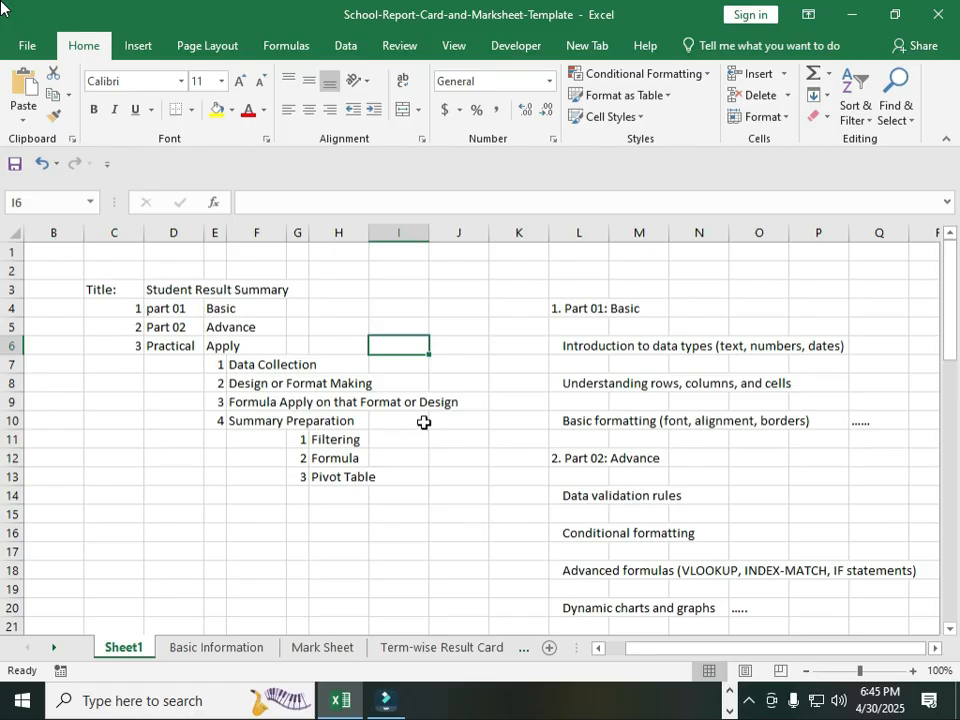
{"action": "left_click", "coordinate": [156, 288]}
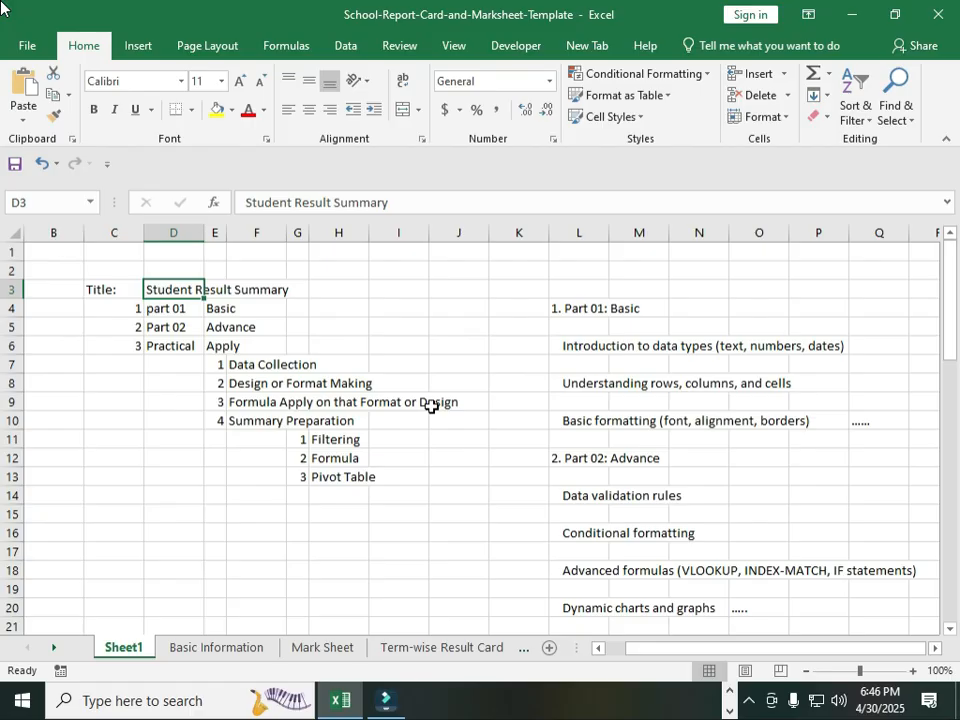
{"action": "left_click", "coordinate": [168, 308]}
{"action": "left_click", "coordinate": [176, 328]}
{"action": "left_click", "coordinate": [248, 330]}
{"action": "left_click", "coordinate": [212, 327]}
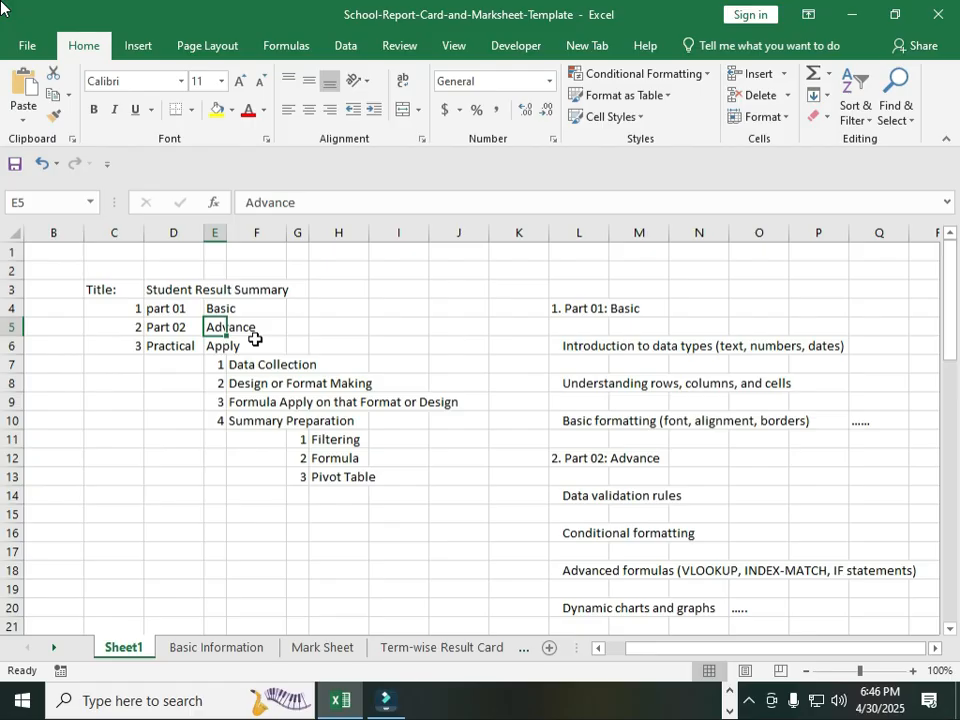
Step: Enter "Database" in cell I7, in the same row as the Data Collection item
{"action": "key", "text": "Down"}
{"action": "key", "text": "Down"}
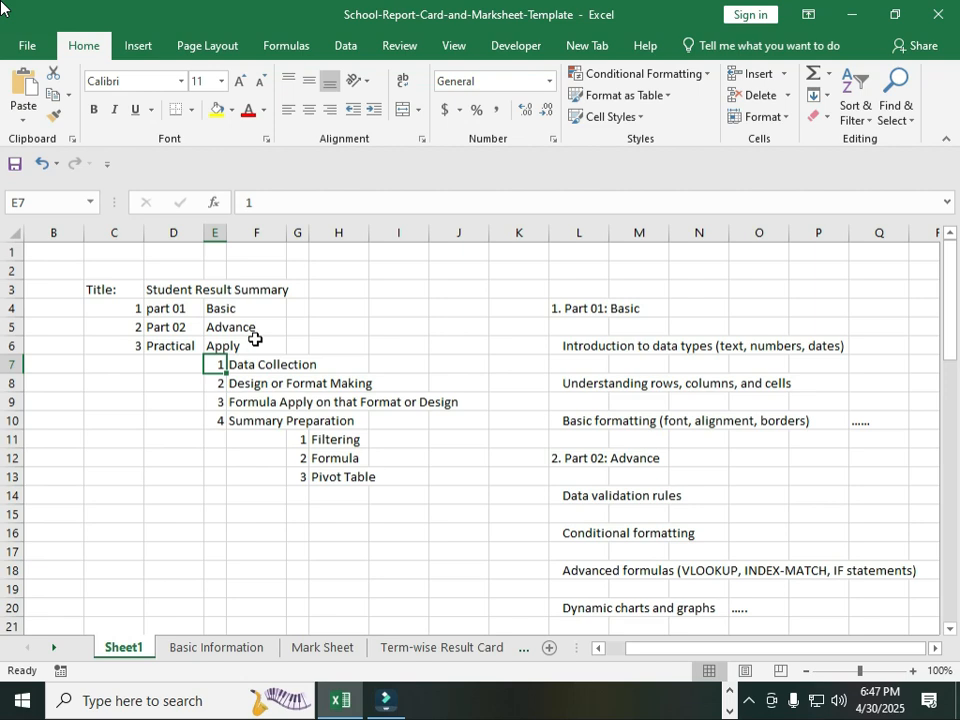
{"action": "key", "text": "Right"}
{"action": "key", "text": "Right"}
{"action": "key", "text": "Right"}
{"action": "key", "text": "Right"}
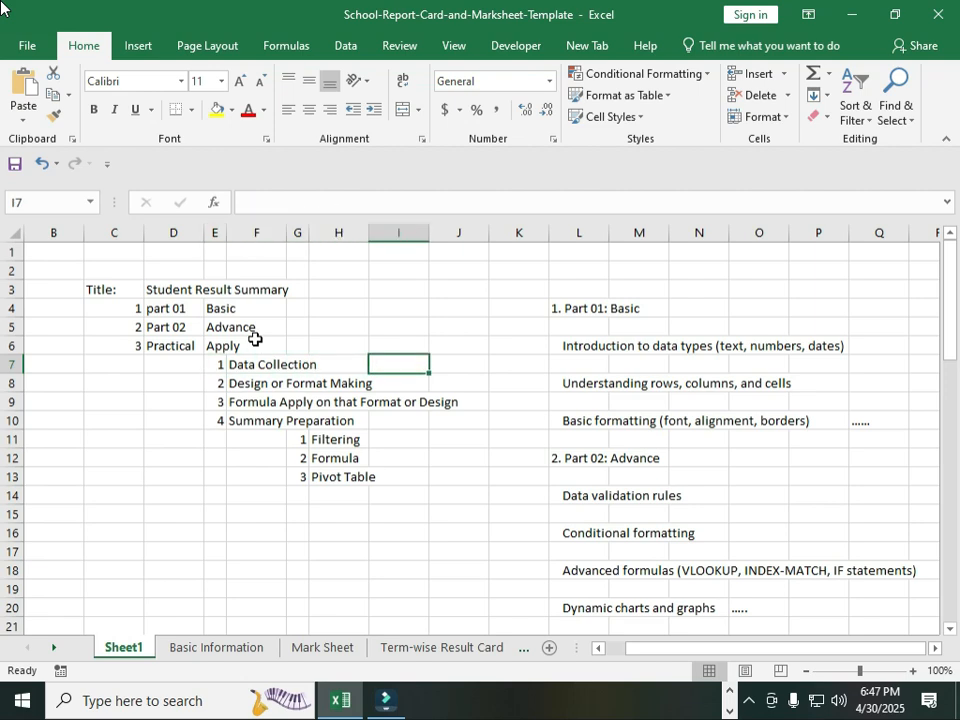
{"action": "type", "text": "Database"}
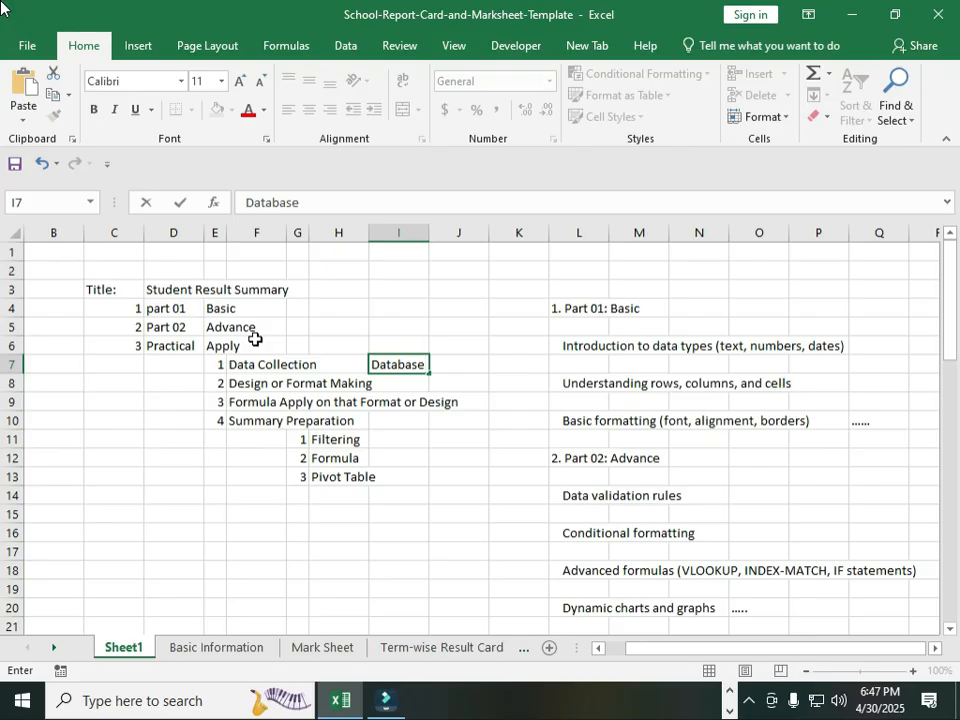
{"action": "key", "text": "Up"}
{"action": "key", "text": "Down"}
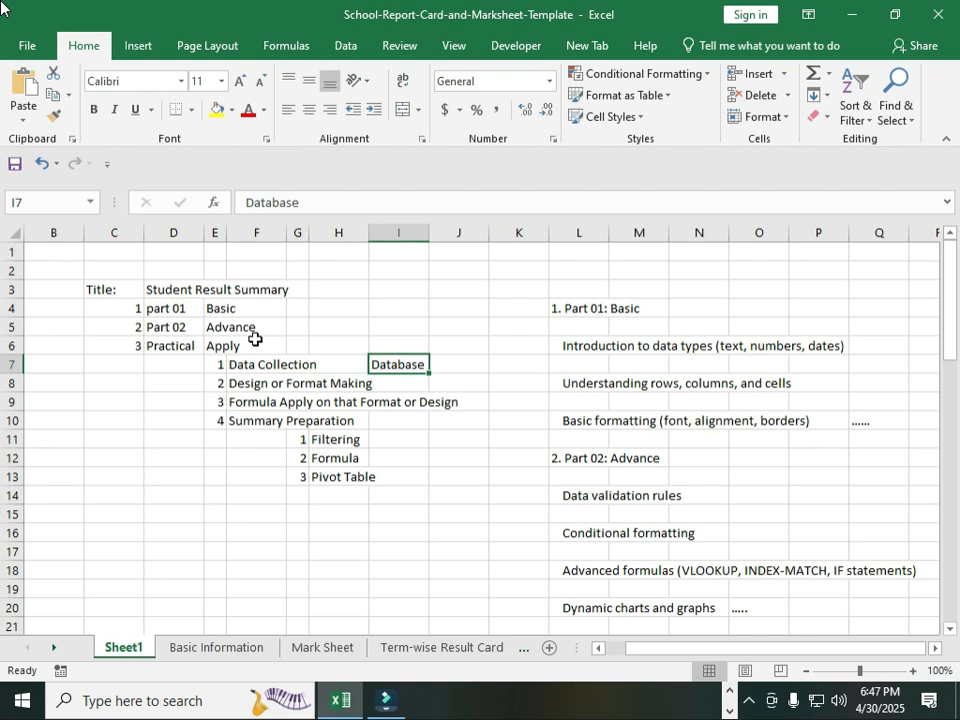
Step: Review the outline's practical items, from Data Collection and Design or Format Making through Formula Apply to Pivot Table
{"action": "key", "text": "Down"}
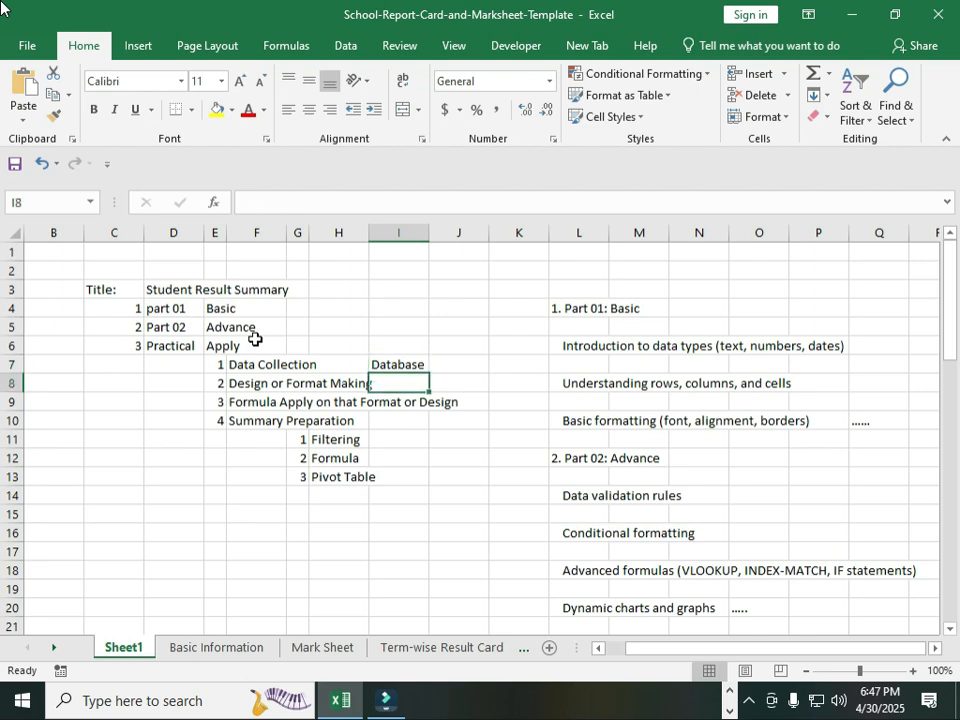
{"action": "key", "text": "Left"}
{"action": "key", "text": "Left"}
{"action": "key", "text": "Left"}
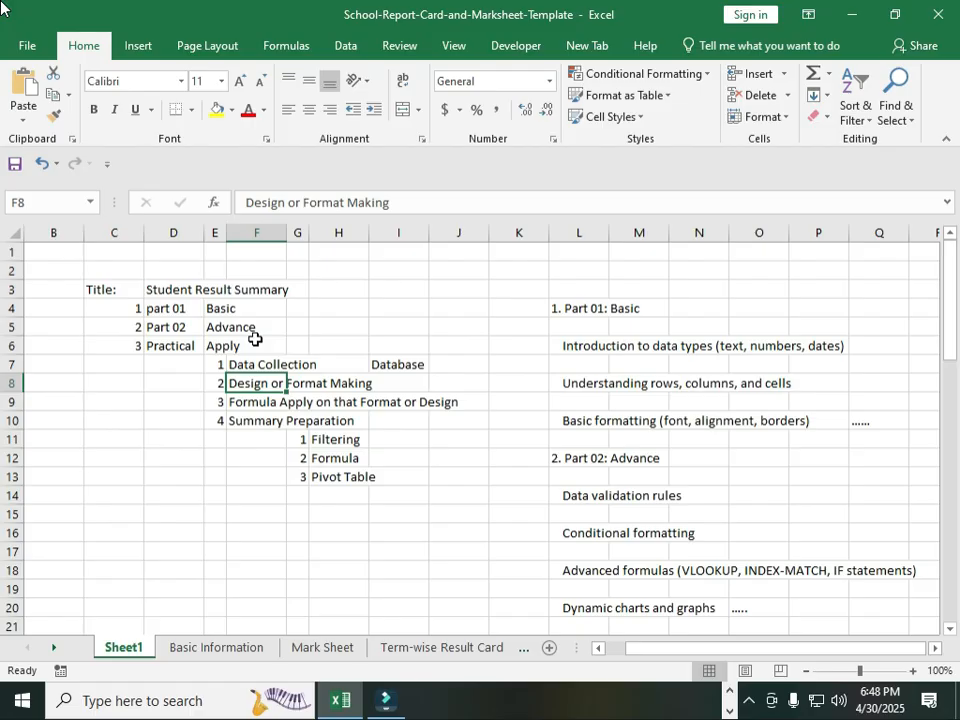
{"action": "key", "text": "Down"}
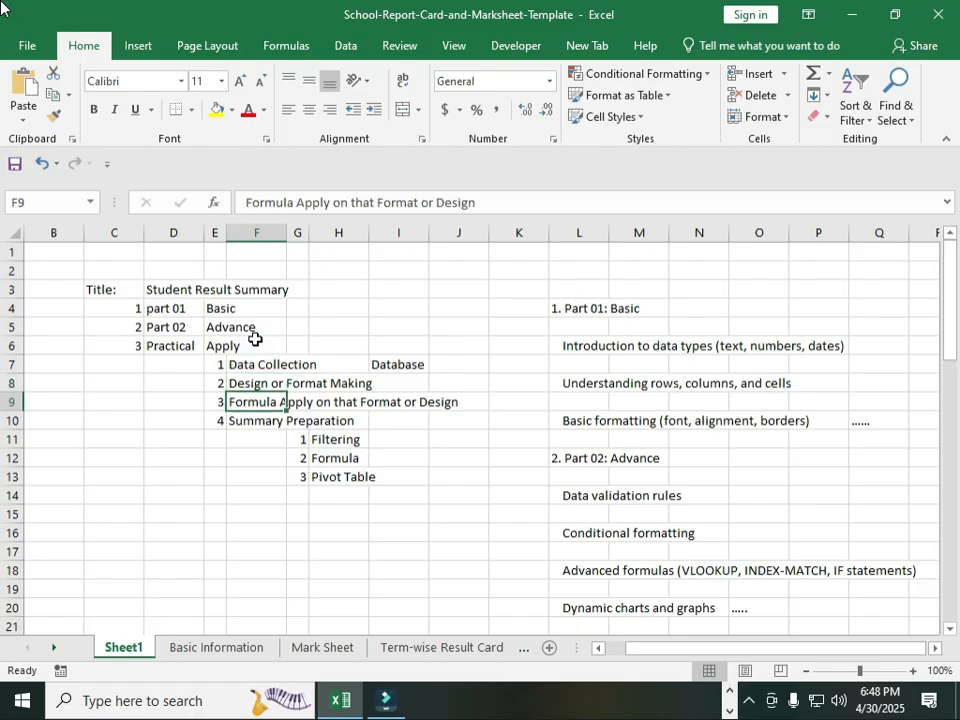
{"action": "left_click", "coordinate": [338, 477]}
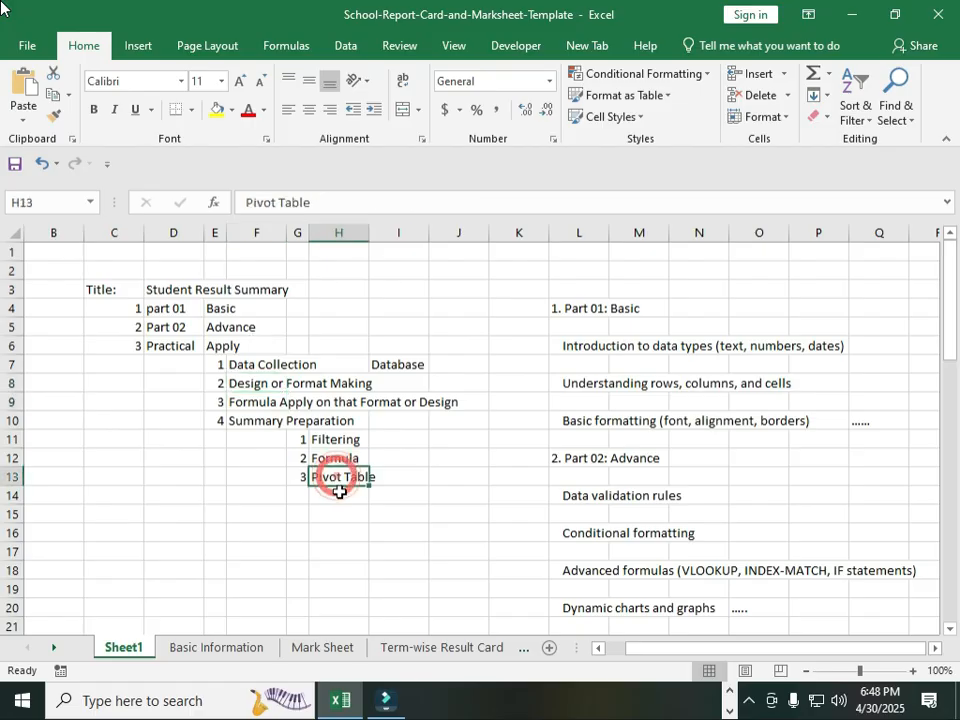
{"action": "left_click", "coordinate": [261, 403]}
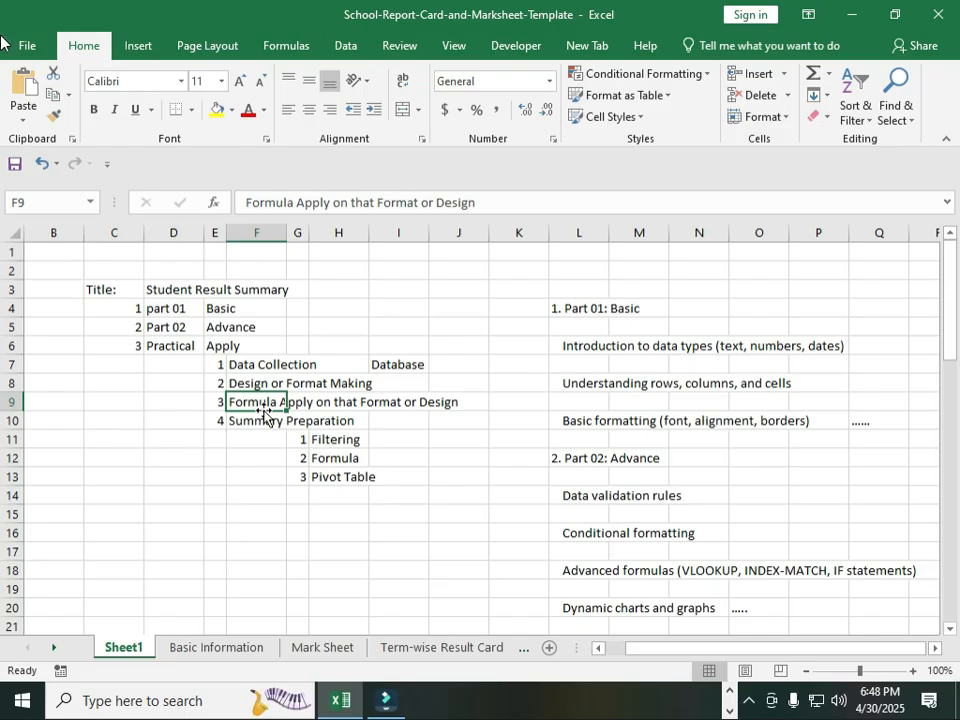
{"action": "left_click", "coordinate": [258, 365]}
{"action": "left_click", "coordinate": [403, 366]}
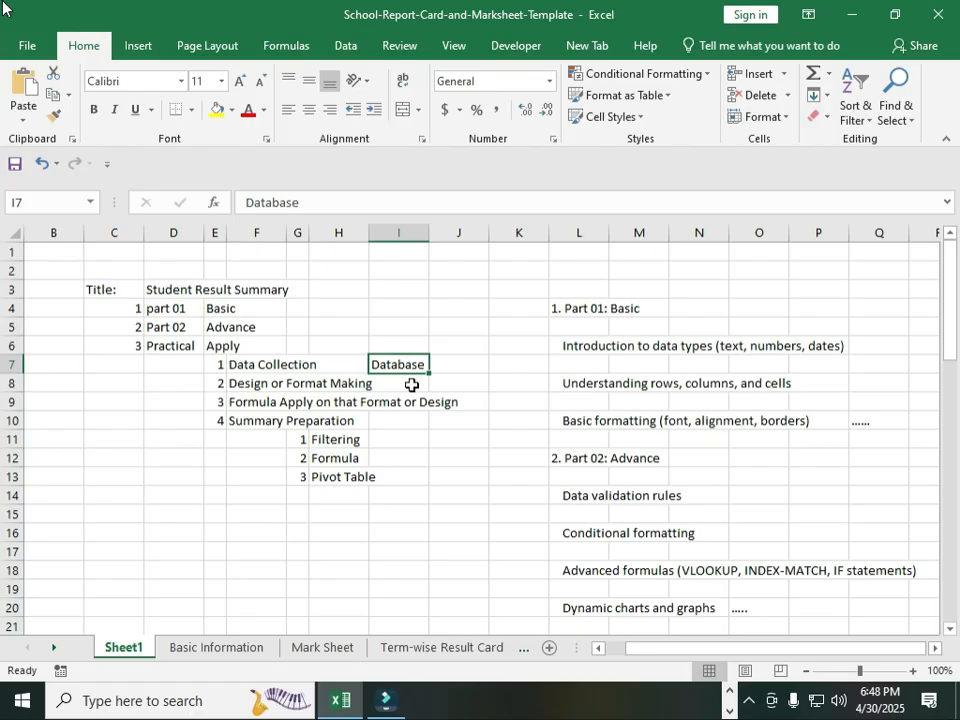
Step: Enter the label "Main Task" in cell F15, below the outline's Pivot Table item
{"action": "key", "text": "Down"}
{"action": "key", "text": "Down"}
{"action": "key", "text": "Down"}
{"action": "key", "text": "Down"}
{"action": "key", "text": "Down"}
{"action": "key", "text": "Down"}
{"action": "key", "text": "Down"}
{"action": "key", "text": "Down"}
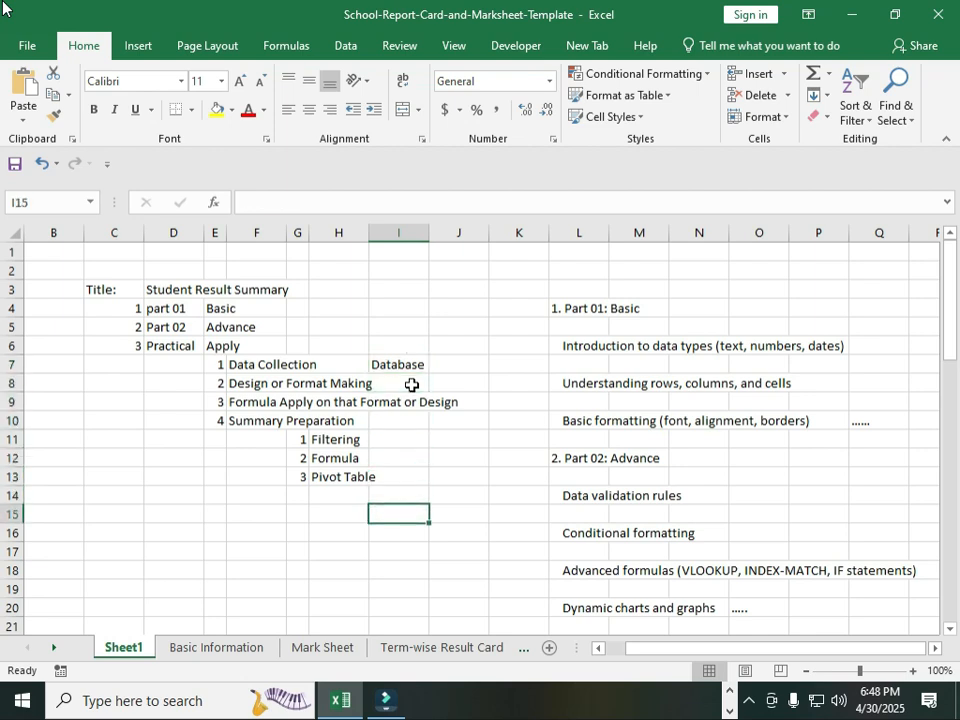
{"action": "key", "text": "Left"}
{"action": "key", "text": "Left"}
{"action": "key", "text": "Left"}
{"action": "key", "text": "Left"}
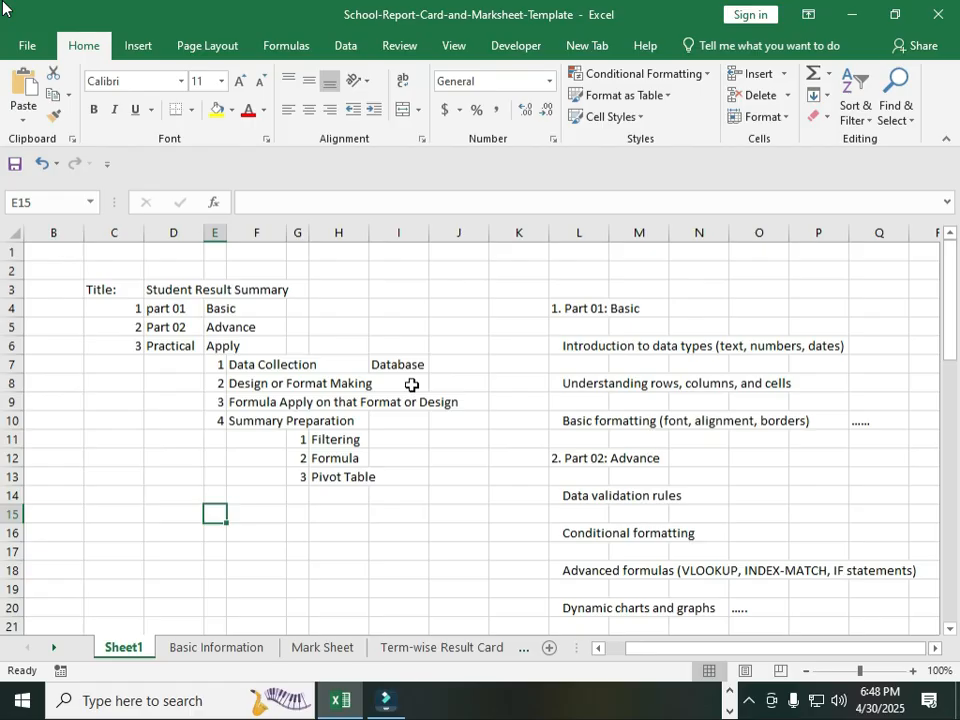
{"action": "key", "text": "Right"}
{"action": "type", "text": "Ma"}
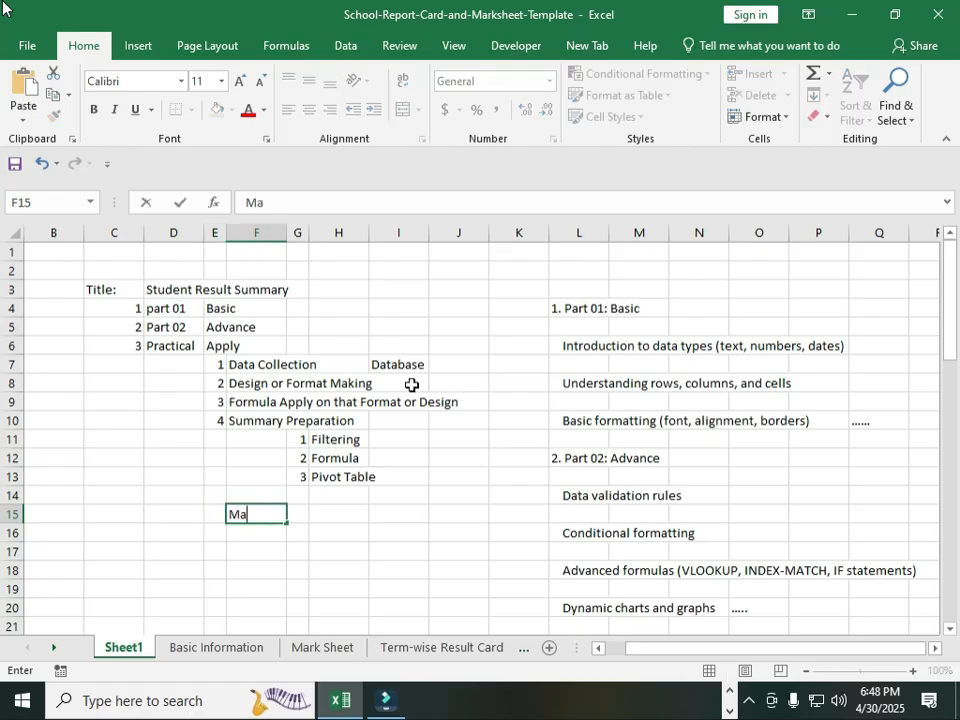
{"action": "type", "text": "in Task"}
{"action": "key", "text": "Tab"}
Step: Enter "To Prepare a Report" in cell H15 as the description of the main task
{"action": "key", "text": "Right"}
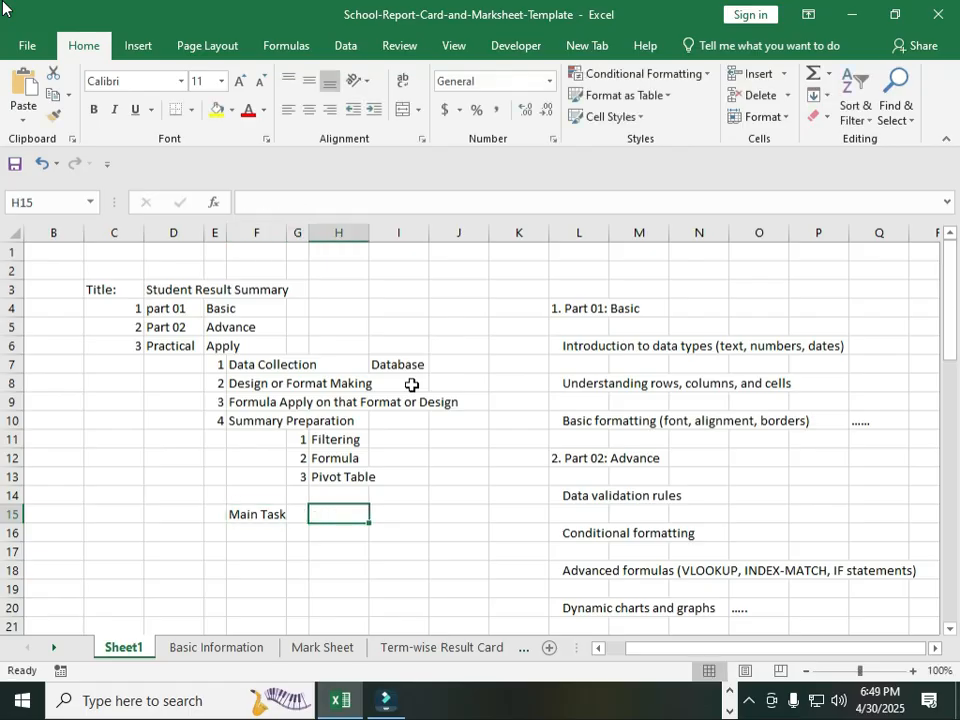
{"action": "type", "text": "To Prepare a Report"}
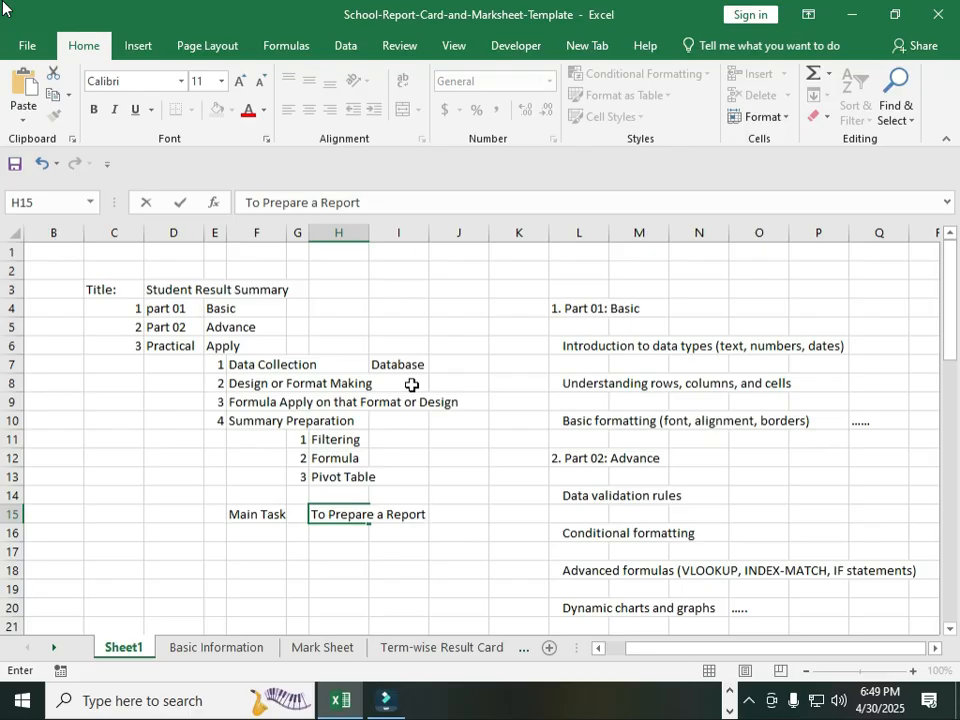
{"action": "left_click", "coordinate": [350, 570]}
Step: Look through the student records on the Mark Sheet worksheet from the first roll number to the last
{"action": "left_click", "coordinate": [327, 650]}
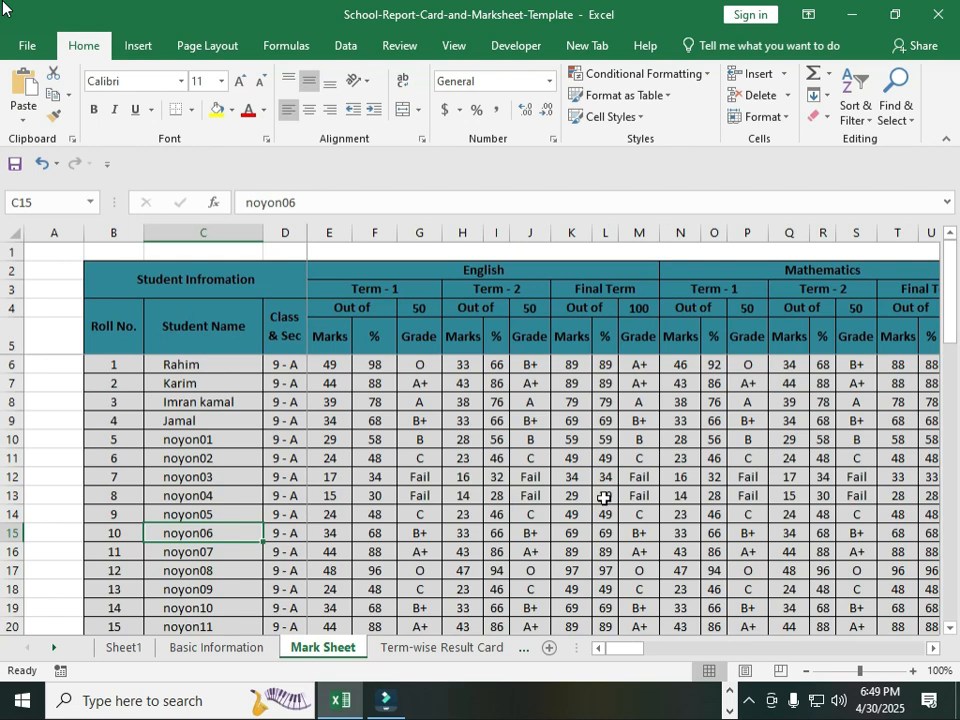
{"action": "scroll", "coordinate": [633, 537], "scroll_direction": "down", "scroll_amount": 4}
{"action": "scroll", "coordinate": [633, 537], "scroll_direction": "down", "scroll_amount": 12}
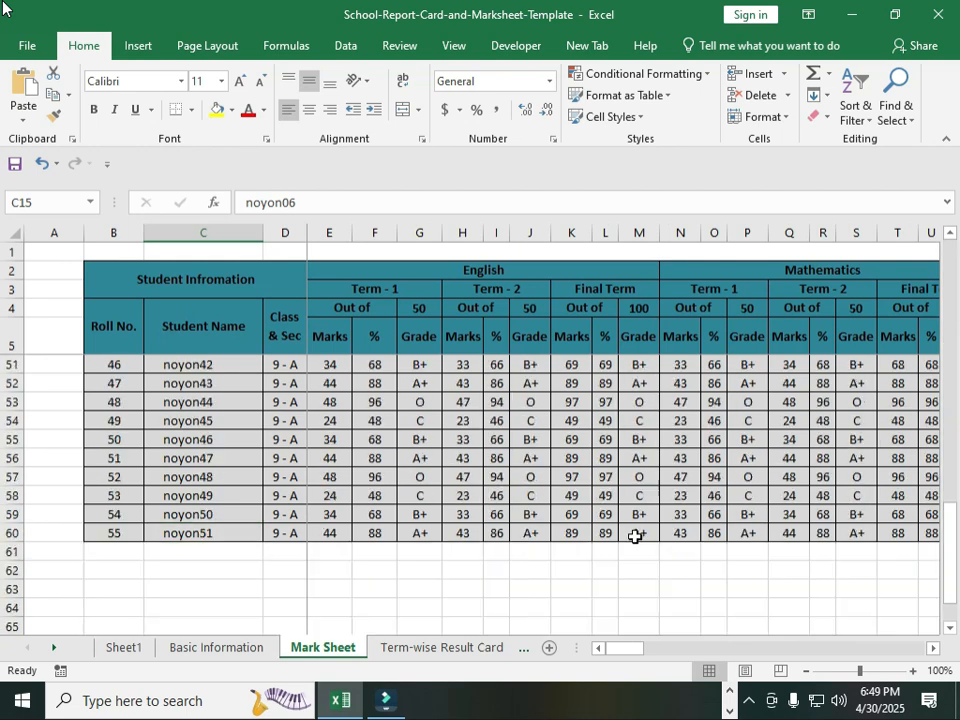
{"action": "scroll", "coordinate": [484, 533], "scroll_direction": "up", "scroll_amount": 5}
{"action": "scroll", "coordinate": [484, 533], "scroll_direction": "up", "scroll_amount": 11}
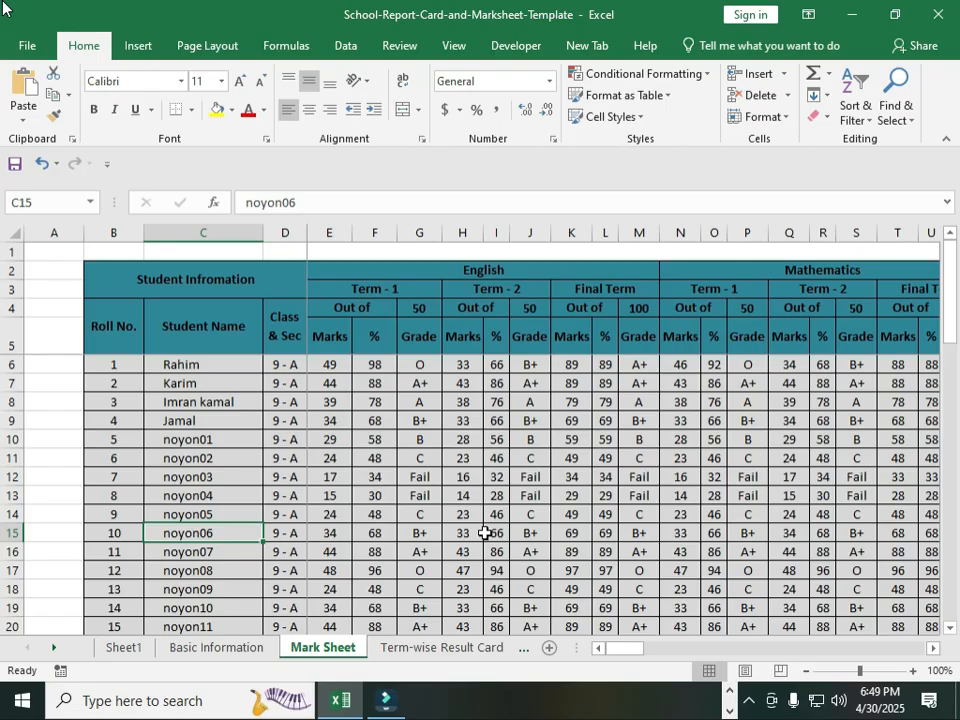
Step: Extend the Pivot Table item in Sheet1 cell H13 to read "Pivot Table without Formula"
{"action": "left_click", "coordinate": [120, 648]}
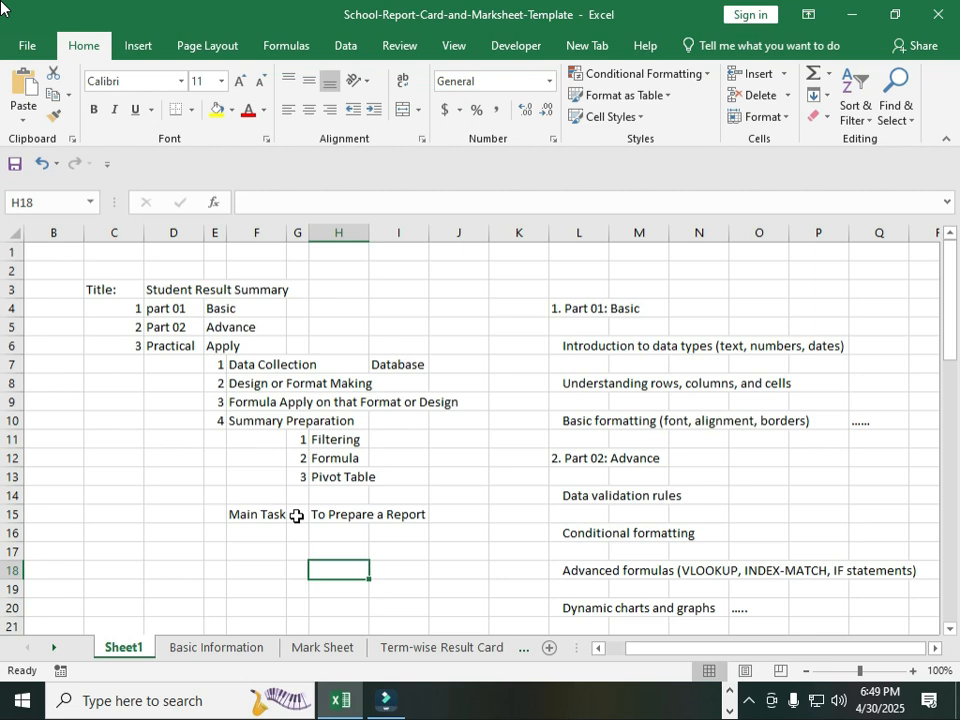
{"action": "left_click", "coordinate": [300, 477]}
{"action": "left_click", "coordinate": [335, 477]}
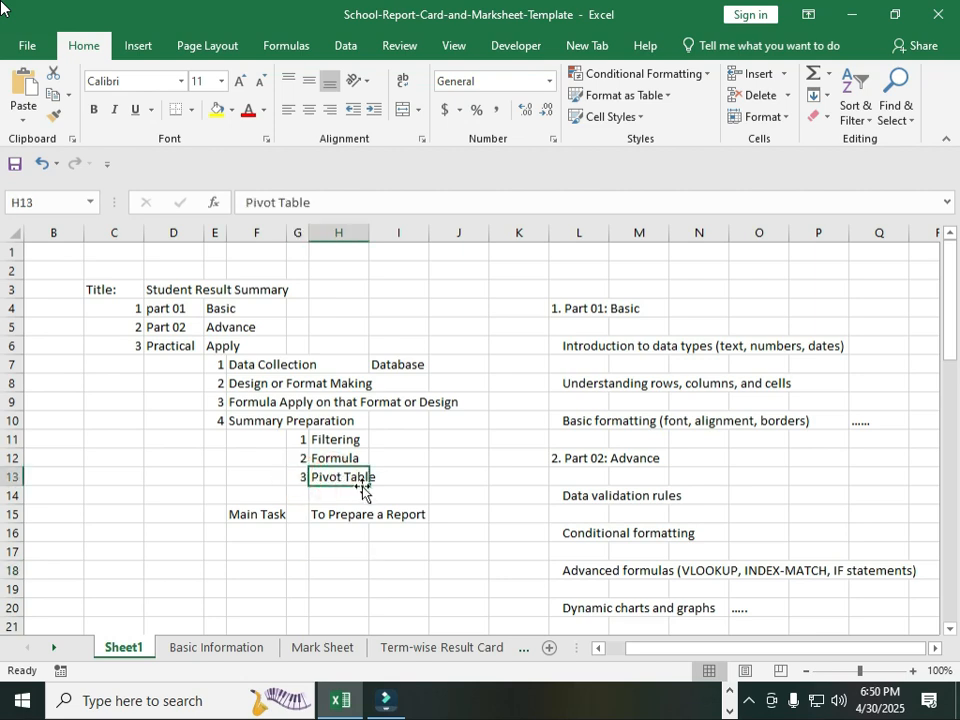
{"action": "left_click", "coordinate": [308, 202]}
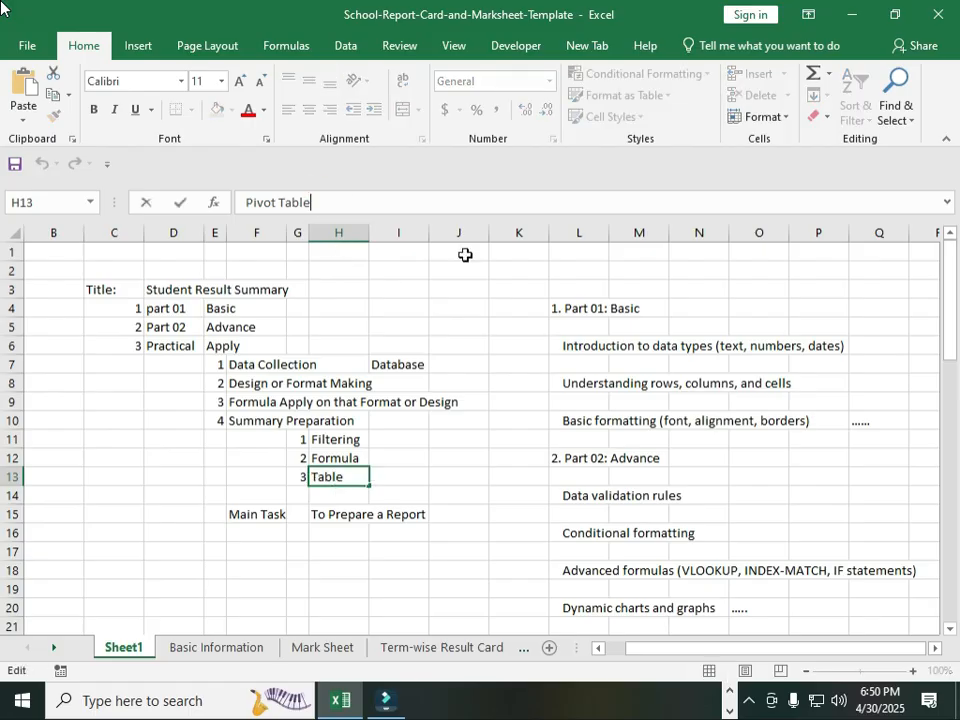
{"action": "type", "text": "without Formula"}
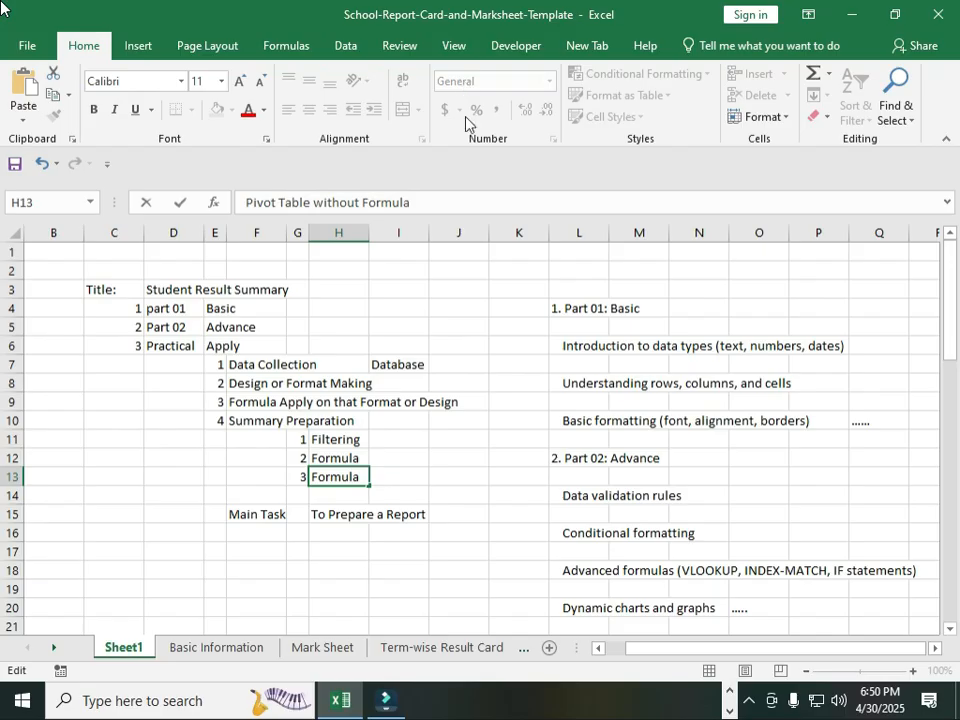
{"action": "left_click", "coordinate": [454, 533]}
Step: Enter the note "Require less time than Formula" in cell I14 and widen column K so the note shows in full
{"action": "left_click", "coordinate": [400, 500]}
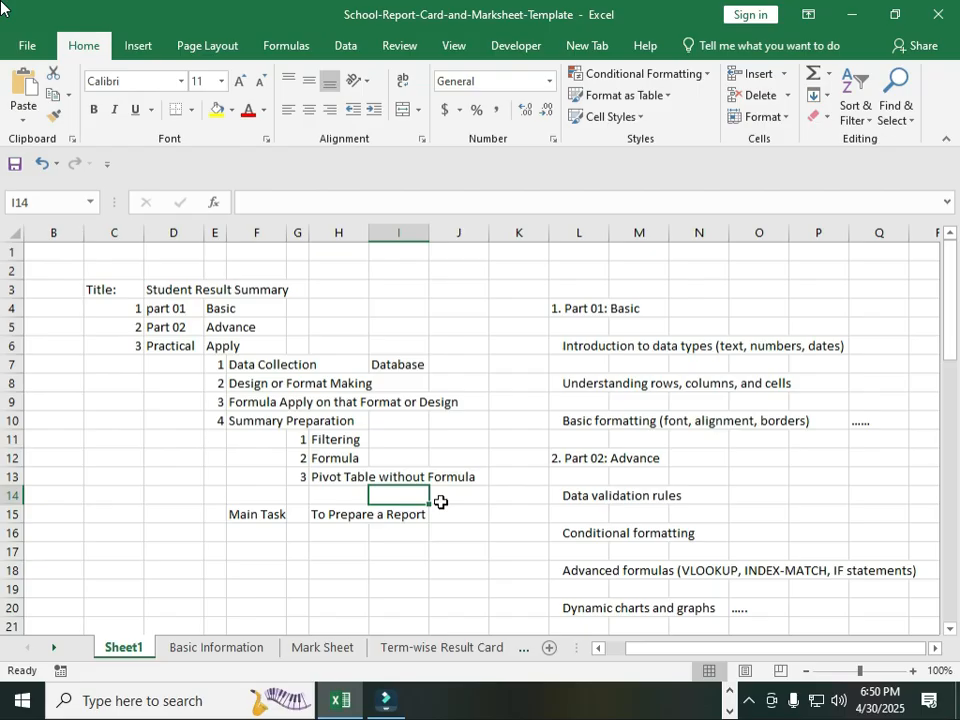
{"action": "type", "text": "Require less"}
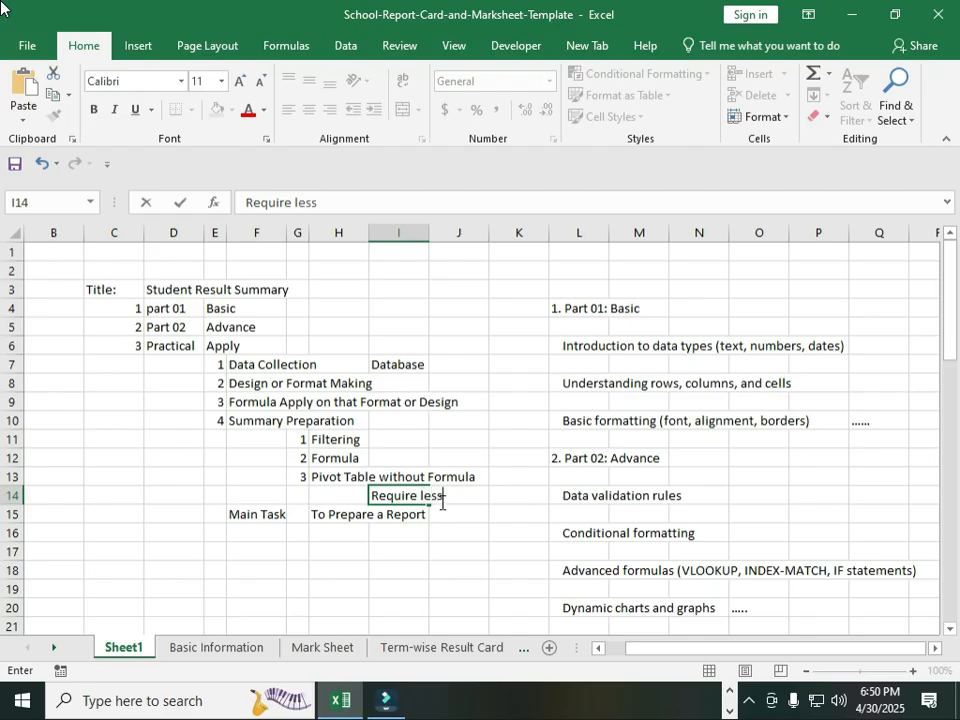
{"action": "type", "text": " time than"}
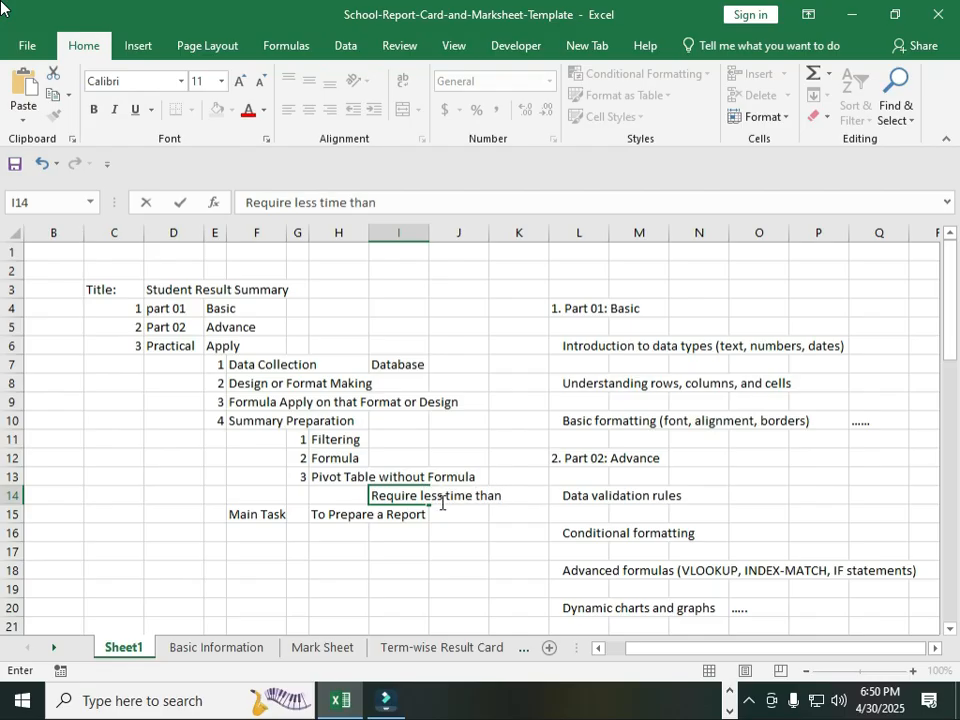
{"action": "type", "text": " Formula R"}
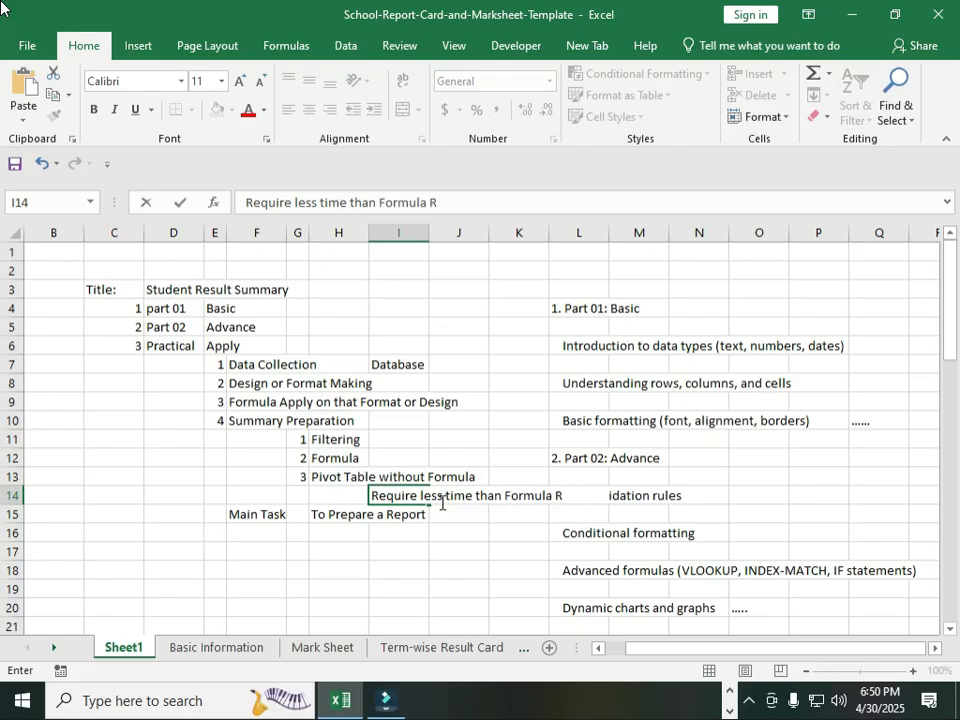
{"action": "key", "text": "BackSpace"}
{"action": "key", "text": "BackSpace"}
{"action": "key", "text": "BackSpace"}
{"action": "type", "text": "a"}
{"action": "key", "text": "Return"}
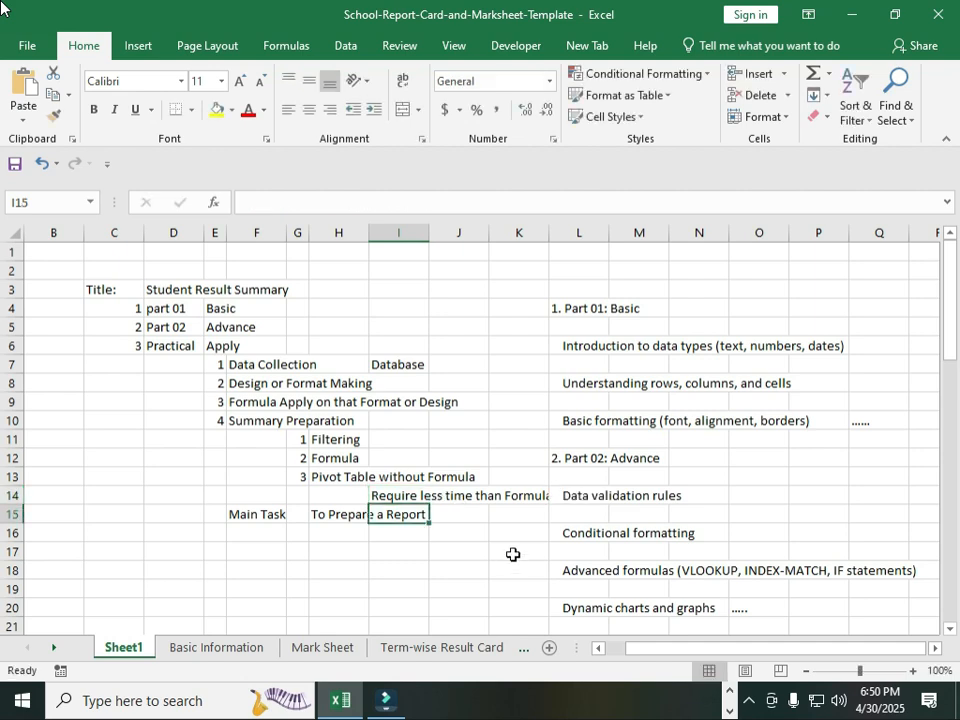
{"action": "left_click_drag", "start_coordinate": [548, 232], "coordinate": [562, 238]}
{"action": "left_click", "coordinate": [511, 496]}
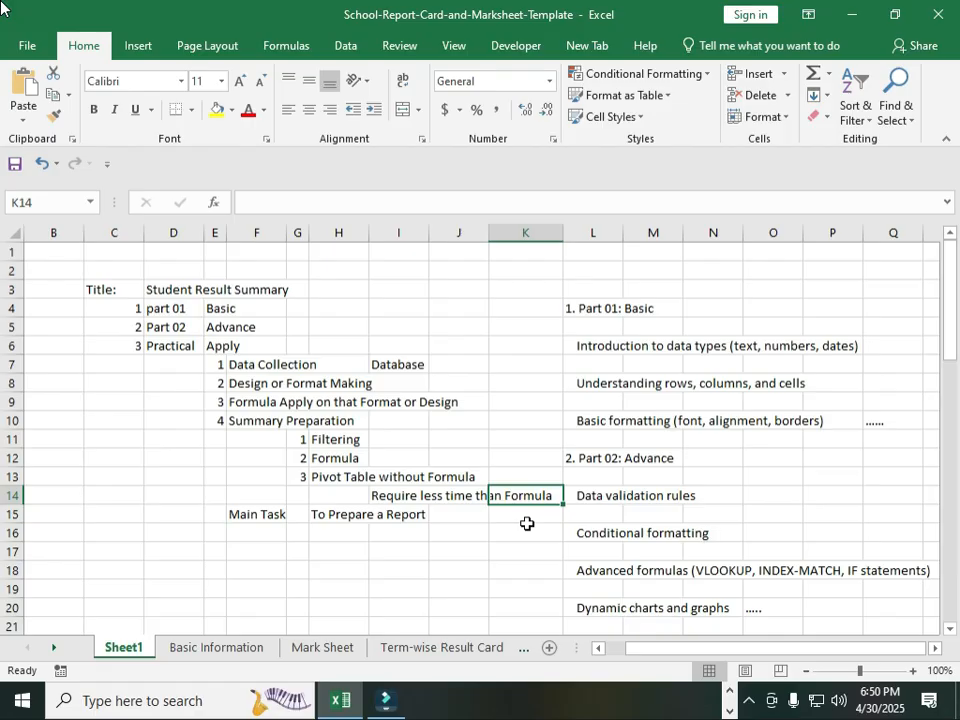
Step: Examine the Mark Sheet's student data, selecting the whole list of student names in C6:C60
{"action": "left_click", "coordinate": [318, 648]}
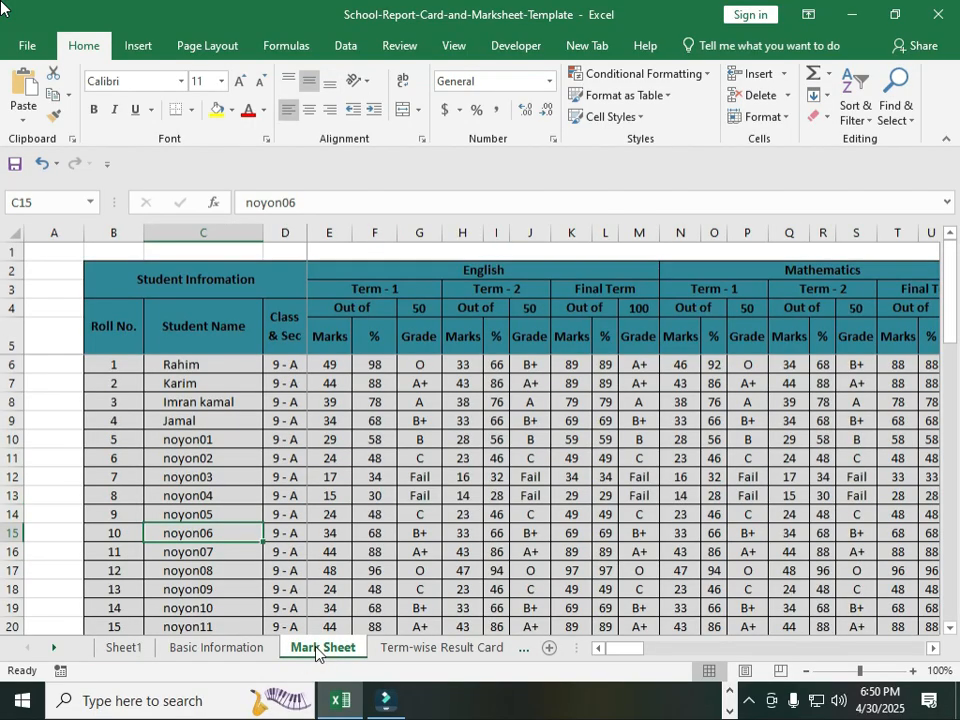
{"action": "left_click", "coordinate": [488, 492]}
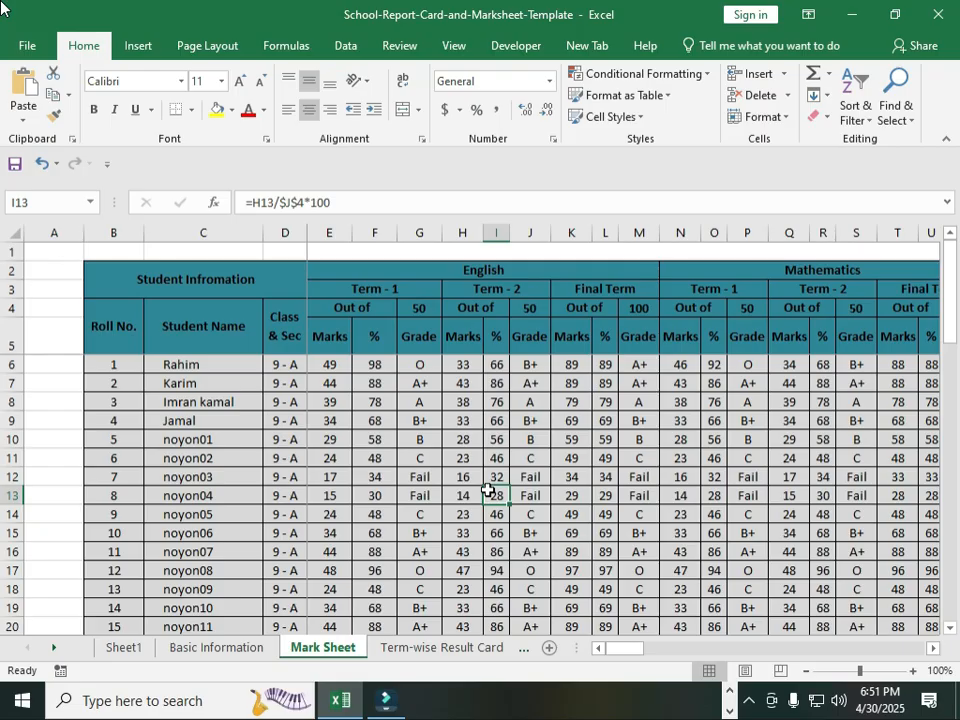
{"action": "left_click", "coordinate": [199, 326]}
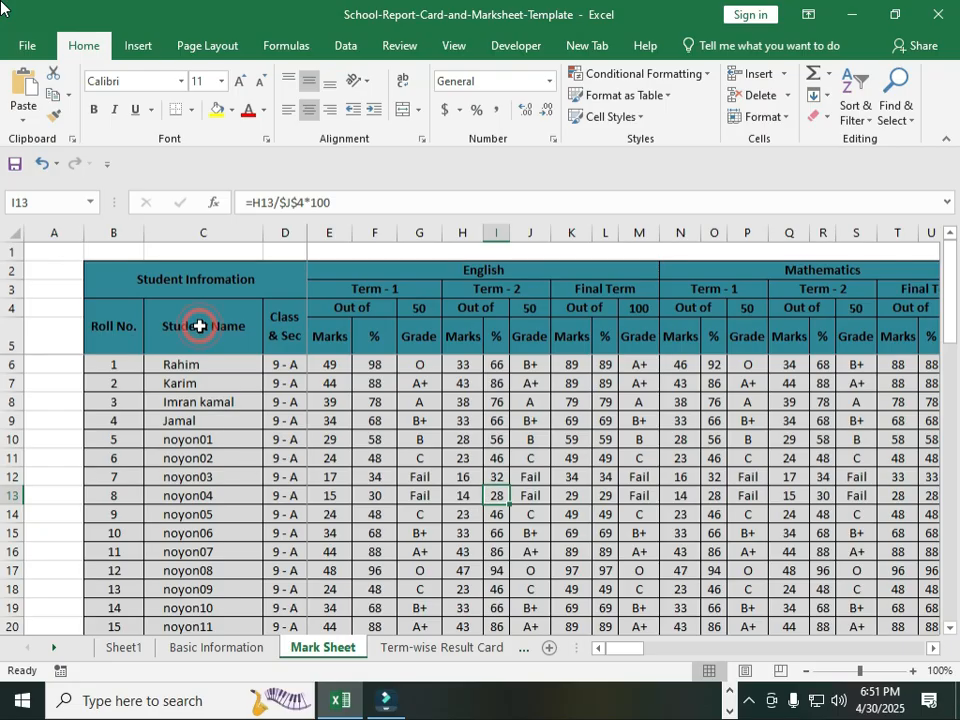
{"action": "left_click", "coordinate": [183, 364]}
{"action": "left_click_drag", "start_coordinate": [176, 461], "coordinate": [186, 597]}
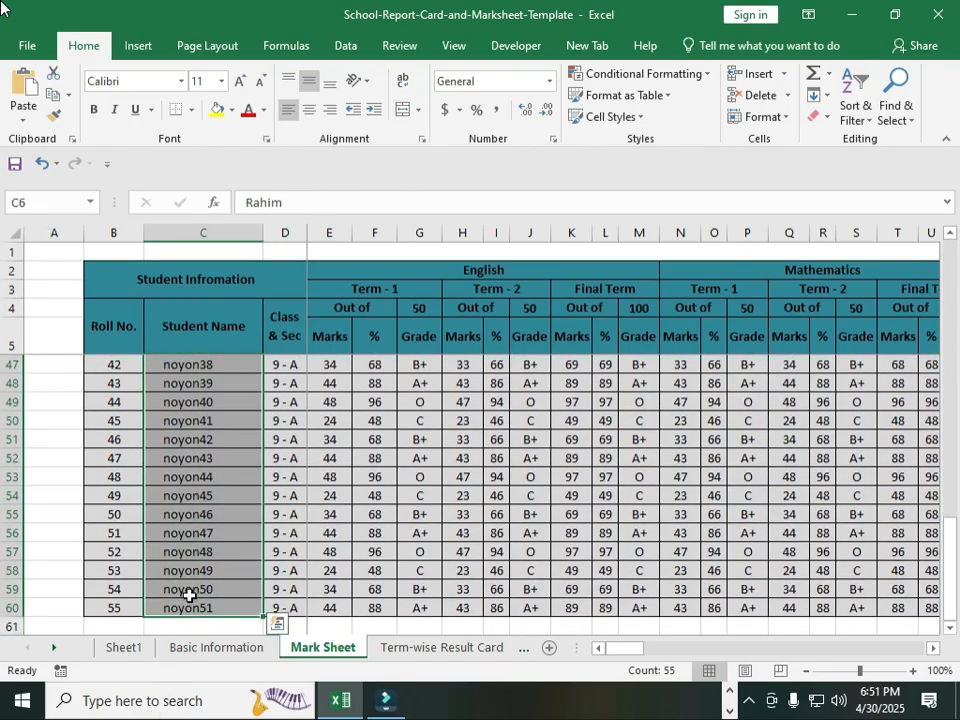
{"action": "scroll", "coordinate": [216, 589], "scroll_direction": "up", "scroll_amount": 12}
{"action": "scroll", "coordinate": [217, 589], "scroll_direction": "up", "scroll_amount": 2}
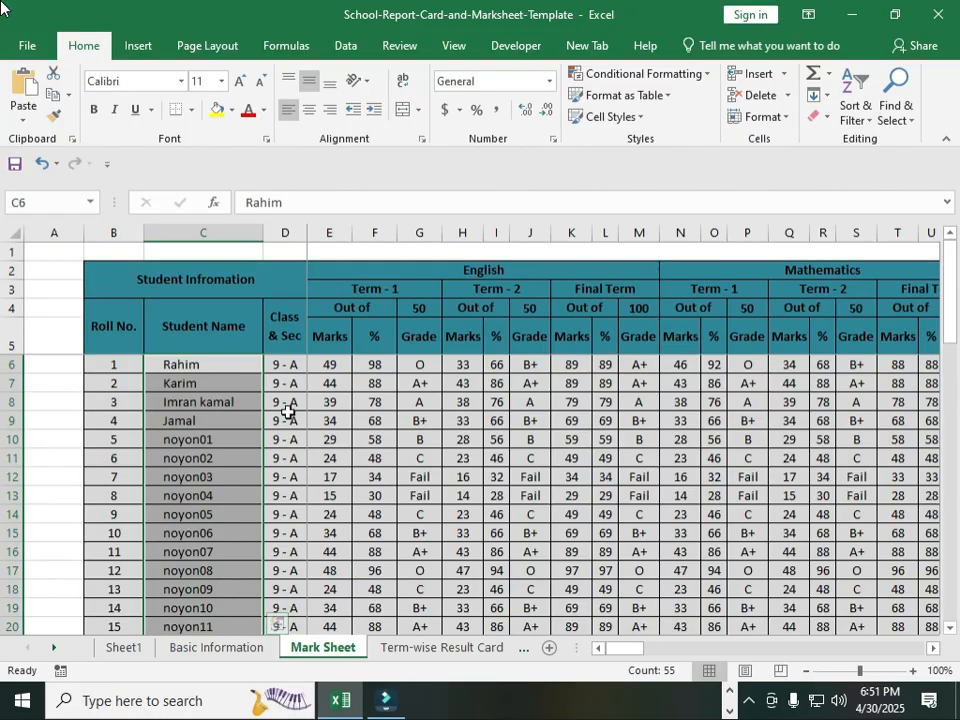
Step: Examine the Mark Sheet's Class & Sec column, its header rows 2 to 5, and the Grand Total and Working Days columns
{"action": "left_click", "coordinate": [280, 318]}
{"action": "left_click", "coordinate": [284, 439]}
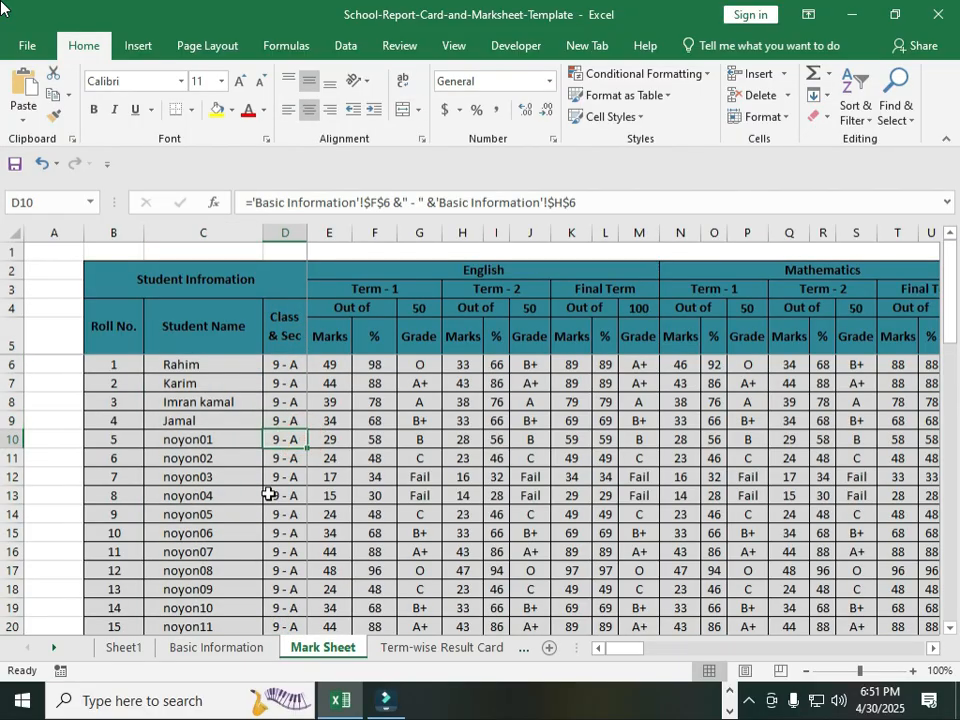
{"action": "left_click", "coordinate": [661, 513]}
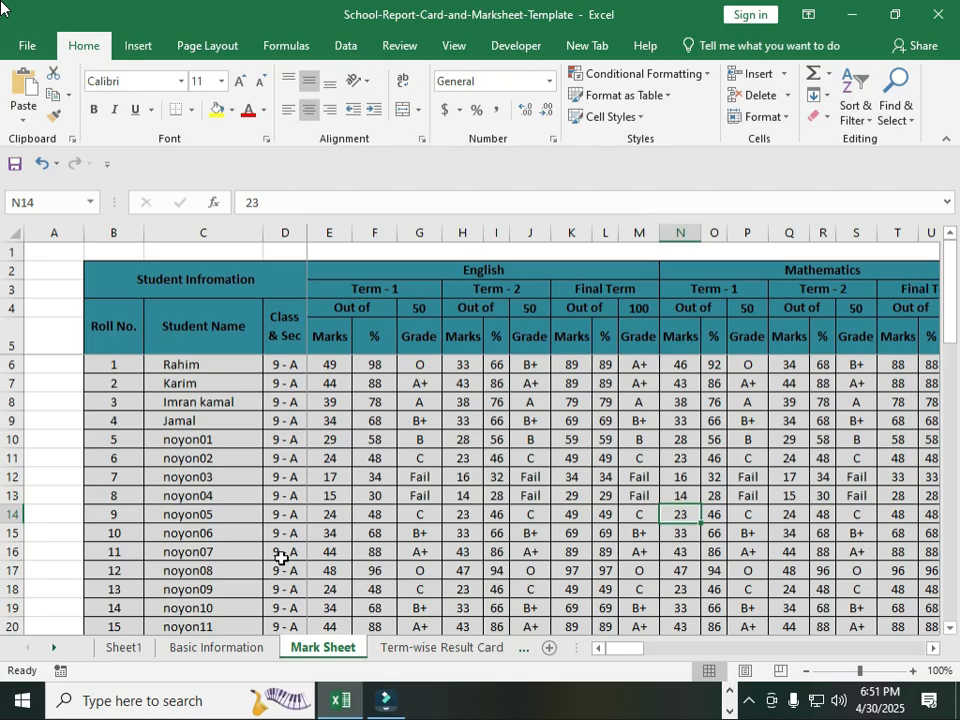
{"action": "scroll", "coordinate": [275, 557], "scroll_direction": "down", "scroll_amount": 2}
{"action": "scroll", "coordinate": [275, 557], "scroll_direction": "up", "scroll_amount": 2}
{"action": "left_click", "coordinate": [281, 461]}
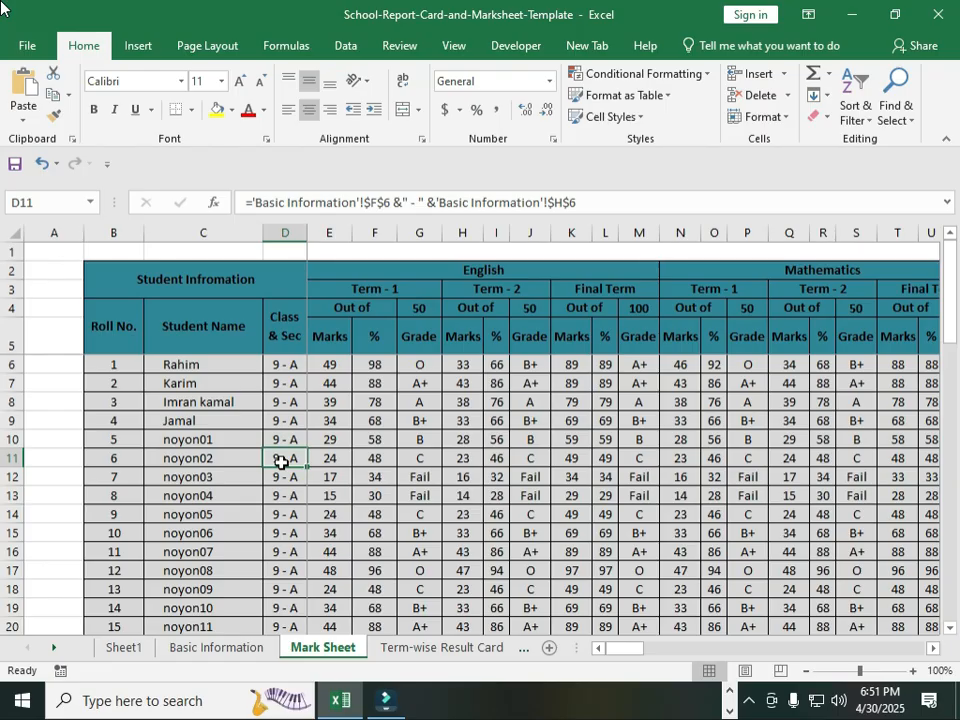
{"action": "left_click_drag", "start_coordinate": [11, 268], "coordinate": [6, 344]}
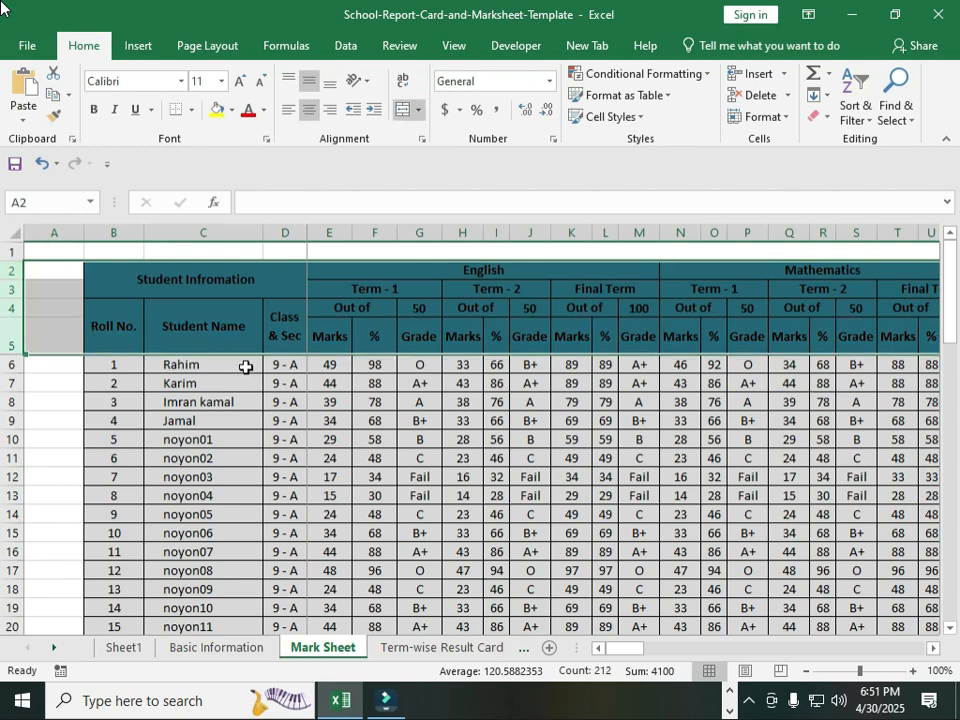
{"action": "double_click", "coordinate": [42, 292]}
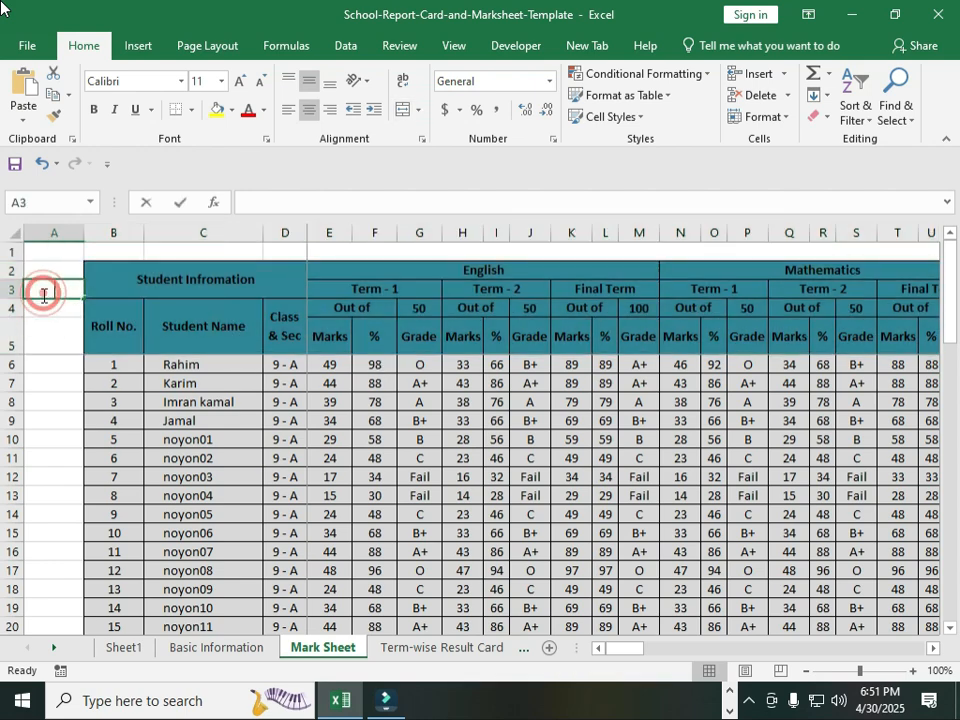
{"action": "left_click", "coordinate": [290, 328]}
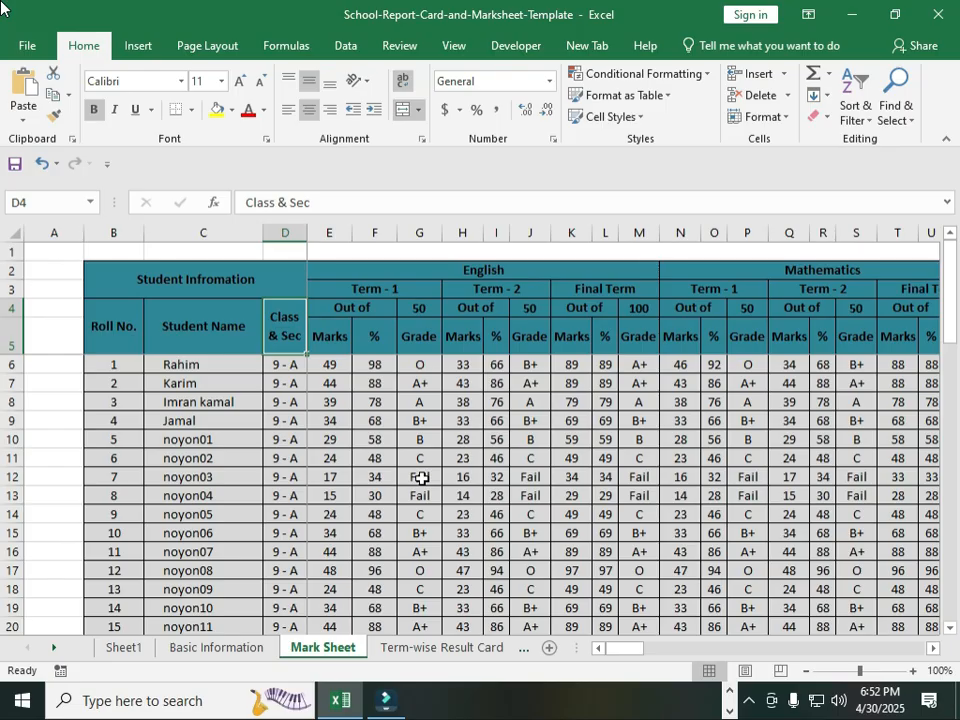
{"action": "left_click_drag", "start_coordinate": [628, 649], "coordinate": [895, 636]}
{"action": "left_click", "coordinate": [285, 477]}
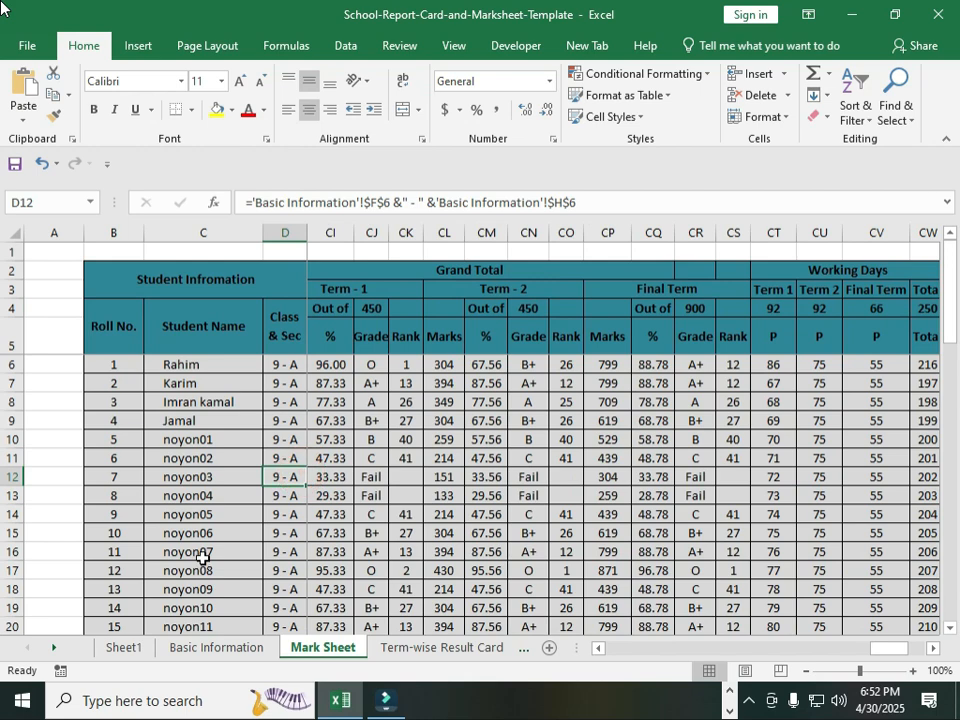
Step: Page through the Mark Sheet's print preview from the first page to the last and return to the worksheet
{"action": "key", "text": "ctrl+p"}
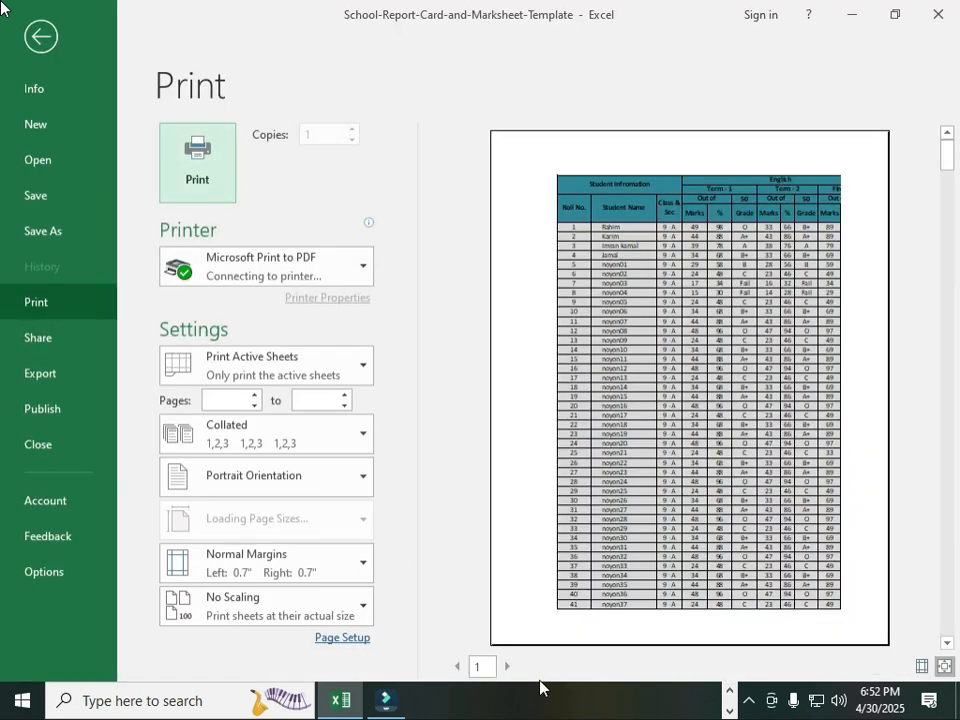
{"action": "left_click", "coordinate": [541, 669]}
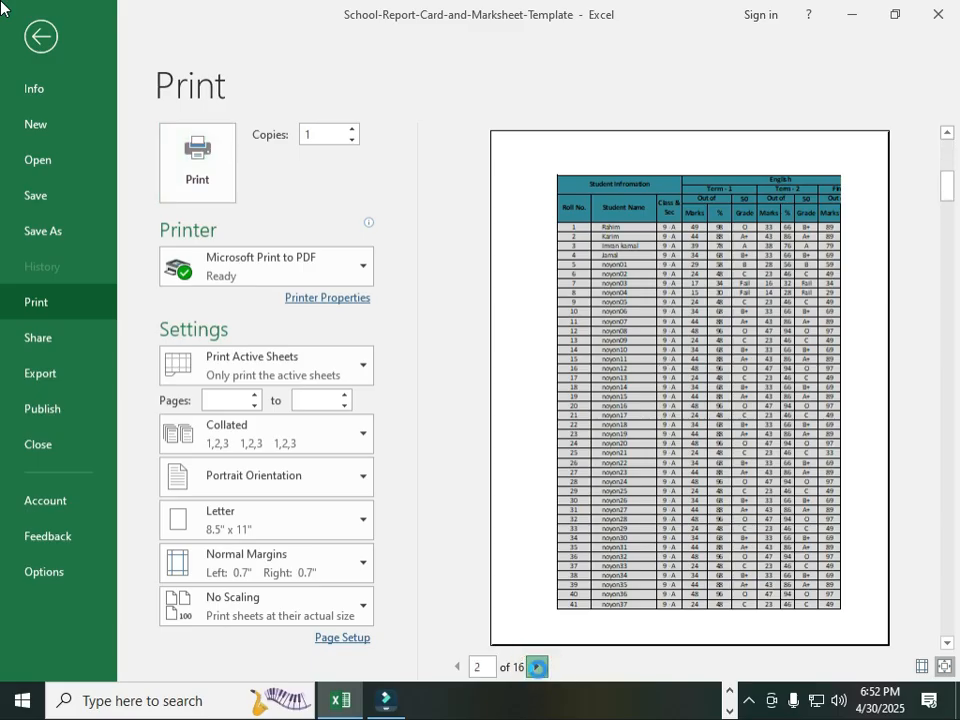
{"action": "left_click", "coordinate": [538, 669]}
{"action": "left_click", "coordinate": [538, 669]}
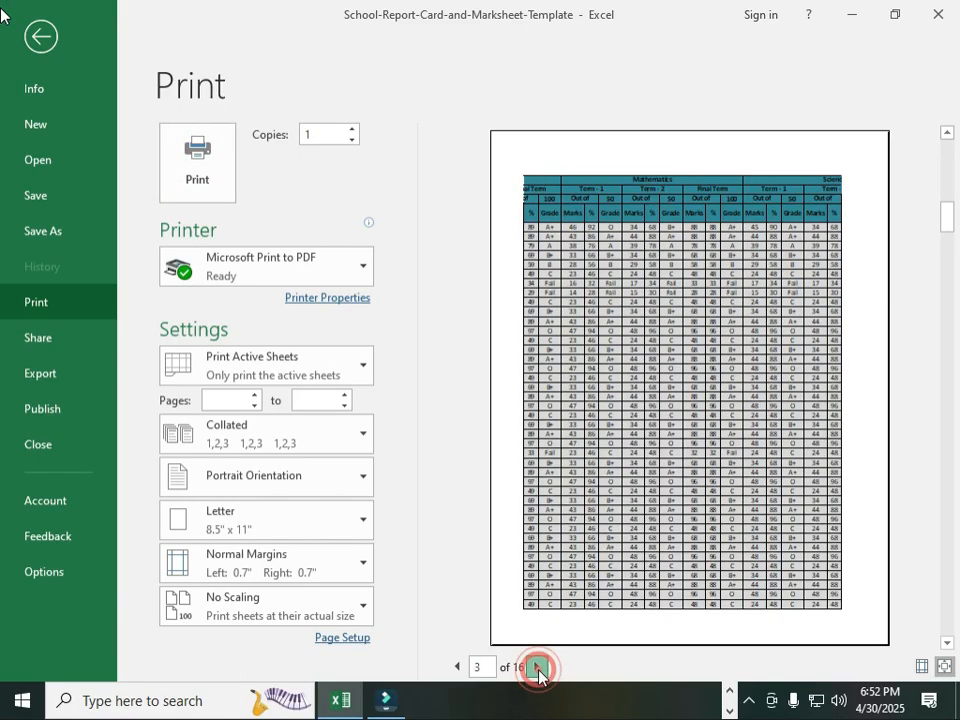
{"action": "left_click", "coordinate": [538, 669]}
{"action": "left_click", "coordinate": [538, 669]}
{"action": "left_click", "coordinate": [538, 669]}
{"action": "left_click", "coordinate": [538, 669]}
{"action": "left_click", "coordinate": [538, 669]}
{"action": "left_click", "coordinate": [538, 669]}
{"action": "left_click", "coordinate": [538, 669]}
{"action": "left_click", "coordinate": [538, 669]}
{"action": "left_click", "coordinate": [538, 669]}
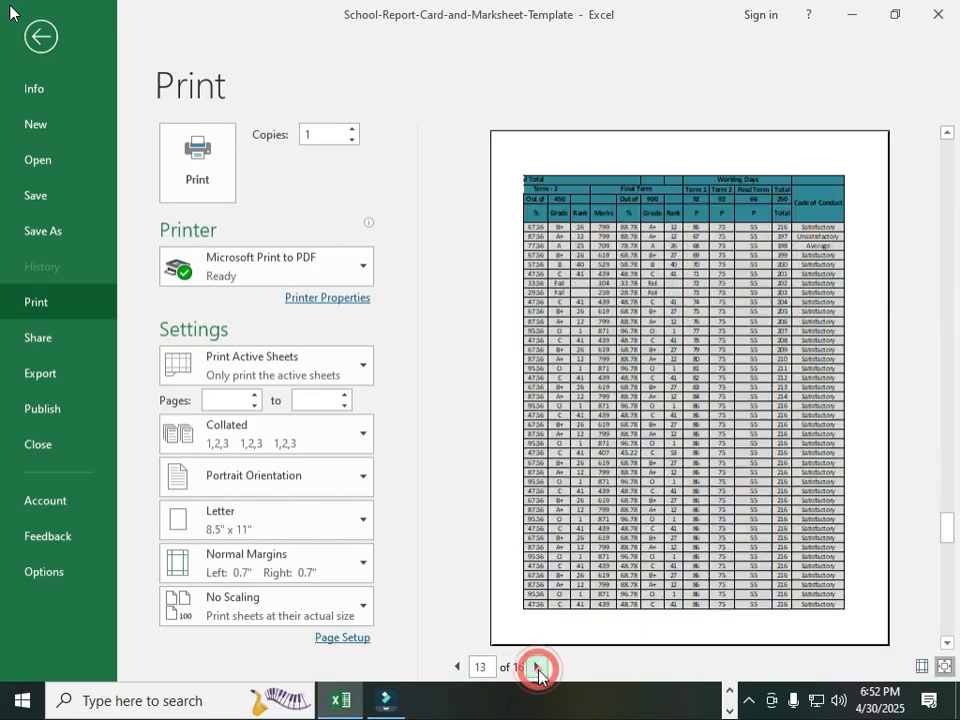
{"action": "left_click", "coordinate": [538, 669]}
{"action": "left_click", "coordinate": [538, 669]}
{"action": "left_click", "coordinate": [538, 669]}
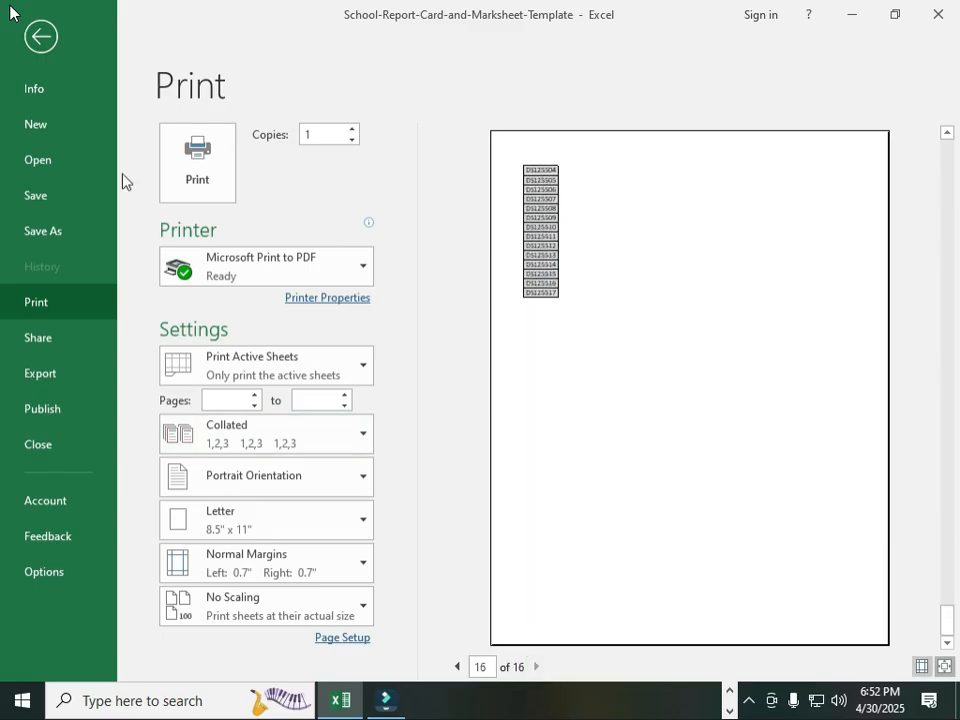
{"action": "left_click", "coordinate": [41, 37]}
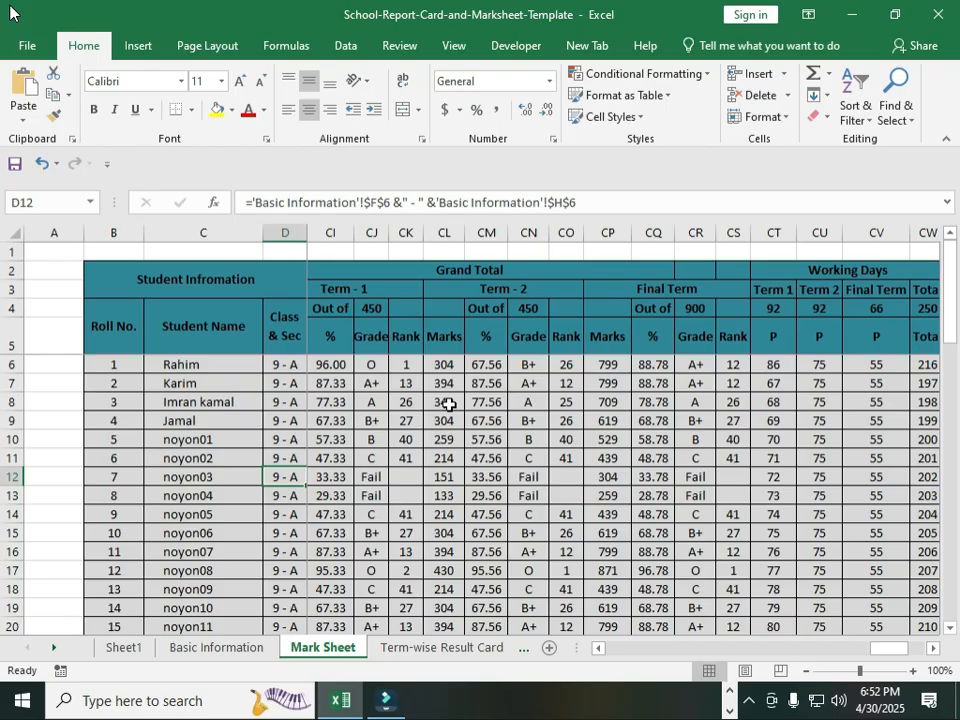
Step: Review the school details on the Basic Information worksheet, including academic year, class, division and the working days for each term
{"action": "left_click", "coordinate": [650, 477]}
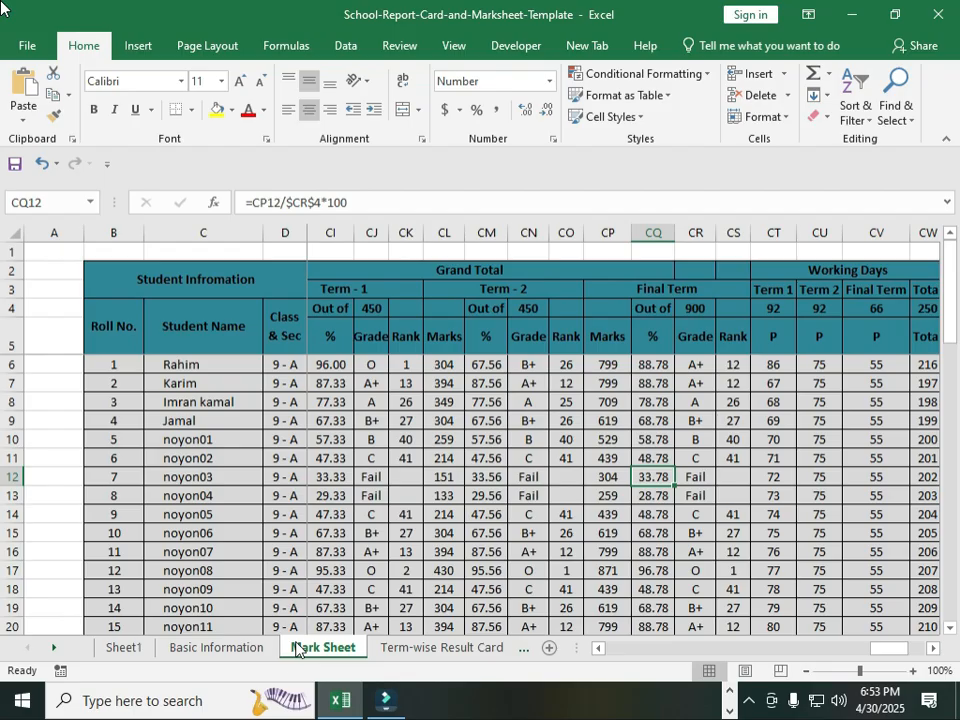
{"action": "left_click", "coordinate": [229, 650]}
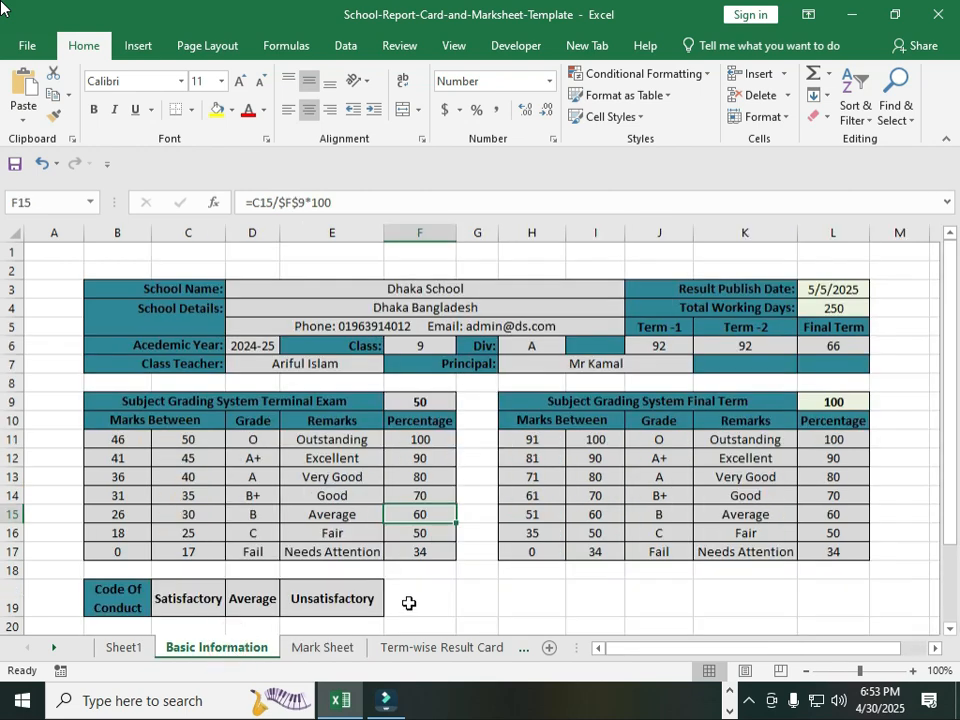
{"action": "left_click", "coordinate": [450, 611]}
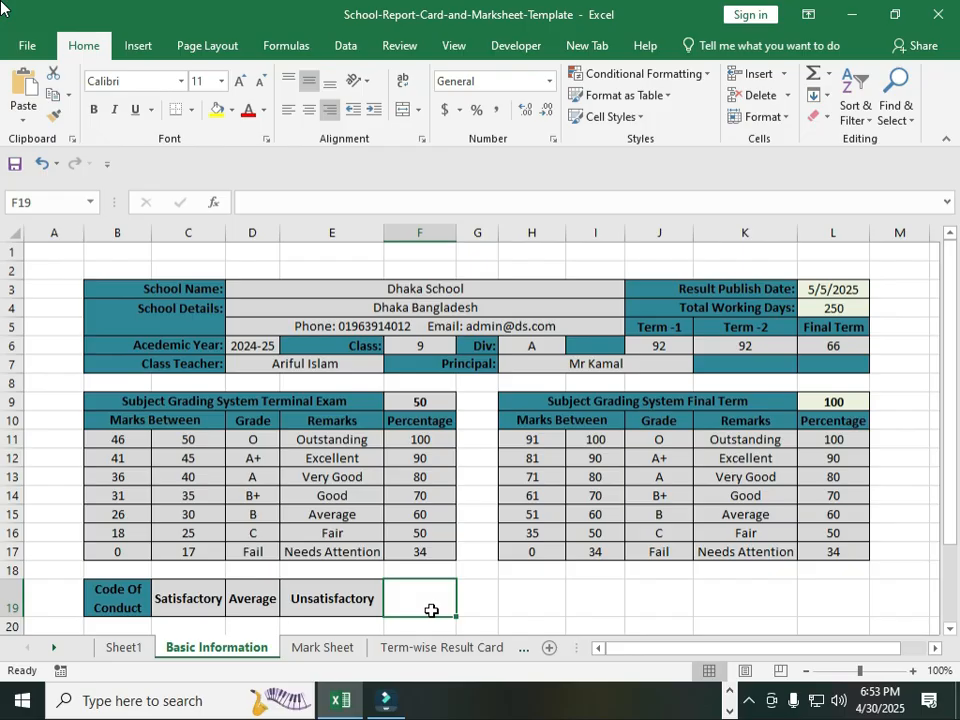
{"action": "left_click", "coordinate": [390, 498]}
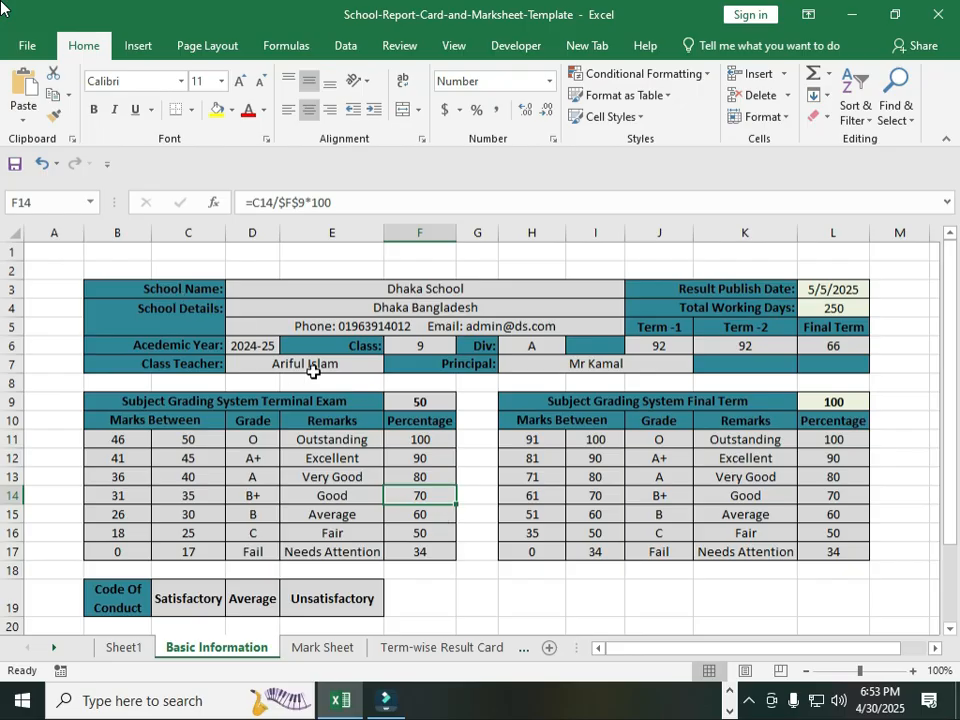
{"action": "left_click", "coordinate": [254, 346]}
{"action": "left_click", "coordinate": [450, 346]}
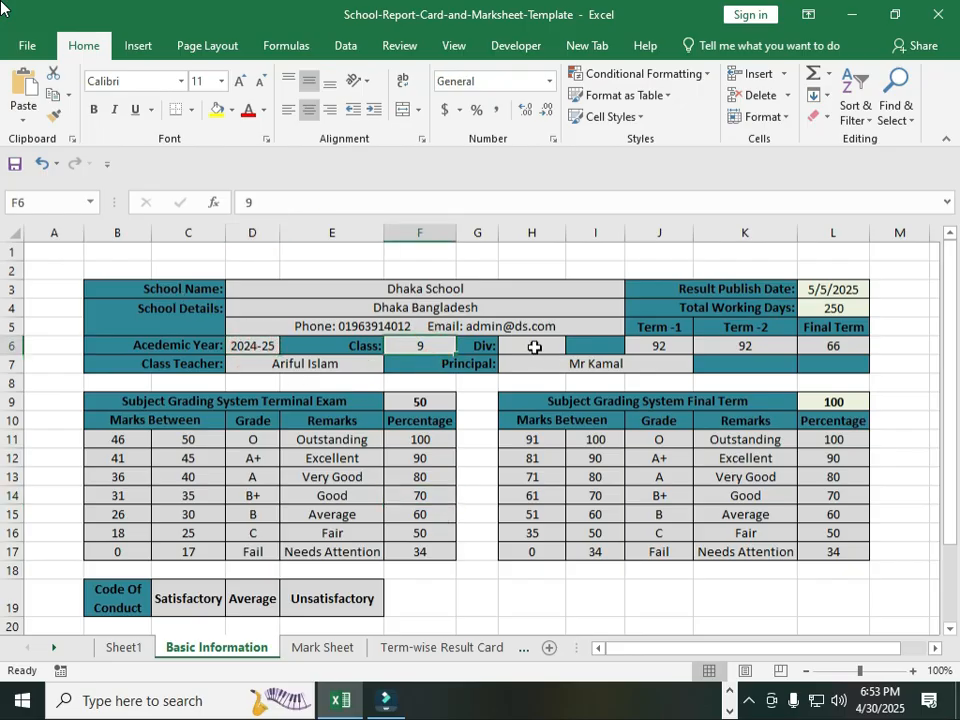
{"action": "left_click", "coordinate": [534, 346]}
{"action": "left_click_drag", "start_coordinate": [662, 345], "coordinate": [840, 345]}
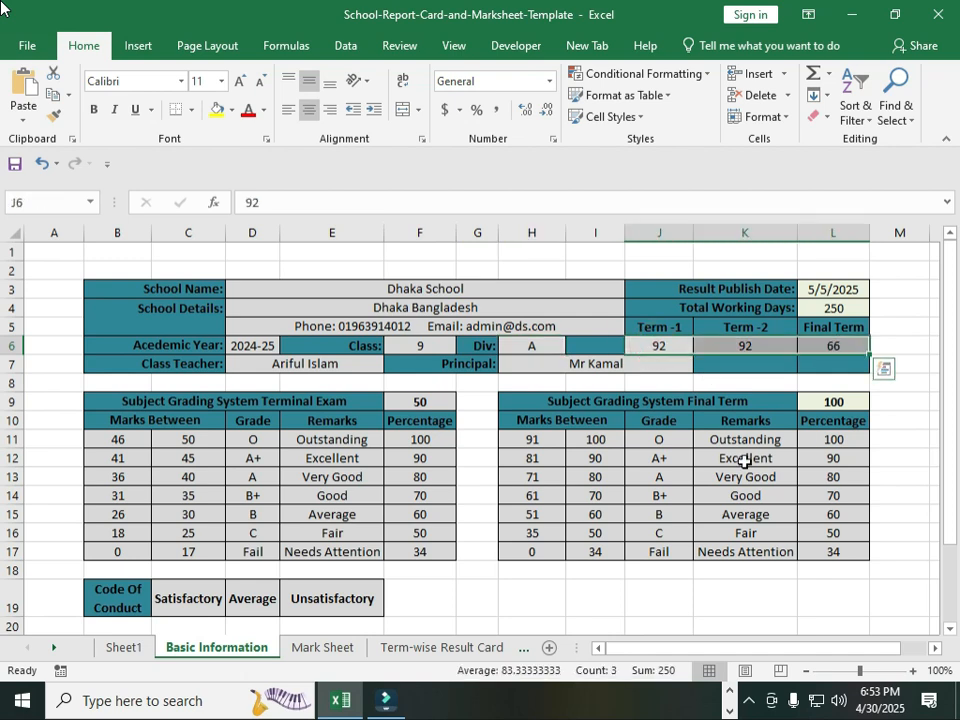
{"action": "left_click", "coordinate": [713, 510]}
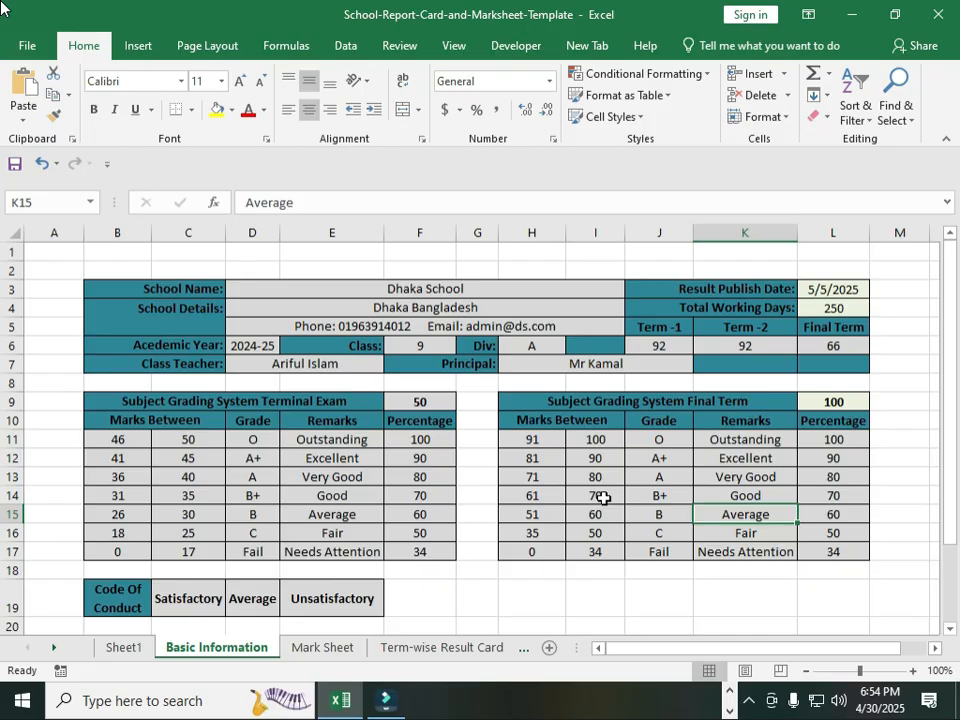
Step: Examine the Terminal Exam and Final Term grading tables, including the grades and remarks, and the Code Of Conduct row
{"action": "left_click_drag", "start_coordinate": [130, 393], "coordinate": [428, 552]}
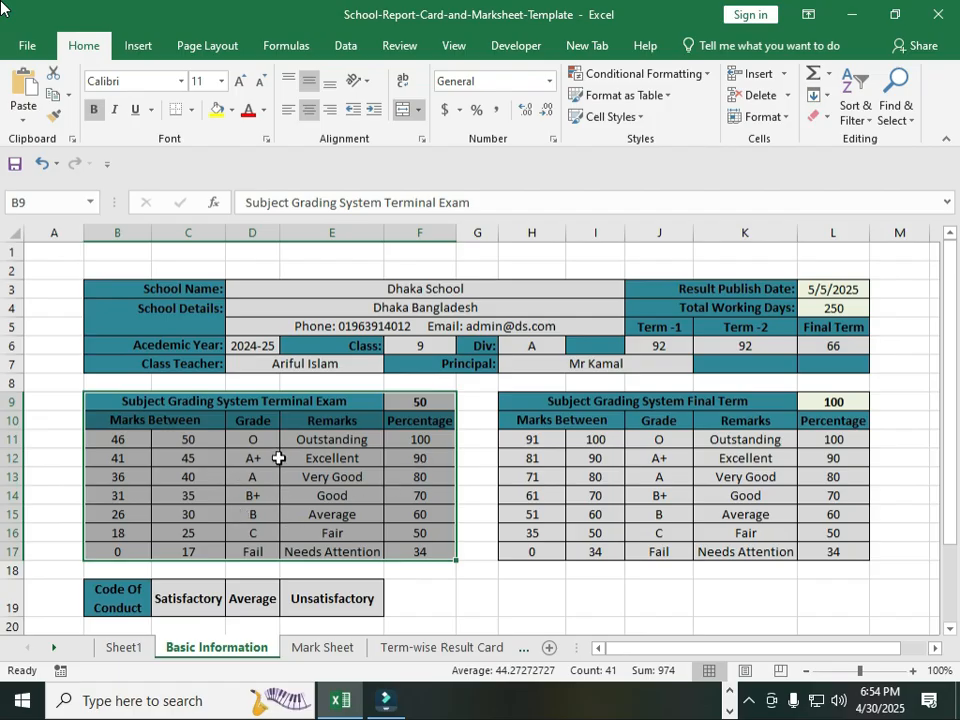
{"action": "left_click_drag", "start_coordinate": [257, 440], "coordinate": [249, 553]}
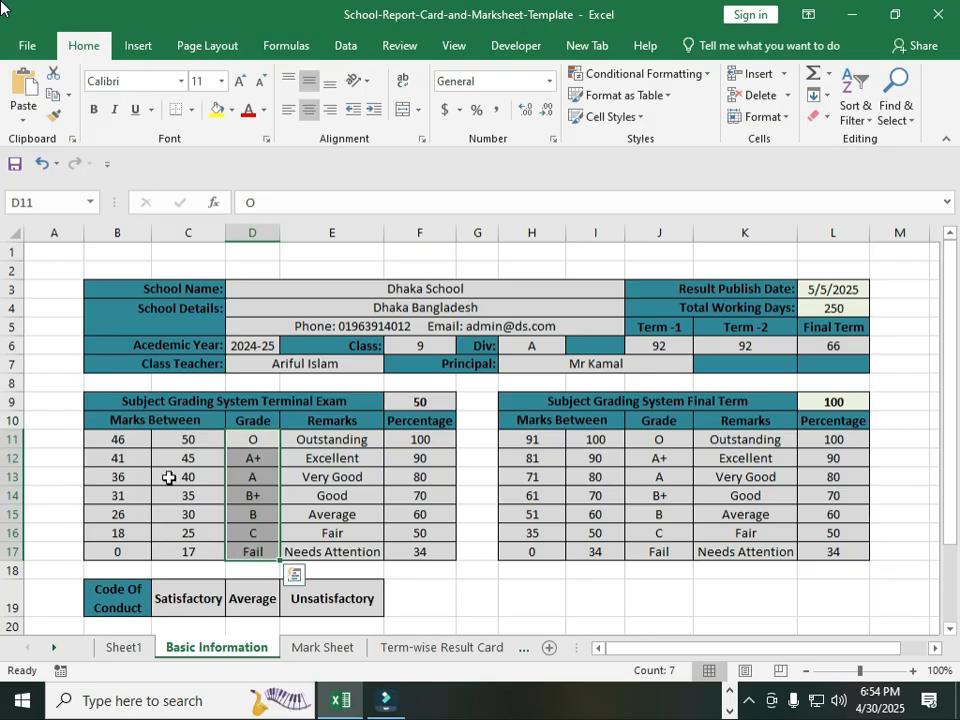
{"action": "left_click", "coordinate": [249, 494]}
{"action": "left_click", "coordinate": [317, 498]}
{"action": "left_click_drag", "start_coordinate": [330, 440], "coordinate": [330, 568]}
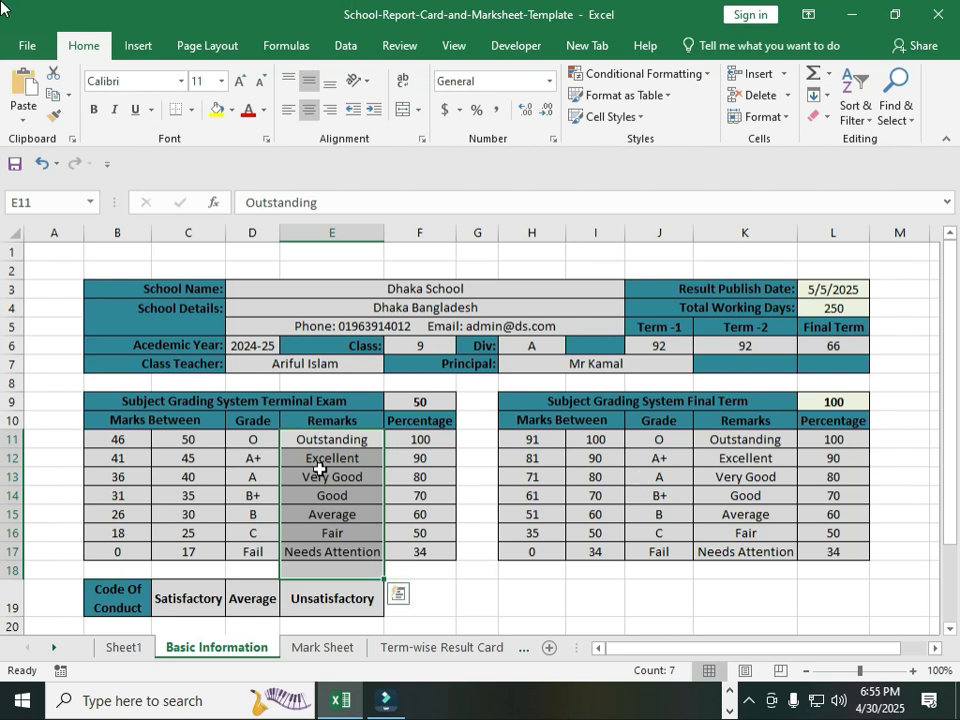
{"action": "left_click_drag", "start_coordinate": [133, 399], "coordinate": [418, 553]}
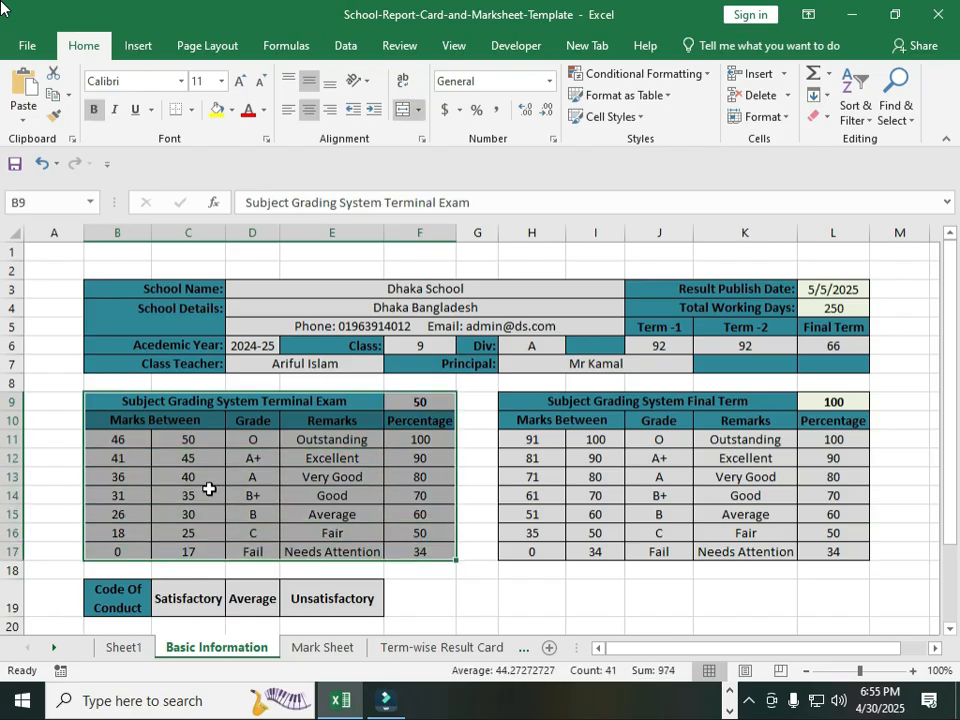
{"action": "left_click_drag", "start_coordinate": [788, 498], "coordinate": [815, 551]}
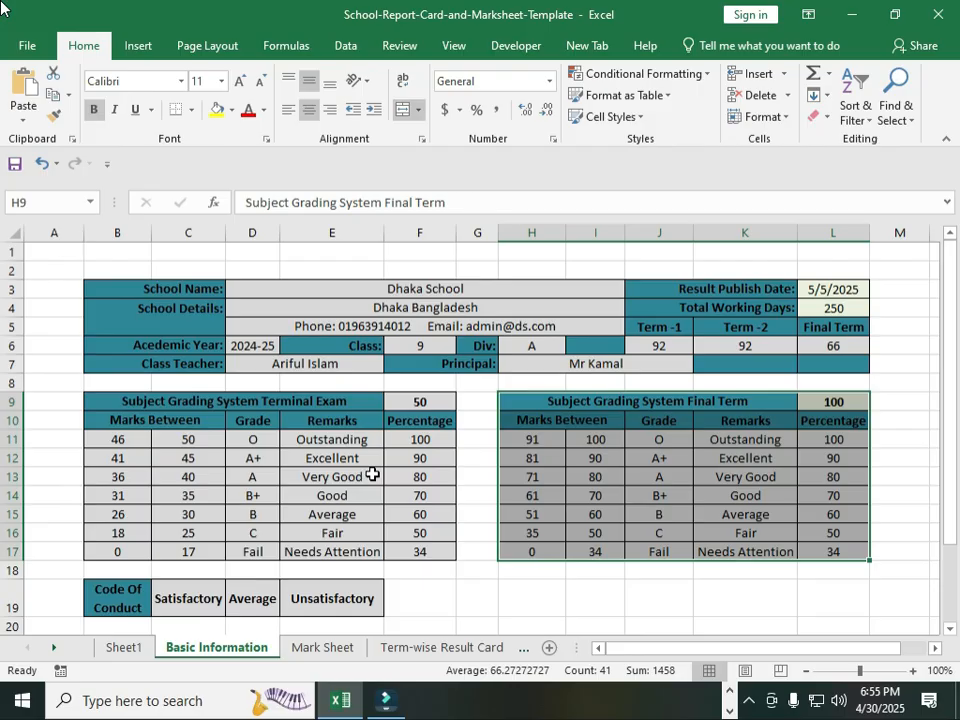
{"action": "left_click_drag", "start_coordinate": [129, 606], "coordinate": [349, 595]}
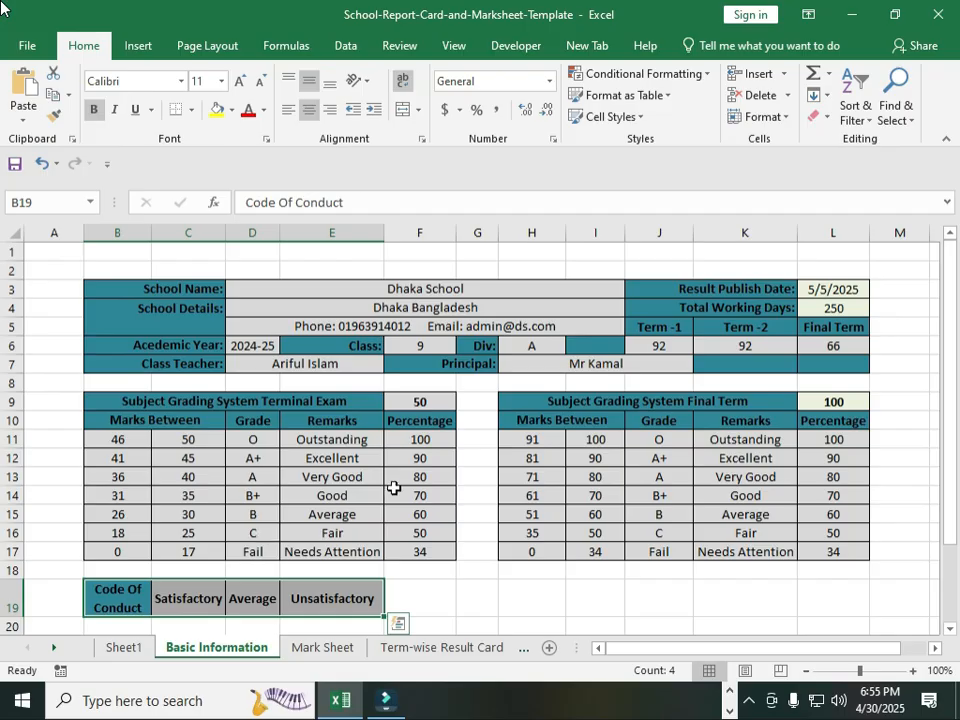
{"action": "left_click", "coordinate": [628, 460]}
{"action": "left_click", "coordinate": [758, 483]}
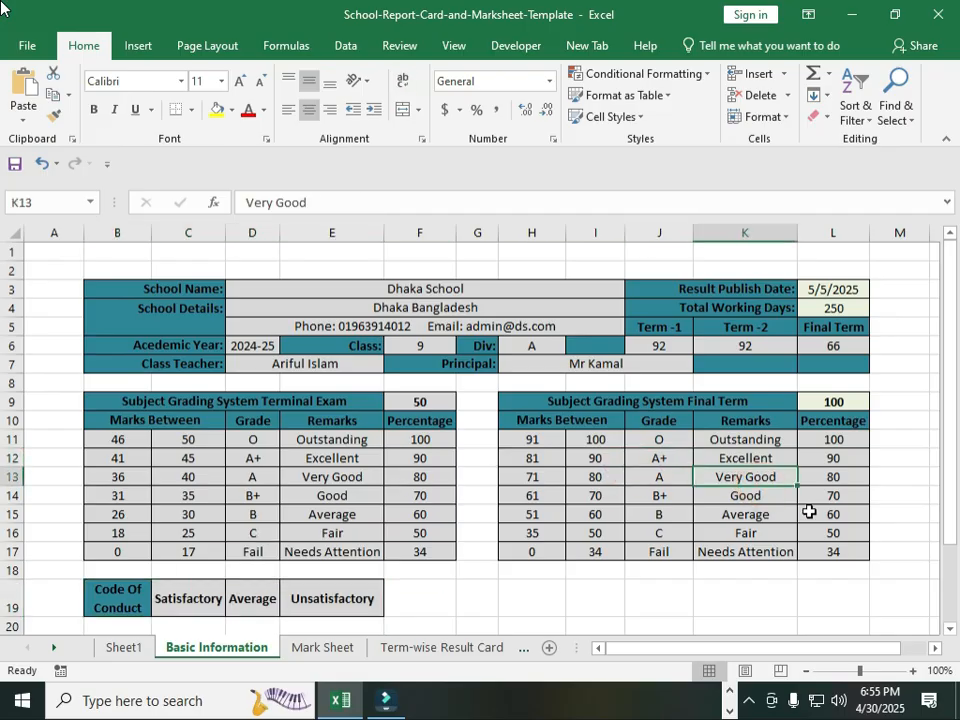
{"action": "left_click", "coordinate": [612, 498]}
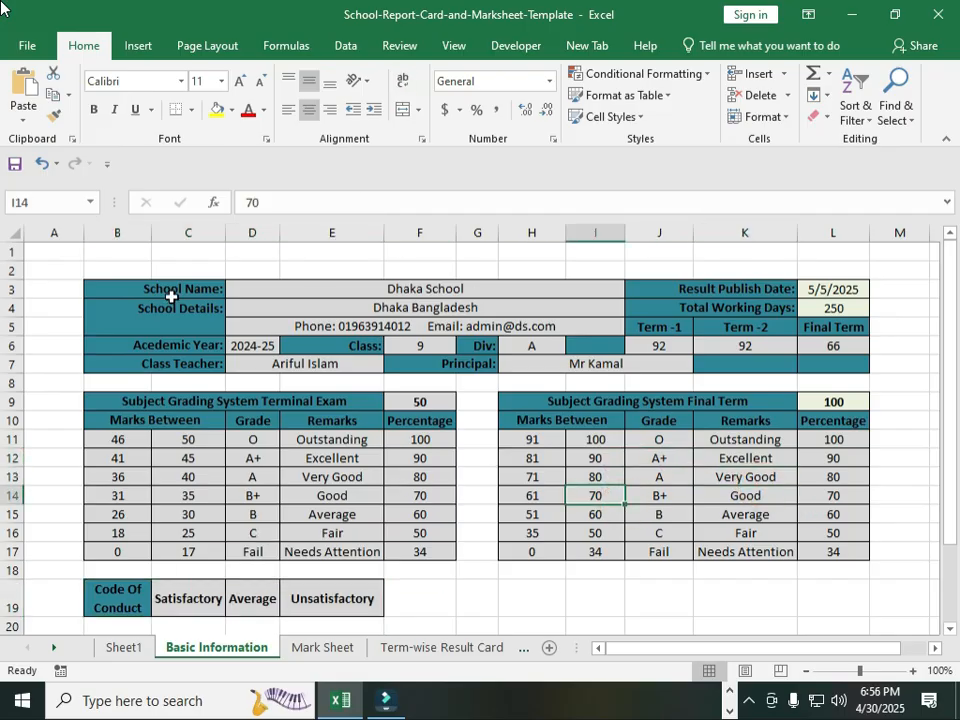
Step: Enter the note "Multiple Work sheet" in cell D17 of Sheet1
{"action": "left_click", "coordinate": [325, 648]}
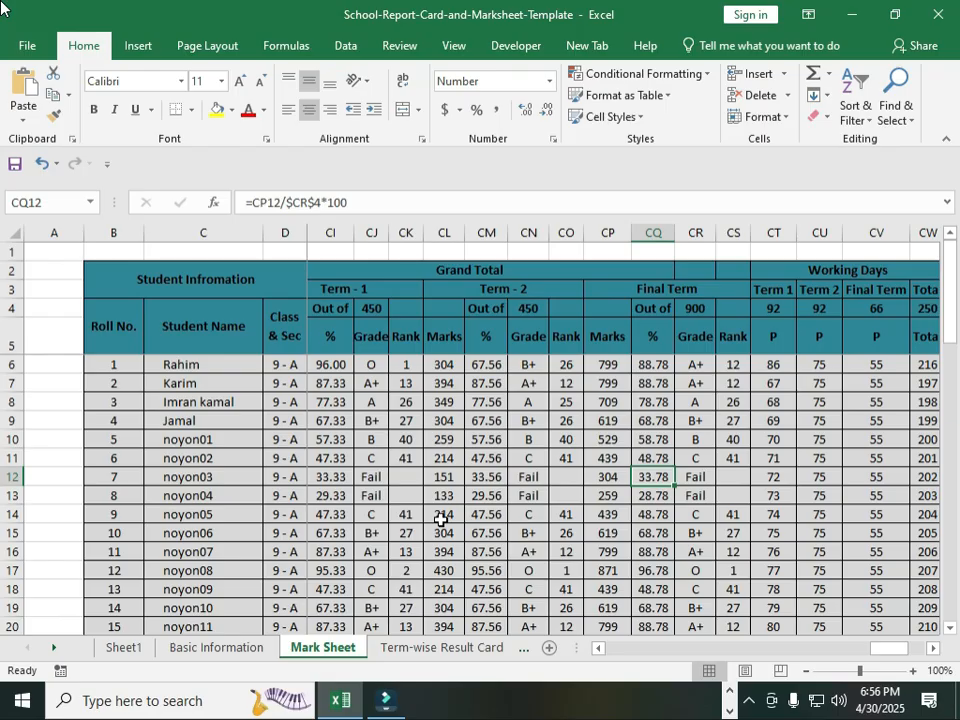
{"action": "left_click", "coordinate": [118, 647]}
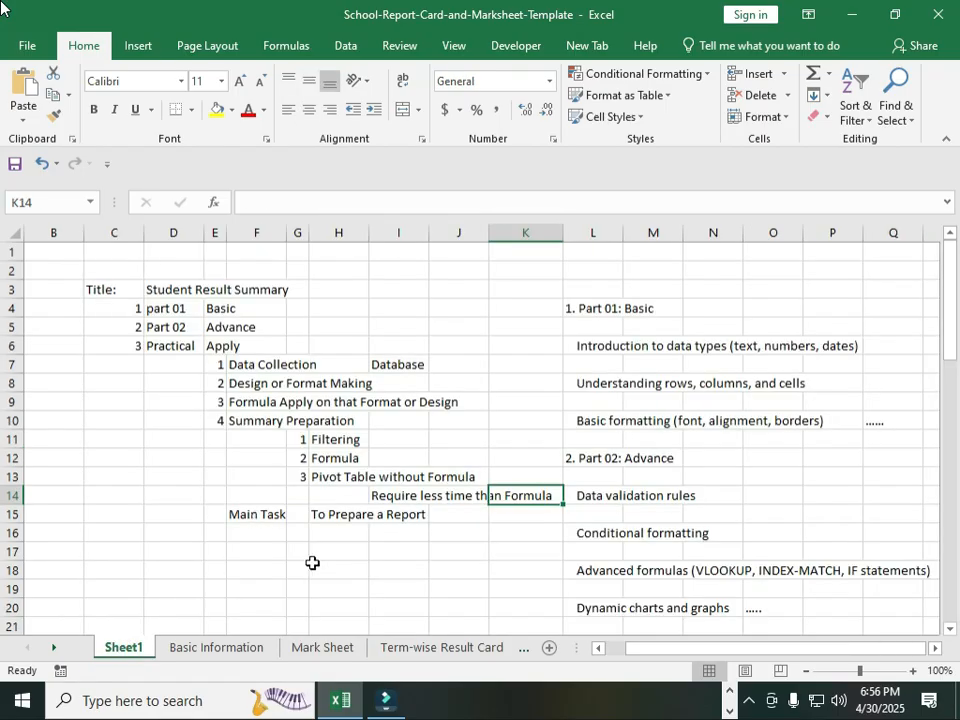
{"action": "left_click", "coordinate": [149, 553]}
{"action": "left_click", "coordinate": [112, 553]}
{"action": "left_click", "coordinate": [171, 551]}
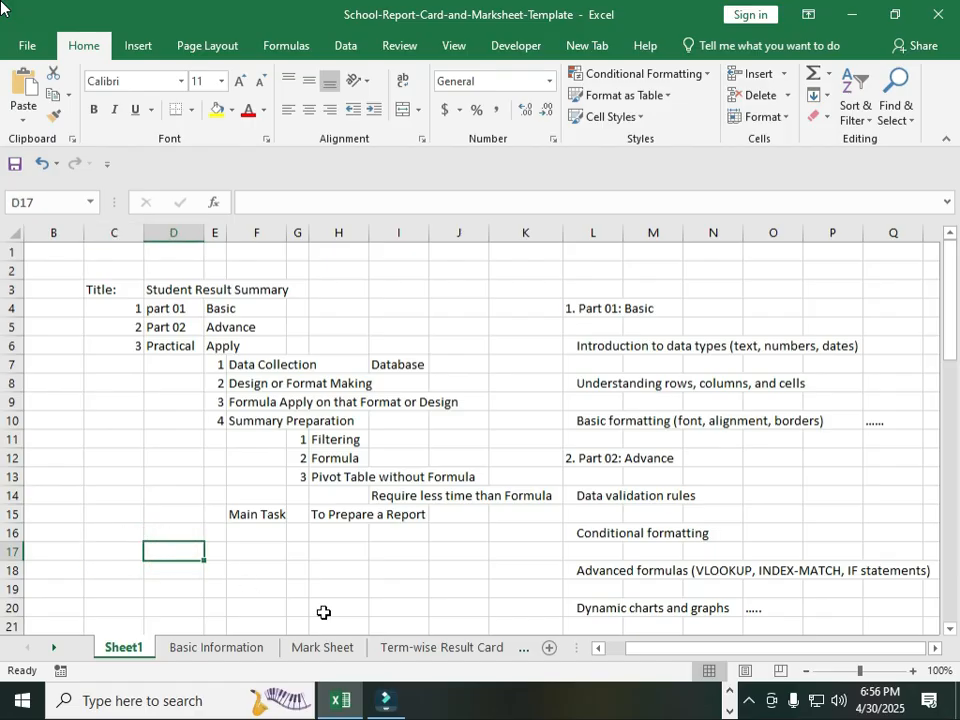
{"action": "type", "text": "Mult"}
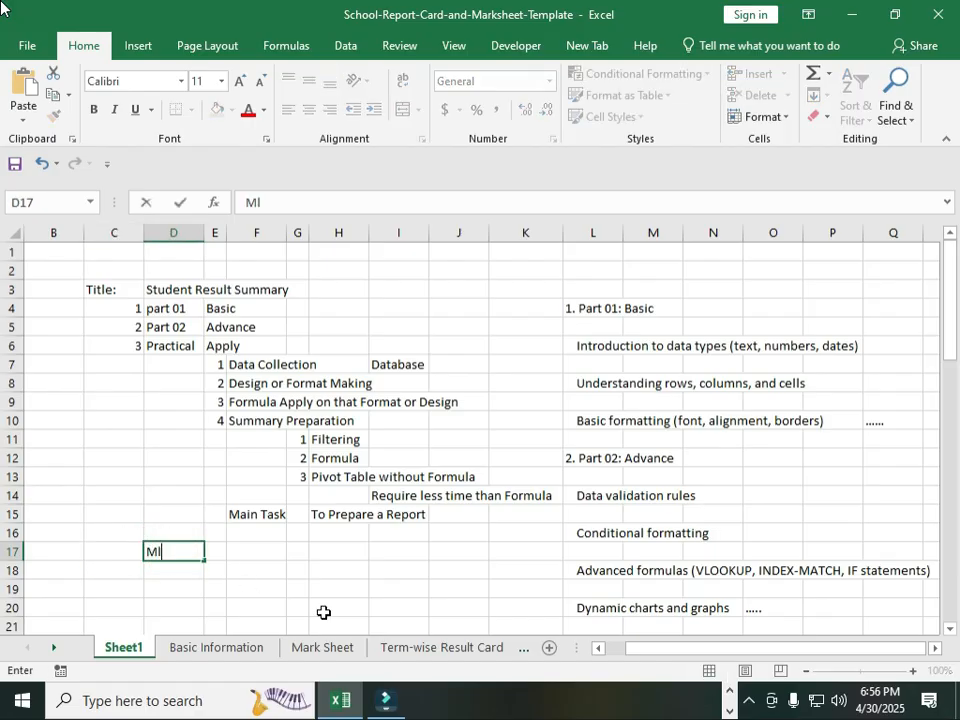
{"action": "type", "text": "iple sh"}
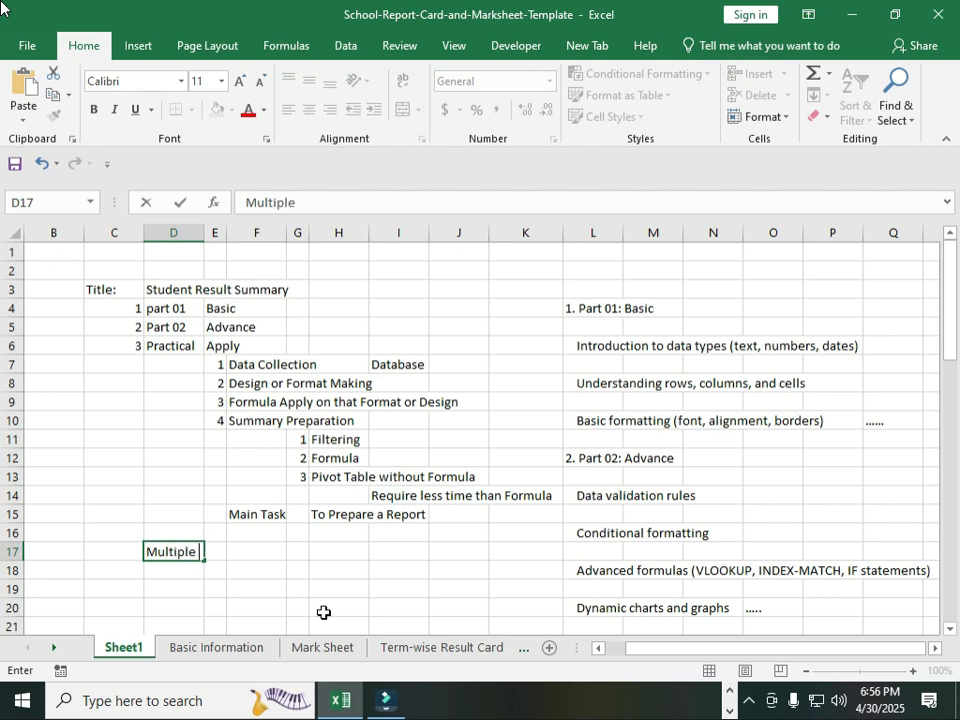
{"action": "key", "text": "BackSpace"}
{"action": "key", "text": "BackSpace"}
{"action": "type", "text": "Sheet"}
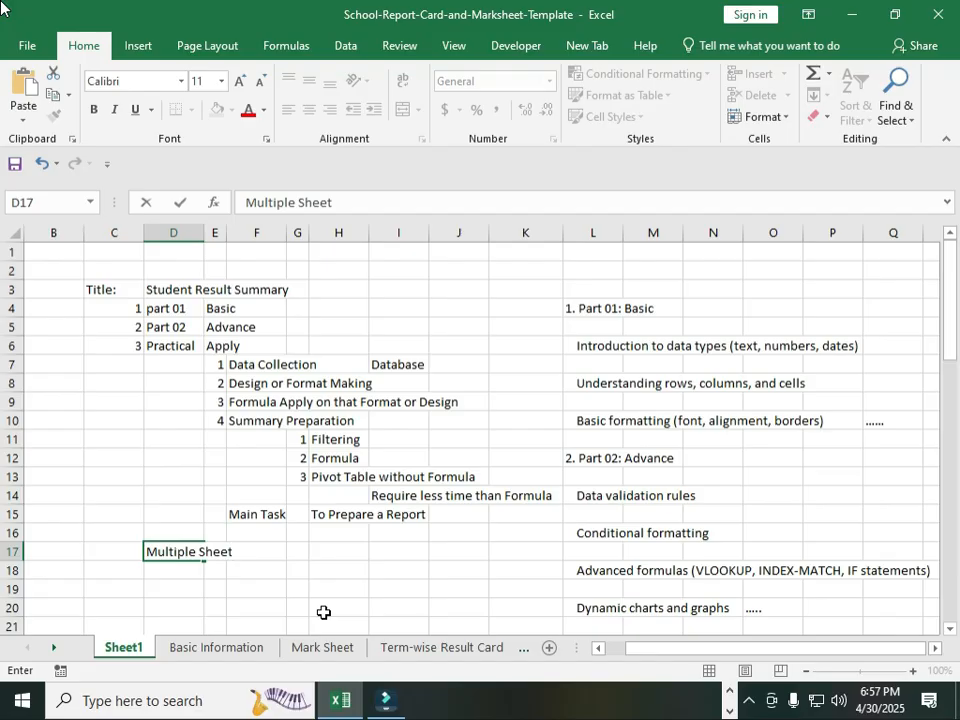
{"action": "key", "text": "BackSpace"}
{"action": "key", "text": "BackSpace"}
{"action": "key", "text": "BackSpace"}
{"action": "key", "text": "BackSpace"}
{"action": "key", "text": "BackSpace"}
{"action": "type", "text": "Work sheet"}
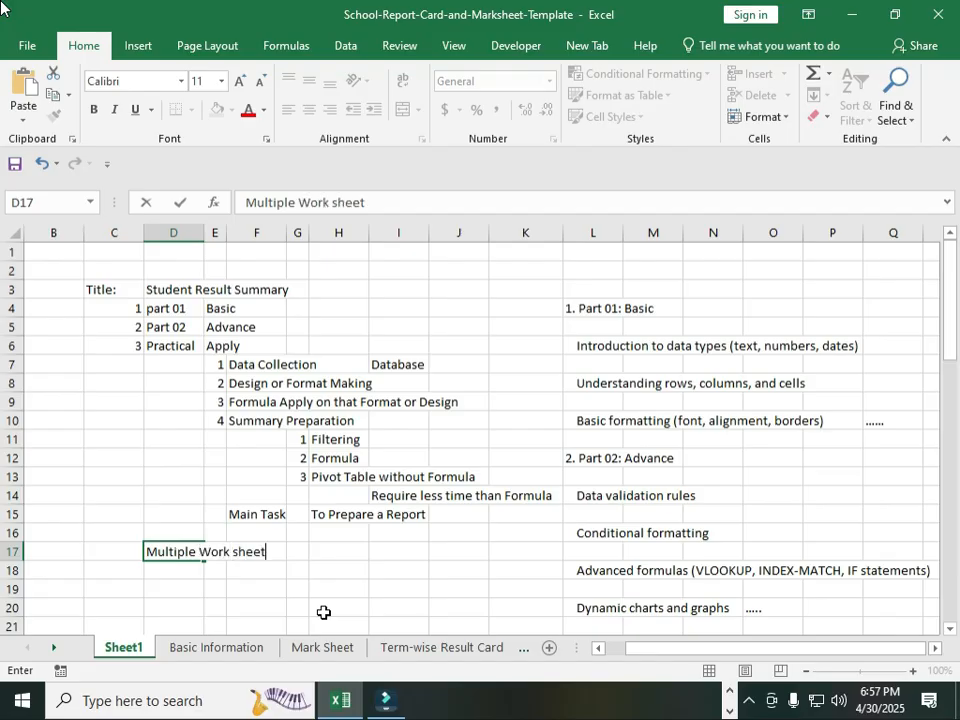
Step: Add "Mark Sheet" in K7 beside the Data Collection item and "Result Format" in K8 beside Design or Format Making
{"action": "left_click", "coordinate": [497, 364]}
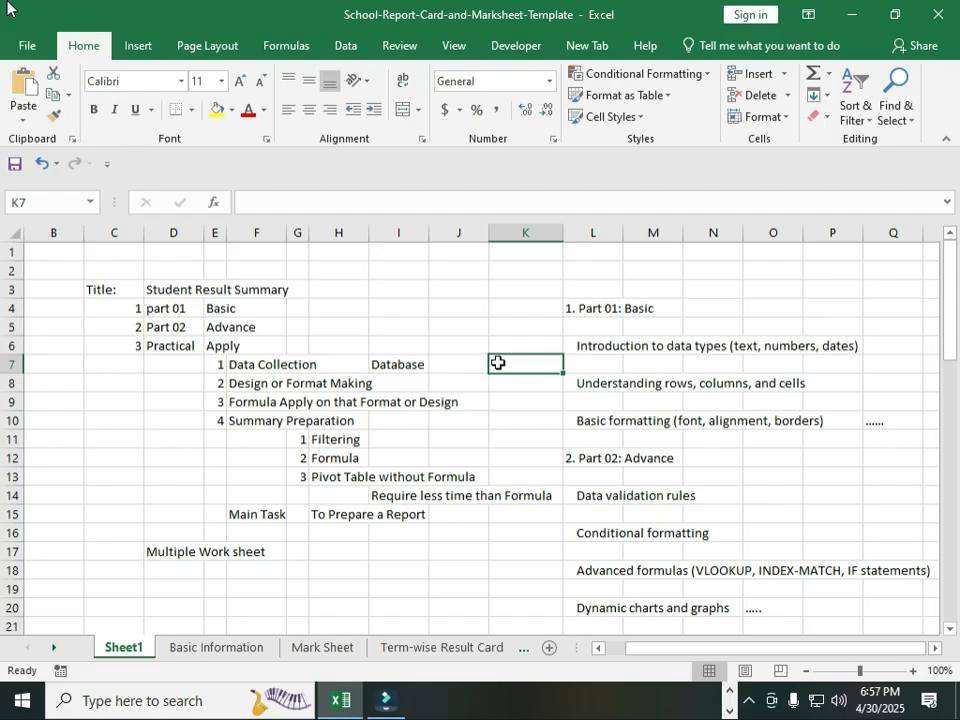
{"action": "type", "text": "Ma"}
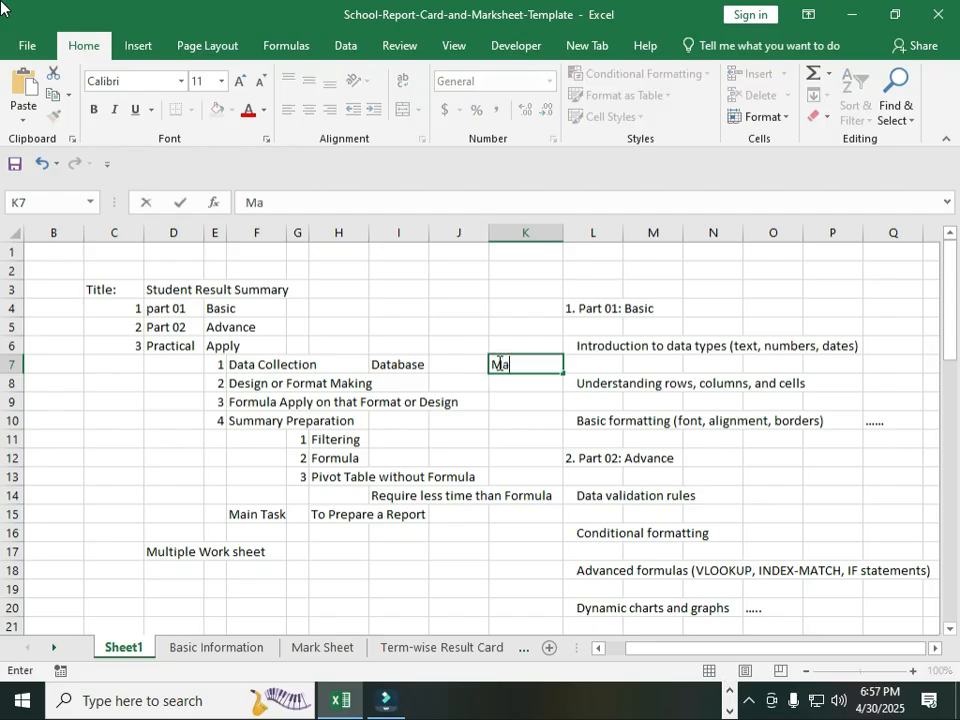
{"action": "type", "text": "rk Sheet"}
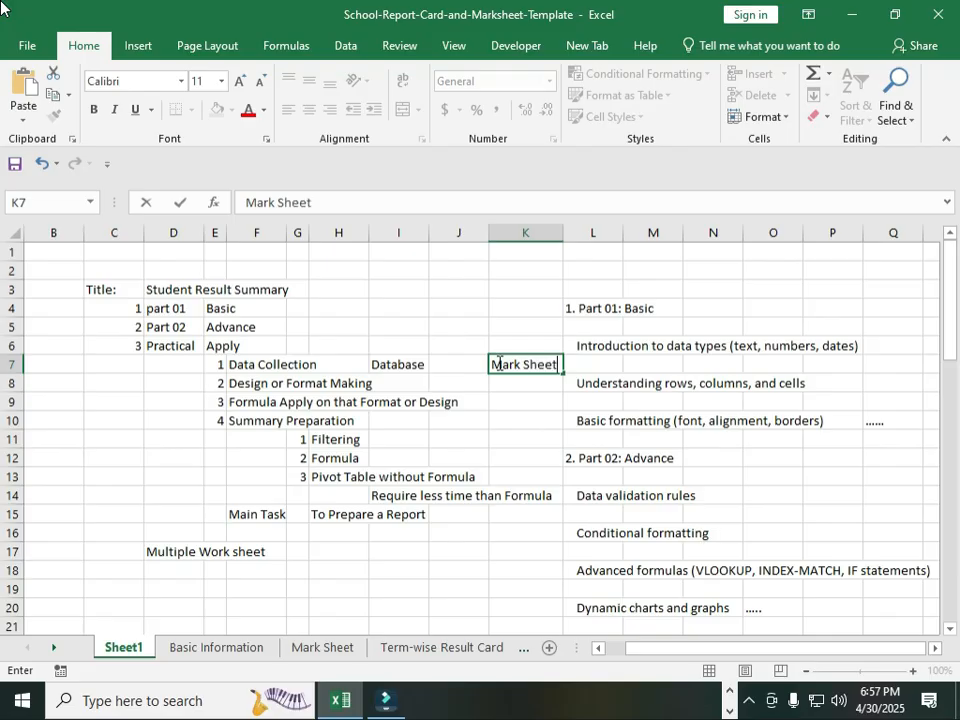
{"action": "left_click_drag", "start_coordinate": [239, 367], "coordinate": [405, 364]}
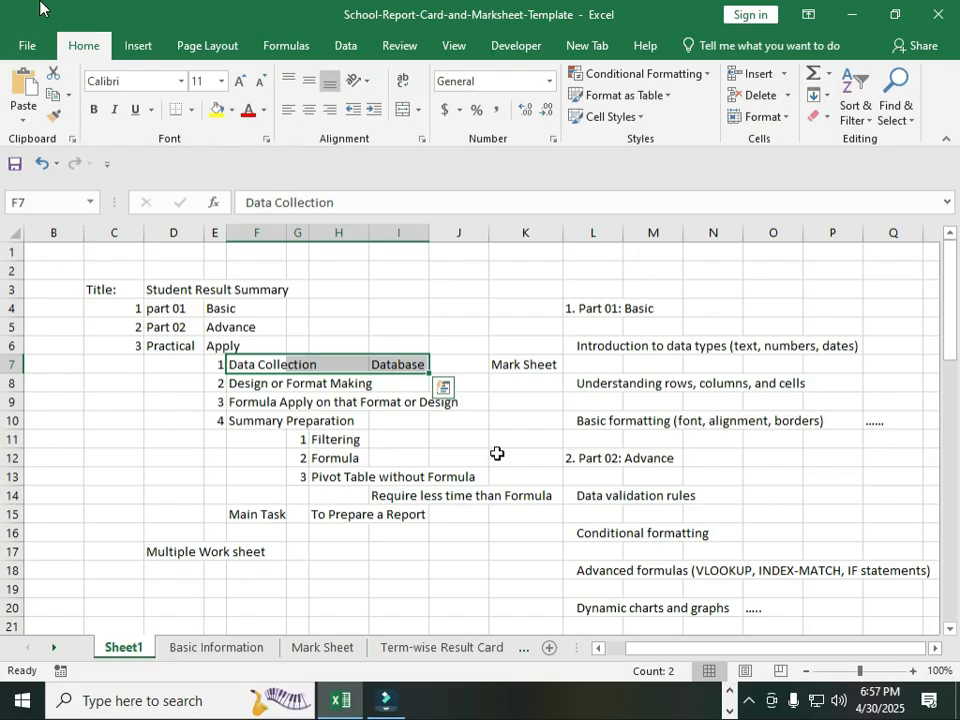
{"action": "left_click_drag", "start_coordinate": [252, 382], "coordinate": [340, 382]}
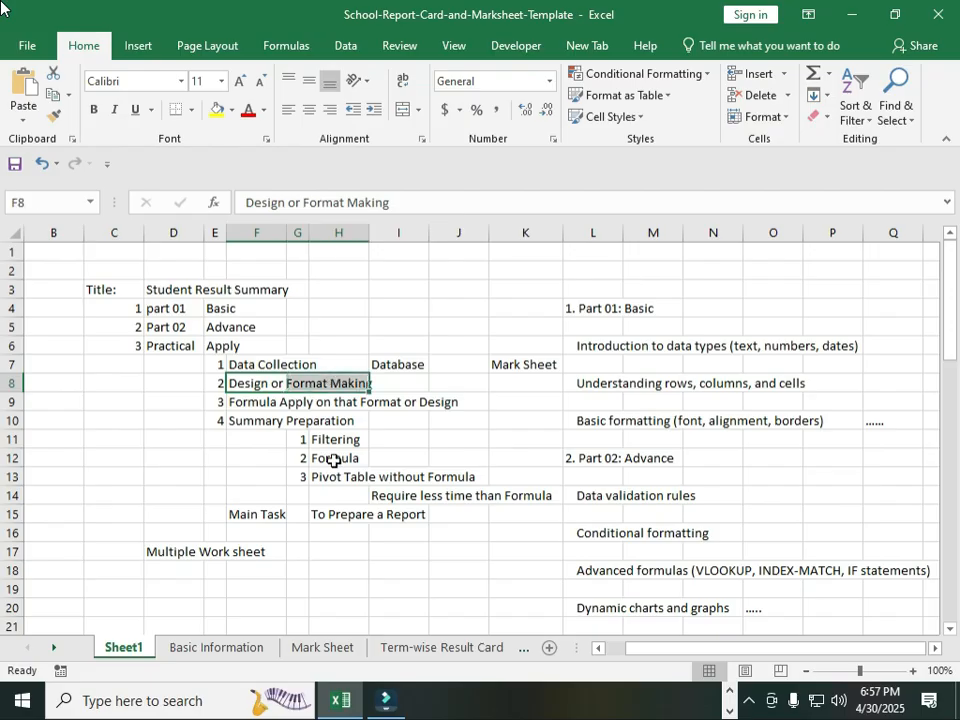
{"action": "left_click", "coordinate": [520, 383]}
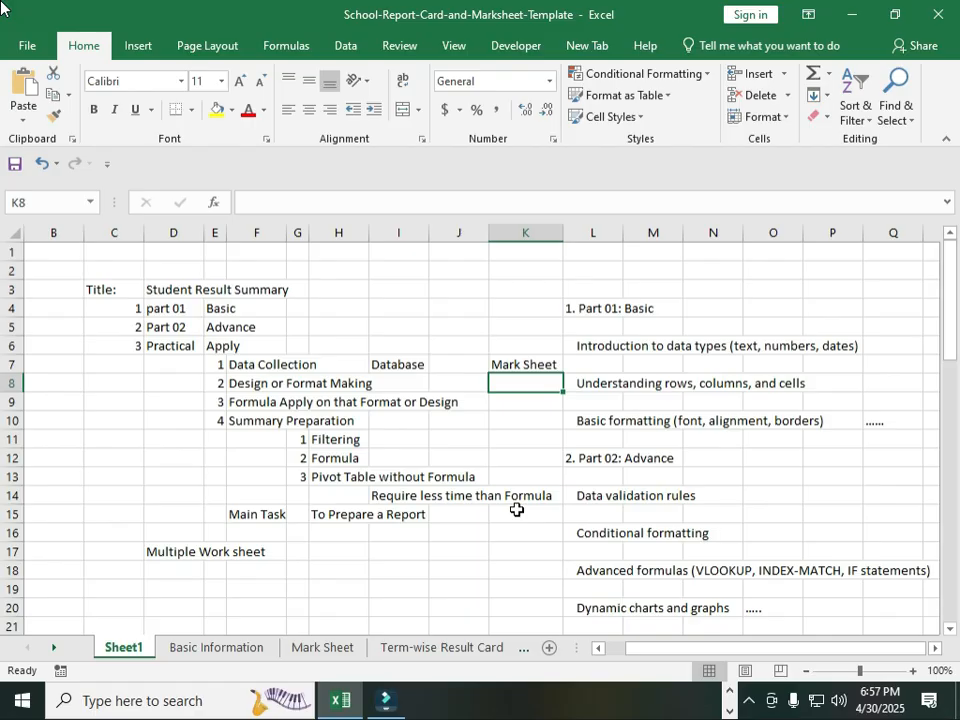
{"action": "type", "text": "Result Format"}
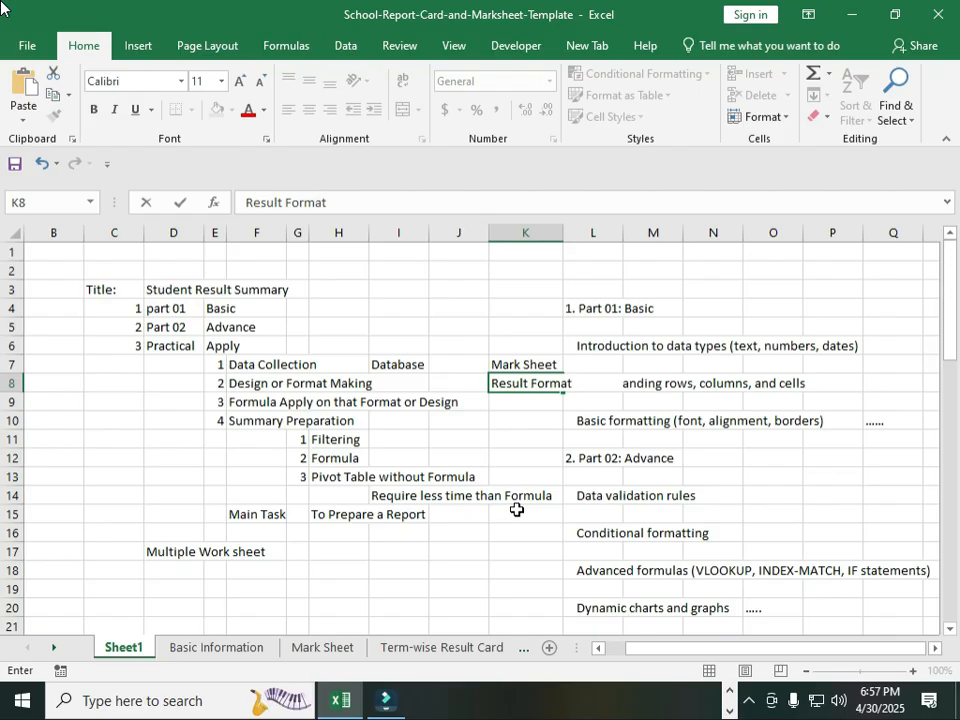
Step: Examine the Term-wise Result Card worksheet from the Term -1 report card down to the Final Term card's grading system and signature boxes
{"action": "left_click", "coordinate": [413, 650]}
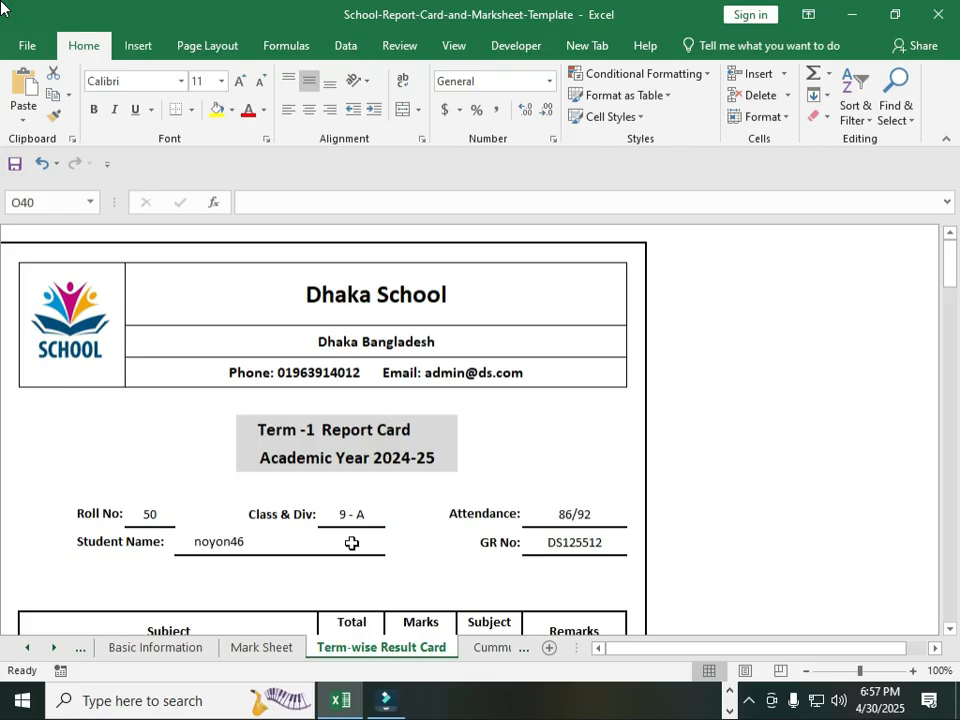
{"action": "scroll", "coordinate": [352, 543], "scroll_direction": "down", "scroll_amount": 5}
{"action": "scroll", "coordinate": [351, 540], "scroll_direction": "up", "scroll_amount": 3}
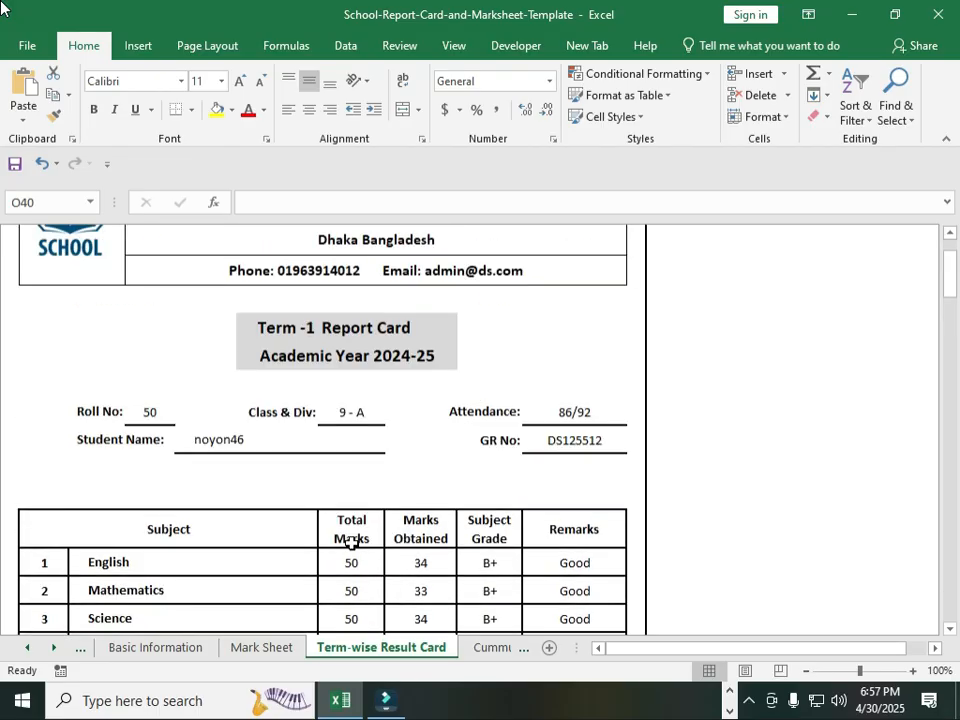
{"action": "scroll", "coordinate": [351, 541], "scroll_direction": "down", "scroll_amount": 15}
{"action": "scroll", "coordinate": [351, 542], "scroll_direction": "down", "scroll_amount": 10}
{"action": "scroll", "coordinate": [351, 543], "scroll_direction": "down", "scroll_amount": 6}
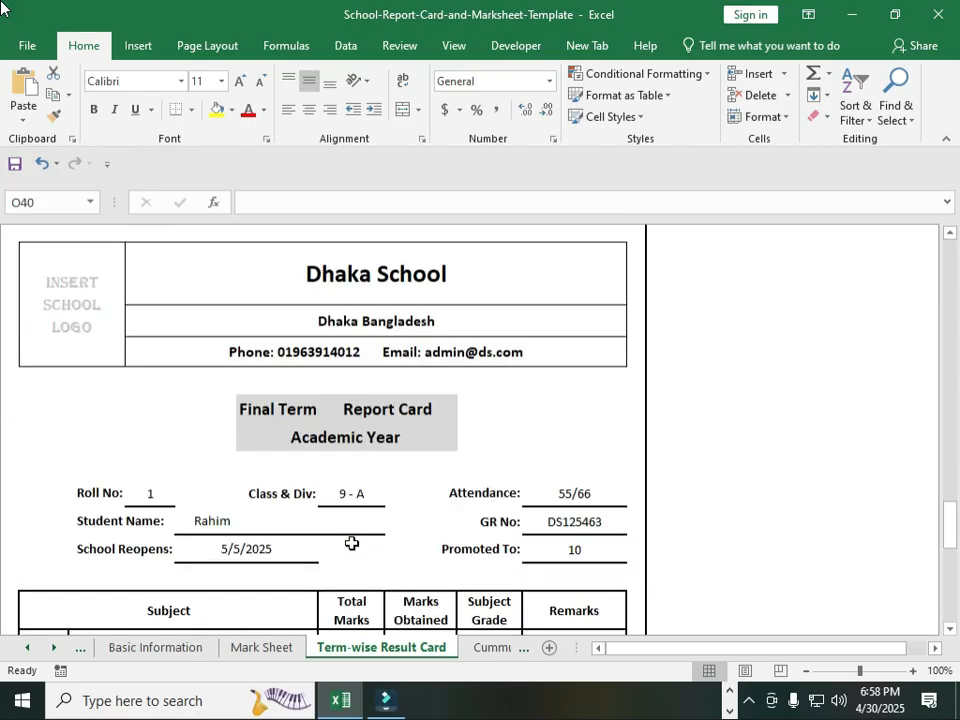
{"action": "scroll", "coordinate": [351, 543], "scroll_direction": "down", "scroll_amount": 12}
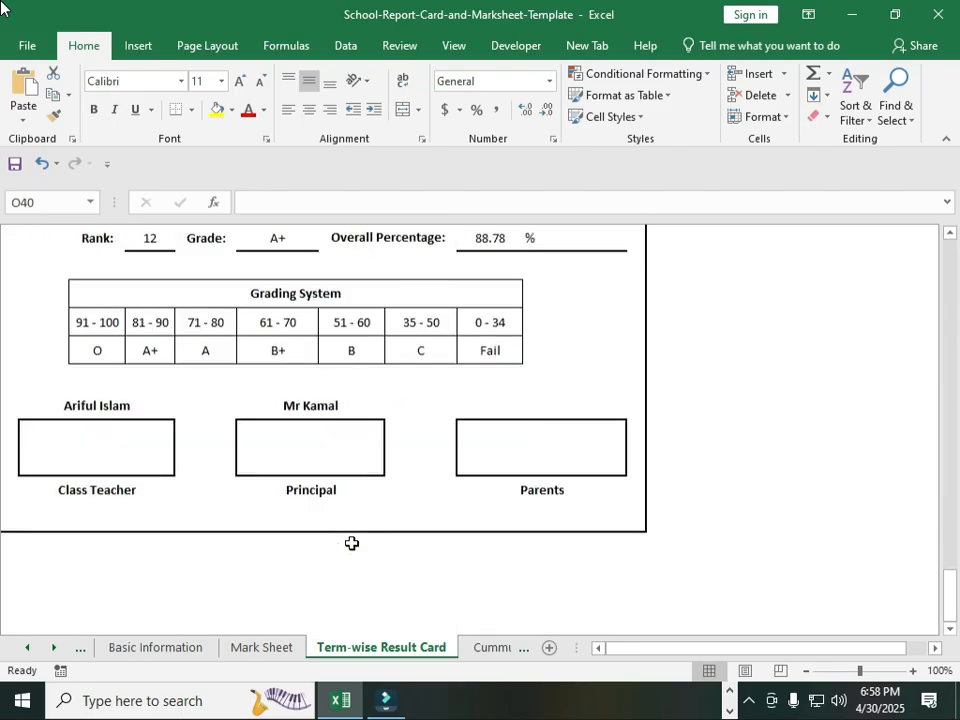
{"action": "left_click", "coordinate": [107, 470]}
{"action": "left_click", "coordinate": [311, 456]}
{"action": "left_click", "coordinate": [529, 456]}
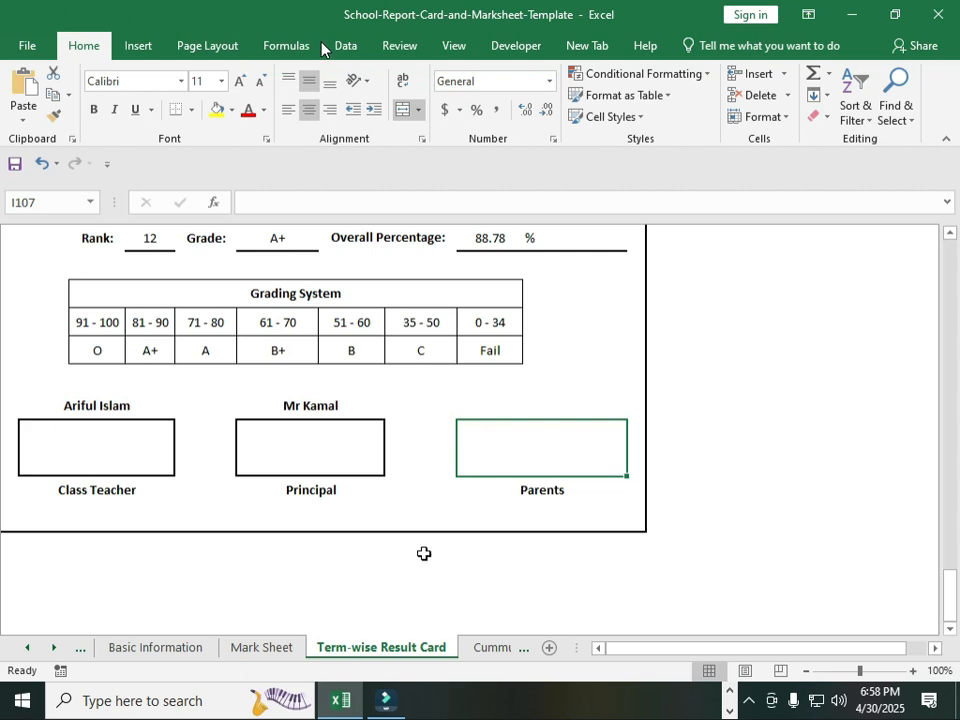
Step: Examine the Cummulative Progres Report's student header and the Term -1 and Term -2 marks tables, comparing it with the Term-wise Result Card
{"action": "left_click", "coordinate": [494, 648]}
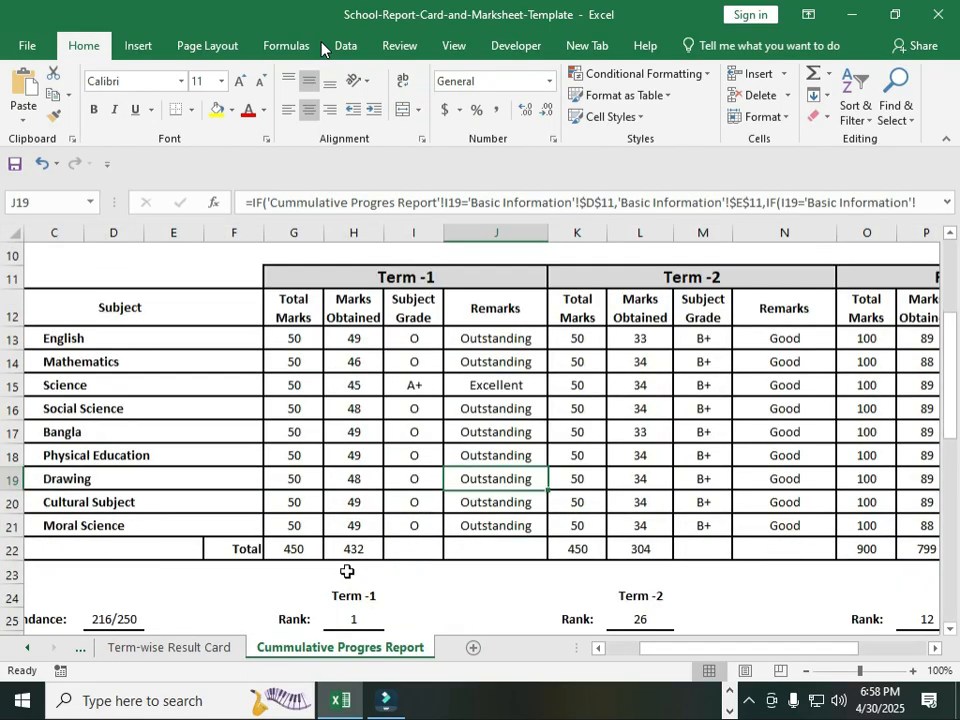
{"action": "scroll", "coordinate": [350, 571], "scroll_direction": "down", "scroll_amount": 3}
{"action": "scroll", "coordinate": [347, 572], "scroll_direction": "up", "scroll_amount": 6}
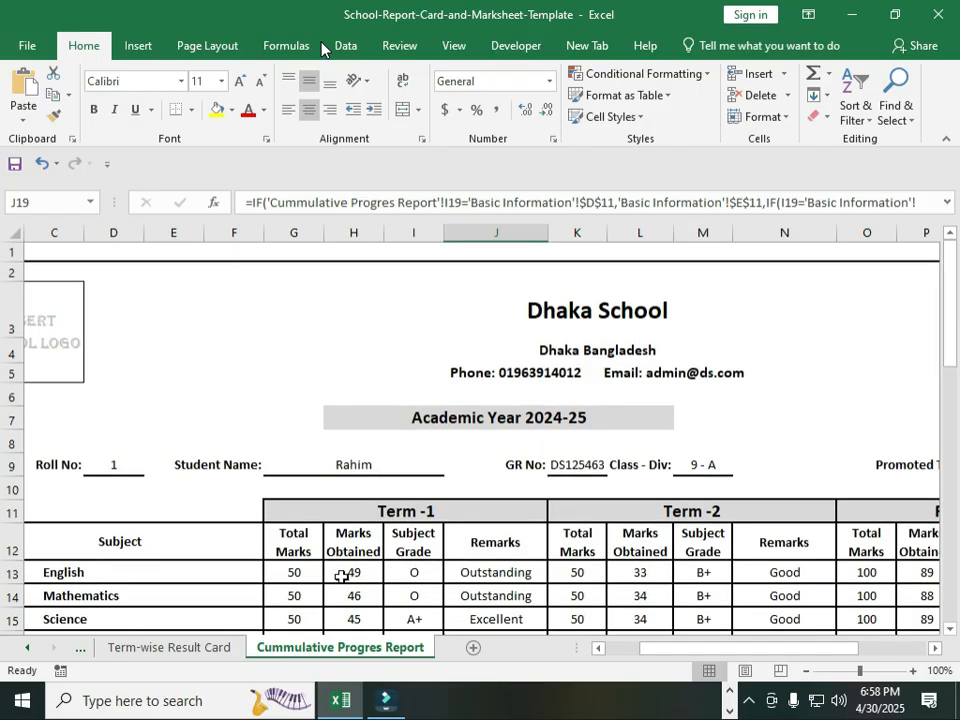
{"action": "scroll", "coordinate": [340, 574], "scroll_direction": "down", "scroll_amount": 3}
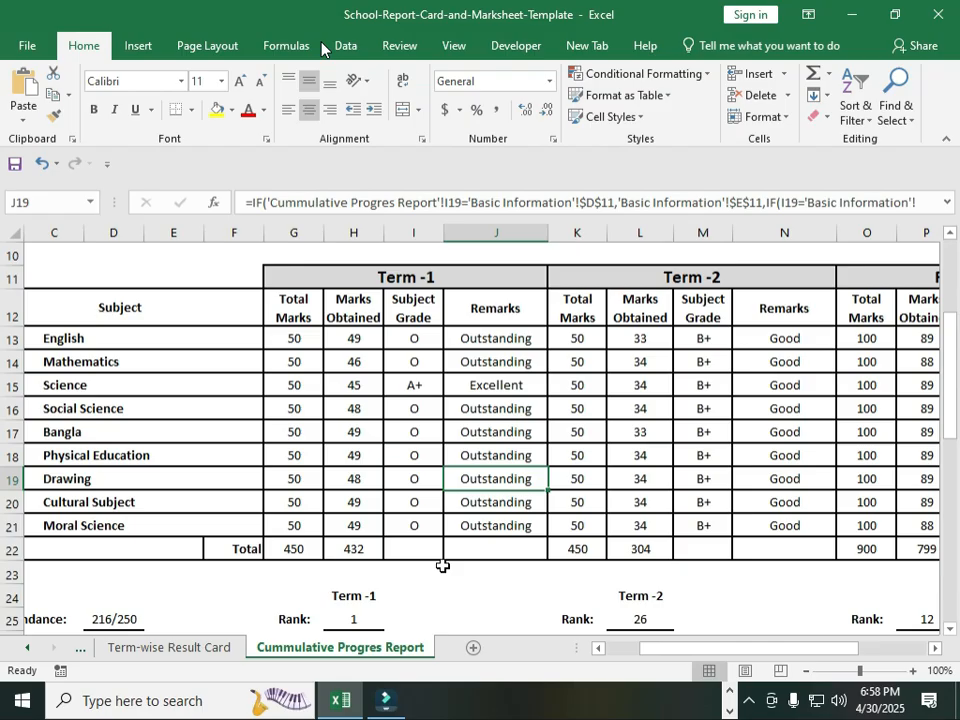
{"action": "scroll", "coordinate": [442, 566], "scroll_direction": "up", "scroll_amount": 3}
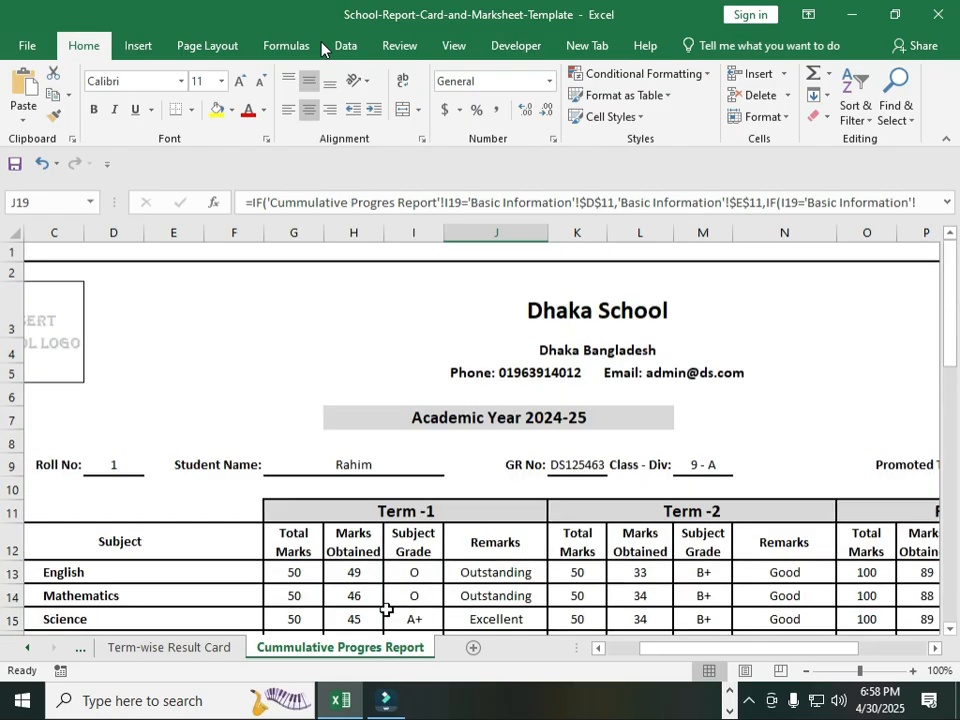
{"action": "left_click", "coordinate": [158, 648]}
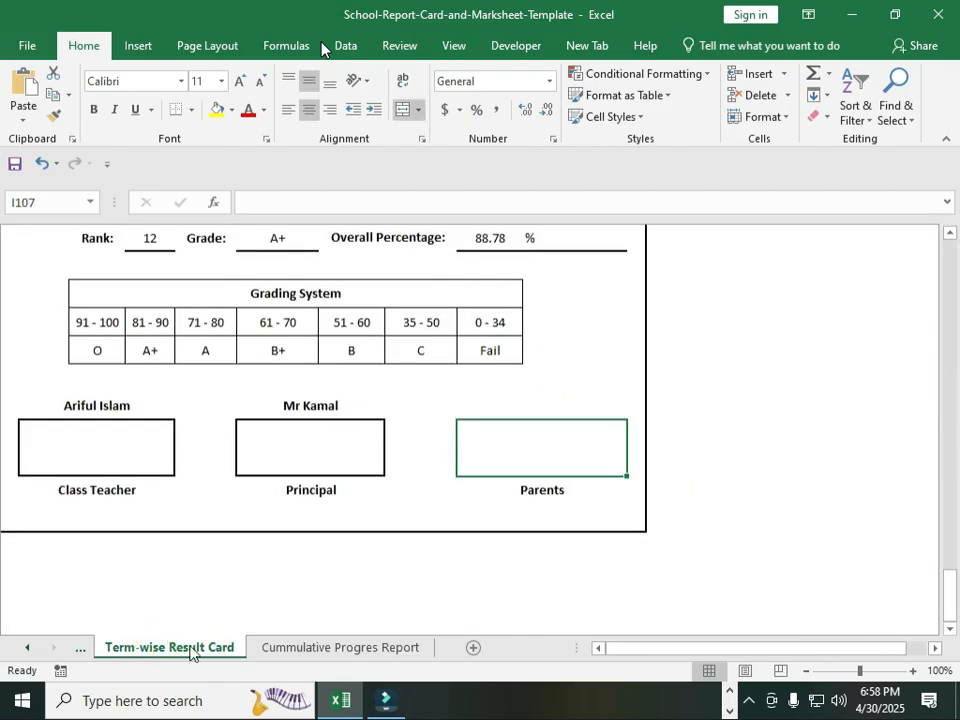
{"action": "left_click", "coordinate": [326, 648]}
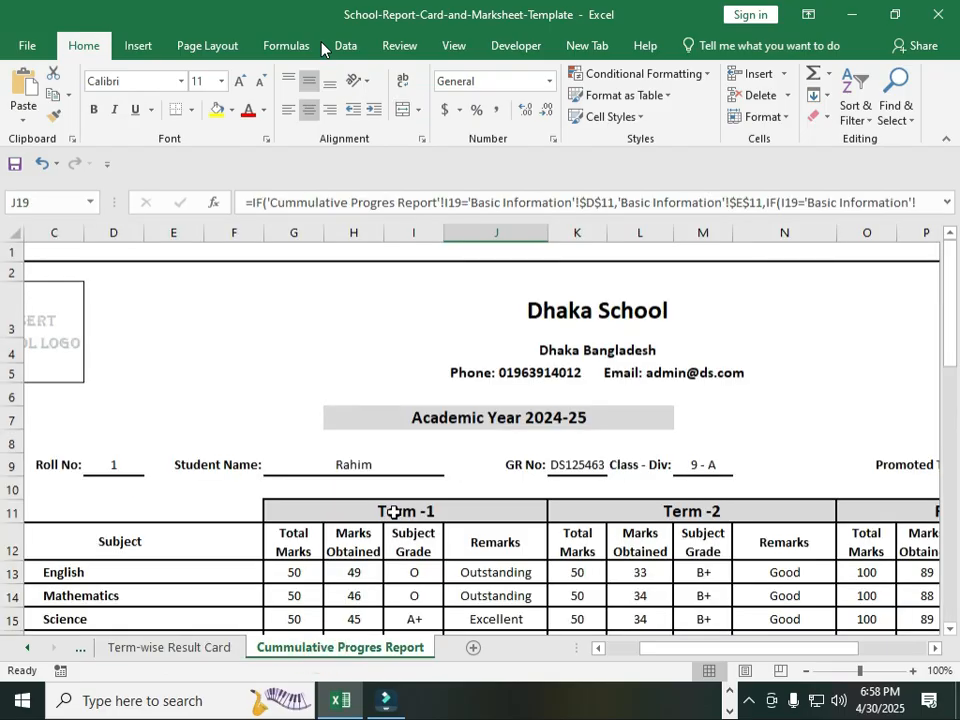
{"action": "left_click", "coordinate": [224, 650]}
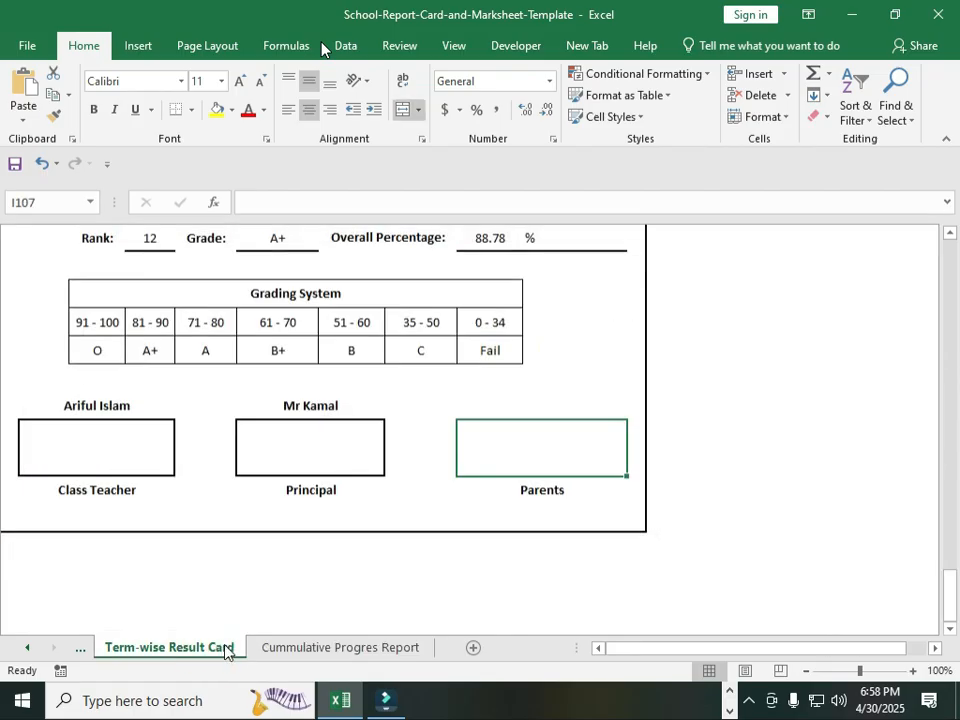
Step: Return to Sheet1 and enter "1st Condition to make a Design" in cell D19
{"action": "left_click", "coordinate": [74, 648]}
{"action": "left_click", "coordinate": [74, 650]}
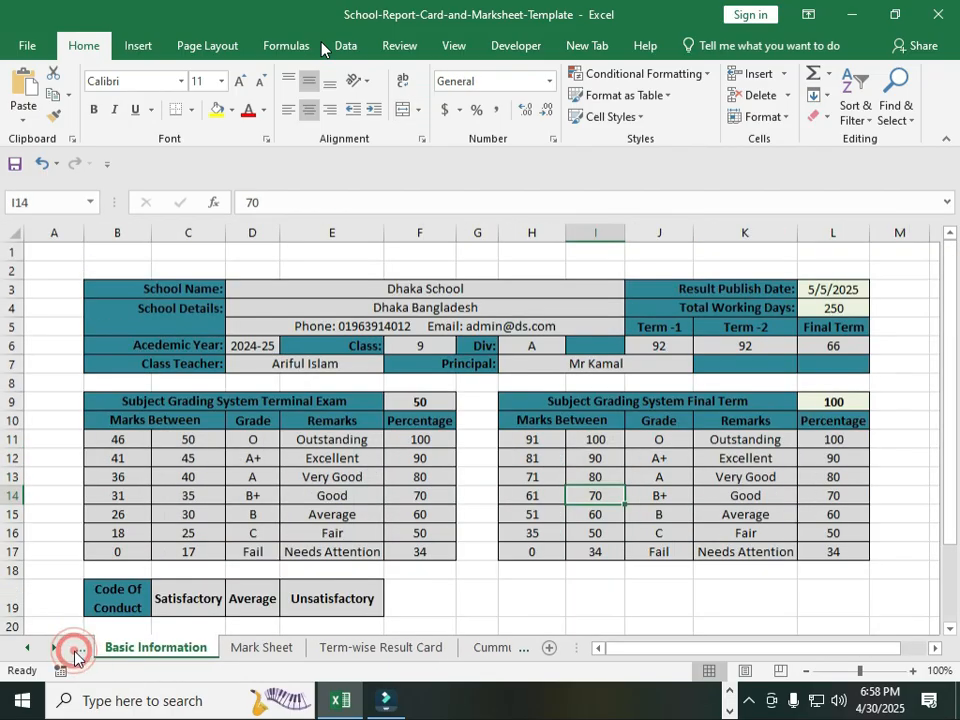
{"action": "left_click", "coordinate": [74, 650]}
{"action": "left_click", "coordinate": [166, 589]}
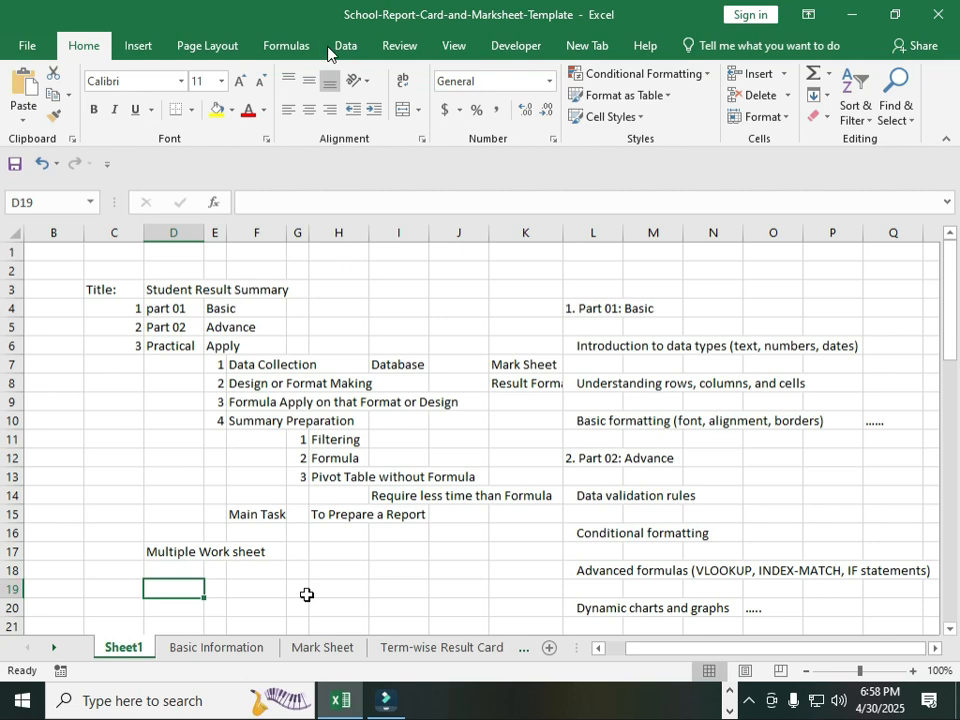
{"action": "type", "text": "1st Co"}
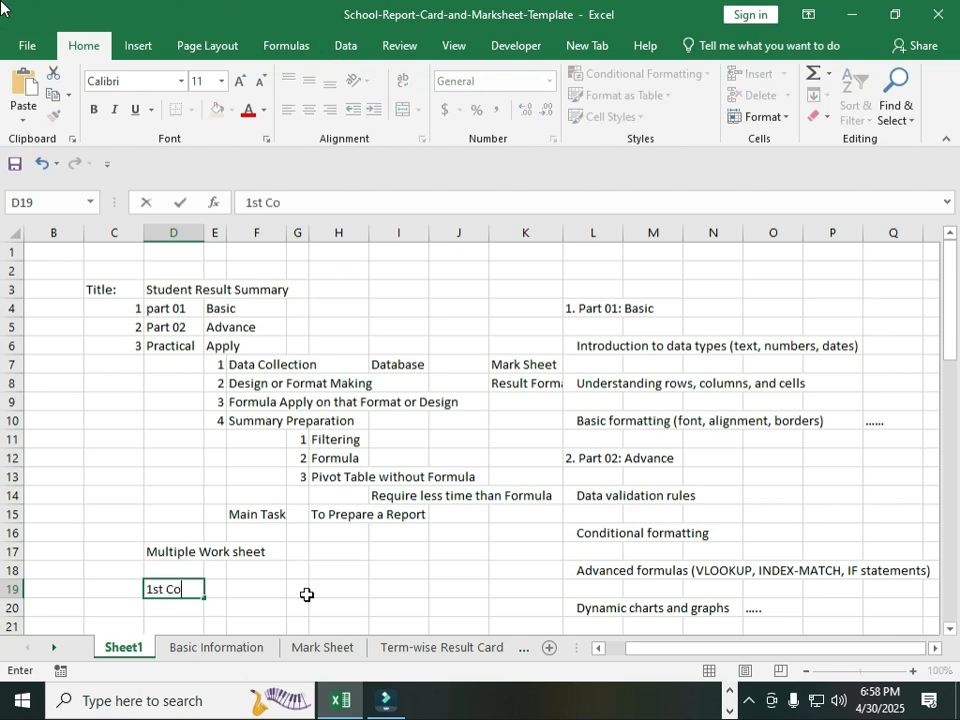
{"action": "type", "text": "ndition to make a Design"}
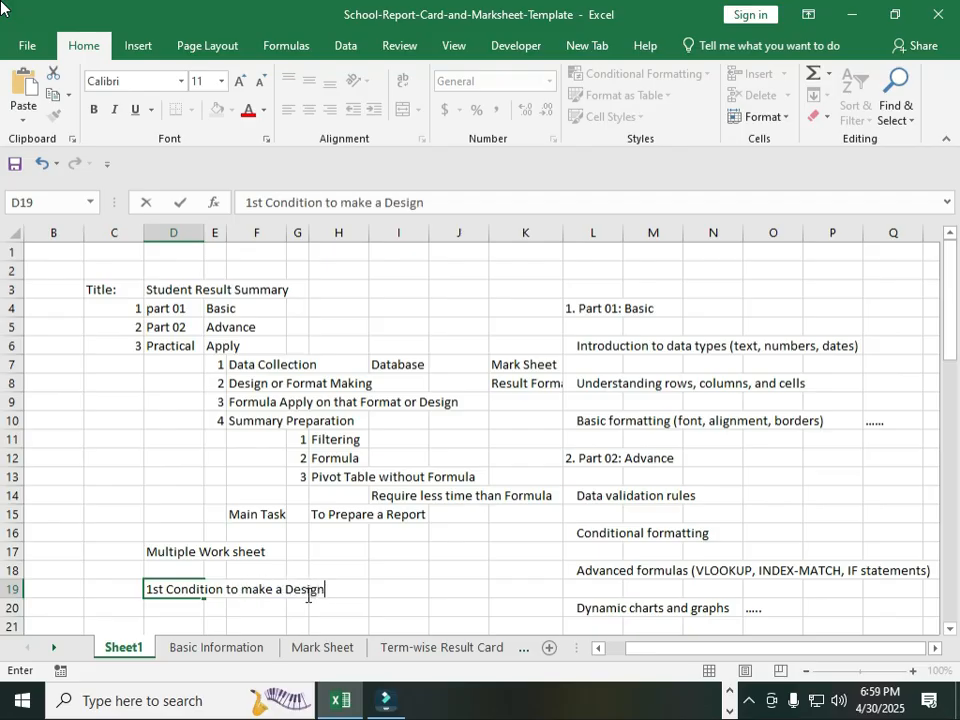
{"action": "key", "text": "Return"}
Step: List the two design types under the 1st Condition heading, with "Static" in H20 and "Dyanamic" in H21
{"action": "left_click", "coordinate": [306, 603]}
{"action": "left_click", "coordinate": [311, 603]}
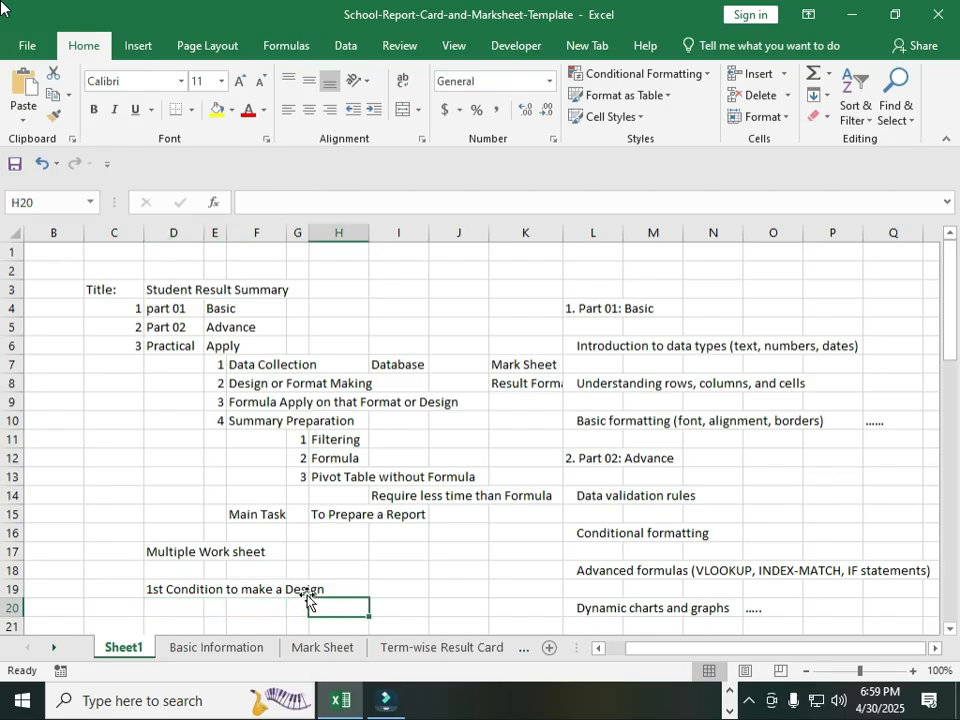
{"action": "type", "text": "Stati"}
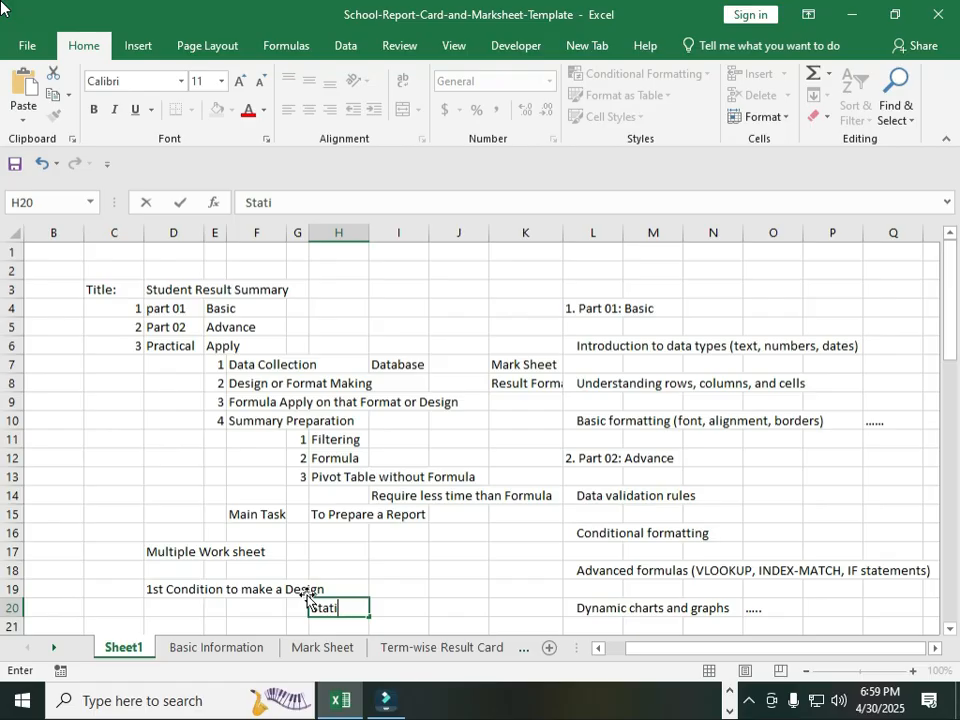
{"action": "type", "text": "c"}
{"action": "key", "text": "Return"}
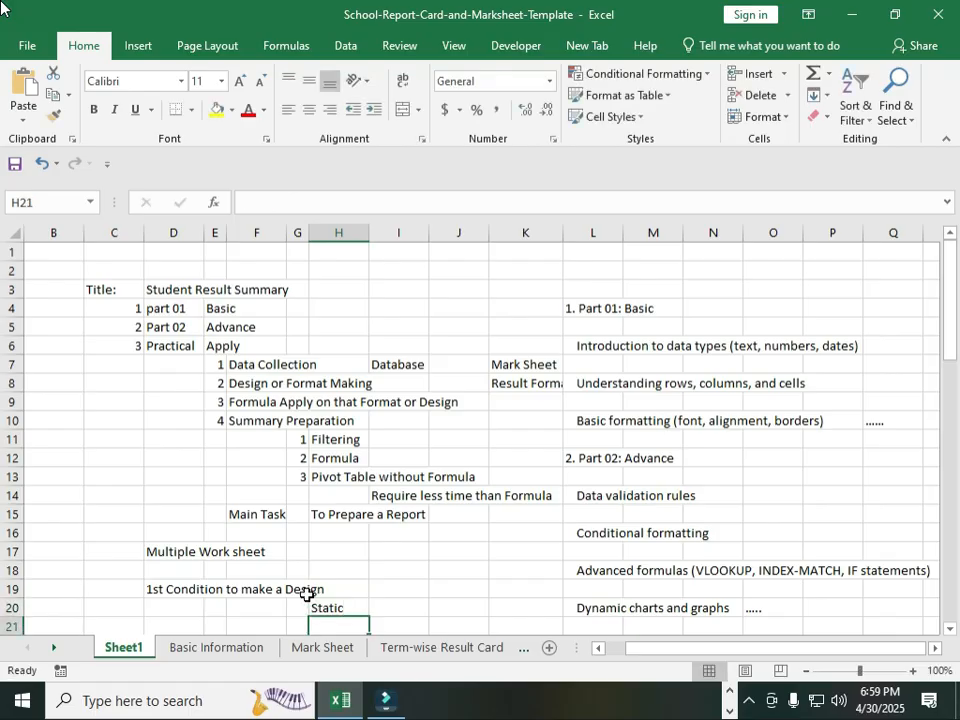
{"action": "type", "text": "Dyan"}
{"action": "key", "text": "BackSpace"}
{"action": "key", "text": "BackSpace"}
{"action": "type", "text": "an"}
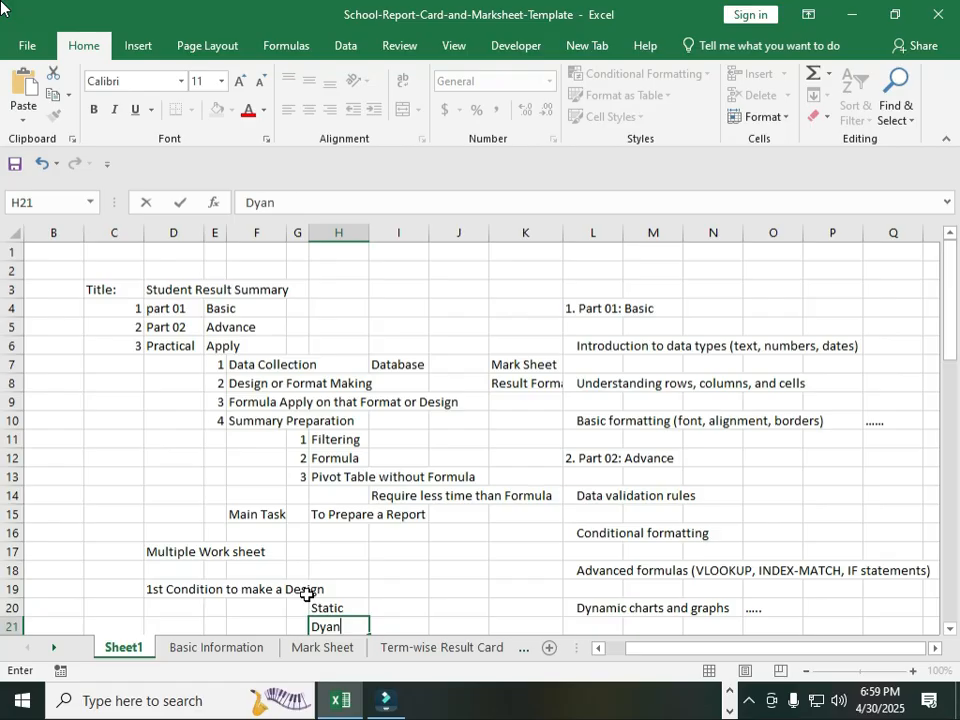
{"action": "type", "text": "amic"}
{"action": "key", "text": "Return"}
{"action": "left_click", "coordinate": [310, 601]}
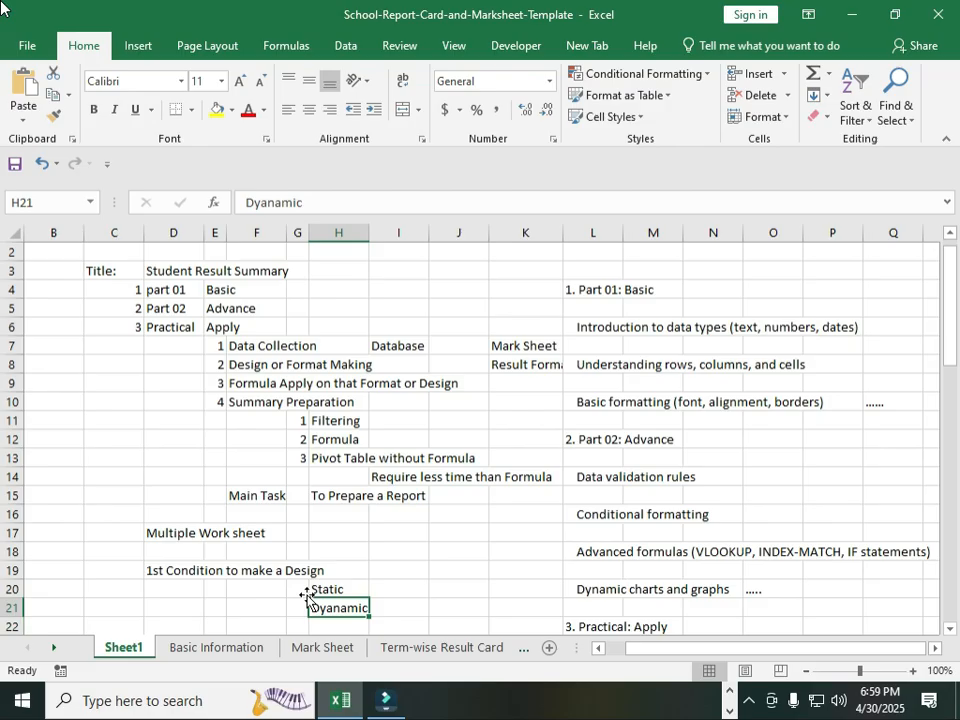
Step: Review the Term -1 Report Card in the Term-wise Result Card worksheet, from the school header down to the subject marks table
{"action": "key", "text": "Up"}
{"action": "key", "text": "Right"}
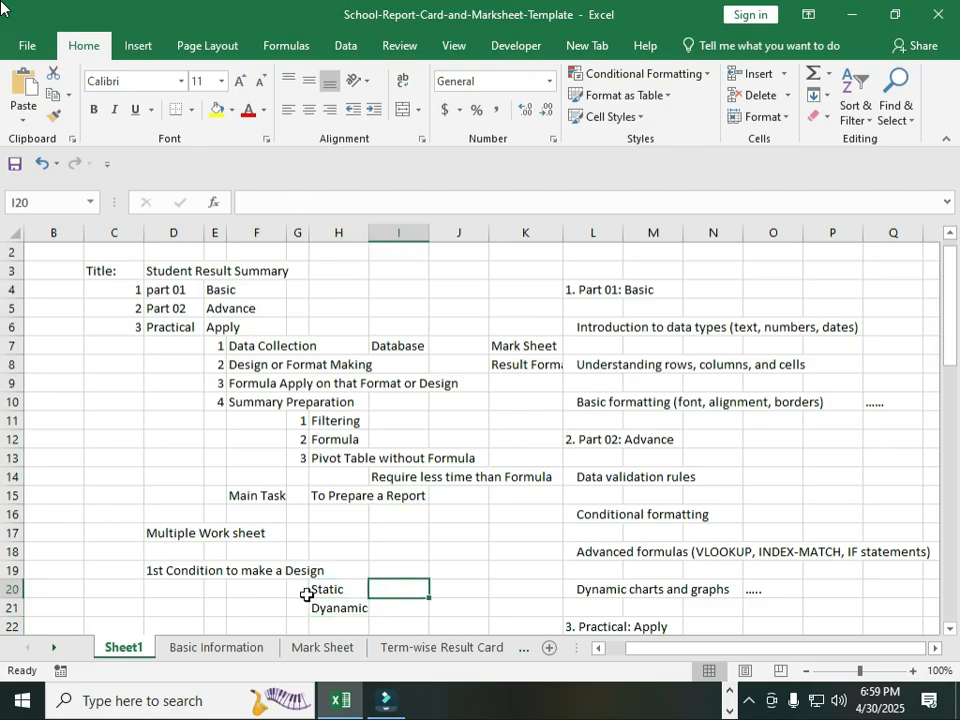
{"action": "left_click", "coordinate": [313, 647]}
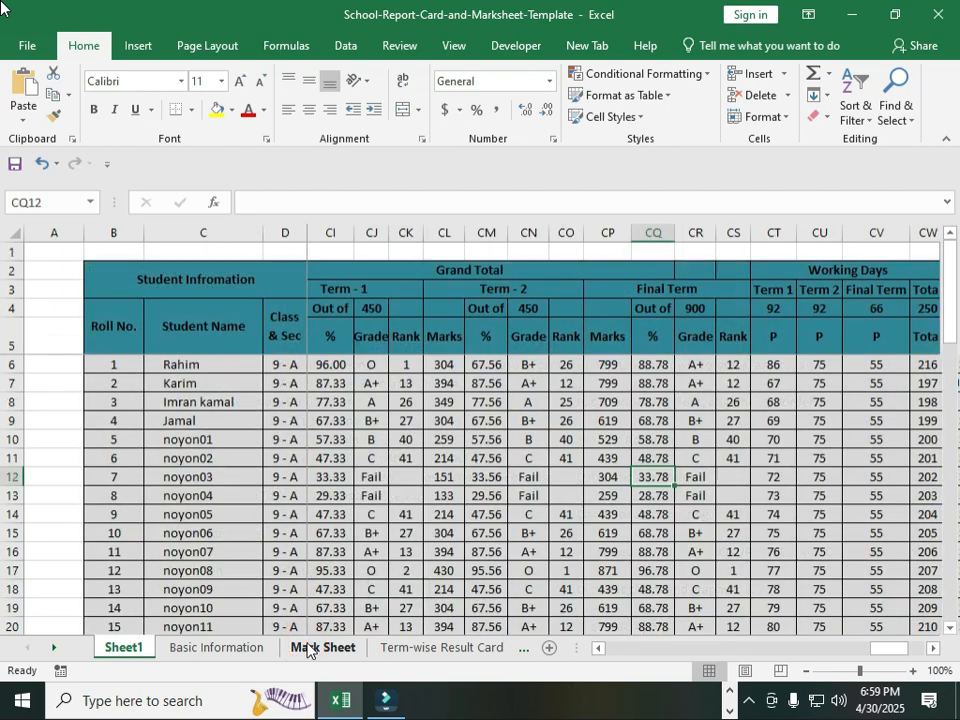
{"action": "left_click", "coordinate": [410, 648]}
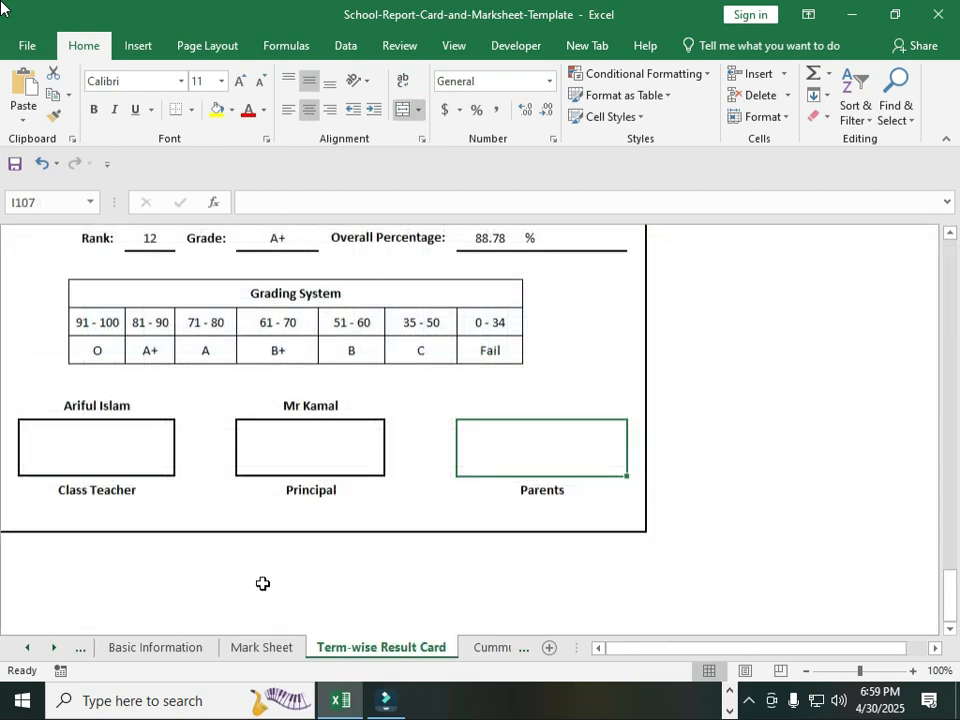
{"action": "scroll", "coordinate": [263, 583], "scroll_direction": "up", "scroll_amount": 15}
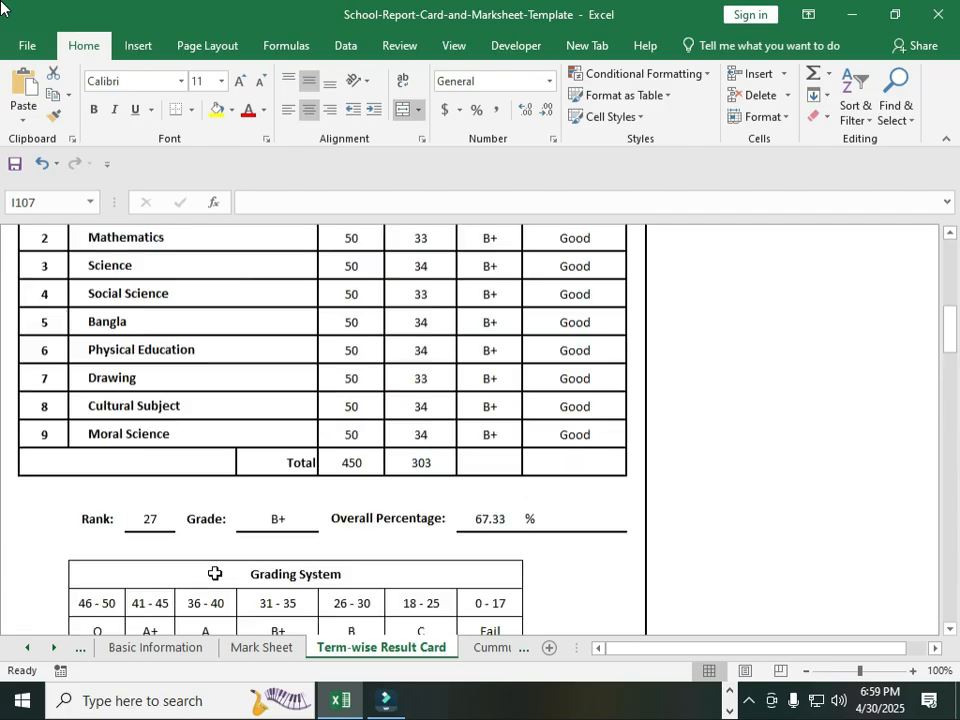
{"action": "scroll", "coordinate": [215, 573], "scroll_direction": "up", "scroll_amount": 5}
{"action": "scroll", "coordinate": [214, 574], "scroll_direction": "down", "scroll_amount": 1}
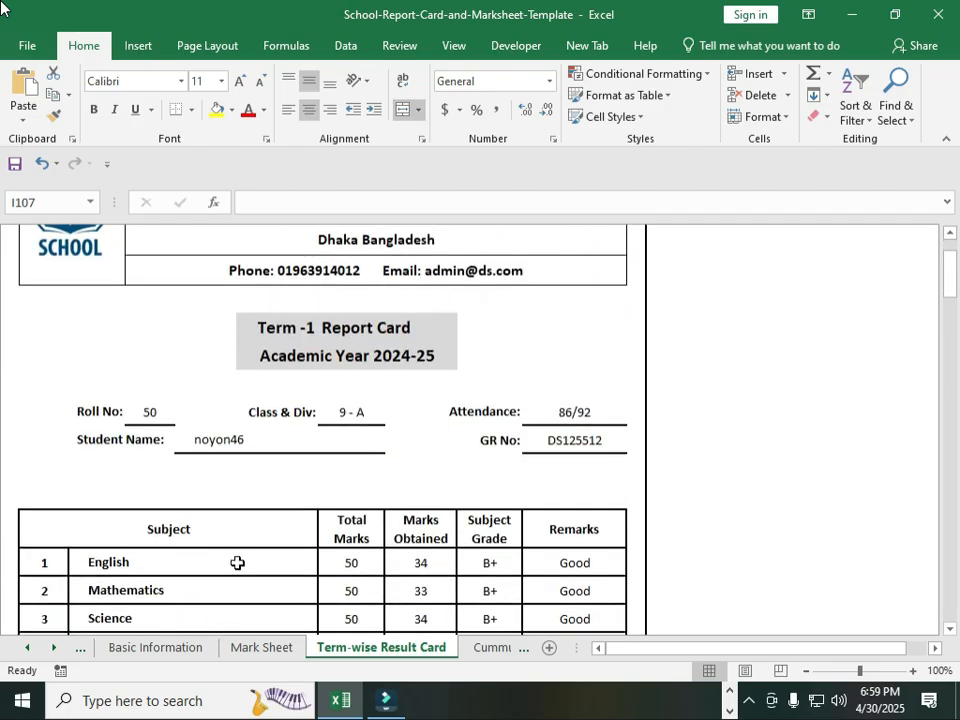
{"action": "scroll", "coordinate": [237, 563], "scroll_direction": "down", "scroll_amount": 3}
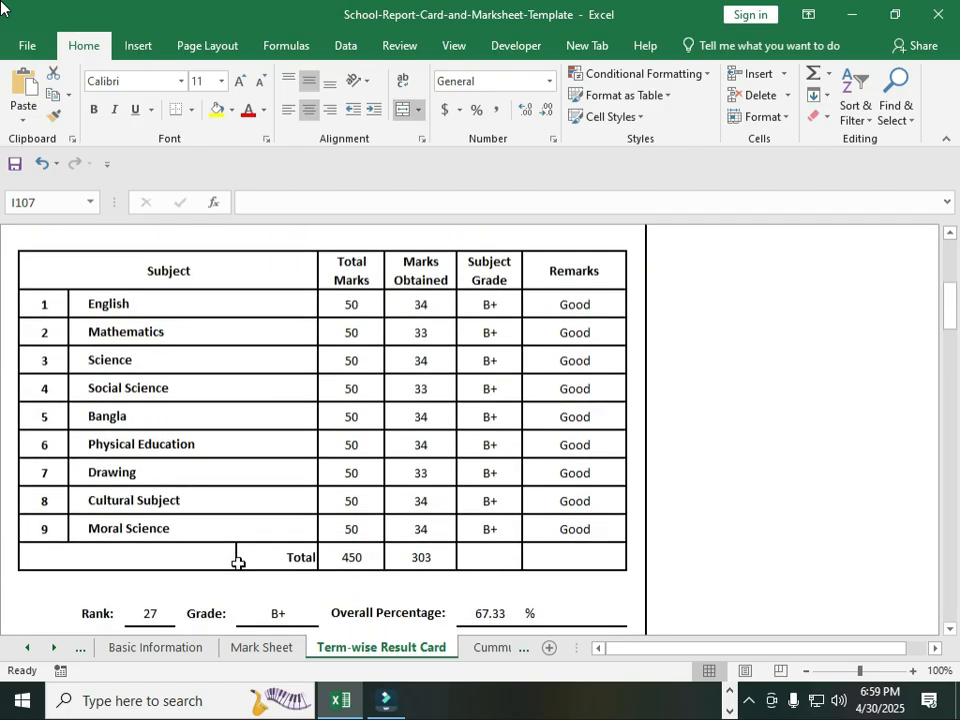
{"action": "scroll", "coordinate": [237, 563], "scroll_direction": "up", "scroll_amount": 2}
{"action": "scroll", "coordinate": [238, 564], "scroll_direction": "down", "scroll_amount": 1}
{"action": "scroll", "coordinate": [231, 557], "scroll_direction": "up", "scroll_amount": 1}
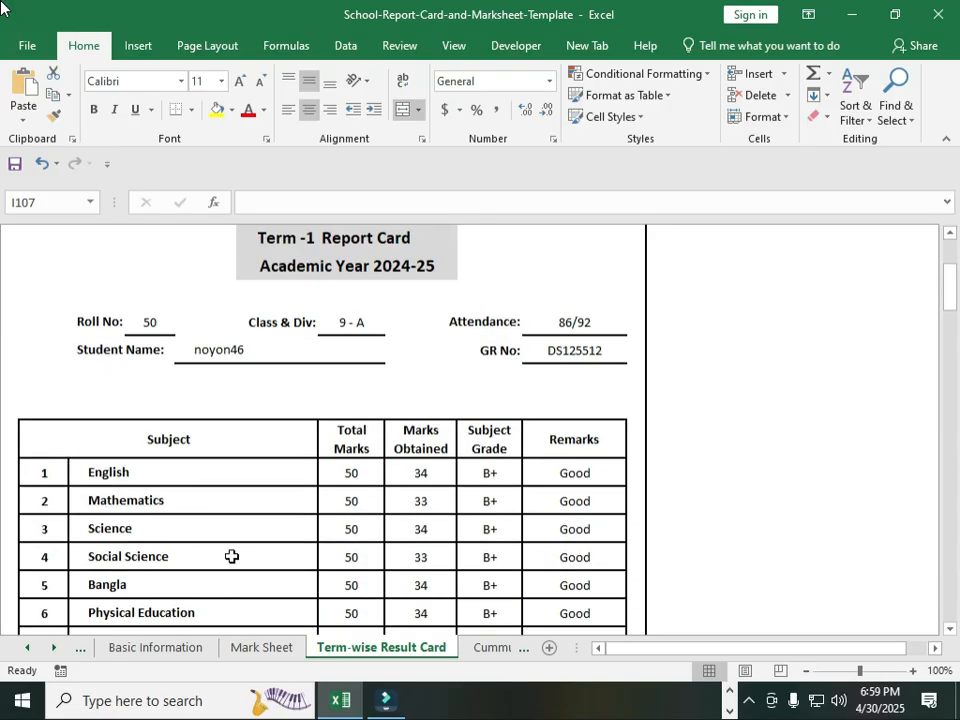
{"action": "scroll", "coordinate": [231, 556], "scroll_direction": "up", "scroll_amount": 2}
Step: Inspect the Term -1 card's Roll No, Class & Div, Attendance, Student Name and GR No fields and the formulas behind them
{"action": "left_click", "coordinate": [143, 513]}
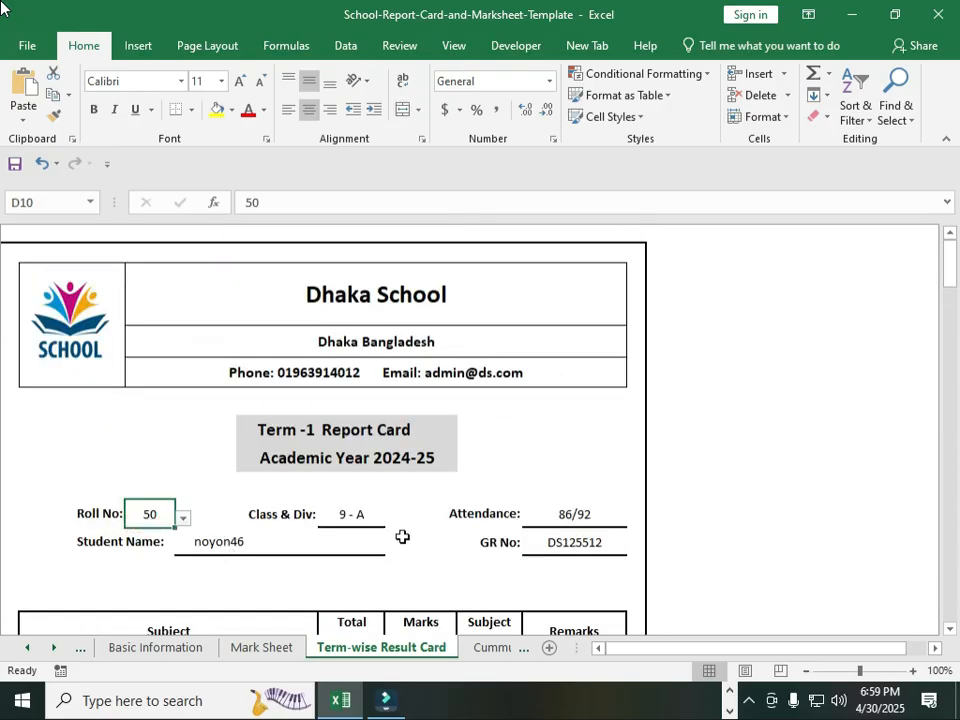
{"action": "left_click", "coordinate": [350, 514]}
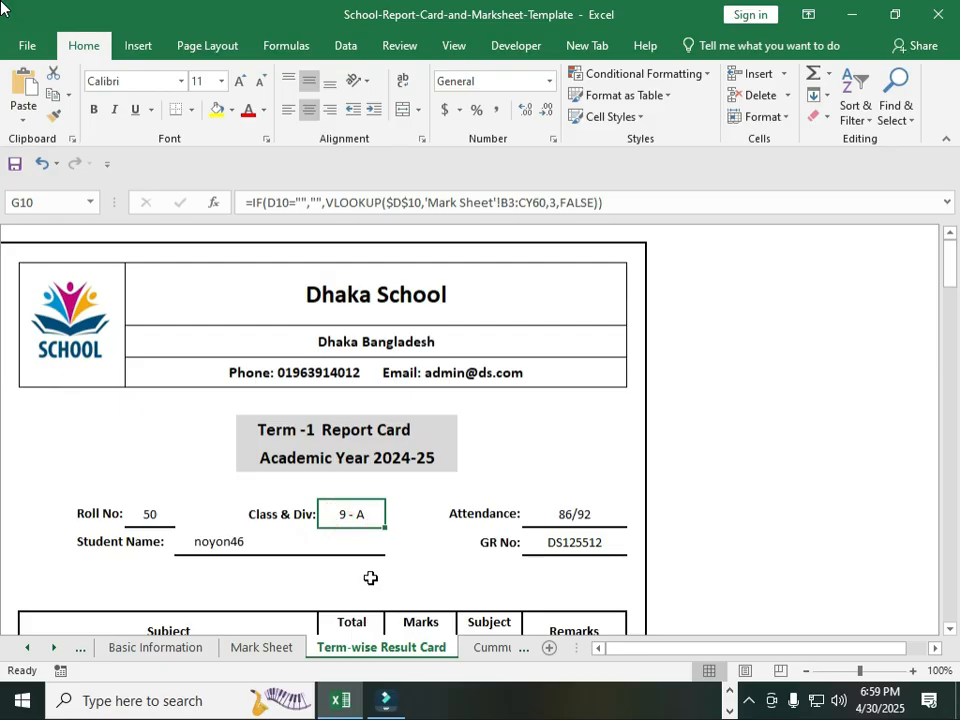
{"action": "left_click", "coordinate": [270, 515]}
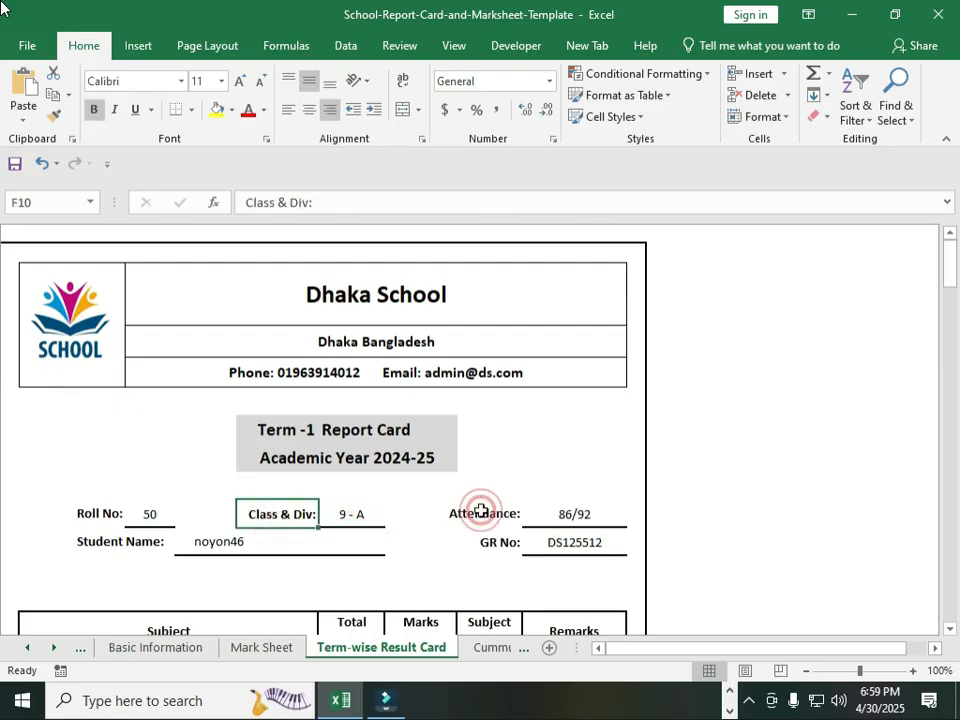
{"action": "left_click", "coordinate": [482, 509]}
{"action": "left_click", "coordinate": [570, 515]}
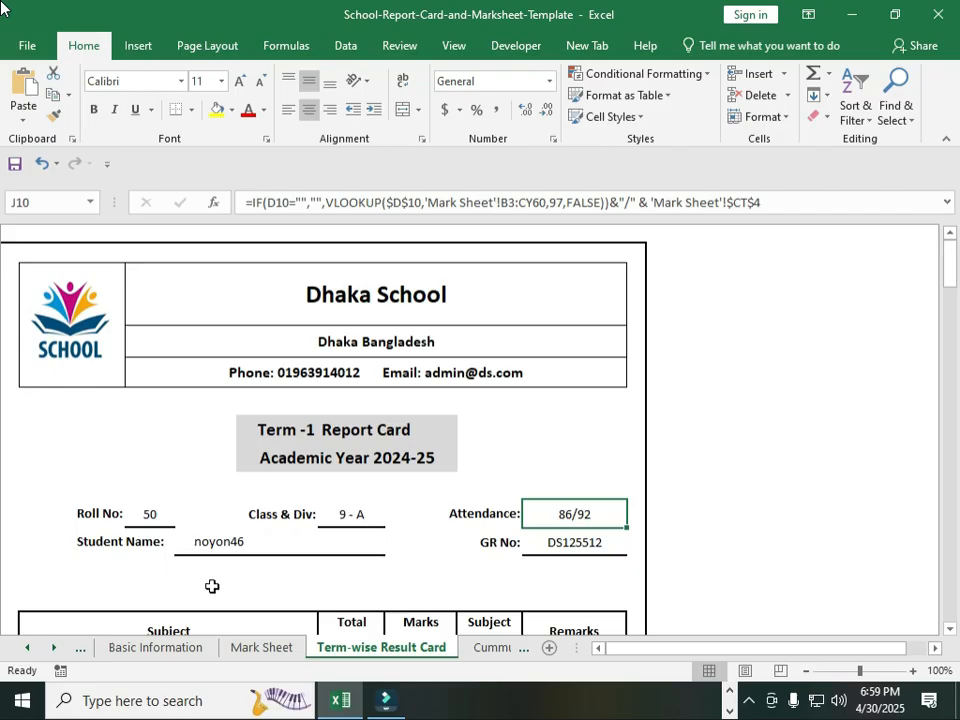
{"action": "left_click", "coordinate": [108, 540]}
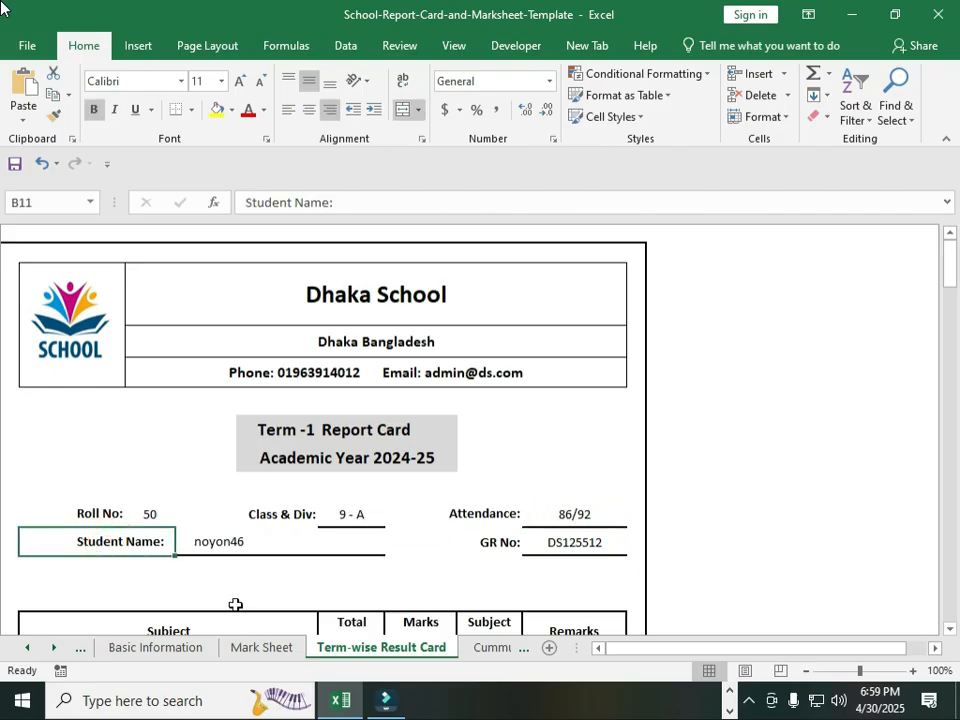
{"action": "left_click", "coordinate": [227, 540]}
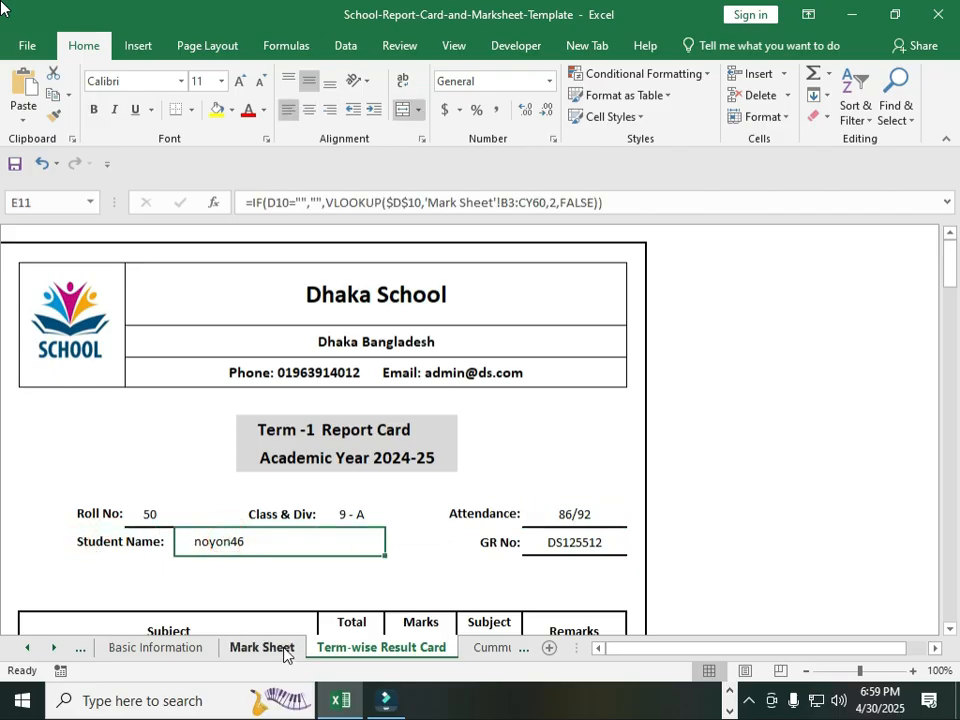
{"action": "left_click", "coordinate": [533, 542]}
{"action": "left_click", "coordinate": [492, 542]}
{"action": "left_click", "coordinate": [564, 548]}
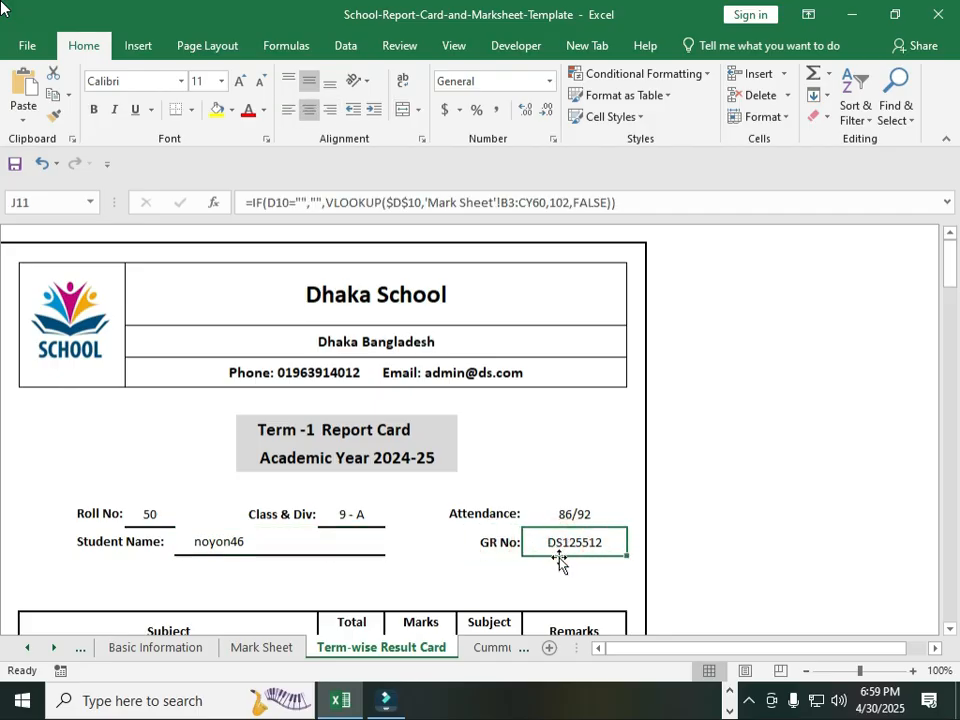
{"action": "left_click", "coordinate": [506, 551]}
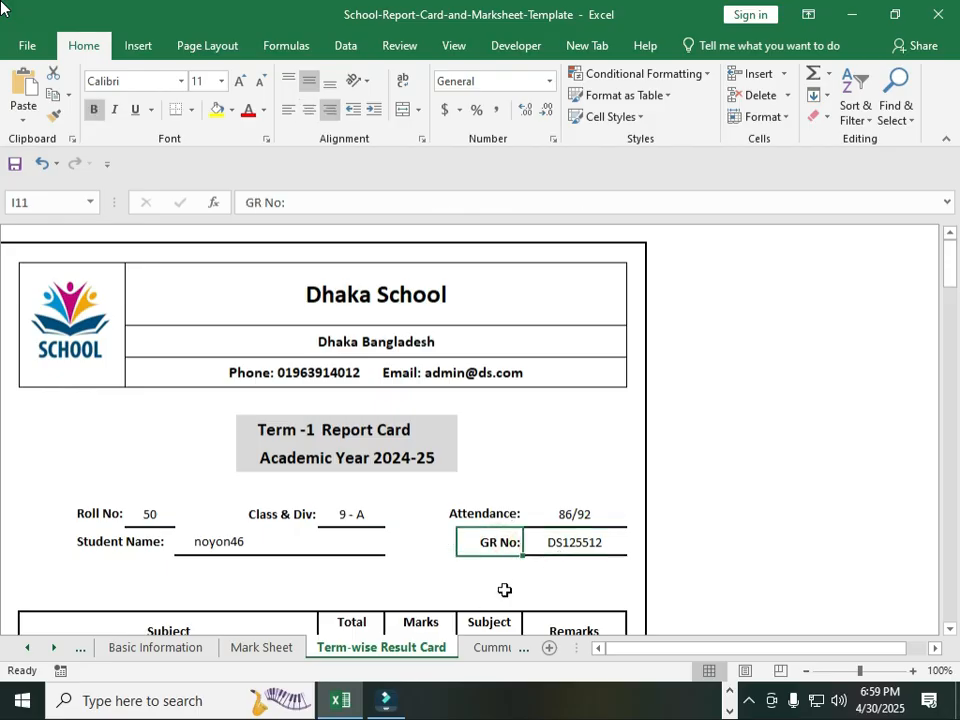
Step: Compare the Term -1 card with the Term -2 and Final Term cards, checking the GR No label, marks tables and grading systems
{"action": "scroll", "coordinate": [503, 591], "scroll_direction": "down", "scroll_amount": 15}
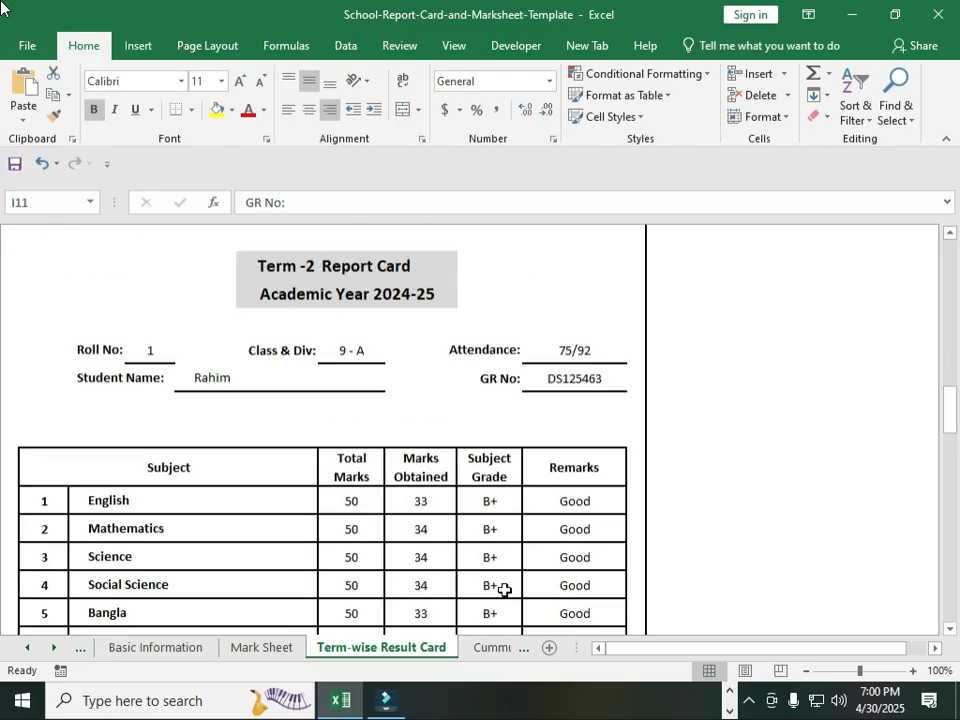
{"action": "left_click", "coordinate": [489, 387]}
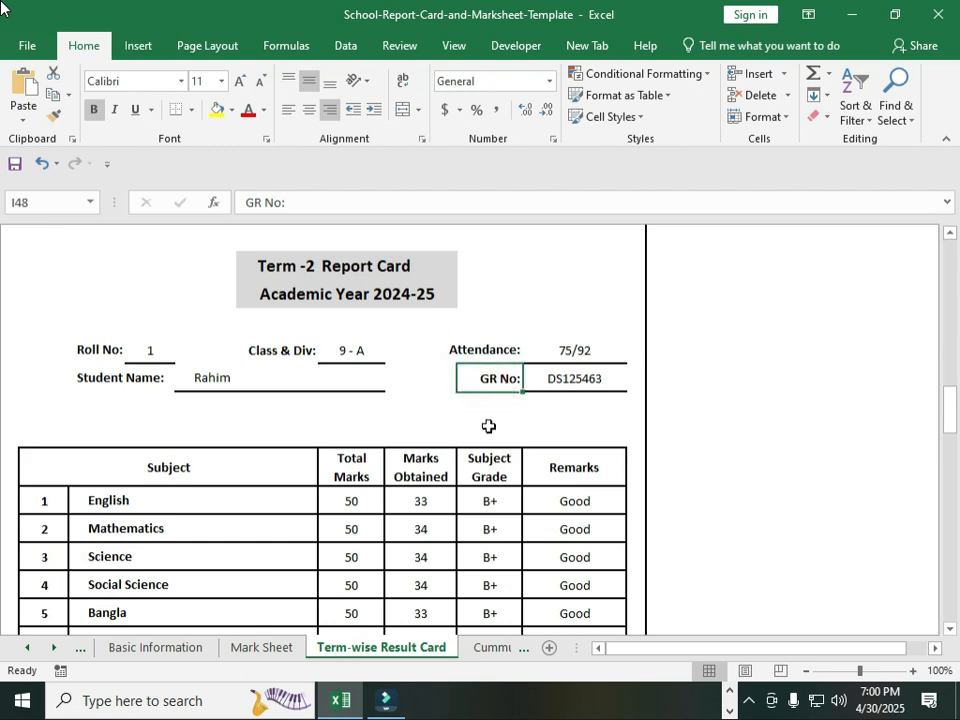
{"action": "scroll", "coordinate": [489, 424], "scroll_direction": "up", "scroll_amount": 15}
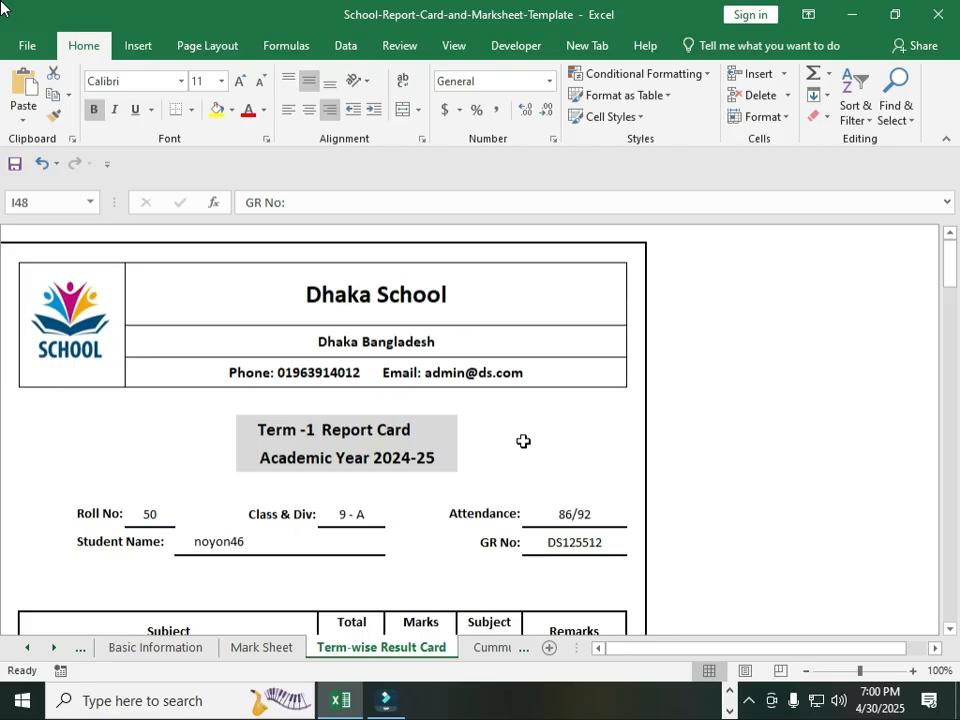
{"action": "scroll", "coordinate": [523, 441], "scroll_direction": "down", "scroll_amount": 15}
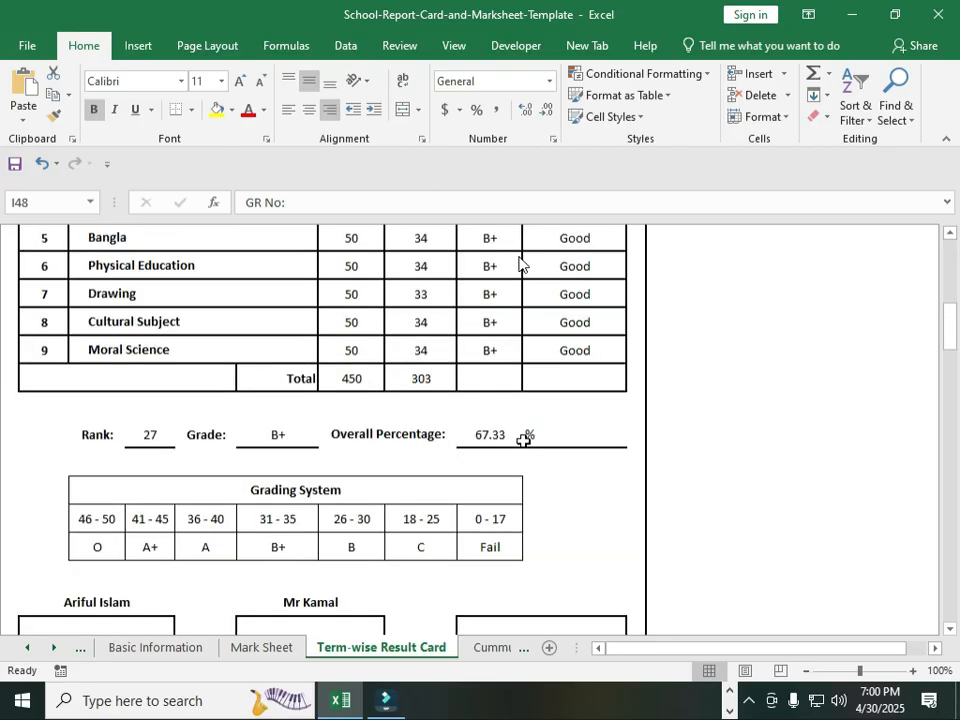
{"action": "scroll", "coordinate": [523, 441], "scroll_direction": "down", "scroll_amount": 15}
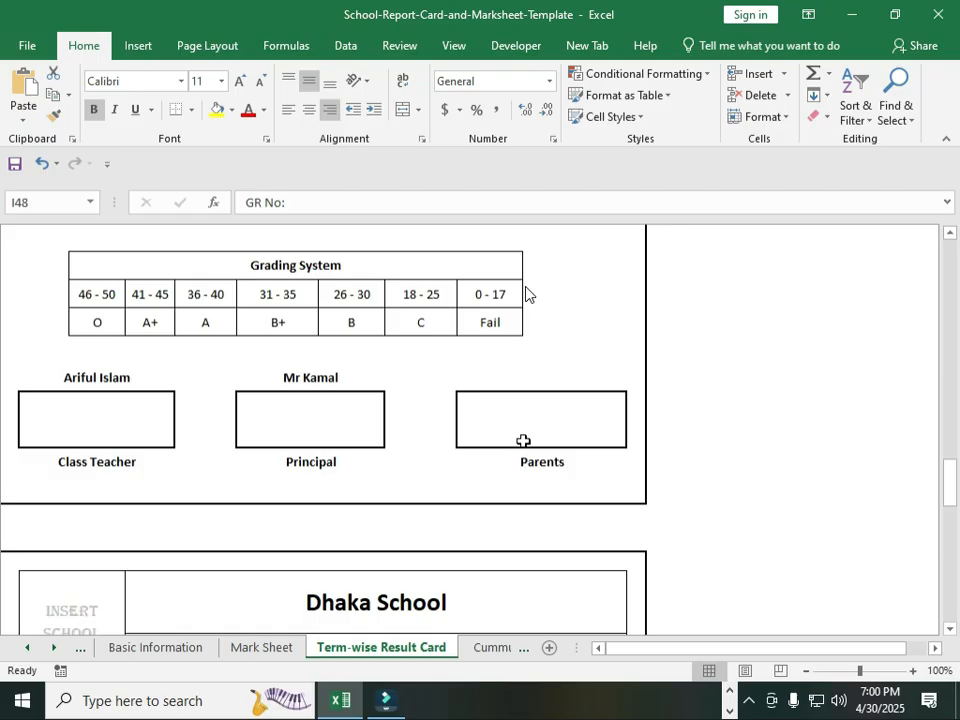
{"action": "scroll", "coordinate": [523, 441], "scroll_direction": "down", "scroll_amount": 4}
{"action": "scroll", "coordinate": [523, 441], "scroll_direction": "down", "scroll_amount": 4}
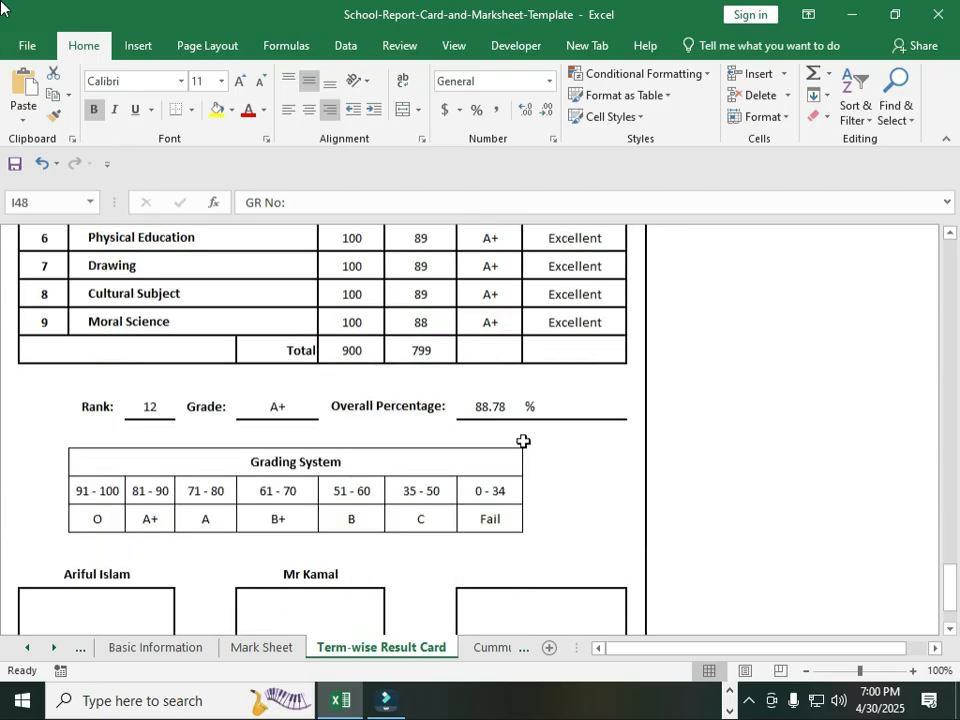
{"action": "scroll", "coordinate": [523, 441], "scroll_direction": "up", "scroll_amount": 16}
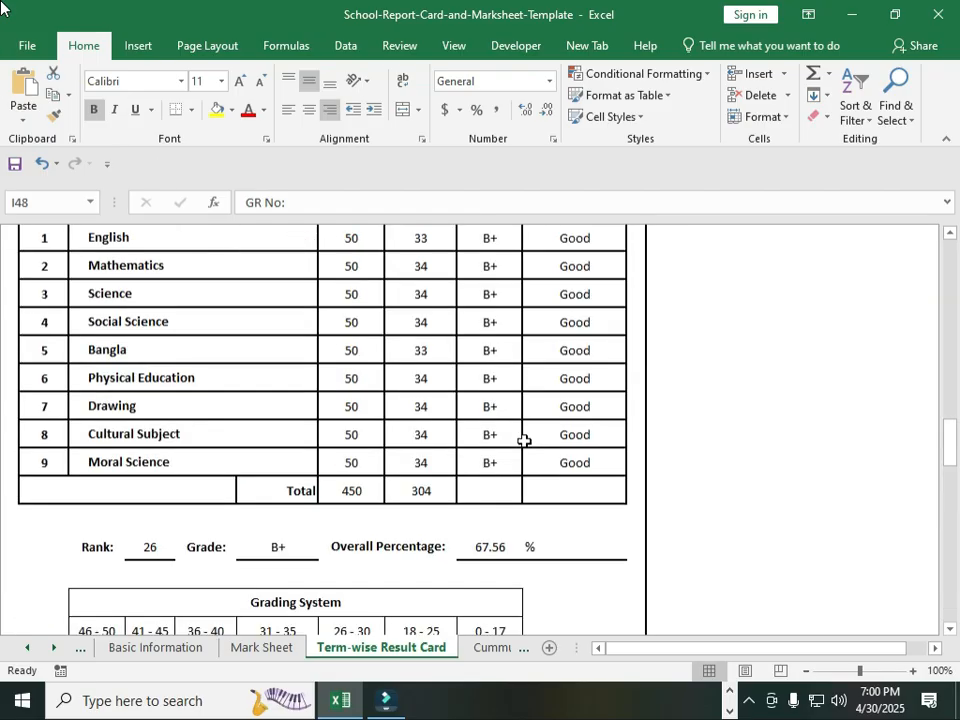
{"action": "scroll", "coordinate": [523, 441], "scroll_direction": "up", "scroll_amount": 10}
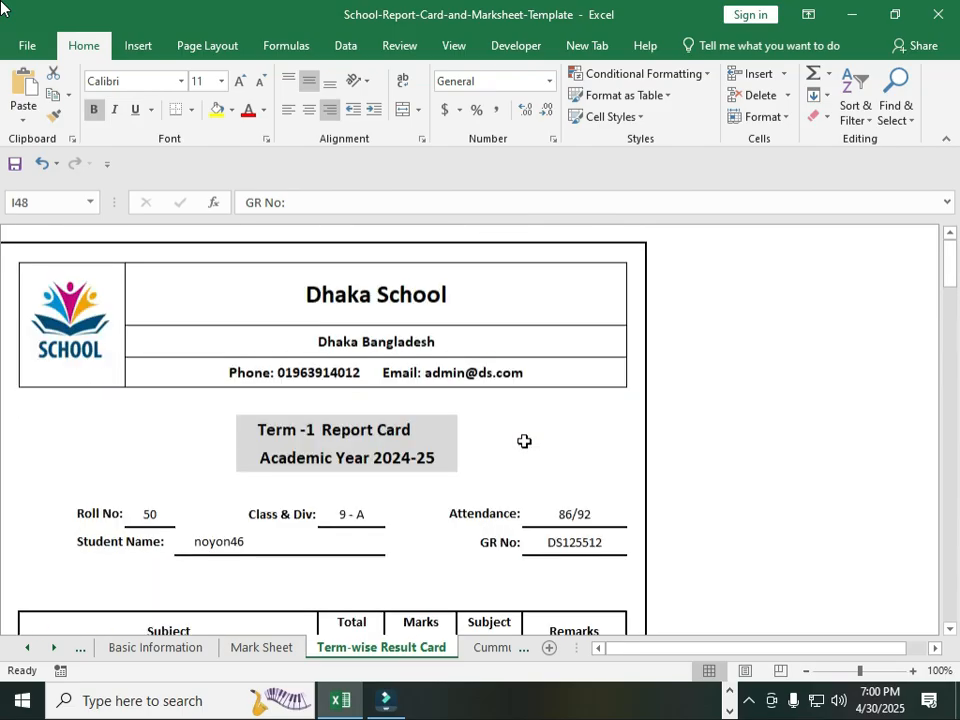
{"action": "left_click", "coordinate": [523, 441]}
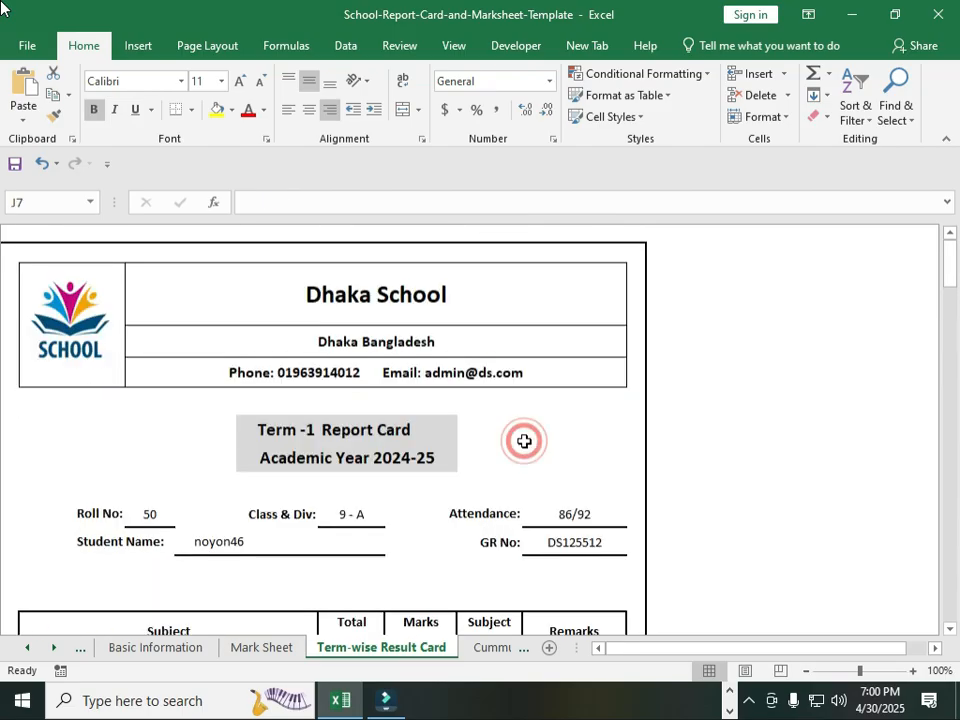
Step: Change the GR No label in cell I11 of the Term -1 Report Card to "Student ID No:"
{"action": "left_click", "coordinate": [494, 540]}
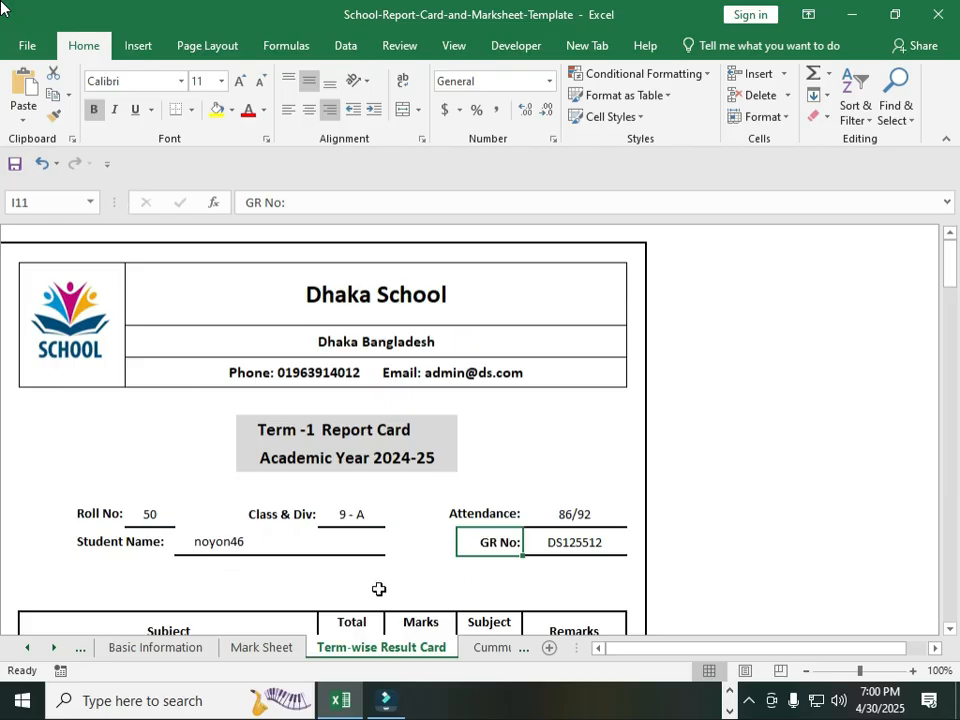
{"action": "double_click", "coordinate": [254, 202]}
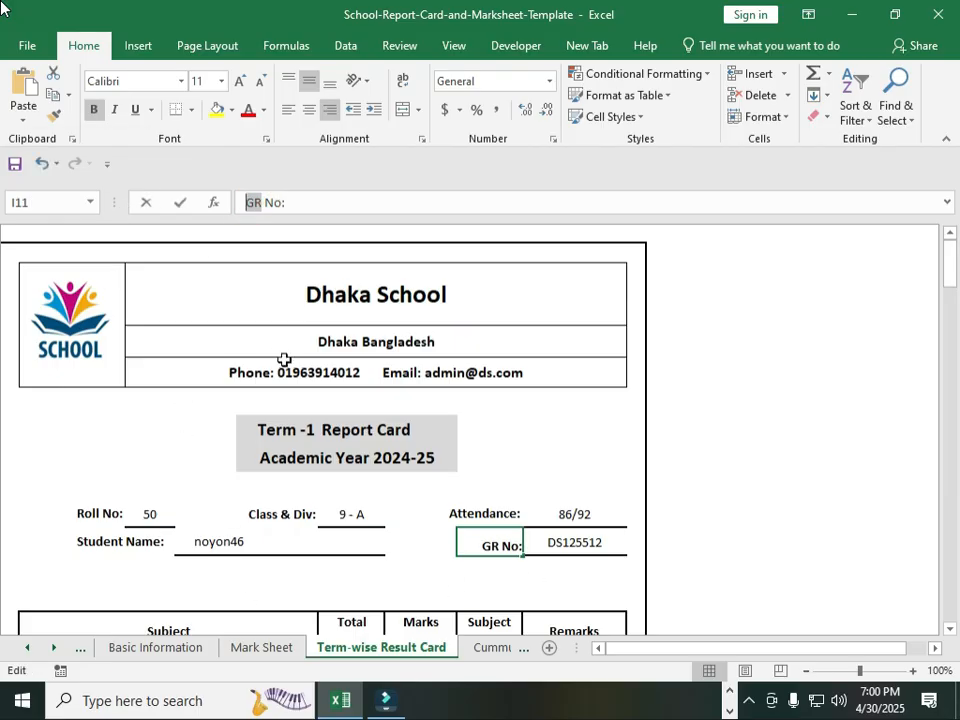
{"action": "type", "text": "Student ID"}
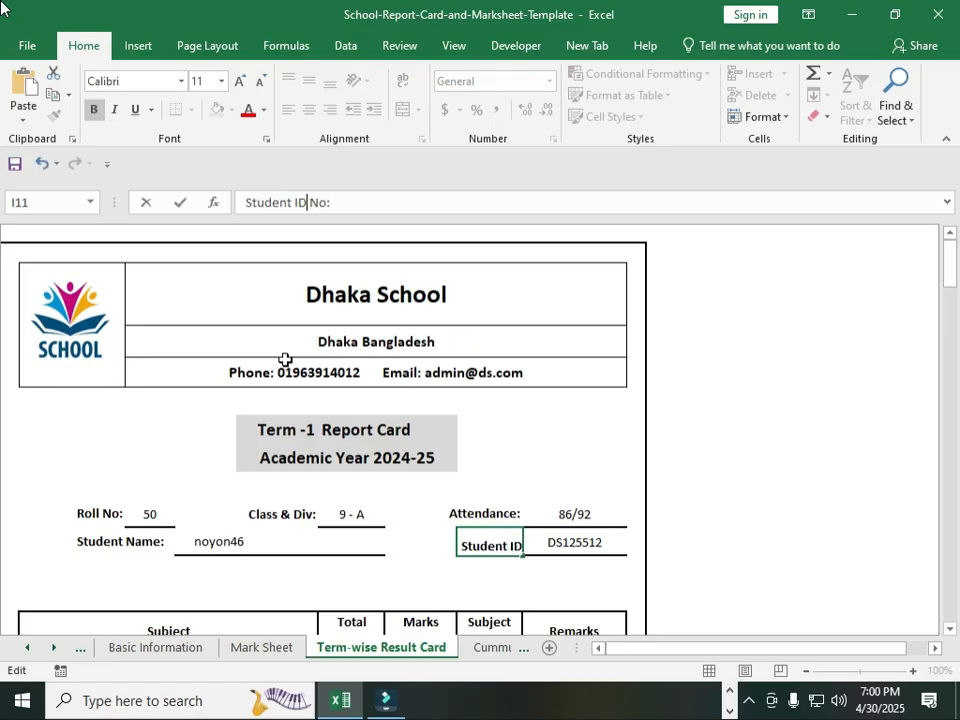
{"action": "key", "text": "Return"}
{"action": "left_click", "coordinate": [503, 455]}
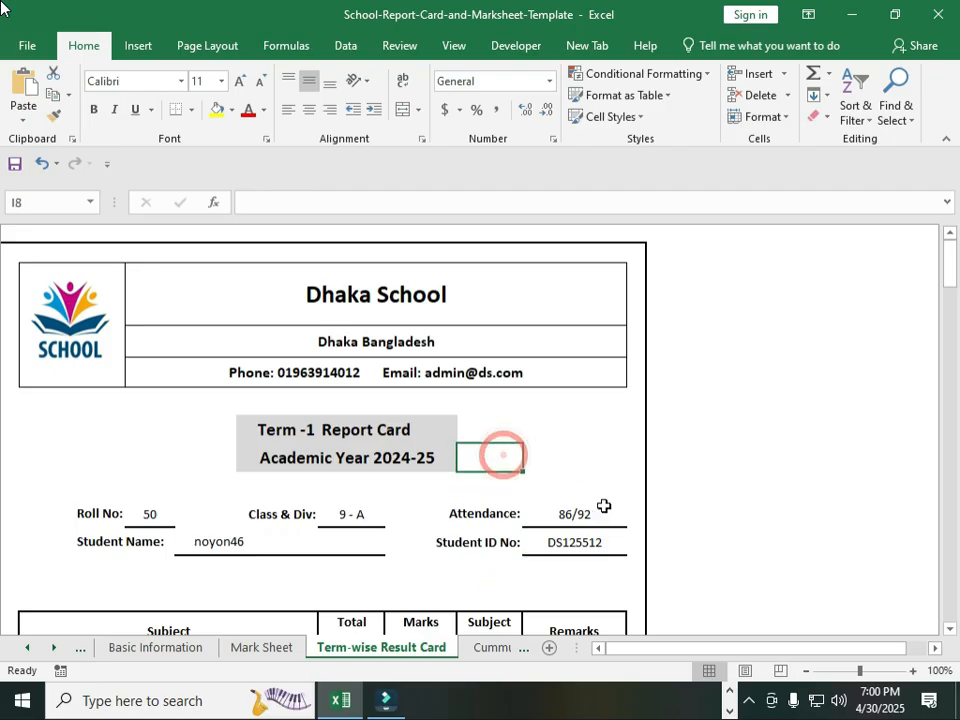
Step: Examine the Term -1 marks table's Subject, Total Marks, Marks Obtained and Subject Grade columns and their formulas, checking the Mark Sheet as their source
{"action": "scroll", "coordinate": [268, 558], "scroll_direction": "down", "scroll_amount": 3}
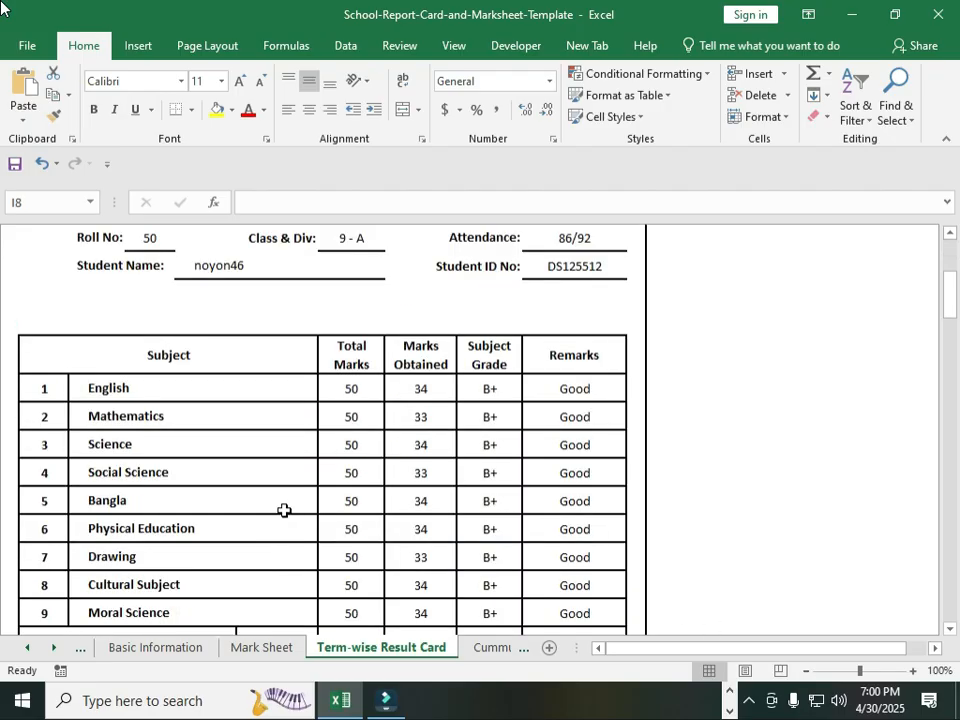
{"action": "left_click", "coordinate": [167, 356]}
{"action": "left_click_drag", "start_coordinate": [129, 390], "coordinate": [155, 573]}
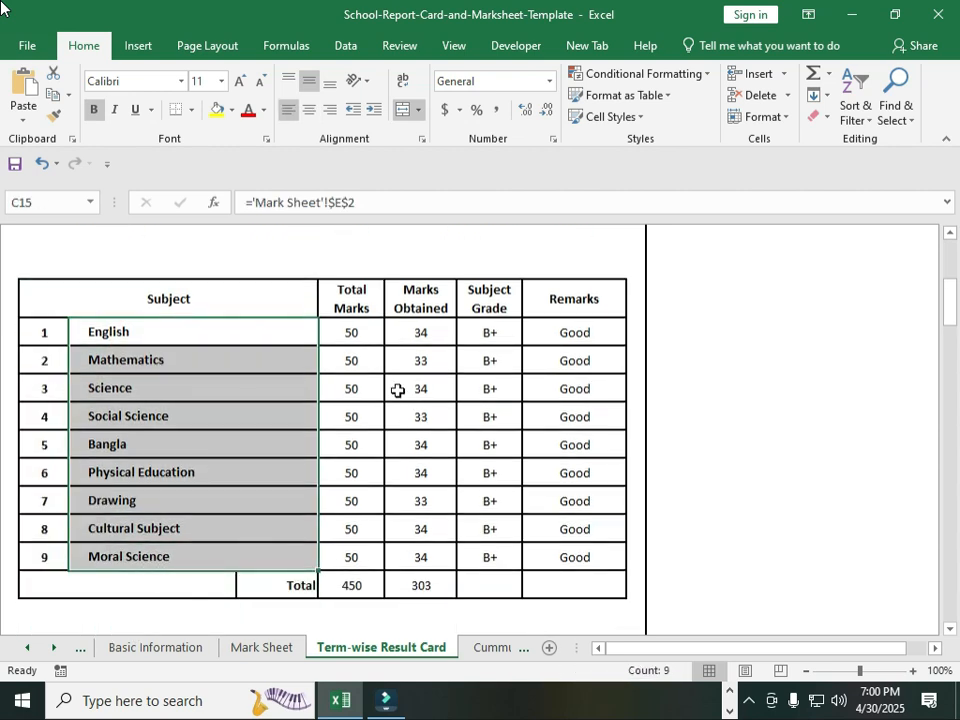
{"action": "left_click_drag", "start_coordinate": [347, 331], "coordinate": [349, 559]}
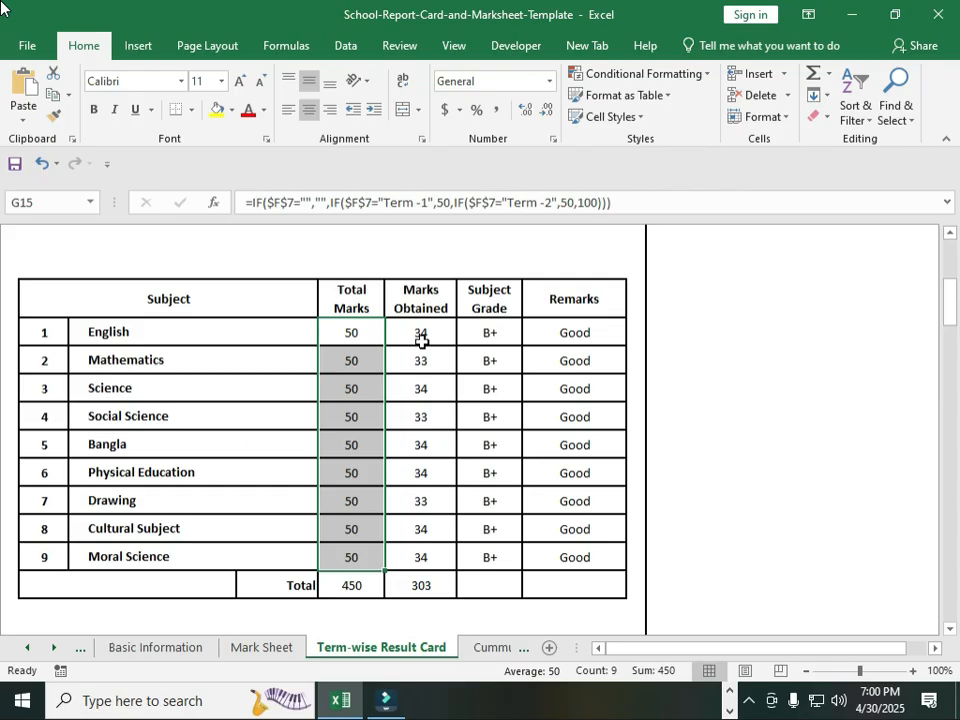
{"action": "left_click_drag", "start_coordinate": [422, 341], "coordinate": [424, 555]}
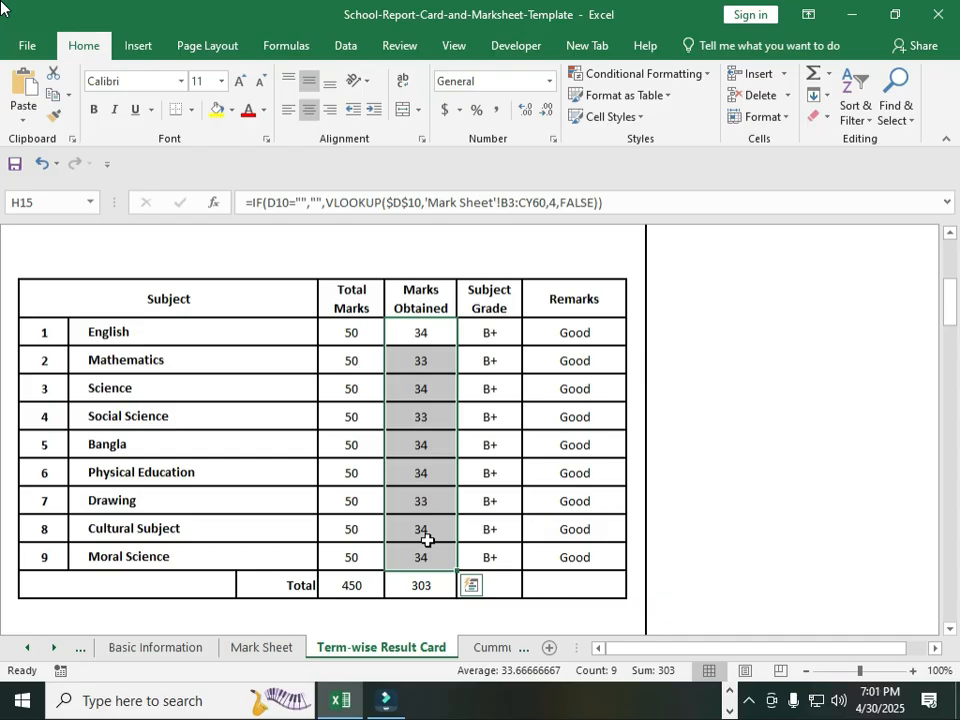
{"action": "left_click", "coordinate": [257, 650]}
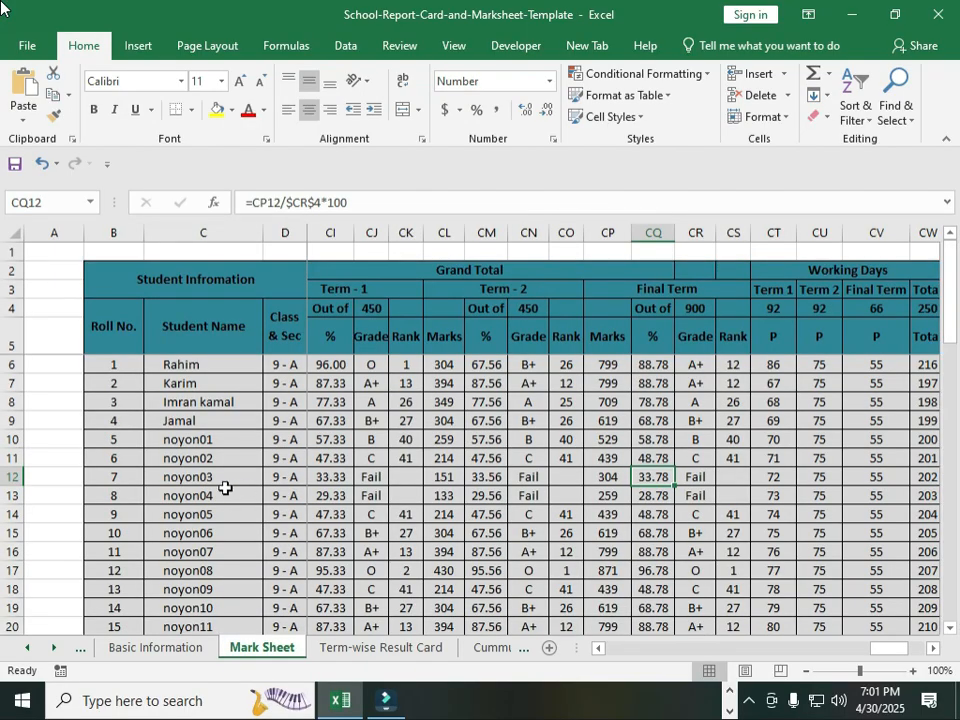
{"action": "left_click", "coordinate": [369, 650]}
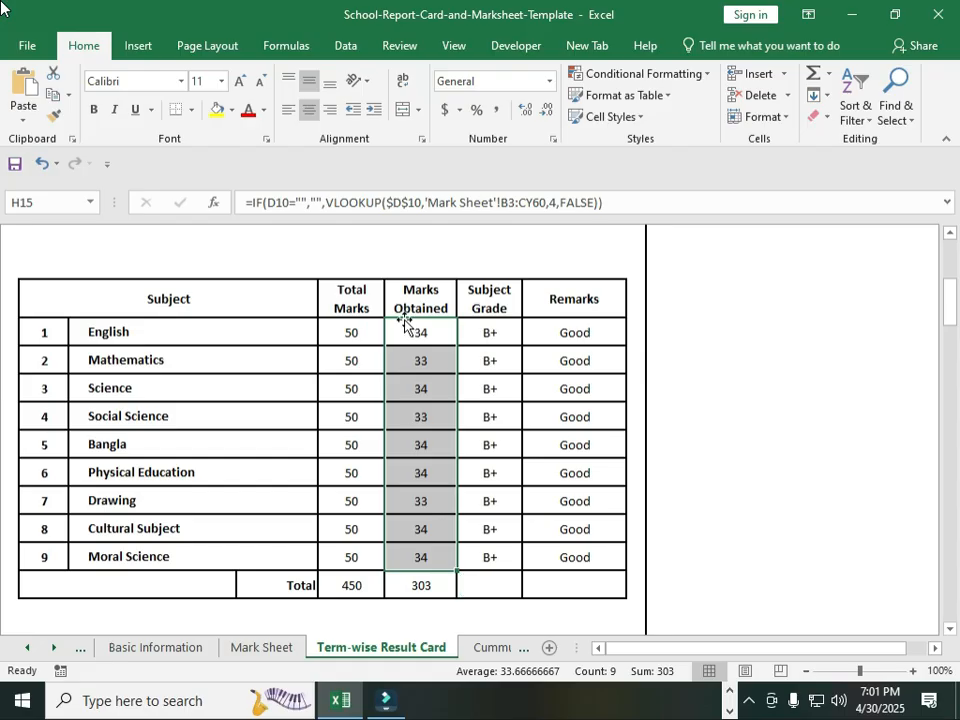
{"action": "left_click", "coordinate": [429, 350]}
{"action": "left_click", "coordinate": [484, 349]}
{"action": "left_click", "coordinate": [485, 329]}
{"action": "left_click_drag", "start_coordinate": [485, 329], "coordinate": [479, 552]}
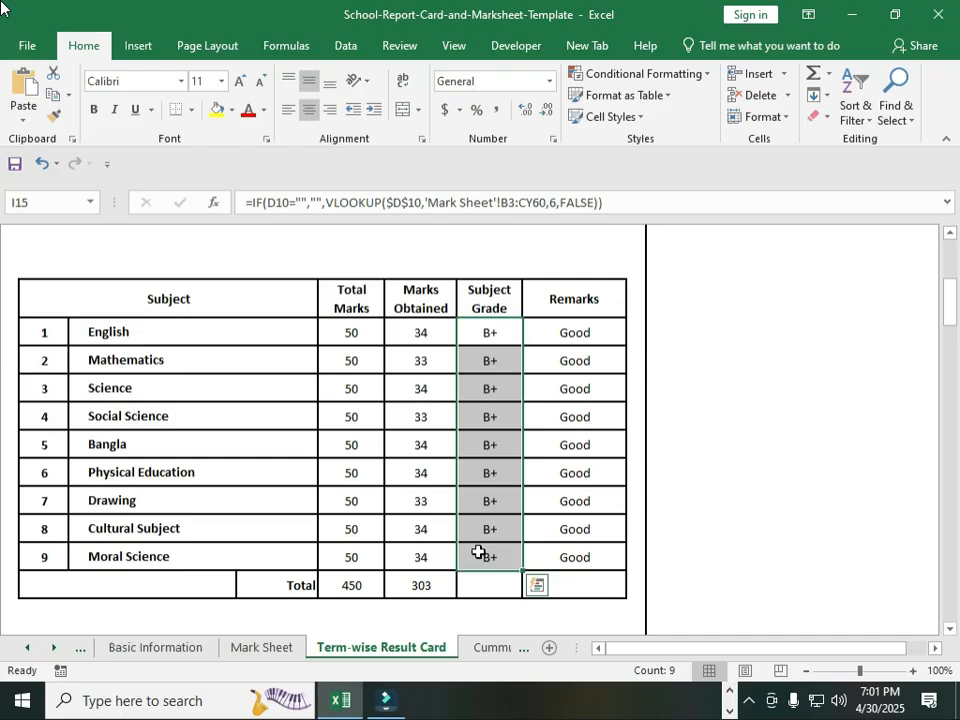
Step: Examine the Term -1 card's Remarks and Subject Grade columns and the formulas behind its overall Grade and Overall Percentage
{"action": "left_click_drag", "start_coordinate": [575, 332], "coordinate": [568, 553]}
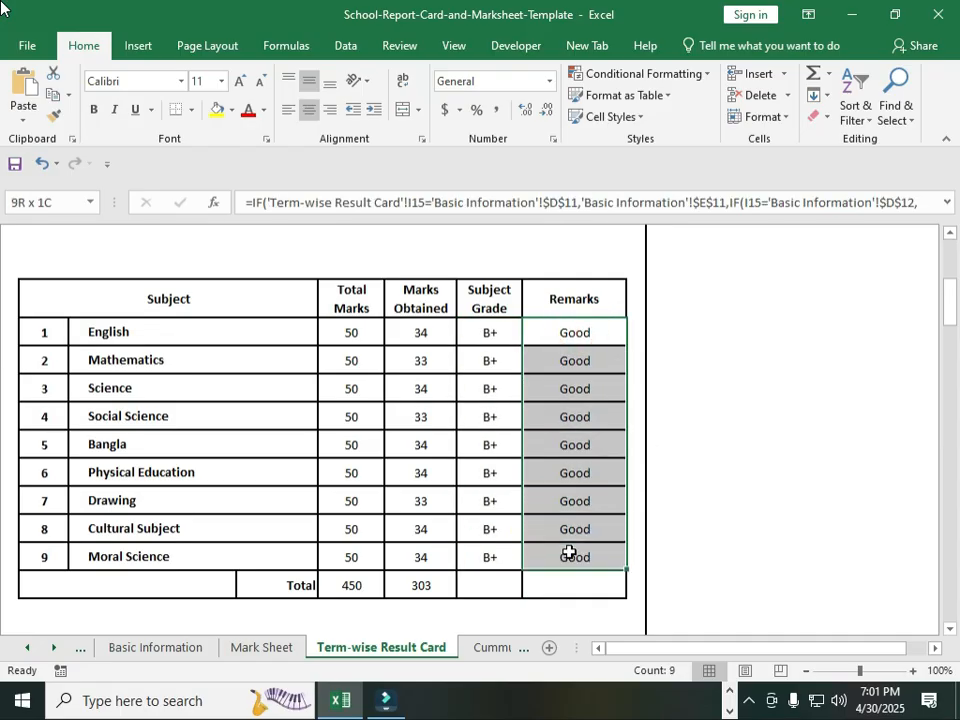
{"action": "left_click", "coordinate": [484, 471]}
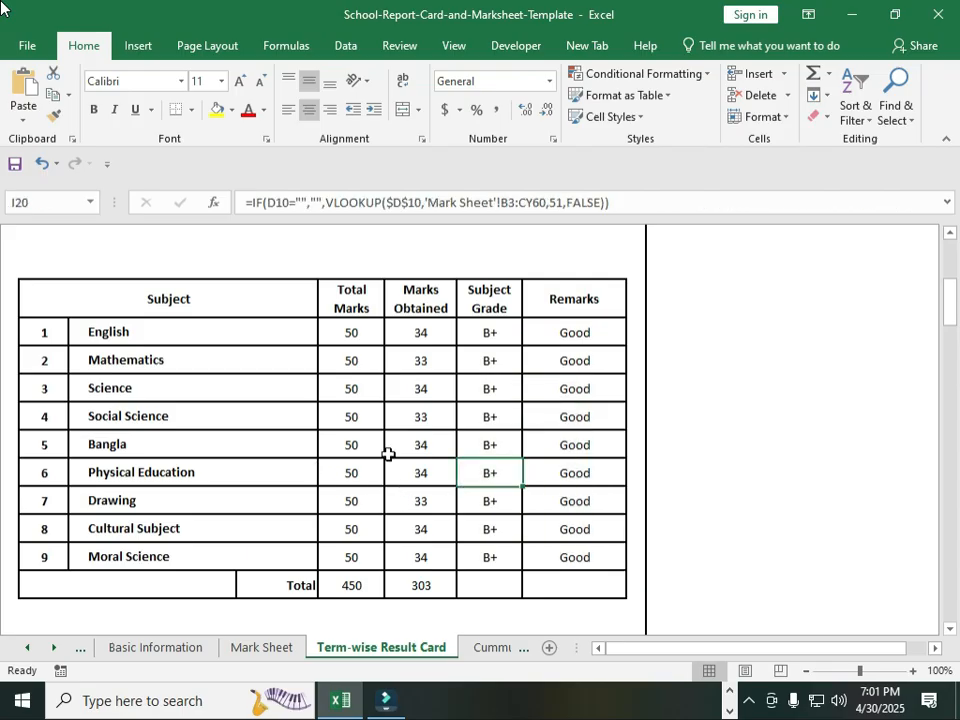
{"action": "scroll", "coordinate": [467, 499], "scroll_direction": "down", "scroll_amount": 2}
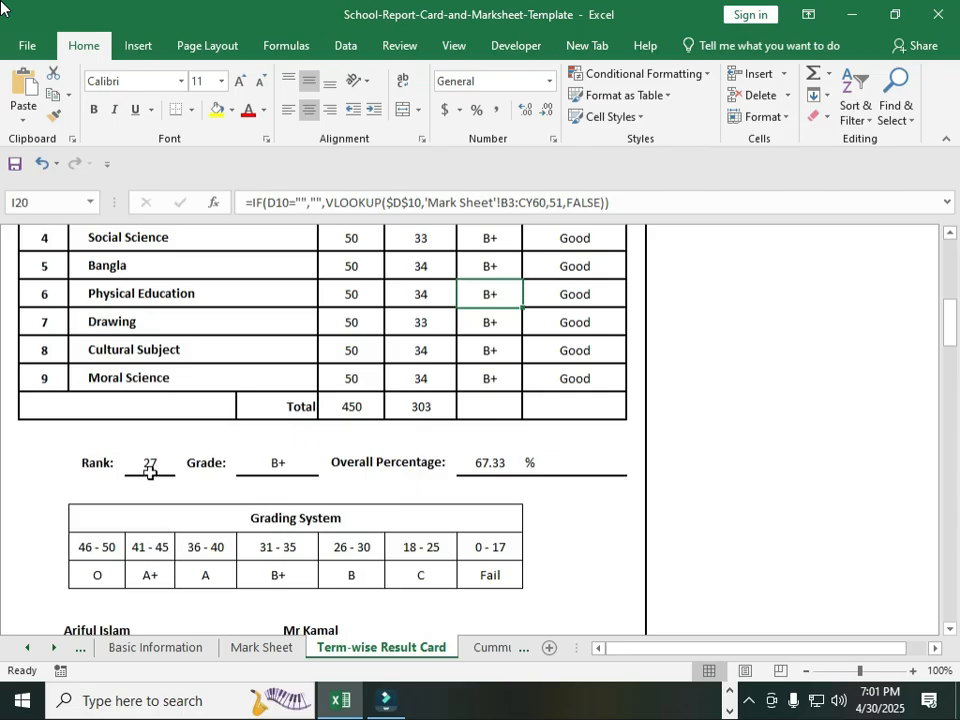
{"action": "left_click", "coordinate": [280, 462]}
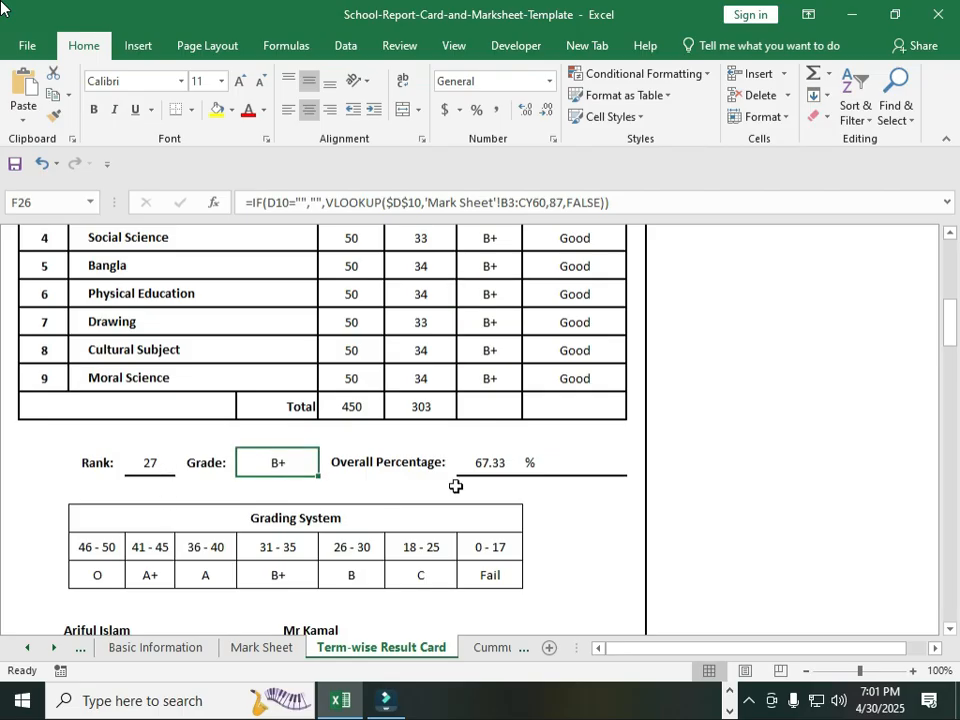
{"action": "left_click", "coordinate": [489, 460]}
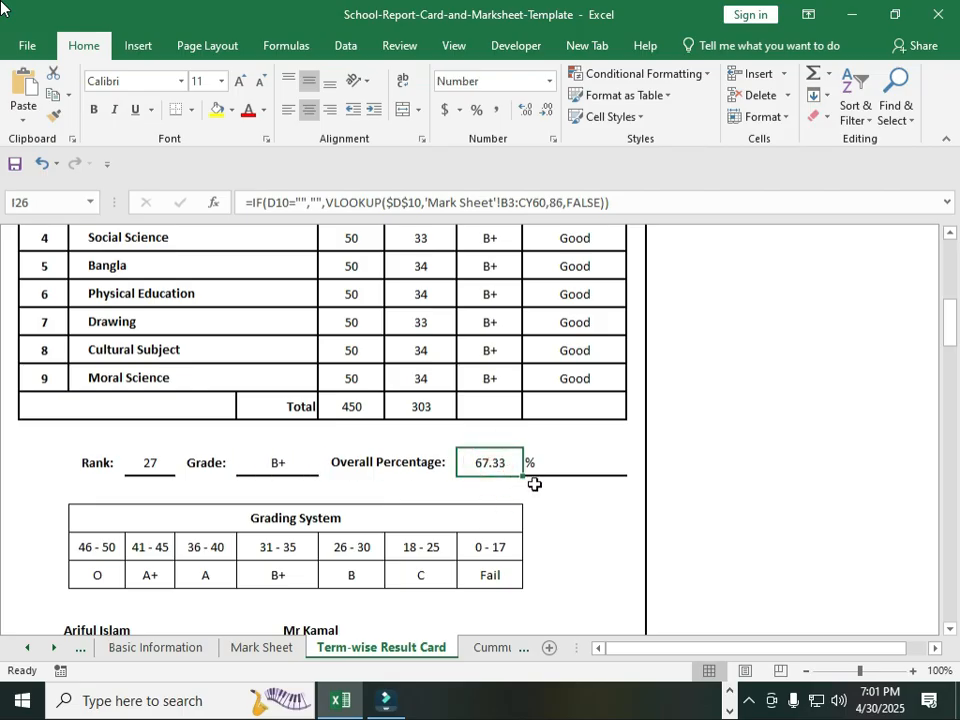
{"action": "left_click", "coordinate": [570, 568]}
{"action": "scroll", "coordinate": [220, 600], "scroll_direction": "down", "scroll_amount": 1}
{"action": "scroll", "coordinate": [199, 582], "scroll_direction": "down", "scroll_amount": 1}
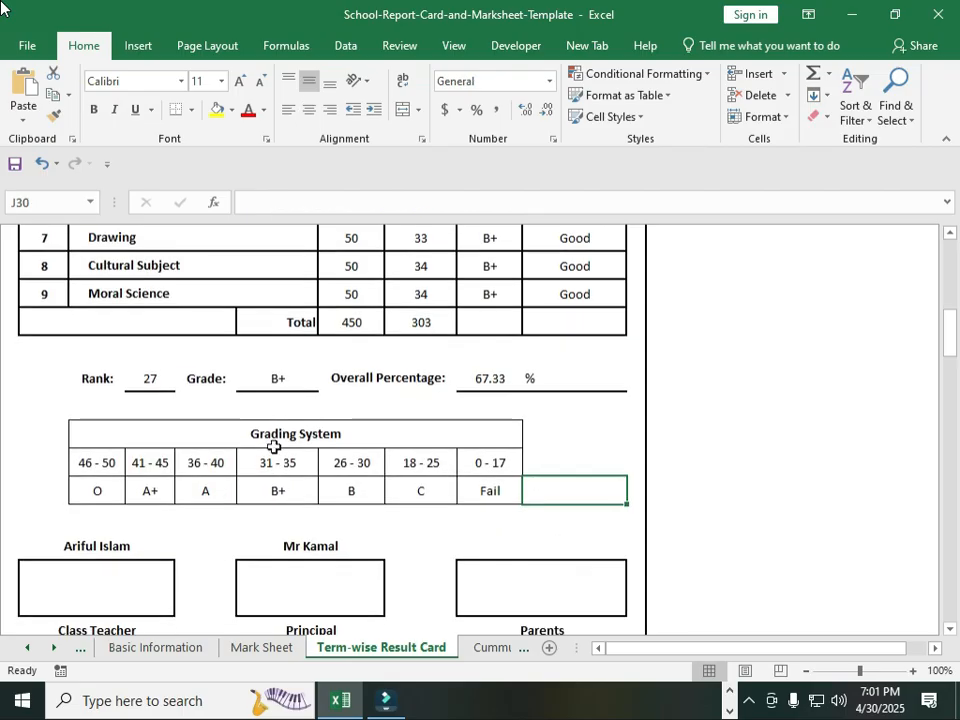
Step: Compare the Grading System tables, marks tables and signature sections across the Term -1, Term -2 and Final Term cards
{"action": "left_click", "coordinate": [268, 432]}
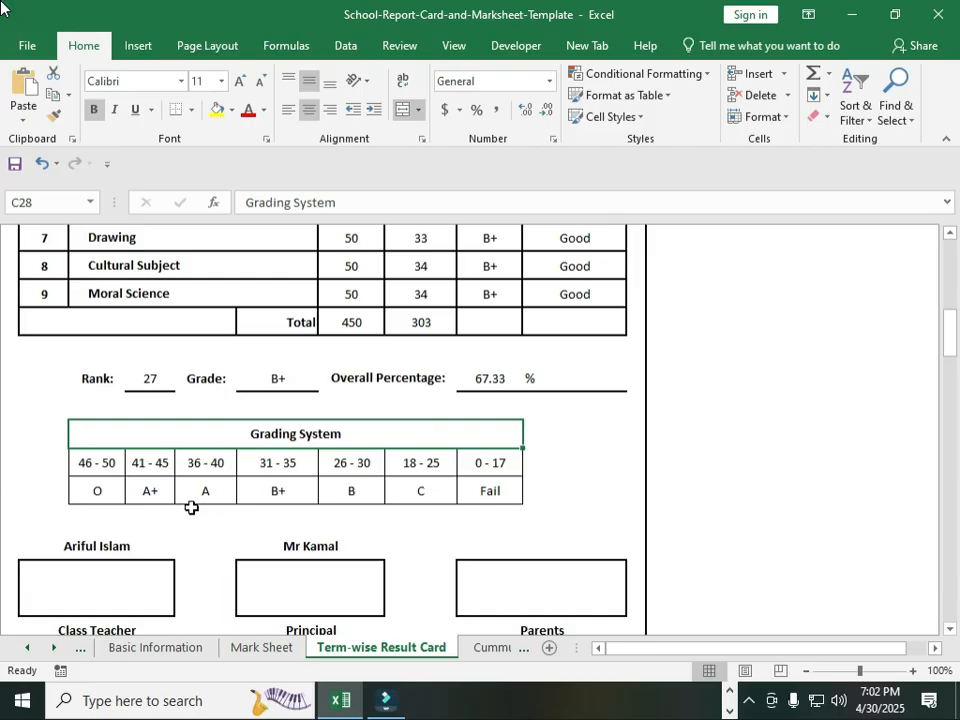
{"action": "key", "text": "Down"}
{"action": "key", "text": "Down"}
{"action": "key", "text": "Down"}
{"action": "key", "text": "Down"}
{"action": "key", "text": "Down"}
{"action": "key", "text": "Down"}
{"action": "key", "text": "Down"}
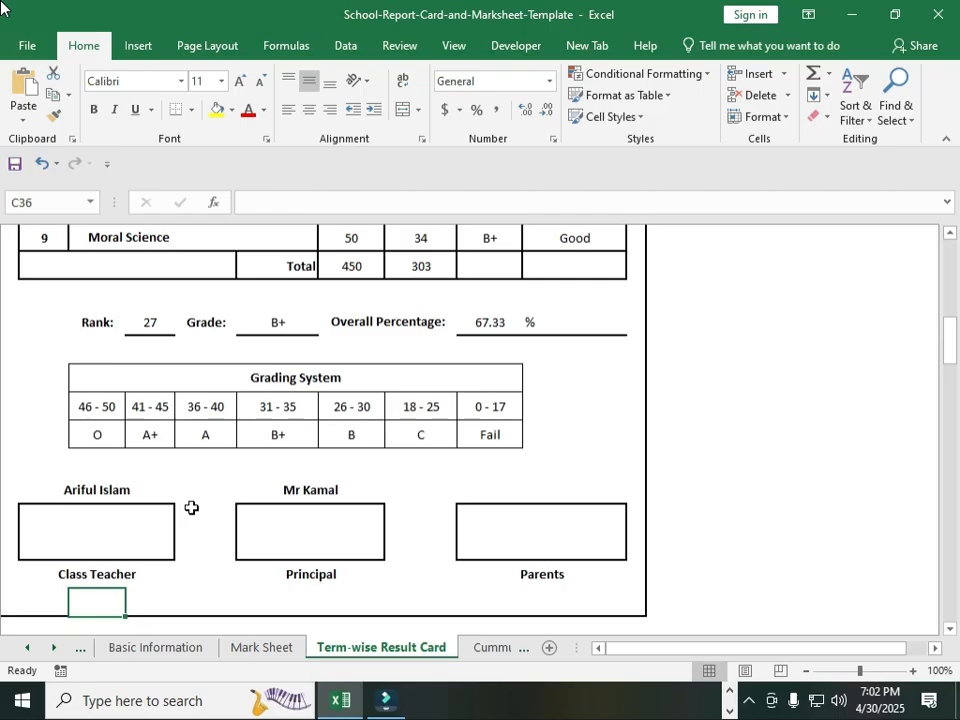
{"action": "key", "text": "Down"}
{"action": "key", "text": "Down"}
{"action": "key", "text": "Down"}
{"action": "key", "text": "Down"}
{"action": "key", "text": "Down"}
{"action": "key", "text": "Down"}
{"action": "key", "text": "Down"}
{"action": "key", "text": "Down"}
{"action": "key", "text": "Down"}
{"action": "key", "text": "Down"}
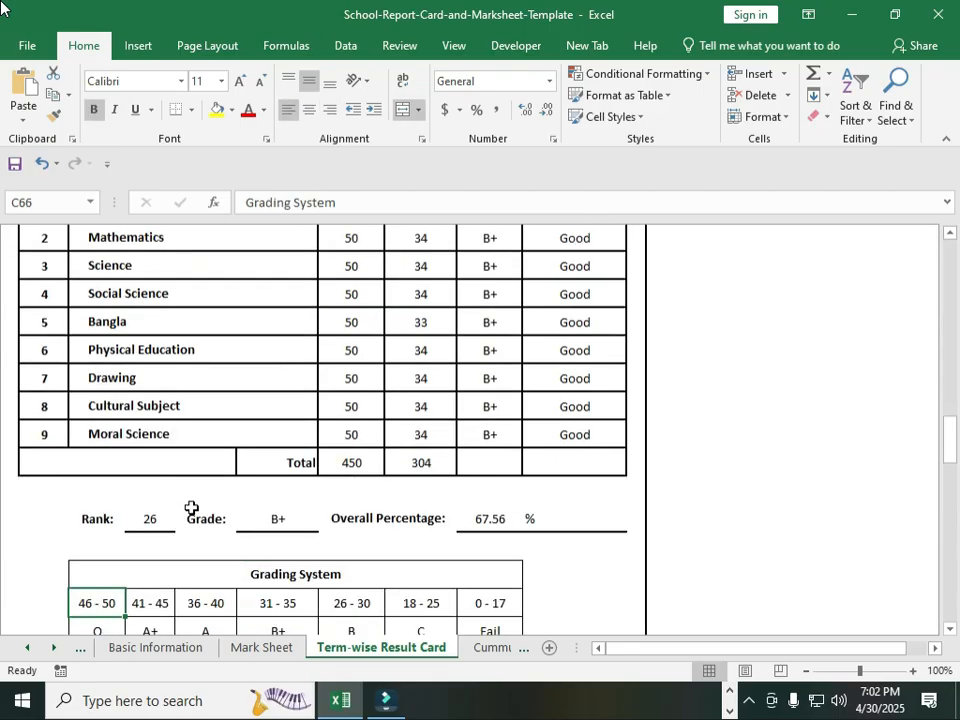
{"action": "key", "text": "Down"}
{"action": "key", "text": "Down"}
{"action": "key", "text": "Down"}
{"action": "key", "text": "Down"}
{"action": "key", "text": "Down"}
{"action": "key", "text": "Down"}
{"action": "key", "text": "Down"}
{"action": "key", "text": "Down"}
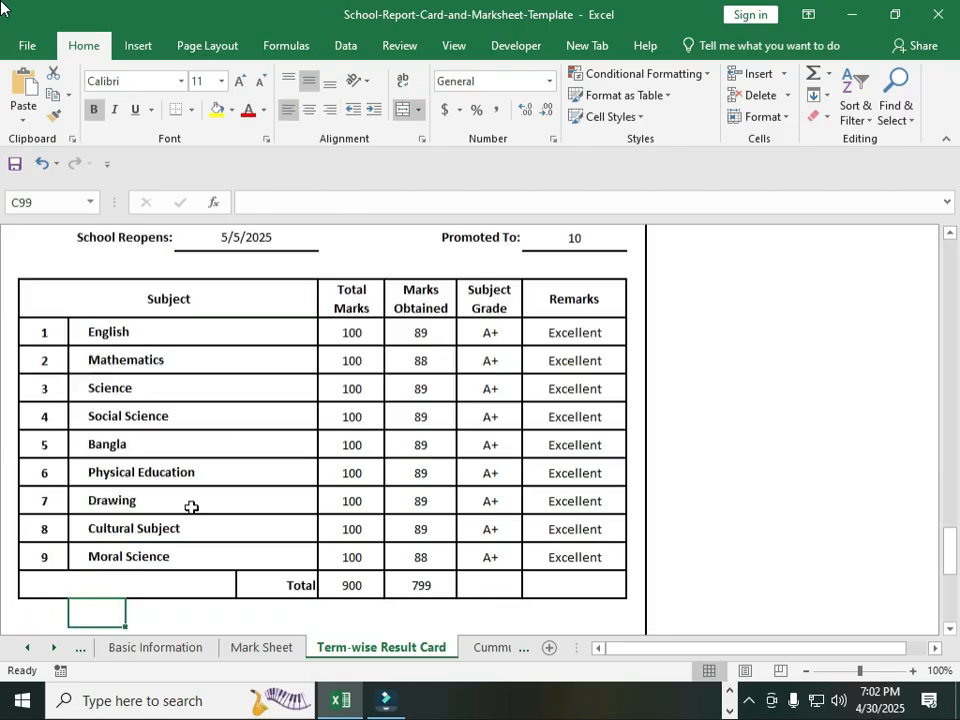
{"action": "key", "text": "Down"}
{"action": "key", "text": "Down"}
{"action": "key", "text": "Down"}
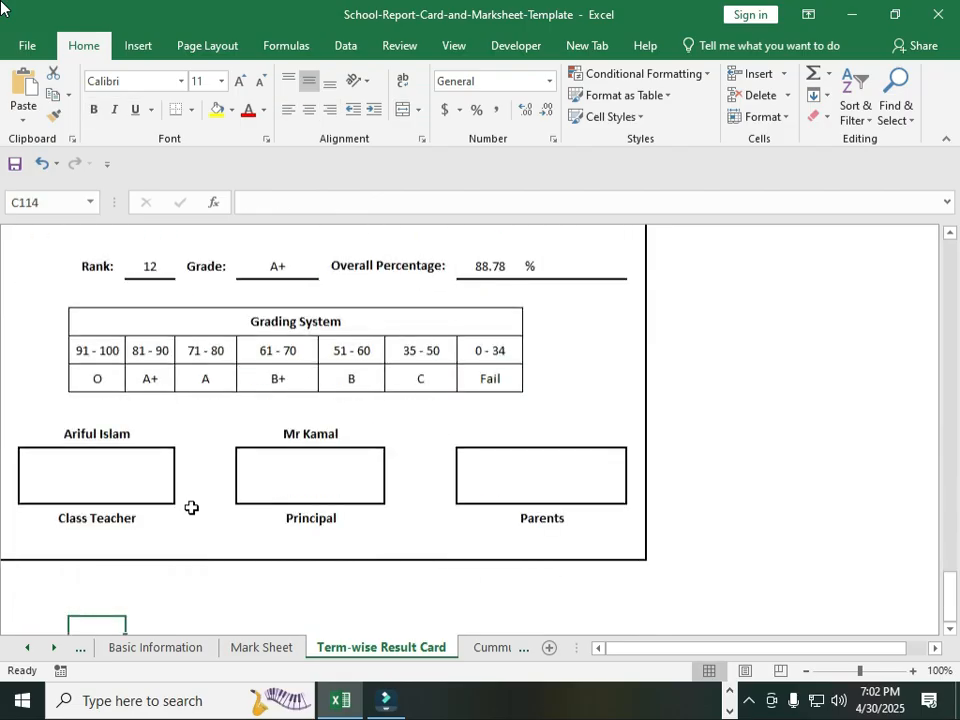
{"action": "key", "text": "Up"}
{"action": "key", "text": "Up"}
{"action": "key", "text": "Up"}
{"action": "key", "text": "Up"}
{"action": "key", "text": "Up"}
{"action": "key", "text": "Up"}
{"action": "key", "text": "Up"}
{"action": "key", "text": "Up"}
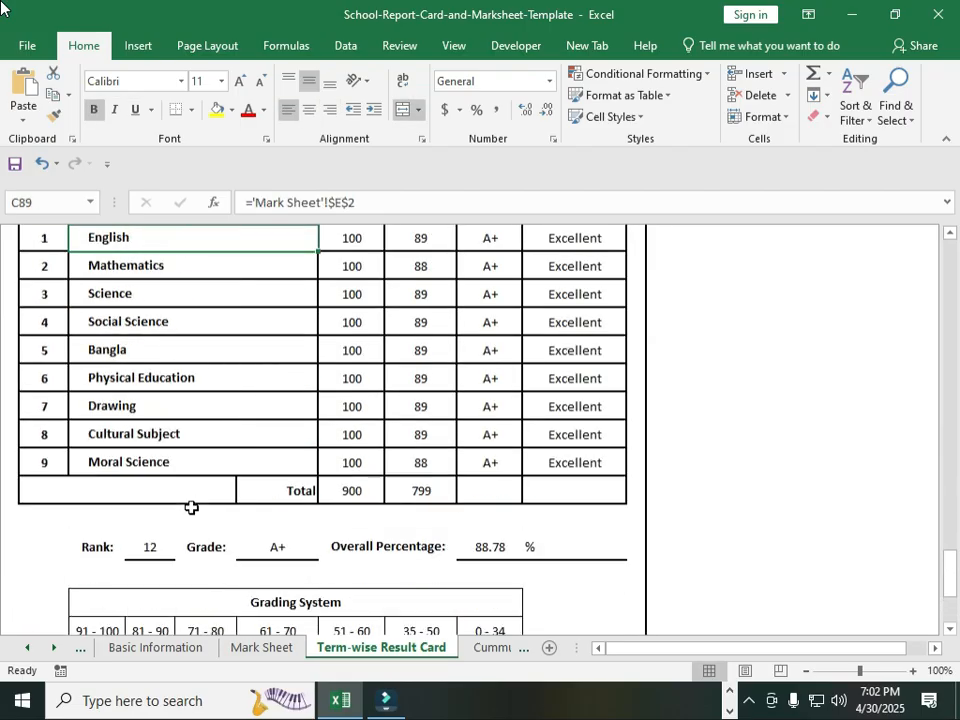
{"action": "key", "text": "Up"}
{"action": "key", "text": "Up"}
{"action": "key", "text": "Up"}
{"action": "key", "text": "Up"}
{"action": "key", "text": "Up"}
{"action": "key", "text": "Up"}
{"action": "key", "text": "Up"}
{"action": "key", "text": "Up"}
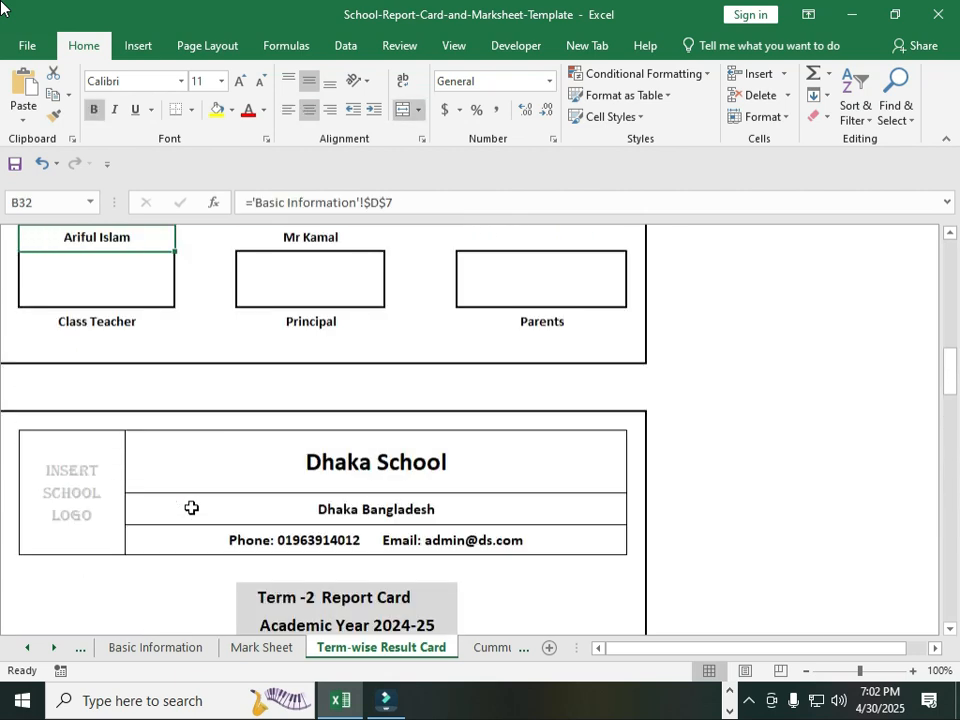
{"action": "scroll", "coordinate": [291, 467], "scroll_direction": "up", "scroll_amount": 10}
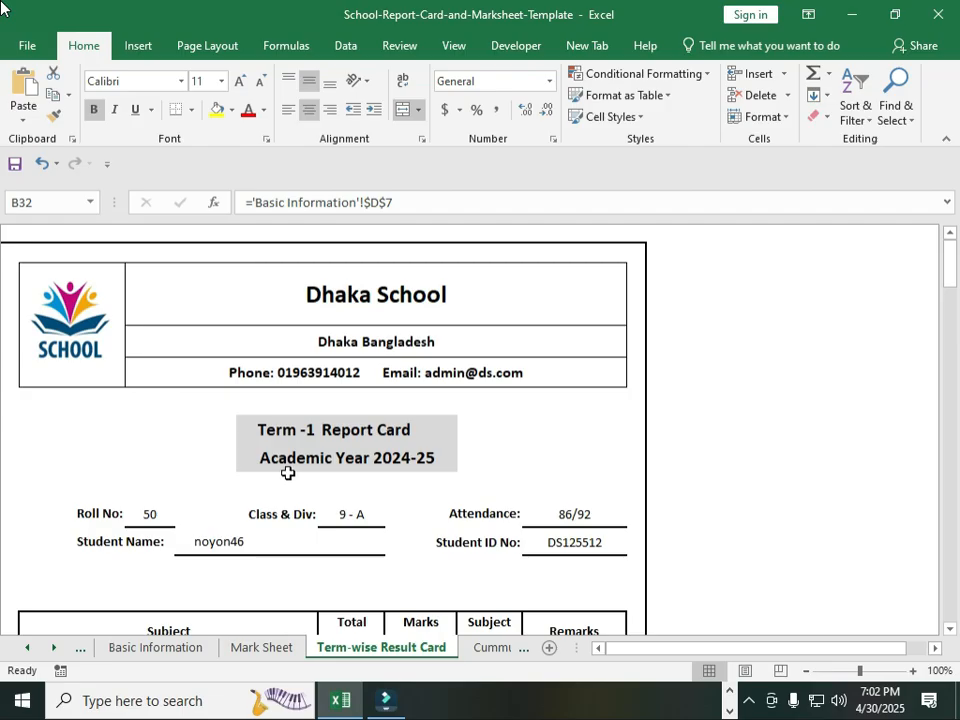
Step: Check the Term -1 card's Total Marks formula for English against the Mark Sheet's Term - 1, Term - 2 and Final Term headings
{"action": "scroll", "coordinate": [343, 551], "scroll_direction": "down", "scroll_amount": 5}
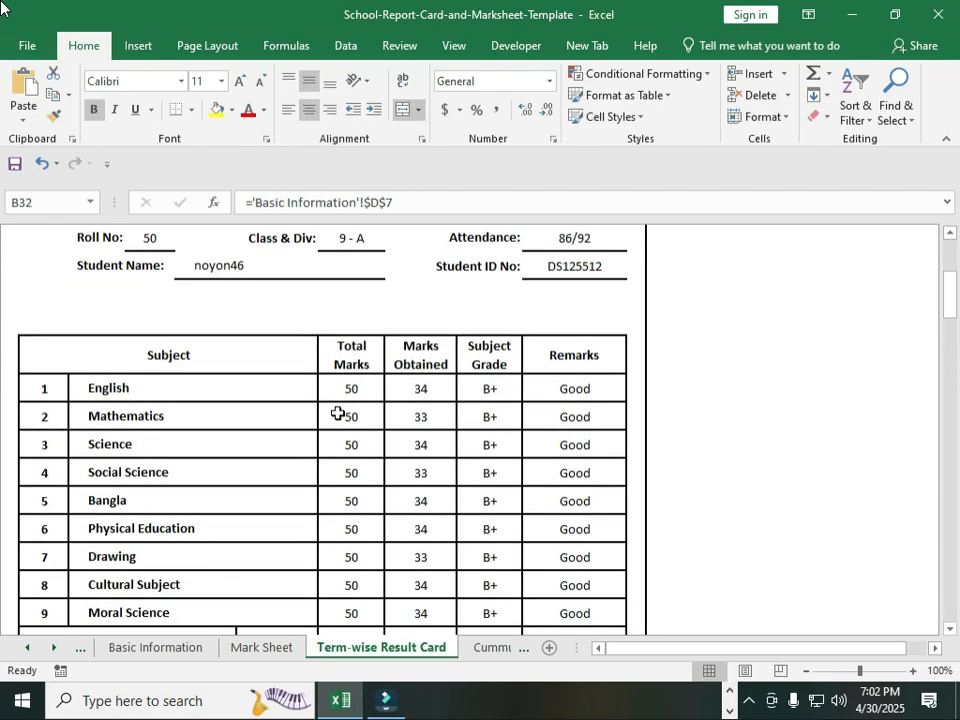
{"action": "left_click", "coordinate": [352, 386]}
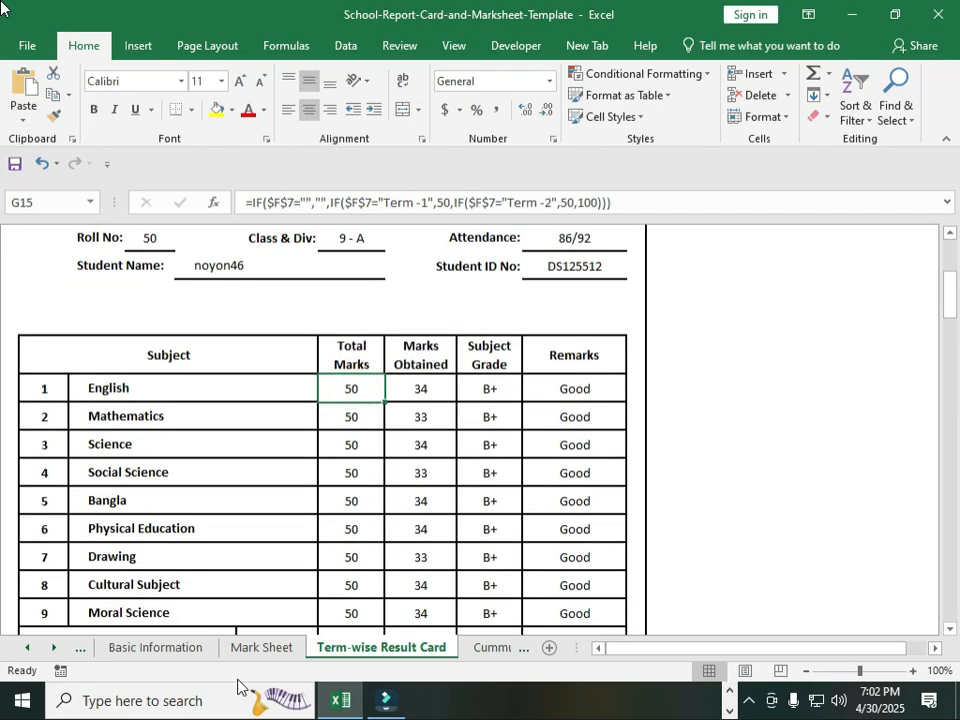
{"action": "left_click", "coordinate": [258, 648]}
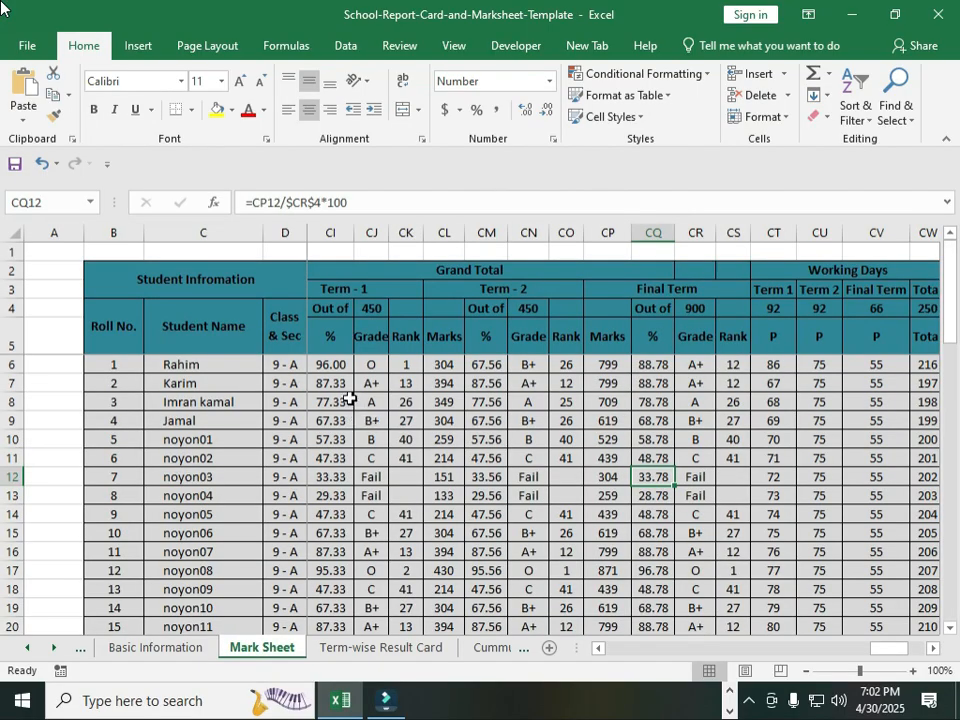
{"action": "left_click", "coordinate": [343, 288]}
{"action": "left_click", "coordinate": [521, 292]}
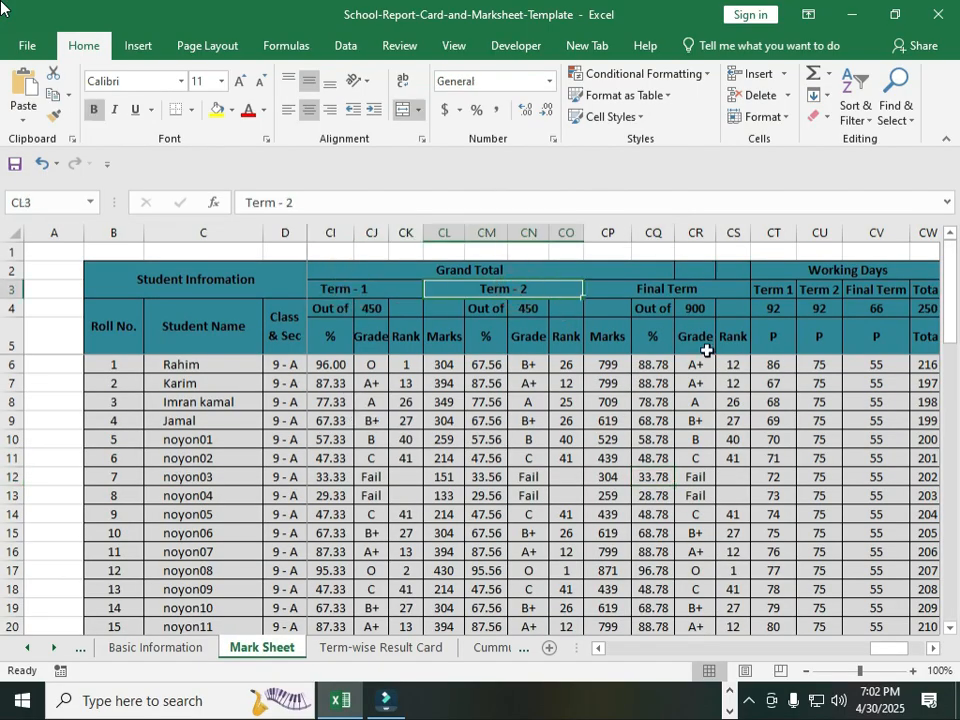
{"action": "left_click", "coordinate": [649, 290]}
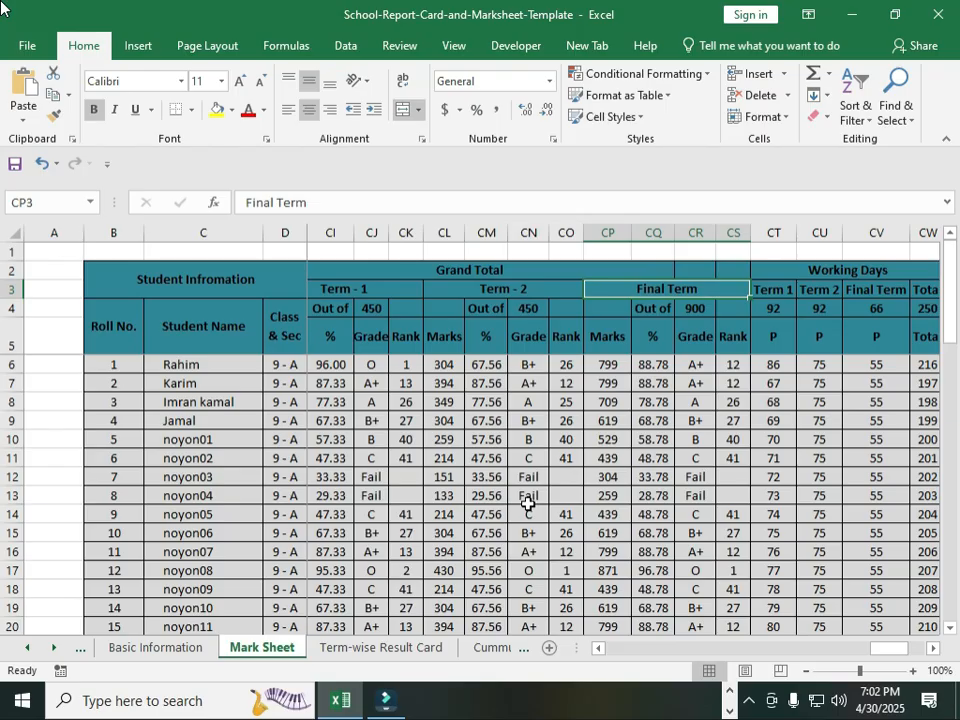
{"action": "left_click", "coordinate": [470, 507]}
Step: Compare the Total Marks formulas with the Marks Obtained lookup formulas for the individual subjects in the Term -1 card
{"action": "left_click", "coordinate": [350, 650]}
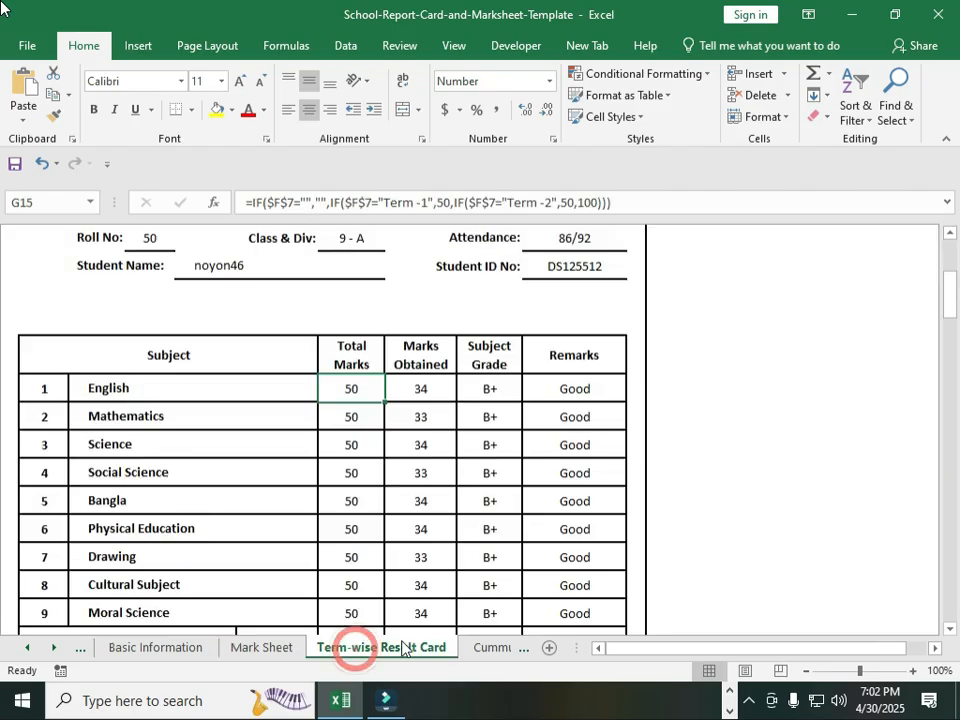
{"action": "left_click", "coordinate": [352, 556]}
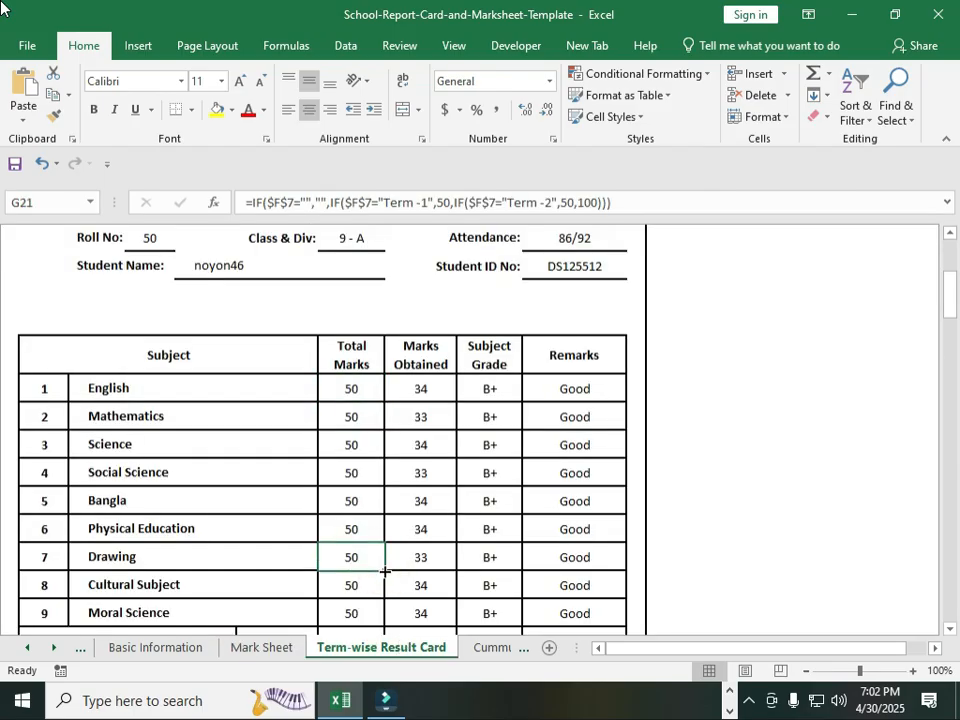
{"action": "left_click", "coordinate": [354, 418]}
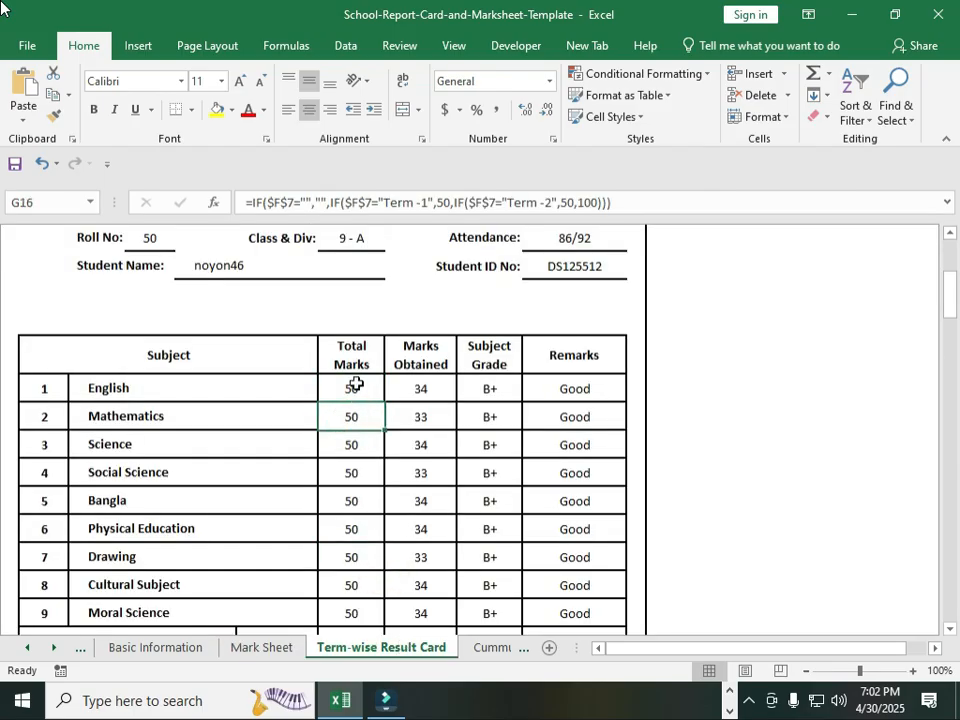
{"action": "left_click", "coordinate": [356, 384]}
{"action": "left_click", "coordinate": [424, 388]}
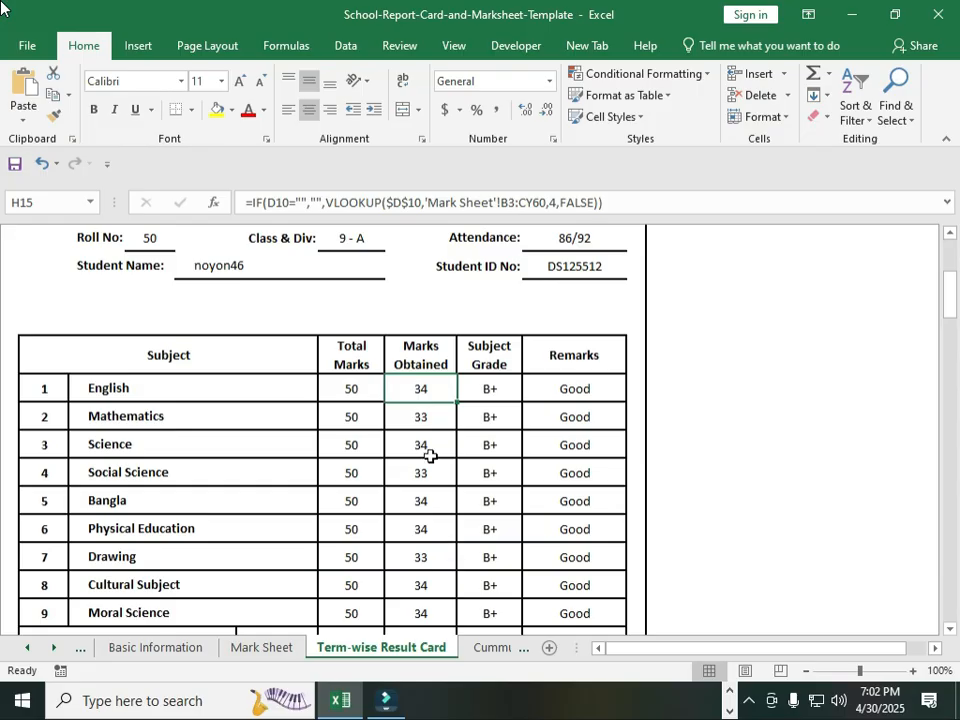
{"action": "left_click", "coordinate": [421, 418]}
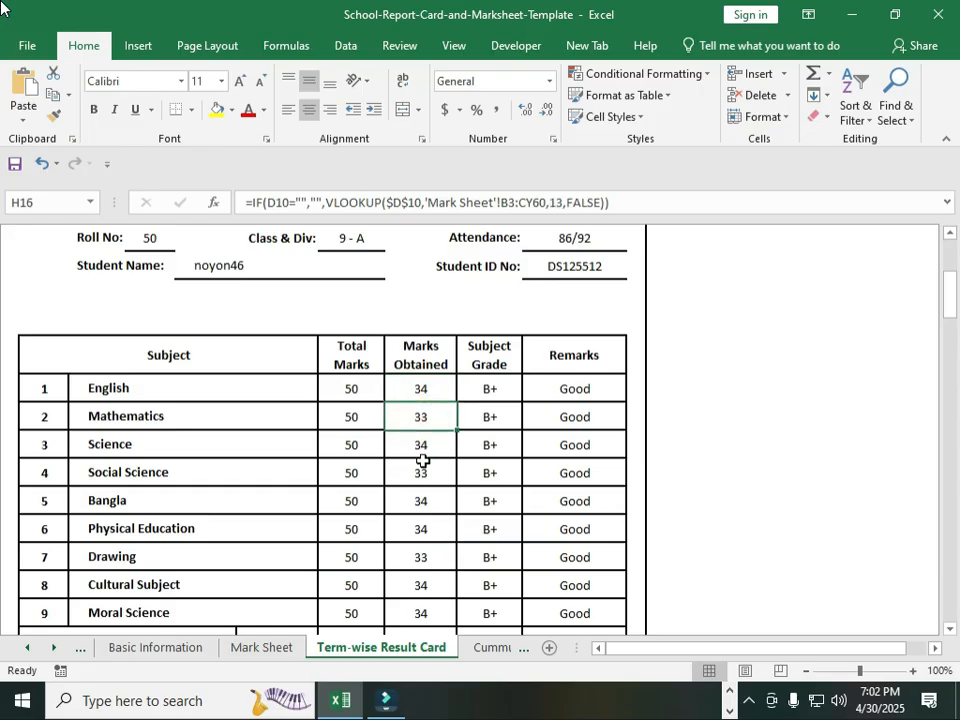
{"action": "left_click", "coordinate": [425, 440]}
{"action": "left_click", "coordinate": [420, 473]}
{"action": "left_click", "coordinate": [418, 501]}
{"action": "left_click", "coordinate": [410, 560]}
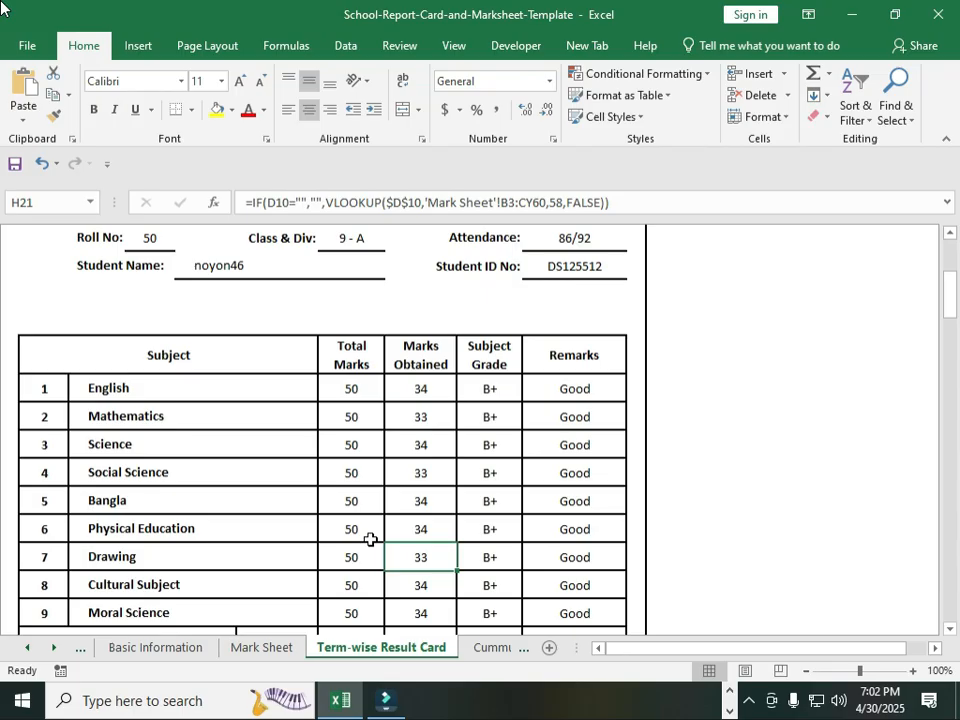
Step: Review the Term -1 card's Grading System, the project outline in Sheet1 and the Basic Information sheet
{"action": "scroll", "coordinate": [349, 491], "scroll_direction": "down", "scroll_amount": 3}
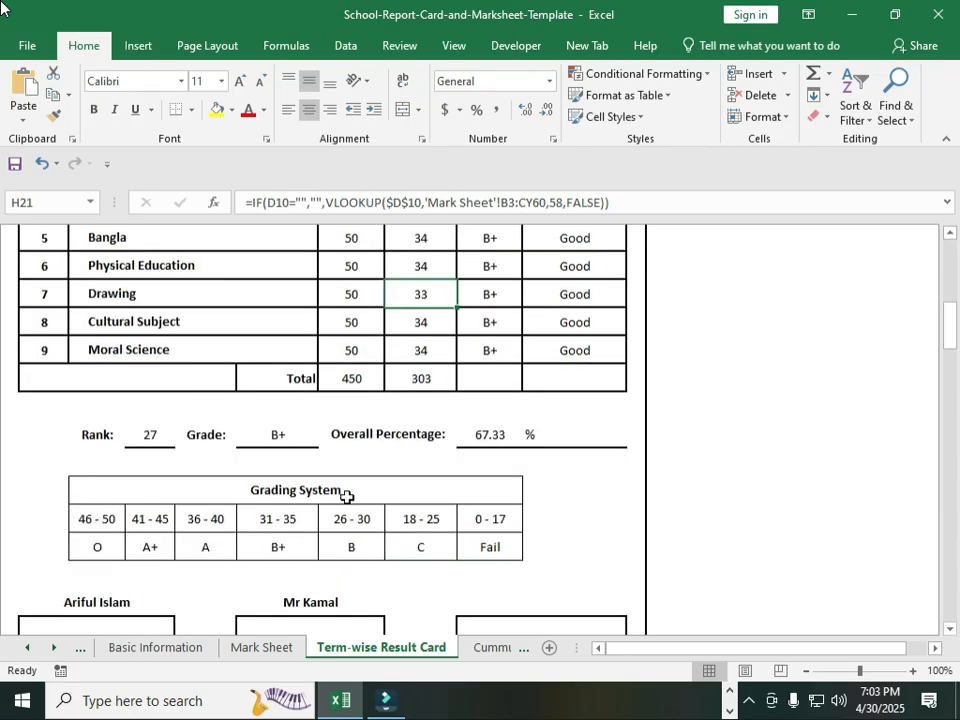
{"action": "scroll", "coordinate": [360, 536], "scroll_direction": "down", "scroll_amount": 1}
{"action": "left_click", "coordinate": [76, 650]}
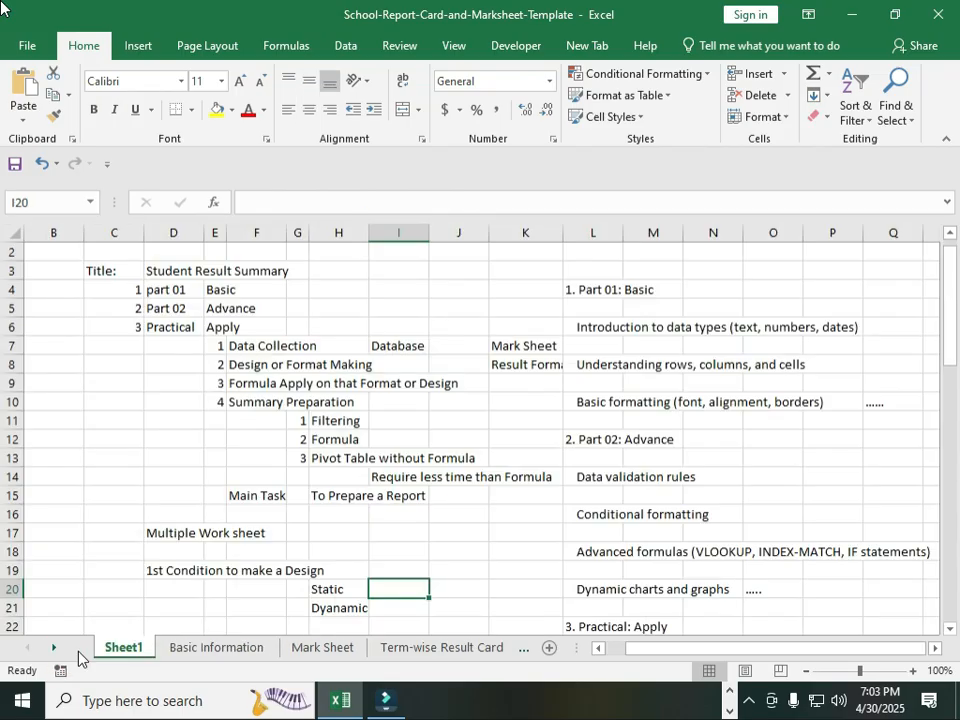
{"action": "left_click", "coordinate": [452, 551]}
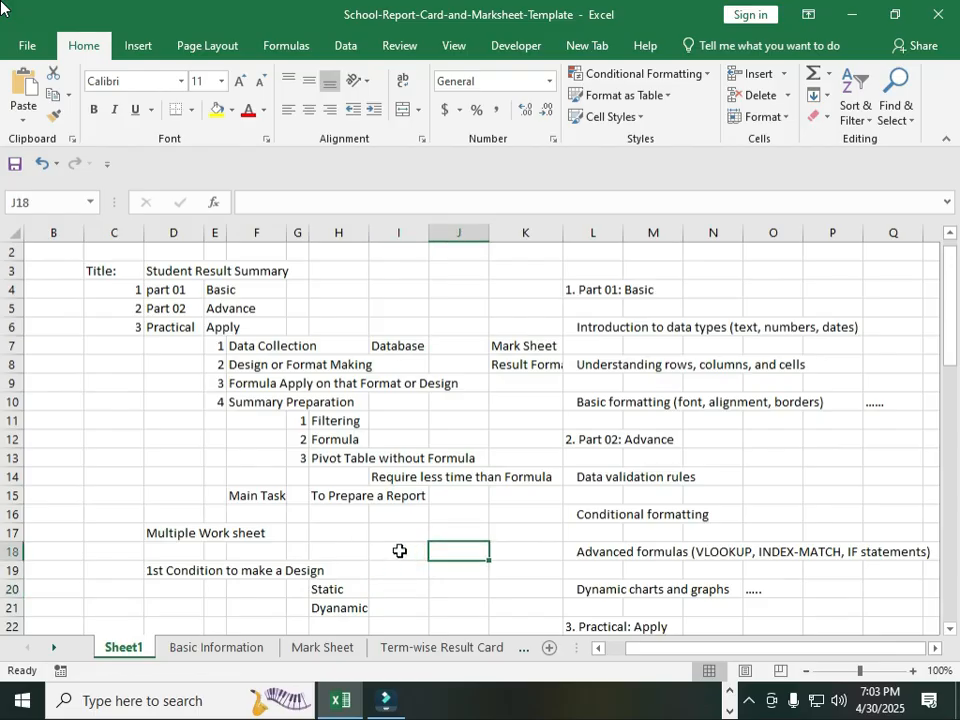
{"action": "left_click", "coordinate": [215, 648]}
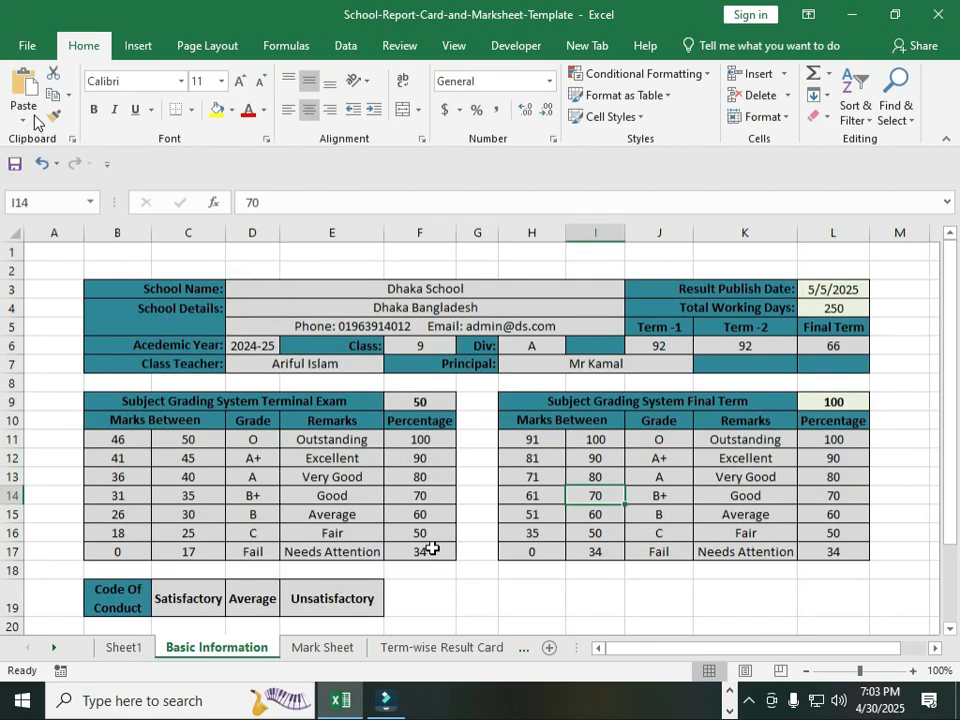
Step: Move the Mark Sheet worksheet ahead of Basic Information in the workbook's sheet order
{"action": "left_click", "coordinate": [320, 647]}
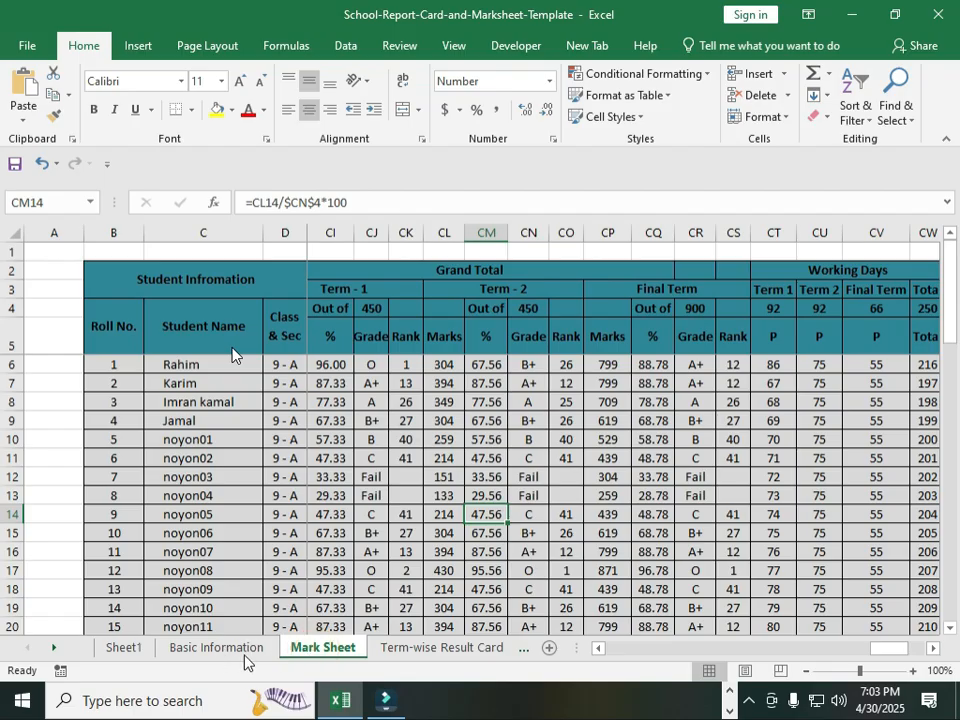
{"action": "left_click_drag", "start_coordinate": [244, 660], "coordinate": [246, 662]}
{"action": "left_click", "coordinate": [303, 518]}
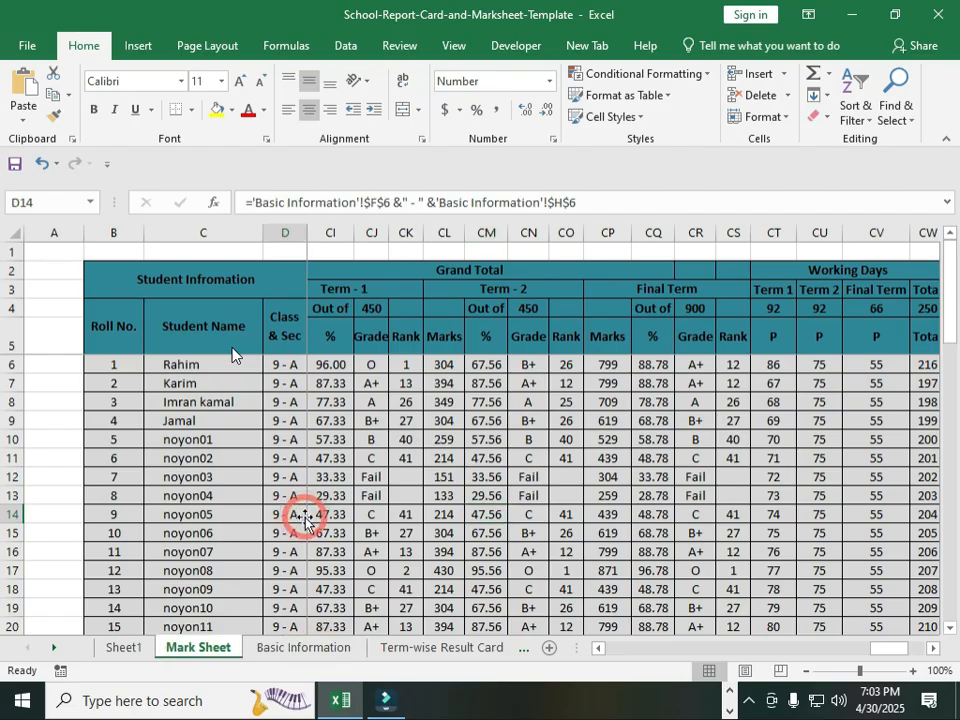
Step: Examine the Mark Sheet's Term - 2 grand total formula, the Student Name column and the English and Mathematics marks
{"action": "left_click", "coordinate": [444, 514]}
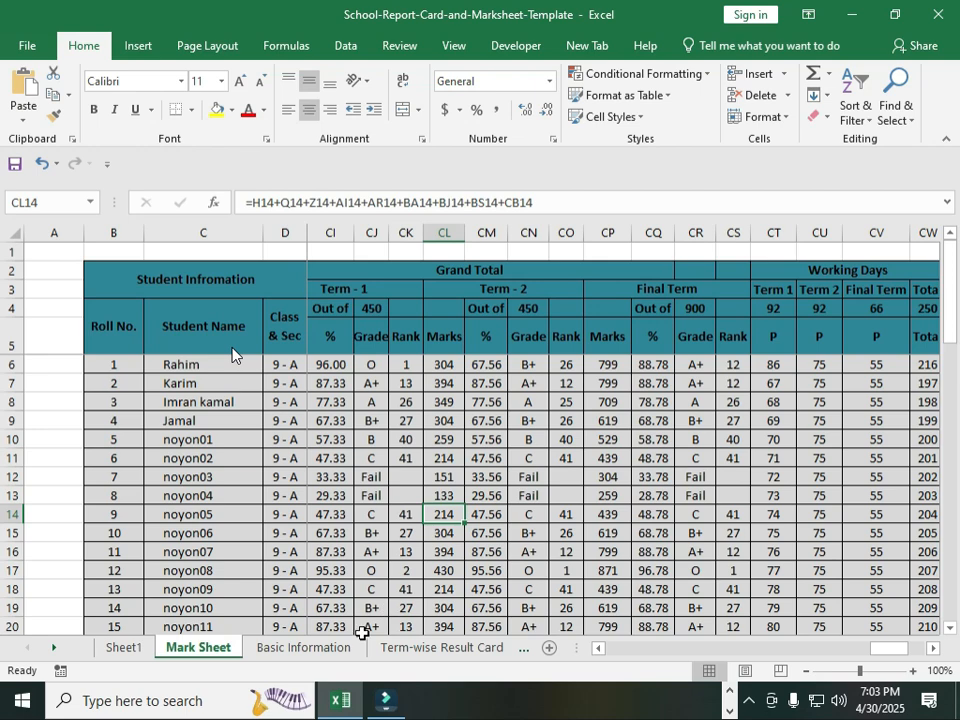
{"action": "left_click_drag", "start_coordinate": [874, 647], "coordinate": [555, 676]}
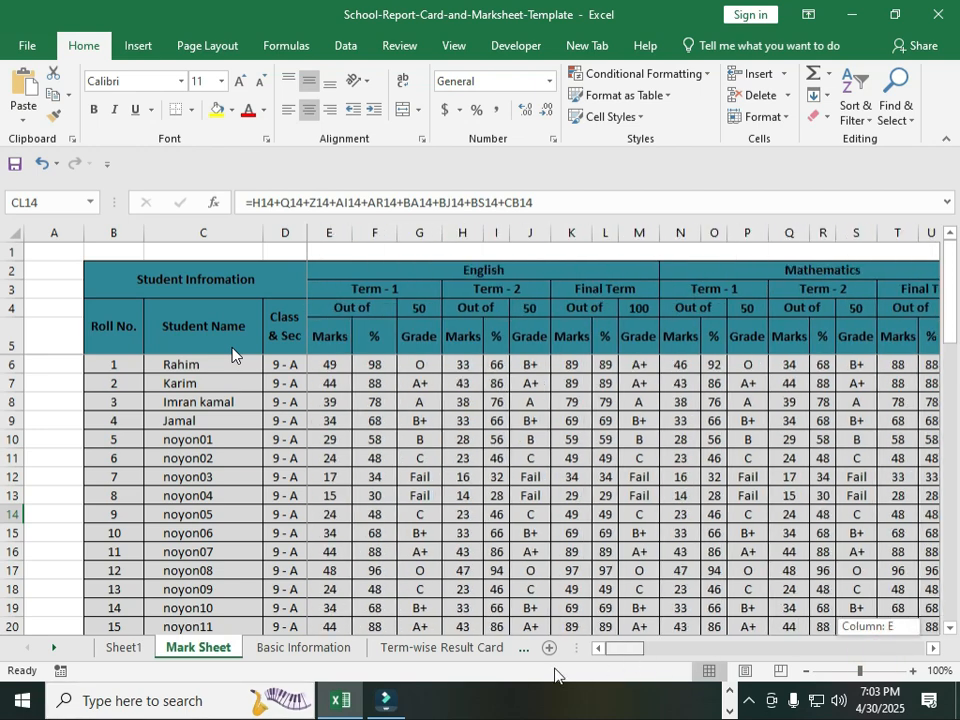
{"action": "left_click", "coordinate": [182, 492]}
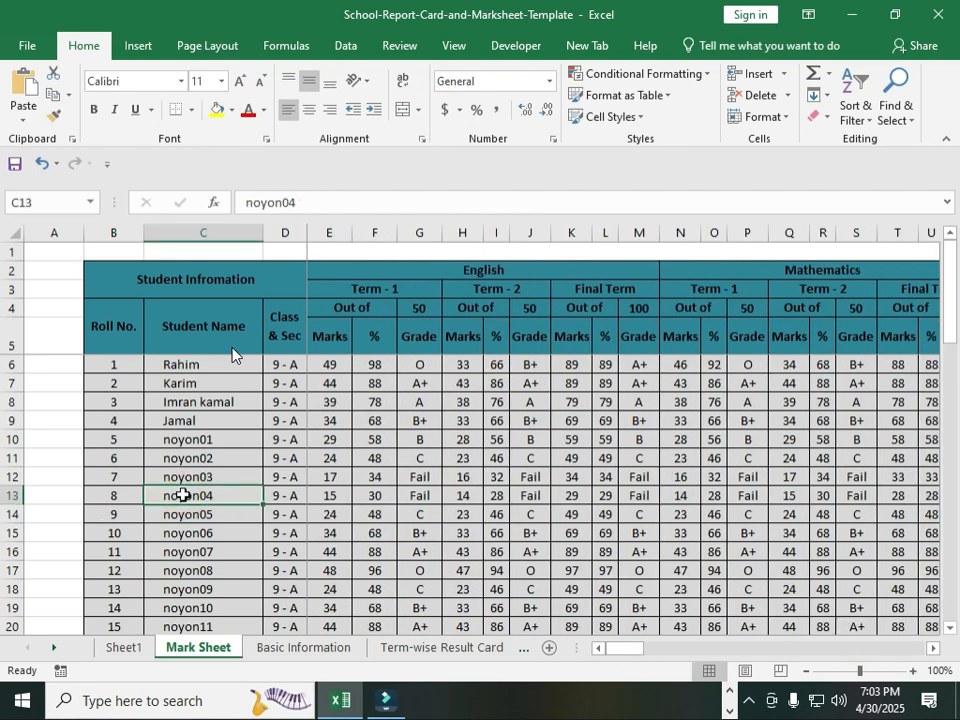
{"action": "left_click", "coordinate": [224, 412]}
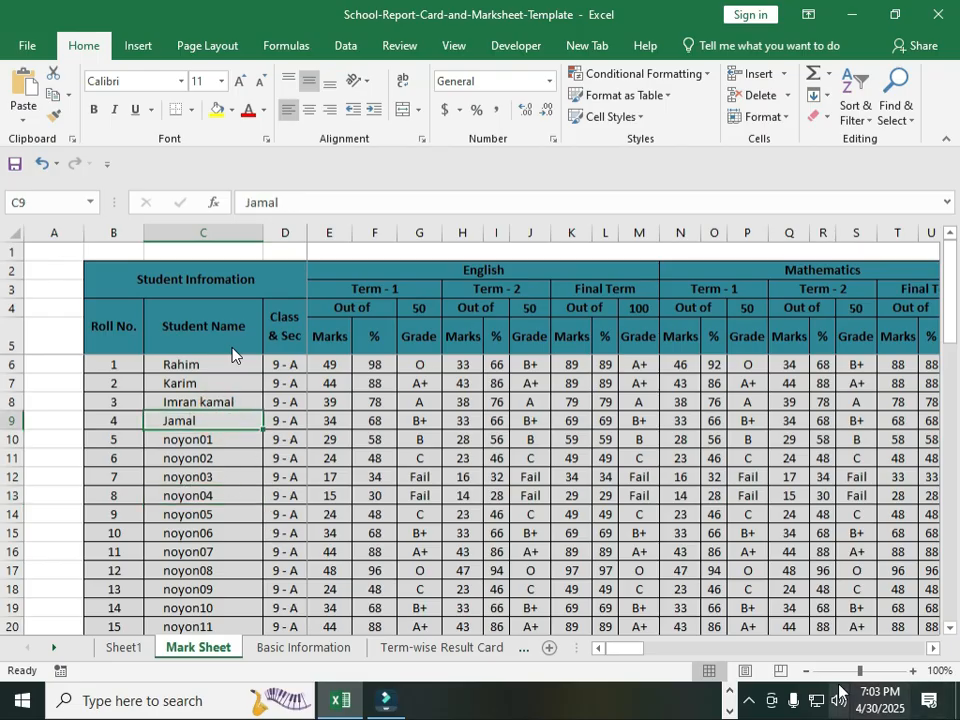
Step: Review the Mark Sheet's Student Name and Class & Sec columns and English's Term - 1, Term - 2 and Final Term headings
{"action": "left_click_drag", "start_coordinate": [182, 365], "coordinate": [221, 540]}
{"action": "left_click", "coordinate": [285, 320]}
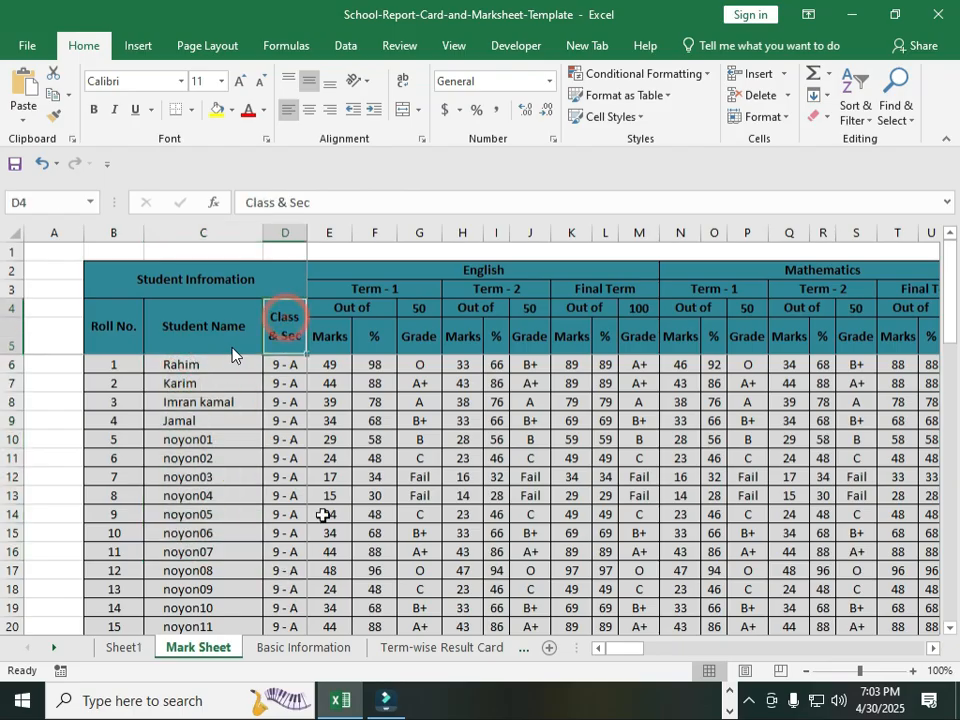
{"action": "left_click", "coordinate": [377, 288]}
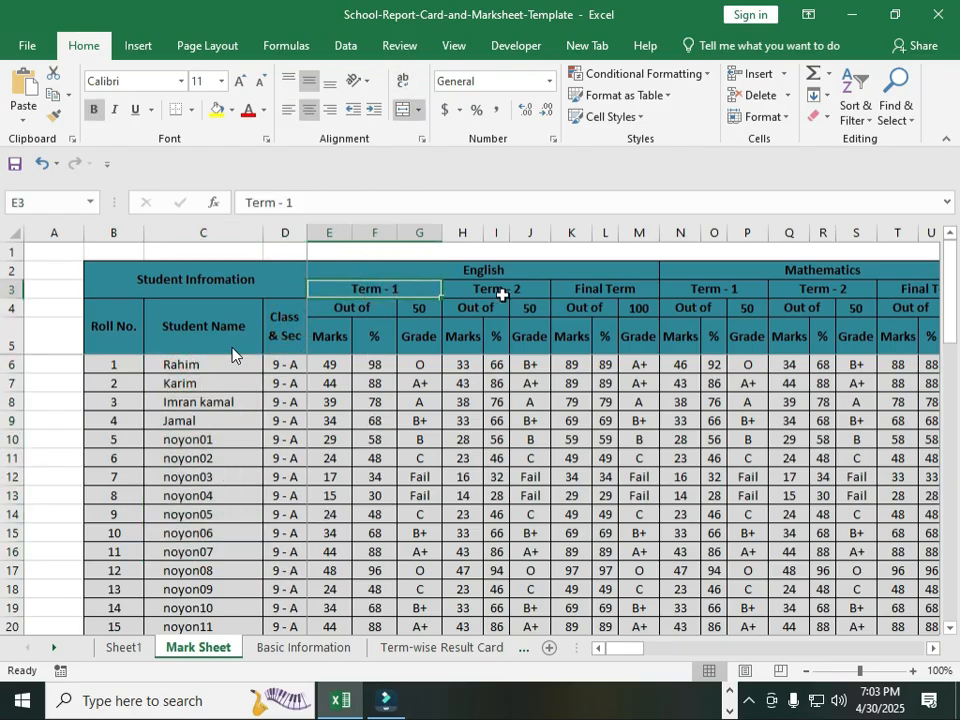
{"action": "left_click", "coordinate": [489, 267]}
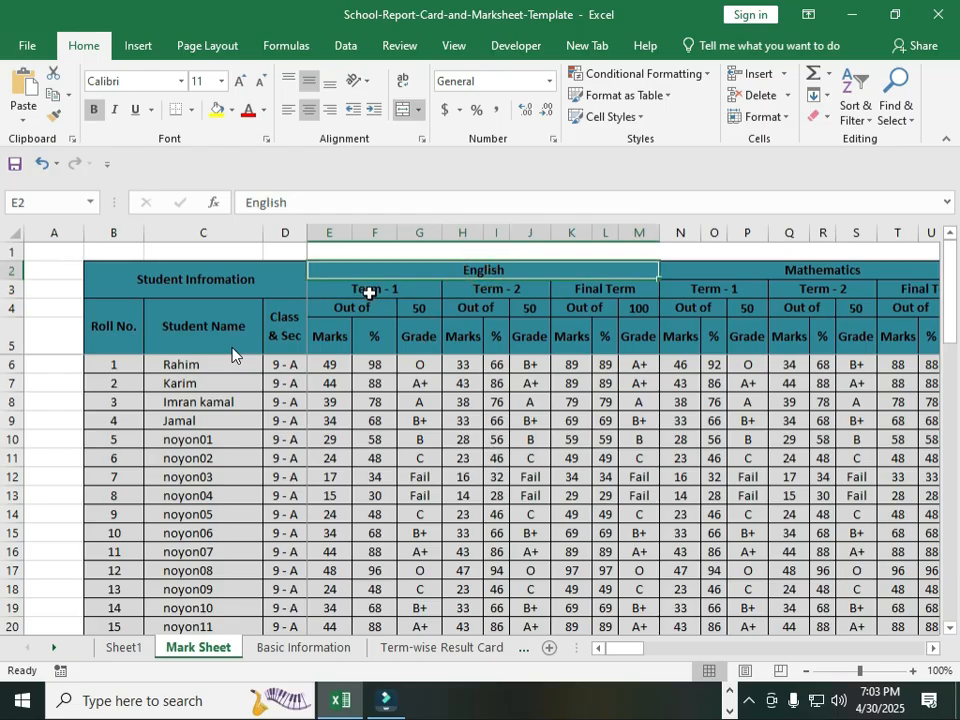
{"action": "left_click", "coordinate": [193, 366]}
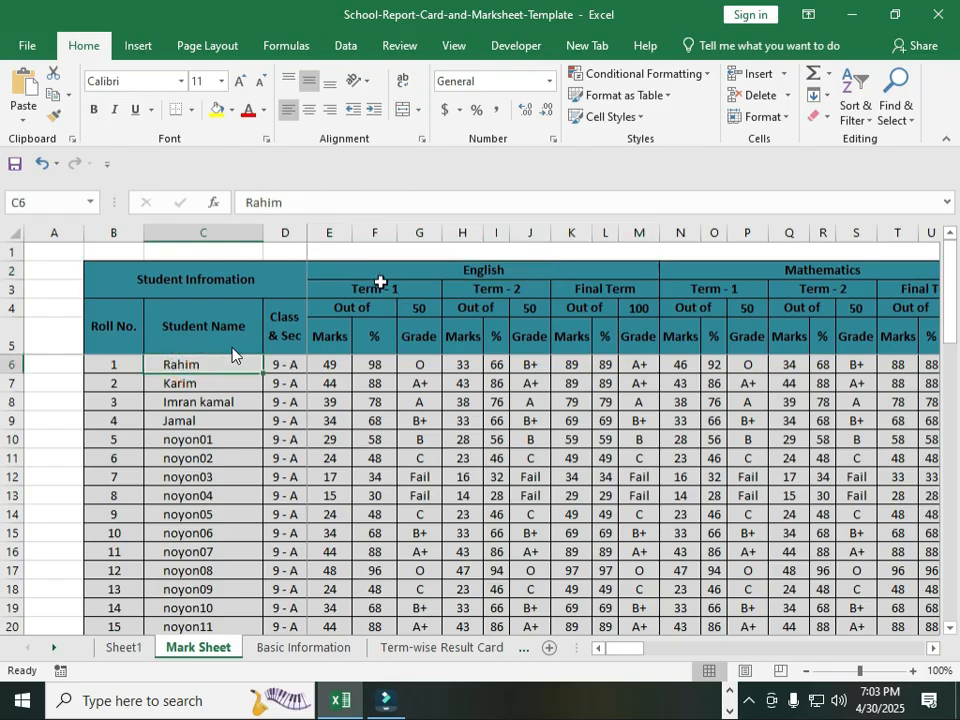
{"action": "left_click", "coordinate": [364, 281]}
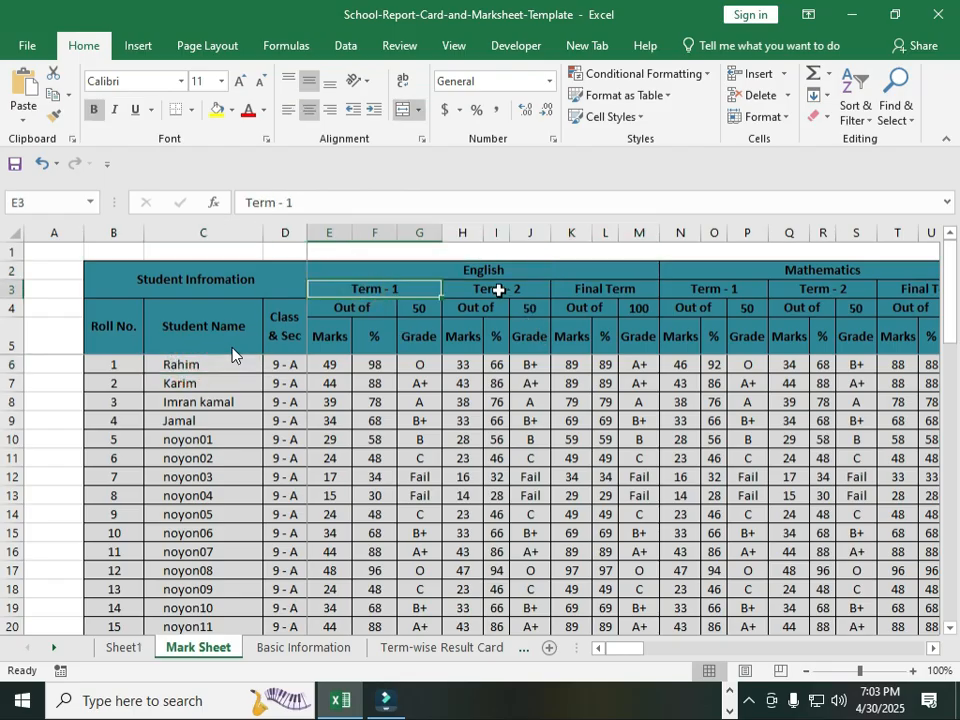
{"action": "left_click", "coordinate": [497, 289]}
{"action": "left_click", "coordinate": [583, 288]}
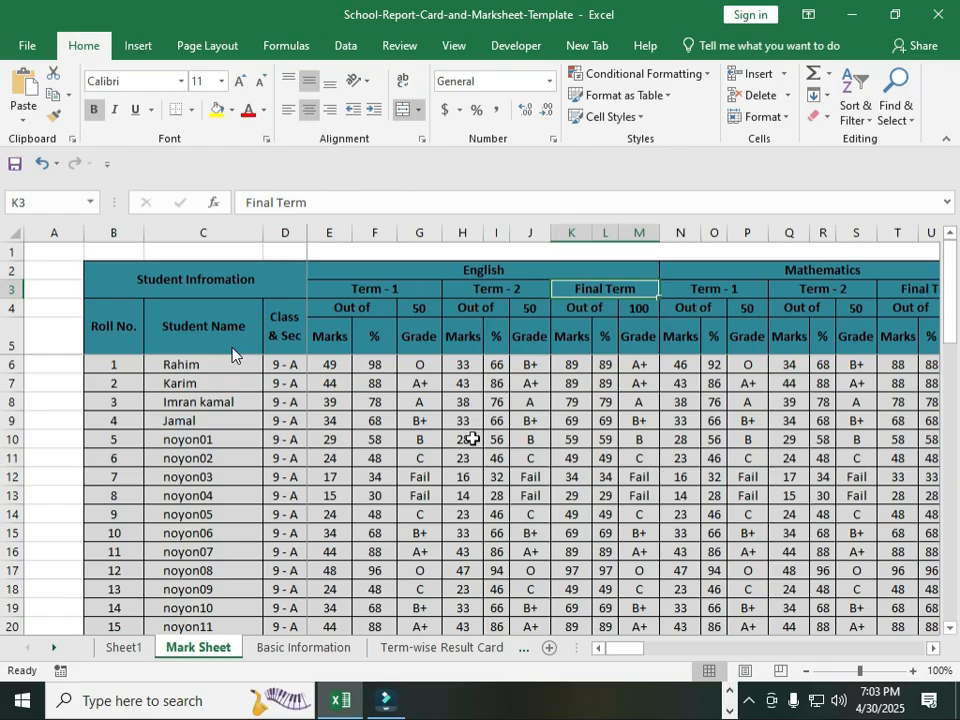
Step: Examine the English Term - 1 marks, their out-of value, and the percentage and grade formulas
{"action": "left_click", "coordinate": [446, 273]}
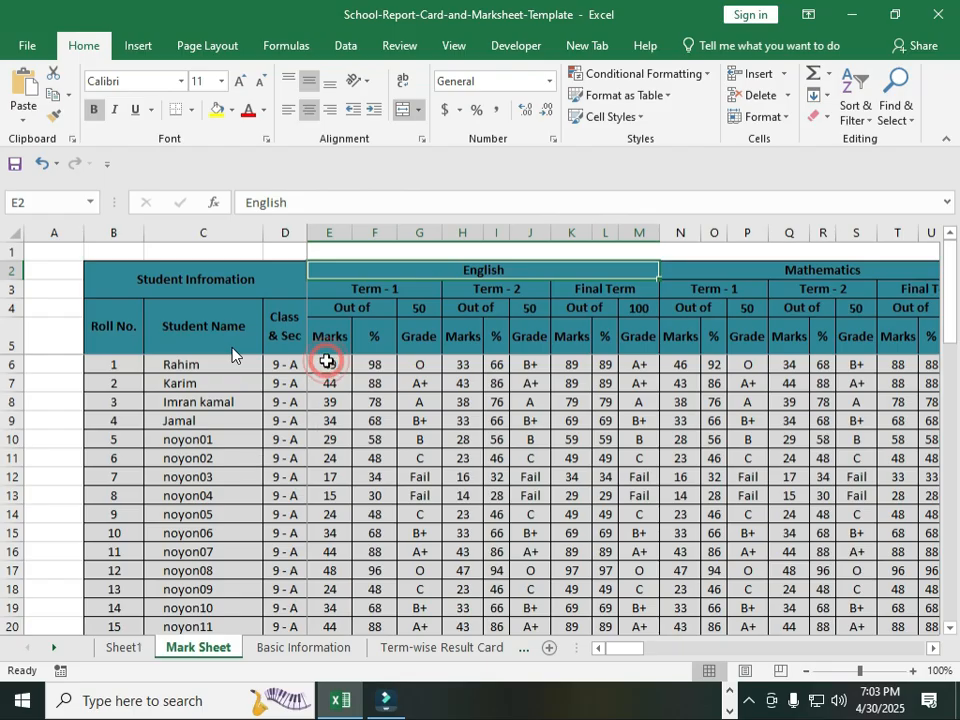
{"action": "left_click", "coordinate": [327, 363]}
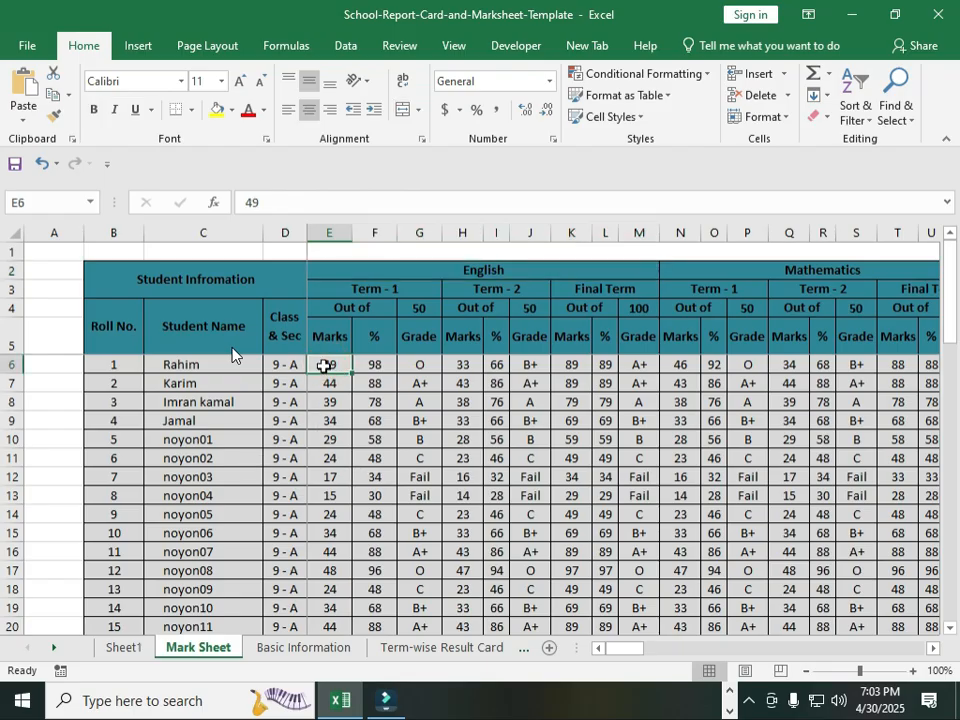
{"action": "left_click", "coordinate": [331, 402]}
{"action": "left_click", "coordinate": [329, 458]}
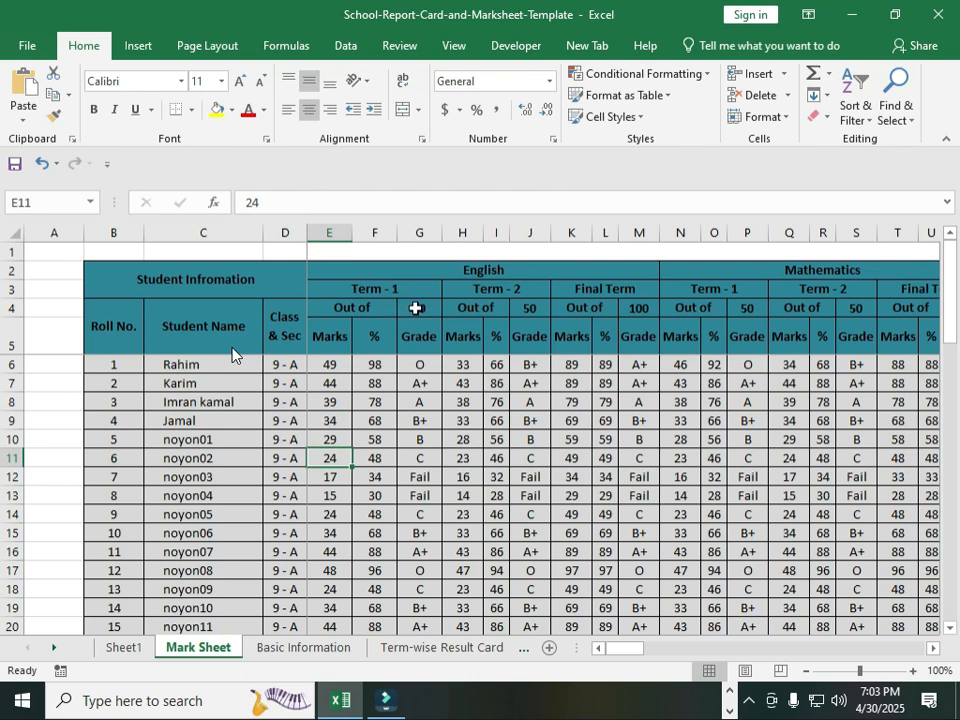
{"action": "left_click", "coordinate": [419, 308]}
{"action": "left_click_drag", "start_coordinate": [323, 363], "coordinate": [320, 455]}
{"action": "left_click_drag", "start_coordinate": [375, 363], "coordinate": [368, 439]}
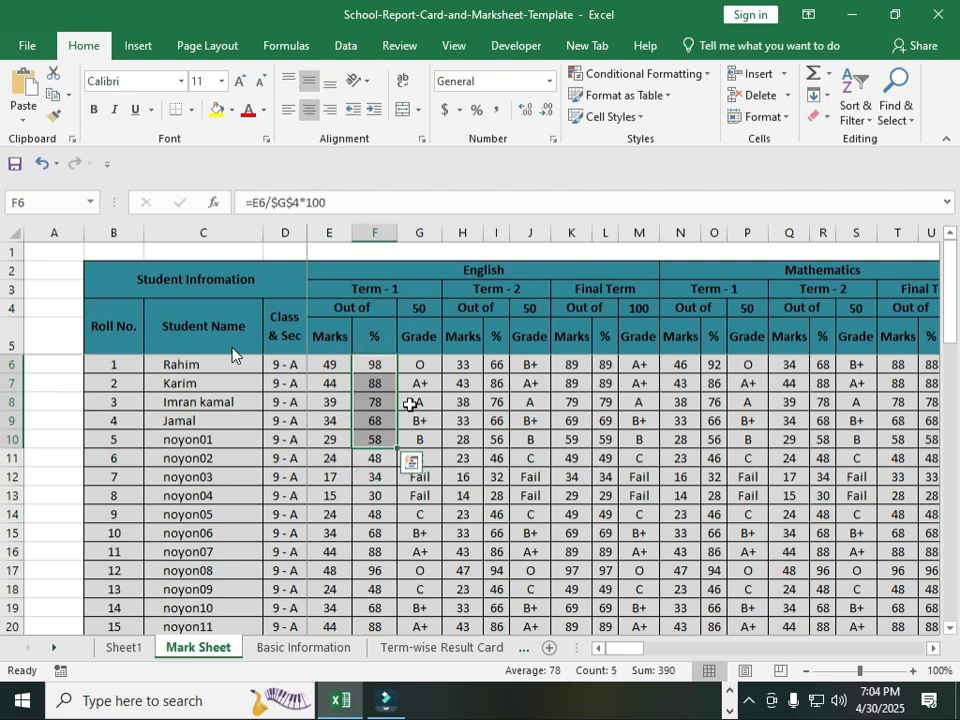
{"action": "left_click_drag", "start_coordinate": [415, 364], "coordinate": [415, 460]}
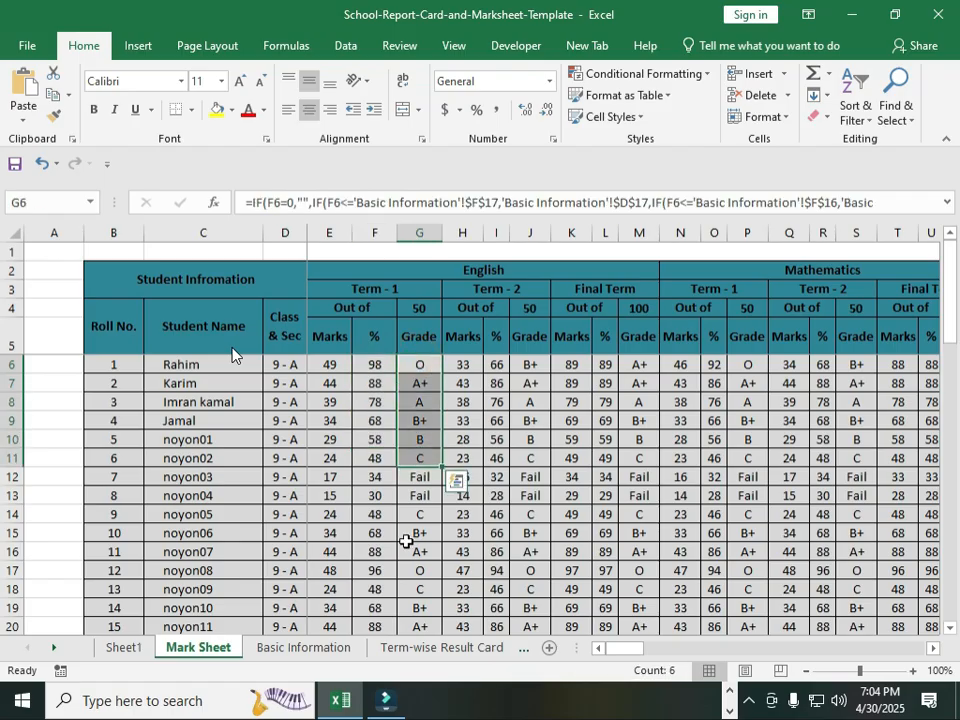
Step: Review the English, Mathematics, Science, Social Science and Bangla column blocks across the Mark Sheet
{"action": "left_click_drag", "start_coordinate": [330, 233], "coordinate": [630, 248]}
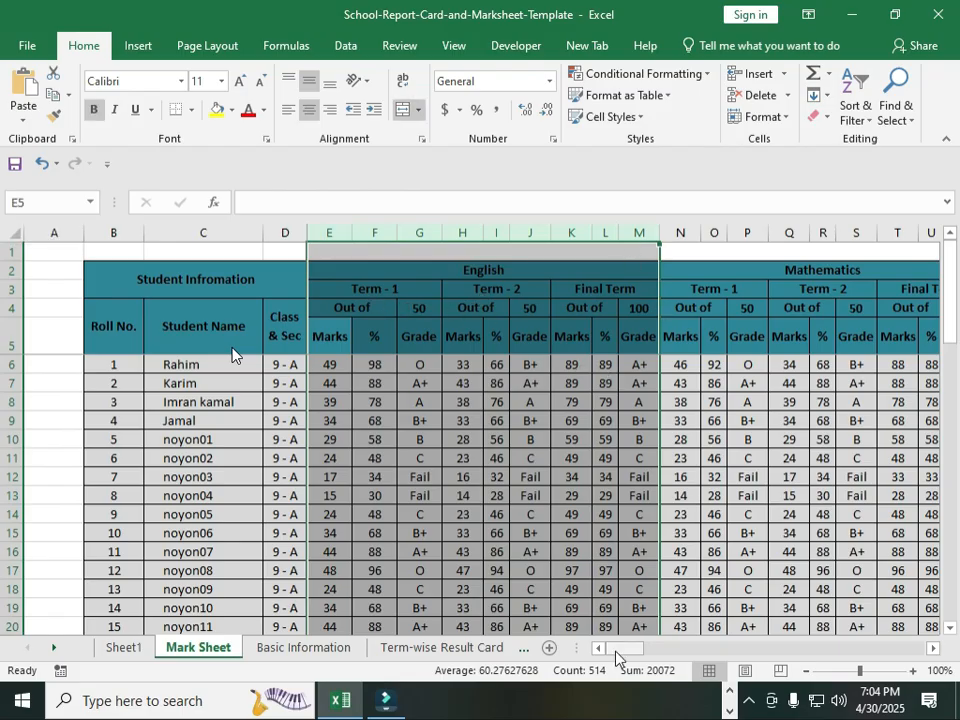
{"action": "left_click_drag", "start_coordinate": [612, 647], "coordinate": [632, 647]}
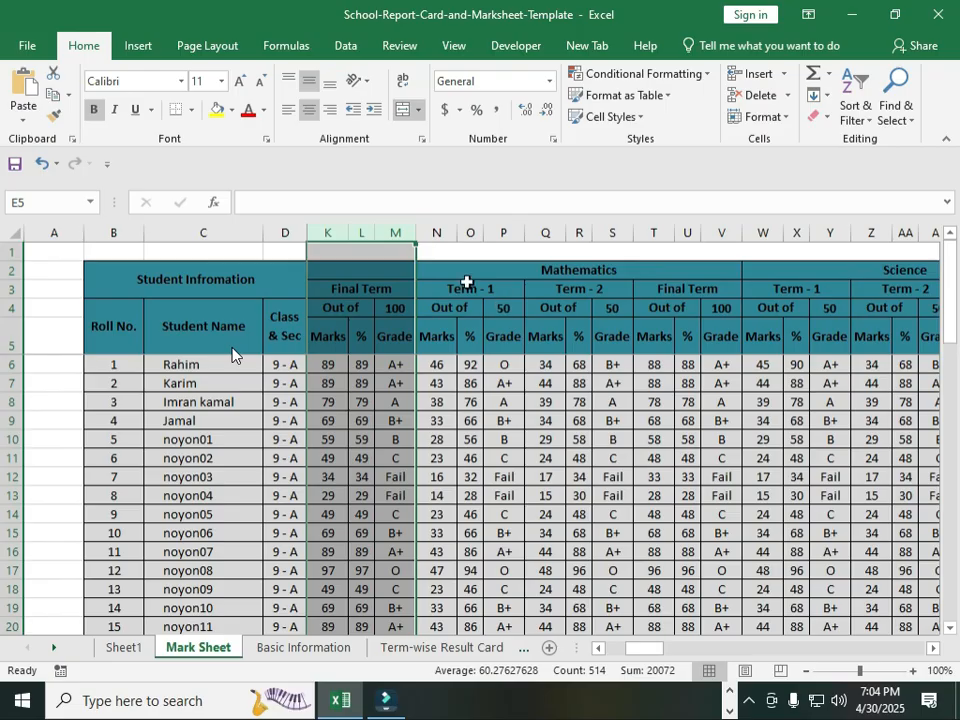
{"action": "left_click_drag", "start_coordinate": [437, 233], "coordinate": [718, 249]}
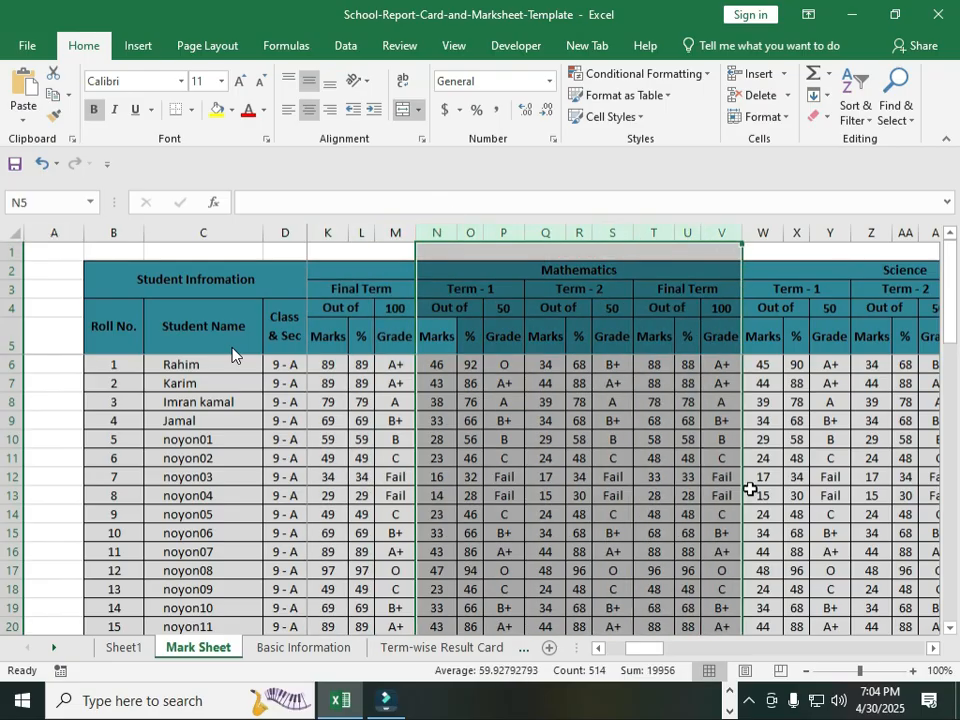
{"action": "left_click_drag", "start_coordinate": [647, 648], "coordinate": [676, 652]}
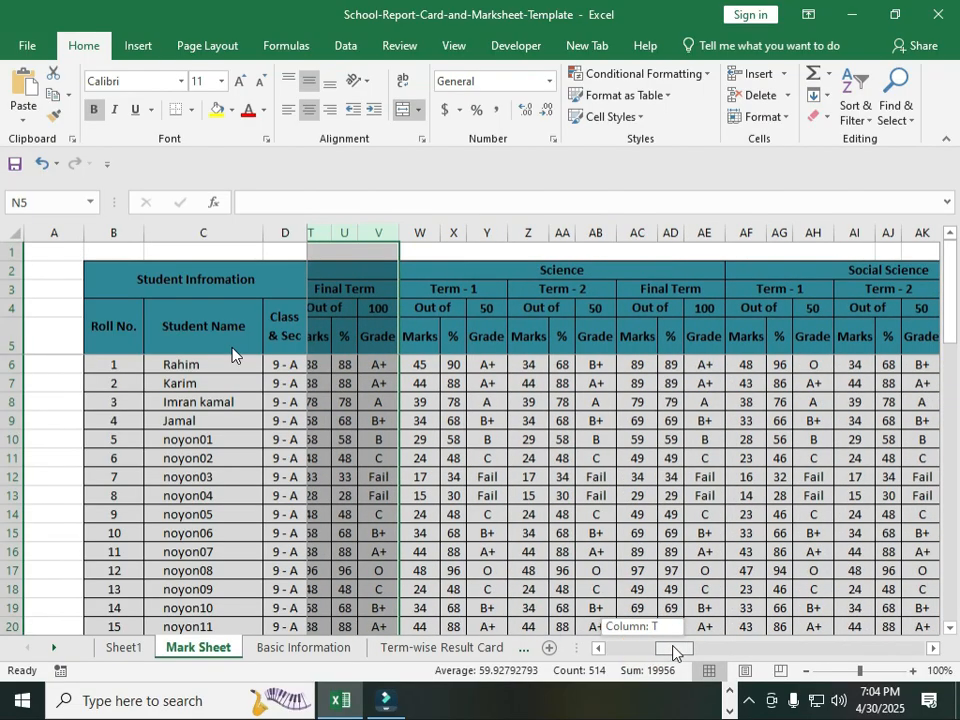
{"action": "left_click_drag", "start_coordinate": [437, 233], "coordinate": [437, 233]}
{"action": "left_click_drag", "start_coordinate": [524, 234], "coordinate": [722, 249]}
{"action": "left_click_drag", "start_coordinate": [647, 651], "coordinate": [685, 650]}
{"action": "left_click_drag", "start_coordinate": [368, 232], "coordinate": [642, 270]}
{"action": "left_click_drag", "start_coordinate": [707, 648], "coordinate": [740, 651]}
{"action": "left_click_drag", "start_coordinate": [368, 231], "coordinate": [646, 267]}
{"action": "left_click_drag", "start_coordinate": [742, 648], "coordinate": [748, 648]}
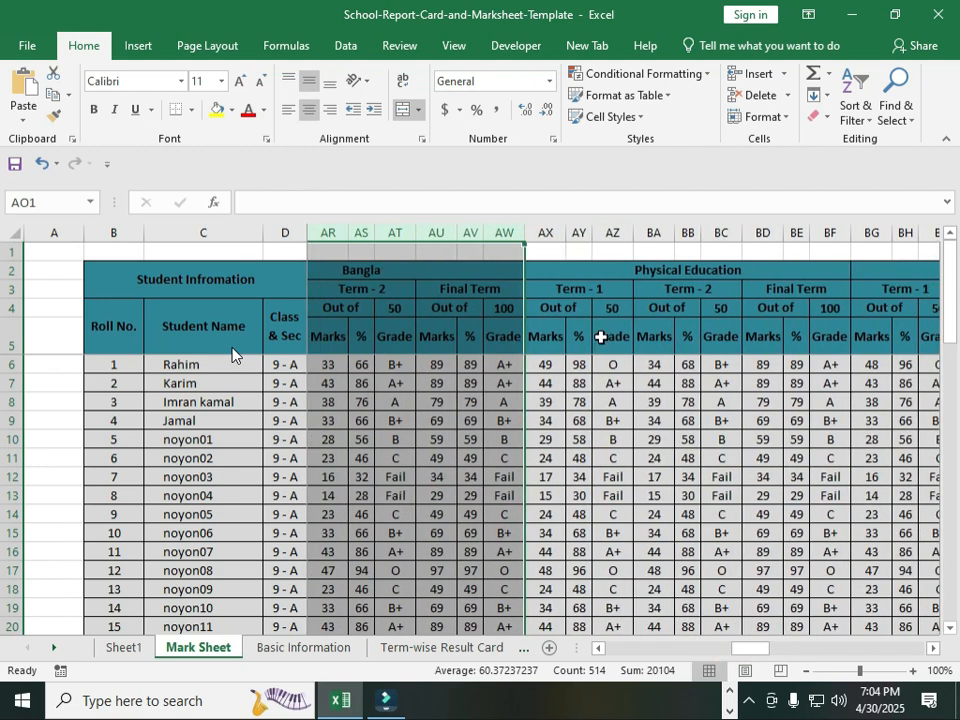
Step: Review the Physical Education, Drawing, Cultural Subject and Moral Science sections of the Mark Sheet
{"action": "left_click_drag", "start_coordinate": [546, 232], "coordinate": [722, 240]}
{"action": "left_click_drag", "start_coordinate": [750, 648], "coordinate": [792, 651]}
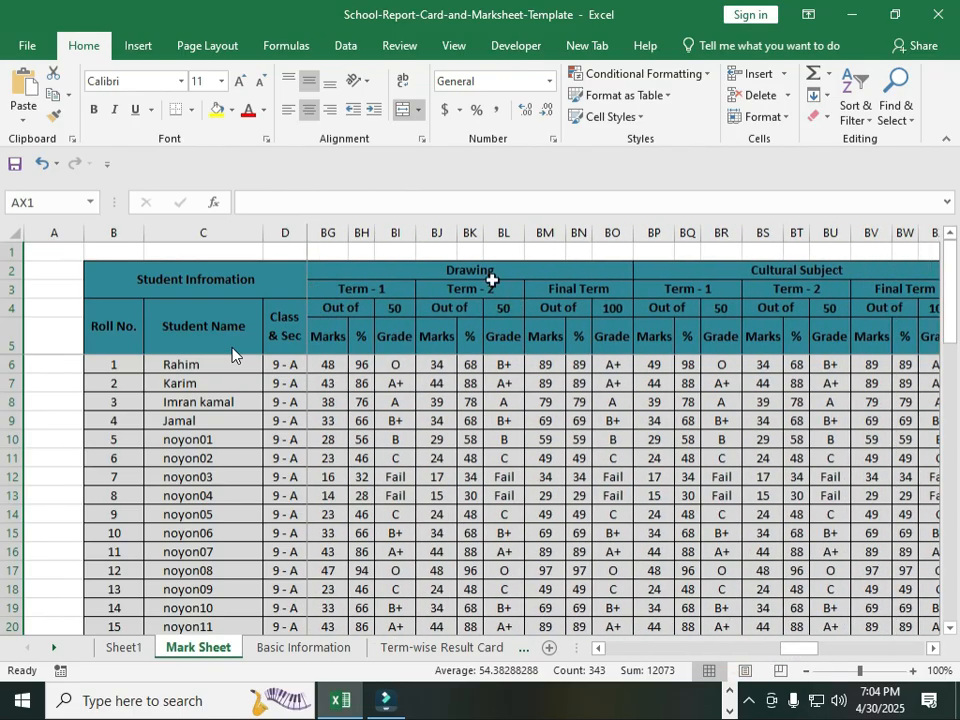
{"action": "left_click", "coordinate": [491, 274]}
{"action": "left_click", "coordinate": [659, 269]}
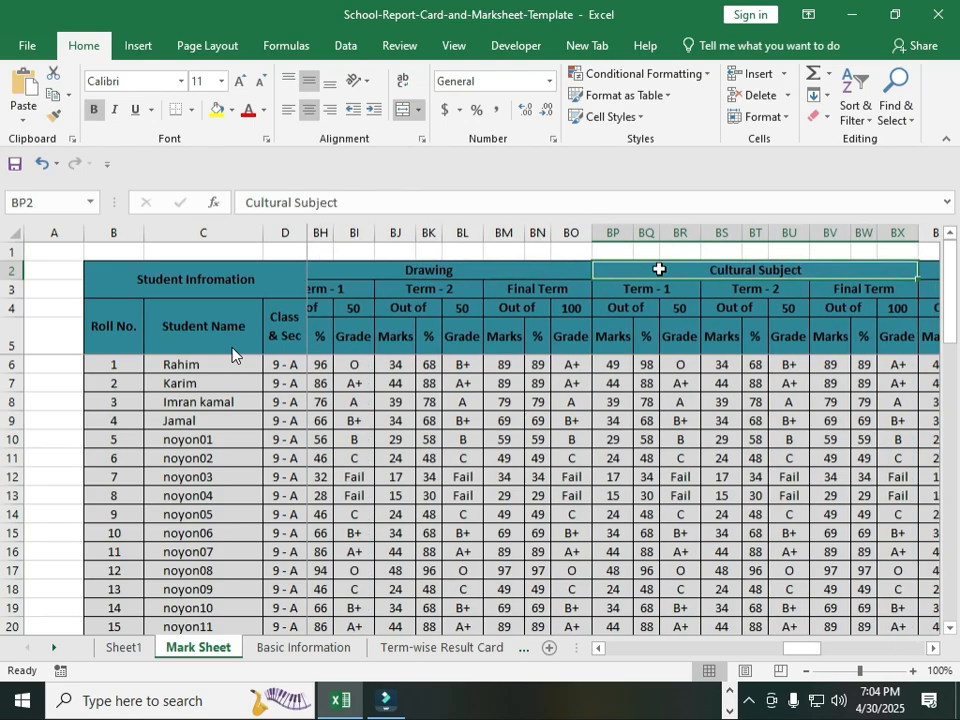
{"action": "key", "text": "Right"}
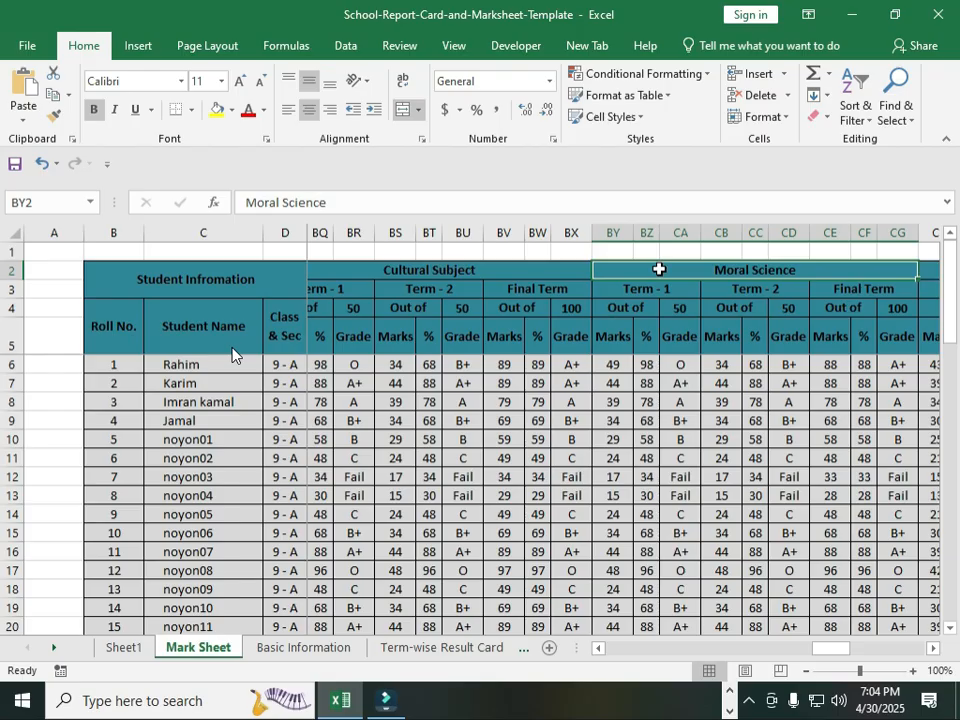
Step: Examine the Grand Total section's Term - 1 formulas for marks, out-of value, grade and rank
{"action": "key", "text": "Right"}
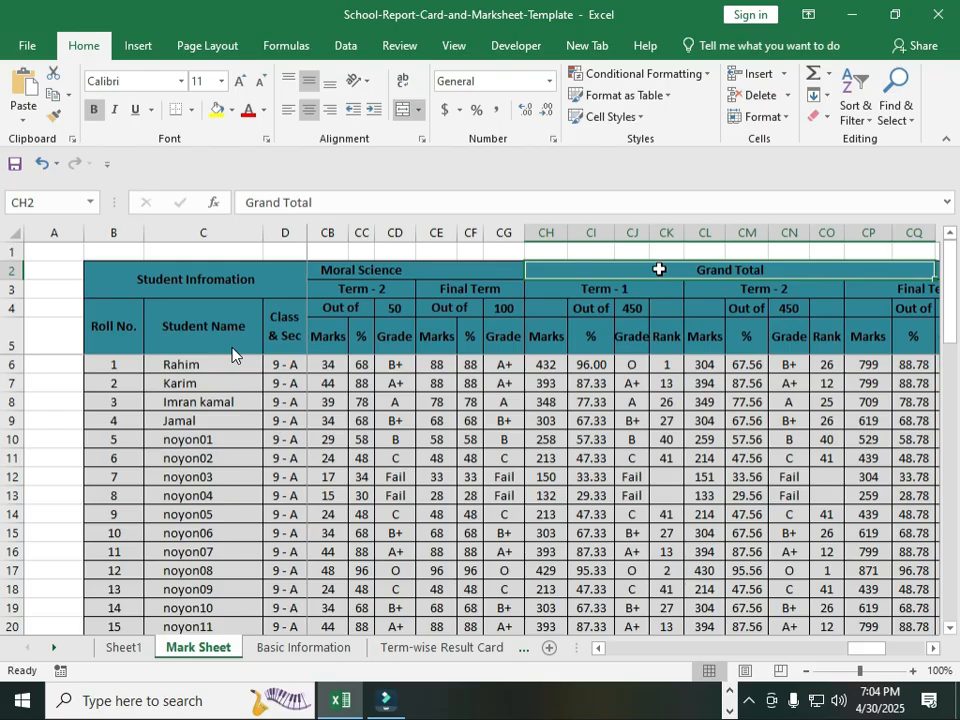
{"action": "key", "text": "Down"}
{"action": "key", "text": "Down"}
{"action": "key", "text": "Down"}
{"action": "key", "text": "Down"}
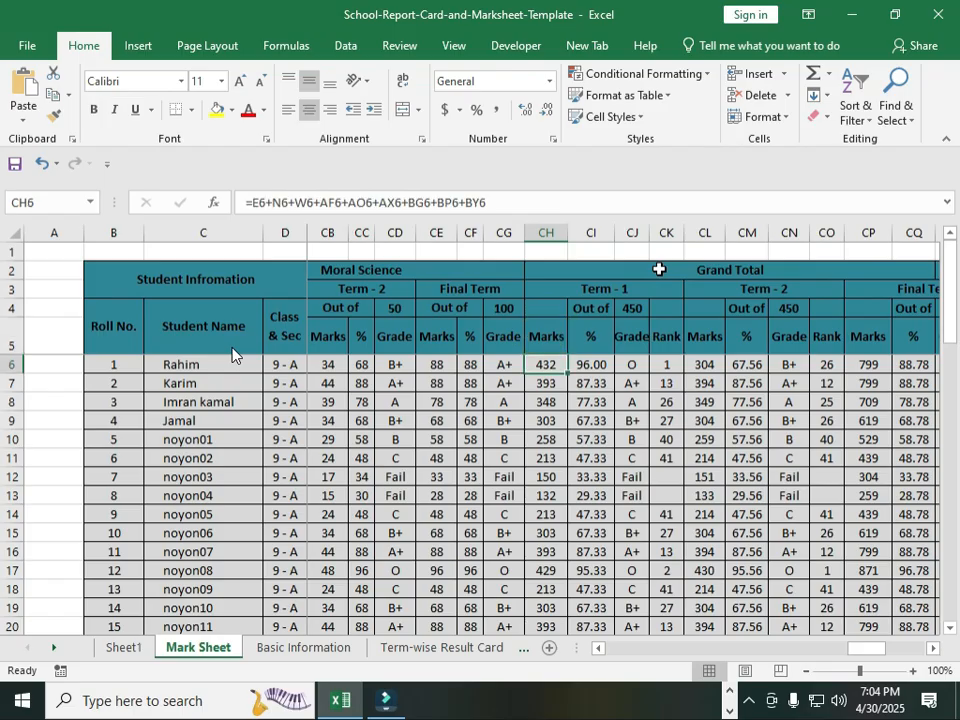
{"action": "key", "text": "Up"}
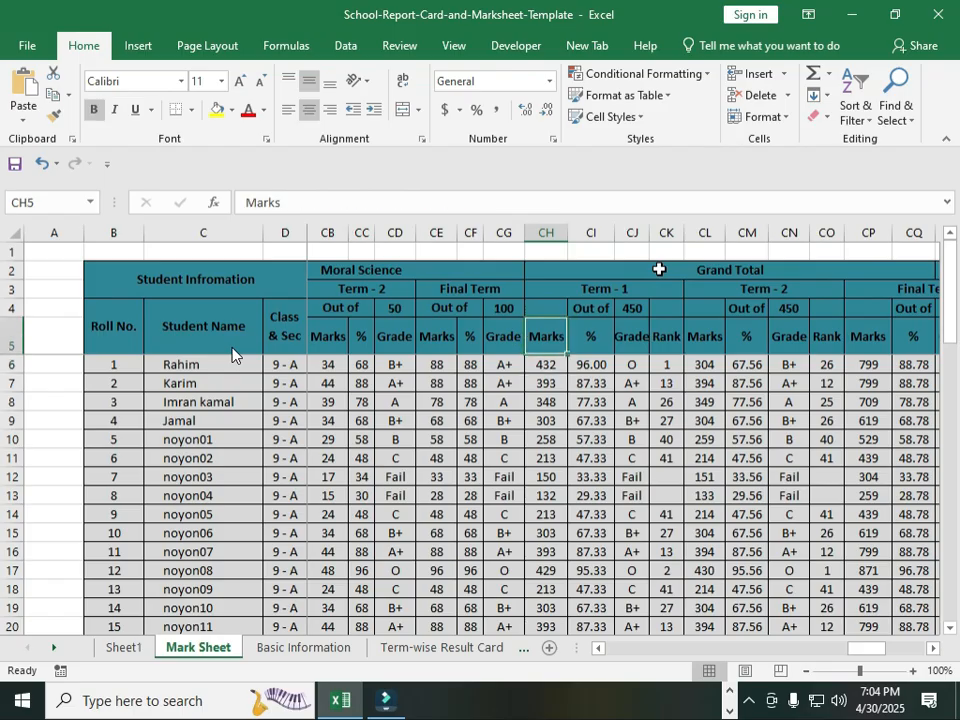
{"action": "key", "text": "Right"}
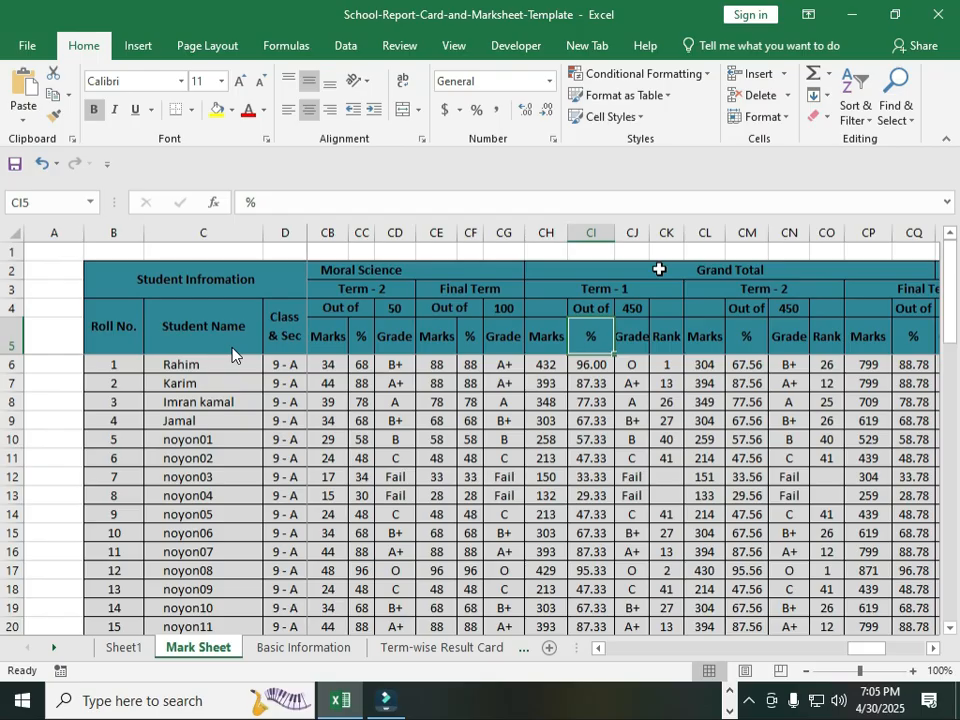
{"action": "key", "text": "Up"}
{"action": "key", "text": "Right"}
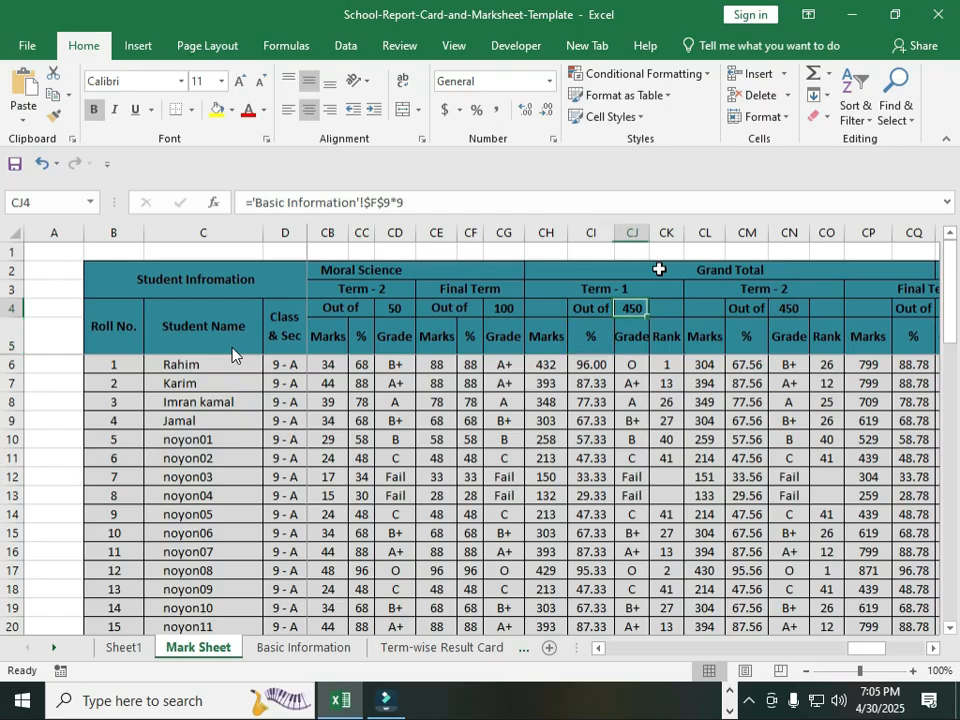
{"action": "key", "text": "Down"}
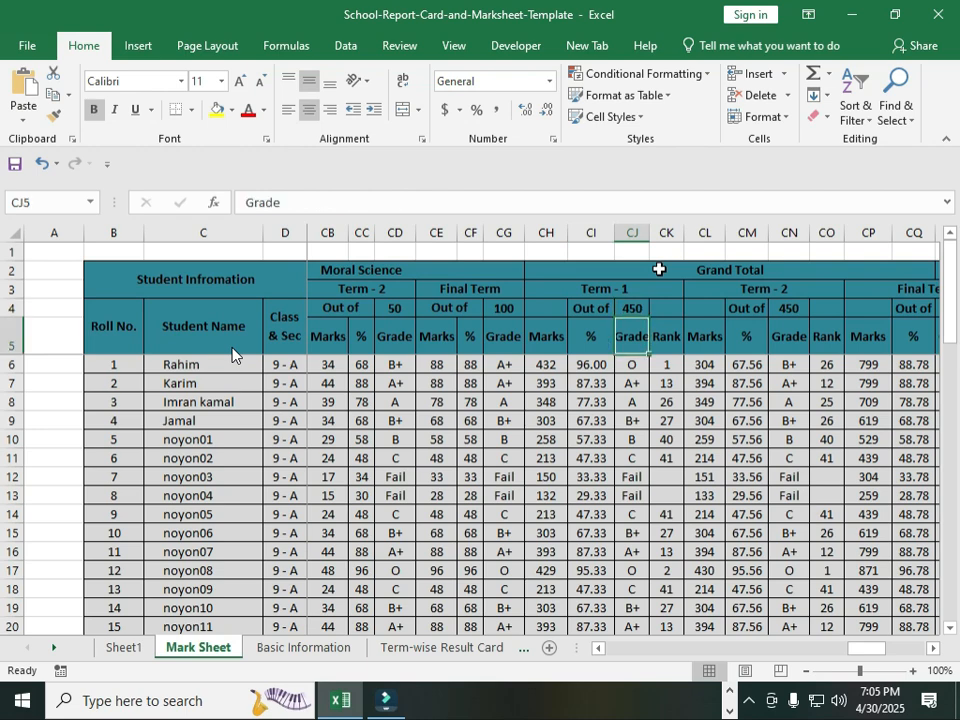
{"action": "key", "text": "Down"}
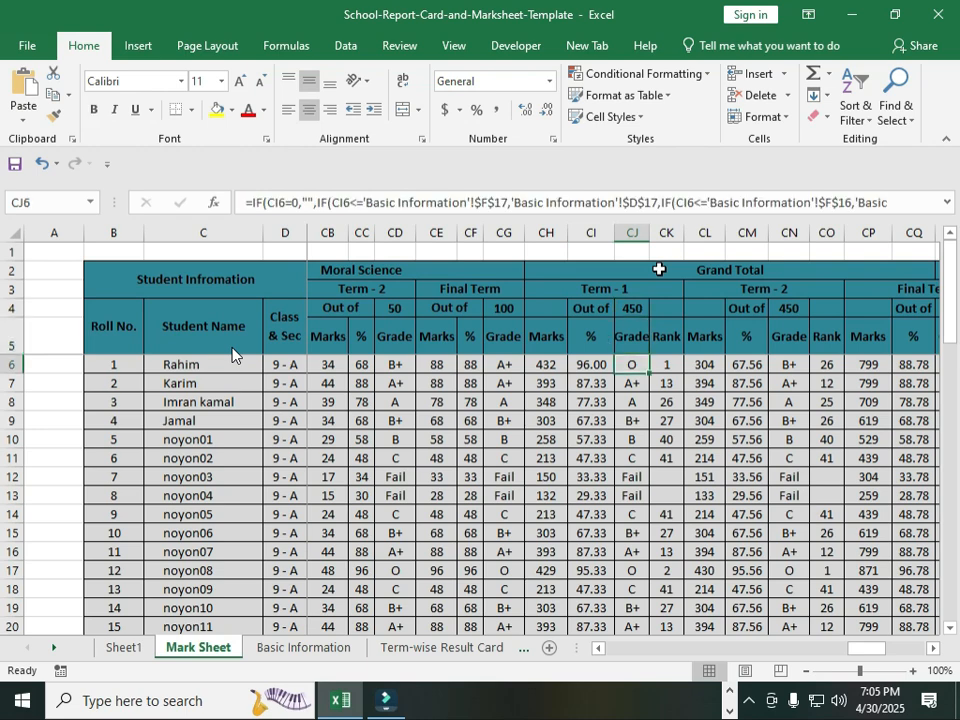
{"action": "key", "text": "Up"}
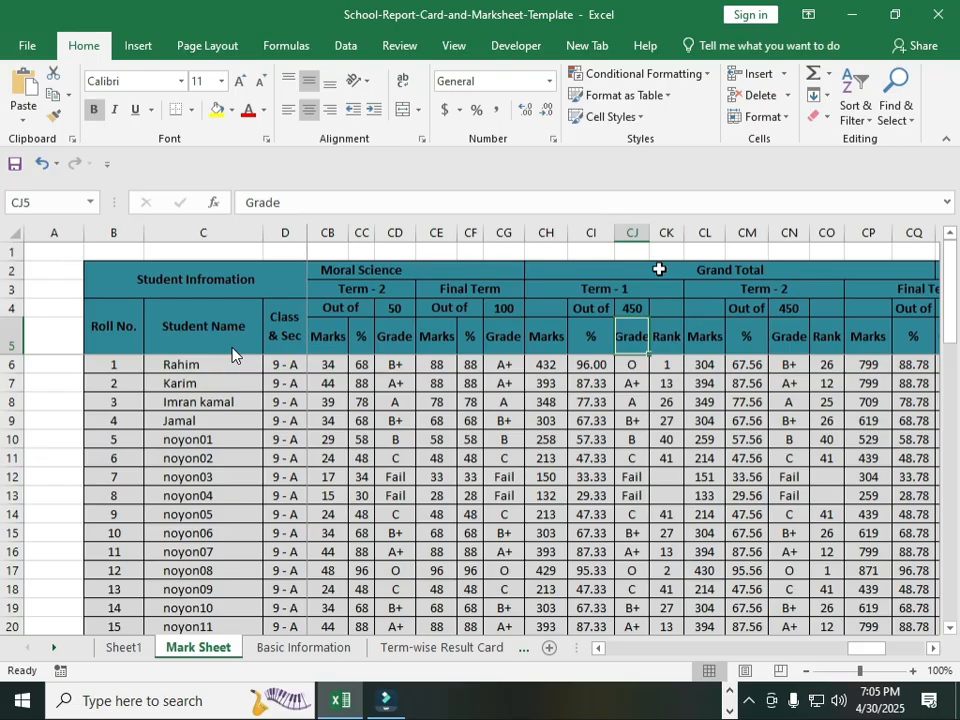
{"action": "key", "text": "Right"}
{"action": "key", "text": "Down"}
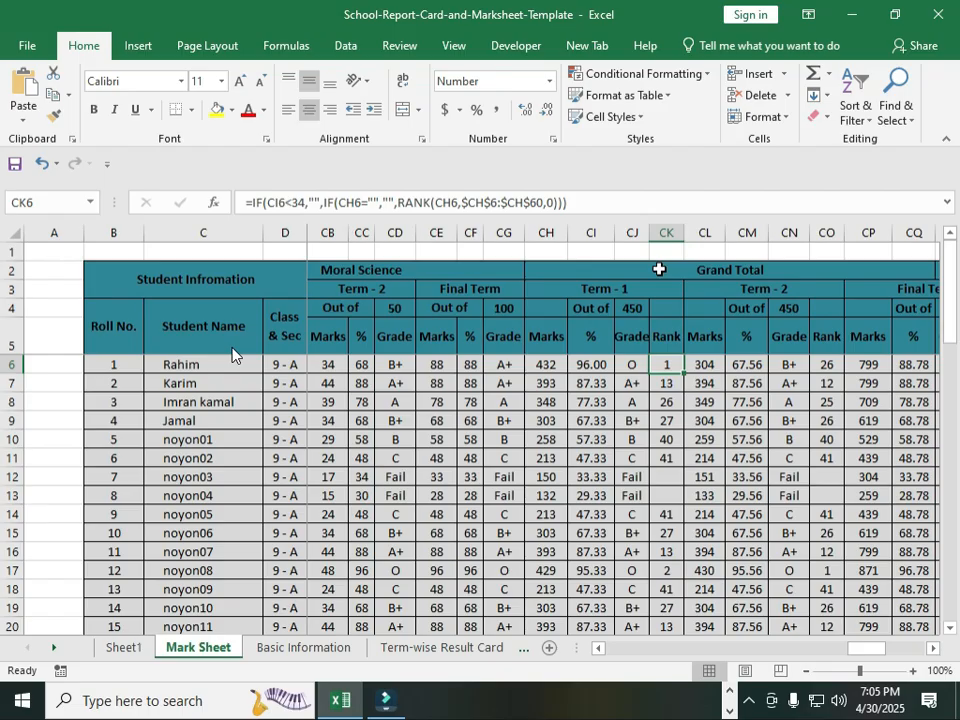
Step: Look through the Grand Total column headings for Term - 2 and Final Term, from marks to rank
{"action": "key", "text": "Right"}
{"action": "key", "text": "Up"}
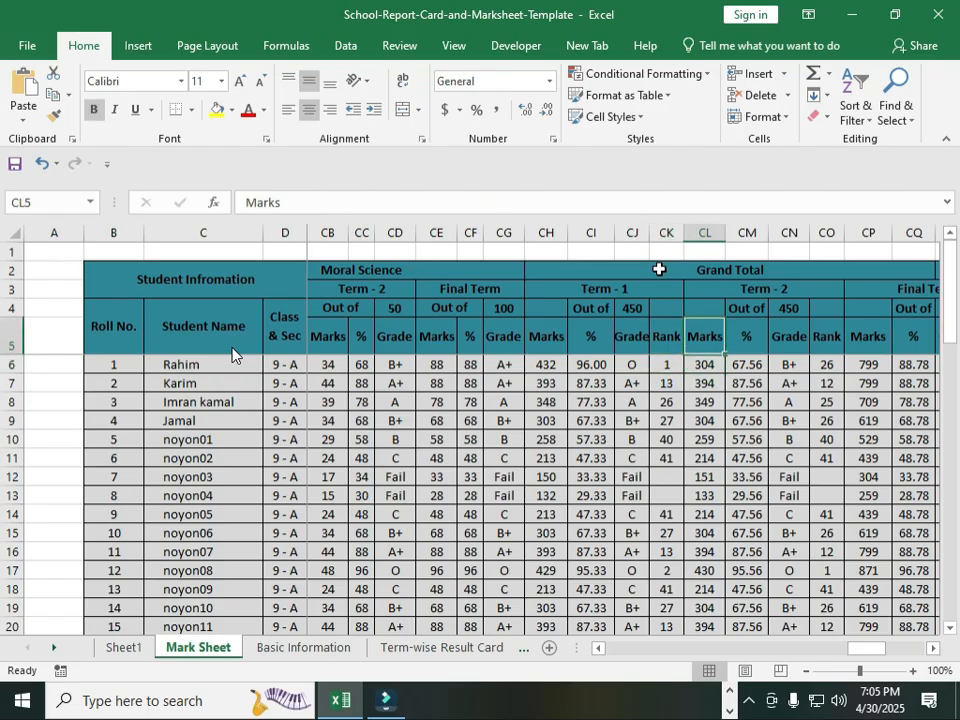
{"action": "key", "text": "Right"}
{"action": "key", "text": "Right"}
{"action": "key", "text": "Right"}
{"action": "key", "text": "Right"}
{"action": "key", "text": "Right"}
{"action": "key", "text": "Right"}
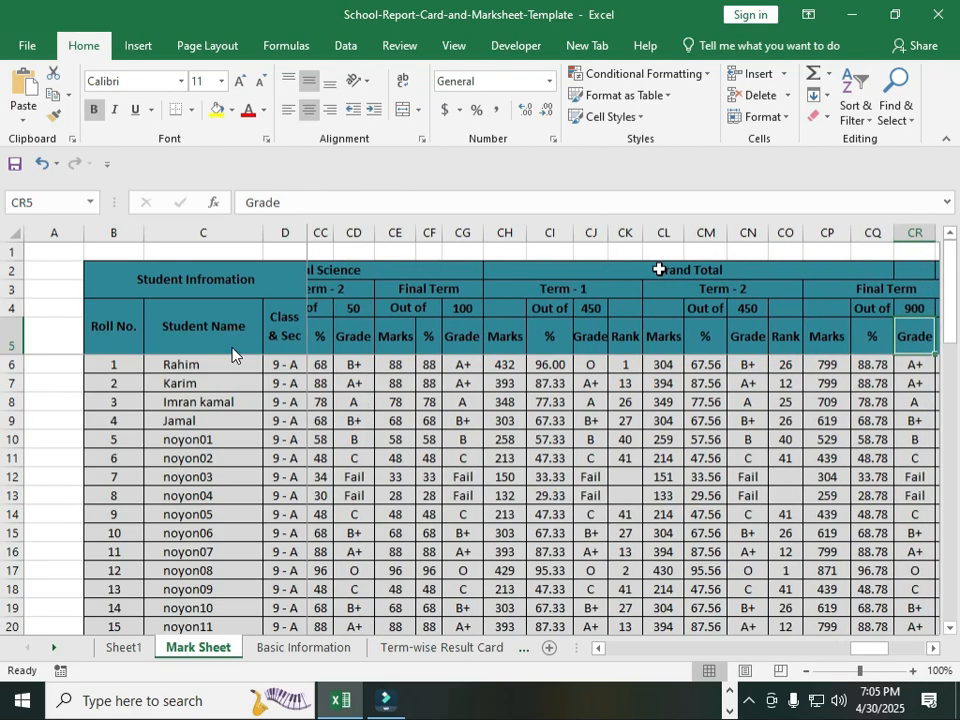
{"action": "key", "text": "Right"}
Step: Review the Working Days attendance columns for Term 1, Term 2, Final Term and Total
{"action": "key", "text": "Right"}
{"action": "key", "text": "Right"}
{"action": "key", "text": "Right"}
{"action": "key", "text": "Right"}
{"action": "key", "text": "Right"}
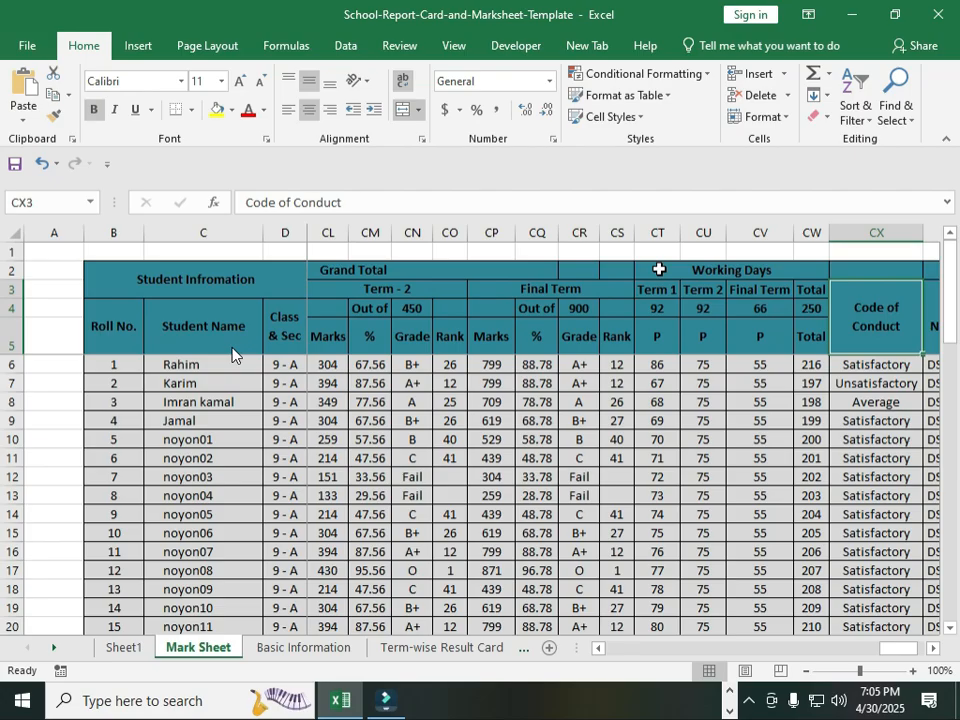
{"action": "key", "text": "Left"}
{"action": "key", "text": "Left"}
{"action": "key", "text": "Left"}
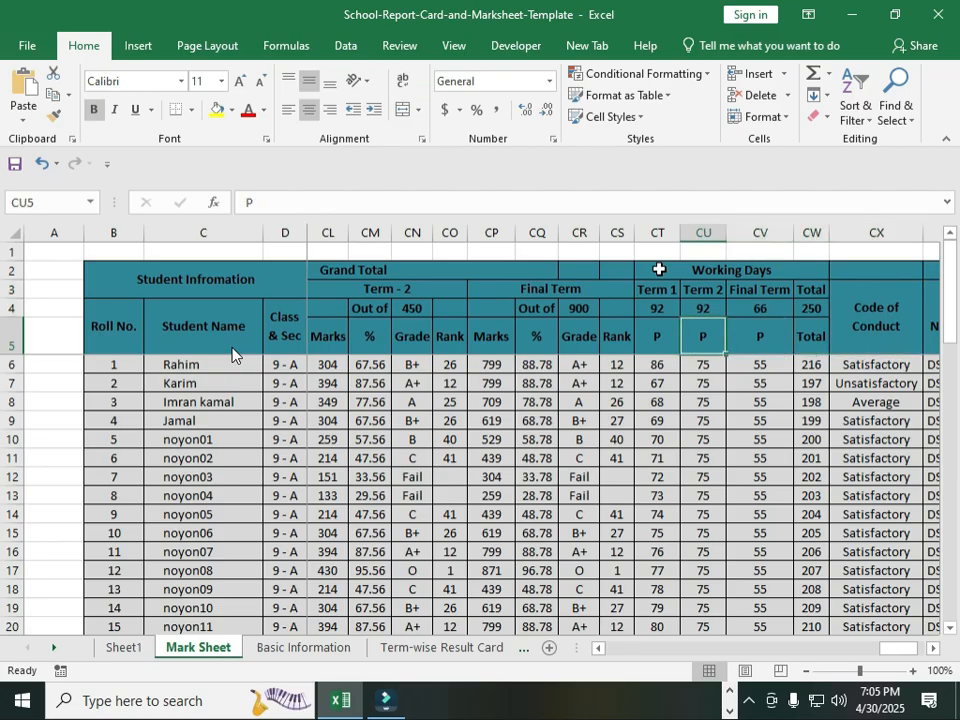
{"action": "key", "text": "Right"}
{"action": "key", "text": "Right"}
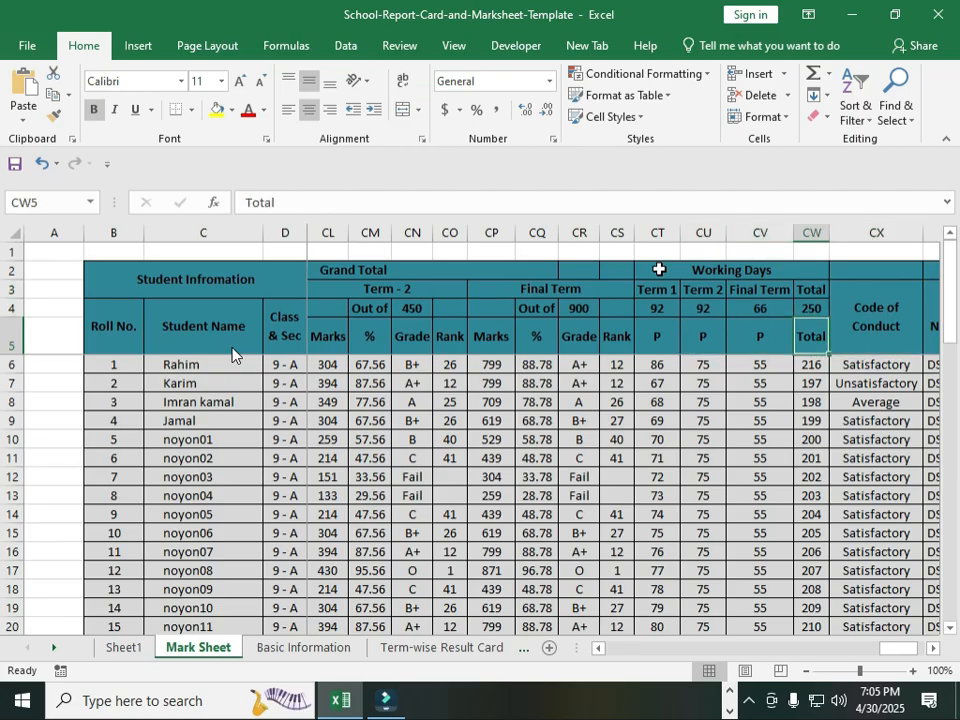
Step: Check the Code of Conduct and ID Number columns at the end of the Mark Sheet
{"action": "key", "text": "Right"}
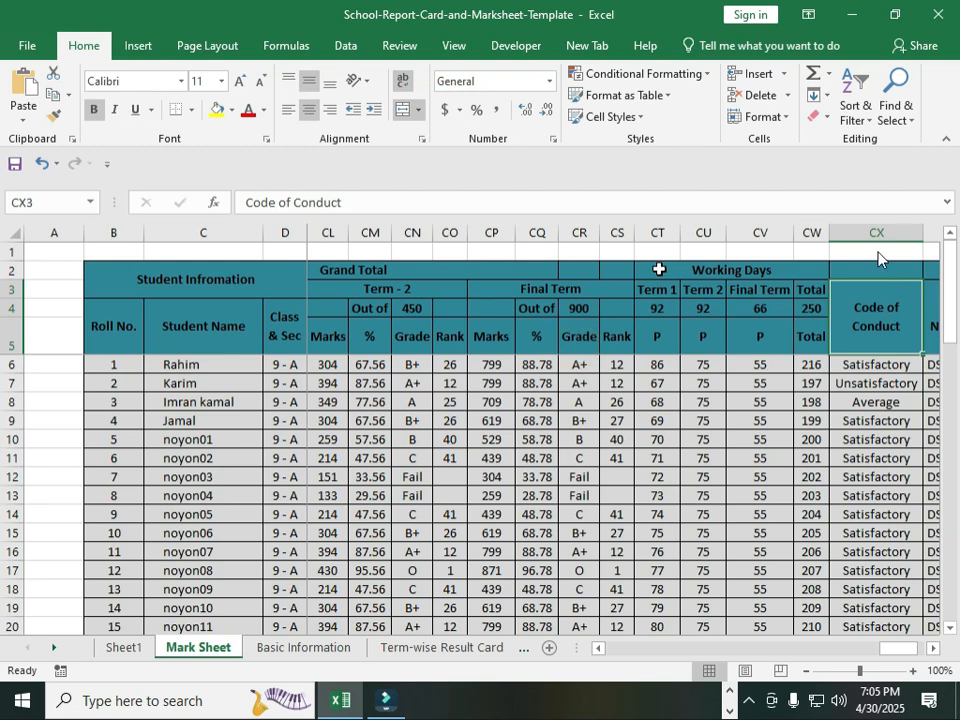
{"action": "left_click", "coordinate": [893, 172]}
{"action": "key", "text": "Right"}
{"action": "key", "text": "Right"}
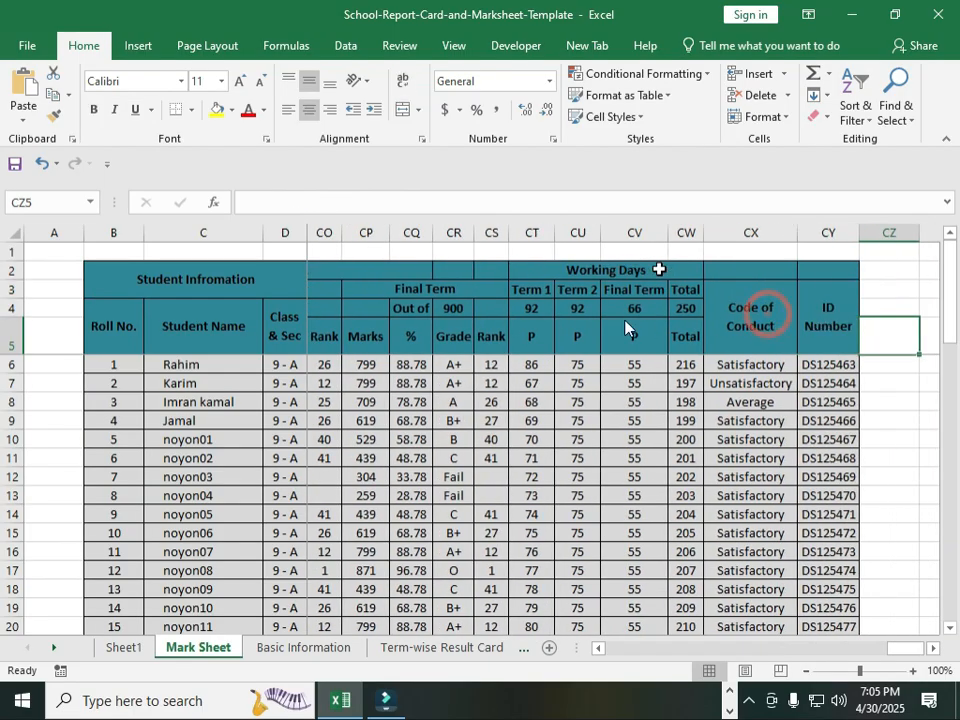
Step: Trace the first student's row back from the ID Number column through all subject sections to the start of the Mark Sheet
{"action": "key", "text": "Left"}
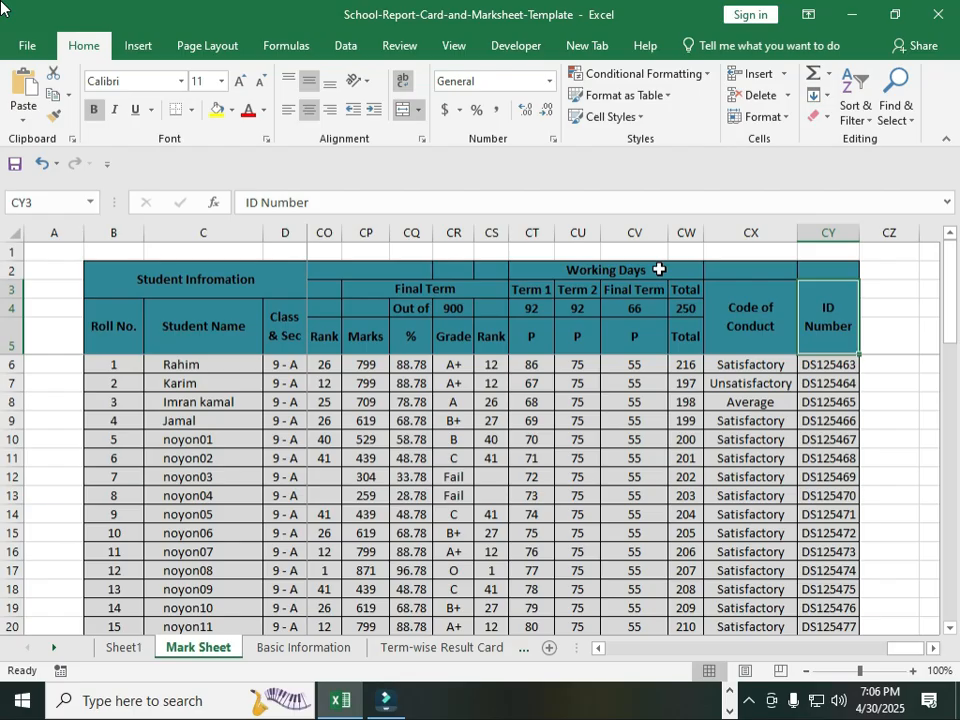
{"action": "key", "text": "Down"}
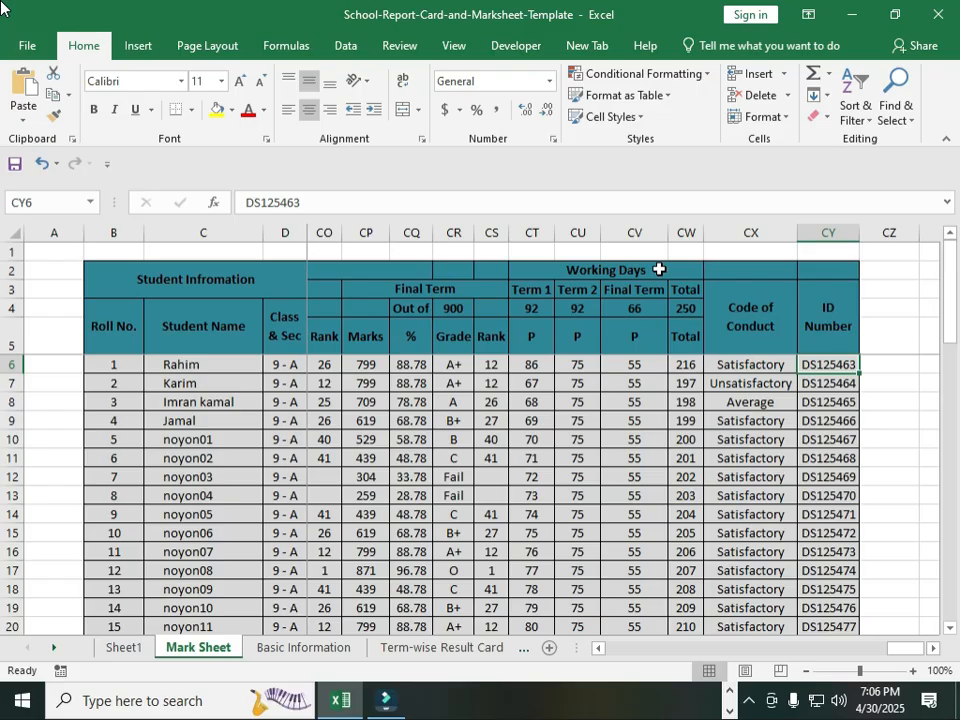
{"action": "key", "text": "Left"}
{"action": "key", "text": "Left"}
{"action": "key", "text": "Left"}
{"action": "key", "text": "Left"}
{"action": "key", "text": "Left"}
{"action": "key", "text": "Left"}
{"action": "key", "text": "Left"}
{"action": "key", "text": "Left"}
{"action": "key", "text": "Left"}
{"action": "key", "text": "Left"}
{"action": "key", "text": "Left"}
{"action": "key", "text": "Left"}
{"action": "key", "text": "Left"}
{"action": "key", "text": "Left"}
{"action": "key", "text": "Left"}
{"action": "key", "text": "Left"}
{"action": "key", "text": "Left"}
{"action": "key", "text": "Left"}
{"action": "key", "text": "Left"}
{"action": "key", "text": "Left"}
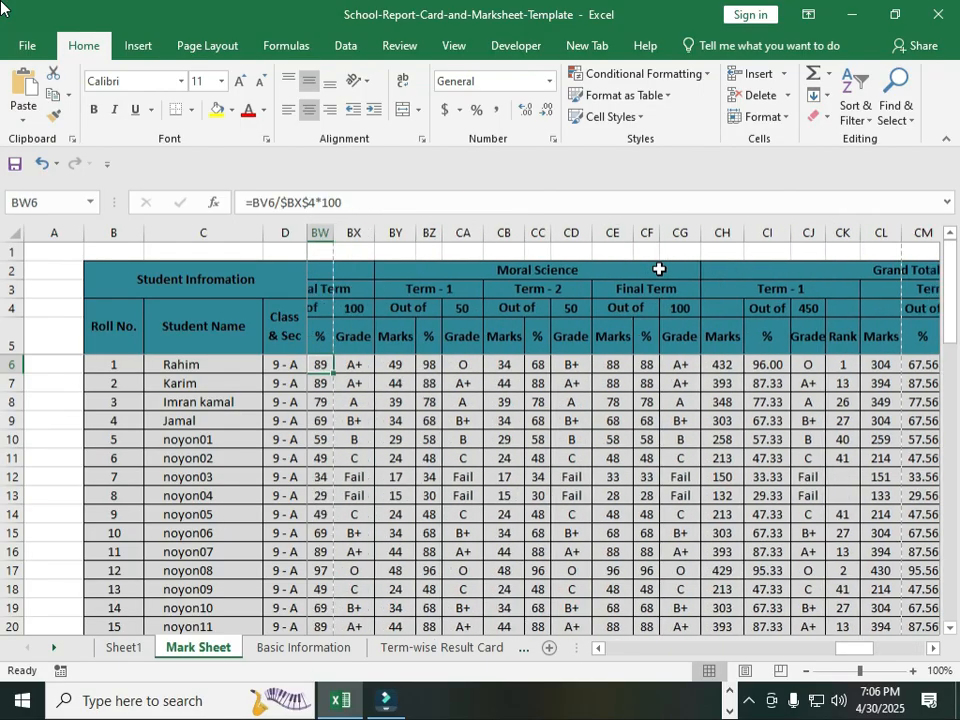
{"action": "key", "text": "Left"}
{"action": "key", "text": "Left"}
{"action": "key", "text": "Left"}
{"action": "key", "text": "Left"}
{"action": "key", "text": "Left"}
{"action": "key", "text": "Left"}
{"action": "key", "text": "Left"}
{"action": "key", "text": "Left"}
{"action": "key", "text": "Left"}
{"action": "key", "text": "Left"}
{"action": "key", "text": "Left"}
{"action": "key", "text": "Left"}
{"action": "key", "text": "Left"}
{"action": "key", "text": "Left"}
{"action": "key", "text": "Left"}
{"action": "key", "text": "Left"}
{"action": "key", "text": "Left"}
{"action": "key", "text": "Left"}
{"action": "key", "text": "Left"}
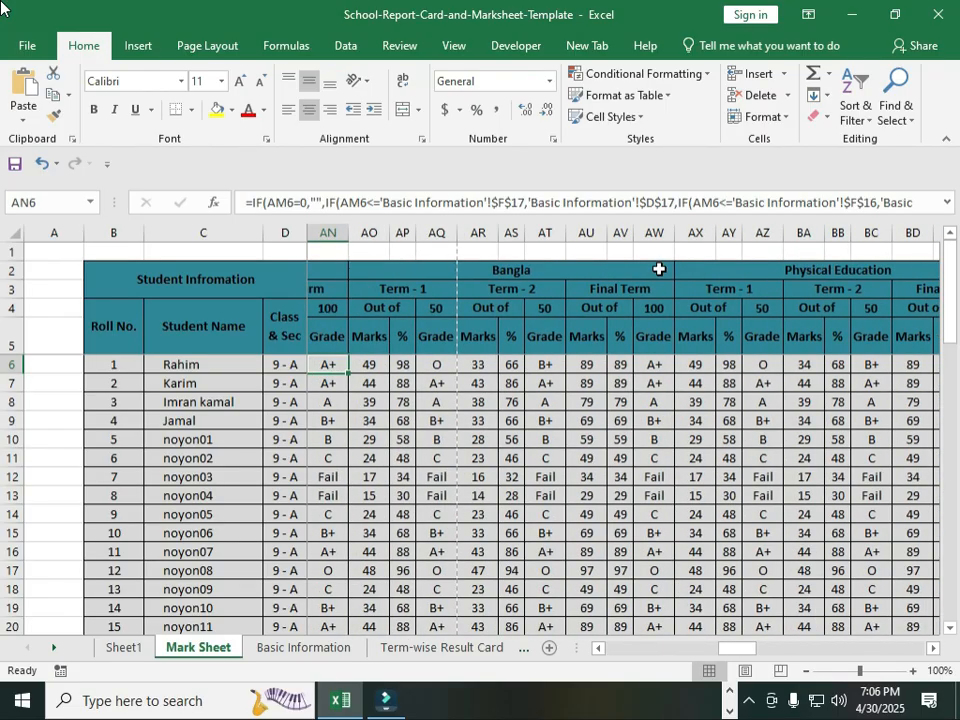
{"action": "key", "text": "Left"}
{"action": "key", "text": "Left"}
{"action": "key", "text": "Left"}
{"action": "key", "text": "Left"}
{"action": "key", "text": "Left"}
{"action": "key", "text": "Left"}
{"action": "key", "text": "Left"}
{"action": "key", "text": "Left"}
{"action": "key", "text": "Left"}
{"action": "key", "text": "Left"}
{"action": "key", "text": "Left"}
{"action": "key", "text": "Left"}
{"action": "key", "text": "Left"}
{"action": "key", "text": "Left"}
{"action": "key", "text": "Left"}
{"action": "key", "text": "Left"}
{"action": "key", "text": "Left"}
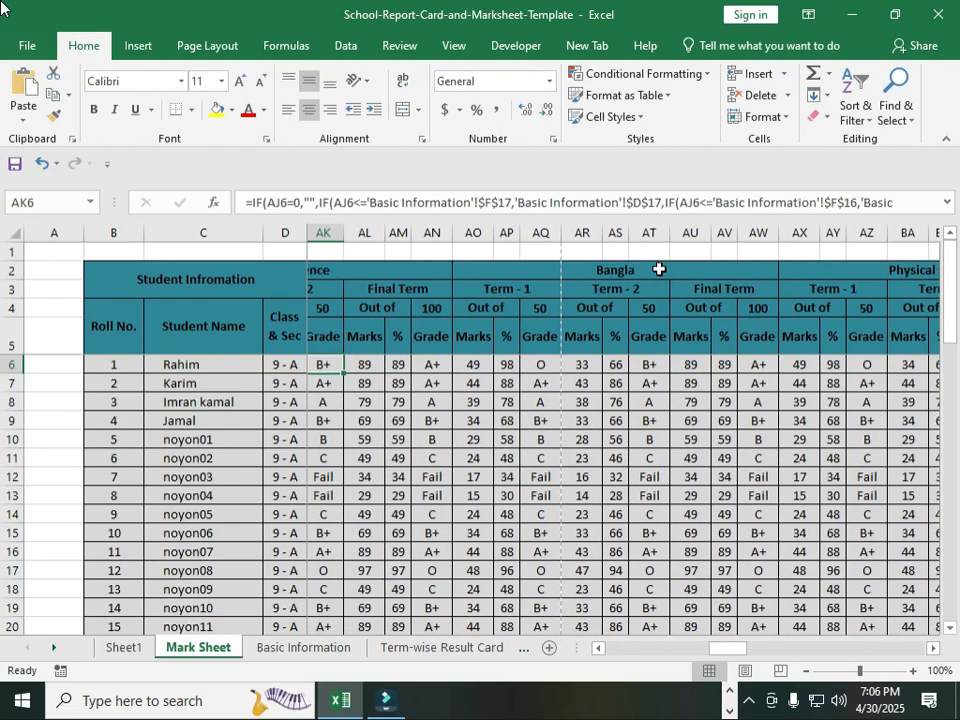
{"action": "key", "text": "Left"}
{"action": "key", "text": "Left"}
{"action": "key", "text": "Left"}
{"action": "key", "text": "Left"}
{"action": "key", "text": "Left"}
{"action": "key", "text": "Left"}
{"action": "key", "text": "Left"}
{"action": "key", "text": "Left"}
{"action": "key", "text": "Left"}
{"action": "key", "text": "Left"}
{"action": "key", "text": "Left"}
{"action": "key", "text": "Left"}
{"action": "key", "text": "Left"}
{"action": "key", "text": "Left"}
{"action": "key", "text": "Left"}
{"action": "key", "text": "Left"}
{"action": "key", "text": "Left"}
{"action": "key", "text": "Left"}
{"action": "key", "text": "Left"}
{"action": "key", "text": "Left"}
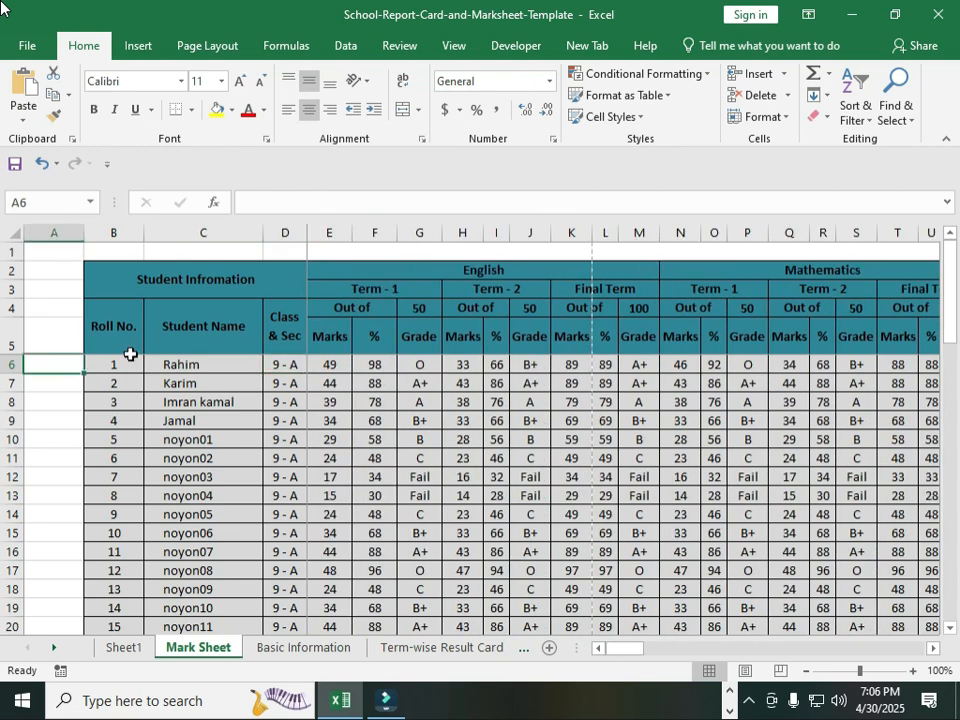
Step: Examine the heading rows 2 to 5 and the Roll No., Student Name and Class & Sec columns under the student information heading
{"action": "left_click_drag", "start_coordinate": [12, 270], "coordinate": [9, 332]}
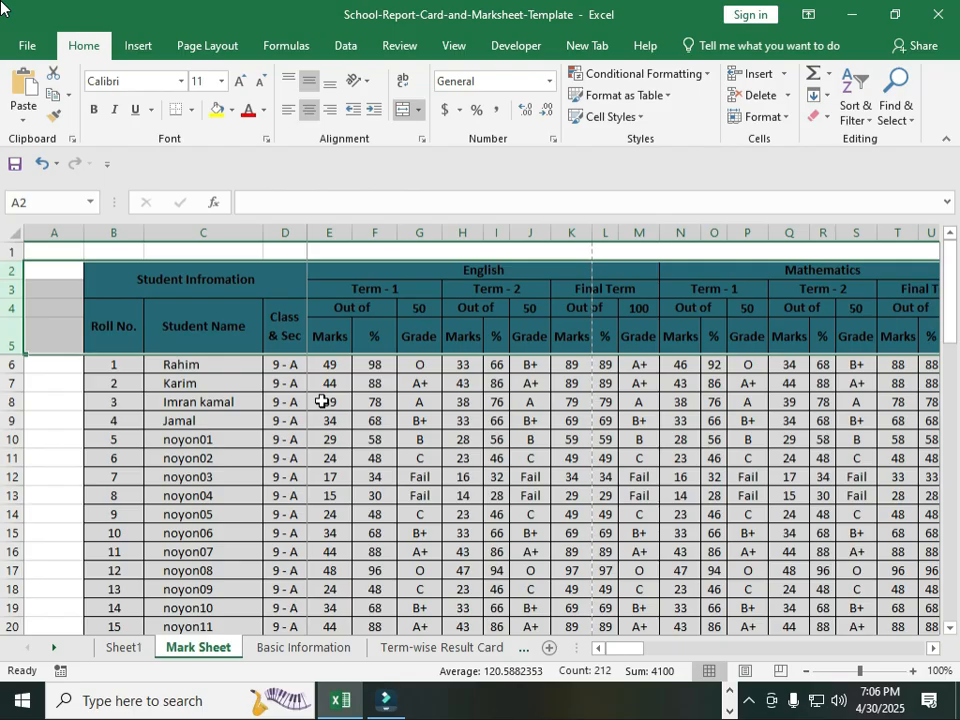
{"action": "left_click", "coordinate": [199, 270]}
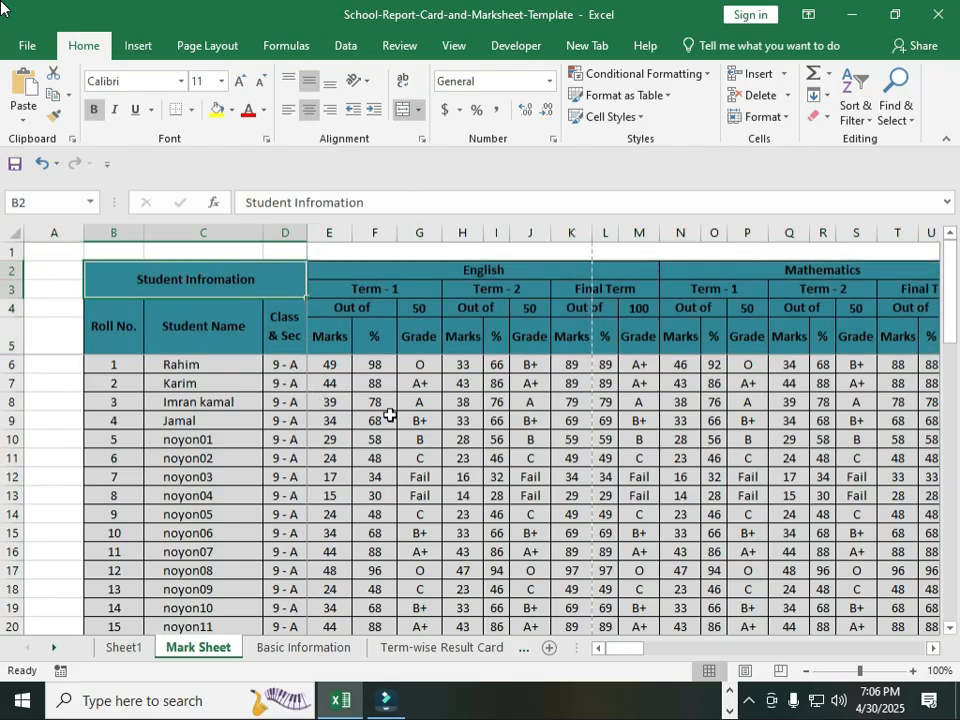
{"action": "left_click", "coordinate": [98, 322]}
{"action": "left_click", "coordinate": [169, 330]}
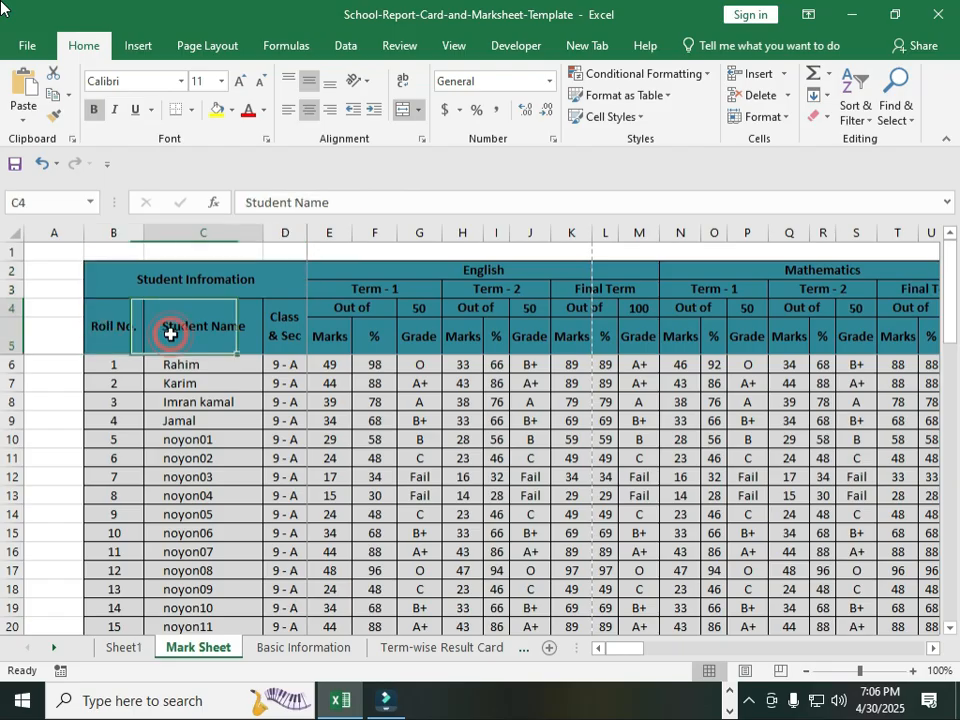
{"action": "left_click", "coordinate": [282, 343]}
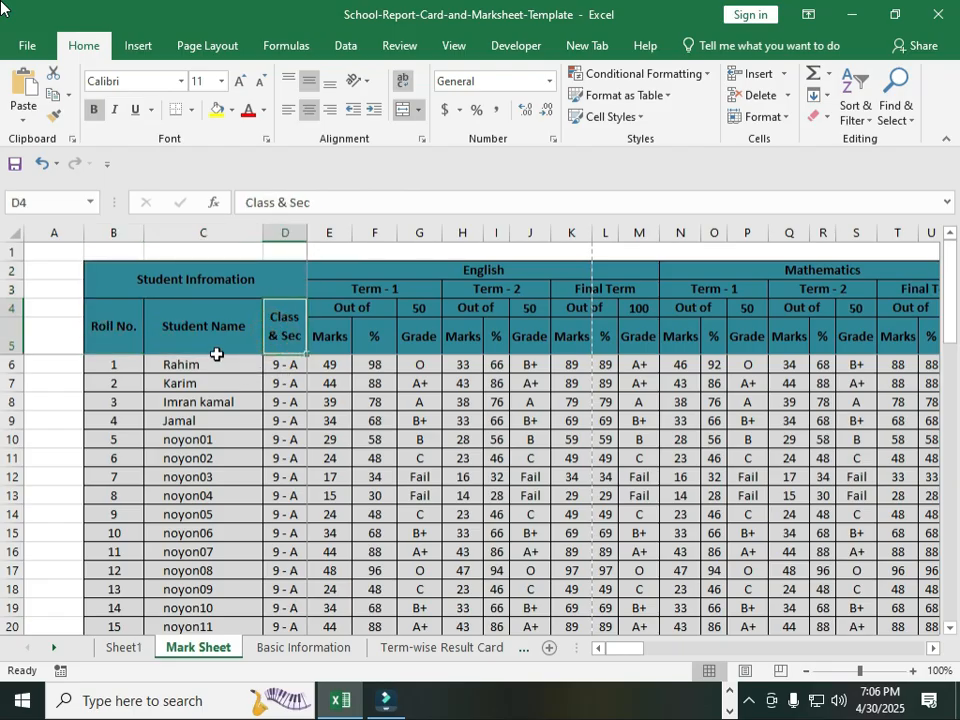
Step: Unmerge the student information heading across B2:D3, and merge and center the same range again
{"action": "left_click", "coordinate": [166, 288]}
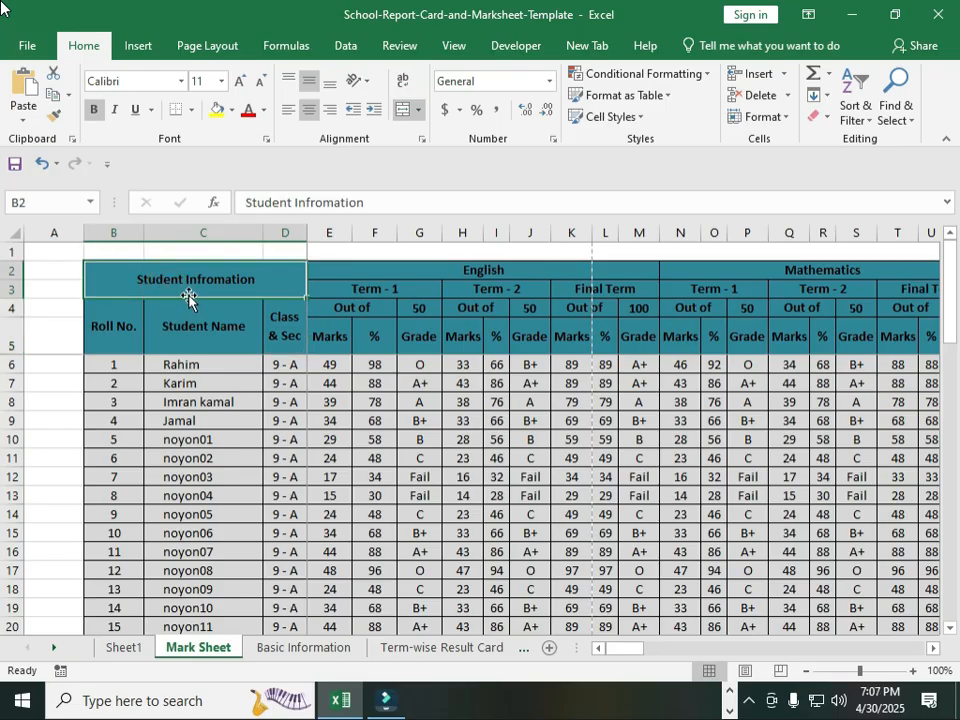
{"action": "left_click", "coordinate": [404, 109]}
{"action": "left_click", "coordinate": [171, 364]}
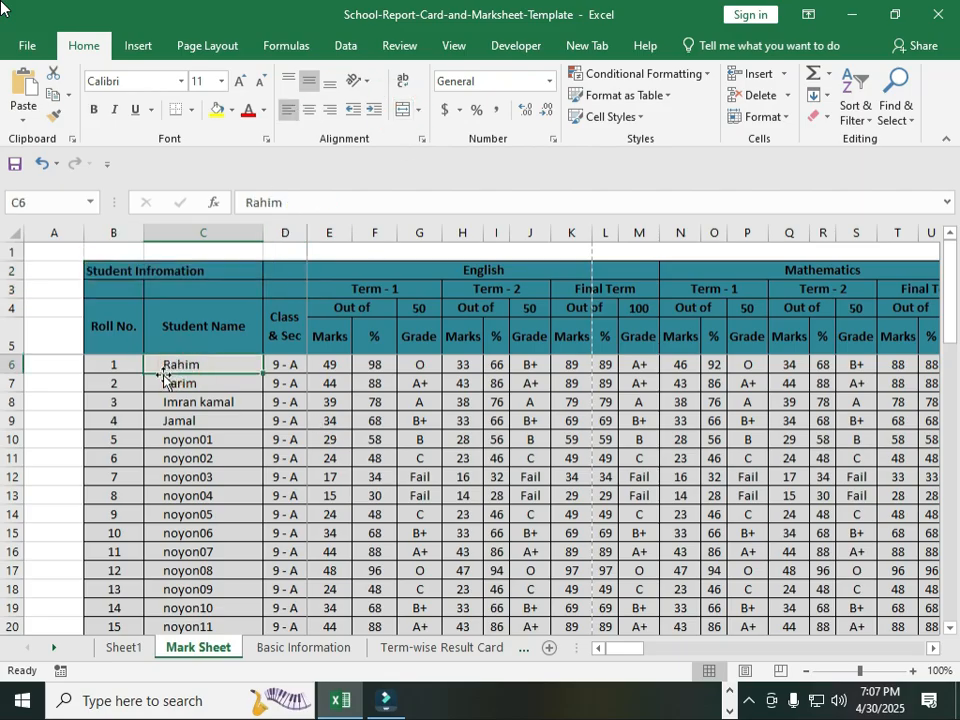
{"action": "left_click_drag", "start_coordinate": [96, 264], "coordinate": [280, 289]}
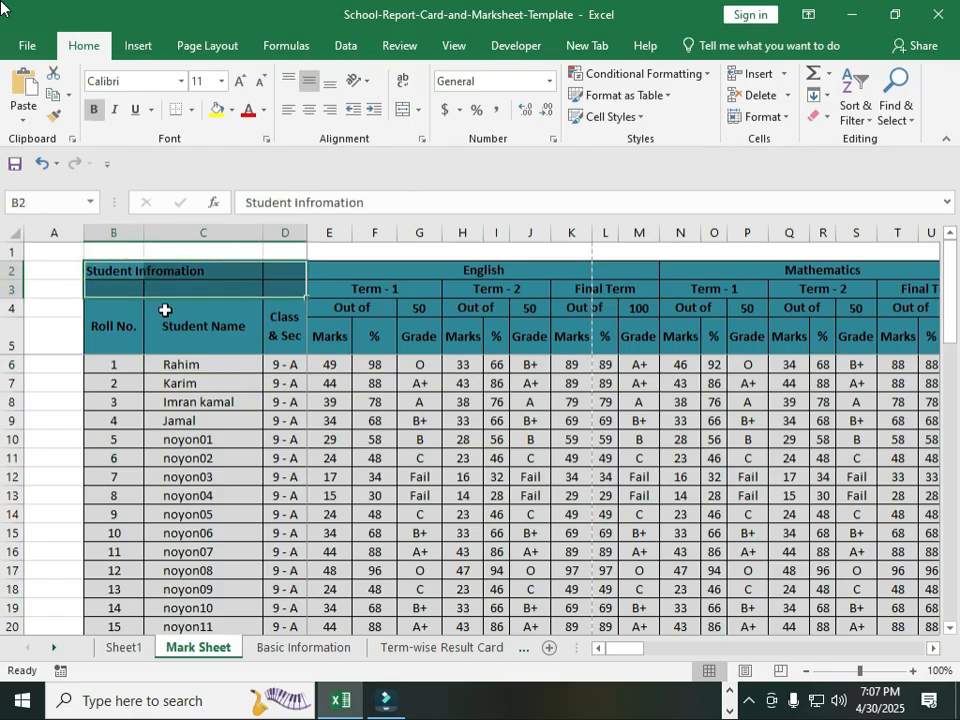
{"action": "left_click", "coordinate": [404, 112]}
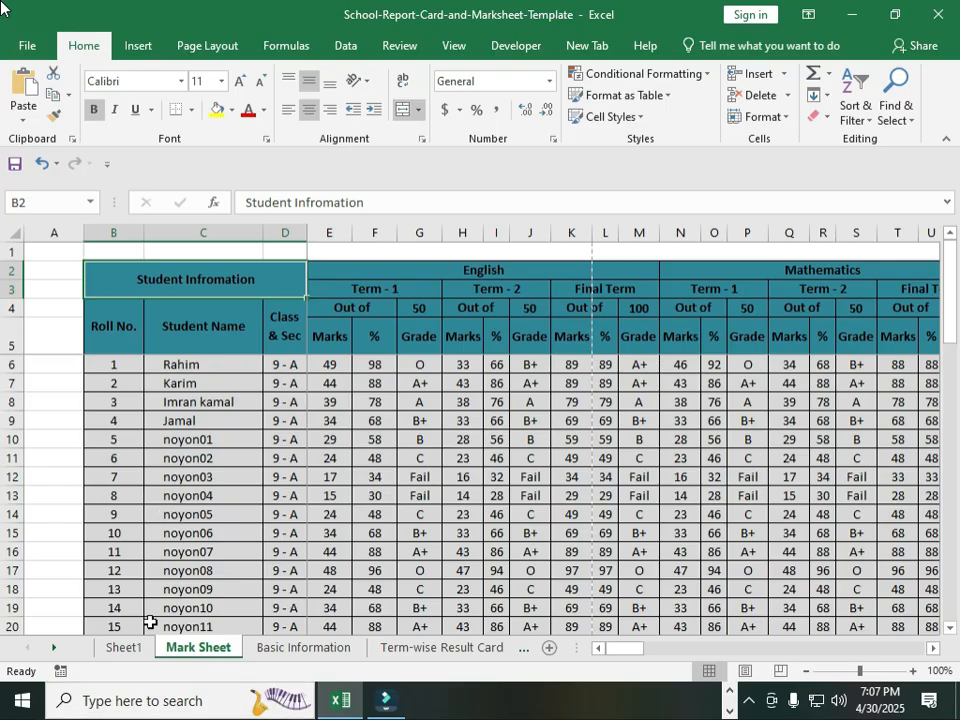
Step: On Sheet1, enter "Sorting & Filtering" in cell I11 beside the Filtering item under Summary Preparation
{"action": "left_click", "coordinate": [119, 650]}
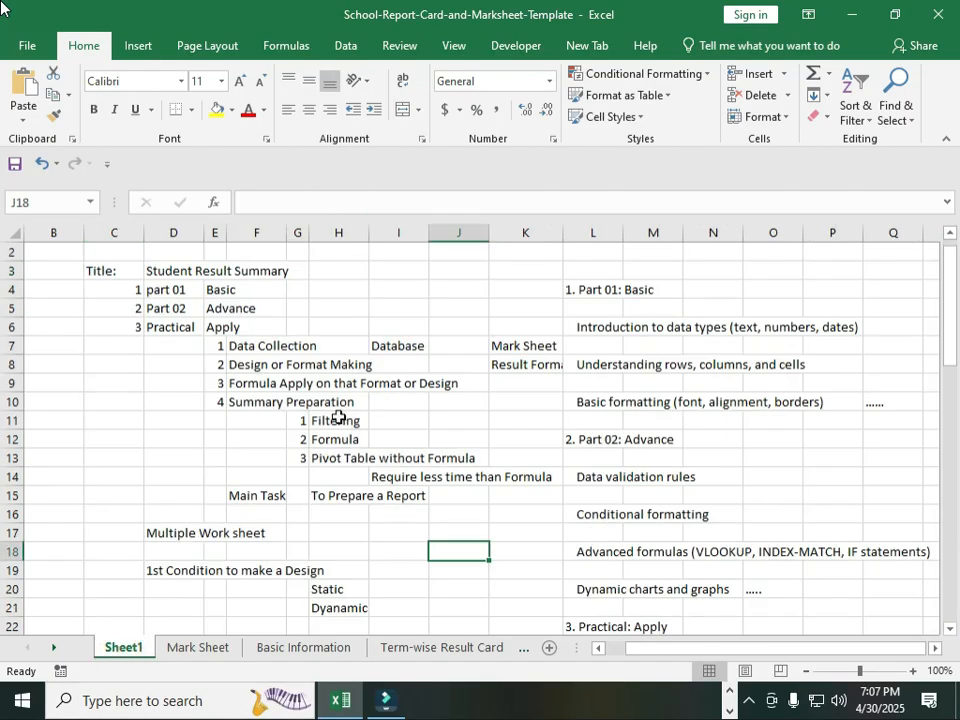
{"action": "left_click", "coordinate": [338, 421]}
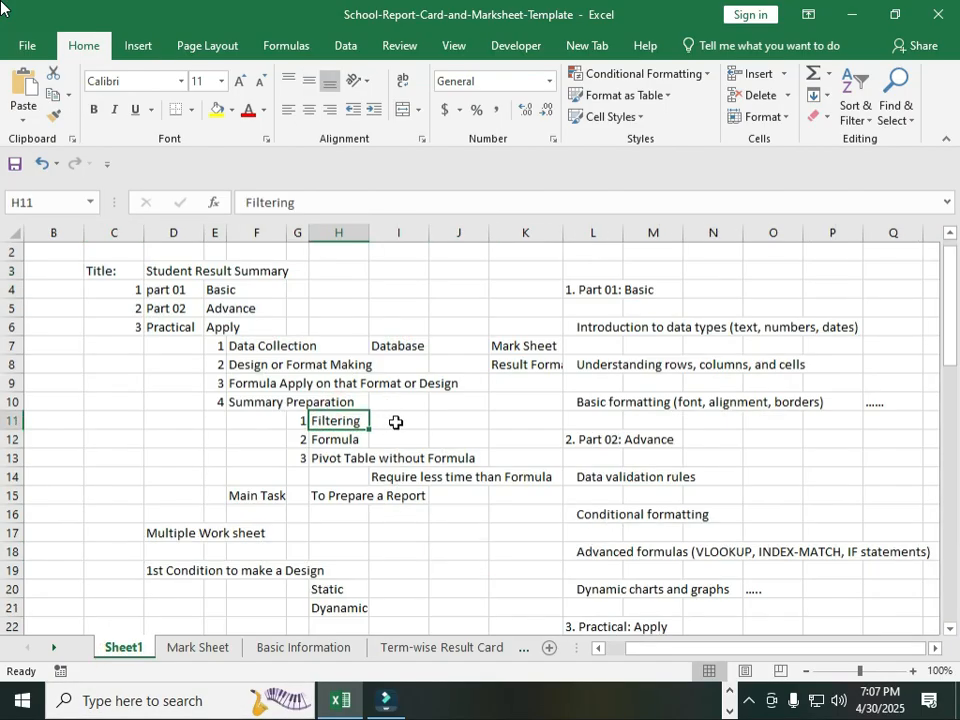
{"action": "left_click", "coordinate": [396, 422]}
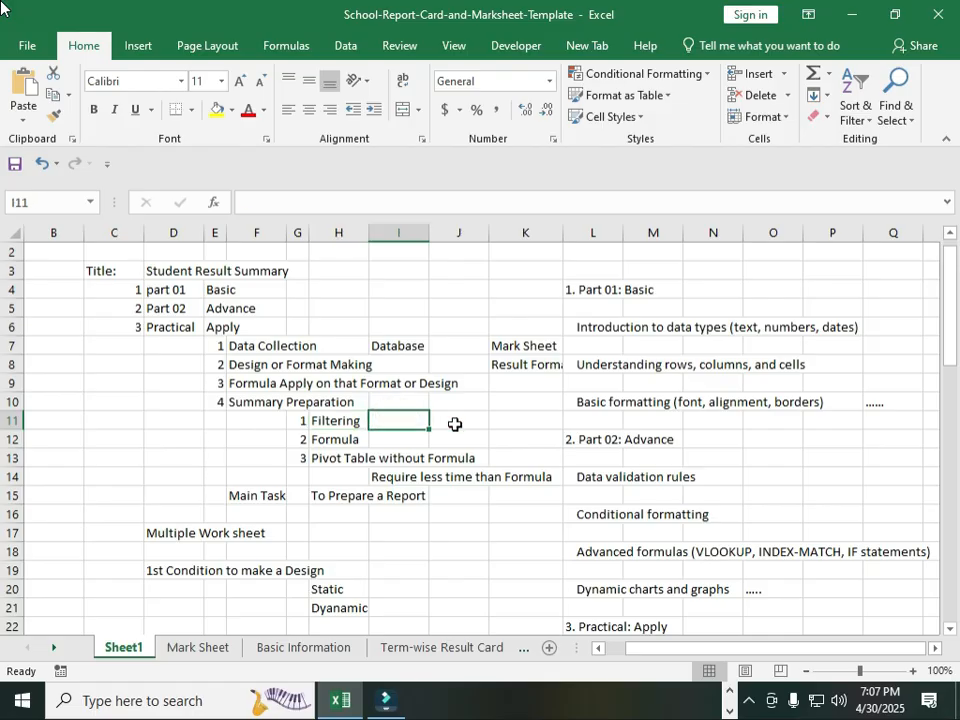
{"action": "type", "text": "Sor"}
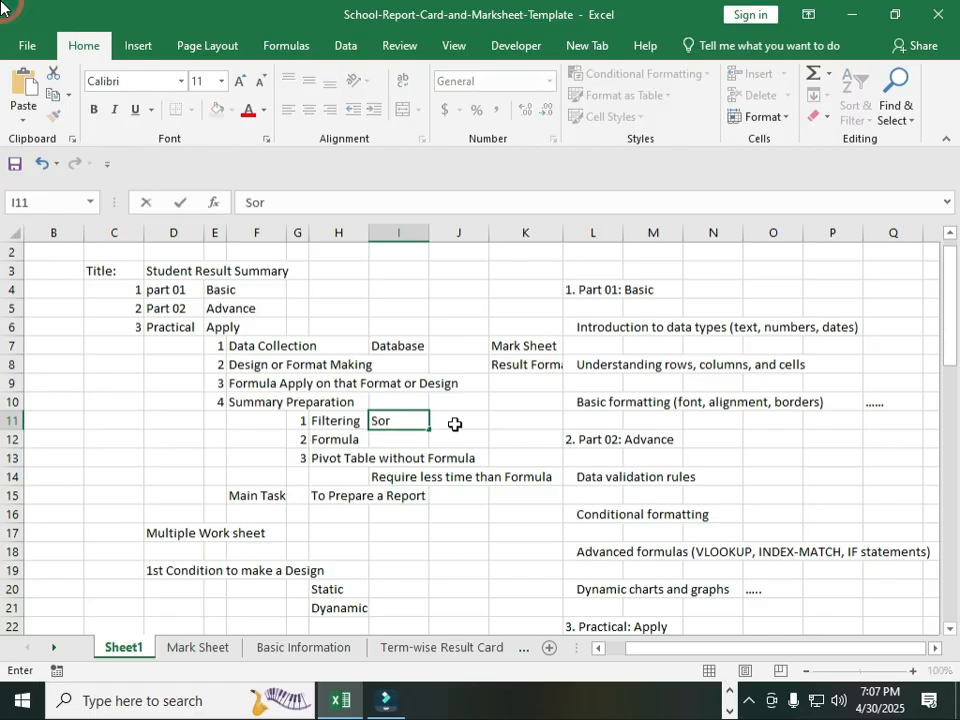
{"action": "type", "text": "ting & Filt"}
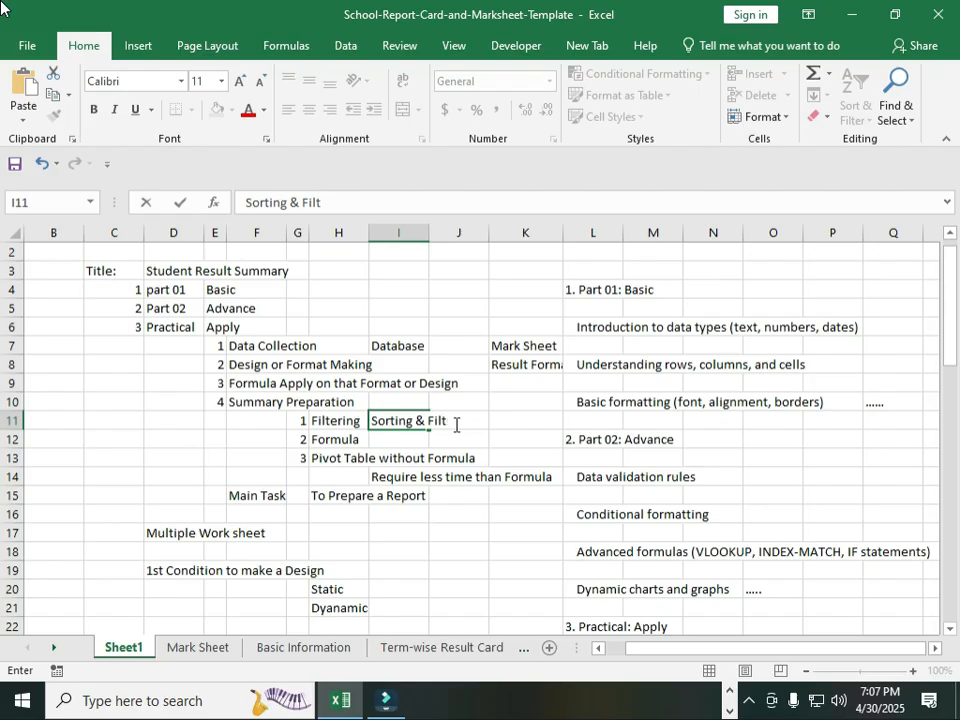
{"action": "type", "text": "ering"}
{"action": "key", "text": "ctrl+Return"}
{"action": "key", "text": "Left"}
{"action": "key", "text": "Down"}
{"action": "key", "text": "Up"}
{"action": "key", "text": "Right"}
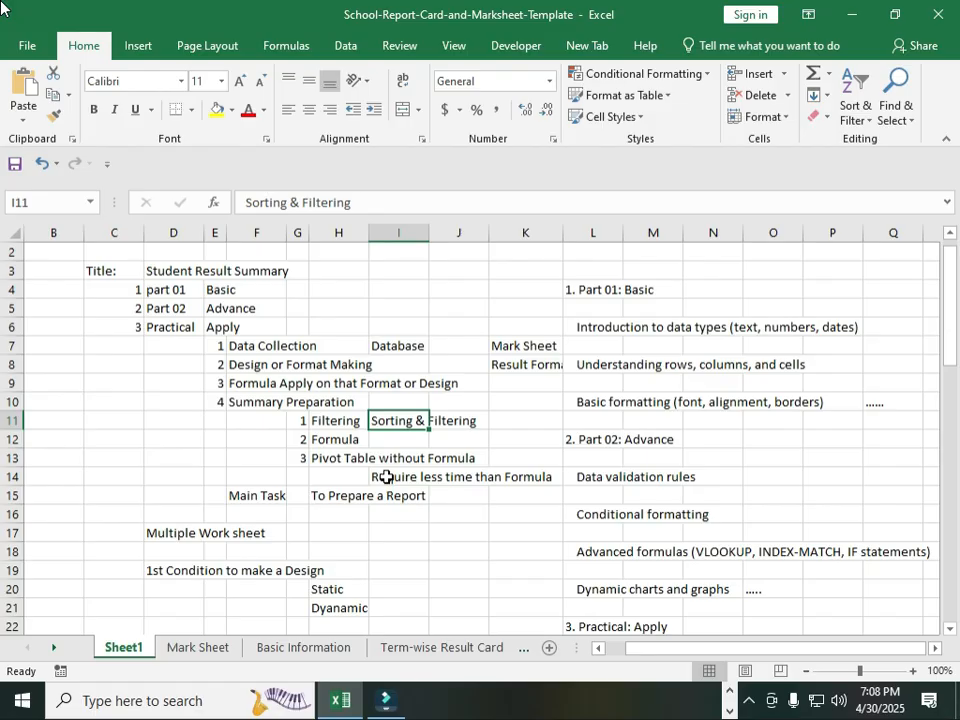
{"action": "key", "text": "Right"}
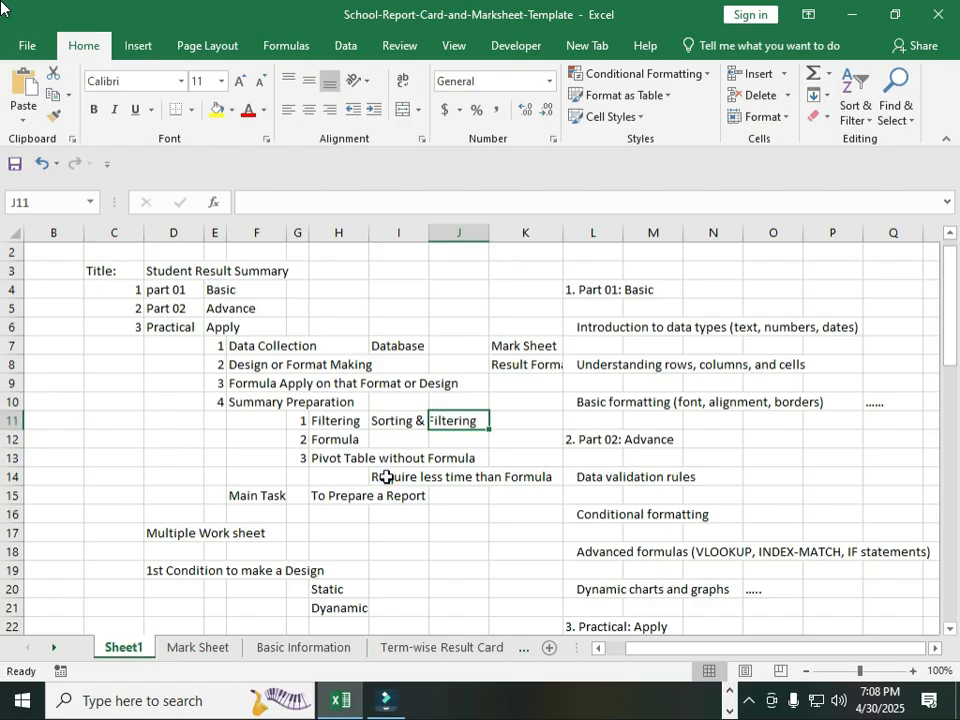
{"action": "key", "text": "Left"}
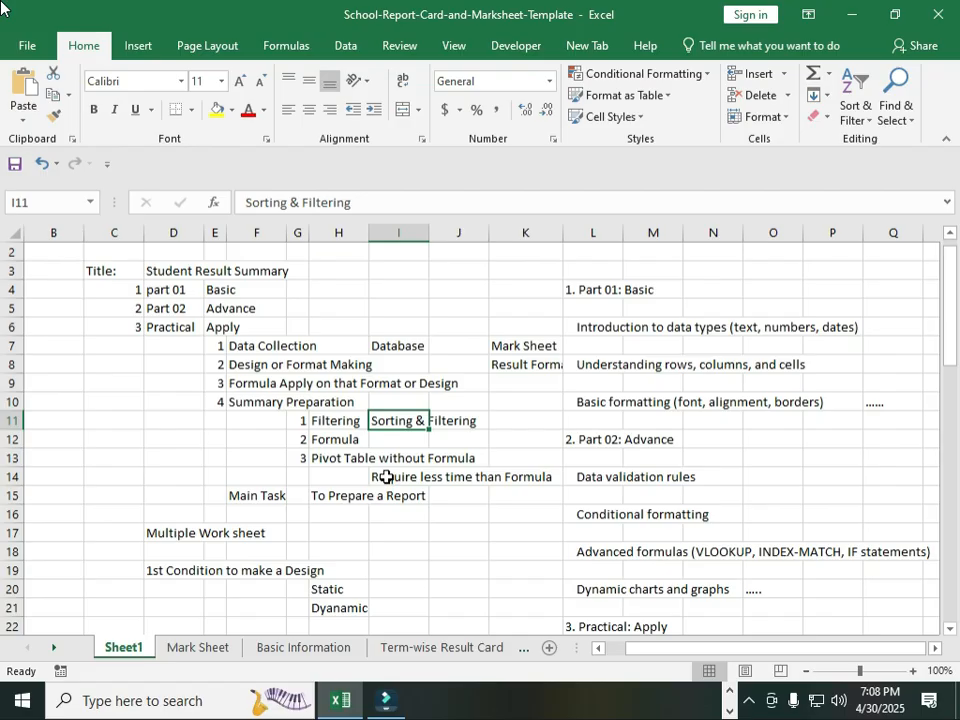
{"action": "key", "text": "Right"}
{"action": "key", "text": "Right"}
{"action": "key", "text": "Right"}
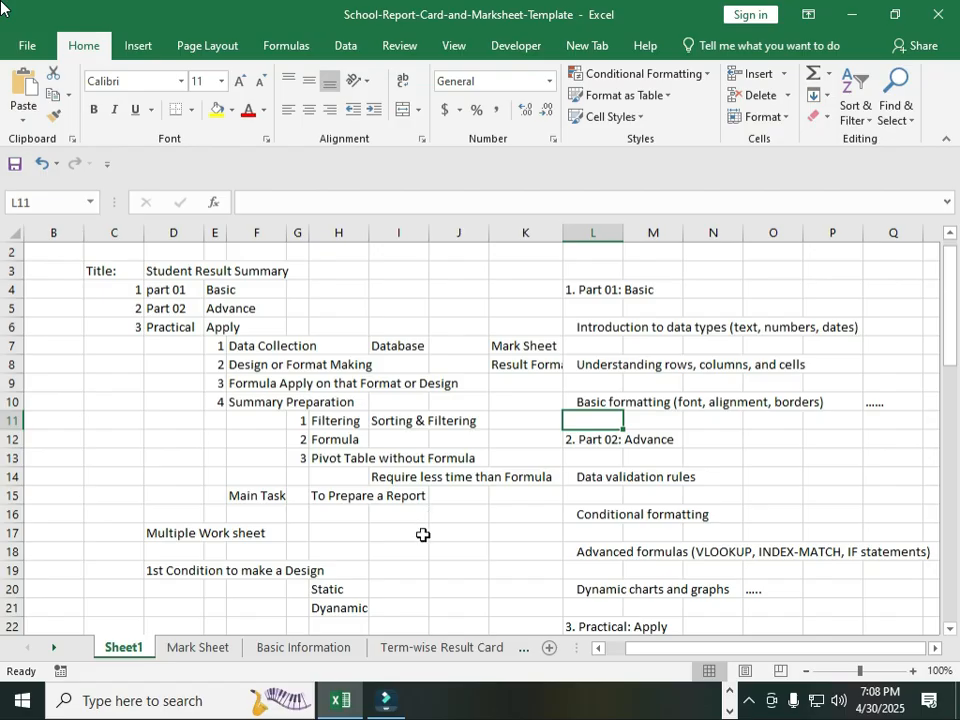
Step: Look over the Term-wise Result Card and Basic Information sheets, and return to the Mark Sheet
{"action": "left_click", "coordinate": [403, 650]}
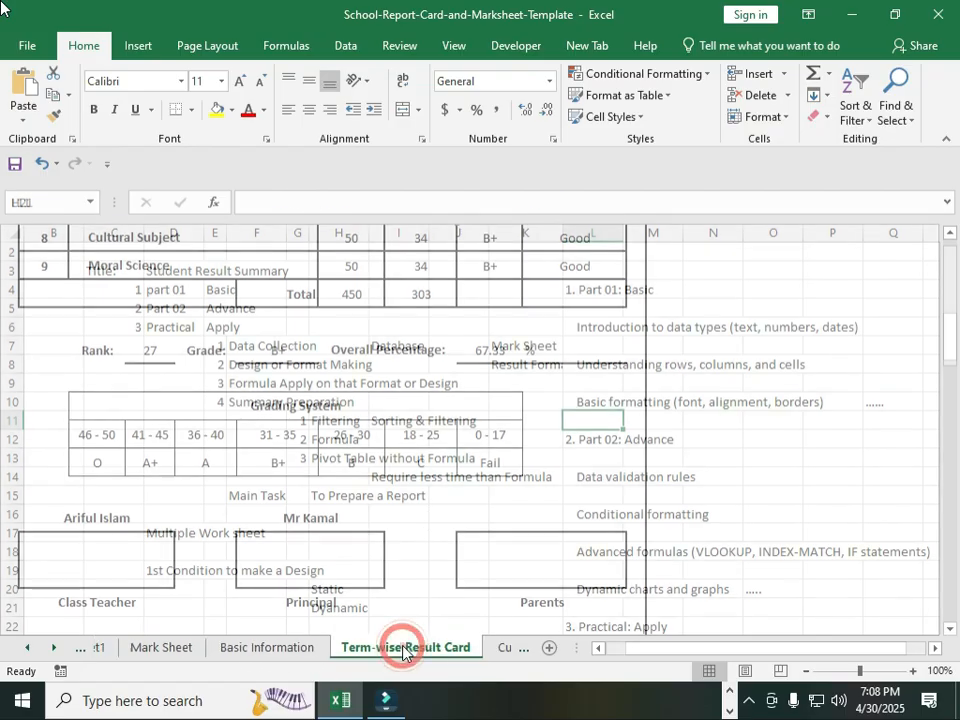
{"action": "left_click", "coordinate": [250, 648]}
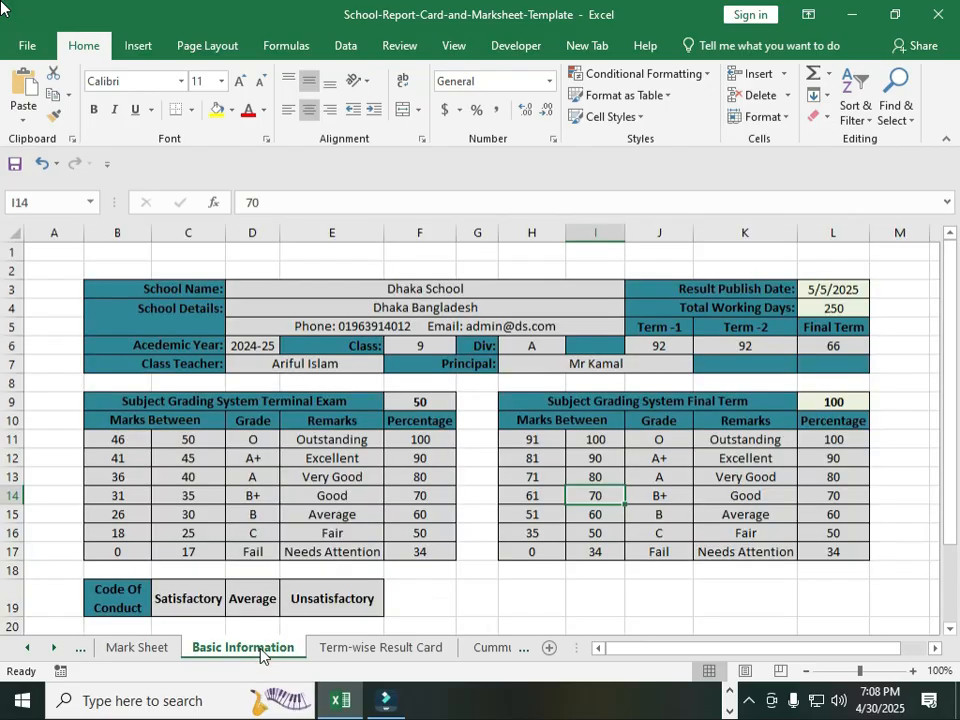
{"action": "left_click", "coordinate": [139, 649]}
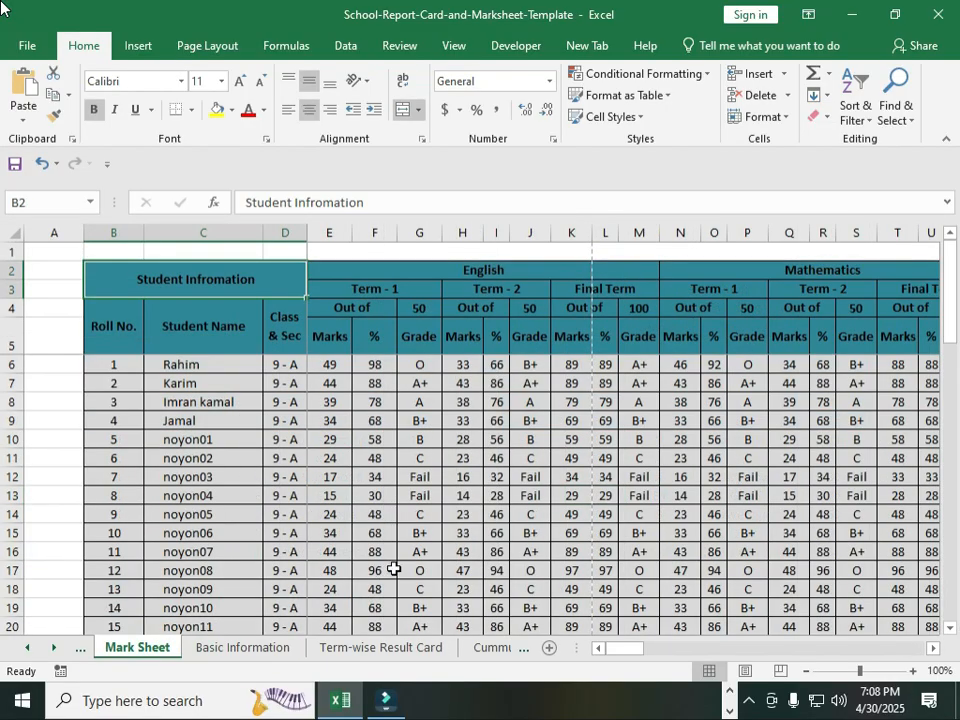
Step: Examine the English subject's heading block spanning rows 2 to 5 of the Mark Sheet
{"action": "left_click", "coordinate": [500, 535]}
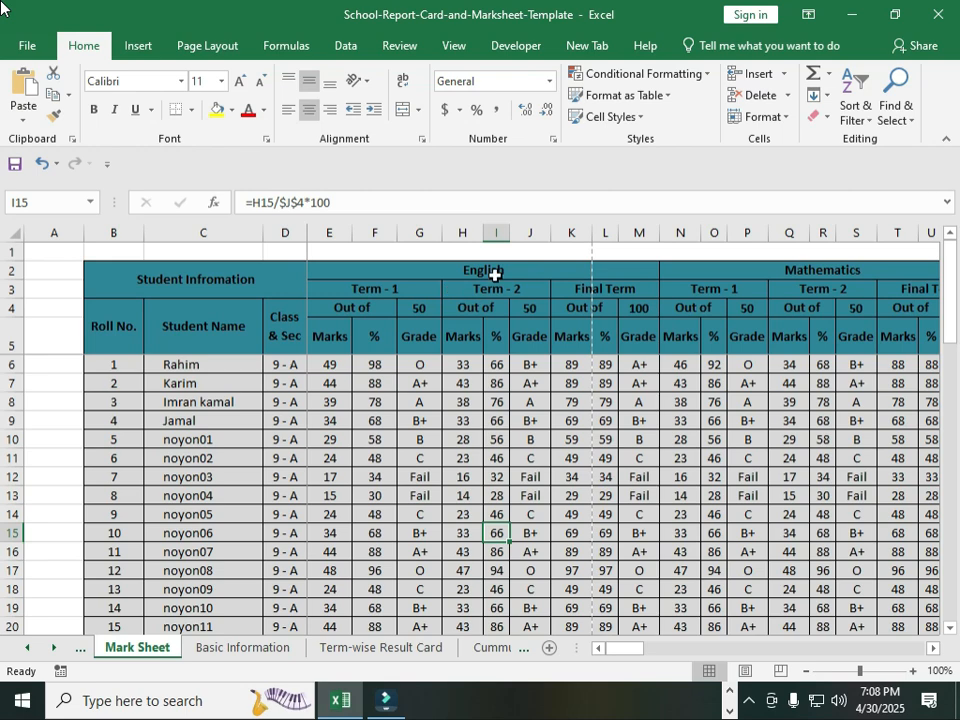
{"action": "left_click_drag", "start_coordinate": [448, 269], "coordinate": [443, 340]}
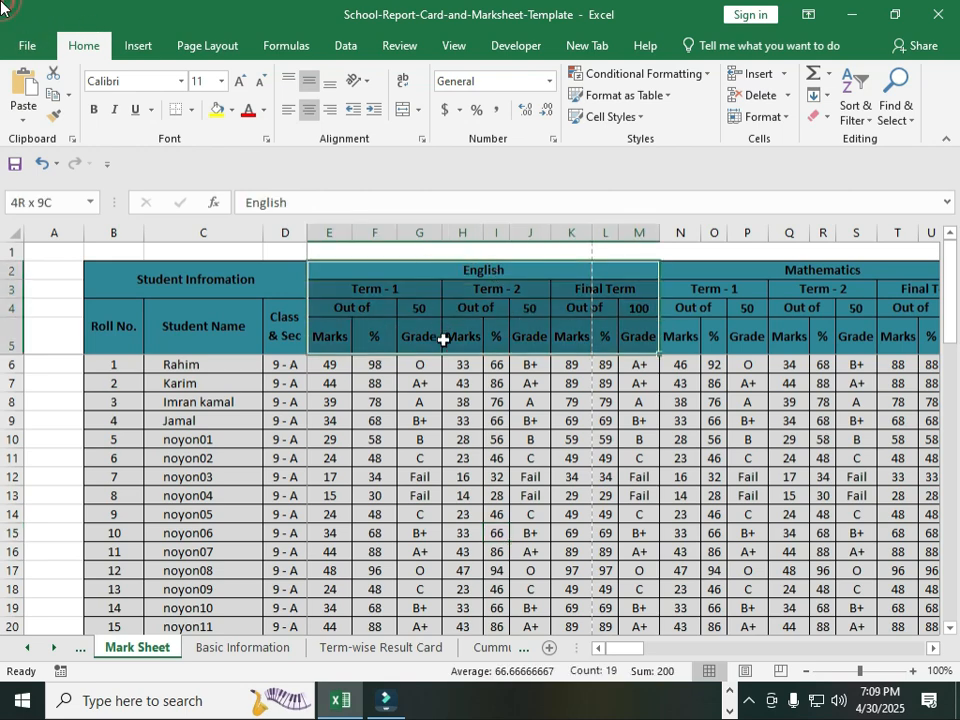
{"action": "left_click", "coordinate": [474, 266]}
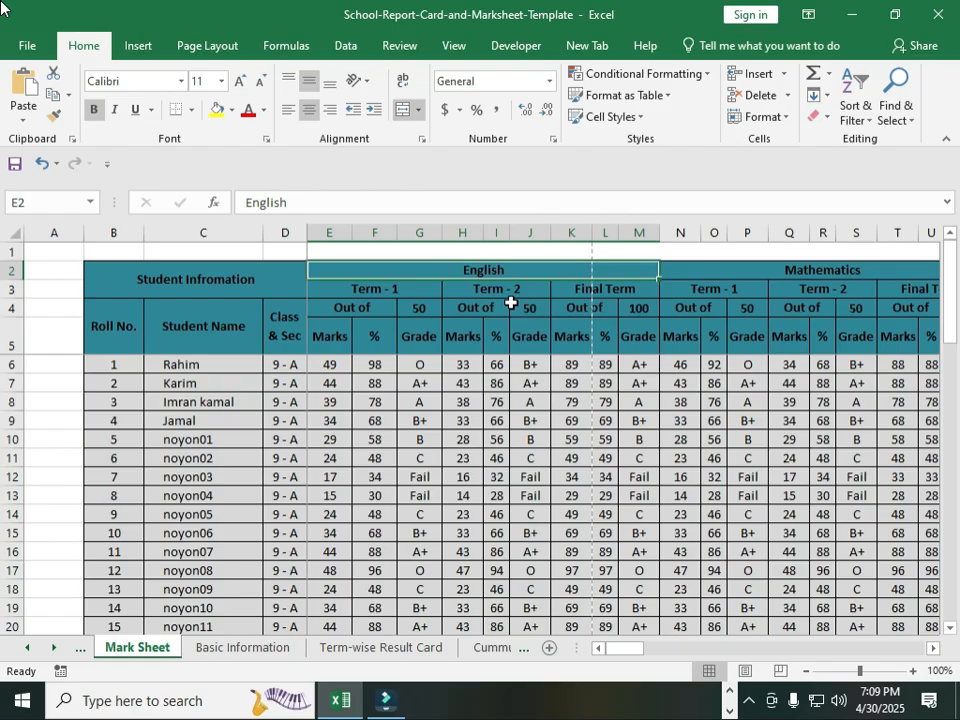
{"action": "left_click_drag", "start_coordinate": [636, 652], "coordinate": [546, 672]}
{"action": "left_click", "coordinate": [380, 420]}
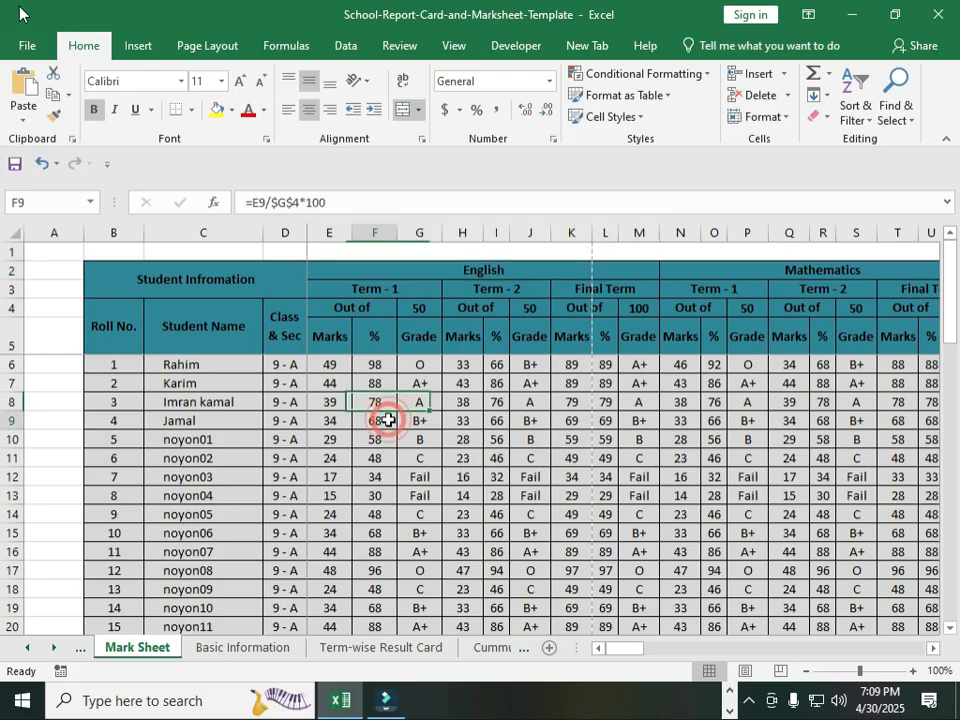
{"action": "left_click", "coordinate": [485, 270]}
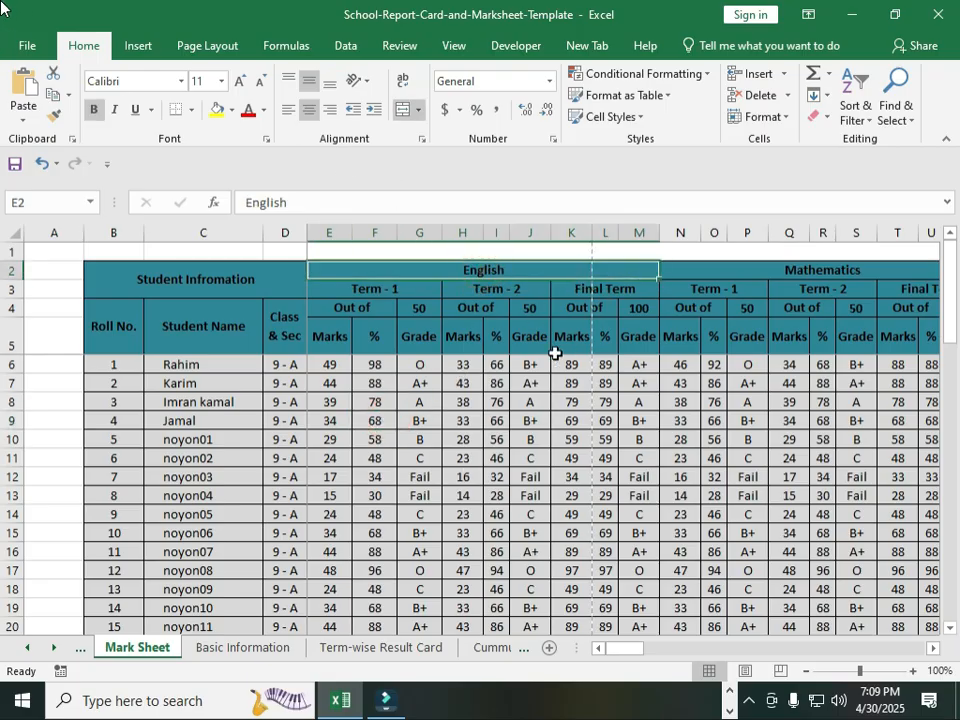
Step: Check the English section's Term - 1, Term - 2 and Final Term headings with their Out of, Marks, % and Grade subheadings
{"action": "left_click", "coordinate": [373, 290]}
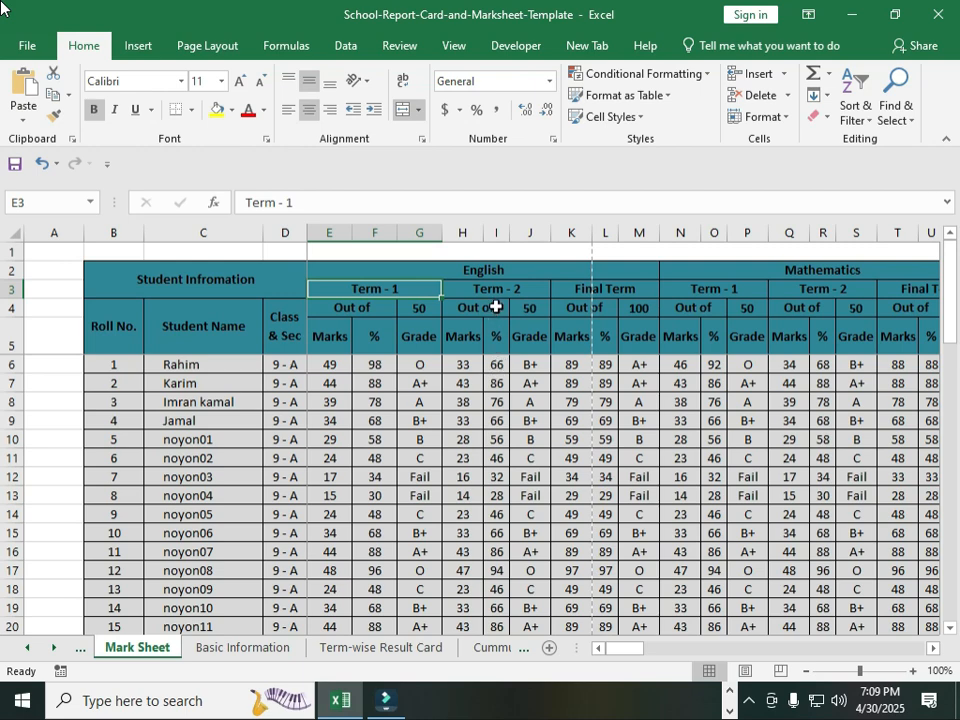
{"action": "left_click", "coordinate": [489, 289]}
{"action": "left_click", "coordinate": [595, 289]}
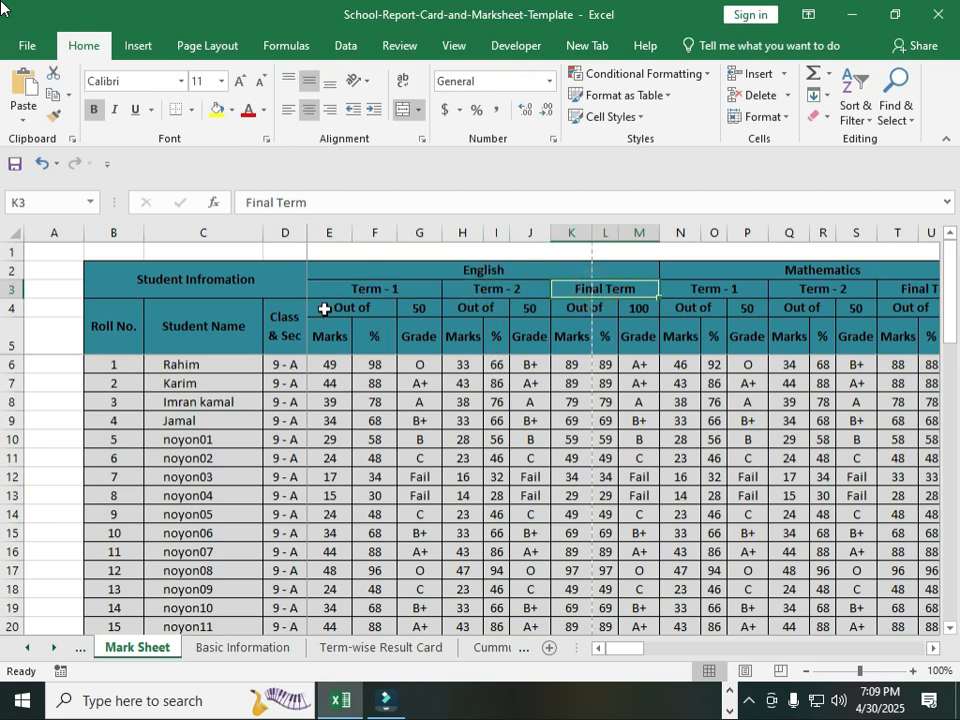
{"action": "left_click_drag", "start_coordinate": [429, 339], "coordinate": [312, 309]}
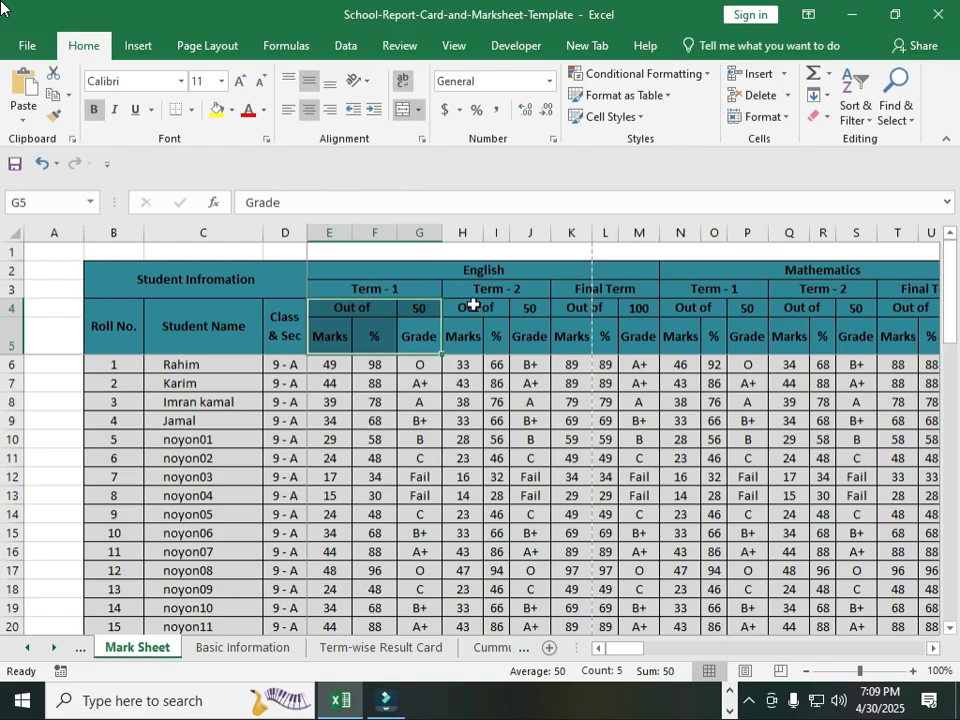
{"action": "double_click", "coordinate": [473, 305]}
{"action": "left_click", "coordinate": [551, 342]}
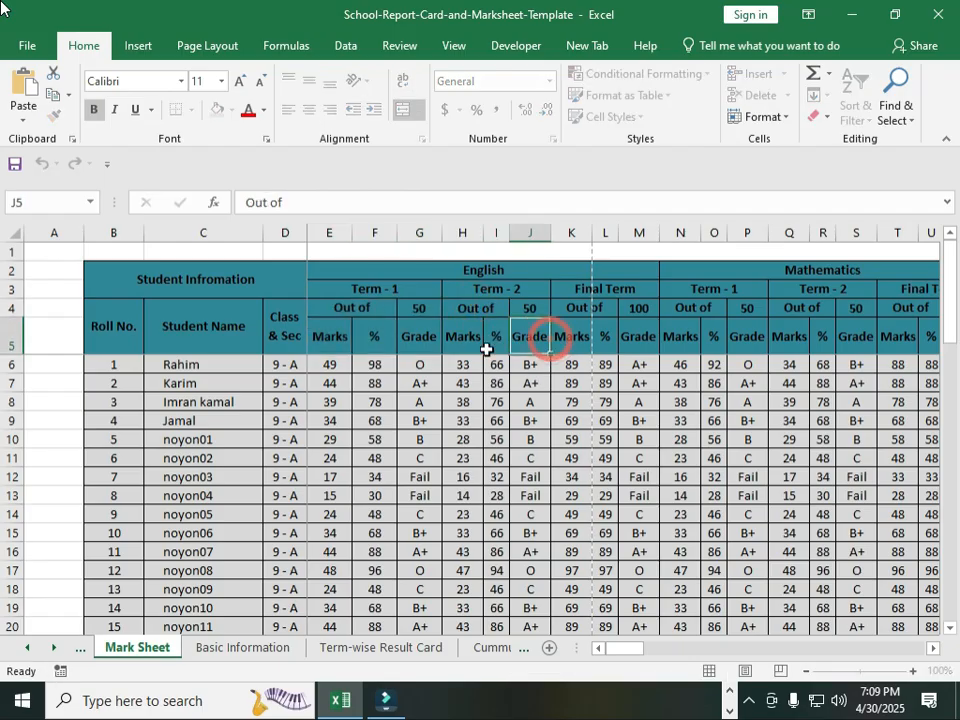
Step: Check the Out of, Marks, % and Grade subheadings under English Term - 2 and Final Term
{"action": "left_click", "coordinate": [462, 338]}
{"action": "left_click", "coordinate": [529, 336]}
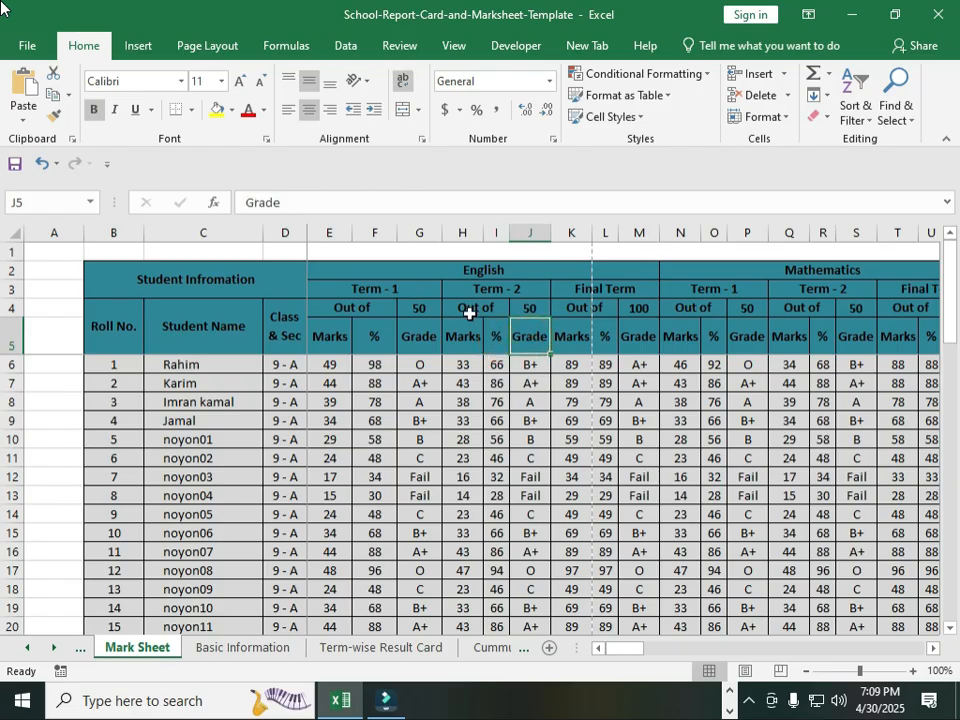
{"action": "left_click_drag", "start_coordinate": [469, 313], "coordinate": [542, 339]}
{"action": "left_click_drag", "start_coordinate": [585, 306], "coordinate": [628, 342]}
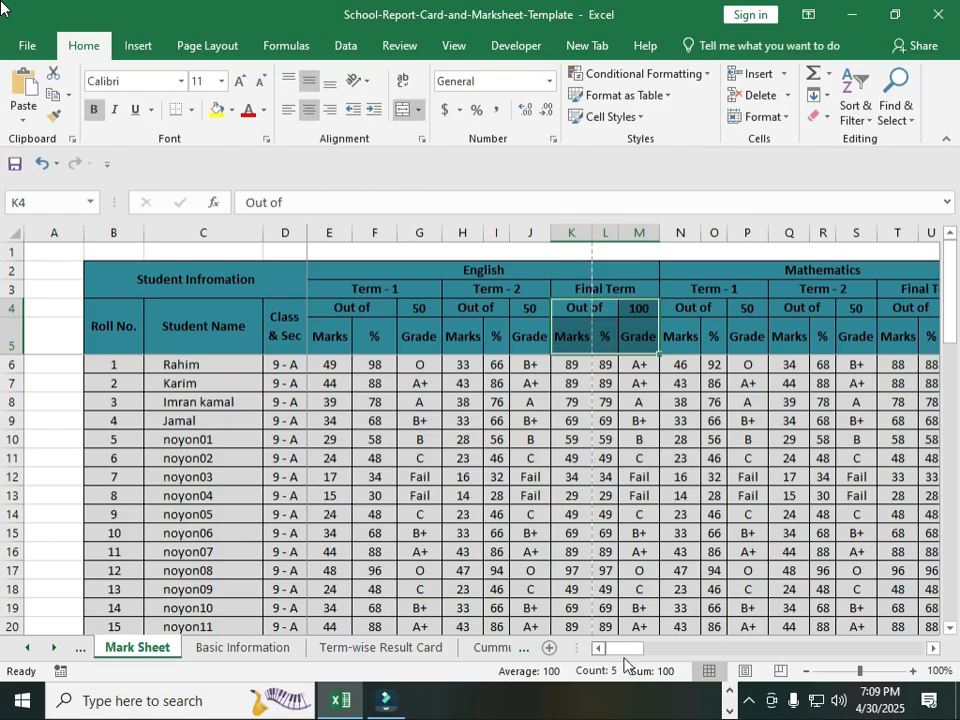
Step: Look through the Student Name list and the Class & Sec column of the Mark Sheet
{"action": "left_click_drag", "start_coordinate": [180, 364], "coordinate": [203, 608]}
{"action": "left_click", "coordinate": [270, 488]}
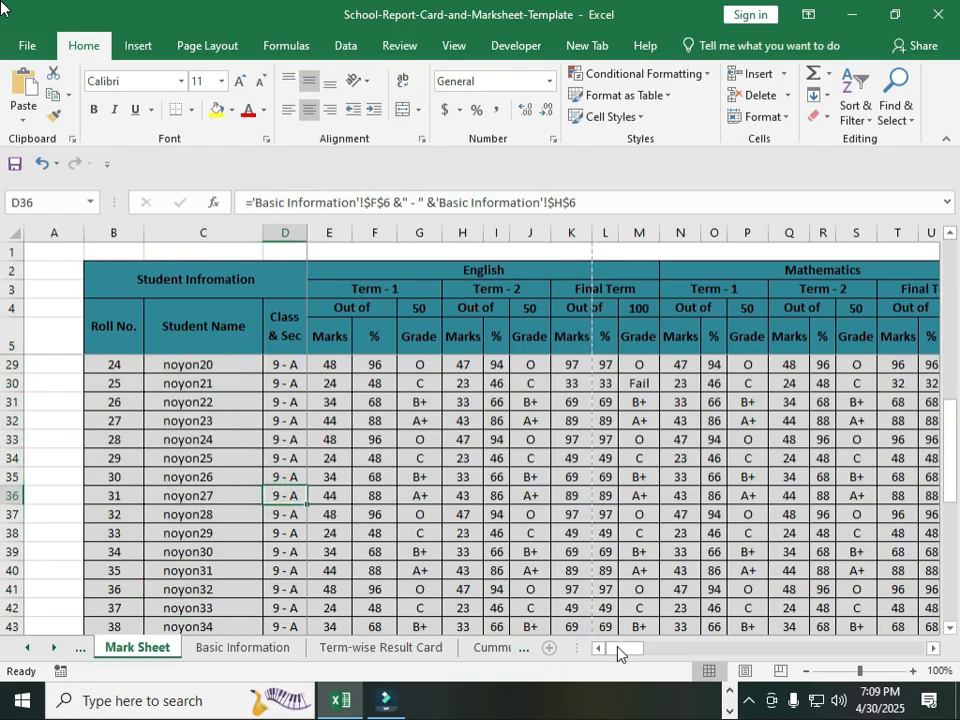
{"action": "scroll", "coordinate": [405, 468], "scroll_direction": "up", "scroll_amount": 8}
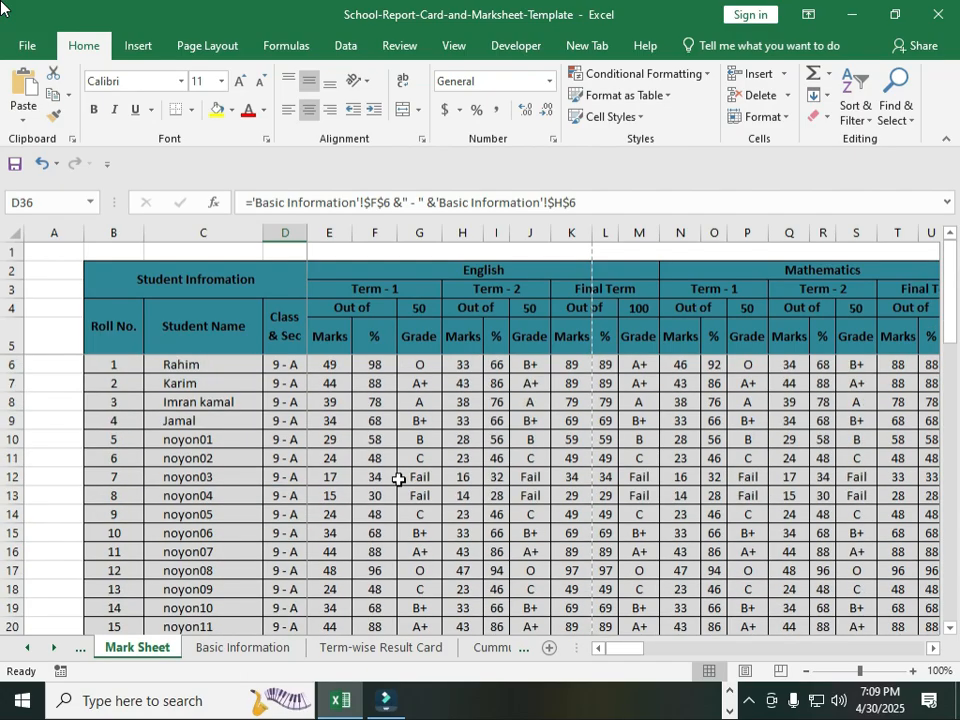
Step: Examine how the first student's English Term - 1 percentage in F6 relates to the mark in E6 and the Out of value in G4
{"action": "left_click", "coordinate": [331, 365]}
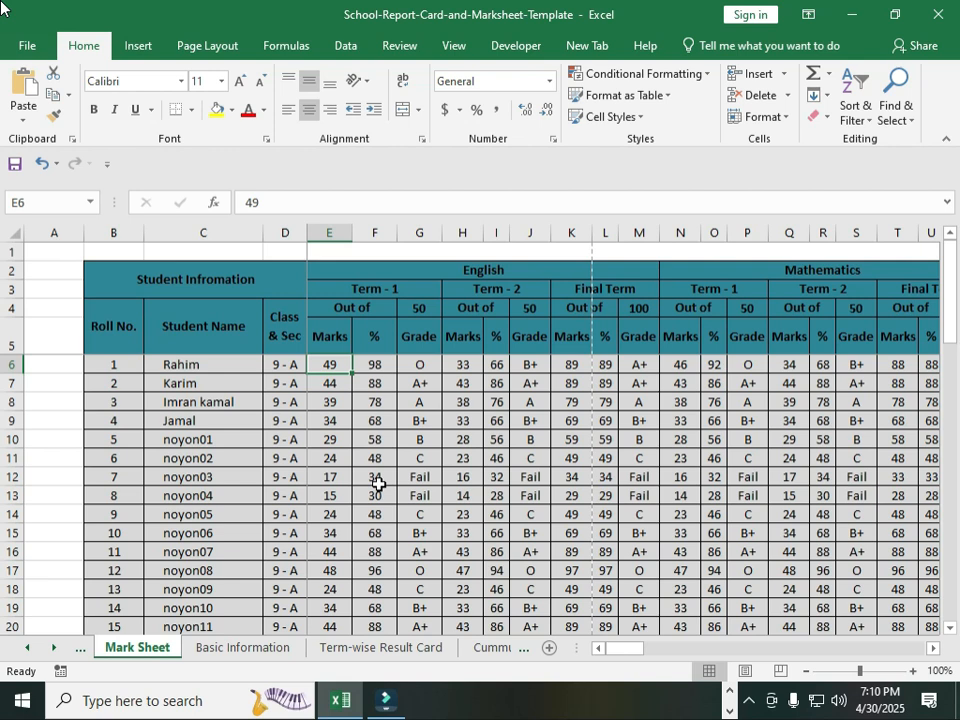
{"action": "key", "text": "Right"}
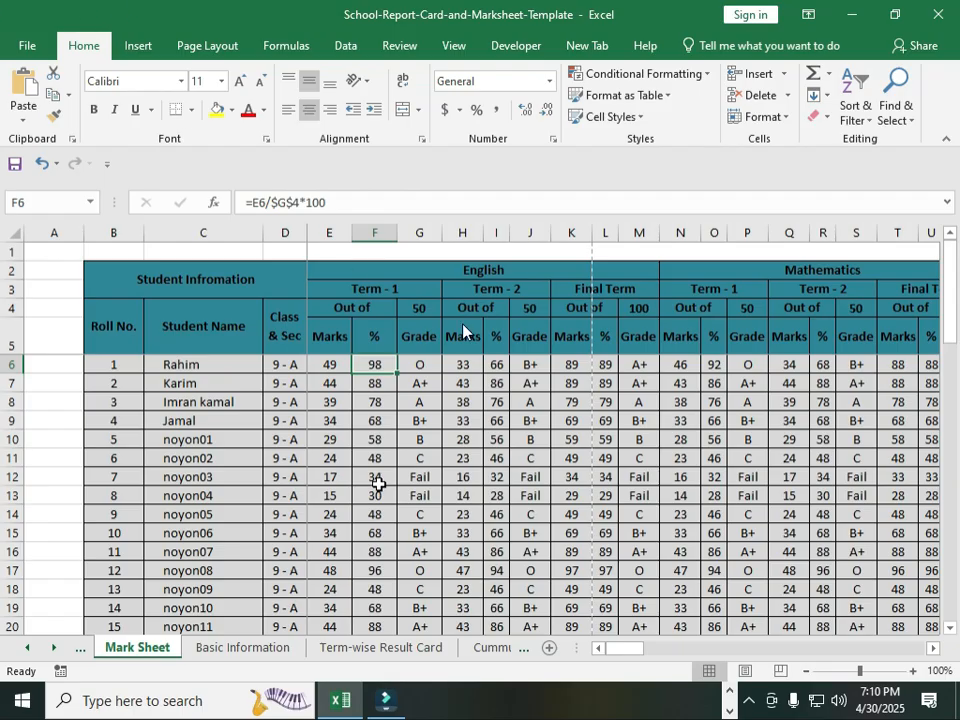
{"action": "left_click", "coordinate": [329, 361]}
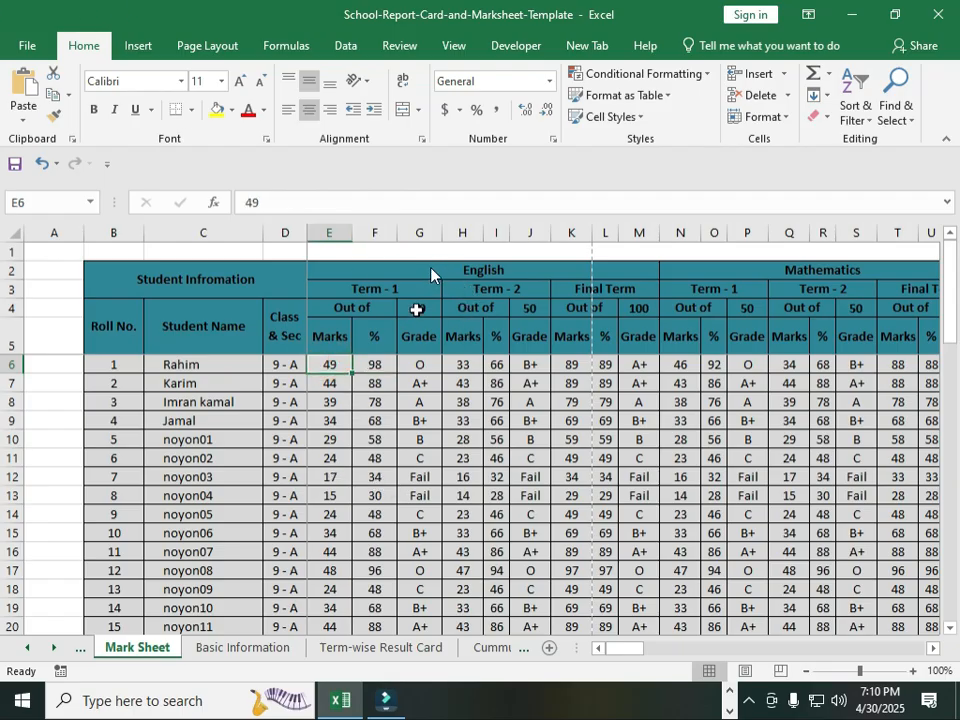
{"action": "left_click", "coordinate": [417, 309]}
{"action": "left_click", "coordinate": [327, 363]}
{"action": "left_click", "coordinate": [375, 365]}
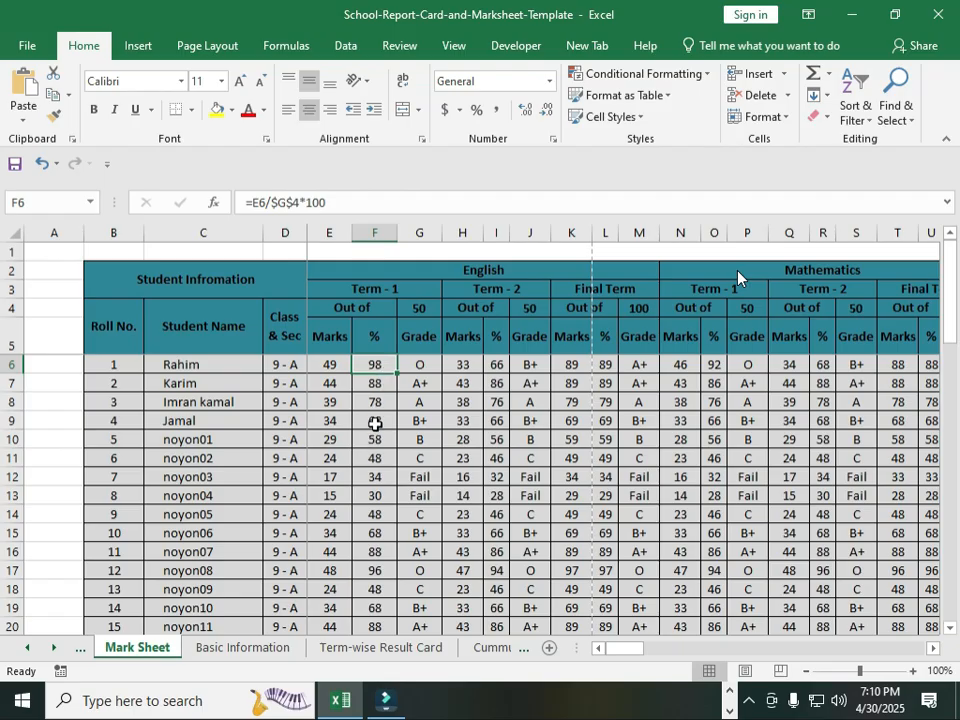
{"action": "left_click", "coordinate": [330, 366]}
{"action": "left_click", "coordinate": [374, 366]}
{"action": "type", "text": "="}
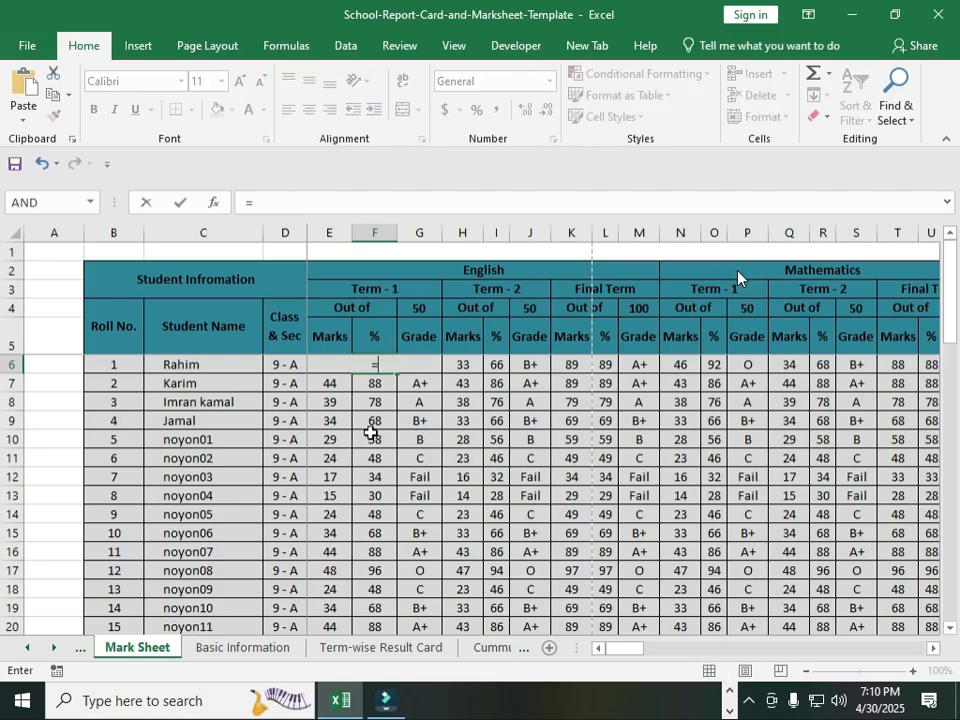
{"action": "key", "text": "Return"}
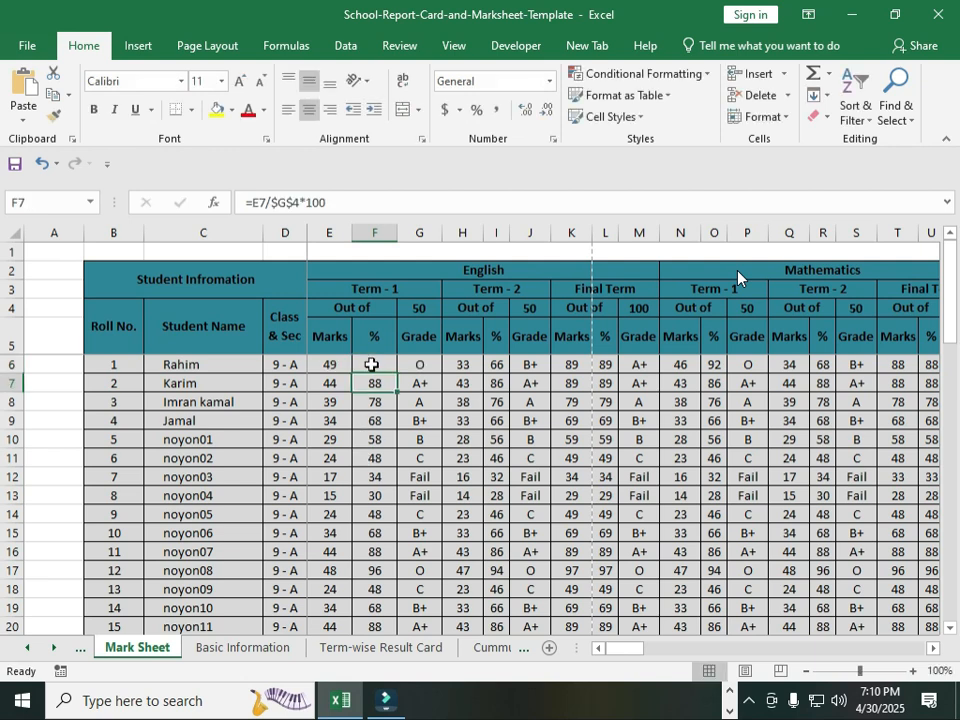
{"action": "left_click_drag", "start_coordinate": [373, 364], "coordinate": [419, 421]}
{"action": "left_click", "coordinate": [385, 457]}
Step: Enter the percentage formula =E6/G4*100 in F6 for the first student's English Term - 1 marks
{"action": "left_click", "coordinate": [370, 362]}
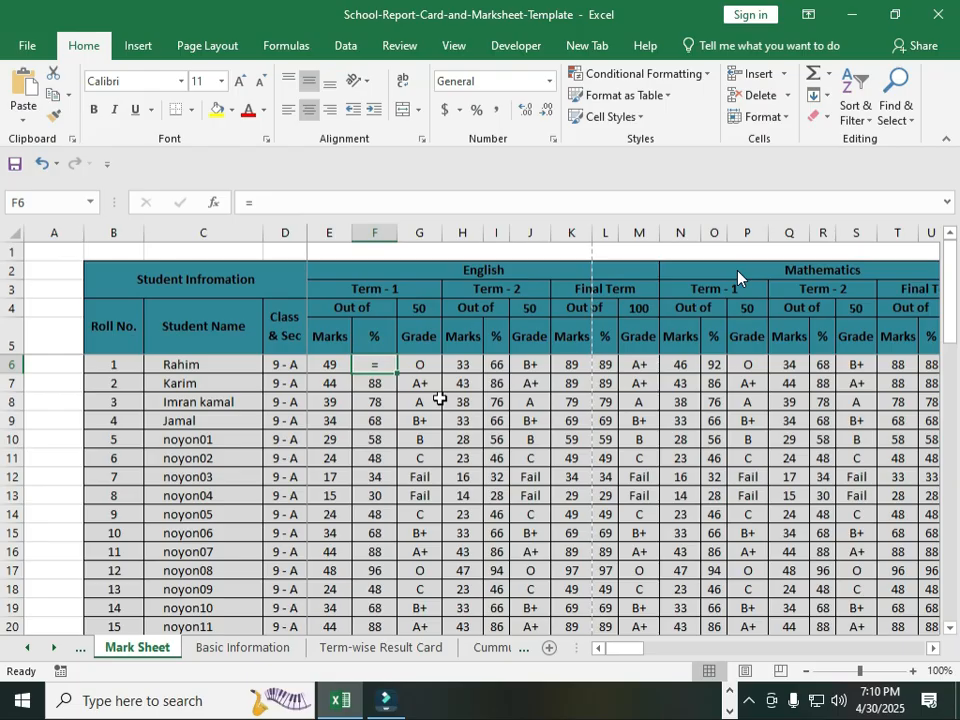
{"action": "type", "text": "="}
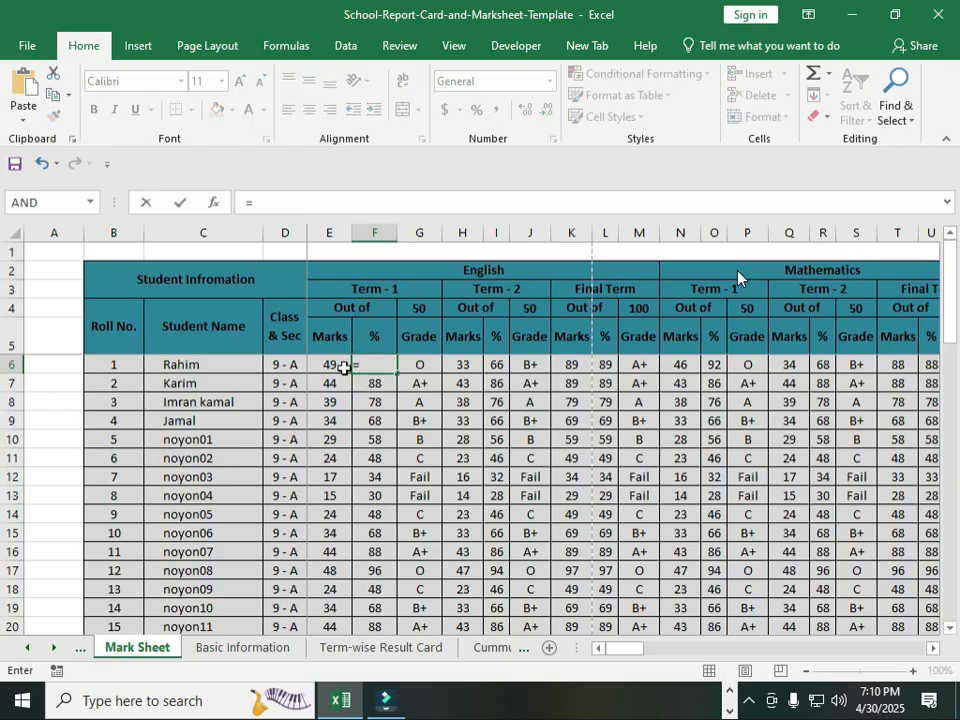
{"action": "left_click", "coordinate": [331, 363]}
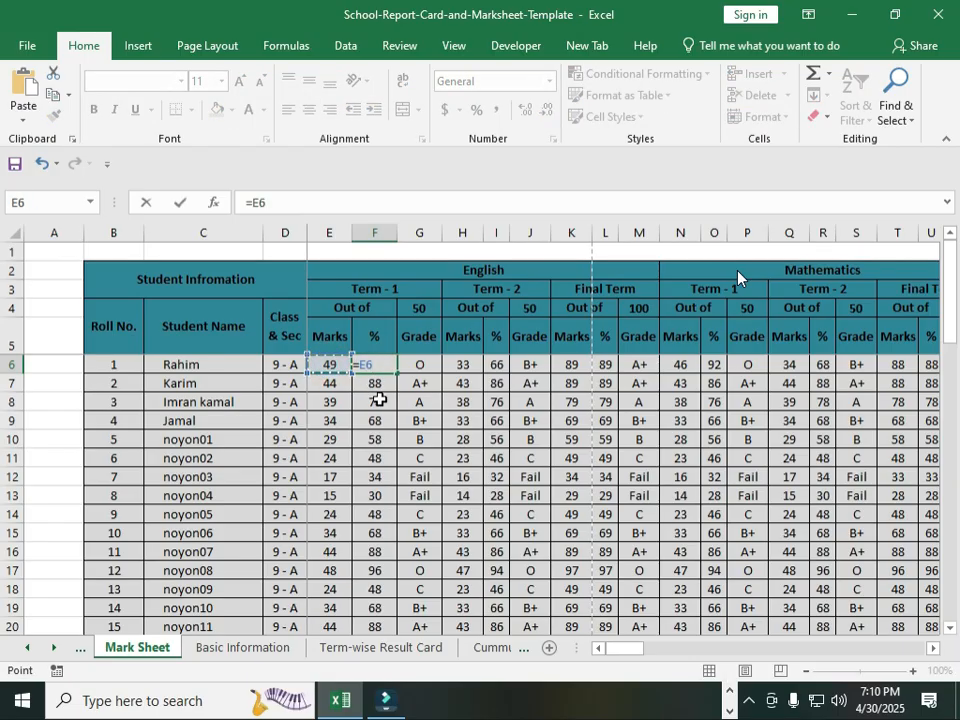
{"action": "type", "text": "/"}
{"action": "left_click", "coordinate": [421, 305]}
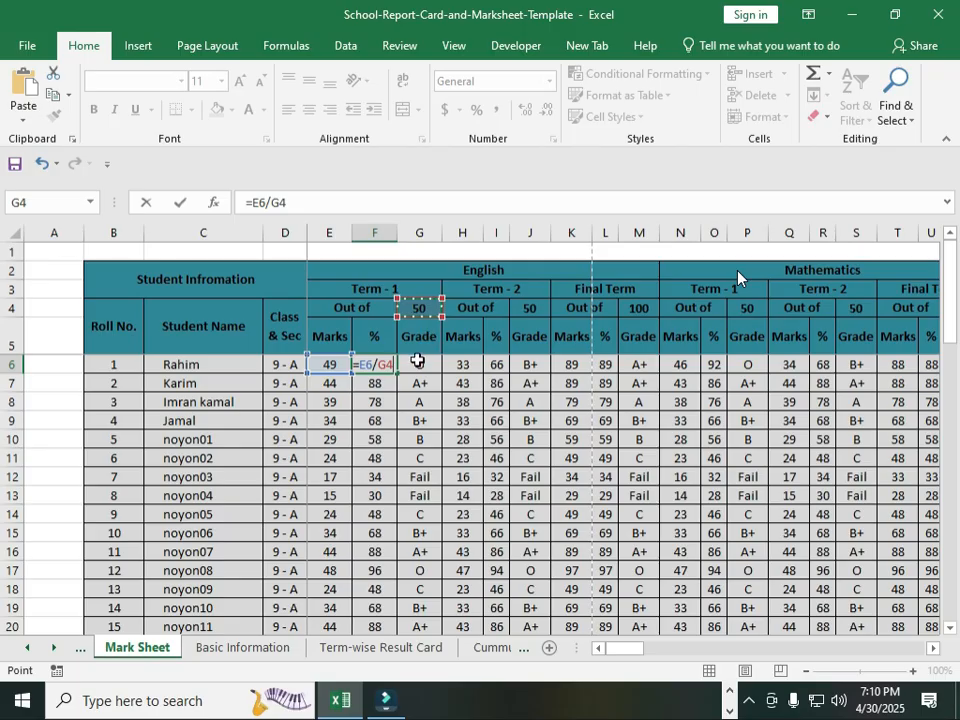
{"action": "type", "text": "*"}
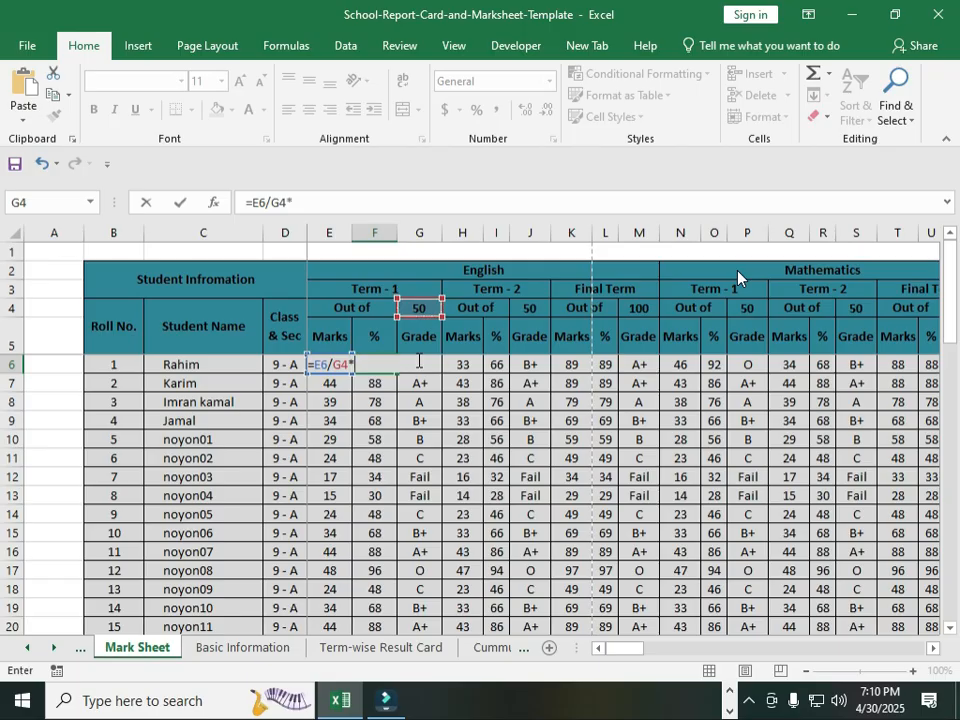
{"action": "type", "text": "100"}
{"action": "key", "text": "Return"}
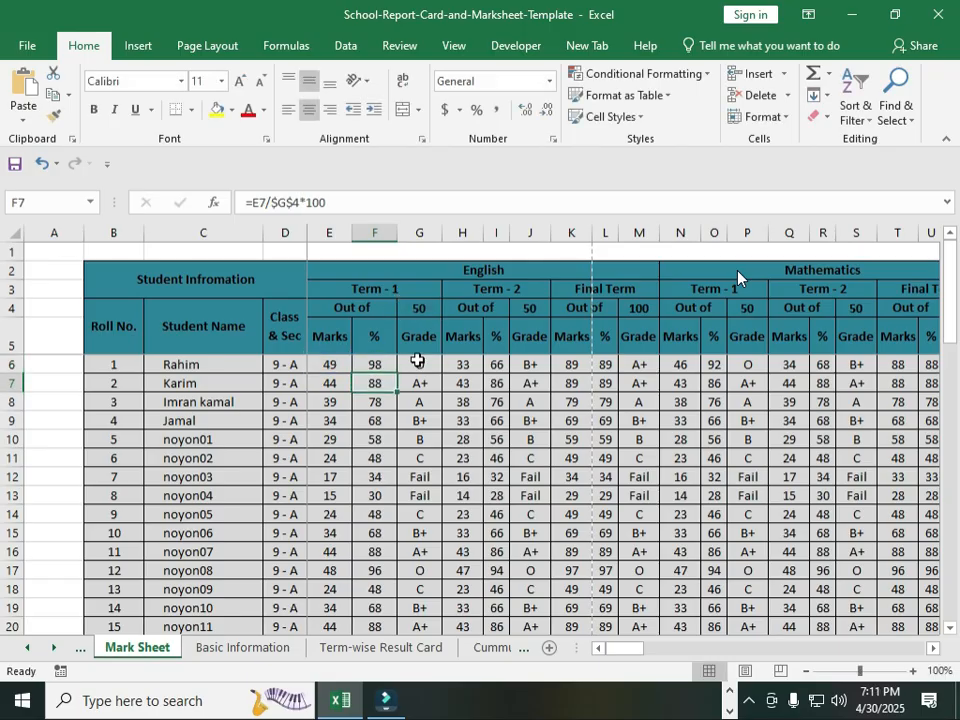
Step: Fill the relative-reference percentage formula from F6 down to F8 and inspect the copied cells
{"action": "left_click", "coordinate": [370, 360]}
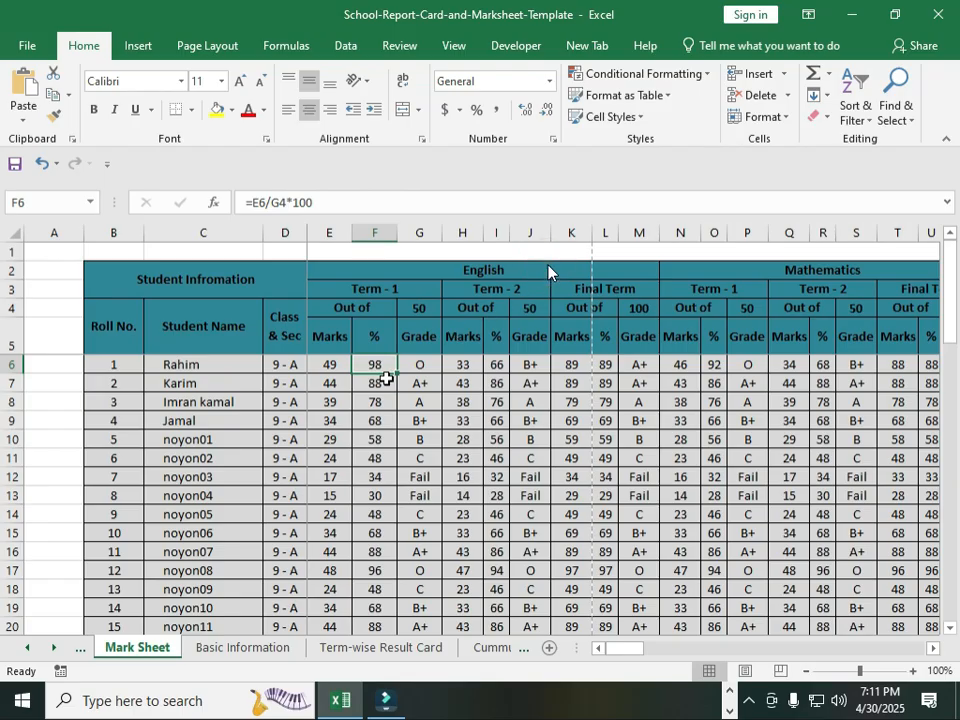
{"action": "left_click_drag", "start_coordinate": [386, 376], "coordinate": [391, 420]}
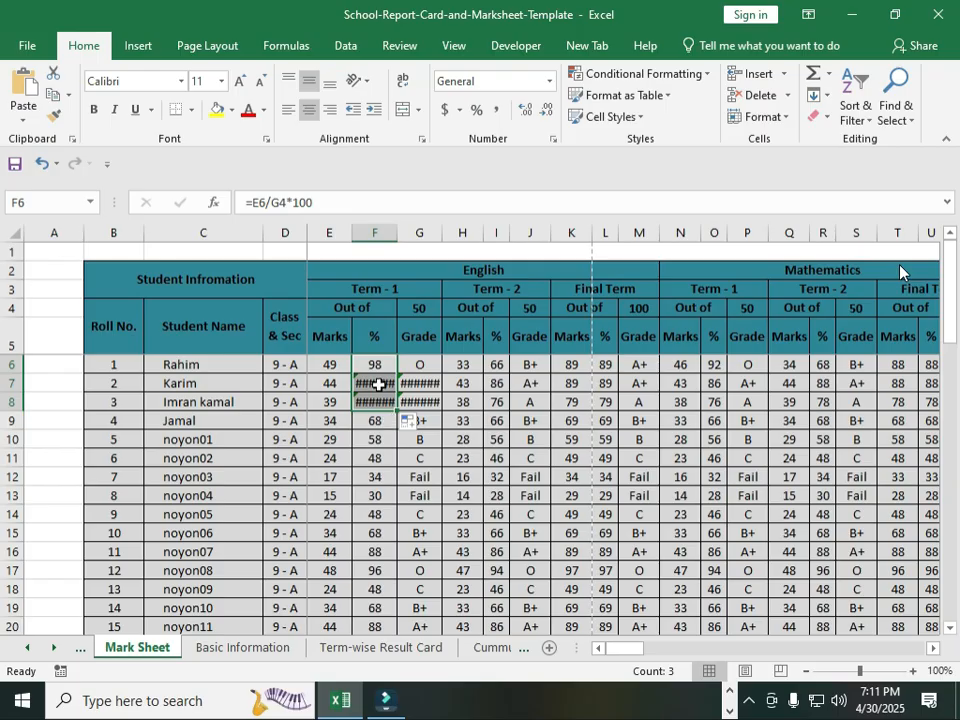
{"action": "left_click", "coordinate": [378, 364]}
{"action": "left_click", "coordinate": [370, 380]}
{"action": "left_click", "coordinate": [381, 400]}
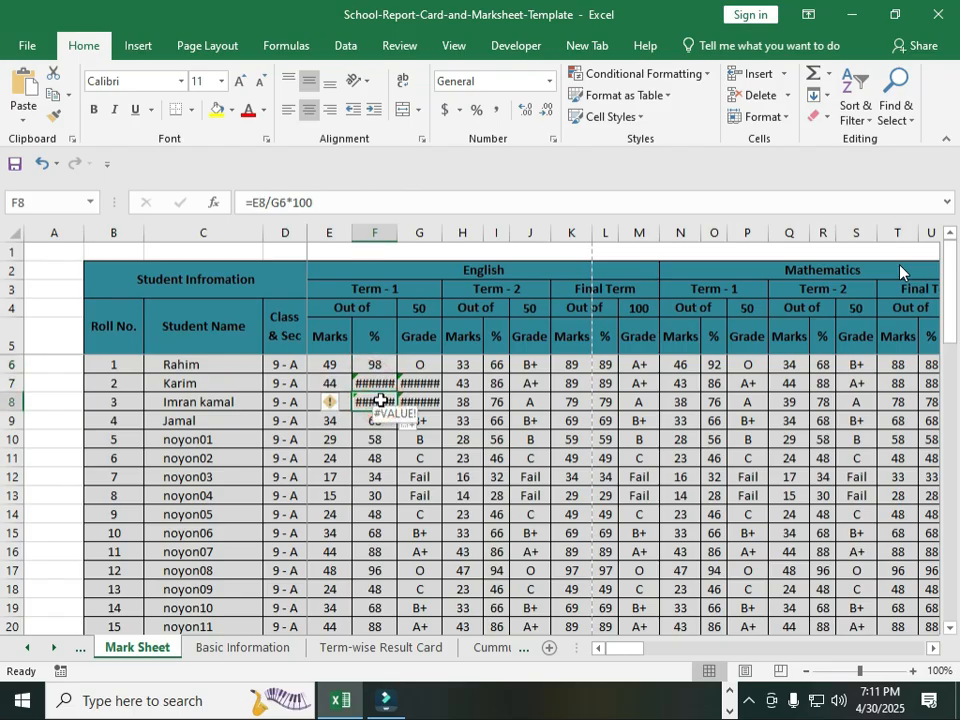
Step: Compare the cell references in the F6, F7 and F8 percentage formulas
{"action": "left_click", "coordinate": [377, 383]}
{"action": "left_click", "coordinate": [380, 401]}
{"action": "left_click", "coordinate": [376, 385]}
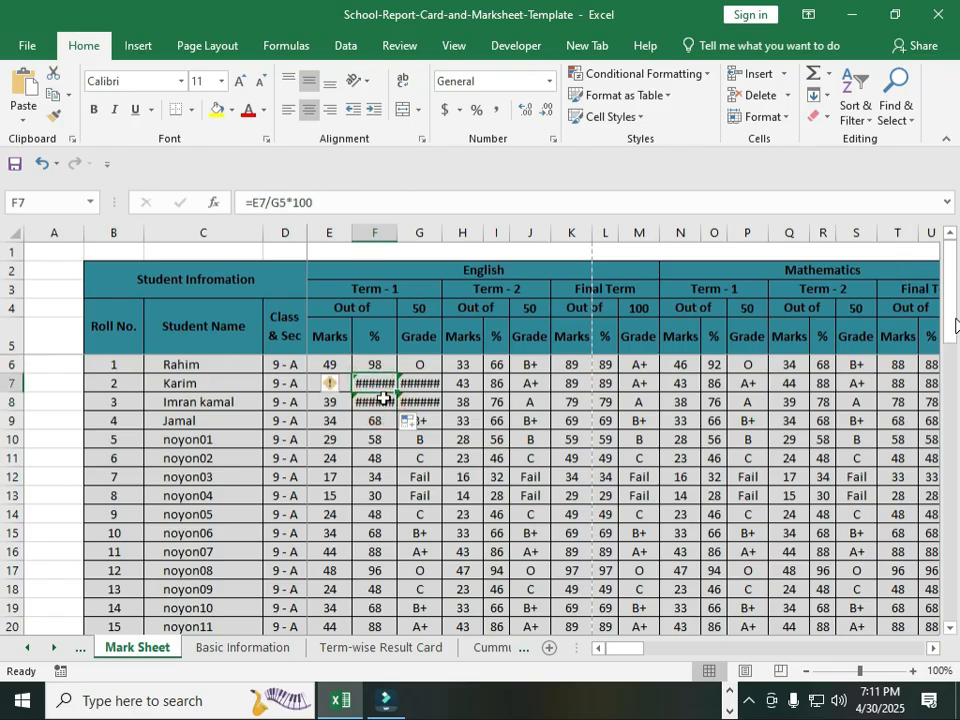
{"action": "left_click", "coordinate": [374, 400]}
{"action": "left_click", "coordinate": [375, 384]}
{"action": "left_click", "coordinate": [376, 364]}
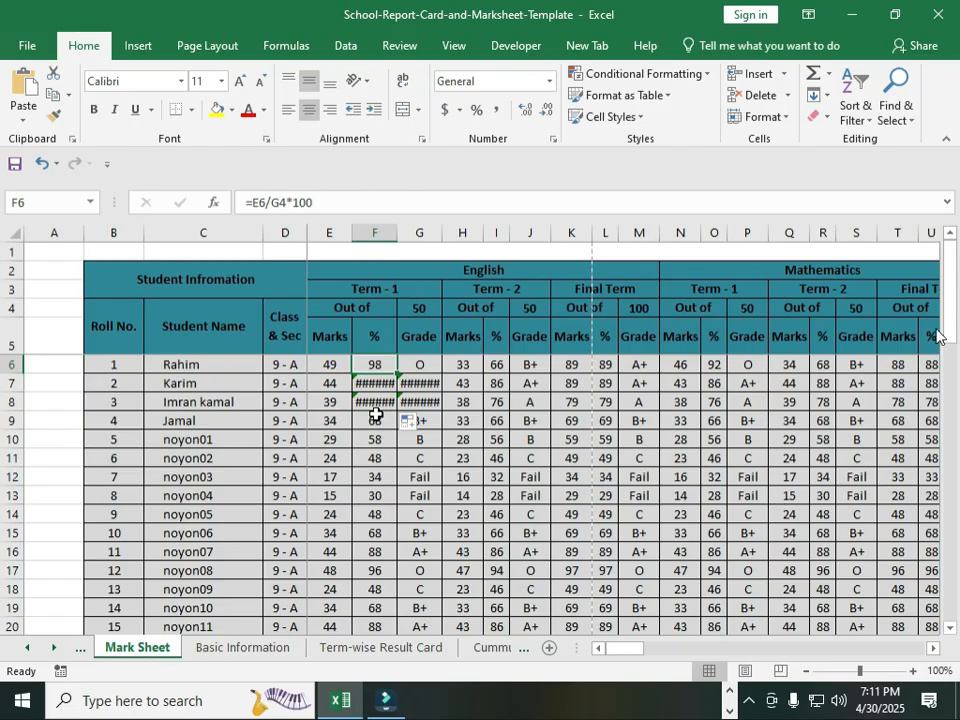
{"action": "left_click", "coordinate": [375, 384]}
{"action": "left_click", "coordinate": [373, 360]}
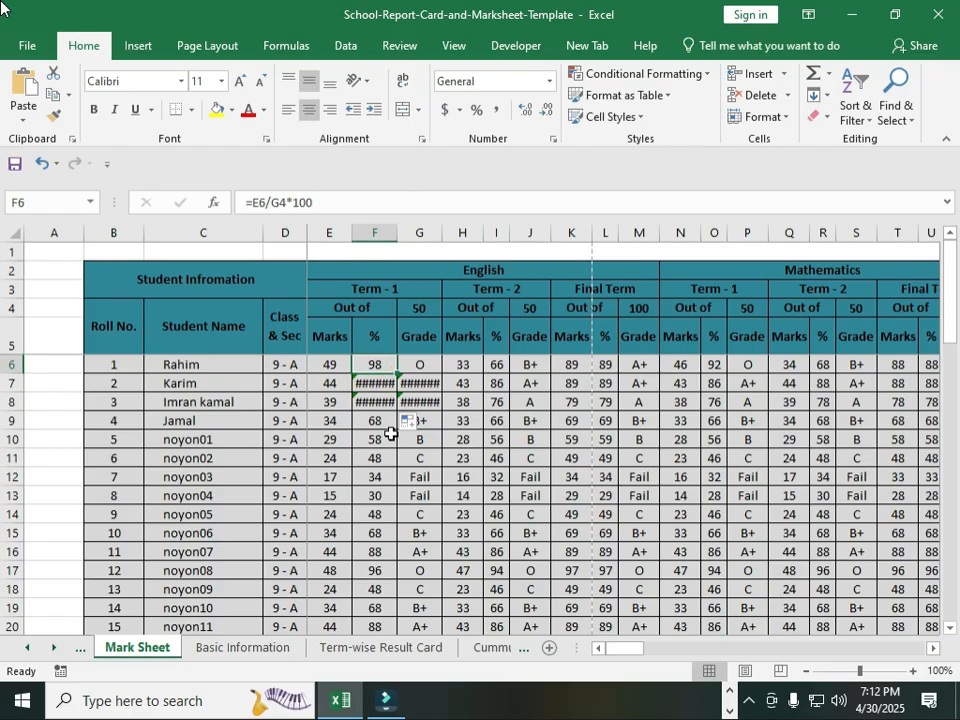
Step: Examine the Term - 1 Out of cell G4 alongside the F6 formula that refers to it
{"action": "left_click", "coordinate": [420, 306]}
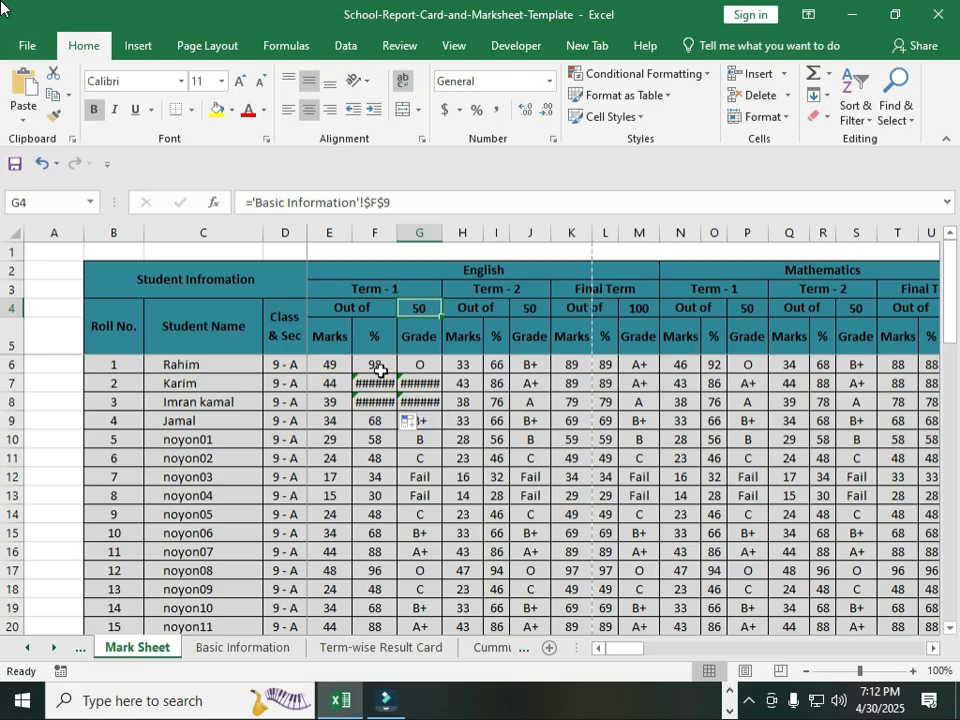
{"action": "left_click", "coordinate": [379, 369]}
{"action": "left_click", "coordinate": [419, 309]}
{"action": "left_click", "coordinate": [434, 472]}
{"action": "left_click", "coordinate": [420, 309]}
{"action": "left_click", "coordinate": [376, 364]}
{"action": "left_click", "coordinate": [413, 316]}
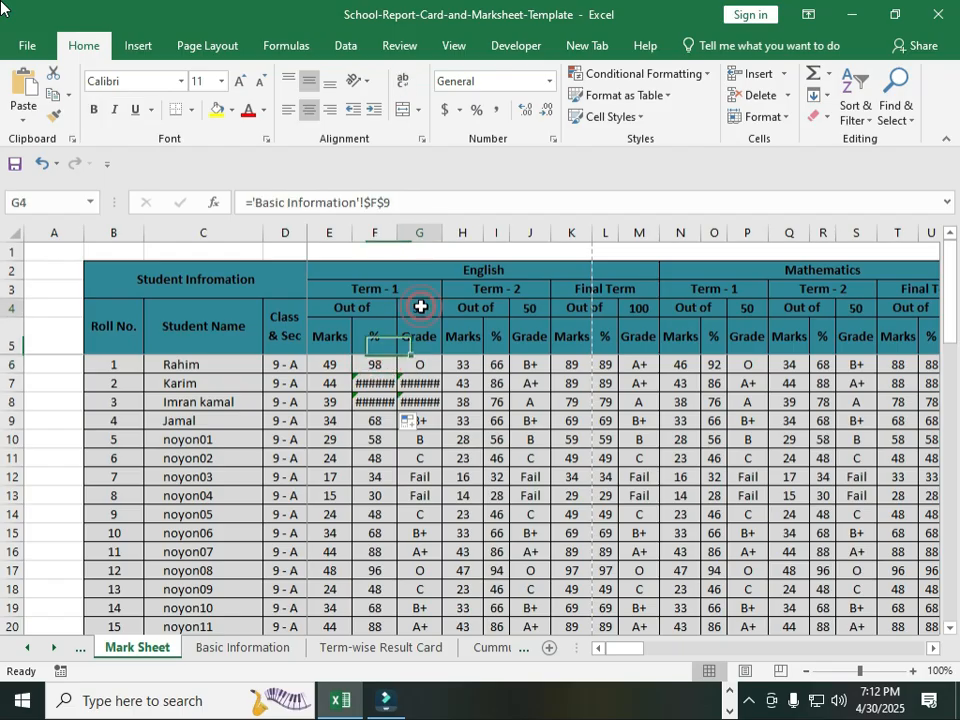
{"action": "left_click", "coordinate": [406, 437]}
Step: Make the G4 reference in F6 absolute so the formula reads =E6/$G$4*100
{"action": "left_click", "coordinate": [375, 364]}
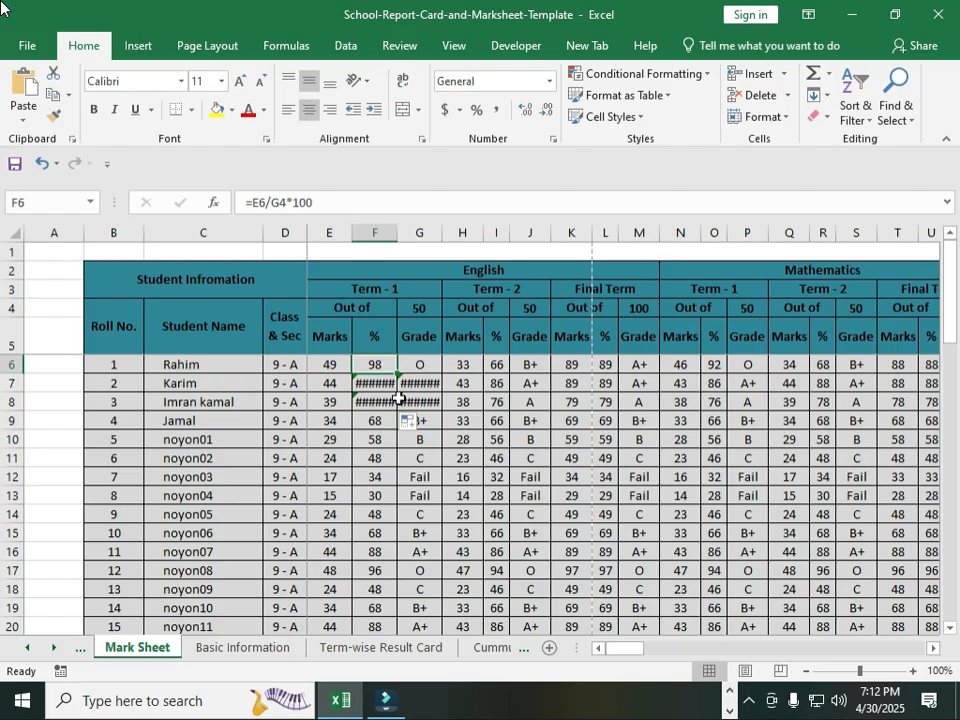
{"action": "left_click", "coordinate": [274, 203]}
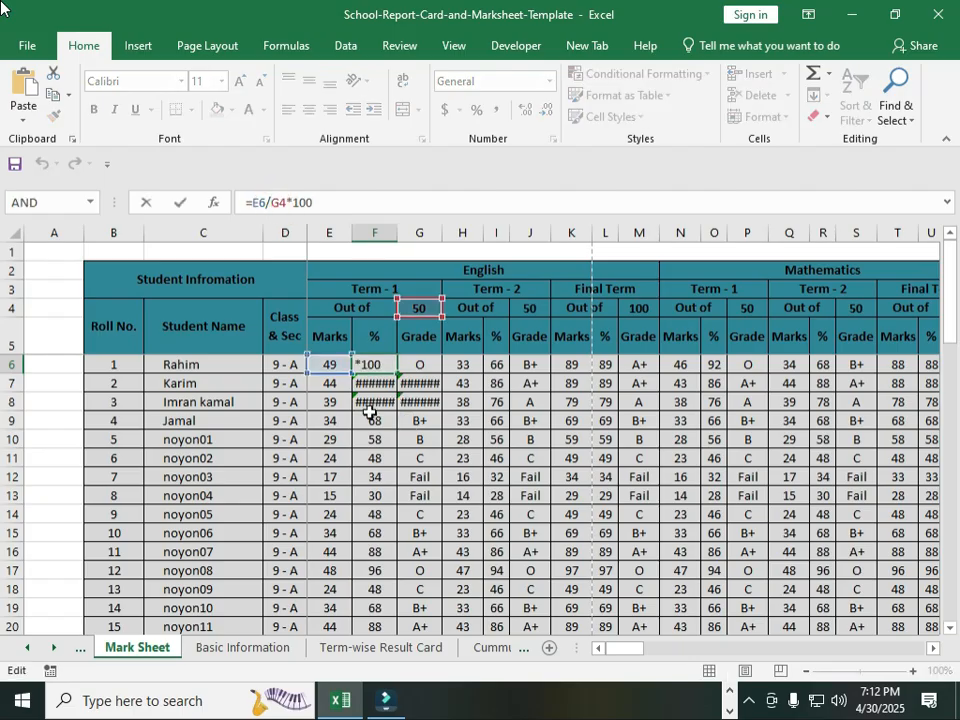
{"action": "key", "text": "F4"}
{"action": "left_click", "coordinate": [288, 201]}
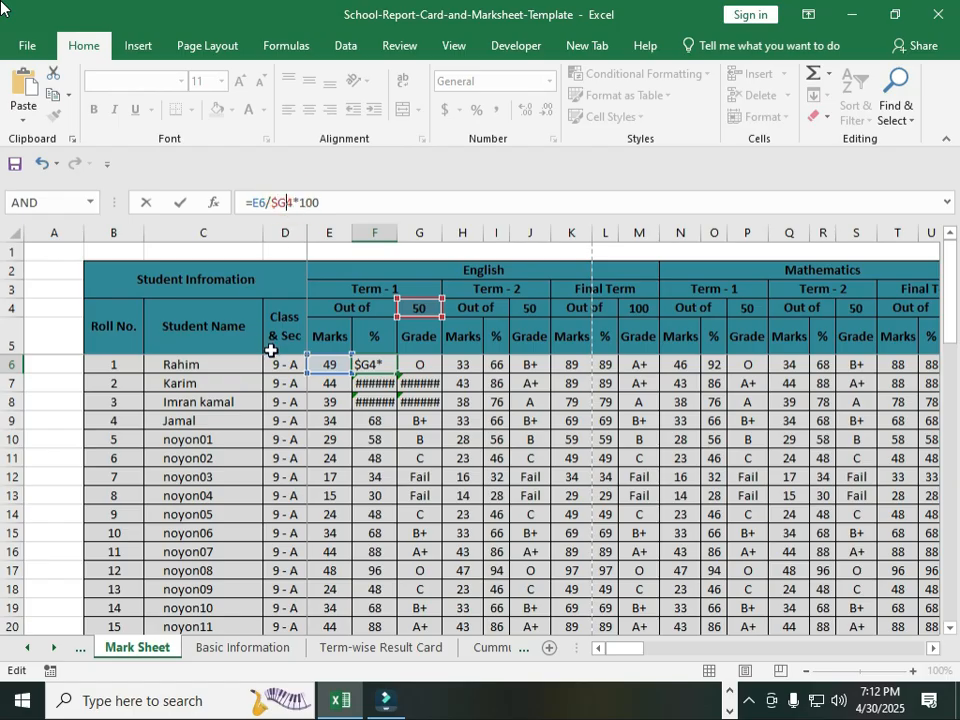
{"action": "type", "text": "$"}
{"action": "key", "text": "Return"}
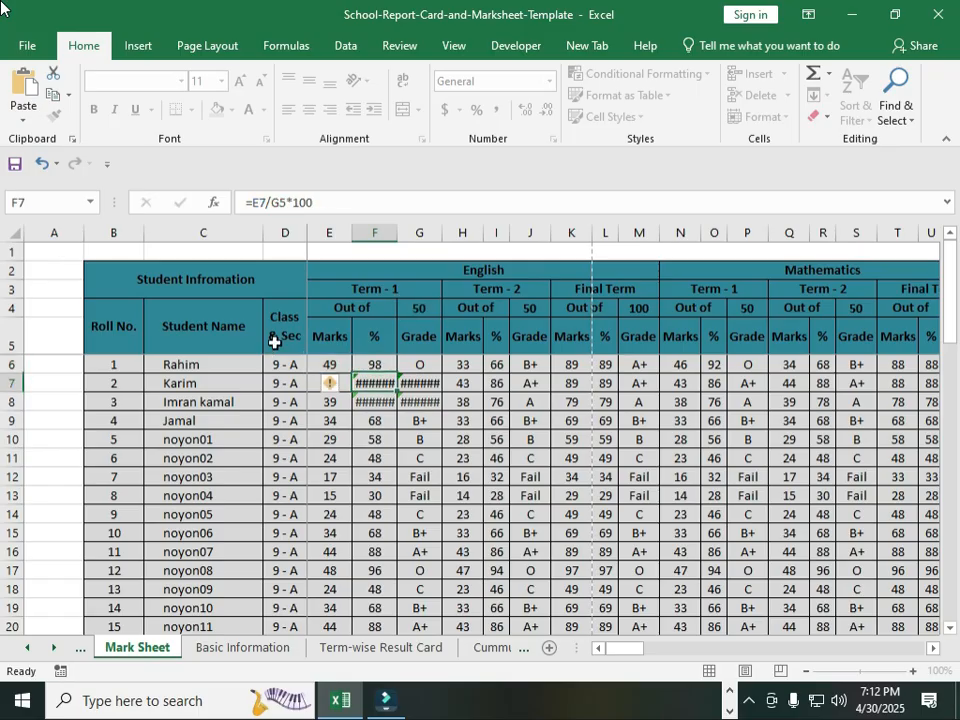
Step: Fill the absolute-reference formula from F6 down the English Term - 1 % column for all students and check the copies
{"action": "left_click", "coordinate": [386, 366]}
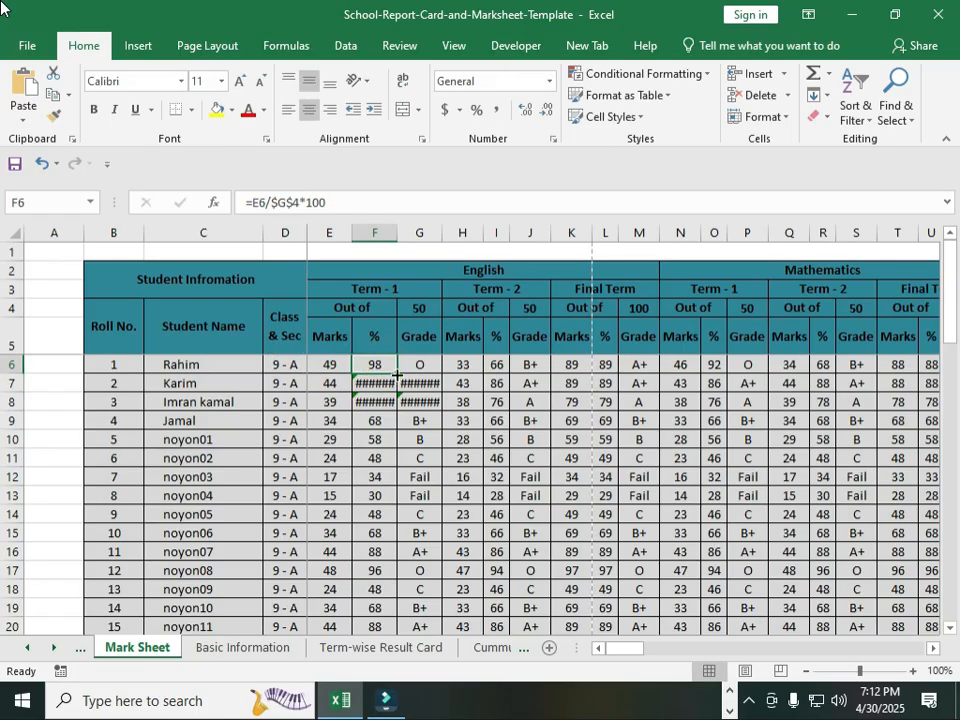
{"action": "left_click", "coordinate": [378, 400]}
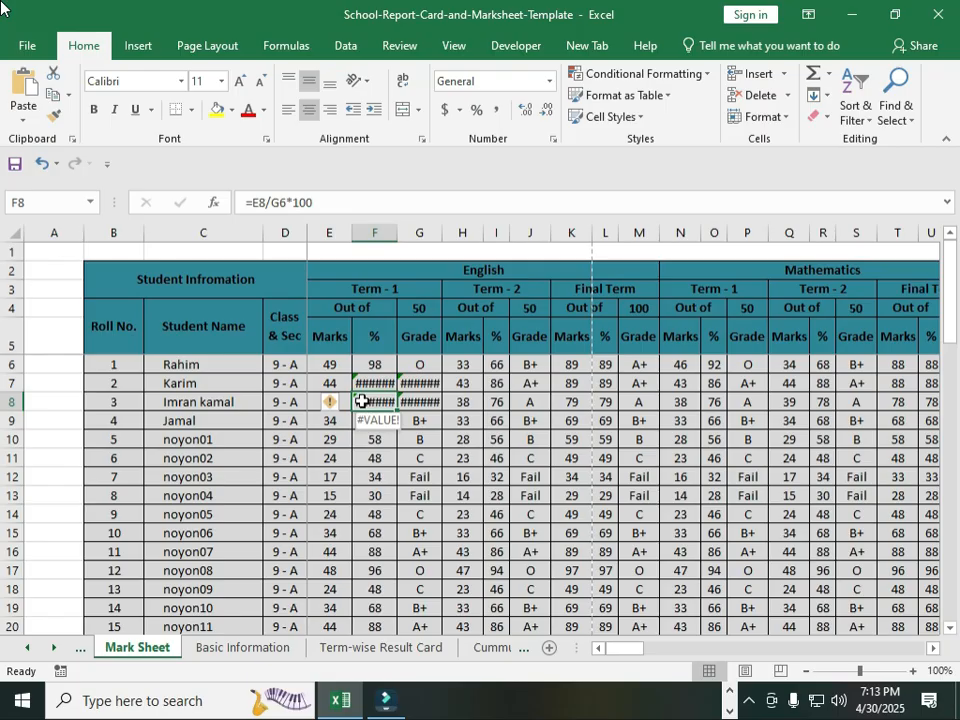
{"action": "left_click", "coordinate": [422, 335]}
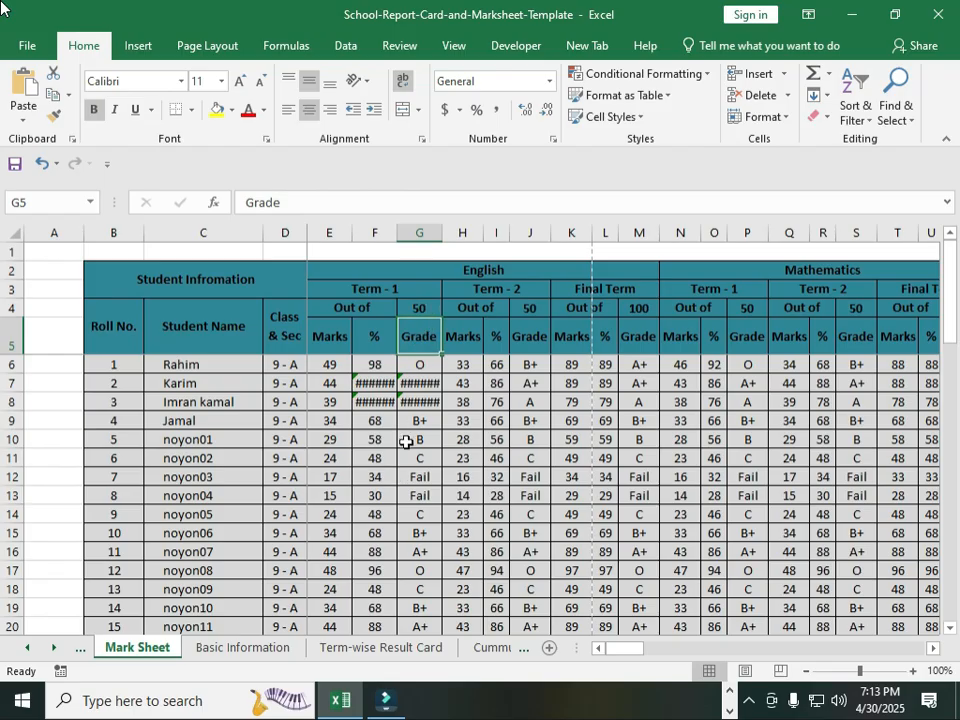
{"action": "left_click", "coordinate": [372, 366]}
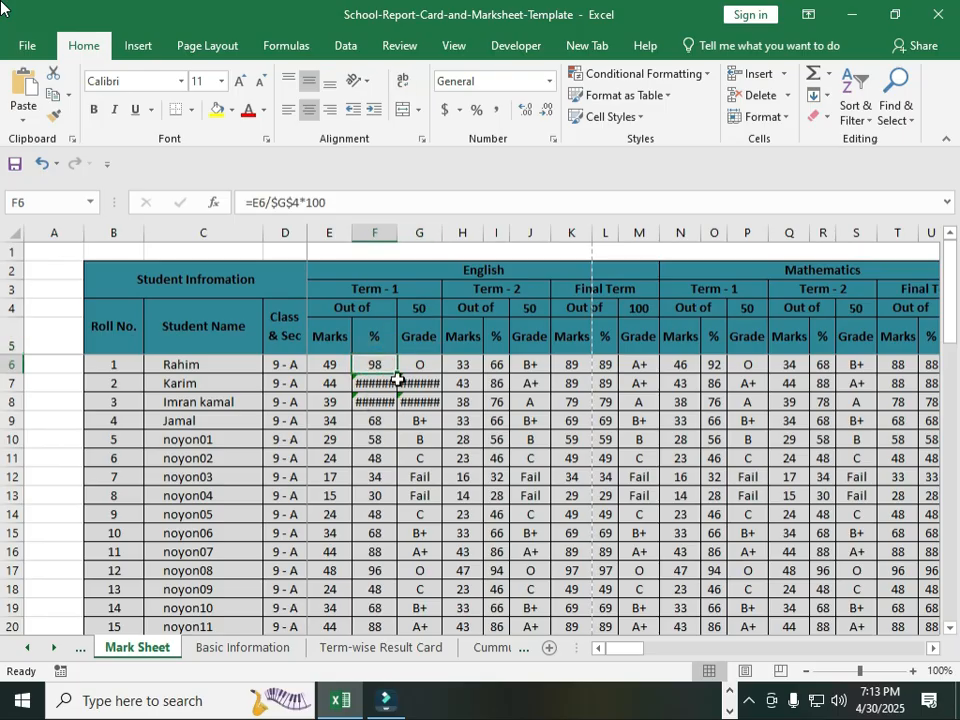
{"action": "double_click", "coordinate": [397, 373]}
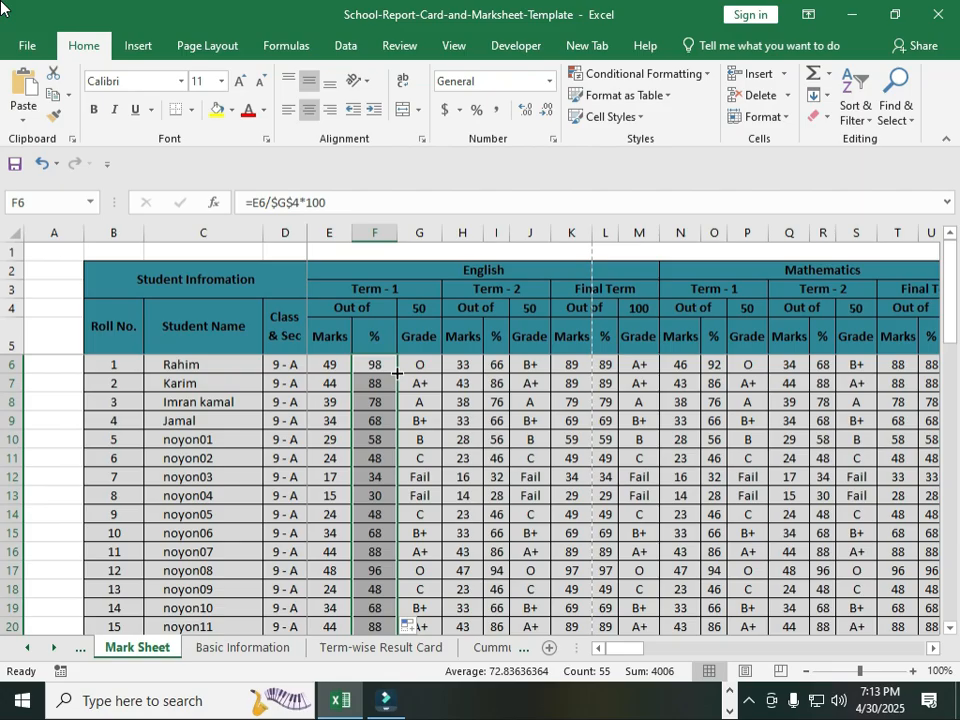
{"action": "left_click", "coordinate": [374, 421]}
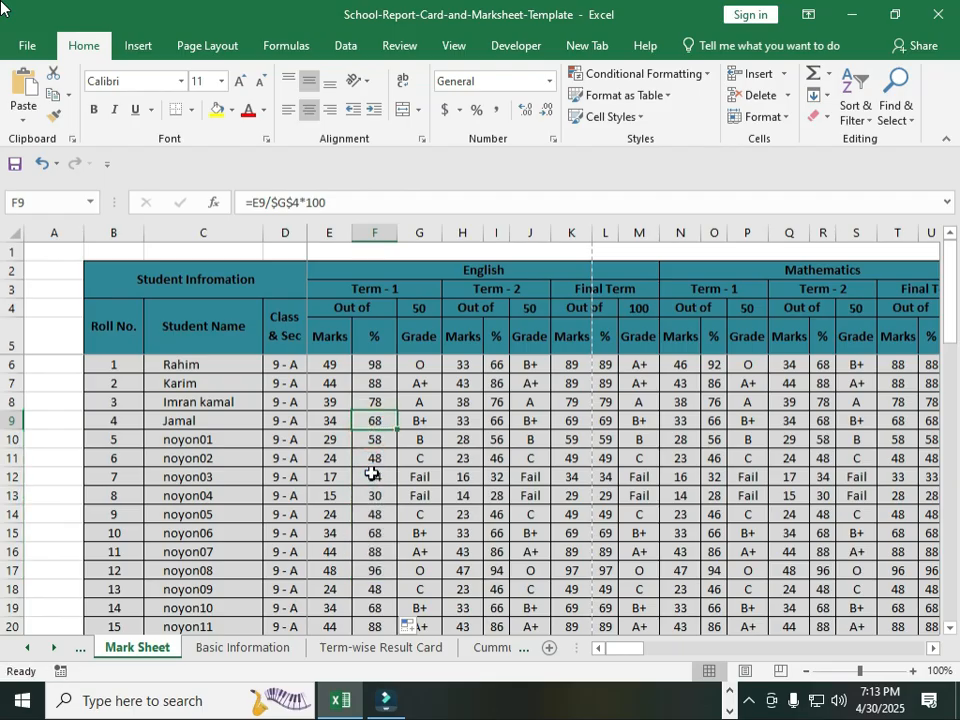
{"action": "left_click", "coordinate": [374, 364]}
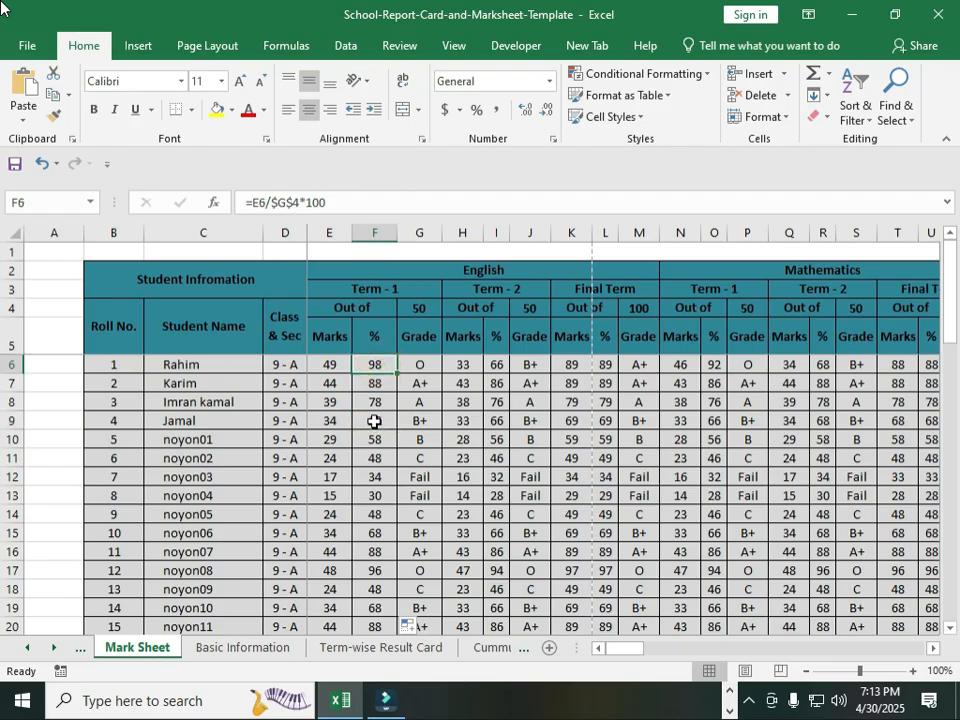
Step: Examine the English Term - 1 Marks, % and Grade columns, including the grade formula in G6
{"action": "left_click", "coordinate": [374, 421]}
{"action": "left_click", "coordinate": [376, 363]}
{"action": "left_click", "coordinate": [328, 233]}
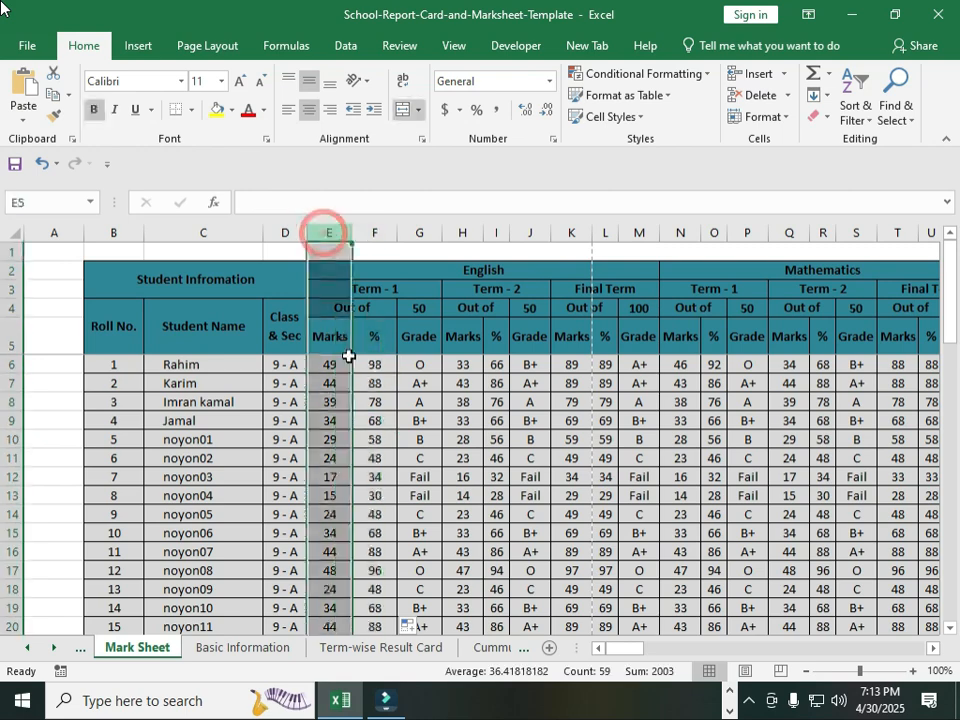
{"action": "left_click", "coordinate": [376, 233]}
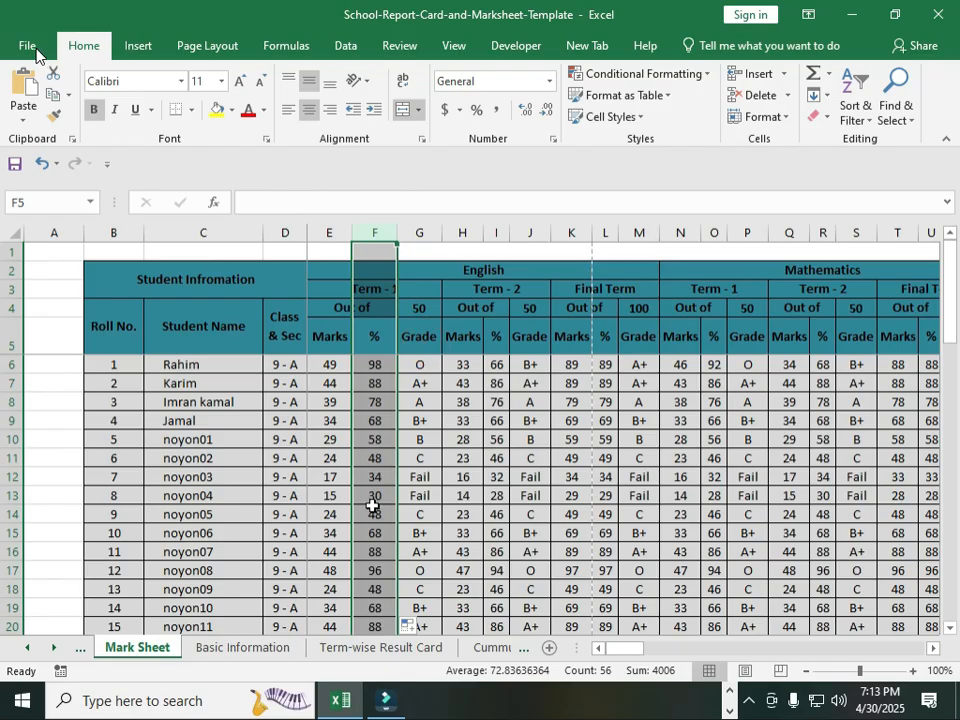
{"action": "left_click", "coordinate": [424, 335]}
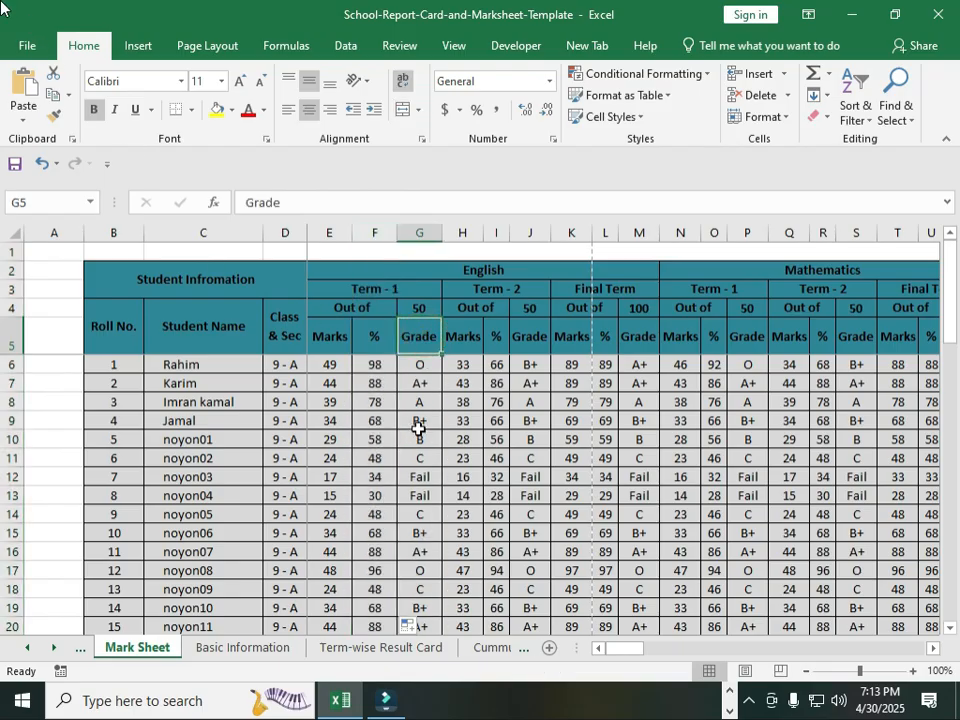
{"action": "left_click", "coordinate": [421, 368]}
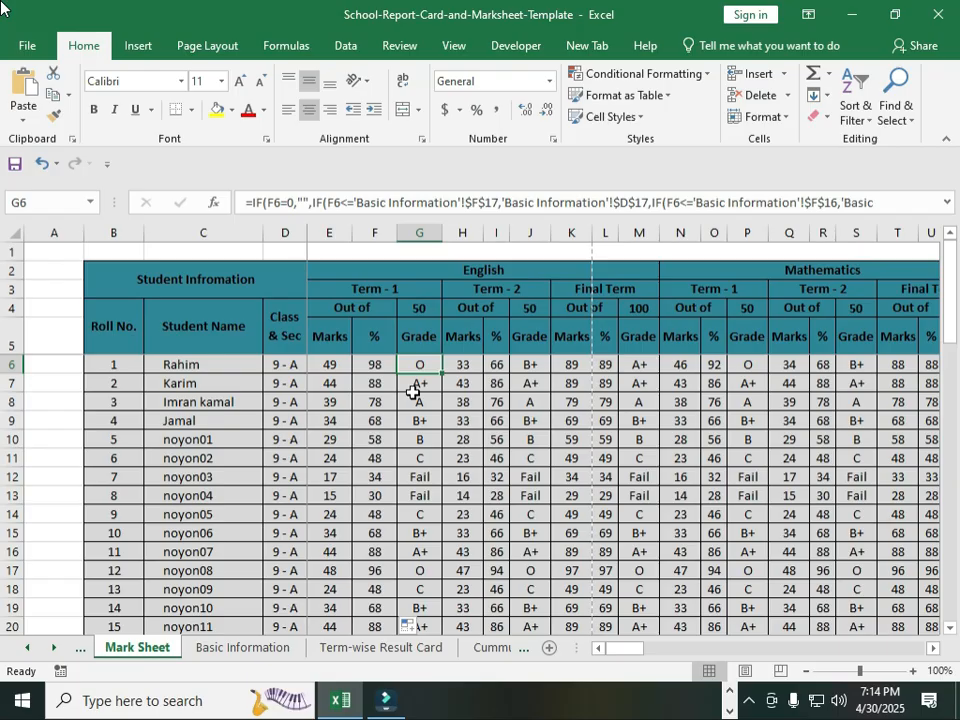
Step: Review the workbook's Sheet1, Basic Information, Term-wise Result Card and Cummulative Progres Report sheets, returning to the Mark Sheet
{"action": "left_click", "coordinate": [80, 650]}
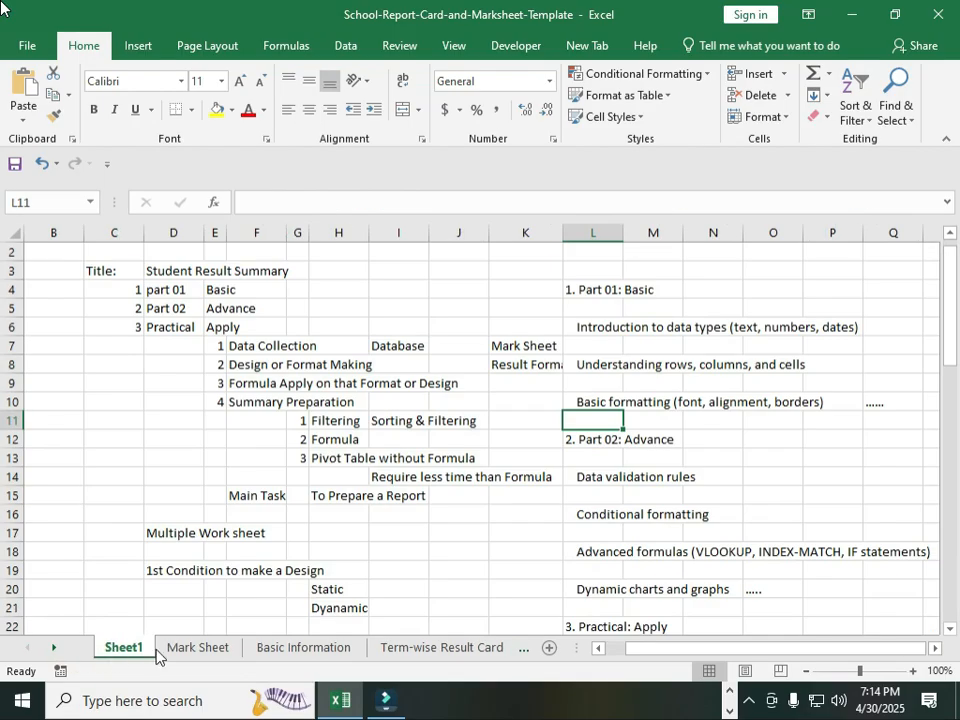
{"action": "left_click", "coordinate": [188, 648]}
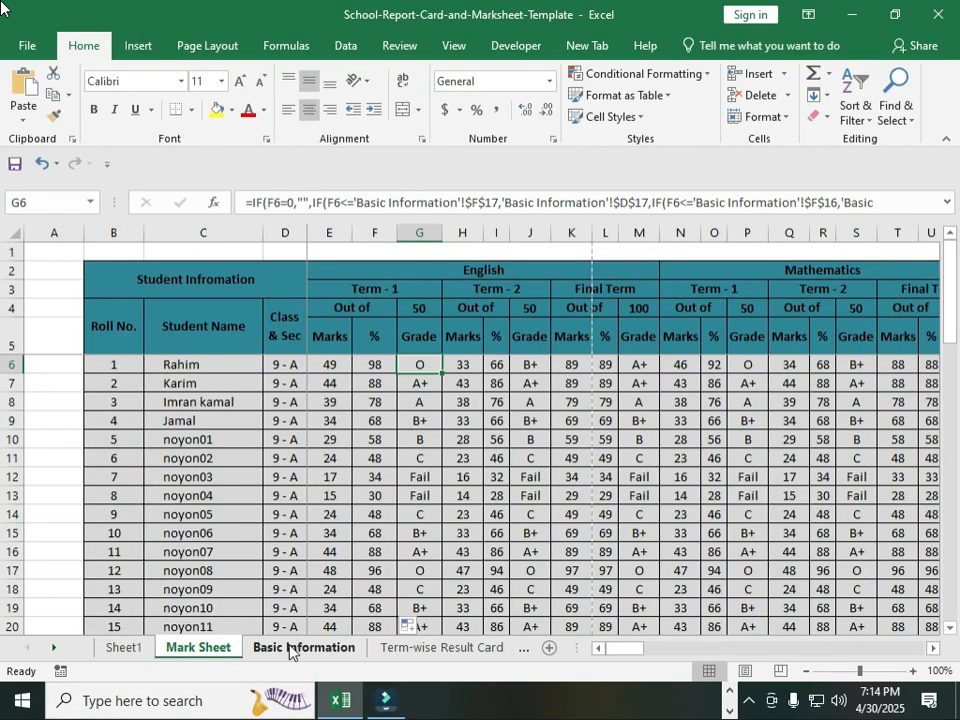
{"action": "left_click", "coordinate": [290, 650]}
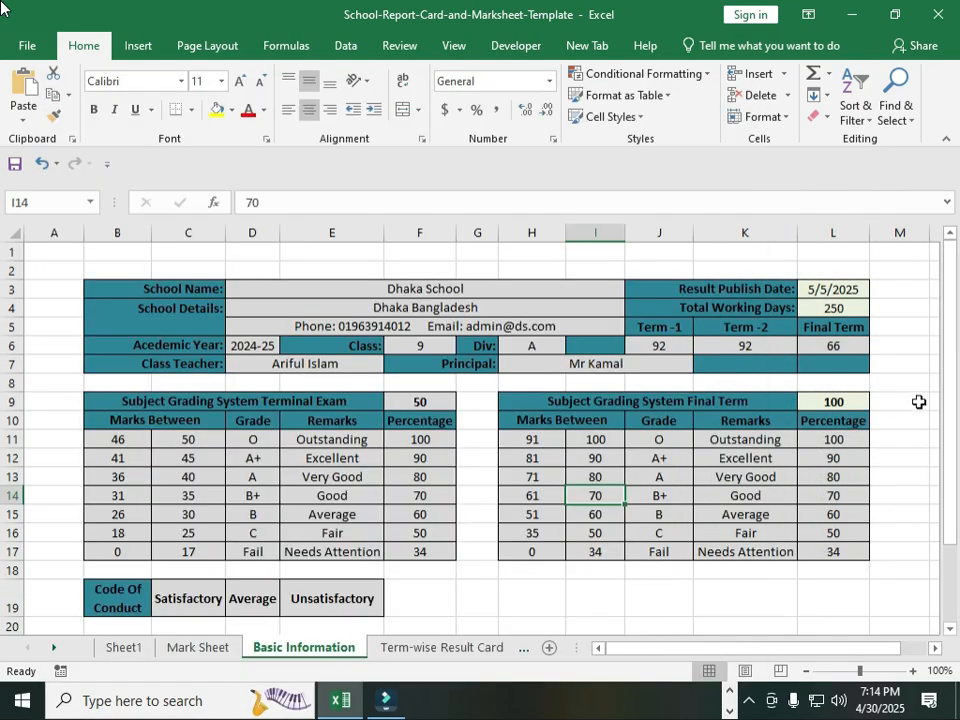
{"action": "left_click", "coordinate": [415, 650]}
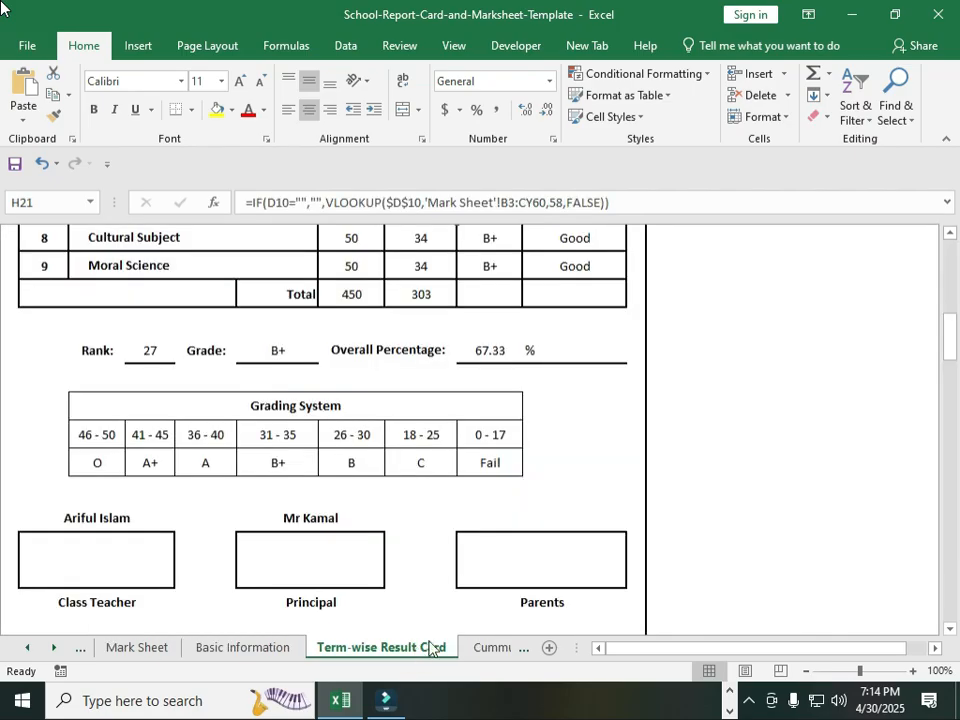
{"action": "left_click", "coordinate": [484, 650]}
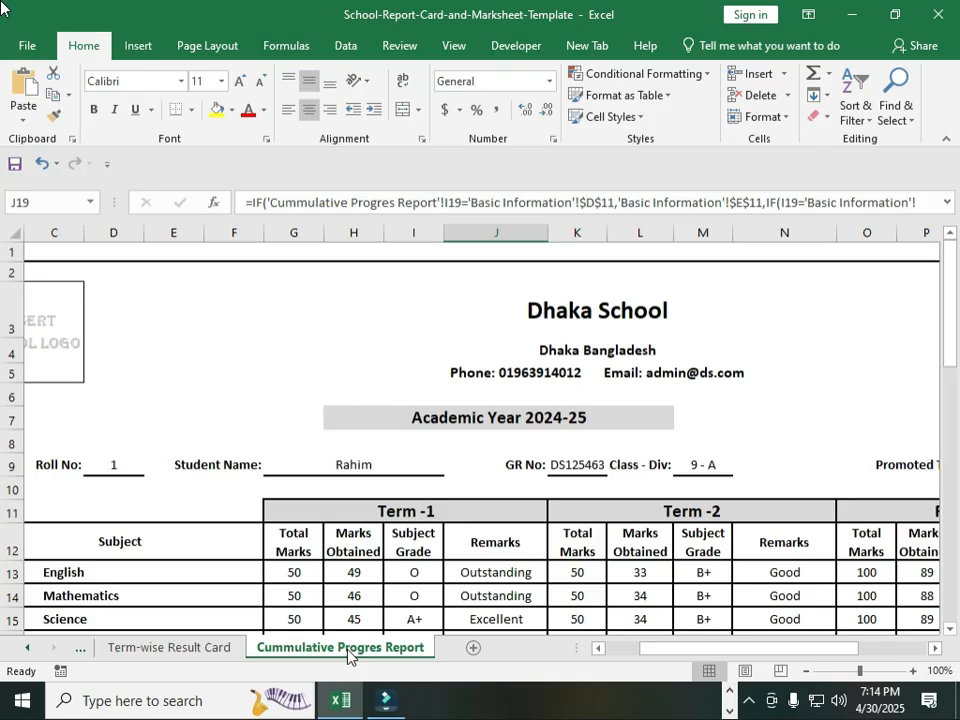
{"action": "left_click", "coordinate": [135, 647]}
{"action": "left_click", "coordinate": [82, 648]}
{"action": "left_click", "coordinate": [81, 647]}
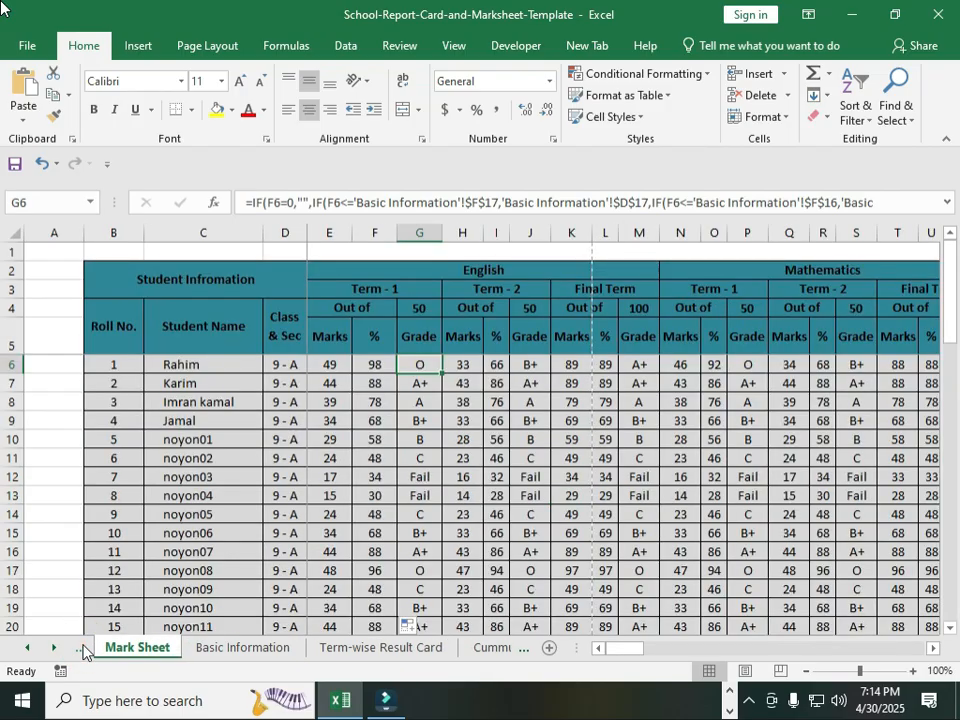
{"action": "left_click", "coordinate": [216, 650]}
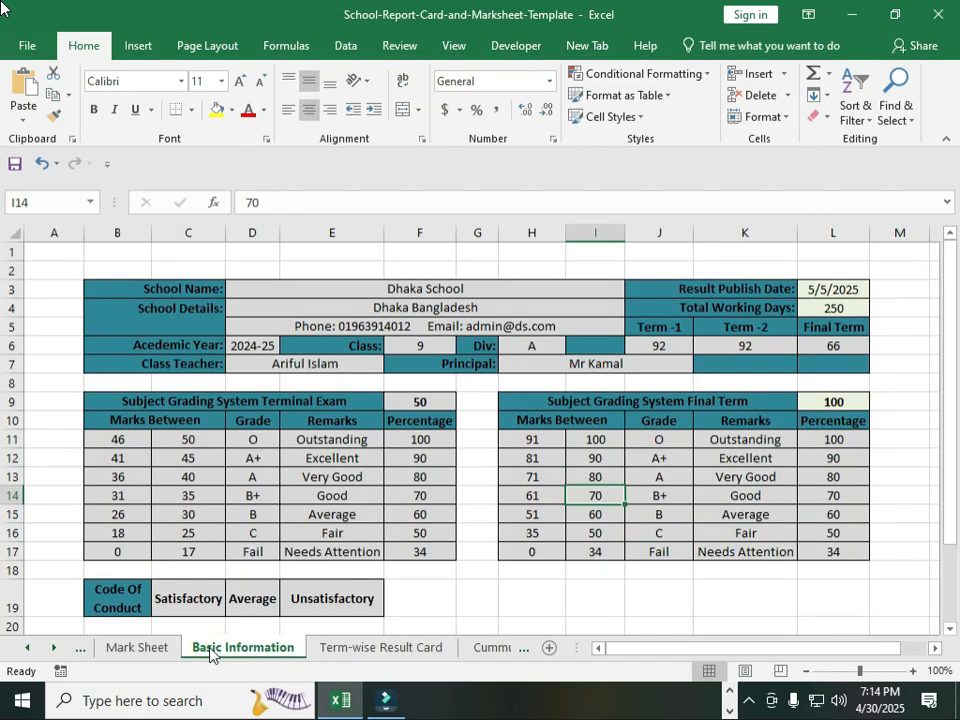
{"action": "left_click", "coordinate": [153, 650]}
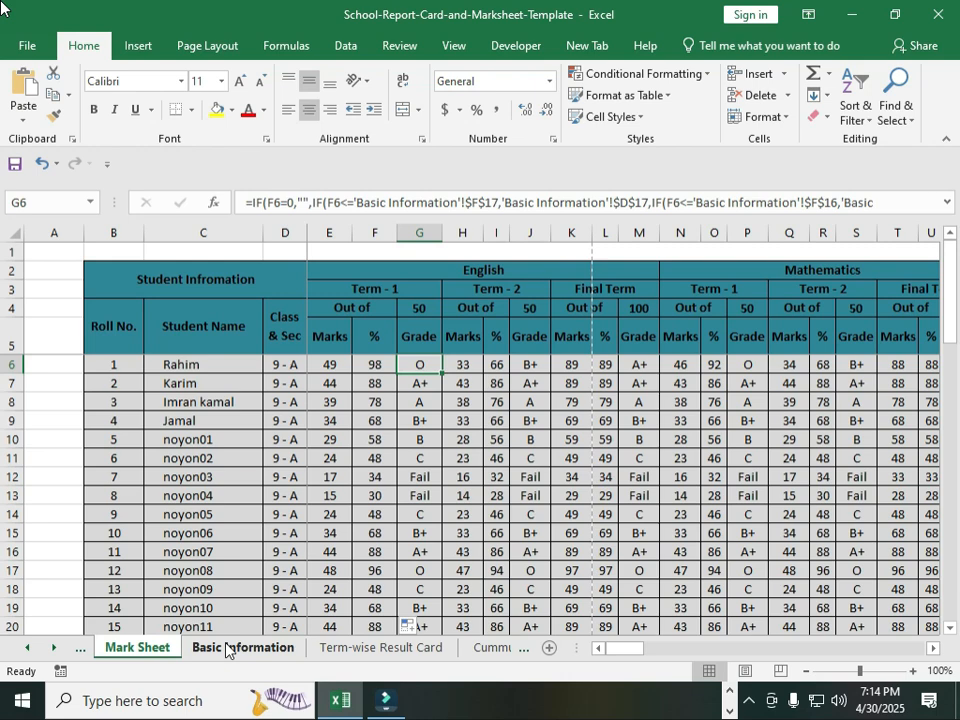
Step: Trace the Mark Sheet's G4 reference to the Basic Information sheet and compare the terminal and final exam total marks in F9 and L9
{"action": "left_click", "coordinate": [416, 308]}
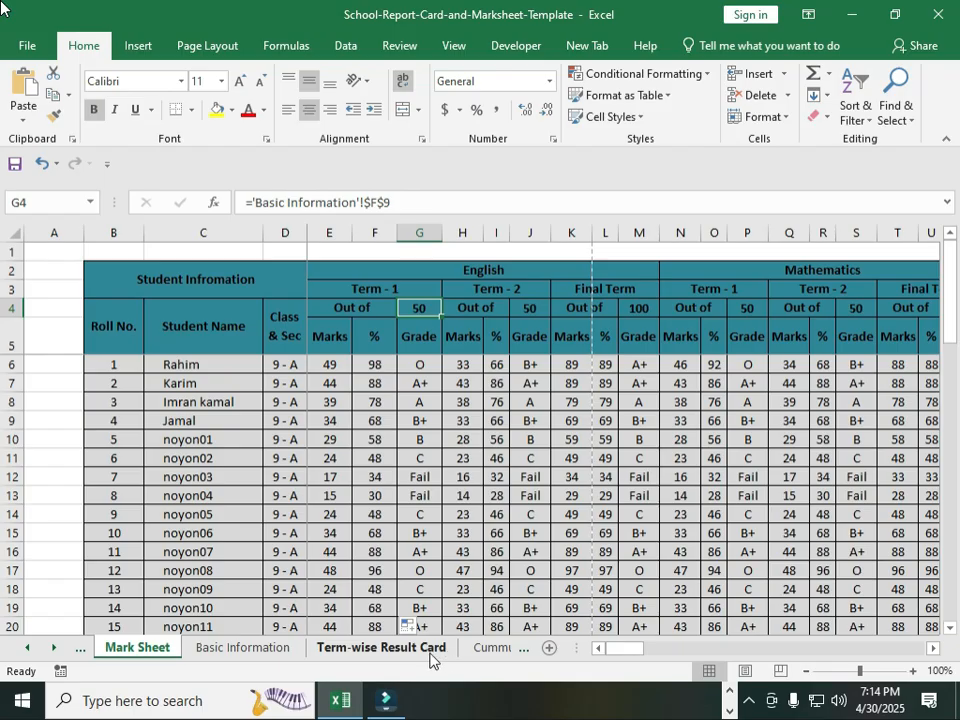
{"action": "left_click", "coordinate": [243, 649]}
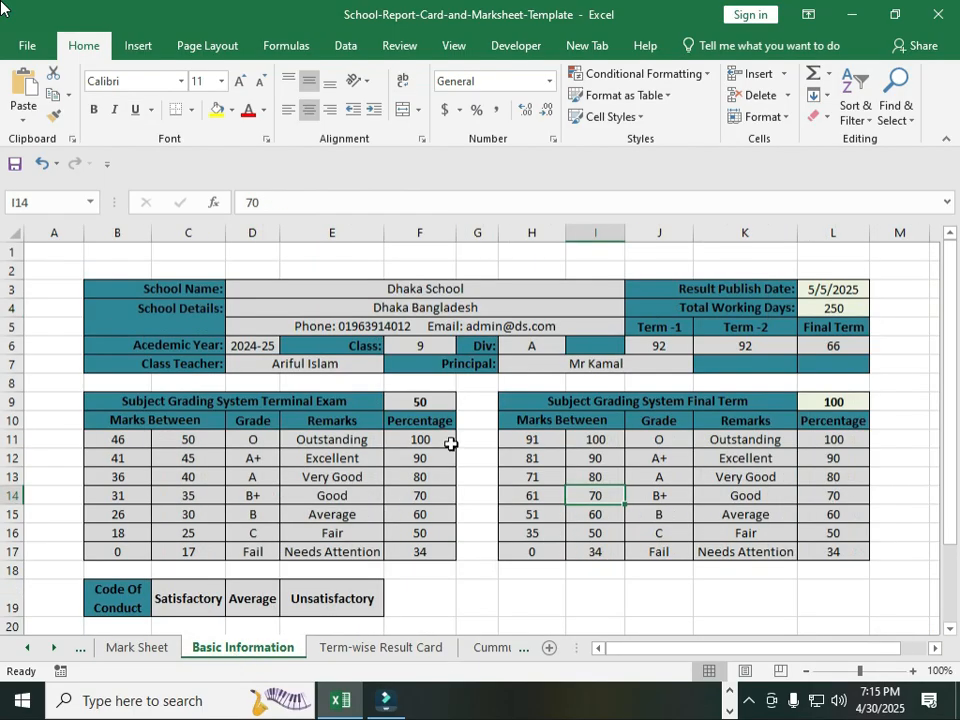
{"action": "left_click", "coordinate": [422, 401]}
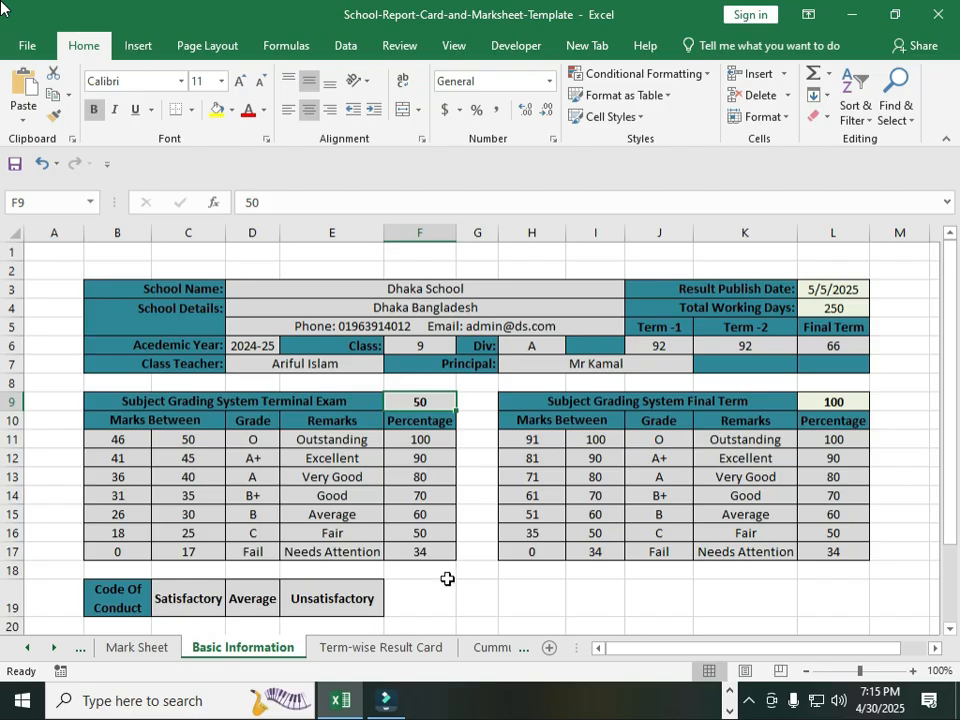
{"action": "left_click", "coordinate": [823, 397]}
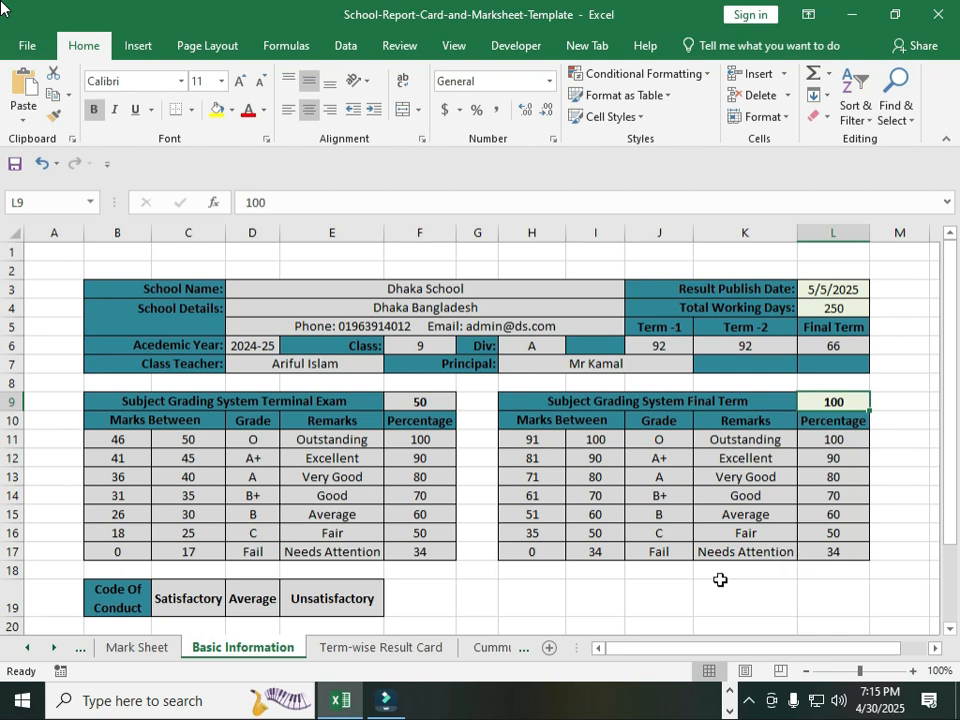
{"action": "left_click", "coordinate": [419, 401]}
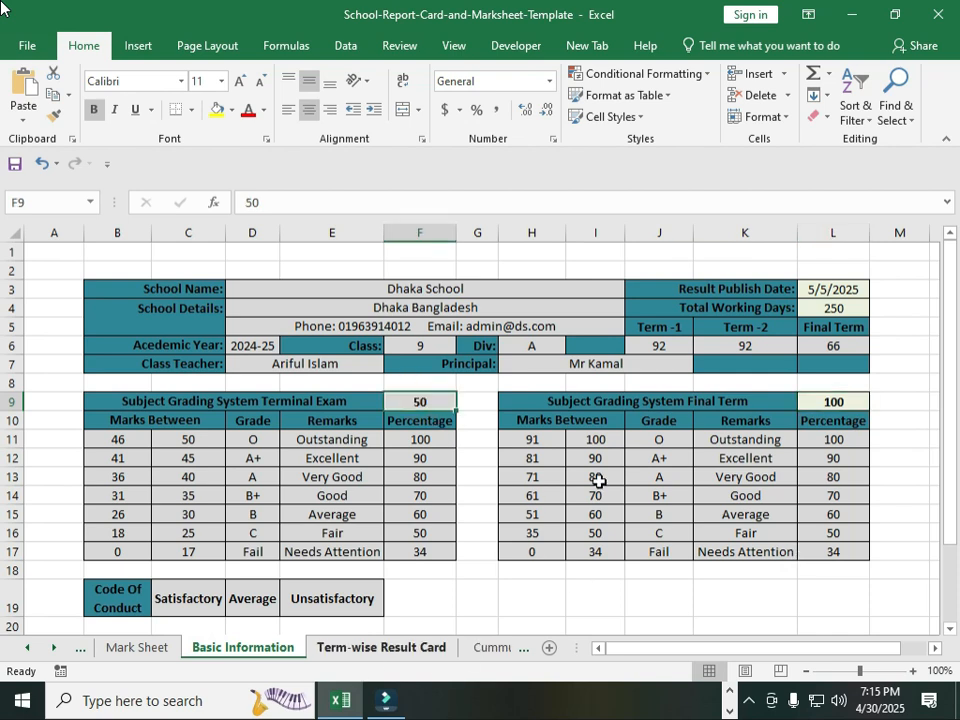
{"action": "left_click", "coordinate": [830, 401]}
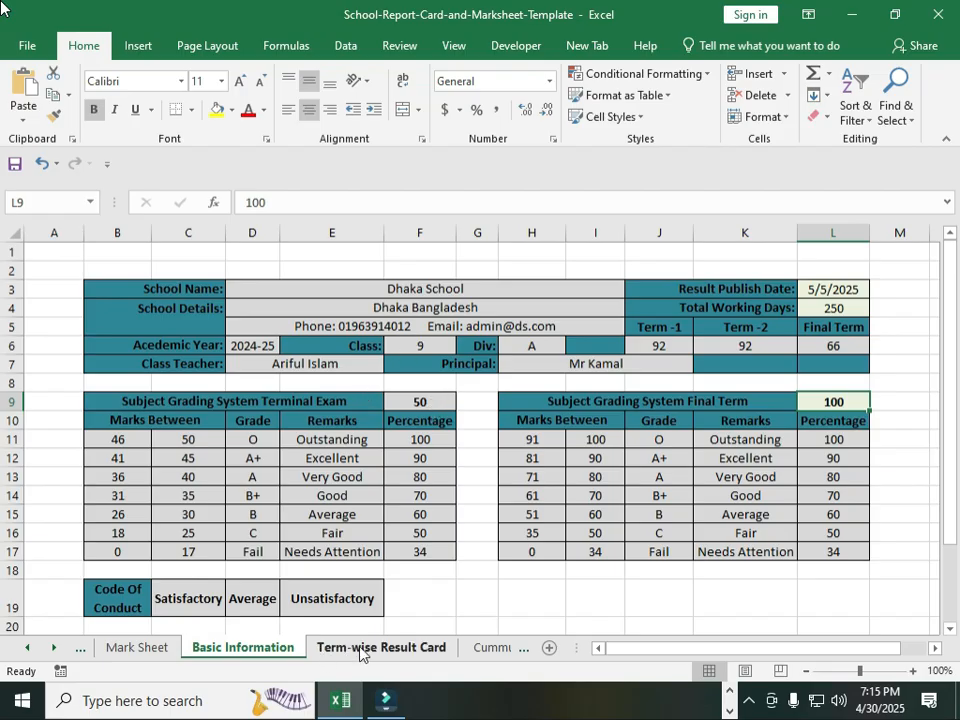
{"action": "left_click", "coordinate": [137, 647]}
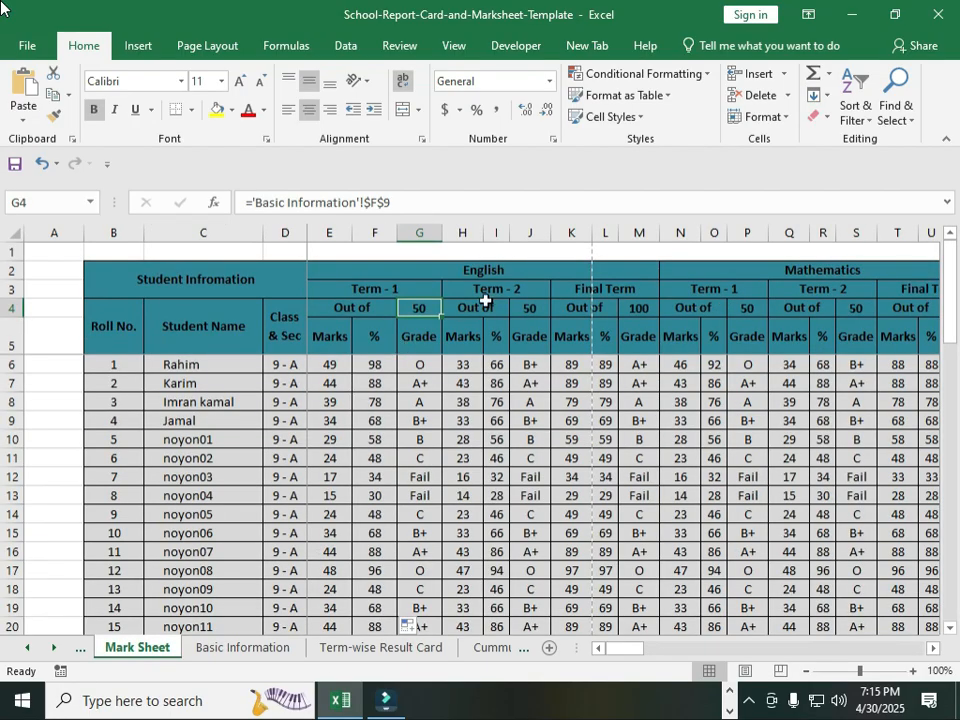
Step: Replace the $F$9 reference in Mark Sheet cell G4 with A1 so the formula reads ='Basic Information'!A1
{"action": "left_click", "coordinate": [392, 201]}
{"action": "left_click_drag", "start_coordinate": [392, 202], "coordinate": [363, 203]}
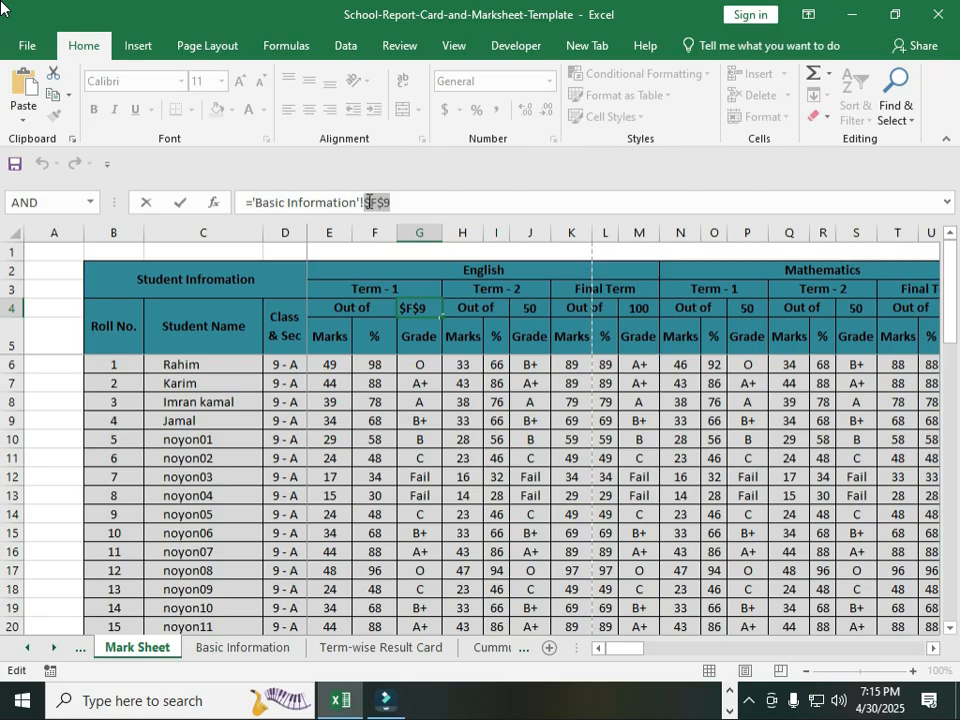
{"action": "left_click", "coordinate": [52, 251]}
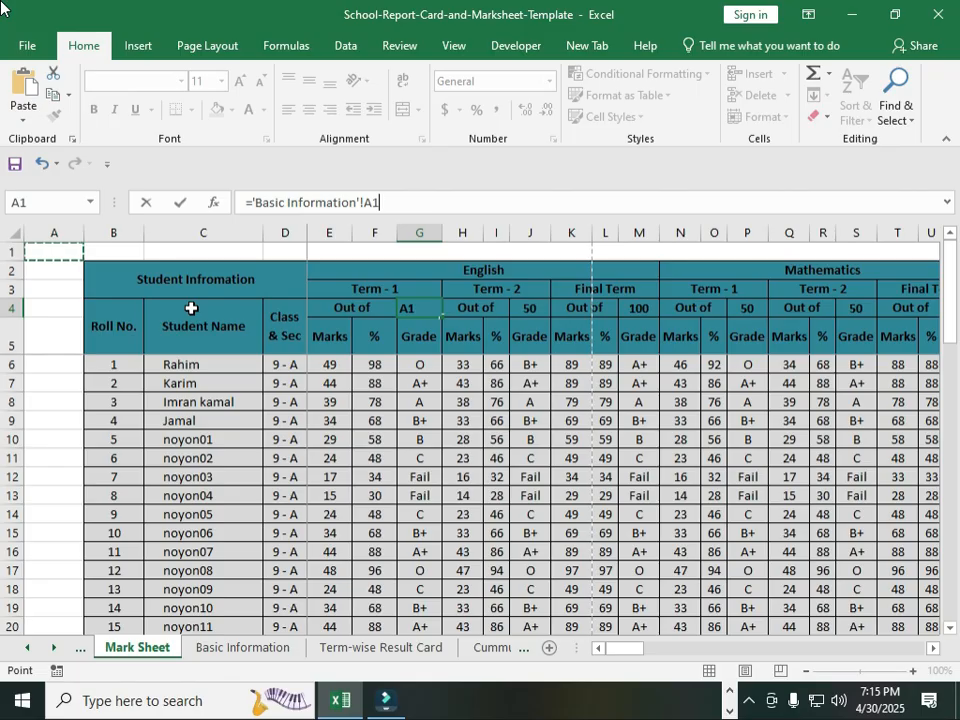
{"action": "key", "text": "Return"}
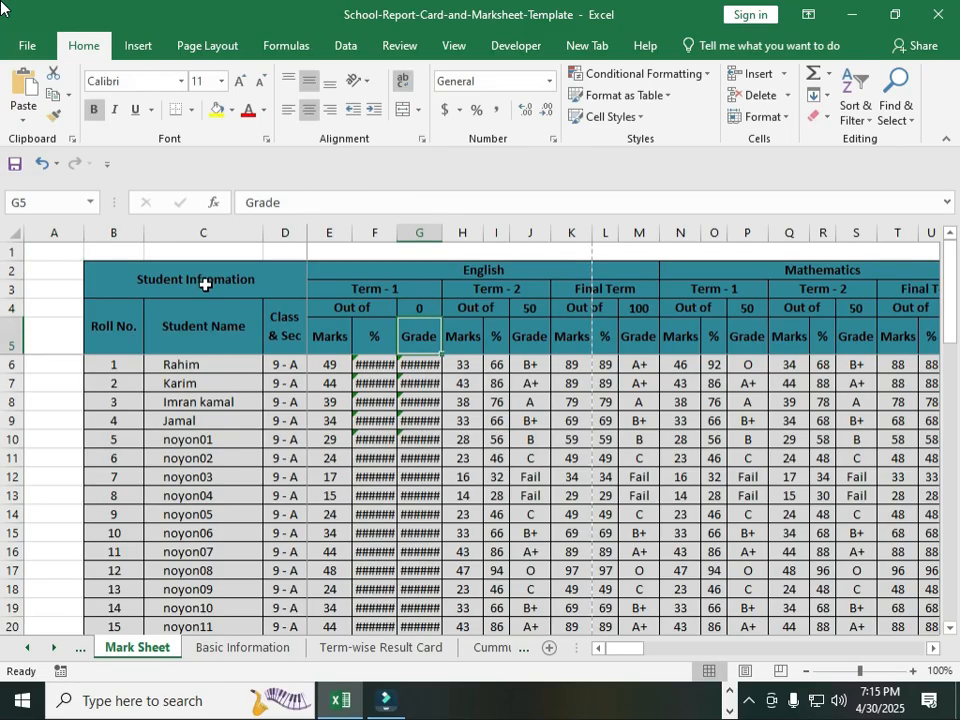
Step: Enter 50 in cell A1 of the Mark Sheet as a source for the Out of value
{"action": "left_click", "coordinate": [421, 307]}
{"action": "left_click", "coordinate": [56, 246]}
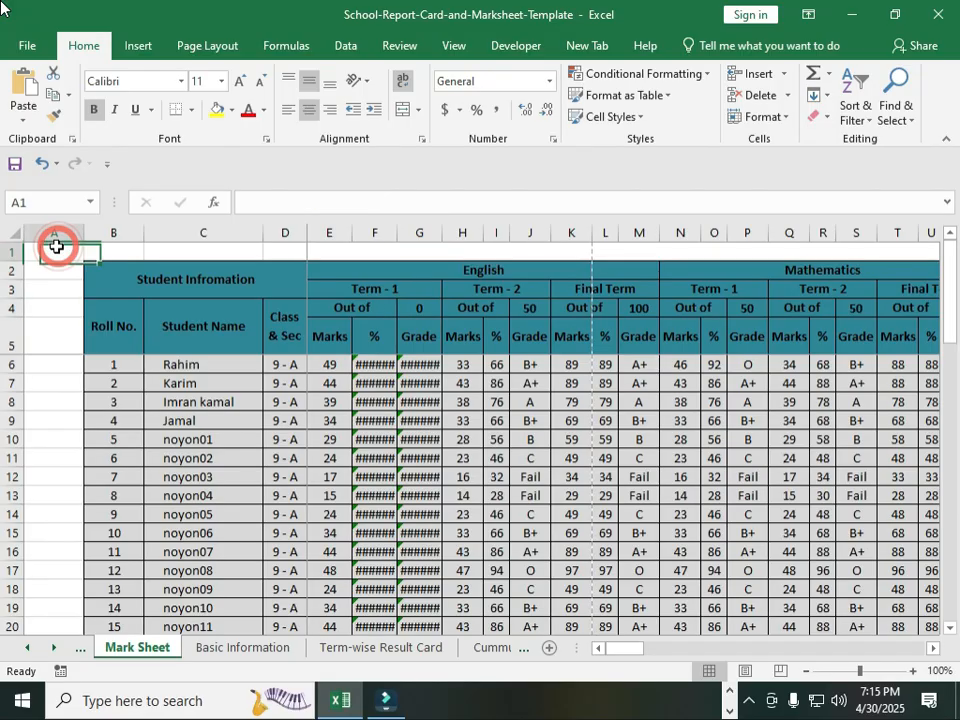
{"action": "type", "text": "50"}
{"action": "key", "text": "Return"}
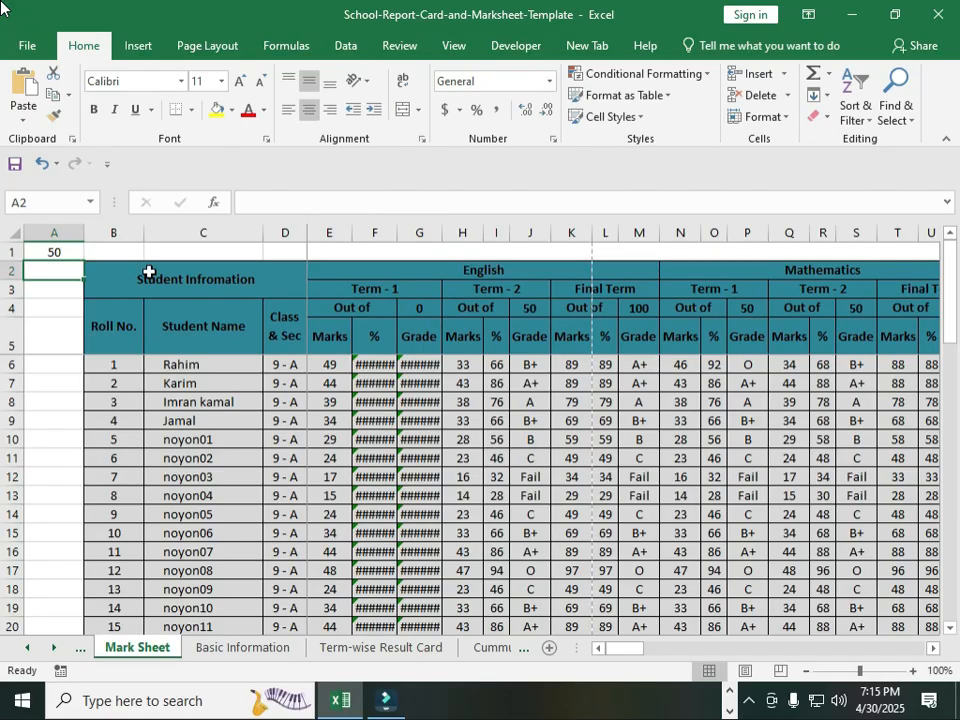
Step: Link the English Term - 1 Out of cell G4 to A1 with the formula =A1 and check it
{"action": "left_click", "coordinate": [425, 307]}
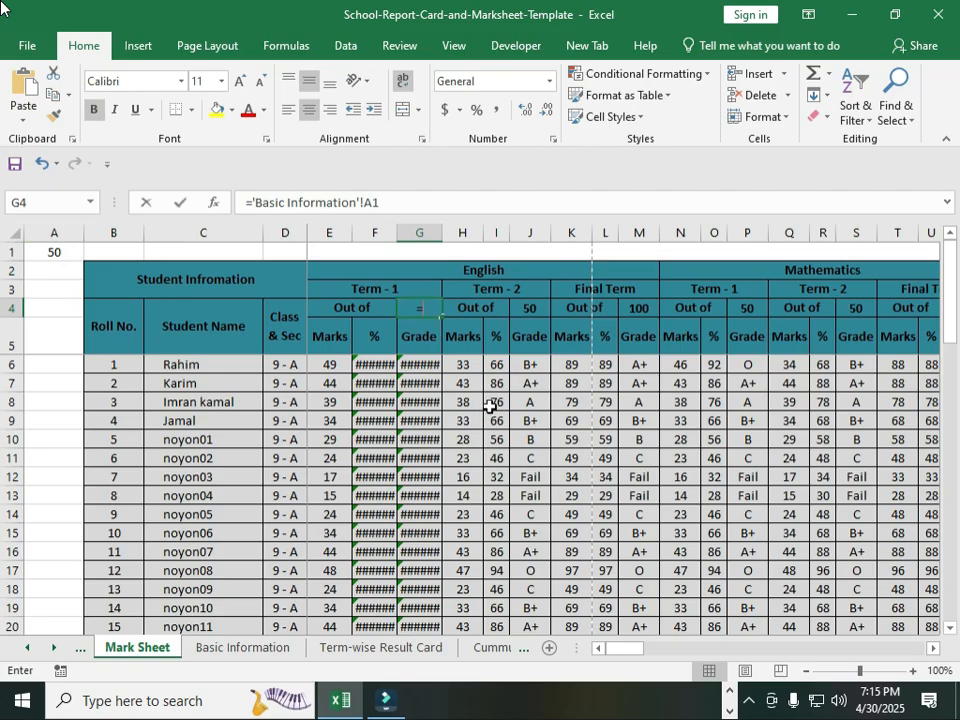
{"action": "type", "text": "="}
{"action": "left_click", "coordinate": [51, 250]}
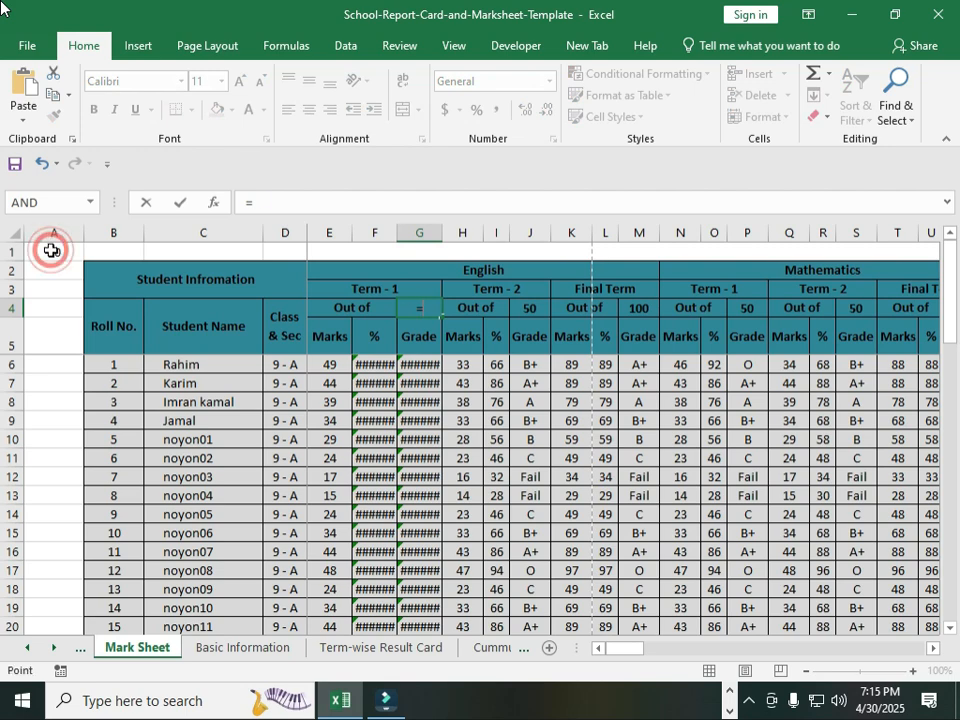
{"action": "key", "text": "Return"}
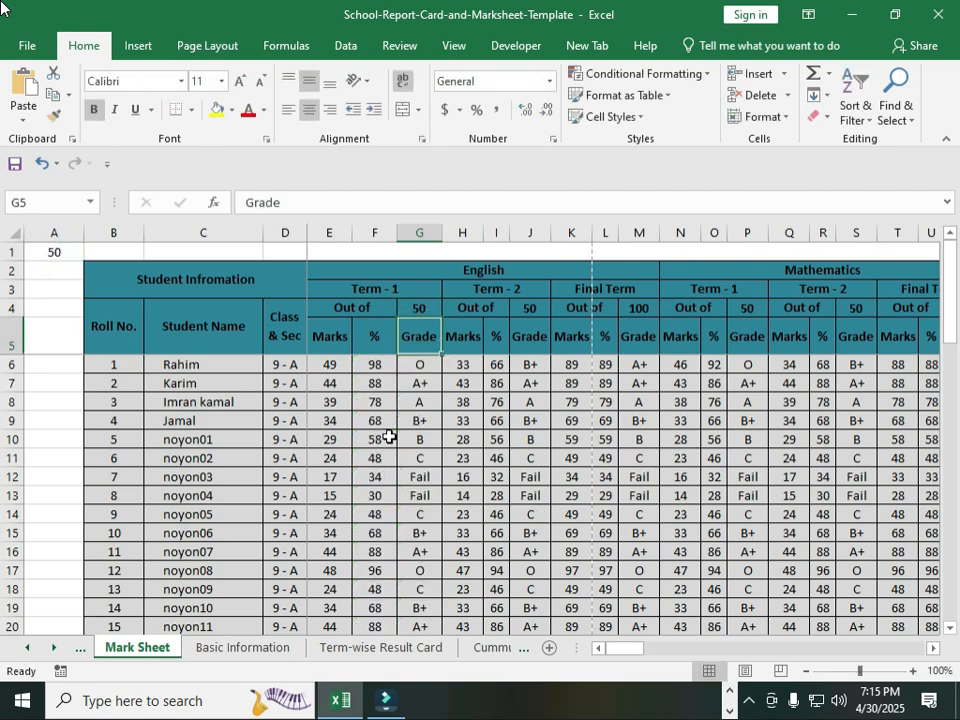
{"action": "key", "text": "Up"}
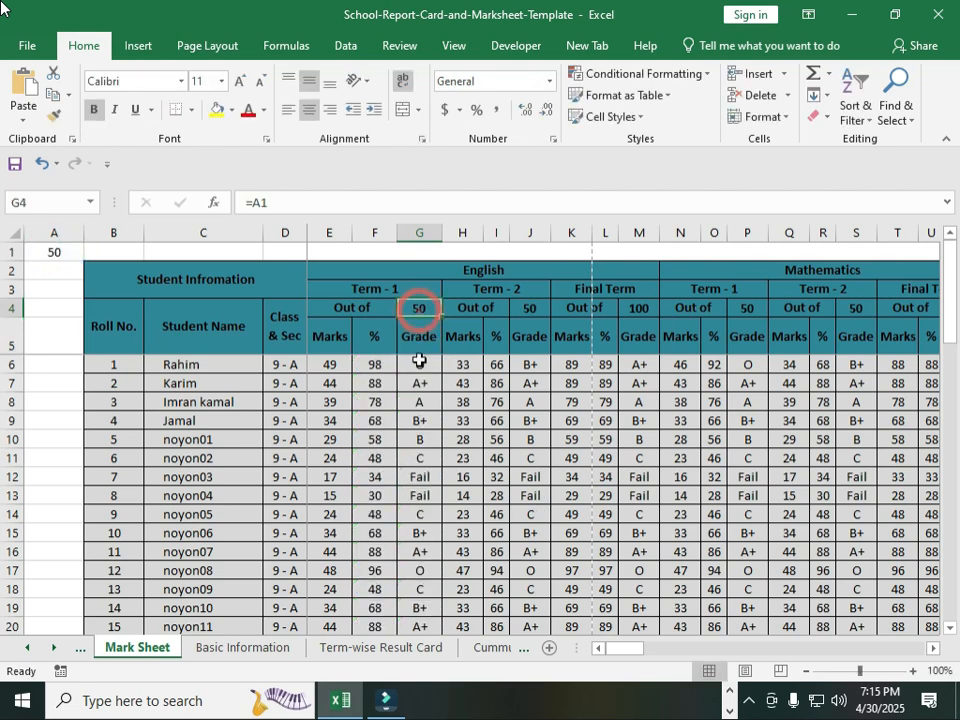
Step: Clear cell A1 and enter 50 directly in the English Term - 1 Out of cell G4
{"action": "left_click", "coordinate": [54, 253]}
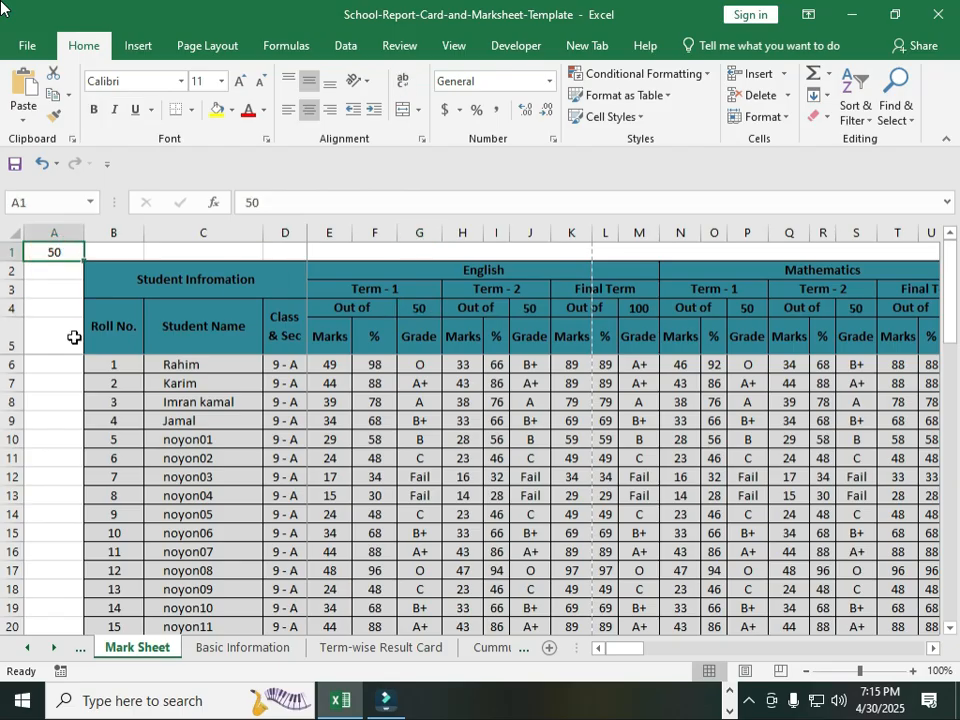
{"action": "key", "text": "Delete"}
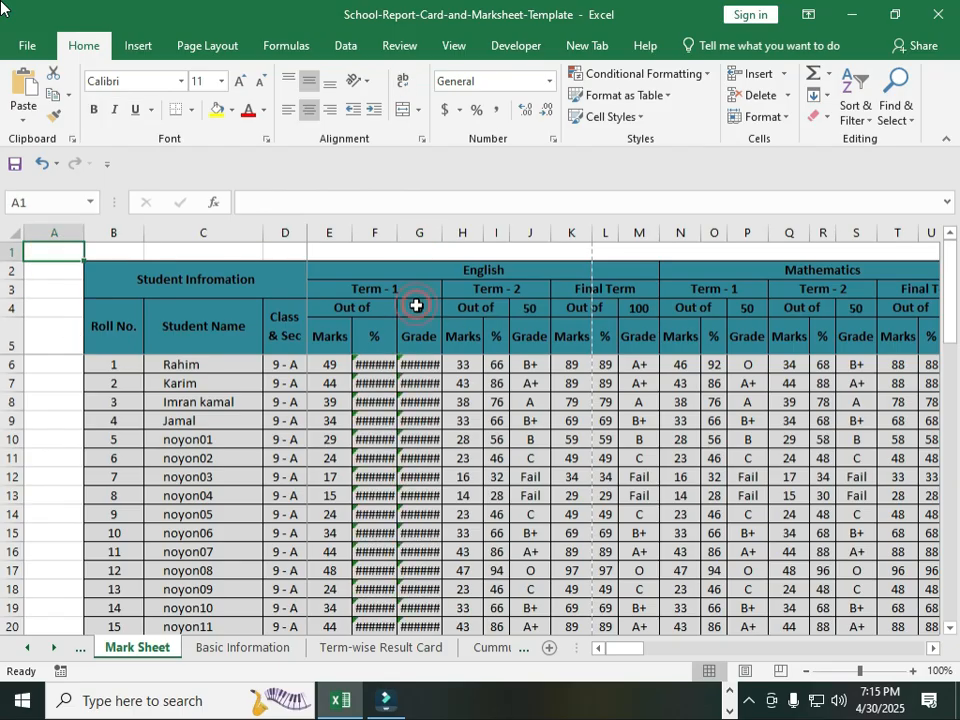
{"action": "left_click", "coordinate": [416, 305]}
{"action": "key", "text": "BackSpace"}
{"action": "type", "text": "50"}
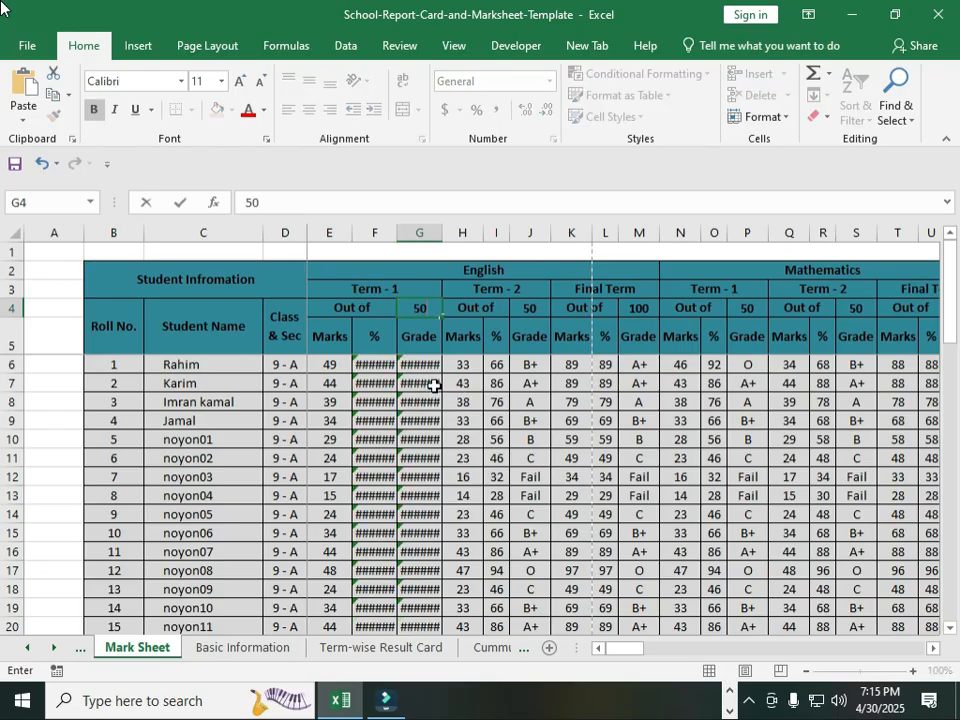
{"action": "key", "text": "Return"}
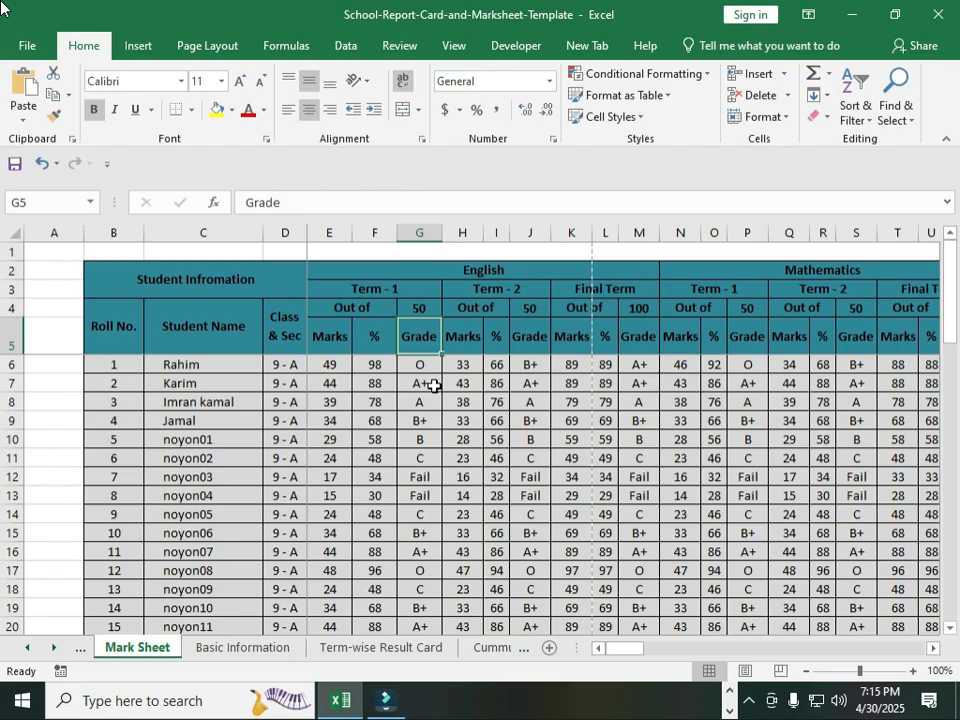
Step: Retype the plain value 50 in the Mark Sheet's English Term - 1 Out of cell G4
{"action": "left_click", "coordinate": [424, 310]}
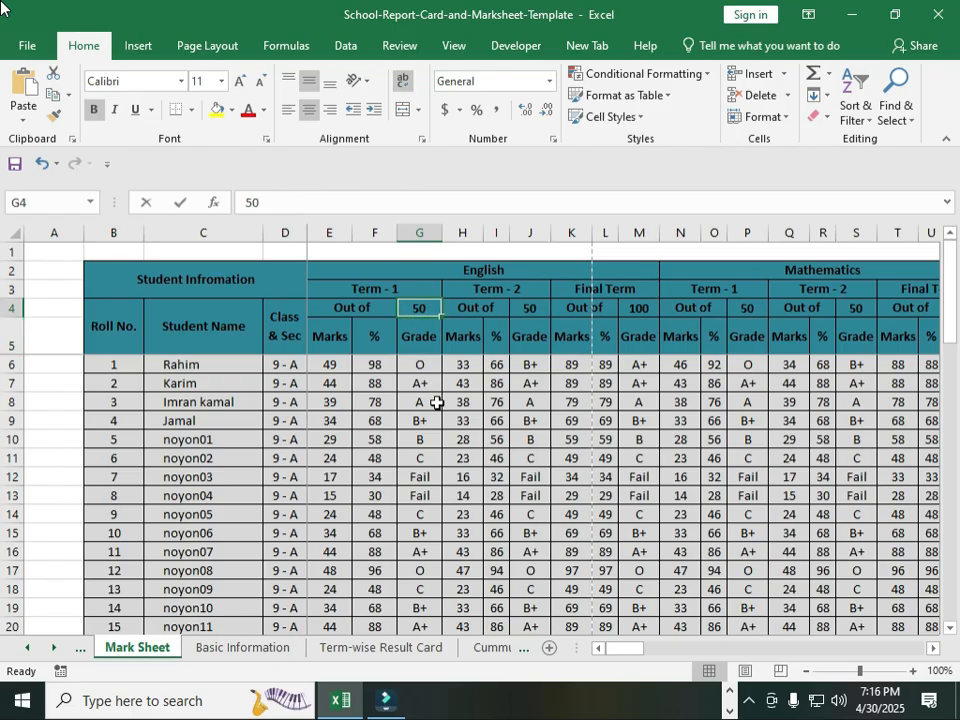
{"action": "type", "text": "="}
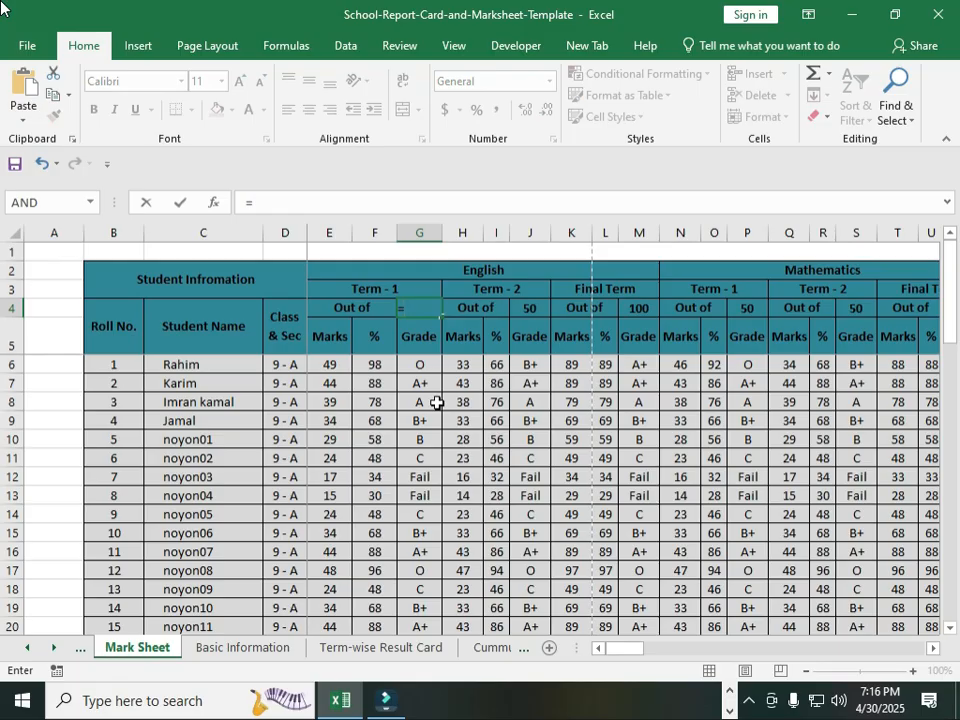
{"action": "key", "text": "BackSpace"}
{"action": "type", "text": "50"}
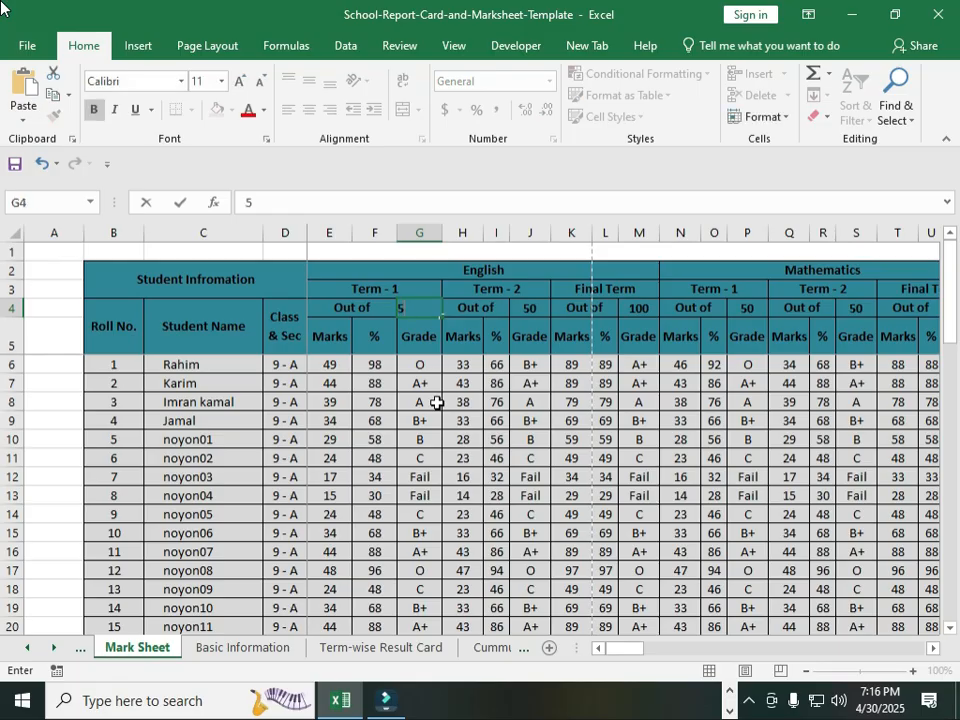
{"action": "key", "text": "Return"}
{"action": "key", "text": "Up"}
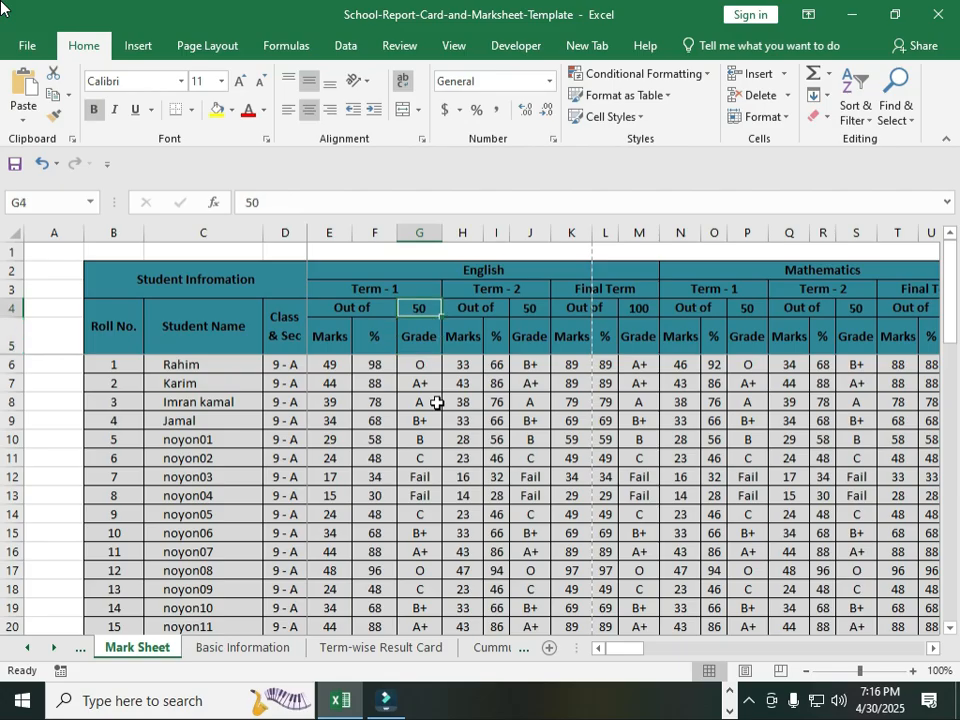
Step: Link Mark Sheet cell G4 to the Terminal Exam total on the other sheet with the formula ='Basic Information'!F9 and check it
{"action": "type", "text": "="}
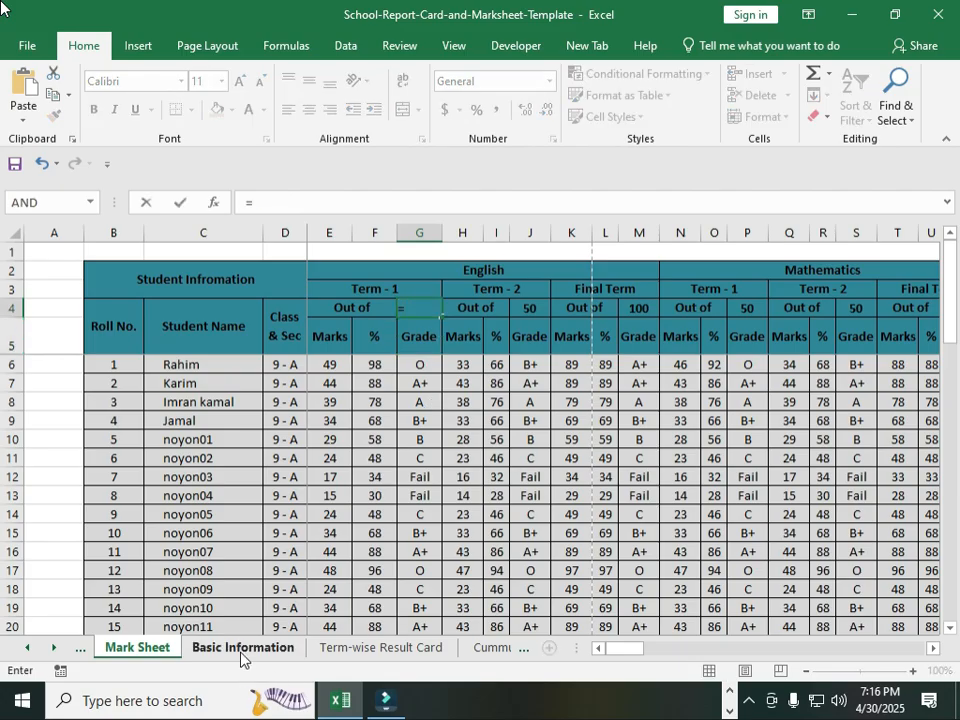
{"action": "left_click", "coordinate": [232, 648]}
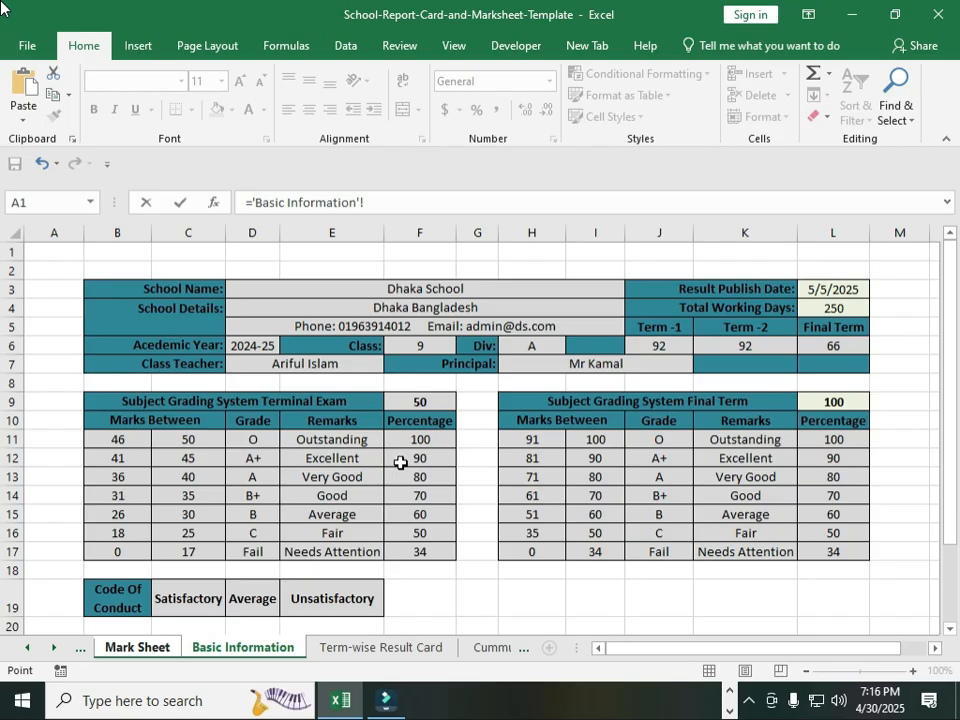
{"action": "left_click", "coordinate": [414, 400]}
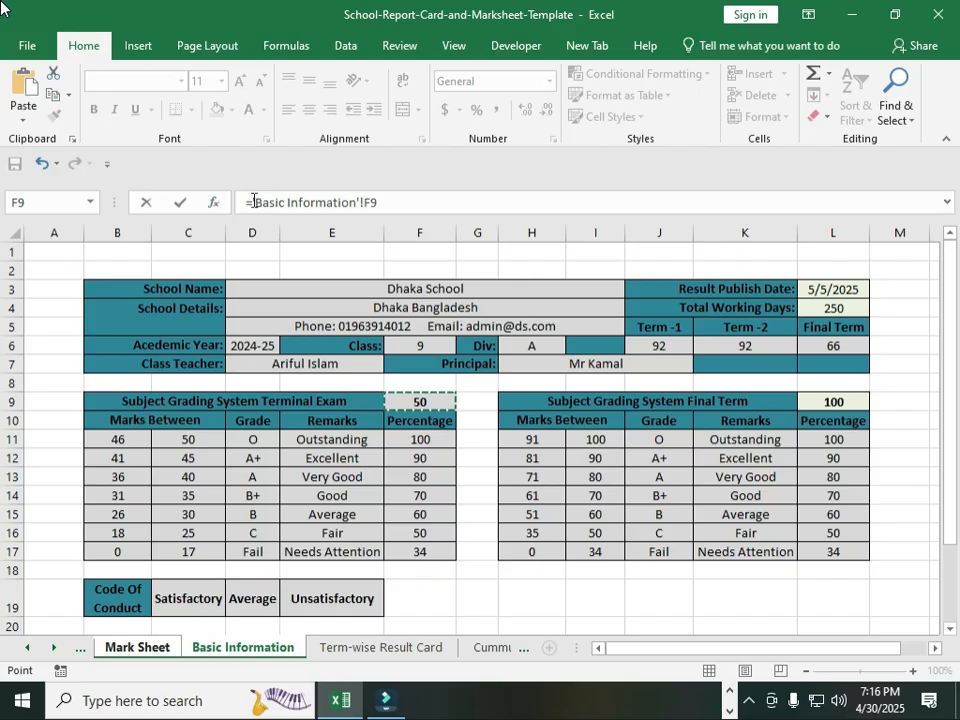
{"action": "left_click_drag", "start_coordinate": [251, 201], "coordinate": [364, 202]}
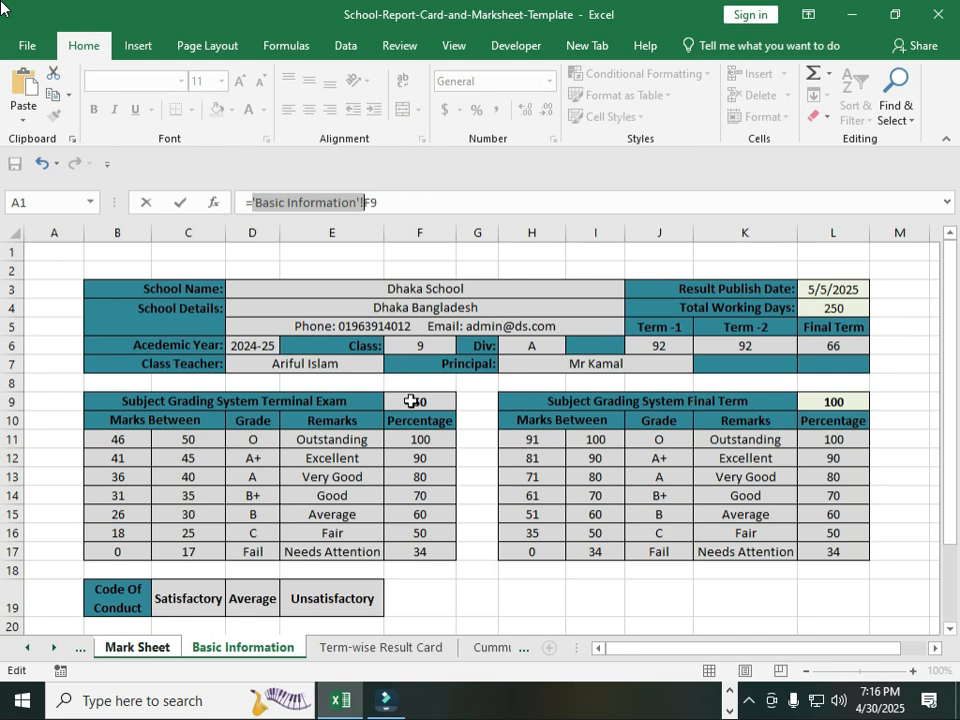
{"action": "key", "text": "Return"}
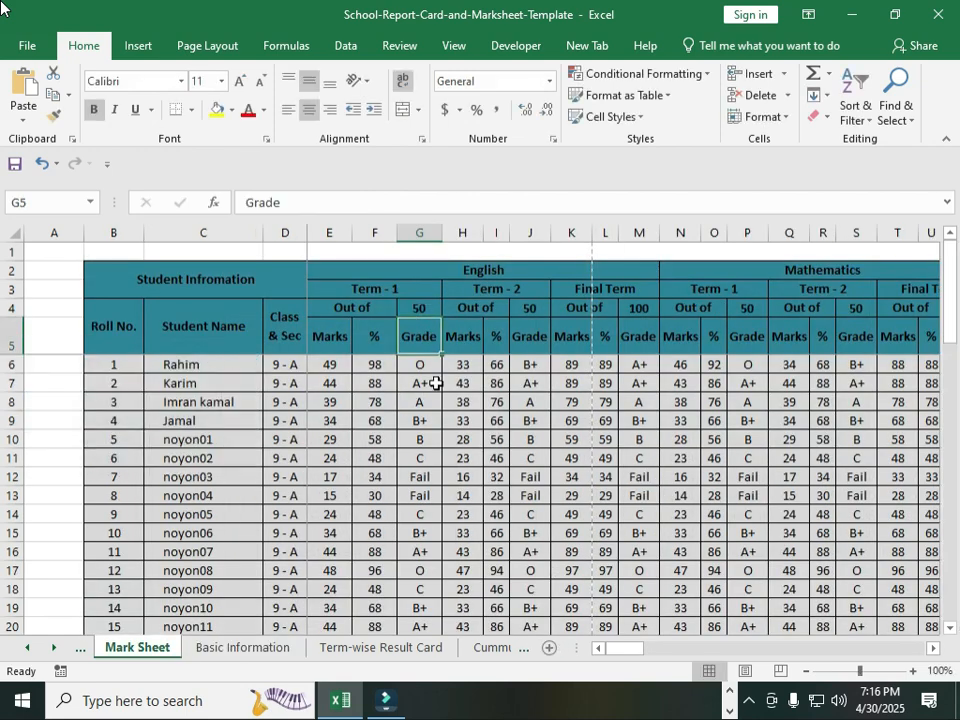
{"action": "left_click", "coordinate": [417, 307]}
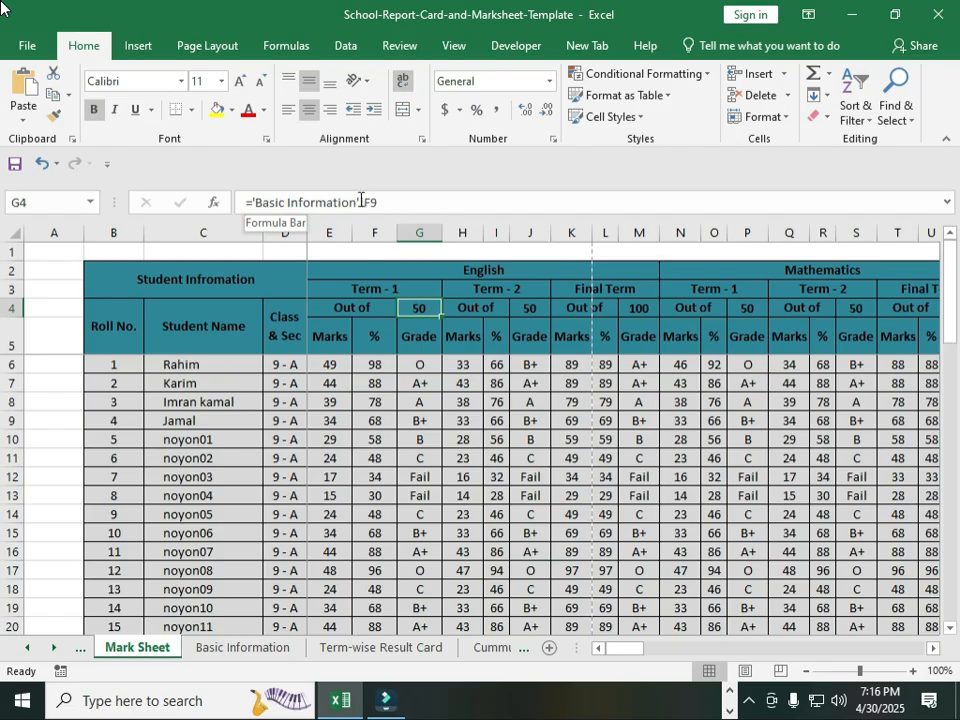
Step: Compare G4's formula with the Basic Information sheet, make its reference absolute as ='Basic Information'!$F$9, and save the workbook
{"action": "left_click", "coordinate": [205, 650]}
{"action": "left_click", "coordinate": [232, 649]}
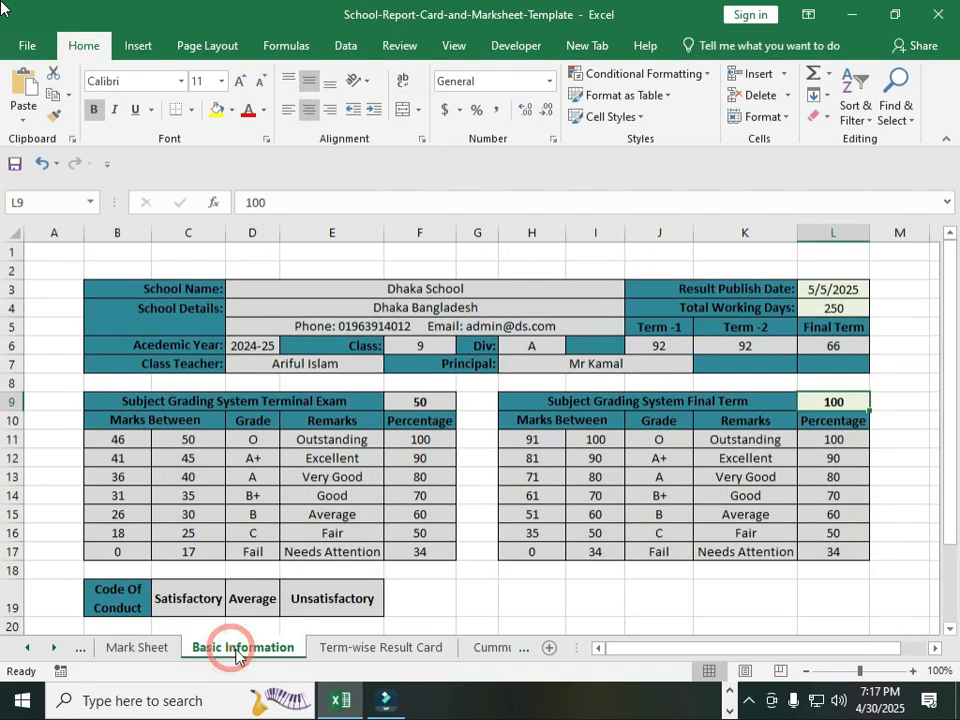
{"action": "left_click", "coordinate": [140, 649]}
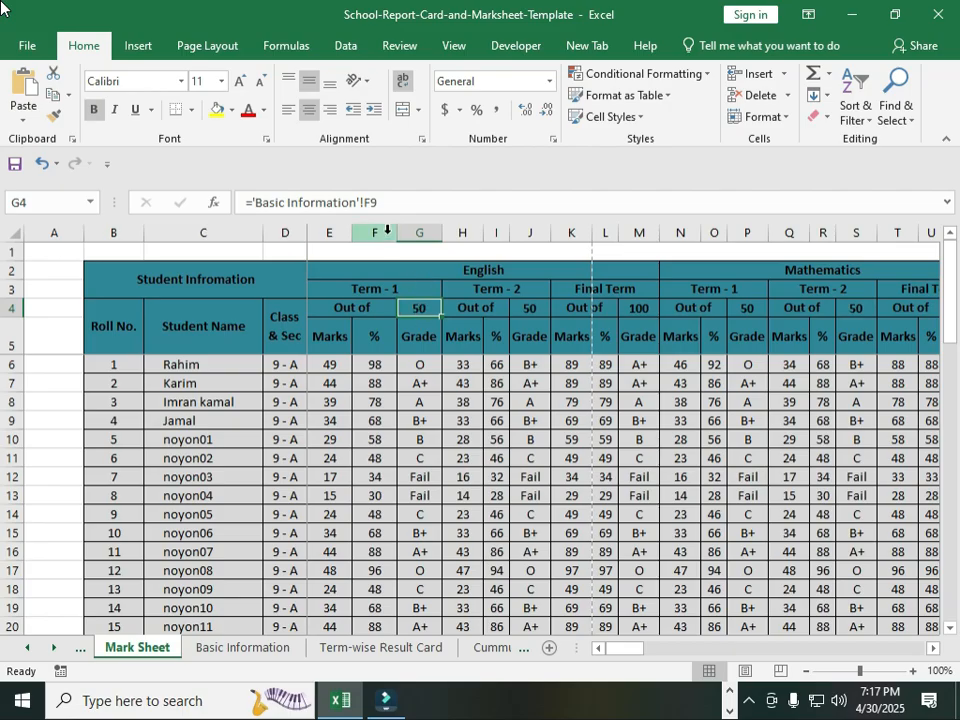
{"action": "left_click", "coordinate": [245, 652]}
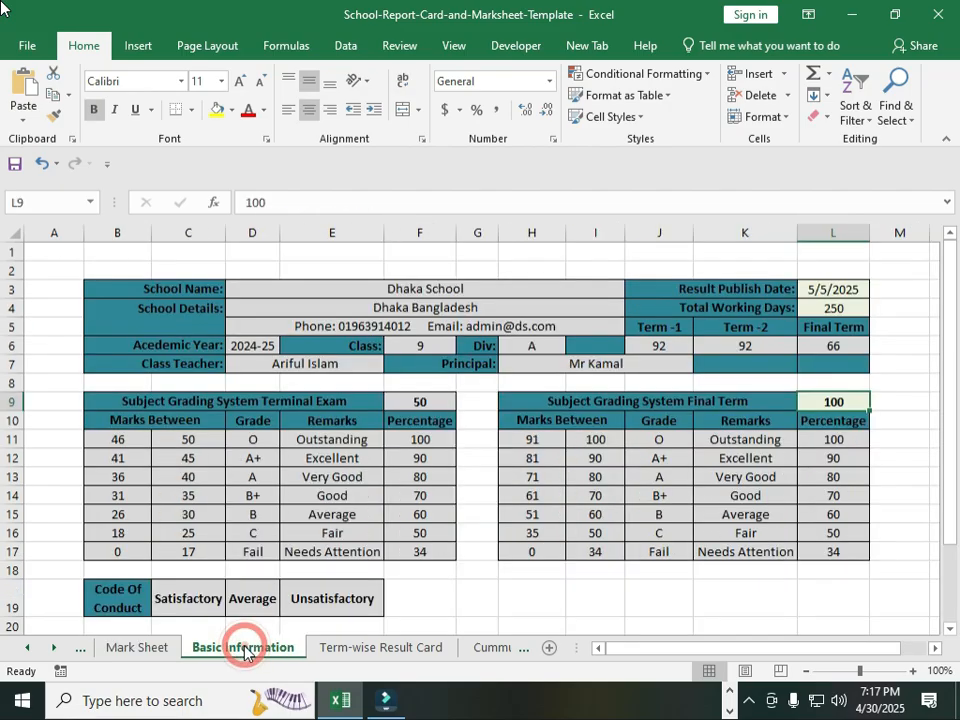
{"action": "left_click", "coordinate": [135, 649]}
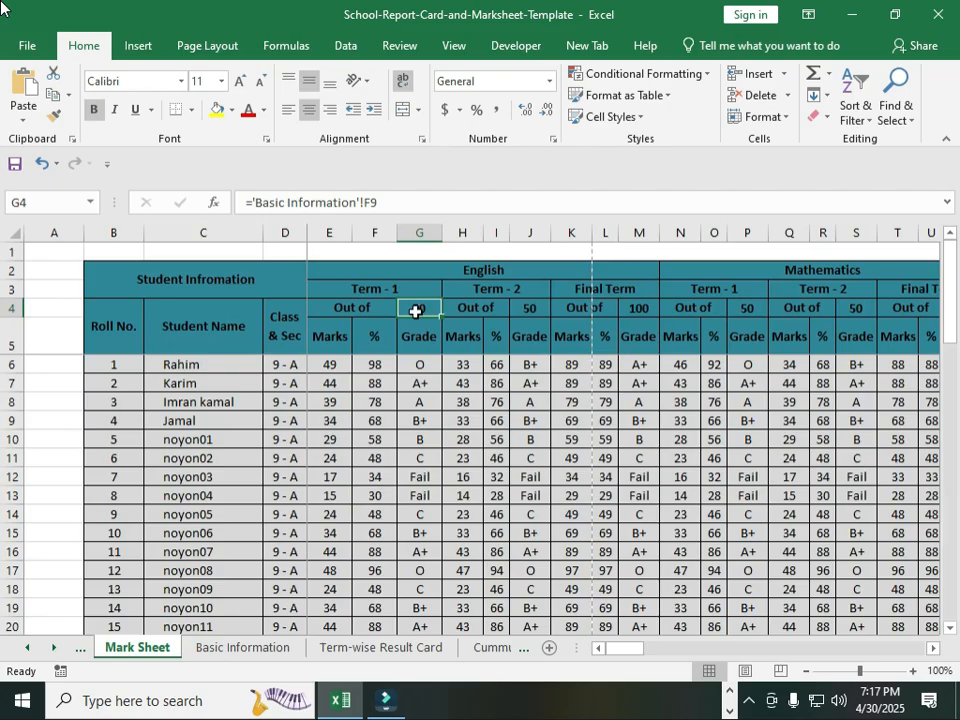
{"action": "left_click", "coordinate": [363, 202]}
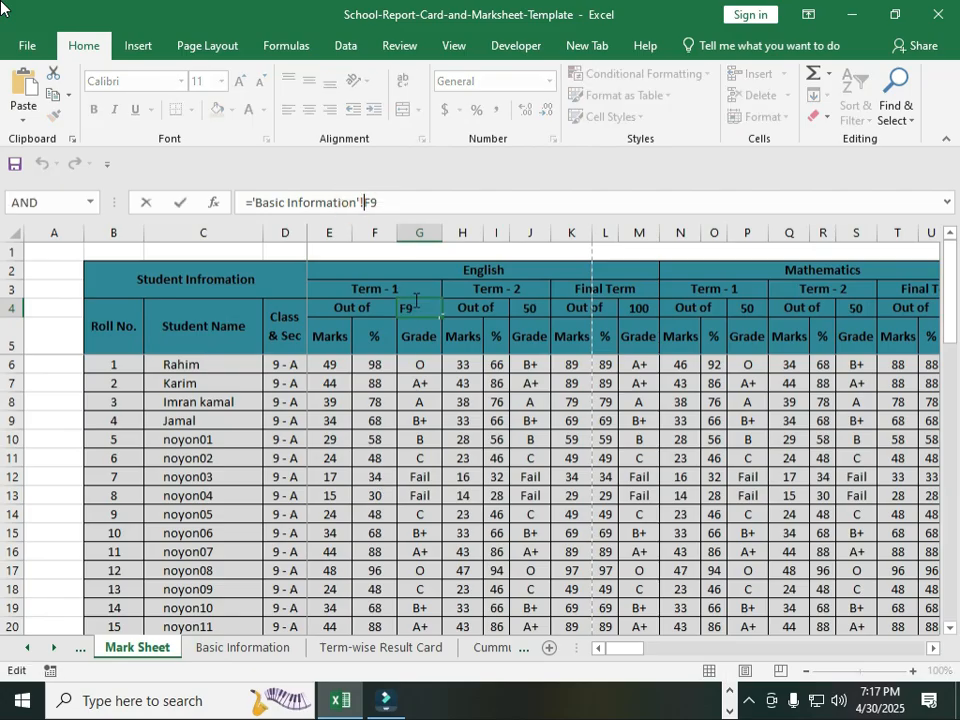
{"action": "type", "text": "$F"}
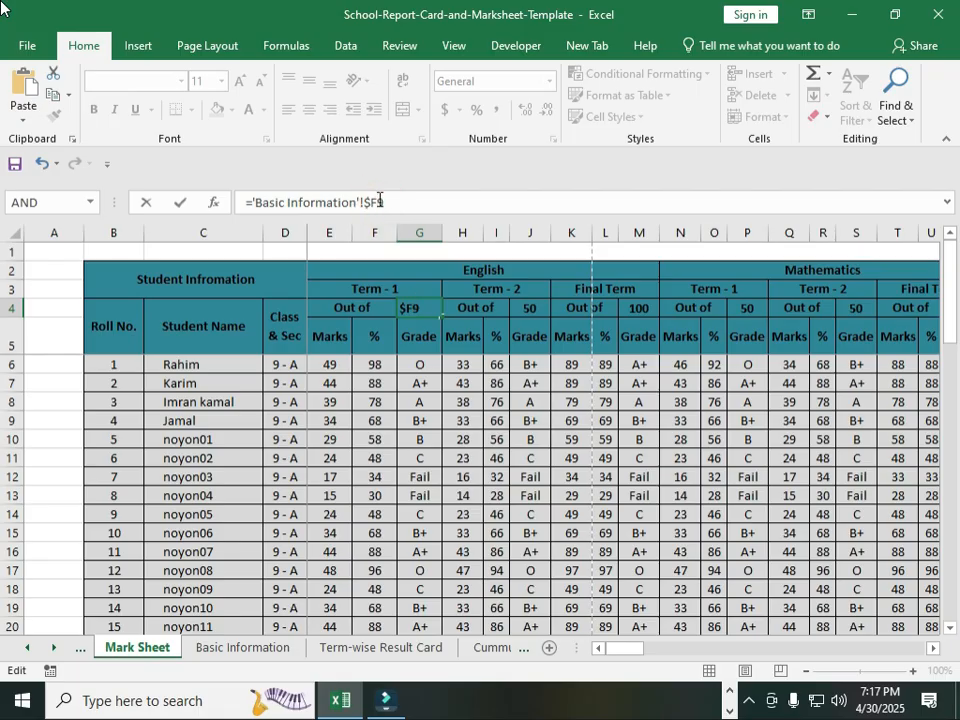
{"action": "type", "text": "$"}
{"action": "key", "text": "Return"}
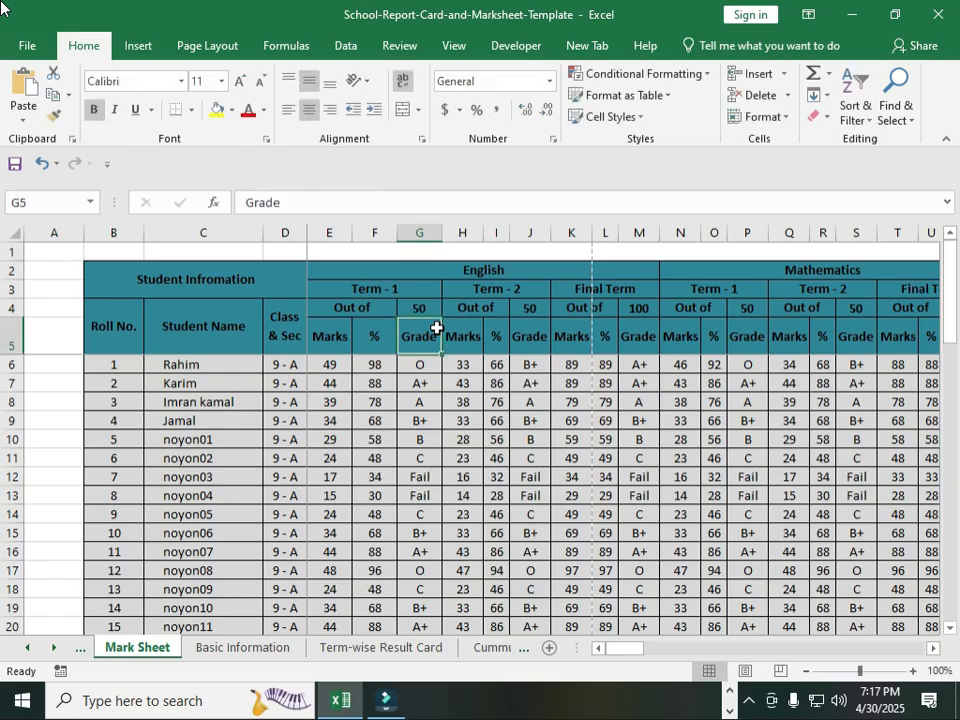
{"action": "left_click", "coordinate": [419, 306]}
{"action": "key", "text": "ctrl+s"}
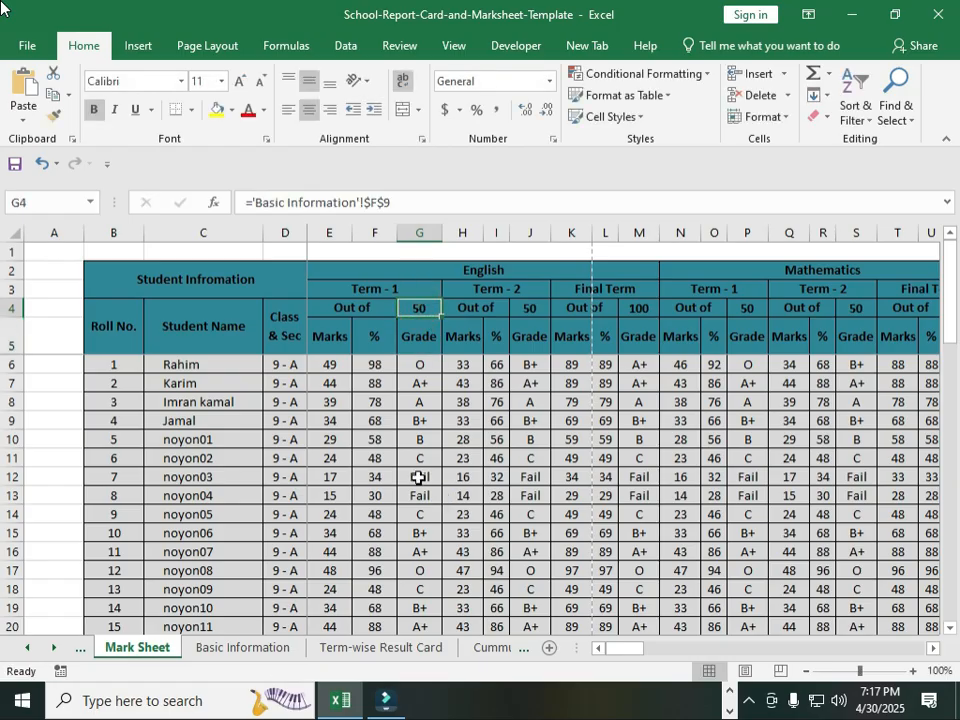
Step: Display more of the nested IF grade formula in Mark Sheet cell G6 and read it
{"action": "left_click", "coordinate": [416, 334]}
{"action": "key", "text": "Down"}
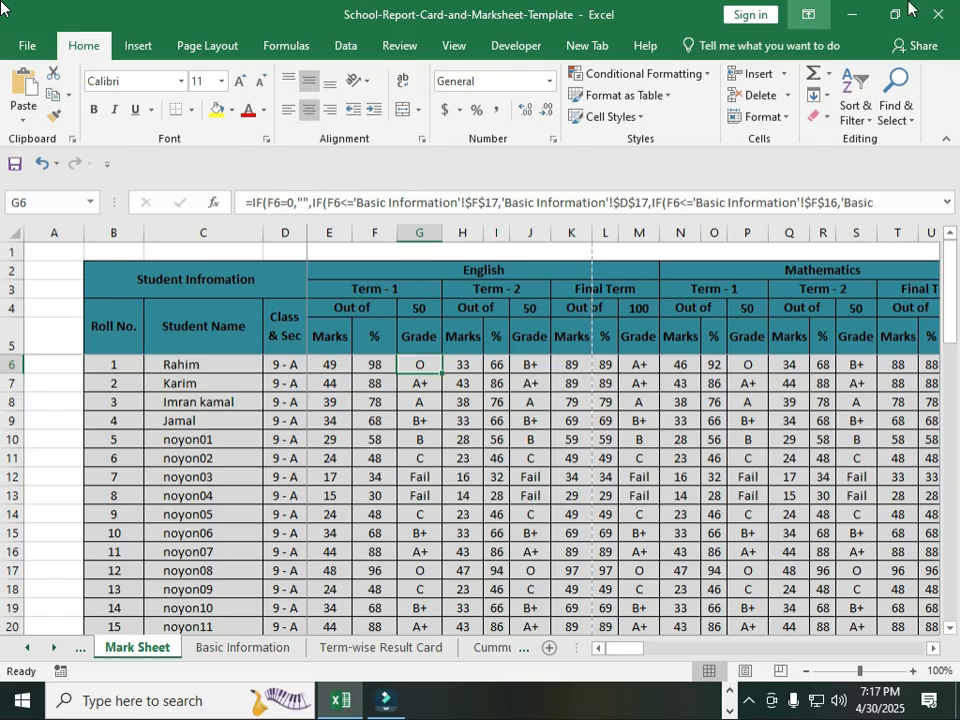
{"action": "left_click", "coordinate": [948, 204]}
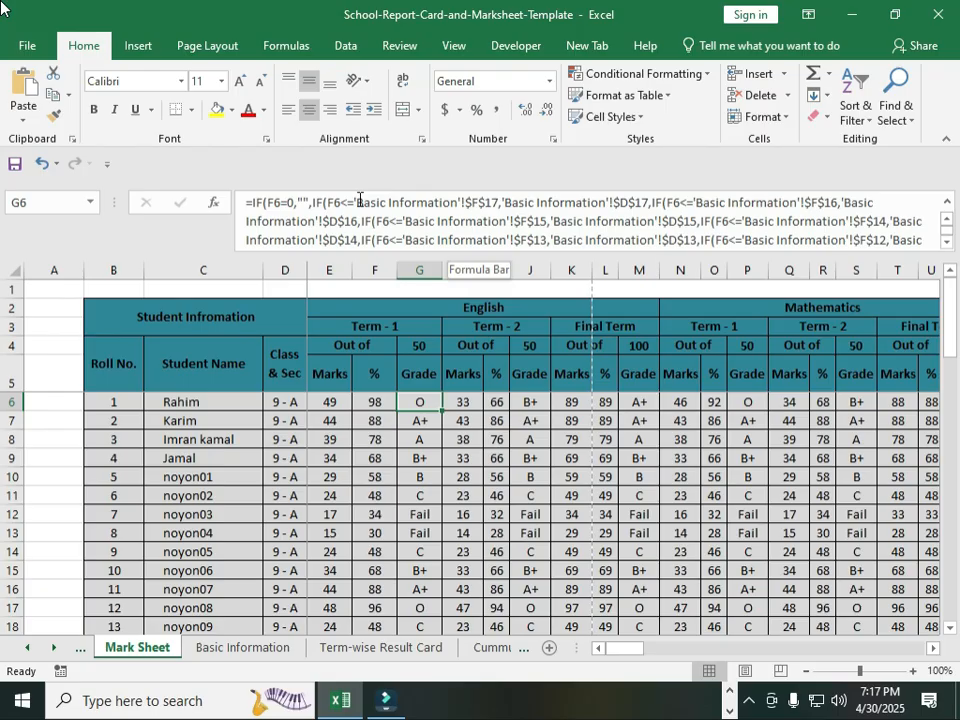
Step: Examine the Terminal Exam grading table on the Basic Information sheet, including its grades, remarks and the percentage formula in F11
{"action": "left_click", "coordinate": [215, 652]}
{"action": "left_click_drag", "start_coordinate": [113, 475], "coordinate": [394, 581]}
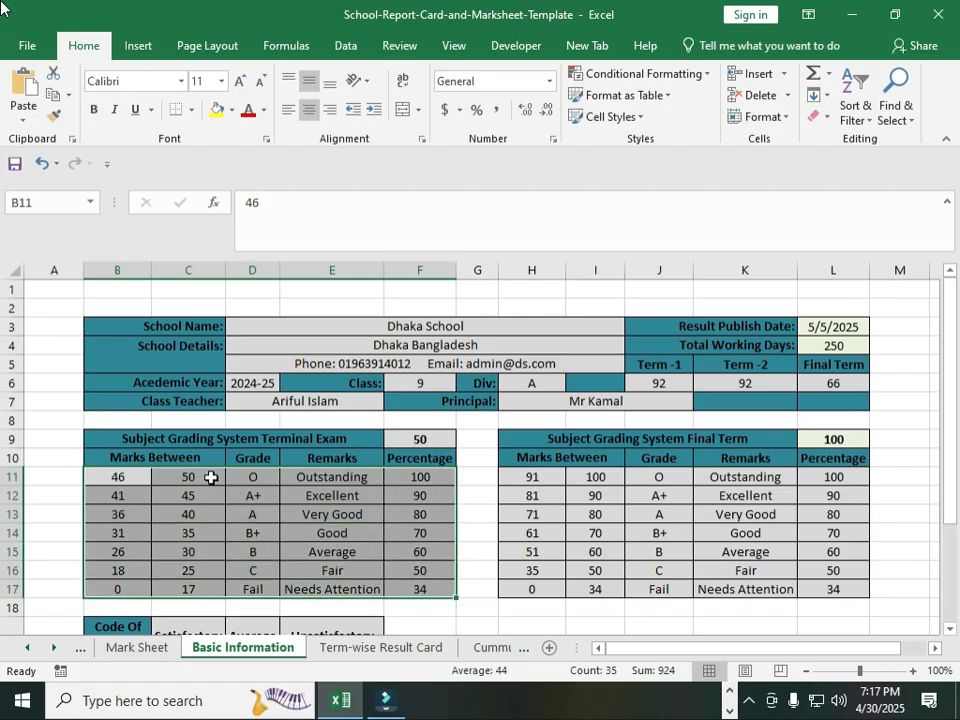
{"action": "left_click", "coordinate": [259, 474]}
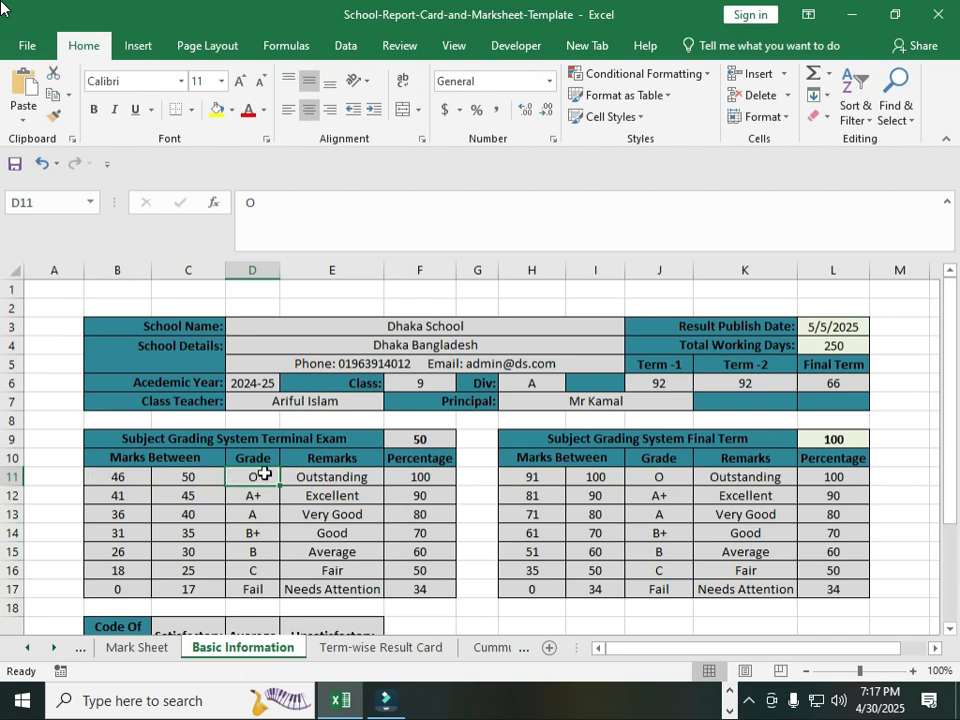
{"action": "left_click", "coordinate": [324, 474]}
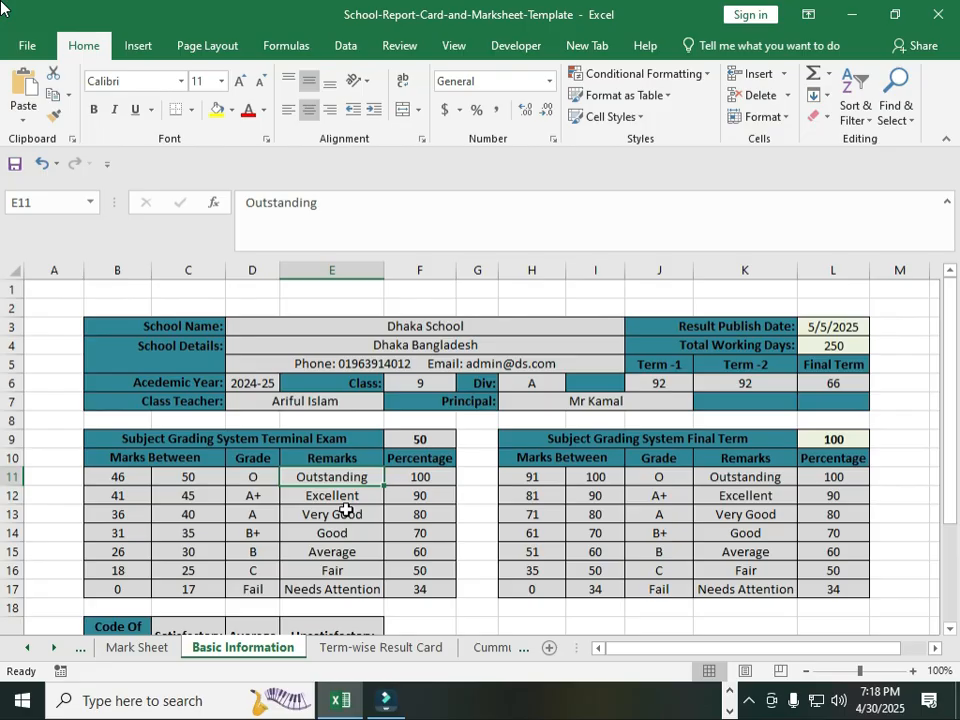
{"action": "key", "text": "Right"}
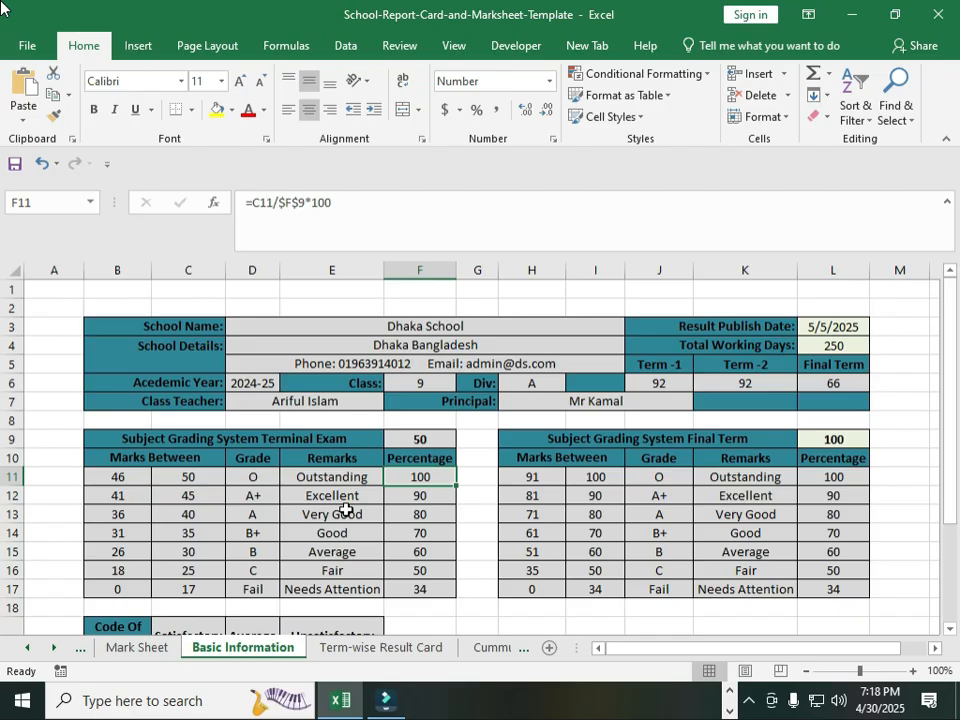
{"action": "double_click", "coordinate": [413, 480]}
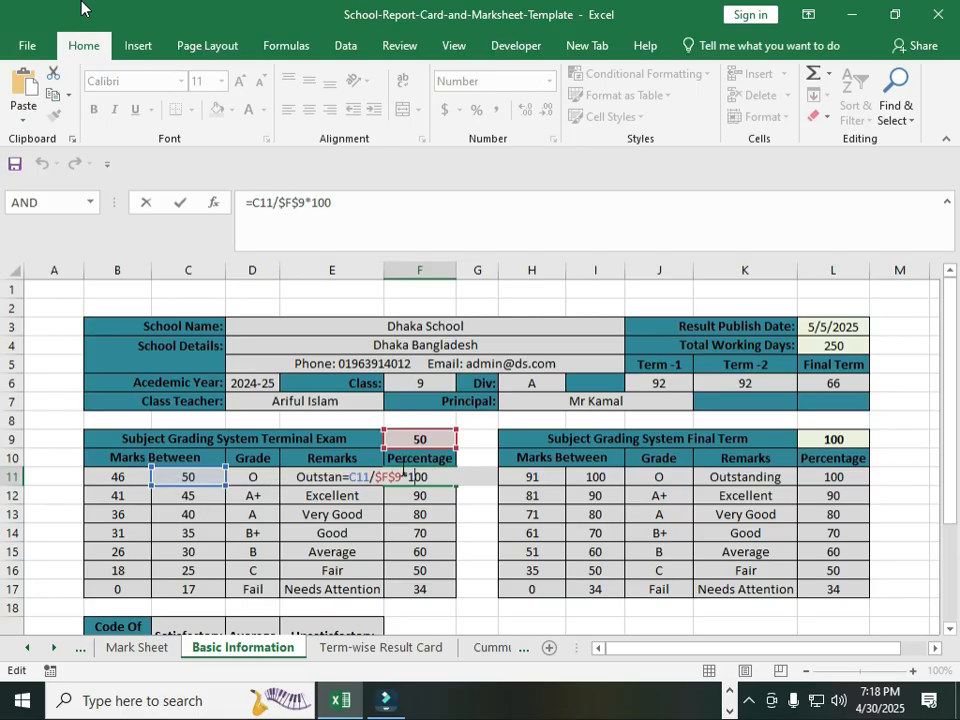
{"action": "key", "text": "Return"}
{"action": "key", "text": "Up"}
{"action": "left_click", "coordinate": [408, 587]}
Step: Examine the Final Term grading table and compare both grading tables with the Mark Sheet's grade formula
{"action": "left_click_drag", "start_coordinate": [574, 438], "coordinate": [850, 594]}
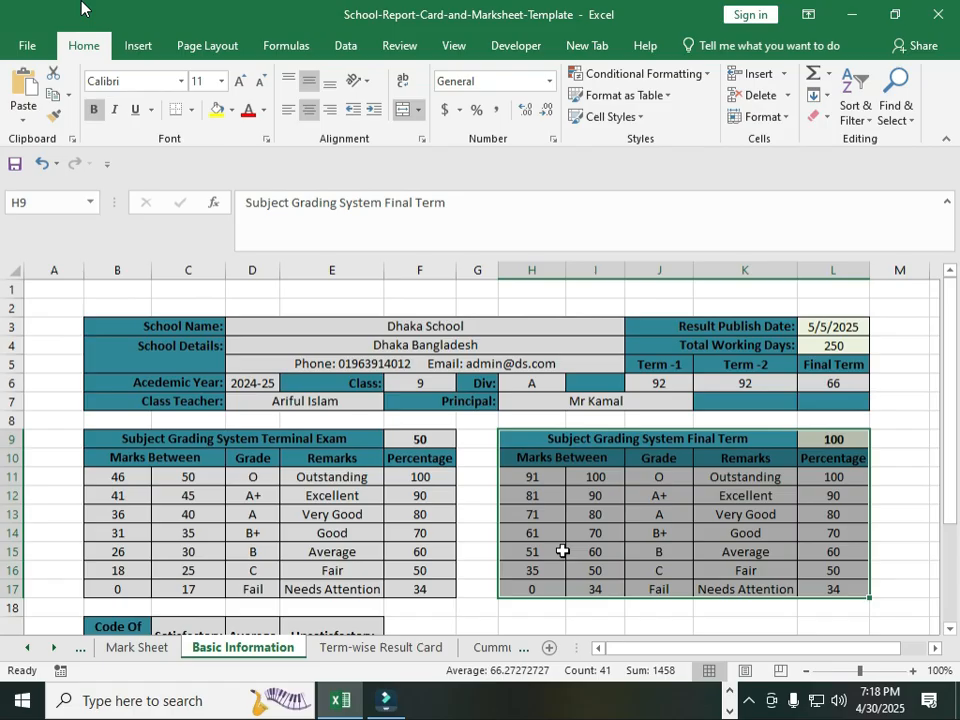
{"action": "left_click", "coordinate": [350, 650]}
{"action": "left_click", "coordinate": [192, 652]}
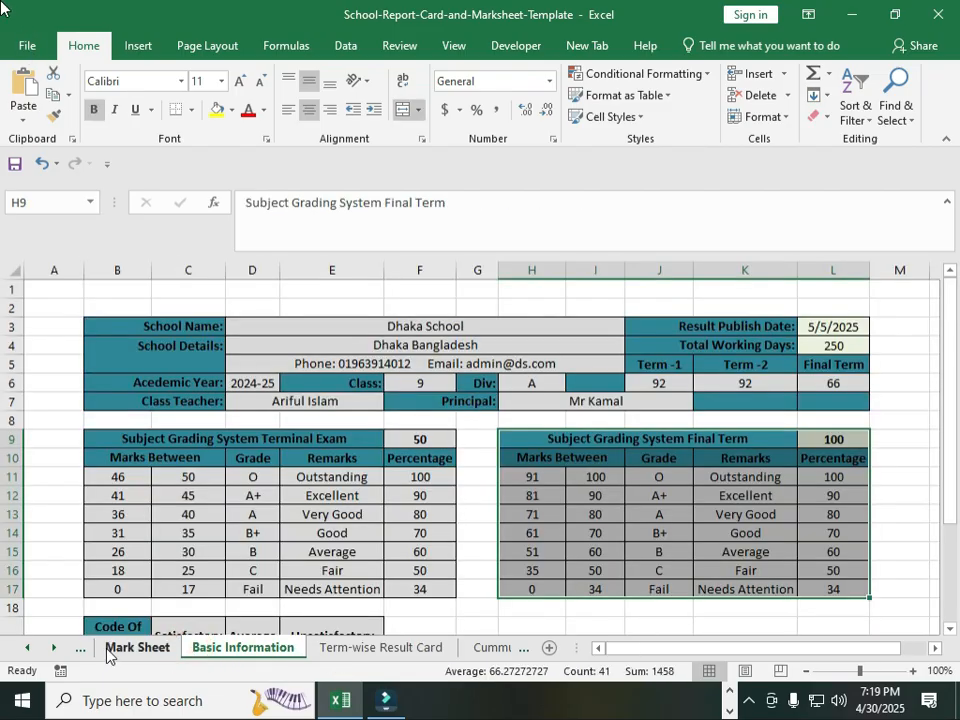
{"action": "left_click", "coordinate": [110, 648]}
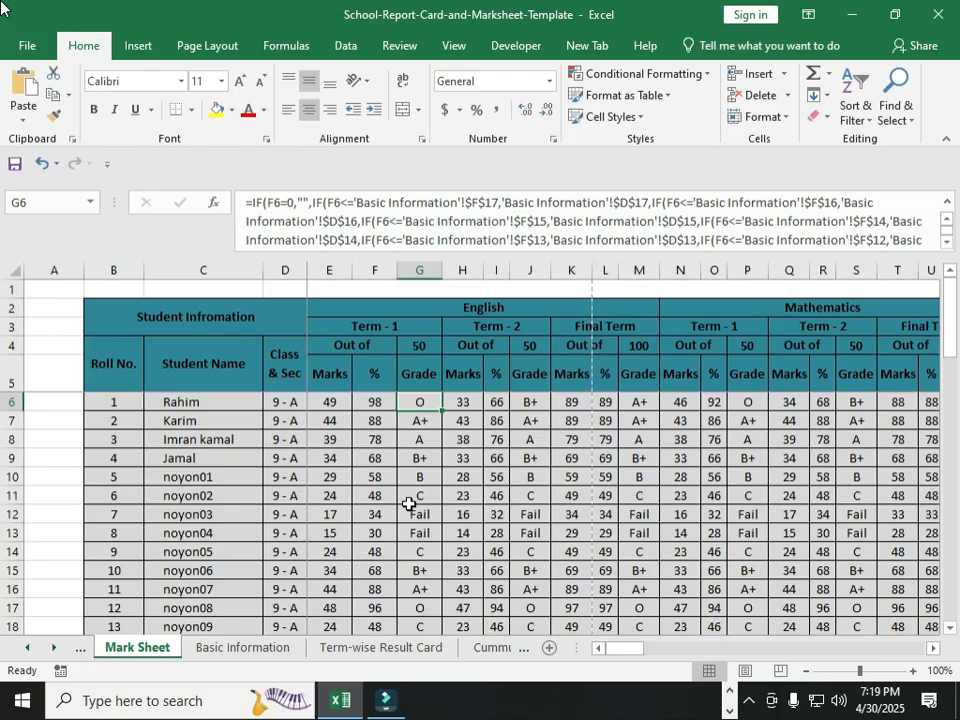
{"action": "left_click", "coordinate": [243, 648]}
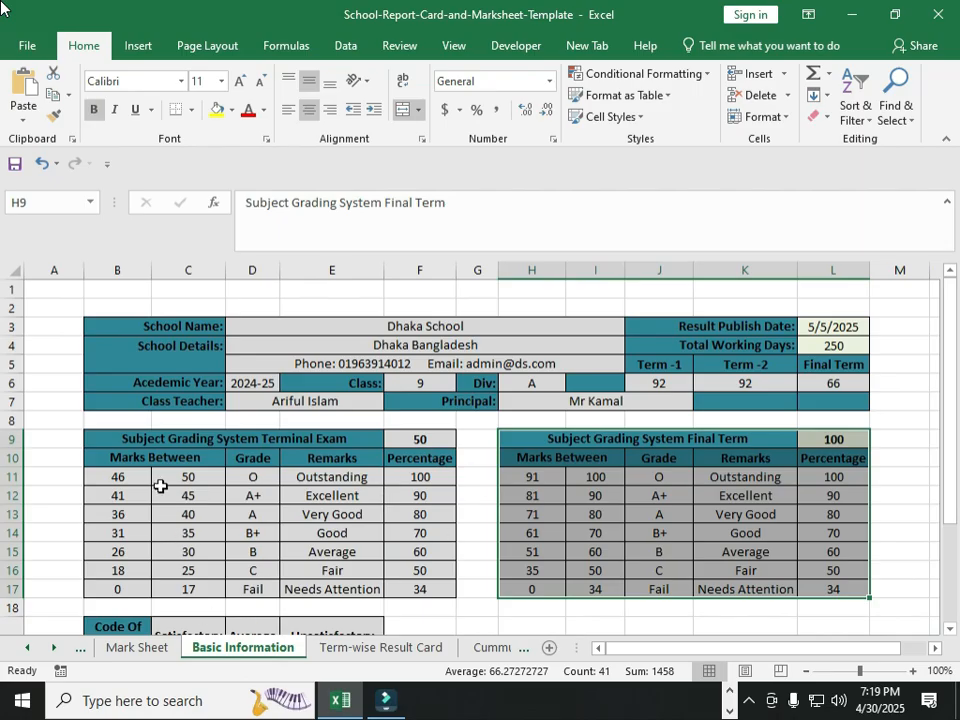
{"action": "left_click_drag", "start_coordinate": [121, 478], "coordinate": [249, 572]}
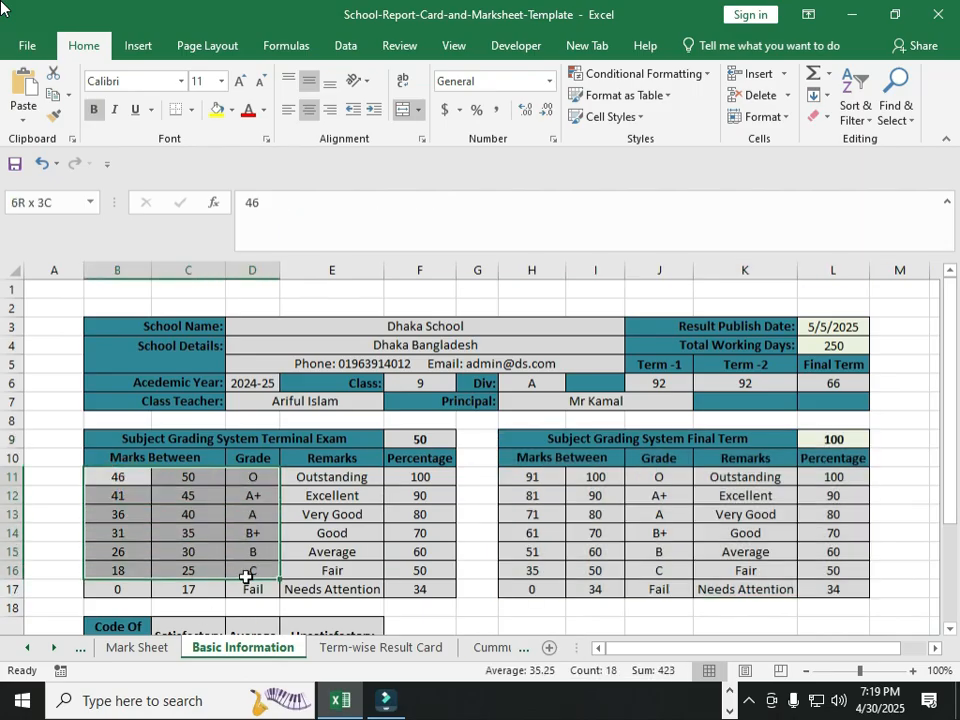
{"action": "left_click", "coordinate": [136, 647]}
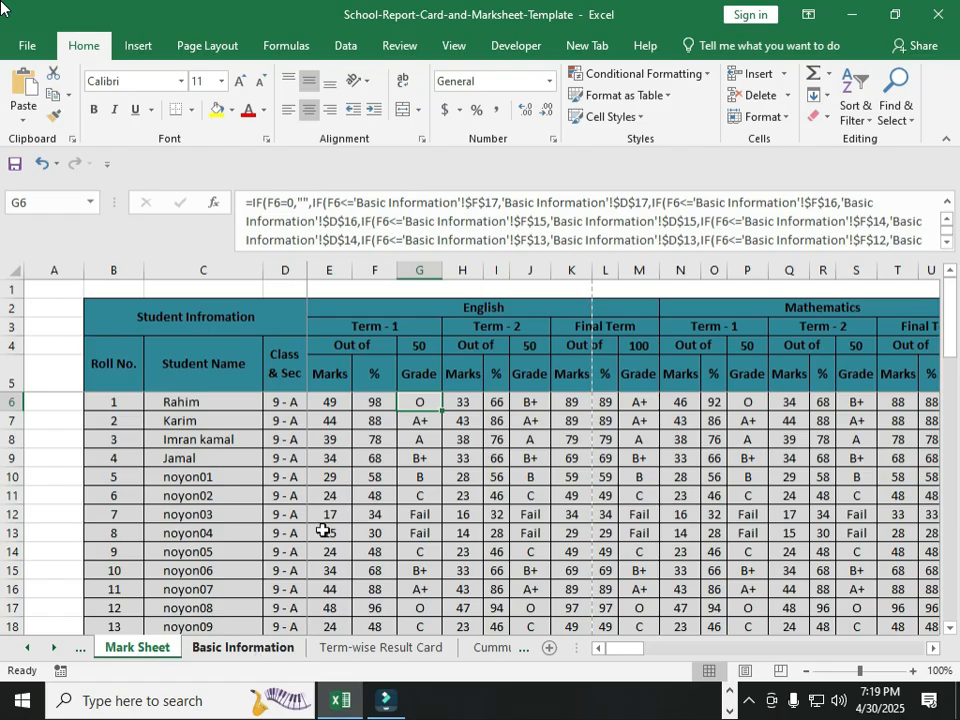
Step: Review the Out of link in Mark Sheet cell G4 and the grade formula in G6
{"action": "left_click", "coordinate": [417, 344]}
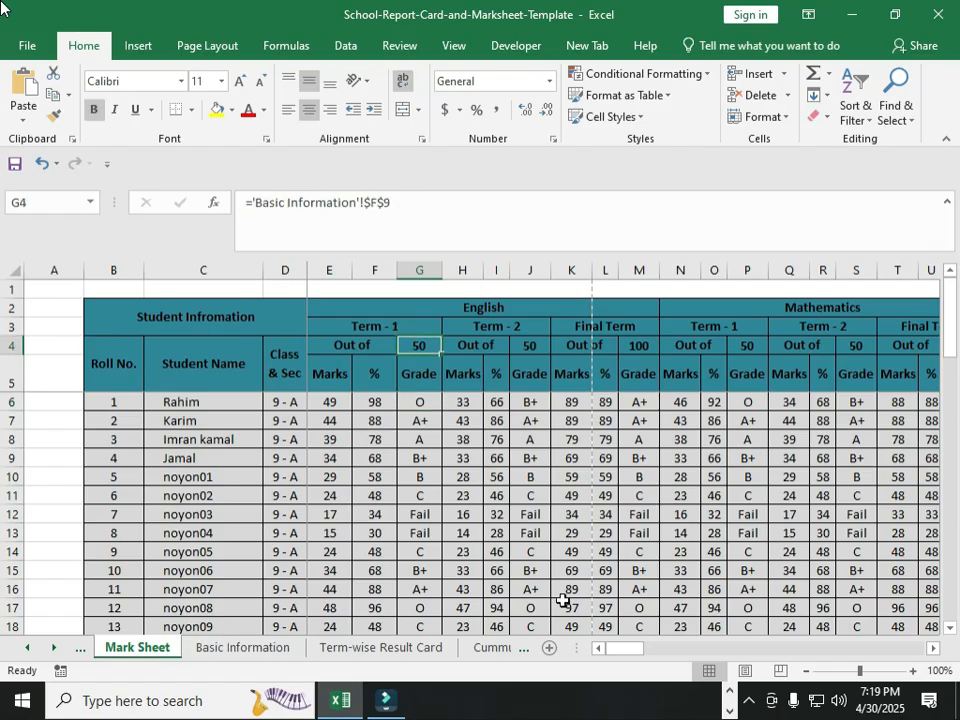
{"action": "key", "text": "Down"}
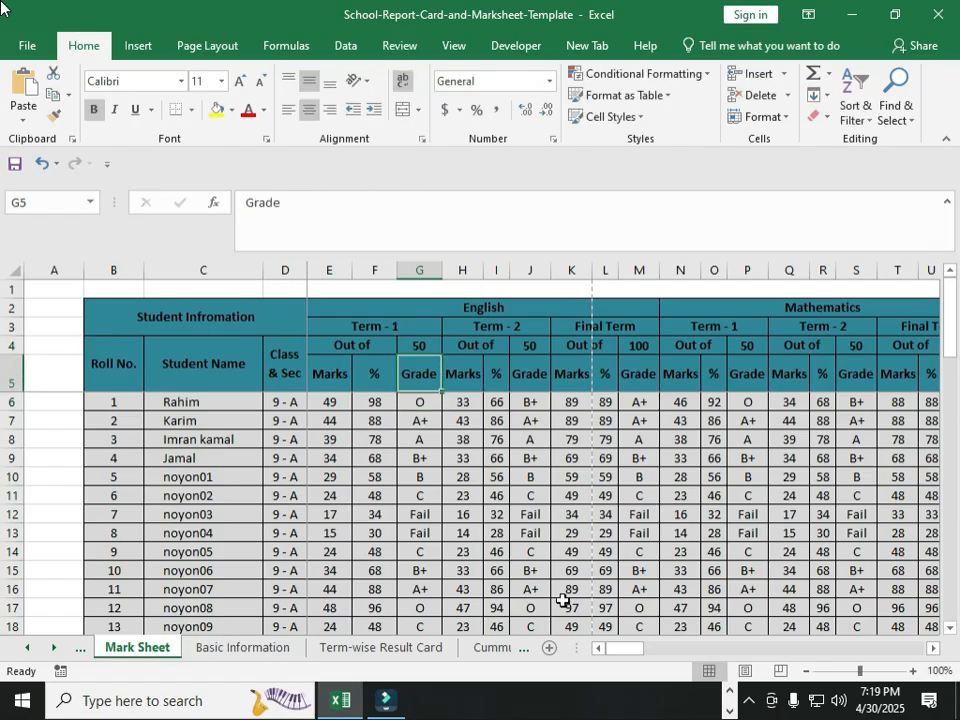
{"action": "left_click", "coordinate": [419, 401]}
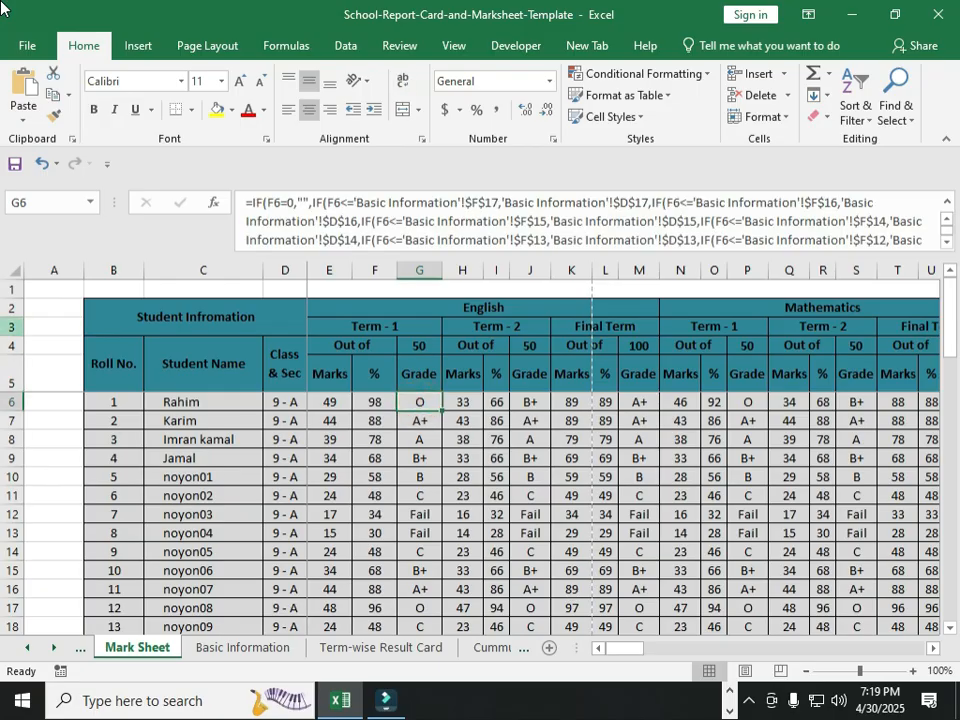
{"action": "left_click", "coordinate": [12, 307]}
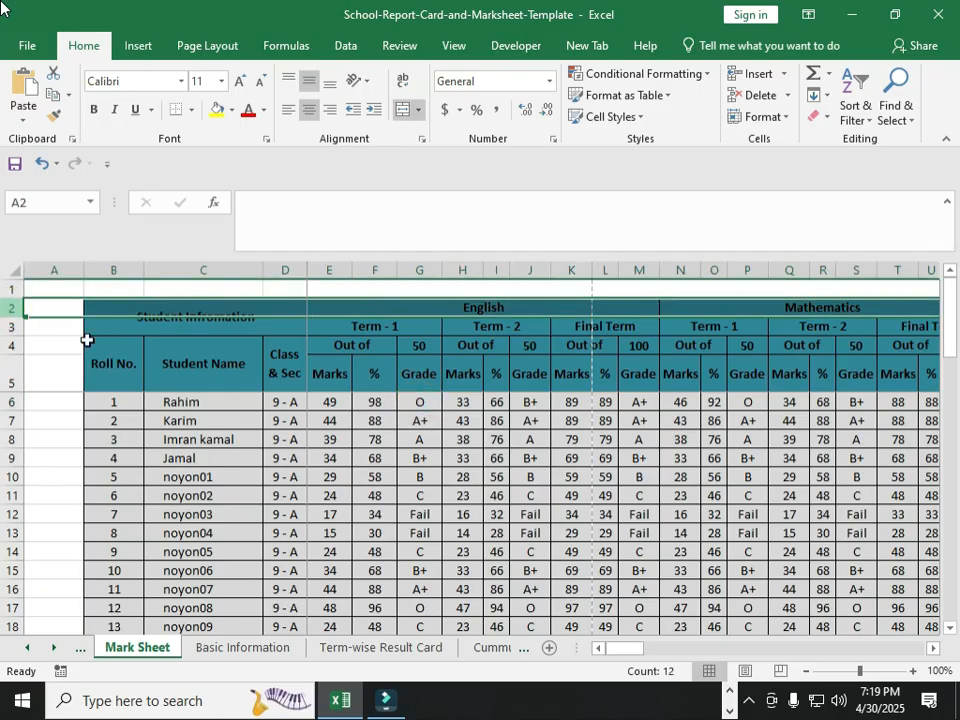
{"action": "left_click", "coordinate": [244, 648]}
{"action": "left_click_drag", "start_coordinate": [114, 436], "coordinate": [405, 586]}
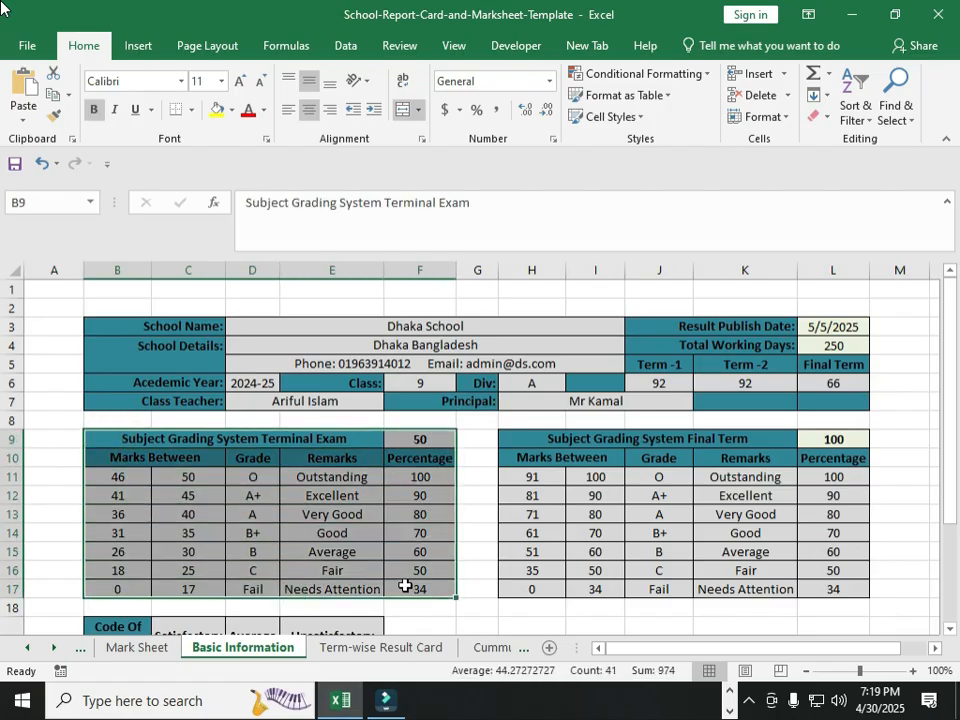
{"action": "key", "text": "ctrl+c"}
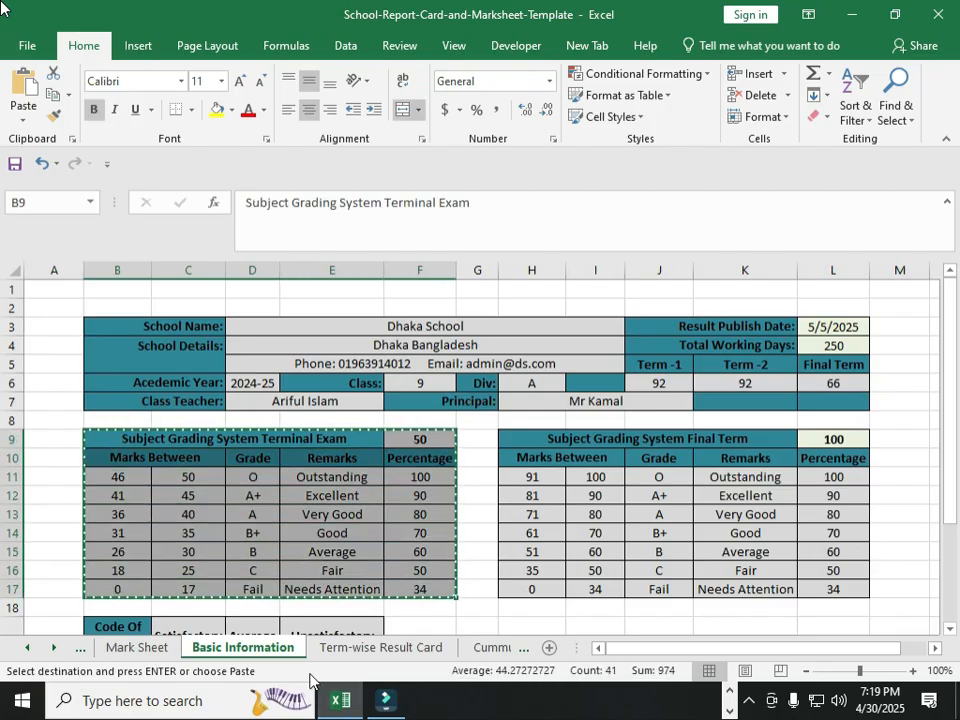
{"action": "key", "text": "Escape"}
{"action": "left_click", "coordinate": [150, 648]}
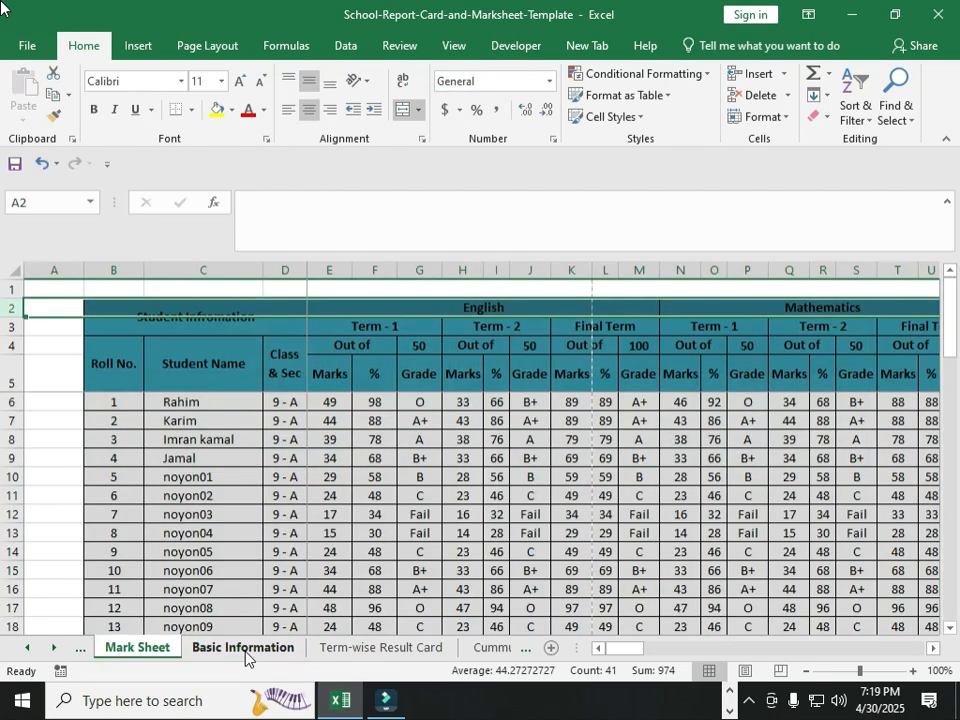
Step: Insert five blank rows at row 2 above the Mark Sheet's header block
{"action": "left_click", "coordinate": [757, 74]}
{"action": "left_click", "coordinate": [757, 74]}
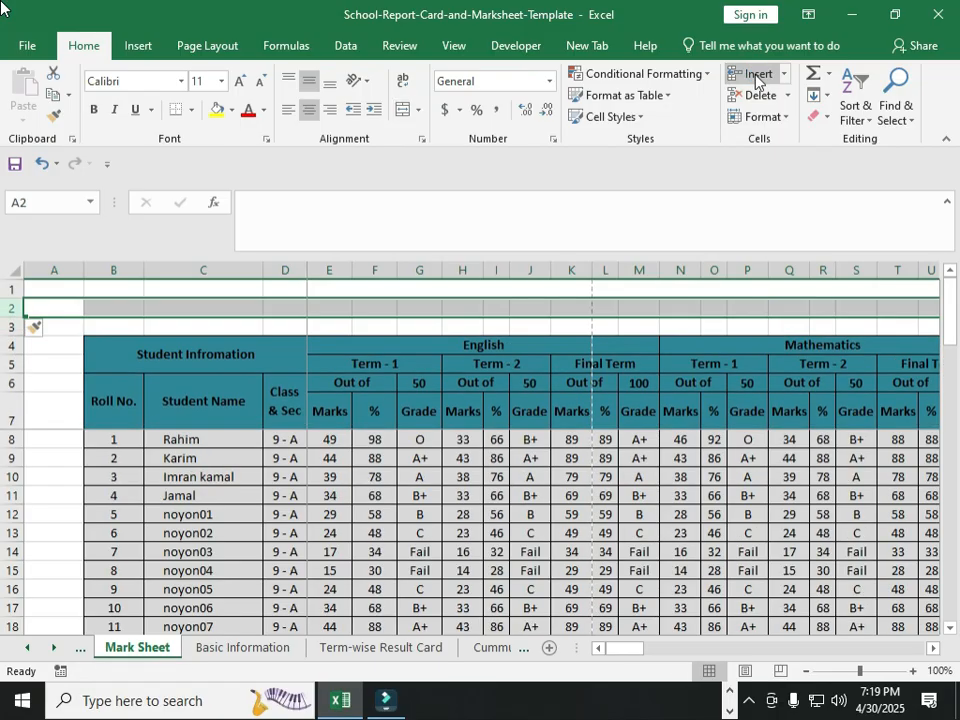
{"action": "left_click", "coordinate": [757, 74]}
{"action": "left_click", "coordinate": [757, 74]}
{"action": "left_click", "coordinate": [757, 74]}
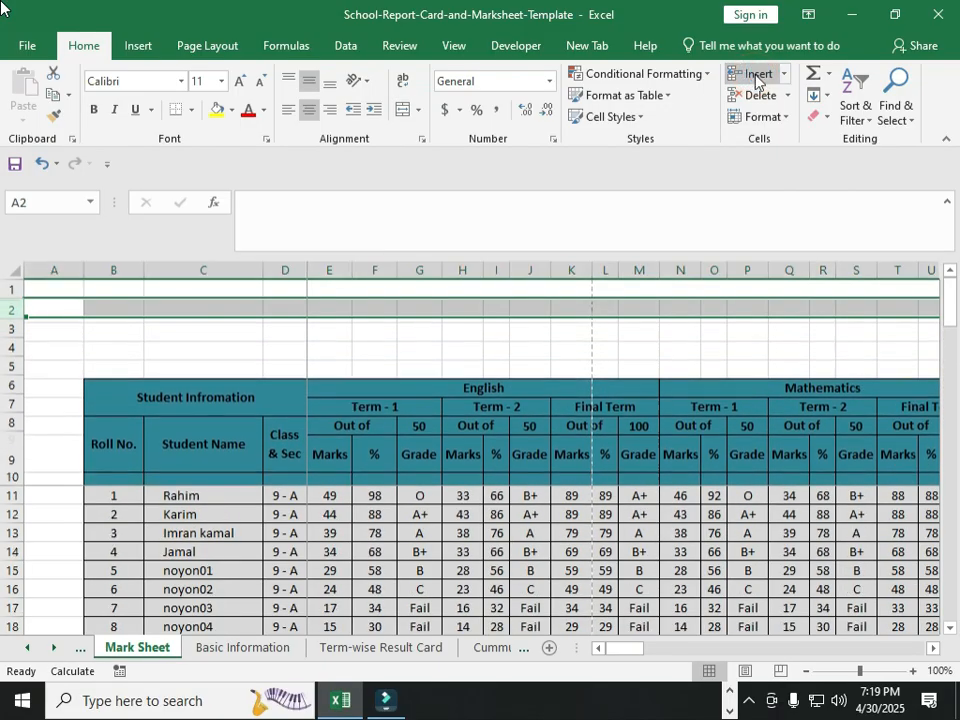
Step: Insert eight more blank rows above the Mark Sheet table at row 2, four rows at a time
{"action": "left_click", "coordinate": [16, 308]}
{"action": "left_click", "coordinate": [16, 308]}
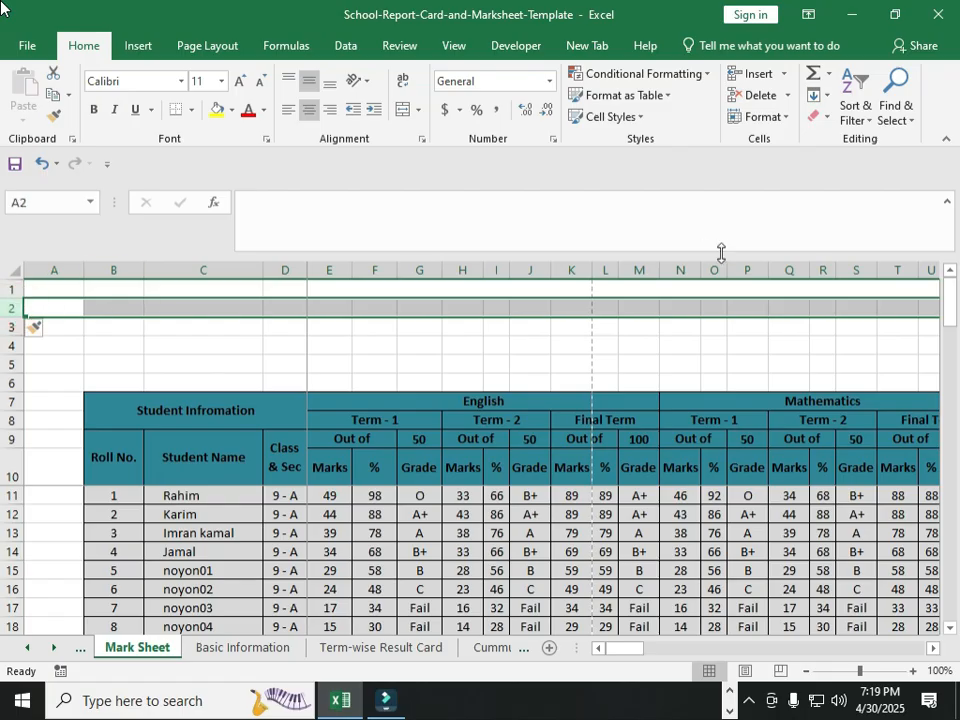
{"action": "left_click", "coordinate": [786, 74]}
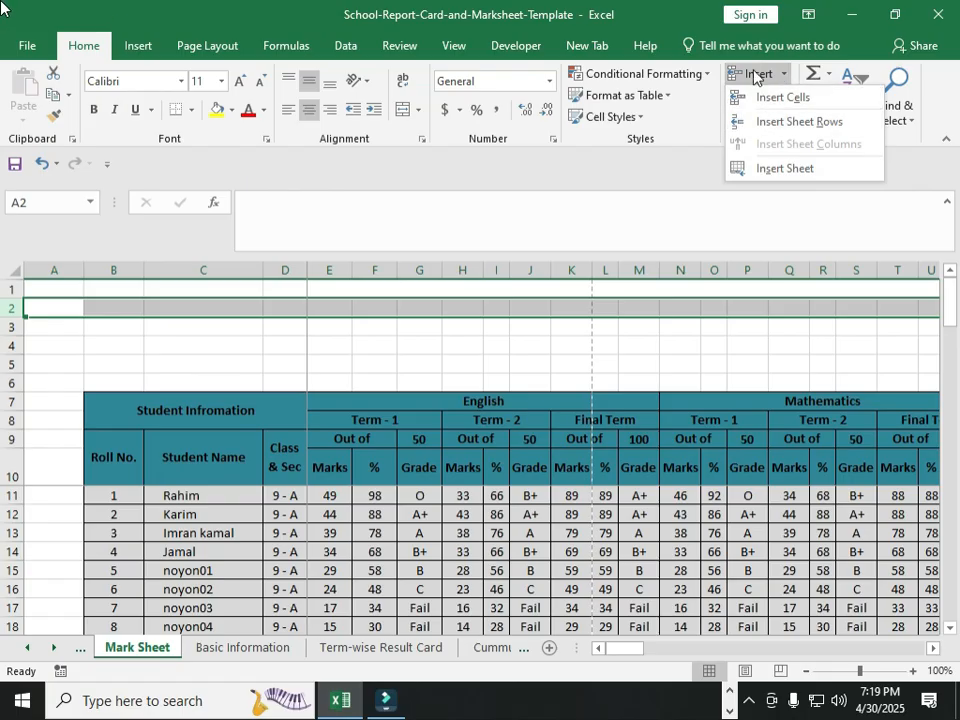
{"action": "left_click", "coordinate": [9, 310]}
{"action": "left_click_drag", "start_coordinate": [9, 309], "coordinate": [9, 365]}
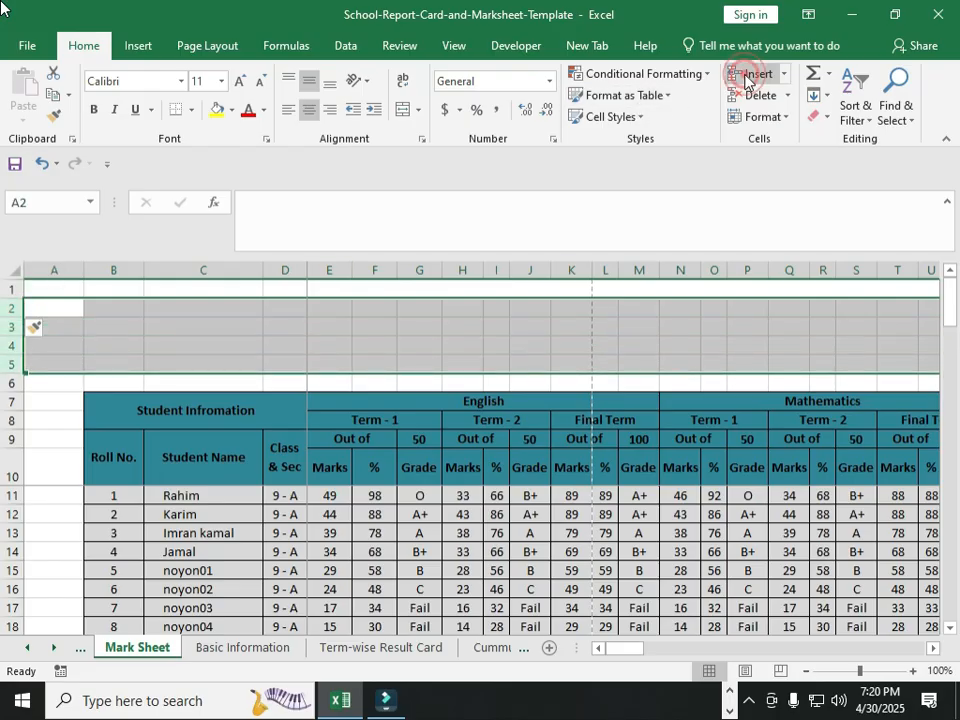
{"action": "left_click", "coordinate": [748, 76]}
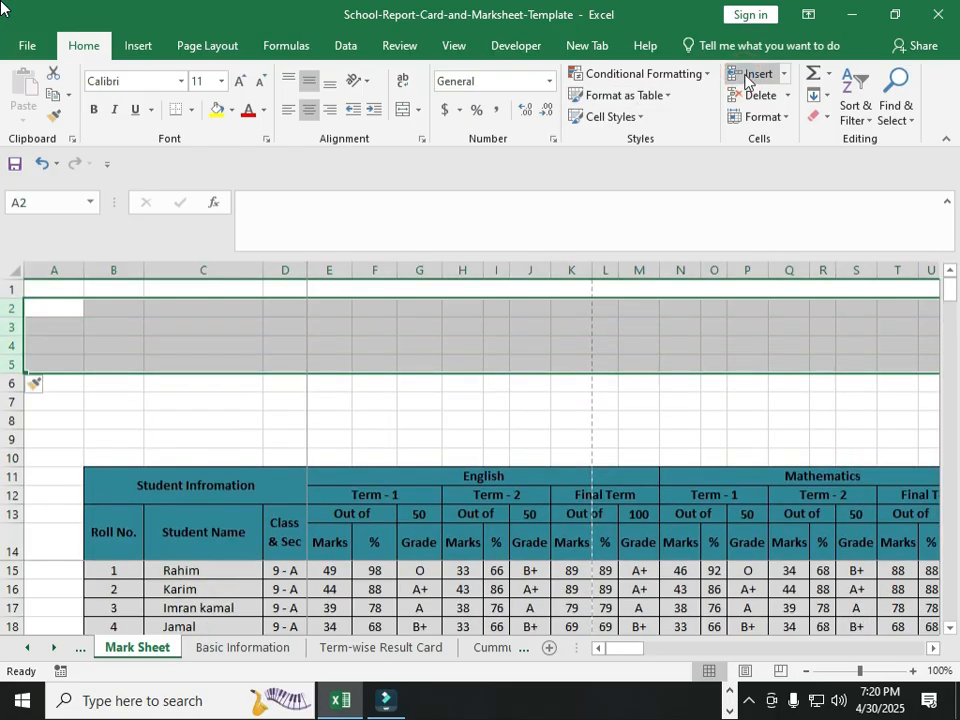
{"action": "left_click", "coordinate": [748, 76]}
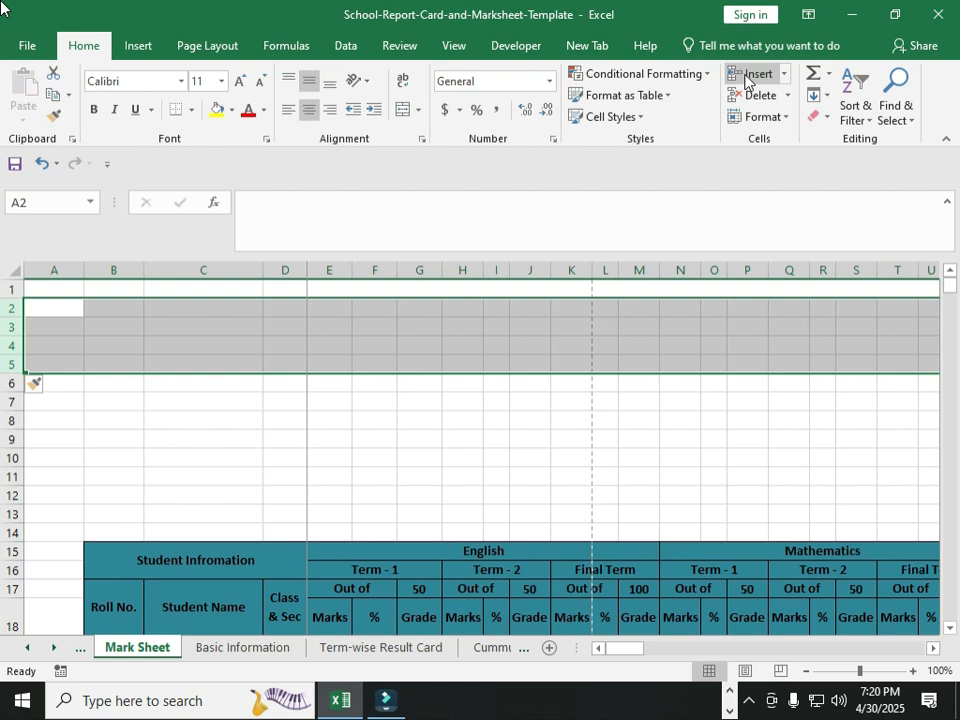
Step: Unfreeze the Mark Sheet's panes and check that the whole sheet scrolls freely
{"action": "left_click", "coordinate": [278, 437]}
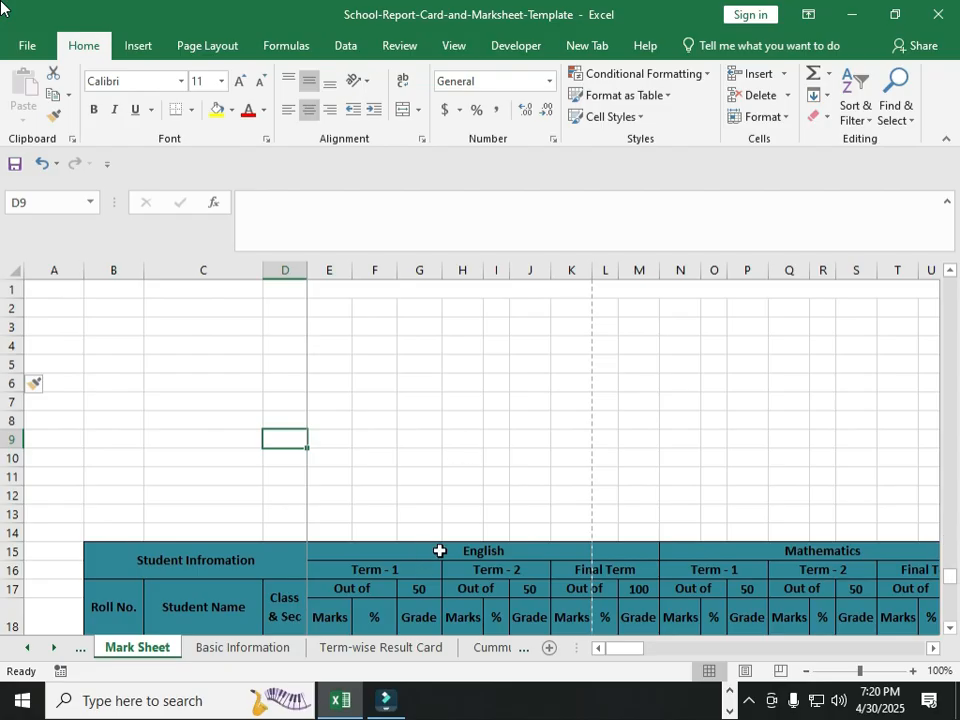
{"action": "left_click_drag", "start_coordinate": [615, 655], "coordinate": [560, 665]}
{"action": "left_click_drag", "start_coordinate": [953, 586], "coordinate": [950, 284]}
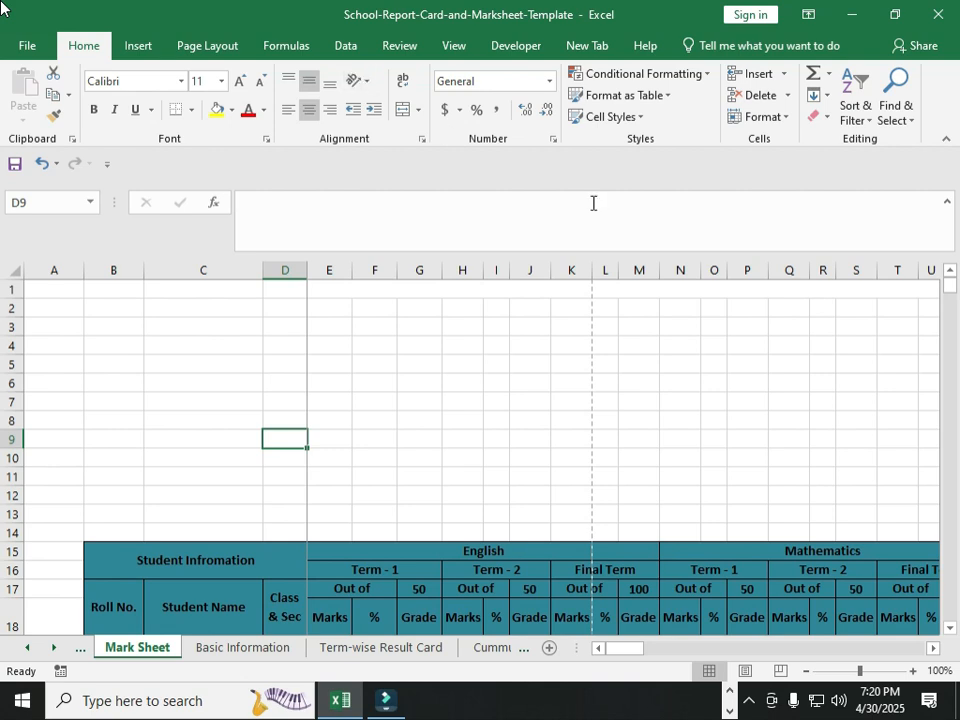
{"action": "left_click", "coordinate": [448, 45]}
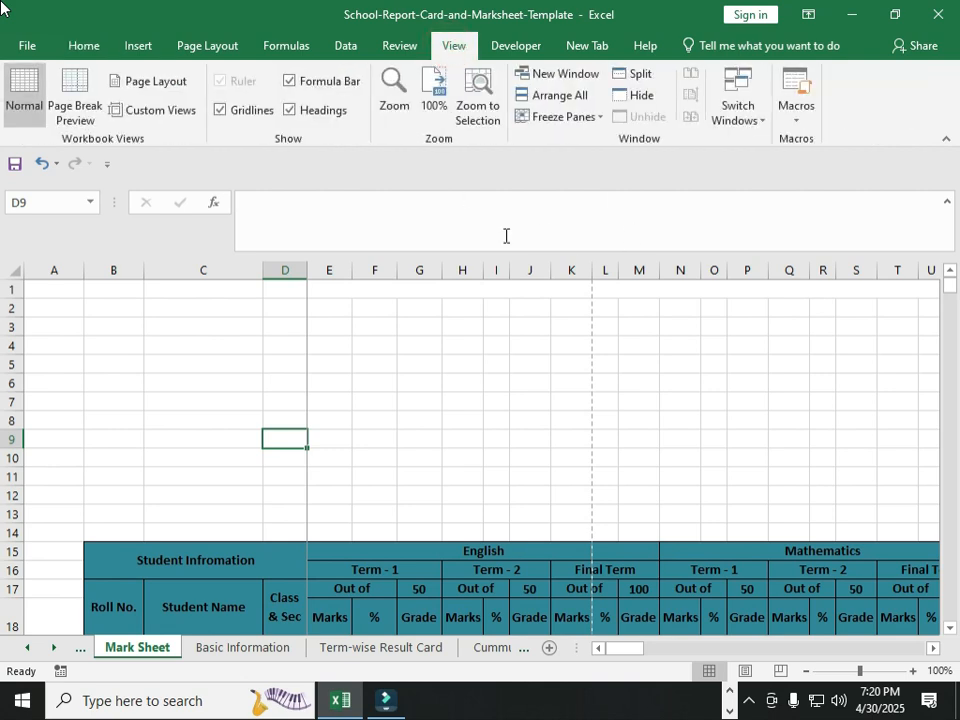
{"action": "left_click", "coordinate": [598, 117]}
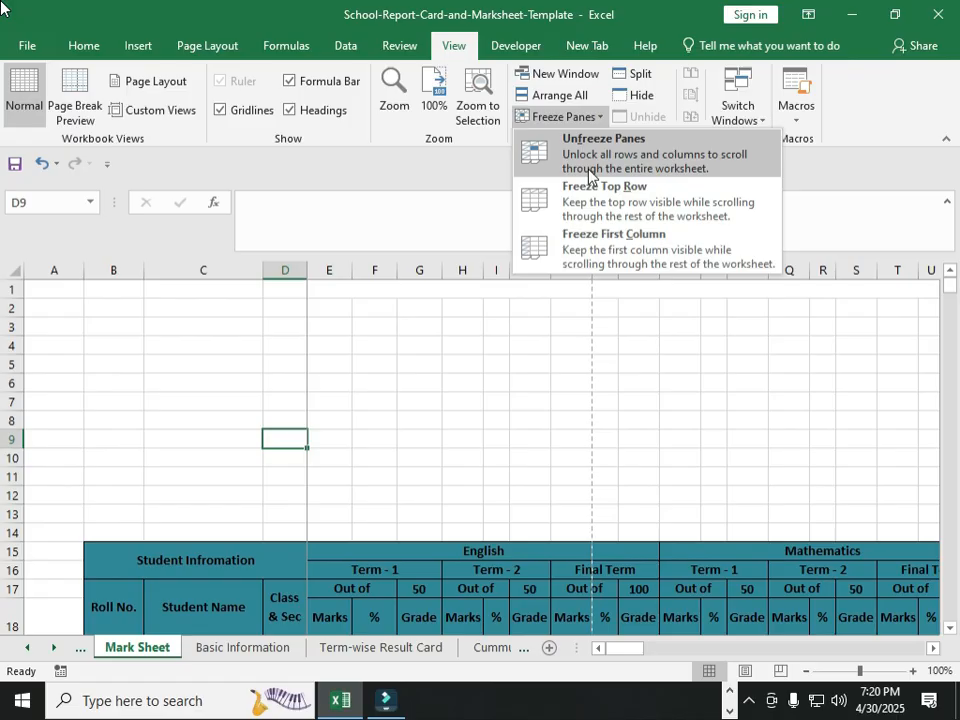
{"action": "left_click", "coordinate": [585, 176]}
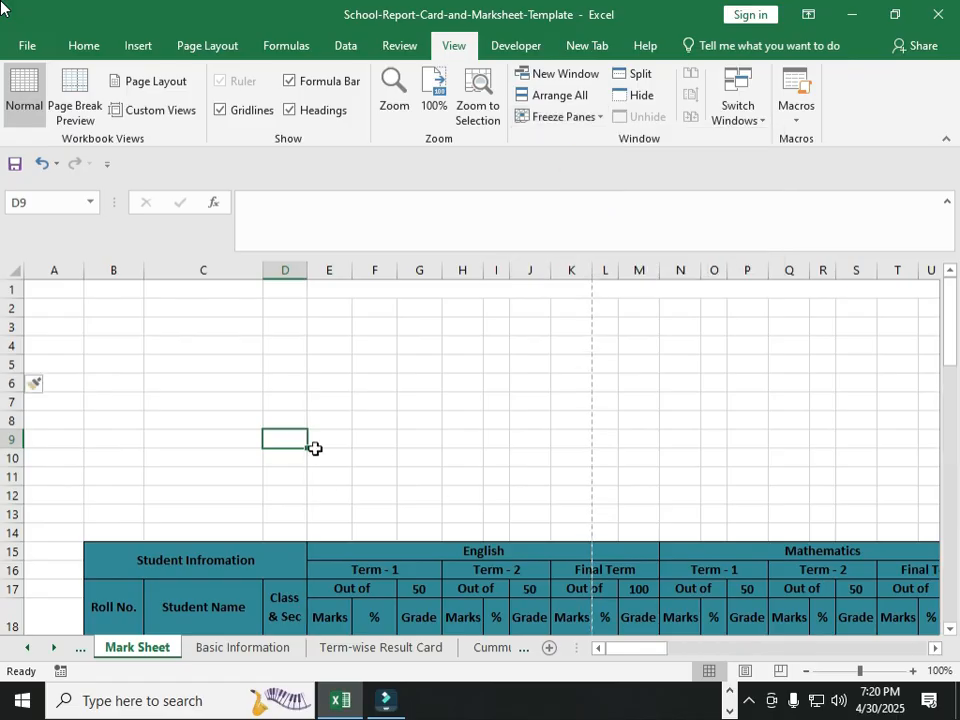
{"action": "scroll", "coordinate": [379, 478], "scroll_direction": "down", "scroll_amount": 1}
{"action": "scroll", "coordinate": [379, 478], "scroll_direction": "down", "scroll_amount": 11}
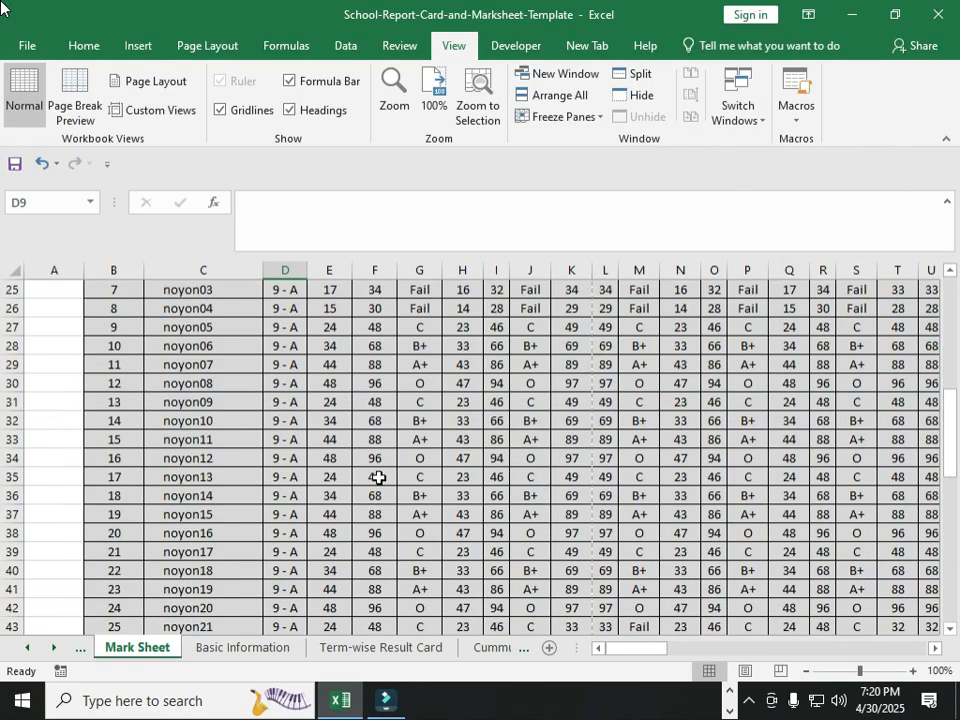
{"action": "scroll", "coordinate": [379, 478], "scroll_direction": "up", "scroll_amount": 8}
{"action": "scroll", "coordinate": [379, 478], "scroll_direction": "up", "scroll_amount": 1}
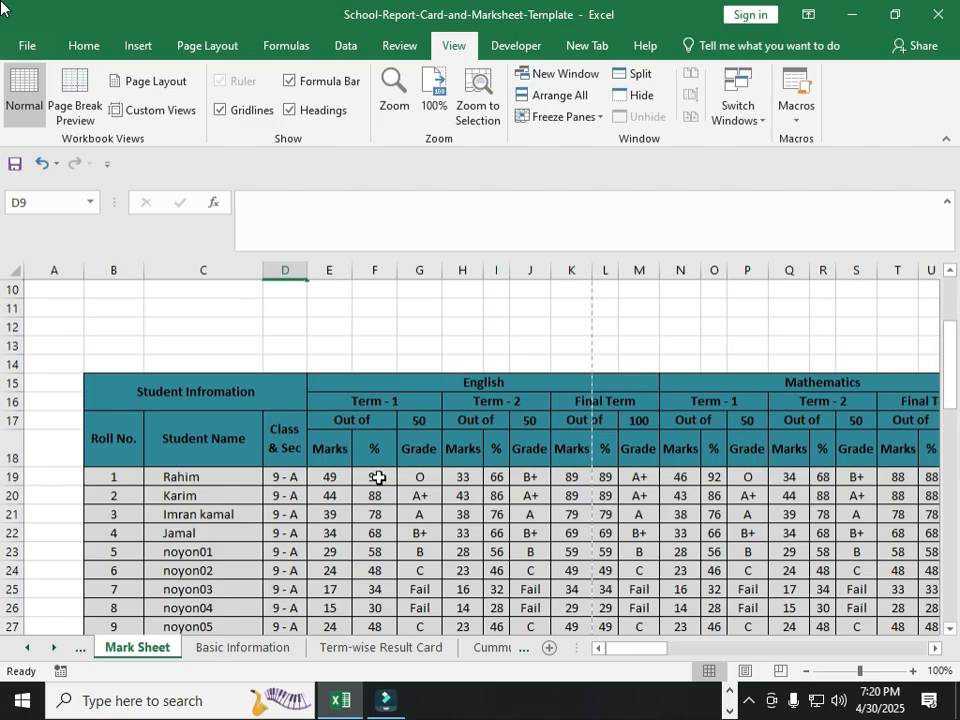
{"action": "scroll", "coordinate": [379, 478], "scroll_direction": "up", "scroll_amount": 3}
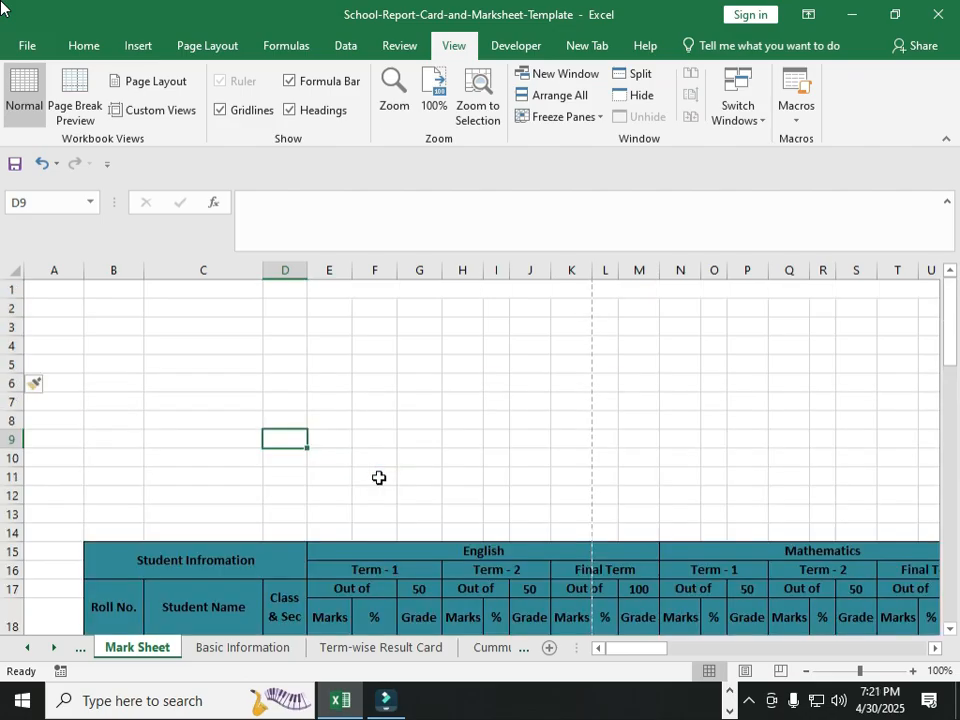
Step: Copy the Terminal Exam grading table B9:F17 from Basic Information and paste it into the Mark Sheet at B2
{"action": "left_click", "coordinate": [244, 648]}
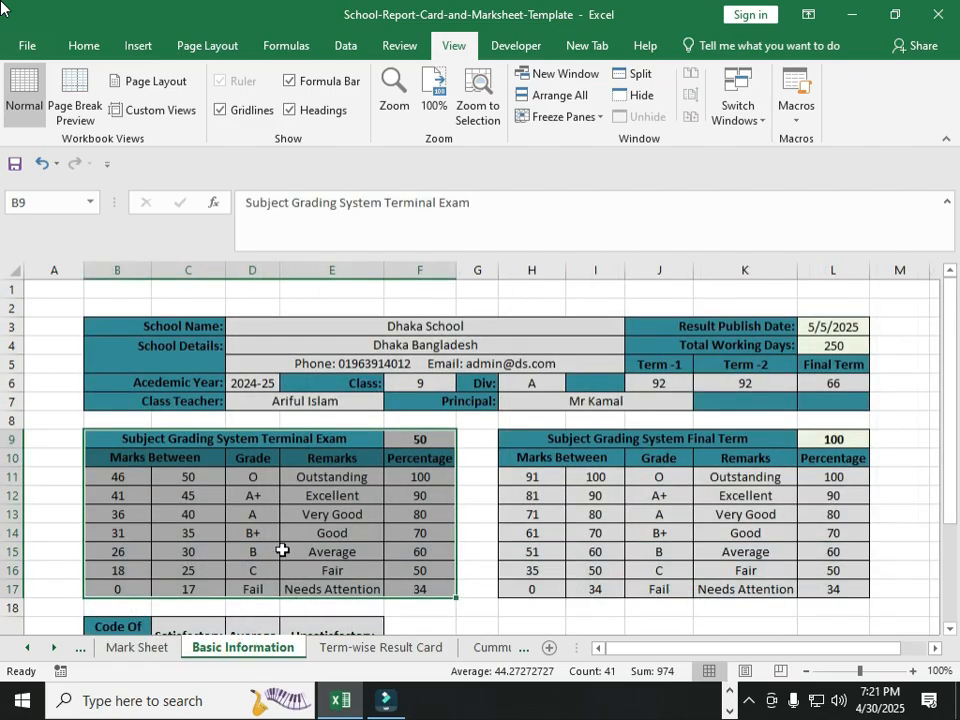
{"action": "left_click_drag", "start_coordinate": [124, 437], "coordinate": [416, 593]}
{"action": "key", "text": "ctrl+c"}
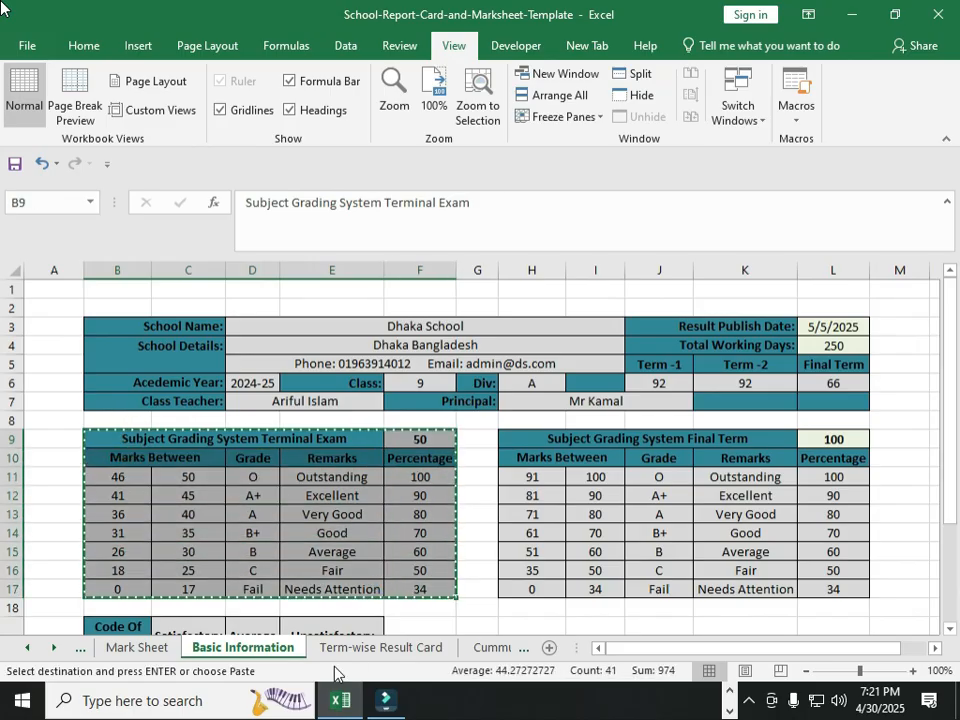
{"action": "left_click", "coordinate": [142, 647]}
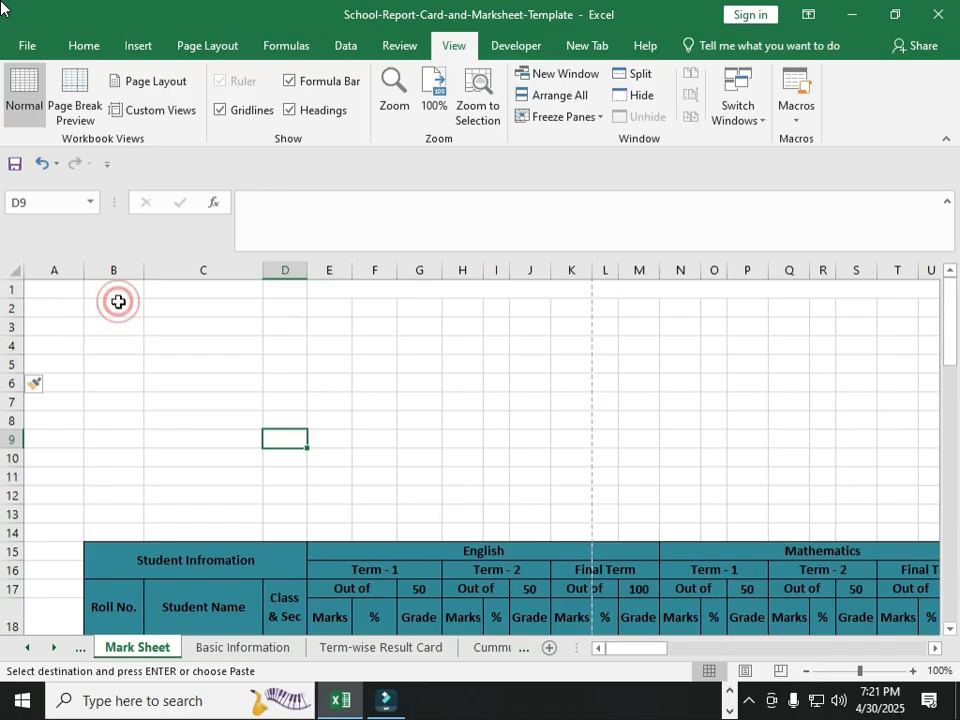
{"action": "left_click", "coordinate": [117, 303]}
{"action": "key", "text": "ctrl+v"}
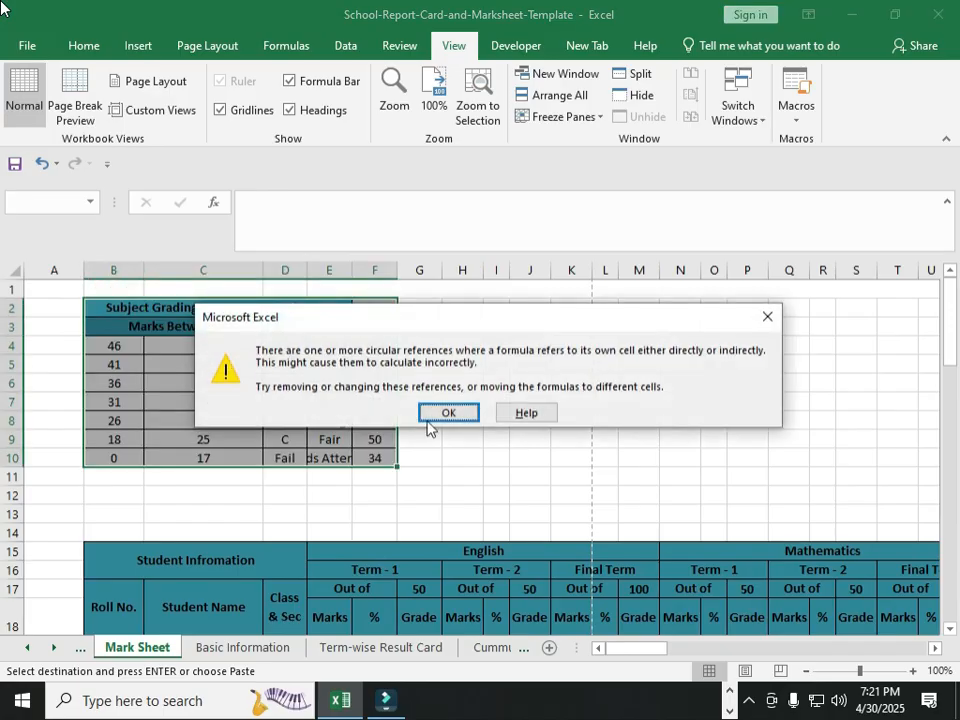
{"action": "left_click", "coordinate": [450, 413]}
Step: Widen the Mark Sheet's column E to give the grading table's remarks more room
{"action": "left_click", "coordinate": [327, 494]}
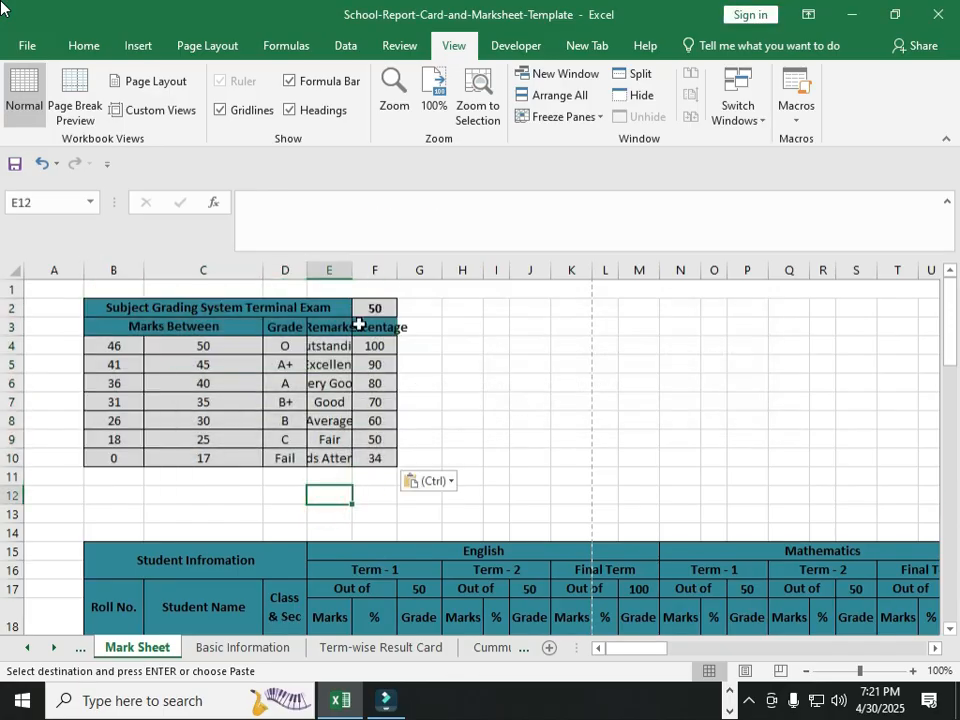
{"action": "left_click_drag", "start_coordinate": [352, 271], "coordinate": [385, 306]}
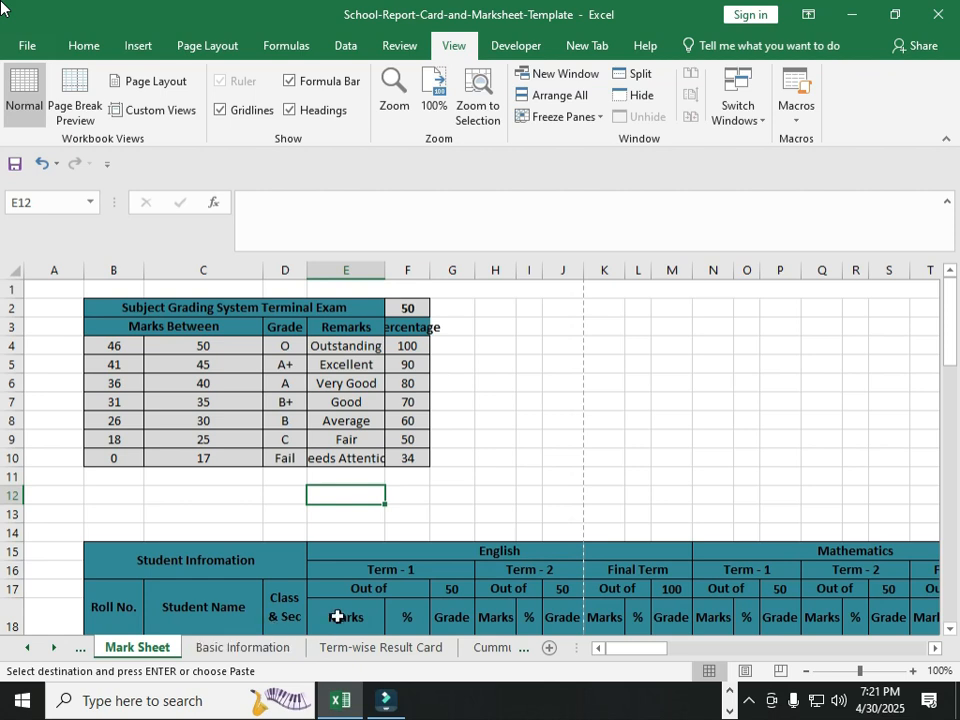
{"action": "left_click", "coordinate": [475, 439]}
Step: Examine the pasted table's mark ranges and the empty areas beside it, comparing this layout with the Basic Information sheet
{"action": "left_click", "coordinate": [114, 345]}
{"action": "left_click_drag", "start_coordinate": [172, 365], "coordinate": [200, 455]}
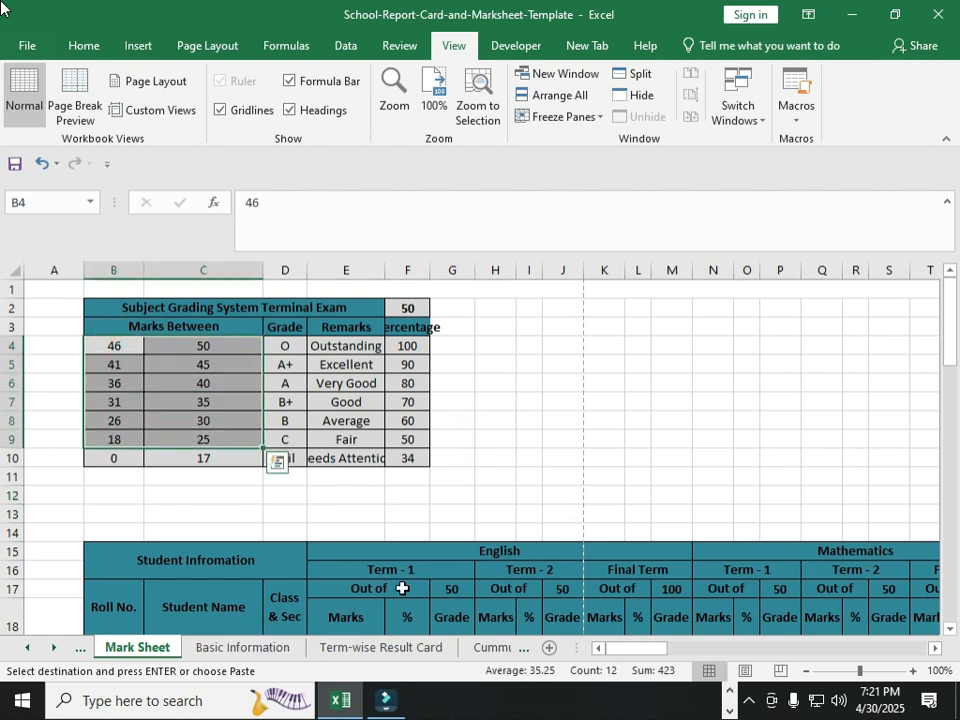
{"action": "left_click", "coordinate": [563, 617]}
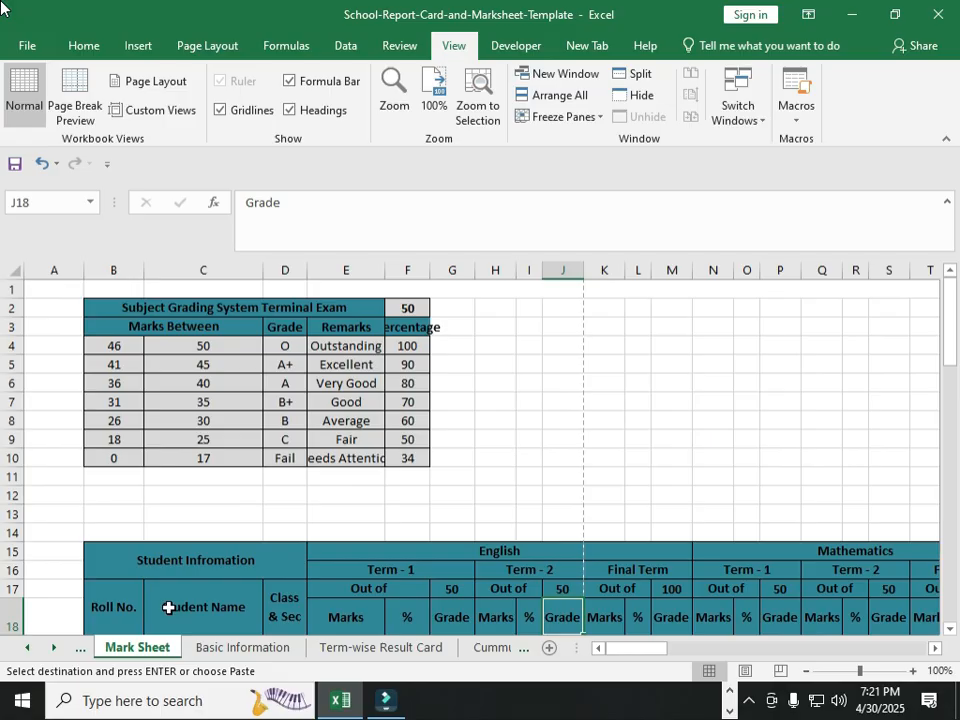
{"action": "left_click", "coordinate": [102, 342]}
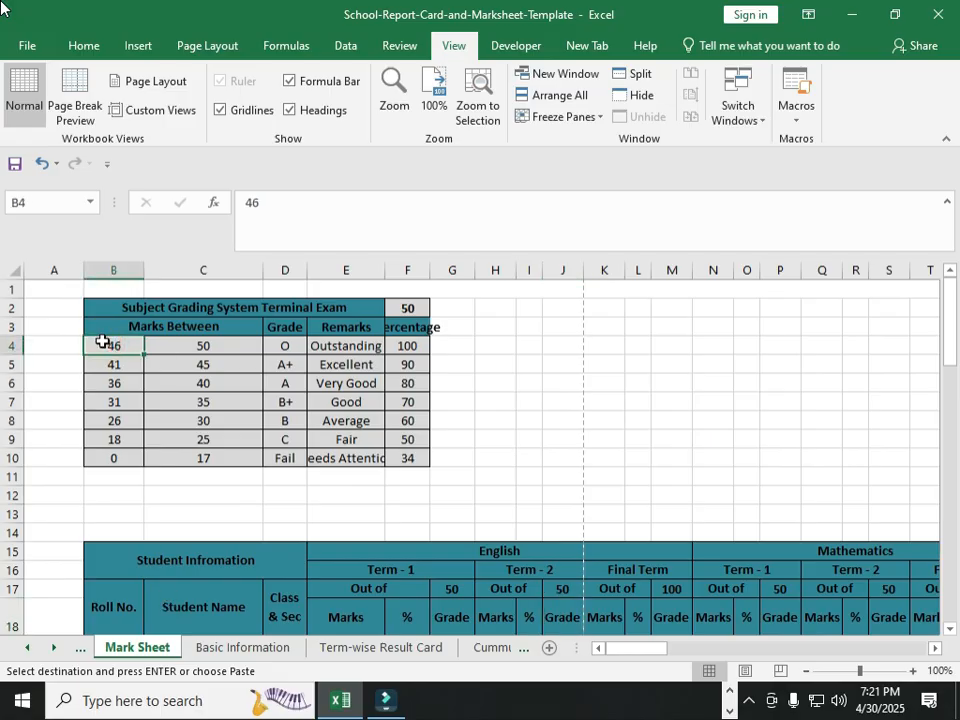
{"action": "left_click_drag", "start_coordinate": [111, 345], "coordinate": [205, 440]}
{"action": "left_click_drag", "start_coordinate": [516, 300], "coordinate": [662, 439]}
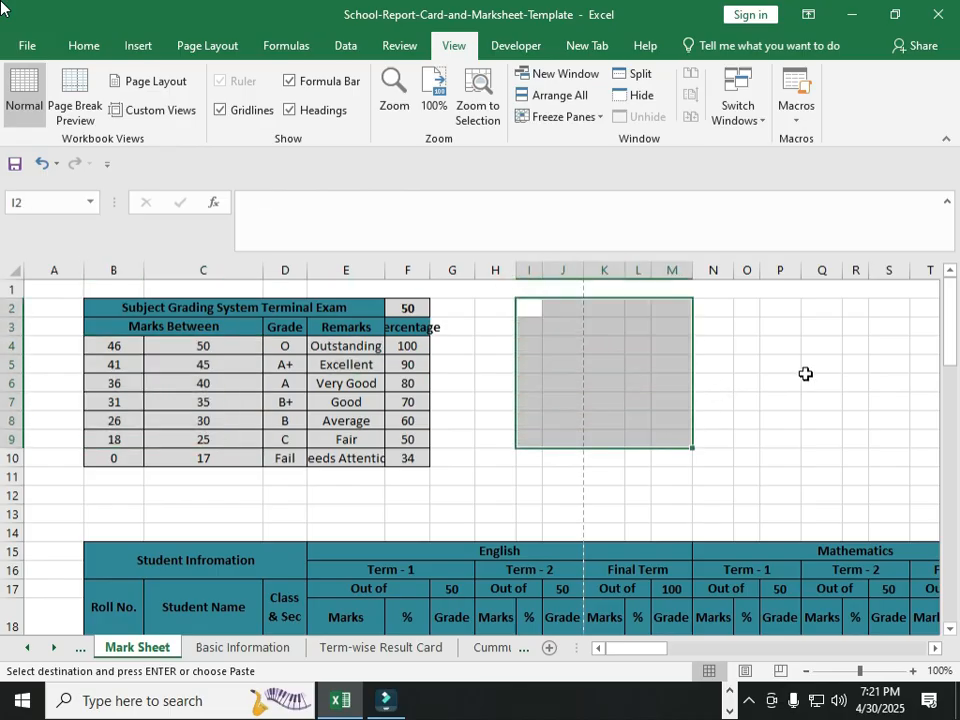
{"action": "left_click_drag", "start_coordinate": [746, 306], "coordinate": [815, 421]}
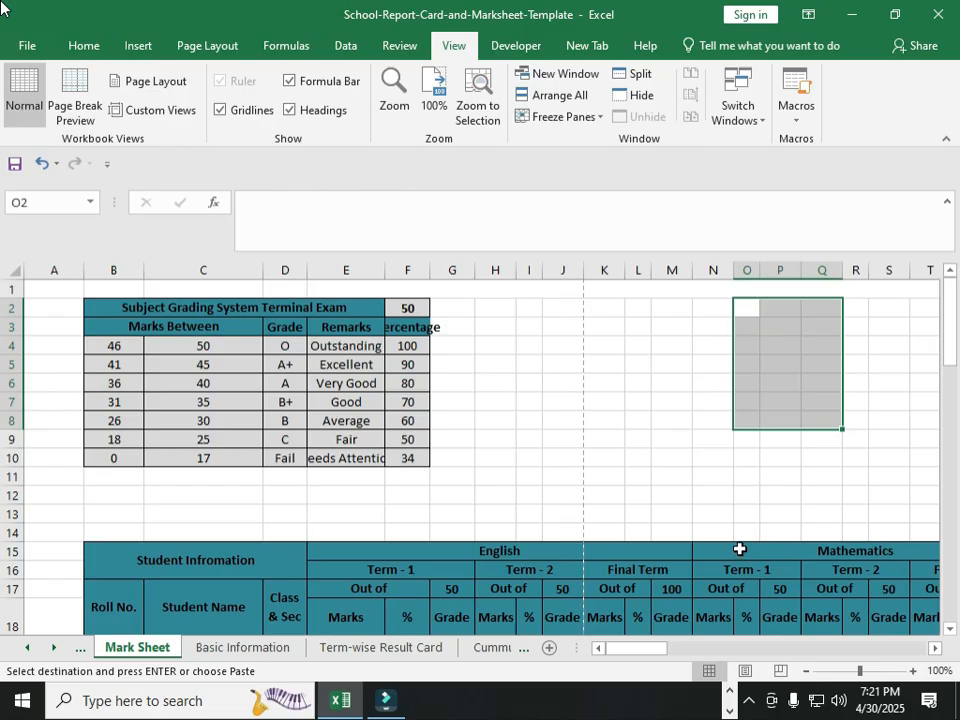
{"action": "left_click", "coordinate": [246, 419]}
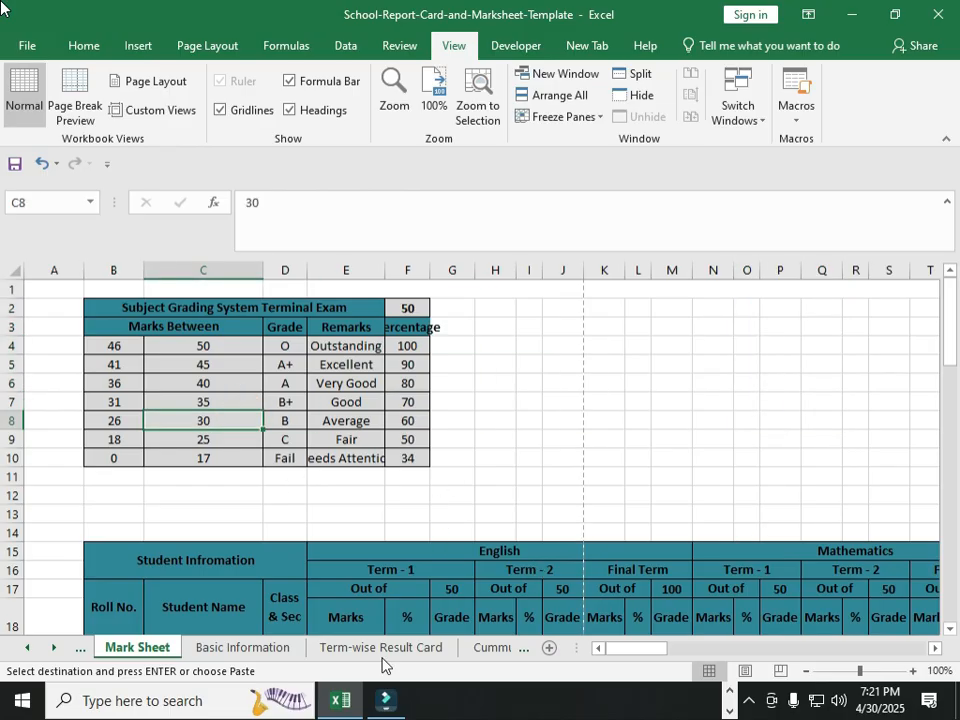
{"action": "left_click", "coordinate": [238, 648]}
{"action": "left_click_drag", "start_coordinate": [241, 657], "coordinate": [166, 652]}
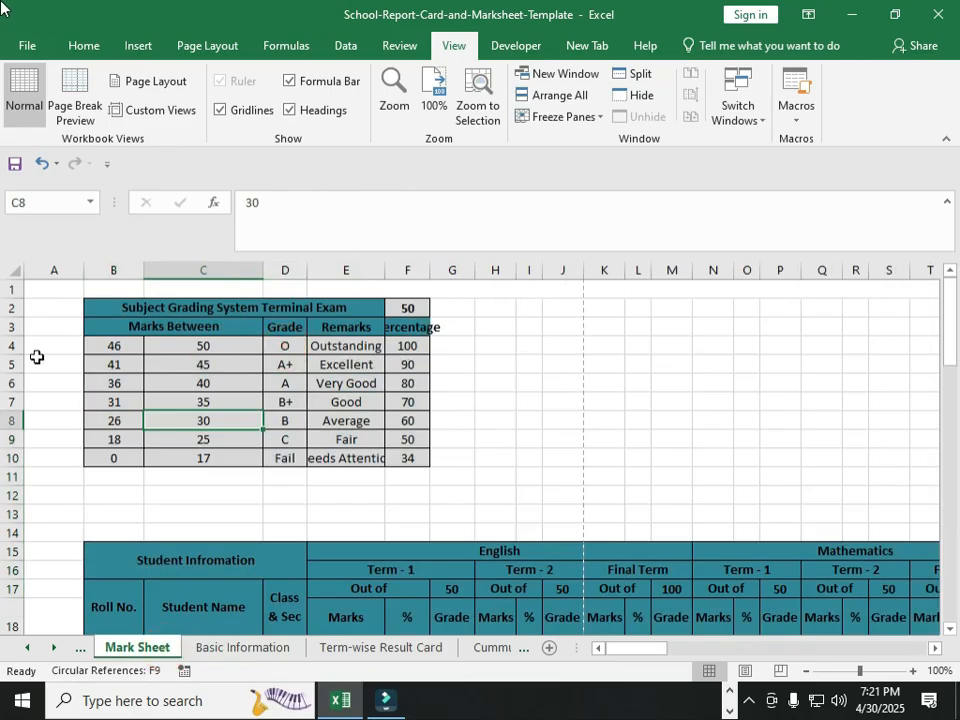
Step: Delete rows 1 to 13 of the Mark Sheet, including the pasted grading table
{"action": "left_click_drag", "start_coordinate": [8, 290], "coordinate": [3, 510]}
{"action": "right_click", "coordinate": [54, 420]}
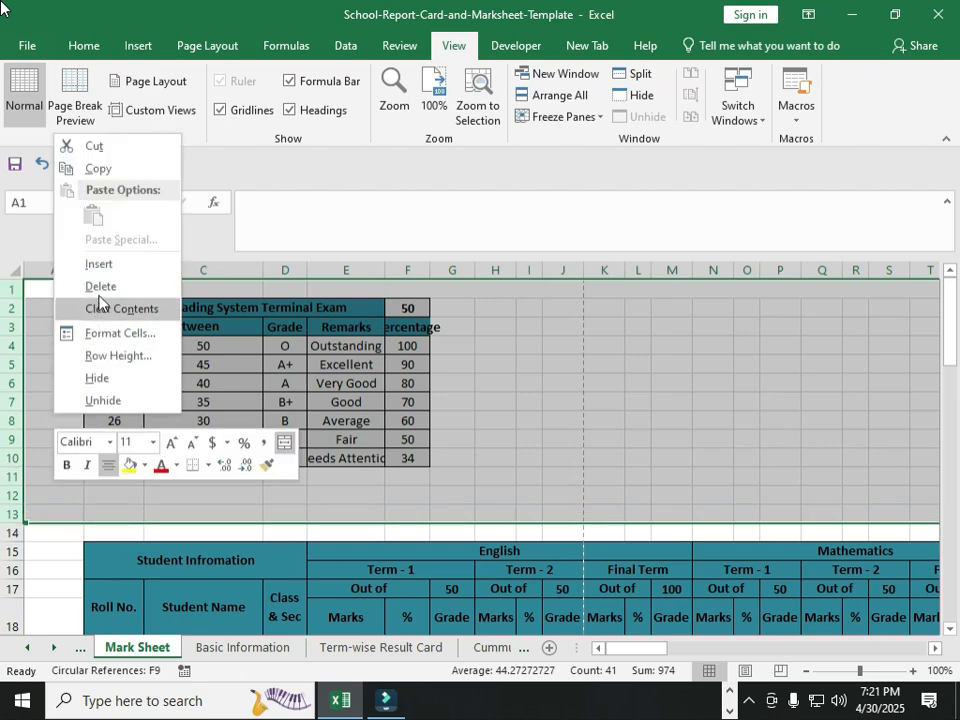
{"action": "left_click", "coordinate": [102, 288]}
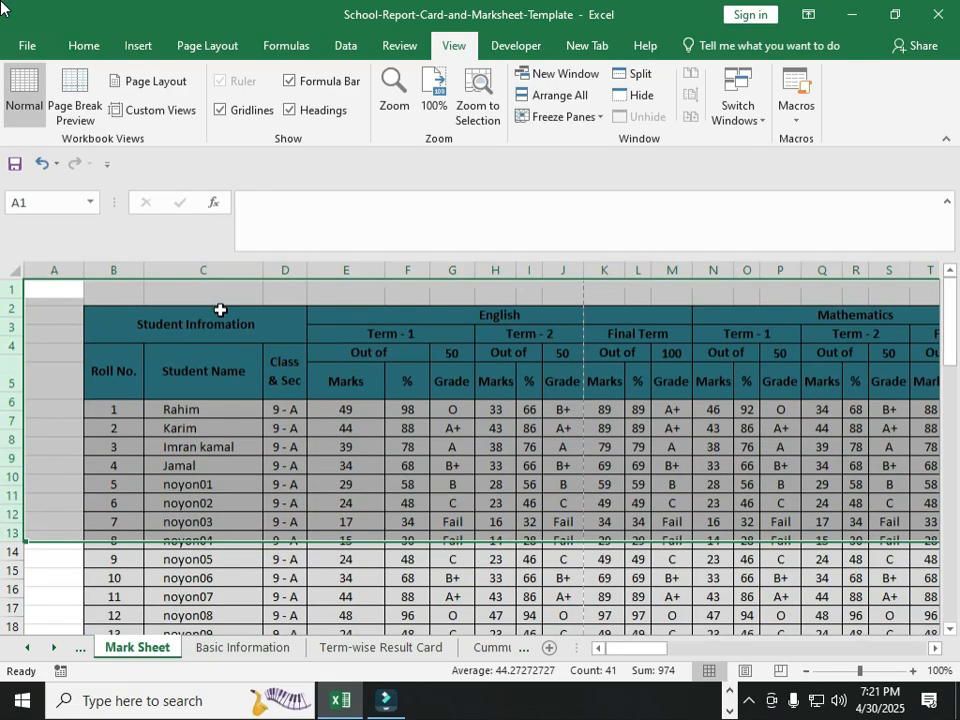
{"action": "left_click", "coordinate": [349, 397]}
{"action": "left_click", "coordinate": [368, 476]}
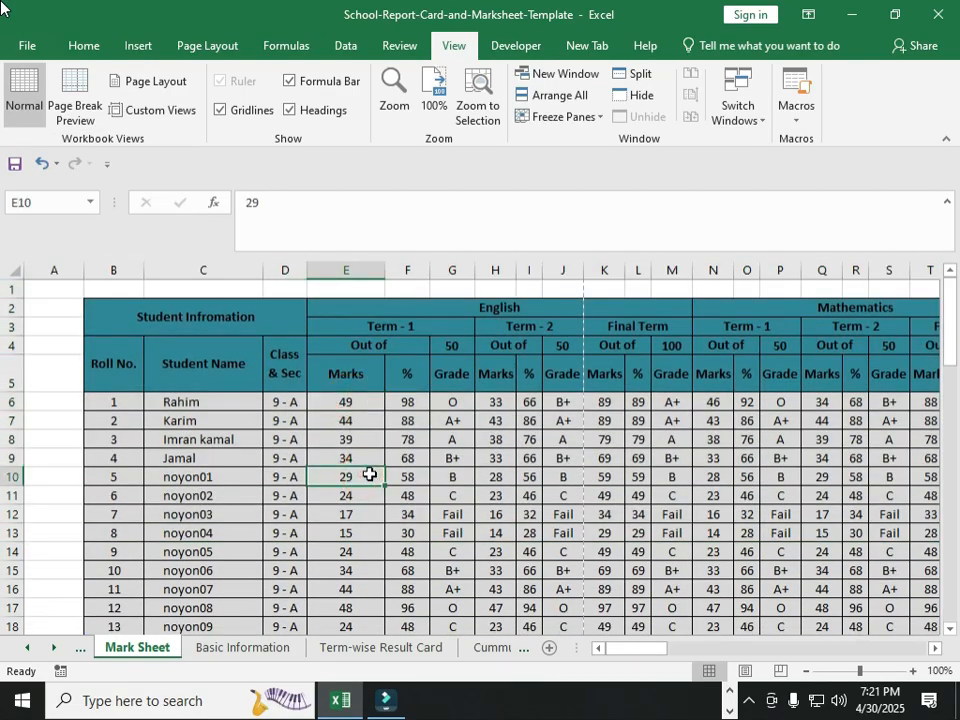
Step: Save the workbook and narrow the empty column A on the Mark Sheet
{"action": "key", "text": "ctrl+s"}
{"action": "left_click_drag", "start_coordinate": [631, 656], "coordinate": [634, 647]}
{"action": "left_click_drag", "start_coordinate": [74, 267], "coordinate": [38, 267]}
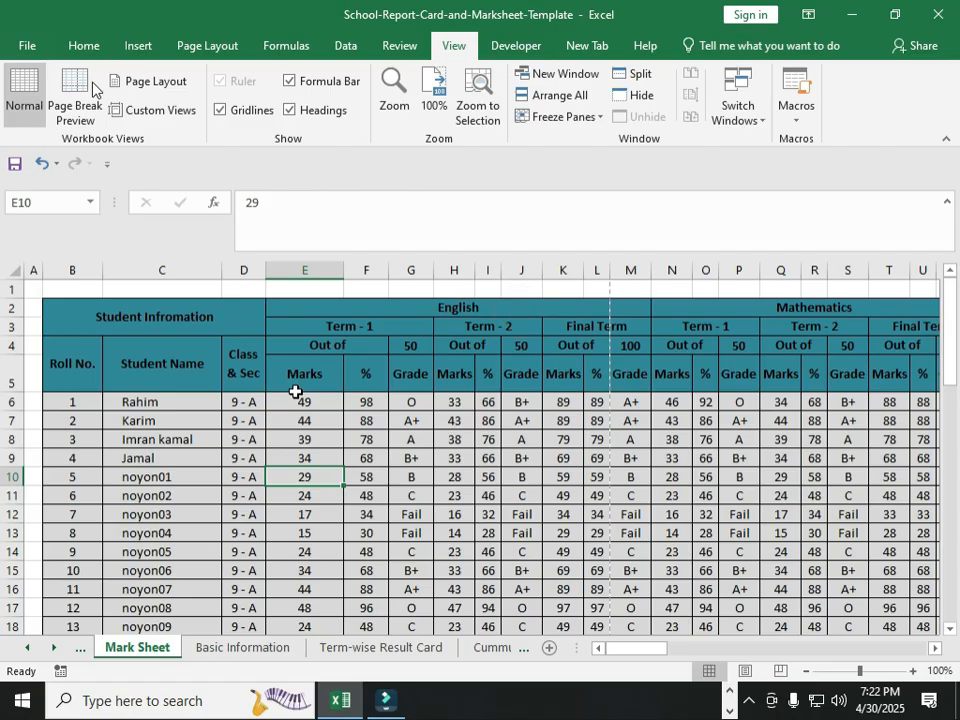
Step: Examine the percentage formulas for English Term - 1 in cells F6 and F11
{"action": "left_click", "coordinate": [364, 401]}
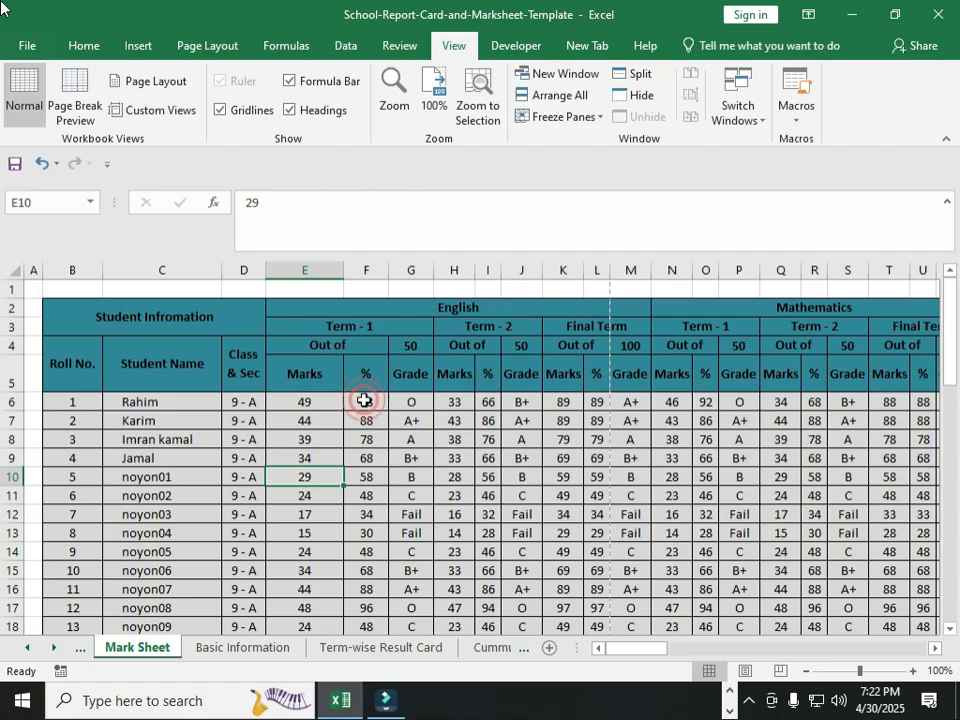
{"action": "left_click", "coordinate": [364, 497]}
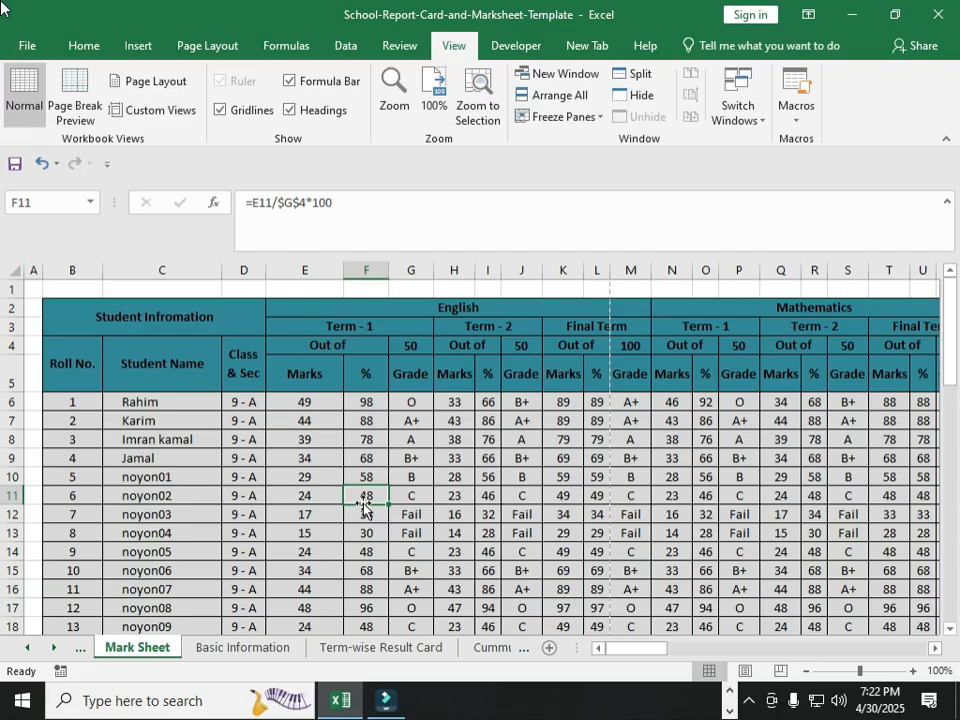
{"action": "mouse_move", "coordinate": [615, 648]}
{"action": "left_mouse_down"}
{"action": "mouse_move", "coordinate": [622, 652]}
{"action": "mouse_move", "coordinate": [604, 651]}
{"action": "left_mouse_up"}
Step: Link the English Term - 1 out-of marks in G4 to cell F9 of the Basic Information sheet
{"action": "left_click", "coordinate": [408, 345]}
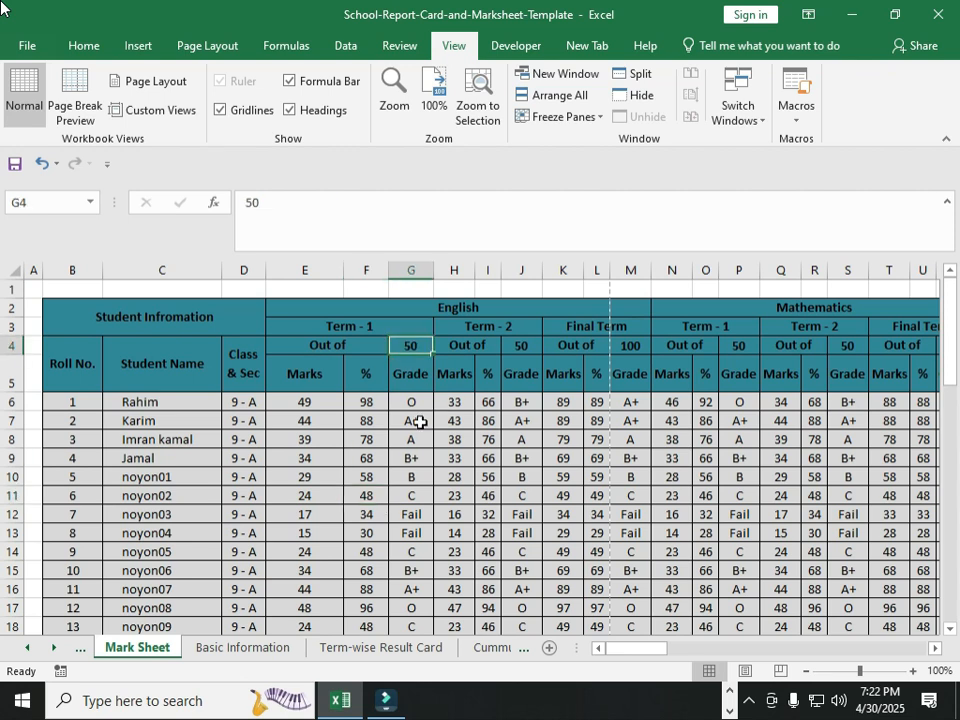
{"action": "type", "text": "="}
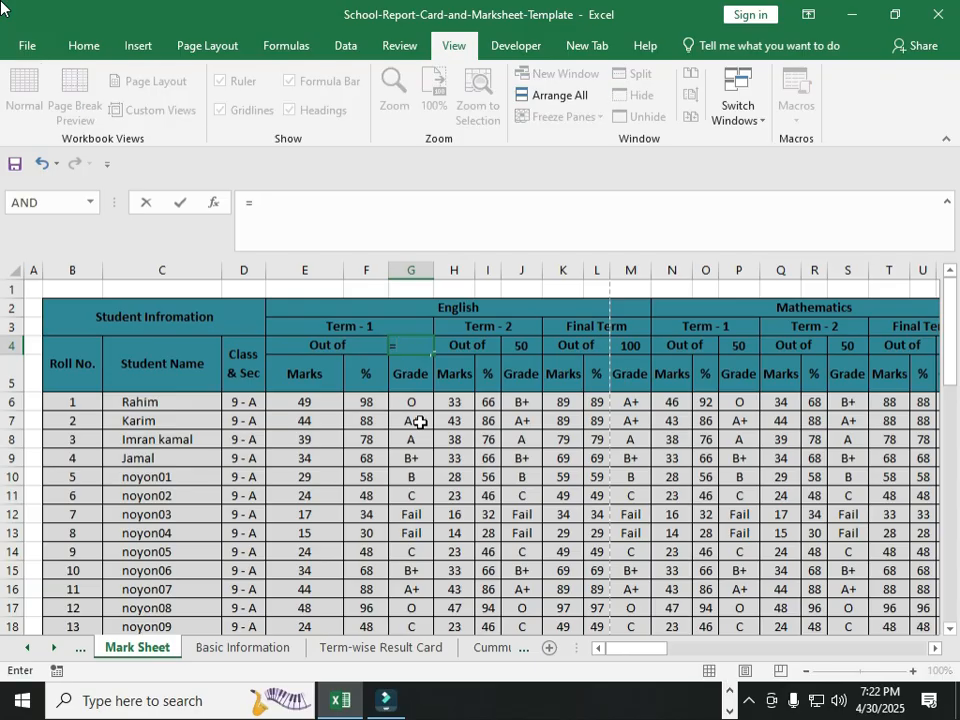
{"action": "left_click", "coordinate": [247, 649]}
{"action": "left_click", "coordinate": [410, 439]}
{"action": "key", "text": "Return"}
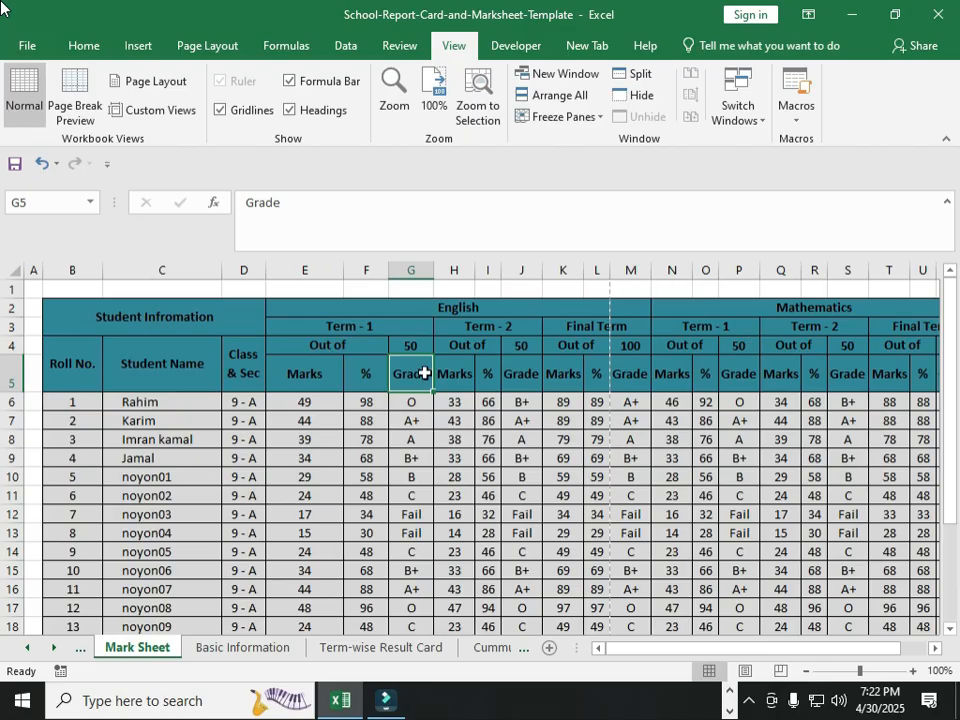
Step: Make the reference in G4 absolute as ='Basic Information'!$F$9 and save the workbook
{"action": "left_click", "coordinate": [403, 344]}
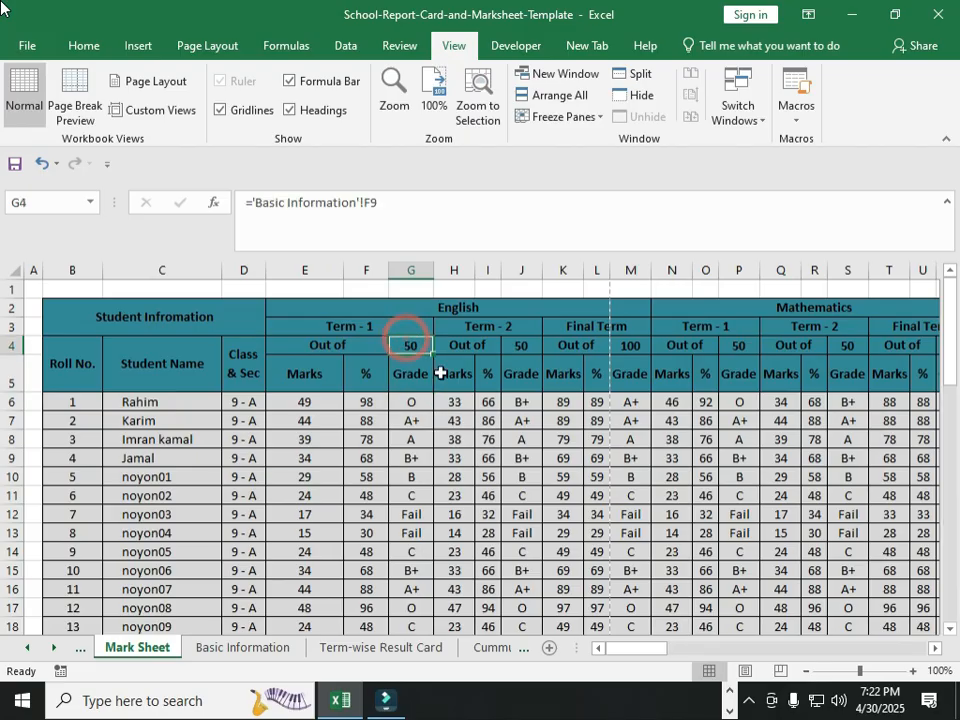
{"action": "left_click", "coordinate": [362, 200]}
{"action": "left_click", "coordinate": [360, 197]}
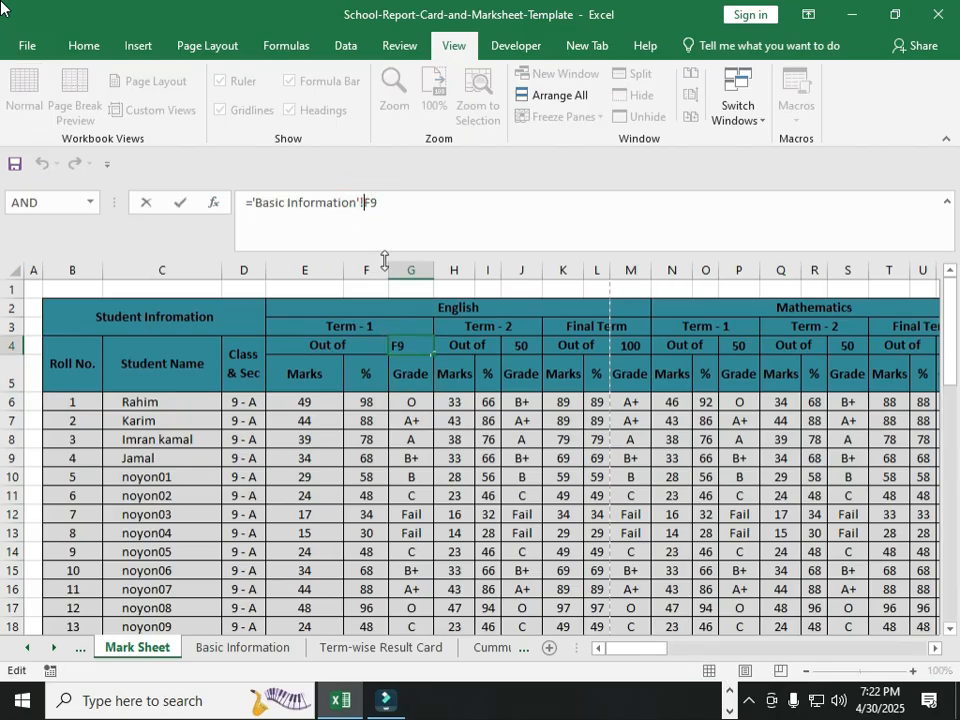
{"action": "type", "text": "$"}
{"action": "left_click", "coordinate": [378, 196]}
{"action": "type", "text": "$"}
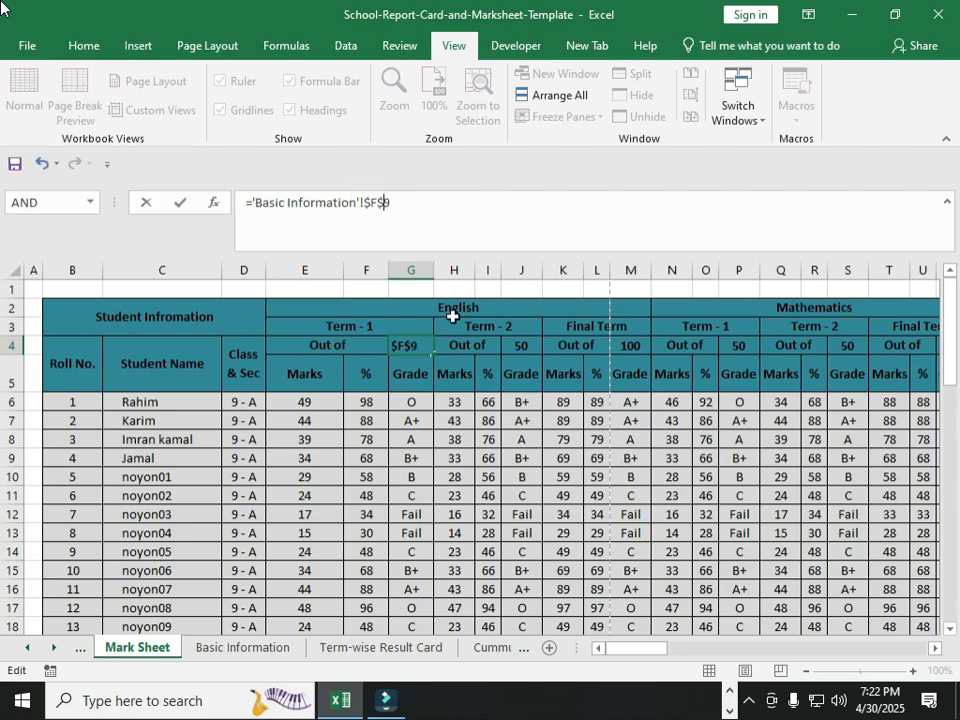
{"action": "key", "text": "Return"}
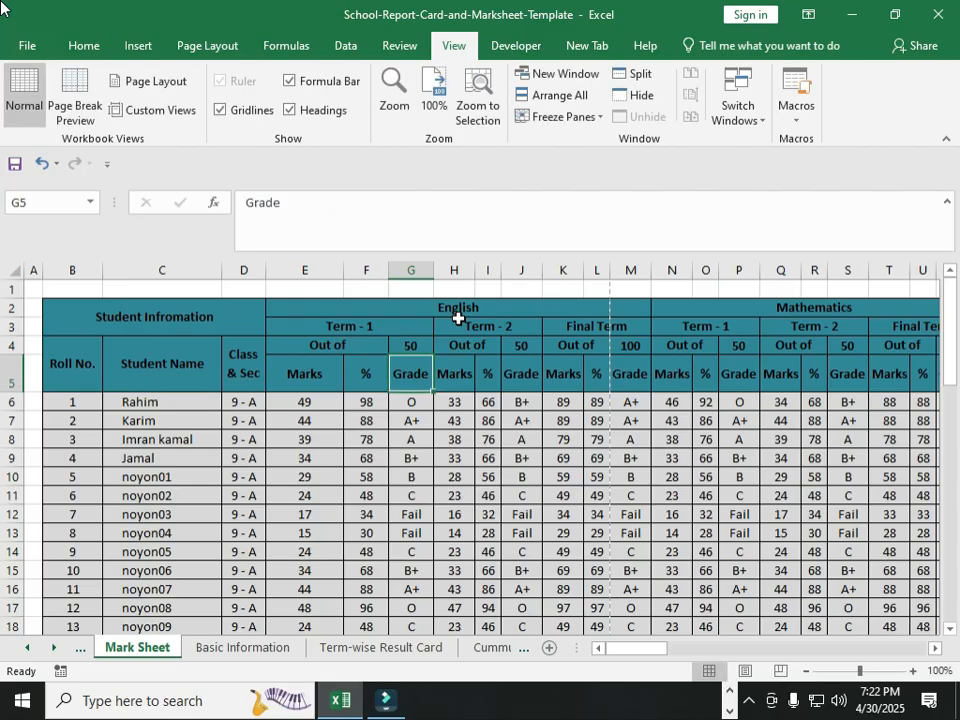
{"action": "left_click", "coordinate": [412, 346]}
{"action": "key", "text": "ctrl+s"}
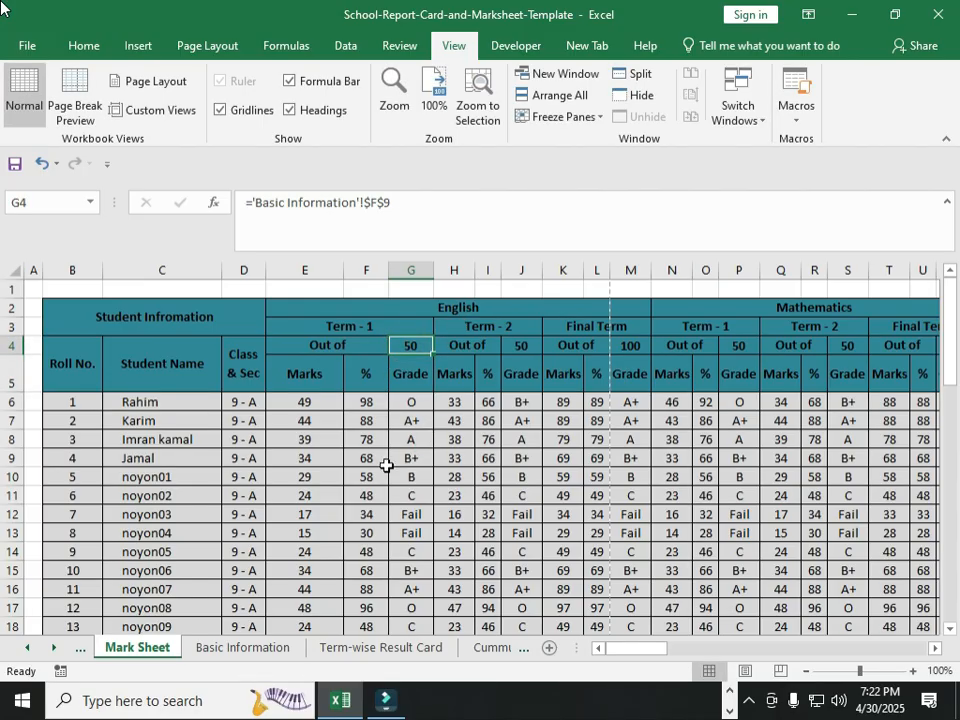
Step: Examine the full nested IF formula behind the first student's English Term - 1 grade in G6
{"action": "left_click", "coordinate": [308, 401]}
{"action": "left_click", "coordinate": [365, 390]}
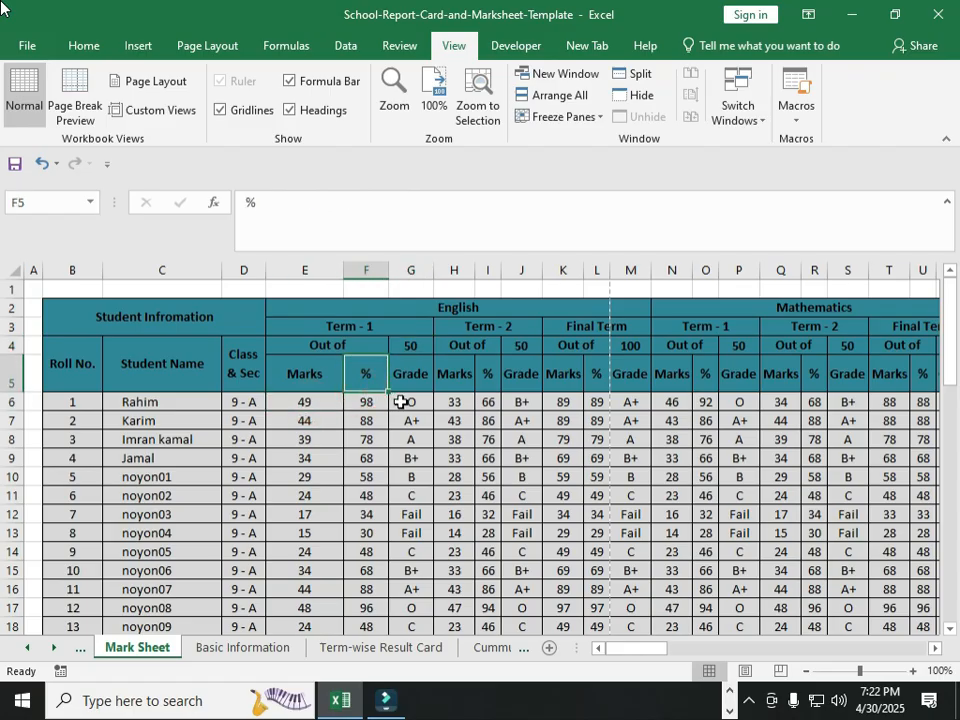
{"action": "left_click", "coordinate": [411, 382]}
{"action": "left_click", "coordinate": [412, 401]}
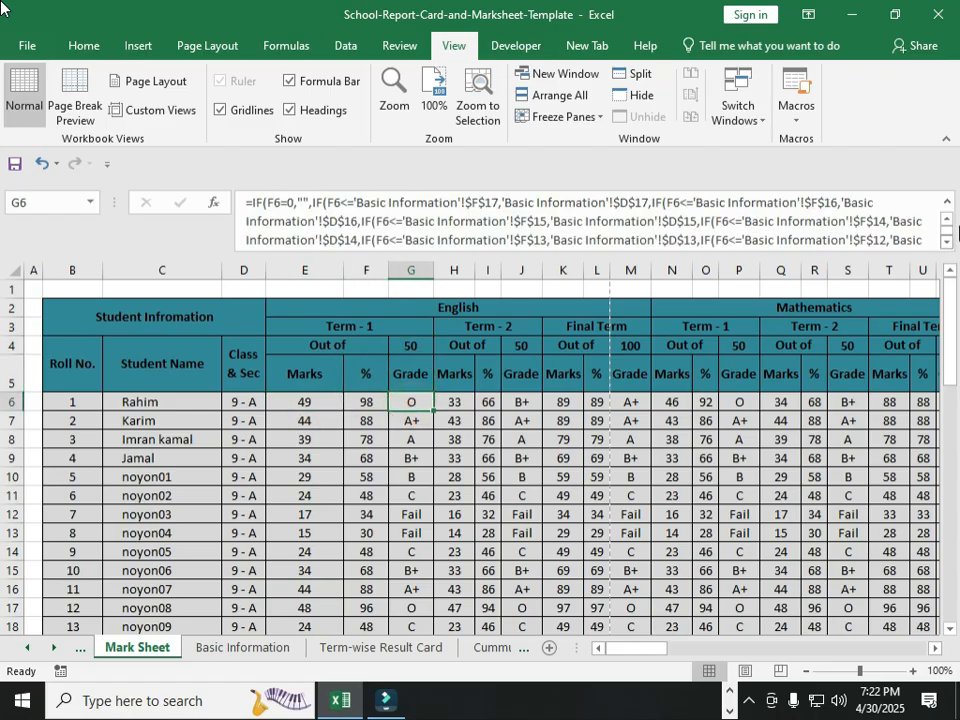
{"action": "left_click", "coordinate": [948, 247]}
{"action": "left_click", "coordinate": [947, 219]}
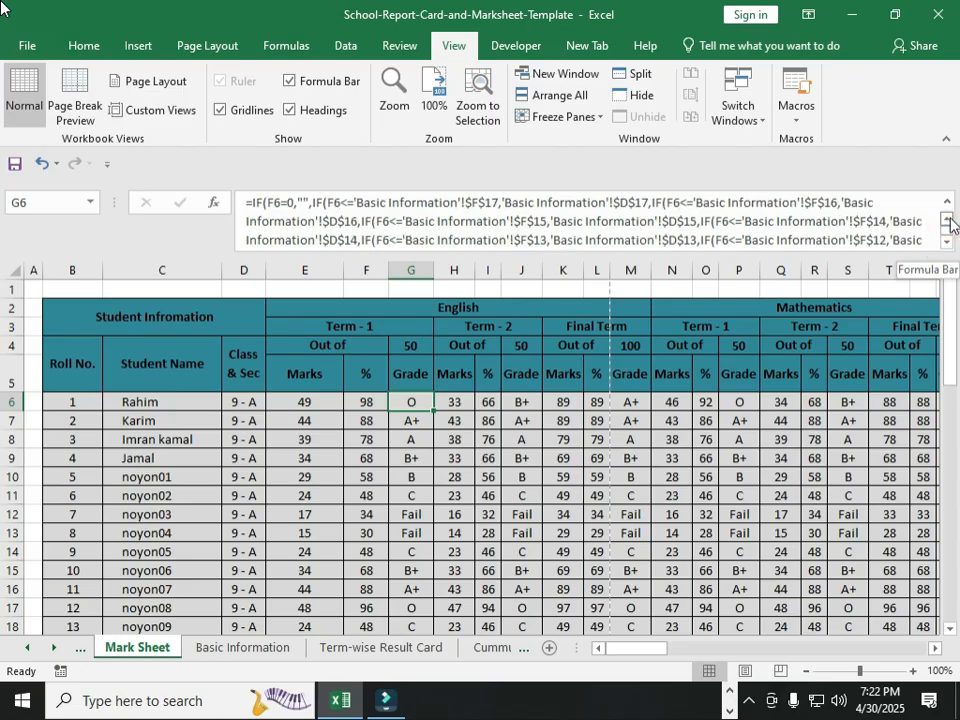
{"action": "left_click", "coordinate": [947, 247]}
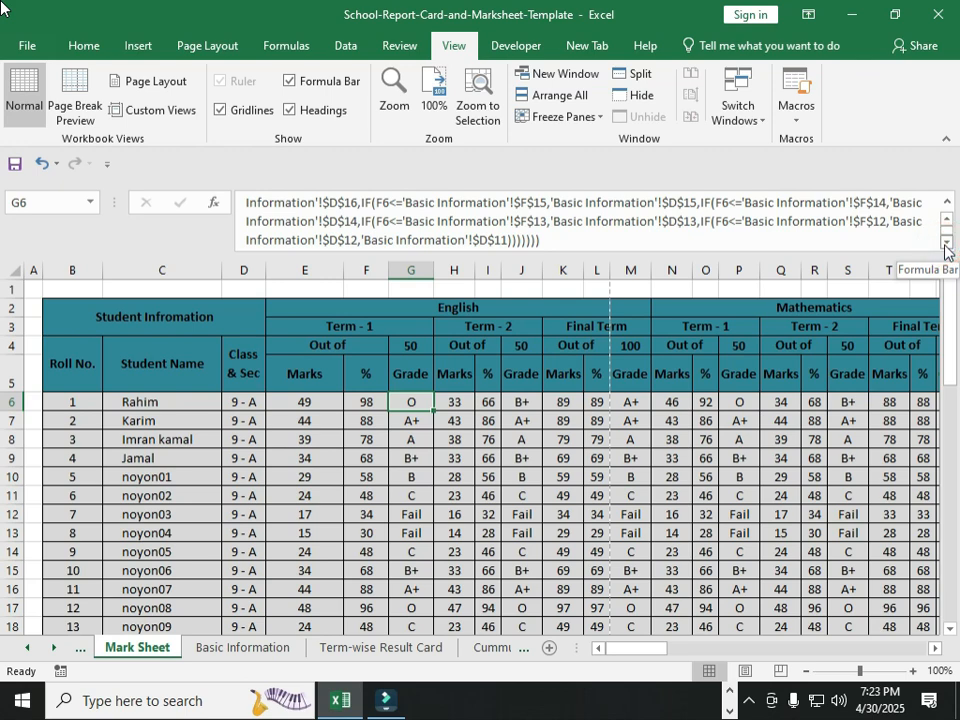
{"action": "left_click", "coordinate": [555, 238]}
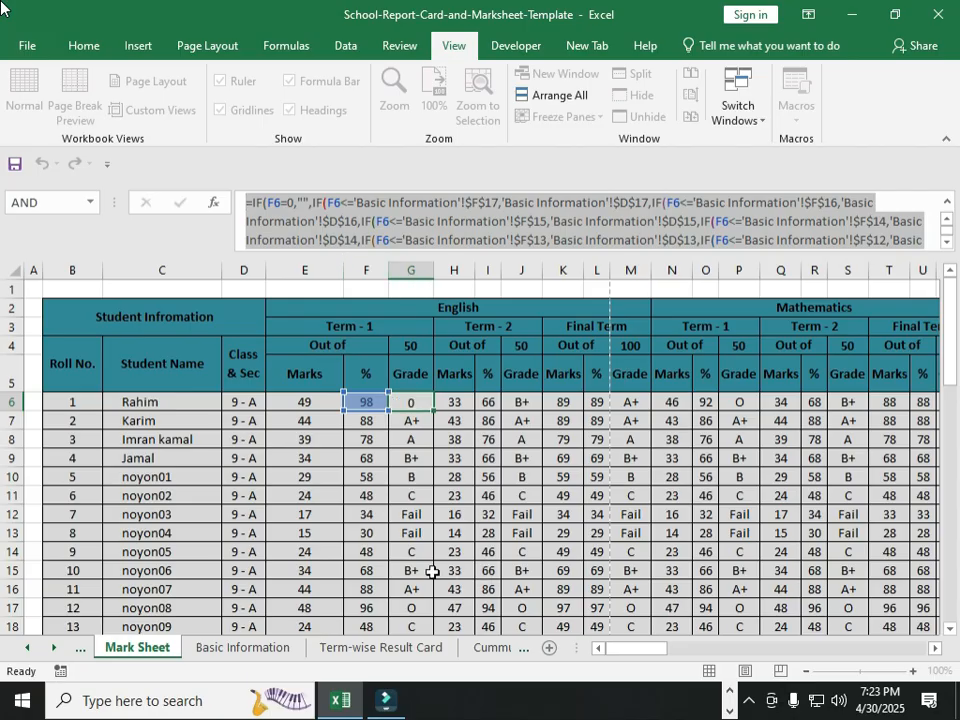
{"action": "key", "text": "Return"}
{"action": "left_click", "coordinate": [410, 401]}
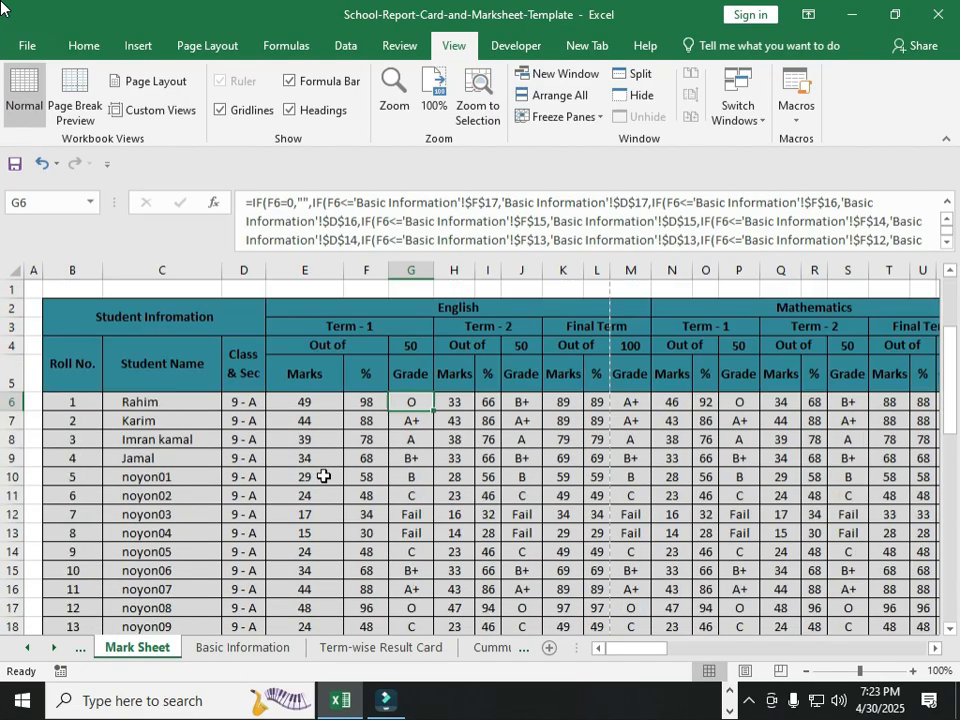
Step: Insert three blank rows above the mark table's header
{"action": "left_click", "coordinate": [9, 289]}
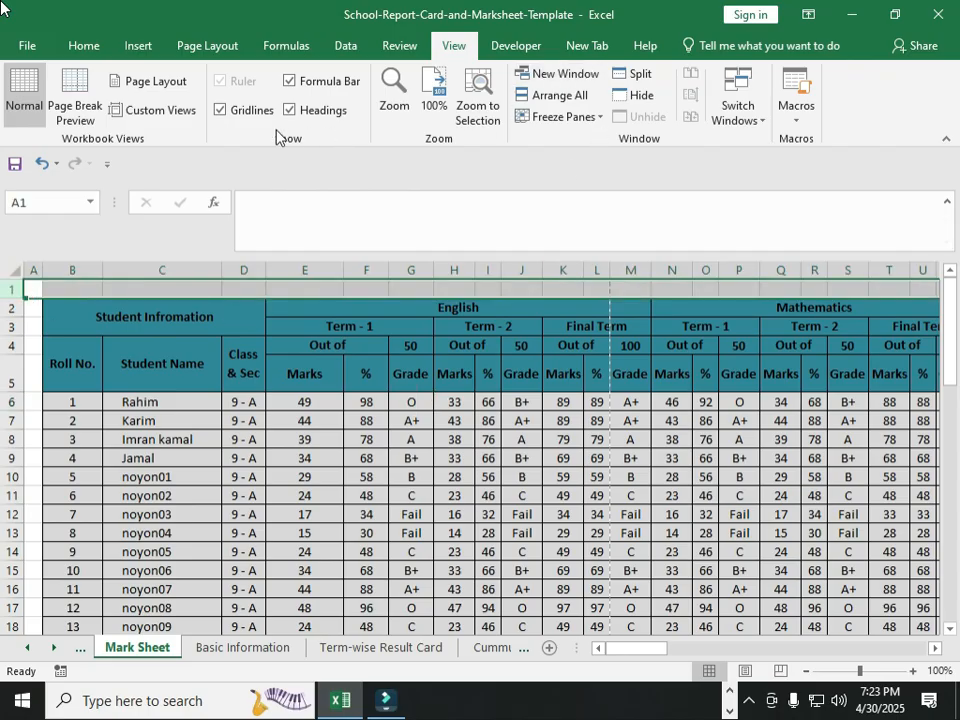
{"action": "left_click", "coordinate": [82, 44]}
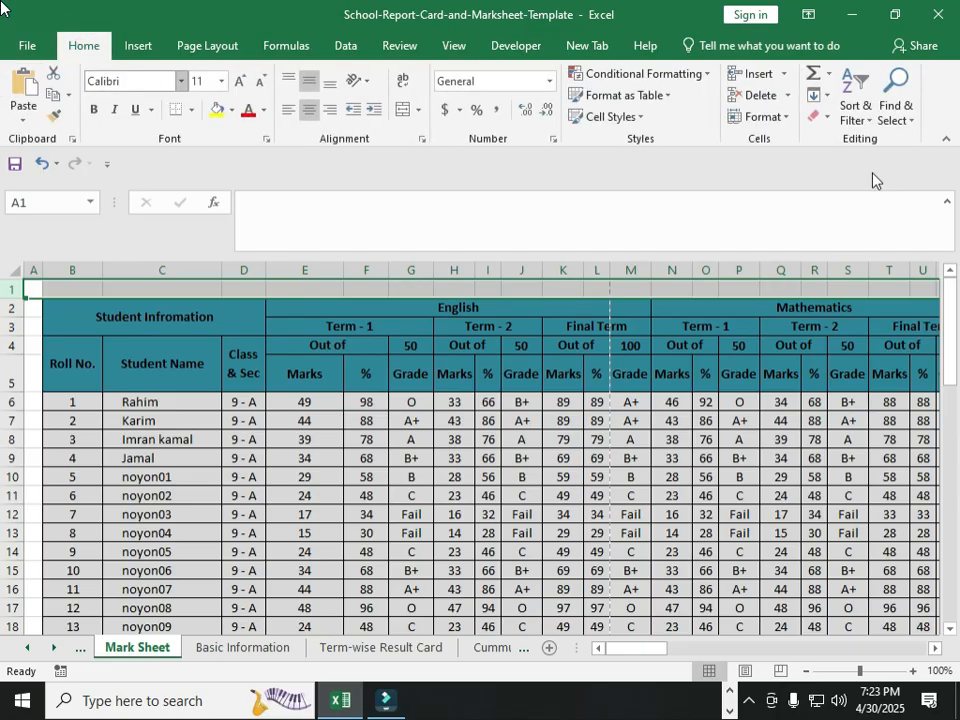
{"action": "left_click", "coordinate": [755, 74]}
{"action": "left_click", "coordinate": [756, 78]}
Step: Copy the text of the grade formula in G13 without its leading equals sign
{"action": "left_click", "coordinate": [411, 531]}
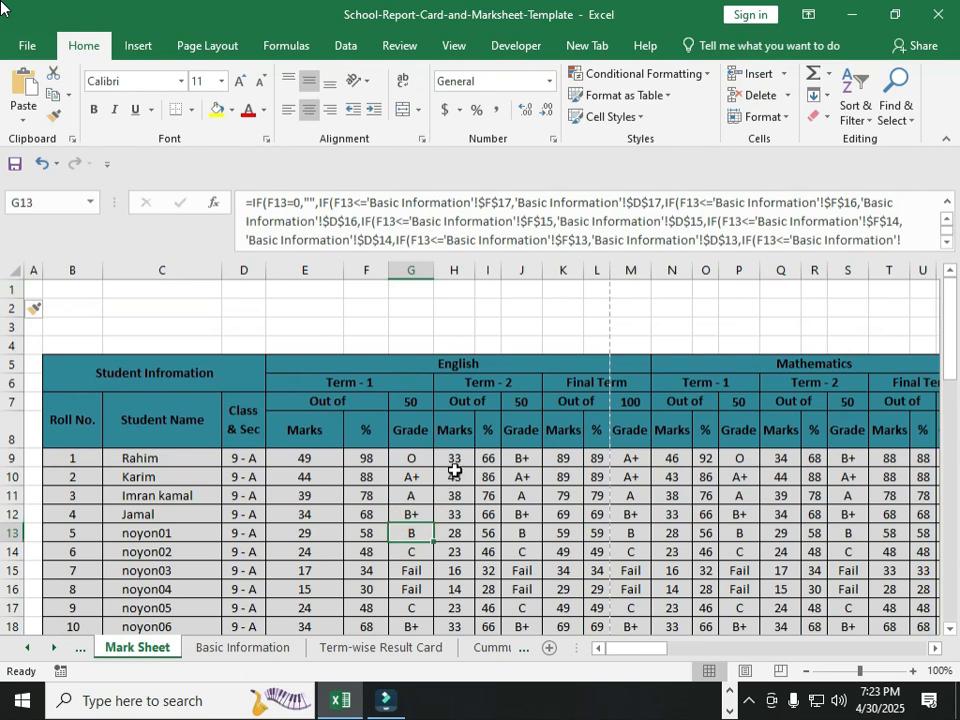
{"action": "left_click", "coordinate": [246, 202]}
{"action": "key", "text": "ctrl+a"}
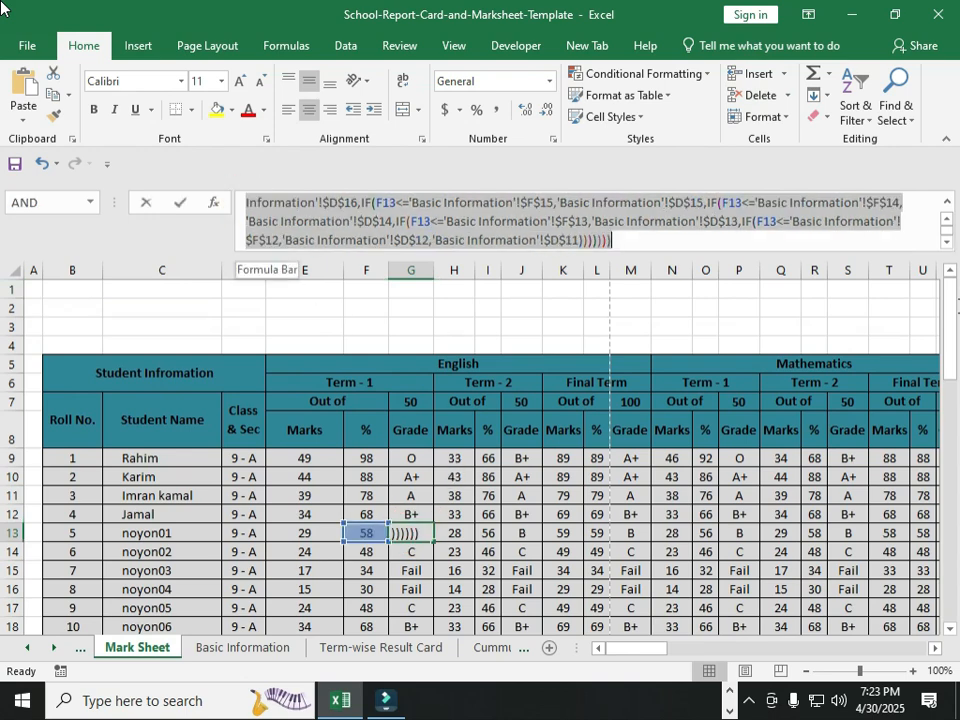
{"action": "left_click", "coordinate": [614, 241]}
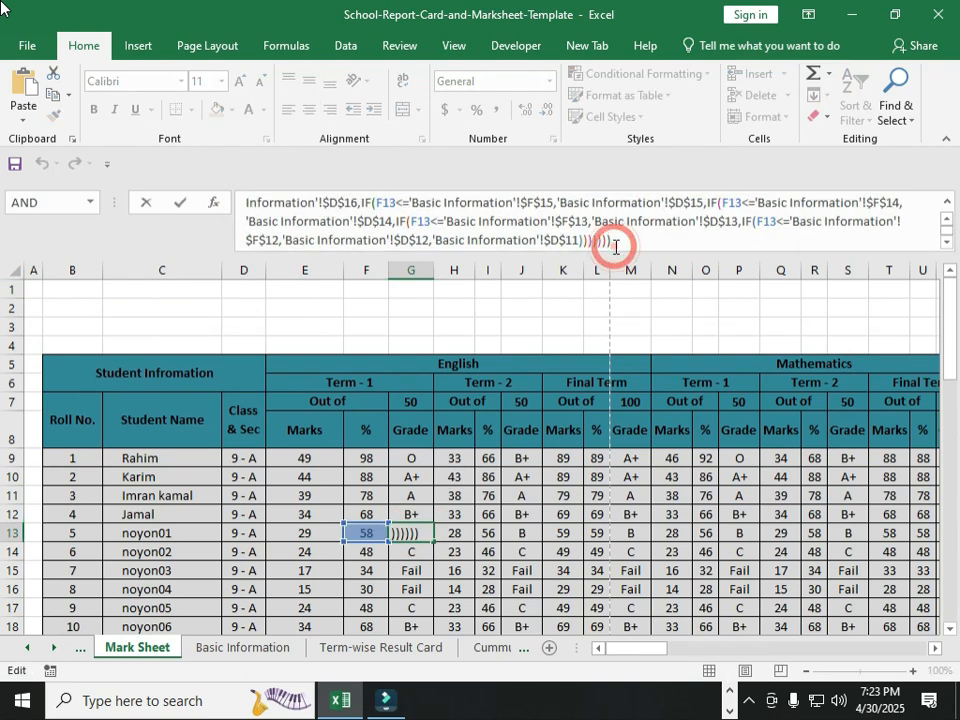
{"action": "key", "text": "ctrl+shift+Home"}
{"action": "key", "text": "shift+Right"}
{"action": "key", "text": "ctrl+c"}
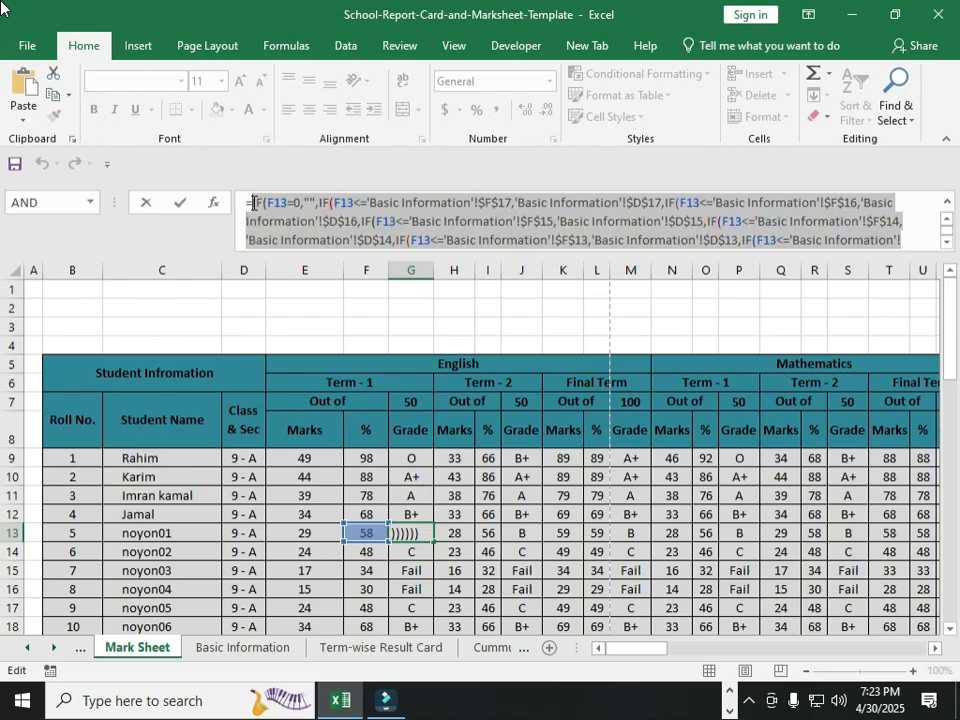
Step: Clear the content of cell G13, the English Term - 1 grade of roll number 5
{"action": "left_click", "coordinate": [71, 309]}
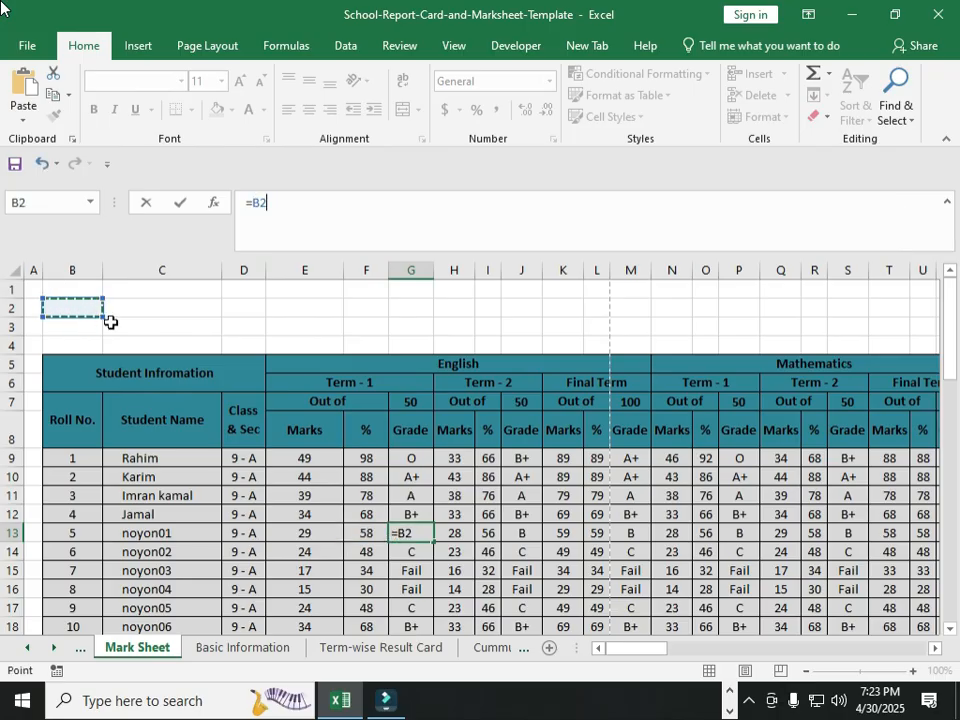
{"action": "key", "text": "BackSpace"}
{"action": "key", "text": "BackSpace"}
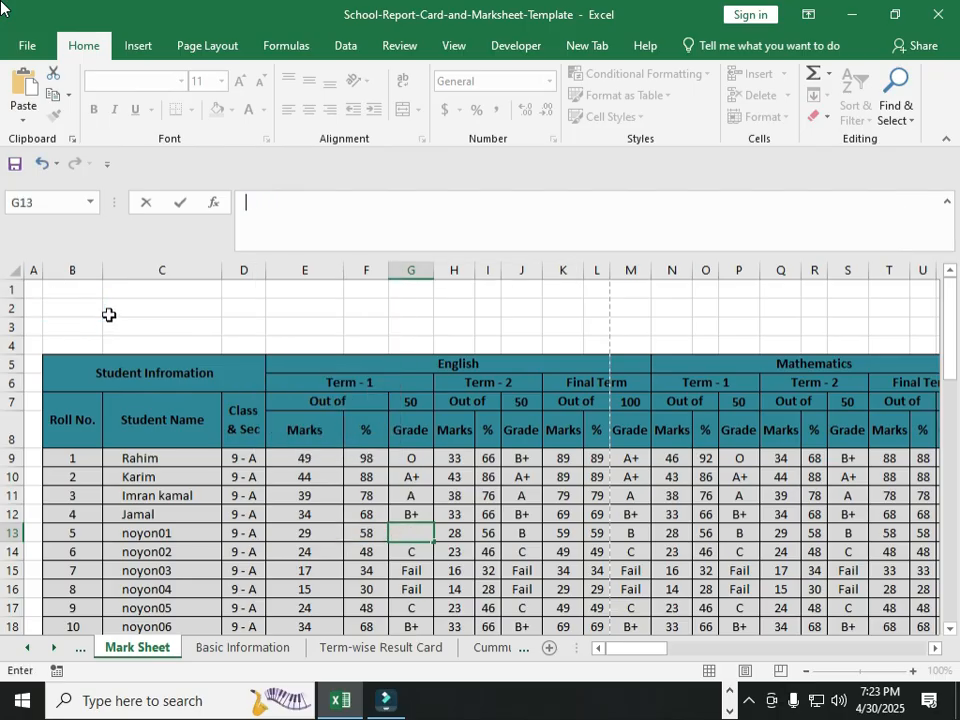
{"action": "key", "text": "Return"}
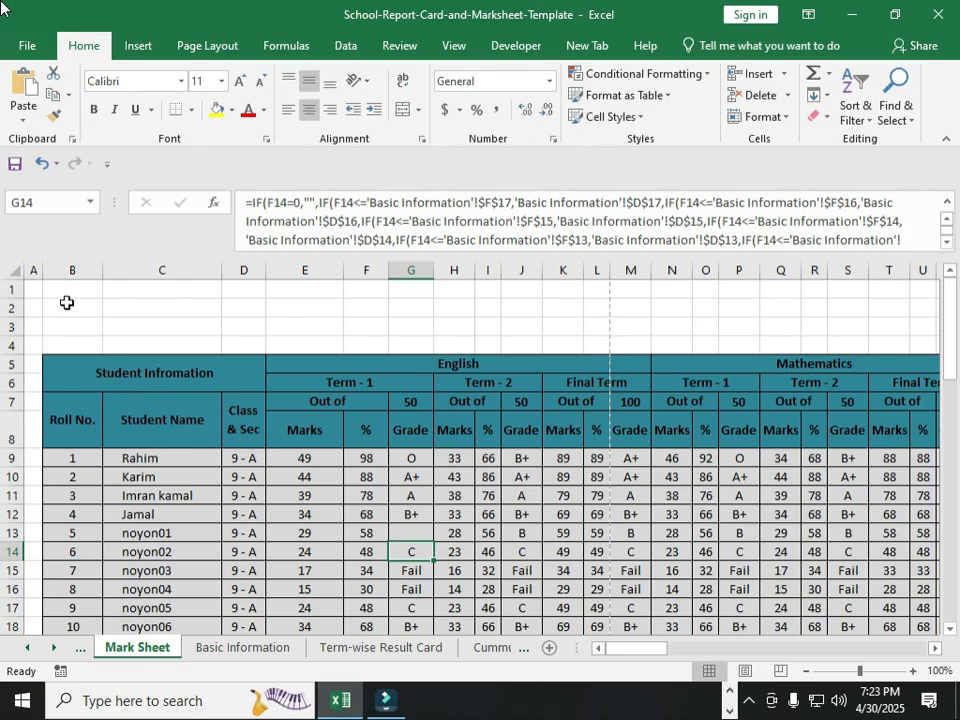
Step: Paste the copied grade formula as plain text into cell B2 and align it left
{"action": "left_click", "coordinate": [66, 305]}
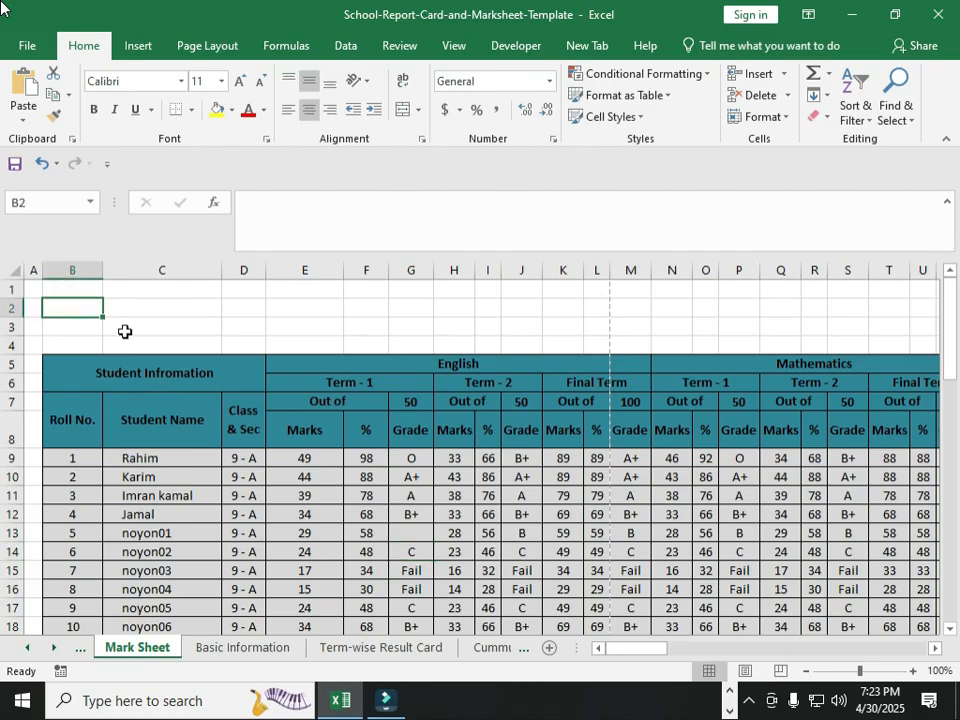
{"action": "key", "text": "ctrl+v"}
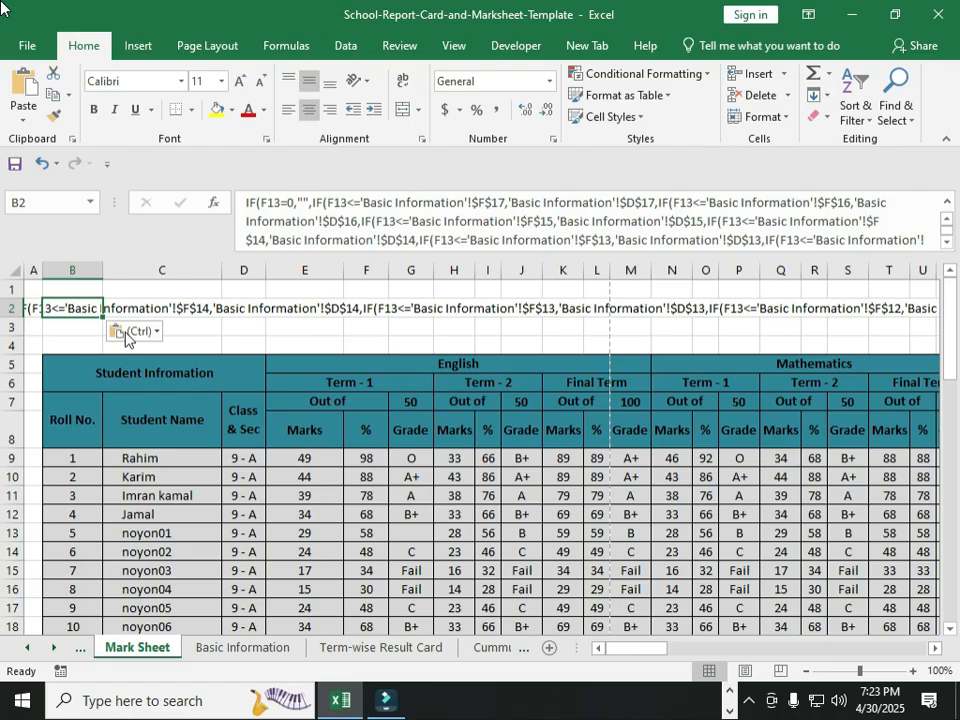
{"action": "left_click", "coordinate": [288, 109]}
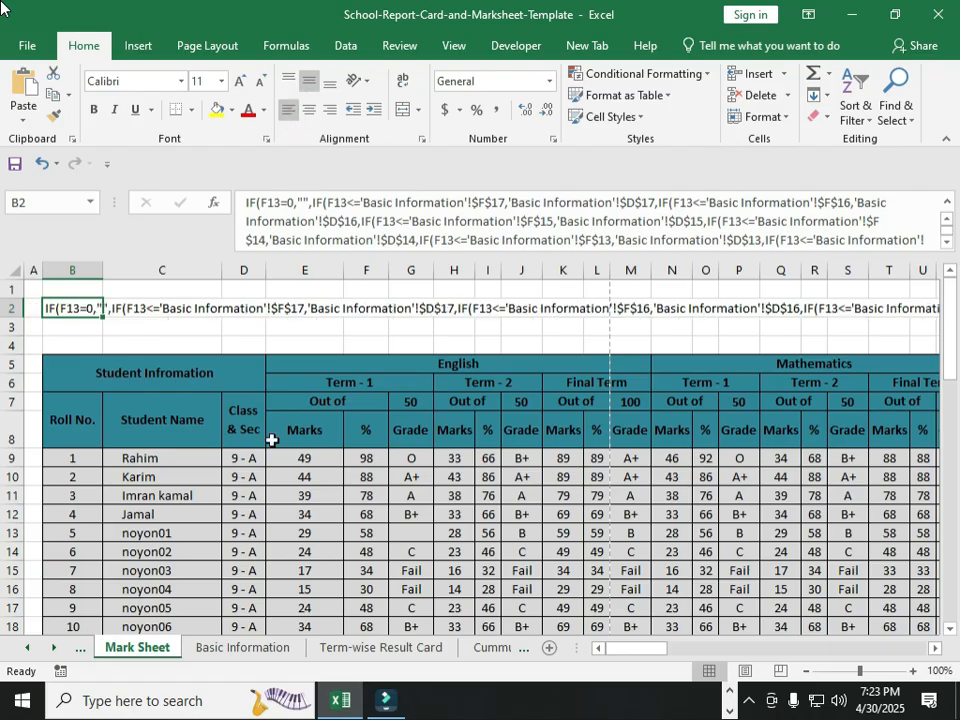
{"action": "left_click", "coordinate": [274, 572]}
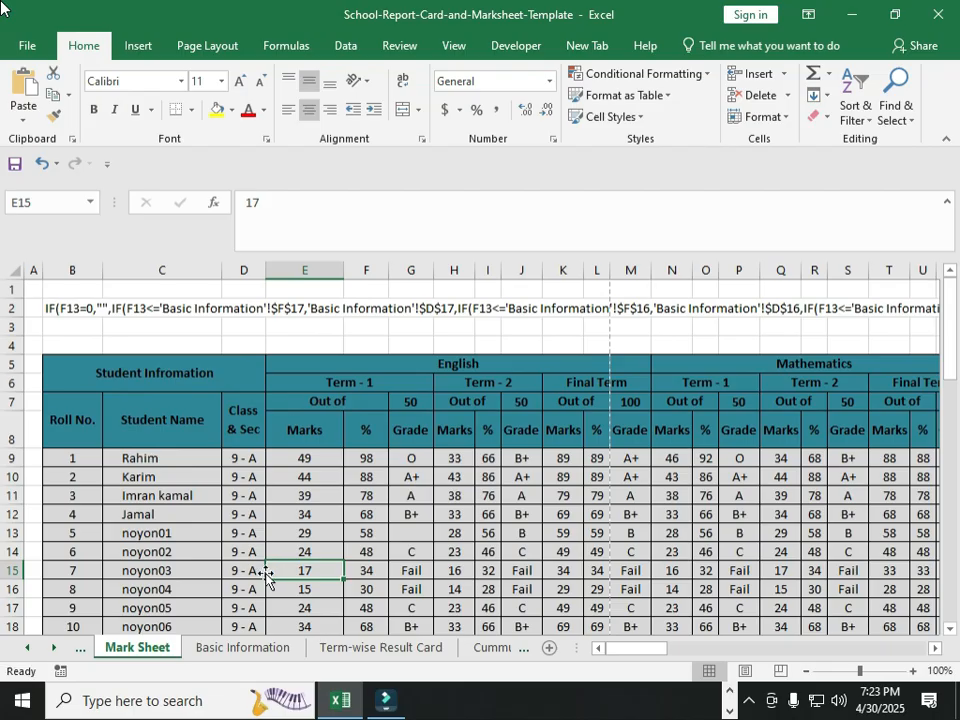
Step: Try centering the formula text in B2 and restore its left alignment
{"action": "left_click", "coordinate": [62, 309]}
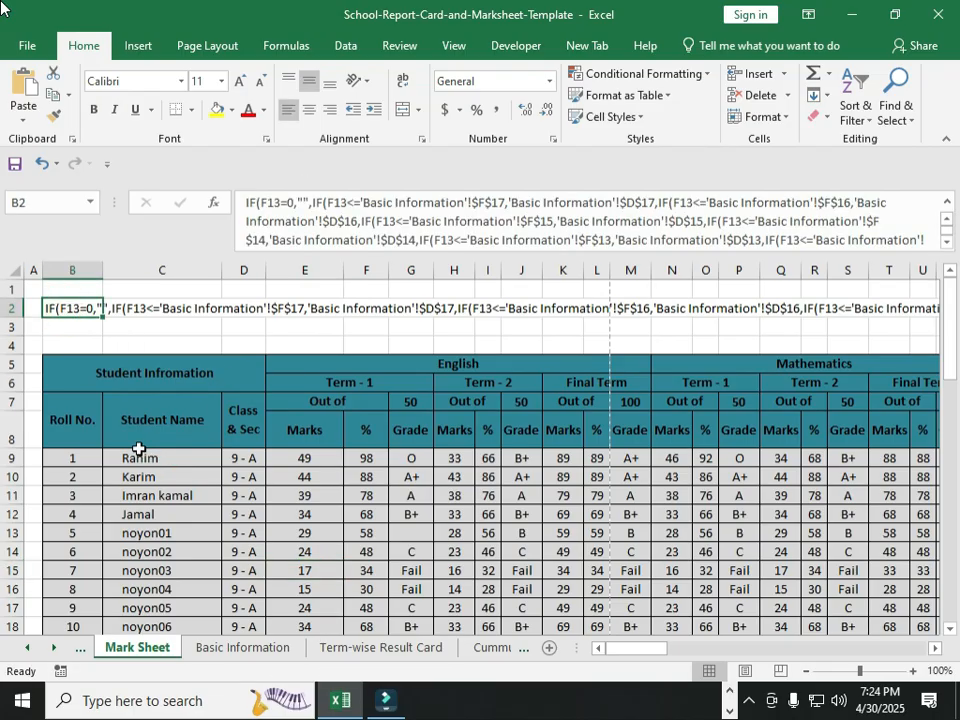
{"action": "left_click", "coordinate": [290, 110]}
{"action": "left_click", "coordinate": [309, 110]}
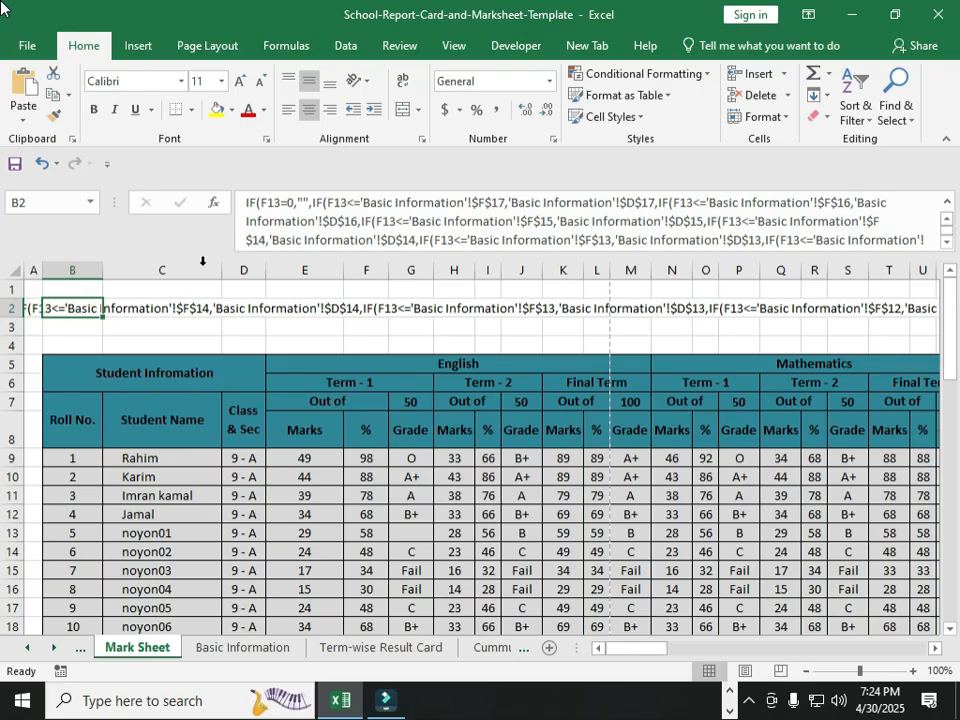
{"action": "left_click", "coordinate": [290, 114]}
{"action": "left_click", "coordinate": [175, 533]}
{"action": "left_click", "coordinate": [66, 308]}
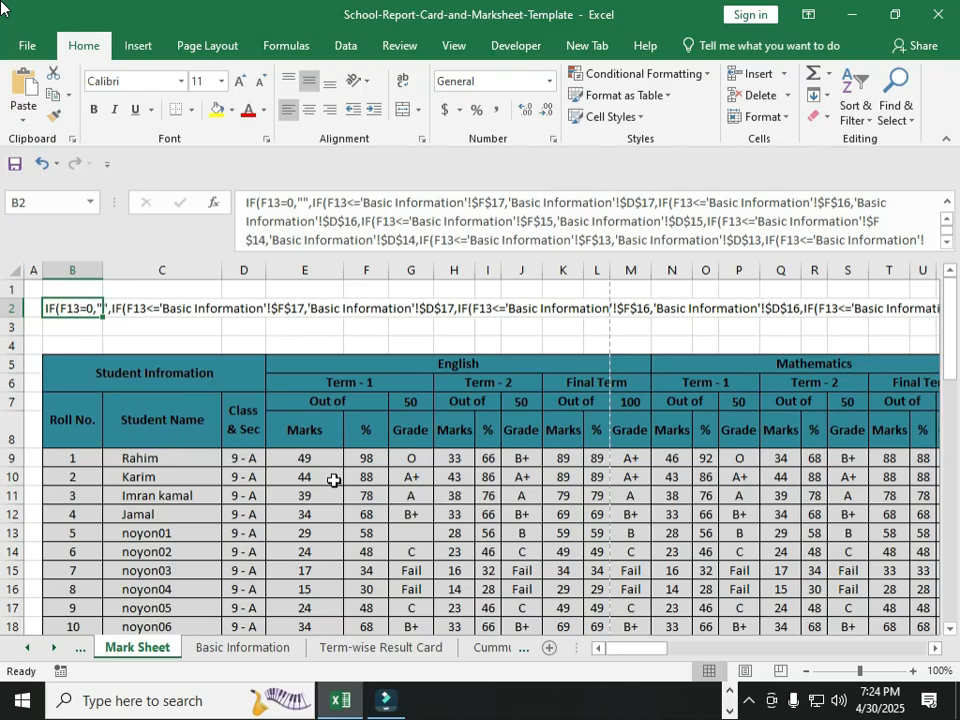
Step: Open the Basic Information sheet to view the grading tables that the grade formula refers to
{"action": "left_click_drag", "start_coordinate": [621, 648], "coordinate": [567, 668]}
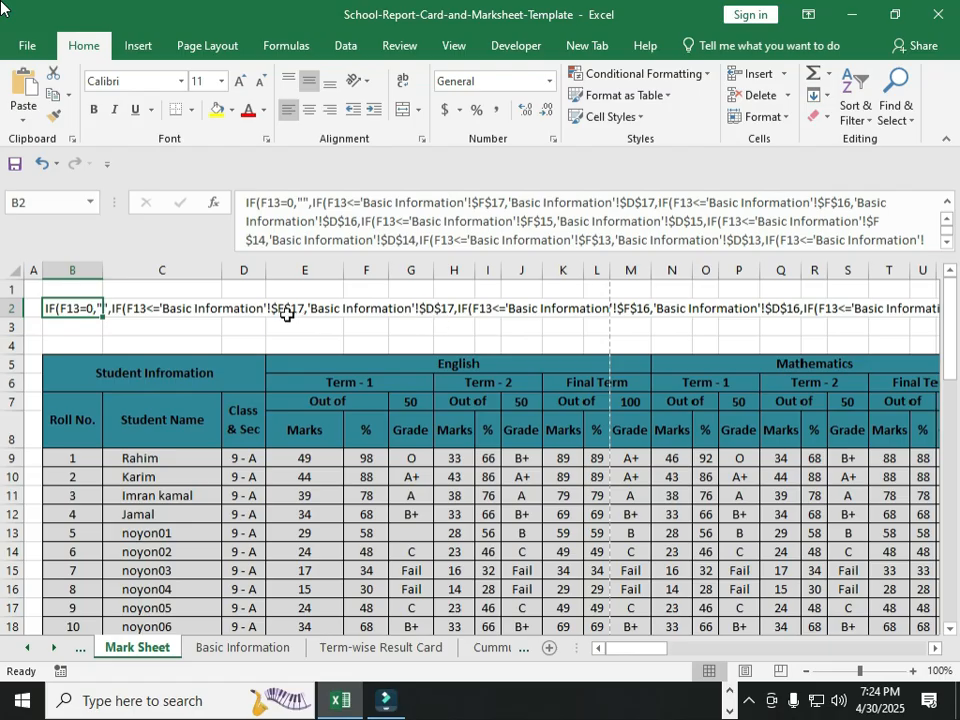
{"action": "left_click", "coordinate": [250, 651]}
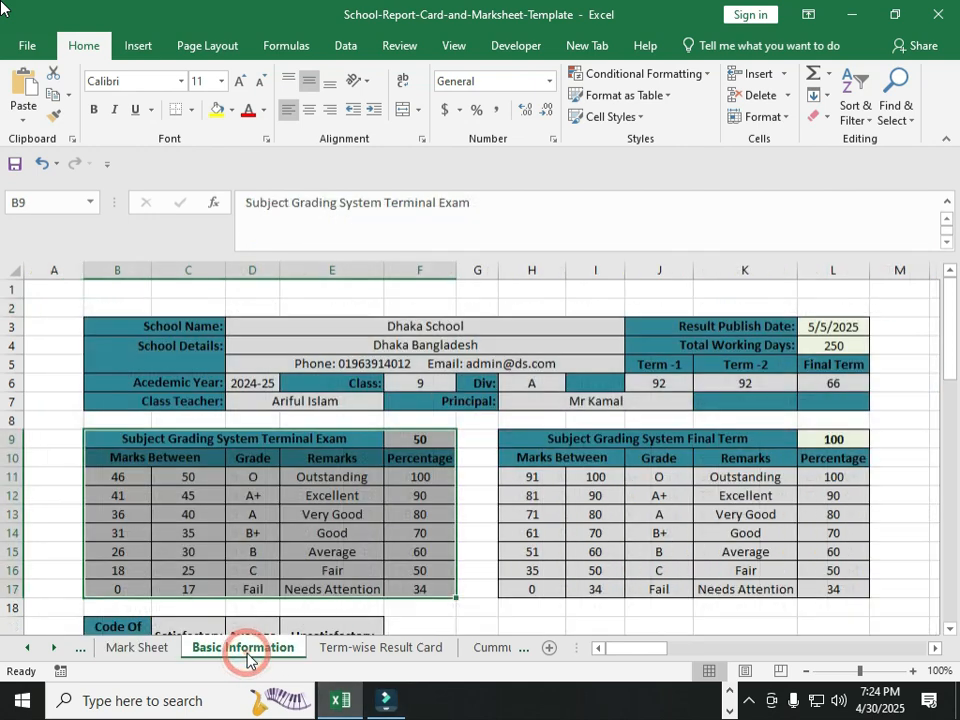
Step: Compare roll number 1's English Term - 1 marks and percentage on the Mark Sheet with the Terminal Exam grading table on Basic Information
{"action": "left_click", "coordinate": [344, 547]}
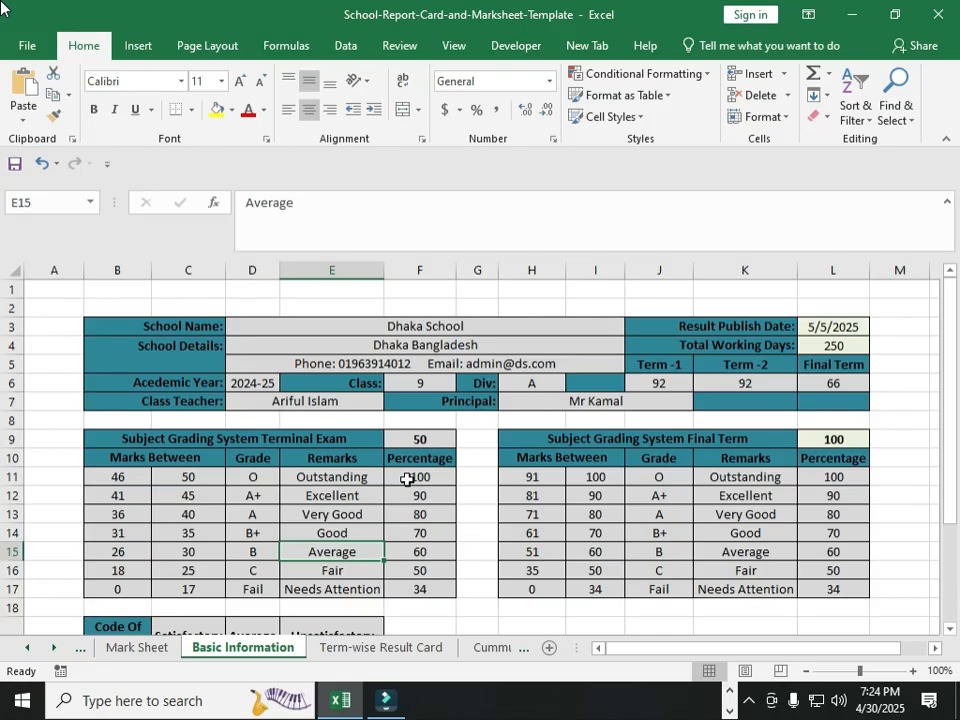
{"action": "left_click", "coordinate": [145, 648]}
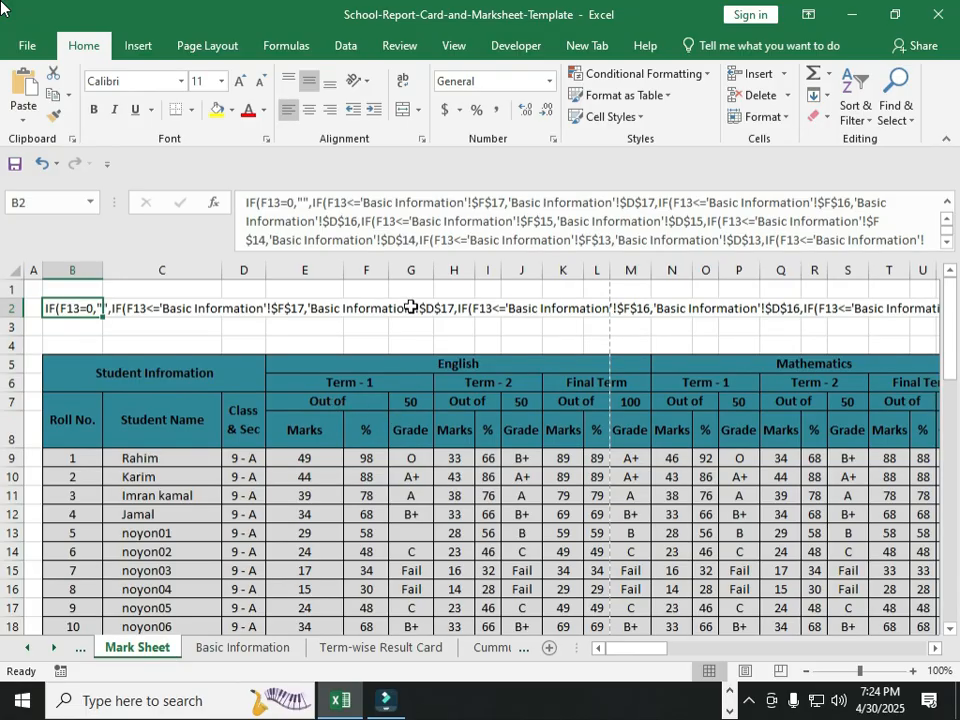
{"action": "left_click", "coordinate": [364, 457]}
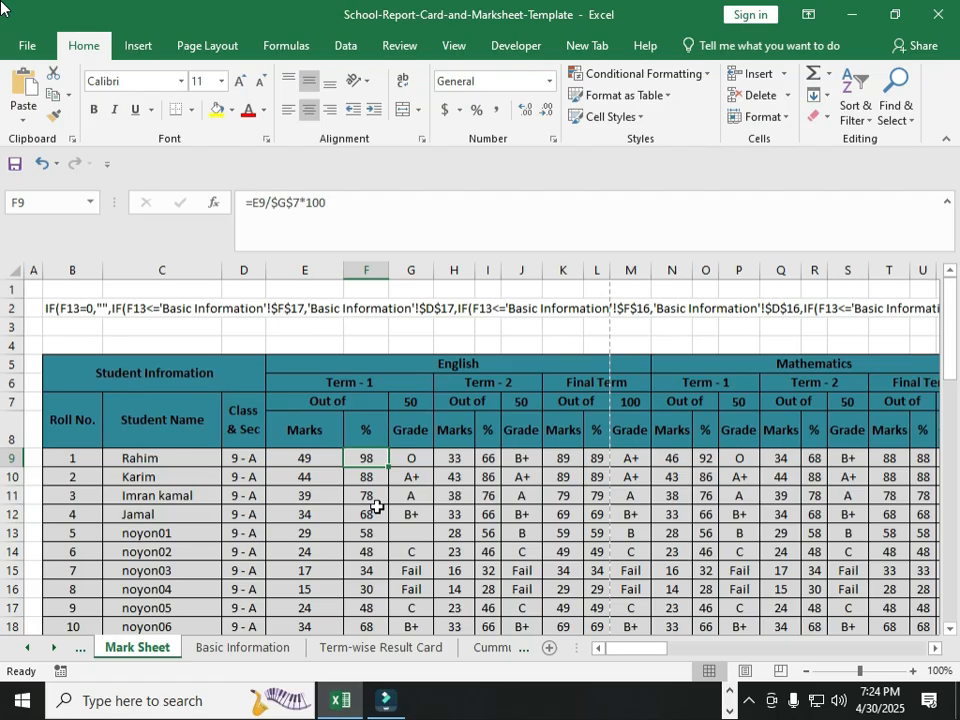
{"action": "left_click", "coordinate": [302, 457]}
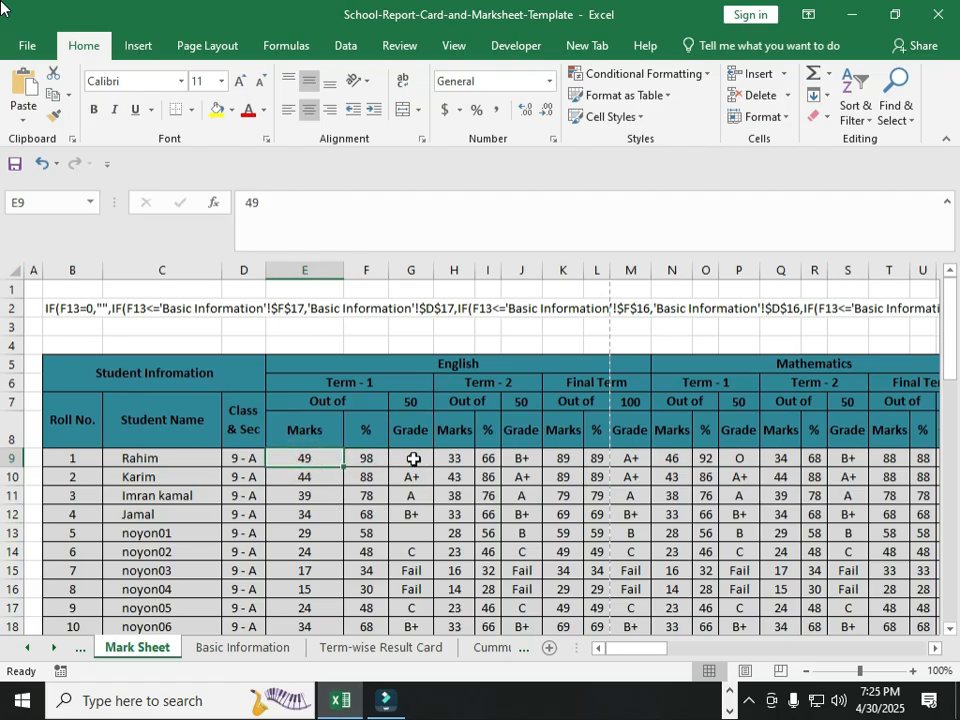
{"action": "left_click", "coordinate": [254, 657]}
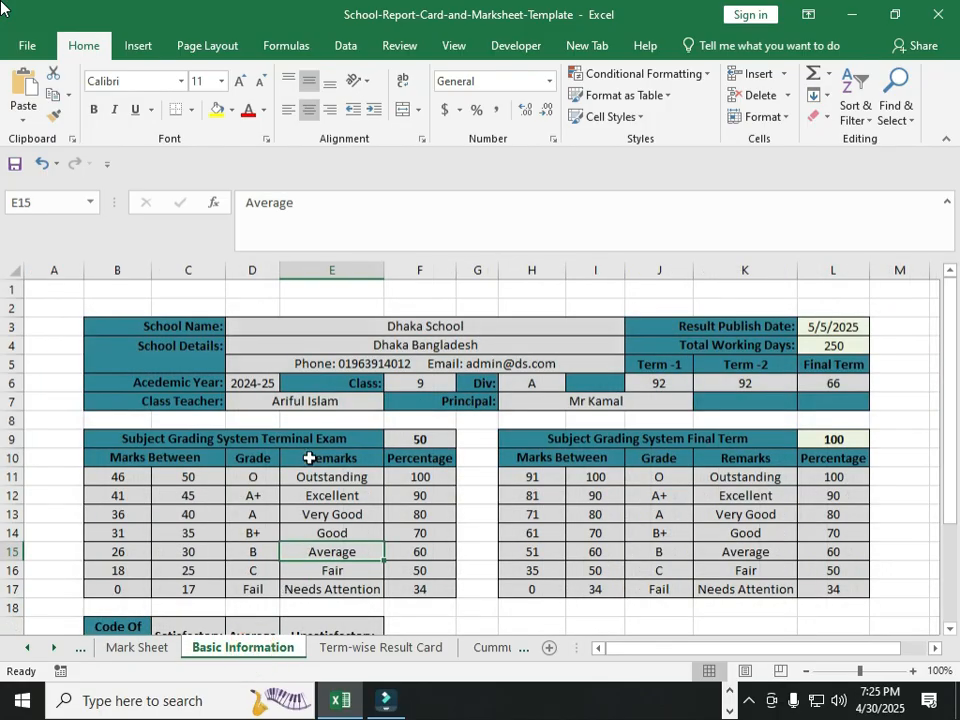
{"action": "left_click", "coordinate": [130, 437]}
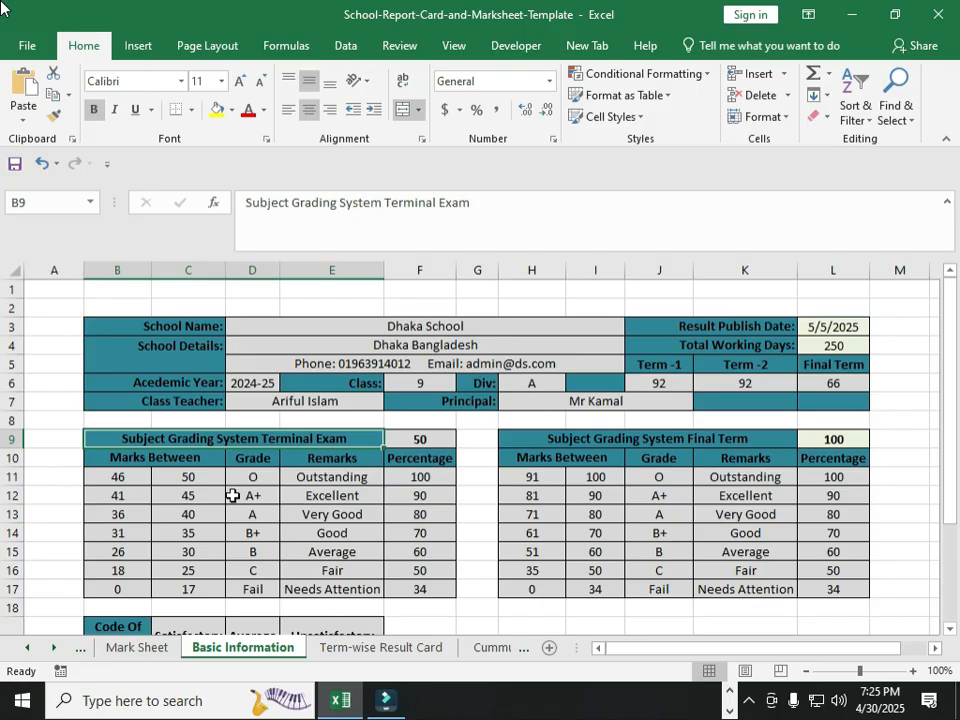
Step: Examine on the Mark Sheet how the percentage formula in F9 uses the marks in E9 and feeds the grade formula in G9
{"action": "left_click", "coordinate": [146, 648]}
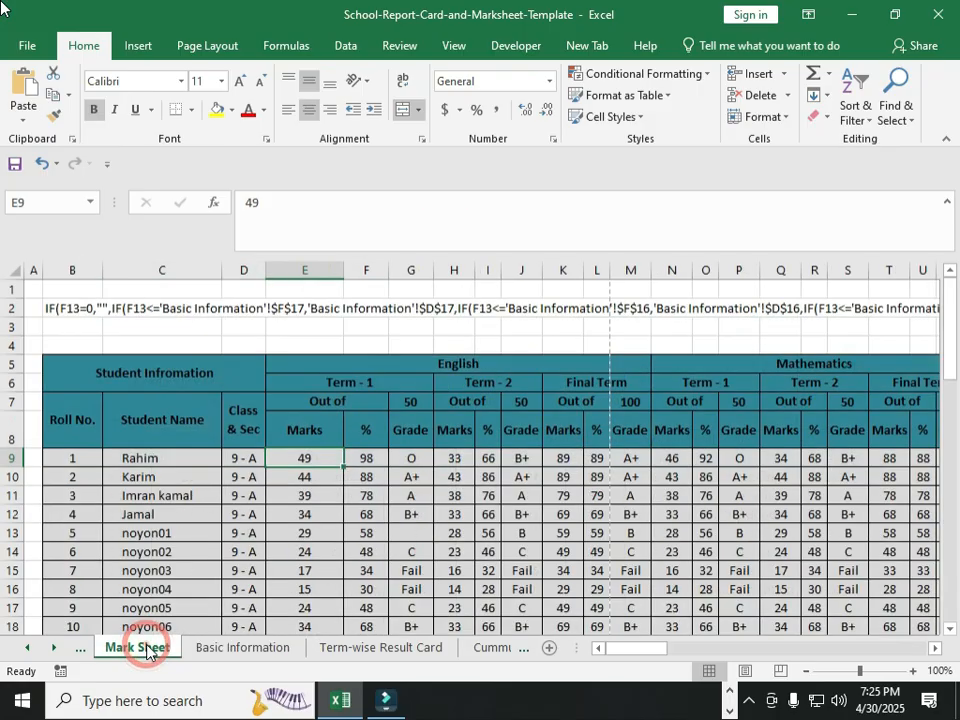
{"action": "left_click", "coordinate": [366, 456]}
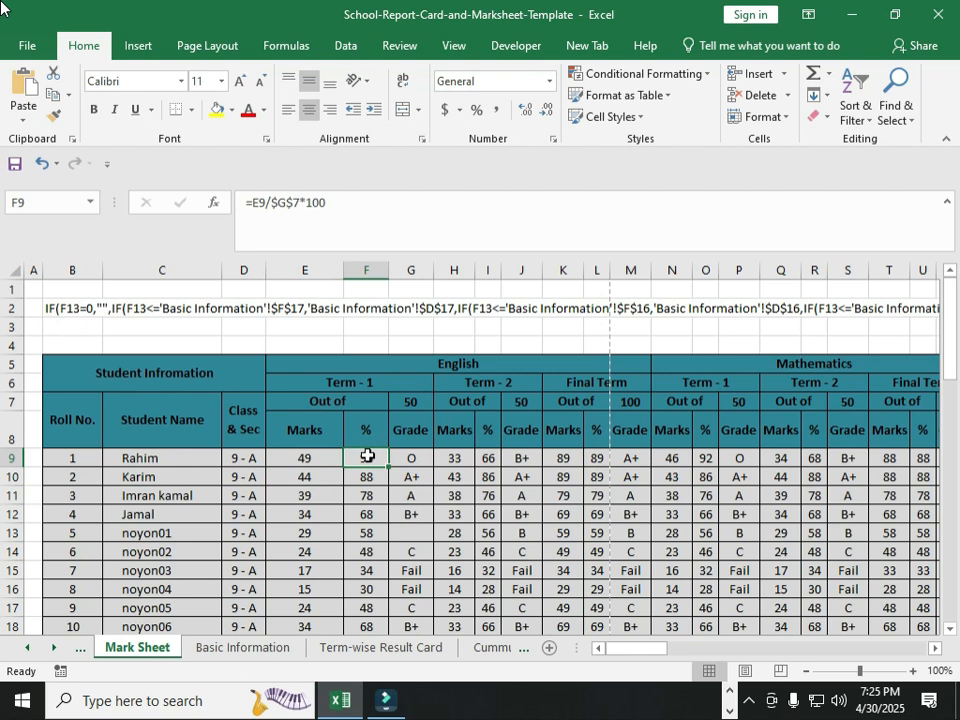
{"action": "left_click", "coordinate": [413, 459]}
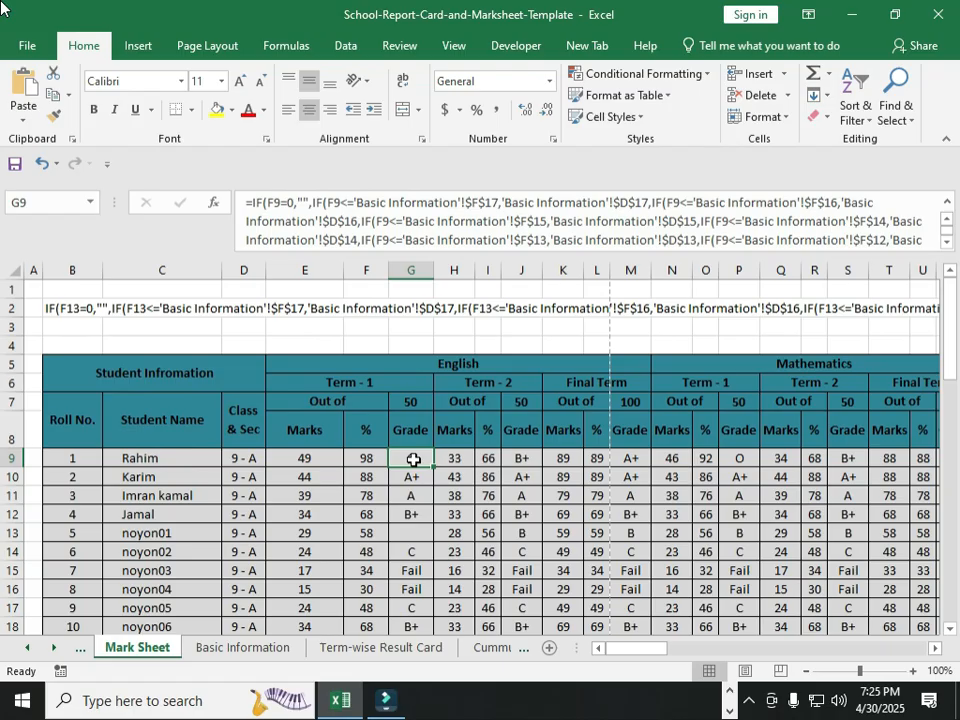
{"action": "left_click", "coordinate": [366, 458]}
{"action": "left_click", "coordinate": [368, 552]}
{"action": "left_click", "coordinate": [362, 456]}
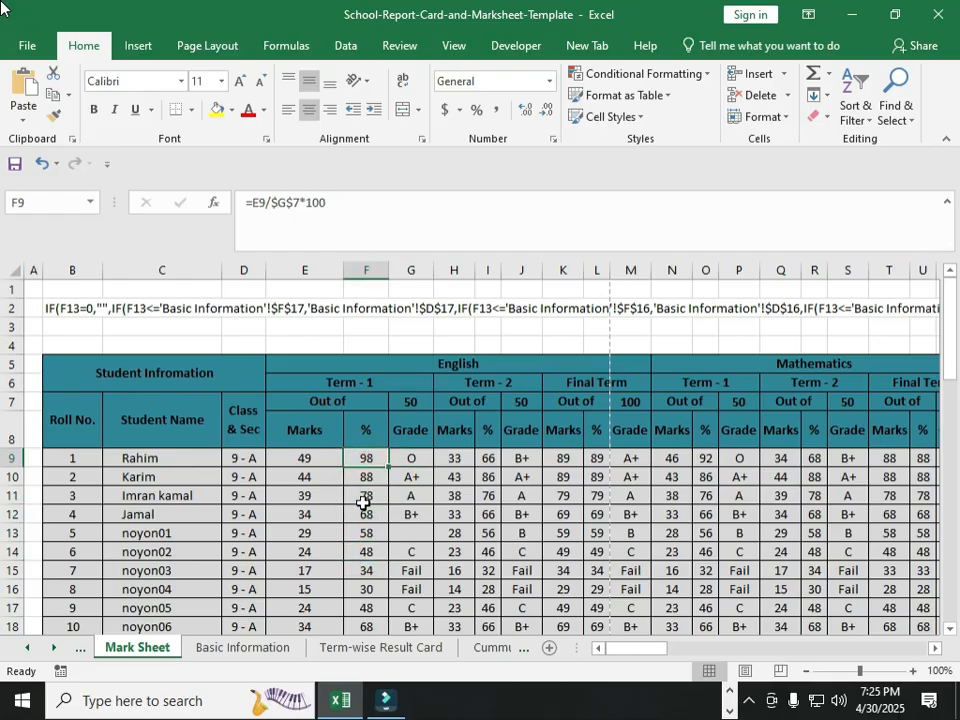
{"action": "left_click", "coordinate": [297, 460]}
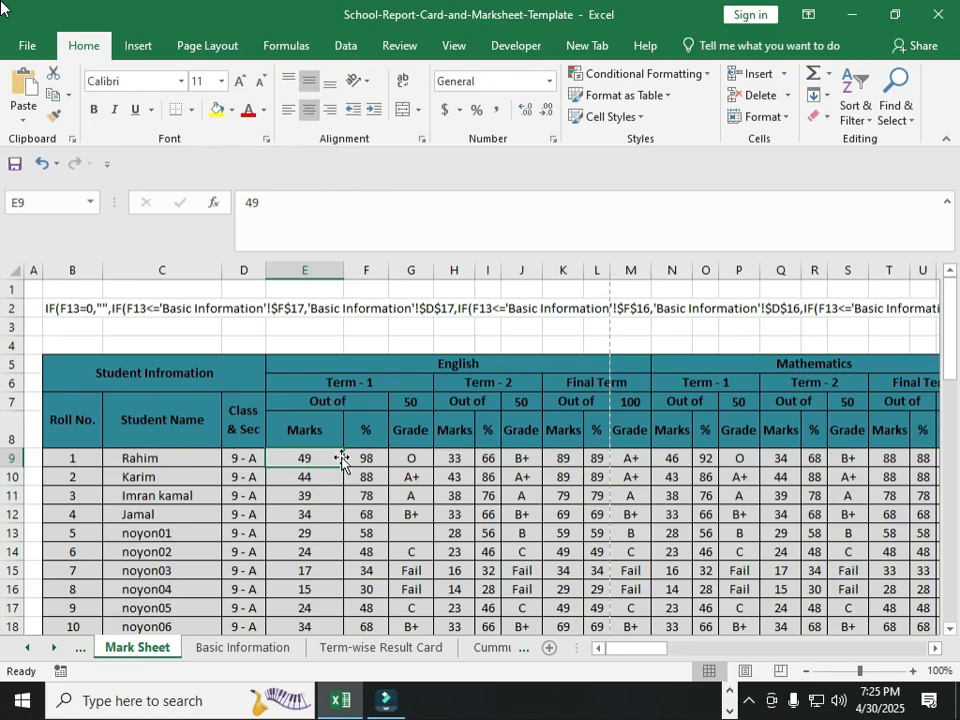
{"action": "left_click", "coordinate": [373, 456]}
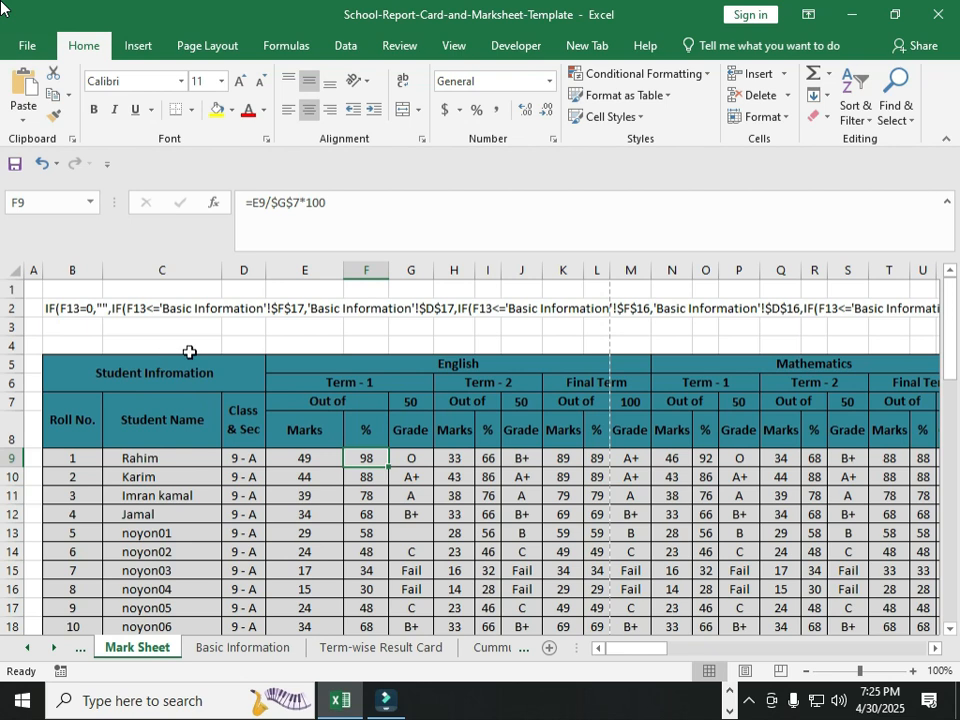
{"action": "left_click", "coordinate": [364, 462]}
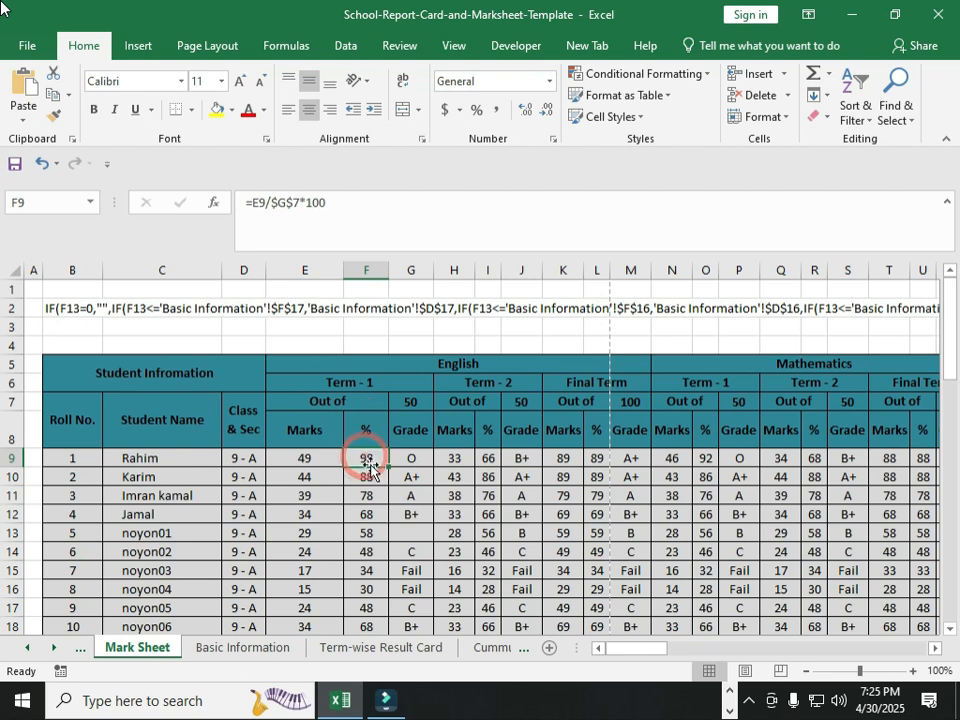
{"action": "left_click", "coordinate": [410, 459]}
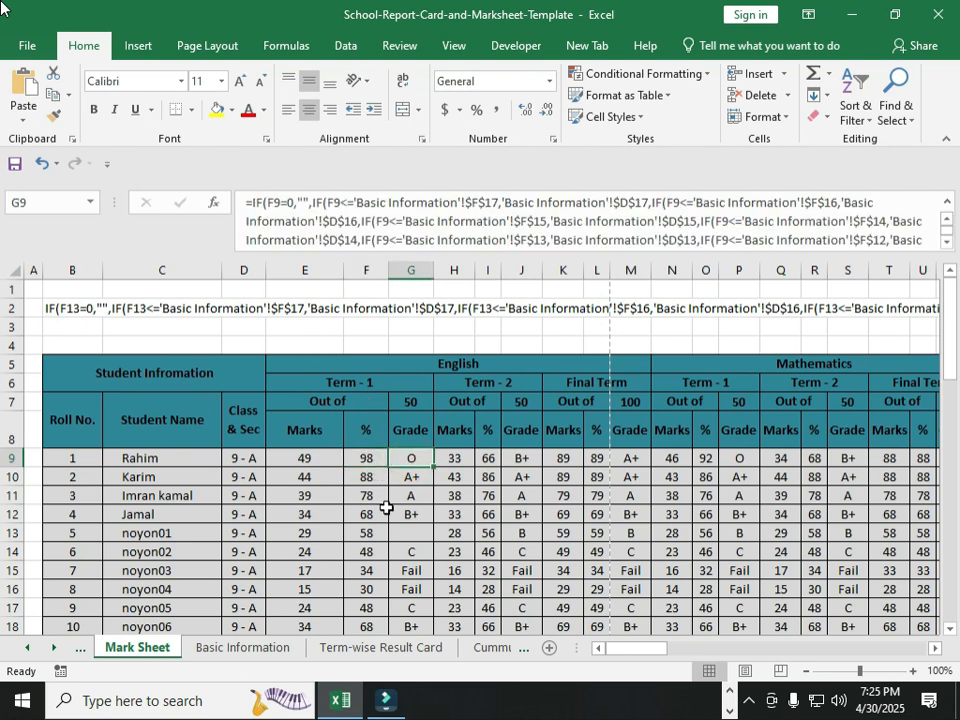
Step: Review the Percentage range F11:F17 and Grade range D11:D17 of the Terminal Exam table on the Basic Information sheet
{"action": "left_click", "coordinate": [245, 650]}
{"action": "left_click_drag", "start_coordinate": [420, 477], "coordinate": [418, 596]}
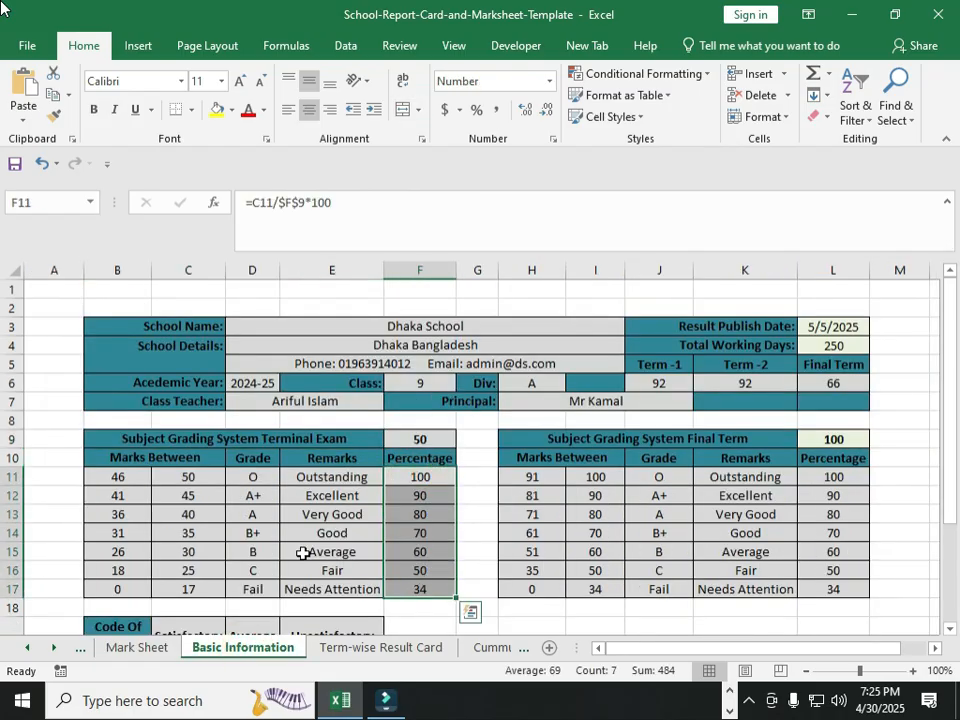
{"action": "left_click_drag", "start_coordinate": [238, 476], "coordinate": [240, 590]}
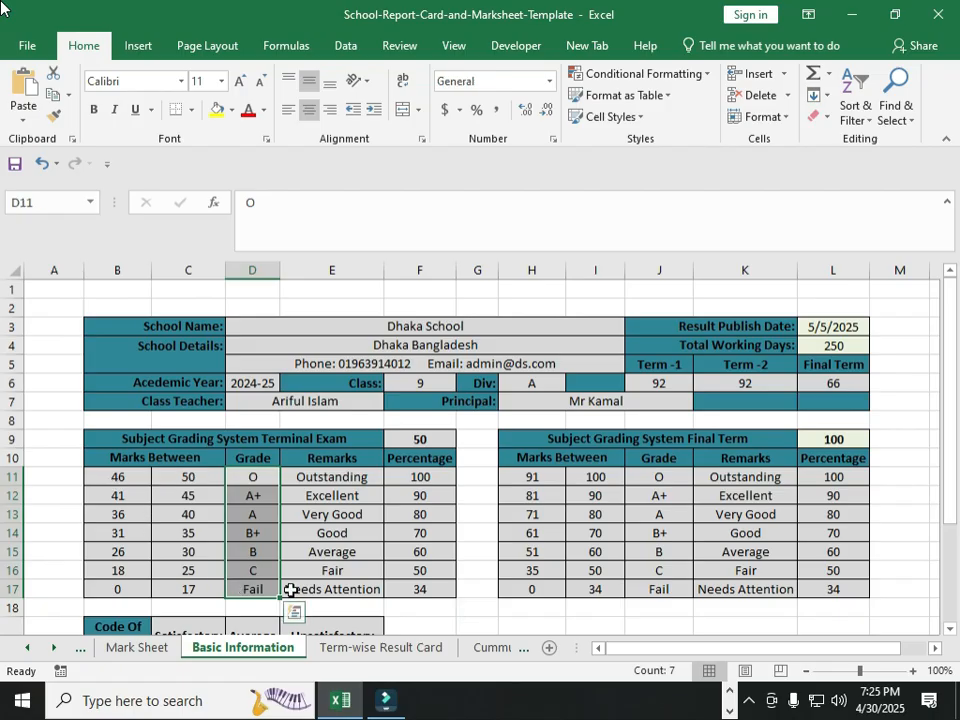
Step: Return to the Mark Sheet and check the English Term - 1 marks in E9:E13 and the grade in G9
{"action": "left_click", "coordinate": [137, 647]}
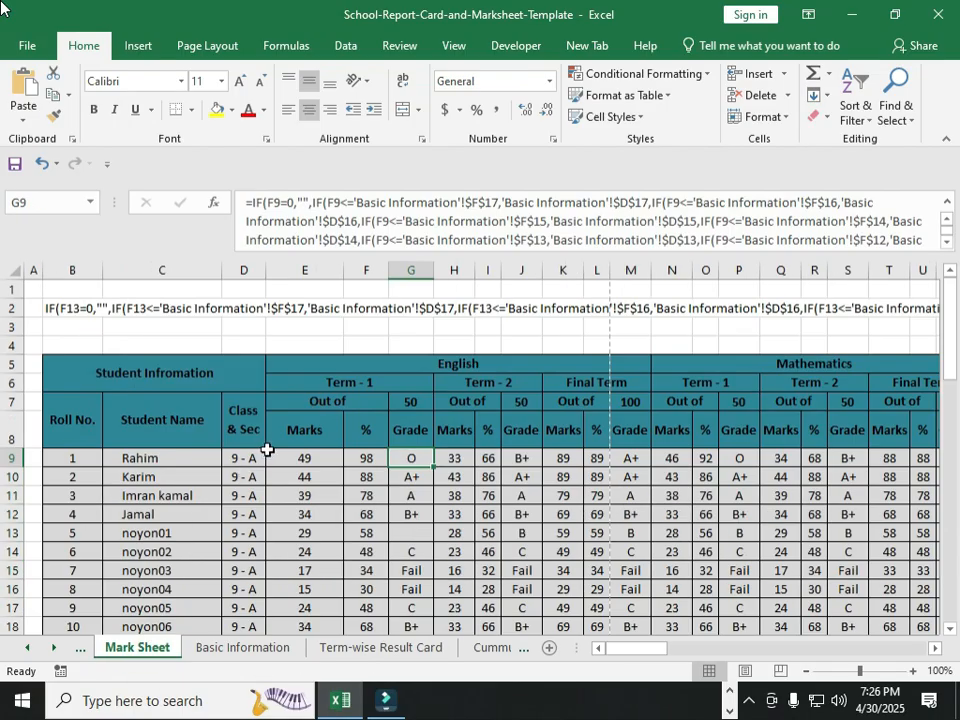
{"action": "left_click_drag", "start_coordinate": [316, 450], "coordinate": [306, 528]}
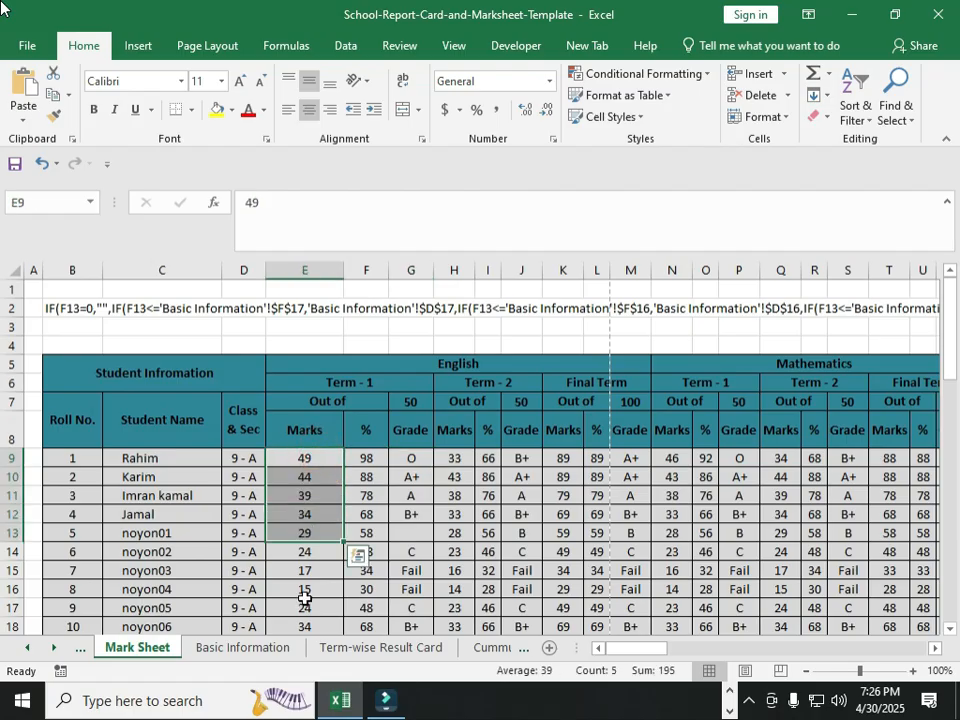
{"action": "left_click", "coordinate": [287, 461]}
{"action": "double_click", "coordinate": [287, 461]}
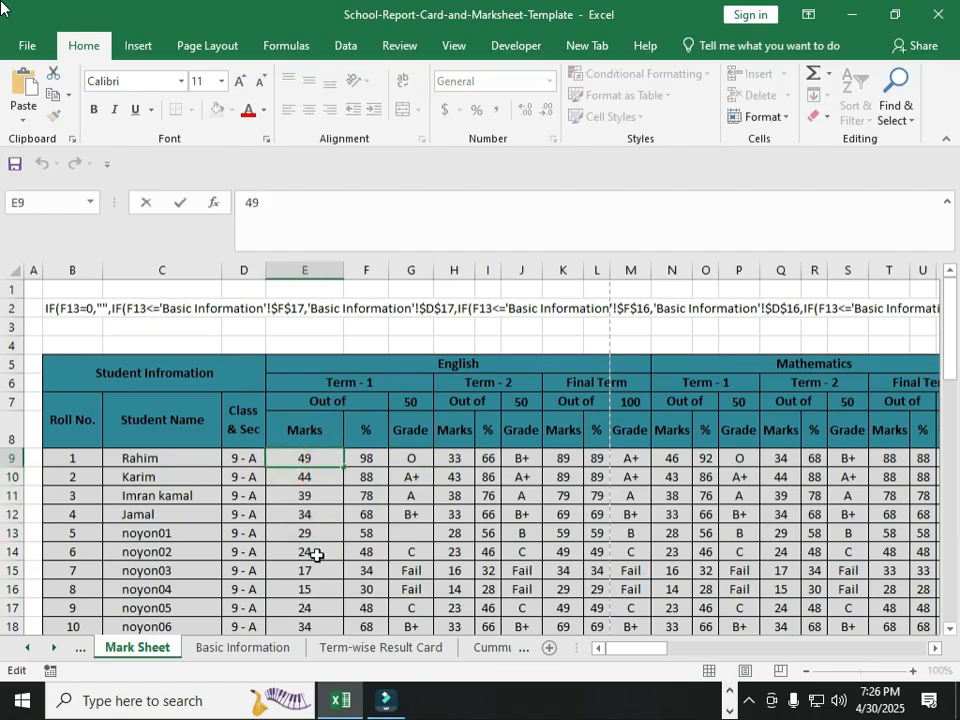
{"action": "left_click", "coordinate": [415, 457]}
Step: Examine the marks range, grade and percentage formula of row 11 in Basic Information's Terminal Exam grading table
{"action": "left_click", "coordinate": [236, 650]}
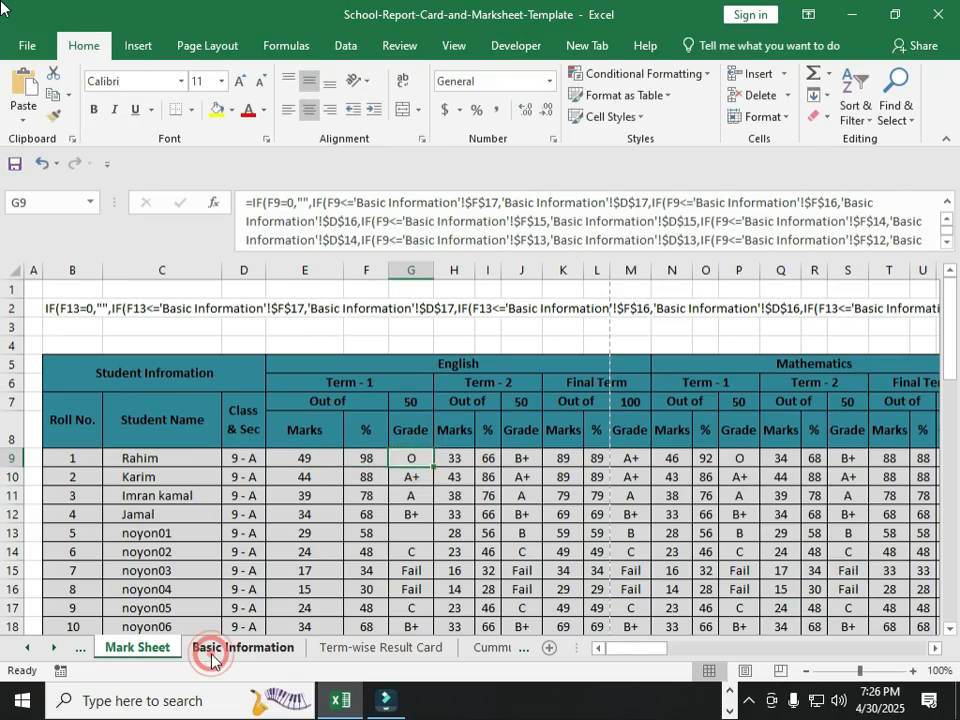
{"action": "left_click", "coordinate": [432, 474]}
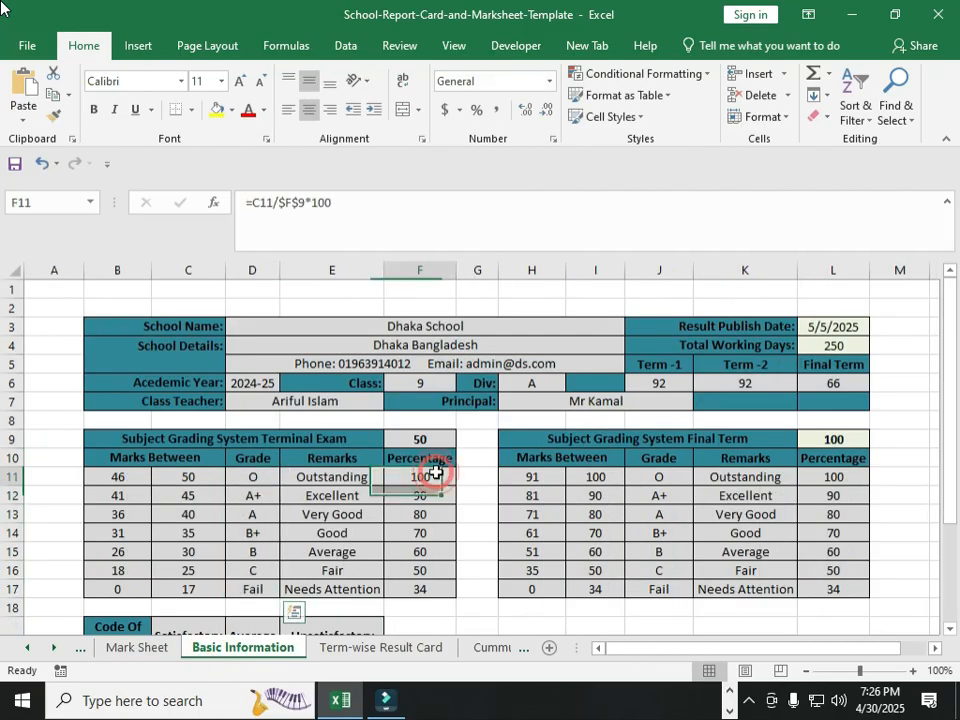
{"action": "left_click_drag", "start_coordinate": [157, 474], "coordinate": [122, 462]}
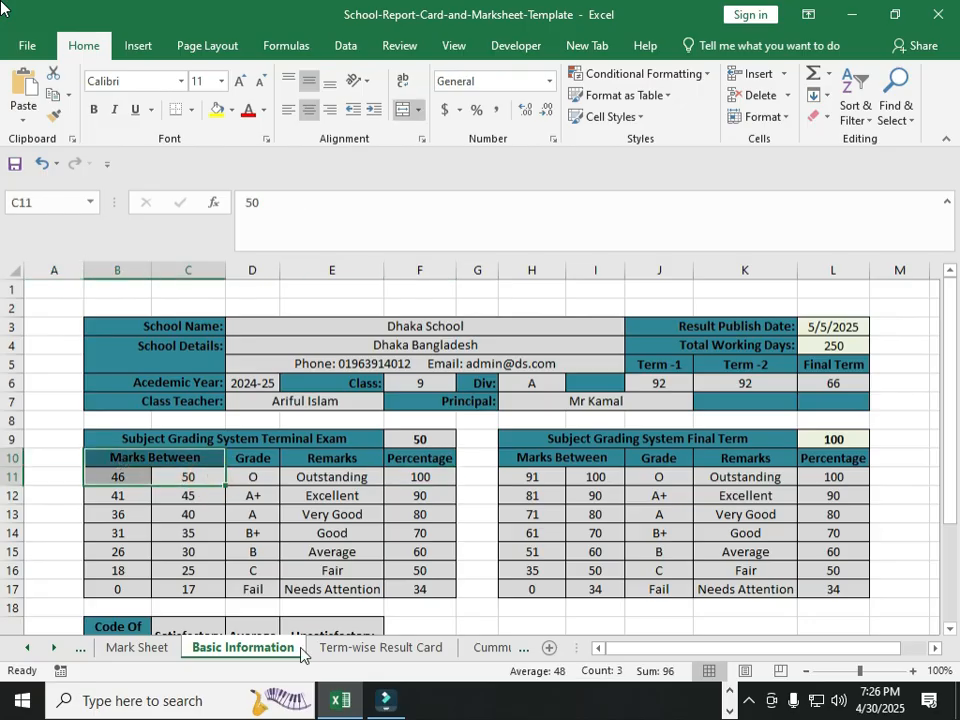
{"action": "left_click", "coordinate": [255, 478]}
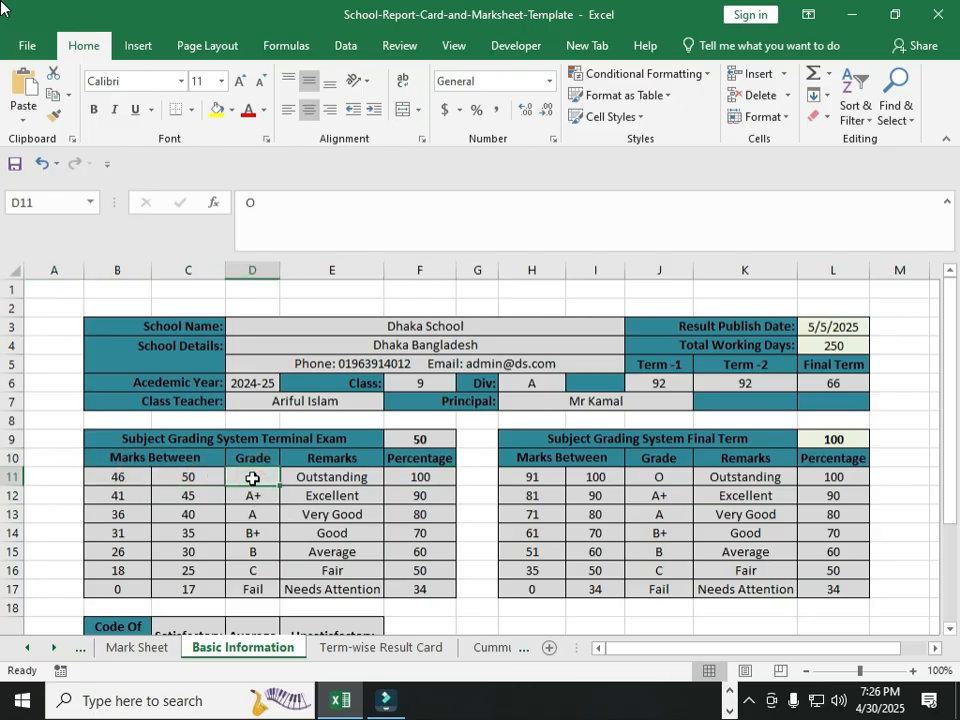
{"action": "left_click_drag", "start_coordinate": [111, 478], "coordinate": [174, 467]}
{"action": "left_click", "coordinate": [410, 476]}
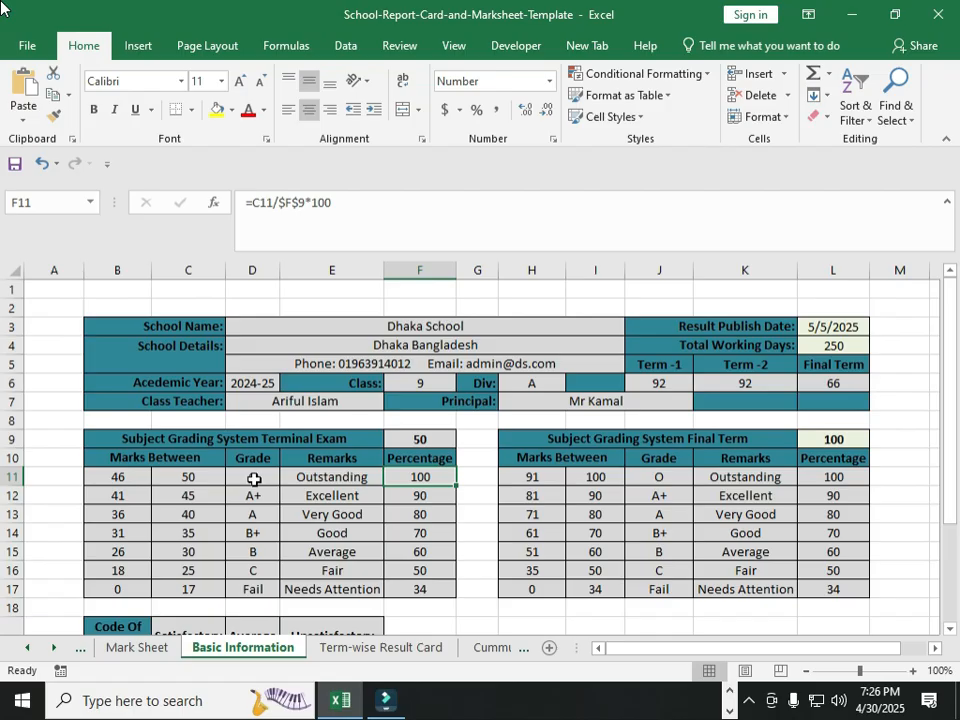
Step: Read the Mark Sheet's grade formula in G9 against the percentage in F9 and the percentage limits on the Basic Information sheet
{"action": "left_click", "coordinate": [139, 649]}
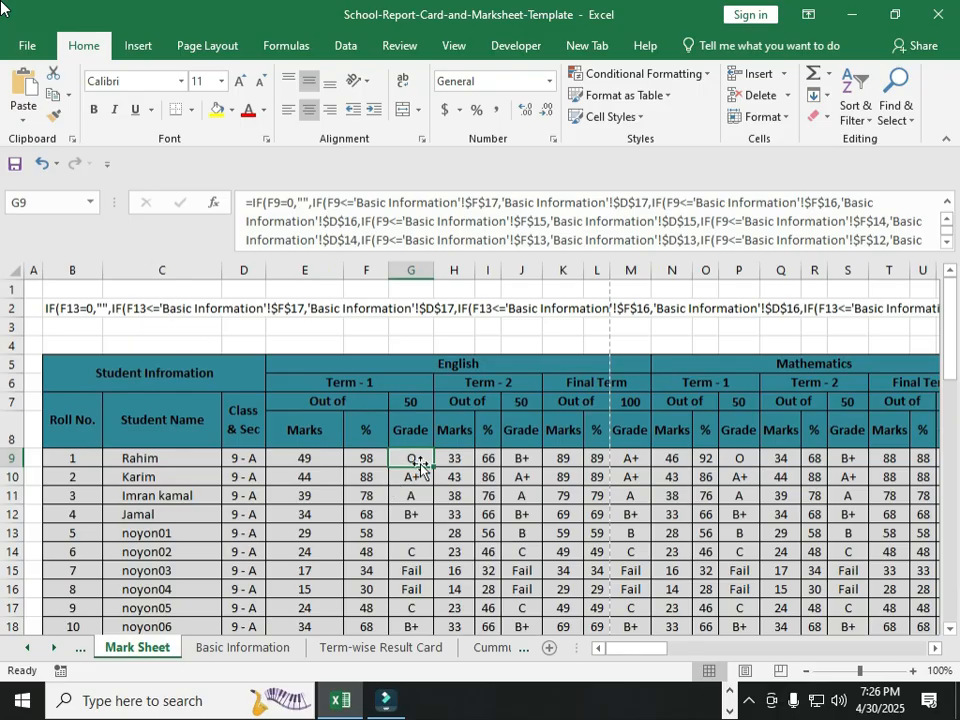
{"action": "left_click", "coordinate": [369, 458]}
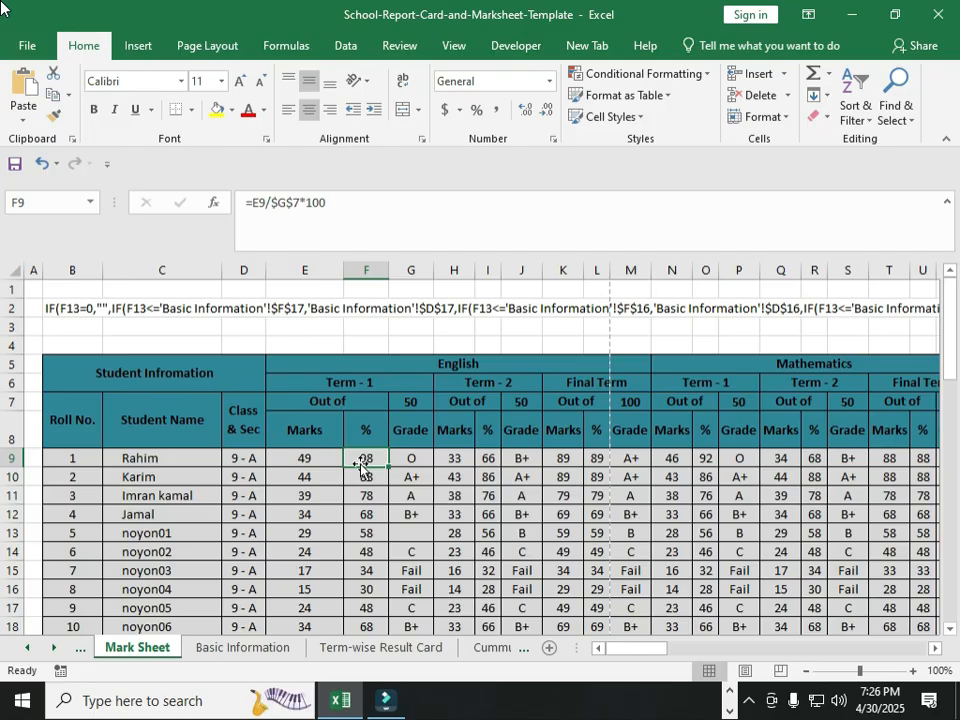
{"action": "left_click", "coordinate": [407, 455]}
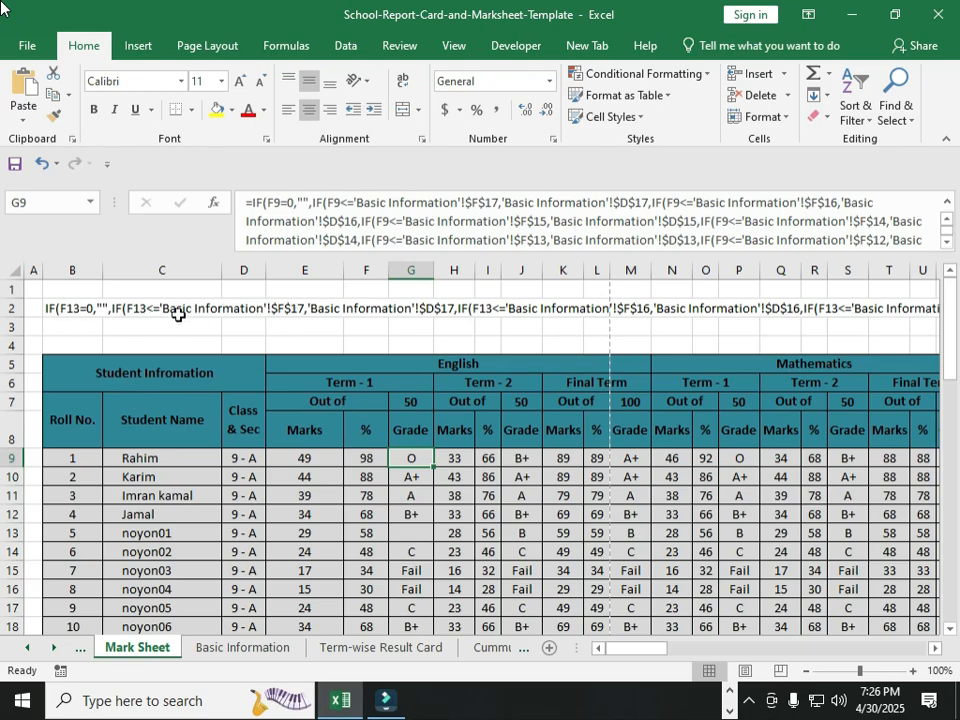
{"action": "left_click", "coordinate": [365, 457]}
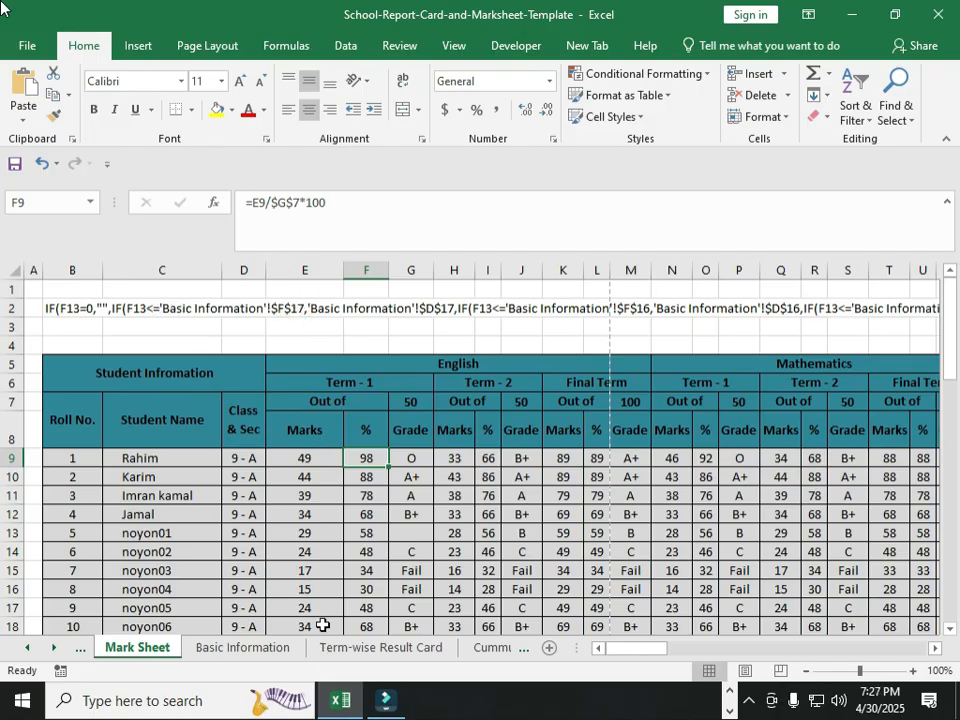
{"action": "left_click", "coordinate": [262, 647]}
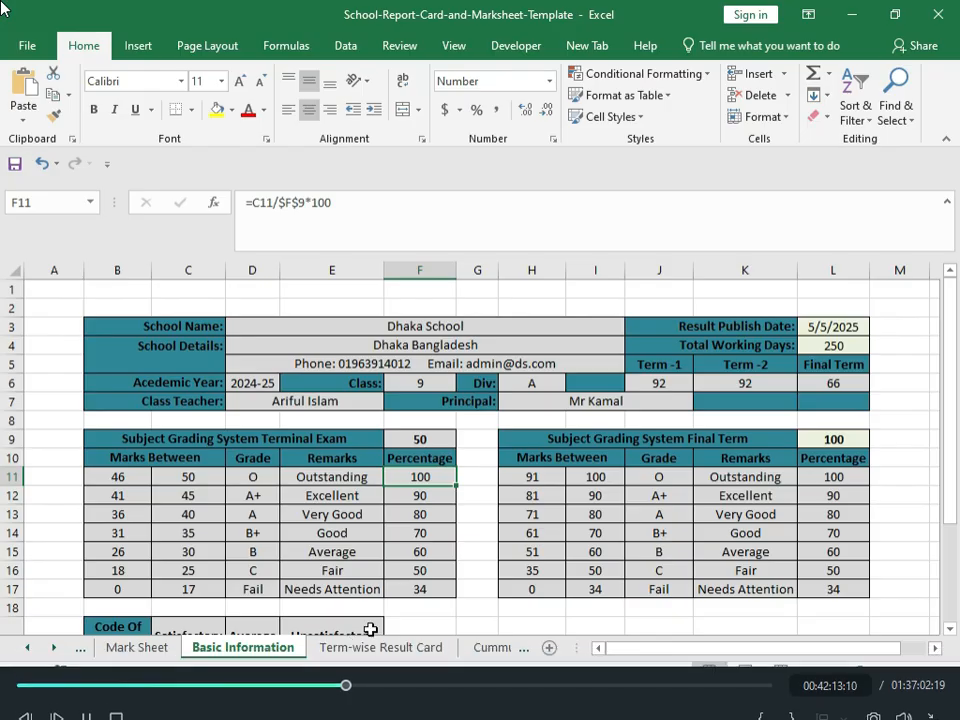
{"action": "left_click", "coordinate": [140, 647]}
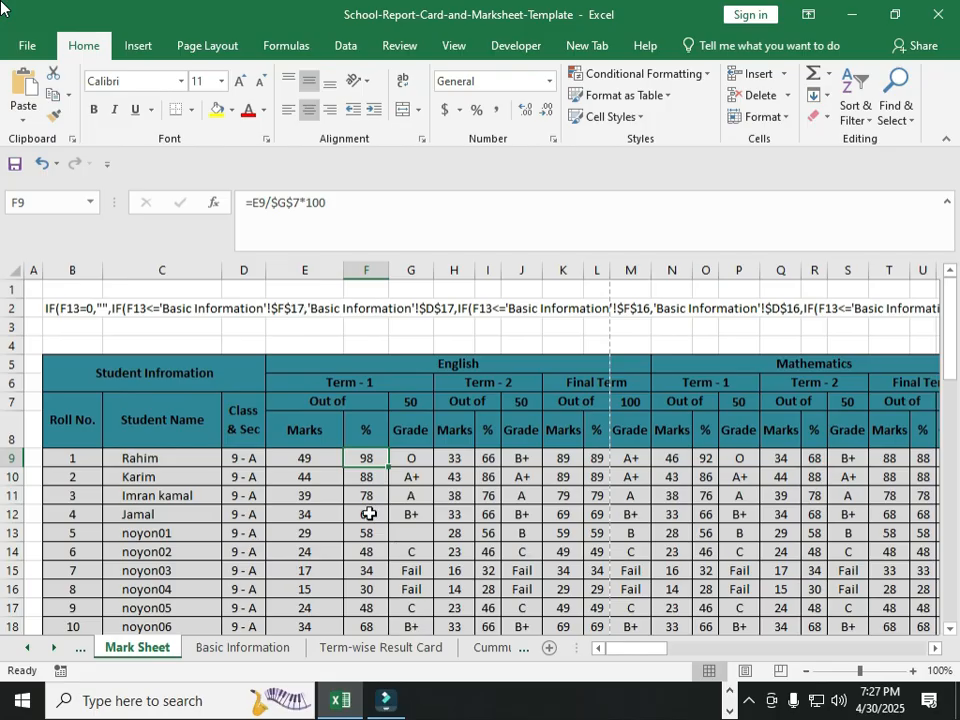
{"action": "left_click", "coordinate": [413, 458]}
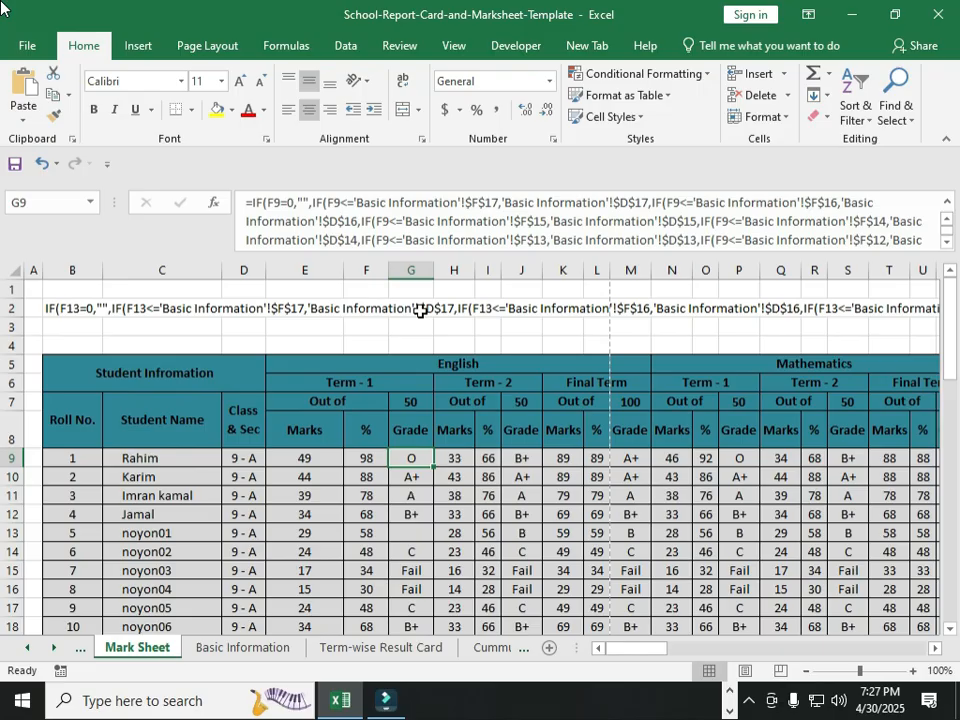
Step: Locate the grade cell D17 and percentage cell F17 on the Basic Information sheet that the grade formula refers to
{"action": "left_click", "coordinate": [232, 648]}
{"action": "left_click", "coordinate": [252, 270]}
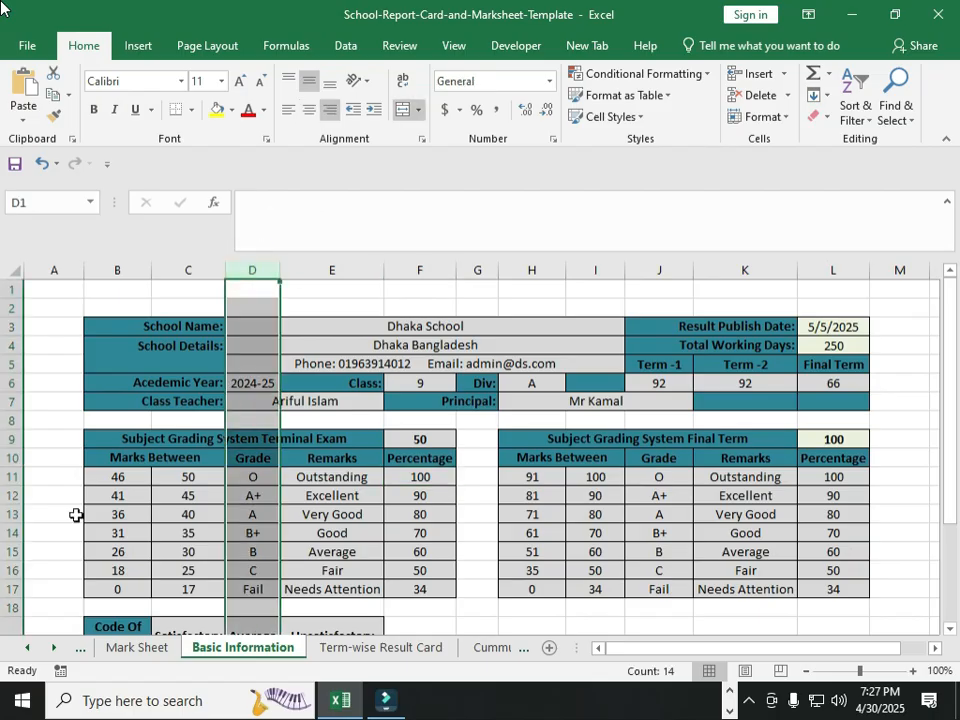
{"action": "left_click", "coordinate": [4, 589]}
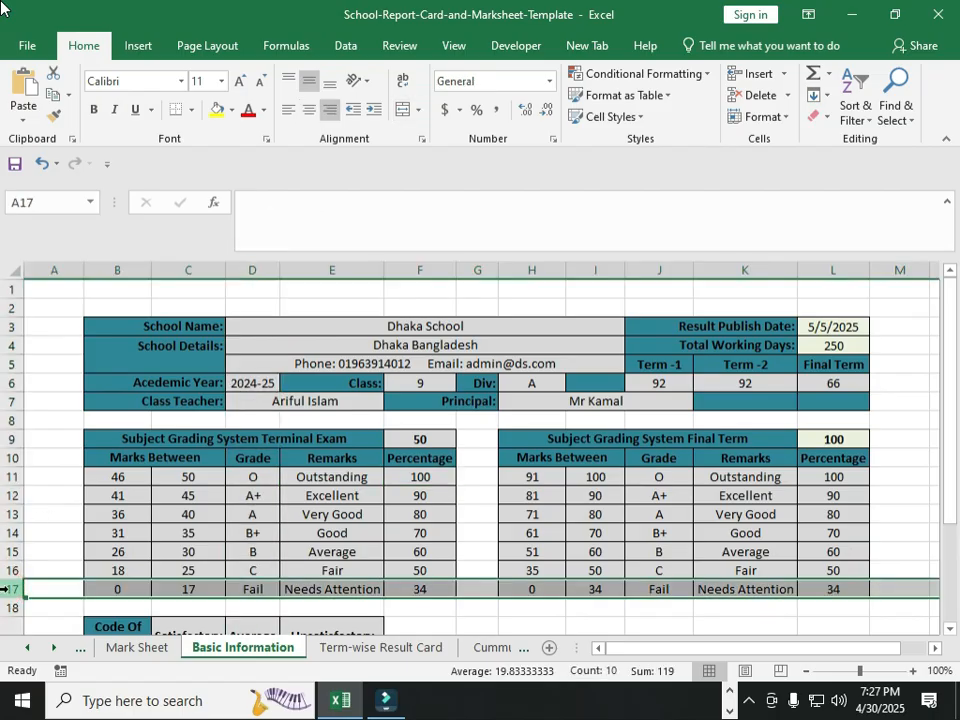
{"action": "left_click", "coordinate": [251, 589]}
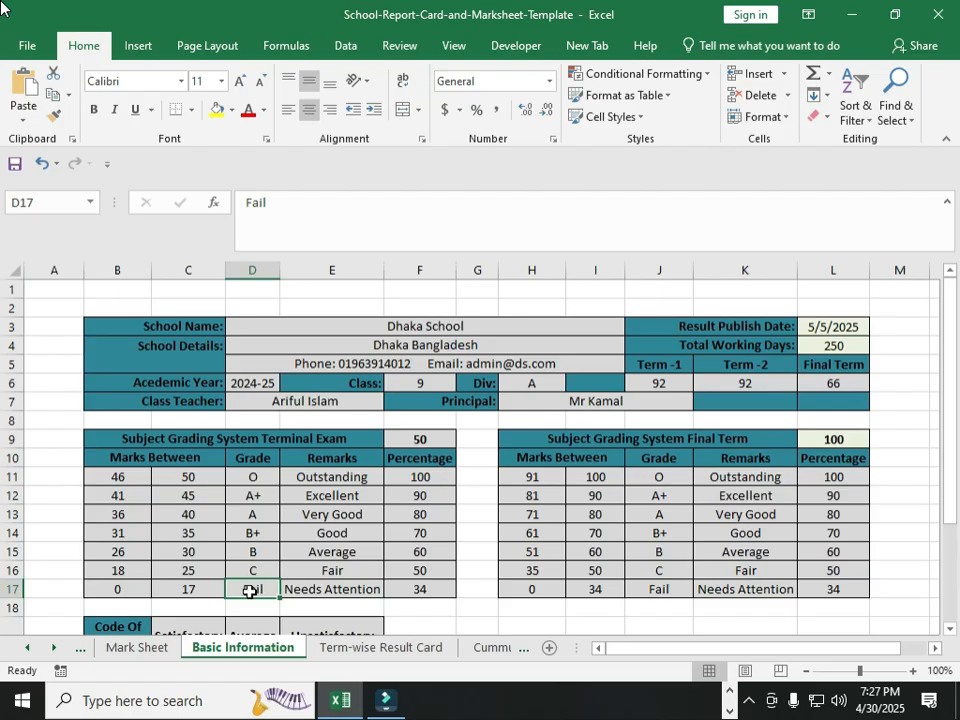
{"action": "left_click", "coordinate": [420, 589]}
{"action": "left_click", "coordinate": [240, 588]}
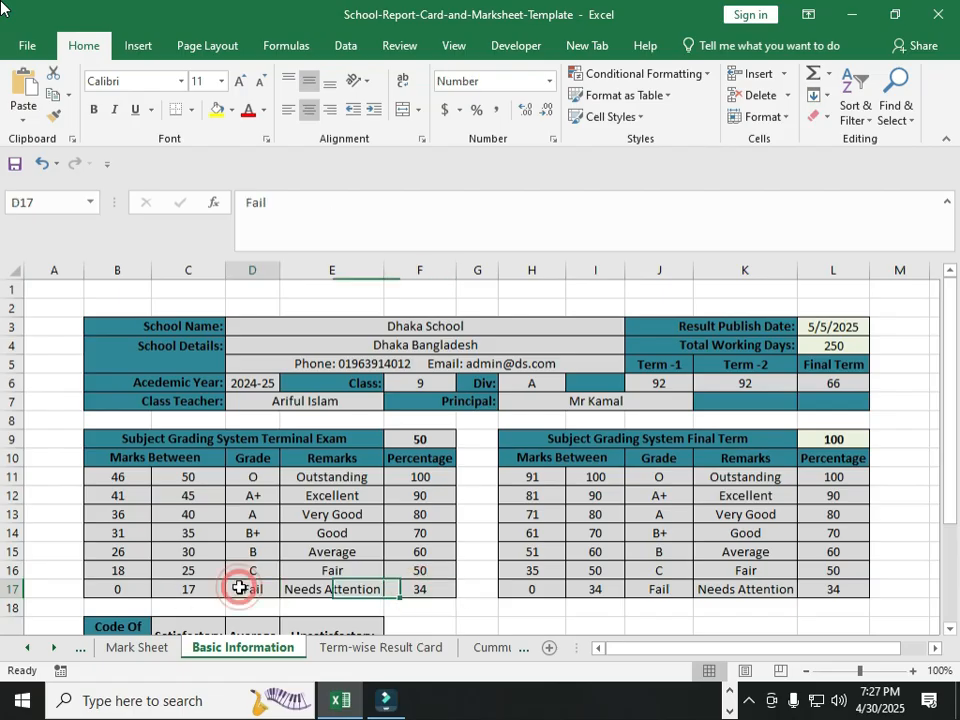
Step: Compare the percentage limit in F17 with the grade in D17 on Basic Information and return to the Mark Sheet
{"action": "left_click", "coordinate": [425, 588]}
{"action": "left_click", "coordinate": [232, 588]}
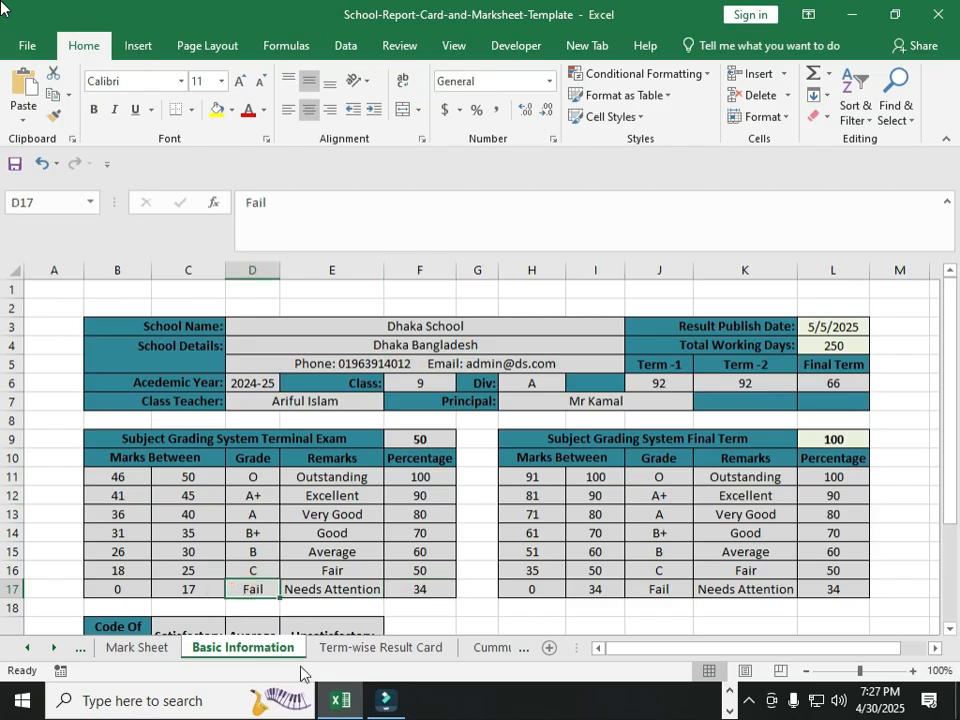
{"action": "left_click", "coordinate": [145, 650]}
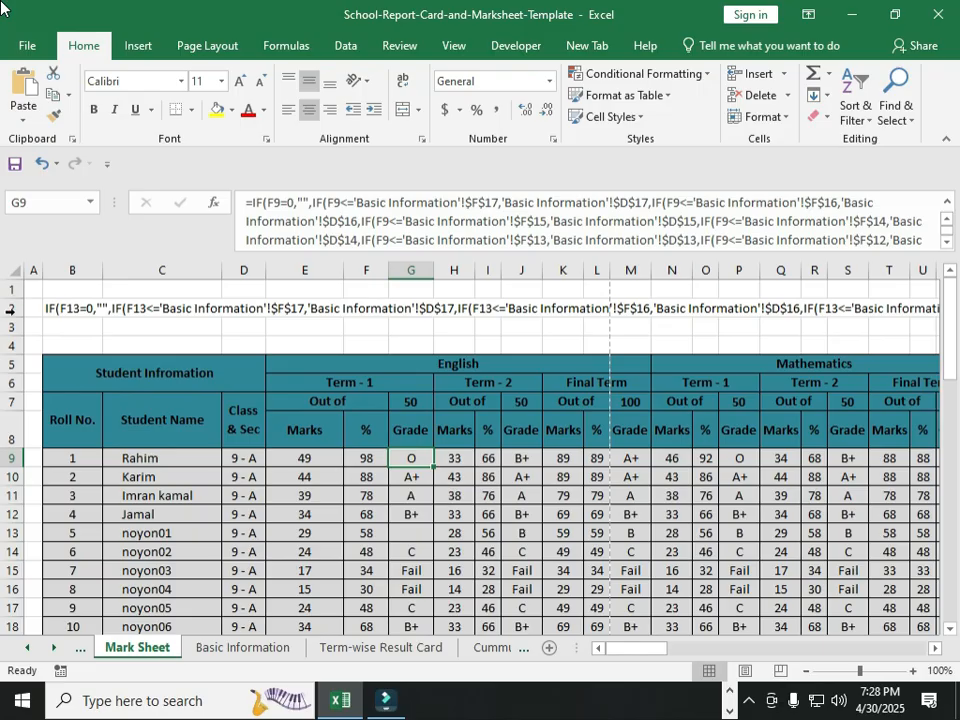
Step: Delete rows 1 to 3 above the Mark Sheet table, including the formula text in row 2
{"action": "left_click_drag", "start_coordinate": [12, 327], "coordinate": [12, 285]}
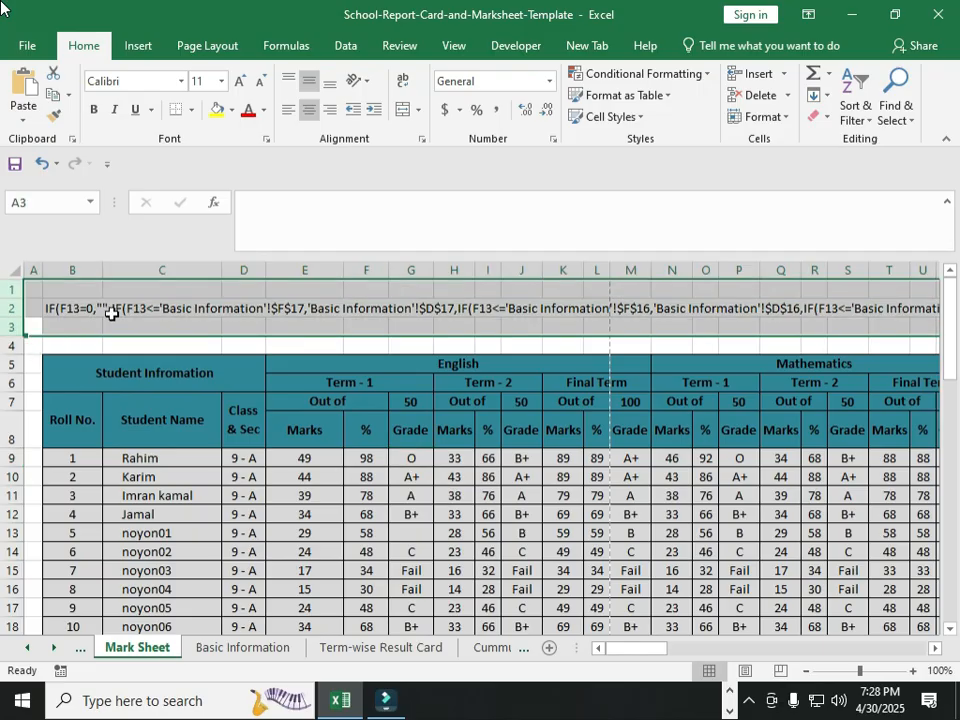
{"action": "right_click", "coordinate": [111, 318]}
{"action": "left_click", "coordinate": [155, 467]}
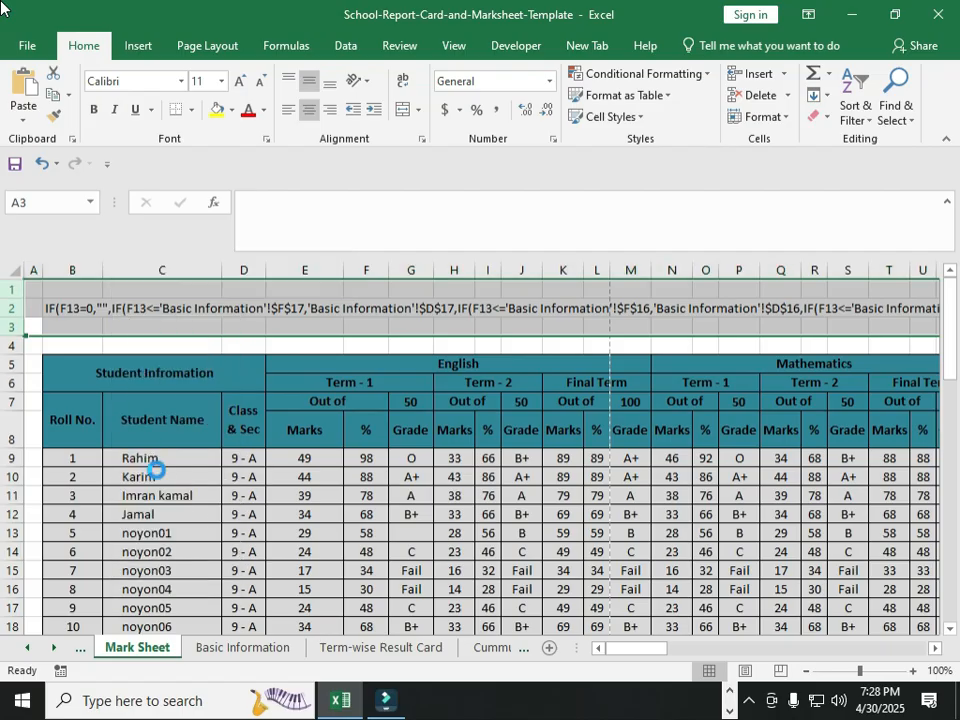
{"action": "left_click", "coordinate": [396, 497]}
Step: Remove the 'Basic Information'!$F$17 and 'Basic Information'!$D$17 references from the grade formula in G6 and try to enter it
{"action": "left_click", "coordinate": [410, 398]}
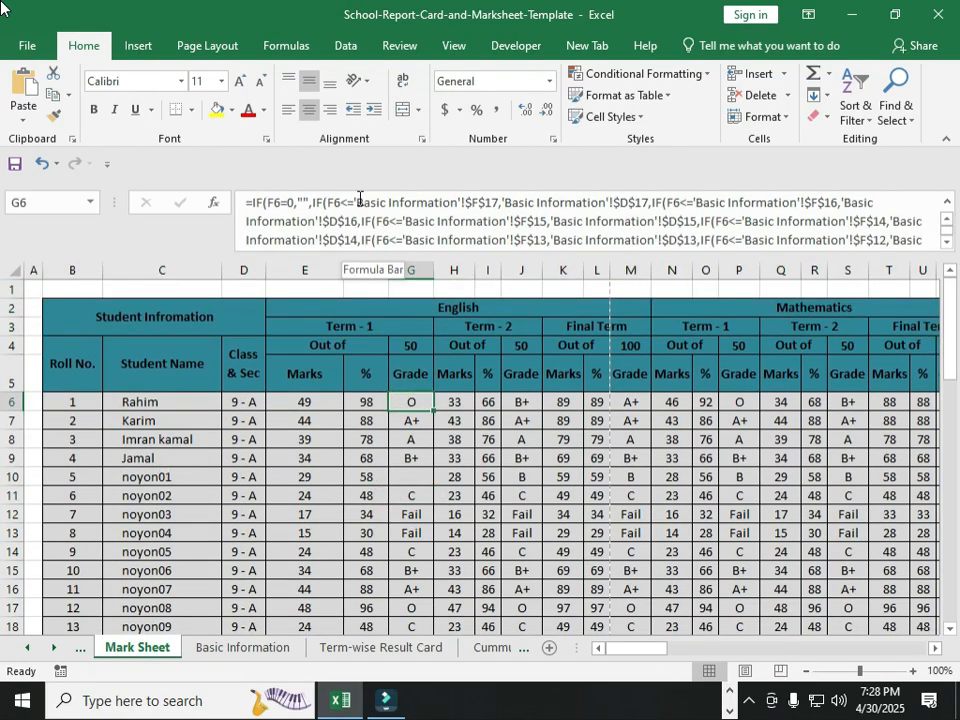
{"action": "left_click_drag", "start_coordinate": [353, 202], "coordinate": [490, 202]}
{"action": "left_click_drag", "start_coordinate": [491, 201], "coordinate": [496, 201]}
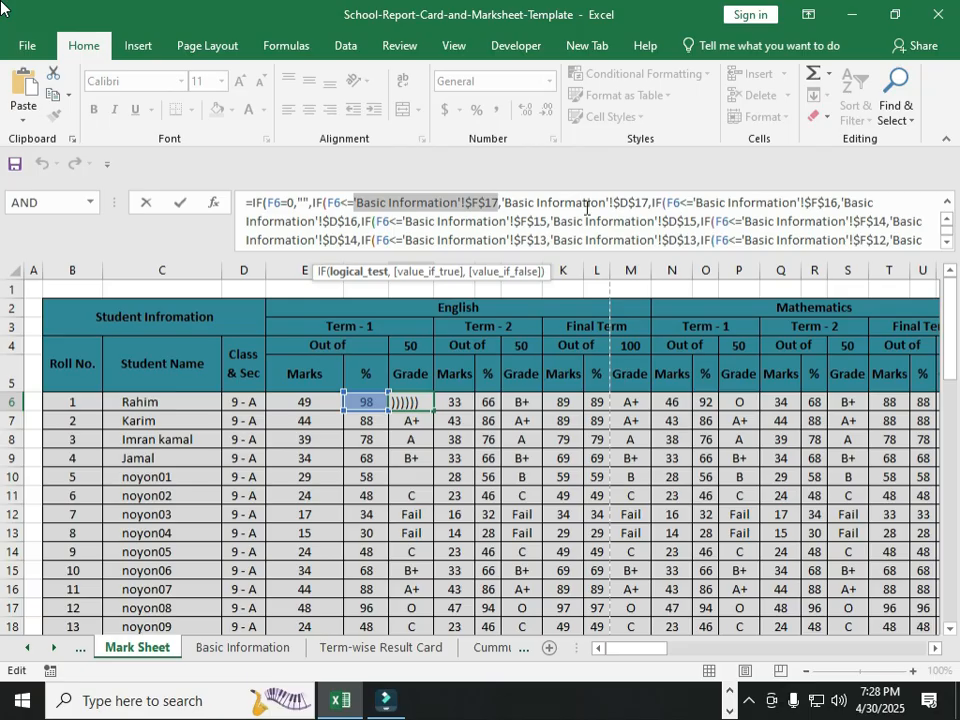
{"action": "key", "text": "Delete"}
{"action": "left_click", "coordinate": [360, 203]}
{"action": "left_click_drag", "start_coordinate": [361, 203], "coordinate": [503, 203]}
{"action": "key", "text": "Delete"}
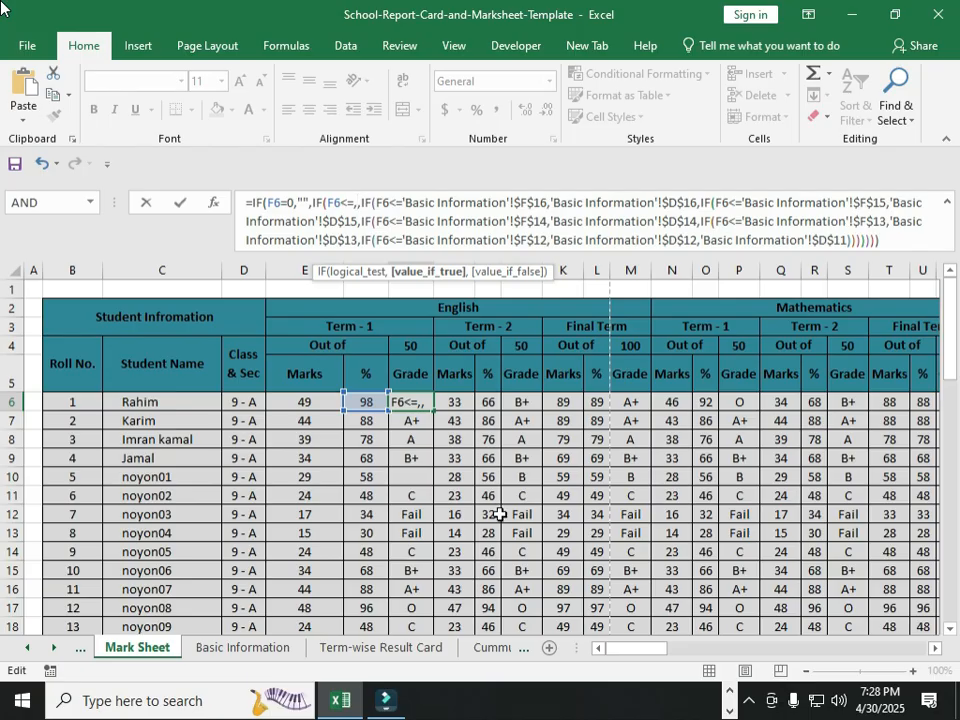
{"action": "key", "text": "Return"}
{"action": "key", "text": "Return"}
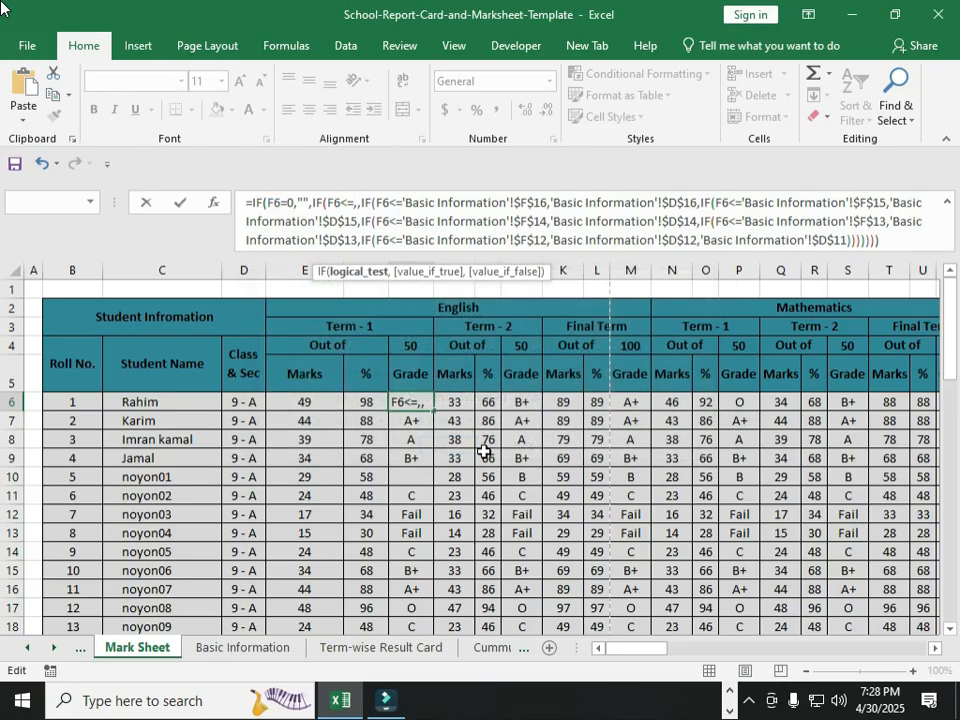
Step: Re-enter the missing references in G6's grade formula, using Basic Information F17 as the limit and D17 as the value if true
{"action": "left_click", "coordinate": [355, 205]}
{"action": "left_click", "coordinate": [358, 203]}
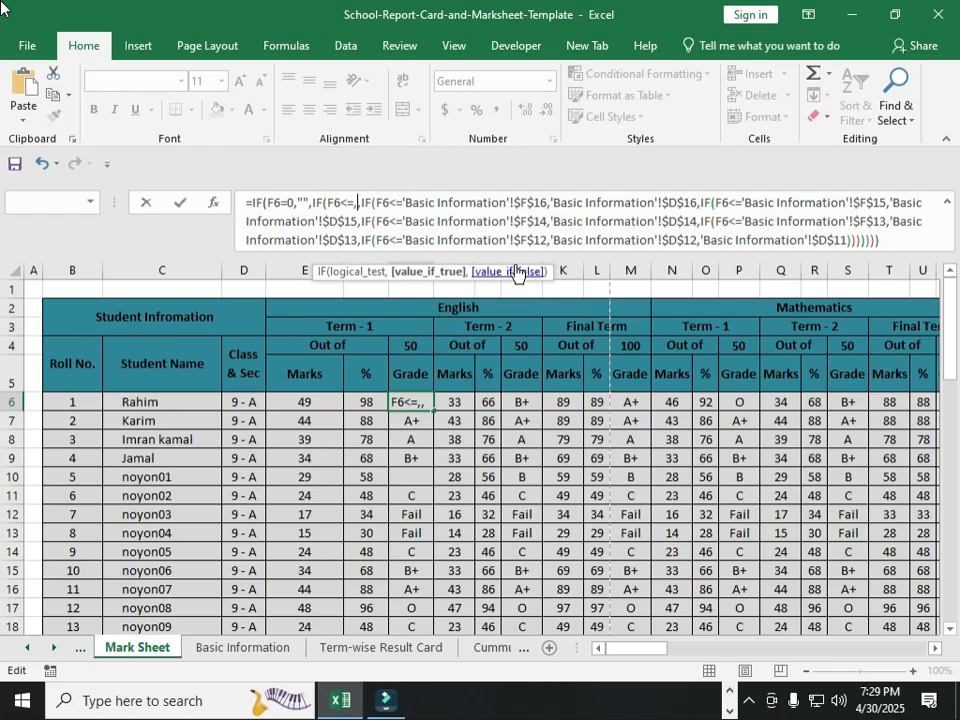
{"action": "left_click", "coordinate": [354, 202]}
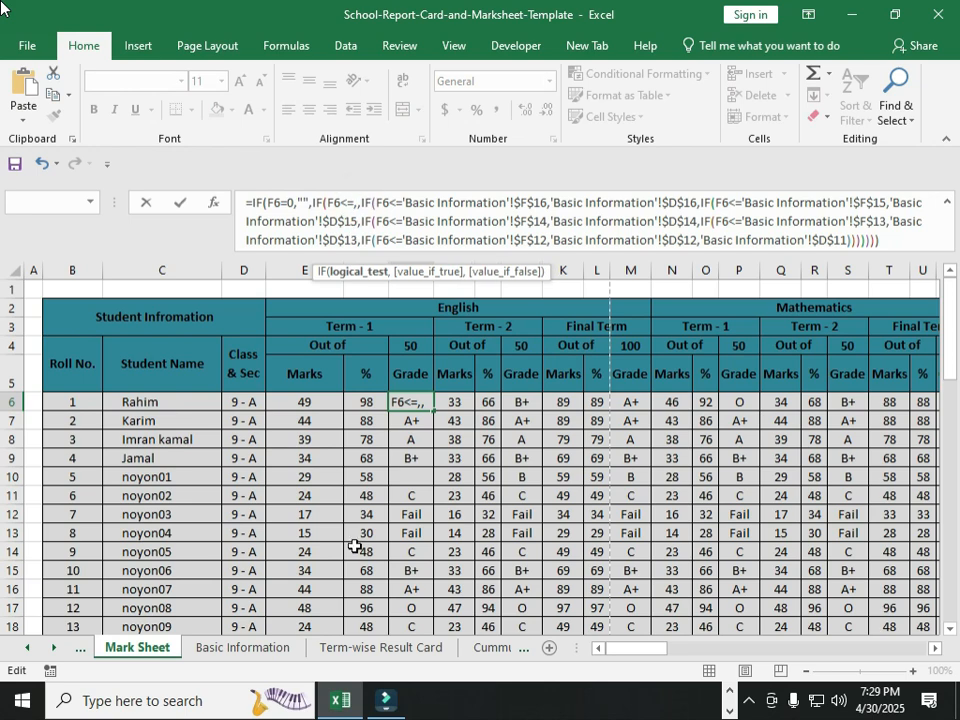
{"action": "left_click", "coordinate": [244, 650]}
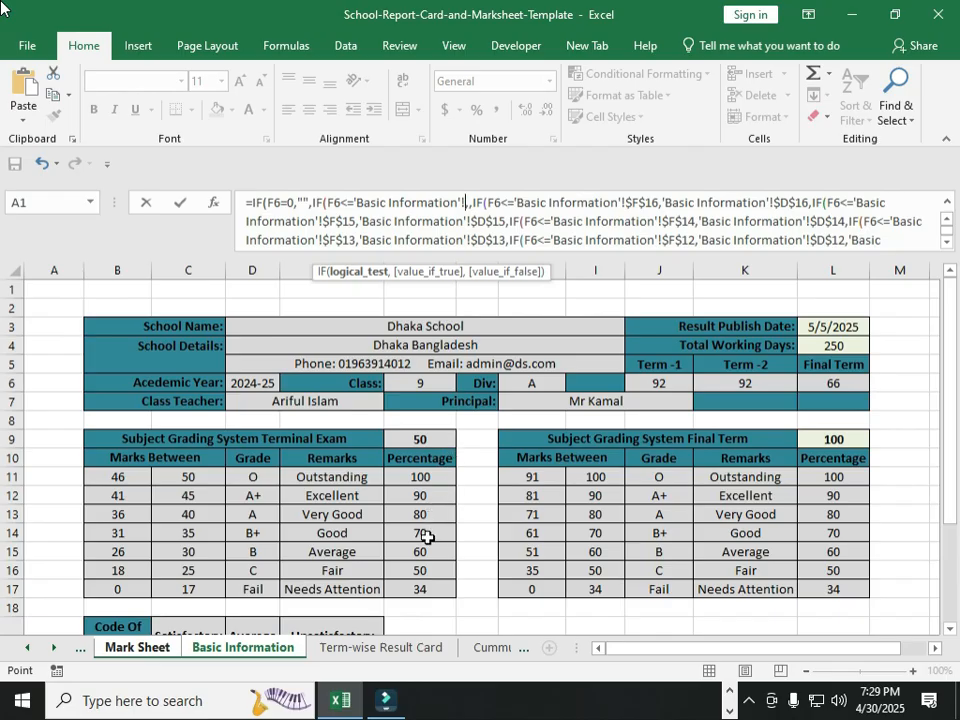
{"action": "left_click", "coordinate": [413, 590]}
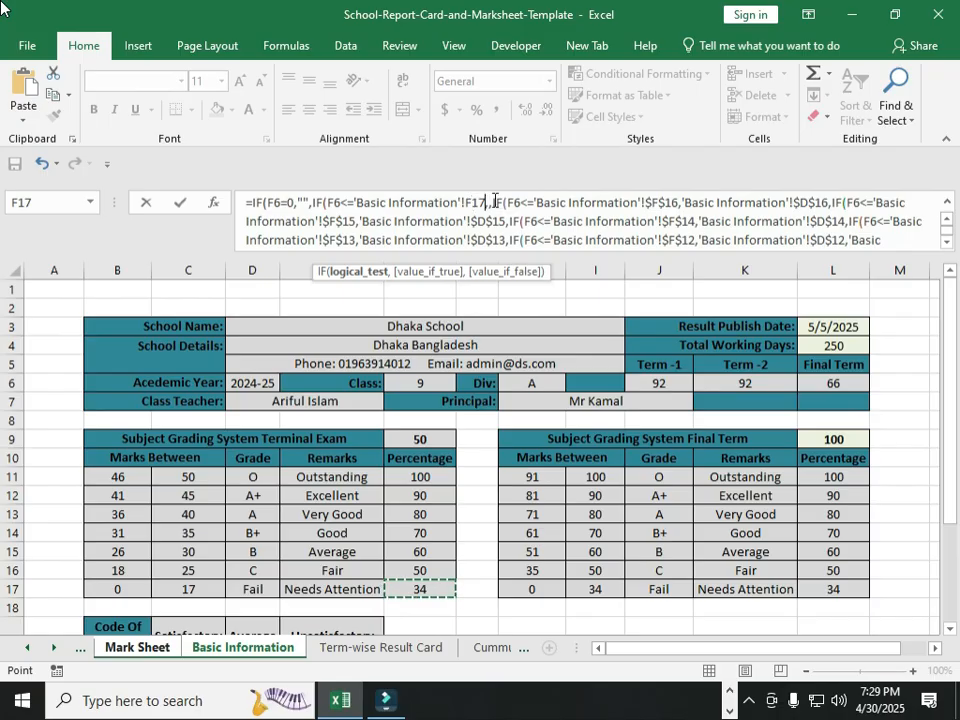
{"action": "left_click", "coordinate": [489, 202]}
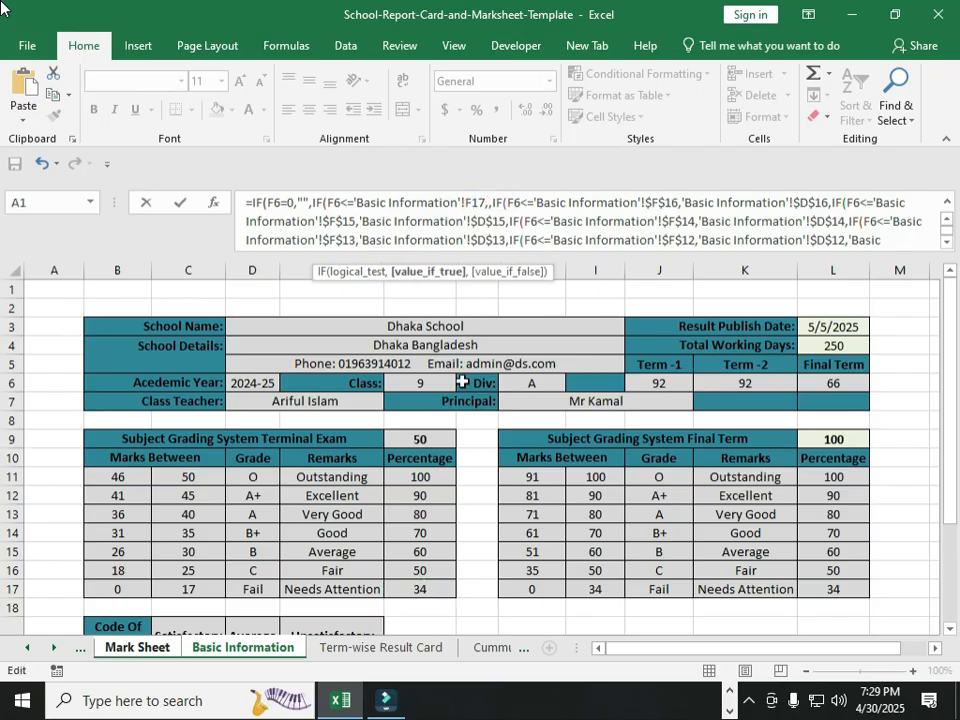
{"action": "left_click", "coordinate": [242, 589]}
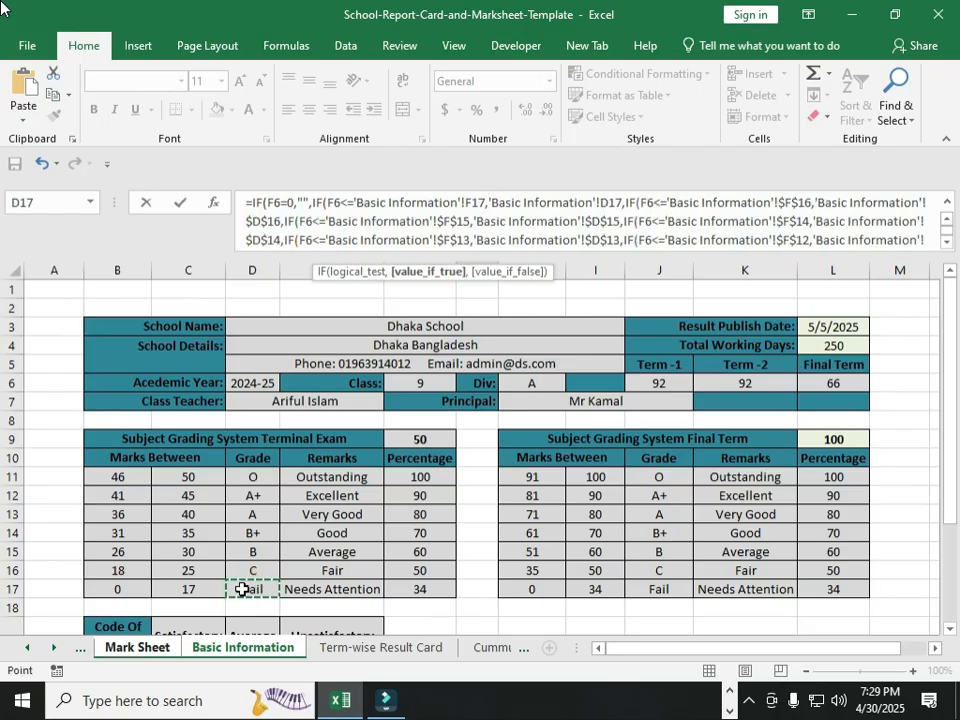
Step: Make the re-entered references absolute as $F$17 and $D$17 and enter the grade formula
{"action": "left_click", "coordinate": [466, 203]}
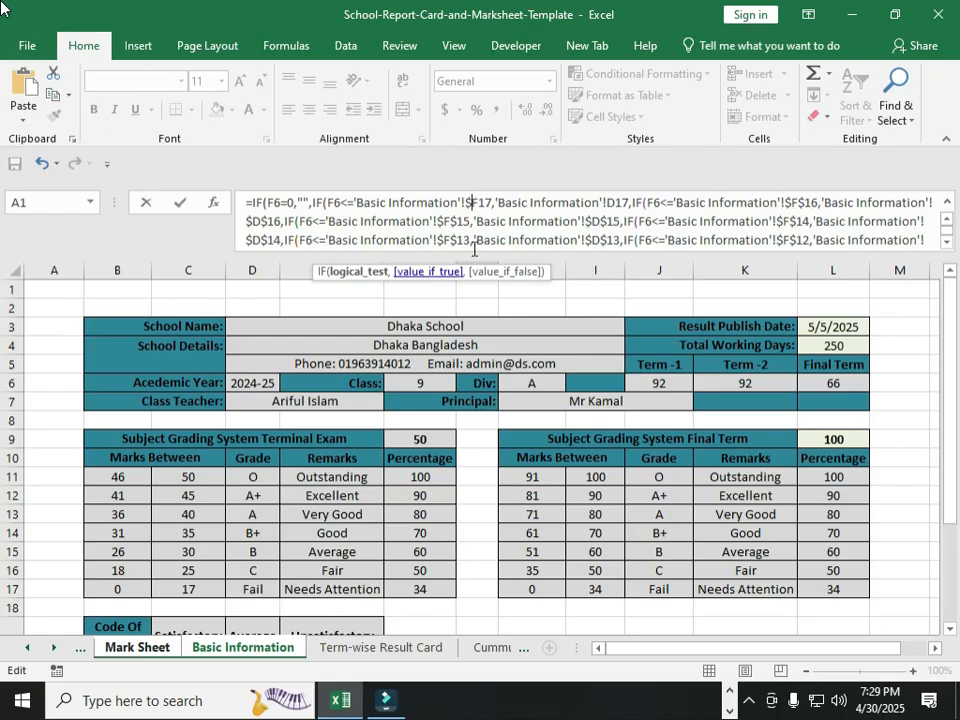
{"action": "left_click", "coordinate": [481, 203]}
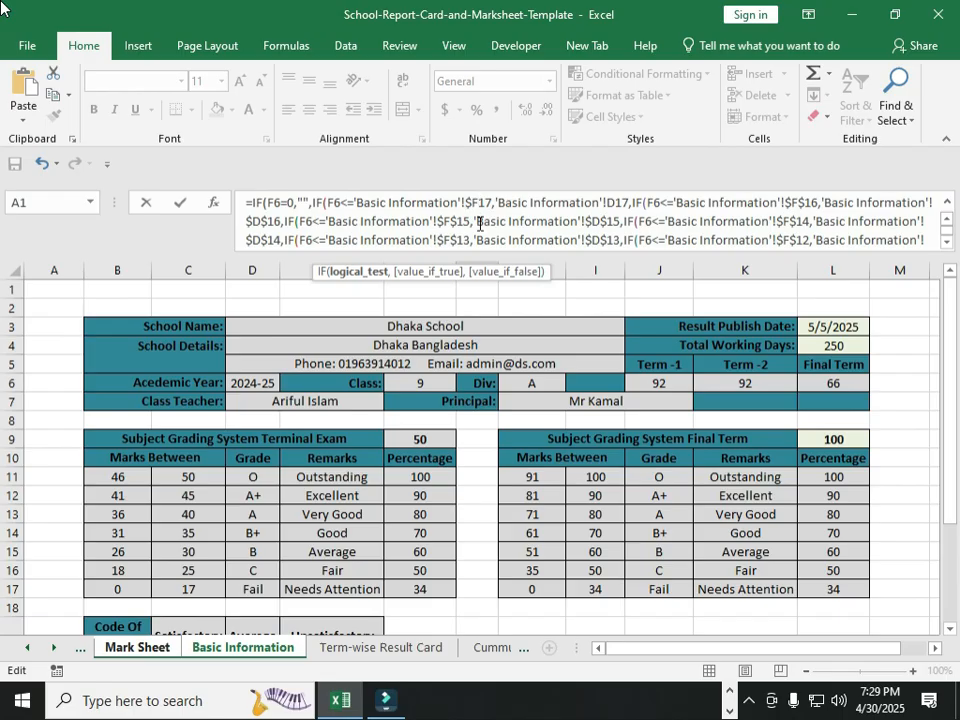
{"action": "type", "text": "$"}
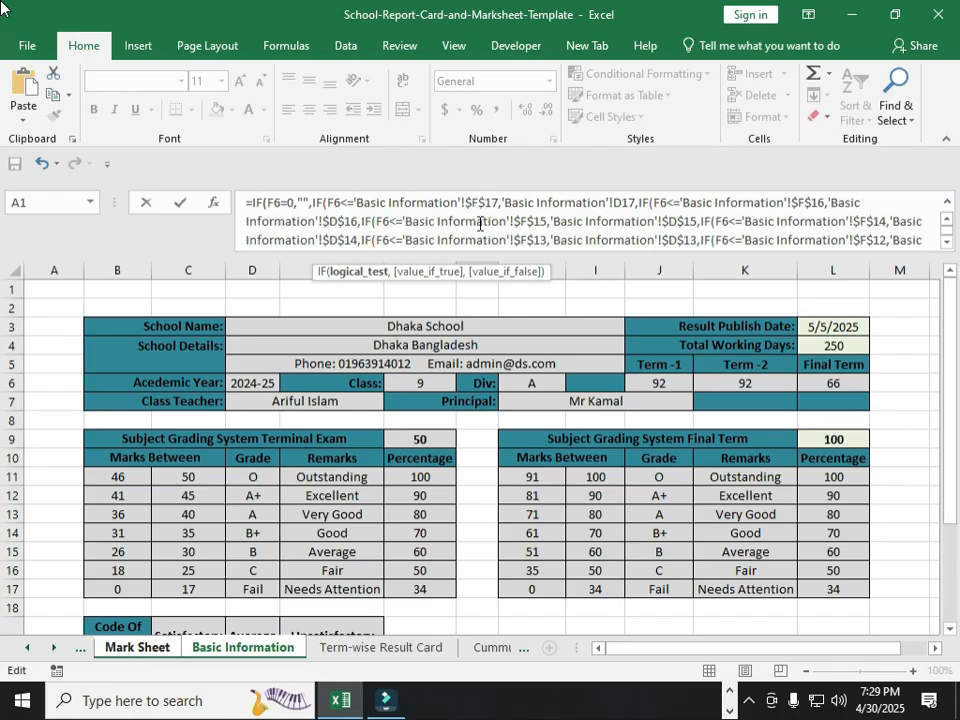
{"action": "left_click", "coordinate": [613, 203]}
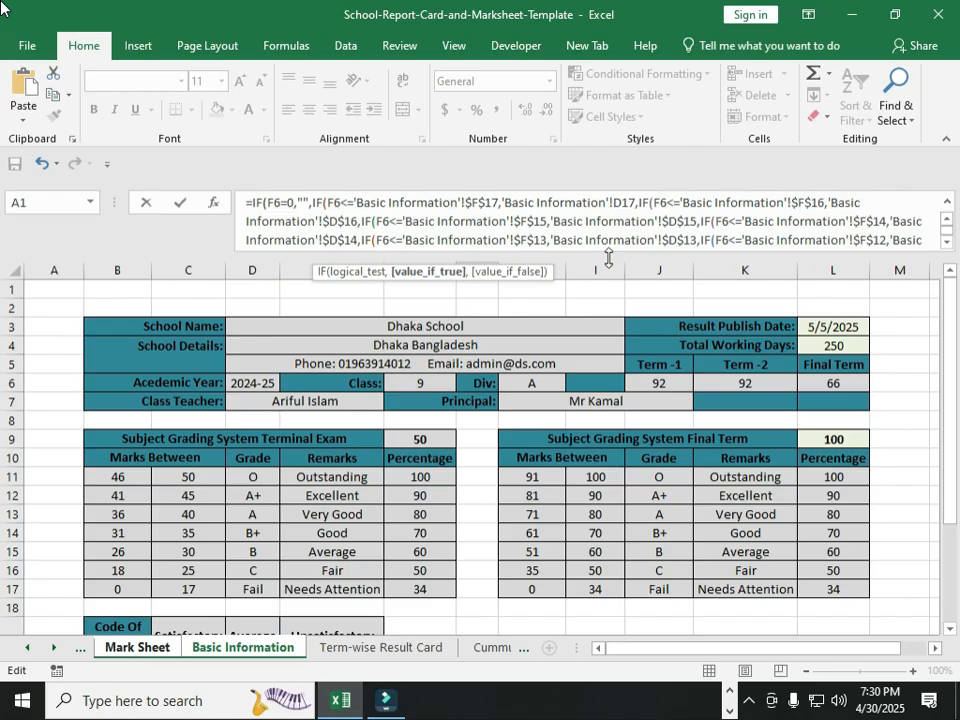
{"action": "type", "text": "$D$"}
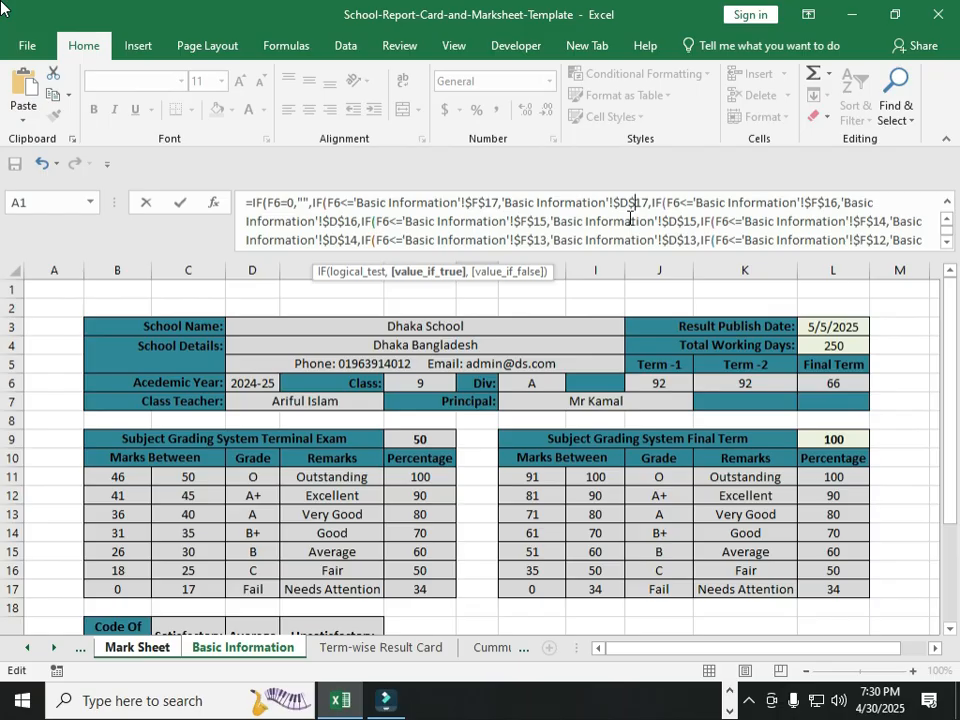
{"action": "key", "text": "Return"}
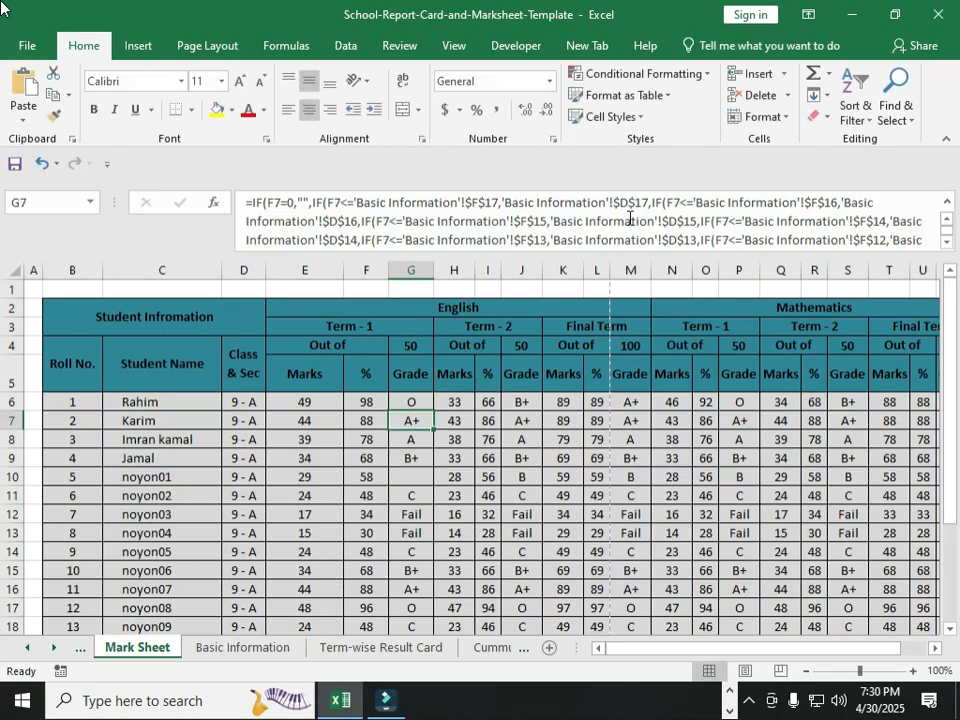
Step: Check the grade formula in G6 against the percentage in F6, the Term - 2 mark in H6 and the grade cell G10
{"action": "left_click", "coordinate": [403, 401]}
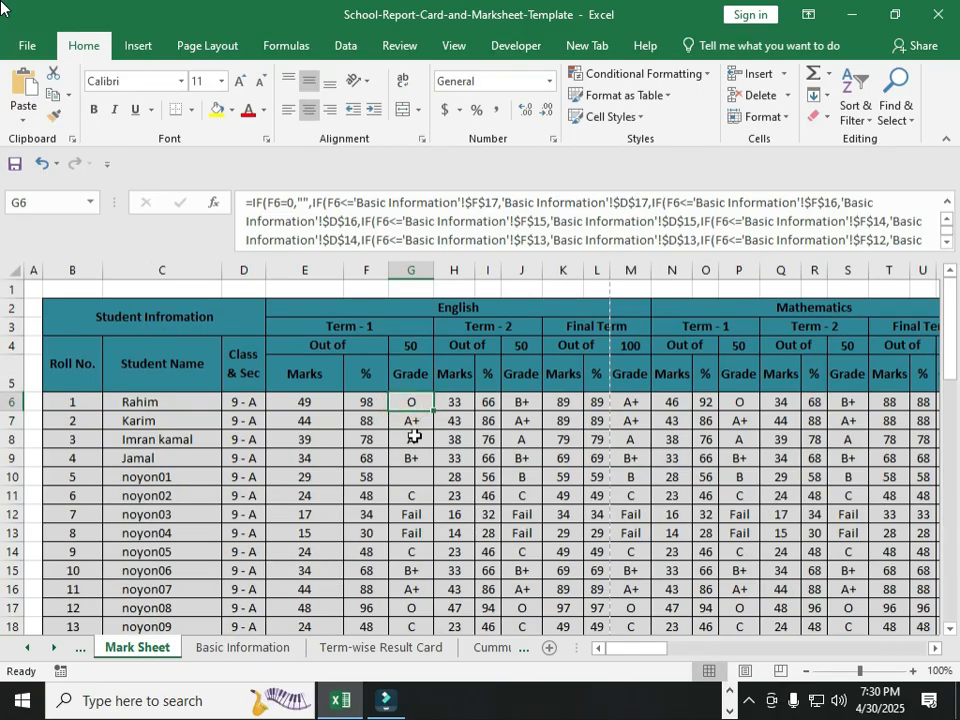
{"action": "left_click", "coordinate": [372, 403]}
{"action": "left_click", "coordinate": [410, 401]}
{"action": "left_click", "coordinate": [452, 401]}
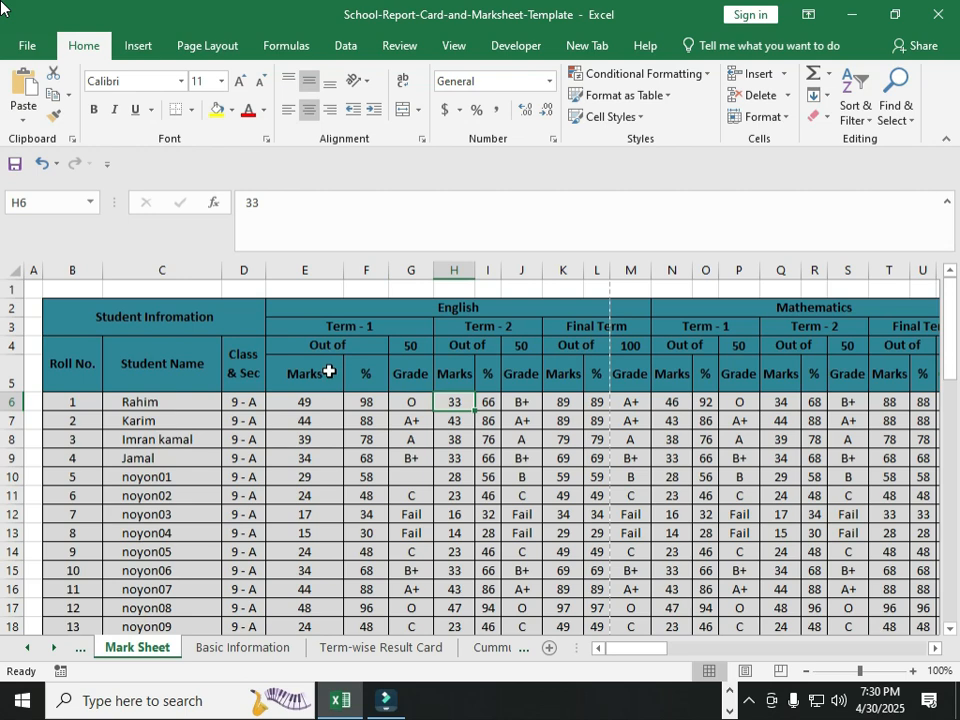
{"action": "left_click", "coordinate": [413, 399]}
{"action": "left_click", "coordinate": [424, 487]}
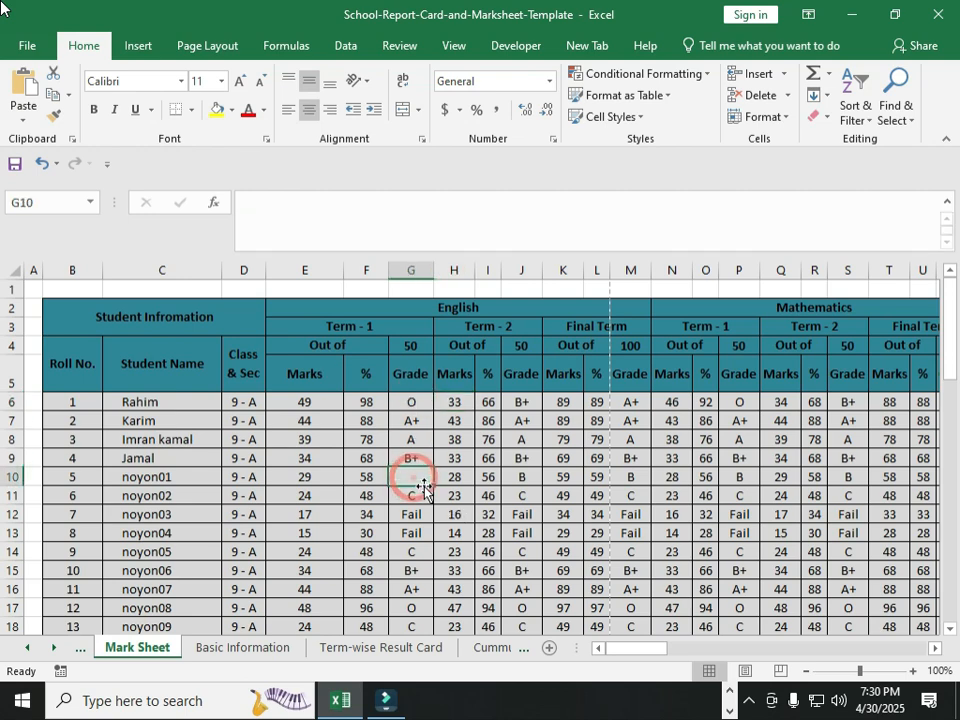
{"action": "left_click", "coordinate": [414, 402]}
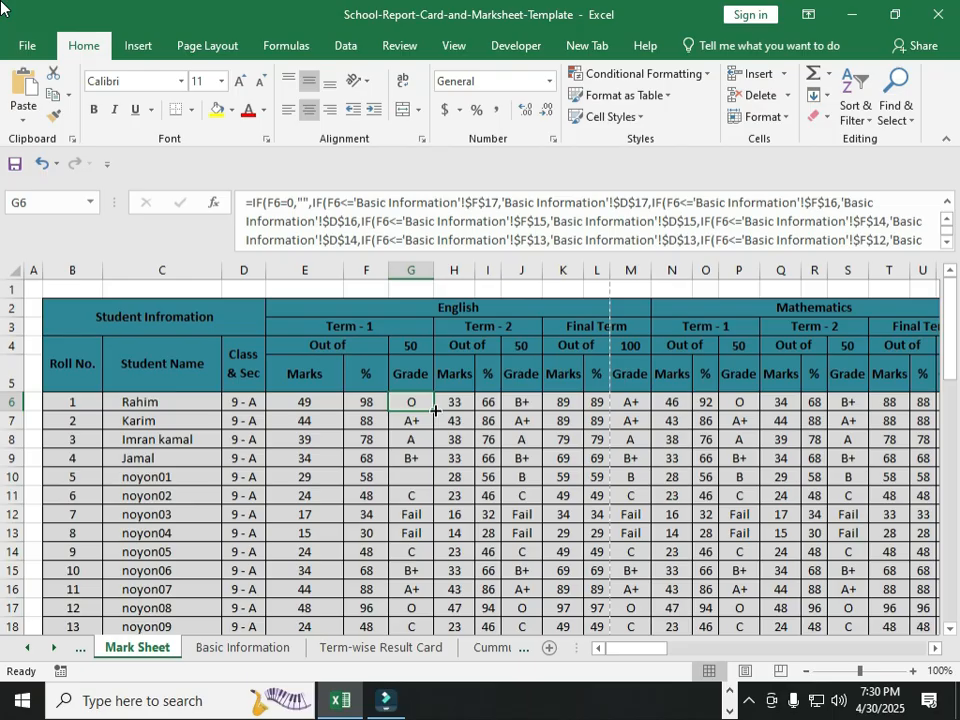
Step: Fill the English Term - 1 grade formula from G6 down to G9, keeping the start of the table in view
{"action": "left_click", "coordinate": [408, 396]}
{"action": "left_click_drag", "start_coordinate": [430, 405], "coordinate": [425, 458]}
{"action": "left_click", "coordinate": [430, 406]}
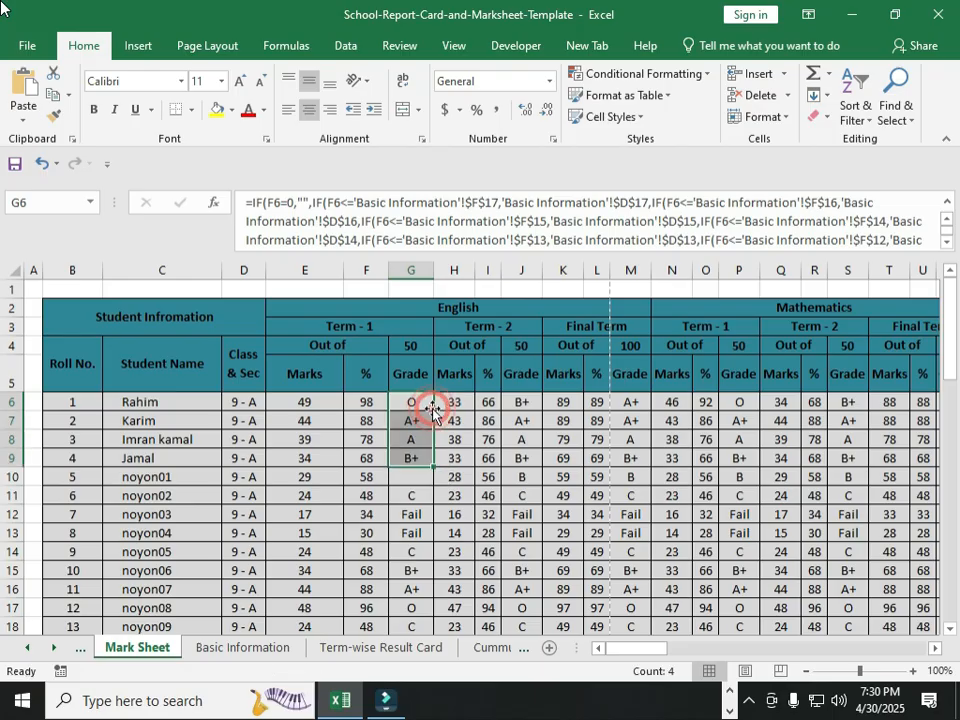
{"action": "key", "text": "ctrl+Right"}
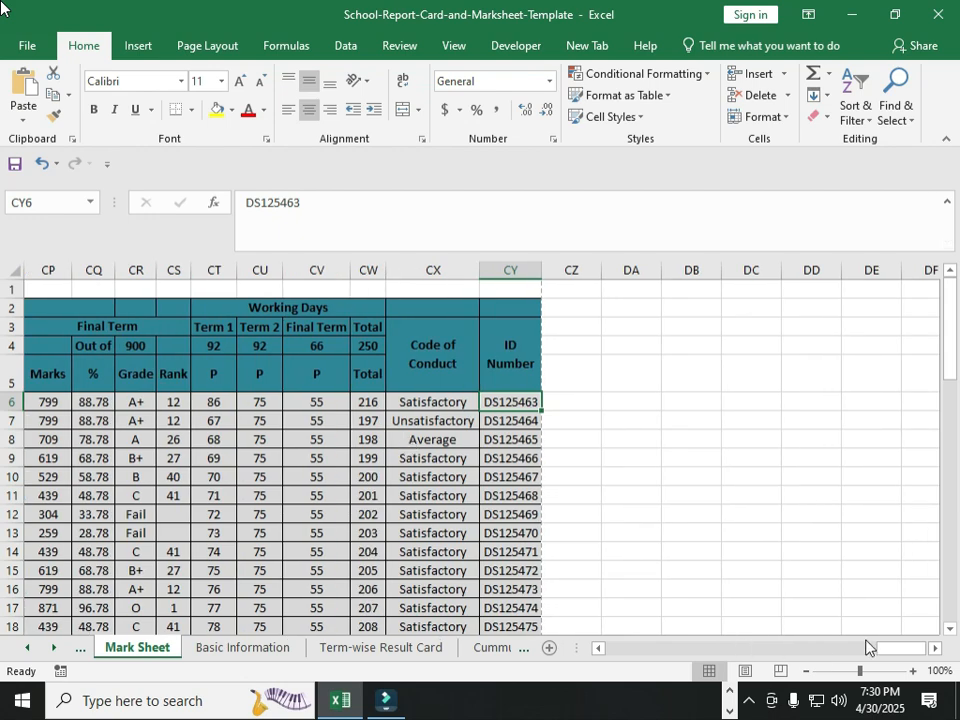
{"action": "left_click_drag", "start_coordinate": [885, 648], "coordinate": [700, 662]}
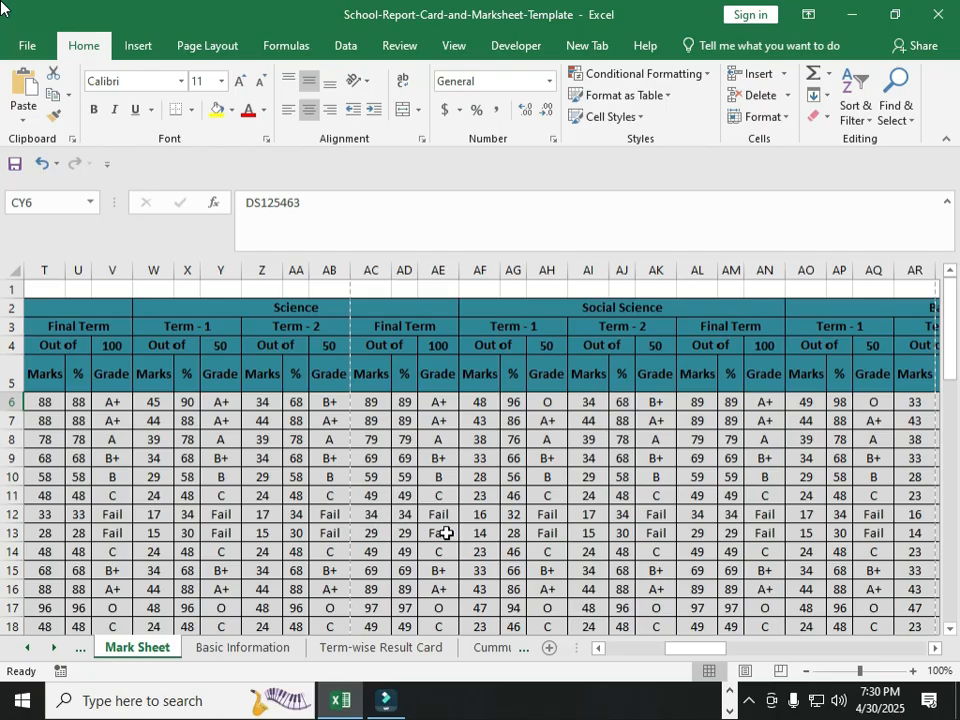
{"action": "left_click_drag", "start_coordinate": [685, 648], "coordinate": [476, 671]}
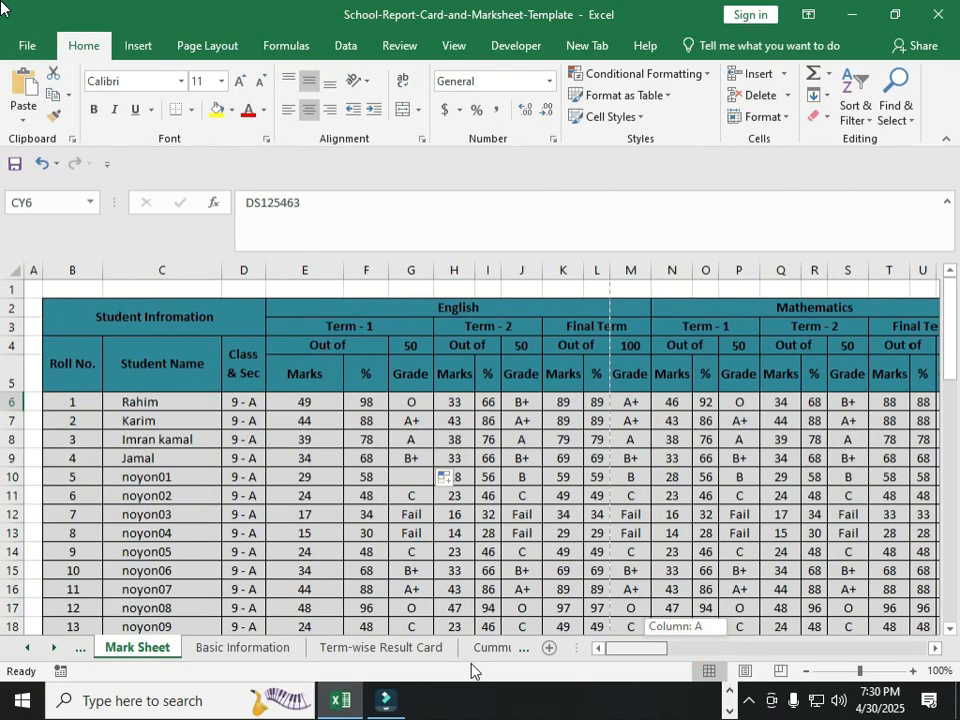
Step: Fill the grade formula from G9 into the empty grade cell G10
{"action": "left_click", "coordinate": [414, 474]}
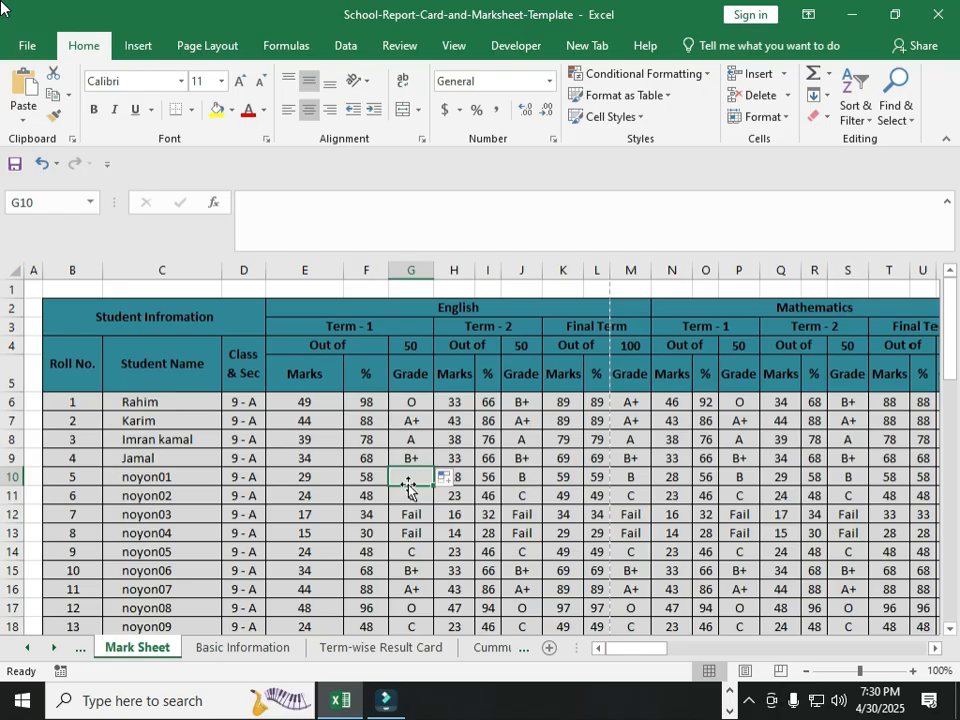
{"action": "left_click", "coordinate": [411, 455]}
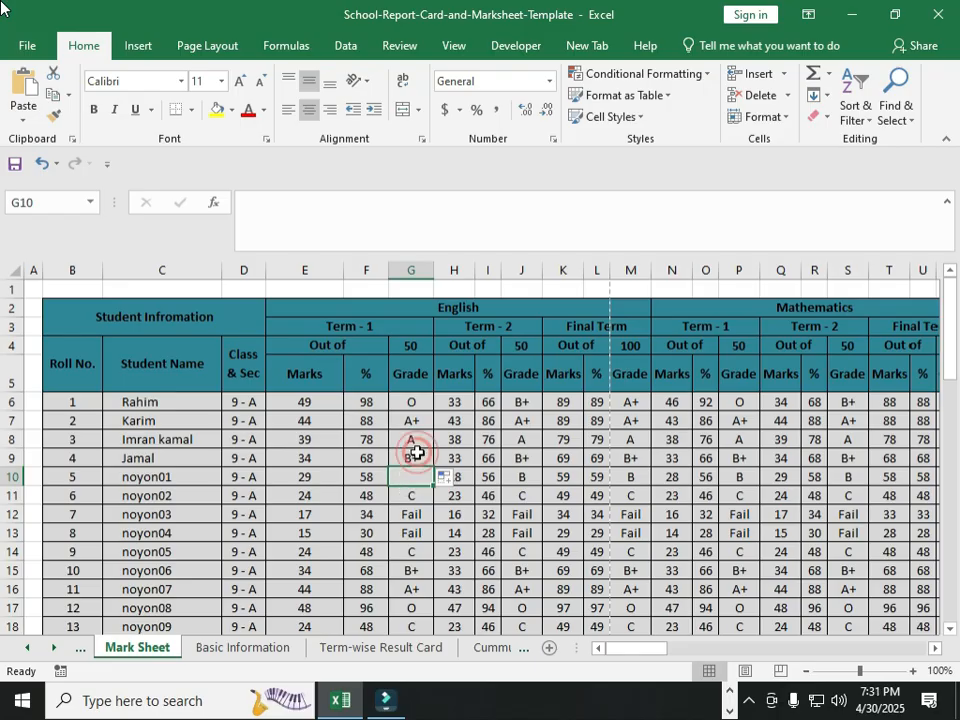
{"action": "left_click_drag", "start_coordinate": [432, 482], "coordinate": [432, 497]}
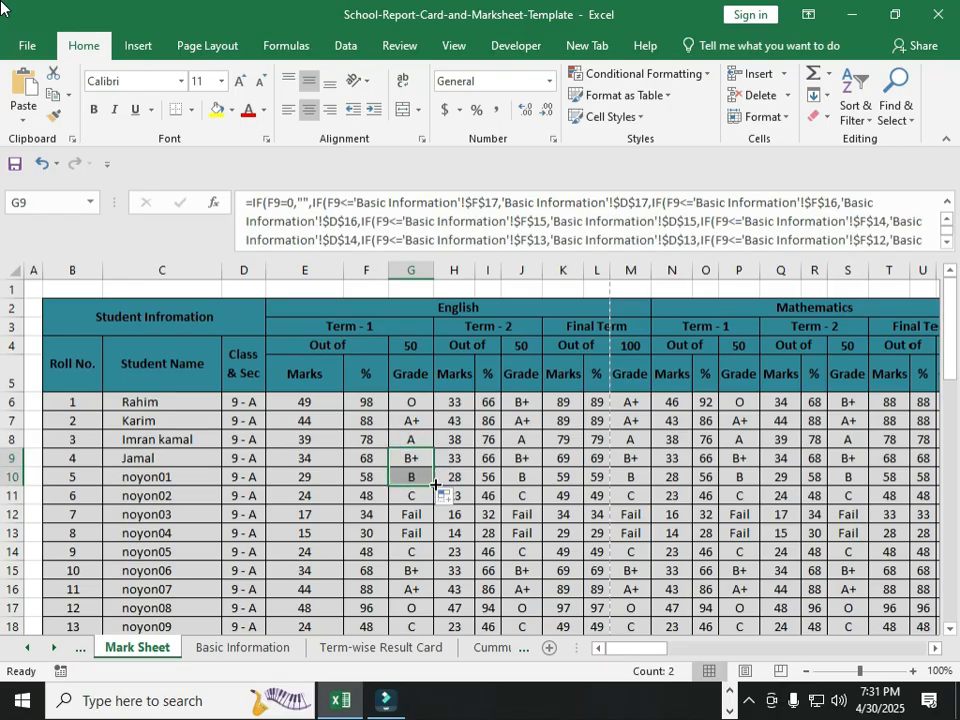
Step: Fill the grade formula from G6 down the English Term - 1 Grade column to G60 and check the filled cells
{"action": "left_click", "coordinate": [419, 401]}
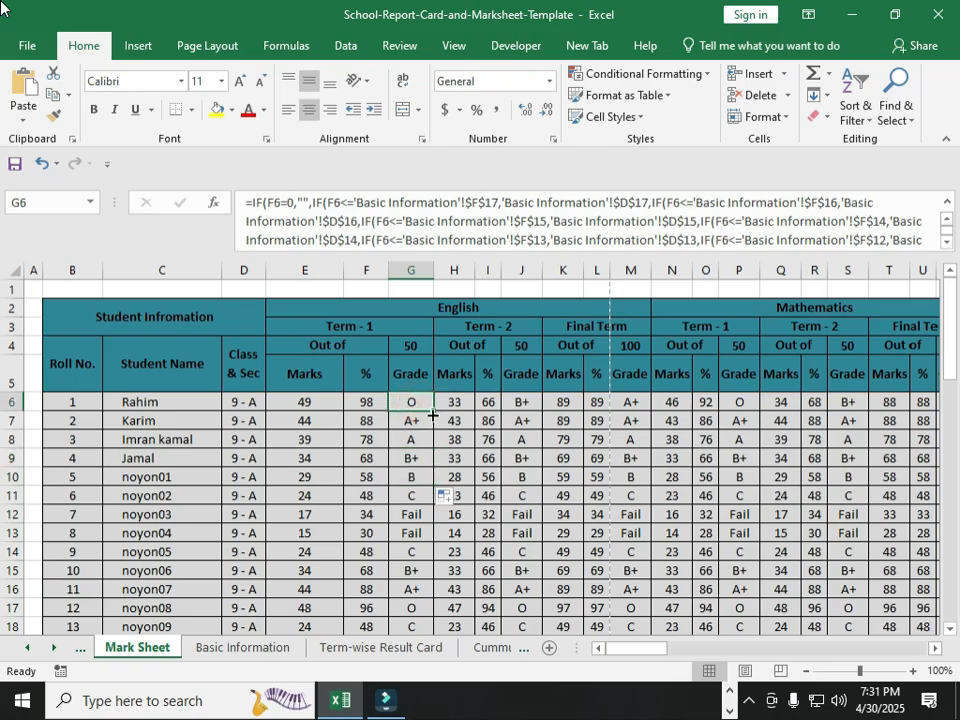
{"action": "double_click", "coordinate": [432, 411]}
{"action": "scroll", "coordinate": [418, 595], "scroll_direction": "down", "scroll_amount": 10}
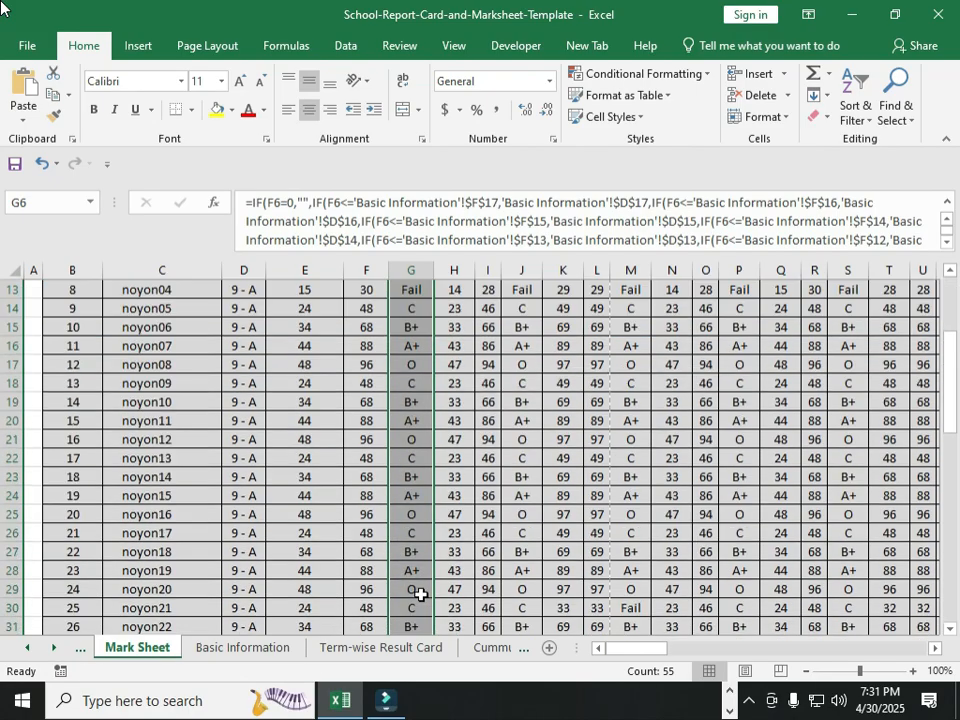
{"action": "scroll", "coordinate": [421, 595], "scroll_direction": "down", "scroll_amount": 4}
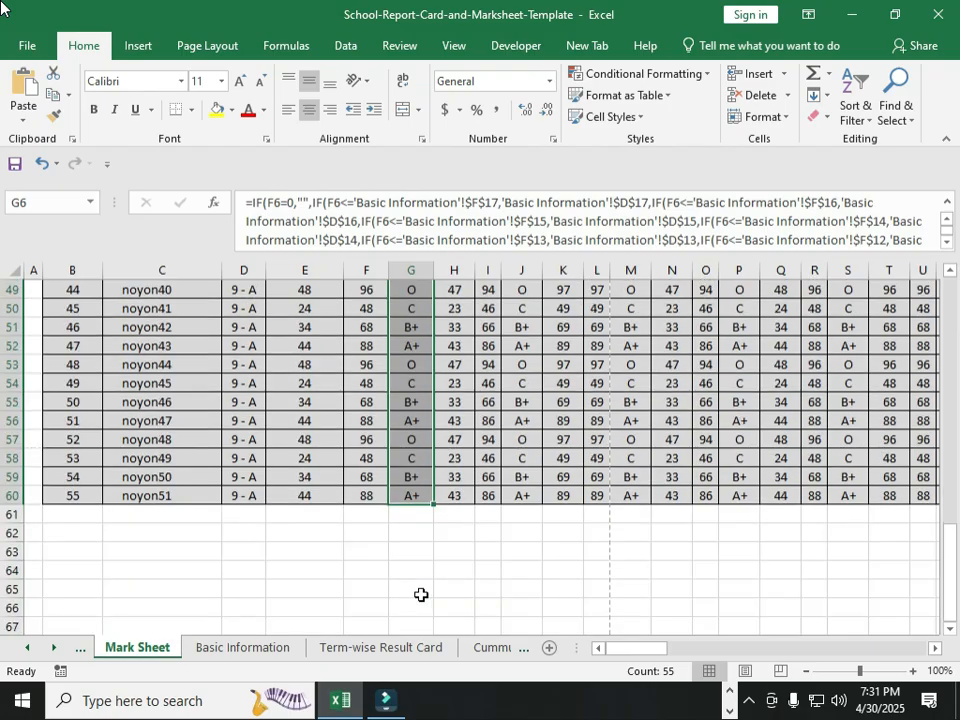
{"action": "scroll", "coordinate": [421, 595], "scroll_direction": "up", "scroll_amount": 16}
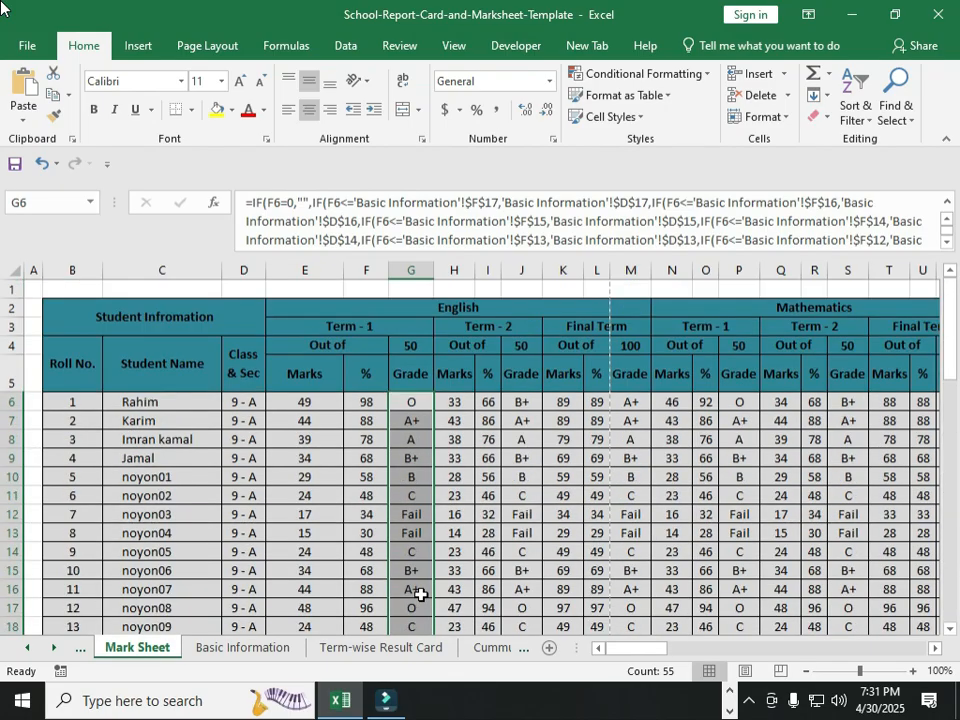
Step: Save the workbook and check the filled grade formulas in G10 and G15 and the Term - 2 mark in H14
{"action": "left_click", "coordinate": [399, 475]}
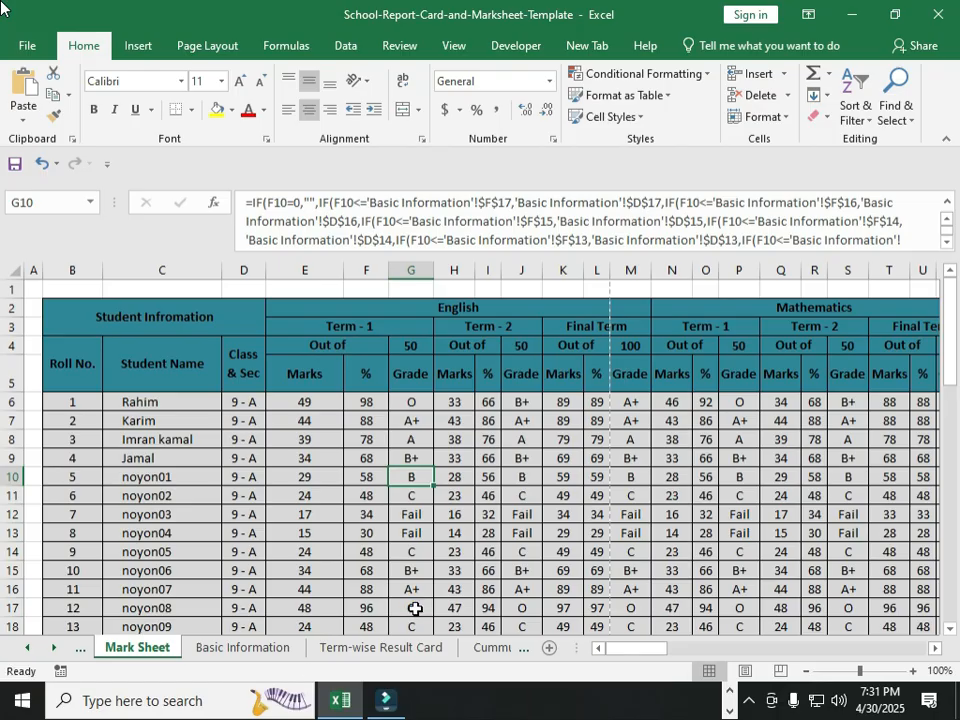
{"action": "key", "text": "ctrl+s"}
{"action": "key", "text": "ctrl+s"}
{"action": "left_click", "coordinate": [409, 571]}
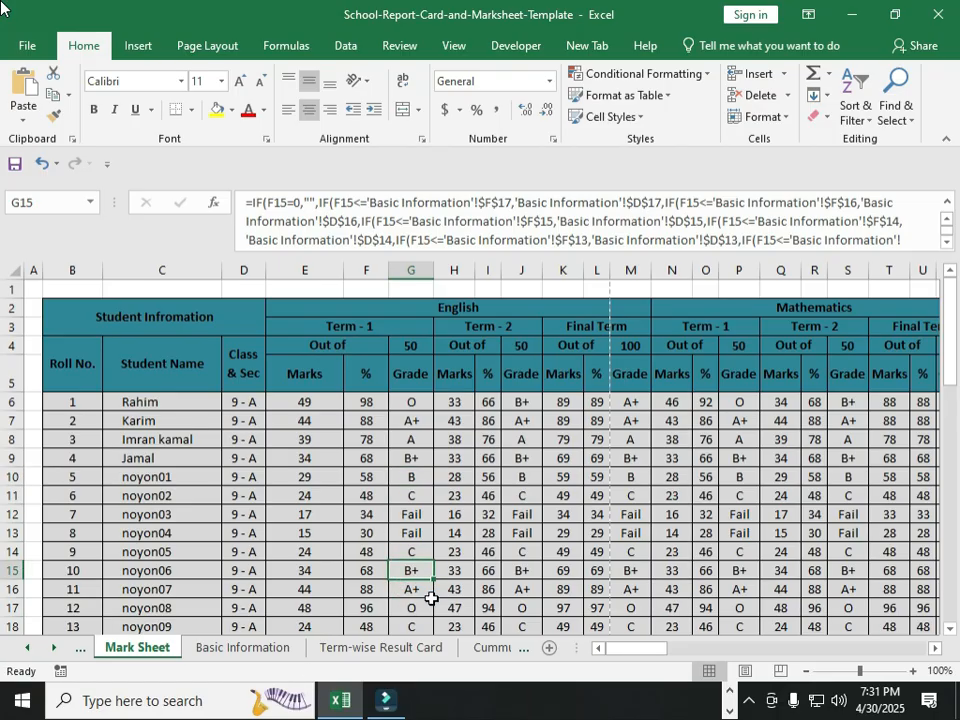
{"action": "left_click", "coordinate": [450, 514]}
{"action": "left_click", "coordinate": [456, 551]}
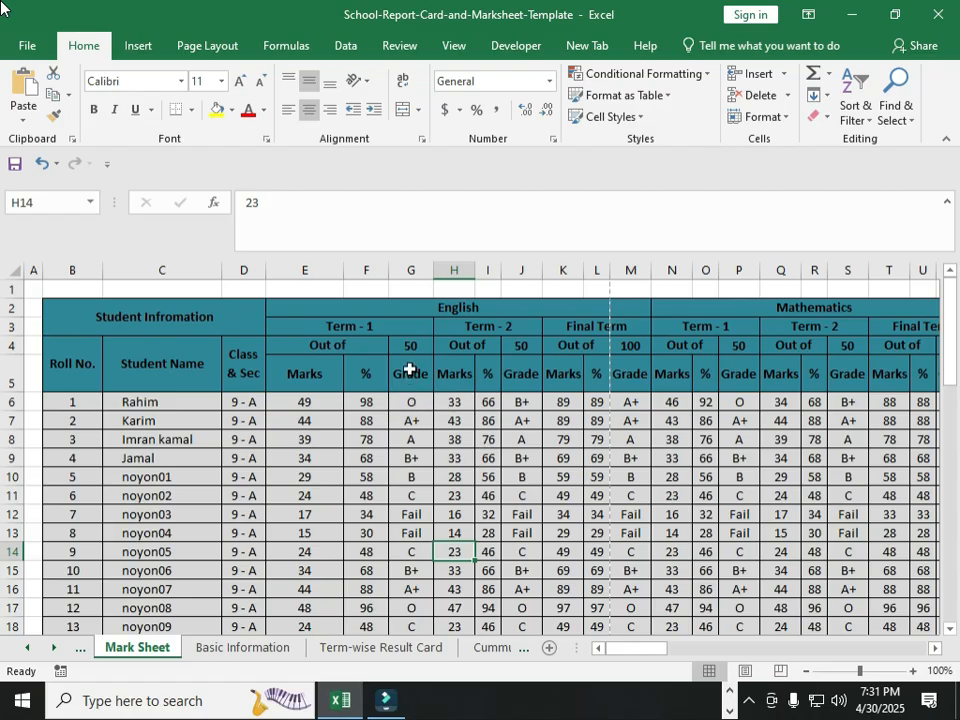
Step: Compare the English Term - 2 and Final Term headings with the Final Term grading table on the Basic Information sheet, returning to Mark Sheet
{"action": "left_click", "coordinate": [464, 326]}
{"action": "left_click", "coordinate": [583, 325]}
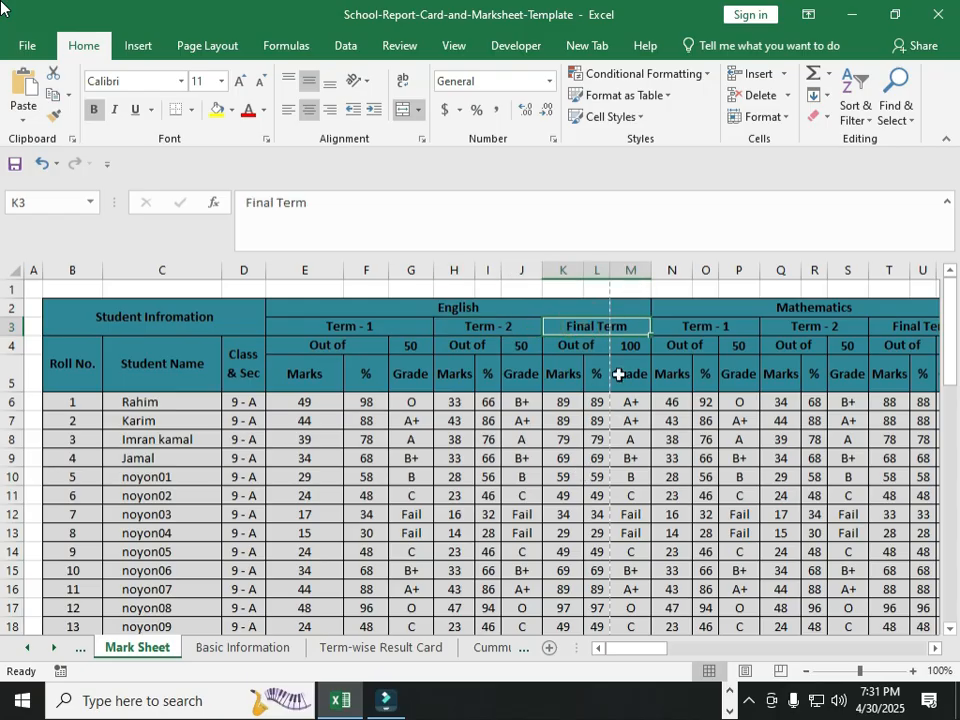
{"action": "left_click", "coordinate": [250, 650]}
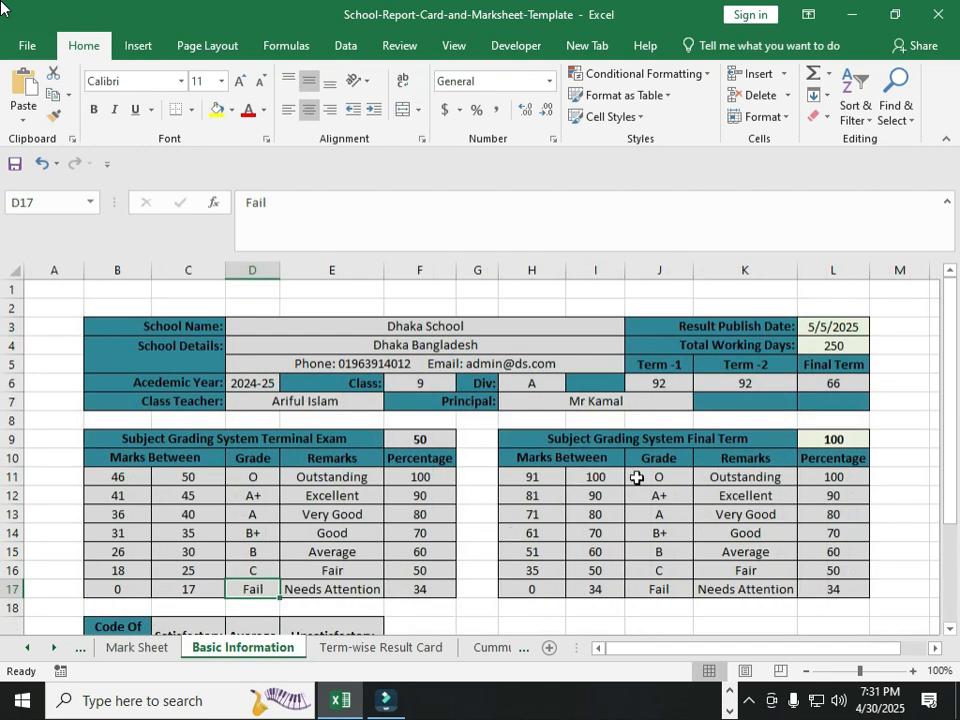
{"action": "left_click_drag", "start_coordinate": [594, 439], "coordinate": [829, 589]}
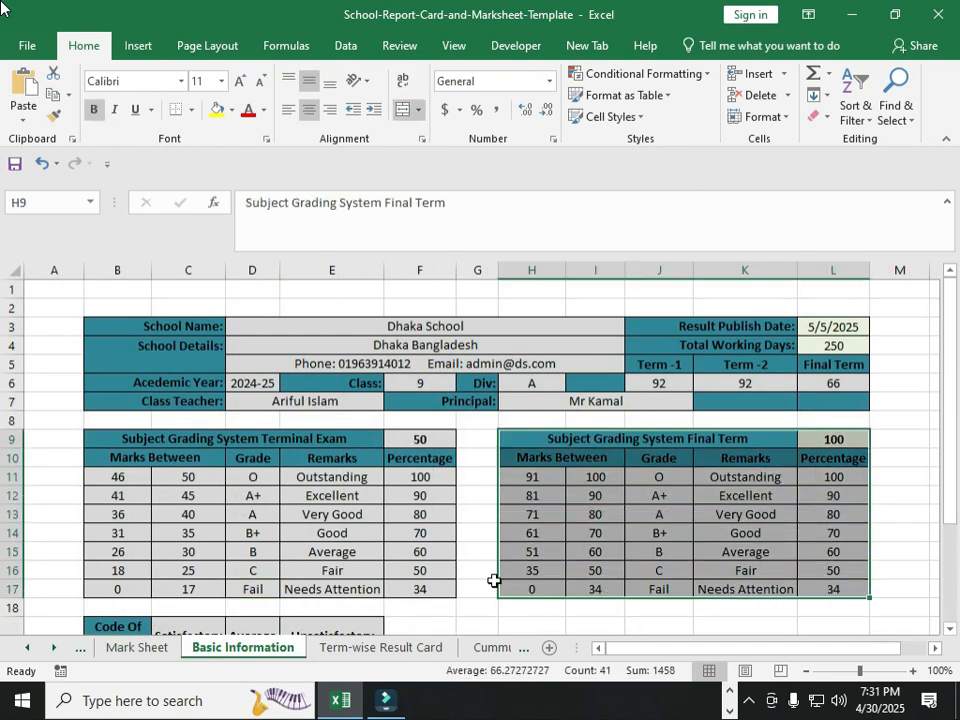
{"action": "left_click", "coordinate": [139, 648]}
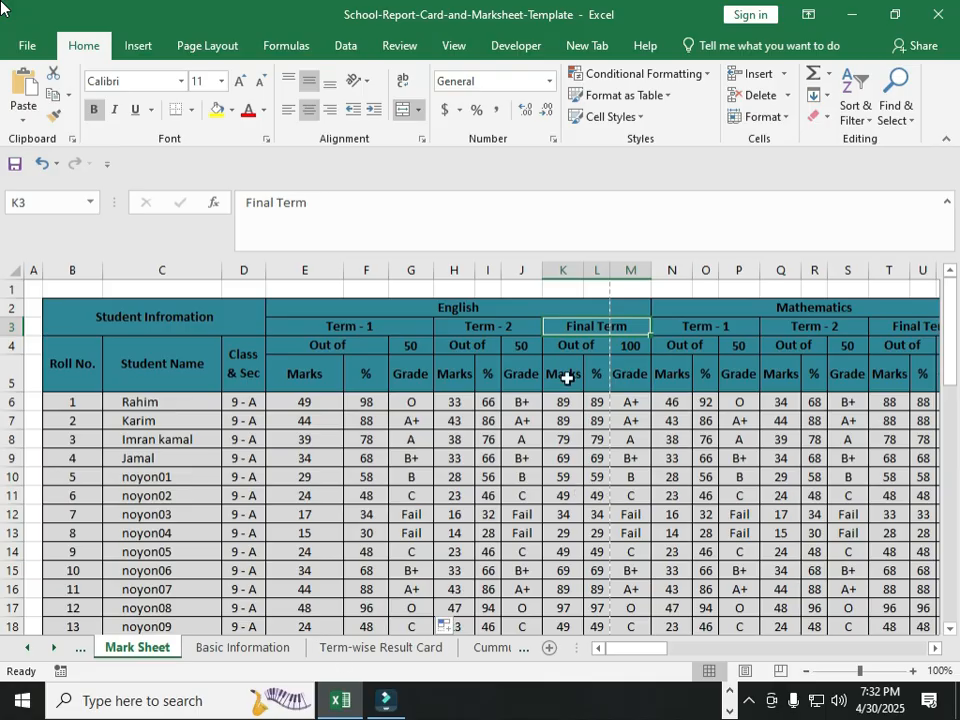
Step: Review the remaining subject blocks on the Mark Sheet, from Mathematics and Science through Moral Science to the Grand Total heading
{"action": "left_click_drag", "start_coordinate": [640, 649], "coordinate": [679, 654]}
{"action": "left_click_drag", "start_coordinate": [405, 268], "coordinate": [705, 265]}
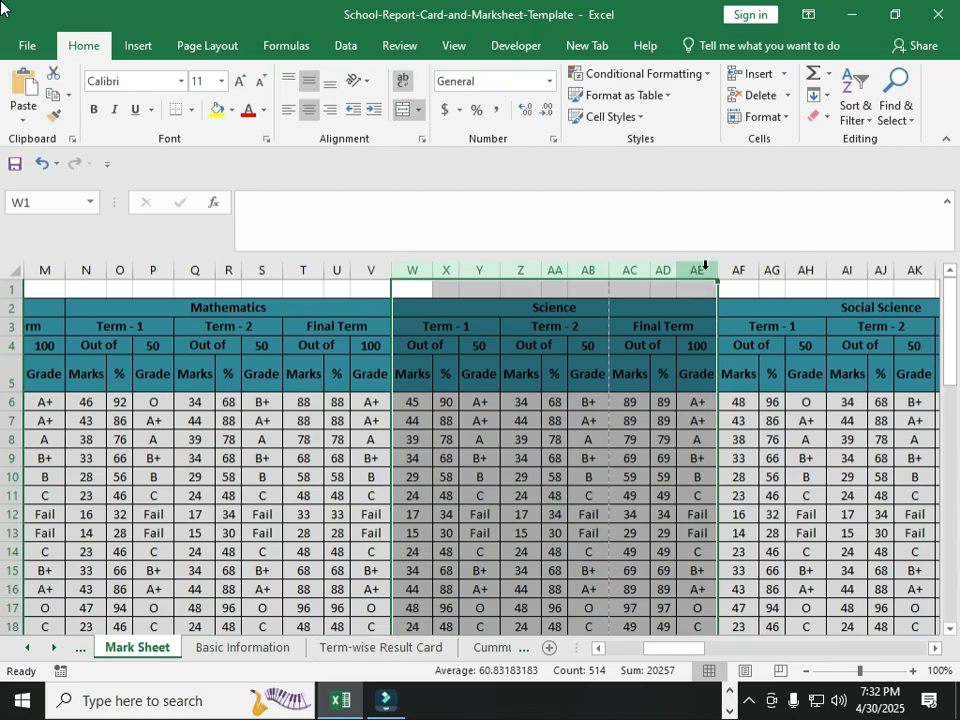
{"action": "left_click_drag", "start_coordinate": [679, 647], "coordinate": [733, 650]}
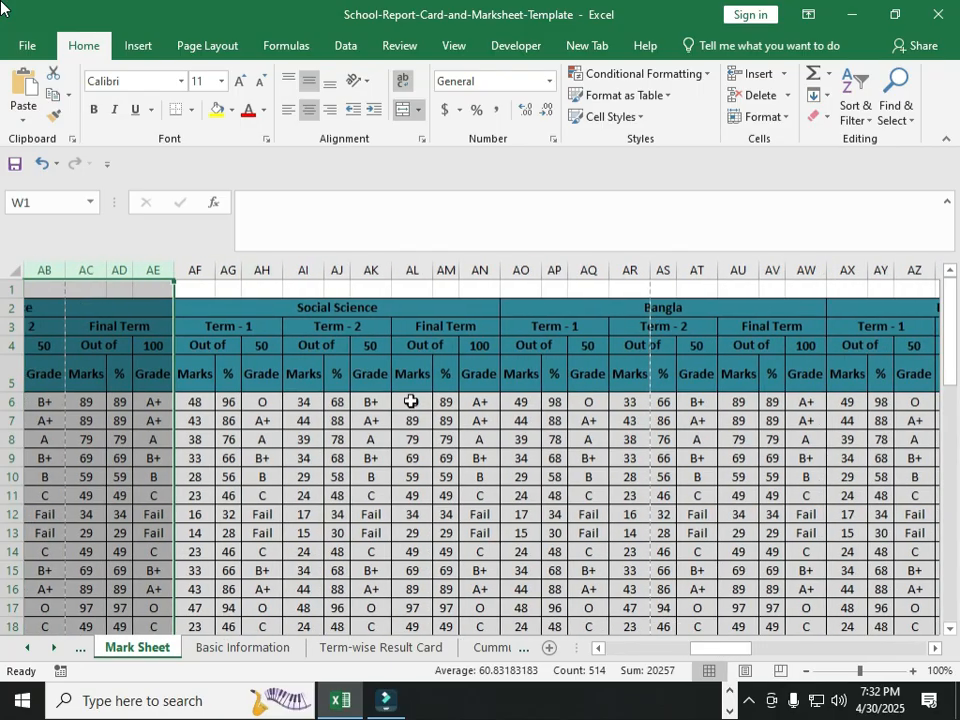
{"action": "left_click", "coordinate": [300, 306]}
{"action": "key", "text": "Right"}
{"action": "key", "text": "Right"}
{"action": "key", "text": "Right"}
{"action": "key", "text": "Right"}
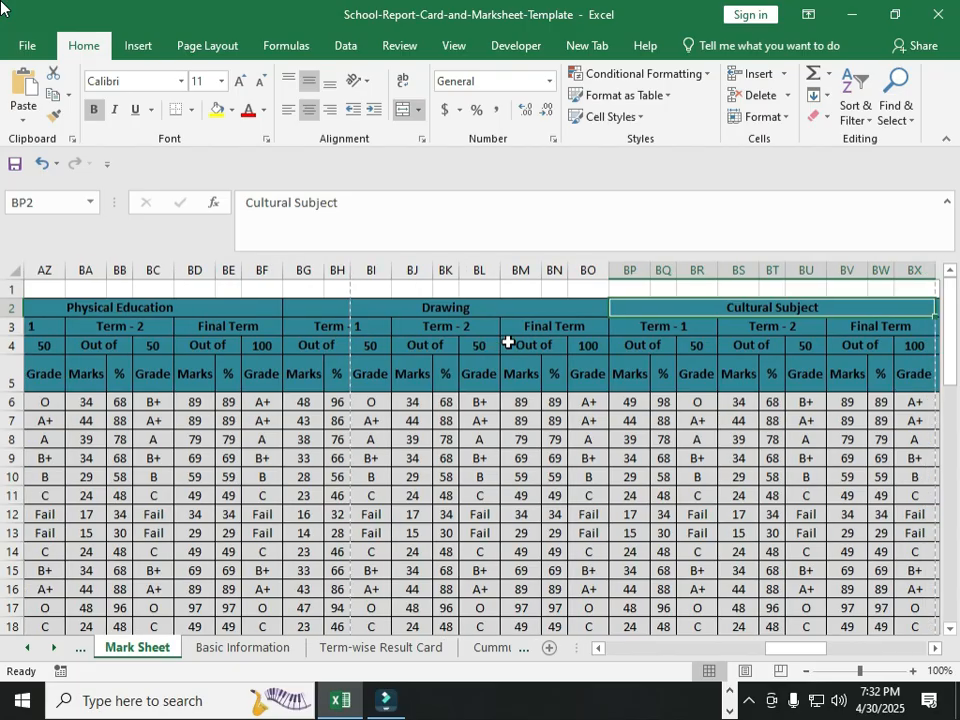
{"action": "key", "text": "Right"}
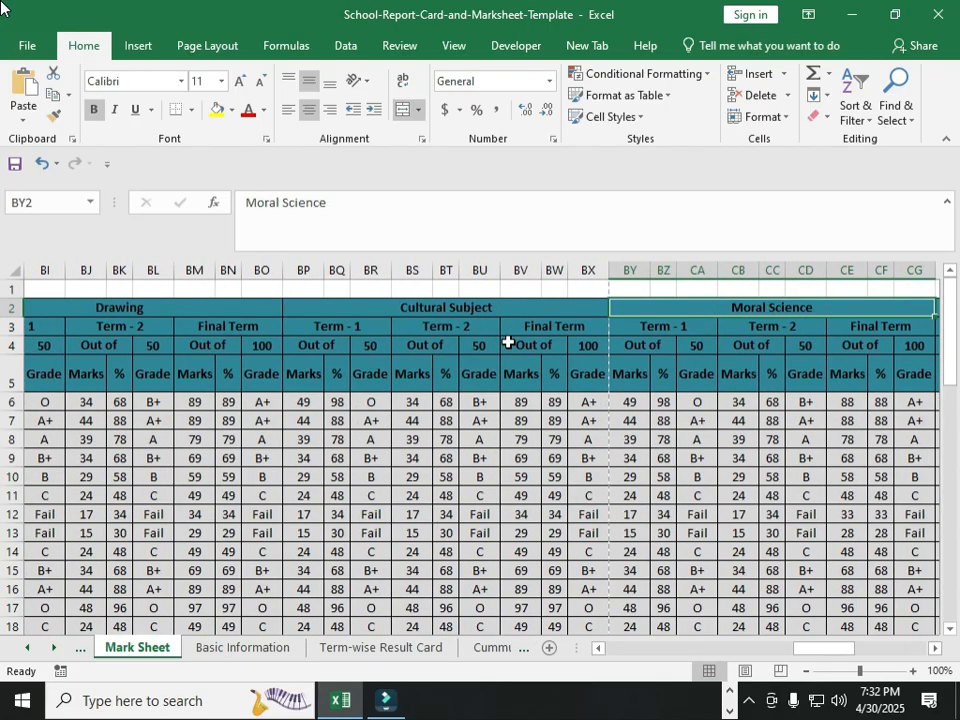
{"action": "key", "text": "Right"}
{"action": "key", "text": "Right"}
{"action": "key", "text": "Left"}
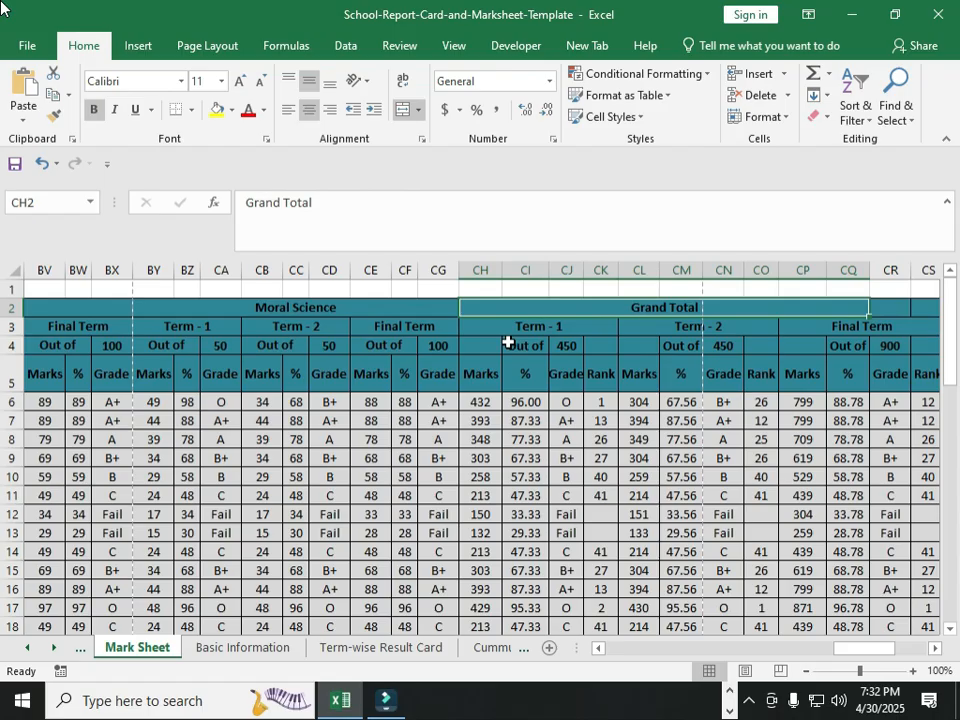
Step: Review the Term - 1, Term - 2 and Final Term headings in the Grand Total block
{"action": "left_click", "coordinate": [491, 329]}
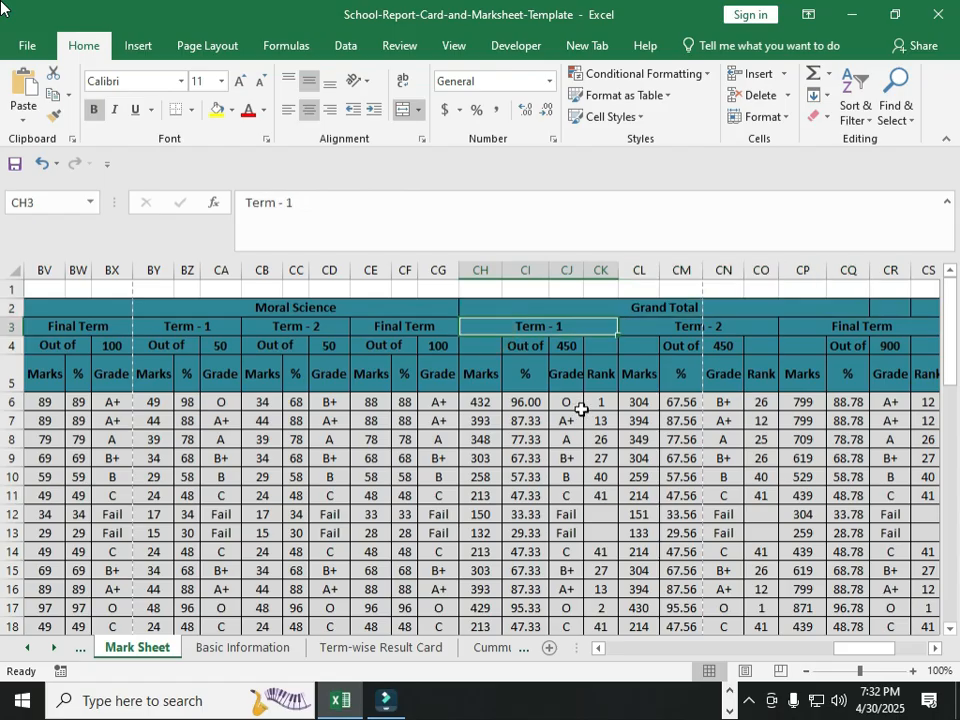
{"action": "left_click", "coordinate": [708, 332]}
{"action": "left_click", "coordinate": [827, 328]}
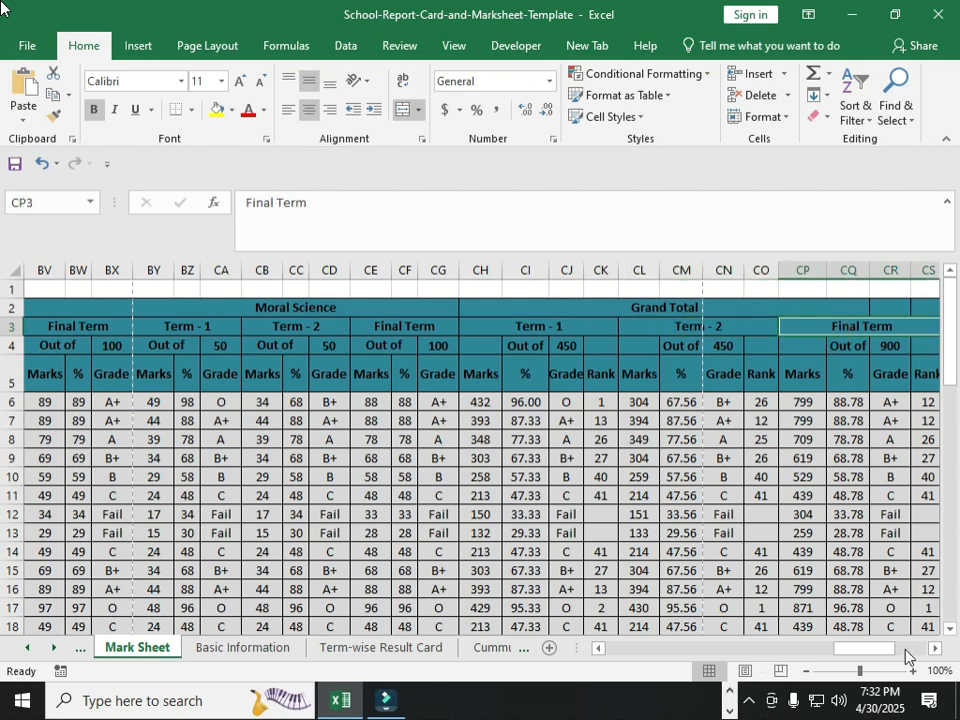
{"action": "left_click", "coordinate": [937, 649]}
{"action": "left_click", "coordinate": [937, 649]}
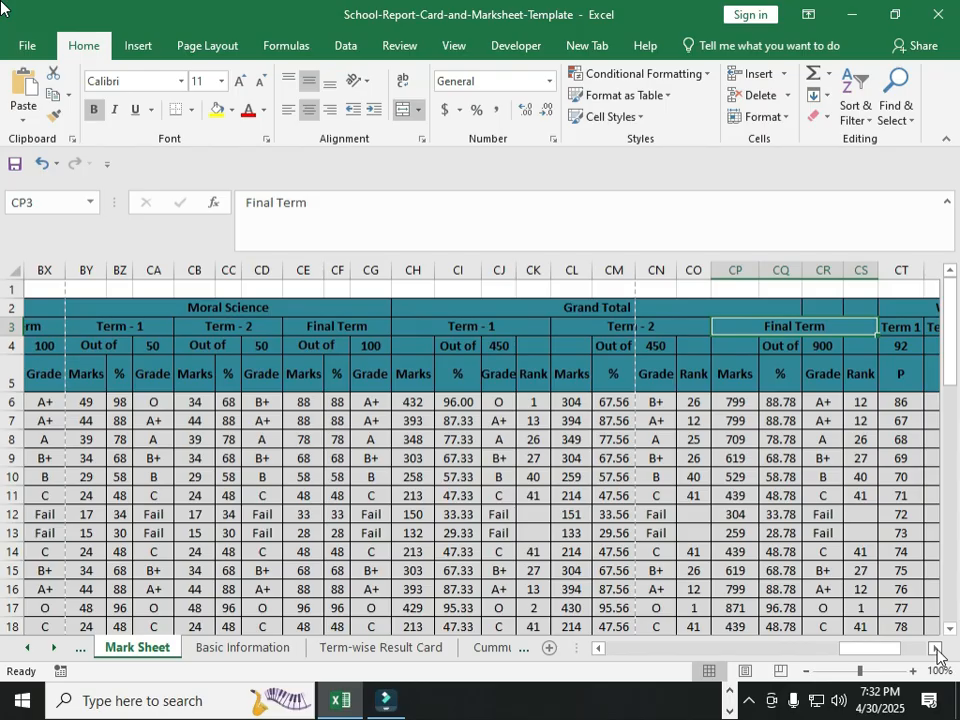
Step: Unmerge the Grand Total heading with the range CH2:CS2 selected, including the two empty heading cells above Final Term
{"action": "left_click_drag", "start_coordinate": [858, 306], "coordinate": [688, 311]}
{"action": "left_click", "coordinate": [781, 413]}
{"action": "left_click_drag", "start_coordinate": [855, 306], "coordinate": [816, 306]}
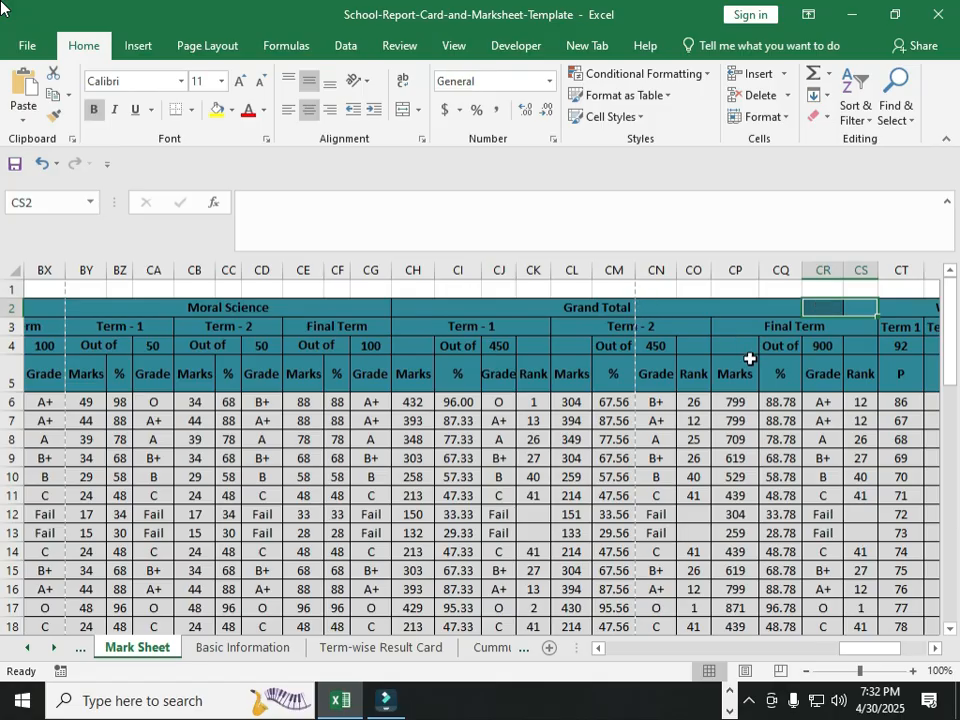
{"action": "left_click", "coordinate": [784, 330]}
{"action": "left_click_drag", "start_coordinate": [851, 302], "coordinate": [600, 307]}
{"action": "left_click", "coordinate": [403, 108]}
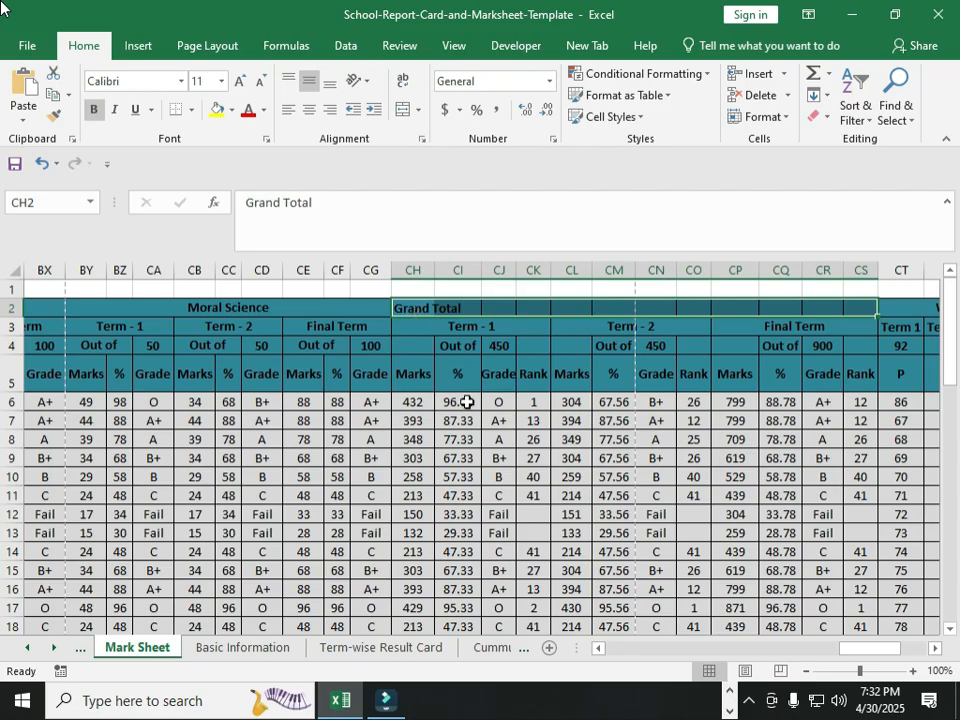
Step: Copy the Grand Total heading from CH2 into CK2 and replace the copied text with a first name
{"action": "left_click", "coordinate": [424, 310]}
{"action": "key", "text": "ctrl+c"}
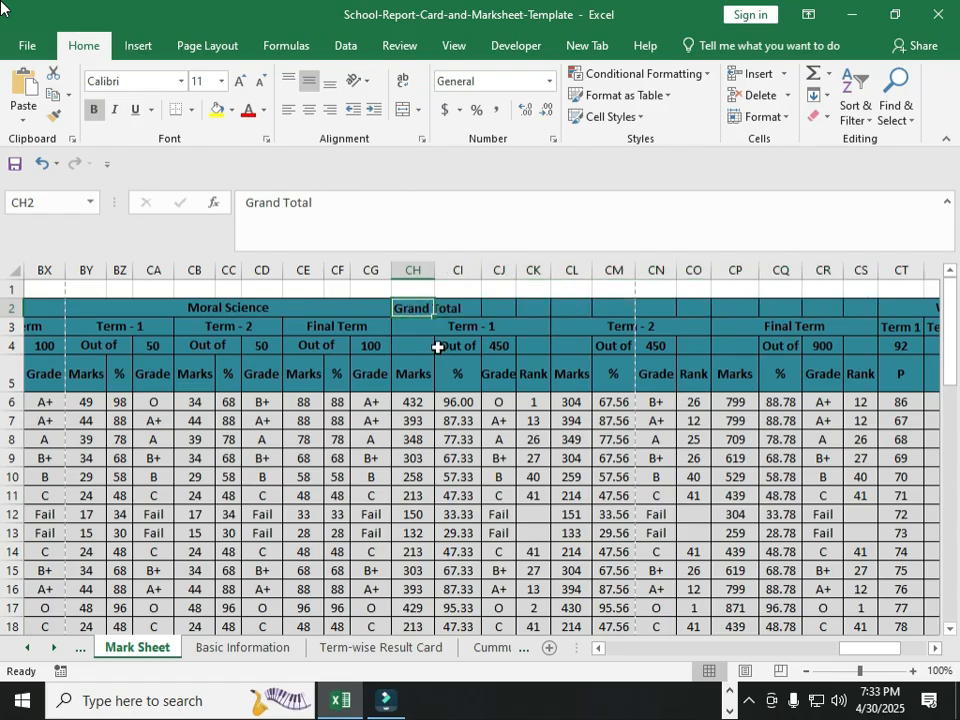
{"action": "left_click", "coordinate": [532, 306]}
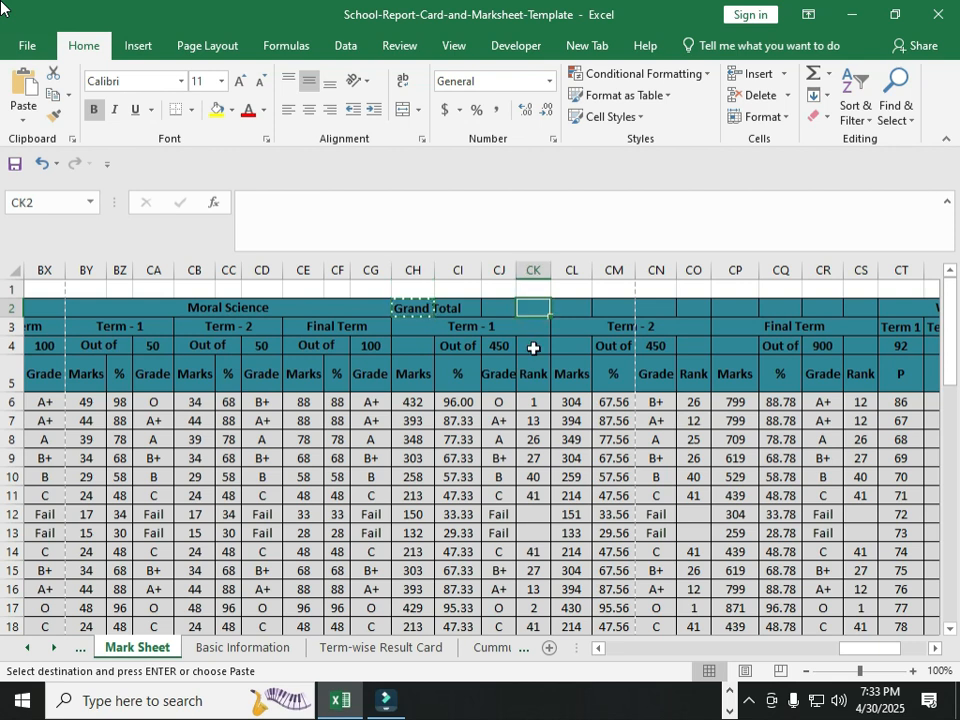
{"action": "key", "text": "ctrl+v"}
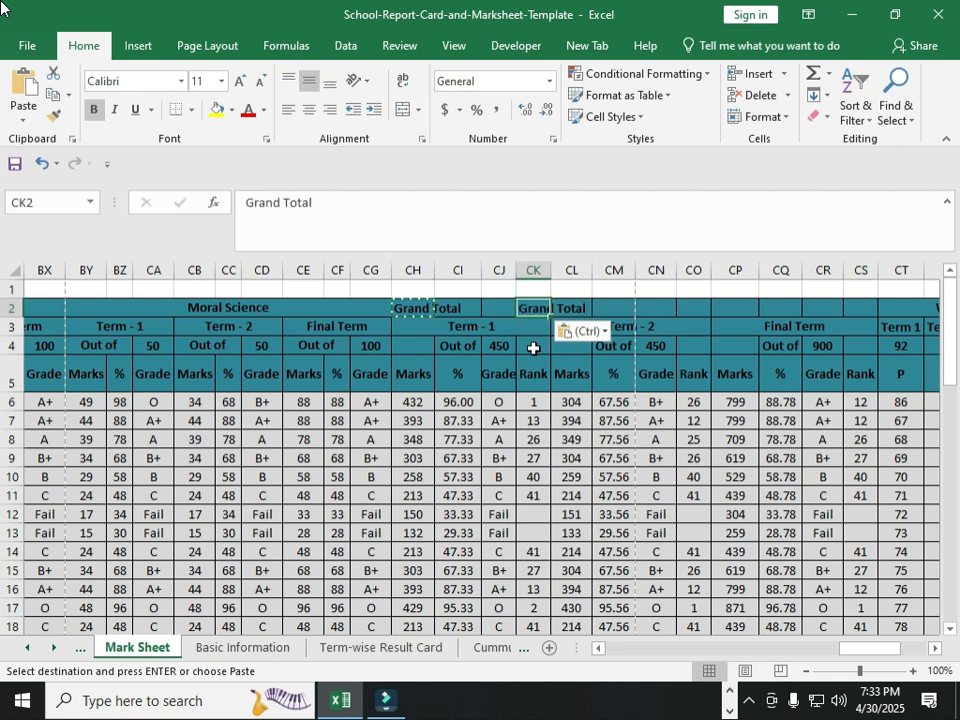
{"action": "type", "text": "Ariful"}
{"action": "left_click", "coordinate": [505, 455]}
Step: Merge and center CH2:CS2 into one Grand Total heading, discarding the text in CK2
{"action": "left_click_drag", "start_coordinate": [411, 310], "coordinate": [851, 306]}
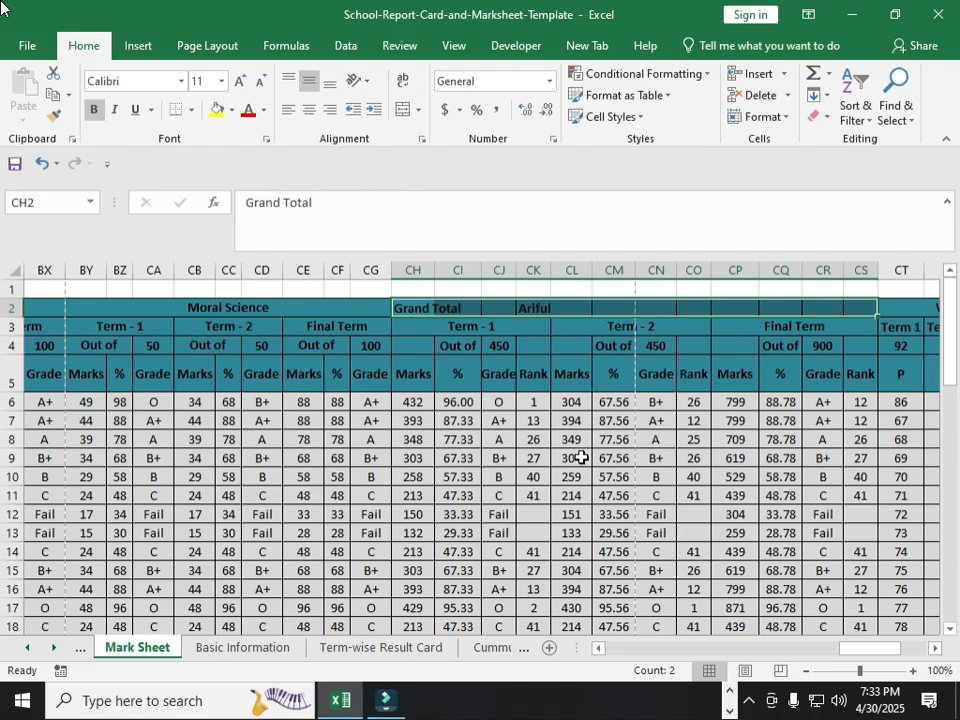
{"action": "left_click", "coordinate": [403, 110]}
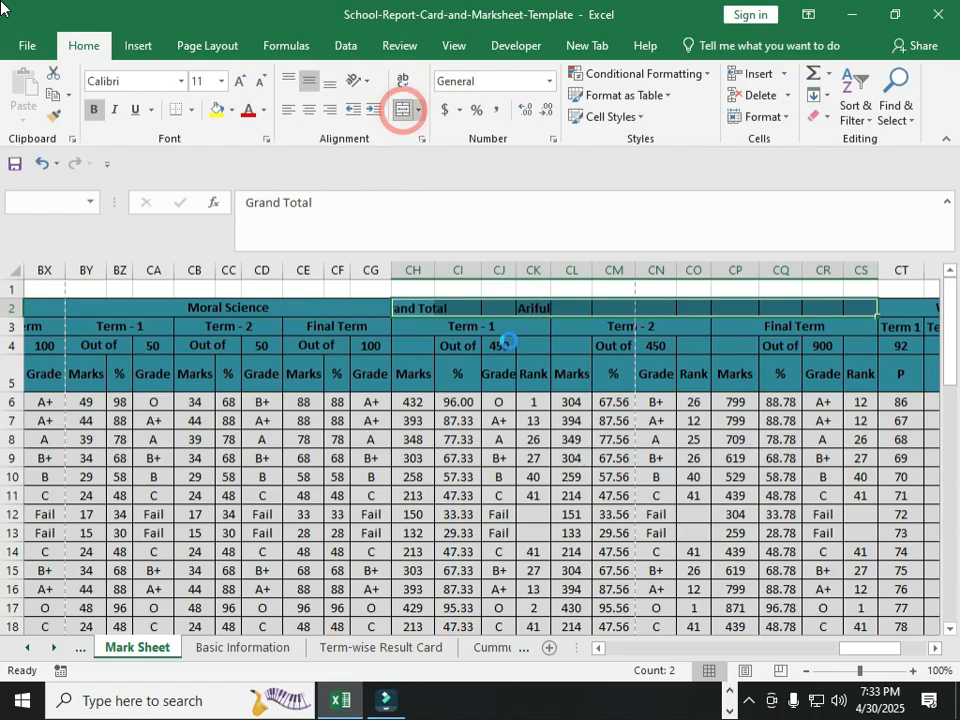
{"action": "left_click", "coordinate": [457, 421]}
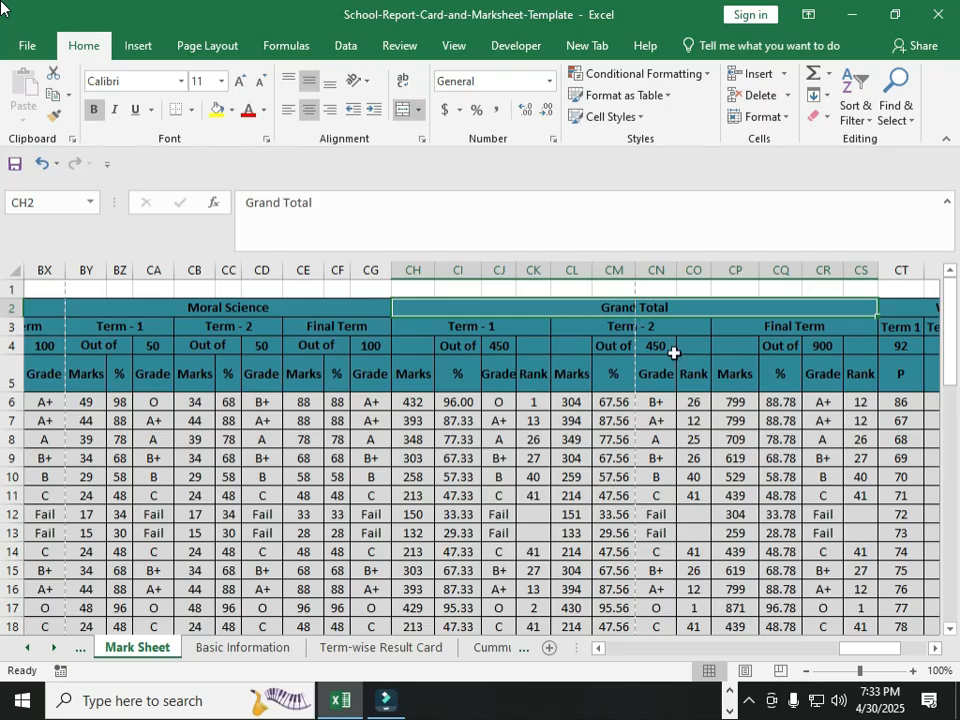
Step: Unmerge the Grand Total heading again and check the contents of CK2 and CL2
{"action": "left_click", "coordinate": [404, 110]}
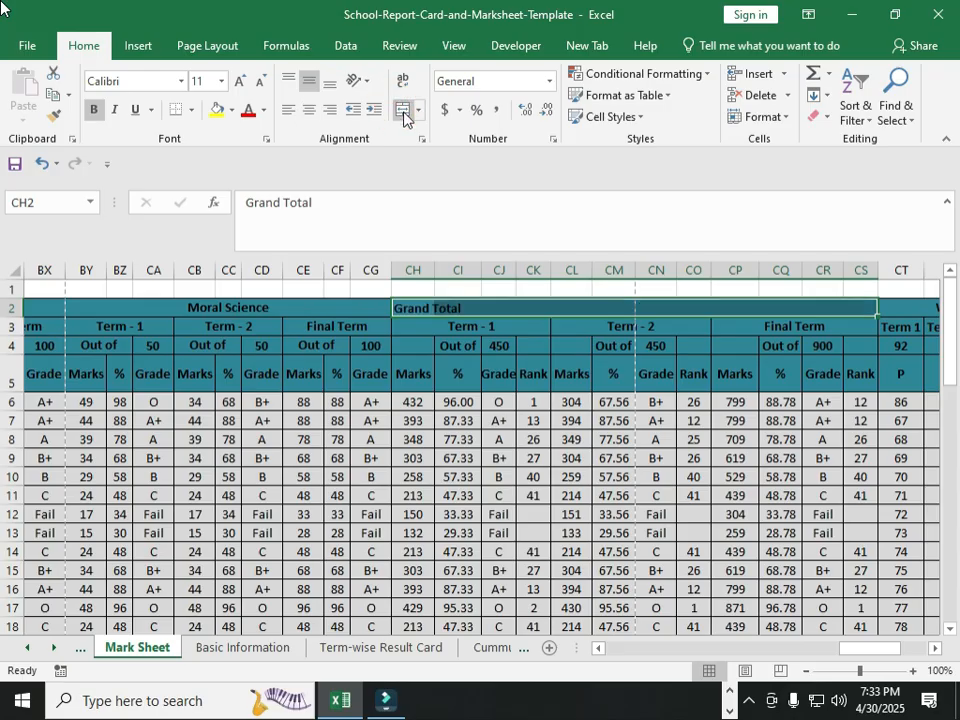
{"action": "left_click", "coordinate": [578, 403]}
{"action": "left_click", "coordinate": [545, 308]}
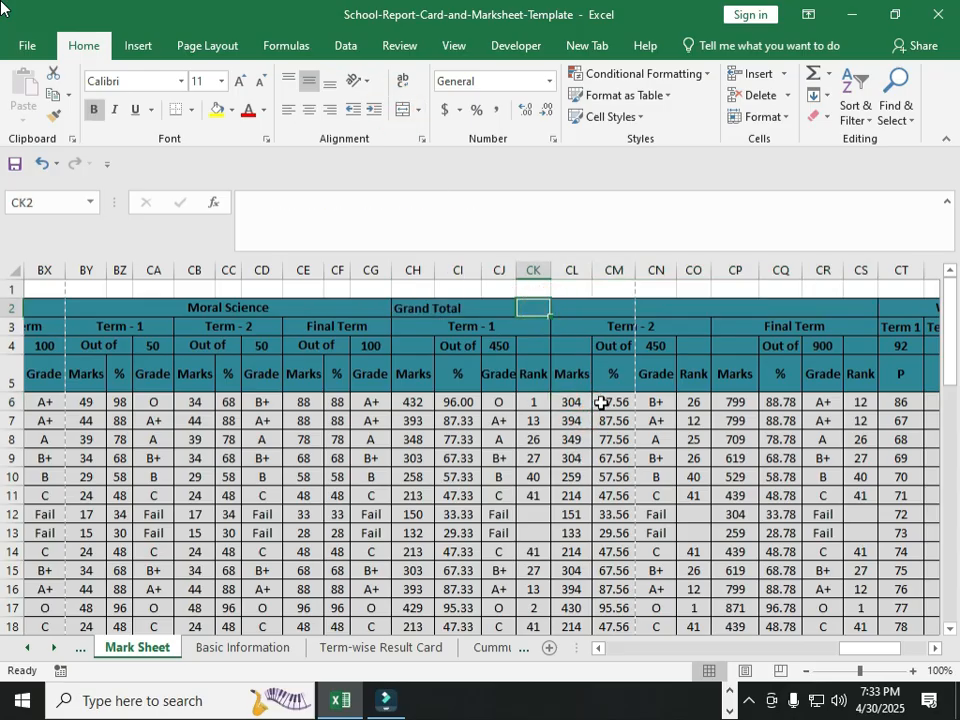
{"action": "left_click", "coordinate": [563, 293]}
{"action": "left_click", "coordinate": [564, 304]}
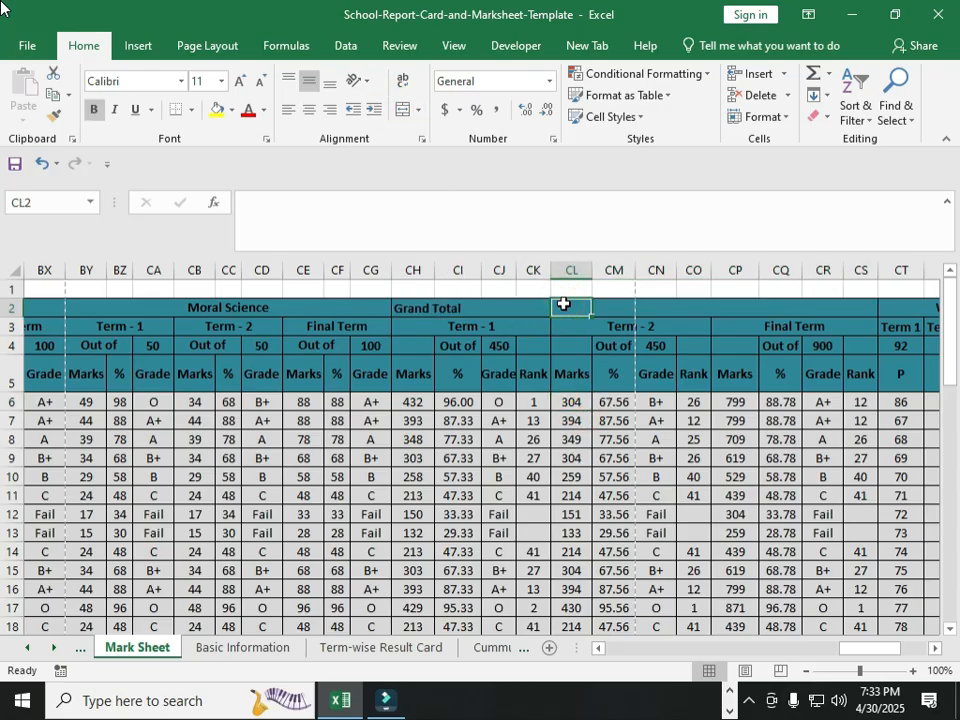
Step: Merge and center the Grand Total heading across CH2:CS2 so it spans all three terms, and check the merged heading
{"action": "left_click", "coordinate": [412, 308]}
{"action": "left_click_drag", "start_coordinate": [866, 304], "coordinate": [407, 304]}
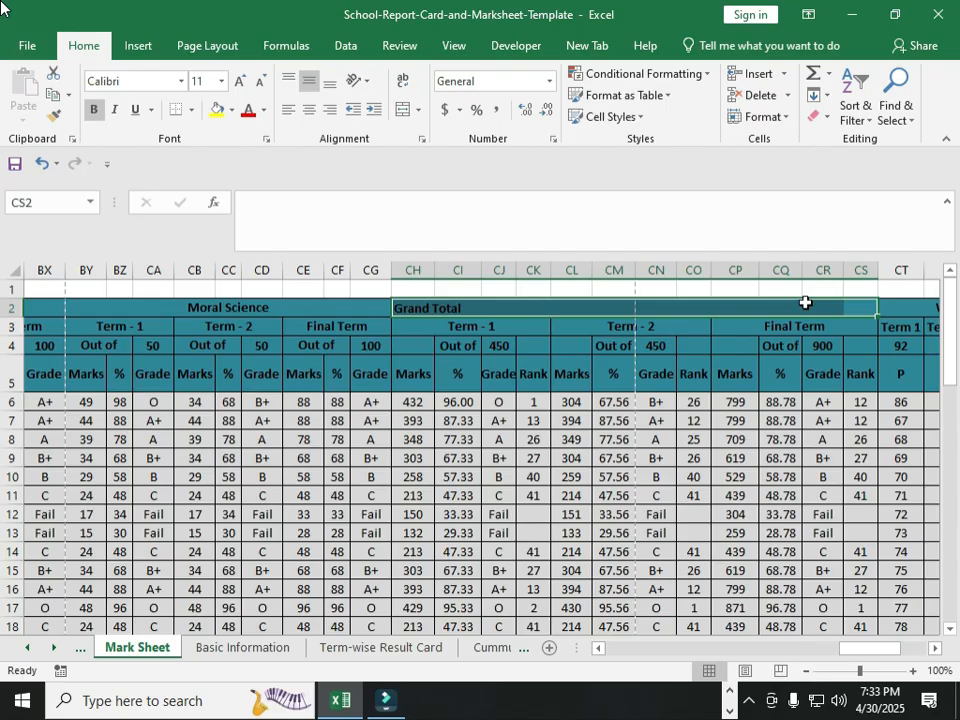
{"action": "left_click", "coordinate": [404, 109]}
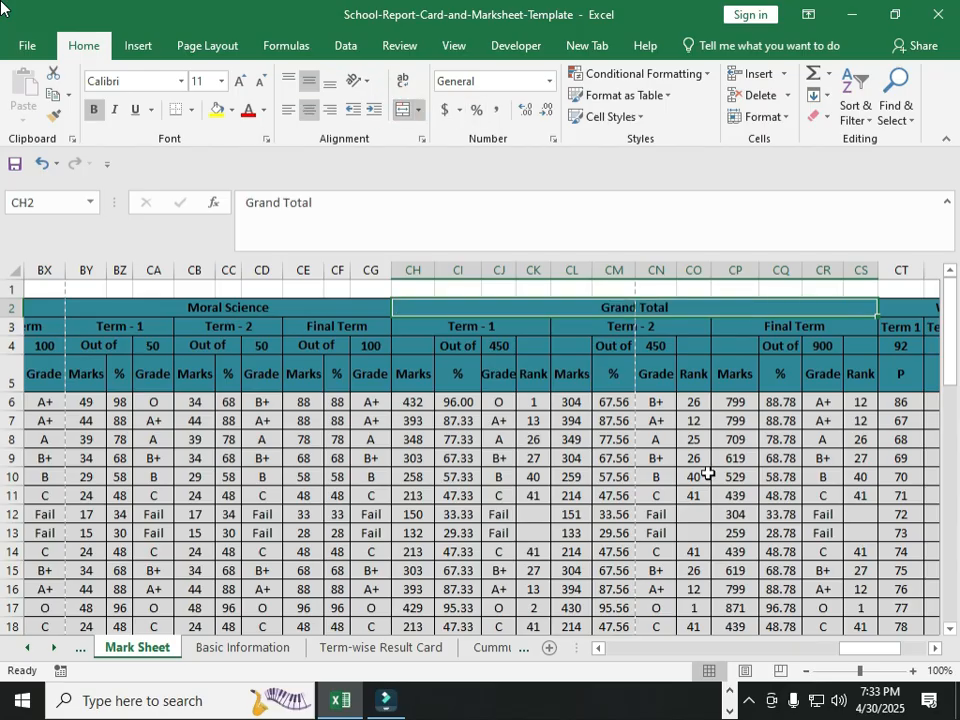
{"action": "left_click", "coordinate": [567, 457]}
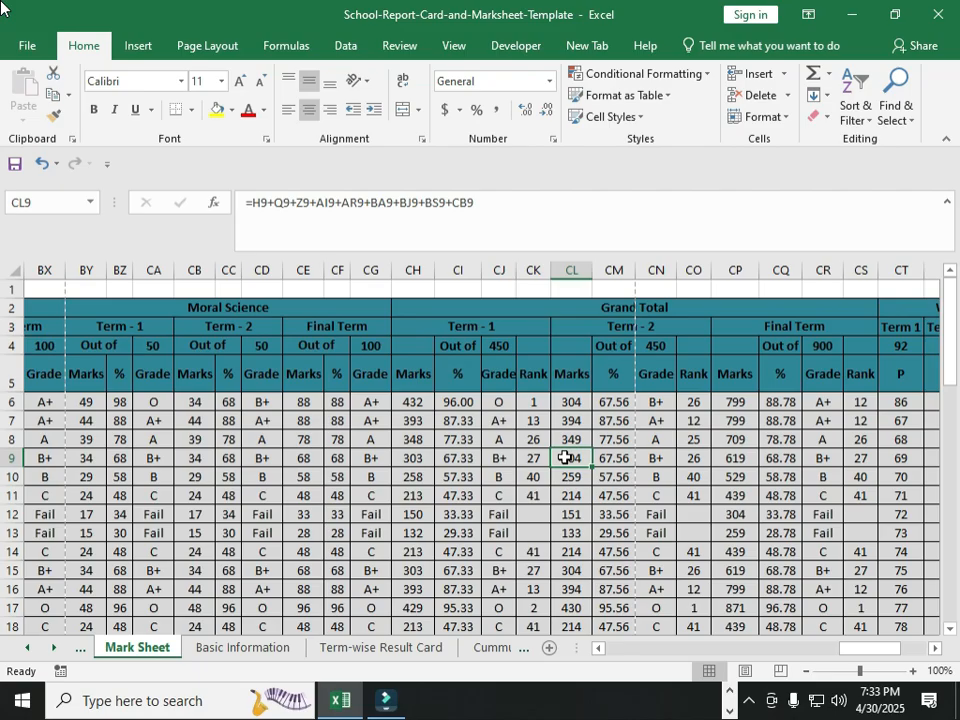
{"action": "left_click", "coordinate": [555, 306]}
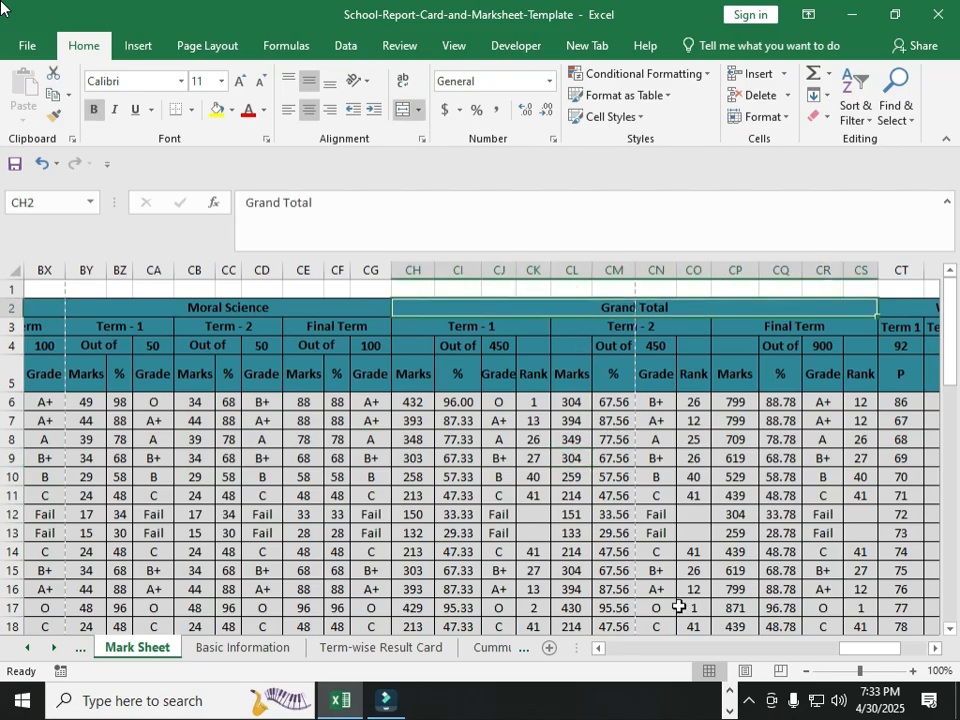
Step: Examine the Grand Total Marks formulas in CH6, CL6 and CP6 and compare them with the Moral Science term headings
{"action": "left_click", "coordinate": [413, 377]}
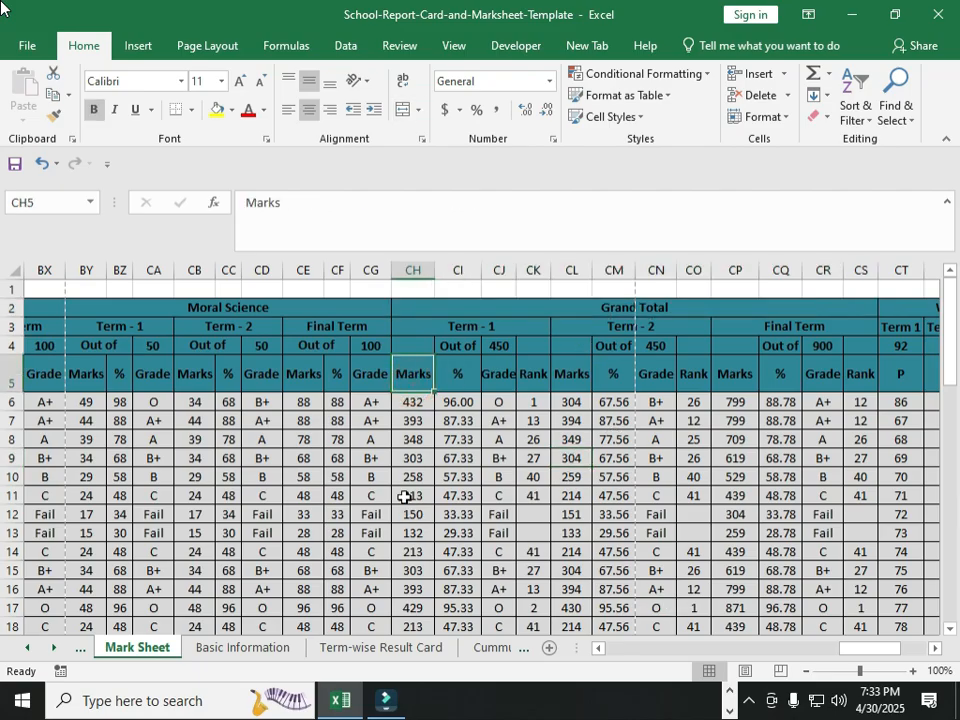
{"action": "left_click", "coordinate": [411, 401]}
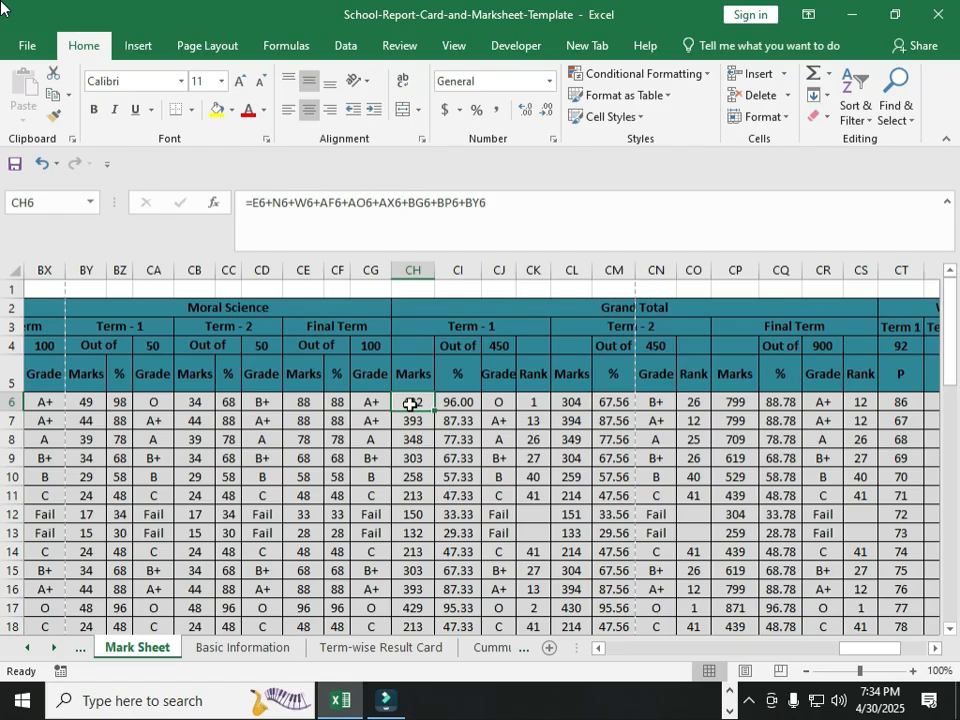
{"action": "left_click", "coordinate": [571, 402]}
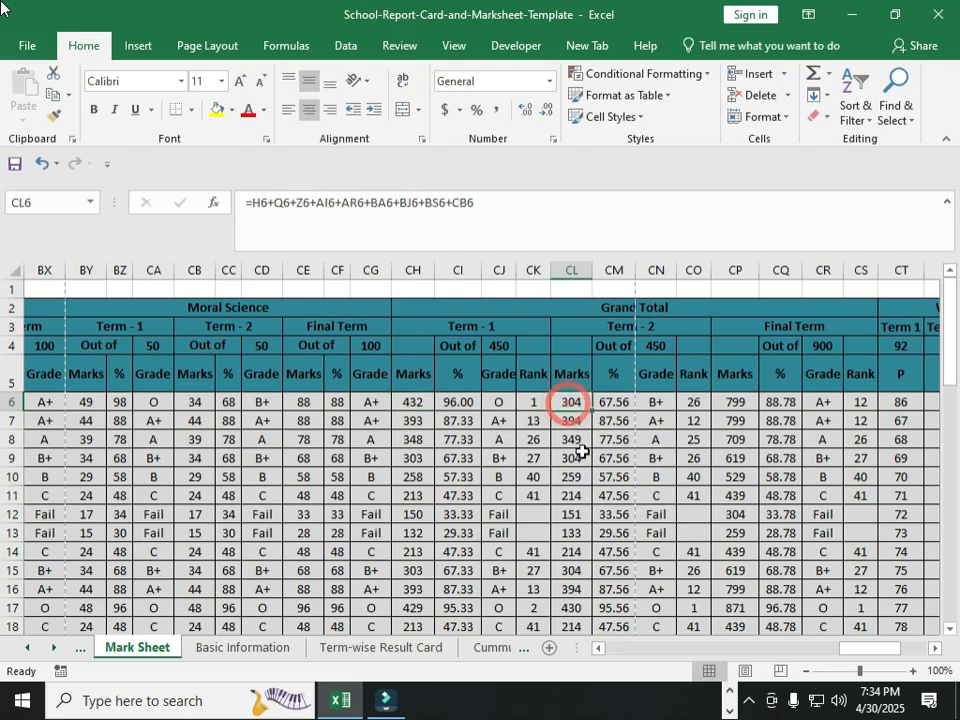
{"action": "left_click", "coordinate": [733, 401]}
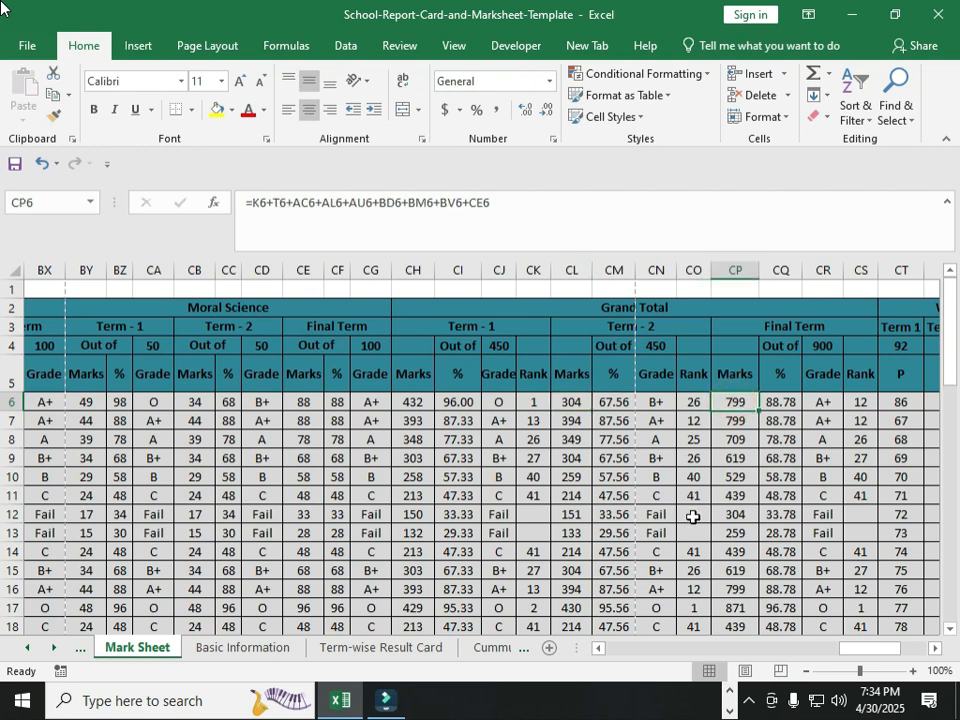
{"action": "left_click_drag", "start_coordinate": [204, 306], "coordinate": [200, 355]}
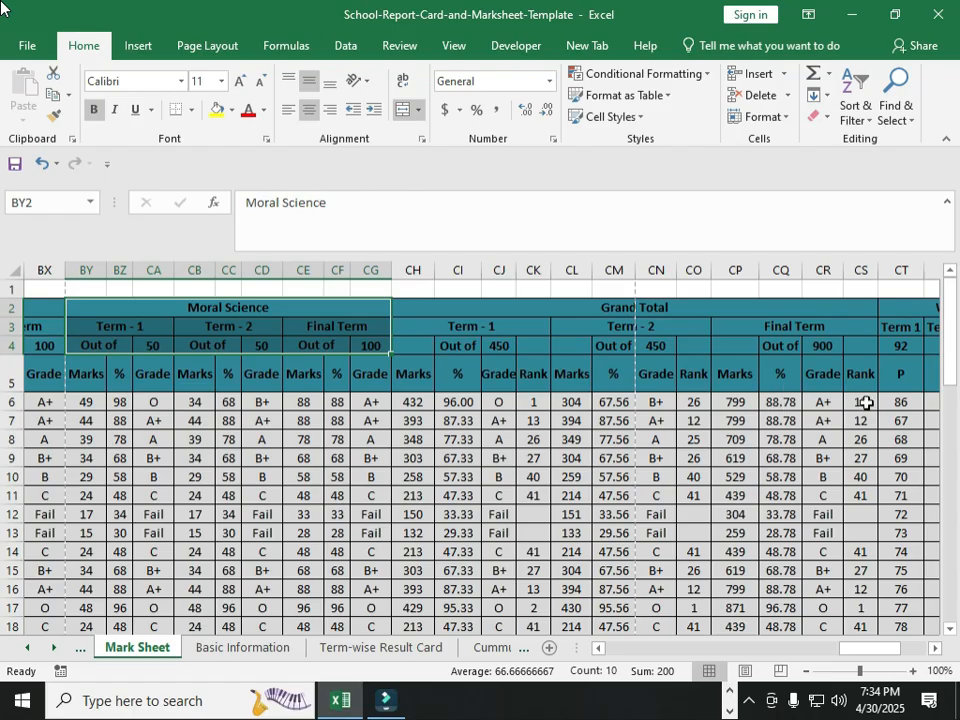
Step: Examine the Term - 1 Grand Total Marks formula in CH6 and trace its references across the subject columns to English
{"action": "left_click", "coordinate": [440, 326]}
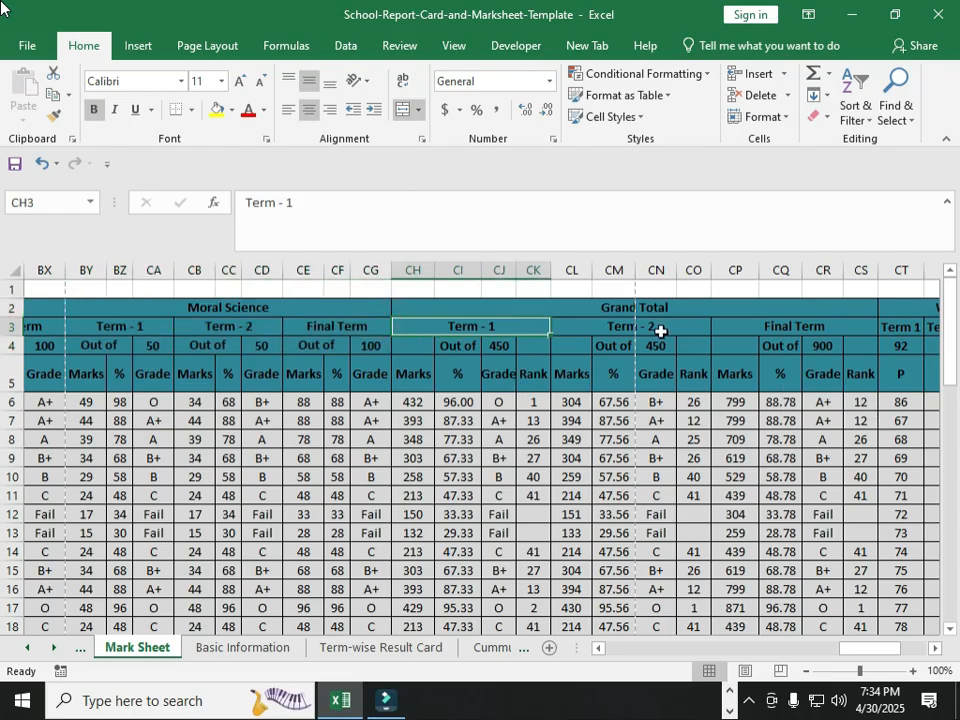
{"action": "double_click", "coordinate": [409, 400]}
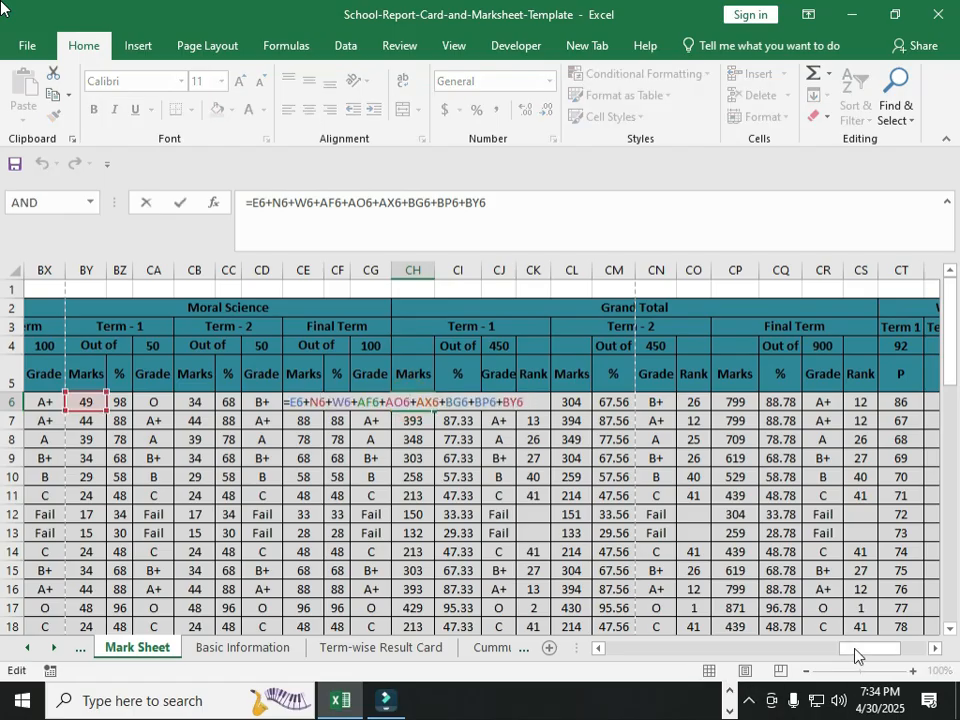
{"action": "left_click", "coordinate": [855, 650]}
{"action": "left_click_drag", "start_coordinate": [530, 402], "coordinate": [266, 398]}
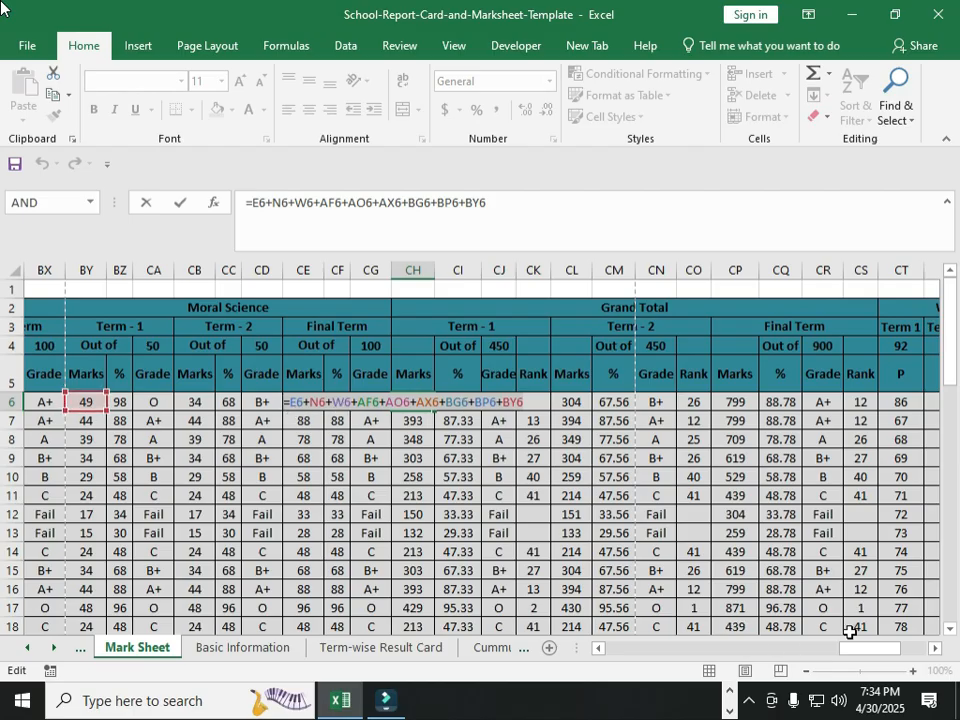
{"action": "left_click_drag", "start_coordinate": [864, 652], "coordinate": [815, 652]}
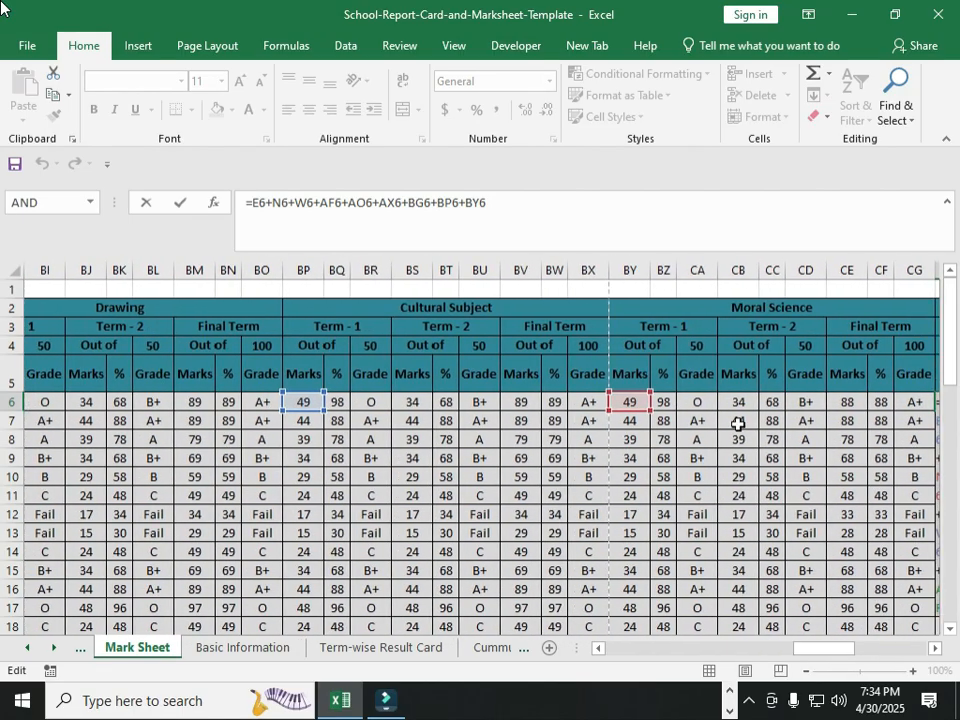
{"action": "left_click_drag", "start_coordinate": [818, 652], "coordinate": [840, 657]}
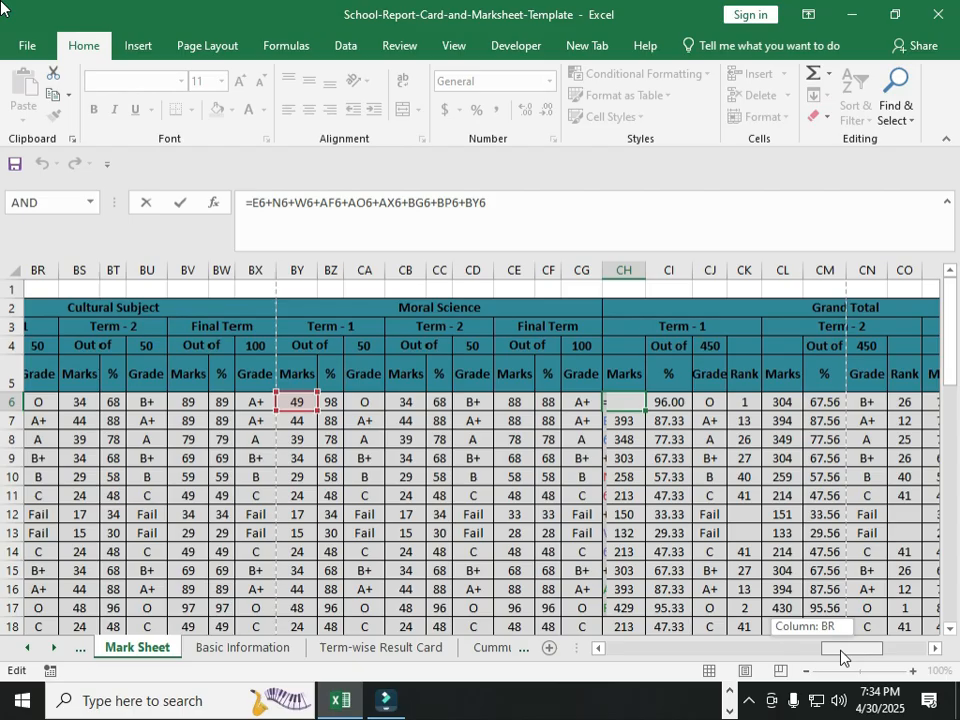
{"action": "left_click_drag", "start_coordinate": [840, 657], "coordinate": [840, 657]}
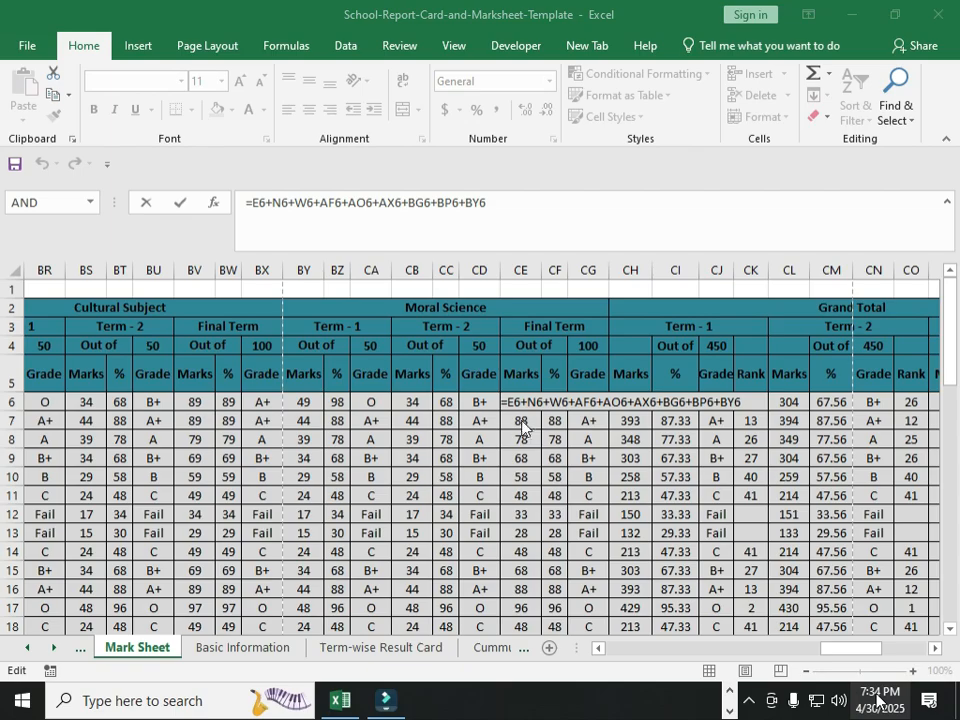
{"action": "left_click", "coordinate": [878, 700]}
{"action": "left_click", "coordinate": [512, 410]}
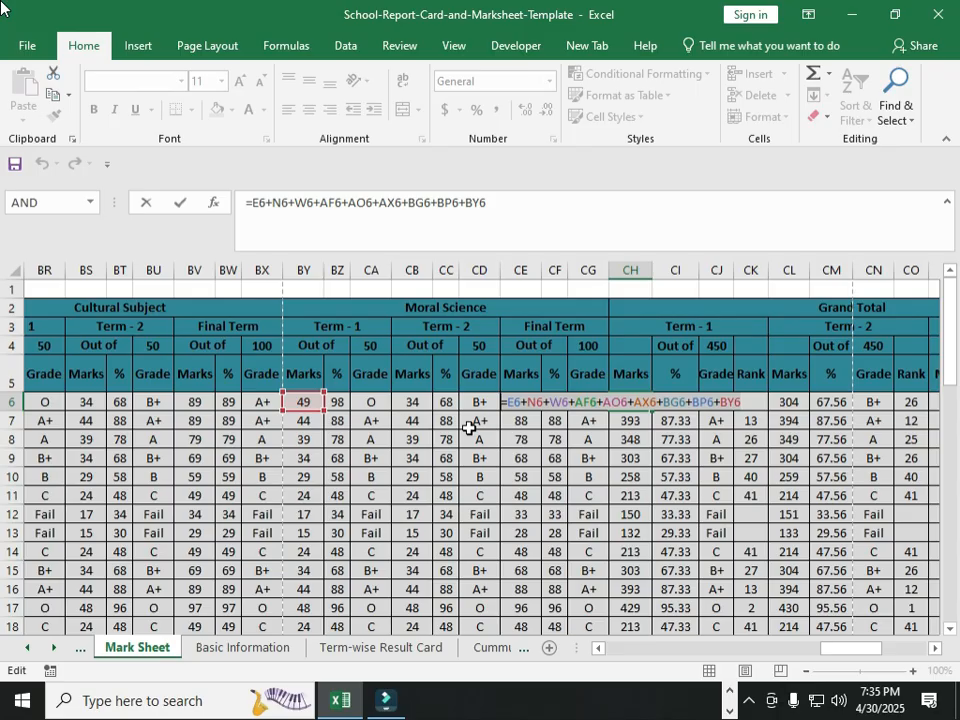
{"action": "left_click_drag", "start_coordinate": [838, 652], "coordinate": [822, 650]}
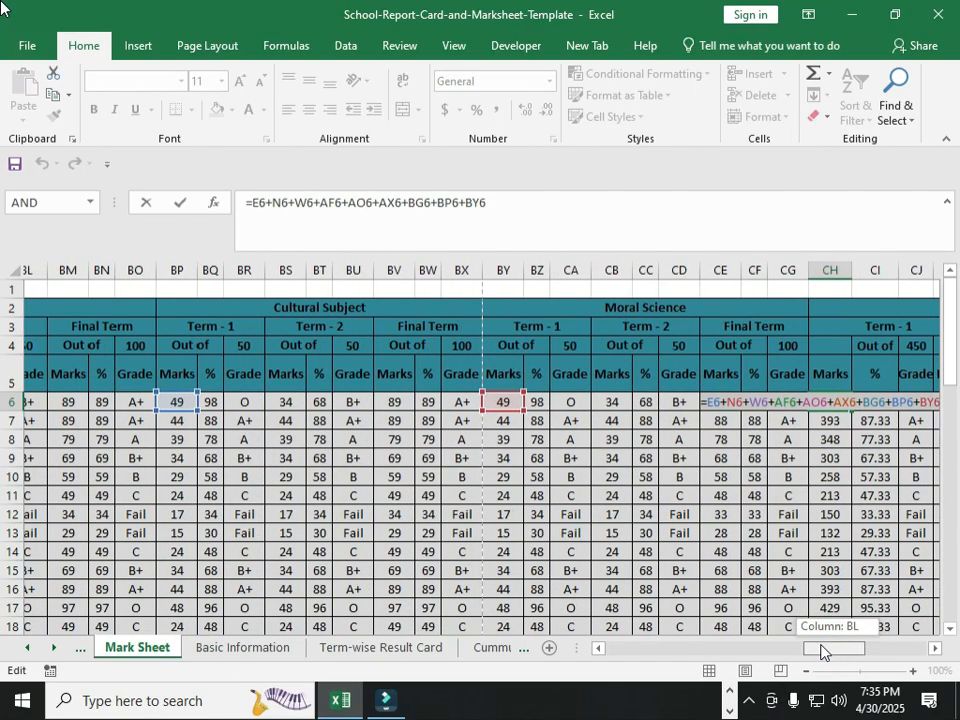
{"action": "left_click_drag", "start_coordinate": [820, 652], "coordinate": [598, 663]}
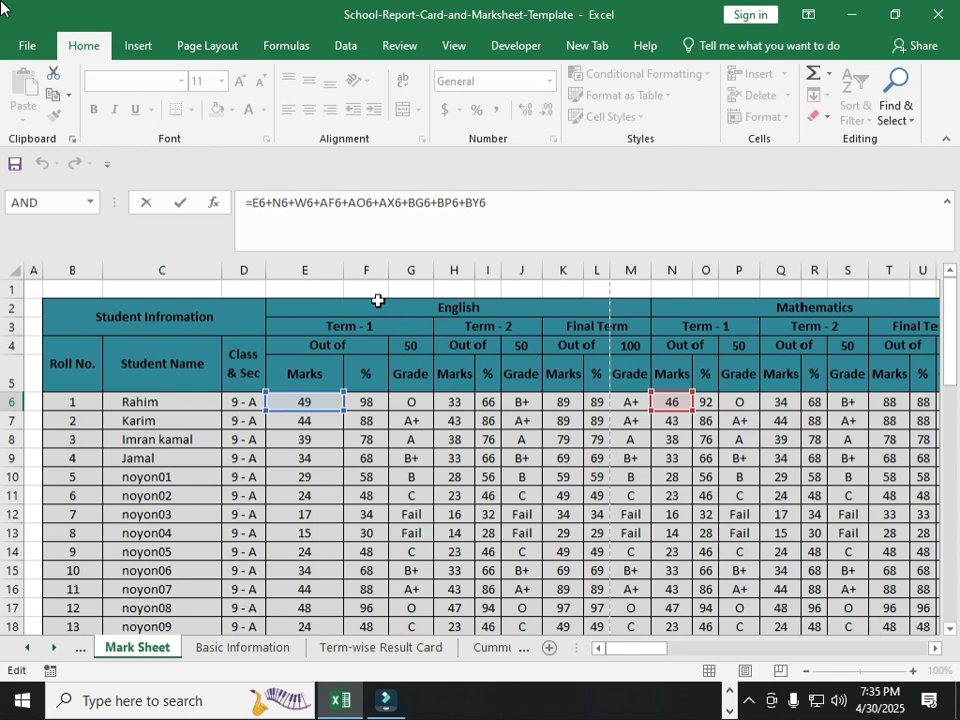
{"action": "left_click", "coordinate": [350, 271]}
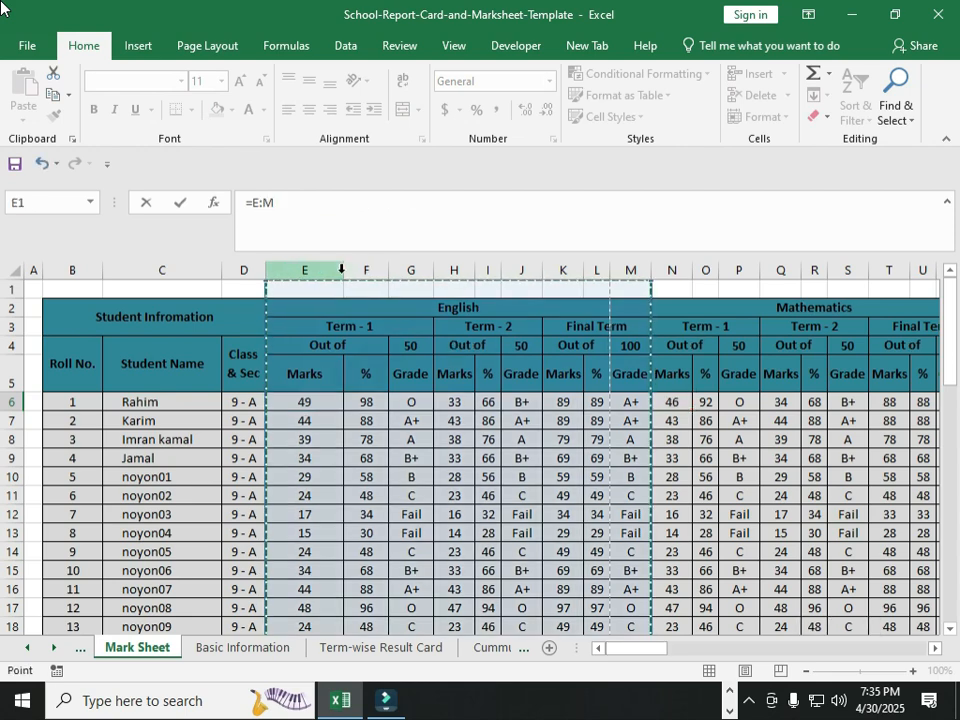
{"action": "key", "text": "ctrl+z"}
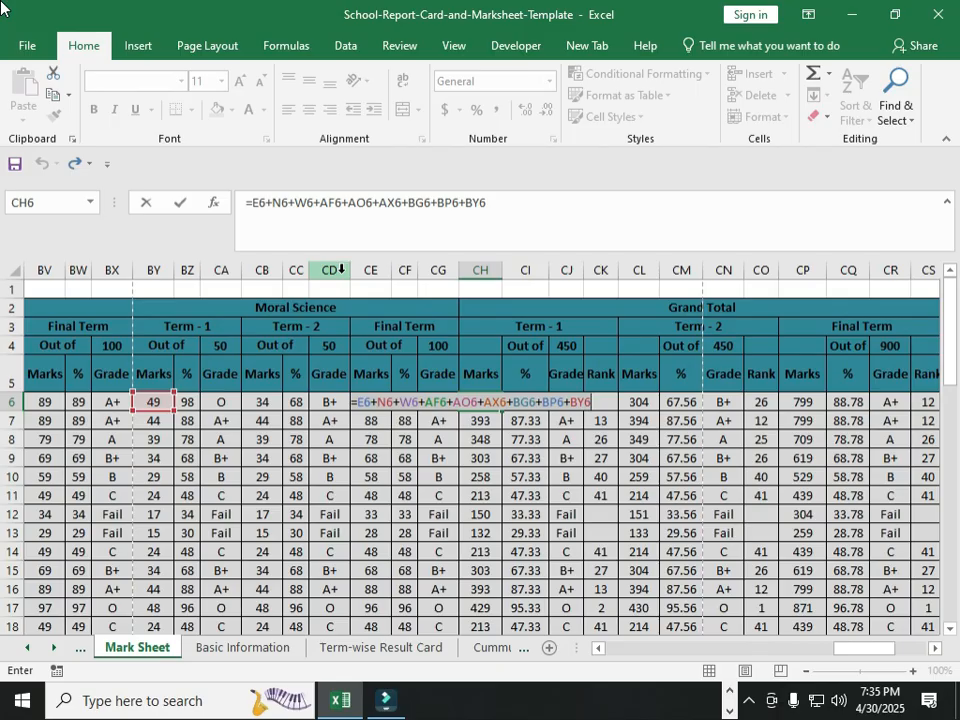
{"action": "key", "text": "Return"}
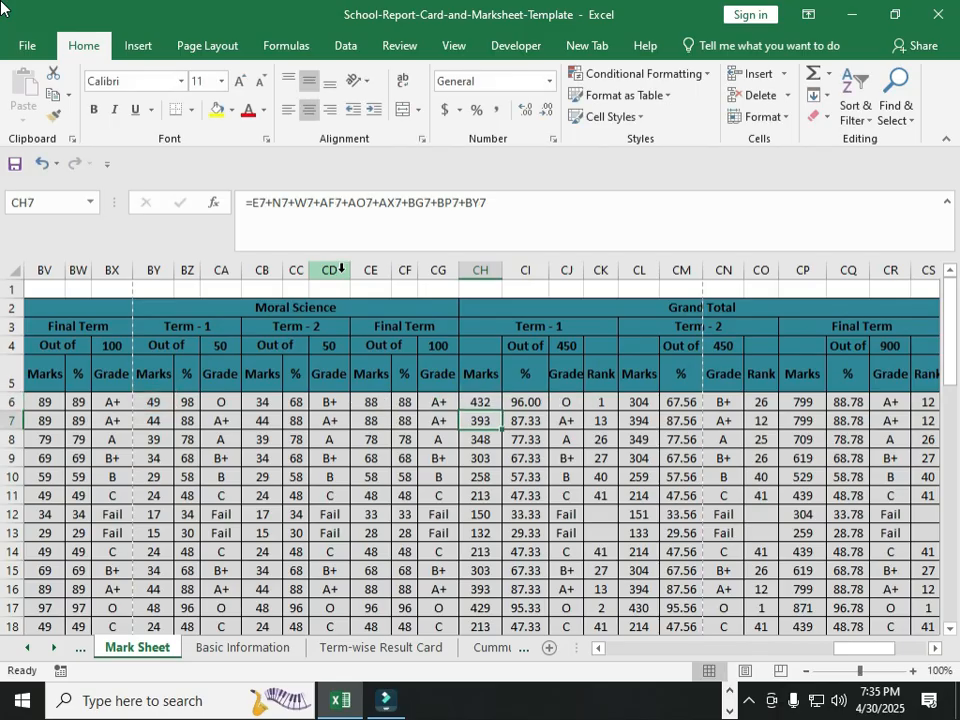
Step: Save the workbook and check the Term - 1 Grand Total percentage formula in CI6 against CH6 and the out-of marks in CJ4
{"action": "left_click", "coordinate": [529, 401]}
{"action": "key", "text": "ctrl+s"}
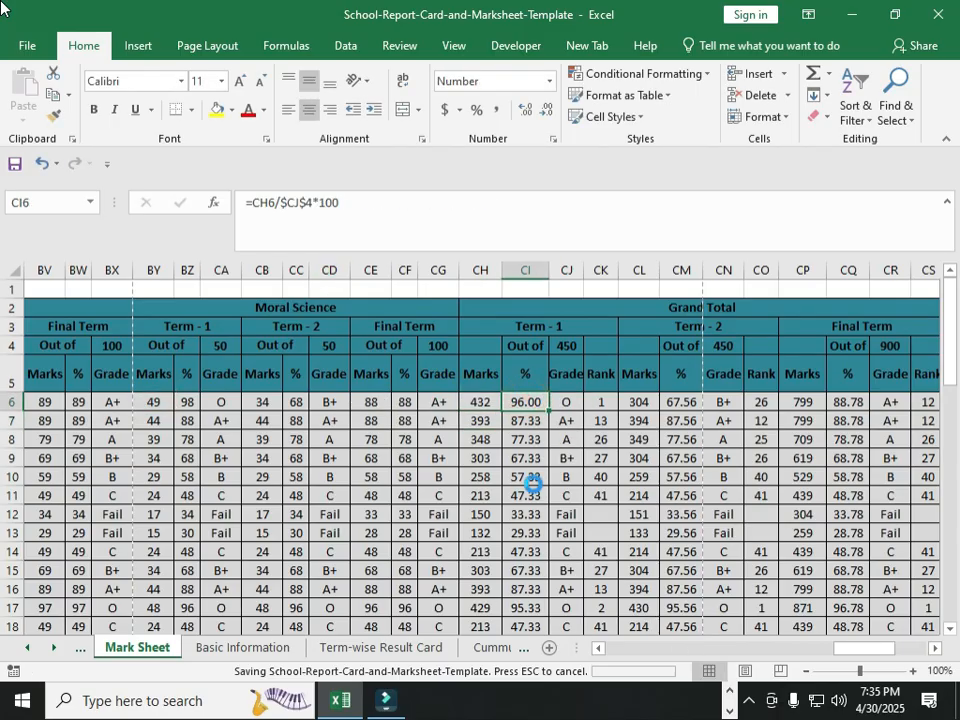
{"action": "left_click", "coordinate": [524, 372]}
{"action": "left_click", "coordinate": [520, 403]}
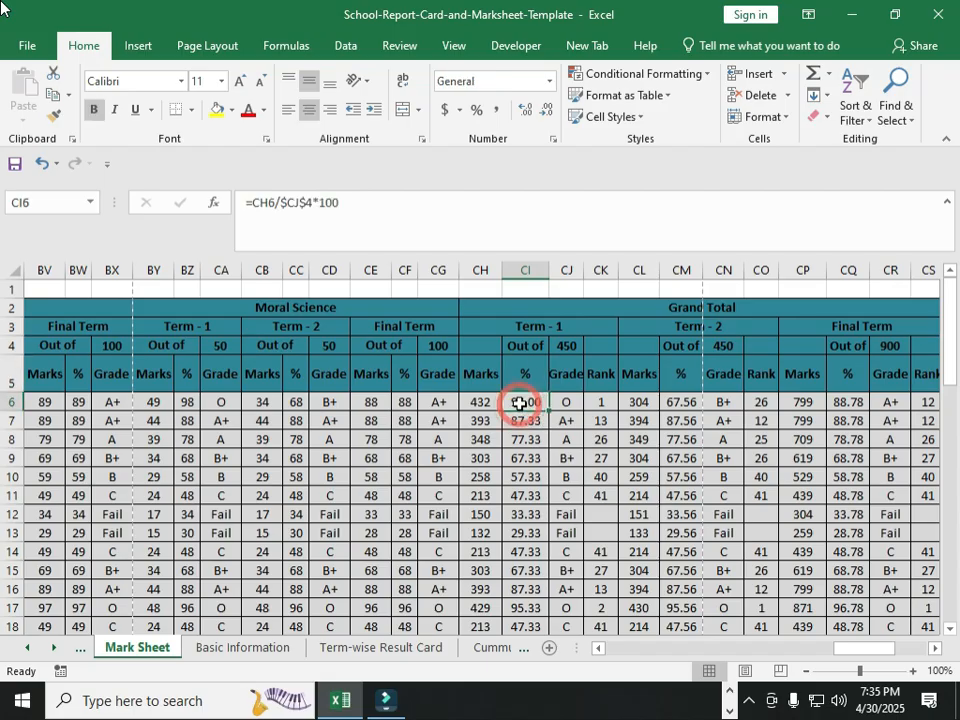
{"action": "left_click", "coordinate": [572, 346]}
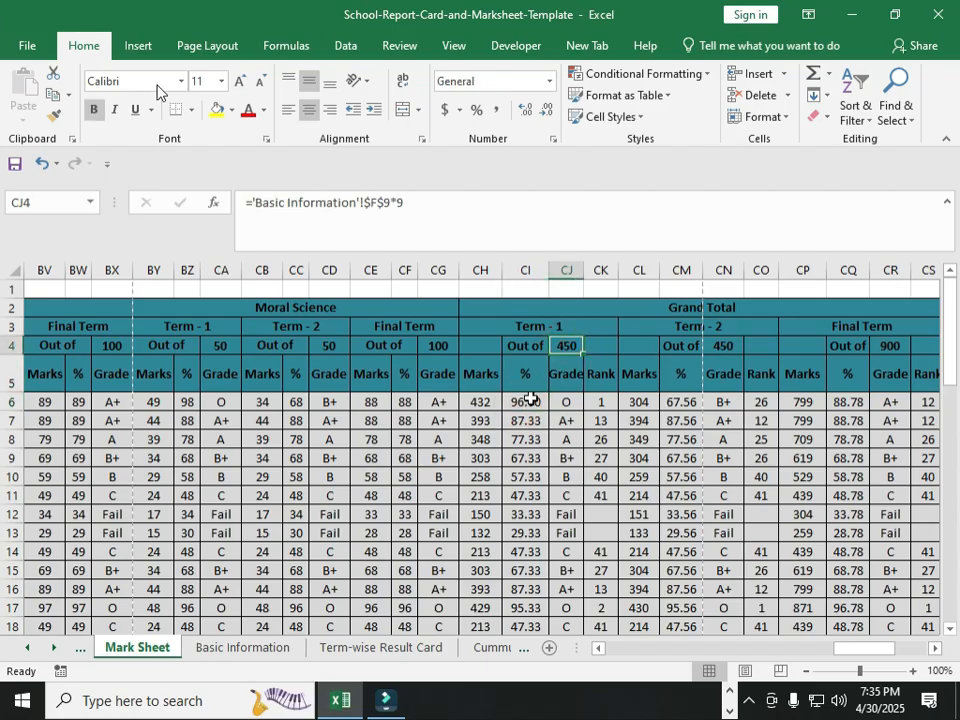
{"action": "left_click", "coordinate": [476, 400]}
{"action": "left_click", "coordinate": [525, 402]}
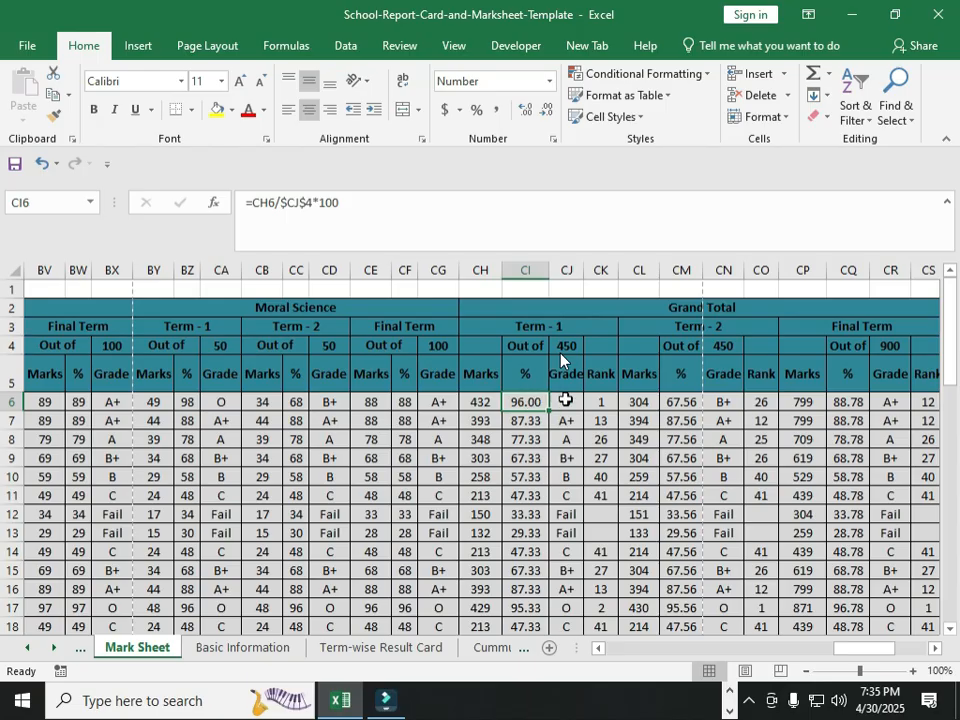
Step: Check the Term - 1 Grand Total grade formula in CJ6 against CI6, and widen column CJ to fit its Grade heading
{"action": "left_click", "coordinate": [565, 400]}
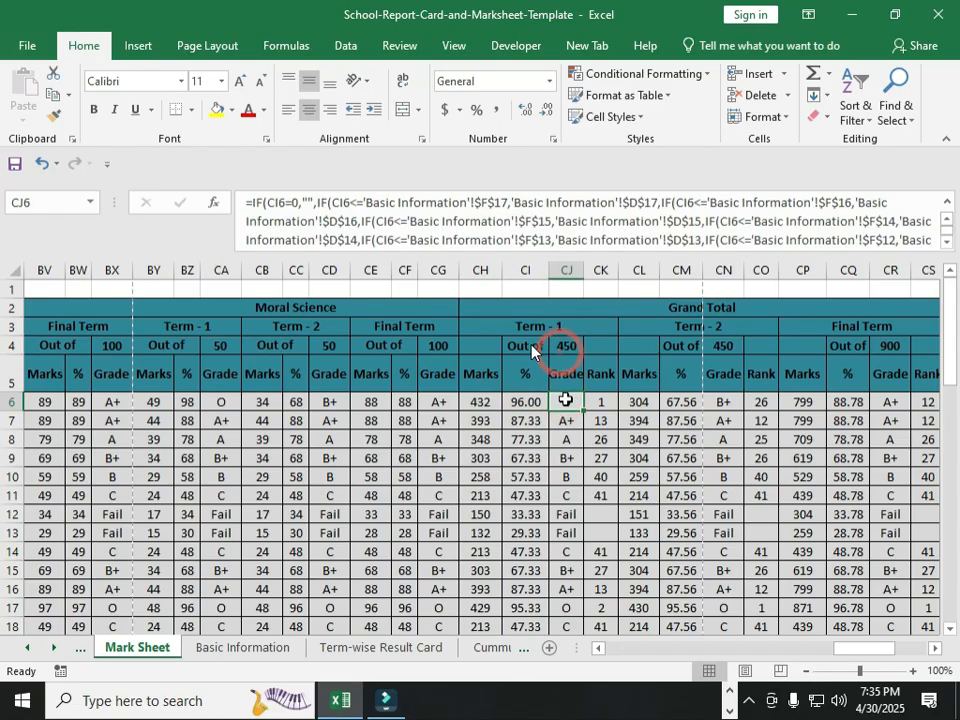
{"action": "left_click", "coordinate": [523, 401]}
{"action": "left_click", "coordinate": [564, 401]}
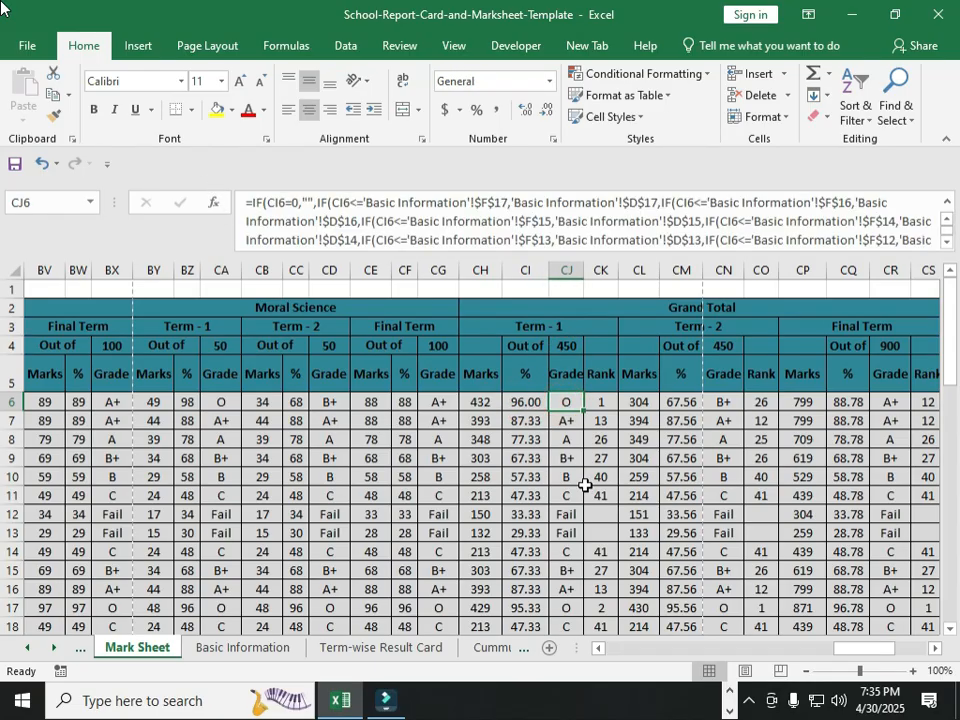
{"action": "left_click", "coordinate": [521, 268]}
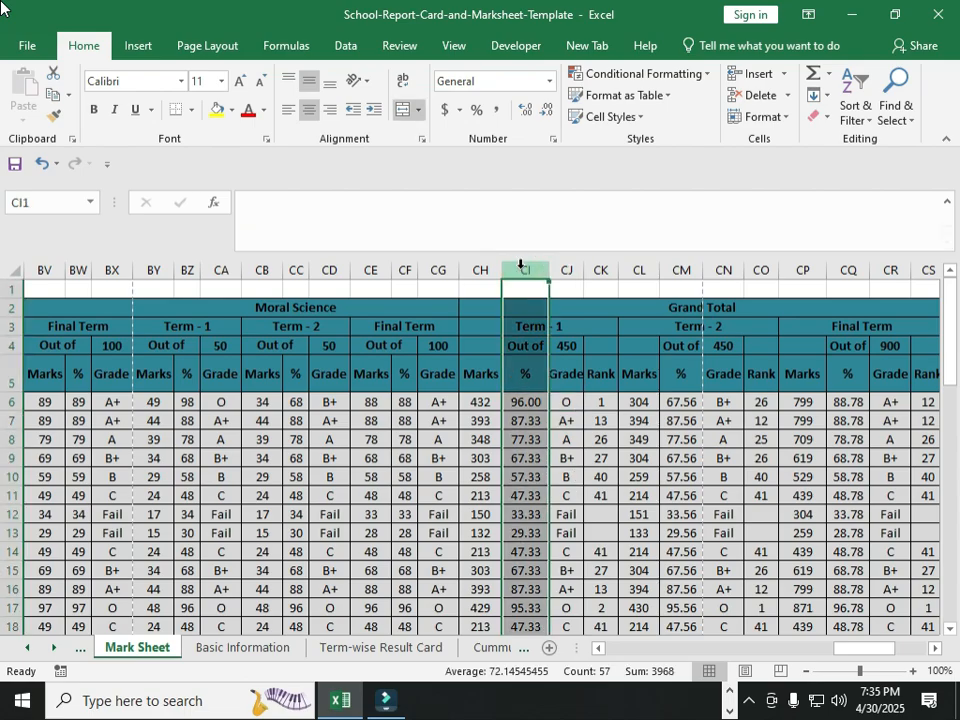
{"action": "left_click_drag", "start_coordinate": [578, 268], "coordinate": [557, 272]}
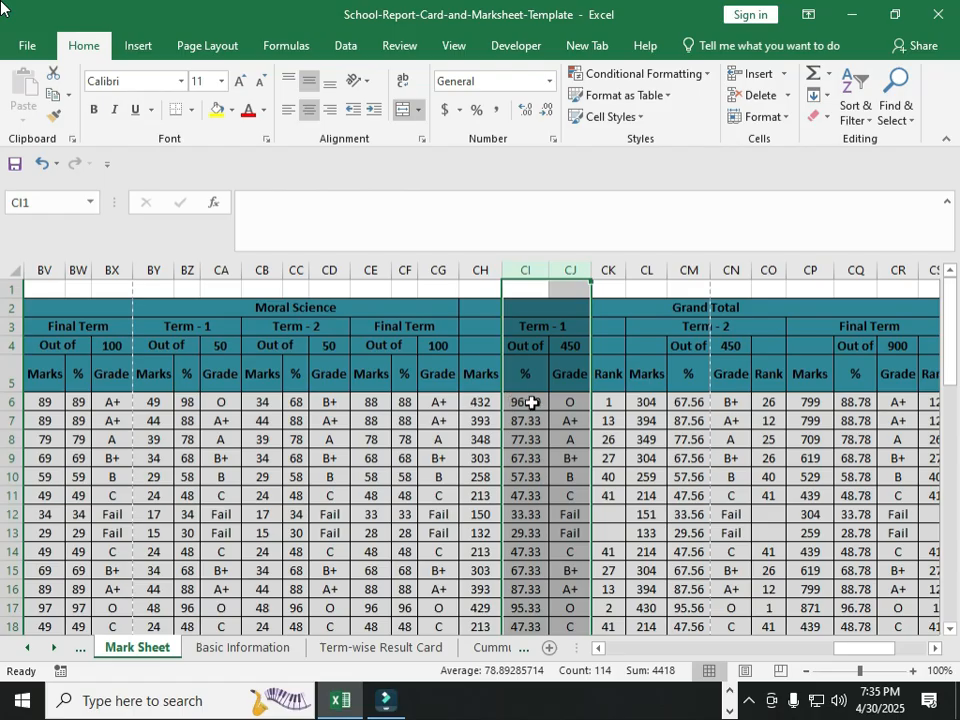
{"action": "left_click", "coordinate": [568, 402]}
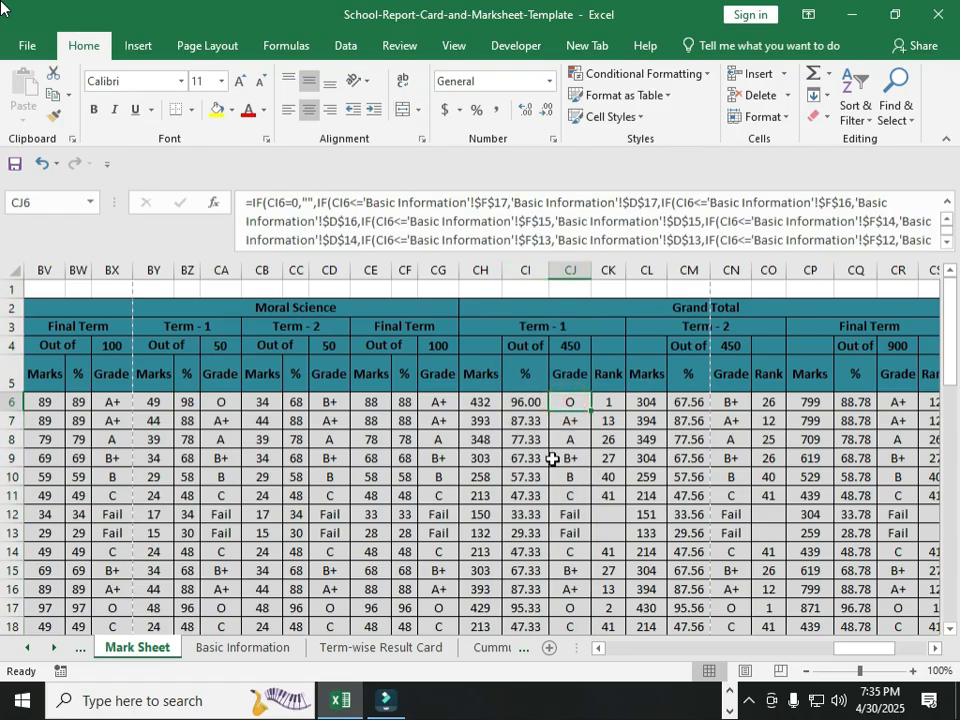
Step: Copy the rank formula from CK6 without its equals sign into CD1 as left-aligned text, and save the workbook
{"action": "left_click", "coordinate": [608, 401]}
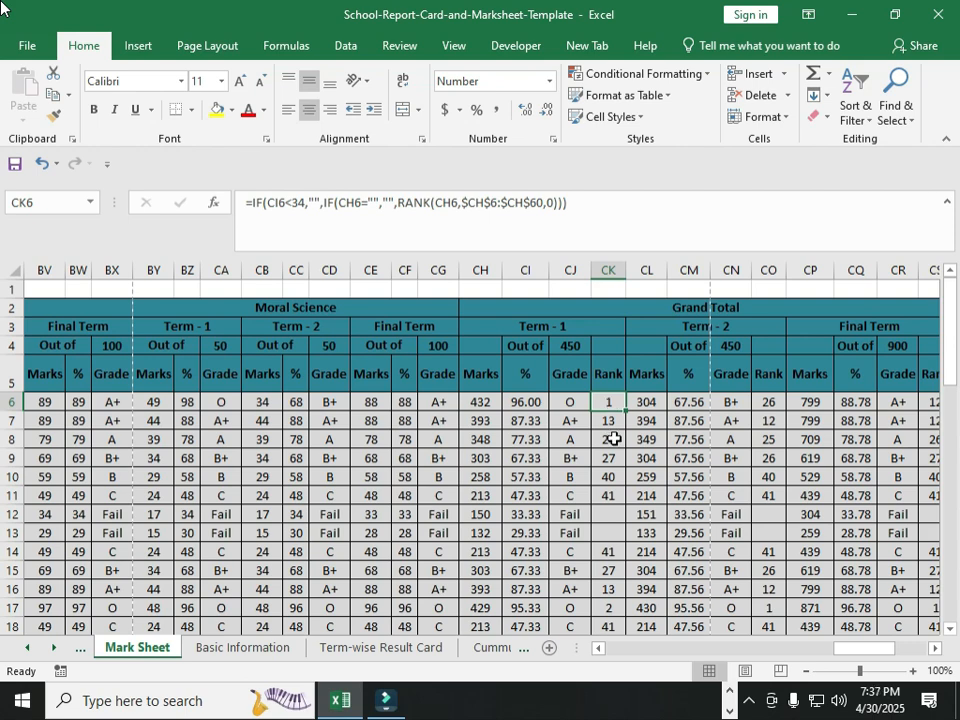
{"action": "left_click_drag", "start_coordinate": [574, 201], "coordinate": [251, 204]}
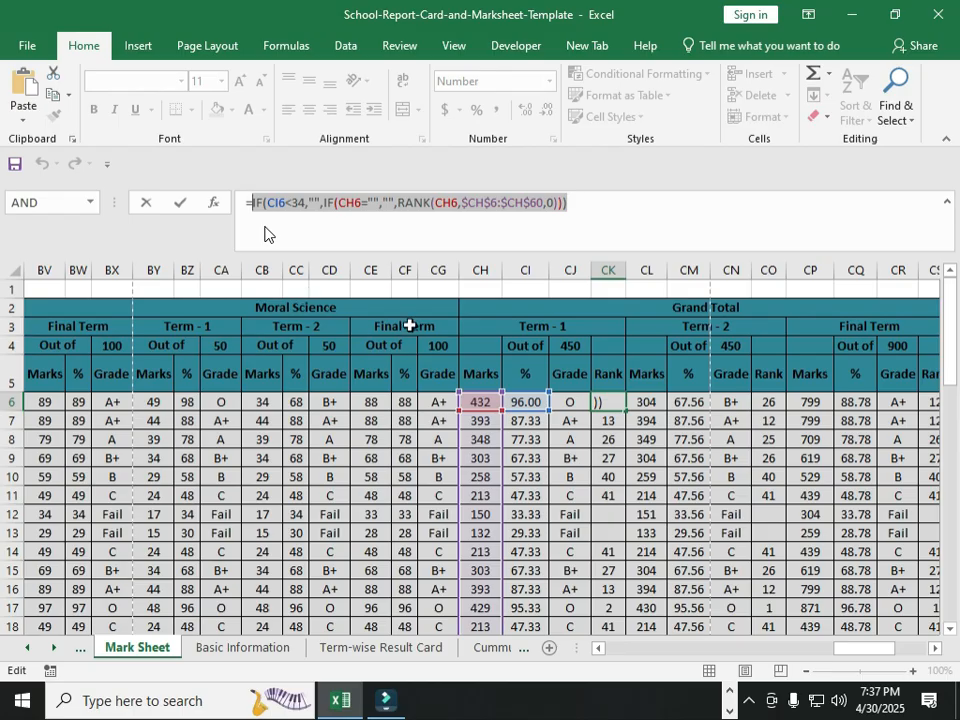
{"action": "left_click", "coordinate": [377, 287]}
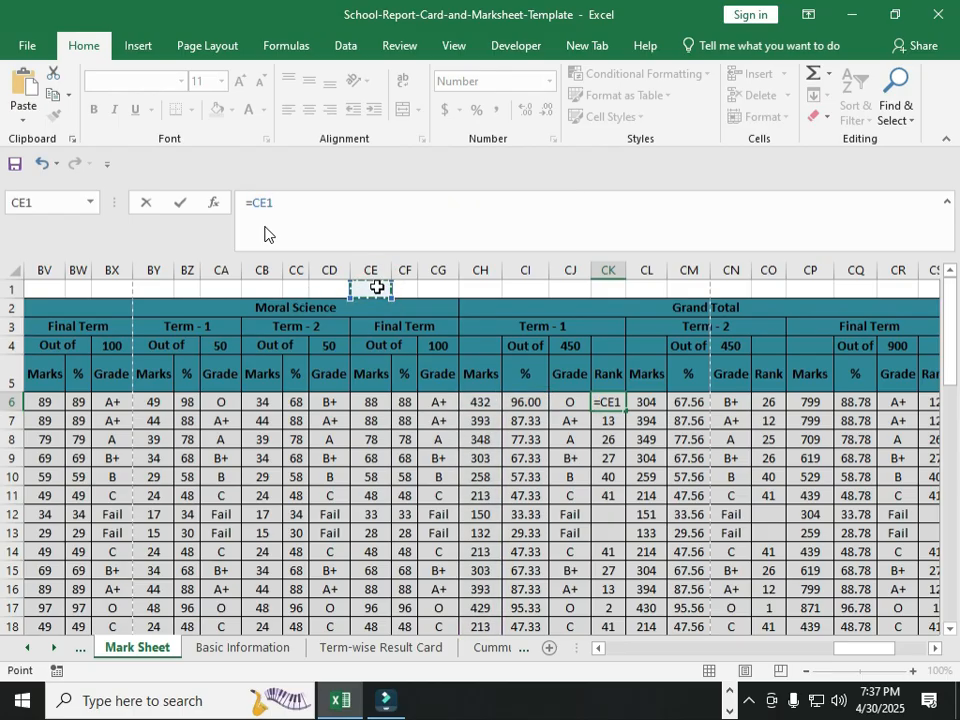
{"action": "key", "text": "ctrl+z"}
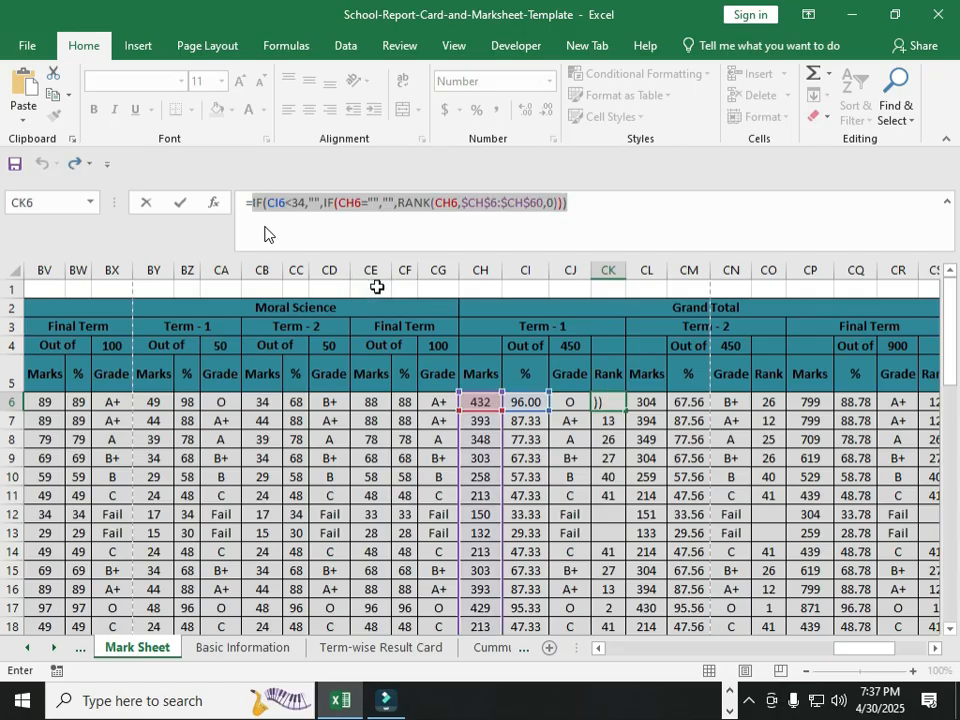
{"action": "key", "text": "Return"}
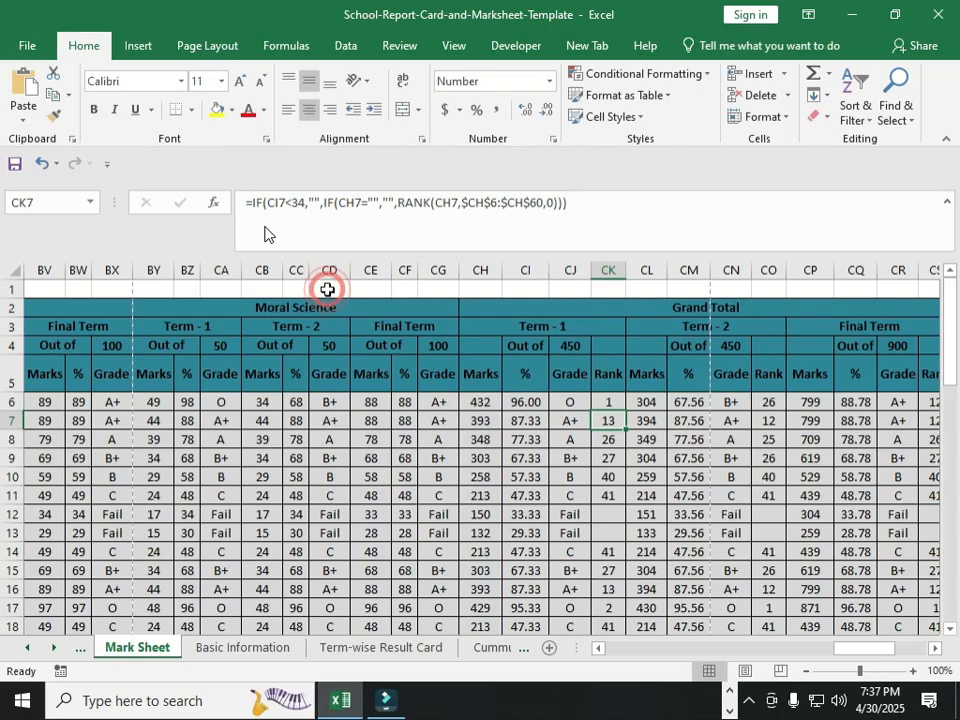
{"action": "left_click", "coordinate": [330, 288]}
{"action": "key", "text": "ctrl+v"}
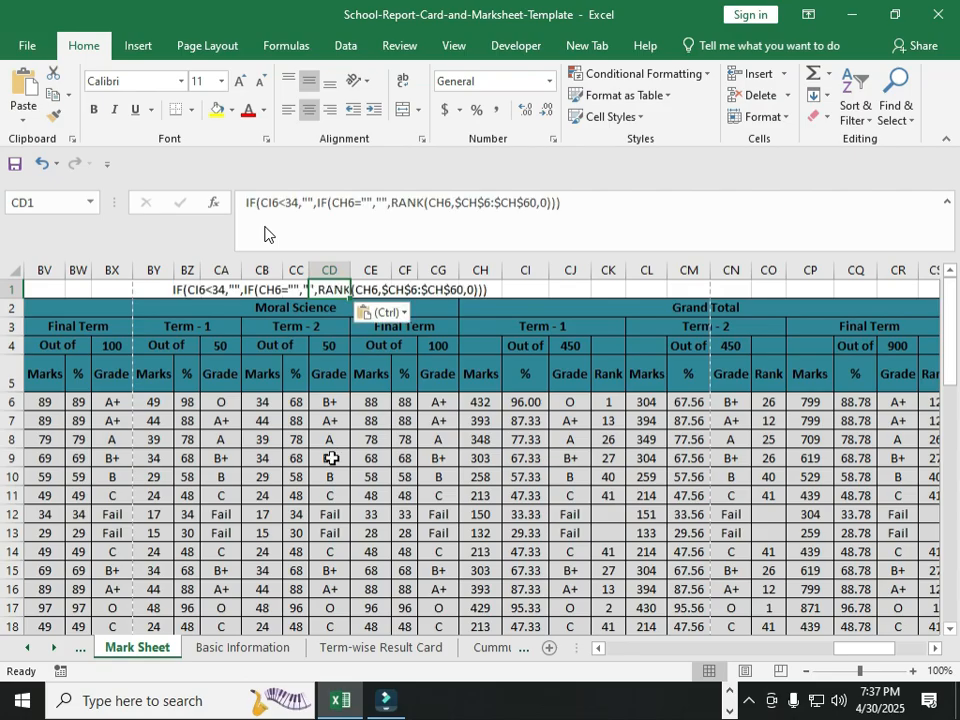
{"action": "left_click", "coordinate": [525, 514]}
{"action": "key", "text": "ctrl+s"}
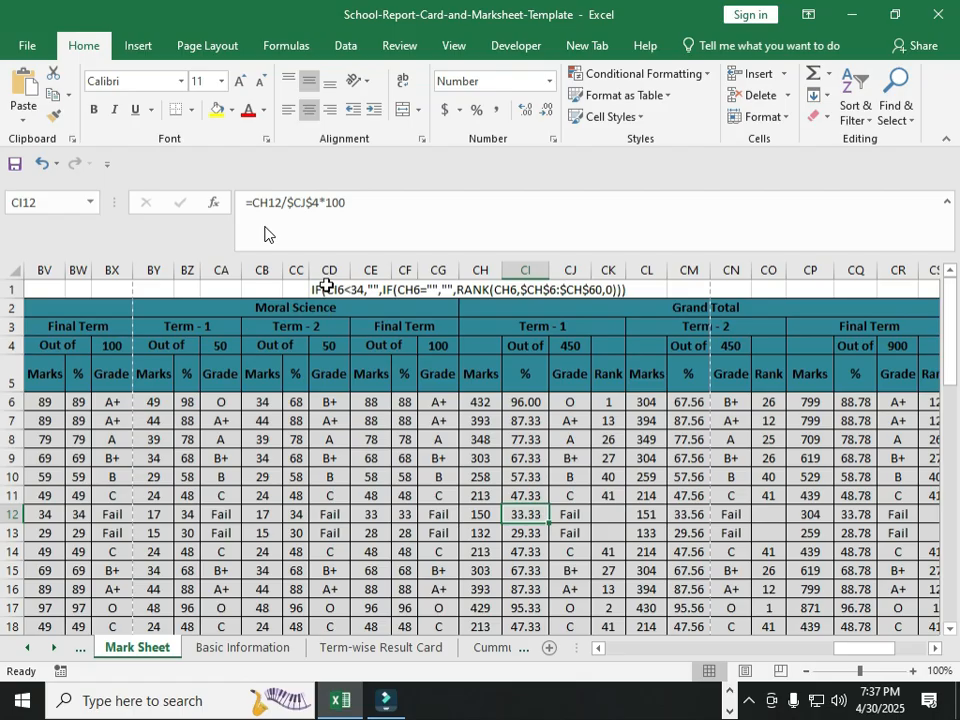
Step: Compare the rank formula text in CD1 with the formulas in CK6, CI6 and the failing student's rank cell CK12
{"action": "left_click", "coordinate": [328, 288]}
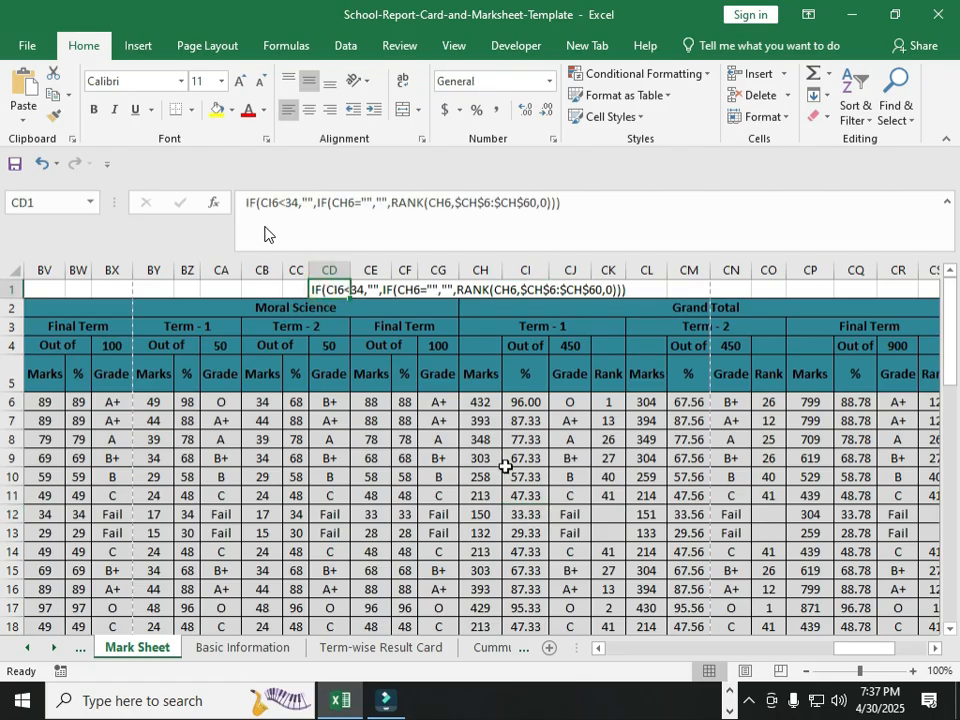
{"action": "left_click", "coordinate": [610, 401]}
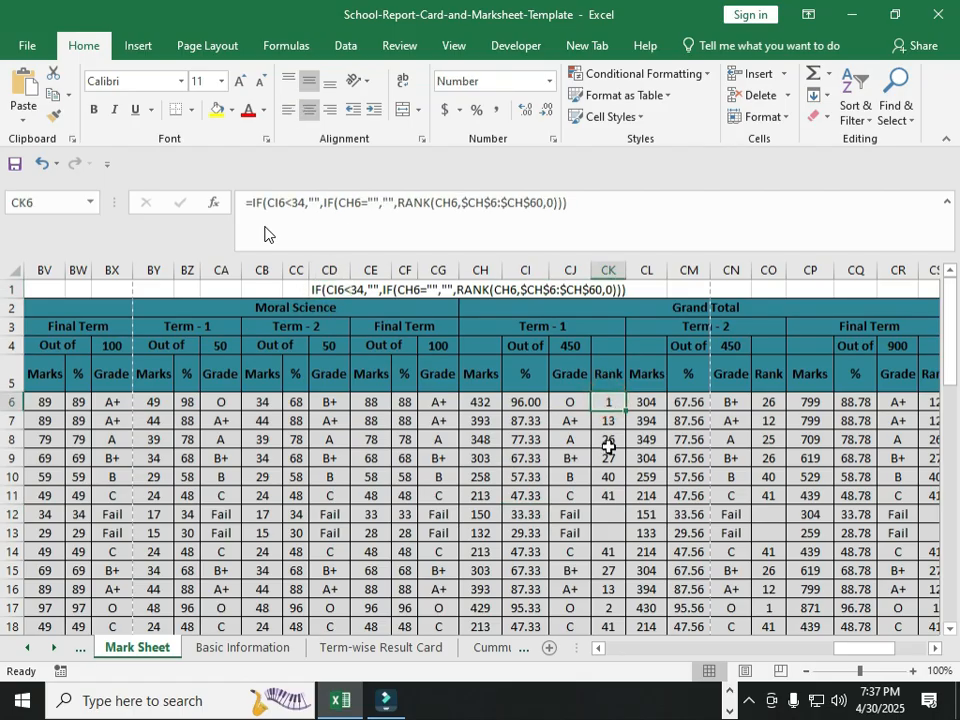
{"action": "left_click", "coordinate": [528, 401]}
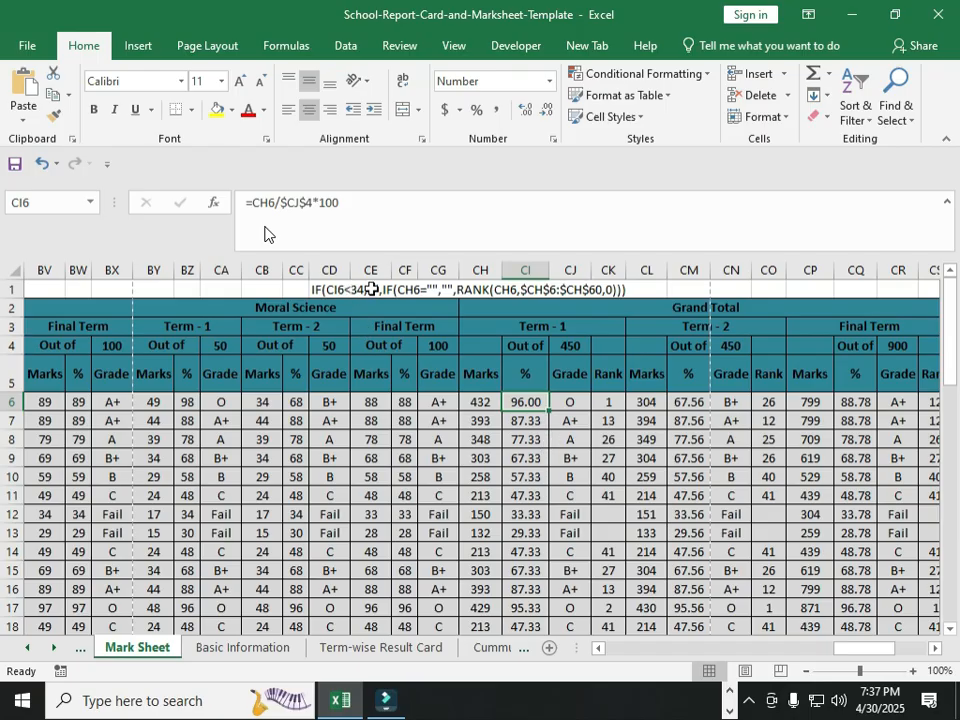
{"action": "left_click", "coordinate": [610, 515]}
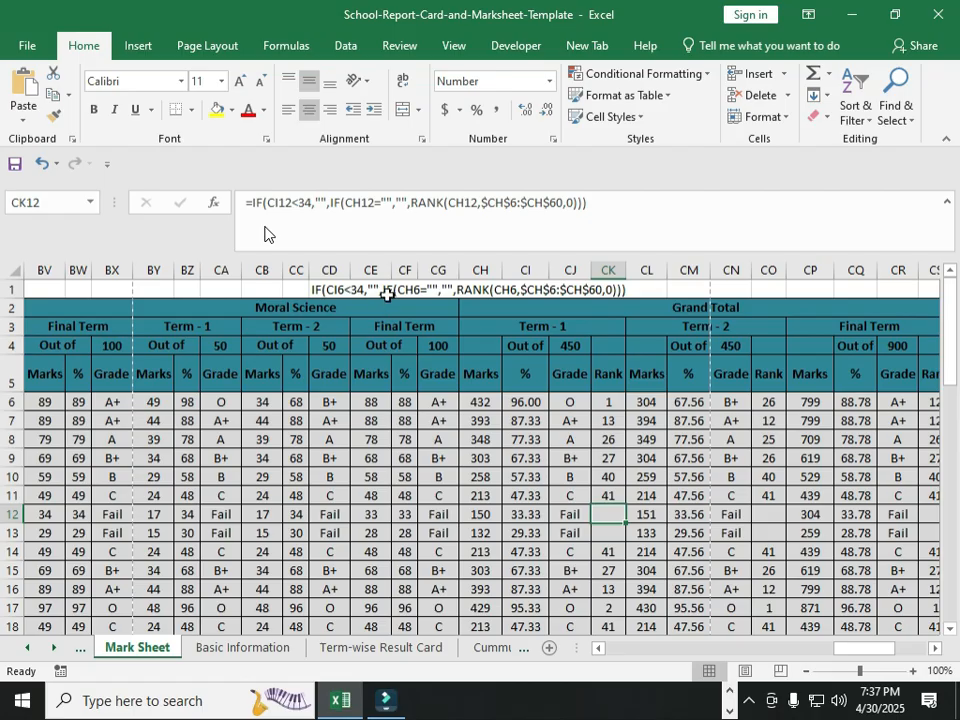
Step: Examine the rank formula text in CD1, highlighting its CI6<34 condition and the nested IF(CH6="","",RANK(CH6,$CH$6:$CH$60,0)) part
{"action": "left_click", "coordinate": [386, 288]}
{"action": "double_click", "coordinate": [335, 291]}
{"action": "key", "text": "Escape"}
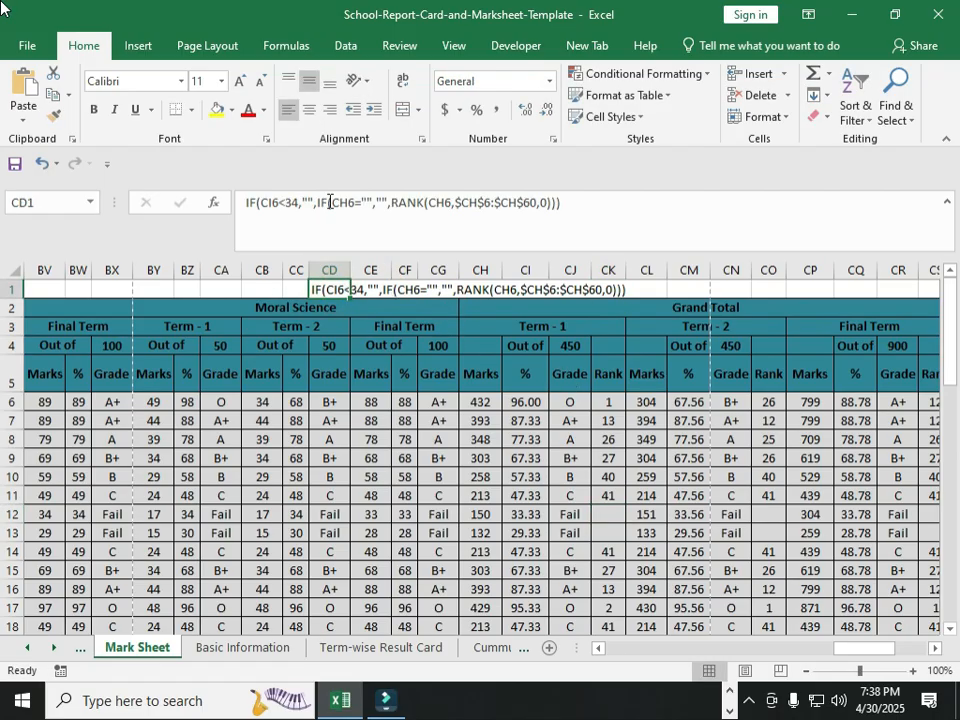
{"action": "left_click_drag", "start_coordinate": [260, 202], "coordinate": [301, 201]}
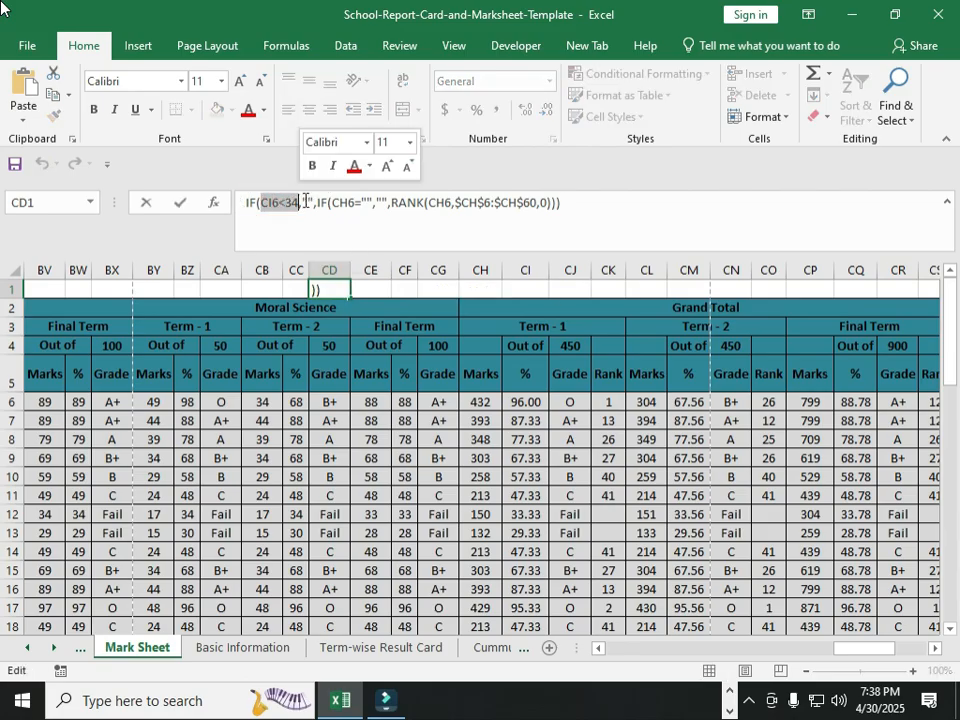
{"action": "left_click", "coordinate": [304, 196]}
{"action": "left_click_drag", "start_coordinate": [302, 200], "coordinate": [550, 202]}
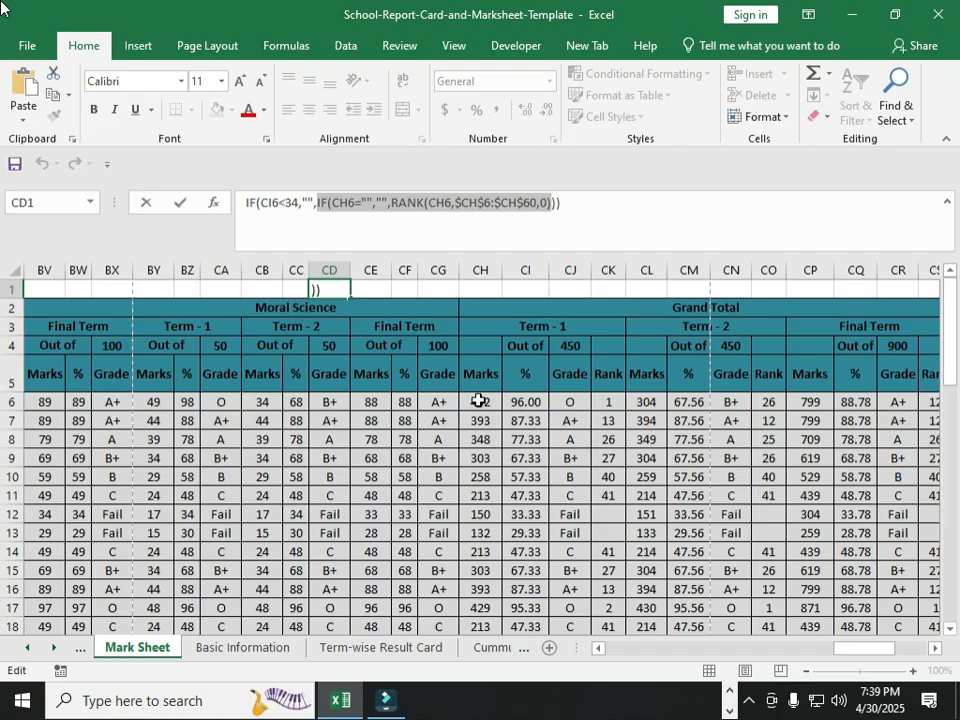
Step: Check the failing students' rank cells in CK12 and CK13, and examine the RANK part of the formula in CK12
{"action": "left_click", "coordinate": [616, 517]}
{"action": "left_click", "coordinate": [615, 535]}
{"action": "left_click", "coordinate": [615, 517]}
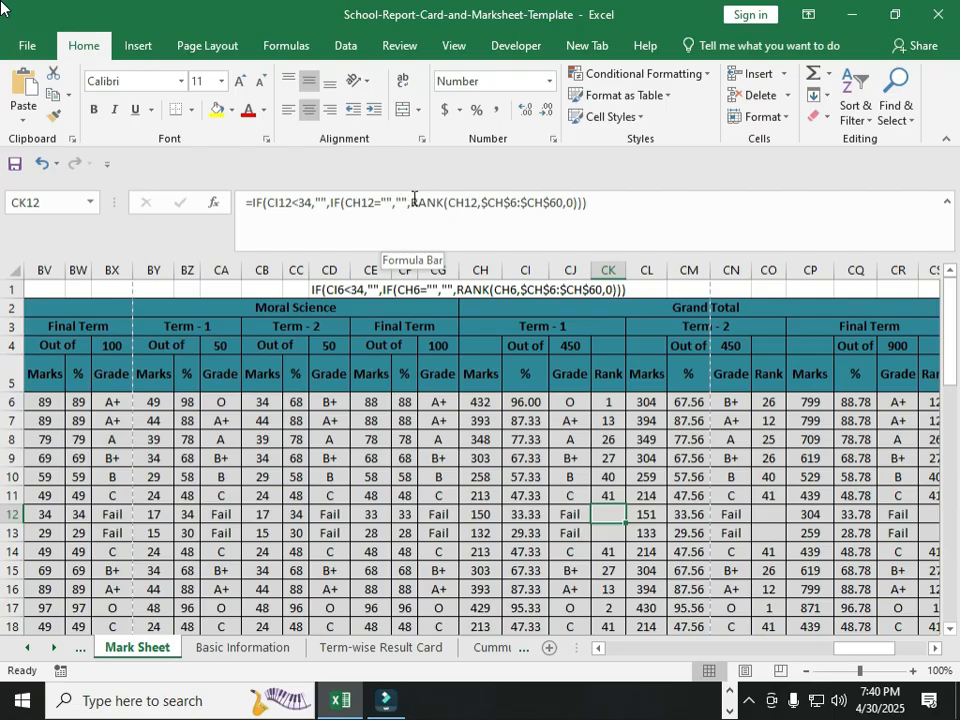
{"action": "left_click", "coordinate": [413, 200]}
{"action": "left_click_drag", "start_coordinate": [413, 200], "coordinate": [574, 202]}
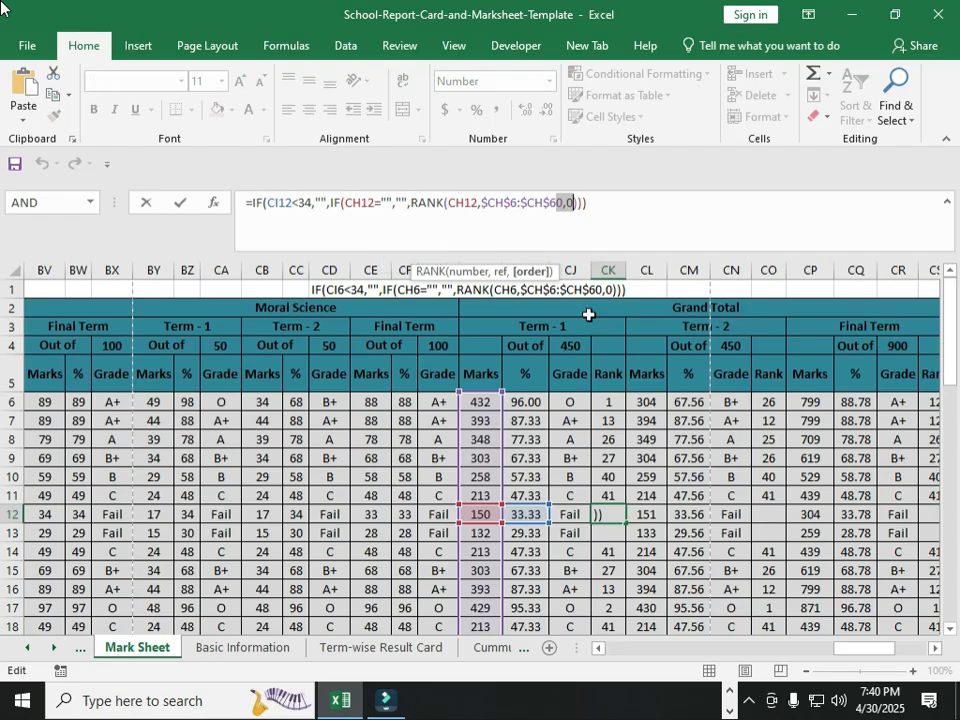
{"action": "key", "text": "Return"}
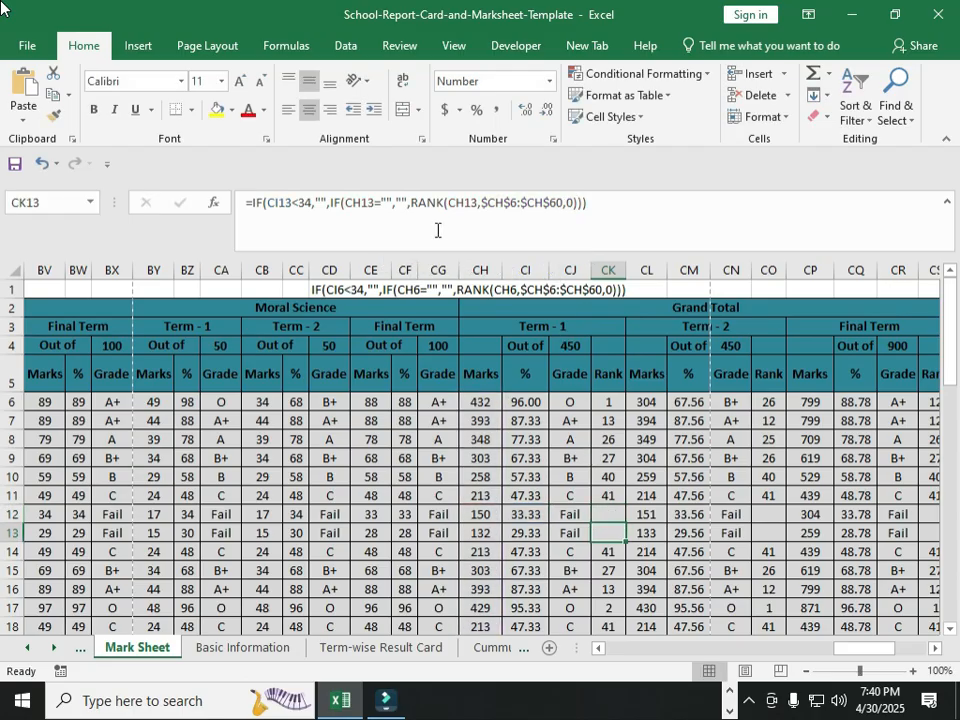
Step: Copy the RANK(CH13,$CH$6:$CH$60,0) part from the formula in CK13 and leave the formula as it is
{"action": "left_click", "coordinate": [413, 203]}
{"action": "left_click_drag", "start_coordinate": [413, 203], "coordinate": [579, 200]}
{"action": "key", "text": "ctrl+c"}
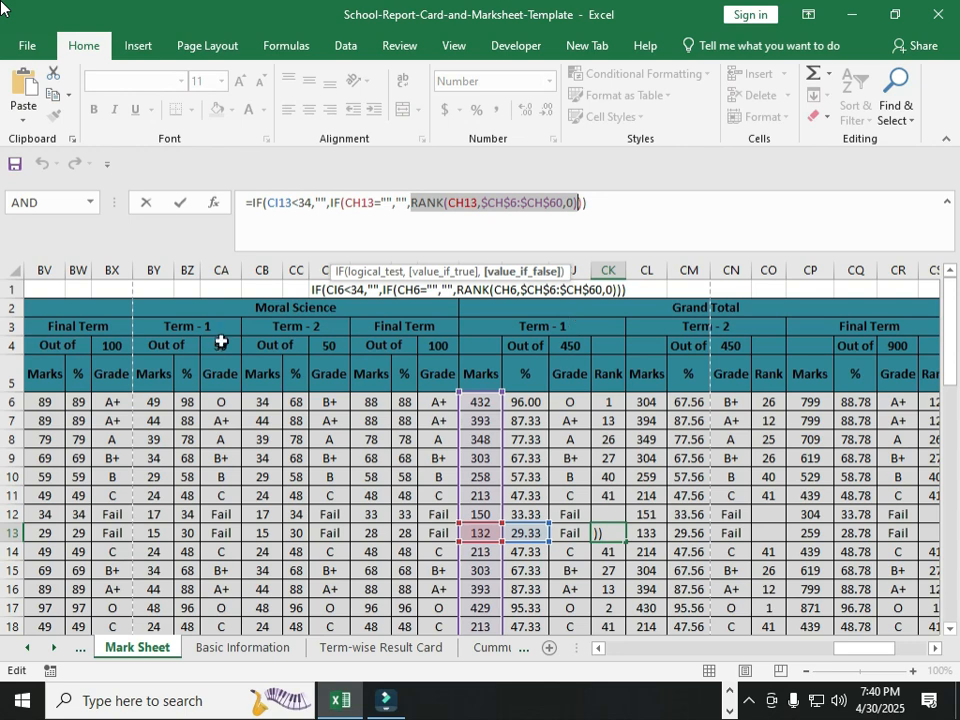
{"action": "key", "text": "Return"}
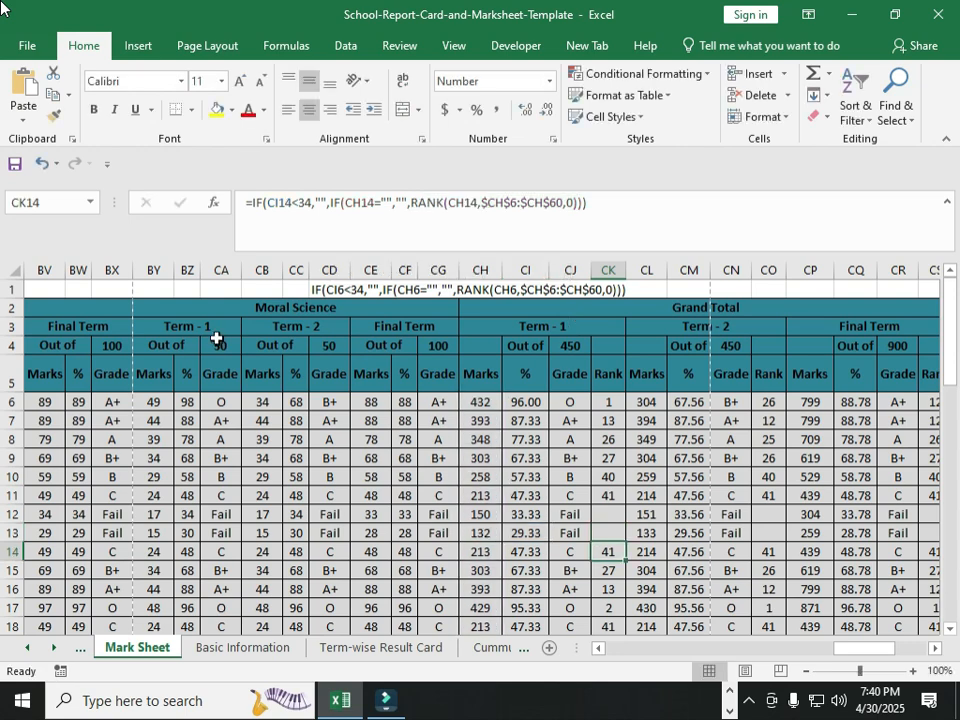
Step: Insert a blank row above the subject headings in row 2 and paste the copied RANK text into CD2
{"action": "left_click", "coordinate": [11, 308]}
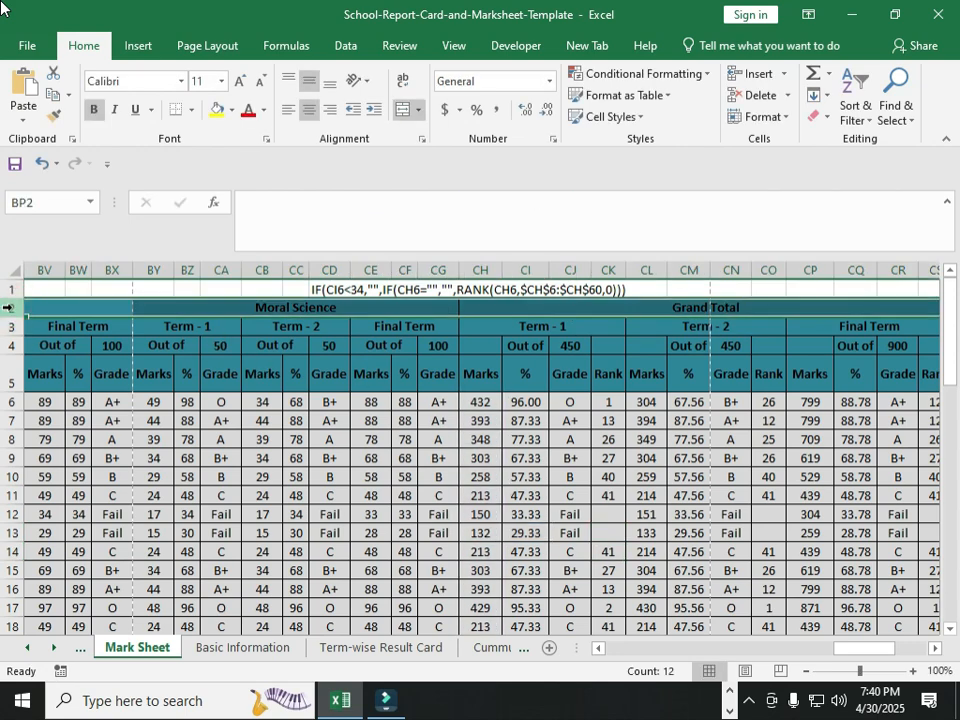
{"action": "left_click", "coordinate": [752, 73]}
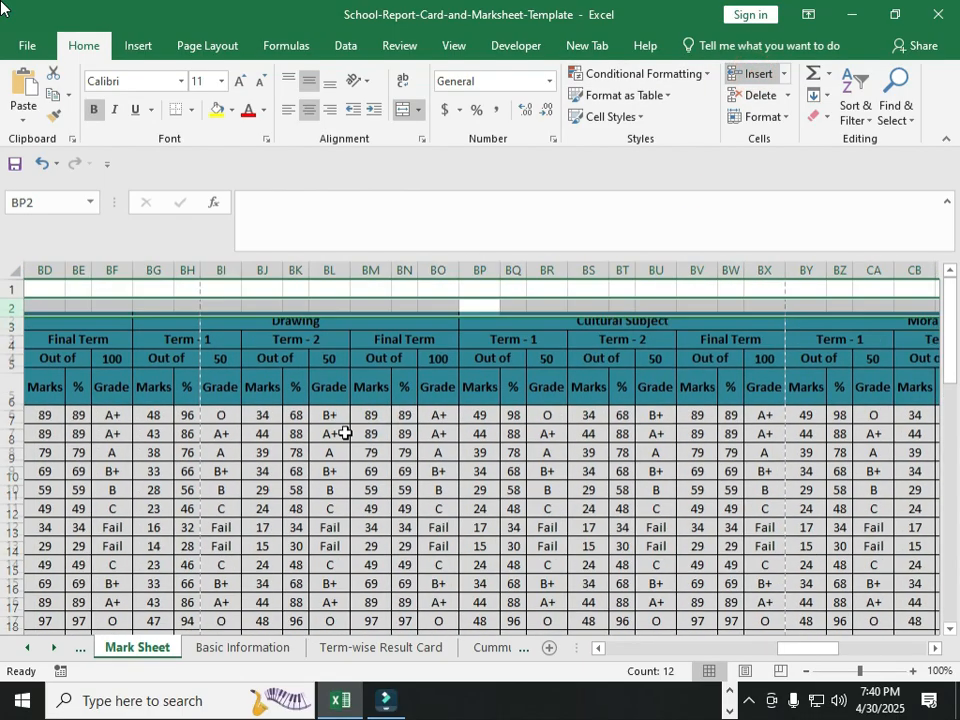
{"action": "left_click_drag", "start_coordinate": [797, 648], "coordinate": [872, 650]}
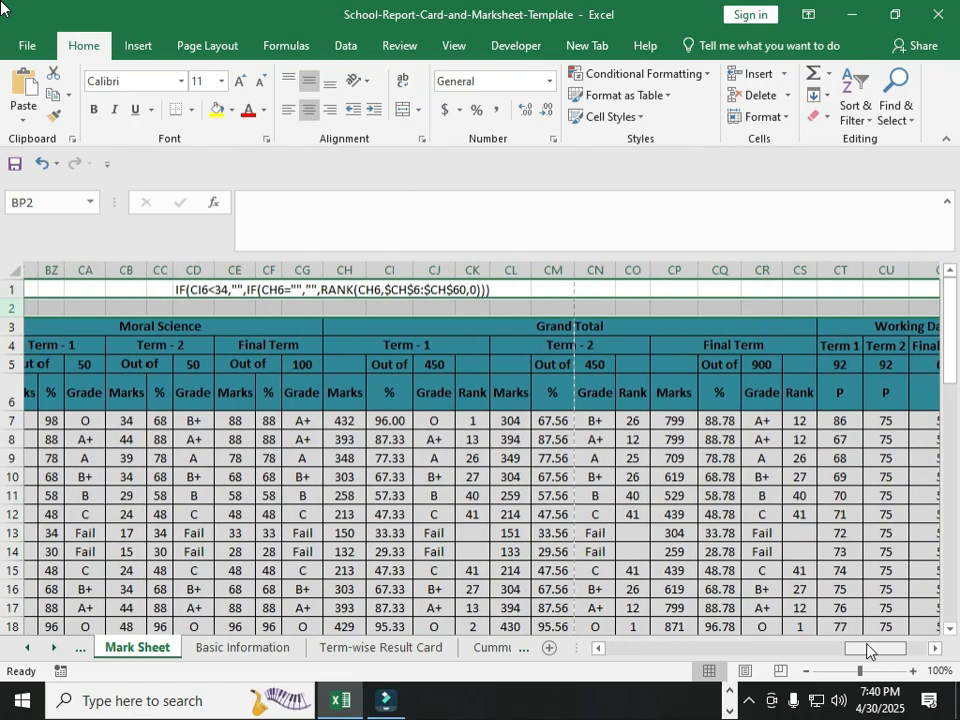
{"action": "left_click", "coordinate": [176, 303]}
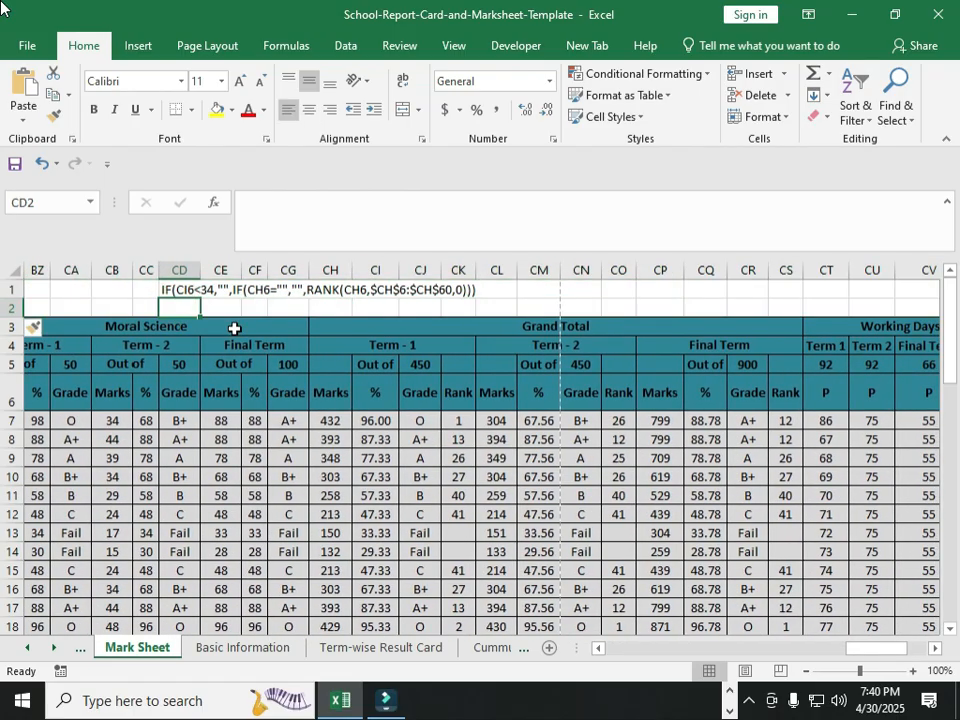
{"action": "key", "text": "ctrl+v"}
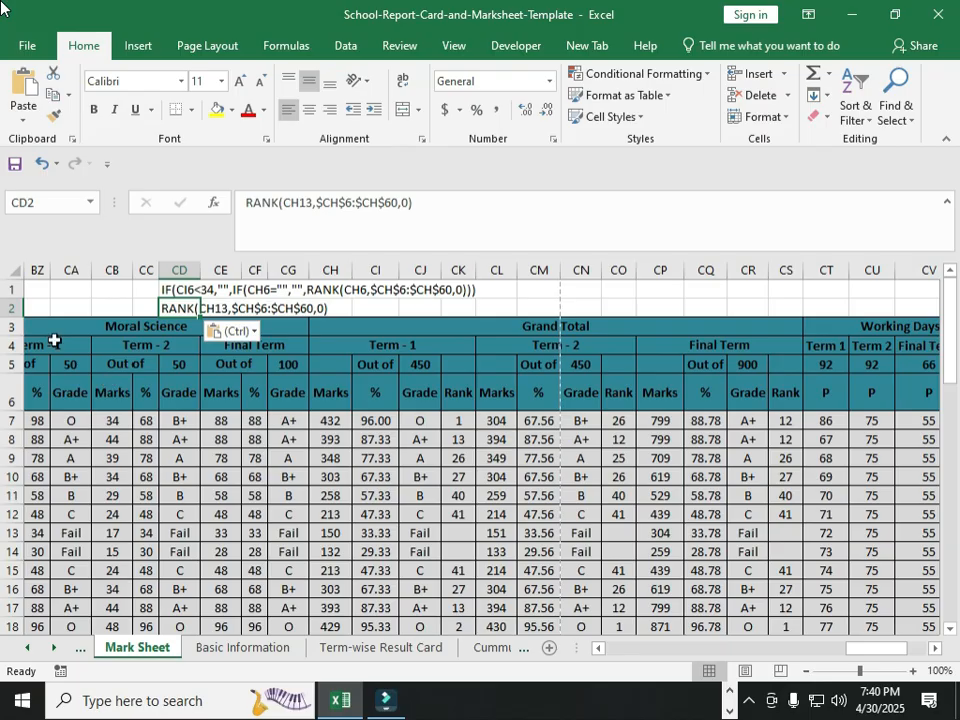
Step: Insert another blank row at row 3 and enter RANK(CH13,$CH$6:$CH$60,0) as text in CD3
{"action": "left_click", "coordinate": [11, 327]}
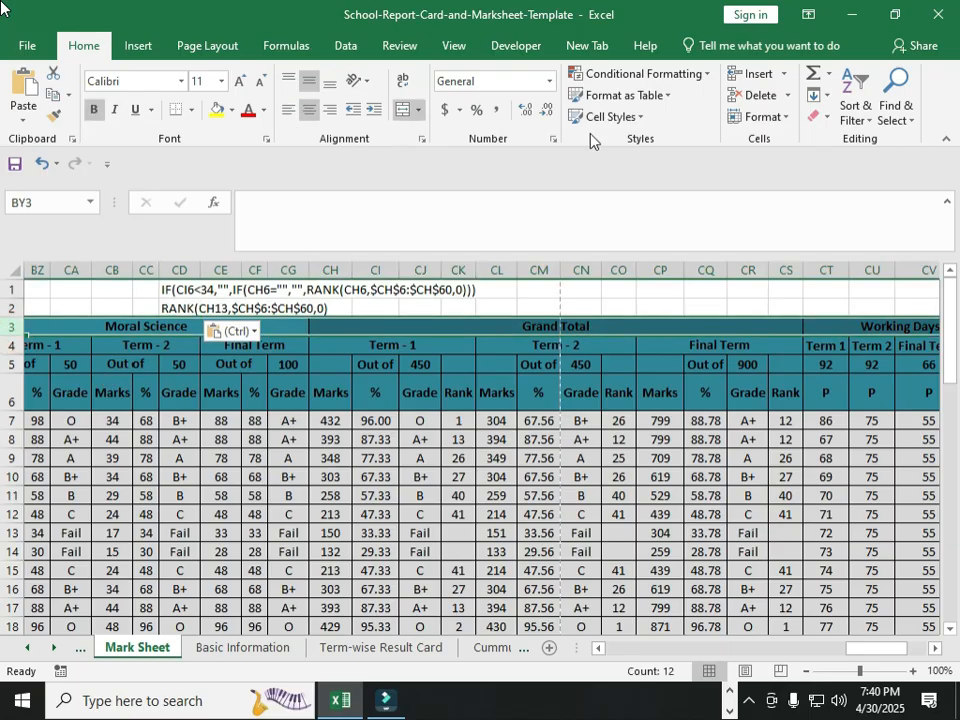
{"action": "left_click", "coordinate": [755, 75]}
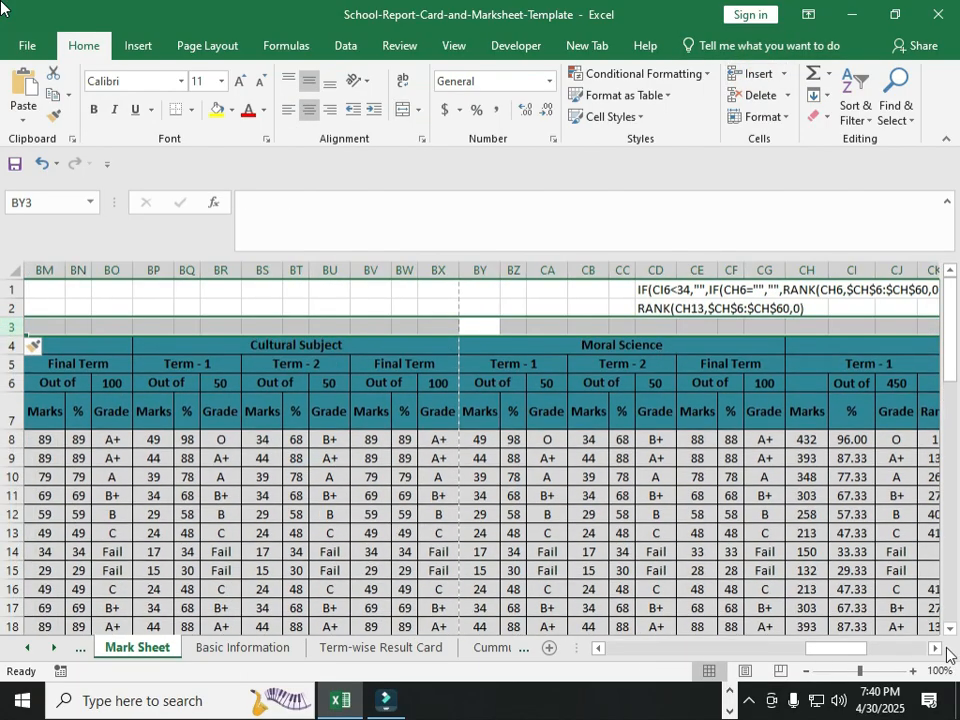
{"action": "left_click", "coordinate": [936, 649]}
{"action": "left_click", "coordinate": [936, 649]}
{"action": "left_click", "coordinate": [936, 649]}
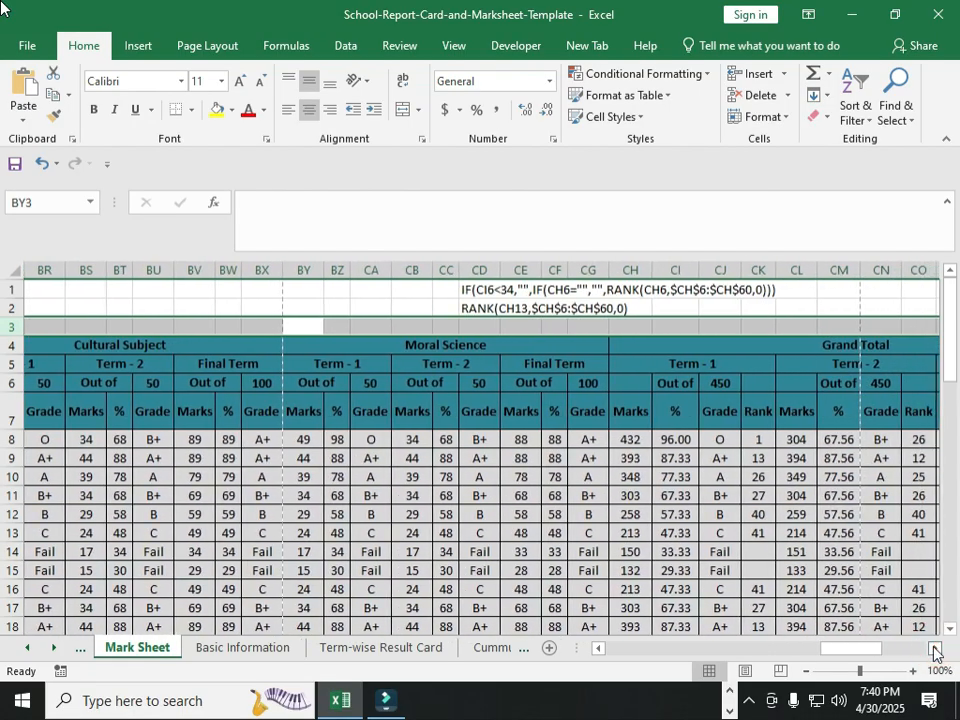
{"action": "left_click", "coordinate": [553, 325]}
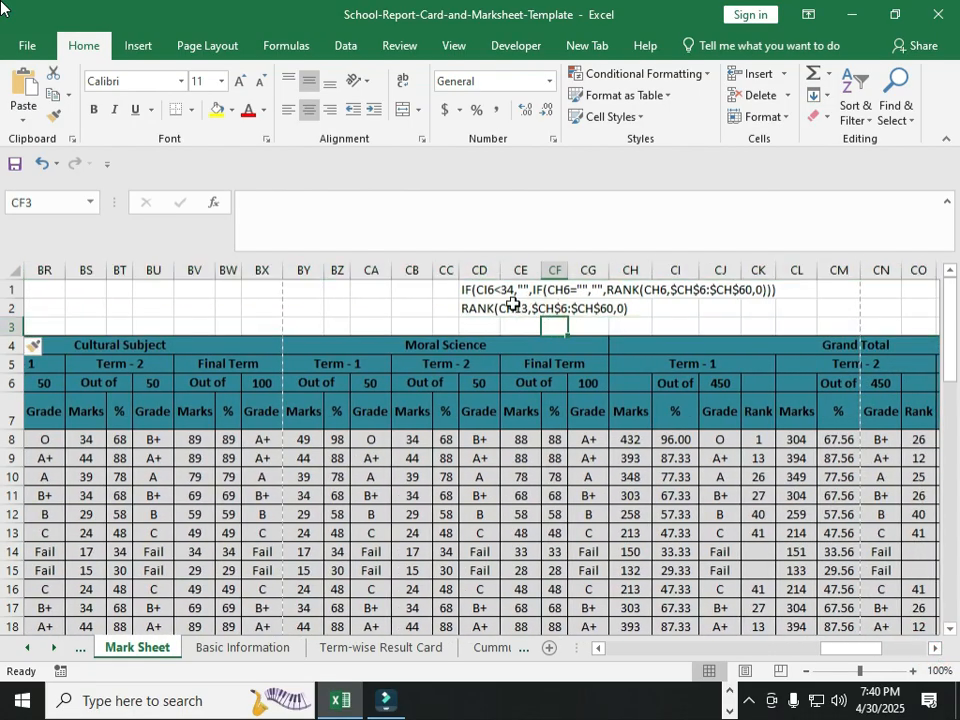
{"action": "left_click", "coordinate": [631, 318]}
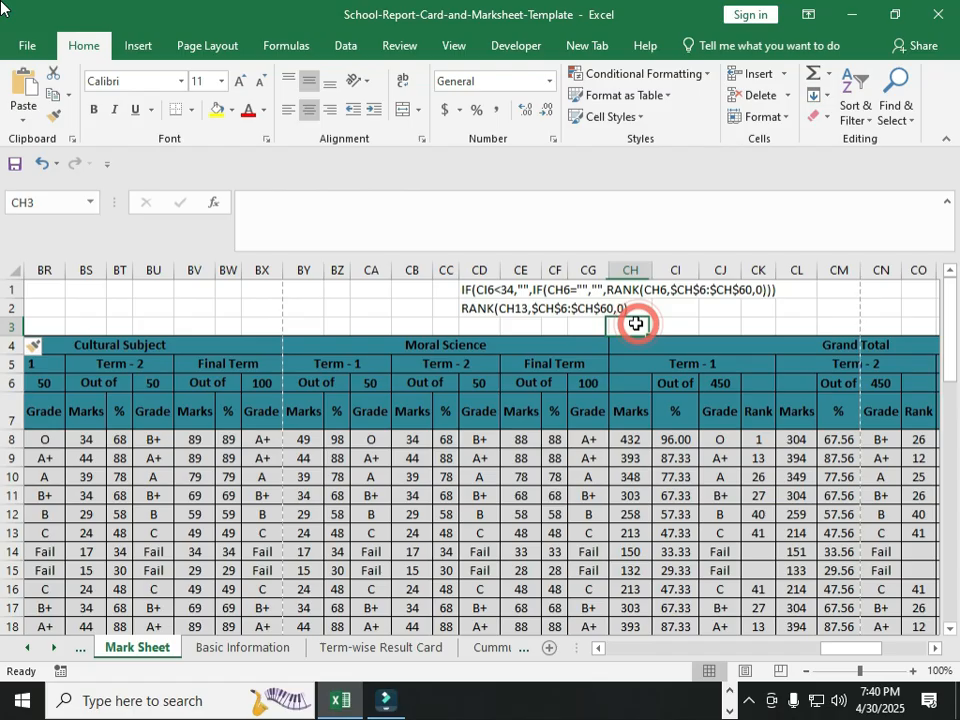
{"action": "left_click", "coordinate": [463, 324]}
{"action": "type", "text": "Rank(CH13,$CH$6:$CH$60,0)"}
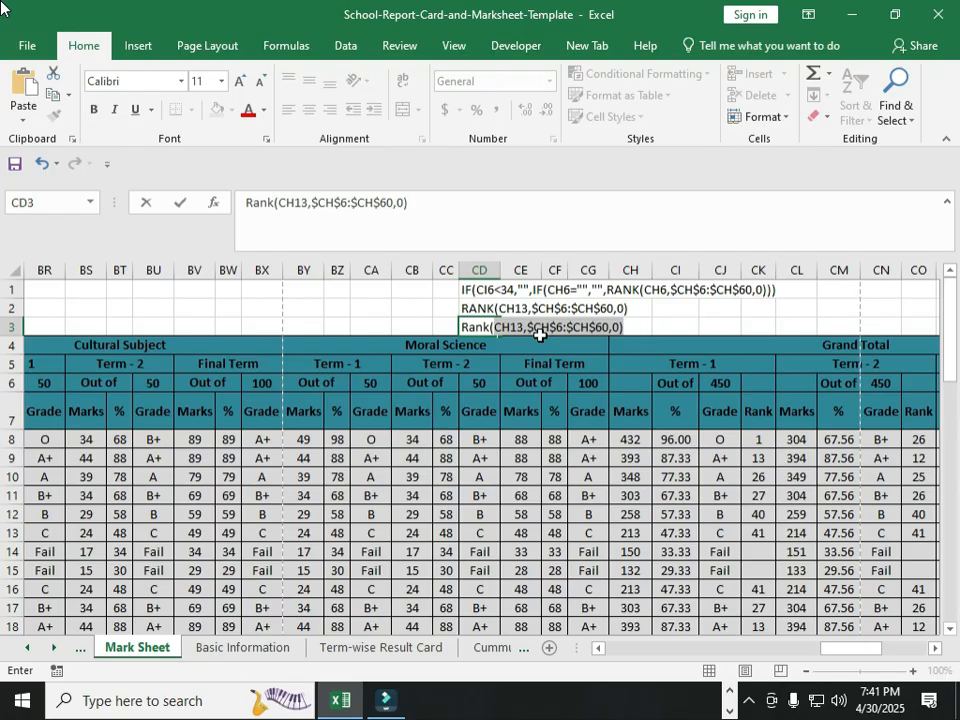
{"action": "left_click", "coordinate": [621, 268]}
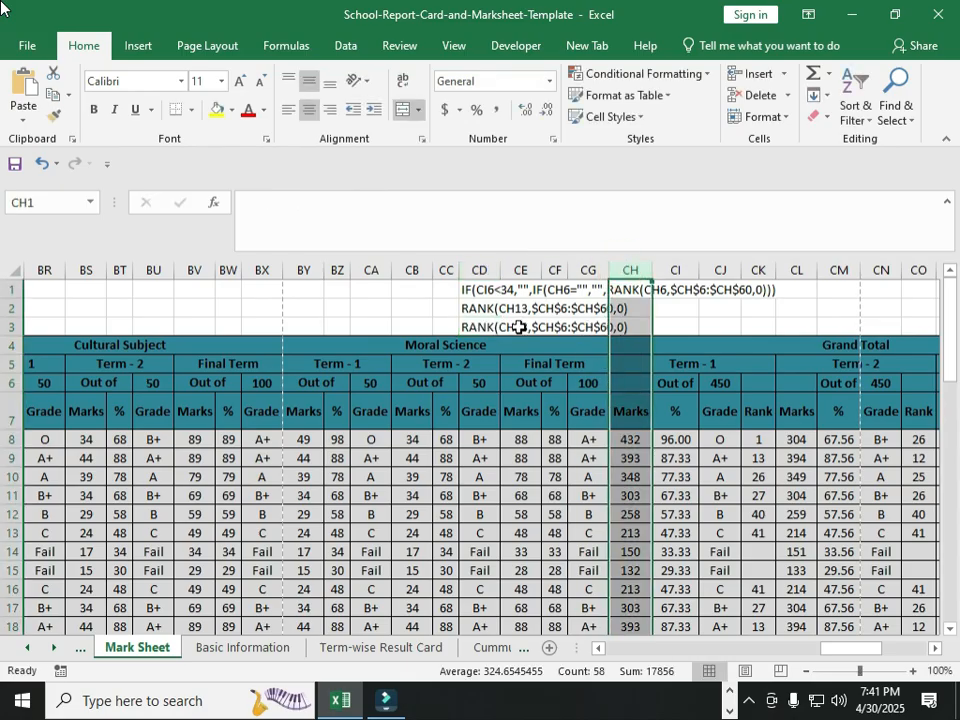
Step: Check the Term - 1 marks in CH8, and replace CH13 with Mark in the RANK text in CD3
{"action": "left_click", "coordinate": [632, 441]}
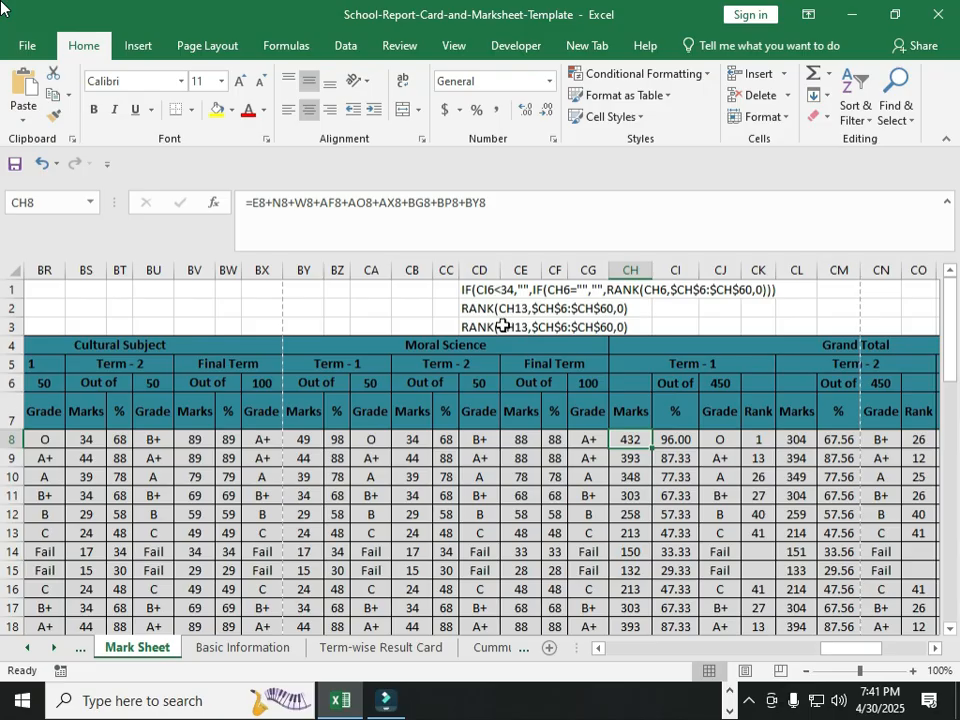
{"action": "left_click", "coordinate": [502, 327]}
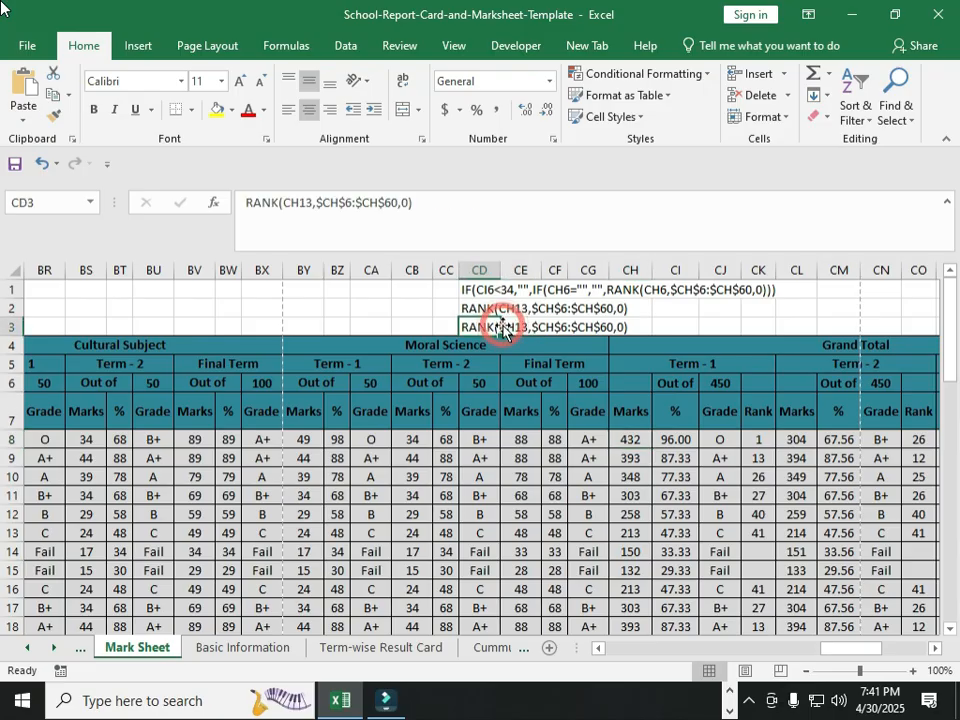
{"action": "double_click", "coordinate": [294, 202]}
{"action": "left_click_drag", "start_coordinate": [306, 202], "coordinate": [313, 202]}
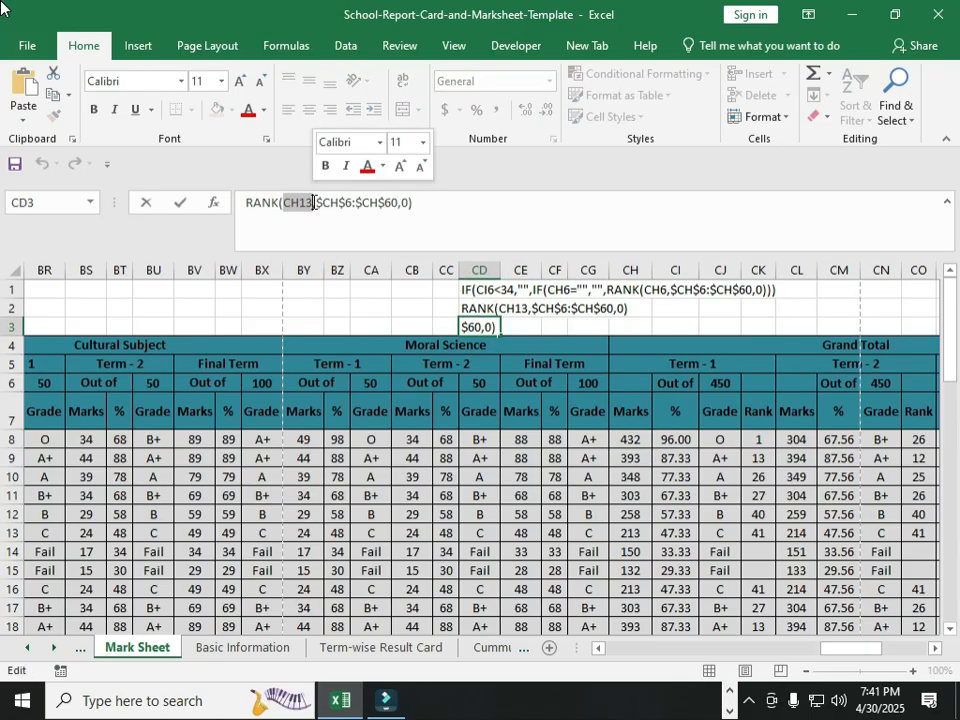
{"action": "type", "text": "me"}
{"action": "key", "text": "BackSpace"}
{"action": "key", "text": "BackSpace"}
{"action": "type", "text": "Mar"}
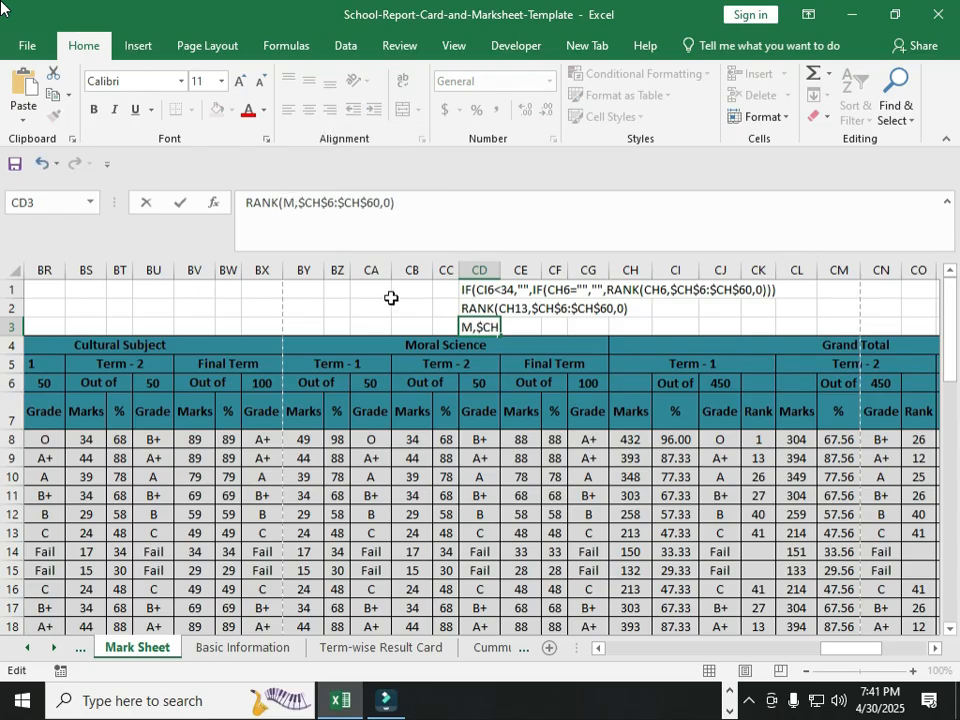
{"action": "type", "text": "k"}
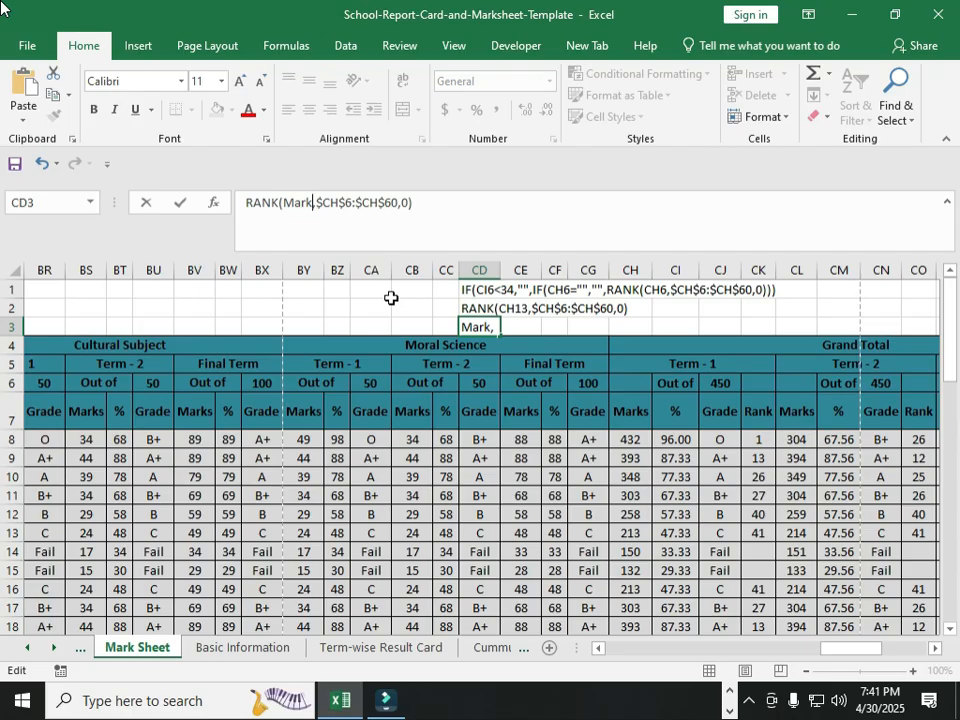
Step: Replace the $CH$6:$CH$60 reference in CD3's RANK text with the word range, preceded by a space
{"action": "key", "text": "Right"}
{"action": "key", "text": "Right"}
{"action": "key", "text": "Right"}
{"action": "key", "text": "Right"}
{"action": "key", "text": "Right"}
{"action": "key", "text": "Right"}
{"action": "key", "text": "Right"}
{"action": "key", "text": "Right"}
{"action": "key", "text": "Right"}
{"action": "key", "text": "Right"}
{"action": "key", "text": "Right"}
{"action": "key", "text": "Right"}
{"action": "key", "text": "BackSpace"}
{"action": "key", "text": "BackSpace"}
{"action": "key", "text": "BackSpace"}
{"action": "key", "text": "BackSpace"}
{"action": "key", "text": "BackSpace"}
{"action": "key", "text": "BackSpace"}
{"action": "key", "text": "BackSpace"}
{"action": "key", "text": "BackSpace"}
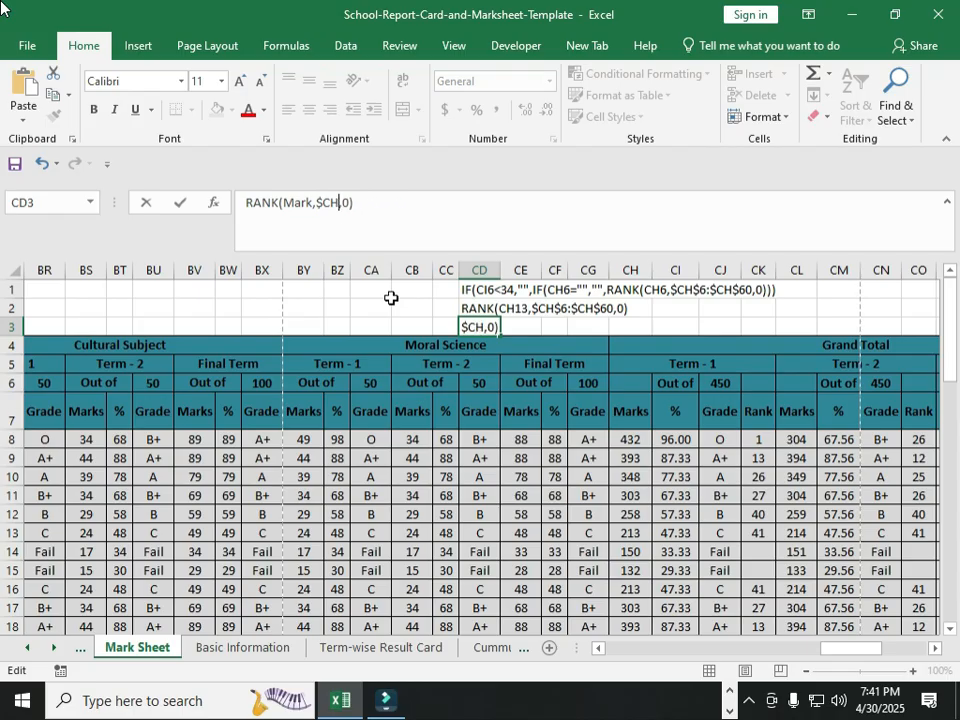
{"action": "type", "text": "ran"}
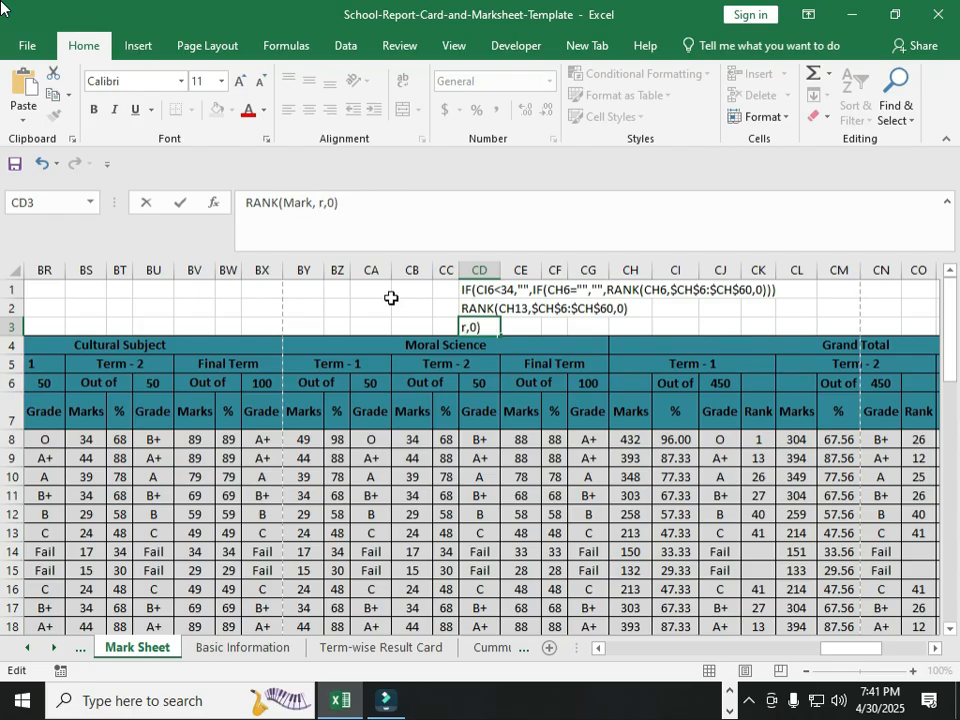
{"action": "type", "text": "ge"}
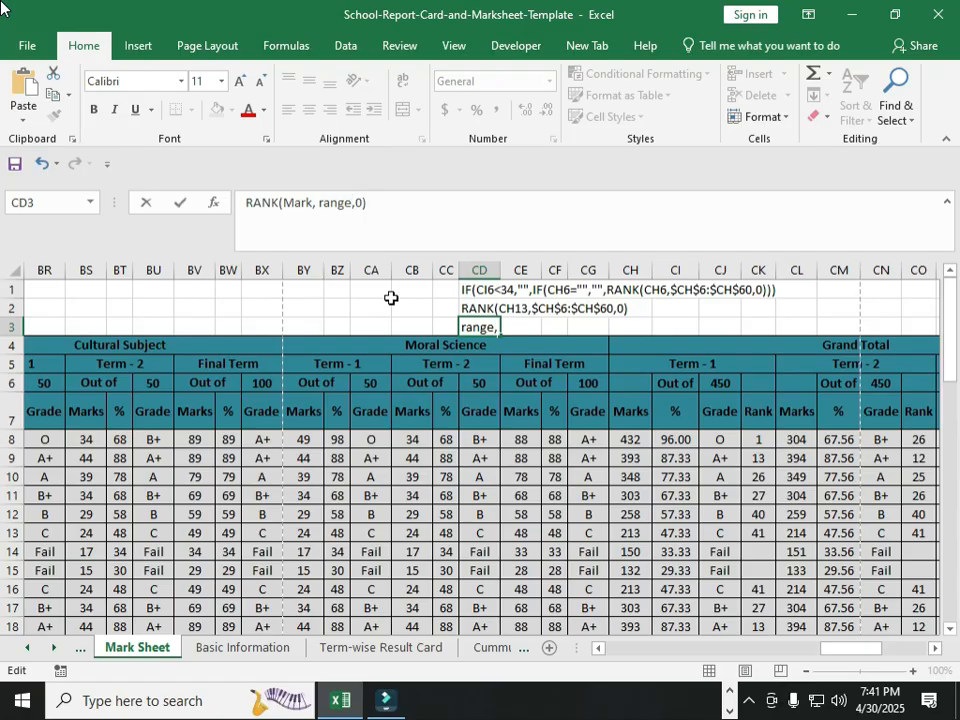
Step: Add a space before the 0 order argument so that CD3 reads RANK(Mark, range, 0)
{"action": "key", "text": "Right"}
{"action": "key", "text": "Delete"}
{"action": "key", "text": "BackSpace"}
{"action": "type", "text": ","}
{"action": "key", "text": "BackSpace"}
{"action": "type", "text": ", 0"}
{"action": "left_click", "coordinate": [377, 212]}
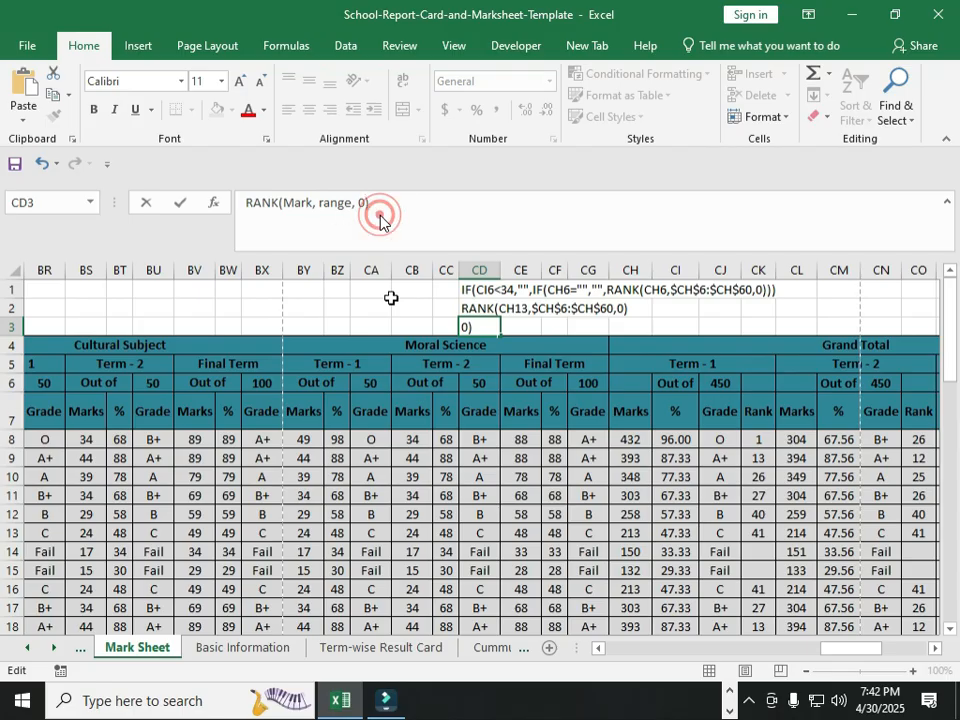
Step: Try 1 as the order argument in CD3's RANK text, restore it to 0 and finish the entry
{"action": "key", "text": "BackSpace"}
{"action": "type", "text": "1"}
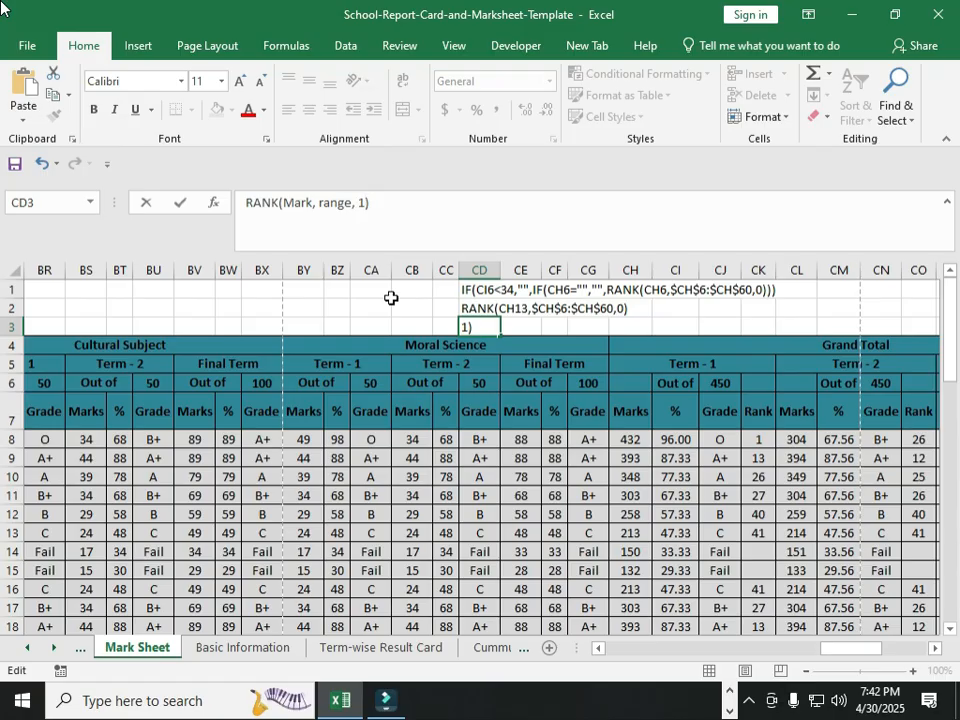
{"action": "key", "text": "BackSpace"}
{"action": "type", "text": "0"}
{"action": "key", "text": "Return"}
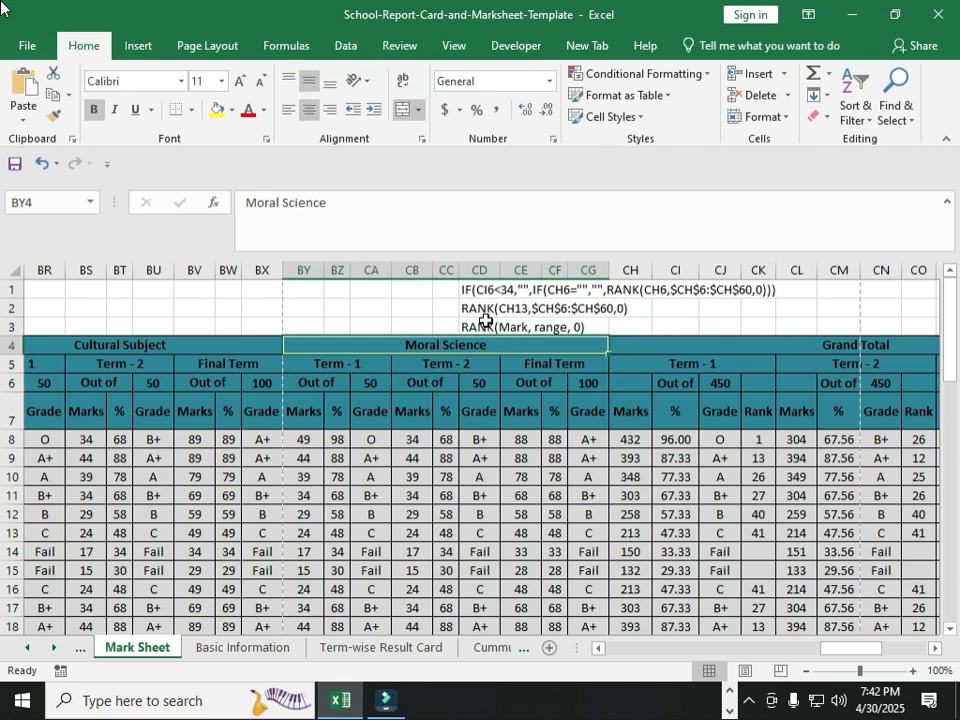
Step: Compare the RANK(Mark, range, 0) text in CD3 with the Term - 1 Grand Total marks in CH8:CH62
{"action": "left_click", "coordinate": [485, 320]}
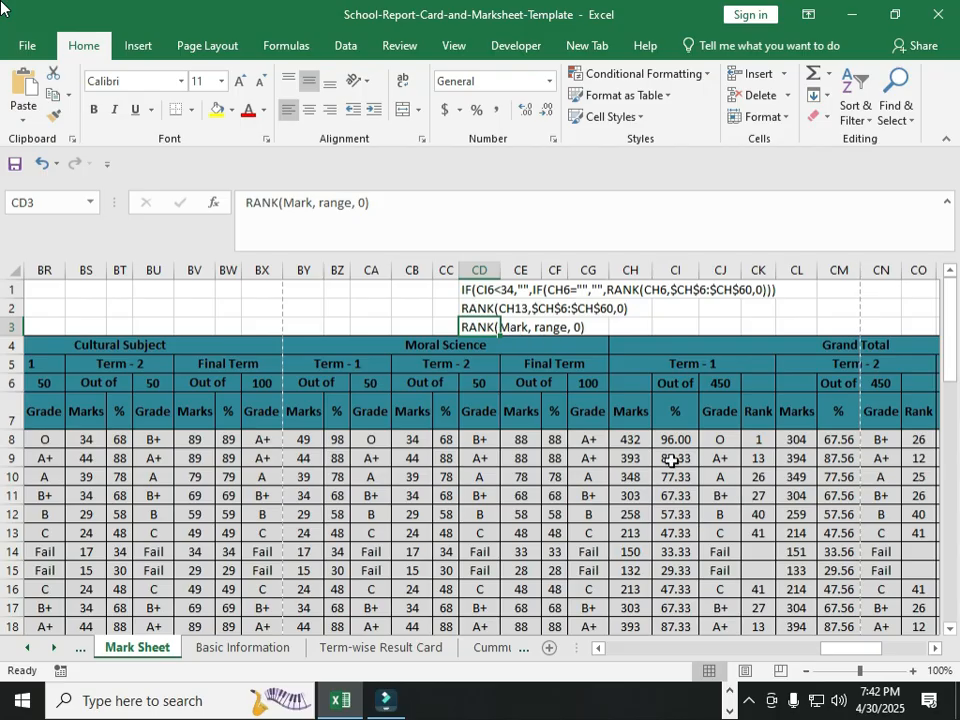
{"action": "left_click", "coordinate": [630, 270]}
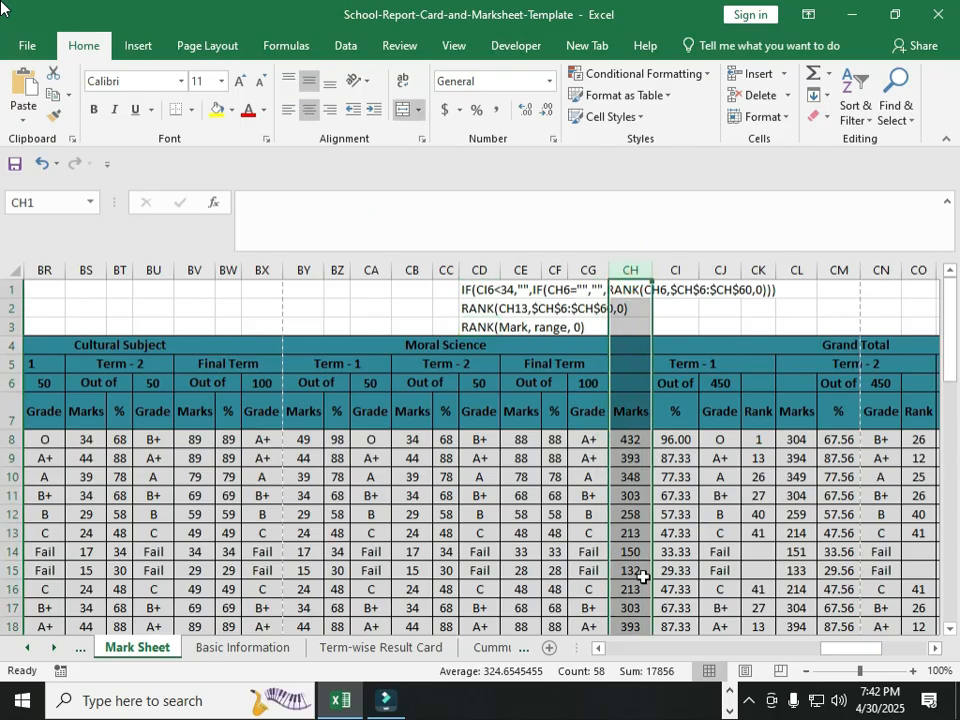
{"action": "left_click", "coordinate": [627, 441]}
{"action": "left_click_drag", "start_coordinate": [627, 441], "coordinate": [624, 586]}
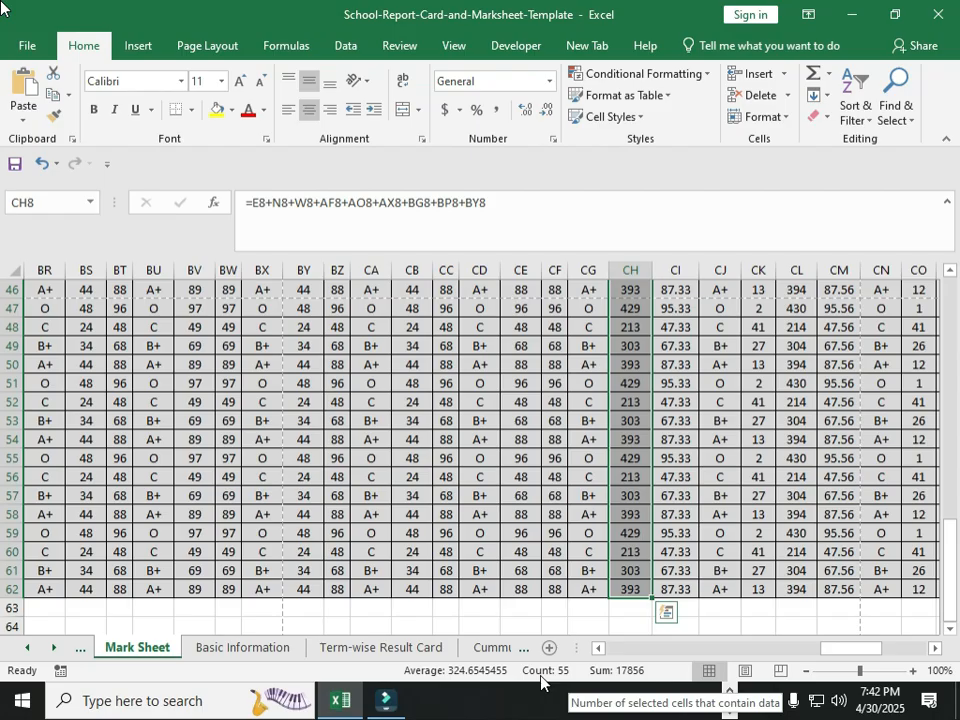
{"action": "scroll", "coordinate": [627, 474], "scroll_direction": "up", "scroll_amount": 15}
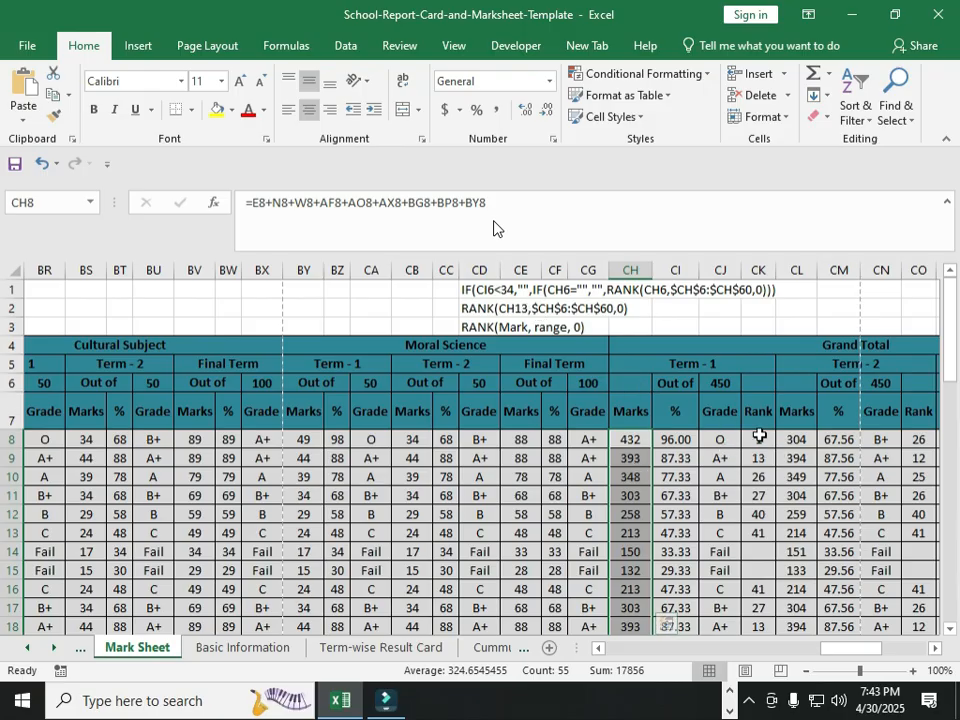
Step: Examine the RANK formulas in row 8 of the Grand Total section, from Term - 1 through Final Term
{"action": "left_click", "coordinate": [760, 436]}
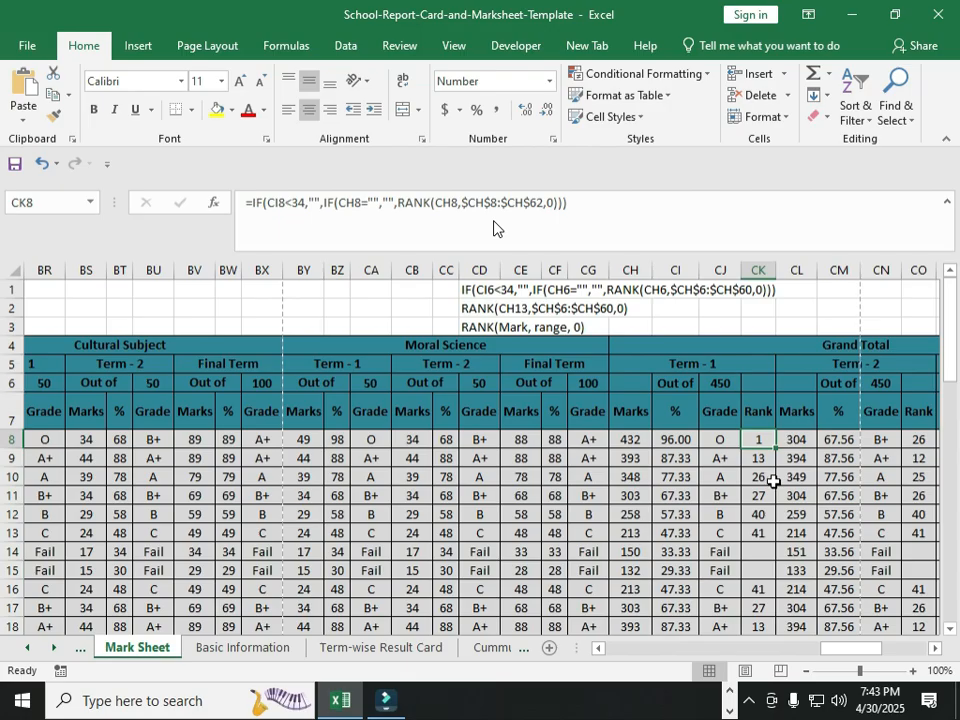
{"action": "key", "text": "Right"}
{"action": "key", "text": "Right"}
{"action": "key", "text": "Right"}
{"action": "key", "text": "Right"}
{"action": "key", "text": "Right"}
{"action": "key", "text": "Right"}
{"action": "key", "text": "Right"}
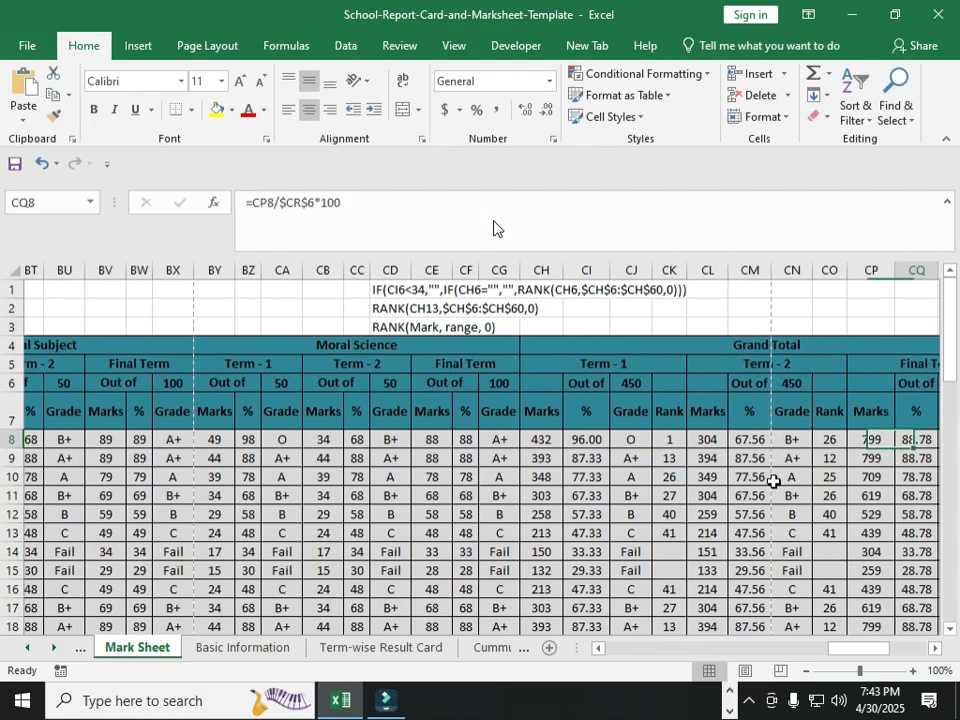
{"action": "key", "text": "Right"}
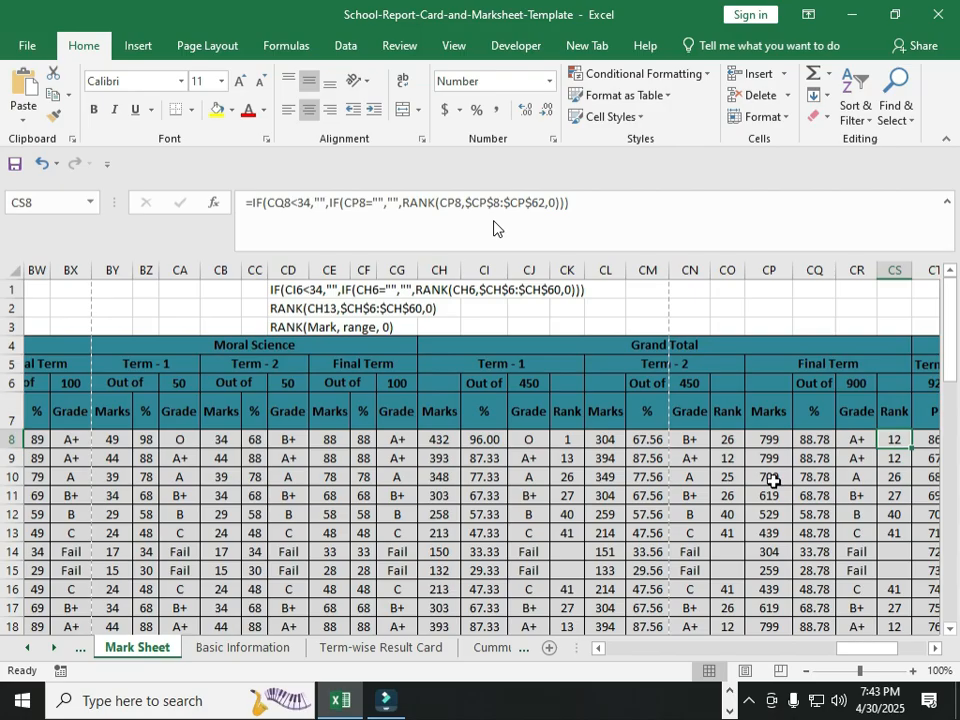
{"action": "left_click", "coordinate": [443, 325]}
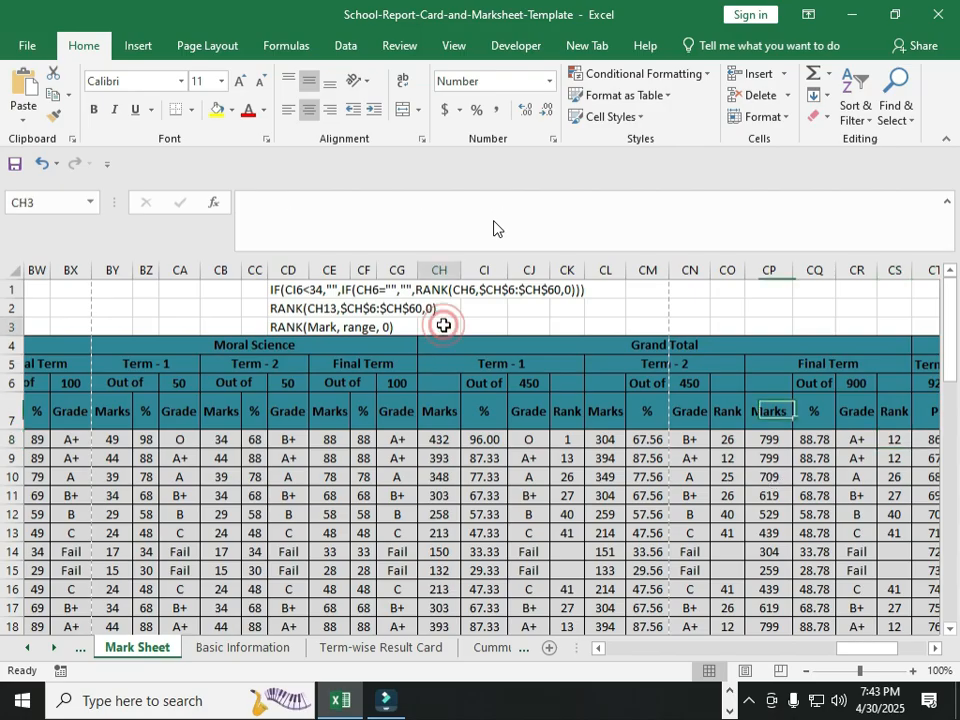
Step: Move the three RANK explanation rows from rows 1 to 3 to row 65, below the mark table
{"action": "left_click_drag", "start_coordinate": [17, 289], "coordinate": [10, 322]}
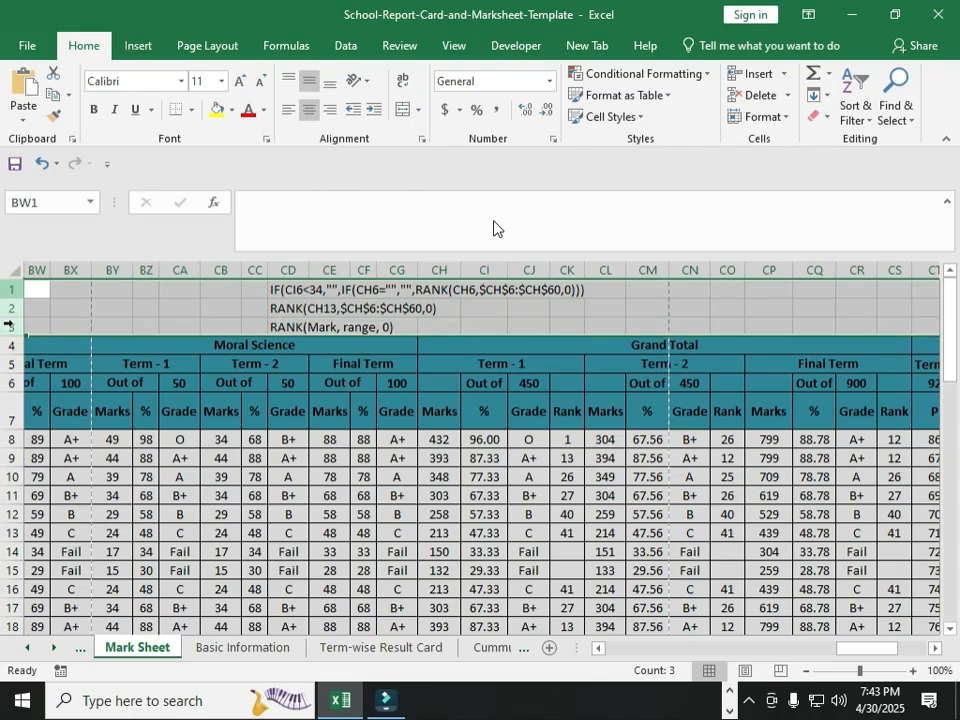
{"action": "key", "text": "ctrl+c"}
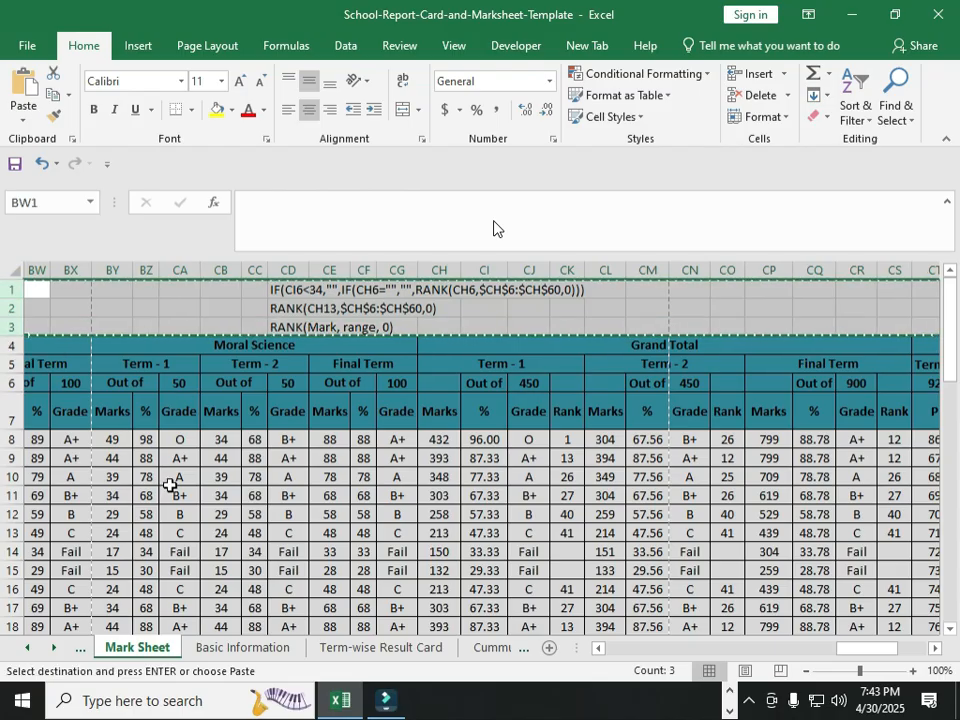
{"action": "scroll", "coordinate": [217, 533], "scroll_direction": "down", "scroll_amount": 4}
{"action": "scroll", "coordinate": [217, 533], "scroll_direction": "up", "scroll_amount": 4}
{"action": "scroll", "coordinate": [217, 533], "scroll_direction": "down", "scroll_amount": 20}
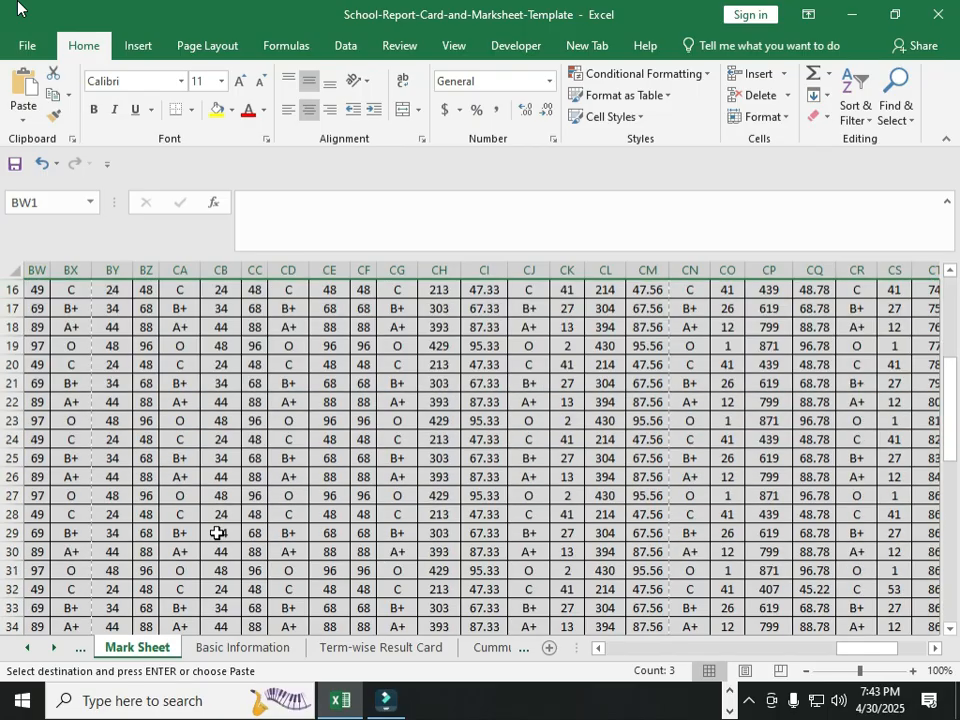
{"action": "scroll", "coordinate": [217, 533], "scroll_direction": "up", "scroll_amount": 5}
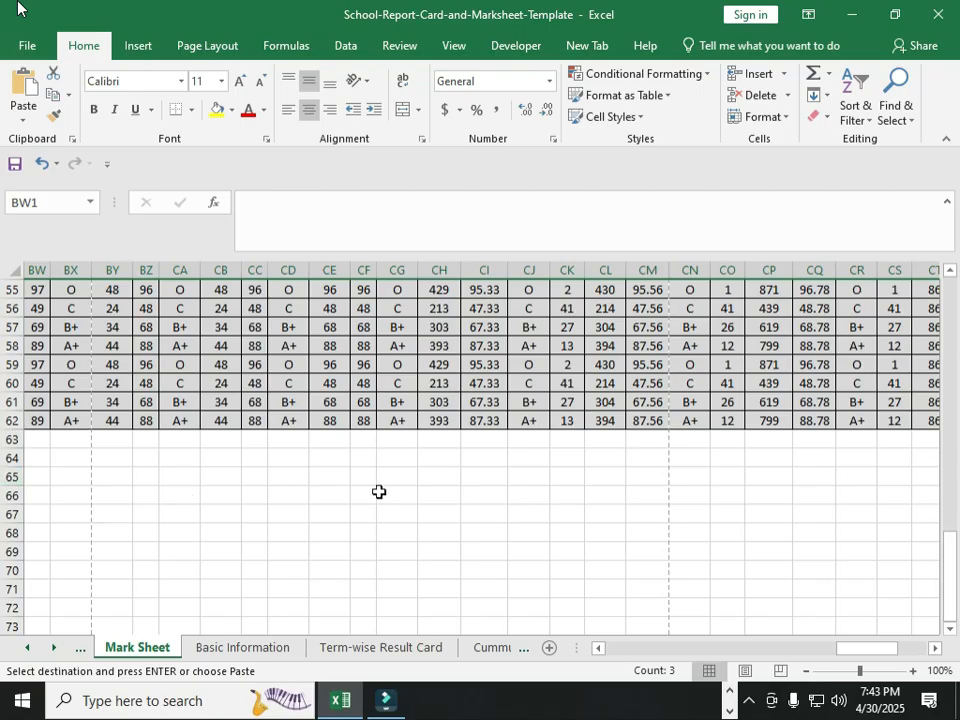
{"action": "left_click", "coordinate": [411, 476]}
{"action": "key", "text": "ctrl+v"}
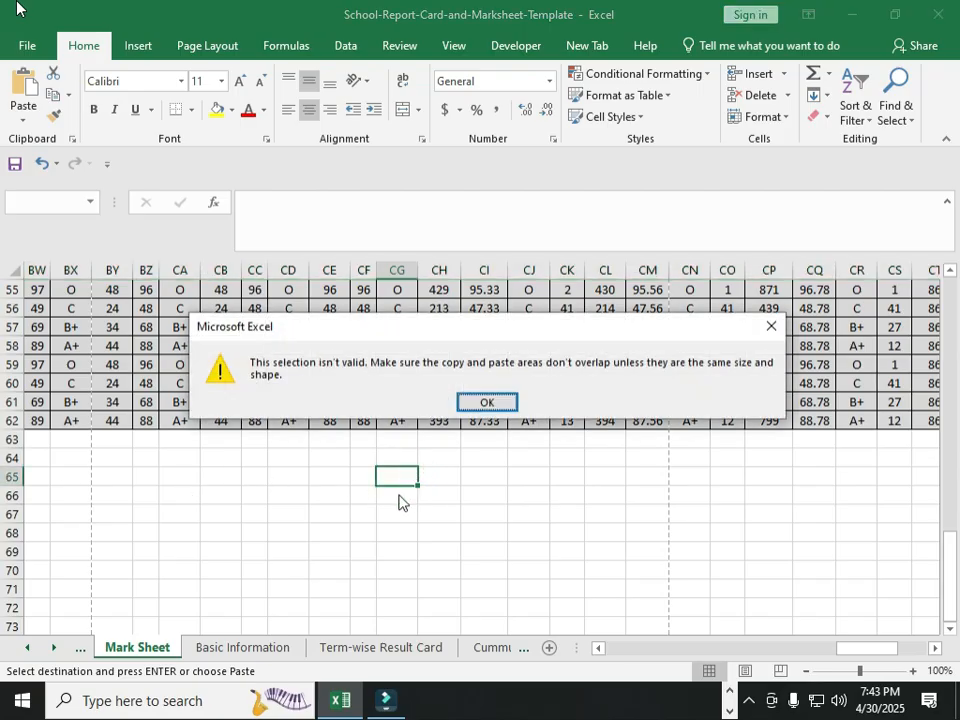
{"action": "key", "text": "Return"}
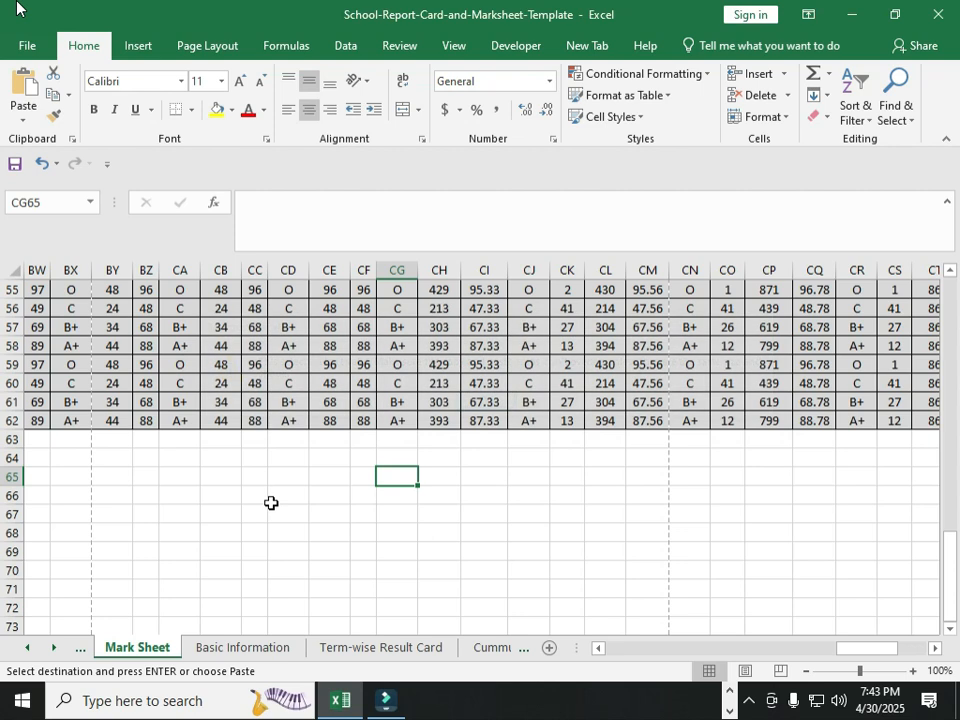
{"action": "left_click", "coordinate": [8, 476]}
{"action": "key", "text": "Return"}
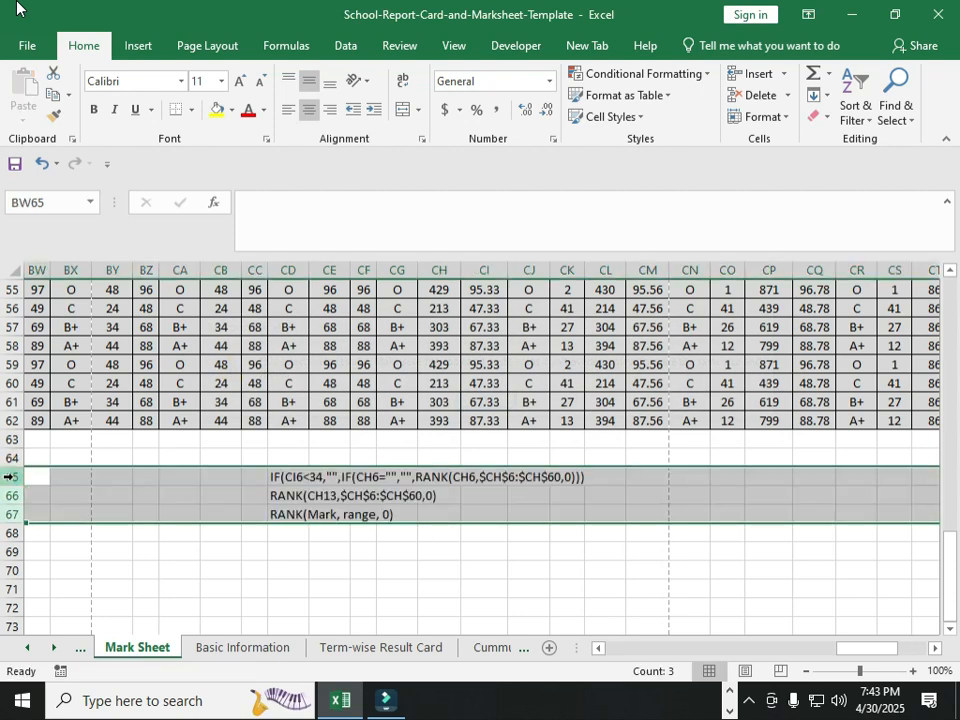
{"action": "left_click", "coordinate": [340, 553]}
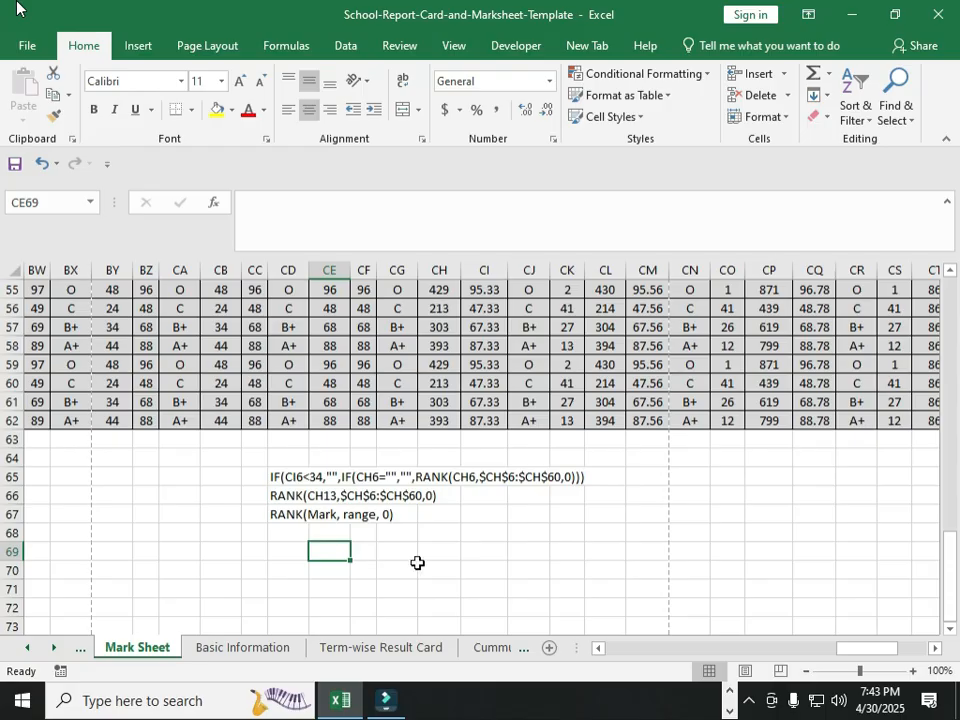
Step: Delete the empty rows 1 and 2 above the Mark Sheet's header
{"action": "scroll", "coordinate": [560, 500], "scroll_direction": "up", "scroll_amount": 18}
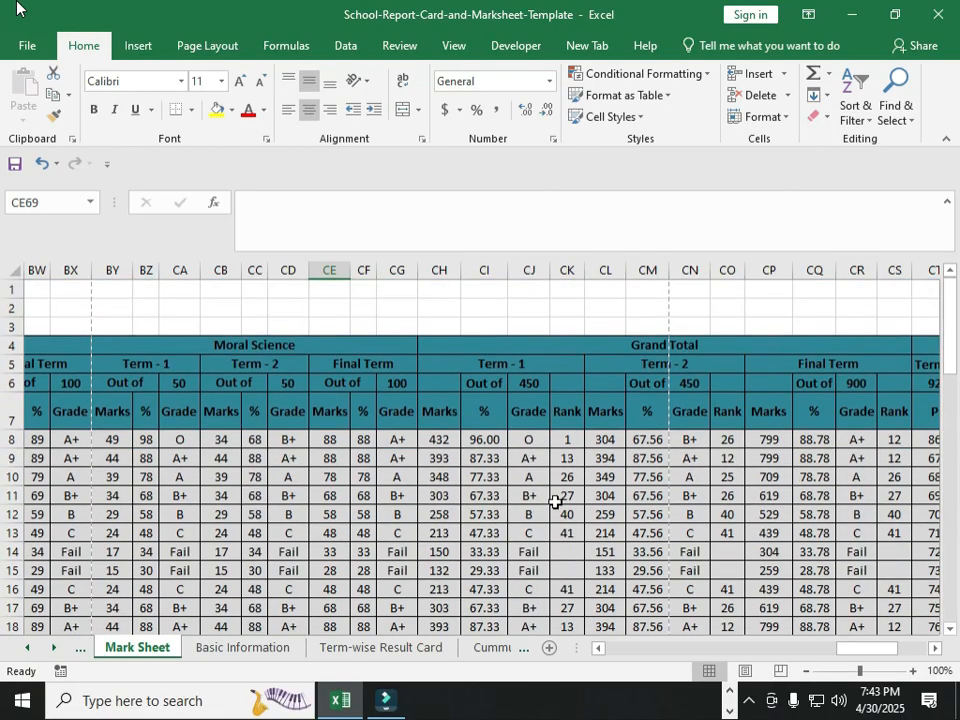
{"action": "left_click_drag", "start_coordinate": [13, 289], "coordinate": [9, 306]}
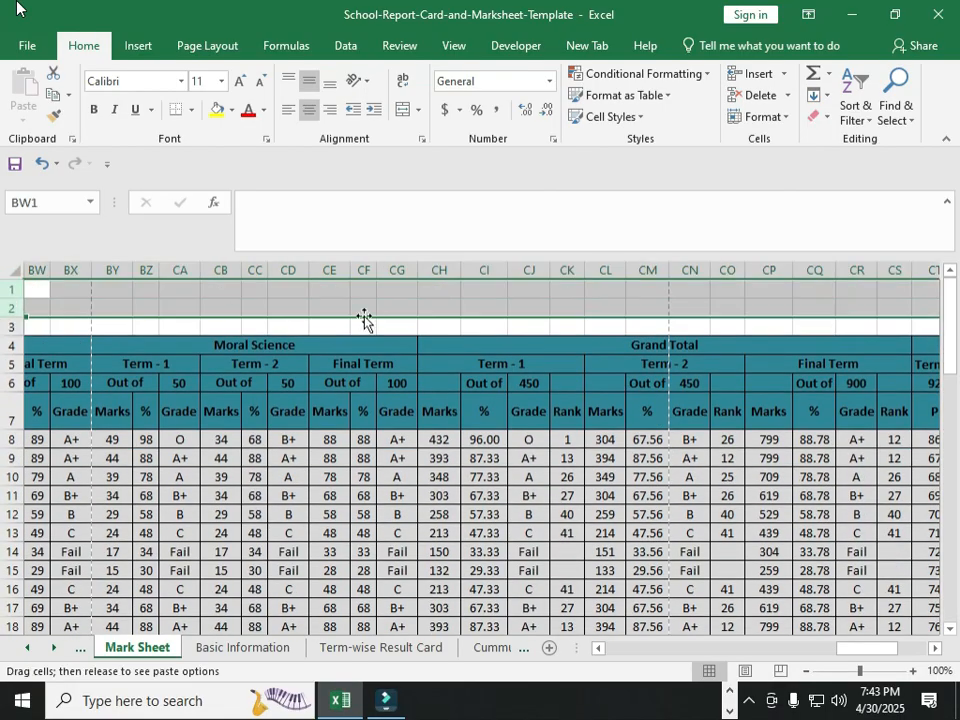
{"action": "right_click", "coordinate": [340, 296]}
{"action": "left_click", "coordinate": [397, 462]}
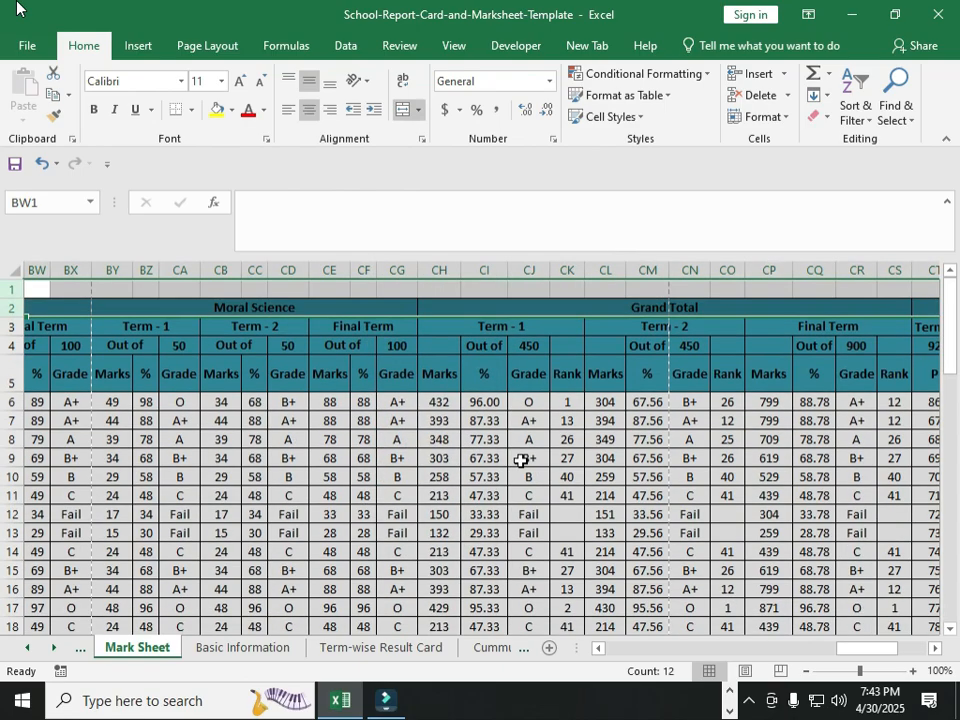
Step: Review the Grand Total columns CH to CS for Term - 1, Term - 2 and Final Term
{"action": "left_click", "coordinate": [770, 495]}
{"action": "left_click", "coordinate": [515, 415]}
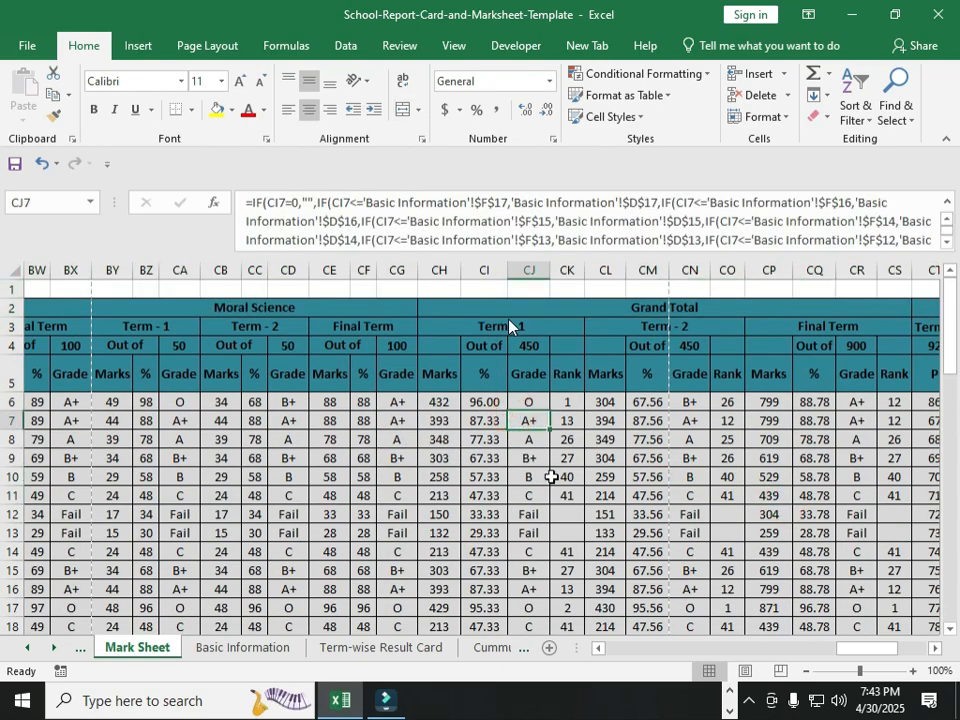
{"action": "left_click", "coordinate": [666, 474]}
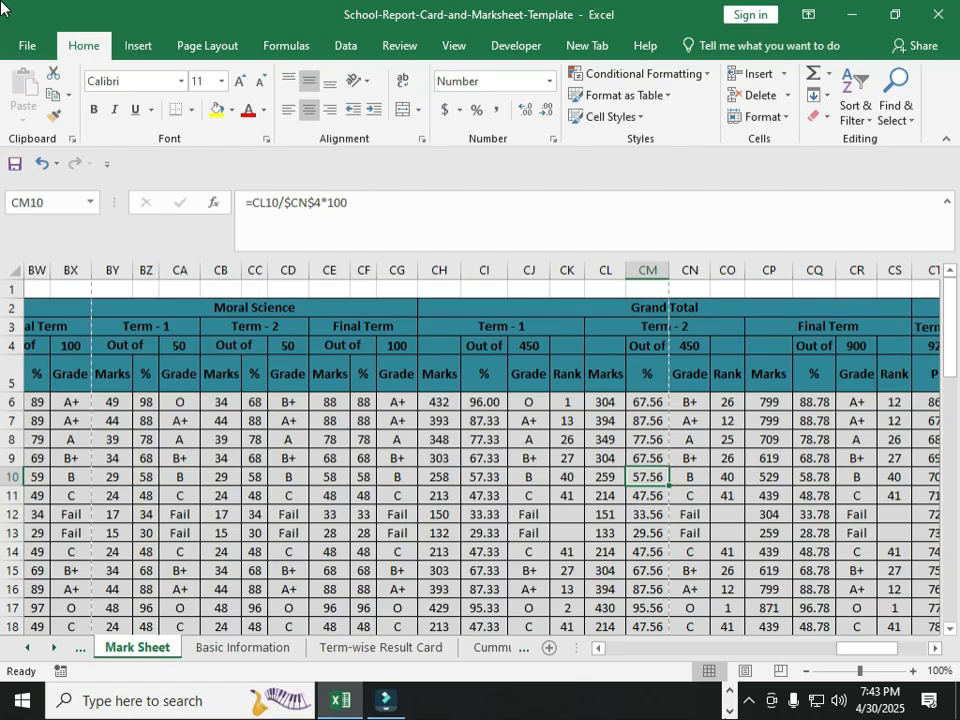
{"action": "left_click_drag", "start_coordinate": [866, 653], "coordinate": [890, 654]}
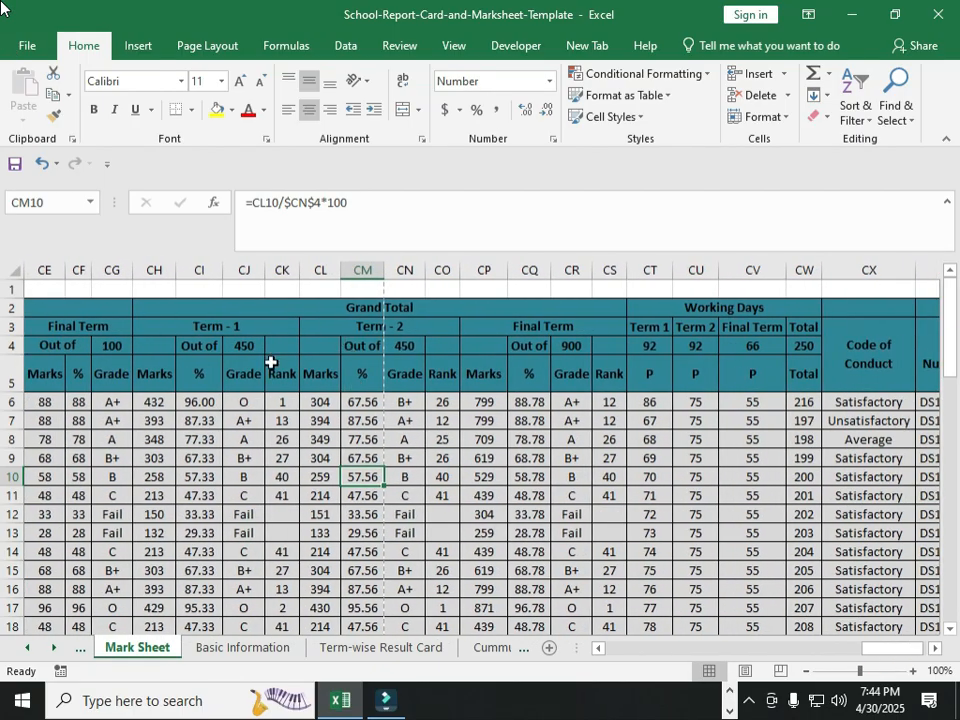
{"action": "left_click_drag", "start_coordinate": [161, 268], "coordinate": [605, 277]}
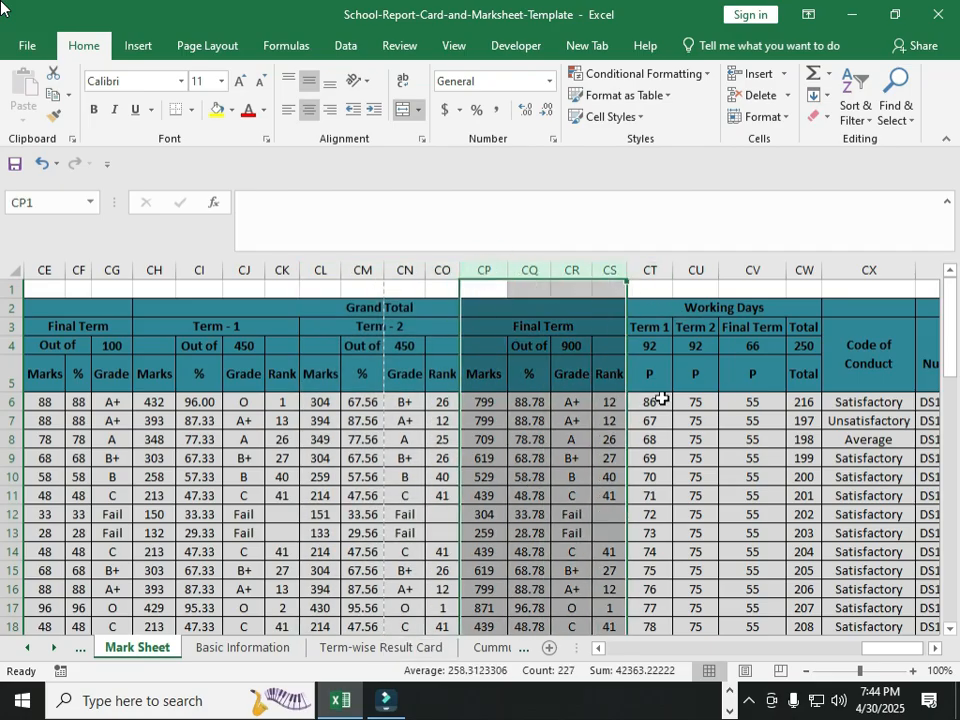
Step: Check the Working Days columns for Term 1, Term 2, Final Term and Total
{"action": "left_click", "coordinate": [660, 446]}
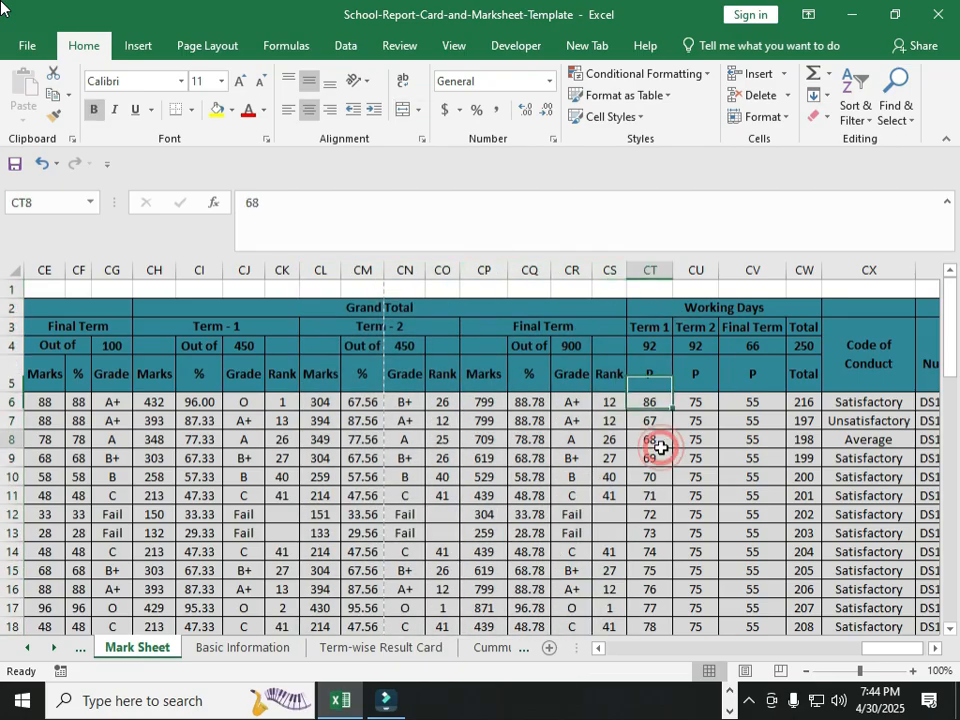
{"action": "left_click", "coordinate": [710, 432]}
{"action": "left_click", "coordinate": [748, 431]}
{"action": "left_click", "coordinate": [801, 440]}
{"action": "left_click", "coordinate": [803, 514]}
Step: Review the Code of Conduct entries in column CX of the Mark Sheet
{"action": "left_click_drag", "start_coordinate": [868, 648], "coordinate": [891, 649]}
{"action": "left_click", "coordinate": [816, 521]}
{"action": "left_click", "coordinate": [814, 365]}
{"action": "left_click", "coordinate": [816, 452]}
{"action": "left_click", "coordinate": [829, 552]}
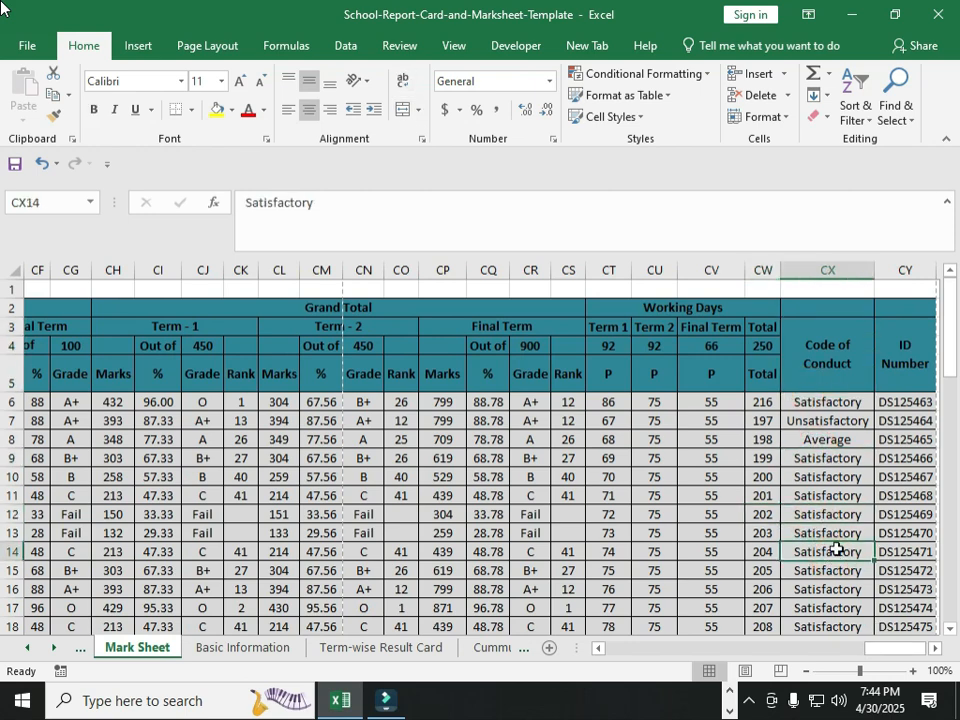
{"action": "left_click", "coordinate": [824, 400]}
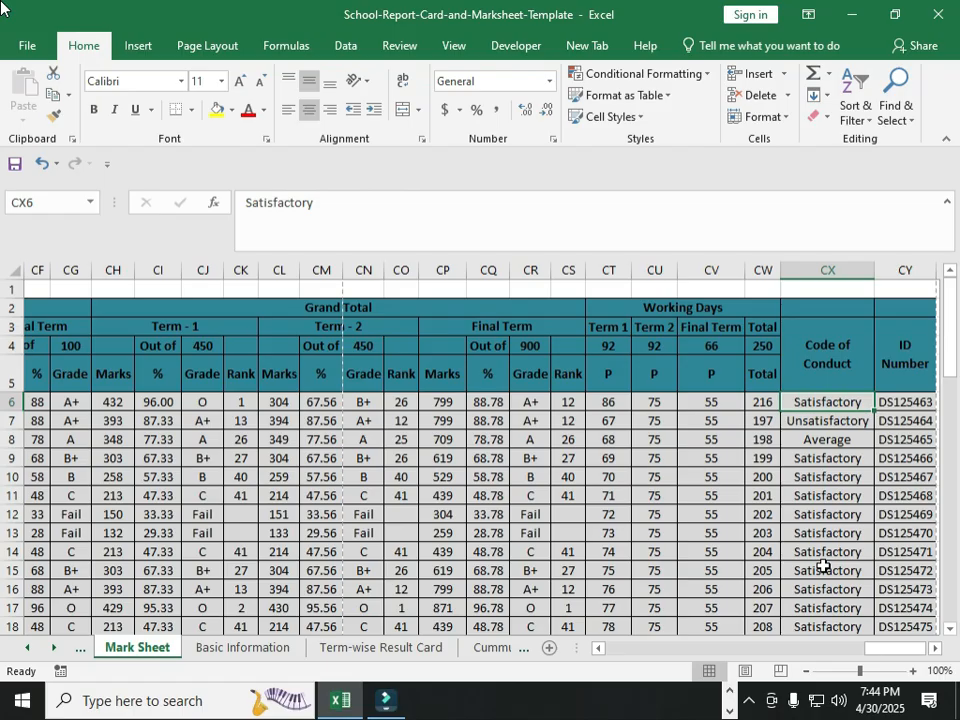
Step: Check the Code Of Conduct options Satisfactory, Average and Unsatisfactory in row 19 of the Basic Information sheet
{"action": "left_click", "coordinate": [232, 650]}
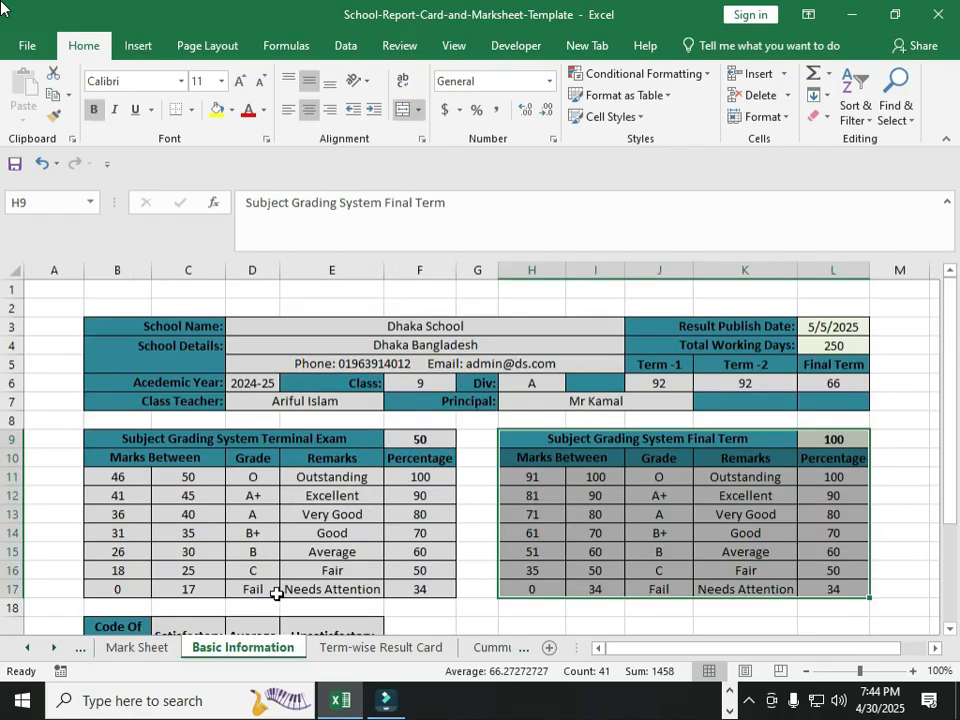
{"action": "scroll", "coordinate": [365, 597], "scroll_direction": "down", "scroll_amount": 1}
{"action": "left_click", "coordinate": [175, 579]}
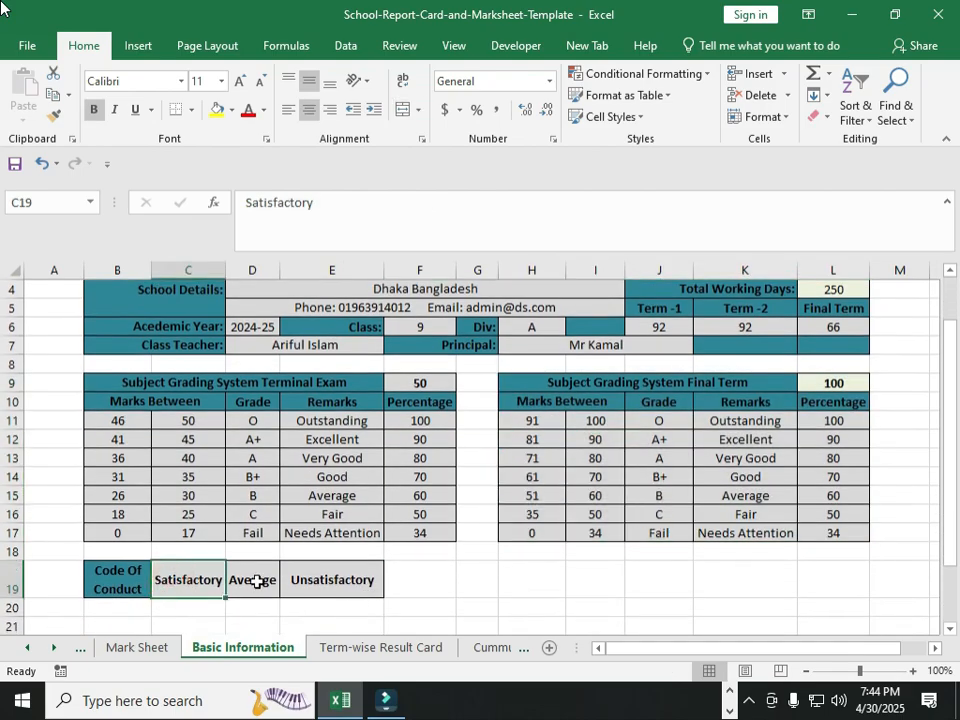
{"action": "left_click", "coordinate": [329, 580]}
Step: Return to the Mark Sheet and inspect the ID Number column beside Code of Conduct
{"action": "left_click", "coordinate": [148, 649]}
{"action": "left_click", "coordinate": [800, 478]}
{"action": "left_click", "coordinate": [877, 647]}
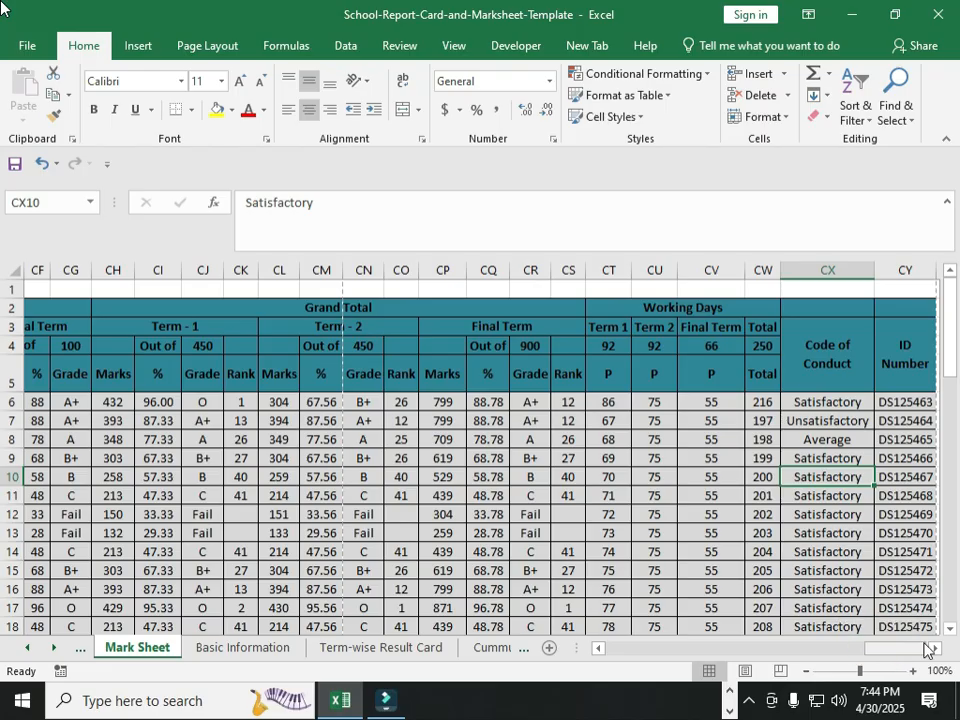
{"action": "left_click", "coordinate": [930, 648]}
{"action": "left_click", "coordinate": [930, 648]}
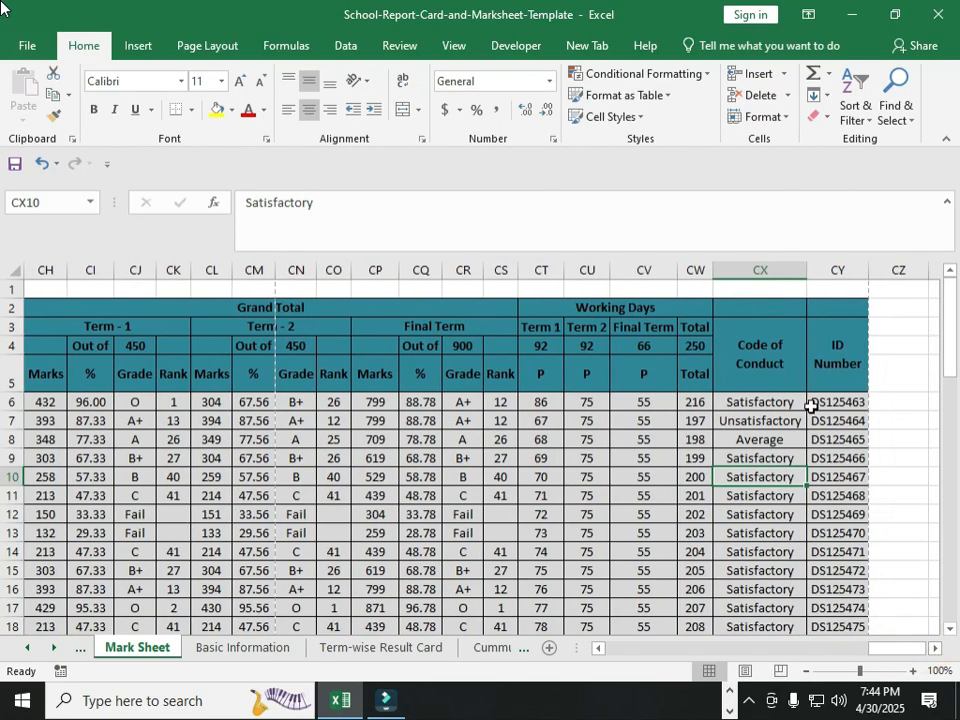
{"action": "left_click", "coordinate": [816, 402]}
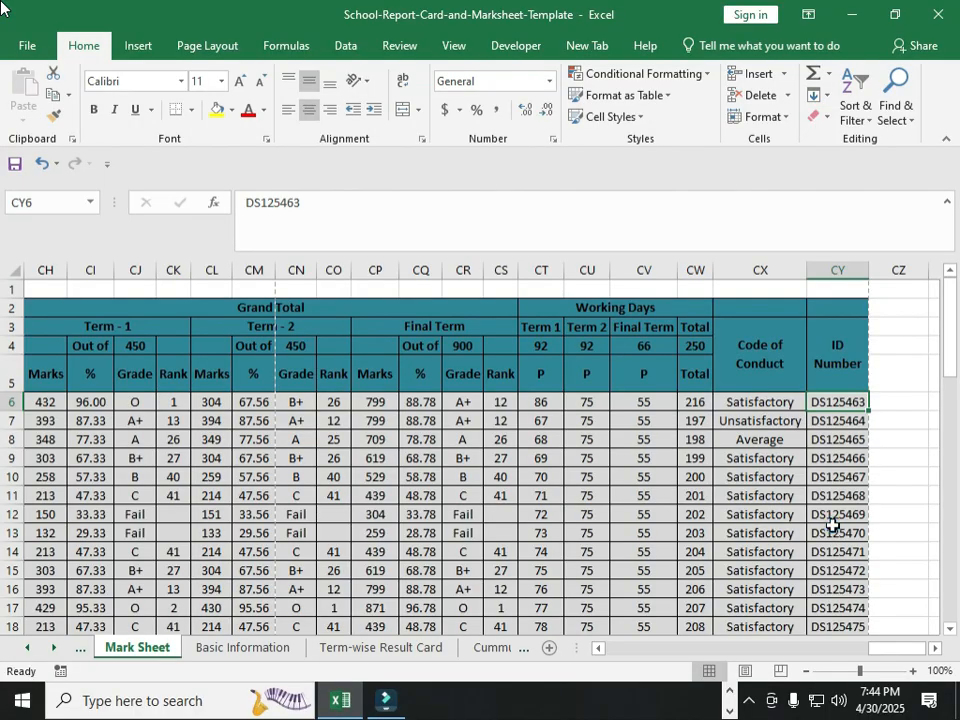
Step: Revisit the first Mark Sheet columns and Basic Information, and show the header of the Term-wise Result Card sheet
{"action": "left_click_drag", "start_coordinate": [893, 648], "coordinate": [403, 668]}
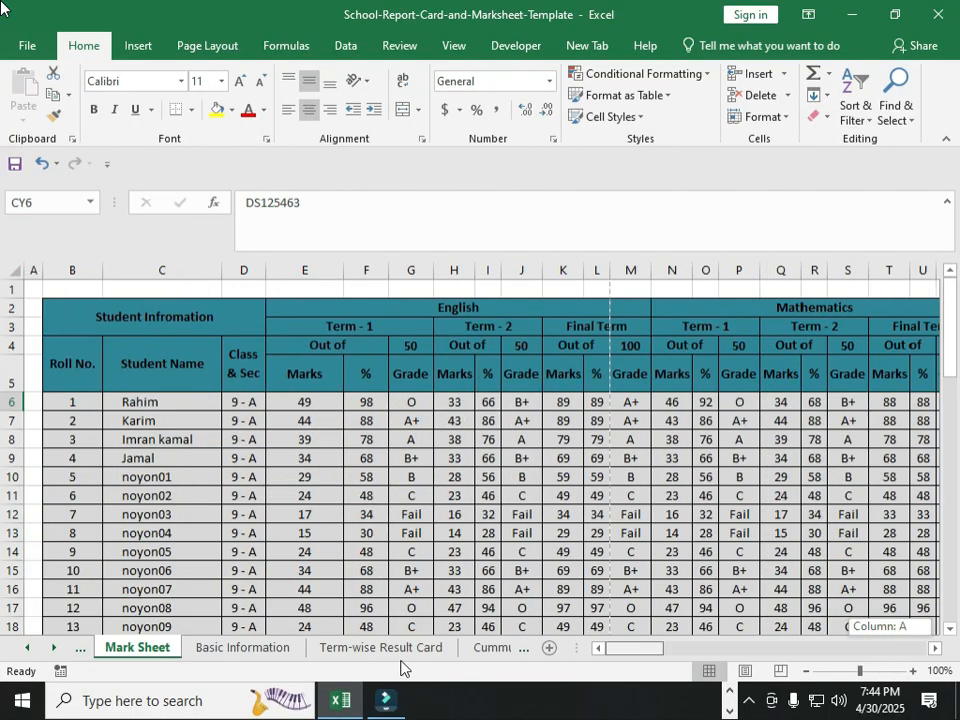
{"action": "left_click", "coordinate": [248, 648]}
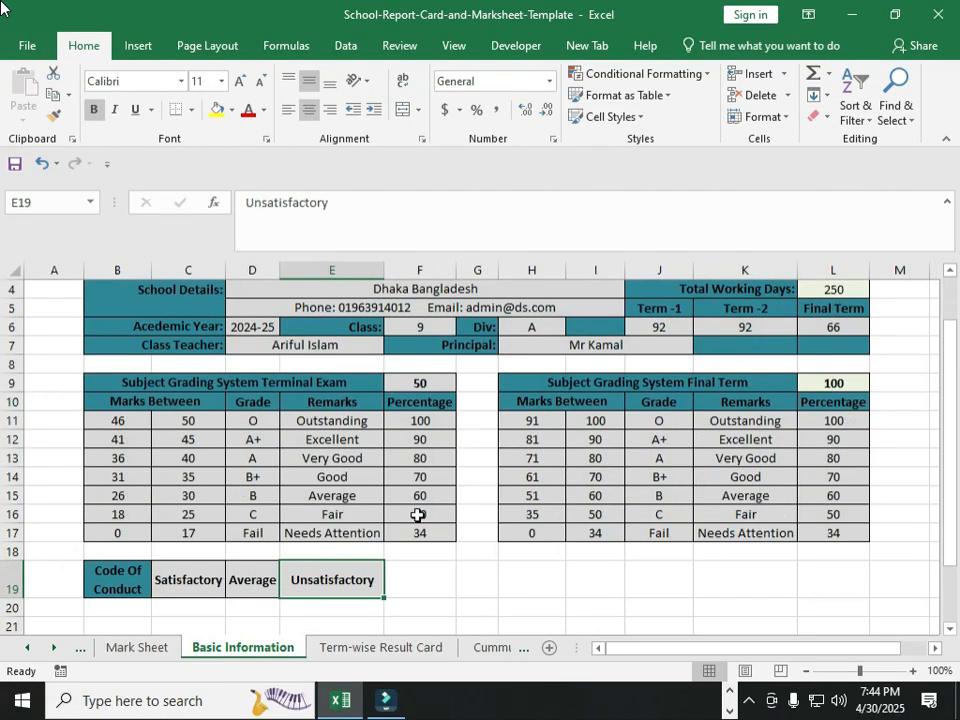
{"action": "scroll", "coordinate": [609, 533], "scroll_direction": "up", "scroll_amount": 1}
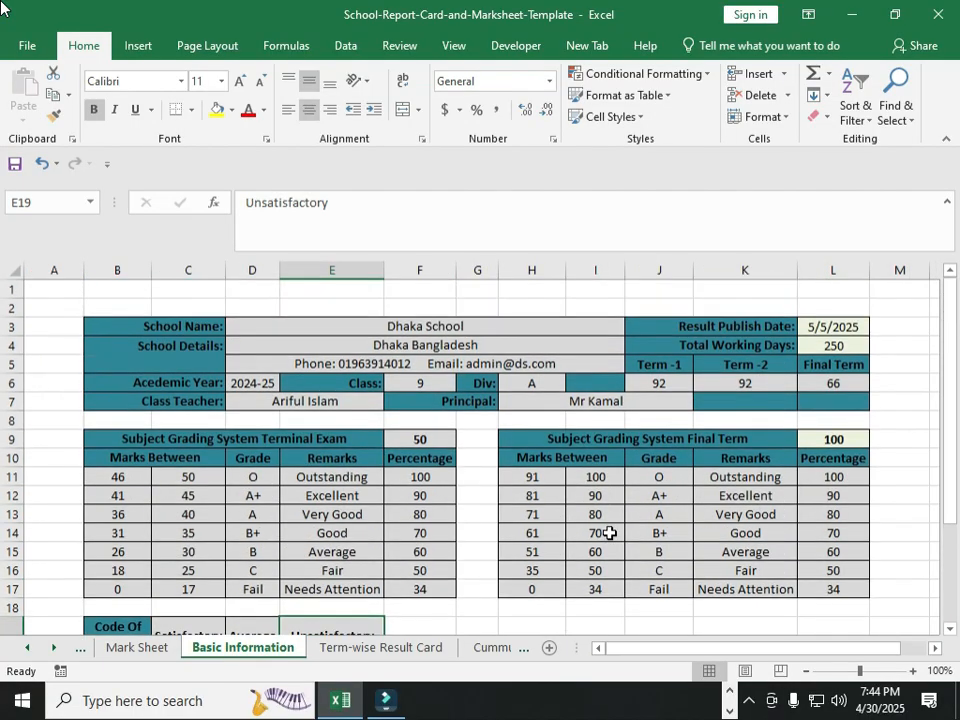
{"action": "left_click", "coordinate": [343, 648]}
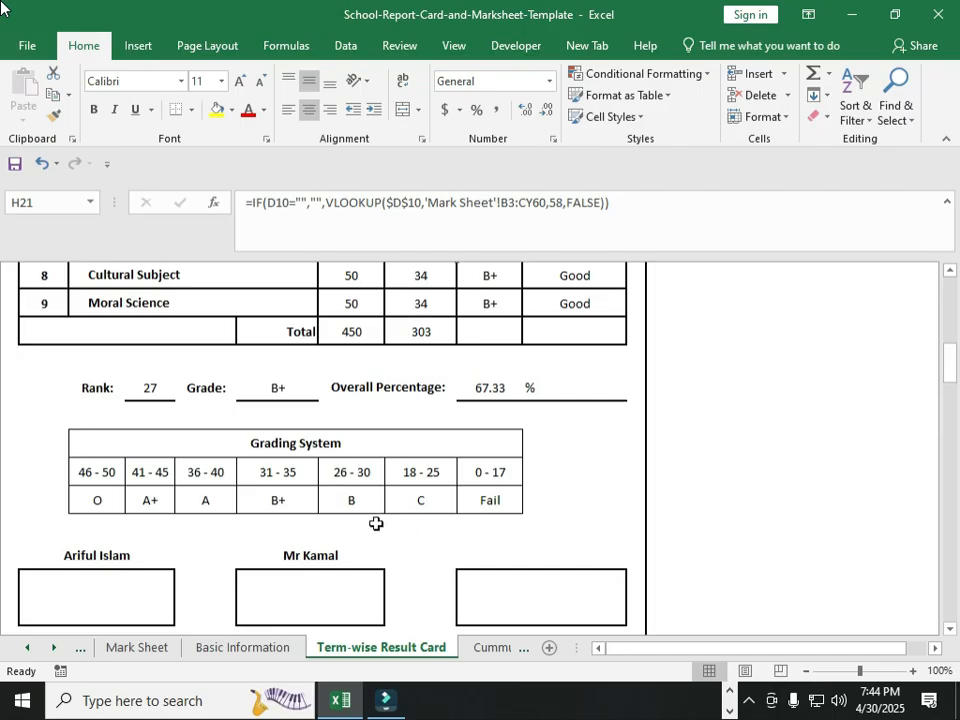
{"action": "scroll", "coordinate": [298, 510], "scroll_direction": "up", "scroll_amount": 7}
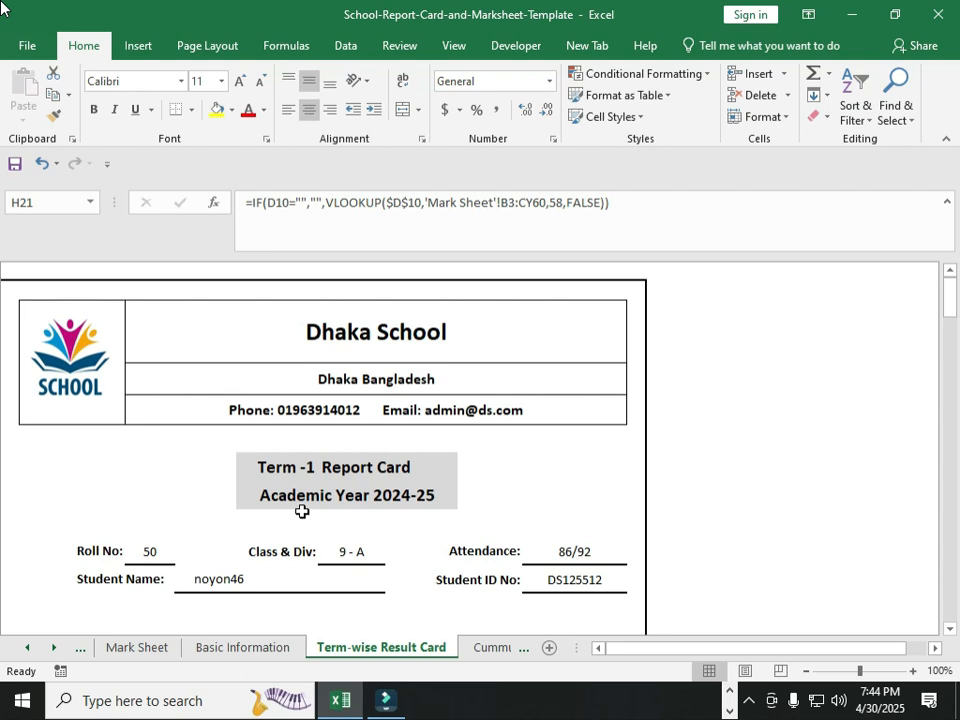
{"action": "left_click", "coordinate": [184, 437]}
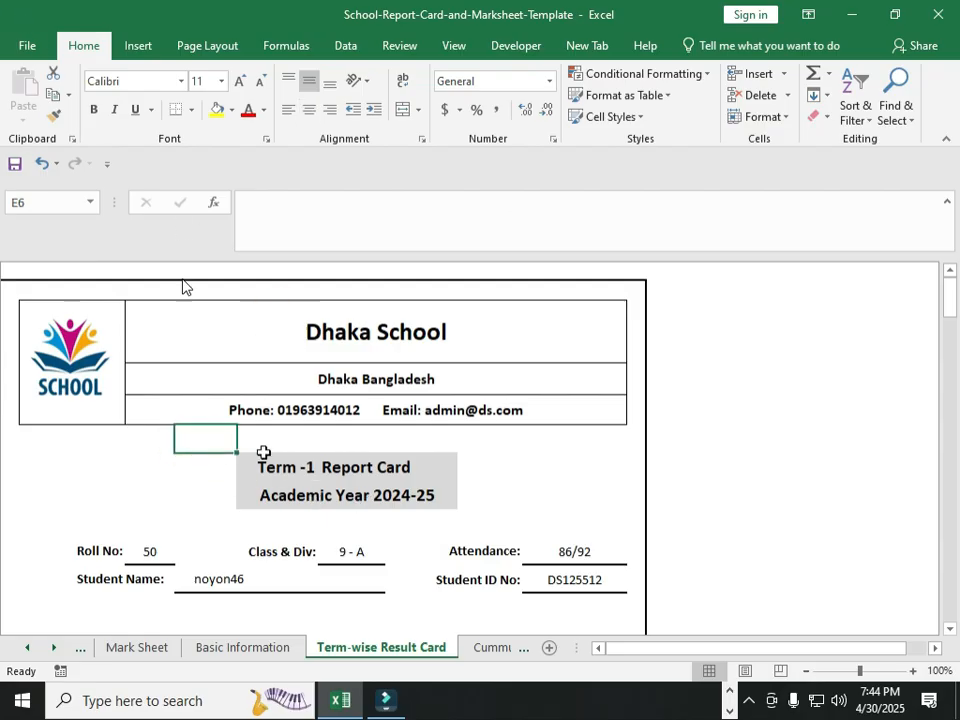
{"action": "left_click", "coordinate": [804, 414]}
{"action": "left_click", "coordinate": [734, 458]}
{"action": "left_click", "coordinate": [422, 456]}
{"action": "left_click", "coordinate": [636, 466]}
{"action": "left_click", "coordinate": [801, 461]}
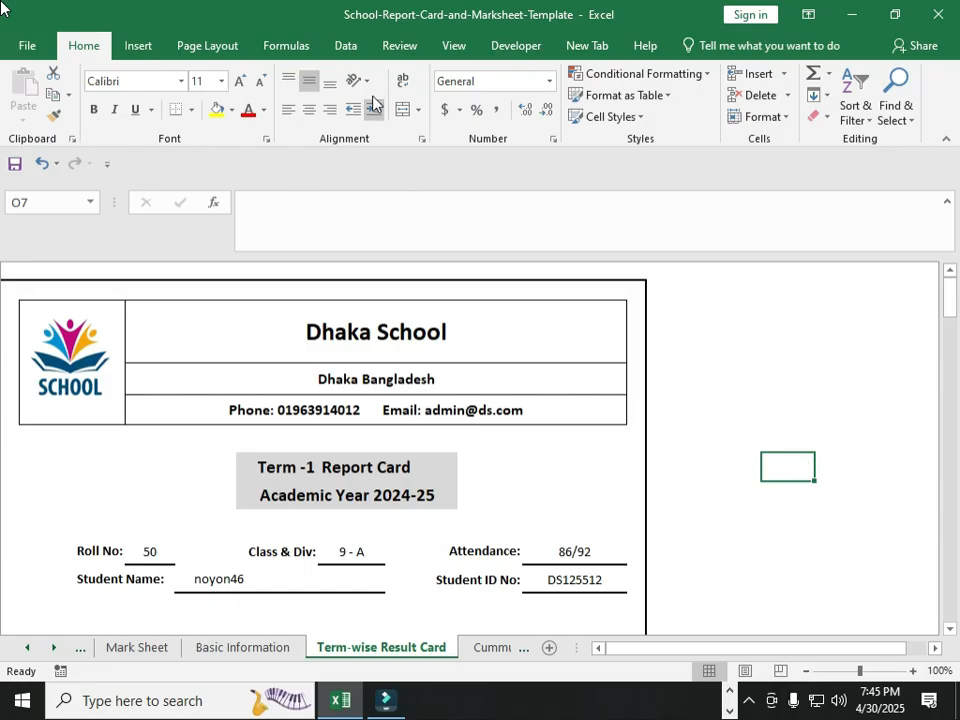
Step: Show the gridlines on the Term-wise Result Card sheet and try out the gridline view and print options
{"action": "left_click", "coordinate": [401, 46]}
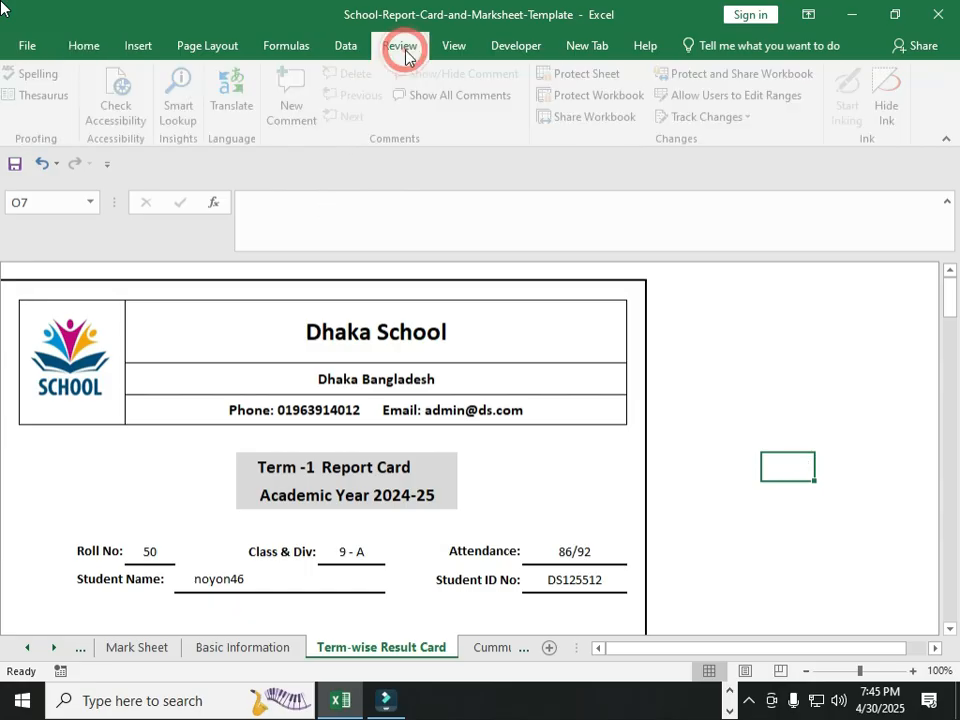
{"action": "left_click", "coordinate": [468, 50]}
{"action": "left_click", "coordinate": [340, 50]}
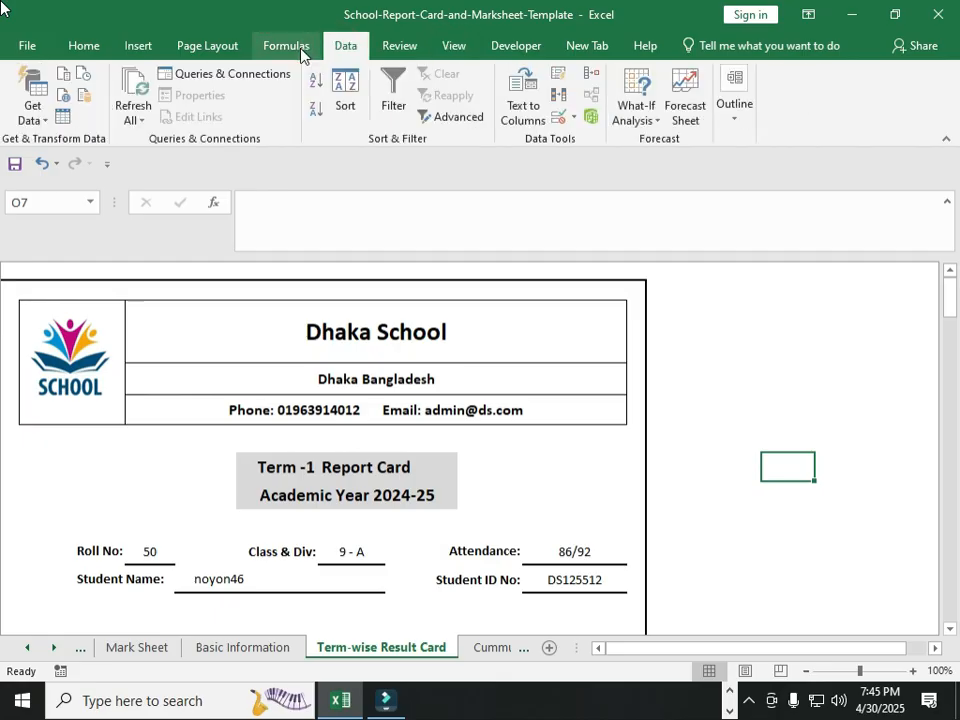
{"action": "left_click", "coordinate": [296, 50]}
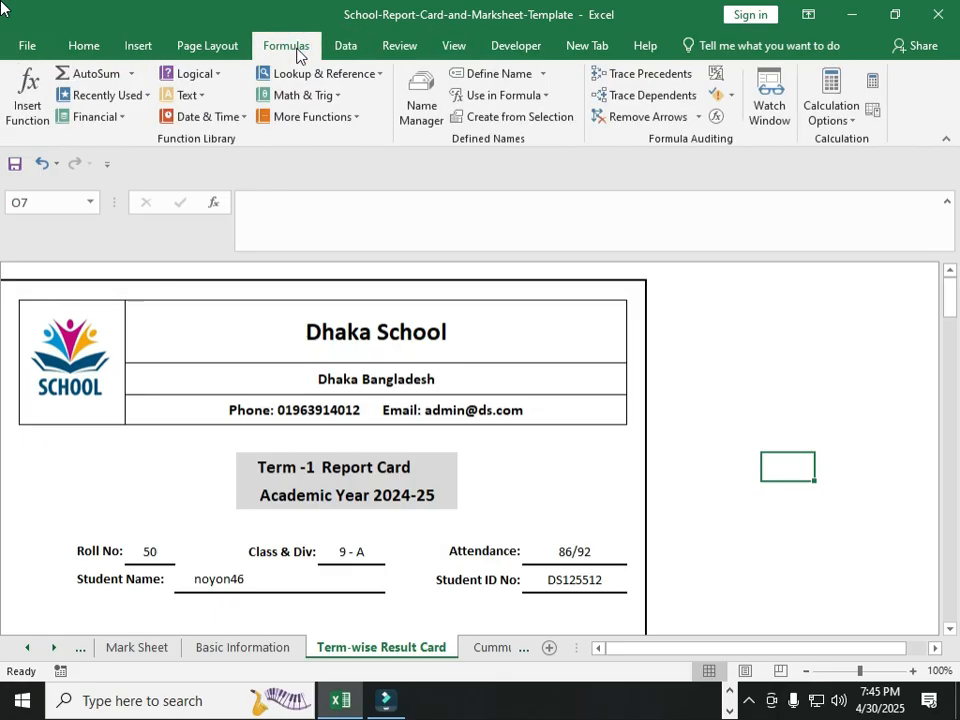
{"action": "left_click", "coordinate": [229, 50]}
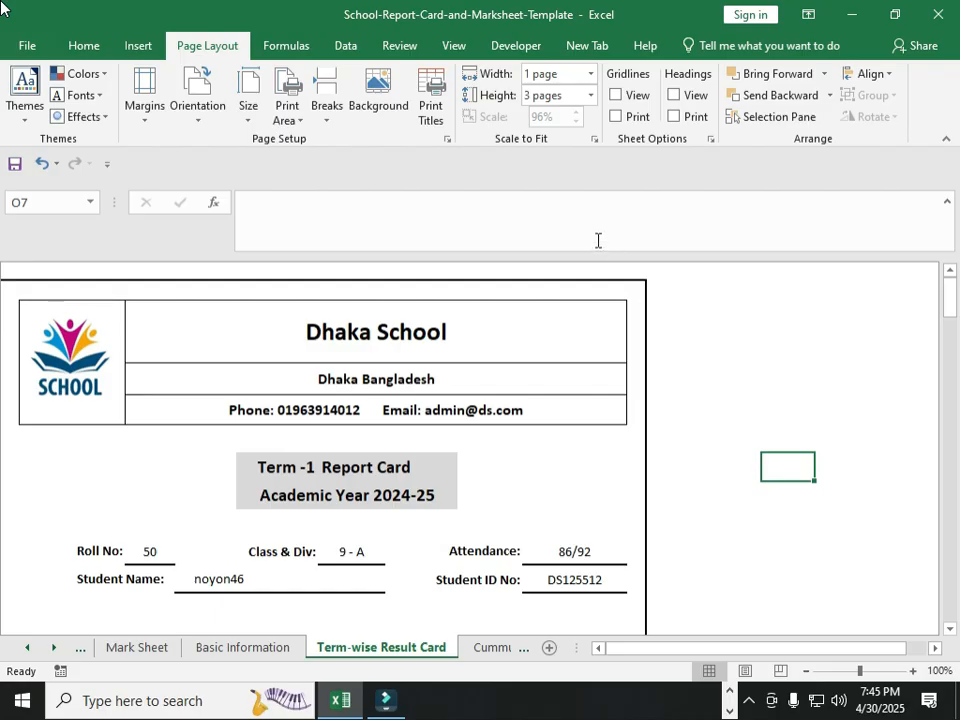
{"action": "left_click", "coordinate": [615, 97]}
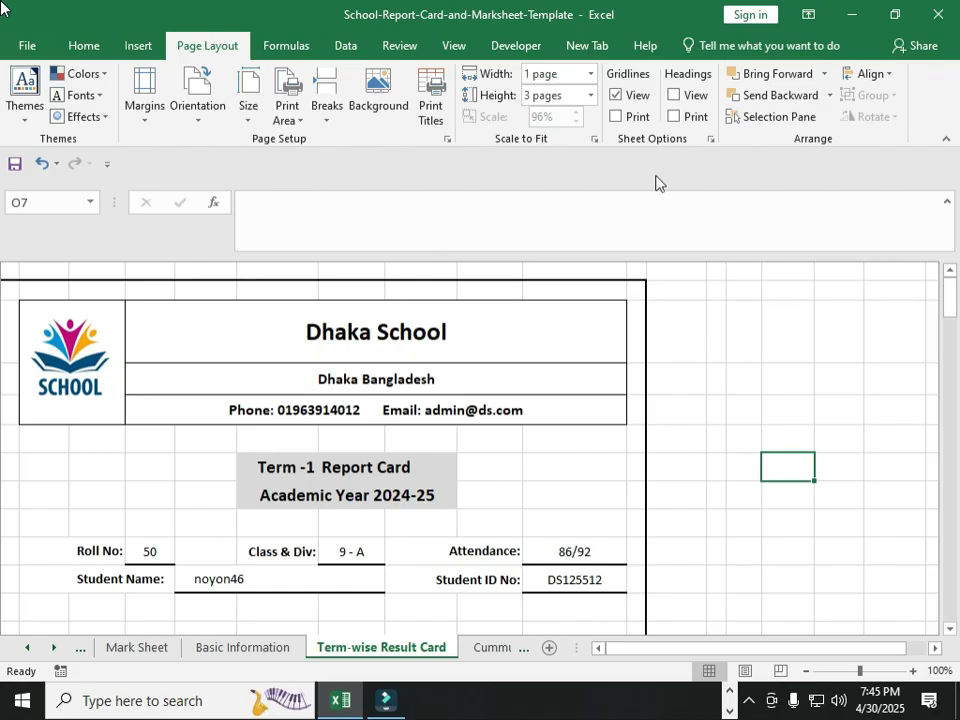
{"action": "left_click", "coordinate": [615, 94]}
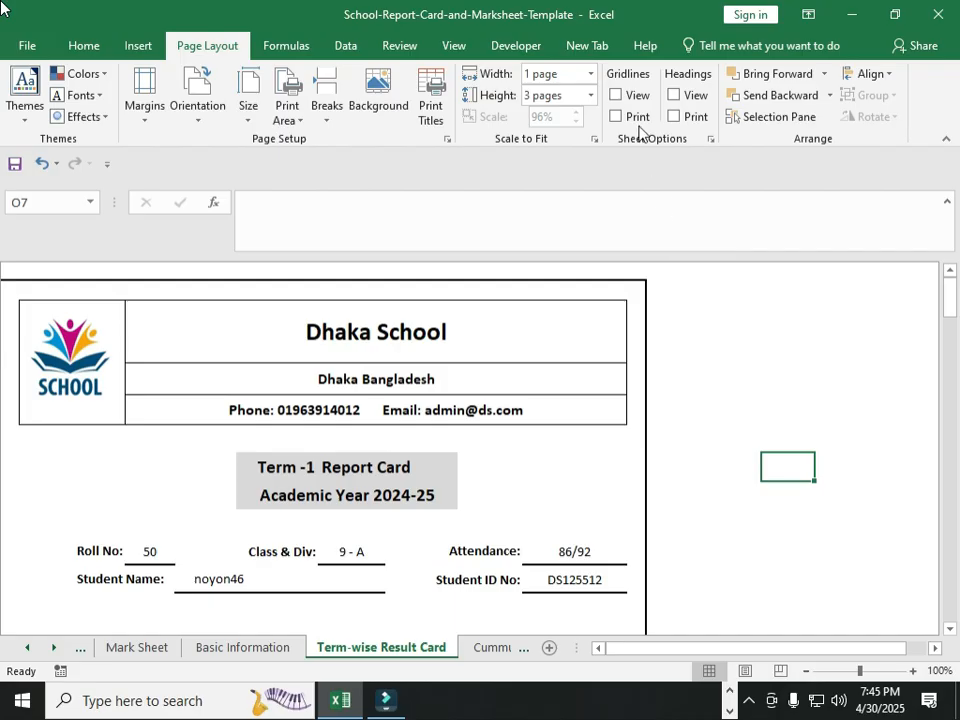
{"action": "left_click", "coordinate": [615, 94]}
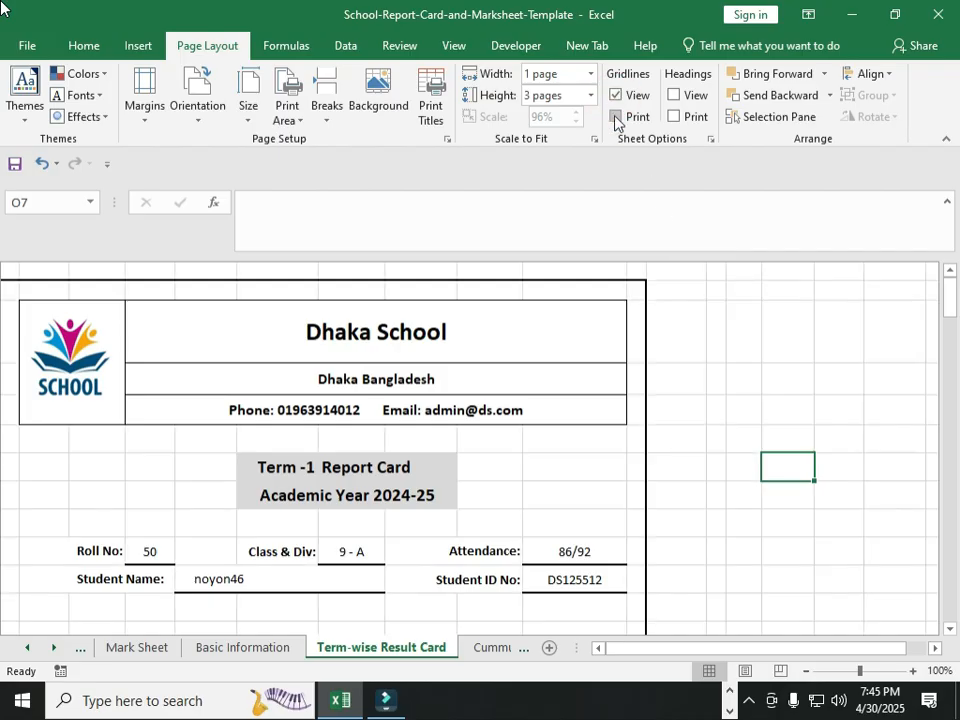
{"action": "left_click", "coordinate": [615, 117]}
{"action": "left_click", "coordinate": [614, 113]}
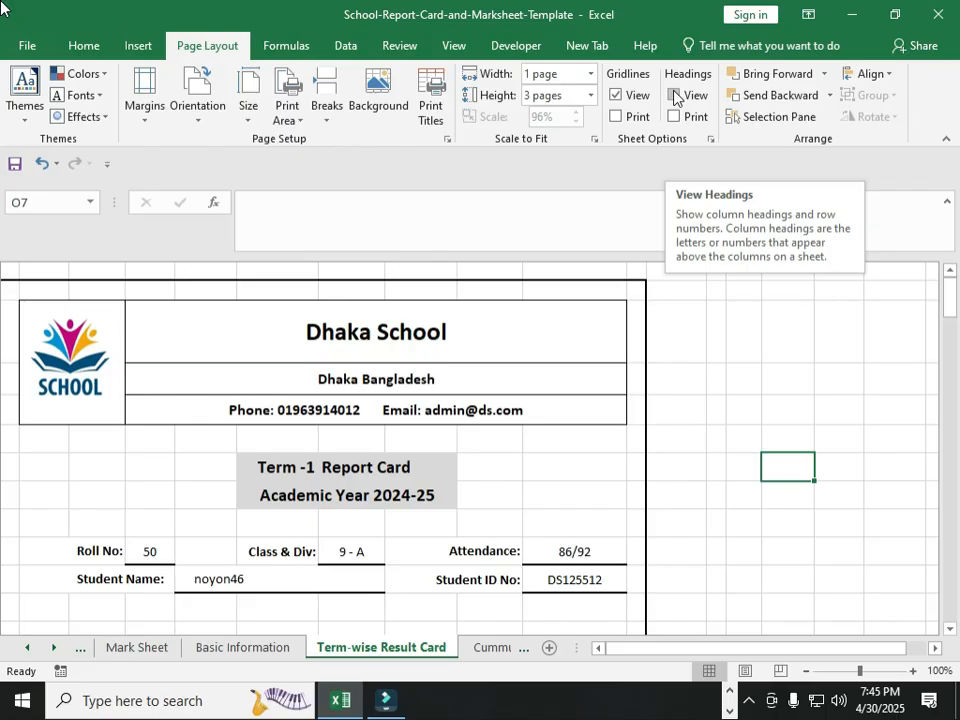
Step: Toggle the row and column headings, hide the gridlines on the Term-wise Result Card, and save the workbook
{"action": "left_click", "coordinate": [675, 95]}
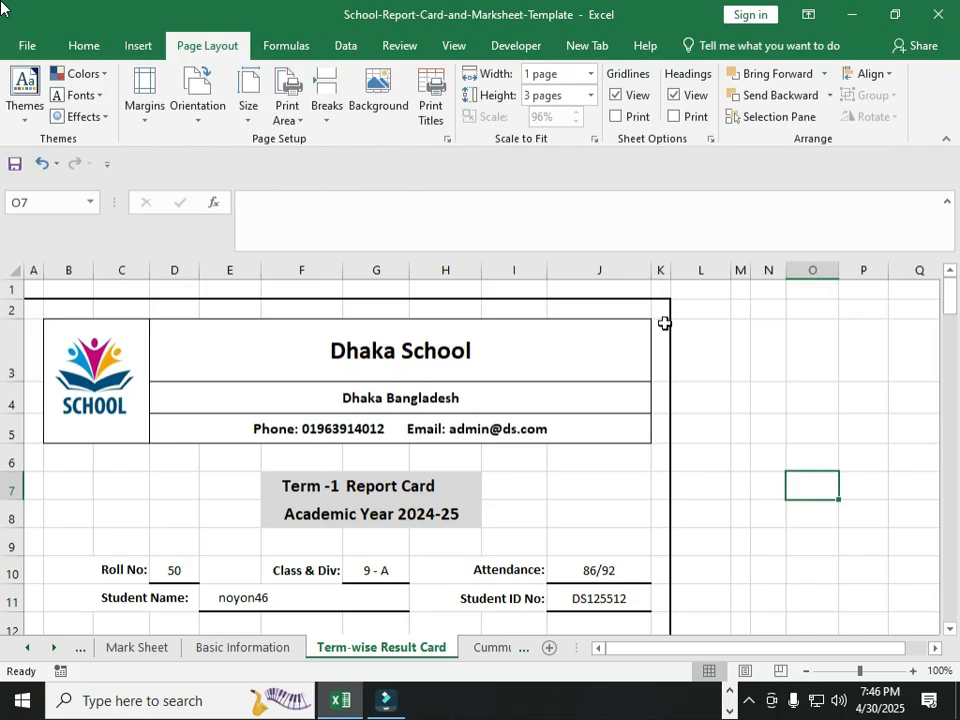
{"action": "left_click", "coordinate": [675, 94]}
{"action": "left_click", "coordinate": [616, 95]}
{"action": "left_click", "coordinate": [818, 444]}
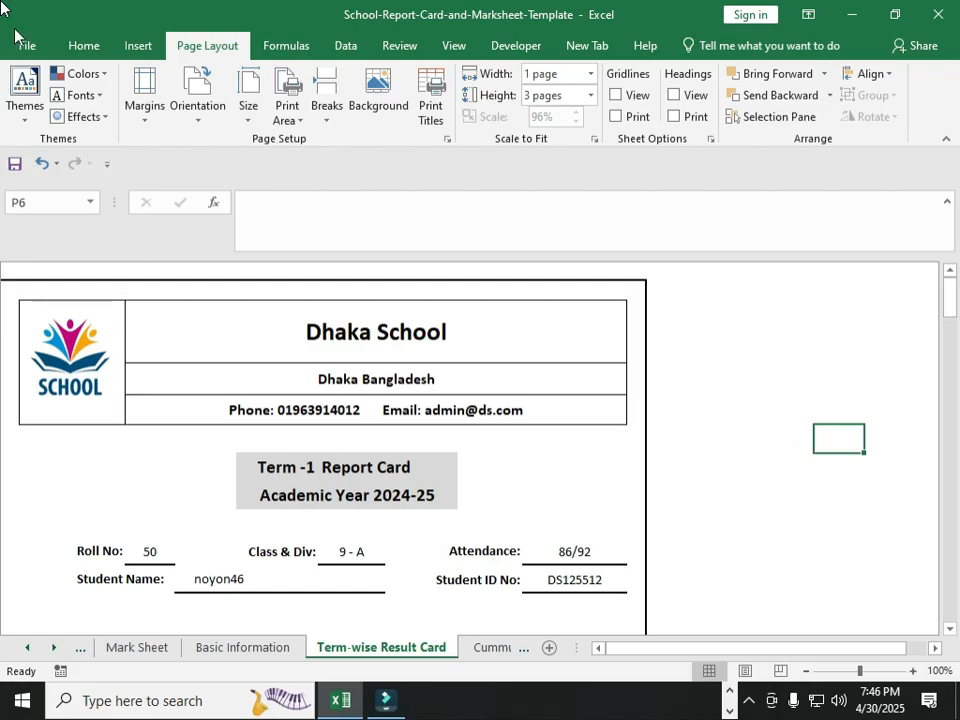
{"action": "left_click", "coordinate": [14, 163]}
Step: Review the Term -1 report card's layout: subject marks table, student details block and school header
{"action": "scroll", "coordinate": [740, 477], "scroll_direction": "down", "scroll_amount": 1}
{"action": "scroll", "coordinate": [740, 477], "scroll_direction": "up", "scroll_amount": 1}
{"action": "scroll", "coordinate": [493, 442], "scroll_direction": "down", "scroll_amount": 2}
{"action": "scroll", "coordinate": [493, 442], "scroll_direction": "down", "scroll_amount": 2}
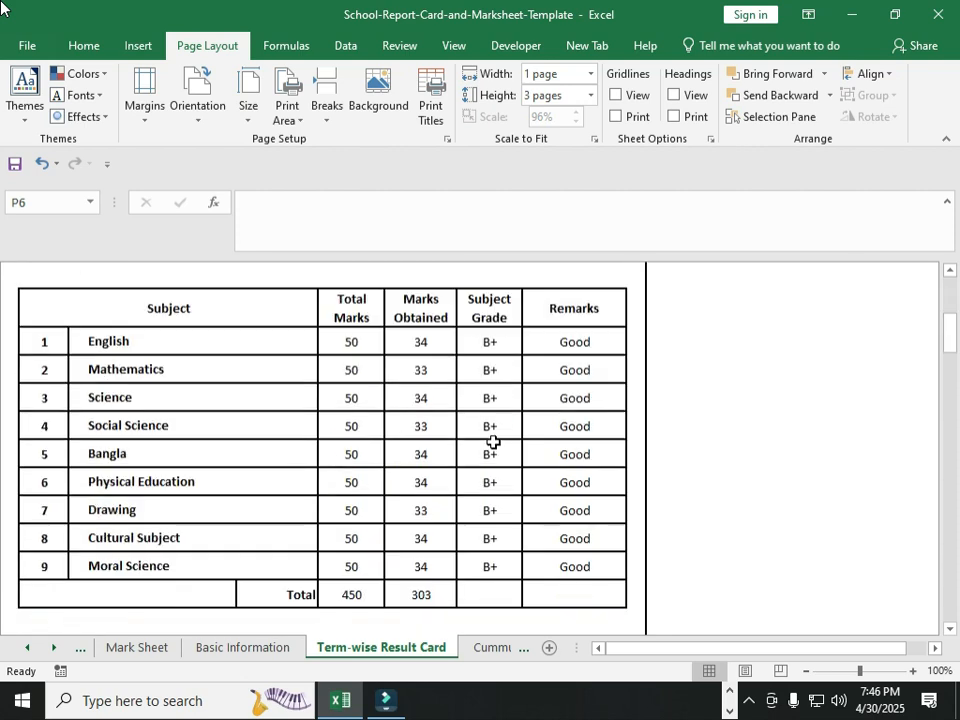
{"action": "scroll", "coordinate": [493, 442], "scroll_direction": "down", "scroll_amount": 1}
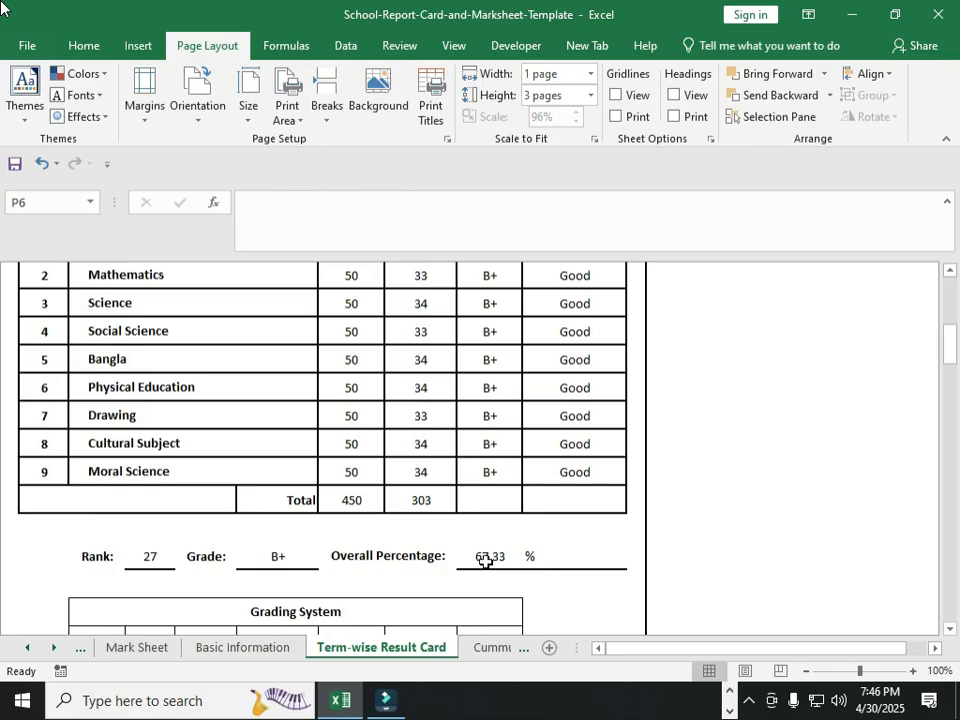
{"action": "scroll", "coordinate": [396, 529], "scroll_direction": "down", "scroll_amount": 1}
{"action": "scroll", "coordinate": [397, 531], "scroll_direction": "up", "scroll_amount": 3}
{"action": "left_click_drag", "start_coordinate": [71, 390], "coordinate": [555, 563]}
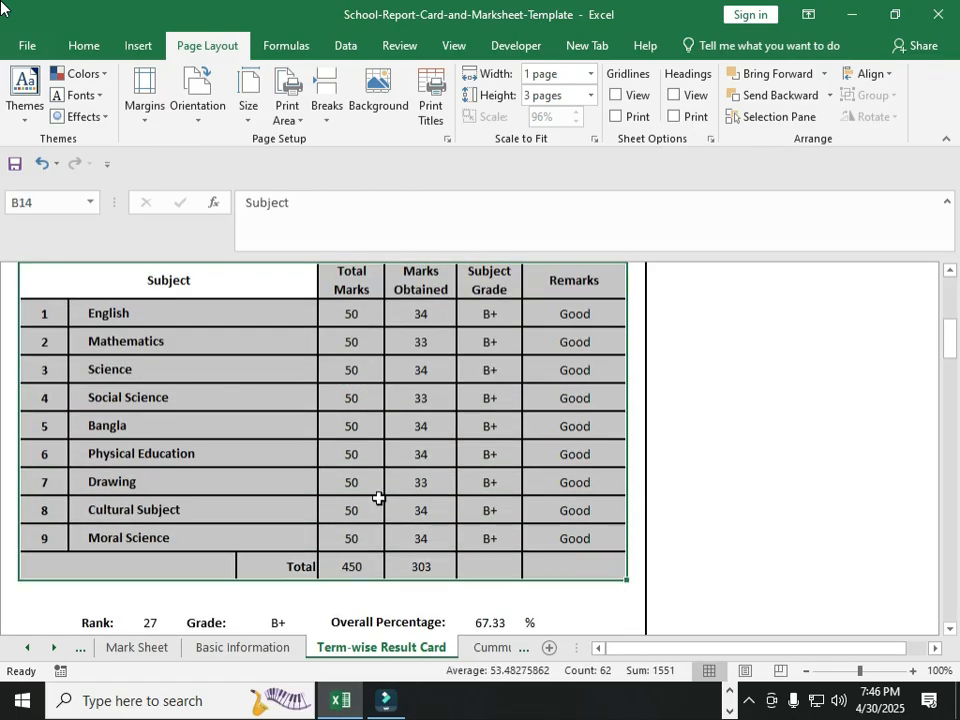
{"action": "scroll", "coordinate": [427, 508], "scroll_direction": "up", "scroll_amount": 3}
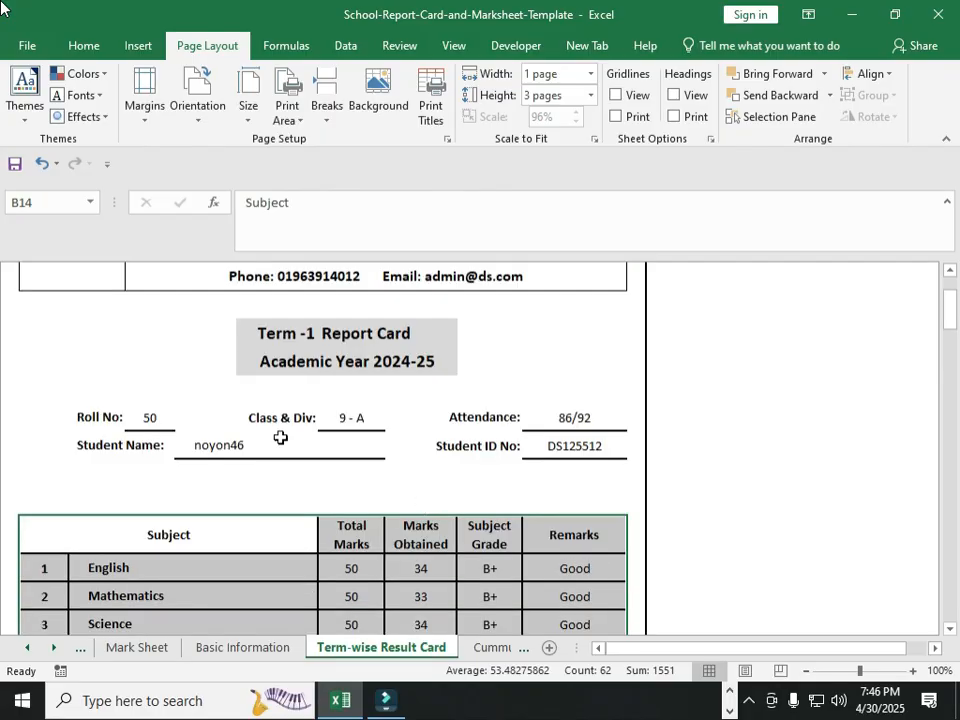
{"action": "left_click_drag", "start_coordinate": [71, 332], "coordinate": [540, 480]}
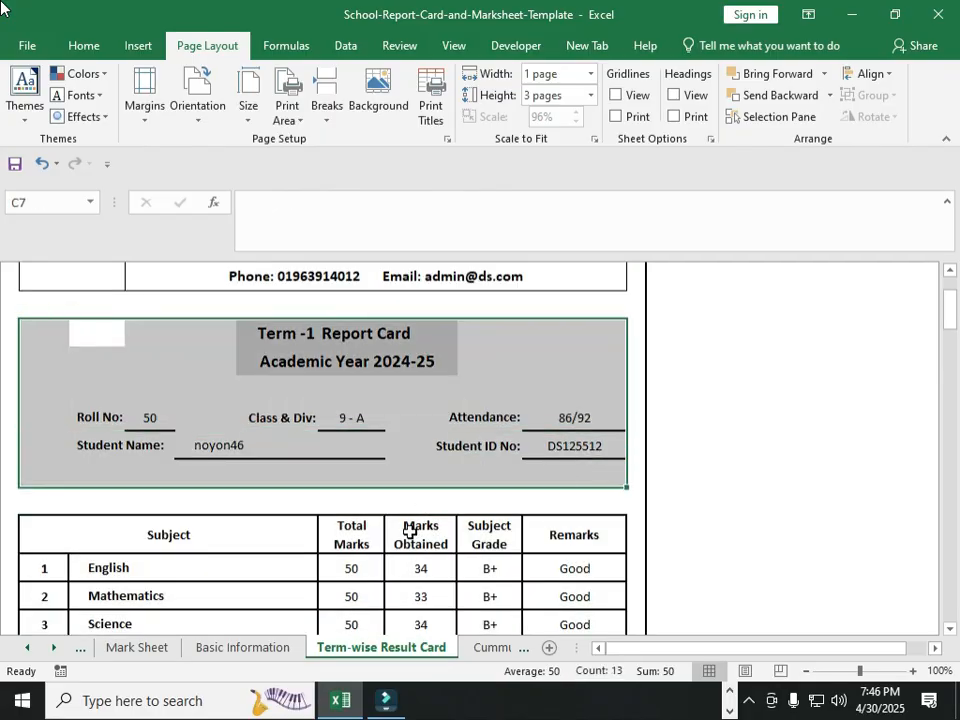
{"action": "scroll", "coordinate": [414, 529], "scroll_direction": "up", "scroll_amount": 2}
{"action": "left_click_drag", "start_coordinate": [573, 411], "coordinate": [98, 323]}
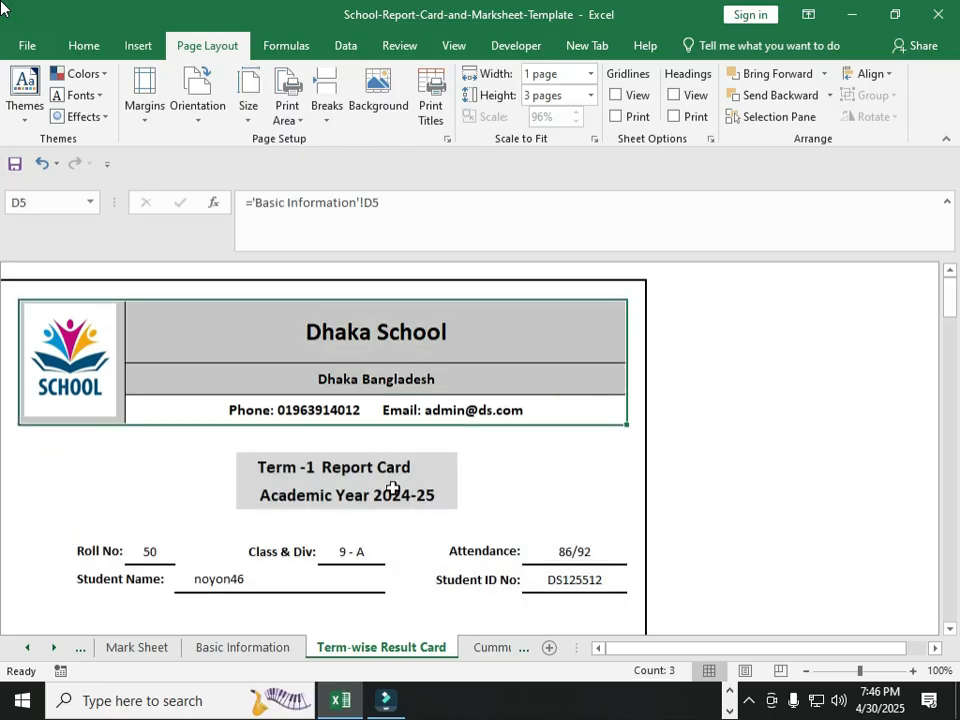
Step: Examine the Grading System table and the three signature boxes at the end of the Term -1 report card
{"action": "scroll", "coordinate": [393, 488], "scroll_direction": "down", "scroll_amount": 7}
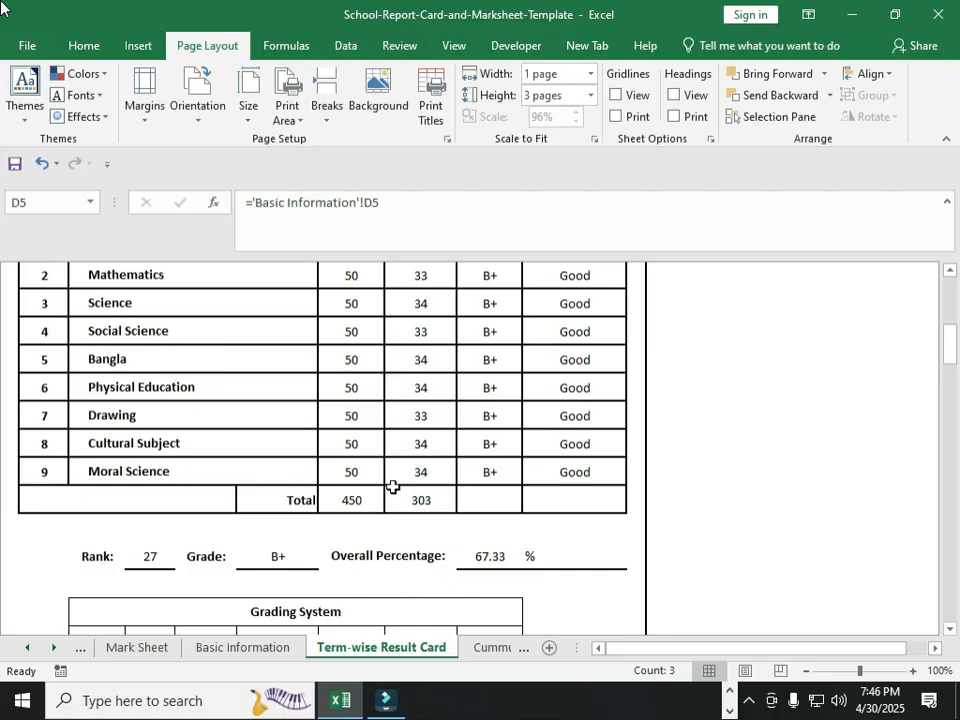
{"action": "scroll", "coordinate": [393, 487], "scroll_direction": "down", "scroll_amount": 1}
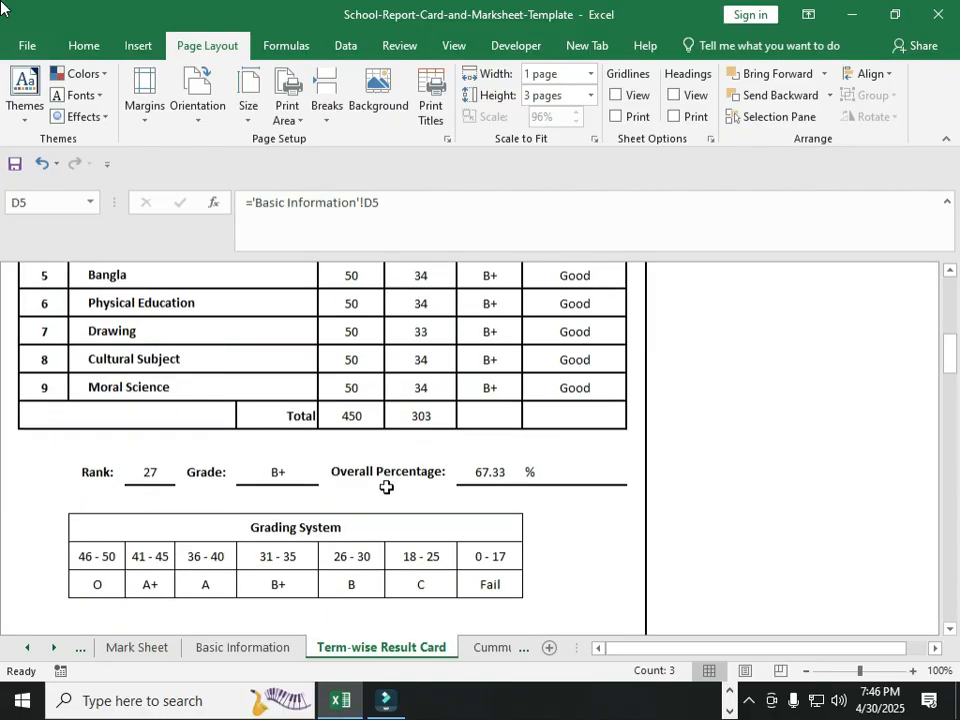
{"action": "scroll", "coordinate": [386, 487], "scroll_direction": "down", "scroll_amount": 1}
{"action": "left_click_drag", "start_coordinate": [208, 441], "coordinate": [226, 487]}
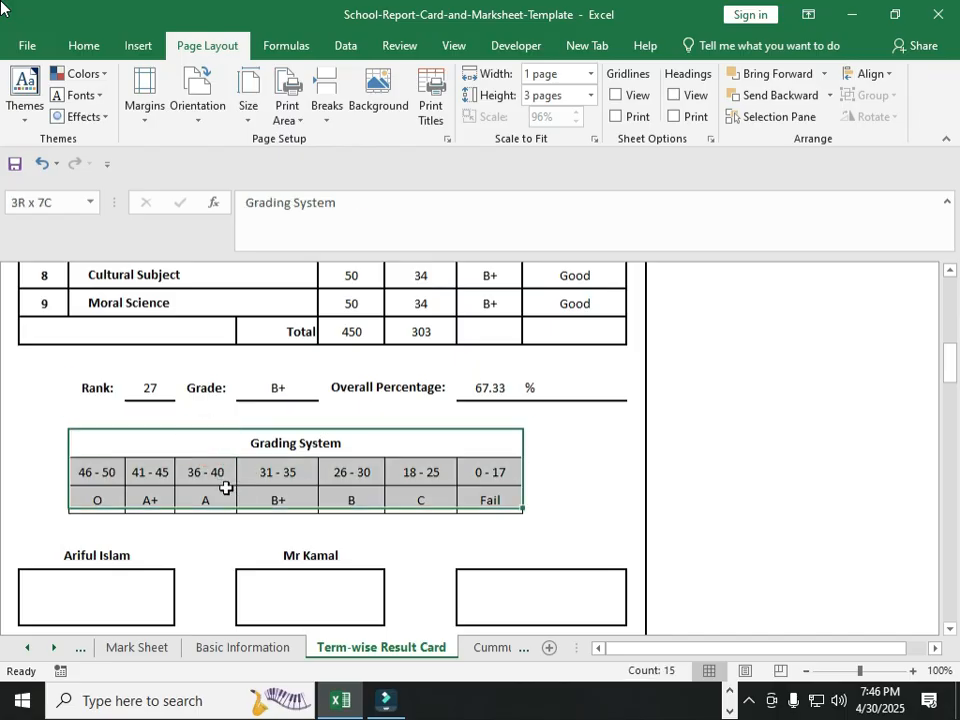
{"action": "left_click", "coordinate": [133, 574]}
{"action": "left_click", "coordinate": [326, 602]}
{"action": "left_click", "coordinate": [511, 607]}
Step: Check English's Total Marks cell G15, look through the workbook's other sheets, and return to the Term-wise Result Card
{"action": "scroll", "coordinate": [400, 561], "scroll_direction": "up", "scroll_amount": 3}
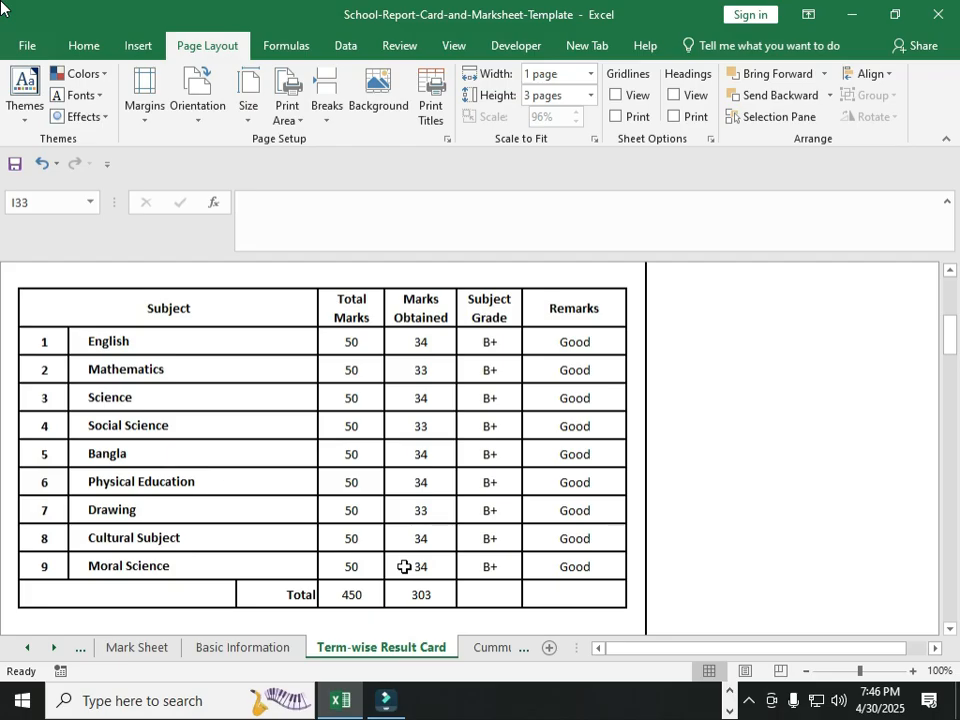
{"action": "left_click", "coordinate": [343, 340]}
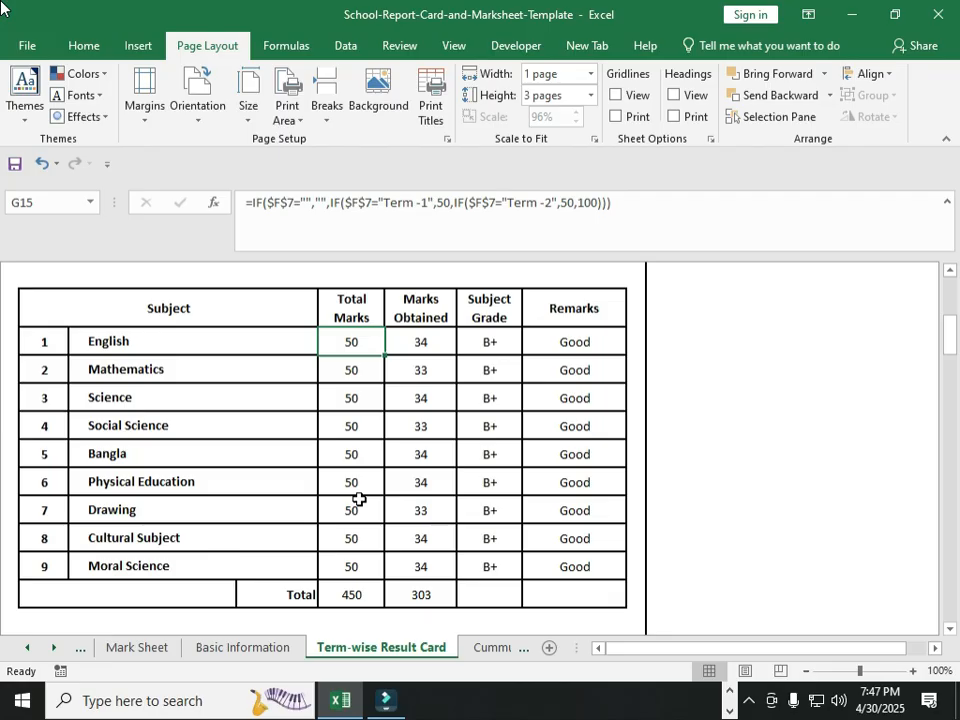
{"action": "left_click", "coordinate": [488, 650]}
{"action": "left_click", "coordinate": [140, 652]}
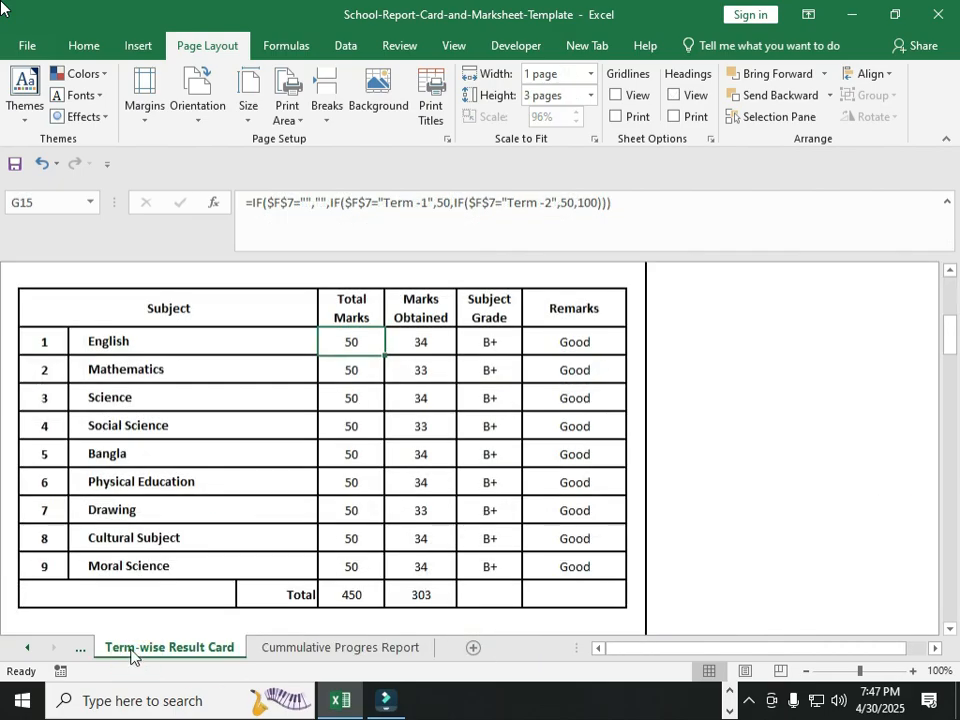
{"action": "left_click", "coordinate": [320, 648]}
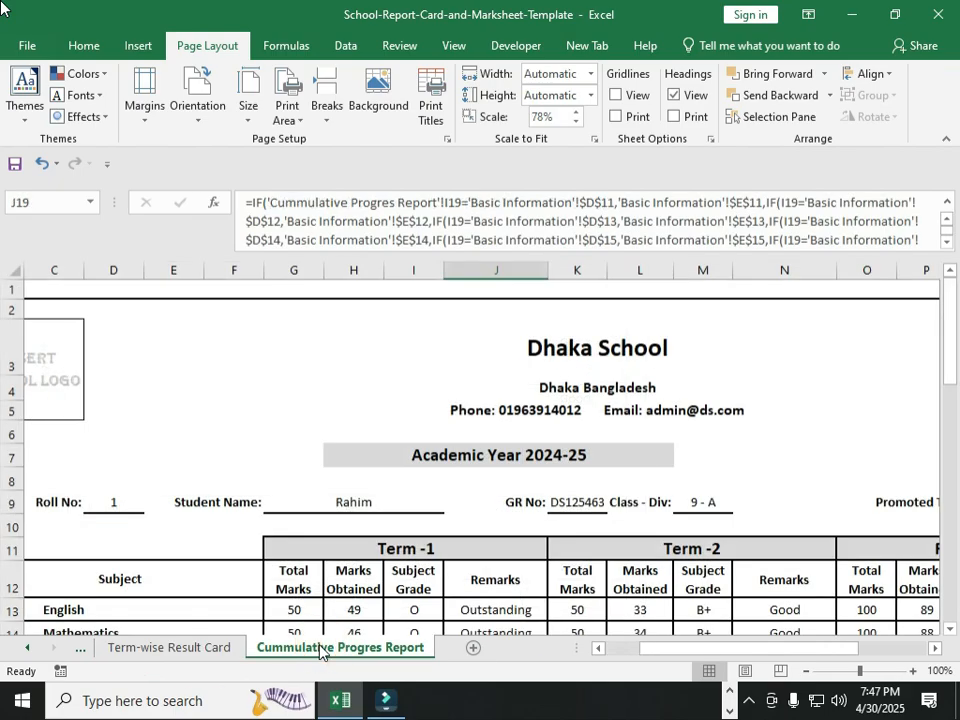
{"action": "left_click", "coordinate": [78, 648]}
{"action": "left_click", "coordinate": [75, 648]}
{"action": "left_click", "coordinate": [72, 648]}
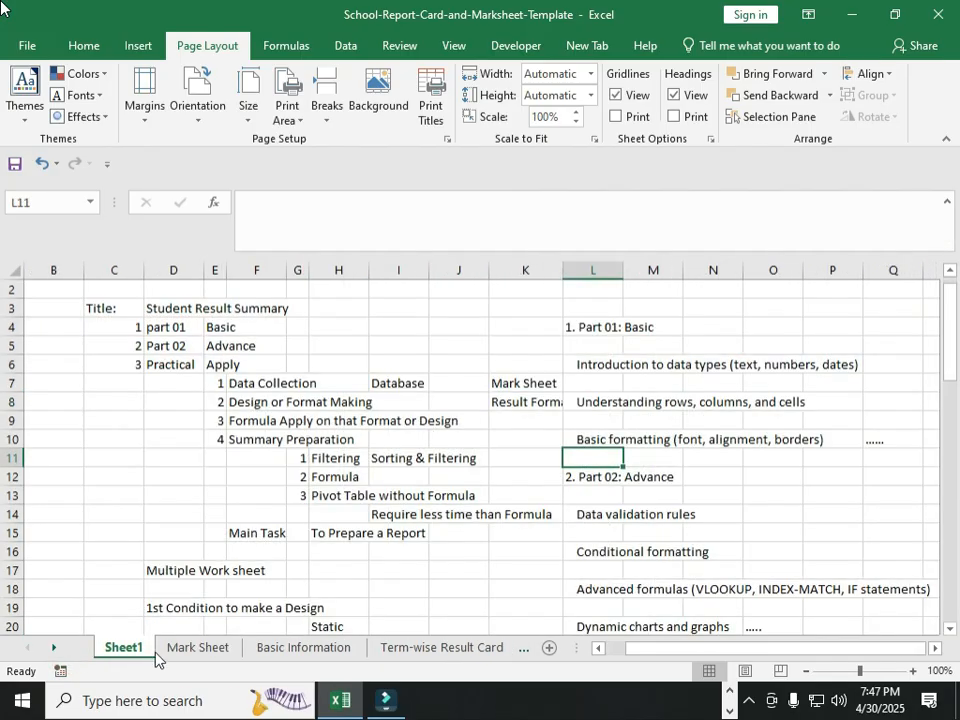
{"action": "left_click", "coordinate": [192, 649]}
{"action": "left_click", "coordinate": [297, 649]}
{"action": "left_click", "coordinate": [409, 650]}
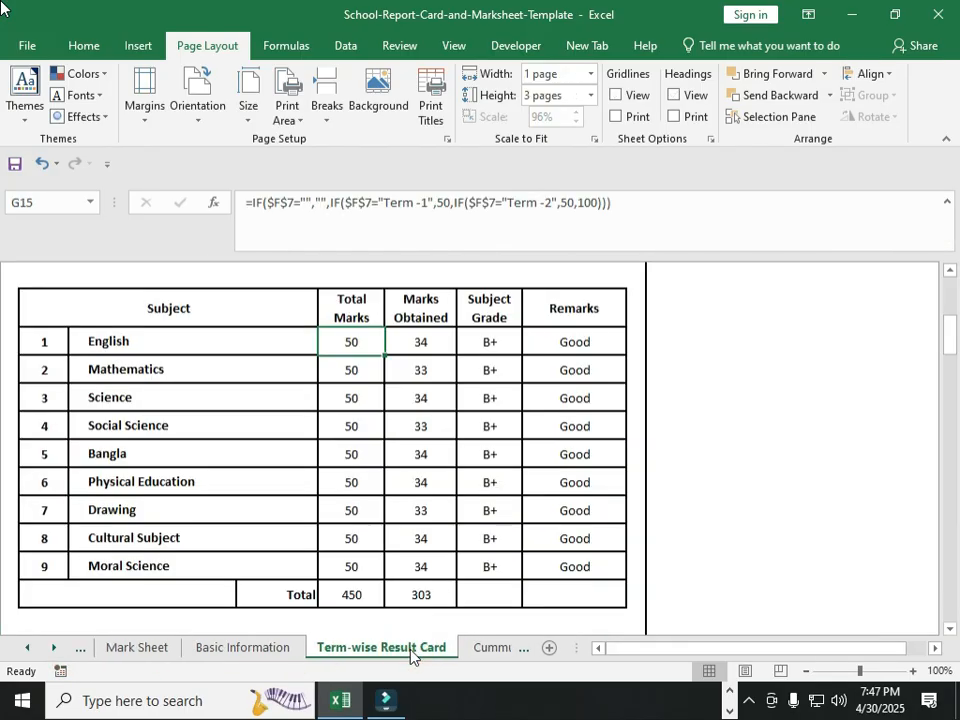
Step: Inspect the nested IF formulas behind the English and Mathematics Total Marks in the Term -1 report card
{"action": "double_click", "coordinate": [347, 342]}
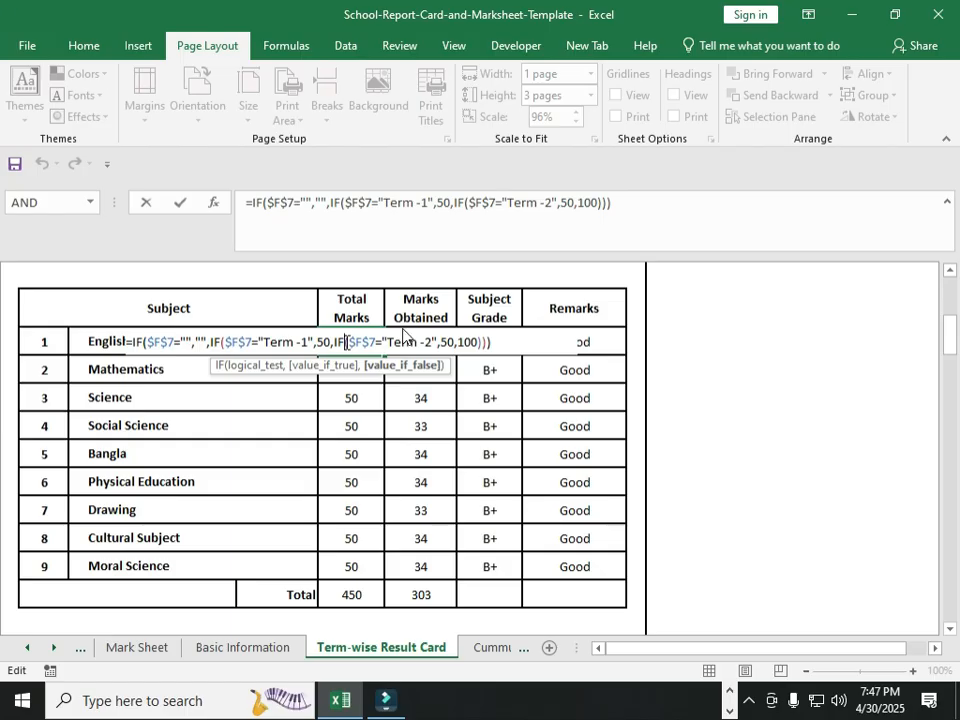
{"action": "left_click", "coordinate": [342, 257]}
{"action": "key", "text": "Return"}
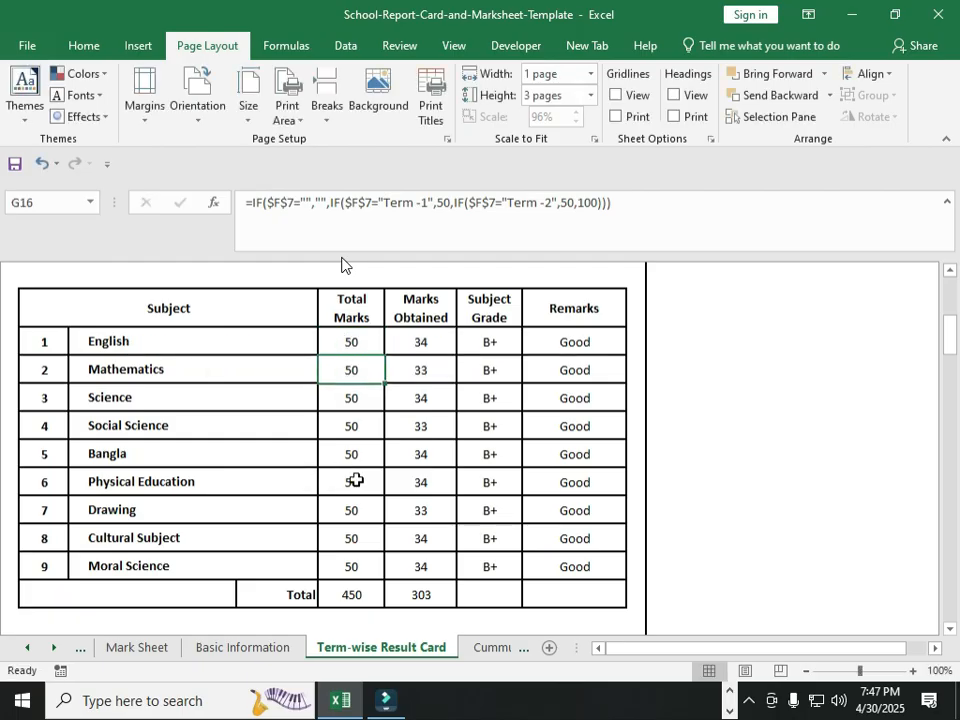
{"action": "scroll", "coordinate": [356, 480], "scroll_direction": "up", "scroll_amount": 5}
{"action": "scroll", "coordinate": [356, 480], "scroll_direction": "down", "scroll_amount": 5}
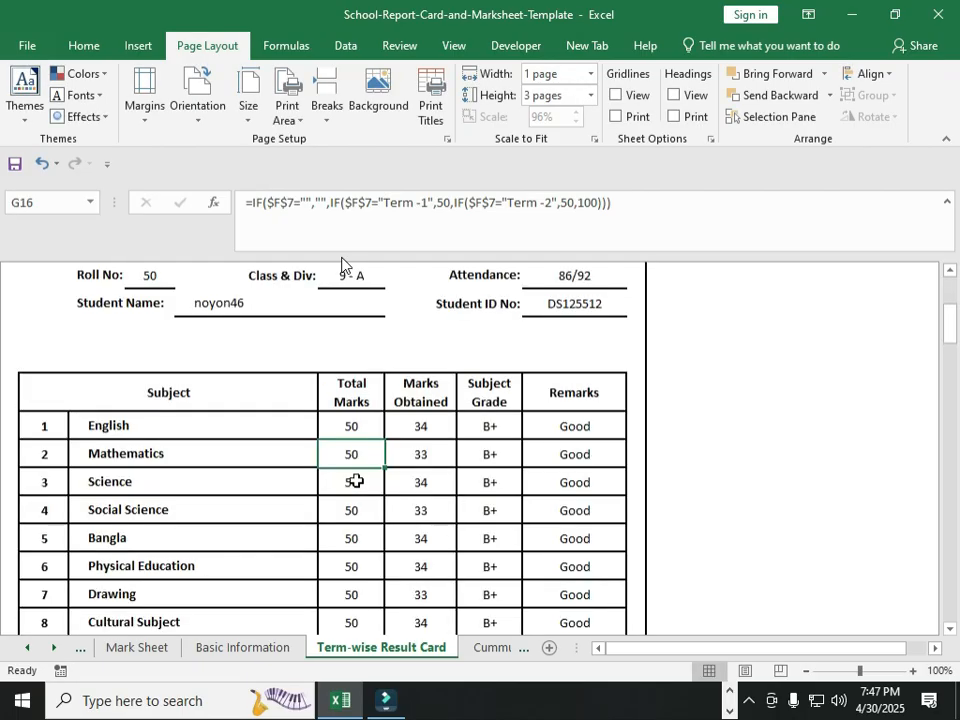
{"action": "left_click", "coordinate": [338, 418]}
{"action": "left_click", "coordinate": [347, 445]}
Step: Inspect the English Total Marks formula in cell G52 of the Term -2 report card
{"action": "scroll", "coordinate": [346, 538], "scroll_direction": "down", "scroll_amount": 10}
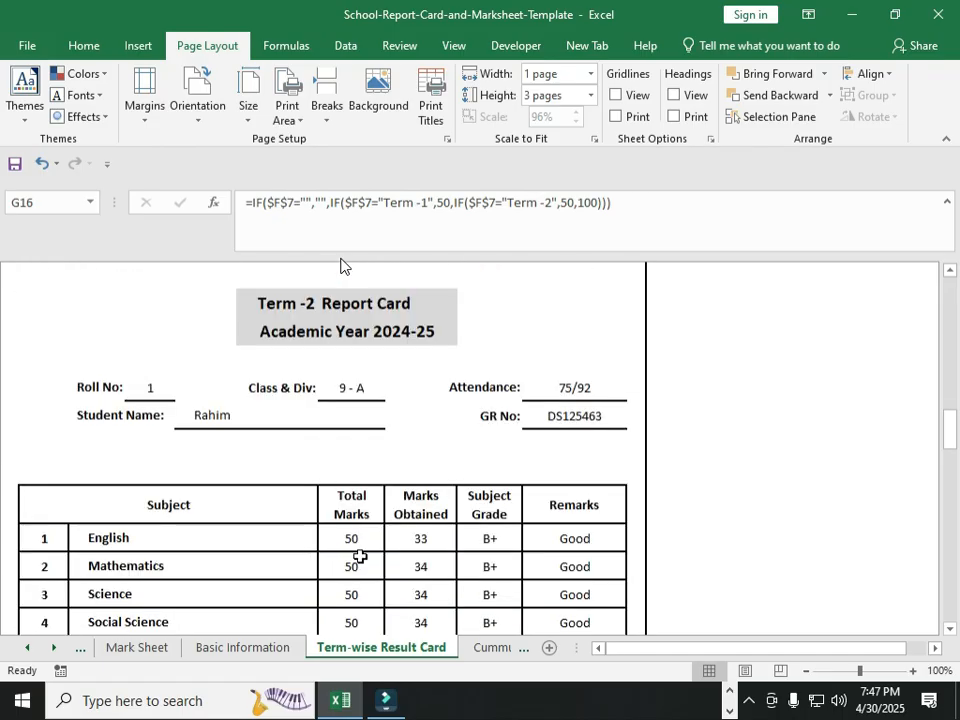
{"action": "left_click", "coordinate": [347, 537]}
{"action": "scroll", "coordinate": [362, 590], "scroll_direction": "down", "scroll_amount": 10}
{"action": "scroll", "coordinate": [364, 596], "scroll_direction": "down", "scroll_amount": 3}
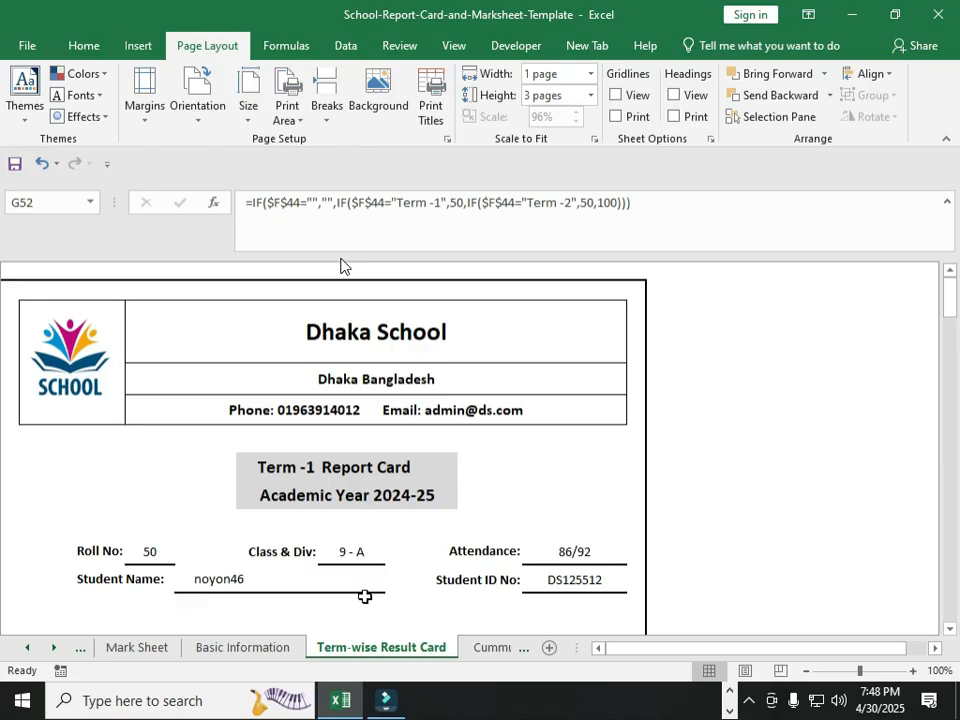
Step: Set the Term -1 card's Roll No in D10 to 52 and show the sheet's gridlines and headings
{"action": "left_click", "coordinate": [150, 551]}
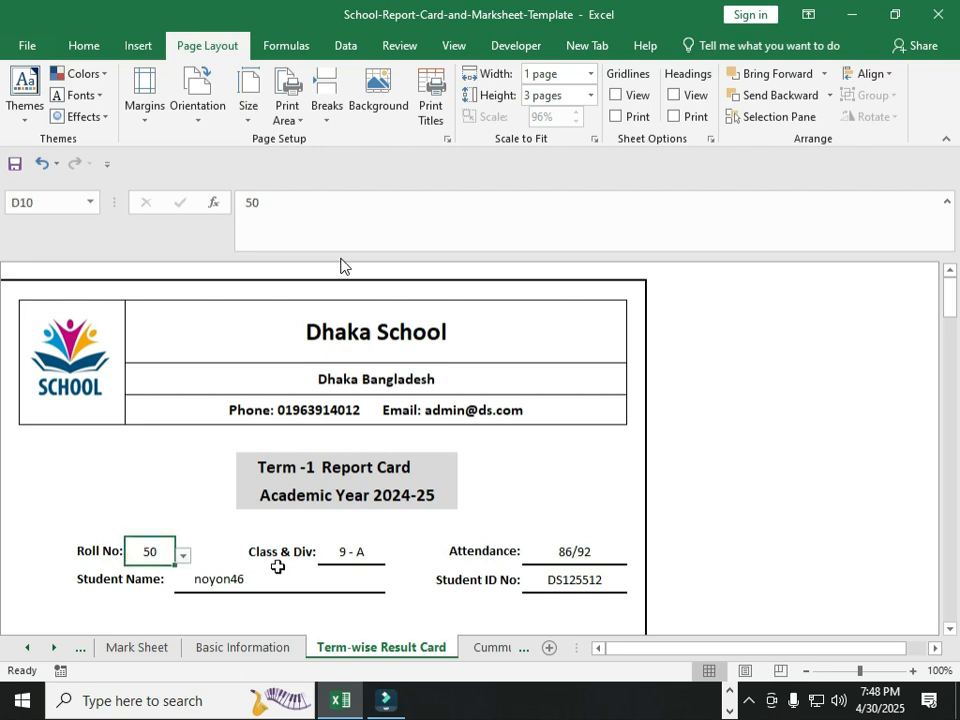
{"action": "left_click", "coordinate": [183, 555]}
{"action": "left_click", "coordinate": [140, 620]}
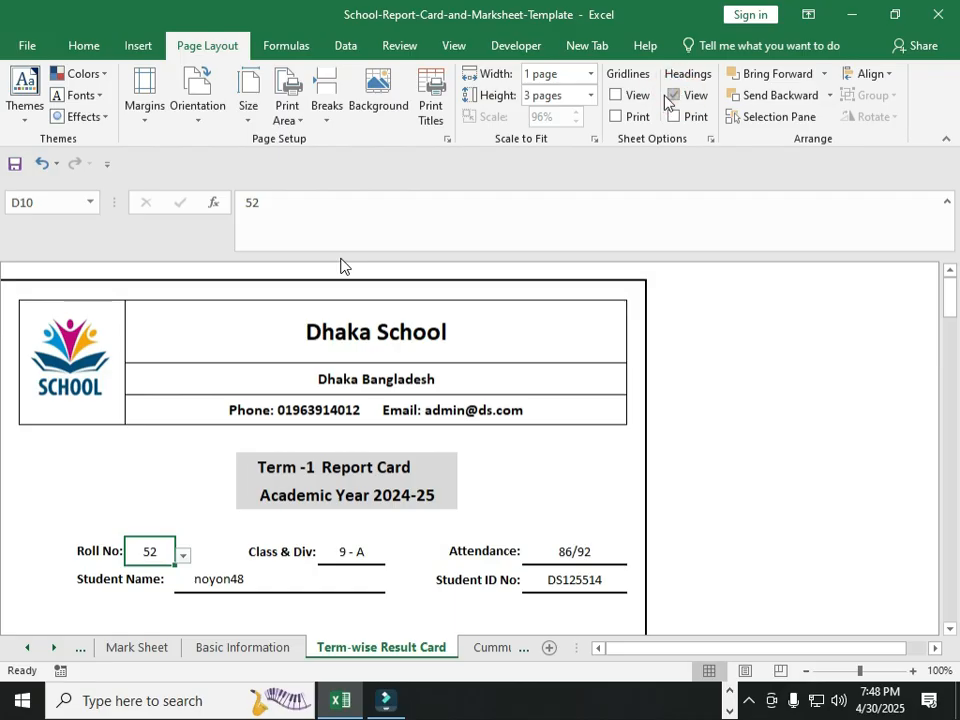
{"action": "left_click", "coordinate": [615, 95]}
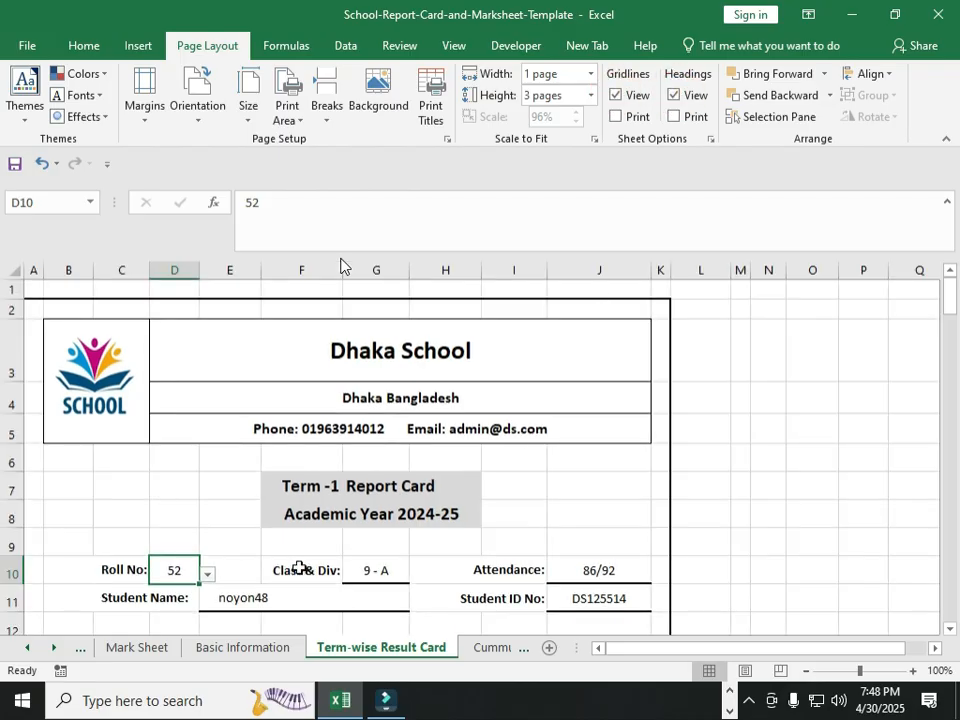
Step: Save the workbook with an empty cell beside the Term -1 report card selected
{"action": "left_click", "coordinate": [776, 507]}
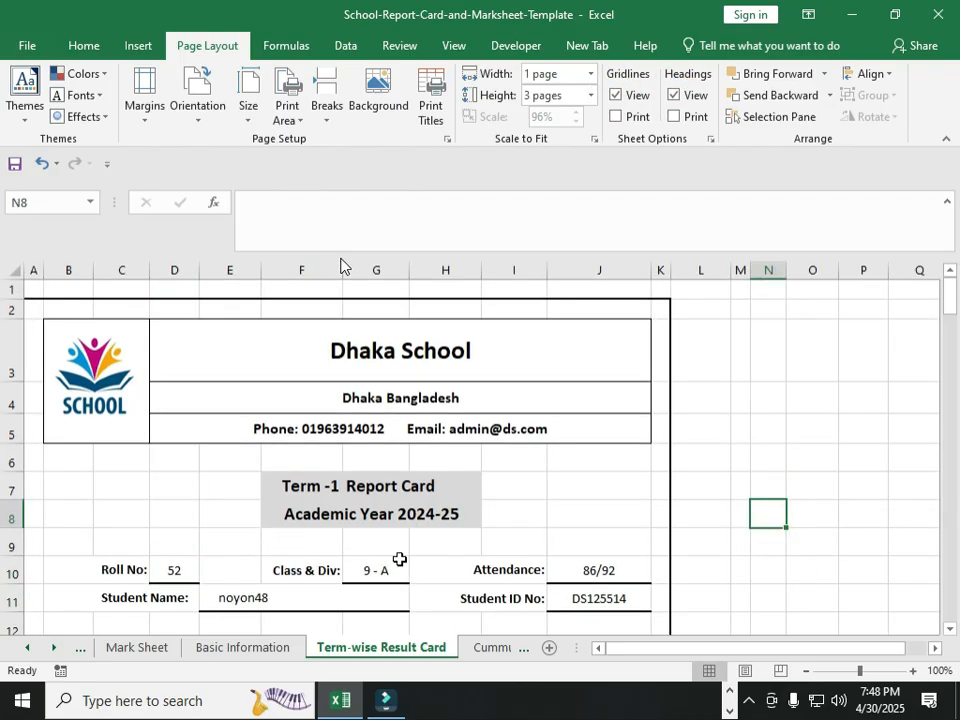
{"action": "key", "text": "ctrl+s"}
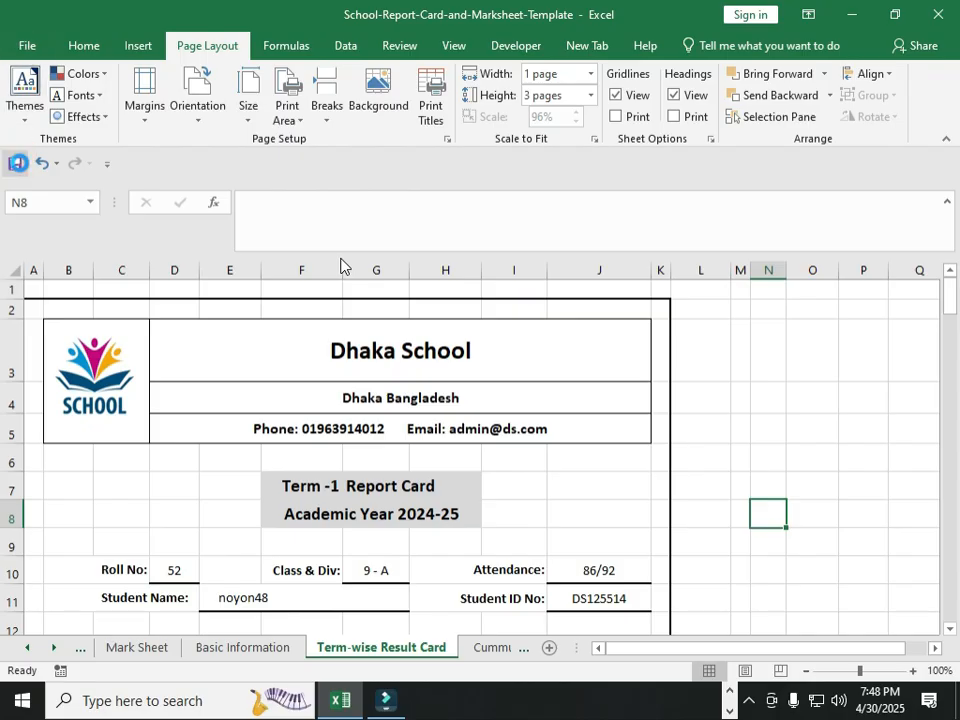
{"action": "left_click", "coordinate": [742, 402]}
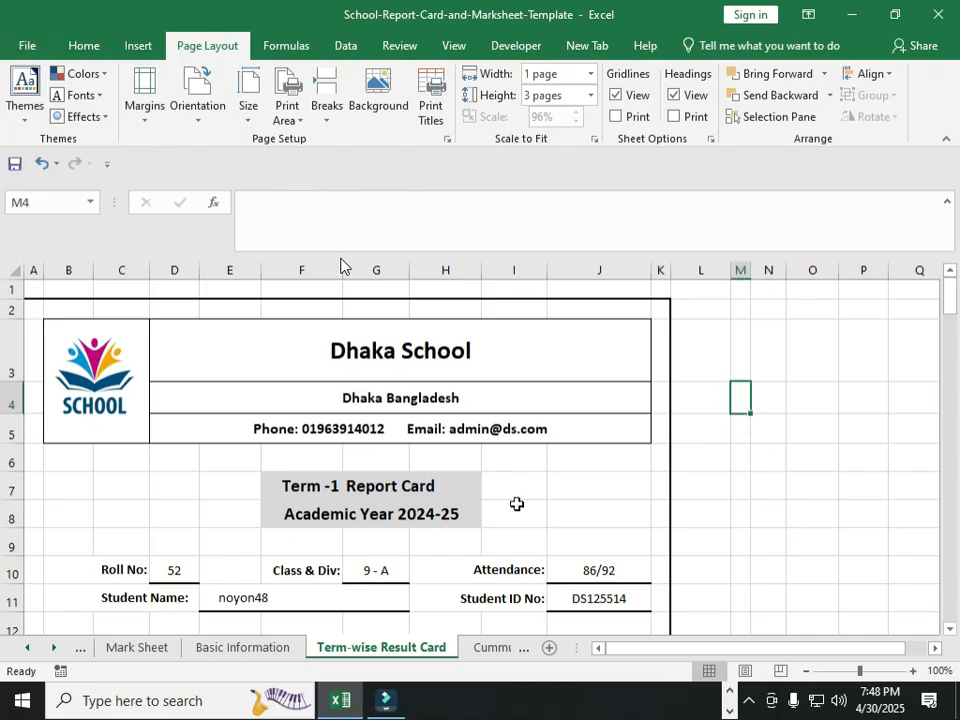
Step: Inspect English's Total Marks formula in G15 of the Term -1 report card and the term name cell F7 it refers to
{"action": "scroll", "coordinate": [545, 502], "scroll_direction": "down", "scroll_amount": 1}
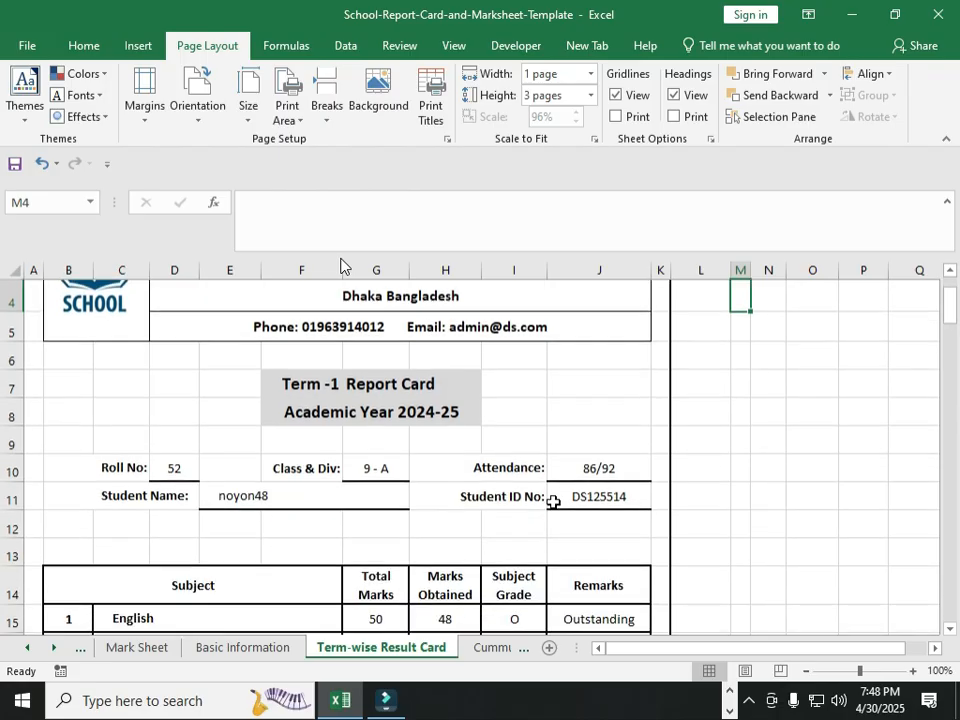
{"action": "scroll", "coordinate": [540, 505], "scroll_direction": "down", "scroll_amount": 2}
{"action": "double_click", "coordinate": [377, 439]}
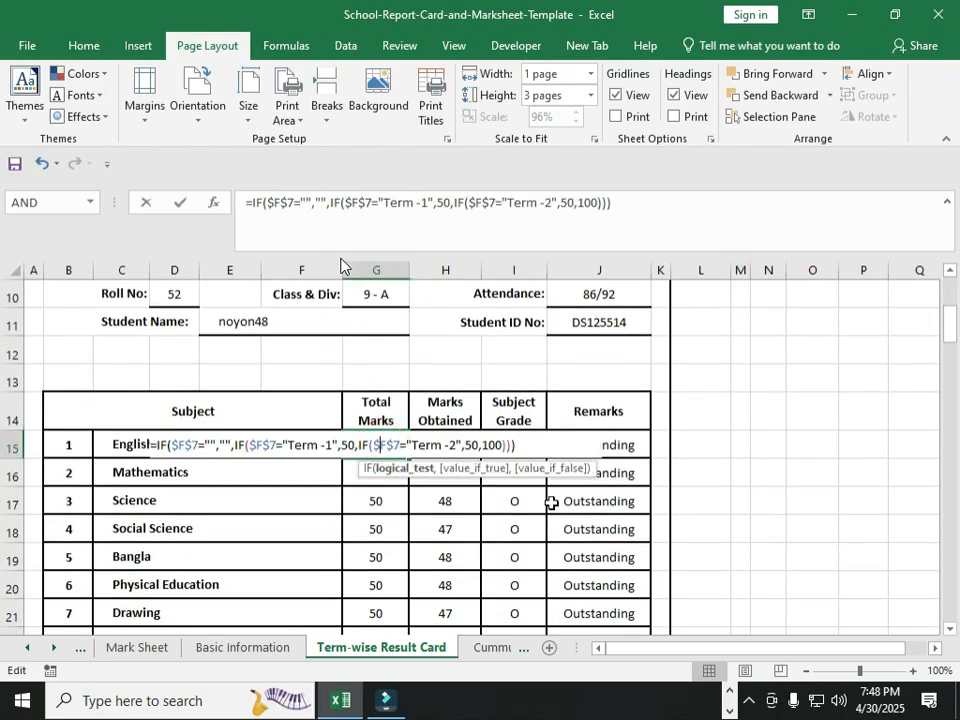
{"action": "scroll", "coordinate": [601, 532], "scroll_direction": "up", "scroll_amount": 2}
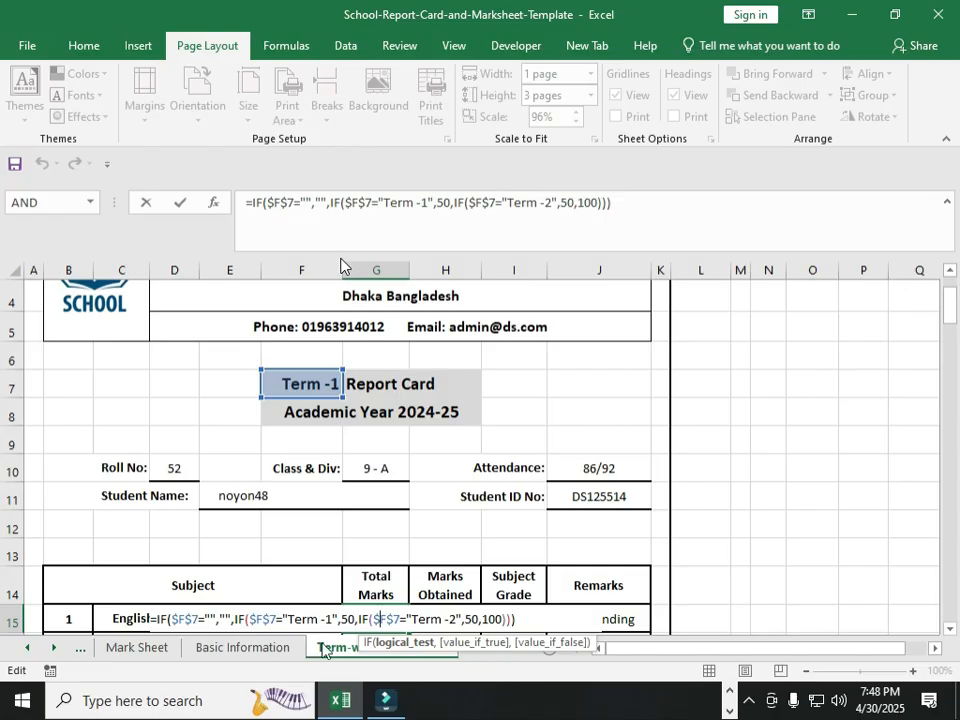
{"action": "left_click", "coordinate": [176, 620]}
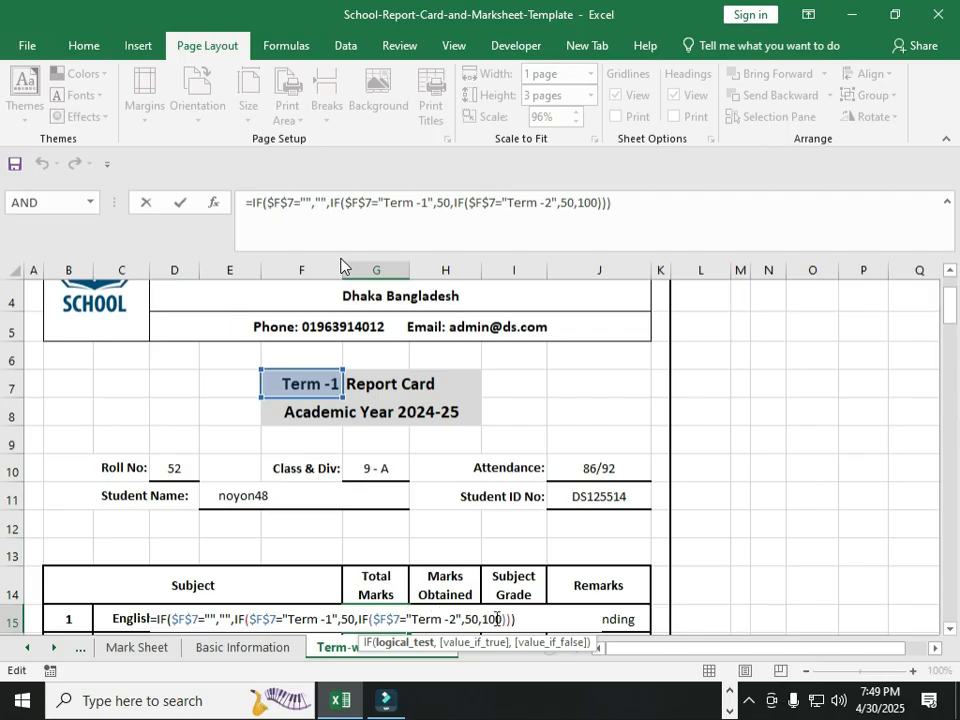
{"action": "key", "text": "Return"}
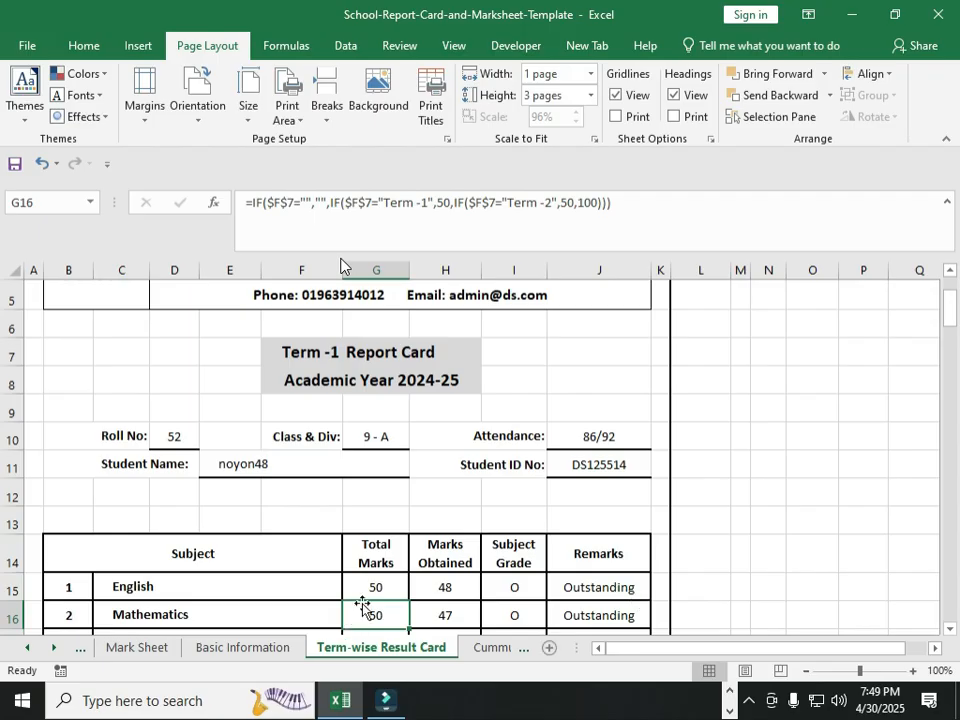
{"action": "left_click", "coordinate": [400, 591]}
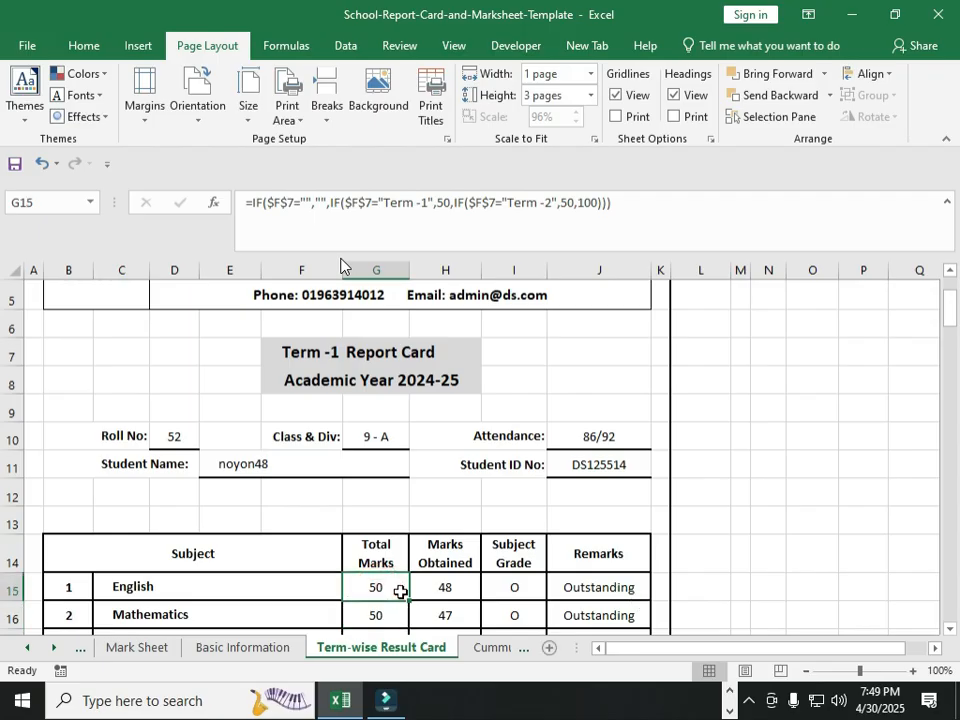
{"action": "left_click", "coordinate": [318, 358]}
{"action": "scroll", "coordinate": [383, 601], "scroll_direction": "up", "scroll_amount": 2}
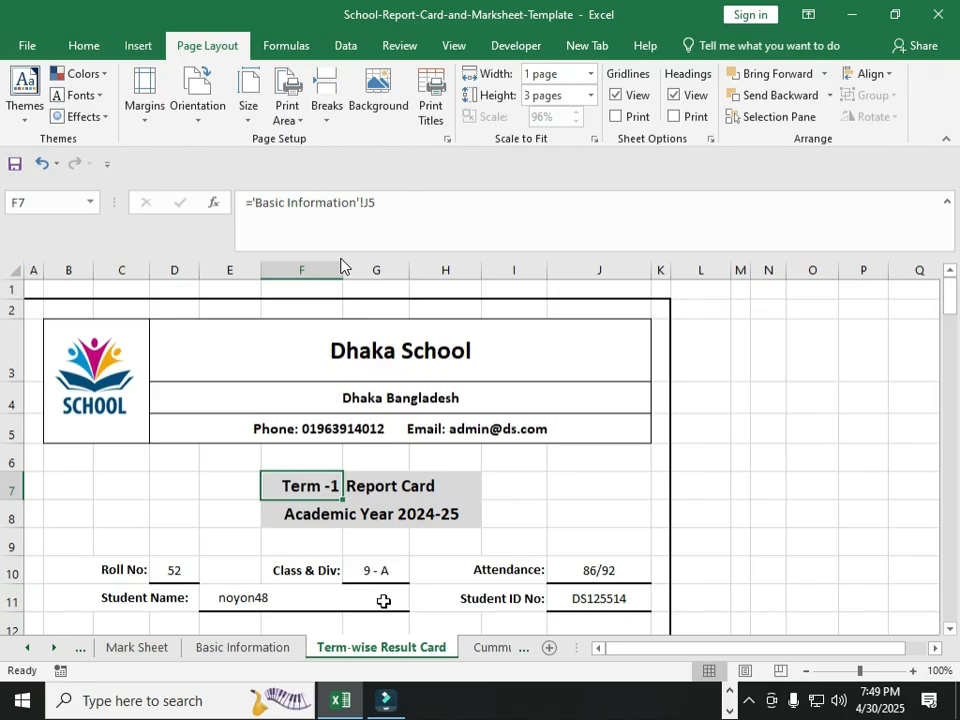
Step: Check the Final Term report card's term name cell F81 and English's Total Marks cell G89
{"action": "scroll", "coordinate": [383, 601], "scroll_direction": "down", "scroll_amount": 13}
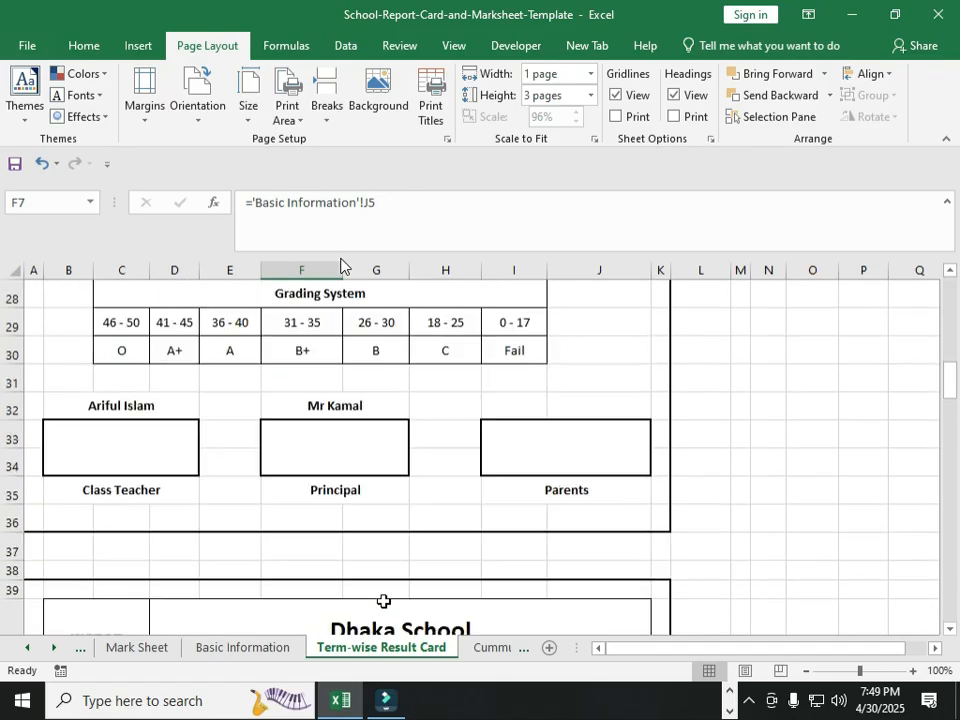
{"action": "scroll", "coordinate": [383, 601], "scroll_direction": "down", "scroll_amount": 9}
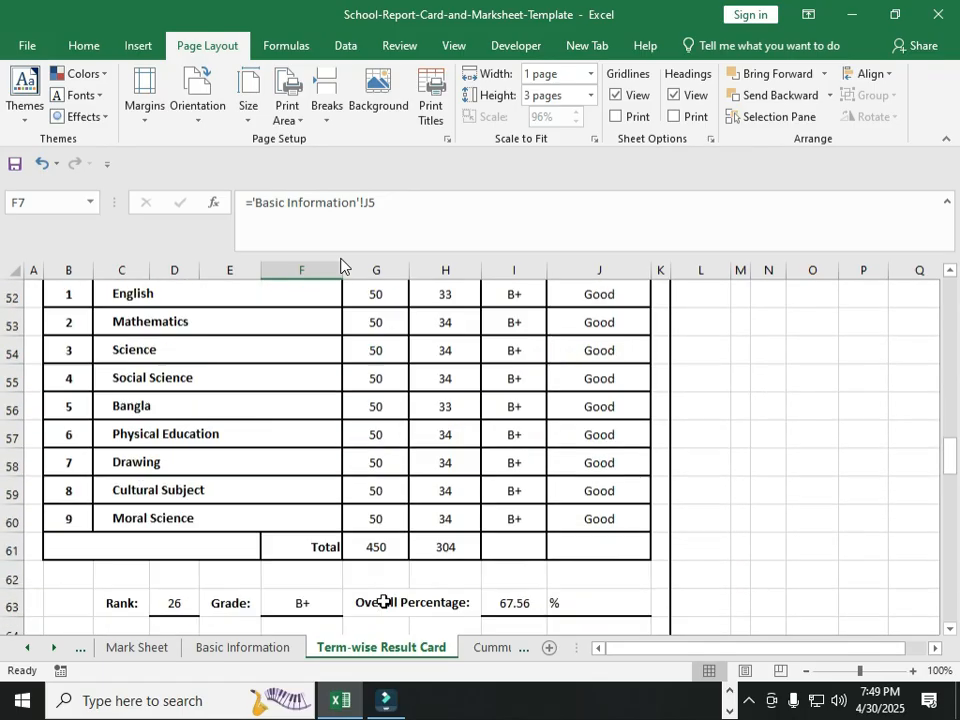
{"action": "scroll", "coordinate": [383, 601], "scroll_direction": "down", "scroll_amount": 2}
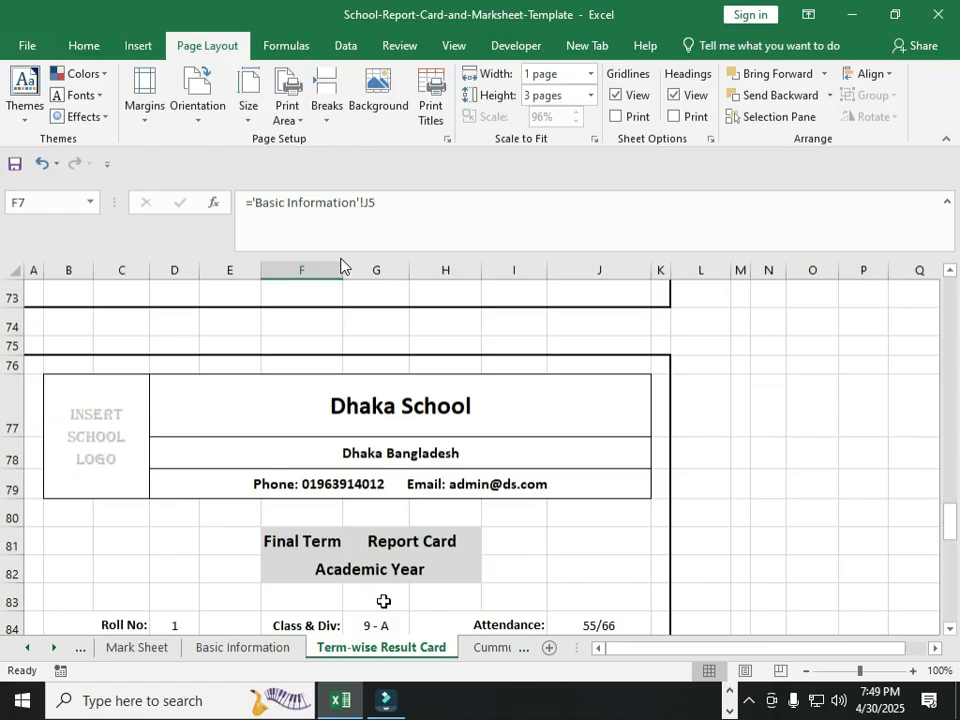
{"action": "left_click", "coordinate": [292, 550]}
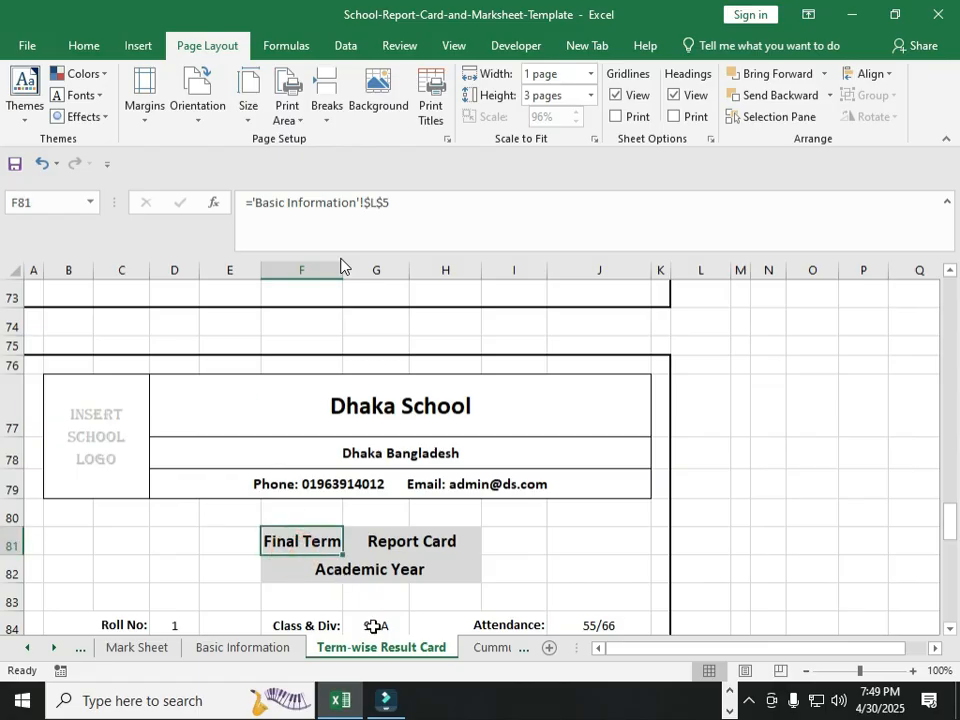
{"action": "scroll", "coordinate": [390, 615], "scroll_direction": "down", "scroll_amount": 2}
{"action": "left_click", "coordinate": [376, 586]}
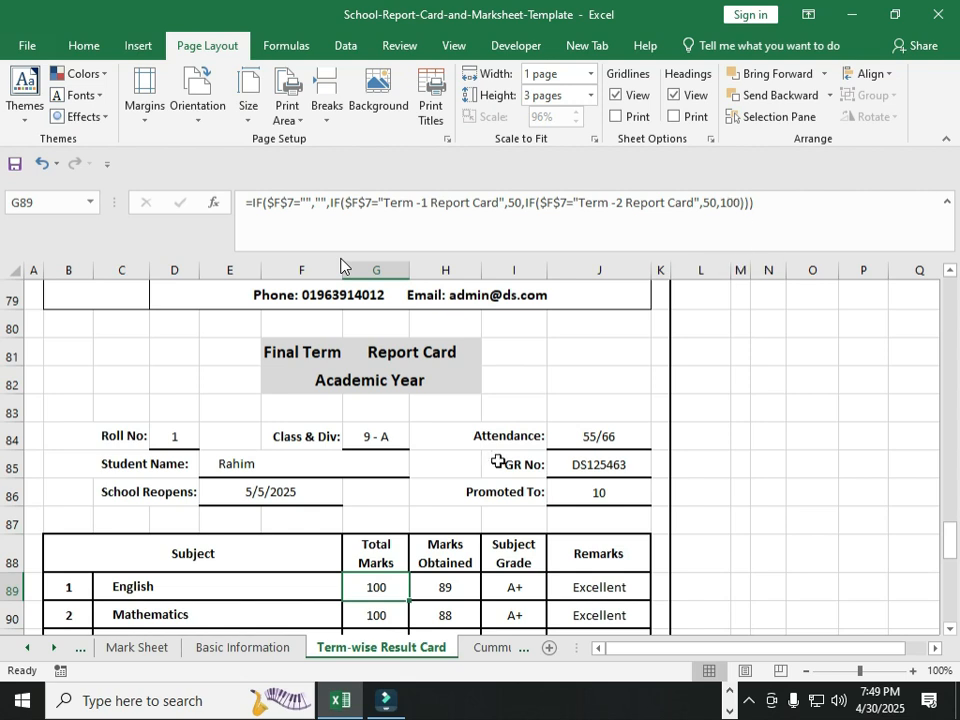
Step: Copy the G89 Total Marks formula without its equals sign and paste it as plain text into C80 above the Final Term heading
{"action": "double_click", "coordinate": [364, 584]}
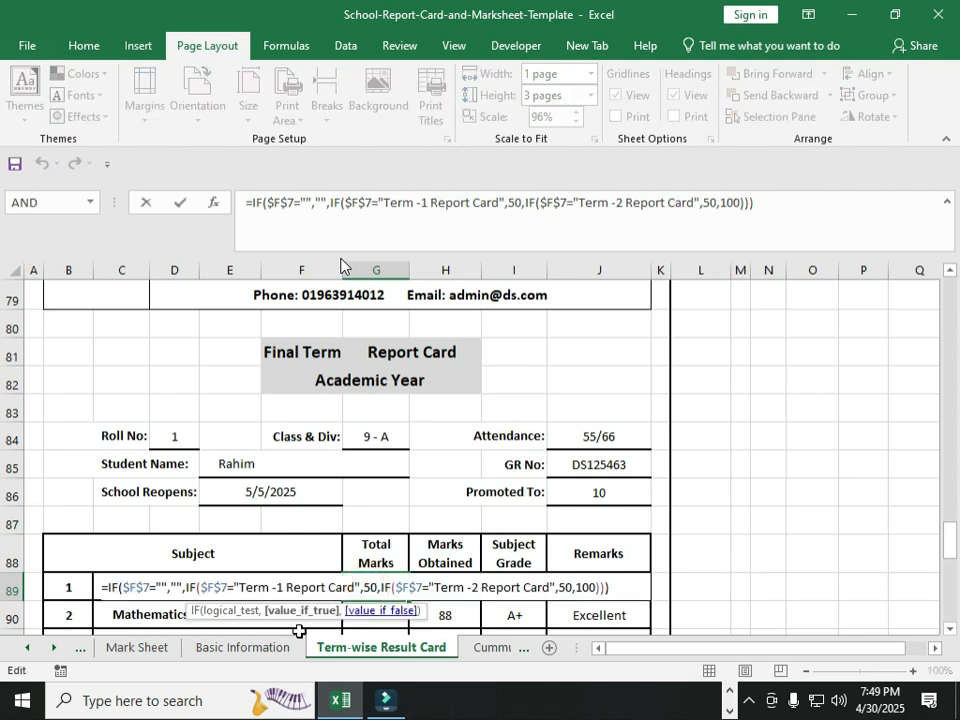
{"action": "left_click_drag", "start_coordinate": [612, 587], "coordinate": [127, 588]}
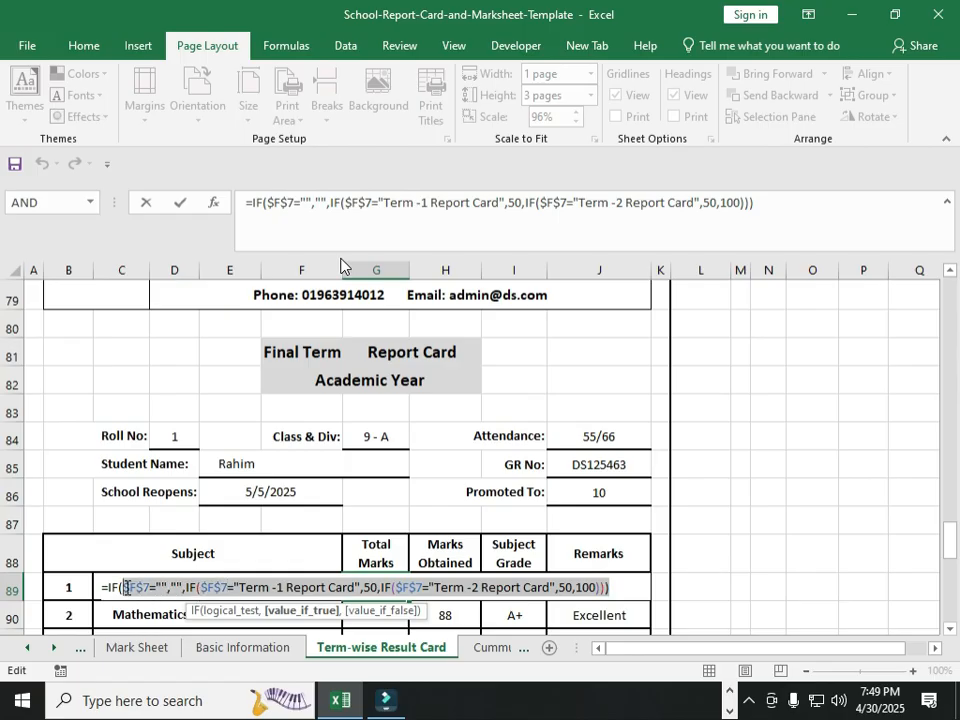
{"action": "left_click_drag", "start_coordinate": [127, 587], "coordinate": [107, 587]}
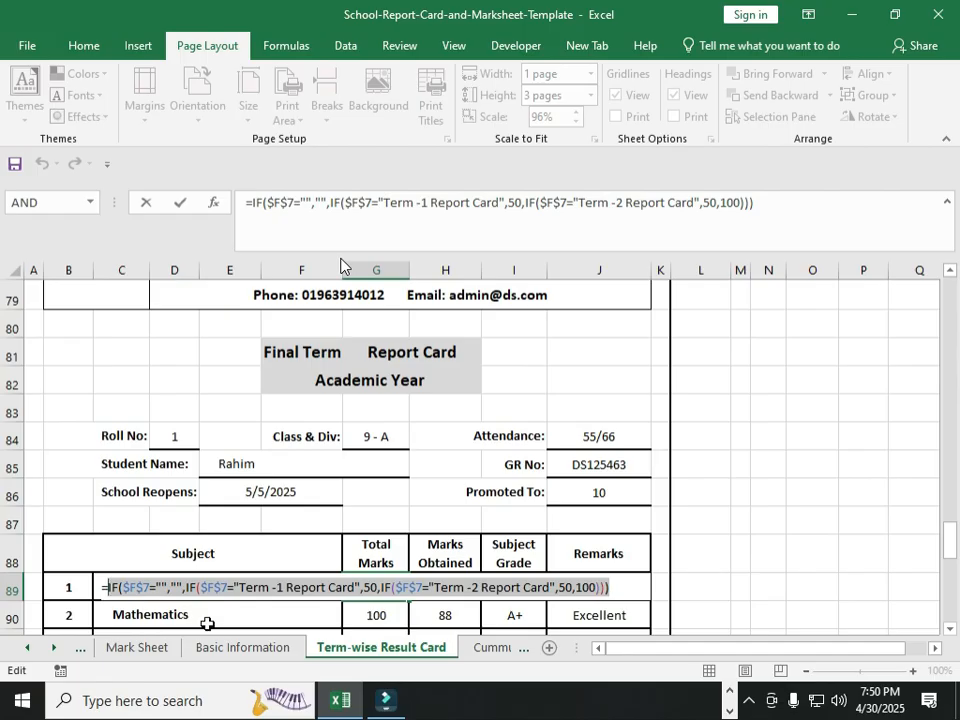
{"action": "left_click", "coordinate": [228, 322]}
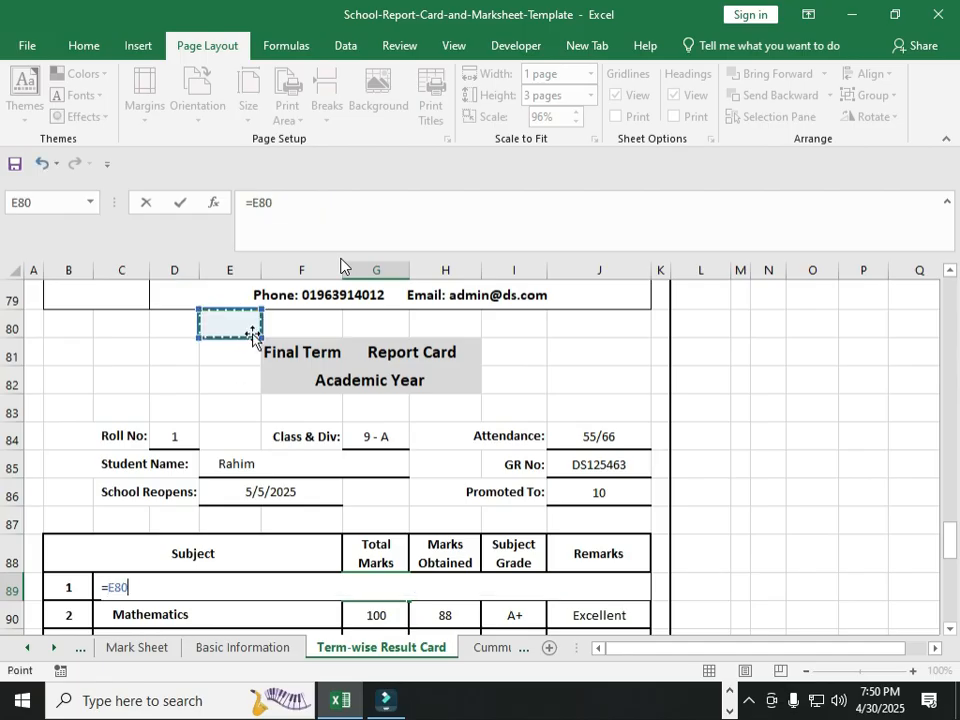
{"action": "key", "text": "ctrl+z"}
{"action": "key", "text": "Return"}
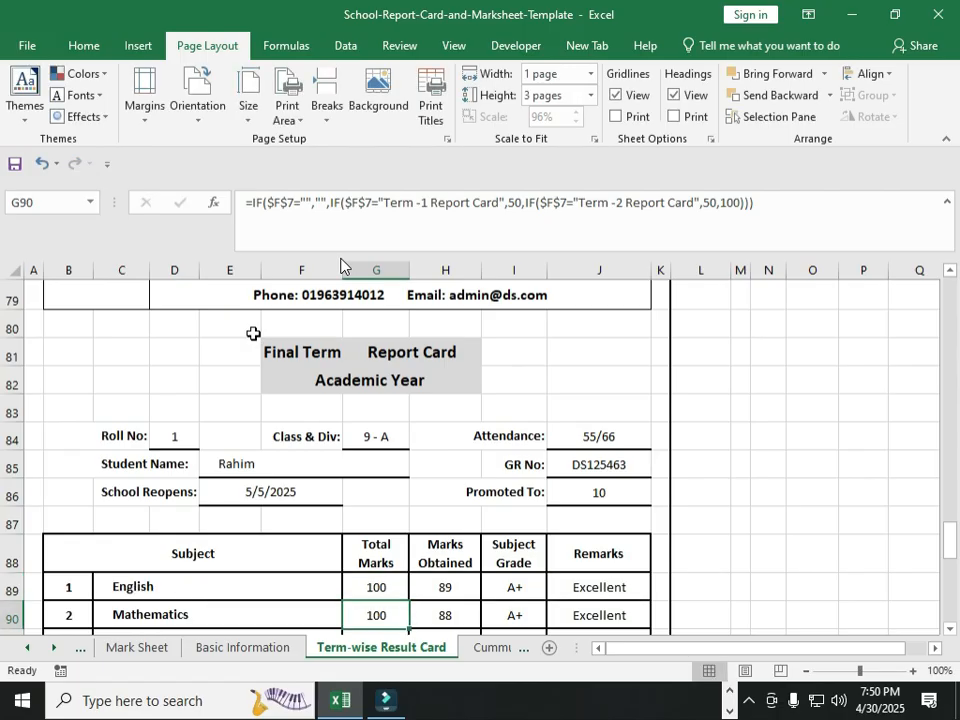
{"action": "left_click", "coordinate": [116, 326]}
{"action": "double_click", "coordinate": [116, 326]}
{"action": "key", "text": "ctrl+v"}
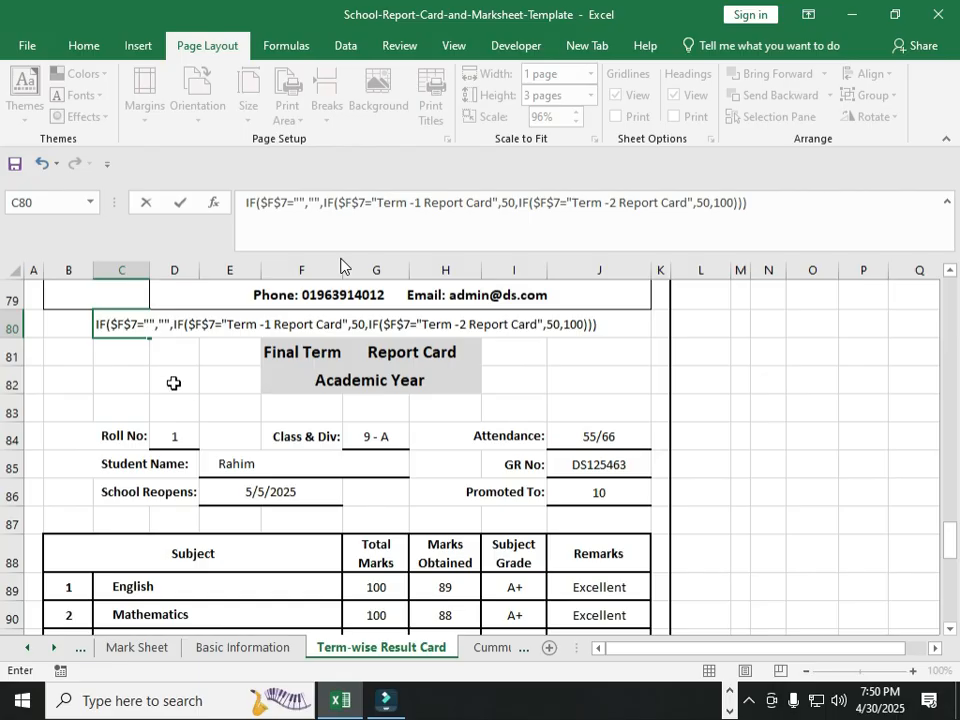
{"action": "left_click", "coordinate": [173, 383]}
{"action": "left_click", "coordinate": [112, 324]}
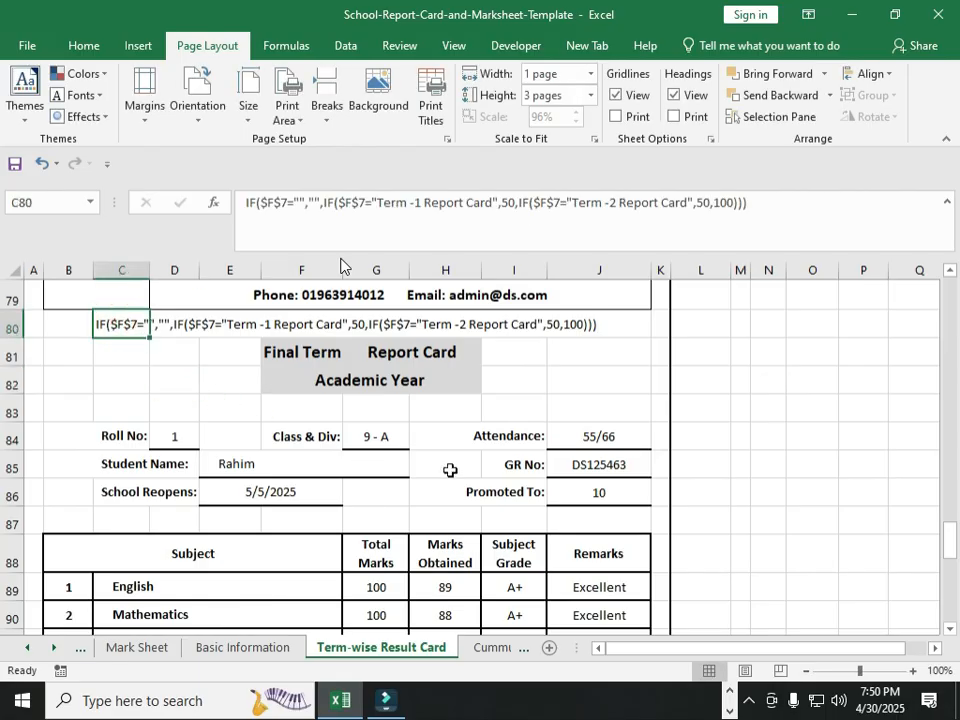
Step: Inspect the VLOOKUP formulas behind English's Marks Obtained in H89 and Subject Grade in I89 on the Final Term card
{"action": "left_click", "coordinate": [377, 585]}
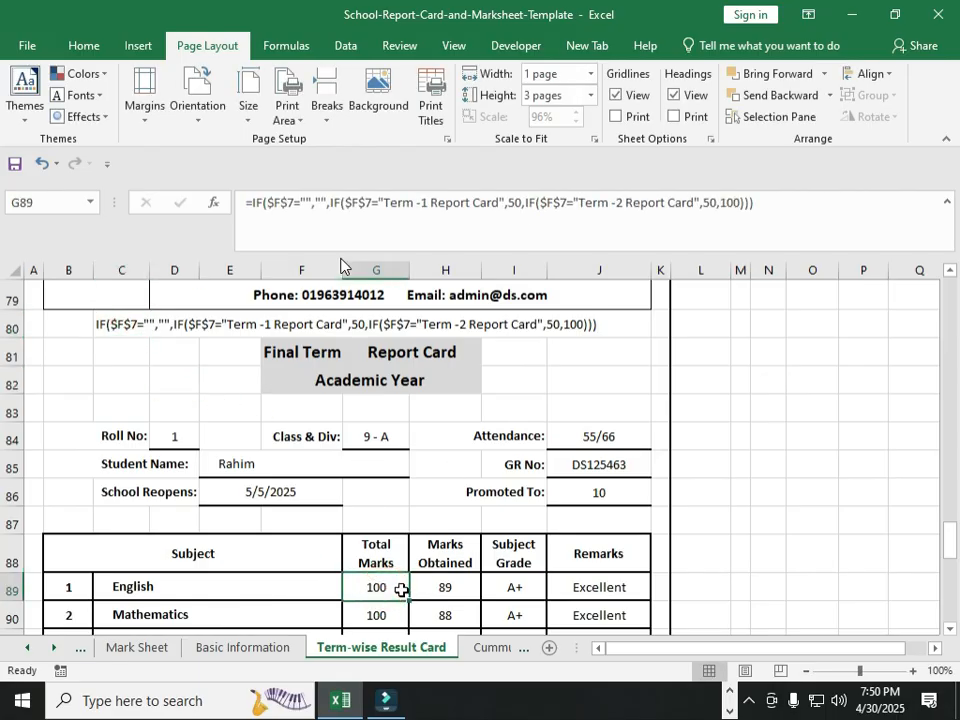
{"action": "left_click", "coordinate": [446, 590]}
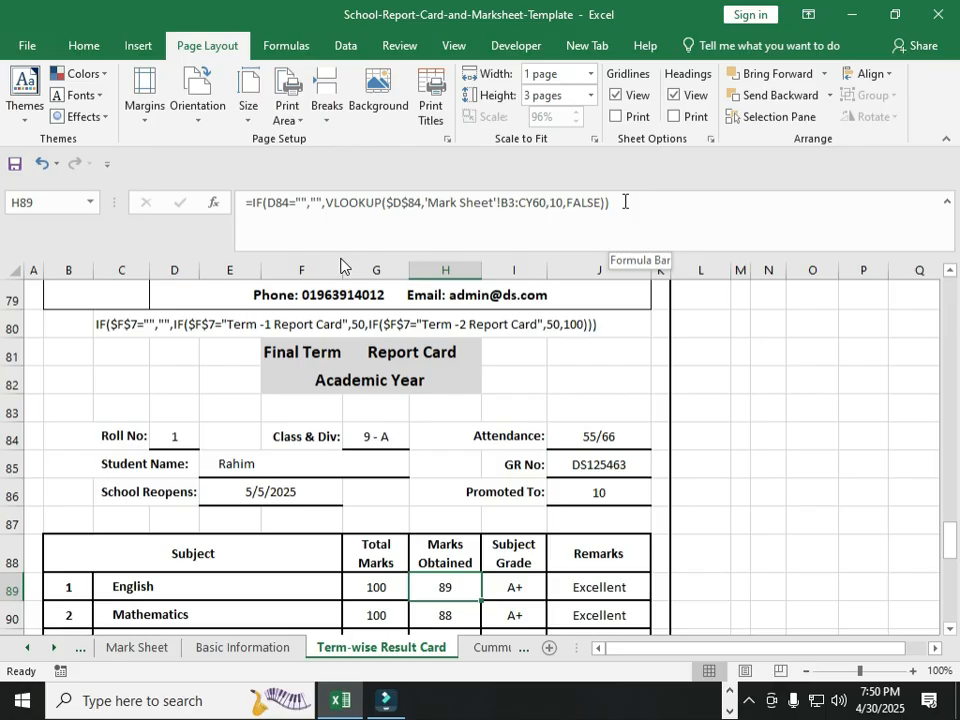
{"action": "left_click_drag", "start_coordinate": [624, 201], "coordinate": [199, 204]}
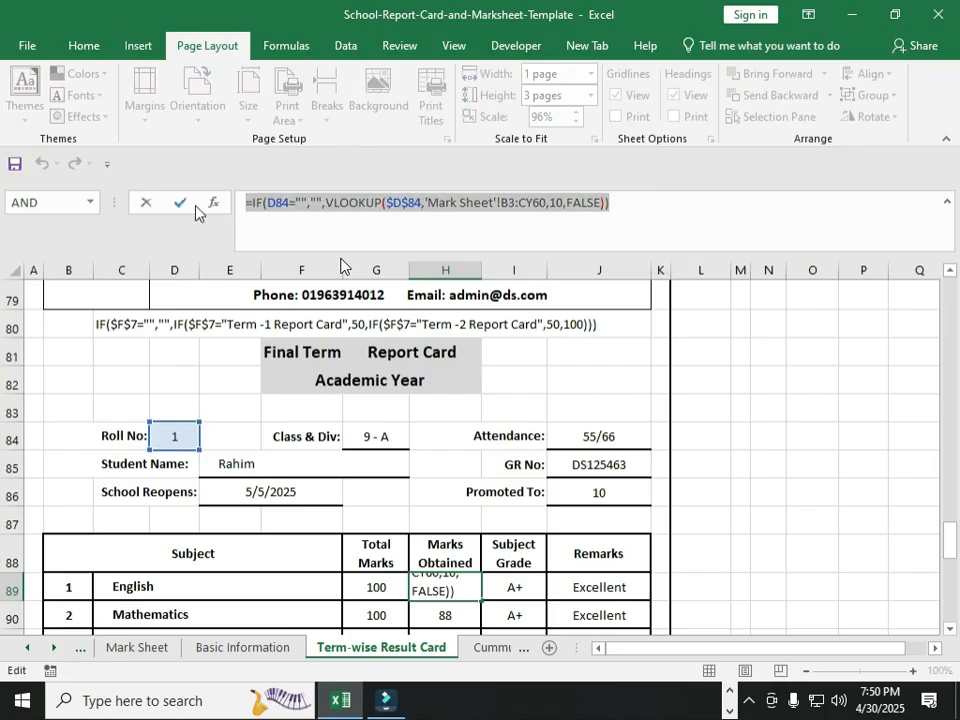
{"action": "key", "text": "Return"}
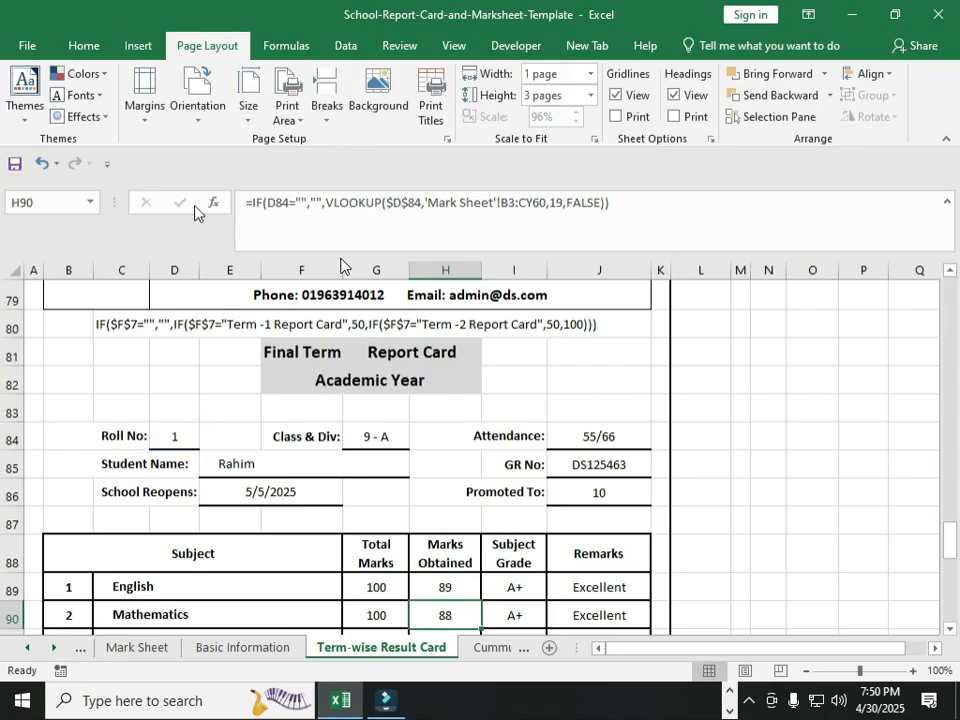
{"action": "left_click", "coordinate": [513, 592]}
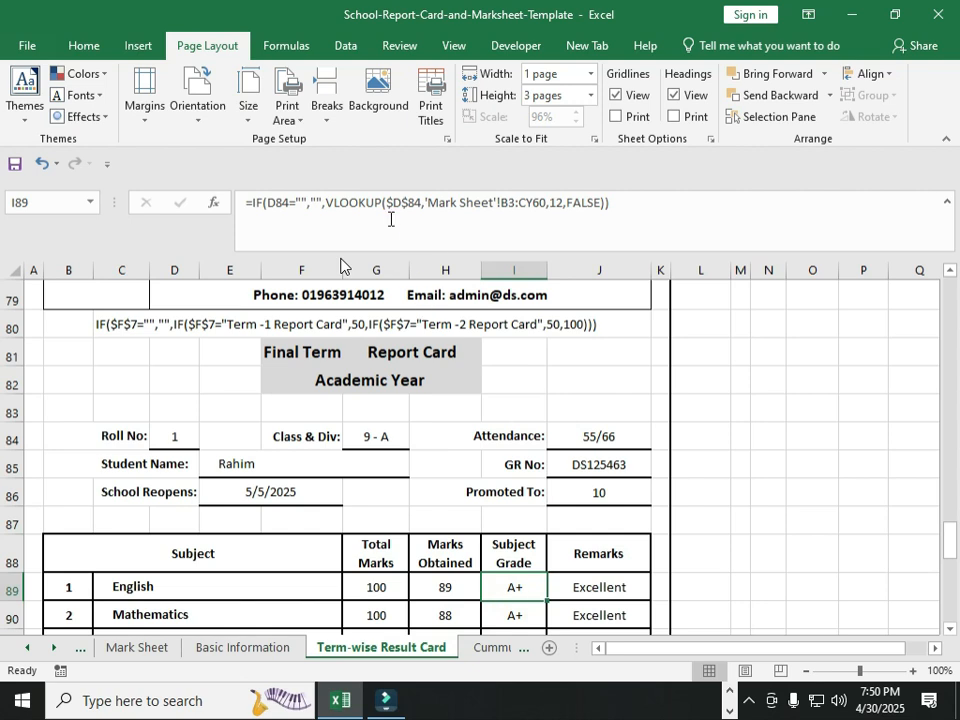
{"action": "left_click", "coordinate": [443, 584]}
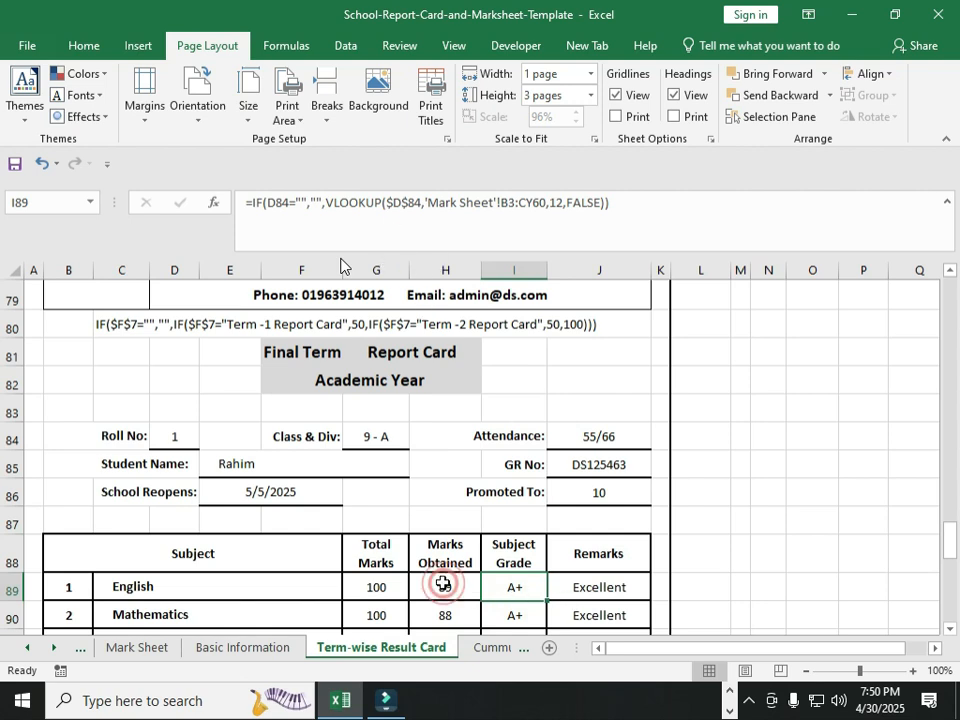
Step: Examine the first student's row and the Grand Total and Working Days term headings on the Mark Sheet
{"action": "left_click", "coordinate": [132, 649]}
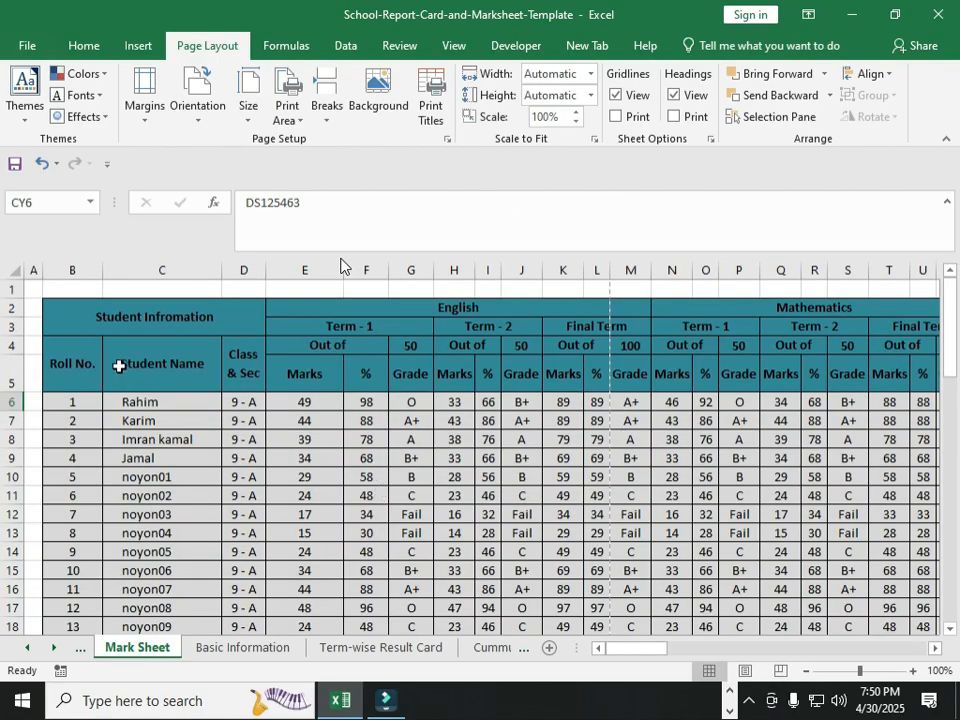
{"action": "left_click", "coordinate": [135, 401]}
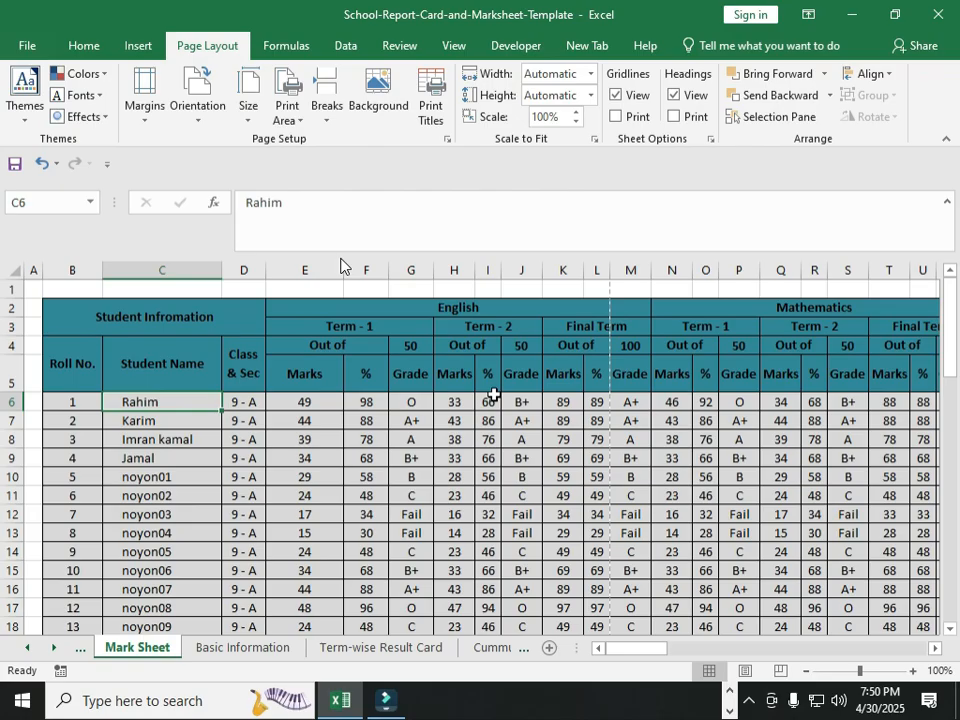
{"action": "left_click_drag", "start_coordinate": [619, 650], "coordinate": [910, 662]}
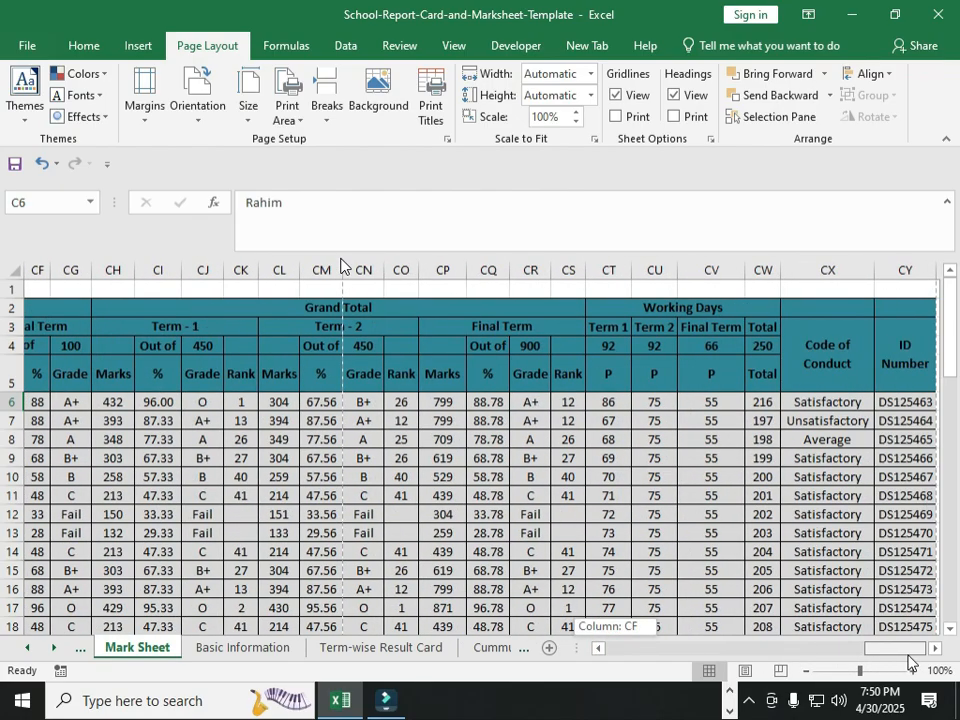
{"action": "left_click", "coordinate": [330, 327]}
{"action": "left_click", "coordinate": [536, 325]}
{"action": "left_click", "coordinate": [716, 330]}
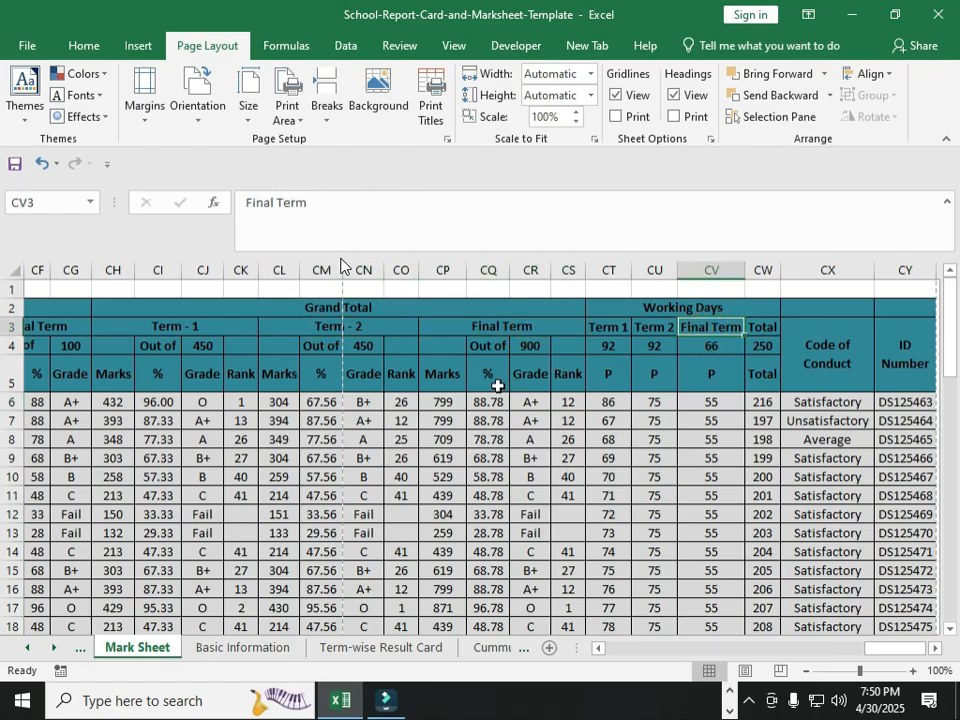
{"action": "left_click", "coordinate": [159, 326]}
Step: Inspect the first student's Grand Total formulas for Term - 1 marks, grade and rank and Term - 2 marks in row 6
{"action": "left_click", "coordinate": [118, 402]}
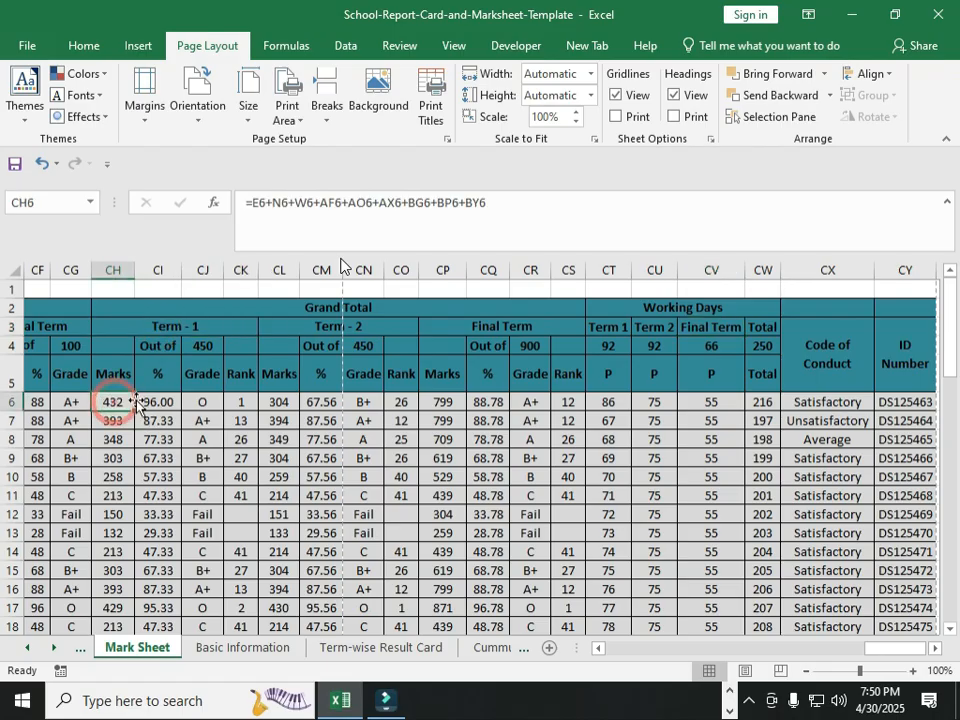
{"action": "left_click", "coordinate": [201, 401]}
{"action": "left_click", "coordinate": [248, 399]}
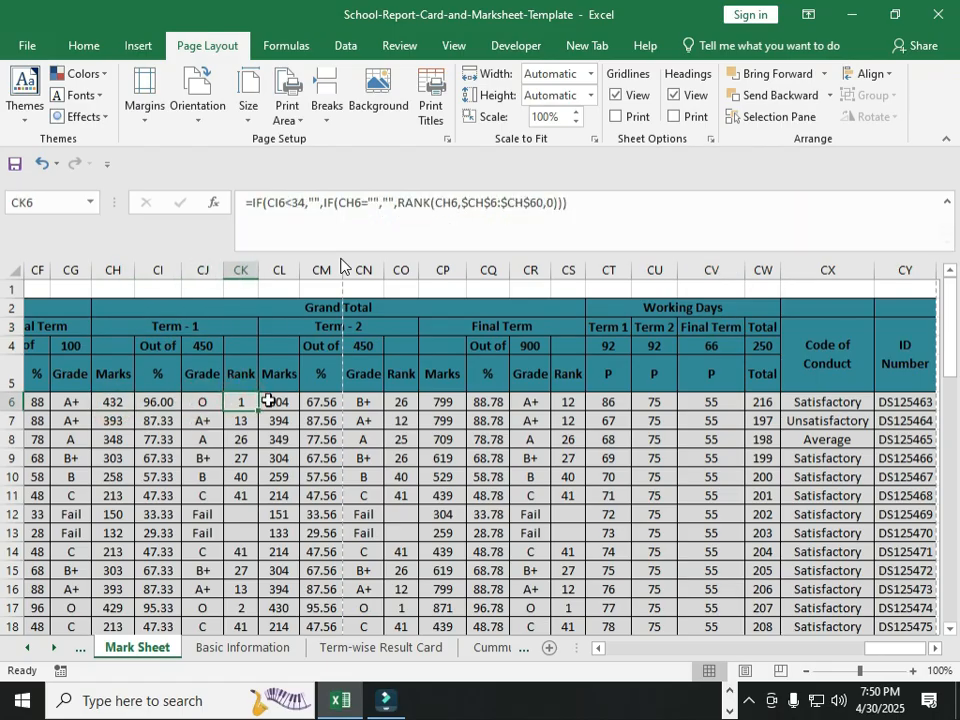
{"action": "left_click", "coordinate": [279, 401]}
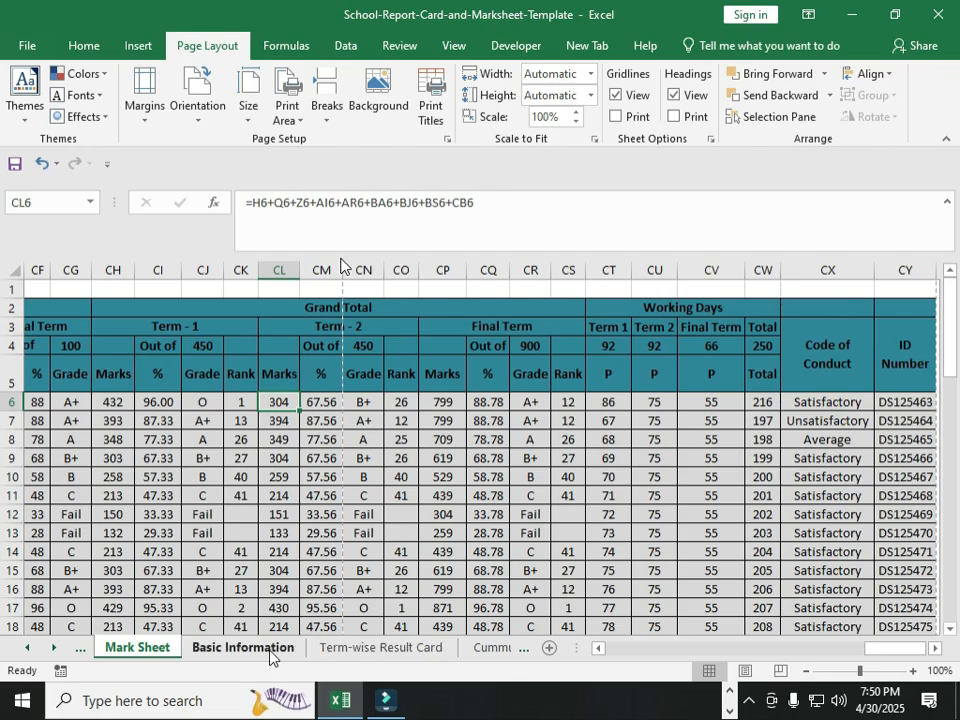
Step: Inspect the lookup range and column index arguments of English's Marks Obtained formula in H89 on the Term-wise Result Card
{"action": "left_click", "coordinate": [378, 647]}
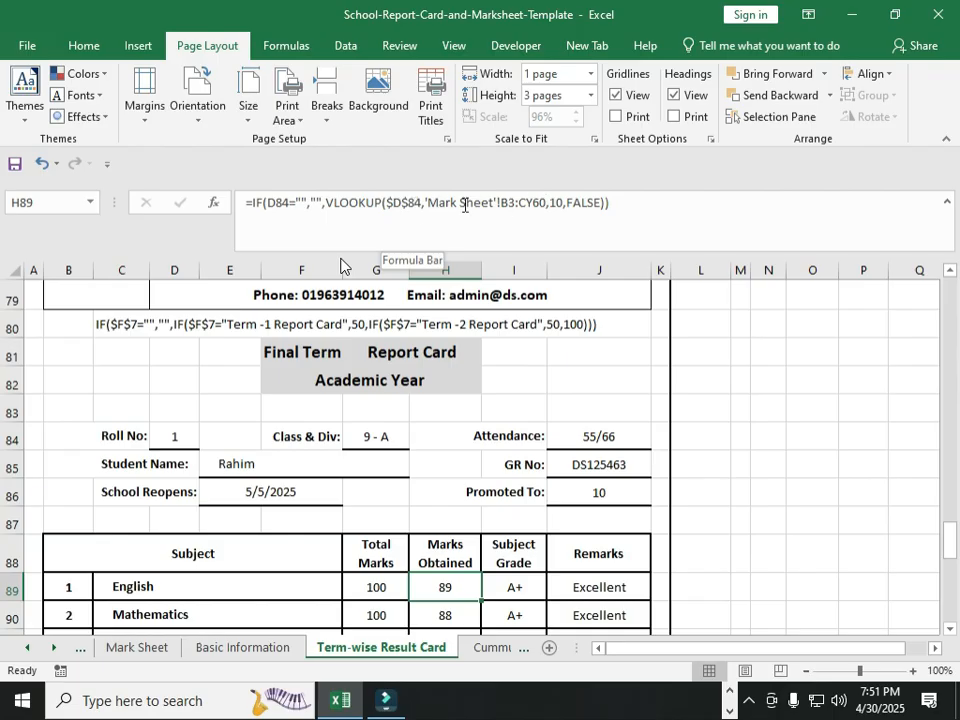
{"action": "left_click", "coordinate": [546, 204]}
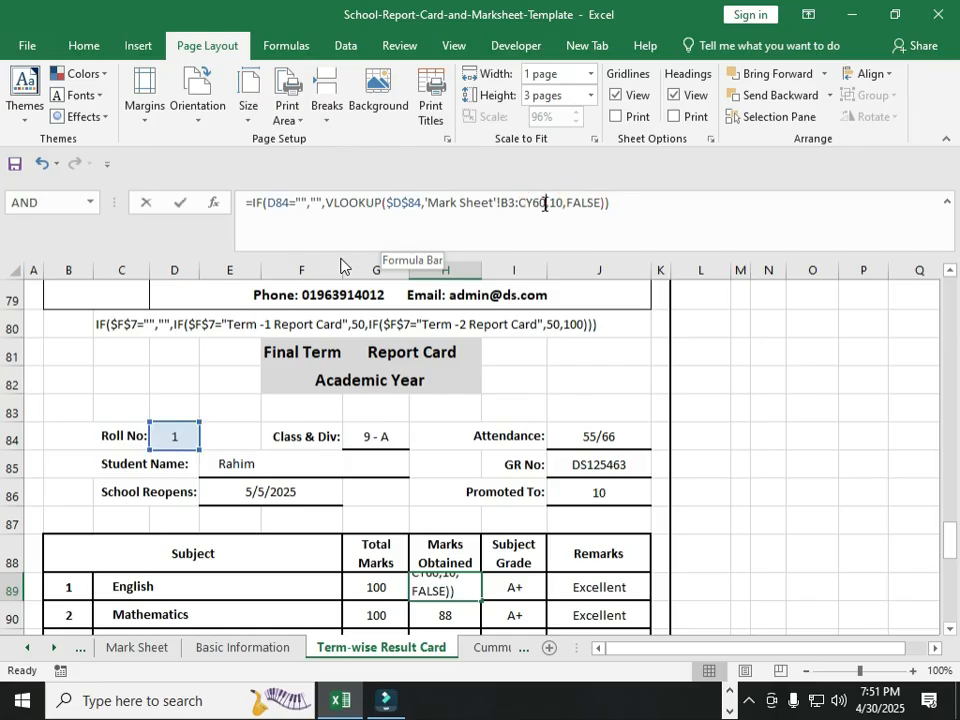
{"action": "left_click_drag", "start_coordinate": [547, 204], "coordinate": [501, 204]}
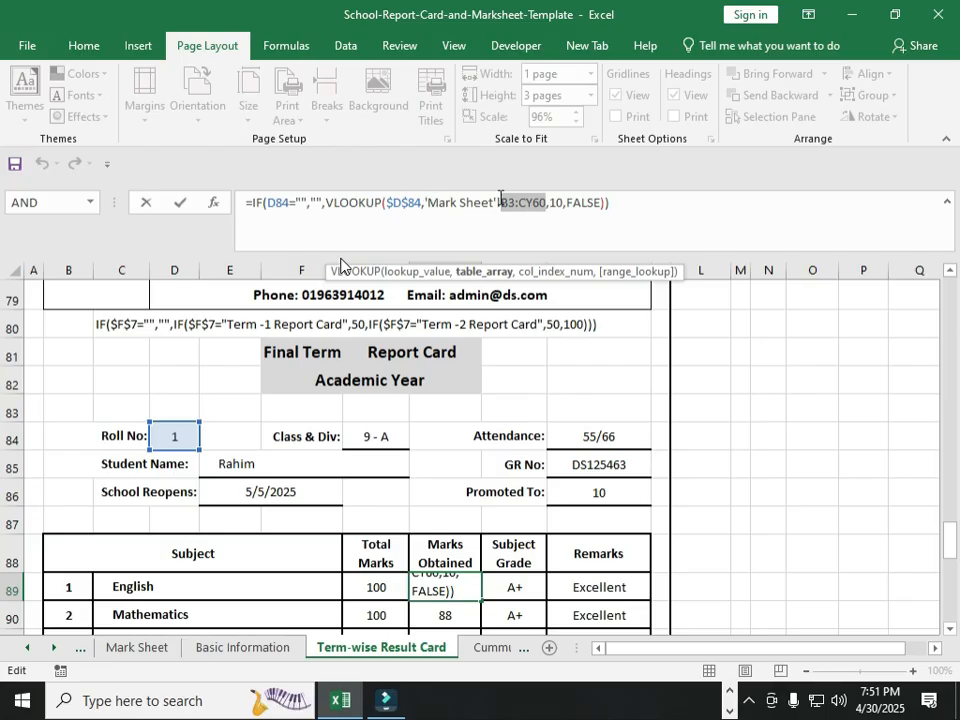
{"action": "left_click", "coordinate": [553, 203]}
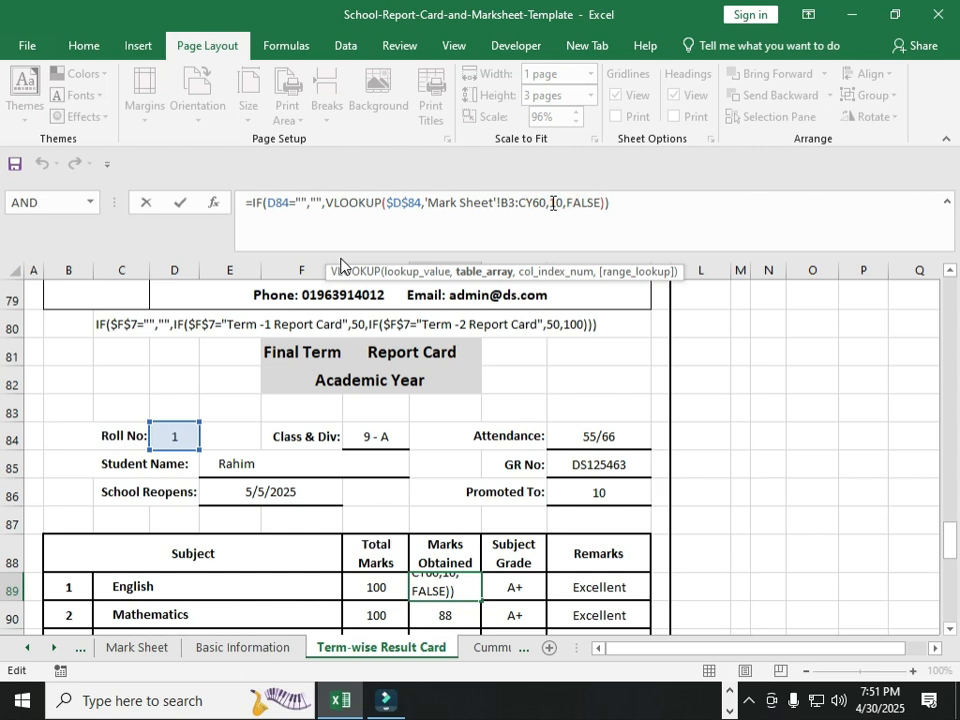
{"action": "left_click_drag", "start_coordinate": [553, 203], "coordinate": [603, 204]}
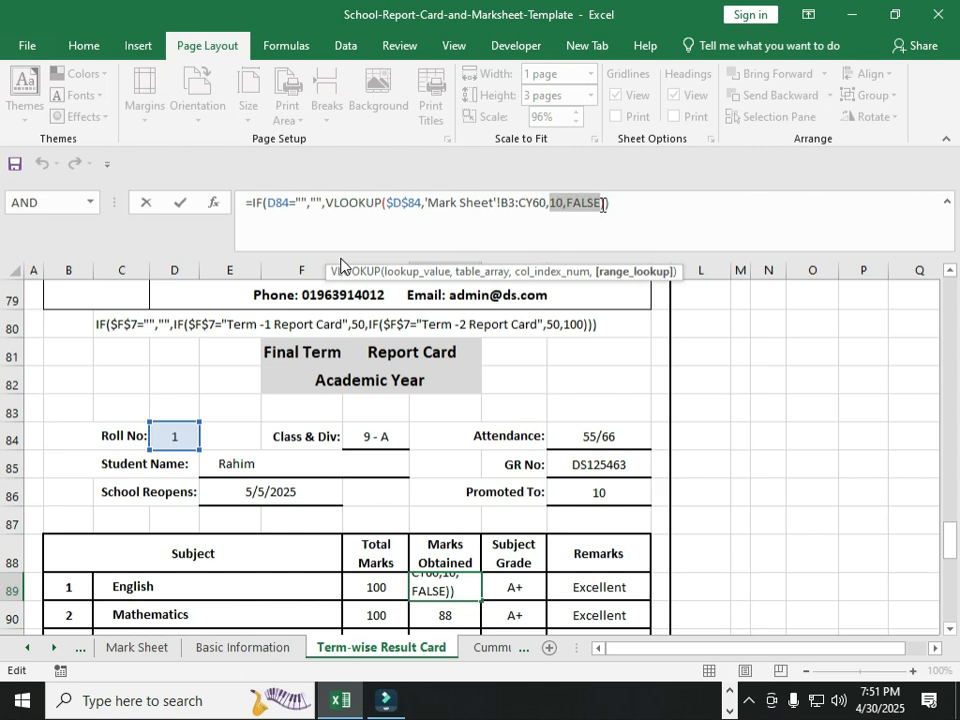
{"action": "type", "text": "19,FALSE"}
{"action": "key", "text": "Return"}
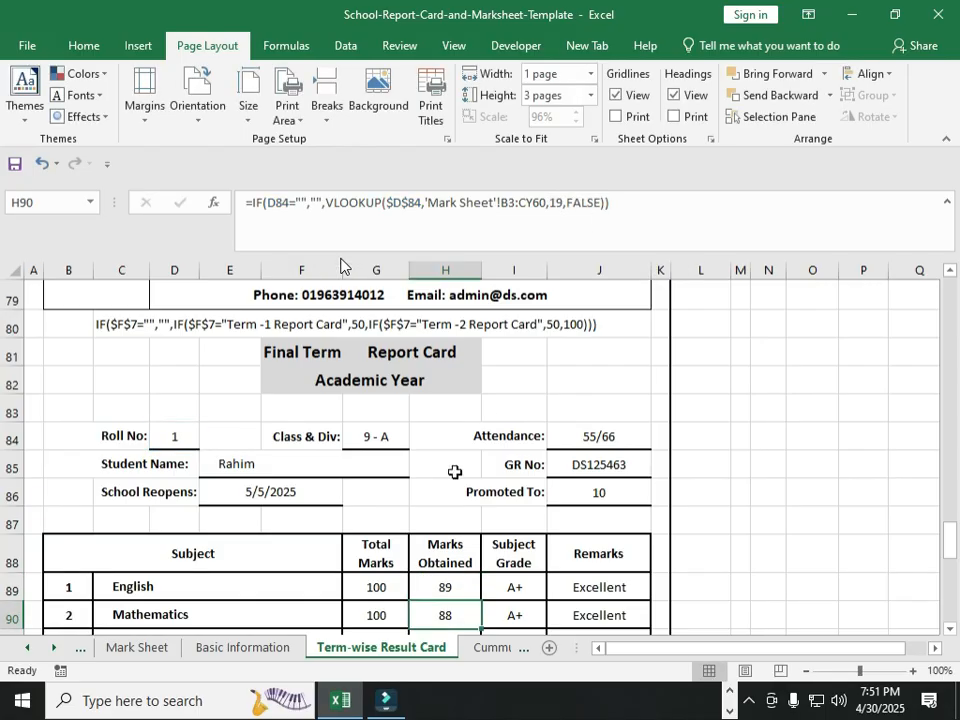
Step: Compare the VLOOKUP column index numbers in the Marks Obtained formulas from English down to Bangla in H89:H93
{"action": "left_click", "coordinate": [446, 587]}
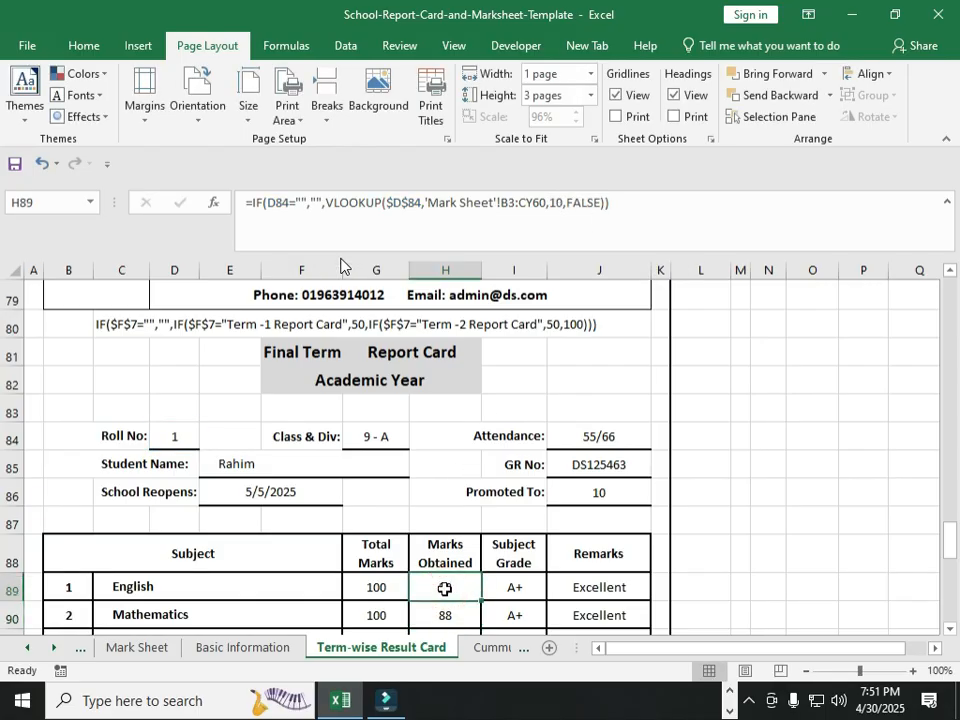
{"action": "scroll", "coordinate": [445, 588], "scroll_direction": "down", "scroll_amount": 1}
{"action": "left_click", "coordinate": [448, 528]}
{"action": "left_click", "coordinate": [456, 569]}
{"action": "left_click", "coordinate": [460, 610]}
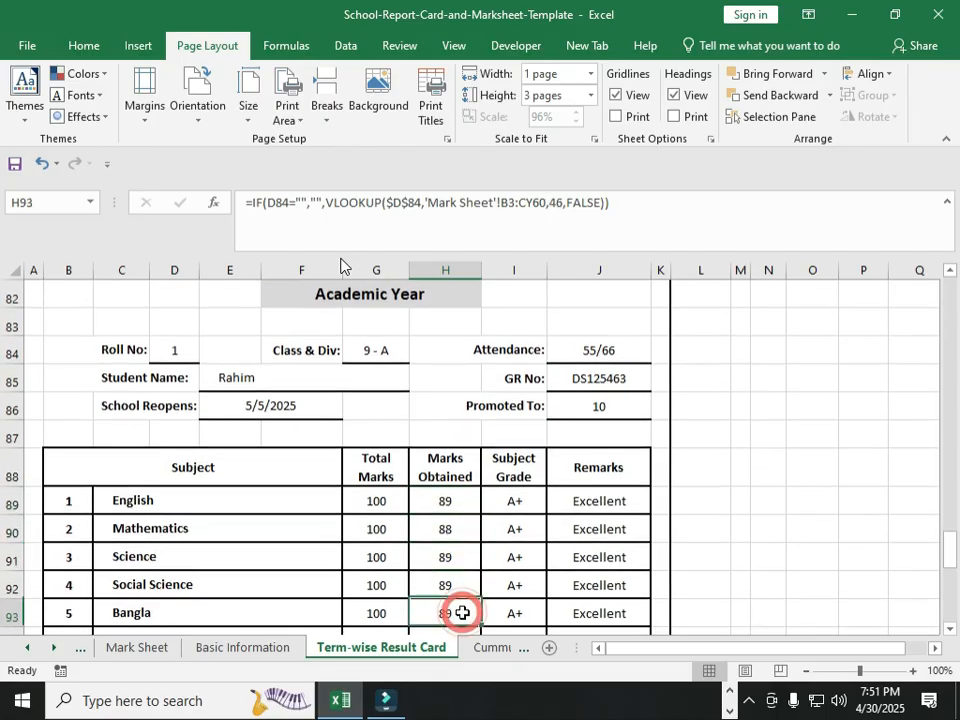
{"action": "left_click", "coordinate": [548, 199]}
{"action": "left_click", "coordinate": [556, 202]}
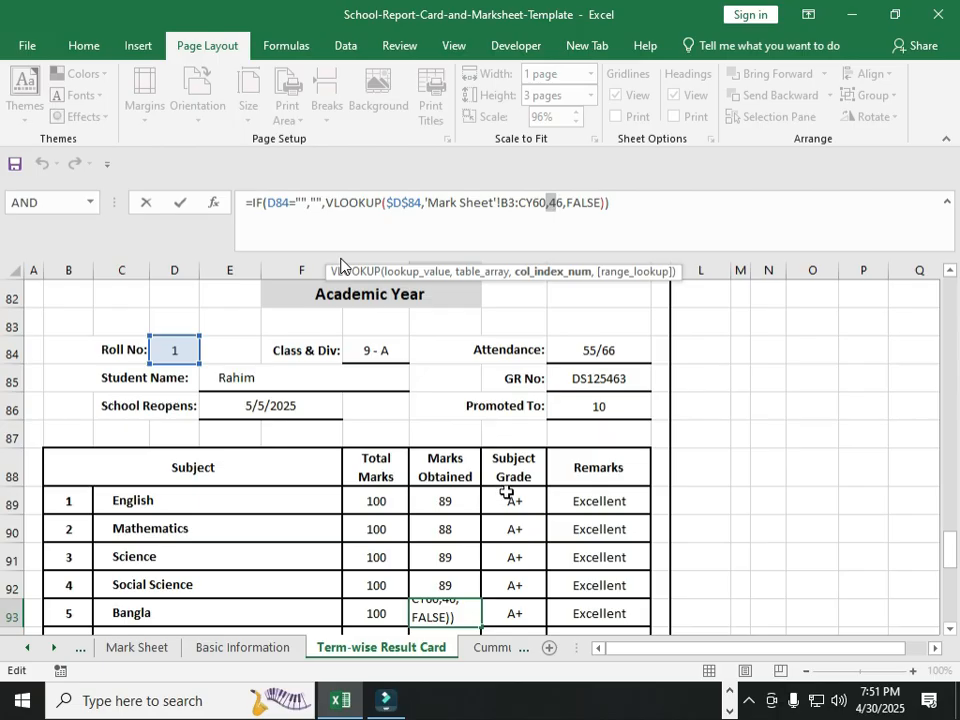
{"action": "key", "text": "Return"}
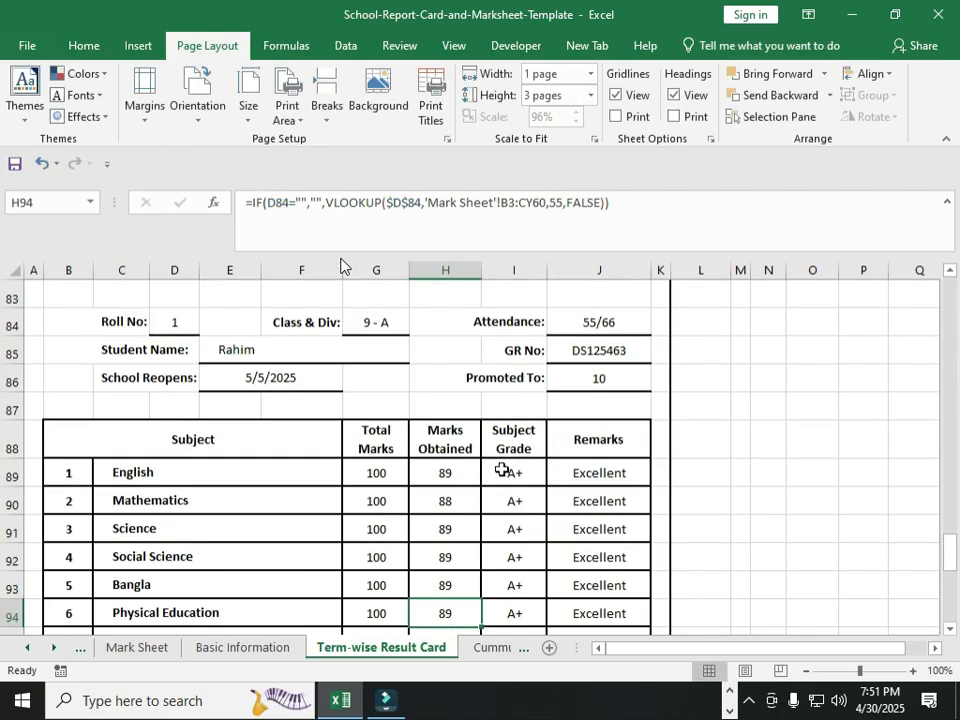
Step: Compare the VLOOKUP column indexes of English's Marks Obtained in H89 and Subject Grade in I89
{"action": "left_click", "coordinate": [438, 470]}
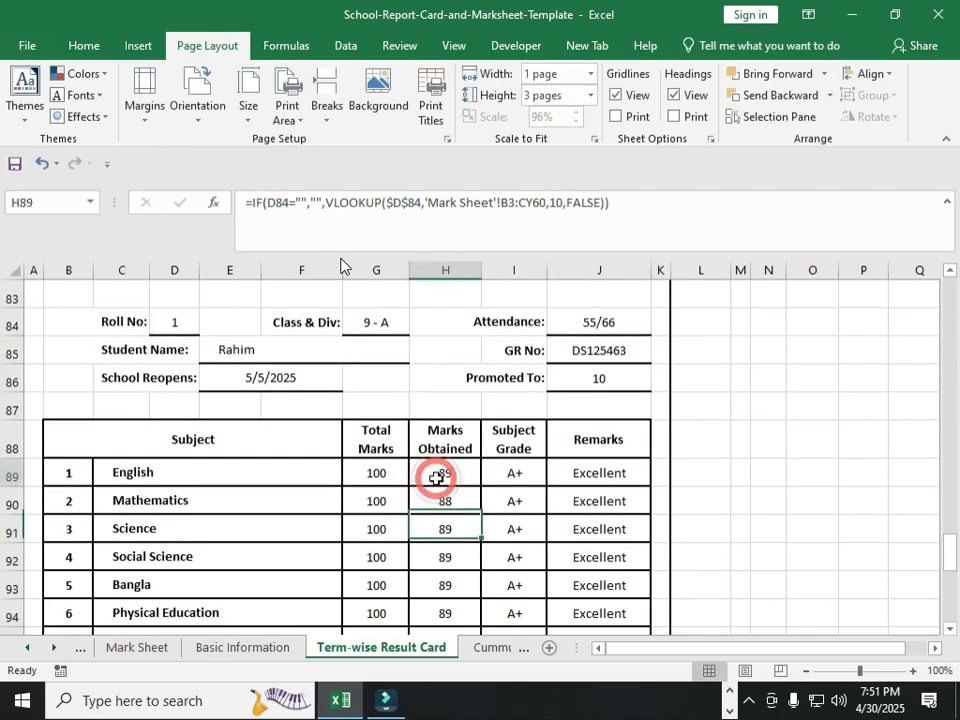
{"action": "left_click", "coordinate": [513, 476]}
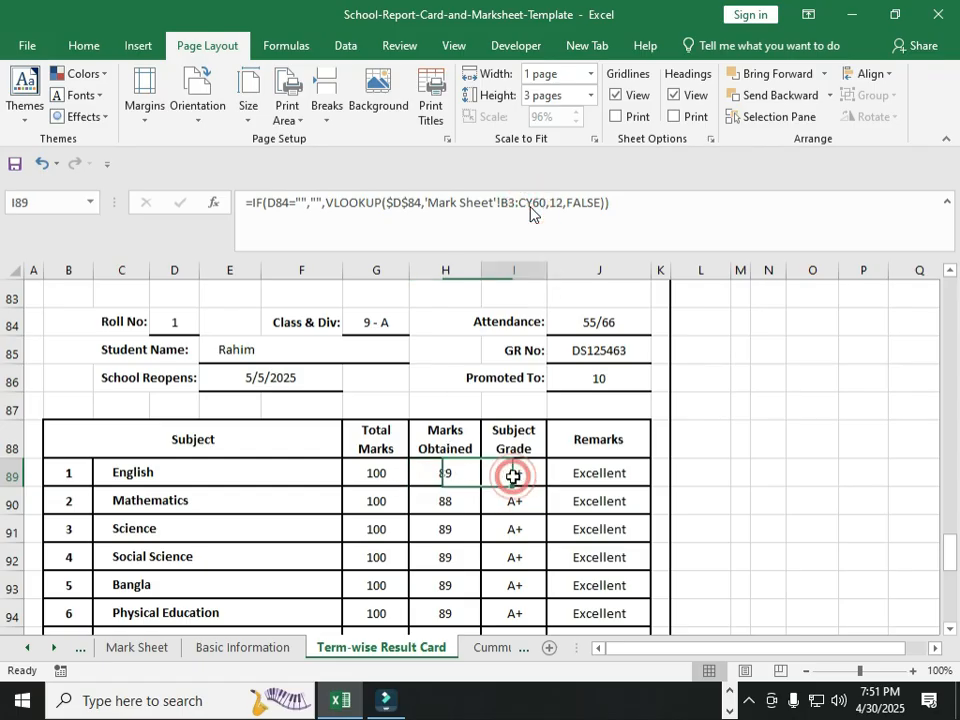
{"action": "left_click", "coordinate": [435, 467]}
{"action": "left_click", "coordinate": [521, 471]}
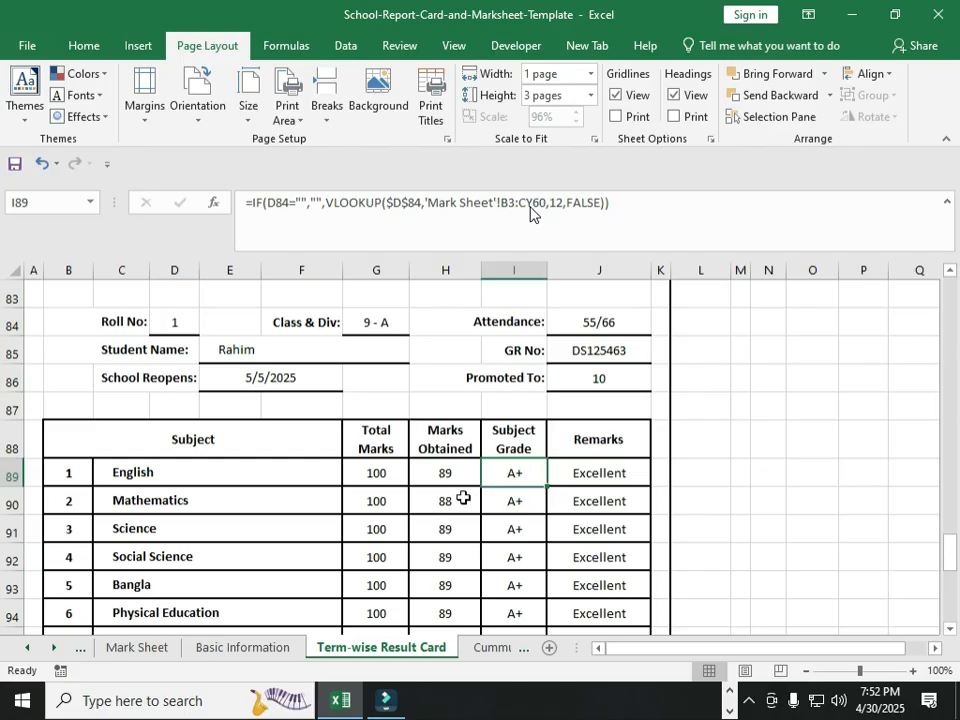
Step: Replace the Total Marks, Marks Obtained and Subject Grade formulas in G89:I97 with their plain values and save the workbook
{"action": "scroll", "coordinate": [463, 497], "scroll_direction": "down", "scroll_amount": 1}
{"action": "left_click_drag", "start_coordinate": [375, 386], "coordinate": [505, 550]}
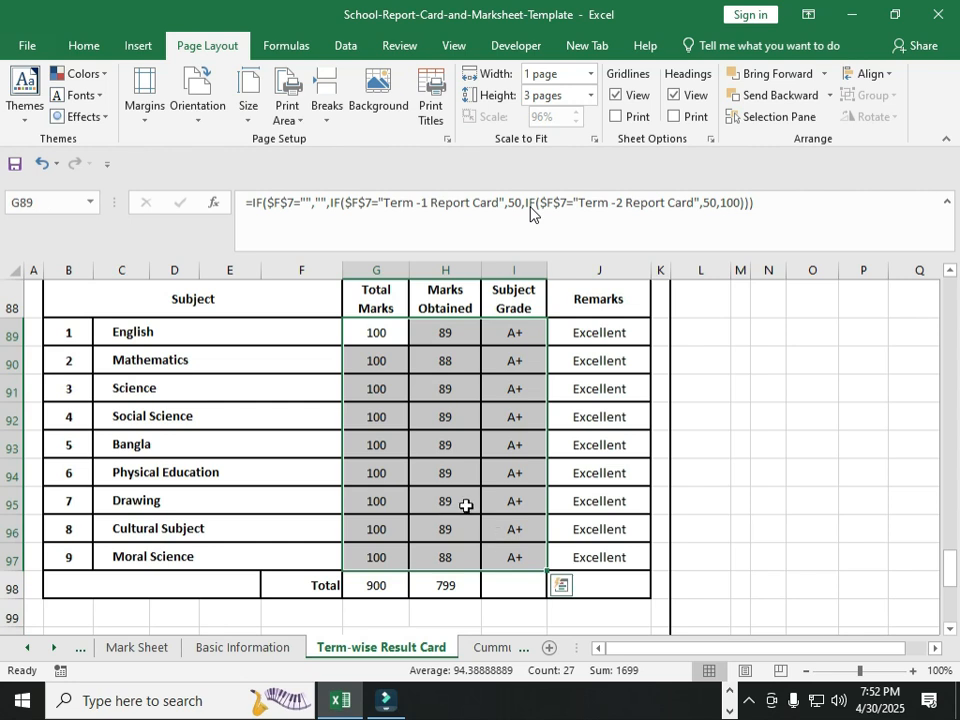
{"action": "key", "text": "ctrl+c"}
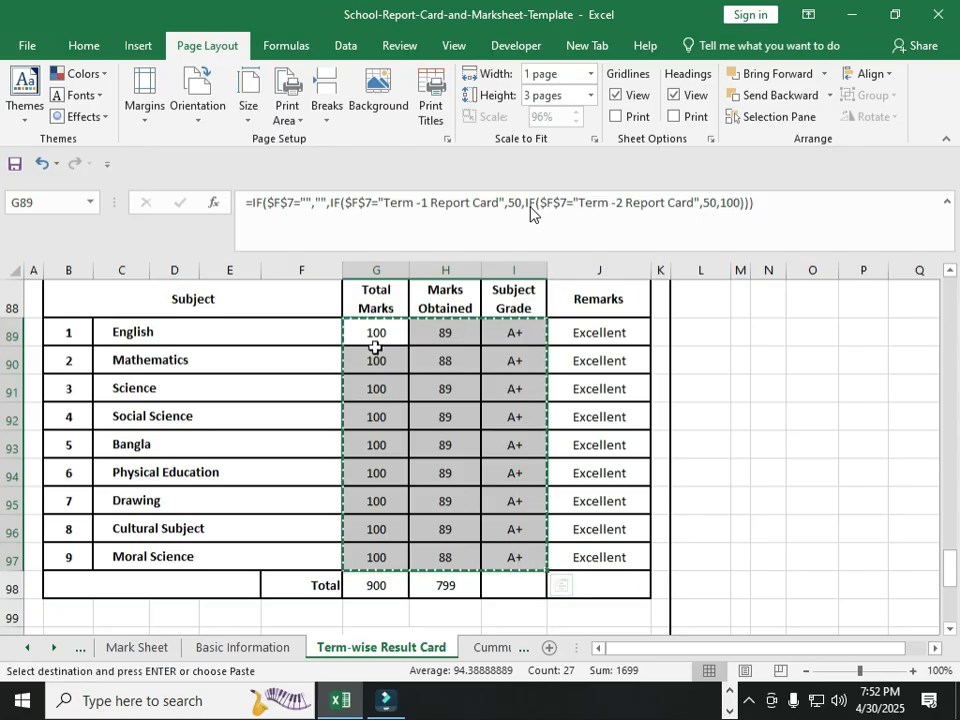
{"action": "right_click", "coordinate": [370, 338]}
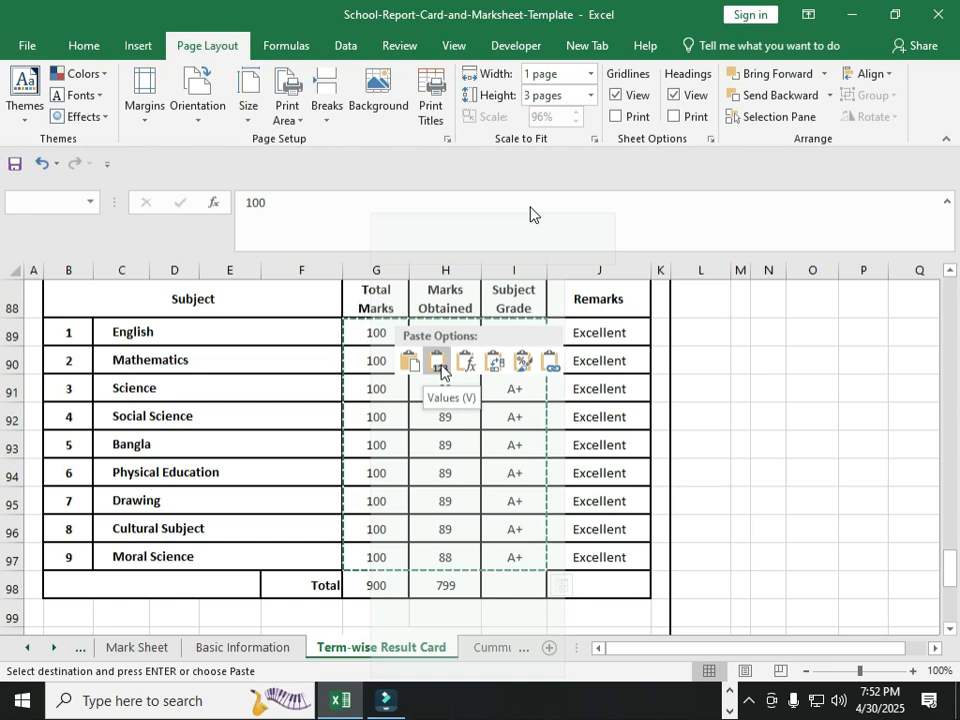
{"action": "left_click", "coordinate": [441, 370]}
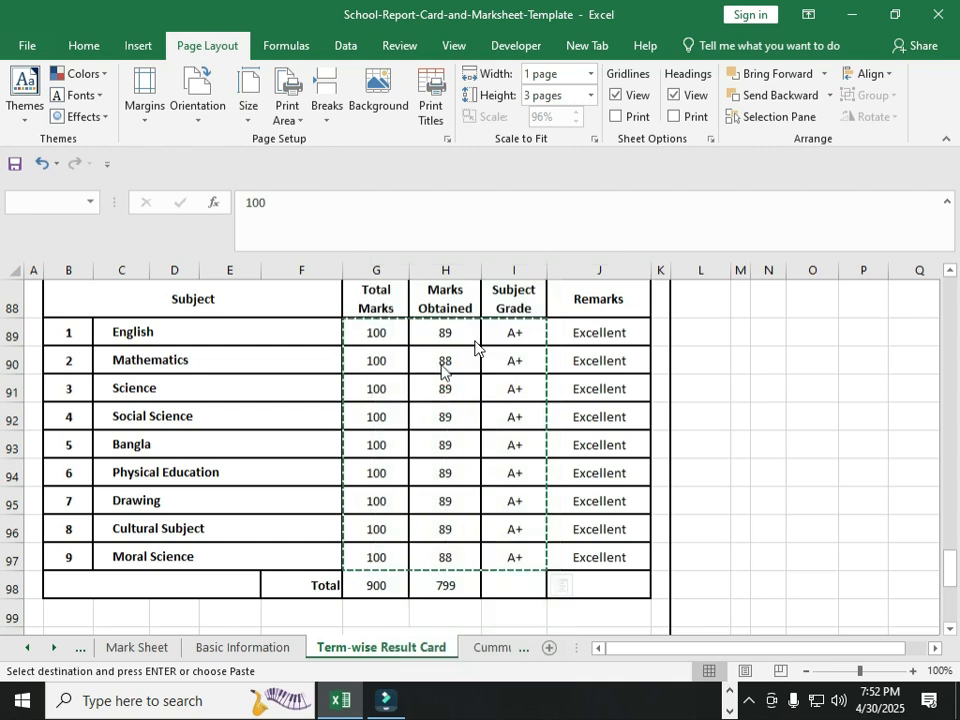
{"action": "key", "text": "ctrl+s"}
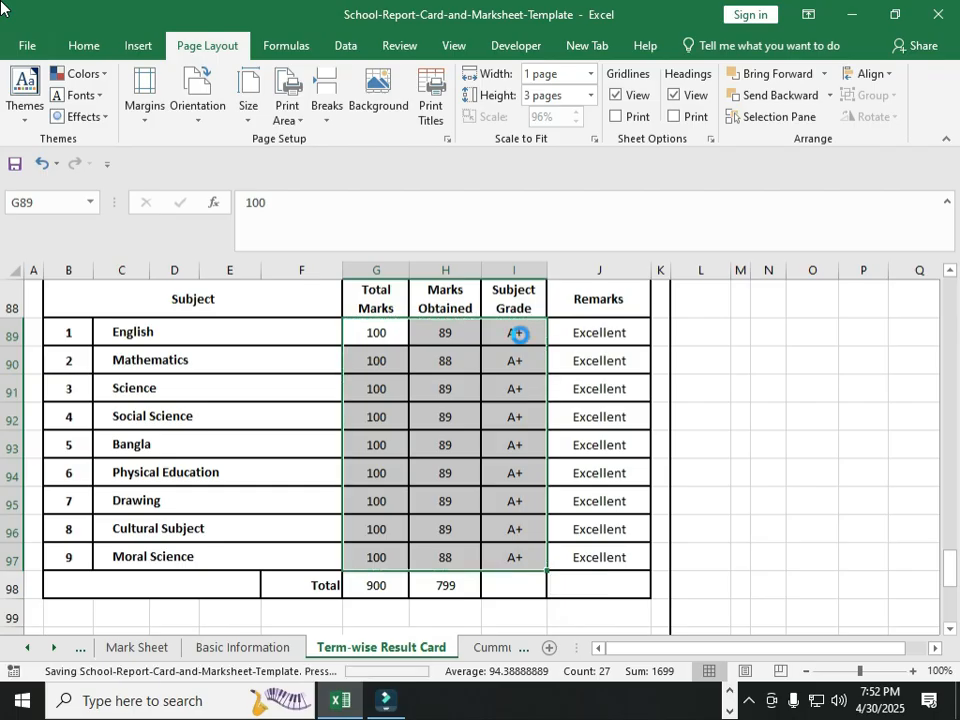
Step: Check the cell contents of Total Marks, Marks Obtained and Subject Grade for the subjects from English to Cultural Subject
{"action": "left_click", "coordinate": [506, 334]}
{"action": "left_click", "coordinate": [450, 341]}
{"action": "left_click", "coordinate": [377, 339]}
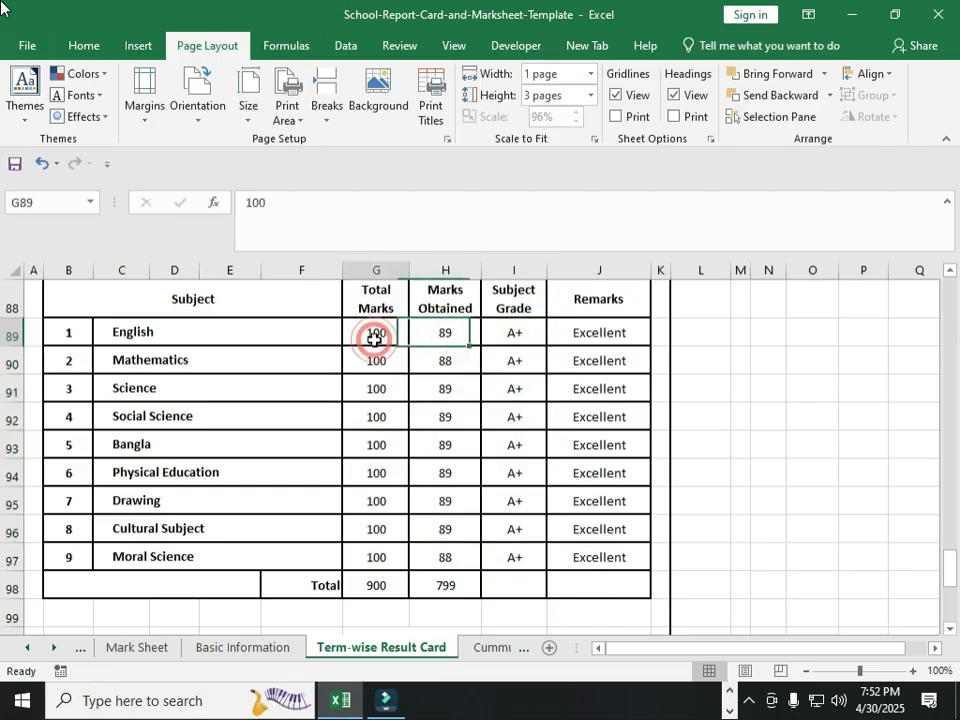
{"action": "left_click", "coordinate": [377, 360]}
{"action": "left_click", "coordinate": [445, 362]}
{"action": "left_click", "coordinate": [514, 365]}
{"action": "left_click", "coordinate": [369, 386]}
{"action": "left_click", "coordinate": [450, 392]}
{"action": "left_click", "coordinate": [526, 387]}
{"action": "left_click", "coordinate": [384, 412]}
{"action": "left_click", "coordinate": [459, 418]}
{"action": "left_click", "coordinate": [514, 416]}
{"action": "left_click", "coordinate": [373, 446]}
{"action": "left_click", "coordinate": [447, 447]}
{"action": "left_click", "coordinate": [518, 448]}
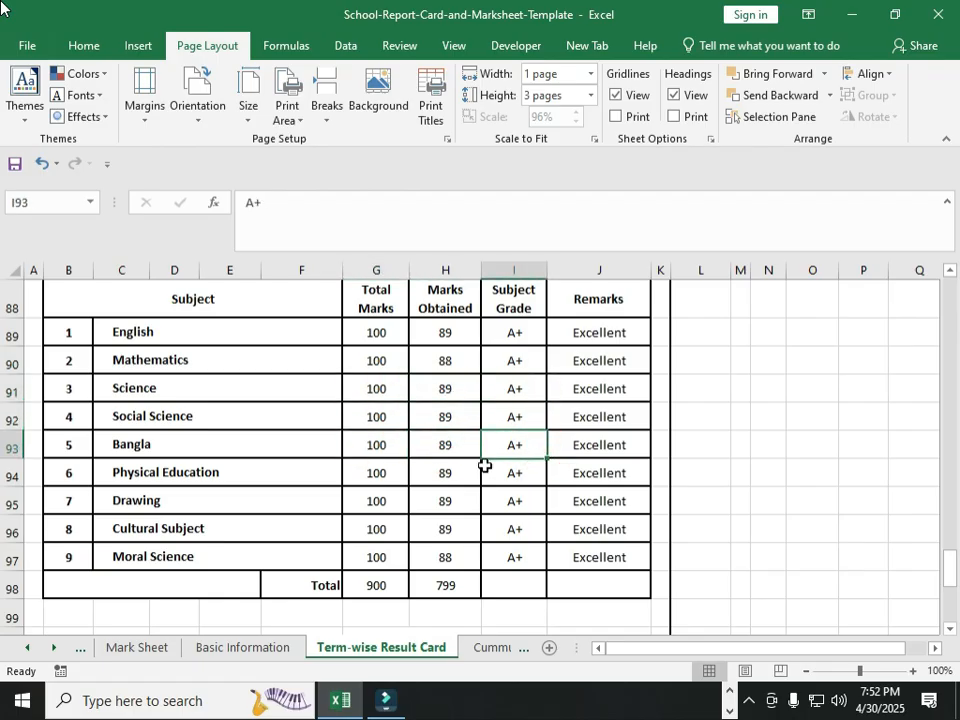
{"action": "left_click", "coordinate": [380, 472]}
{"action": "left_click", "coordinate": [440, 480]}
{"action": "left_click", "coordinate": [512, 478]}
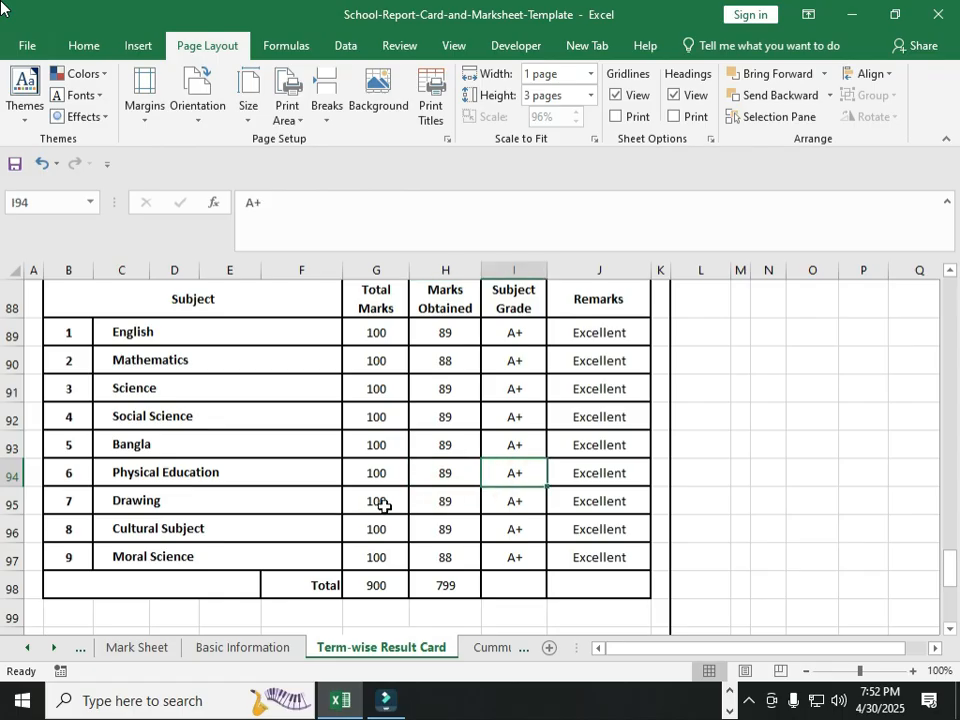
{"action": "left_click", "coordinate": [383, 502]}
{"action": "left_click", "coordinate": [442, 503]}
{"action": "left_click", "coordinate": [500, 504]}
{"action": "left_click", "coordinate": [496, 538]}
{"action": "left_click", "coordinate": [414, 534]}
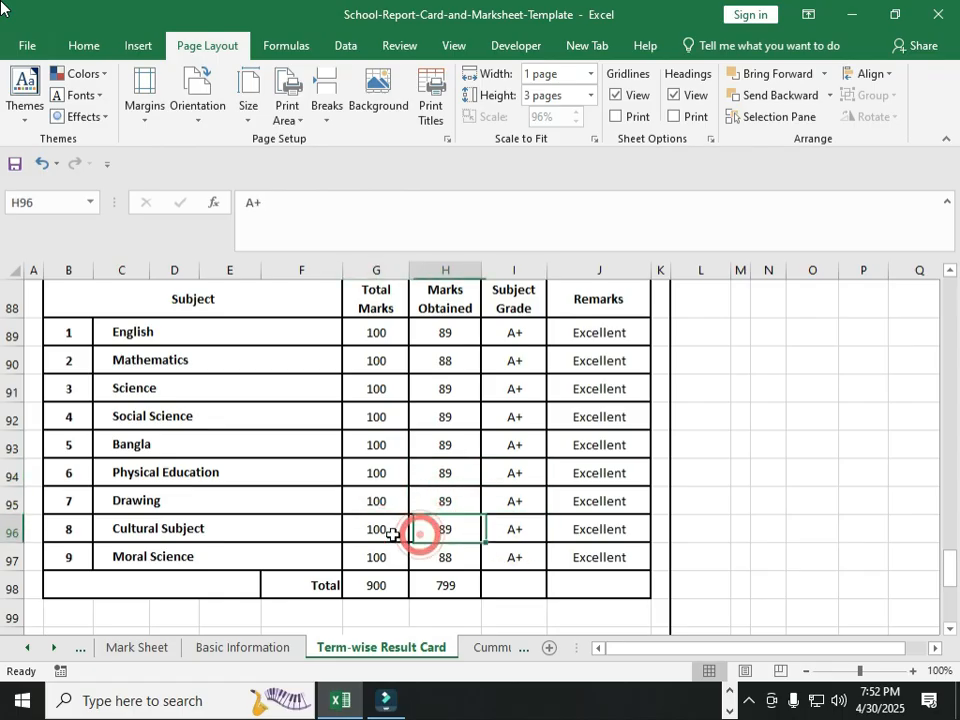
{"action": "left_click", "coordinate": [403, 536]}
Step: Set the Roll No in D84 of the Final Term card to 6
{"action": "scroll", "coordinate": [403, 536], "scroll_direction": "up", "scroll_amount": 3}
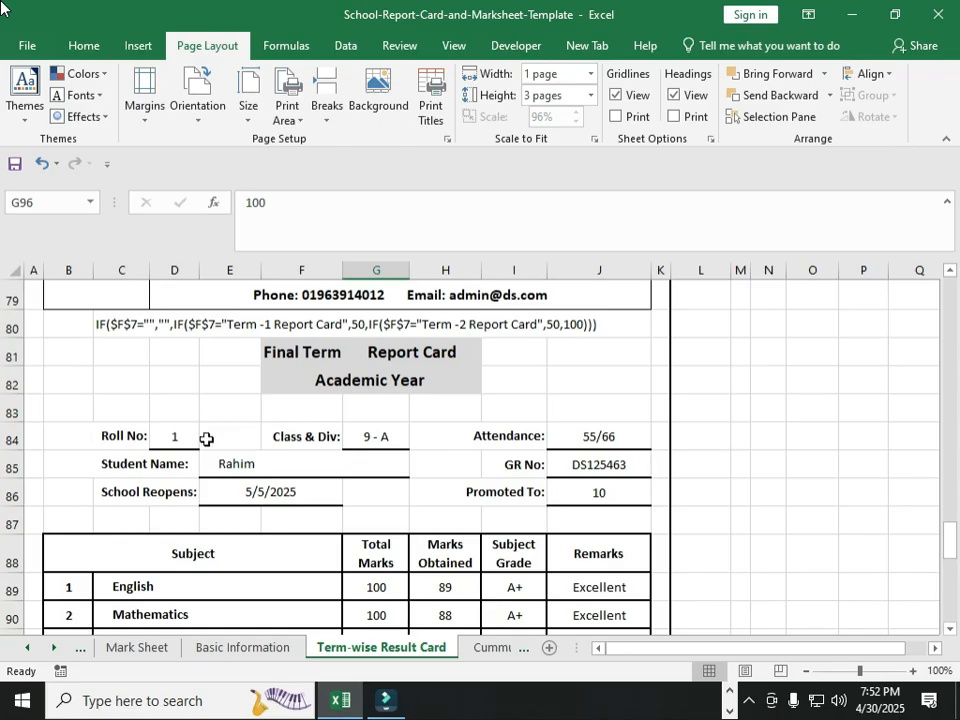
{"action": "left_click", "coordinate": [188, 437]}
{"action": "left_click", "coordinate": [206, 440]}
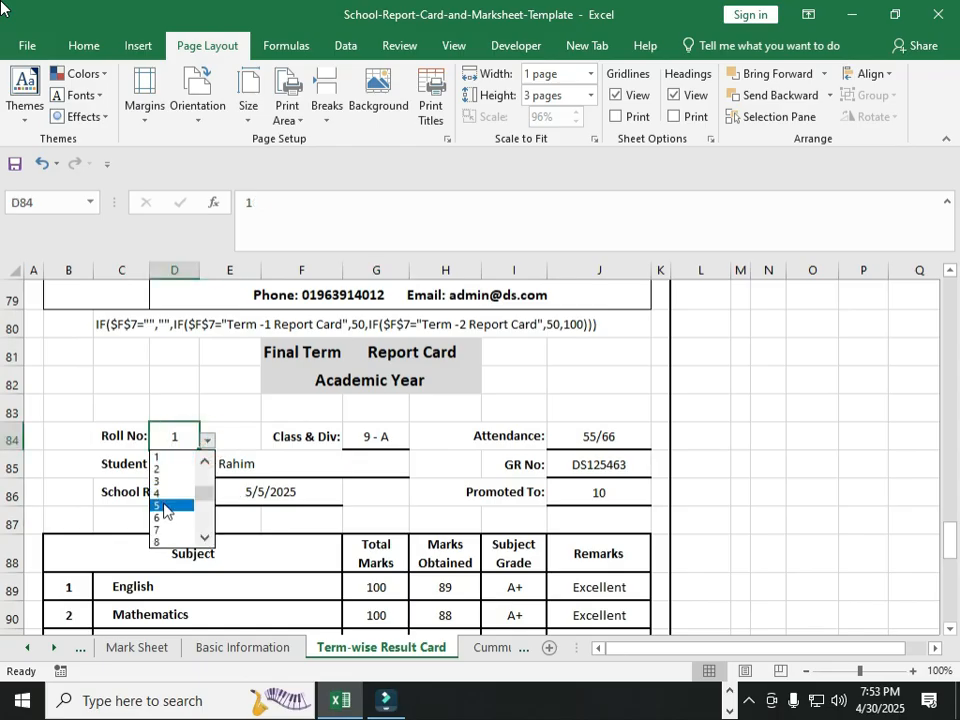
{"action": "left_click", "coordinate": [157, 517]}
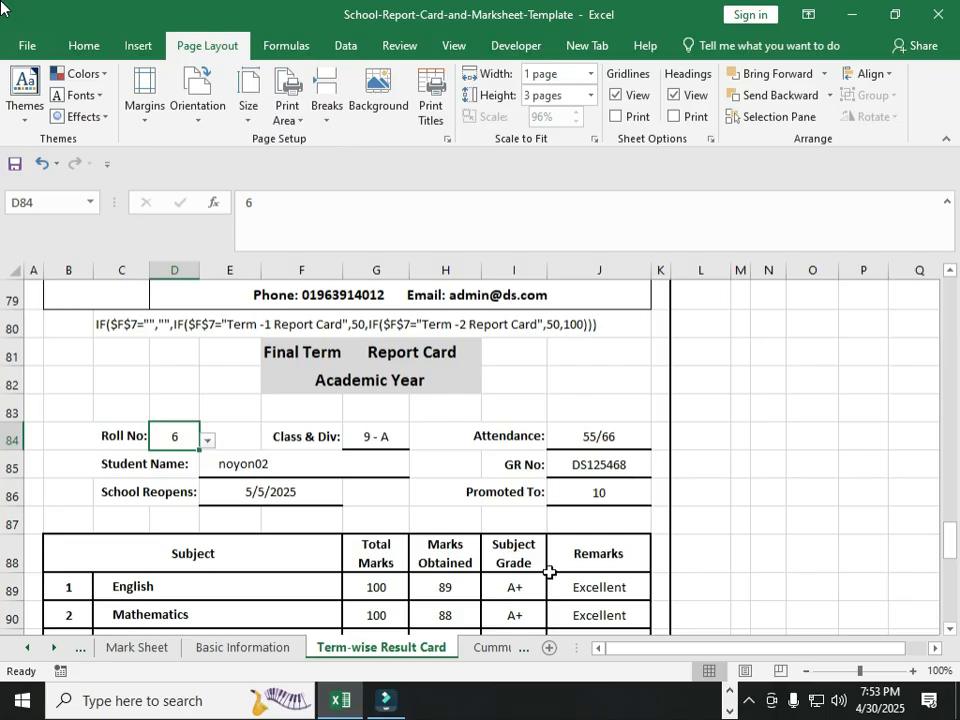
Step: Inspect the formulas behind Class & Div, Attendance, GR No, Promoted To, School Reopens and Student Name on the Final Term card
{"action": "scroll", "coordinate": [413, 467], "scroll_direction": "down", "scroll_amount": 1}
{"action": "left_click", "coordinate": [375, 347]}
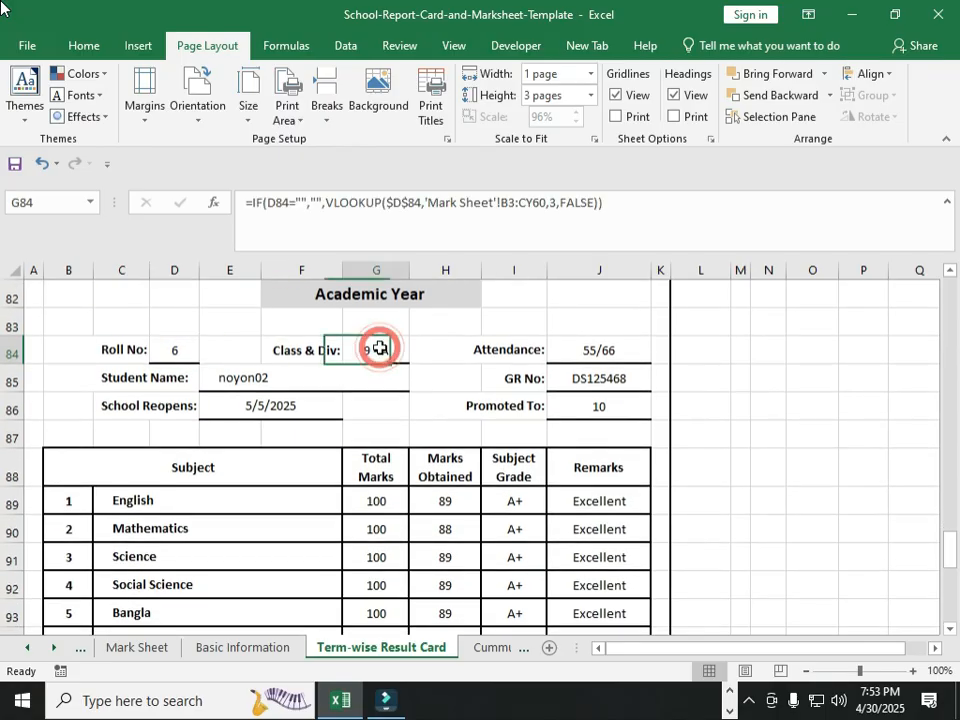
{"action": "left_click", "coordinate": [596, 355]}
{"action": "left_click", "coordinate": [593, 386]}
{"action": "left_click", "coordinate": [160, 652]}
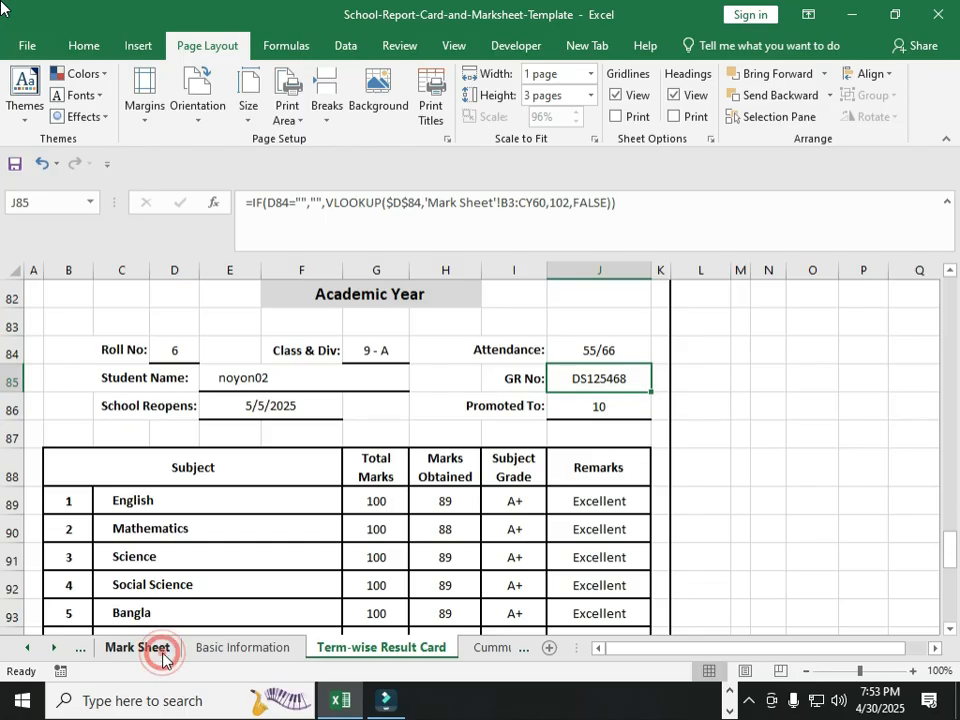
{"action": "left_click", "coordinate": [362, 650]}
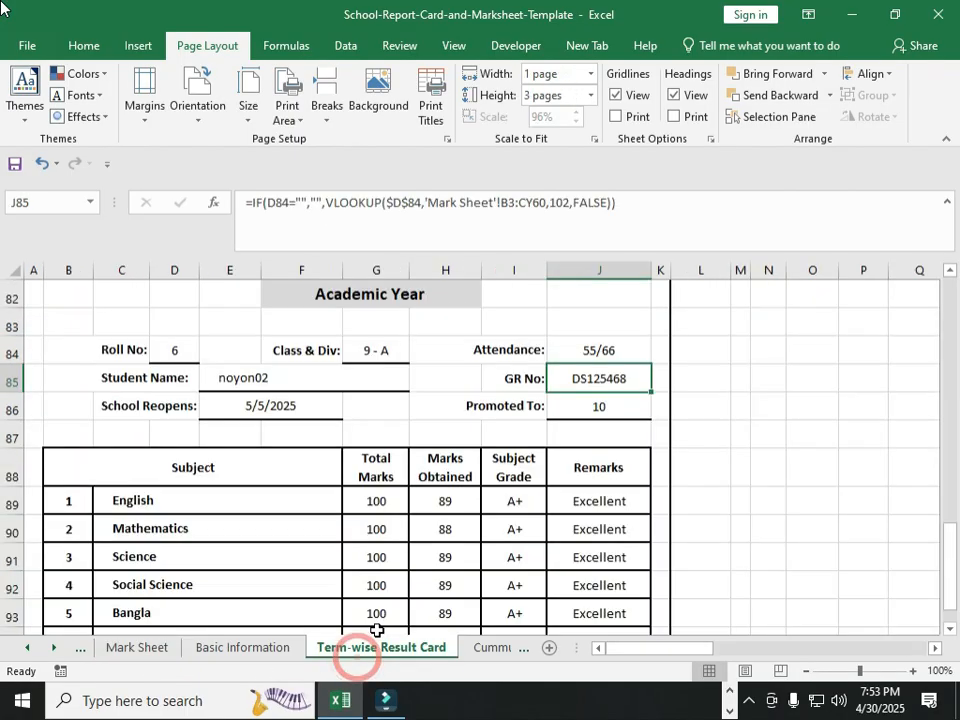
{"action": "left_click", "coordinate": [592, 407]}
{"action": "left_click", "coordinate": [258, 410]}
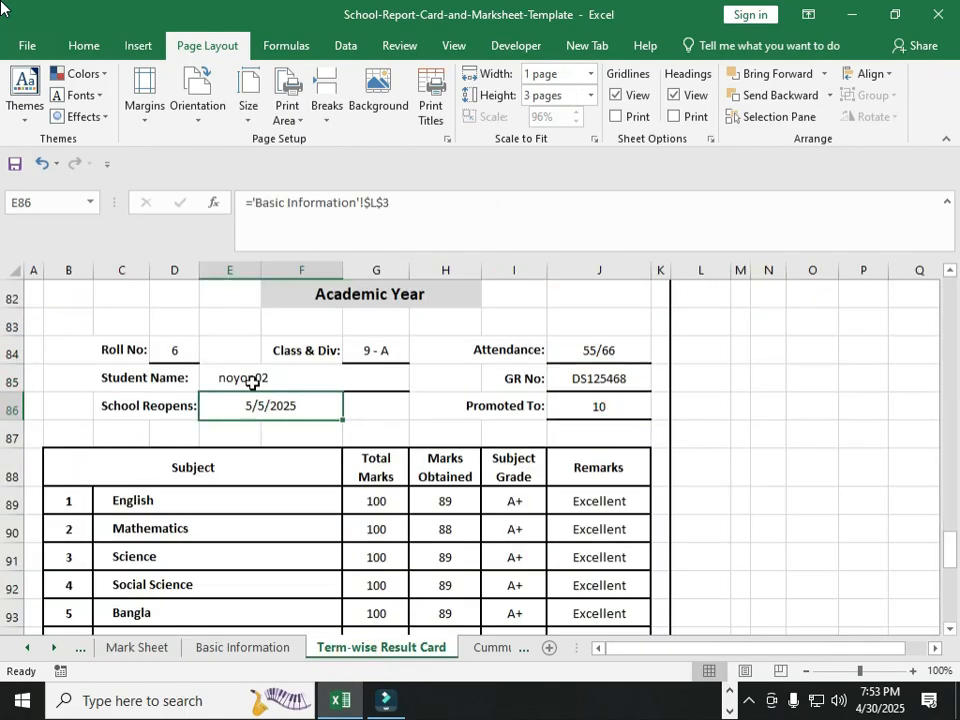
{"action": "left_click", "coordinate": [253, 379]}
{"action": "left_click", "coordinate": [373, 350]}
{"action": "left_click", "coordinate": [588, 350]}
{"action": "left_click", "coordinate": [598, 375]}
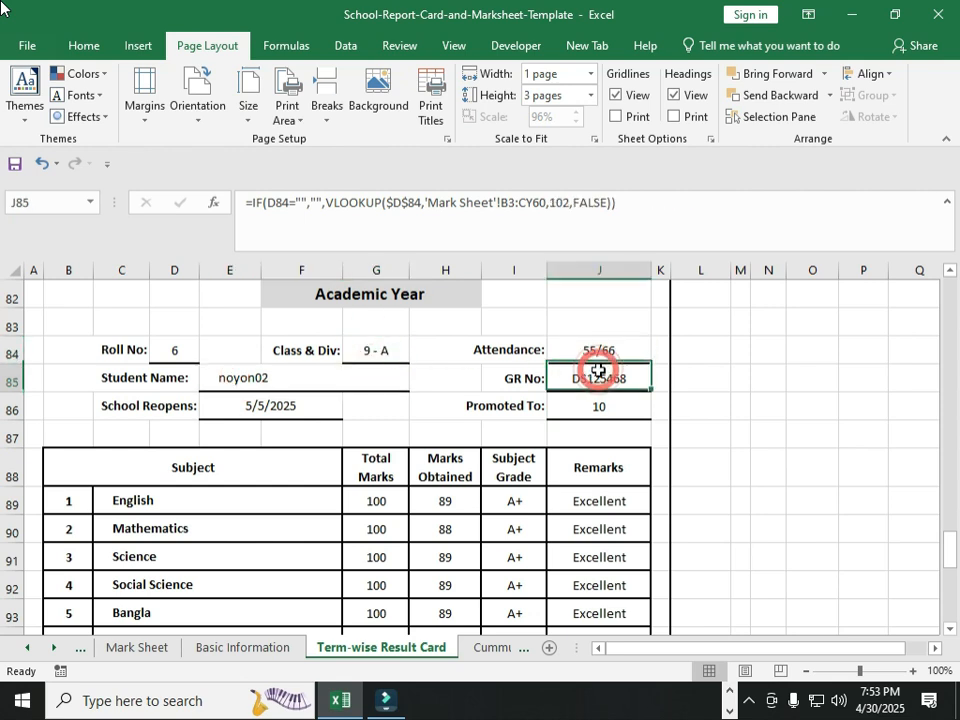
{"action": "left_click", "coordinate": [580, 404]}
Step: Browse the Roll No choices in D84 and select the Student Name: entry
{"action": "left_click", "coordinate": [173, 352]}
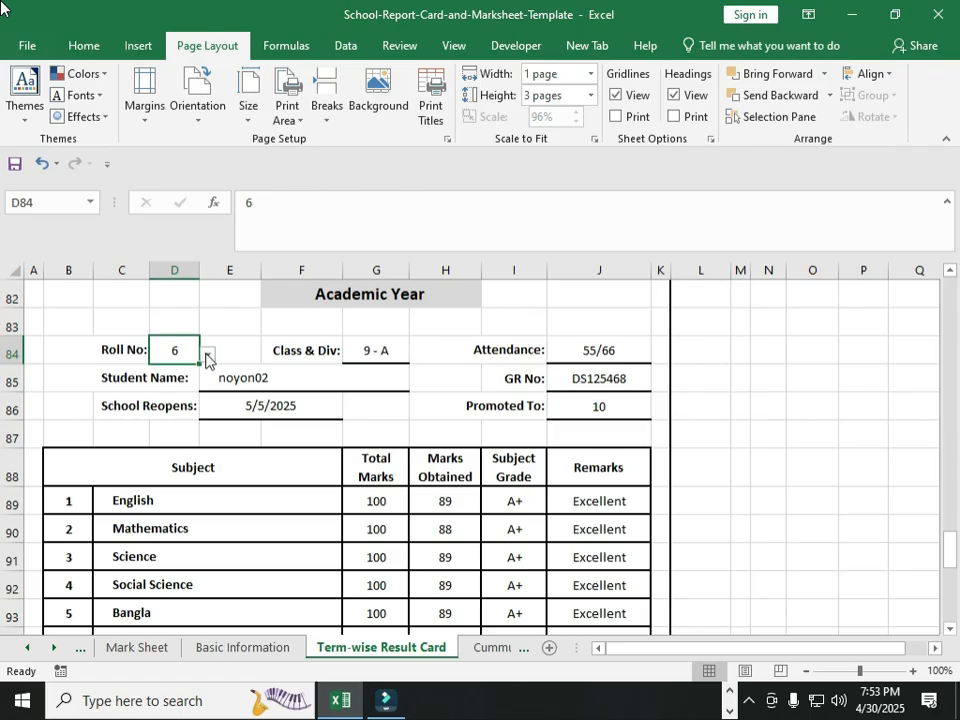
{"action": "left_click", "coordinate": [209, 356]}
{"action": "scroll", "coordinate": [200, 436], "scroll_direction": "down", "scroll_amount": 3}
{"action": "left_click", "coordinate": [208, 355]}
{"action": "left_click", "coordinate": [208, 355]}
{"action": "left_click", "coordinate": [204, 376]}
{"action": "scroll", "coordinate": [204, 416], "scroll_direction": "up", "scroll_amount": 5}
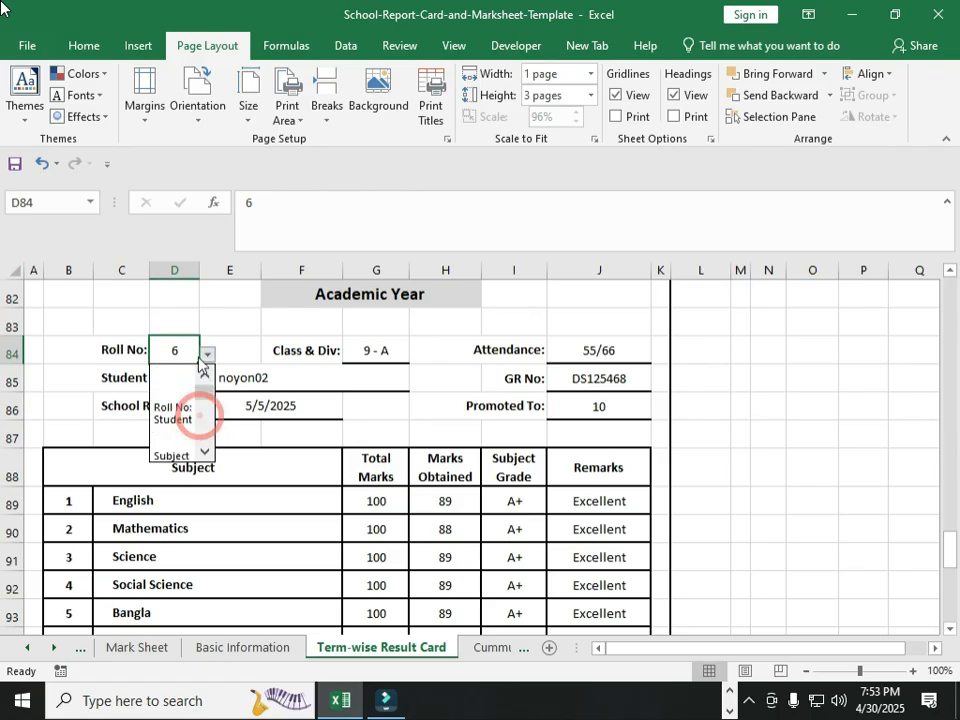
{"action": "left_click", "coordinate": [172, 420]}
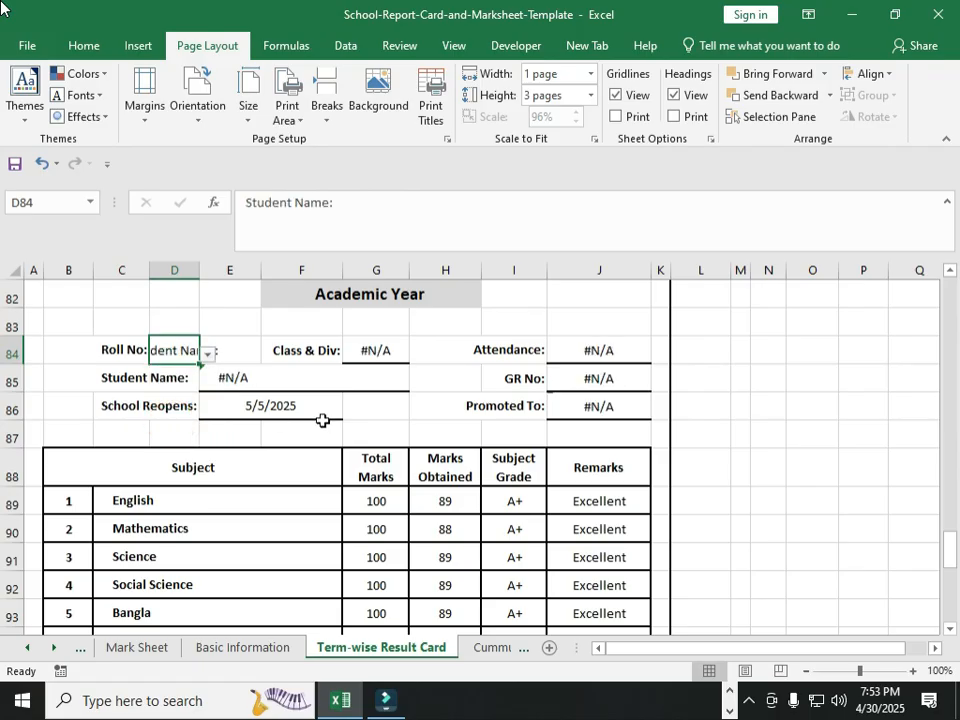
{"action": "left_click", "coordinate": [391, 436]}
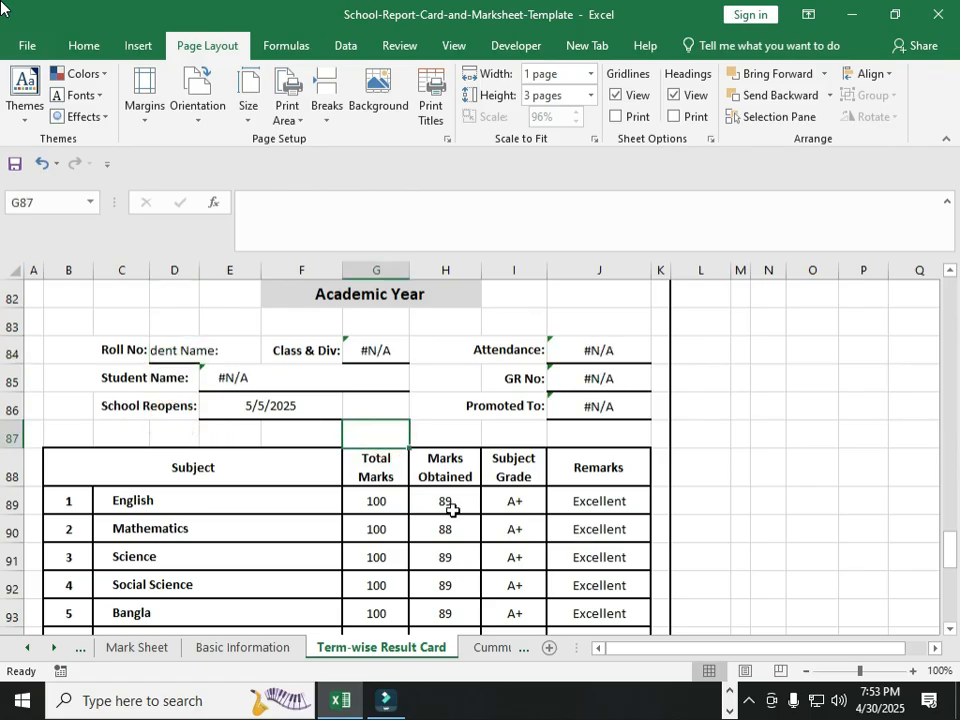
Step: Set the Roll No in D84 of the Final Term card to 1
{"action": "left_click", "coordinate": [178, 350]}
{"action": "left_click", "coordinate": [206, 354]}
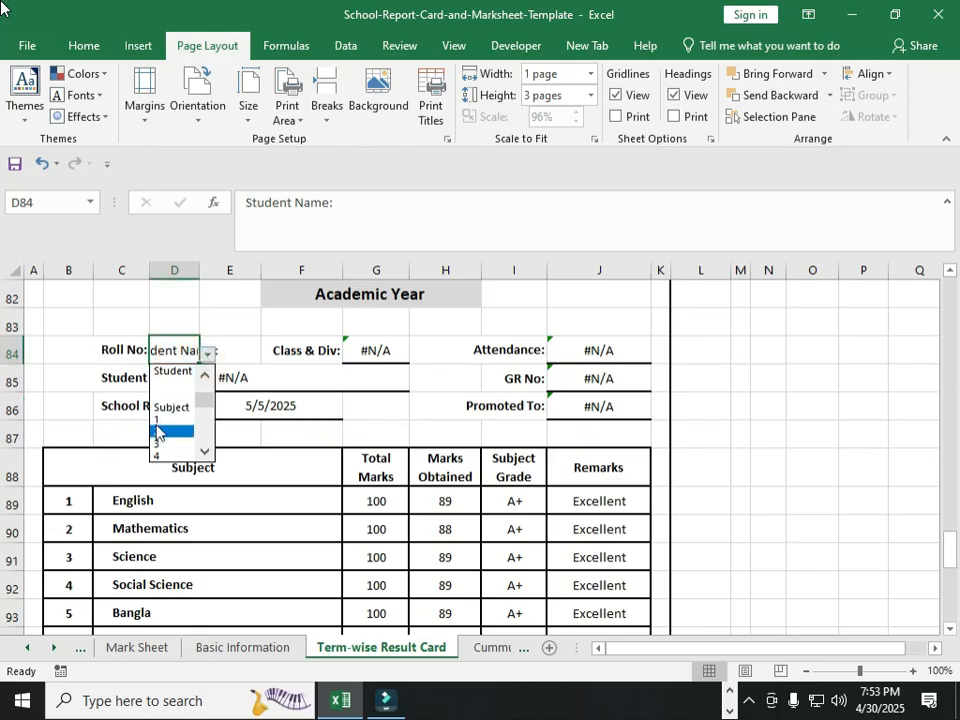
{"action": "left_click", "coordinate": [156, 430]}
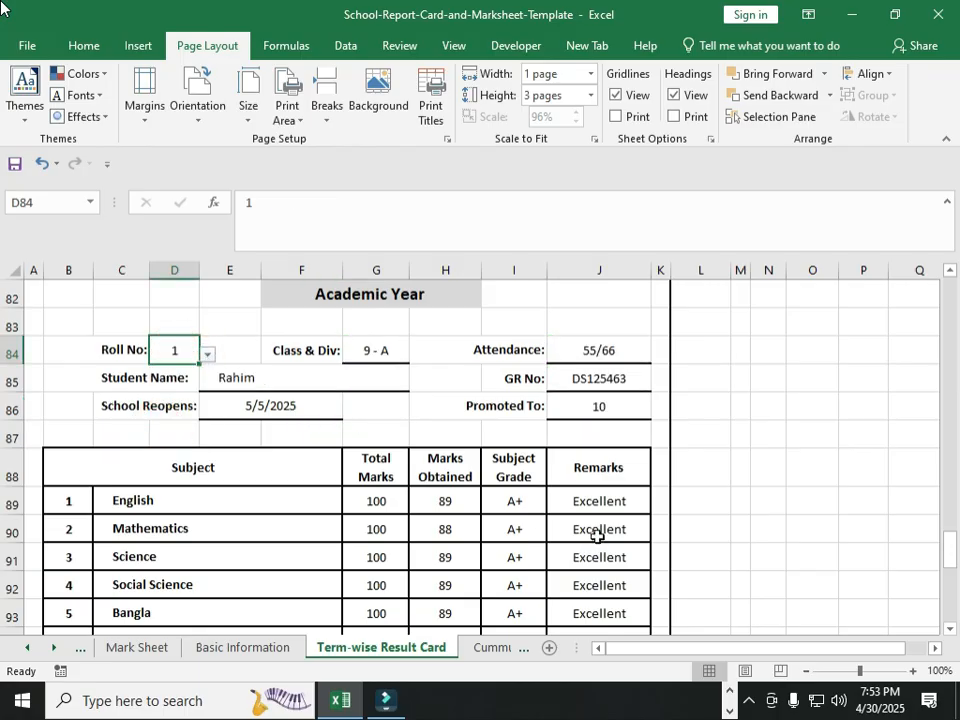
{"action": "left_click_drag", "start_coordinate": [371, 501], "coordinate": [505, 565]}
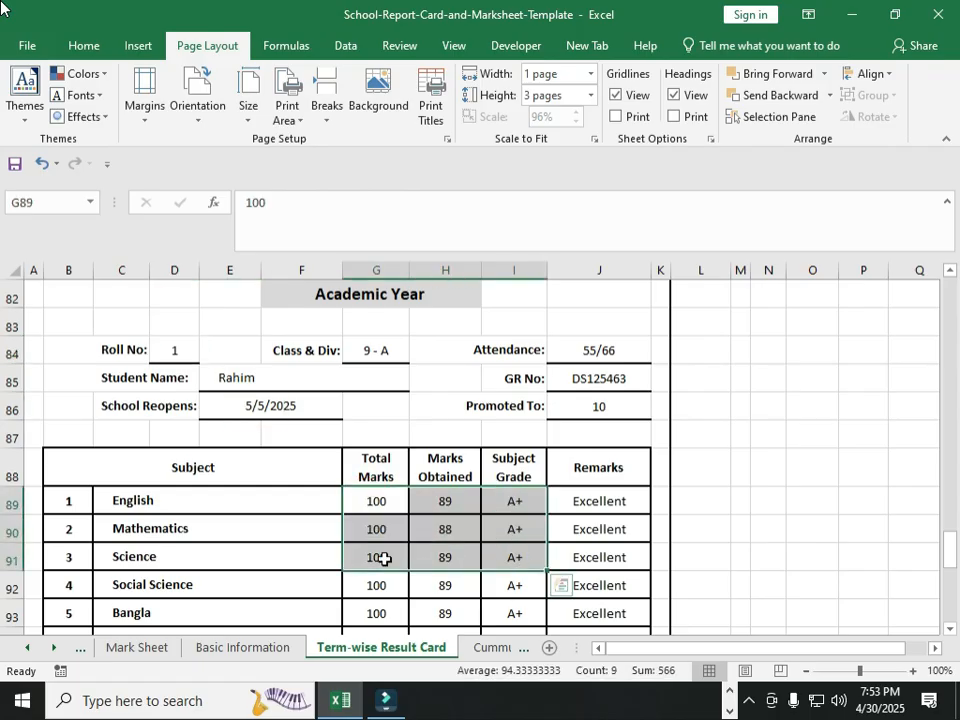
{"action": "key", "text": "ctrl+q"}
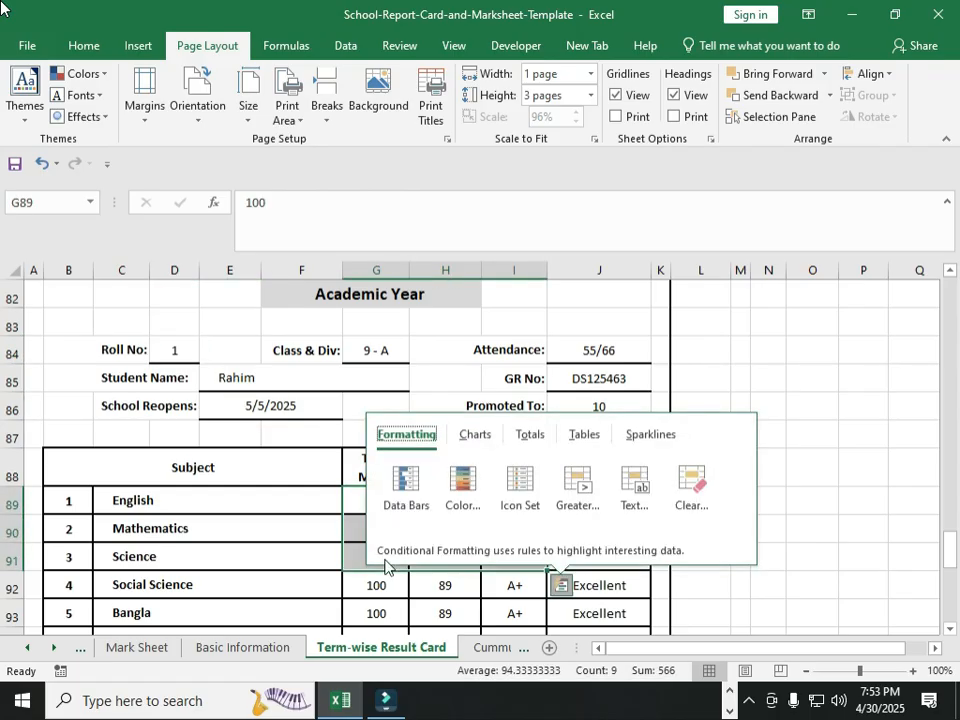
{"action": "left_click", "coordinate": [385, 608]}
Step: Undo the recent Roll No changes in D84 and the conversion of the Final Term marks table to values
{"action": "left_click", "coordinate": [370, 504]}
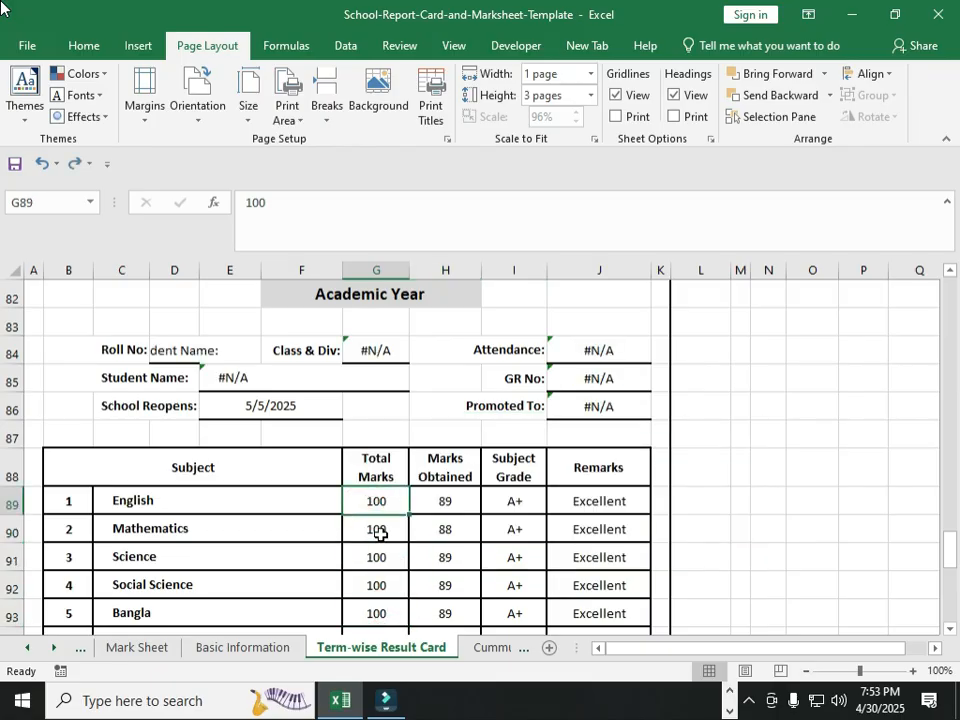
{"action": "key", "text": "ctrl+z"}
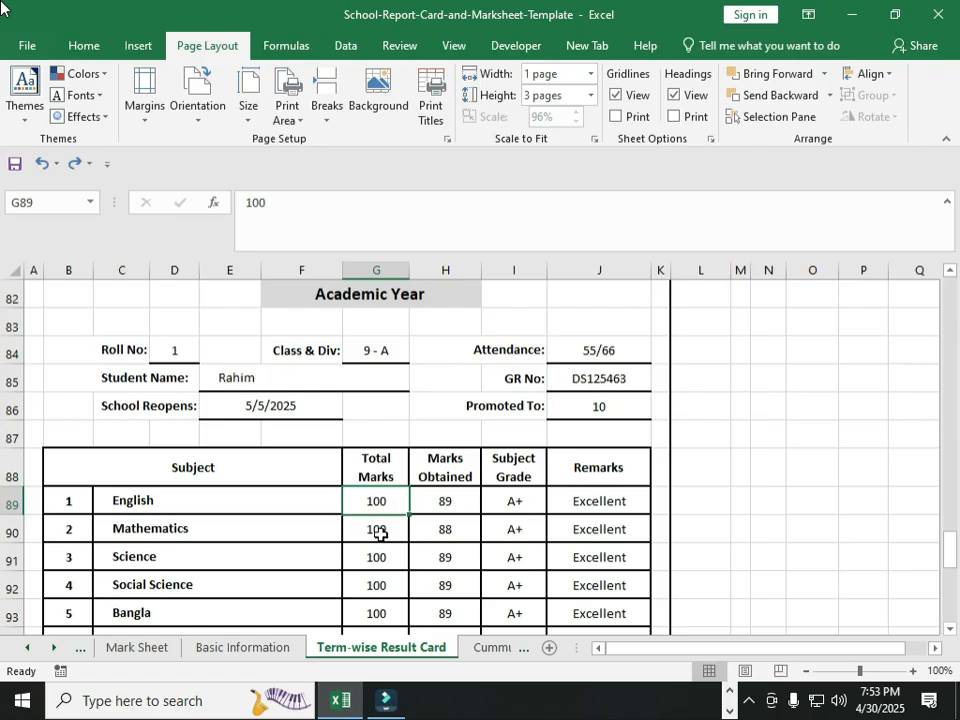
{"action": "key", "text": "ctrl+z"}
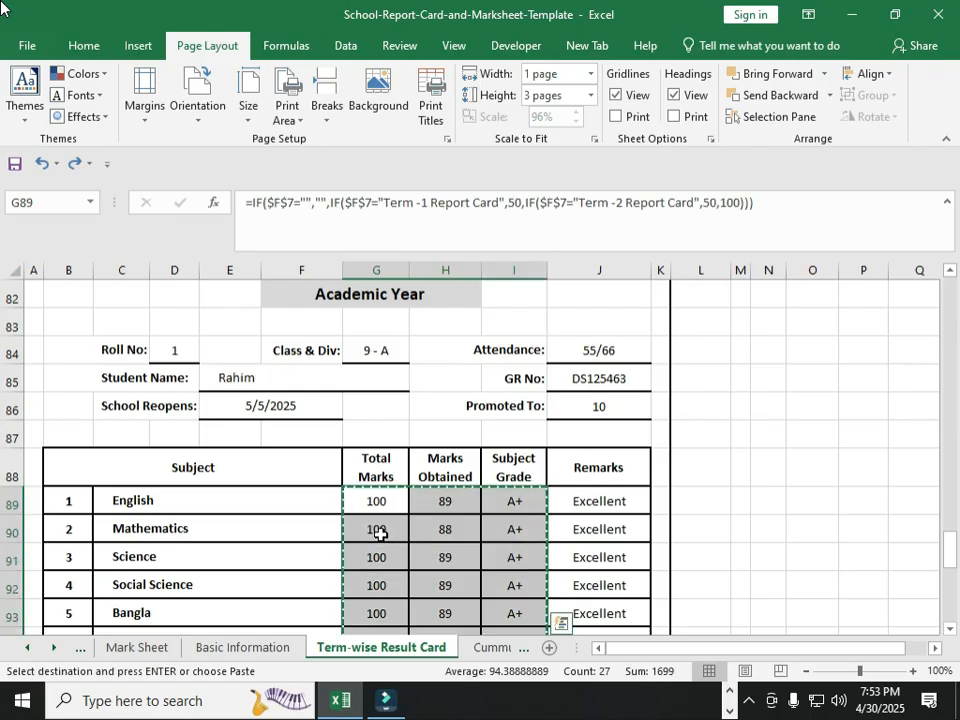
{"action": "key", "text": "Return"}
Step: Inspect the Marks Obtained and Subject Grade formulas for Mathematics and English, plus the Total Marks formula for English, on the Final Term card
{"action": "left_click", "coordinate": [456, 536]}
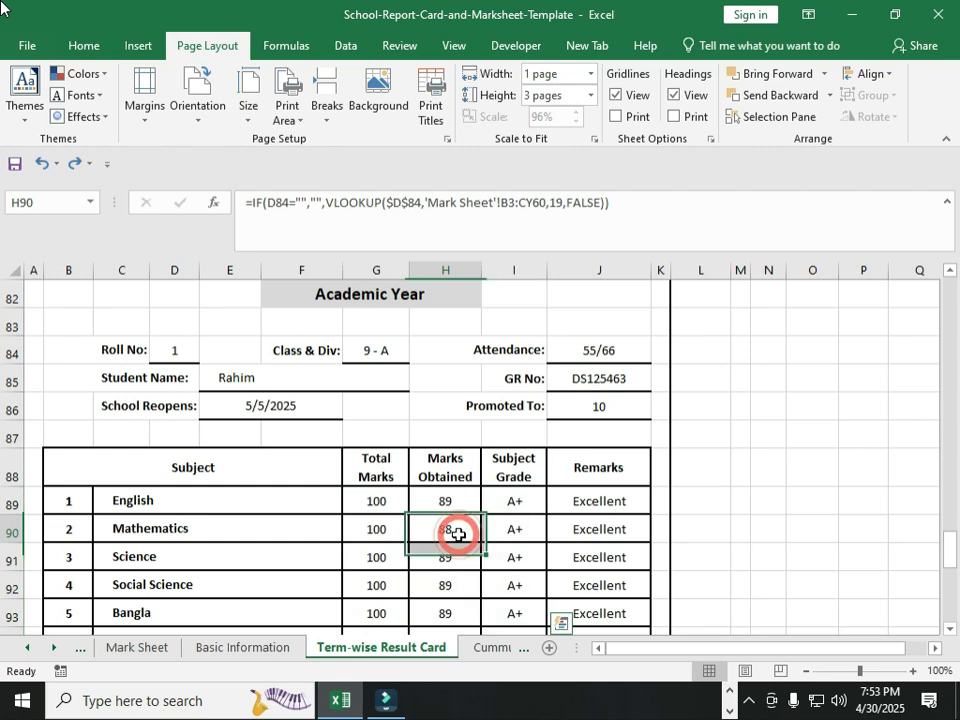
{"action": "left_click", "coordinate": [494, 527]}
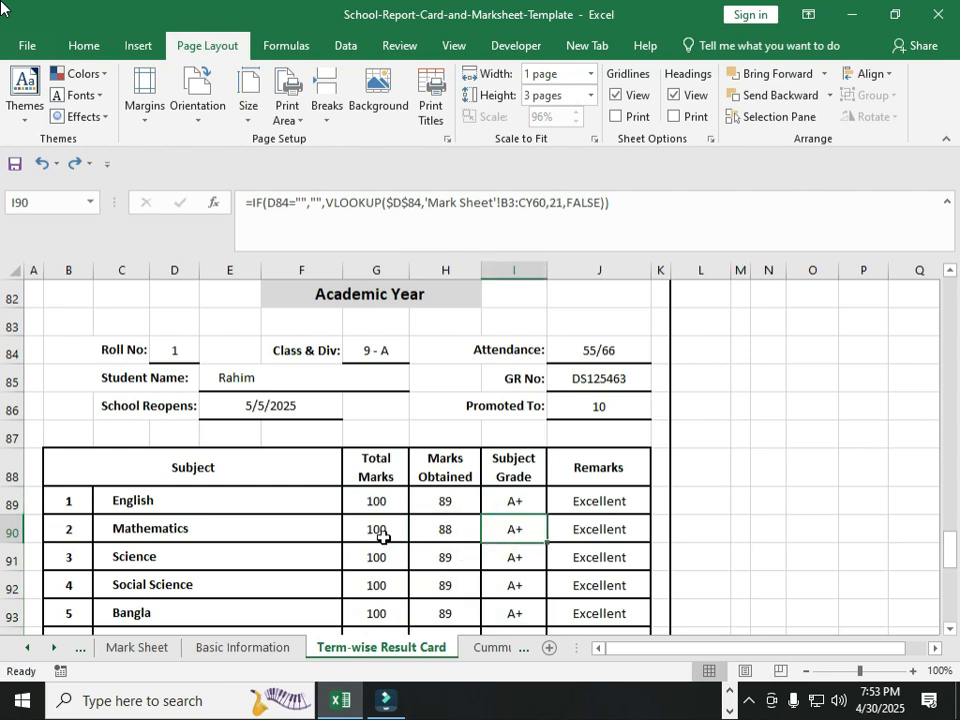
{"action": "left_click", "coordinate": [445, 500]}
{"action": "left_click", "coordinate": [514, 499]}
{"action": "left_click", "coordinate": [378, 500]}
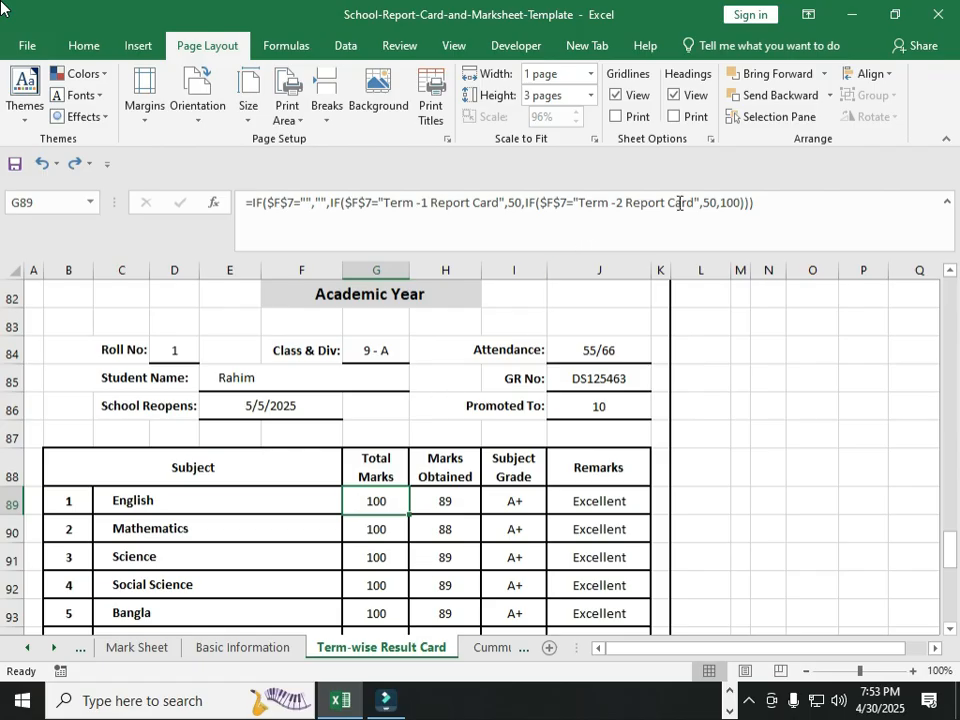
Step: Examine the Total Marks formula in G89, highlighting its "Term -2 Report Card" condition, and leave the formula as it is
{"action": "double_click", "coordinate": [377, 503]}
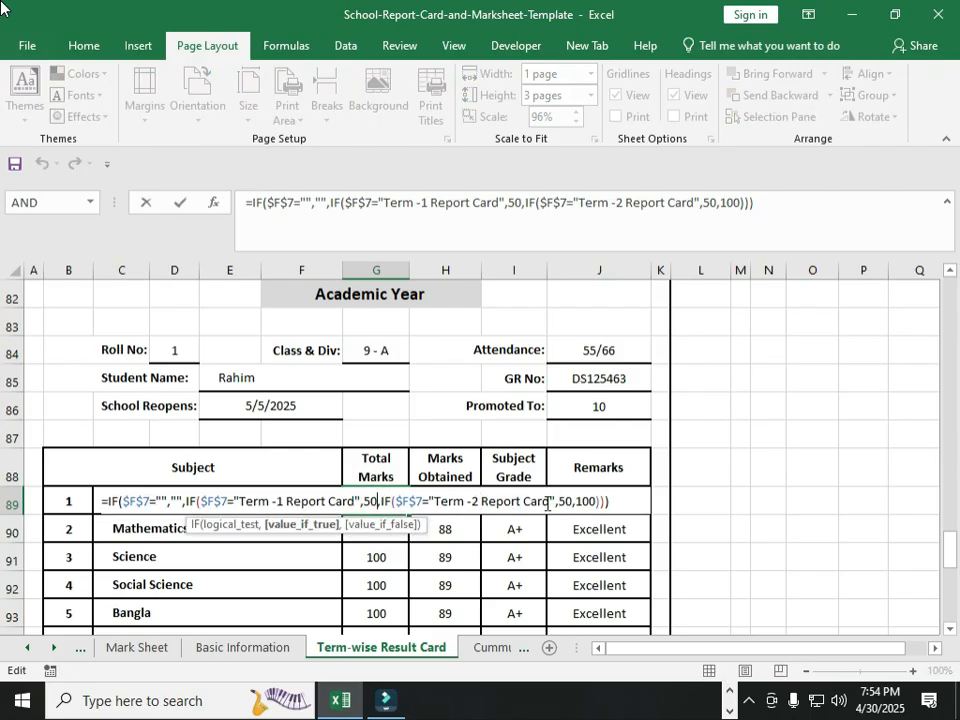
{"action": "key", "text": "Return"}
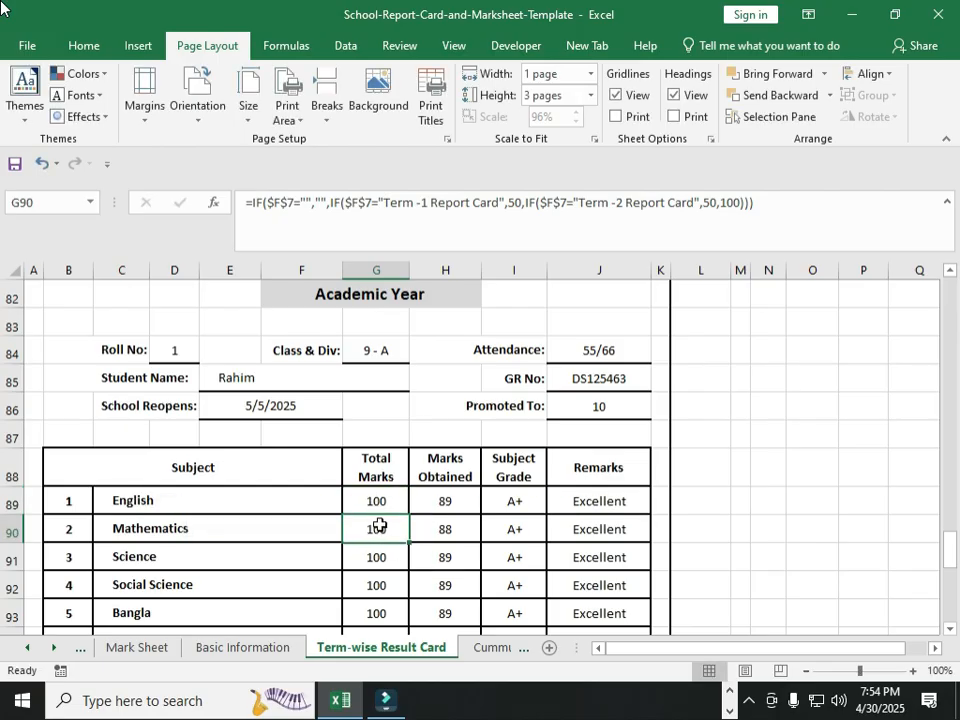
{"action": "scroll", "coordinate": [427, 606], "scroll_direction": "up", "scroll_amount": 2}
{"action": "scroll", "coordinate": [418, 626], "scroll_direction": "down", "scroll_amount": 1}
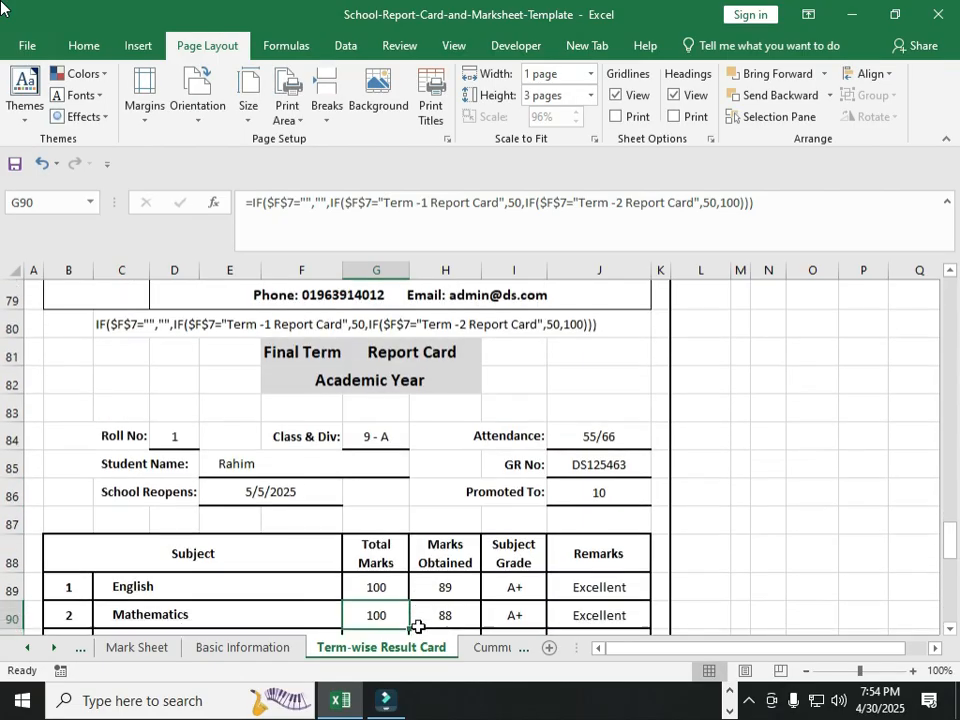
{"action": "left_click", "coordinate": [371, 585]}
{"action": "double_click", "coordinate": [370, 588]}
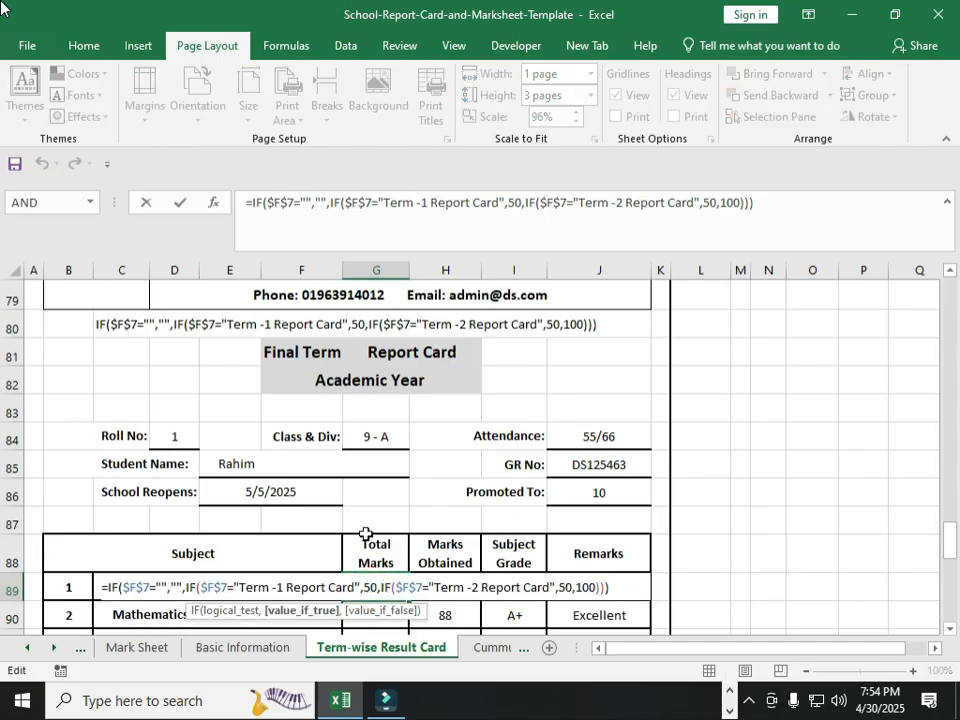
{"action": "left_click_drag", "start_coordinate": [433, 588], "coordinate": [549, 588]}
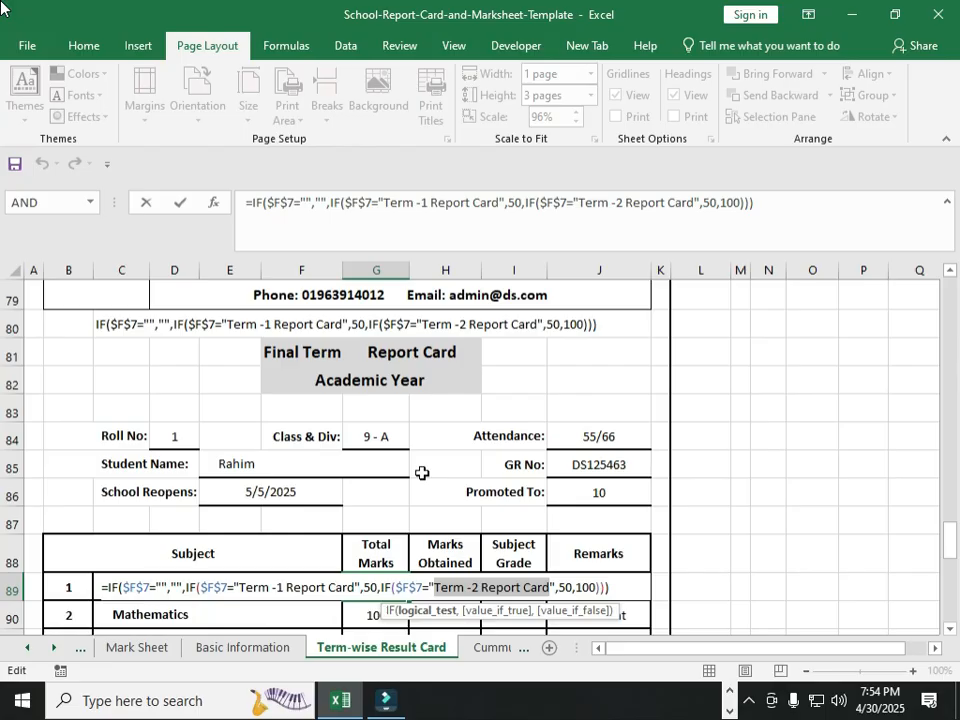
{"action": "key", "text": "Return"}
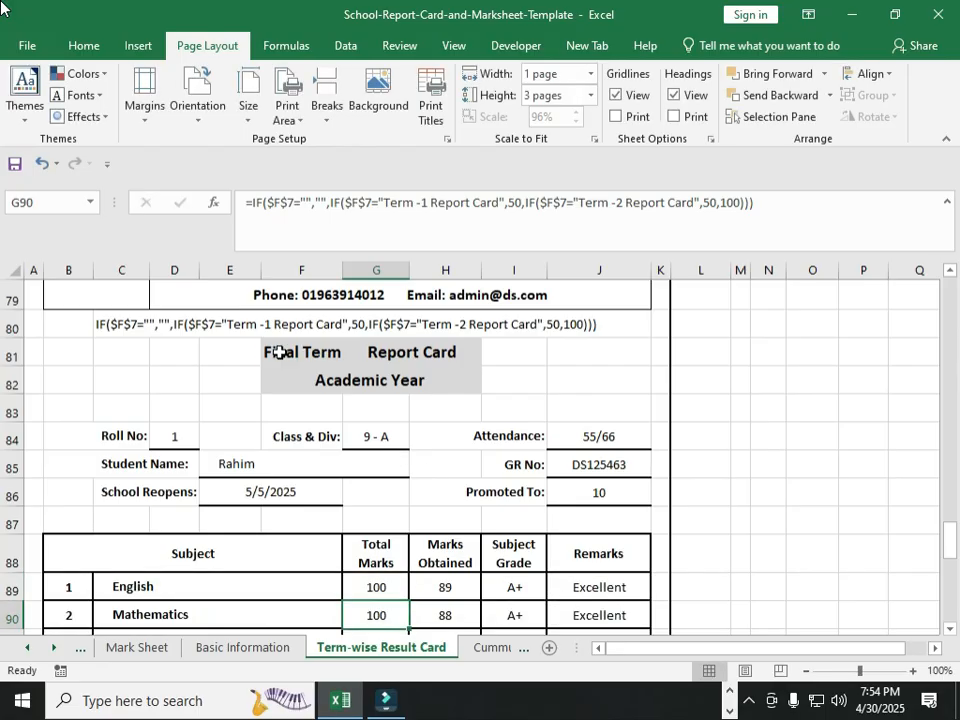
Step: Compare the heading cells F81 and G81 of the Final Term card with F7 and G7 of the Term -1 card
{"action": "left_click", "coordinate": [278, 352]}
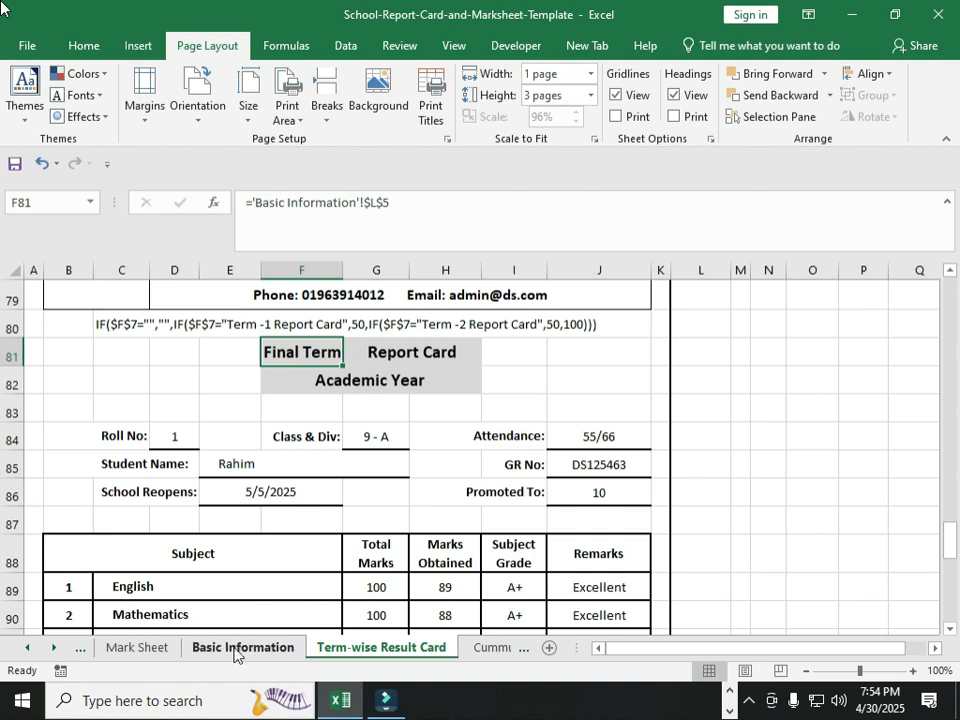
{"action": "left_click", "coordinate": [416, 358]}
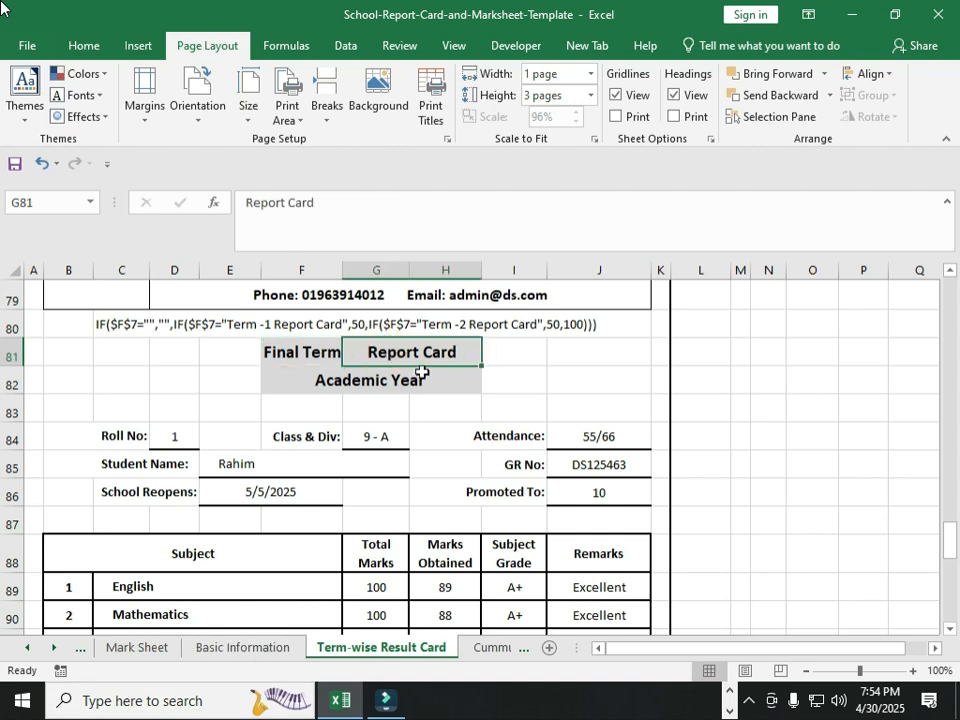
{"action": "left_click", "coordinate": [385, 585]}
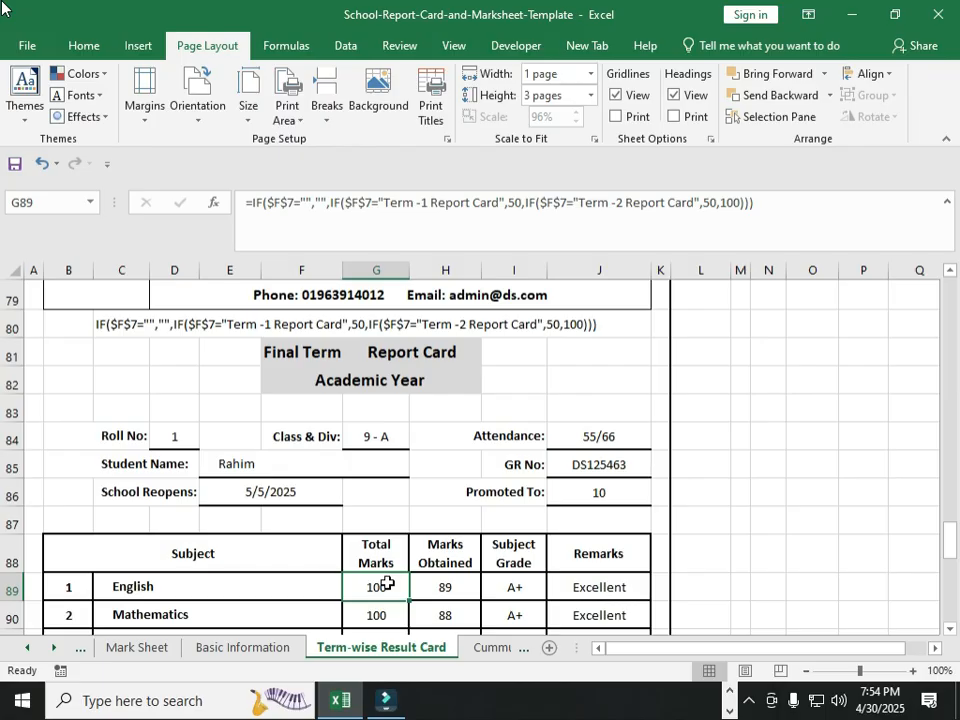
{"action": "scroll", "coordinate": [353, 477], "scroll_direction": "up", "scroll_amount": 20}
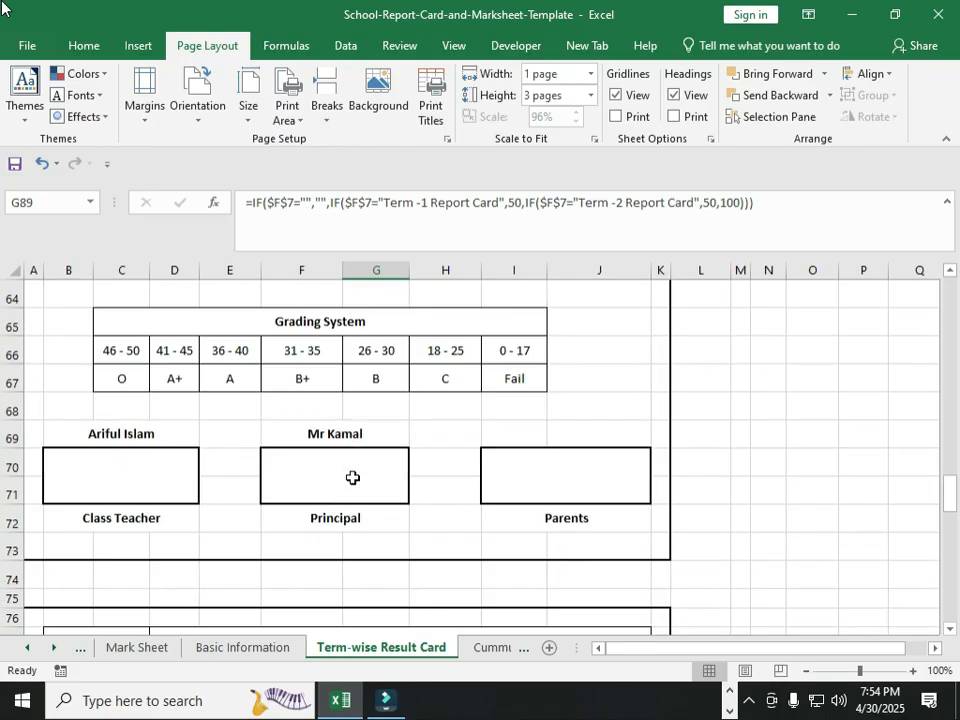
{"action": "scroll", "coordinate": [353, 477], "scroll_direction": "up", "scroll_amount": 4}
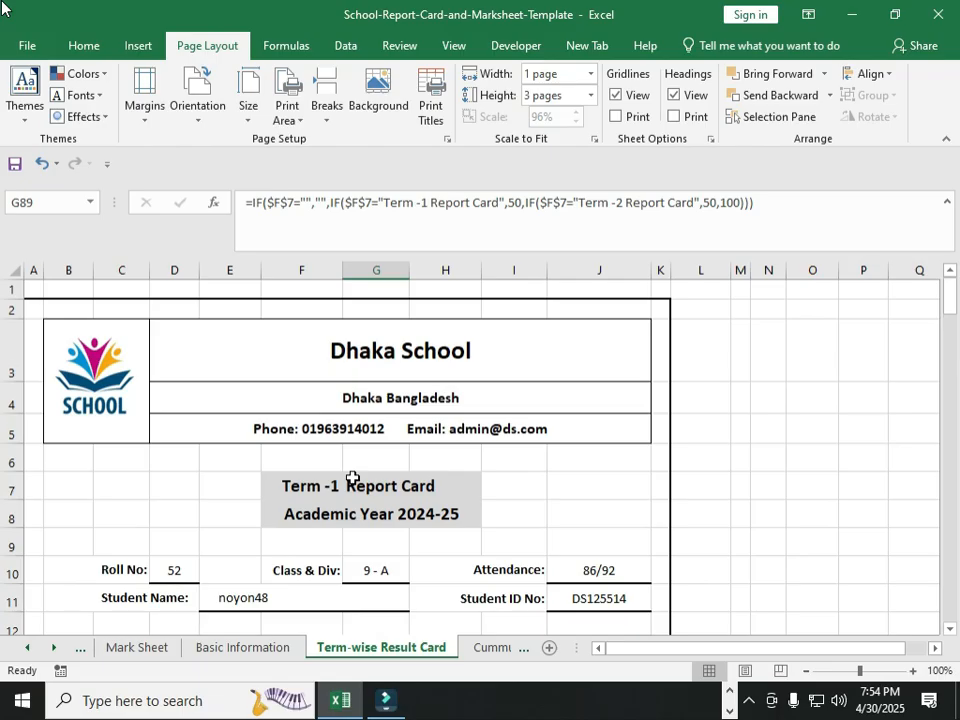
{"action": "left_click", "coordinate": [302, 487]}
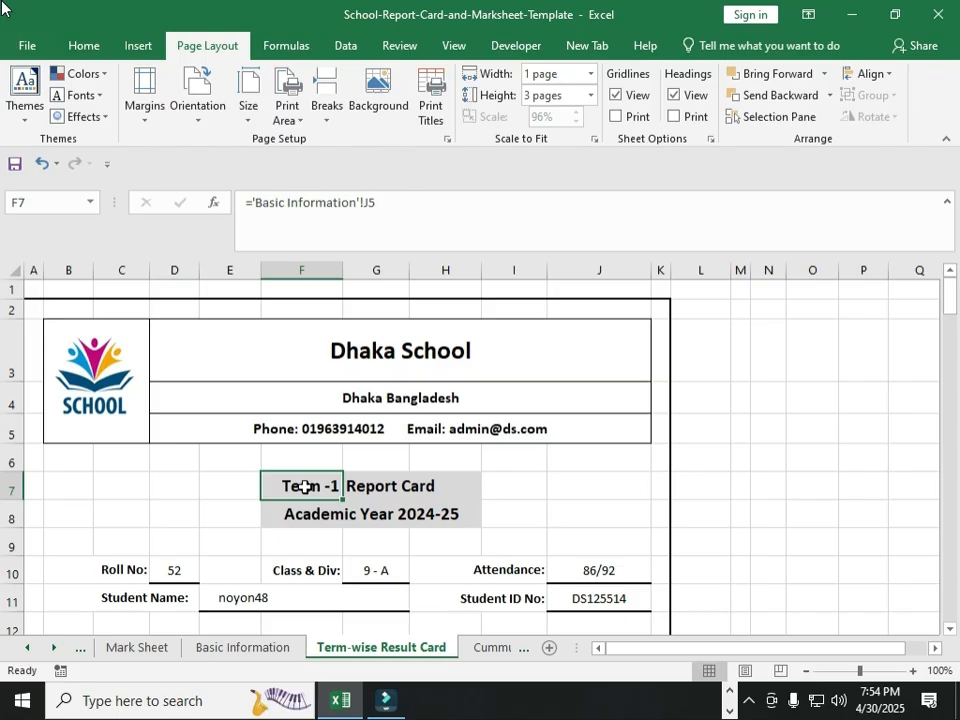
{"action": "left_click", "coordinate": [359, 484]}
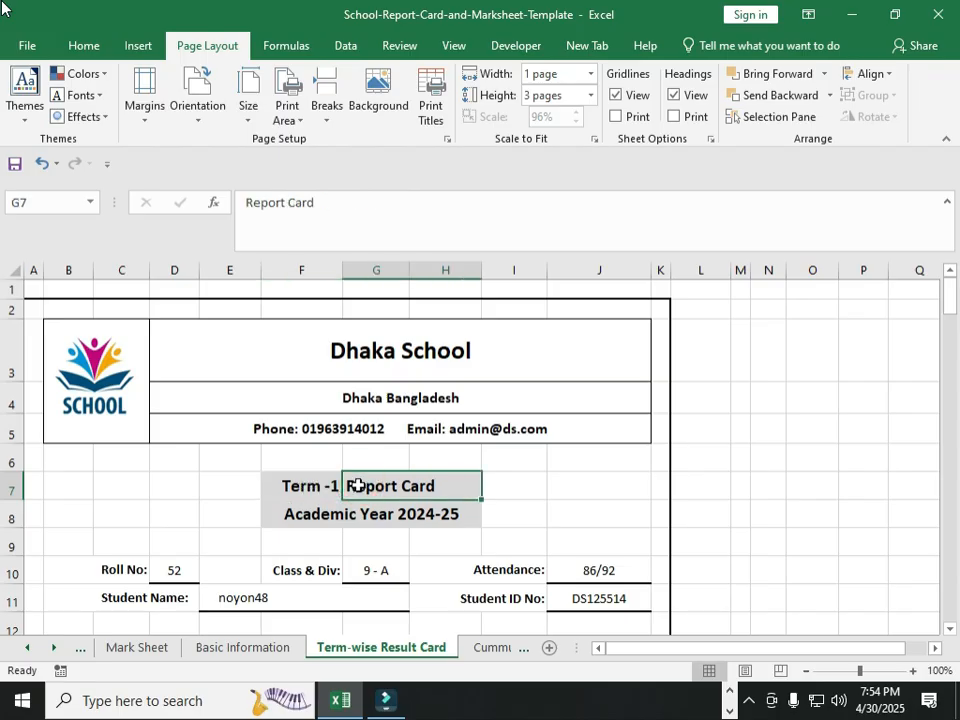
{"action": "left_click", "coordinate": [300, 486]}
Step: Inspect the Total Marks formula for English in G52 on the second term's card
{"action": "scroll", "coordinate": [499, 518], "scroll_direction": "down", "scroll_amount": 6}
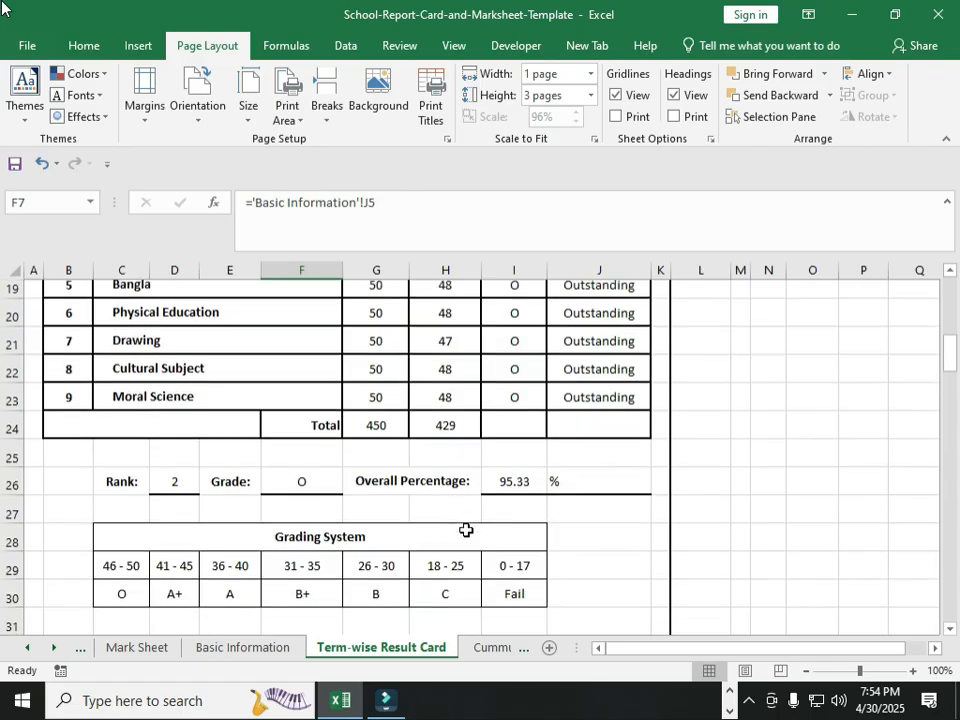
{"action": "scroll", "coordinate": [466, 530], "scroll_direction": "down", "scroll_amount": 9}
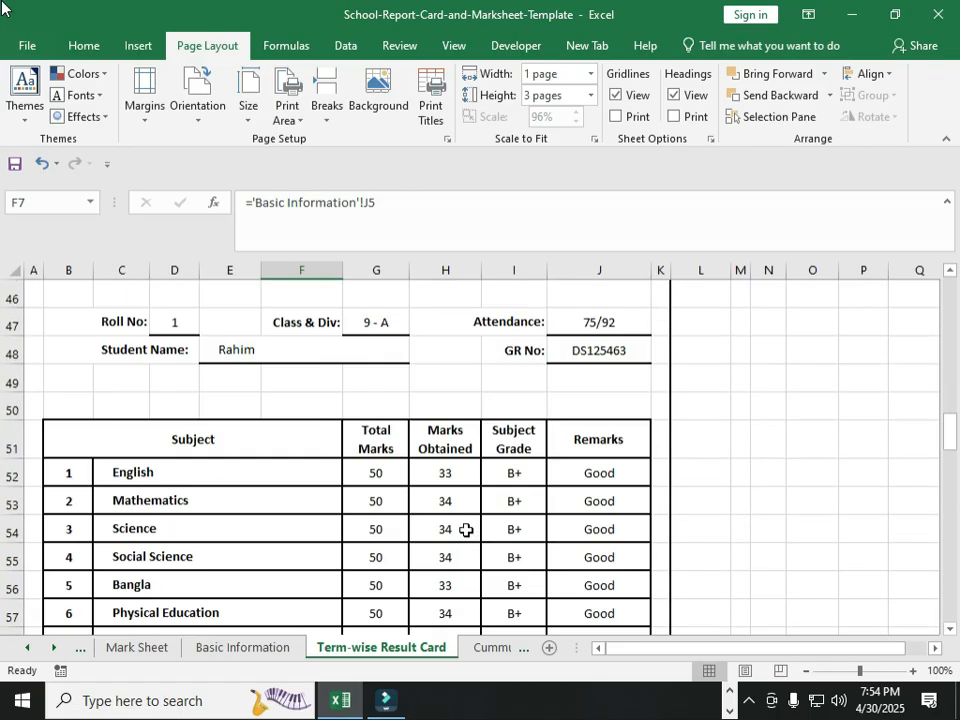
{"action": "scroll", "coordinate": [466, 530], "scroll_direction": "down", "scroll_amount": 2}
{"action": "scroll", "coordinate": [466, 530], "scroll_direction": "up", "scroll_amount": 1}
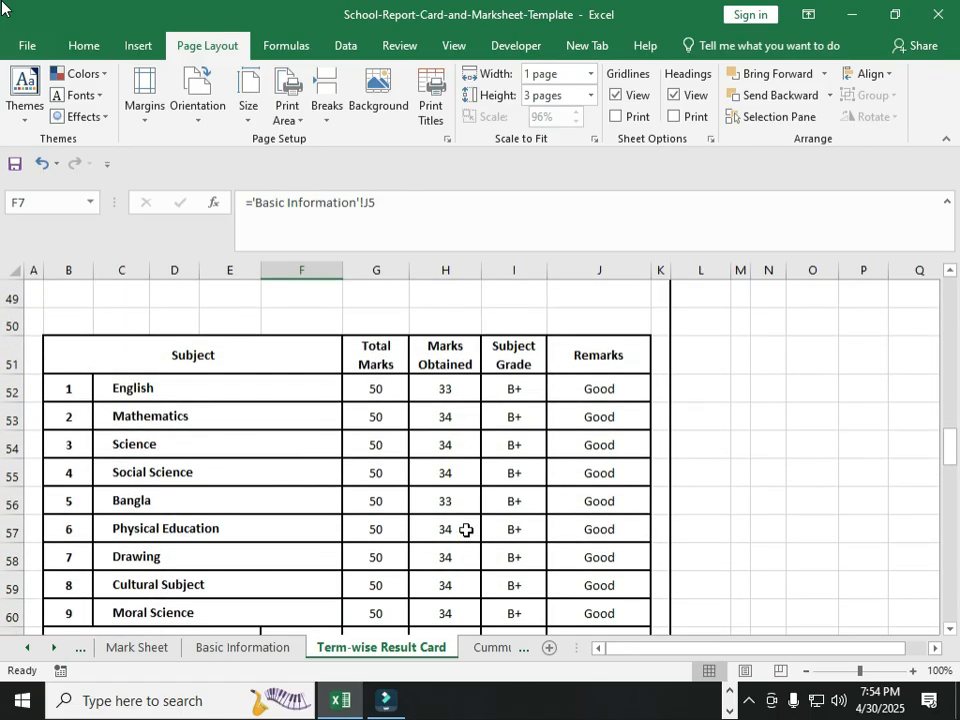
{"action": "left_click", "coordinate": [370, 387]}
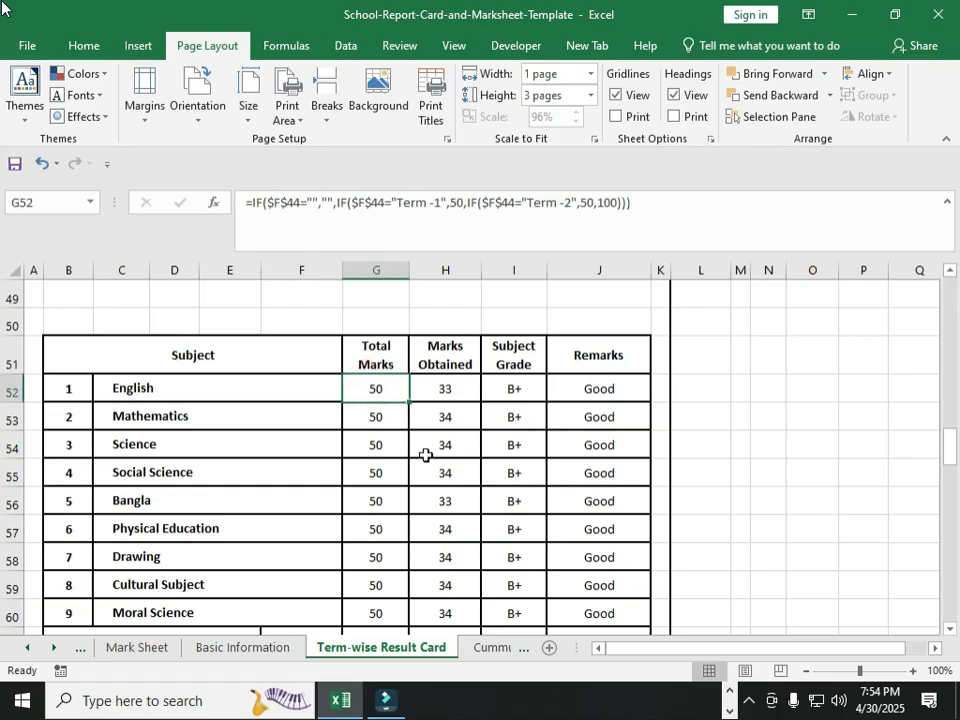
Step: Open the Total Marks formula in G89 of the Final Term card for editing and select all of it
{"action": "scroll", "coordinate": [417, 538], "scroll_direction": "down", "scroll_amount": 12}
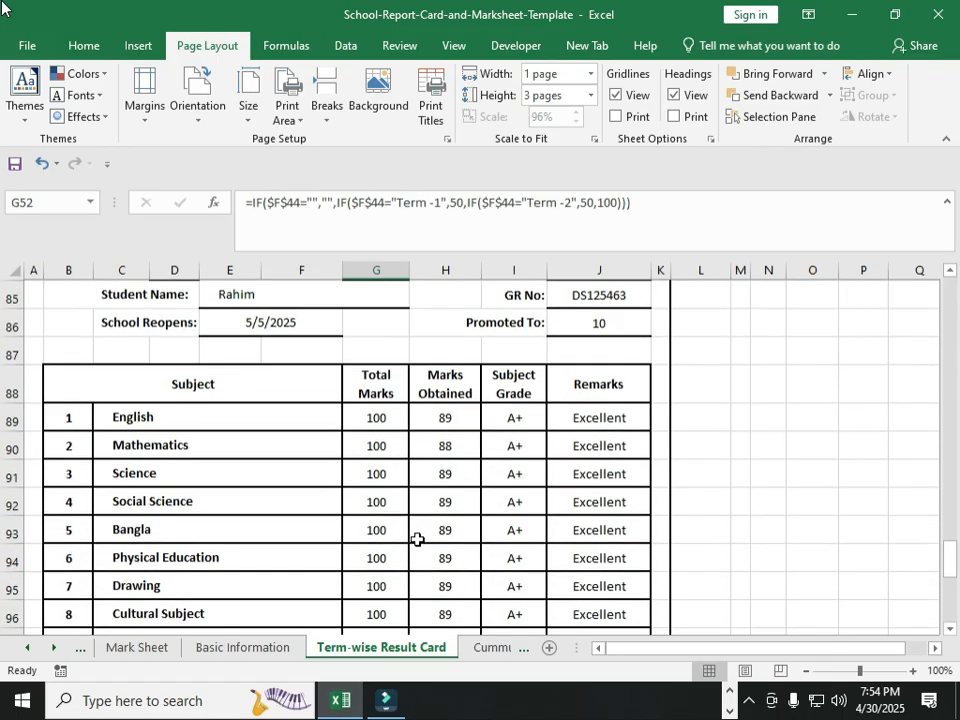
{"action": "left_click", "coordinate": [375, 416]}
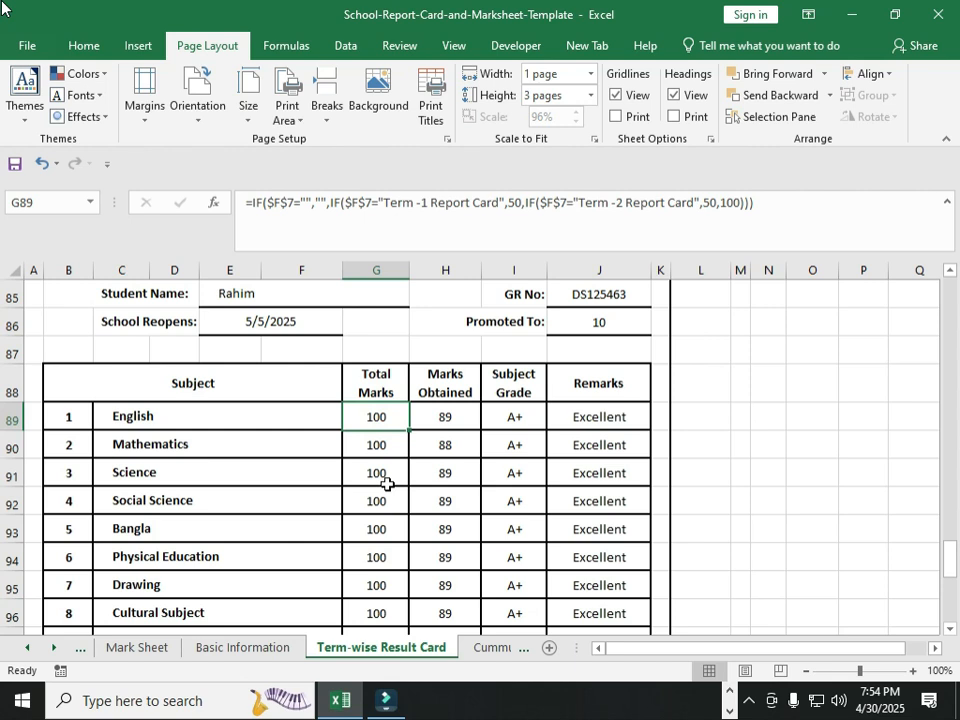
{"action": "left_click_drag", "start_coordinate": [776, 206], "coordinate": [237, 209]}
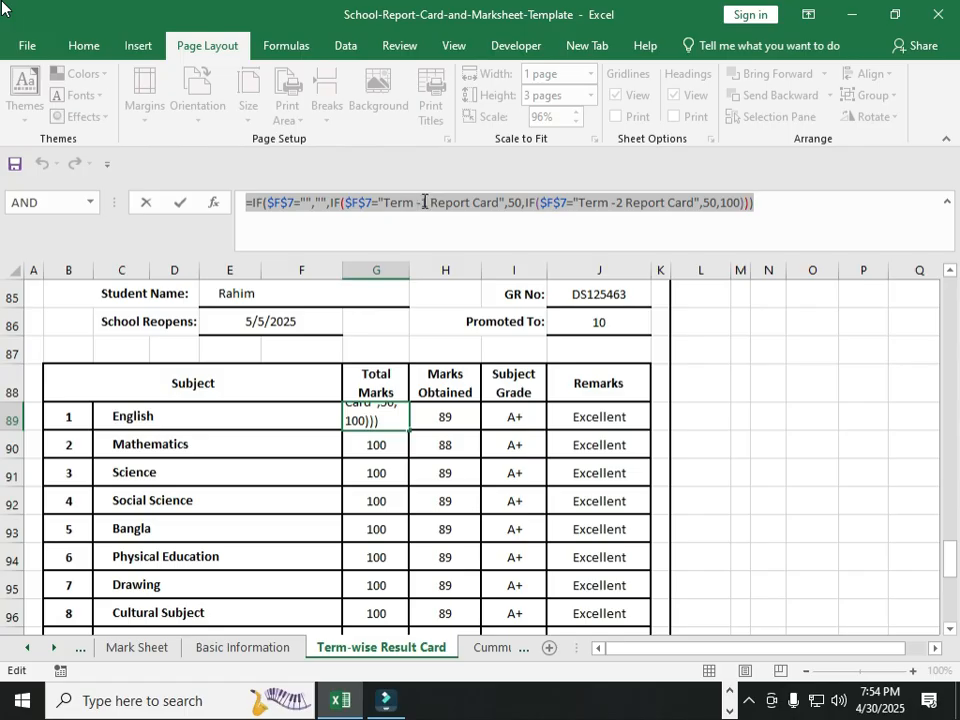
Step: Remove " Report Card" from both term names in the English Total Marks formula in G89, leaving "Term -1" and "Term -2"
{"action": "left_click_drag", "start_coordinate": [500, 202], "coordinate": [385, 204]}
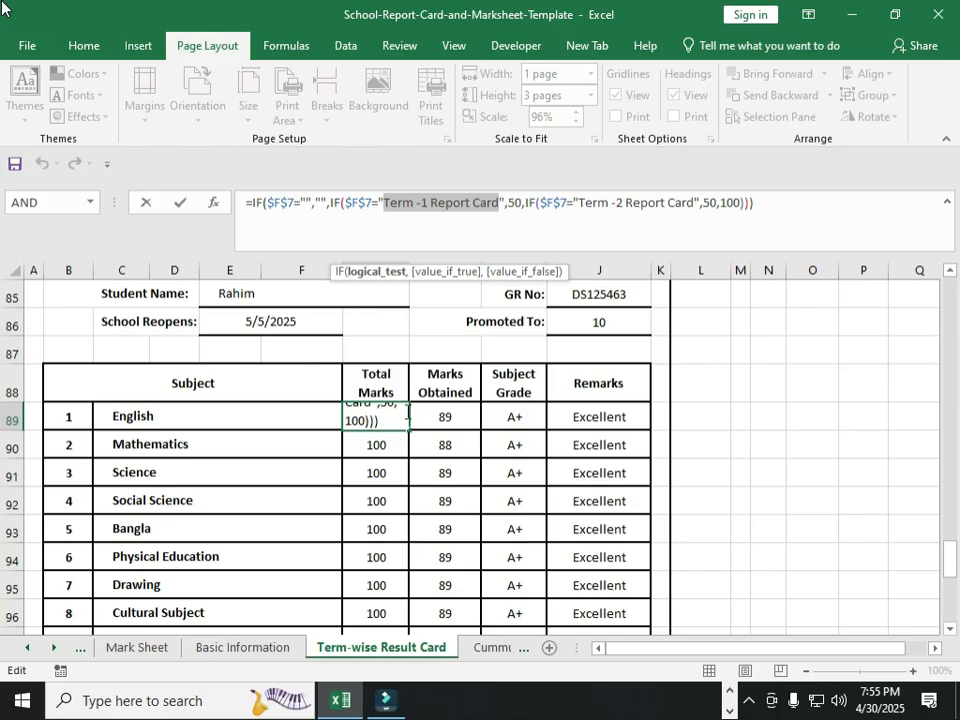
{"action": "left_click", "coordinate": [430, 202]}
{"action": "left_click_drag", "start_coordinate": [430, 201], "coordinate": [499, 204]}
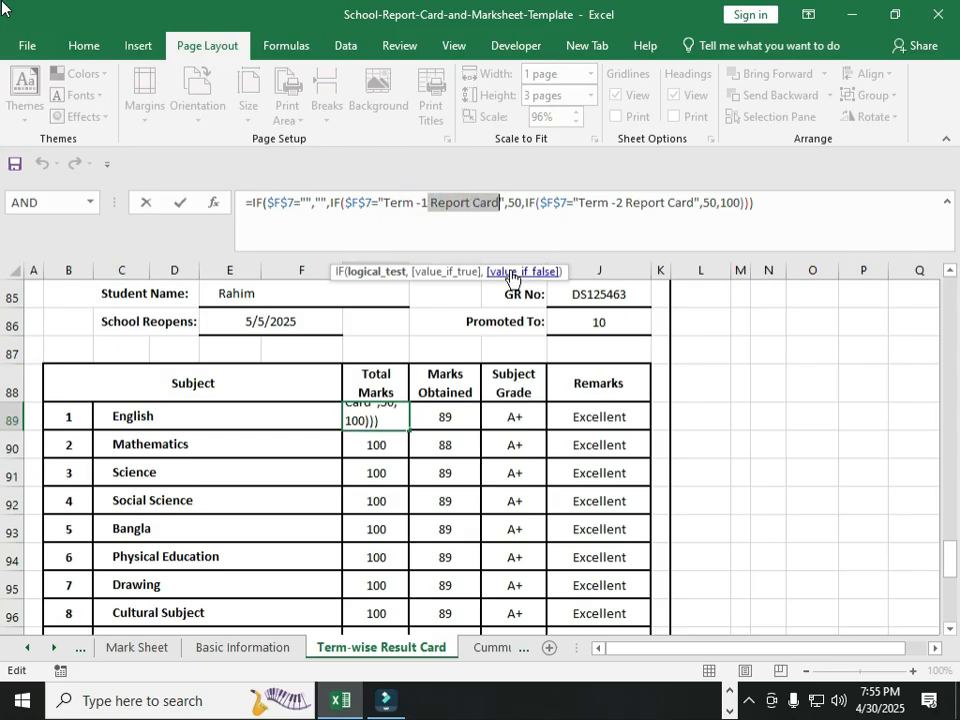
{"action": "key", "text": "BackSpace"}
{"action": "left_click_drag", "start_coordinate": [553, 200], "coordinate": [621, 199]}
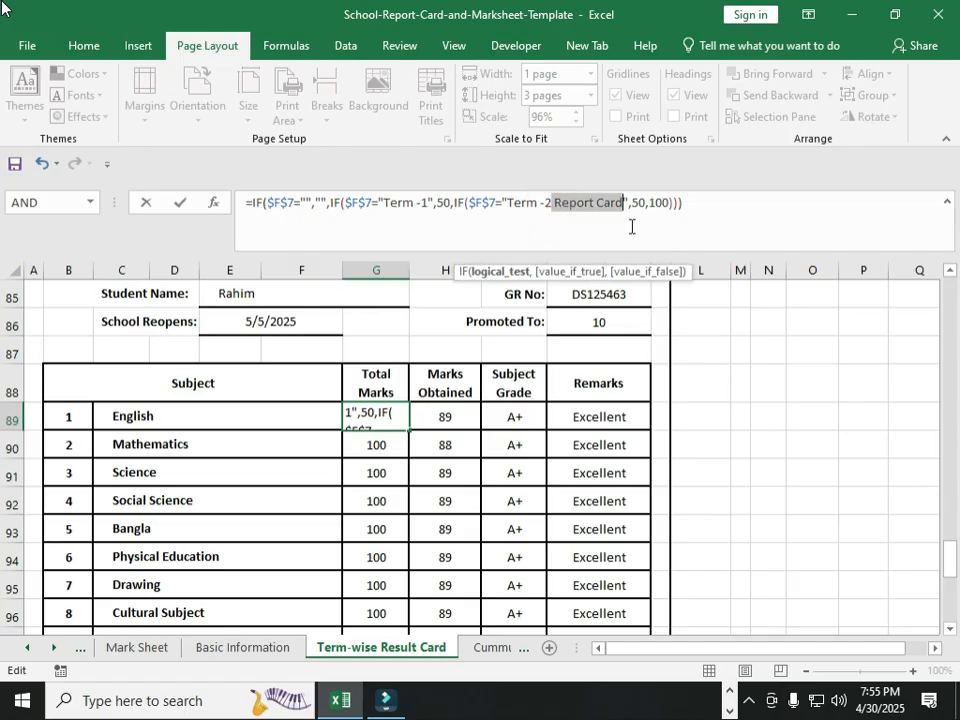
{"action": "key", "text": "BackSpace"}
{"action": "key", "text": "Return"}
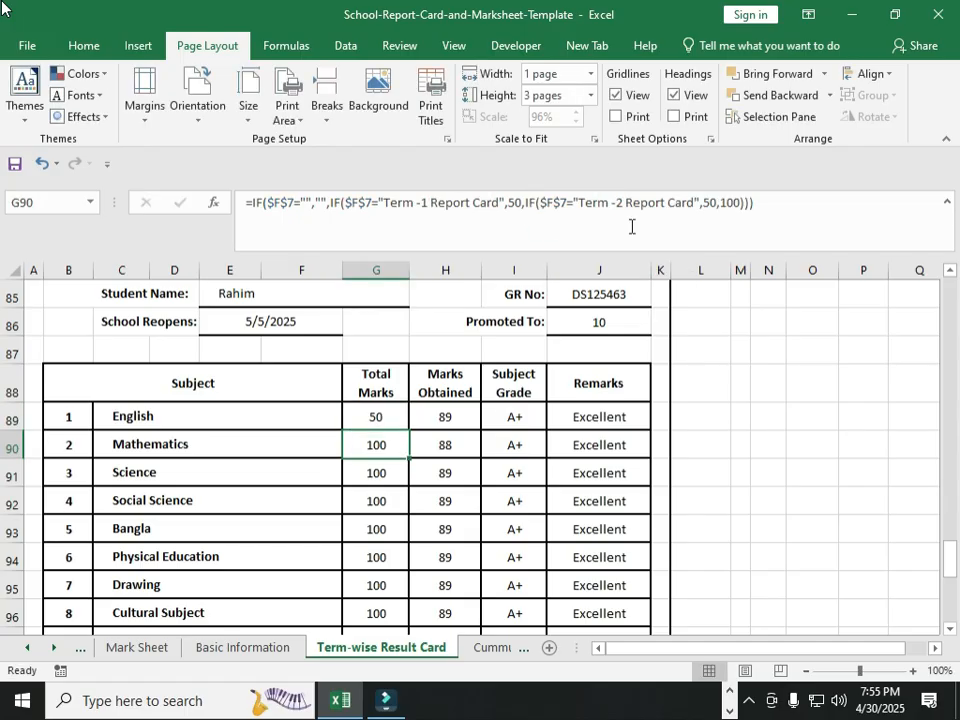
{"action": "left_click", "coordinate": [381, 413]}
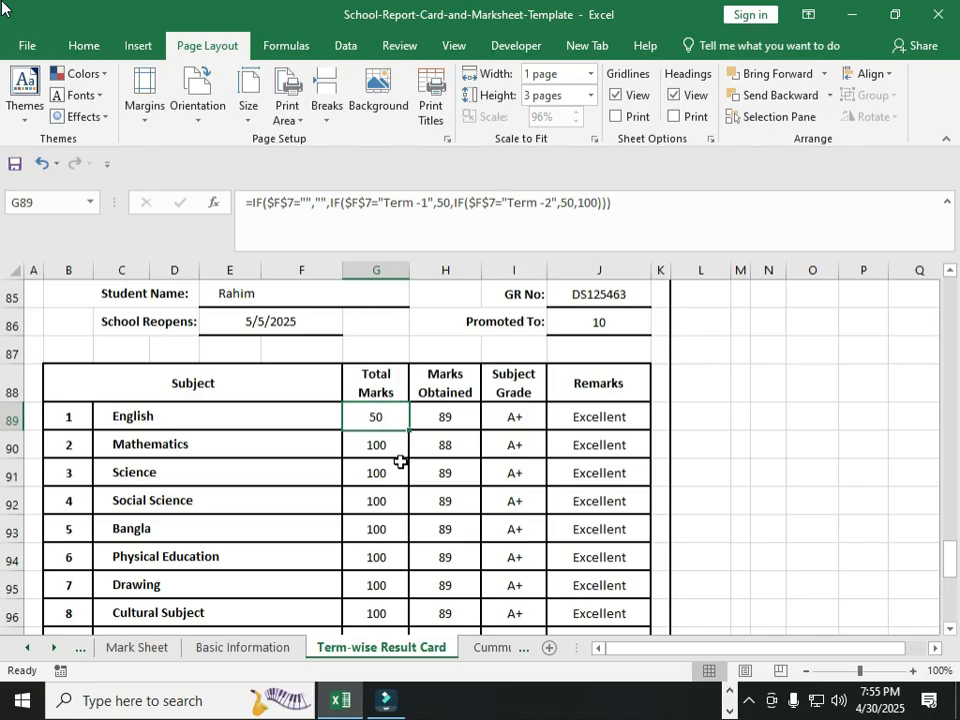
Step: Autofit the width of column F to the Final Term heading in F81
{"action": "scroll", "coordinate": [414, 463], "scroll_direction": "up", "scroll_amount": 2}
{"action": "left_click", "coordinate": [326, 345]}
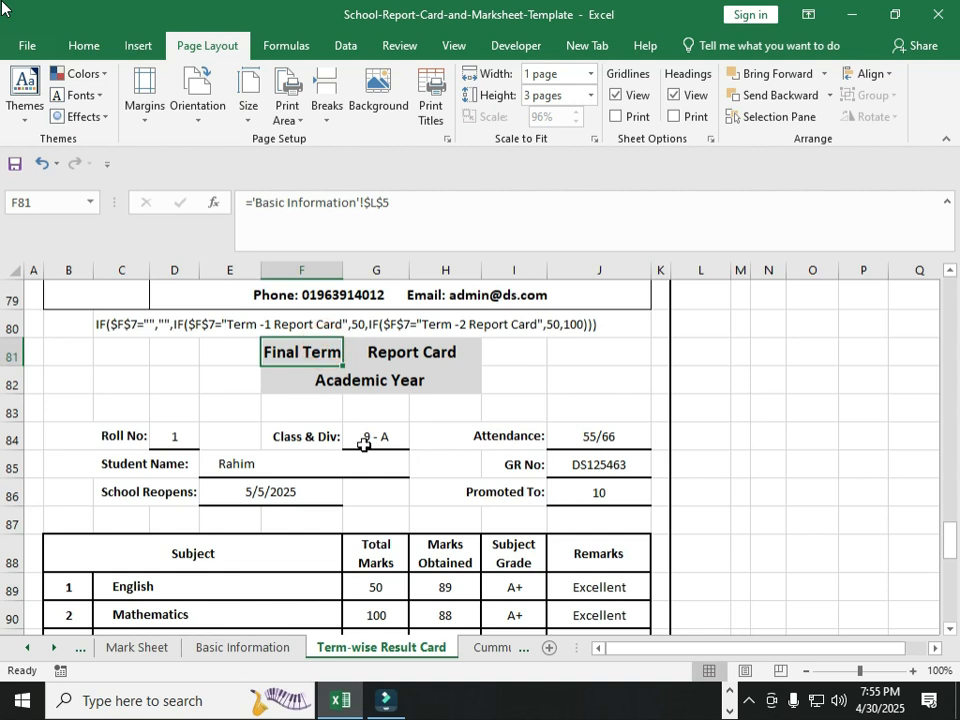
{"action": "double_click", "coordinate": [341, 271]}
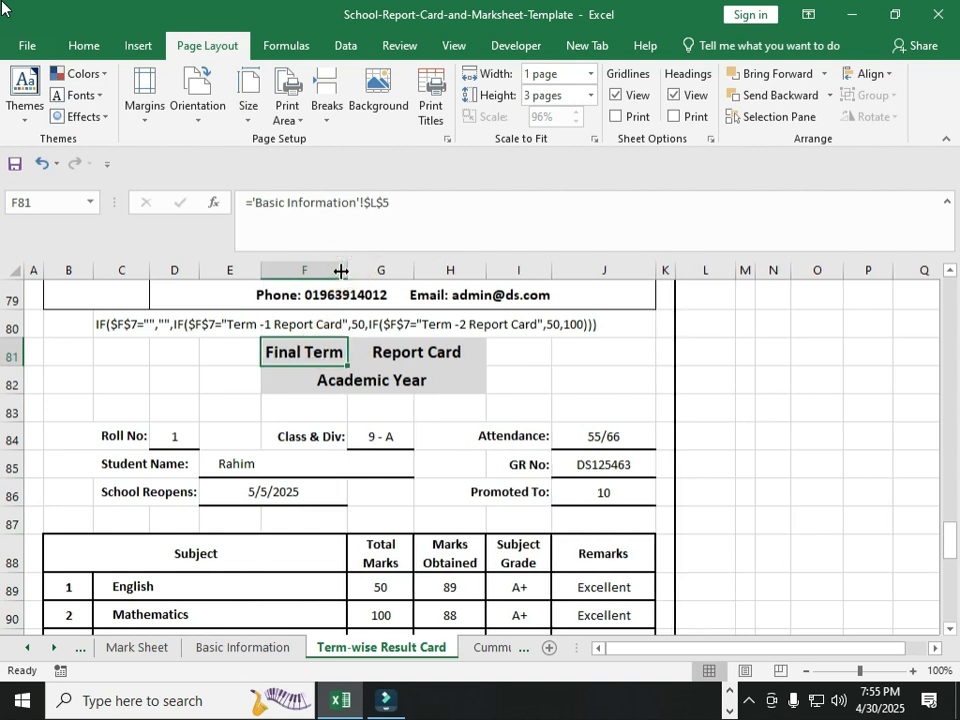
Step: Undo the column F width change and the edit of the English Total Marks formula in G89
{"action": "left_click", "coordinate": [388, 586]}
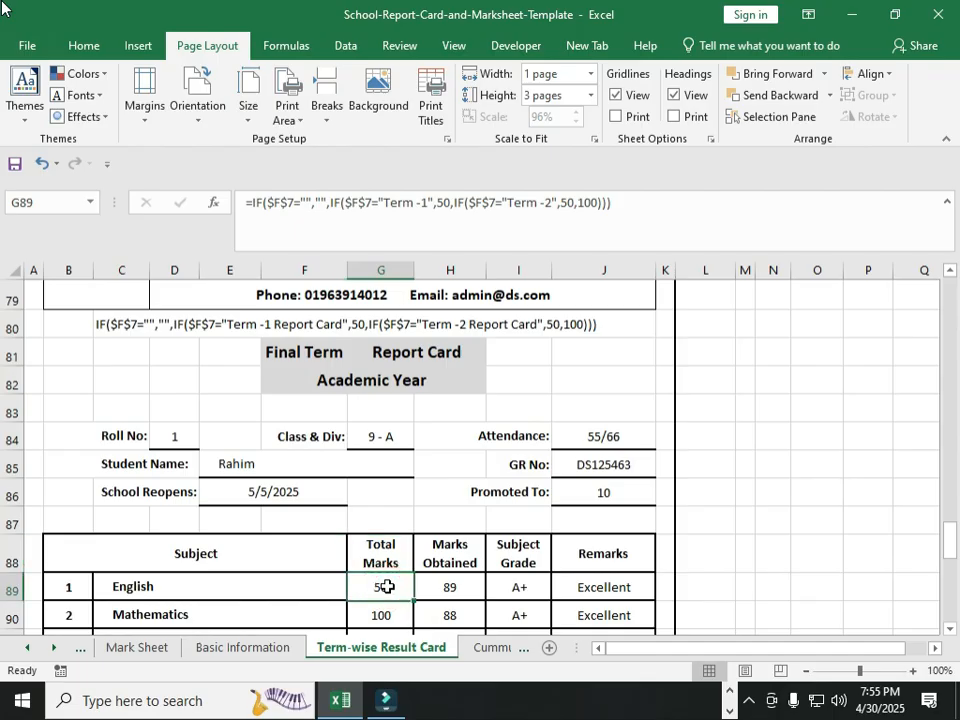
{"action": "key", "text": "ctrl+z"}
{"action": "key", "text": "ctrl+z"}
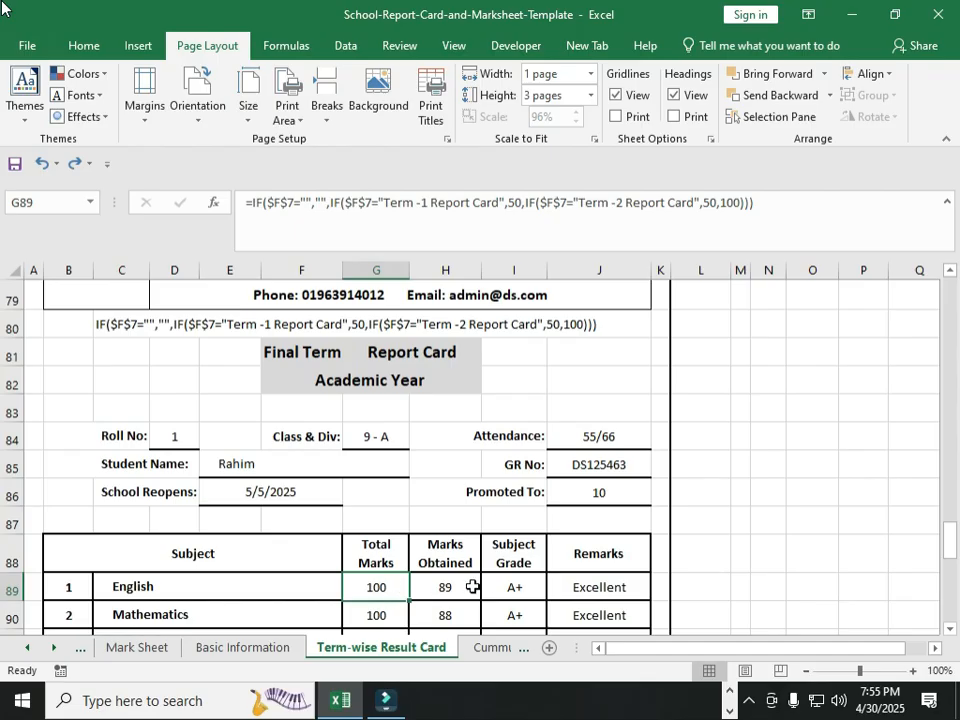
Step: Inspect the English Total Marks formula in G15 of the Term -1 report card together with the card's term heading
{"action": "left_click", "coordinate": [444, 556]}
{"action": "left_click", "coordinate": [372, 588]}
{"action": "scroll", "coordinate": [387, 564], "scroll_direction": "up", "scroll_amount": 20}
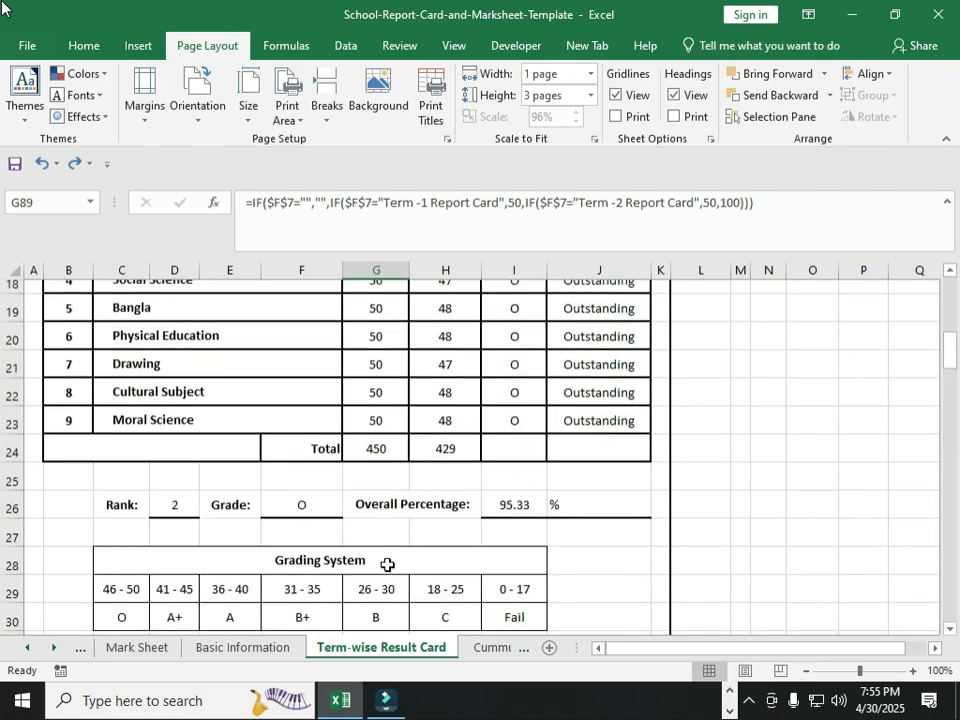
{"action": "scroll", "coordinate": [387, 564], "scroll_direction": "up", "scroll_amount": 6}
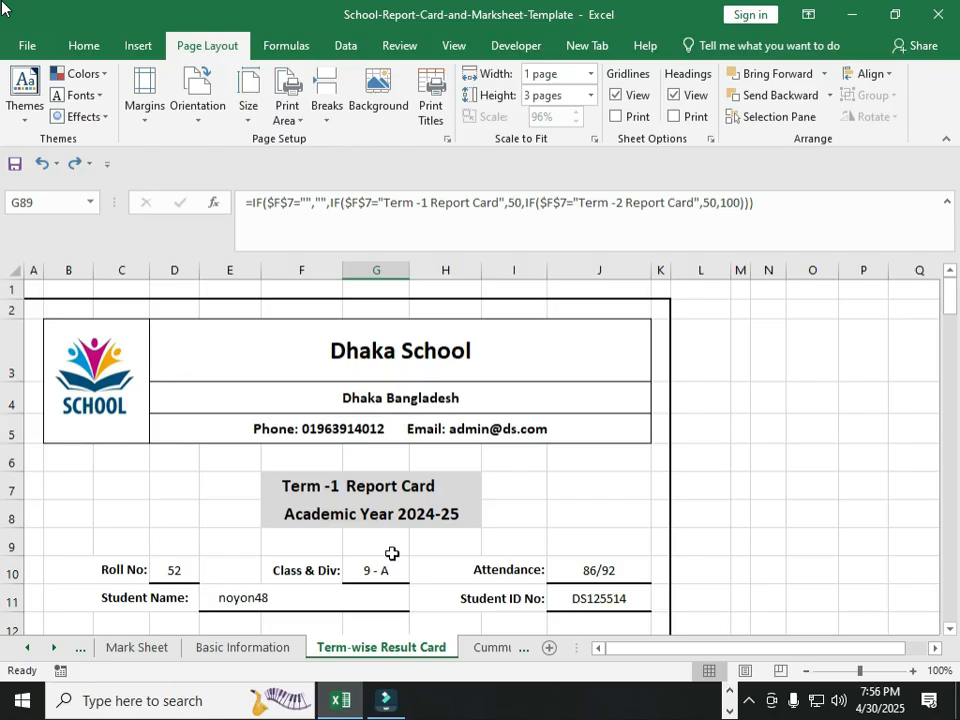
{"action": "scroll", "coordinate": [435, 566], "scroll_direction": "down", "scroll_amount": 3}
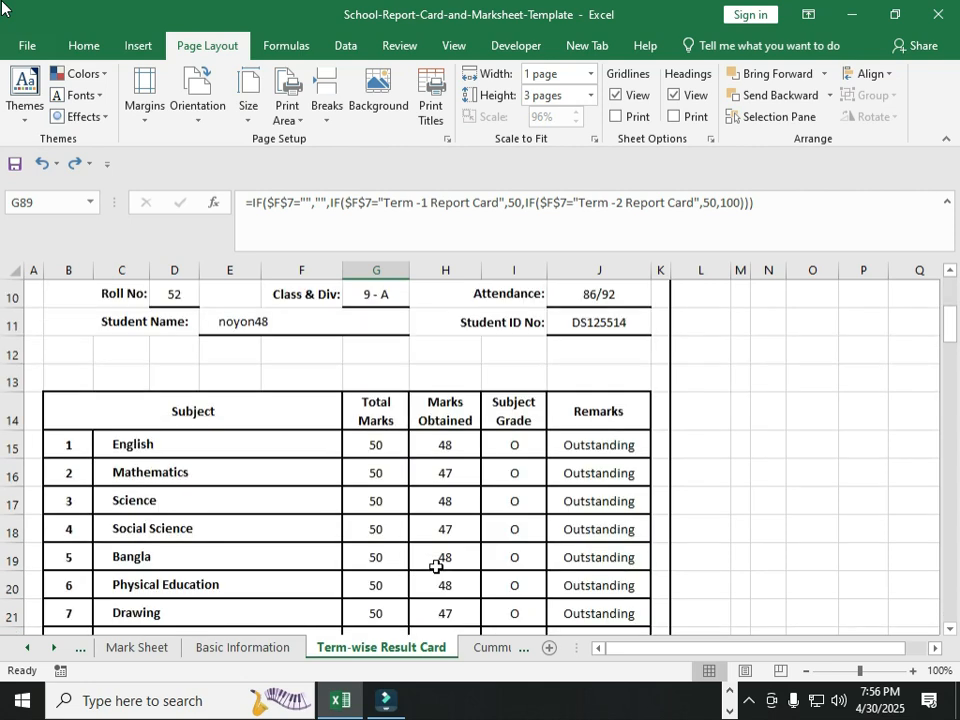
{"action": "left_click", "coordinate": [372, 442]}
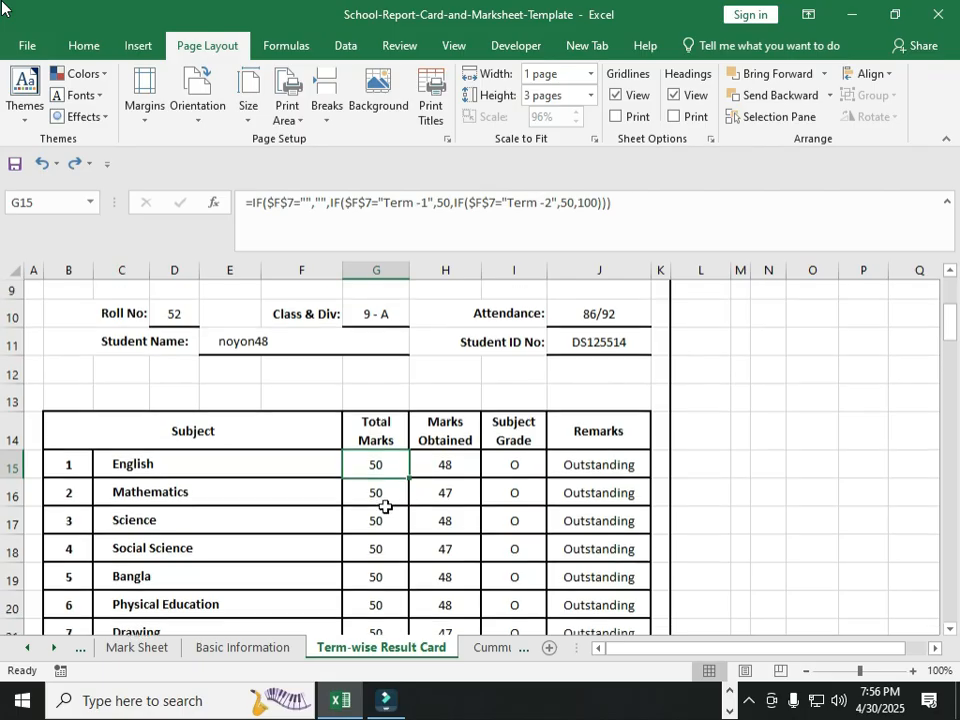
{"action": "scroll", "coordinate": [385, 506], "scroll_direction": "up", "scroll_amount": 2}
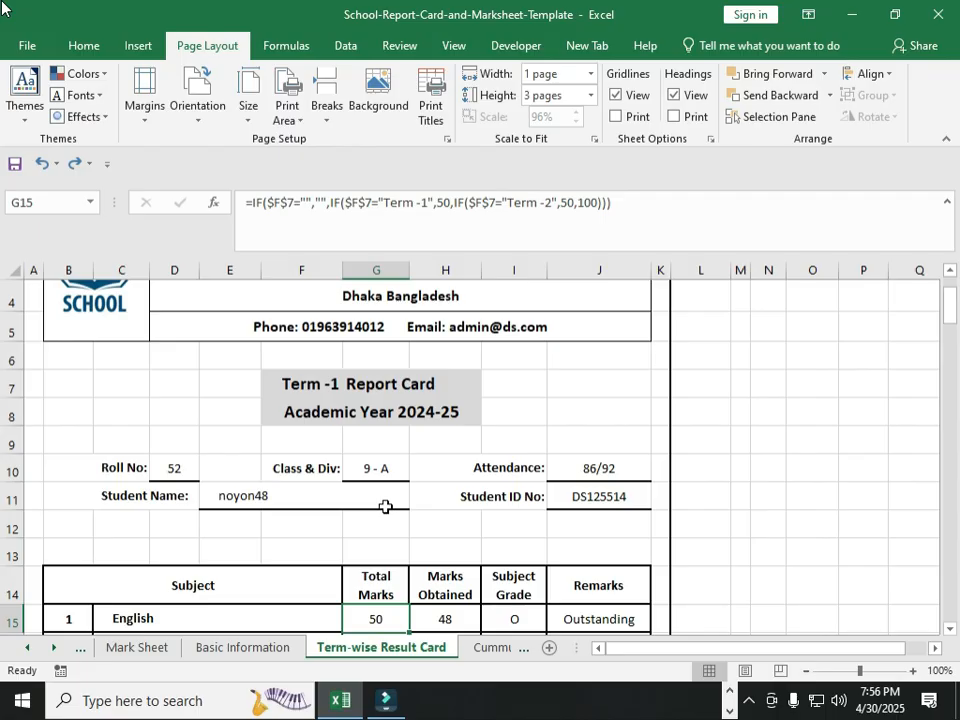
Step: Trace the final report card's term heading in F81 to its source cell L5 on the Basic Information sheet
{"action": "scroll", "coordinate": [385, 506], "scroll_direction": "down", "scroll_amount": 12}
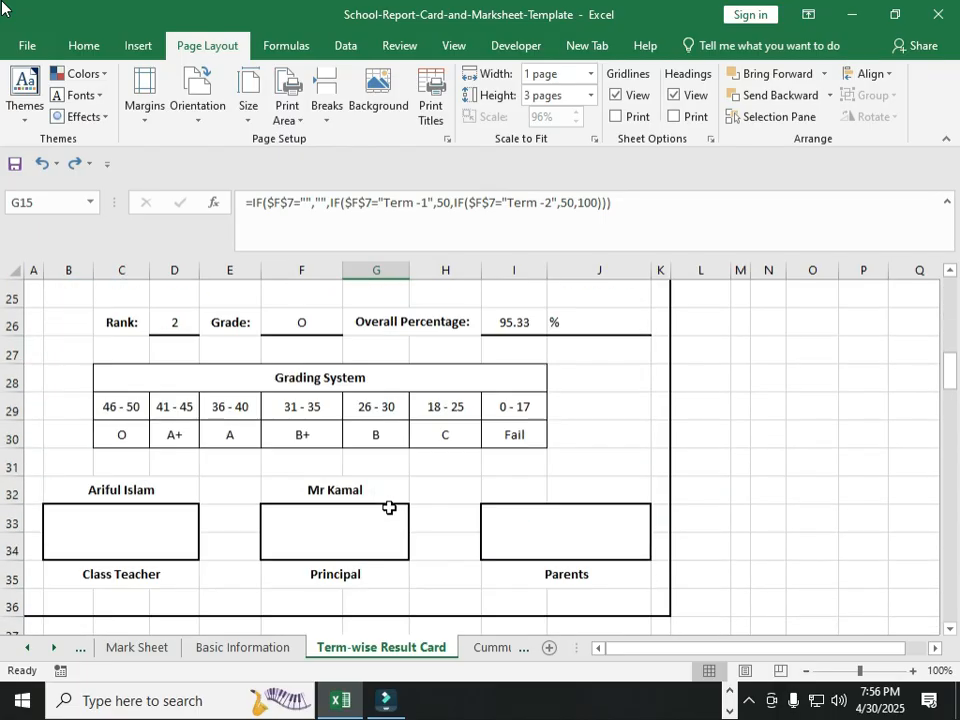
{"action": "scroll", "coordinate": [389, 507], "scroll_direction": "down", "scroll_amount": 9}
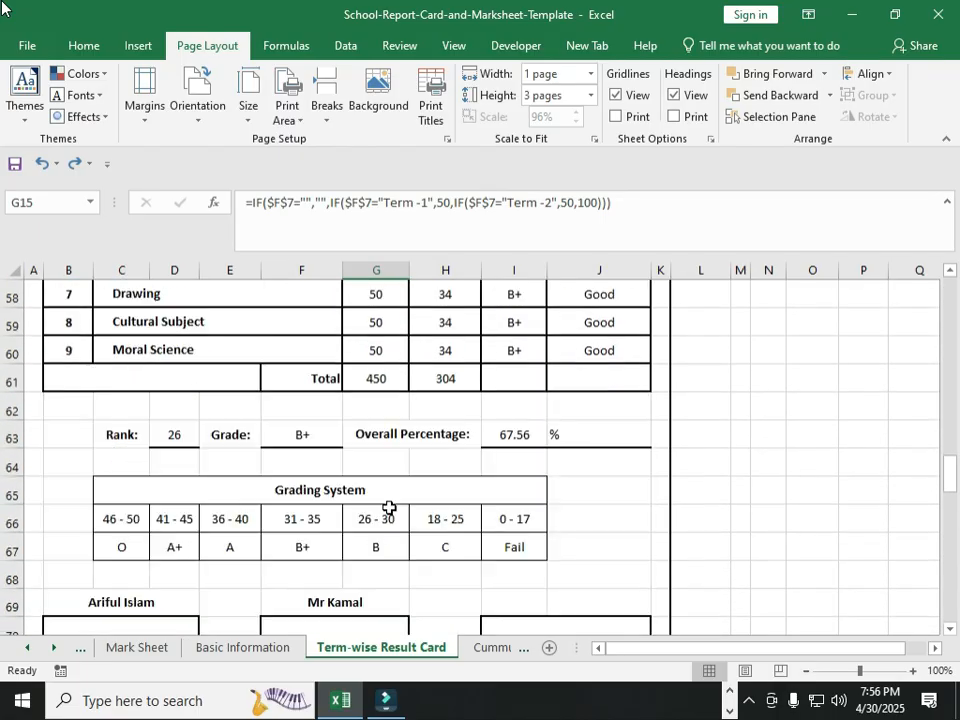
{"action": "scroll", "coordinate": [389, 507], "scroll_direction": "down", "scroll_amount": 3}
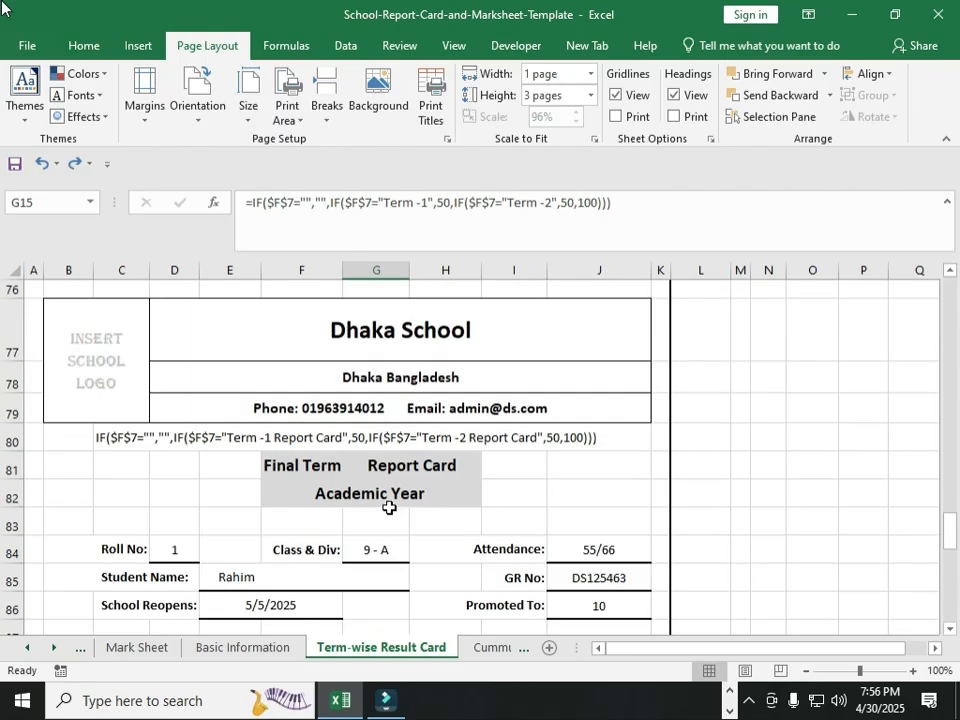
{"action": "left_click", "coordinate": [302, 465]}
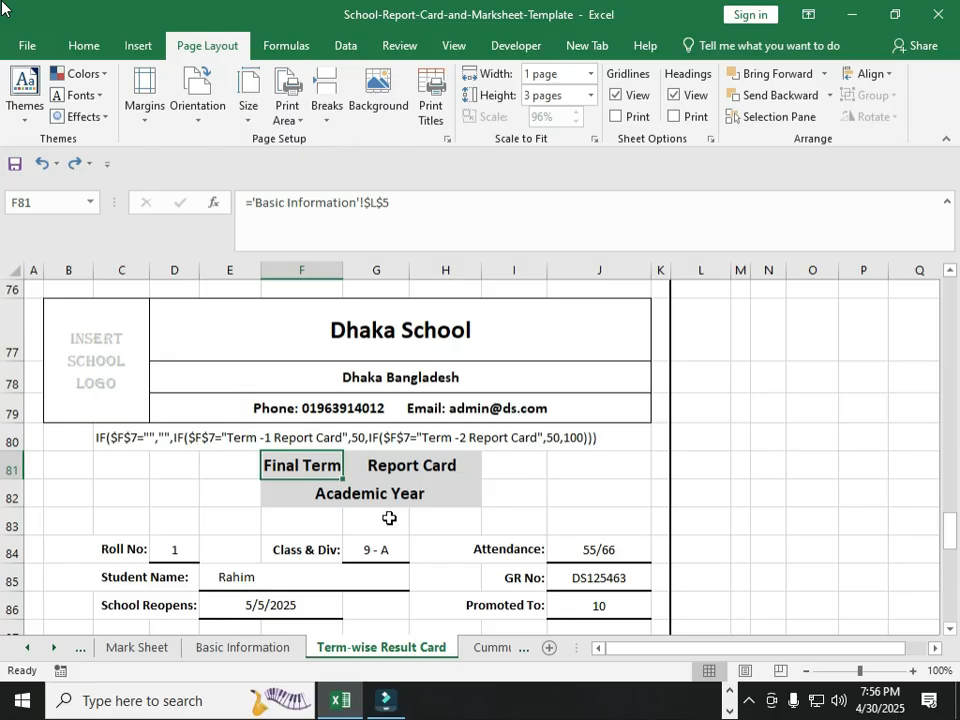
{"action": "key", "text": "Down"}
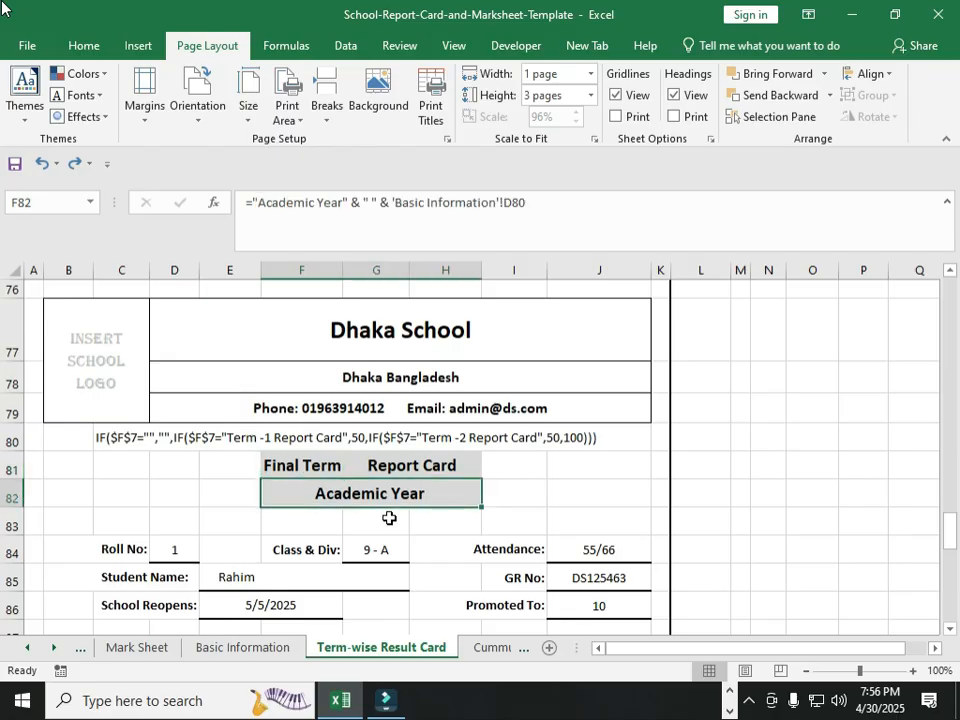
{"action": "mouse_move", "coordinate": [300, 482]}
{"action": "left_mouse_down"}
{"action": "mouse_move", "coordinate": [287, 458]}
{"action": "mouse_move", "coordinate": [309, 483]}
{"action": "left_mouse_up"}
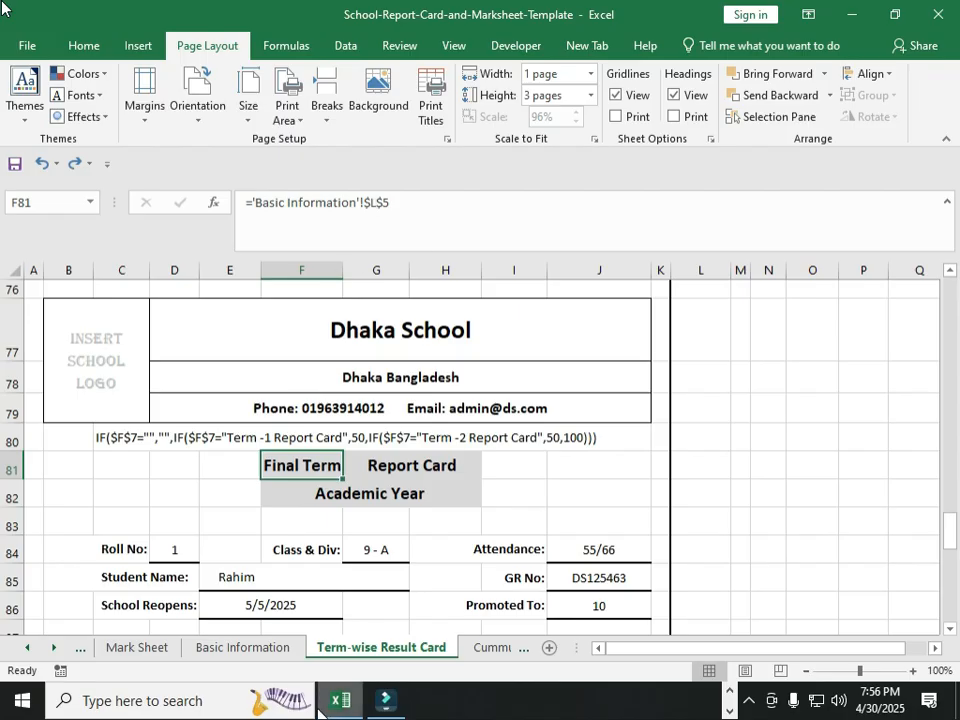
{"action": "left_click", "coordinate": [203, 648]}
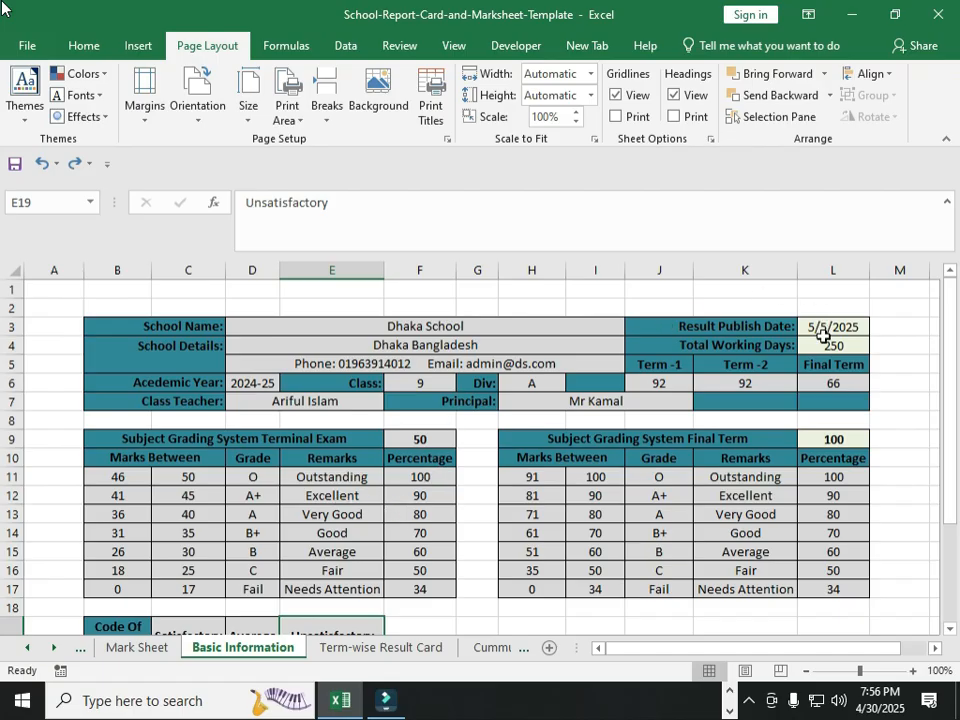
{"action": "left_click", "coordinate": [831, 365]}
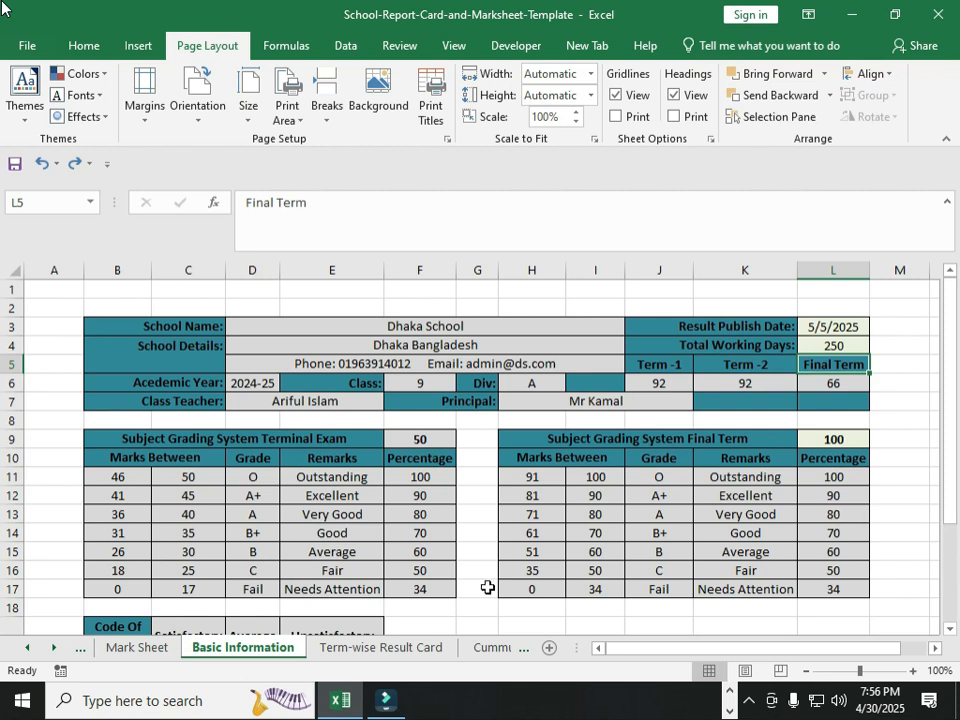
Step: Examine the final value-if-false argument of the English Total Marks formula in G89 on the Term-wise Result Card sheet
{"action": "left_click", "coordinate": [369, 650]}
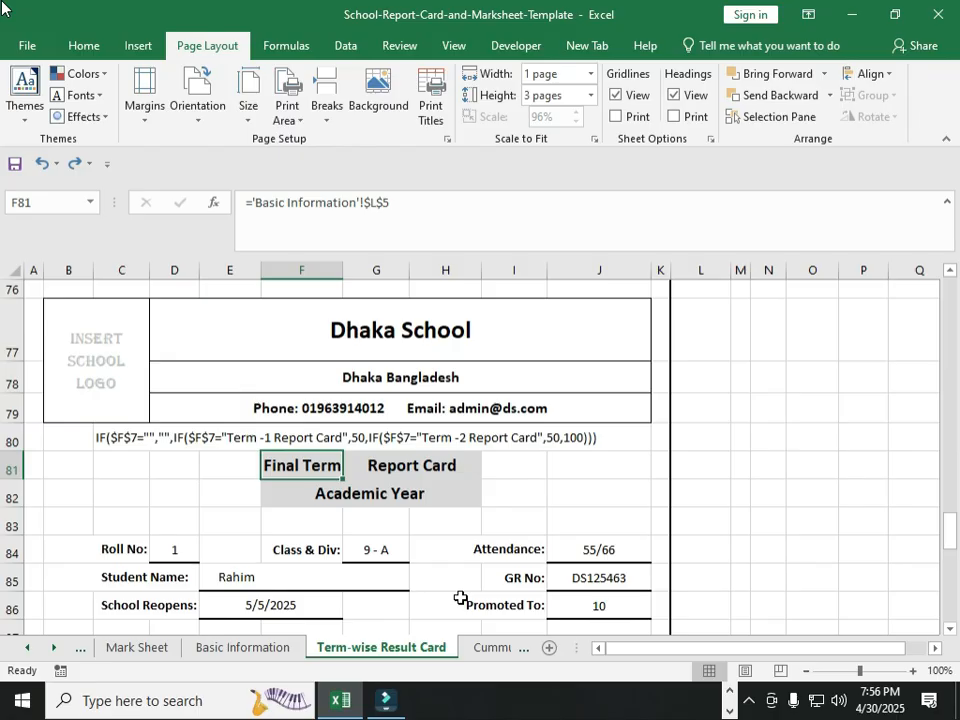
{"action": "scroll", "coordinate": [460, 598], "scroll_direction": "down", "scroll_amount": 2}
{"action": "left_click", "coordinate": [377, 508]}
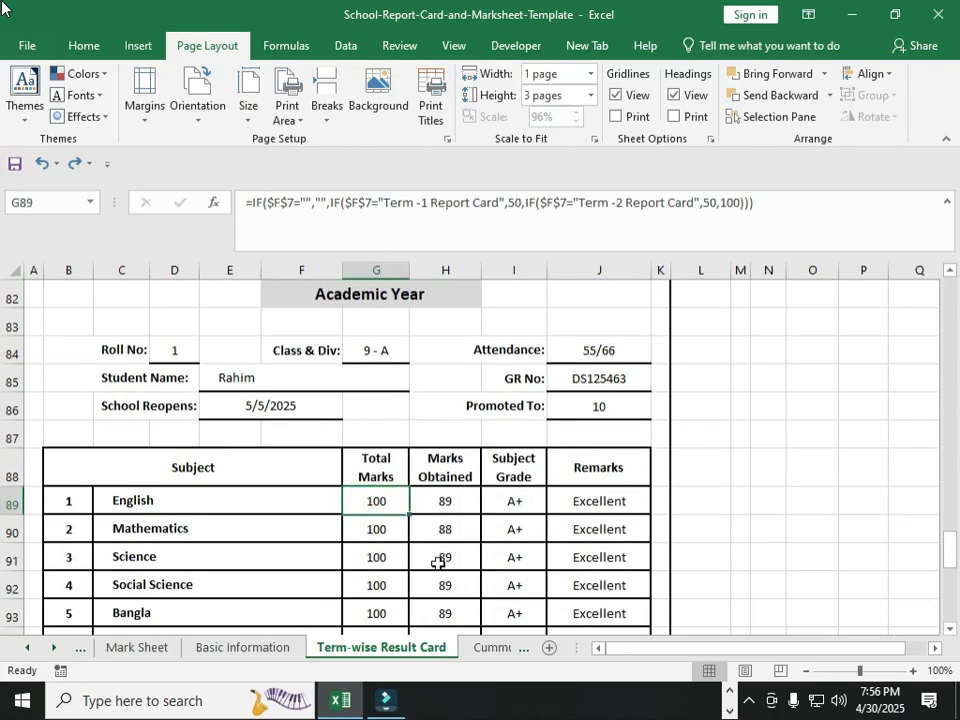
{"action": "left_click", "coordinate": [712, 203]}
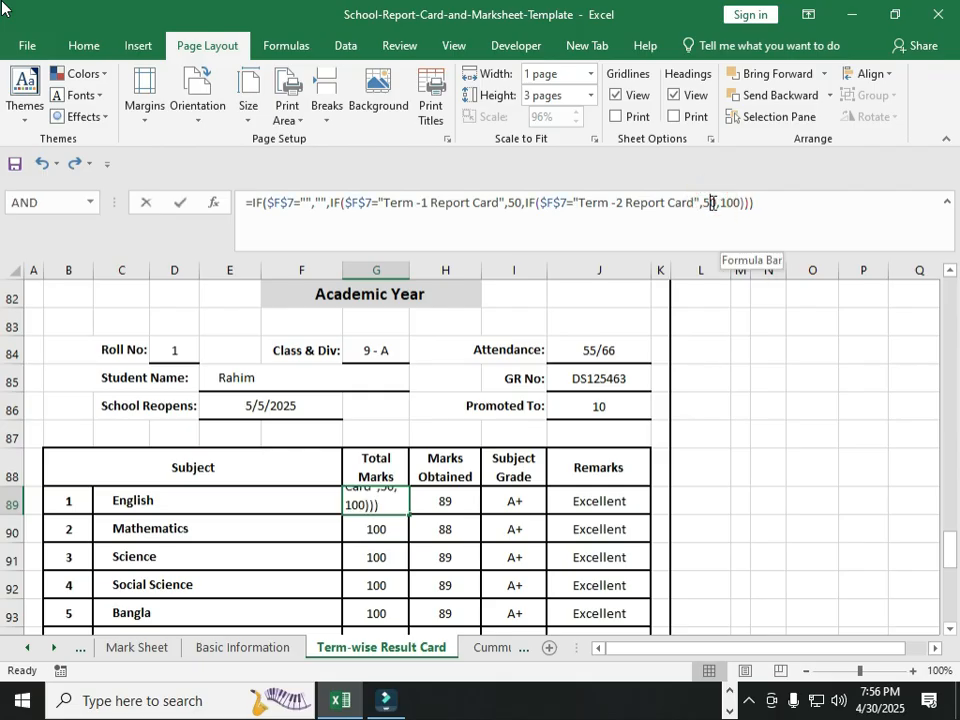
{"action": "double_click", "coordinate": [727, 203]}
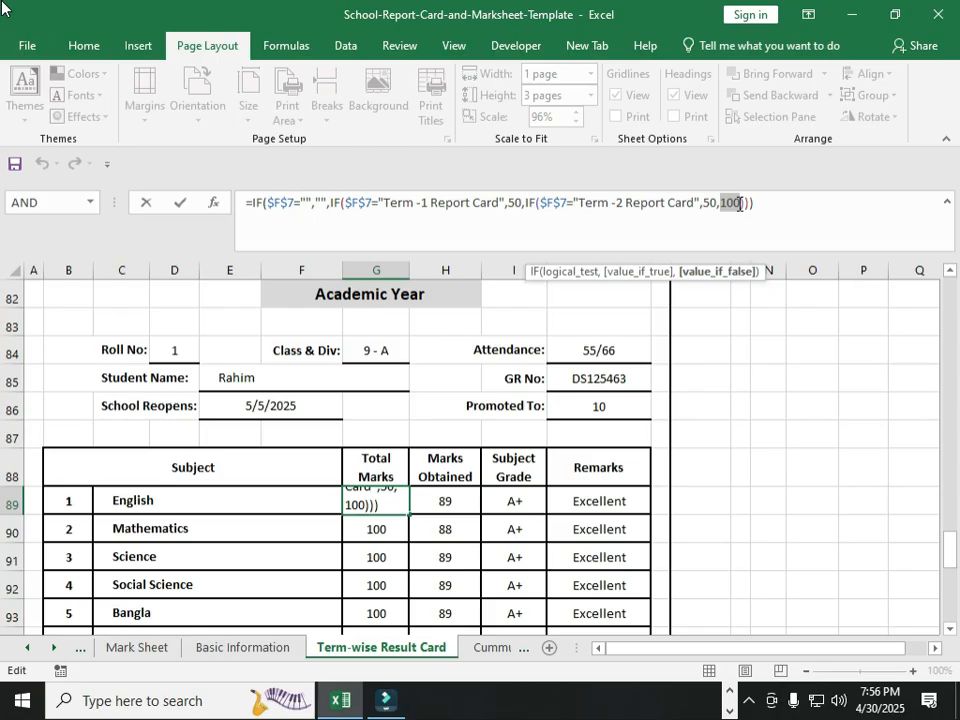
{"action": "key", "text": "Return"}
{"action": "left_click", "coordinate": [376, 500]}
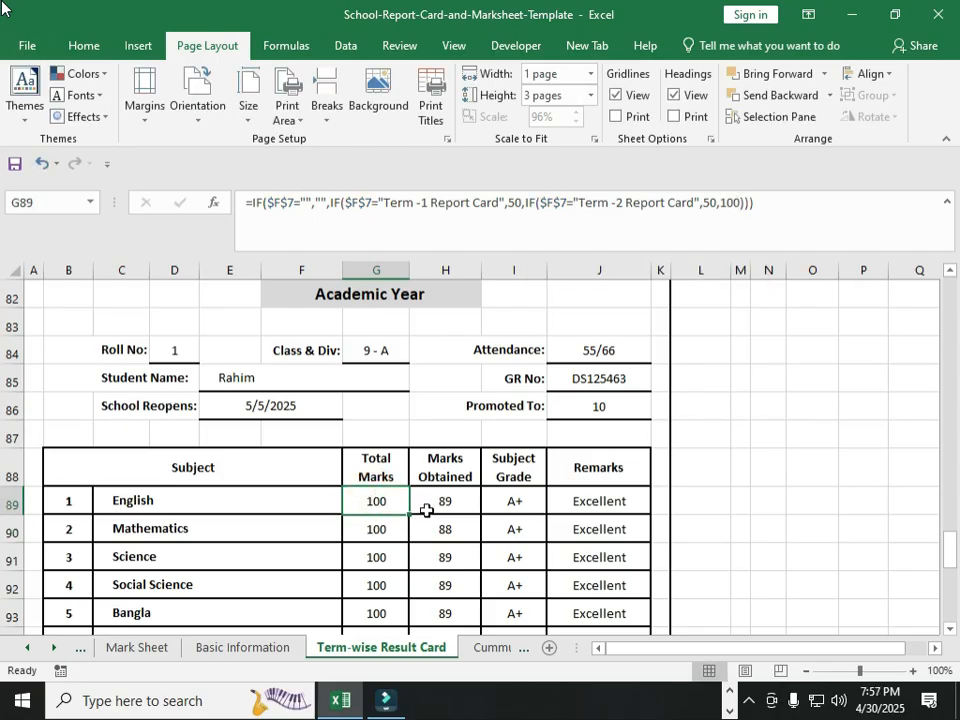
Step: Review the Total Marks, Marks Obtained, Subject Grade and Remarks columns for all subjects on the final term card
{"action": "scroll", "coordinate": [424, 510], "scroll_direction": "down", "scroll_amount": 1}
{"action": "left_click_drag", "start_coordinate": [376, 419], "coordinate": [388, 621]}
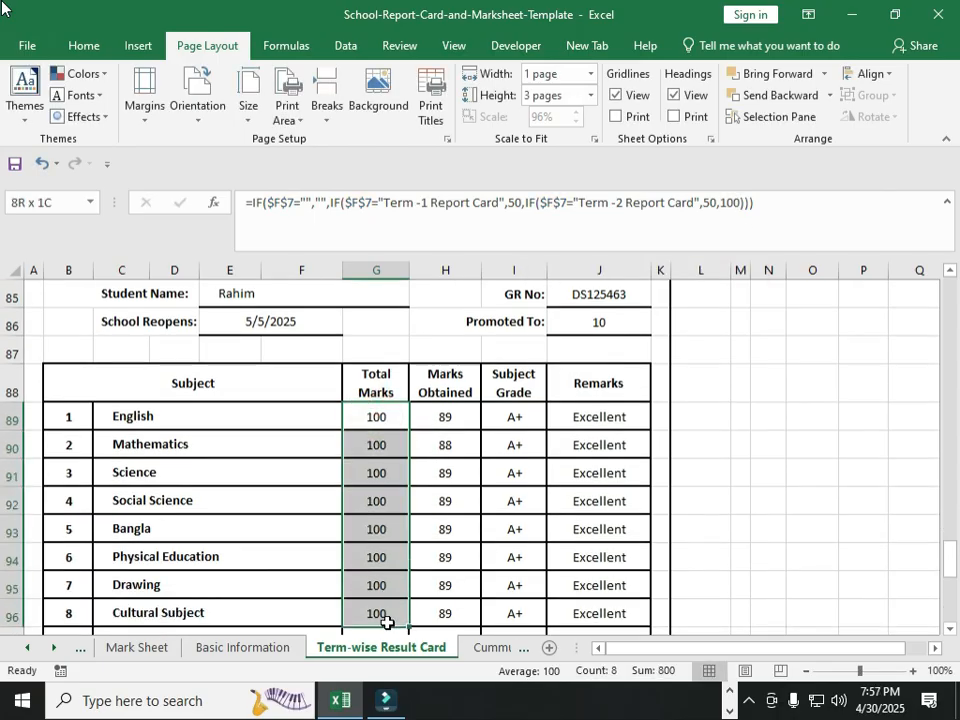
{"action": "left_click", "coordinate": [440, 418]}
{"action": "left_click_drag", "start_coordinate": [431, 568], "coordinate": [471, 578]}
{"action": "left_click_drag", "start_coordinate": [507, 416], "coordinate": [583, 336]}
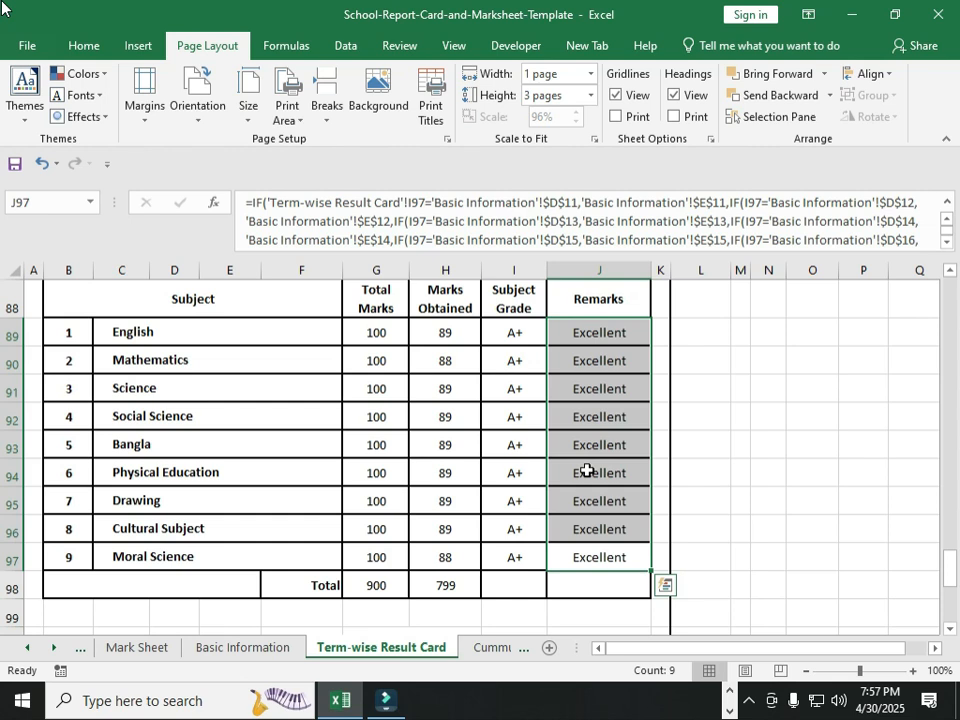
{"action": "key", "text": "Return"}
{"action": "left_click", "coordinate": [587, 470]}
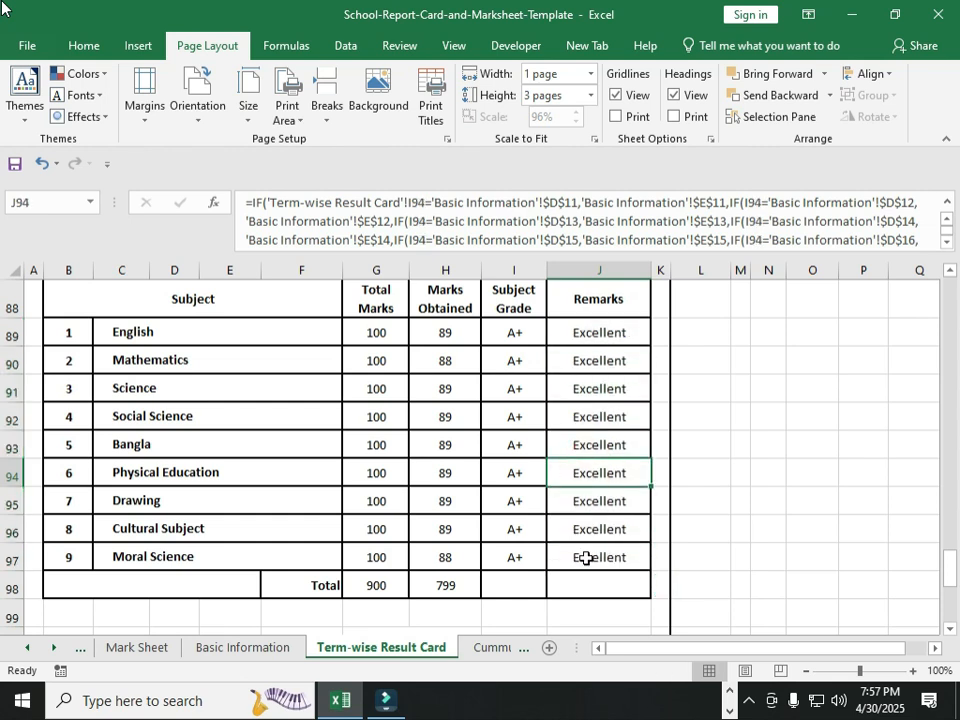
Step: Review the Remarks lists of the terminal exam and final term grading tables on the Basic Information sheet
{"action": "left_click", "coordinate": [205, 650]}
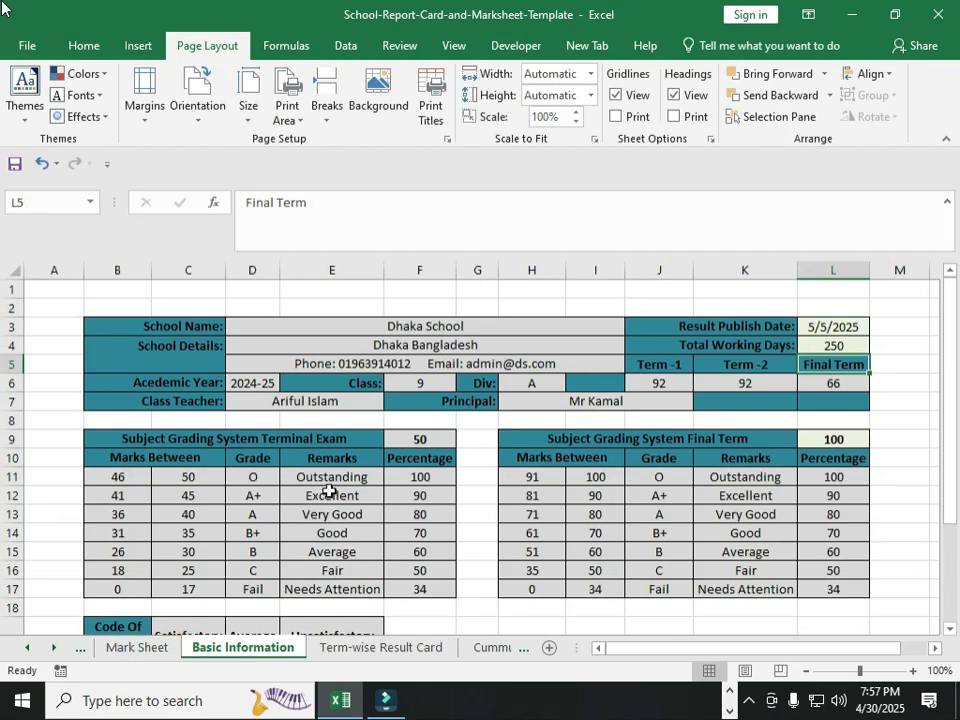
{"action": "left_click_drag", "start_coordinate": [330, 480], "coordinate": [331, 601]}
{"action": "left_click_drag", "start_coordinate": [740, 476], "coordinate": [742, 590]}
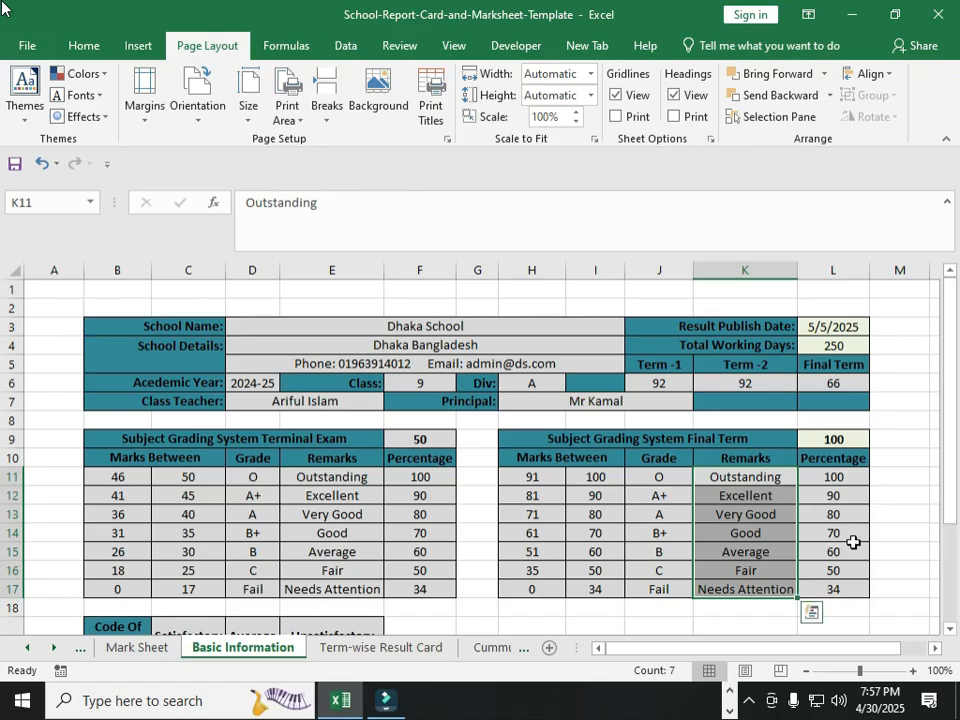
{"action": "left_click", "coordinate": [741, 530]}
Step: Review the rank, overall percentage, grading system and signature sections of the final term card on the Term-wise Result Card sheet
{"action": "left_click", "coordinate": [381, 647]}
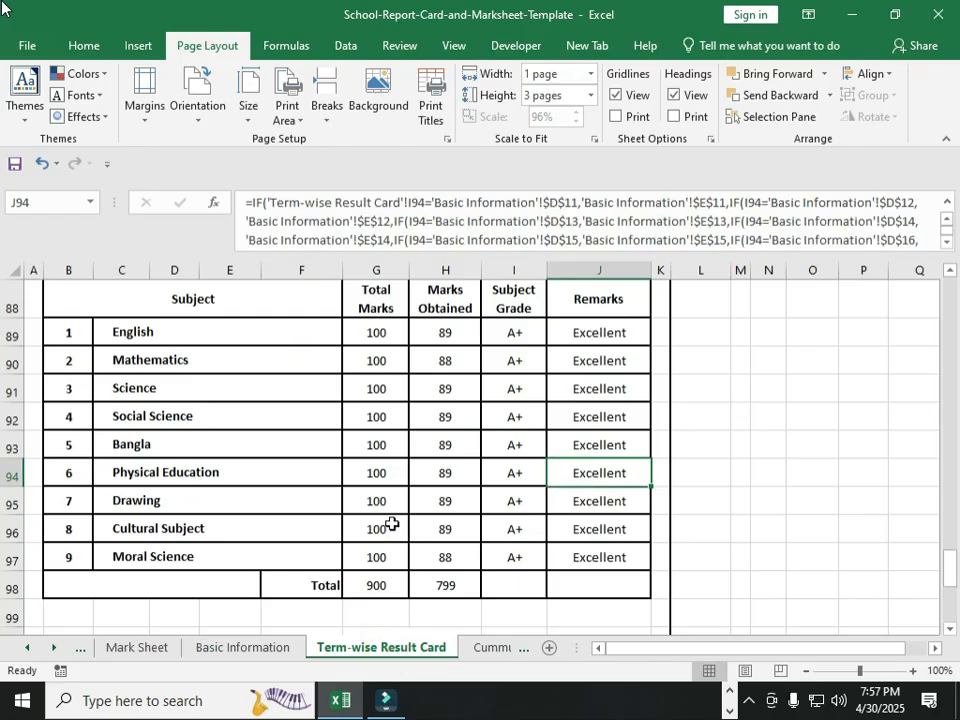
{"action": "scroll", "coordinate": [441, 517], "scroll_direction": "down", "scroll_amount": 3}
{"action": "scroll", "coordinate": [441, 517], "scroll_direction": "down", "scroll_amount": 3}
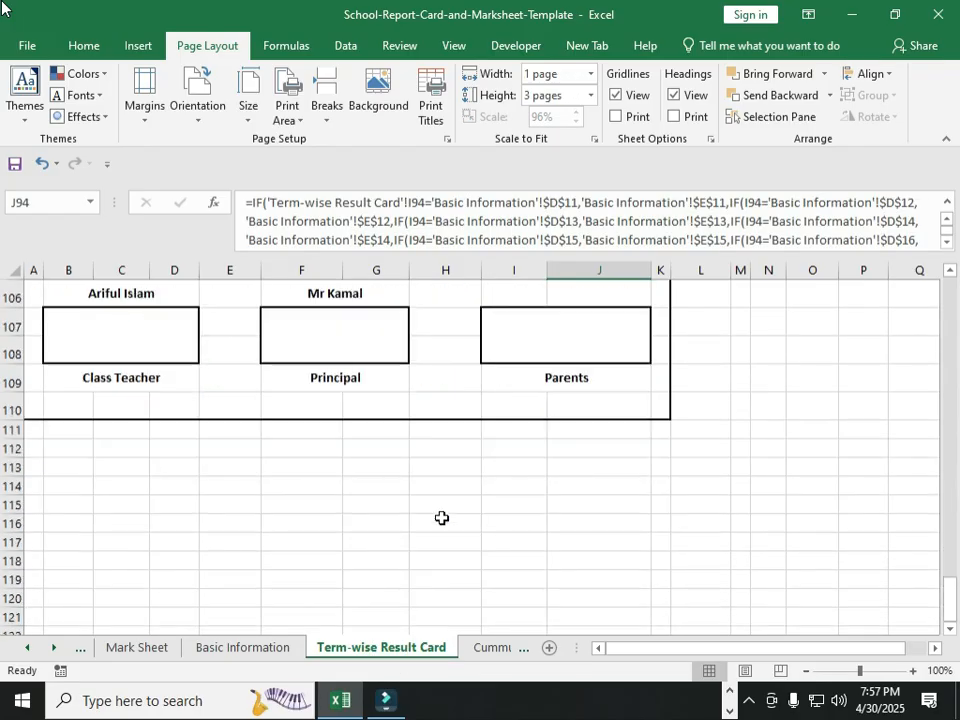
{"action": "scroll", "coordinate": [441, 517], "scroll_direction": "up", "scroll_amount": 3}
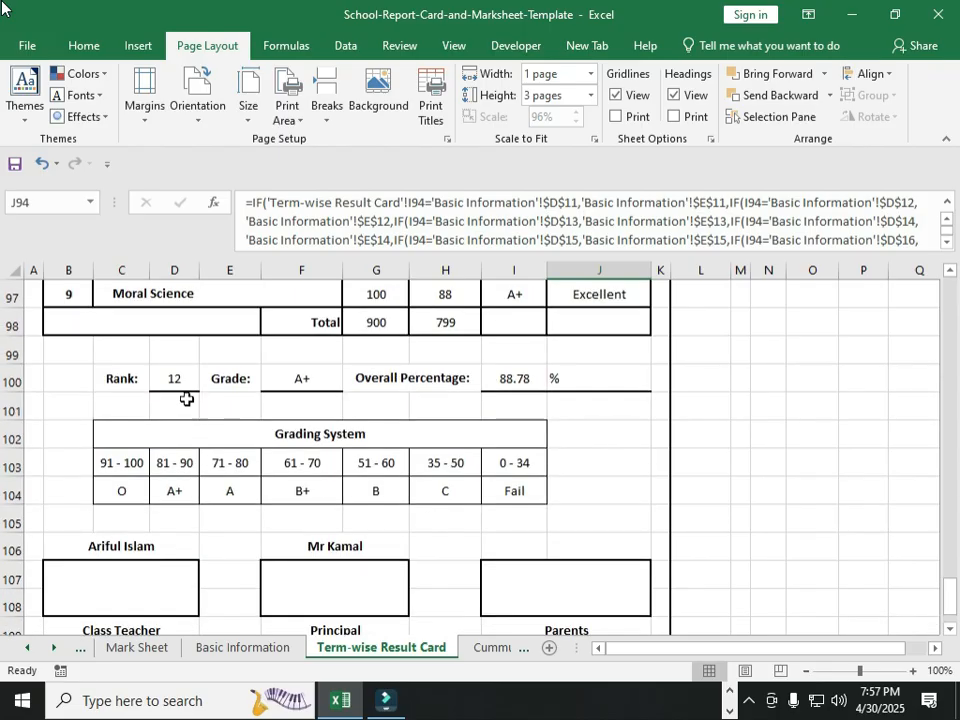
Step: Examine the Rank, Grade and Overall Percentage lookup formulas in row 100 of the final term card
{"action": "left_click", "coordinate": [172, 377]}
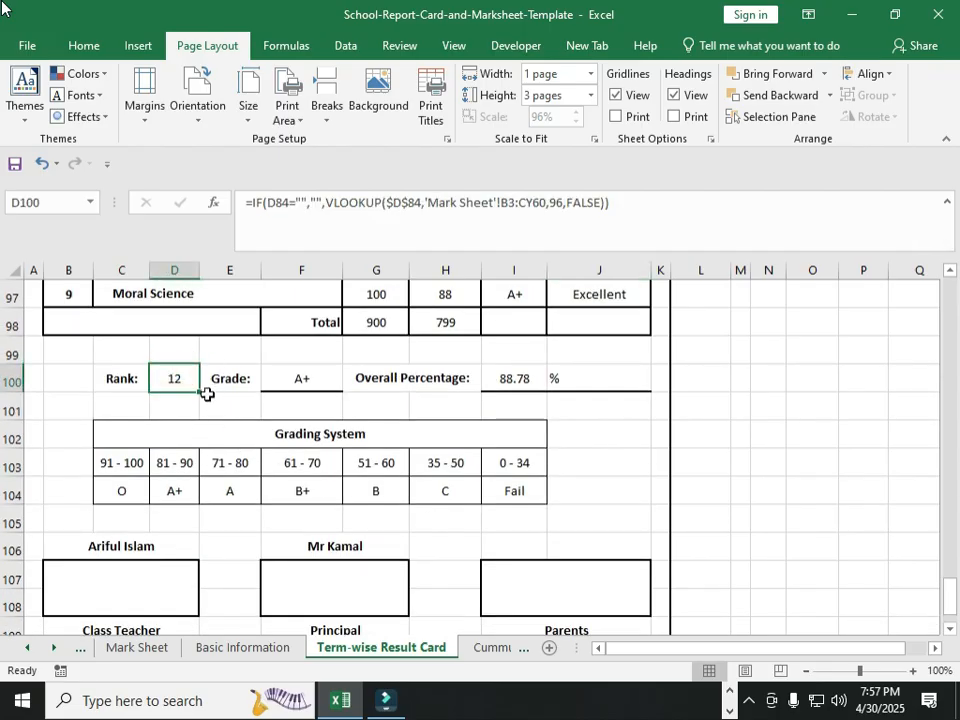
{"action": "left_click", "coordinate": [303, 376]}
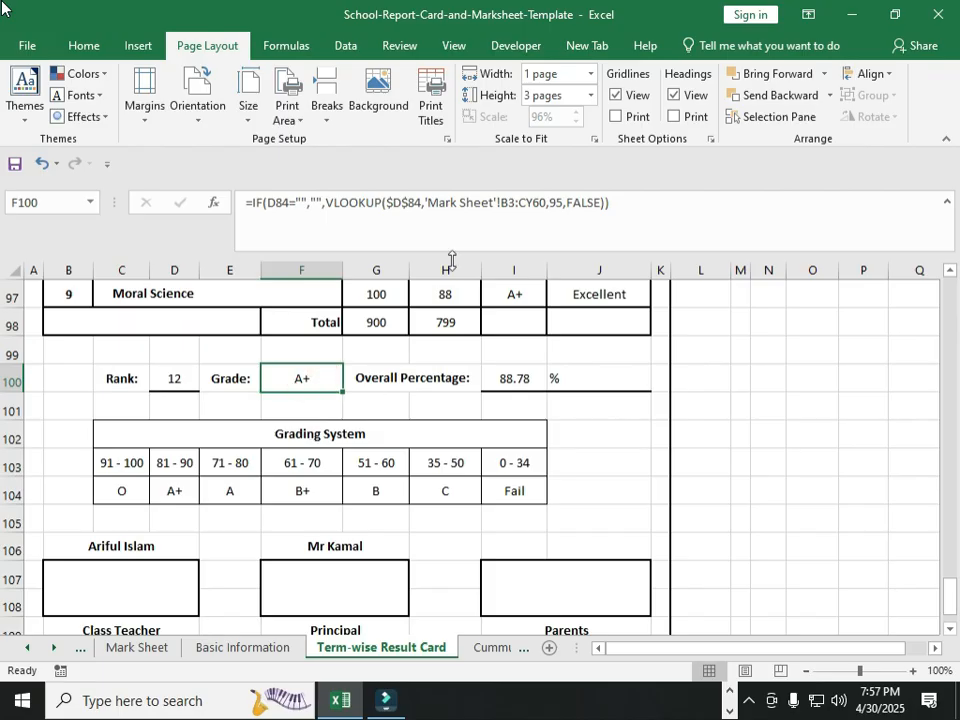
{"action": "left_click", "coordinate": [514, 378]}
{"action": "left_click", "coordinate": [567, 376]}
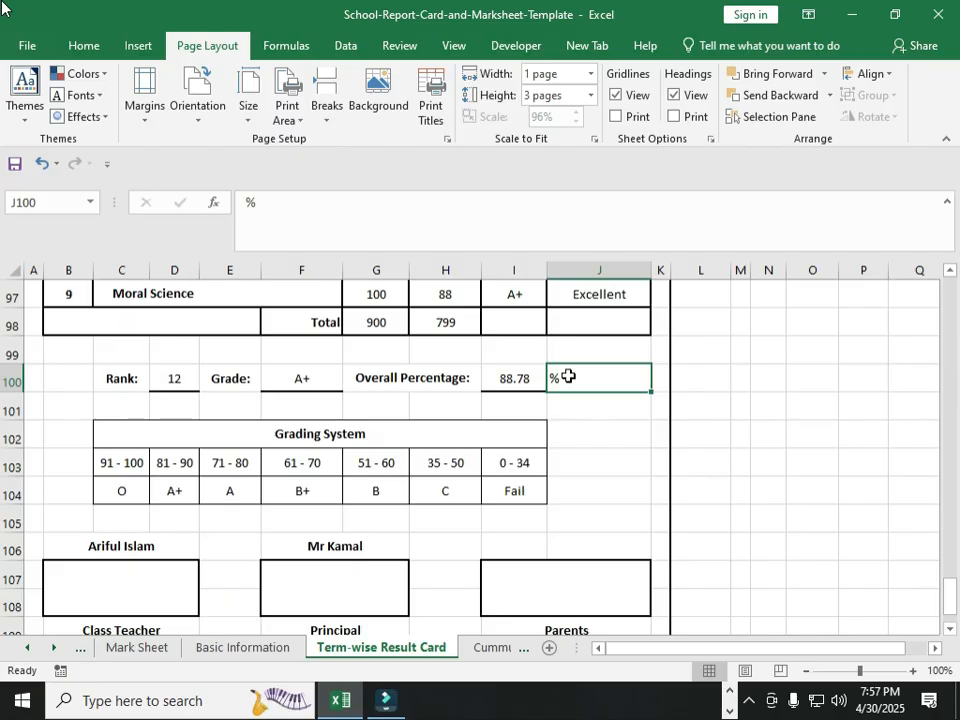
{"action": "left_click", "coordinate": [428, 430]}
{"action": "left_click", "coordinate": [564, 376]}
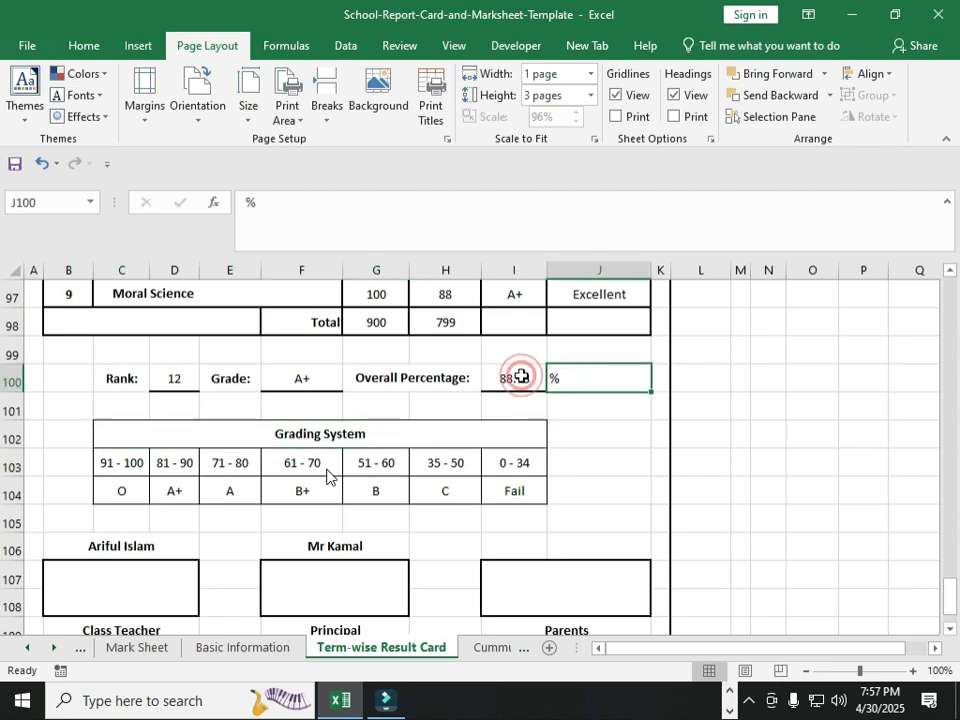
{"action": "left_click", "coordinate": [521, 377]}
Step: Inspect the school logo on the Term-1 report card and find the logo placeholder on the Term-2 card
{"action": "scroll", "coordinate": [330, 468], "scroll_direction": "up", "scroll_amount": 13}
{"action": "scroll", "coordinate": [279, 511], "scroll_direction": "up", "scroll_amount": 19}
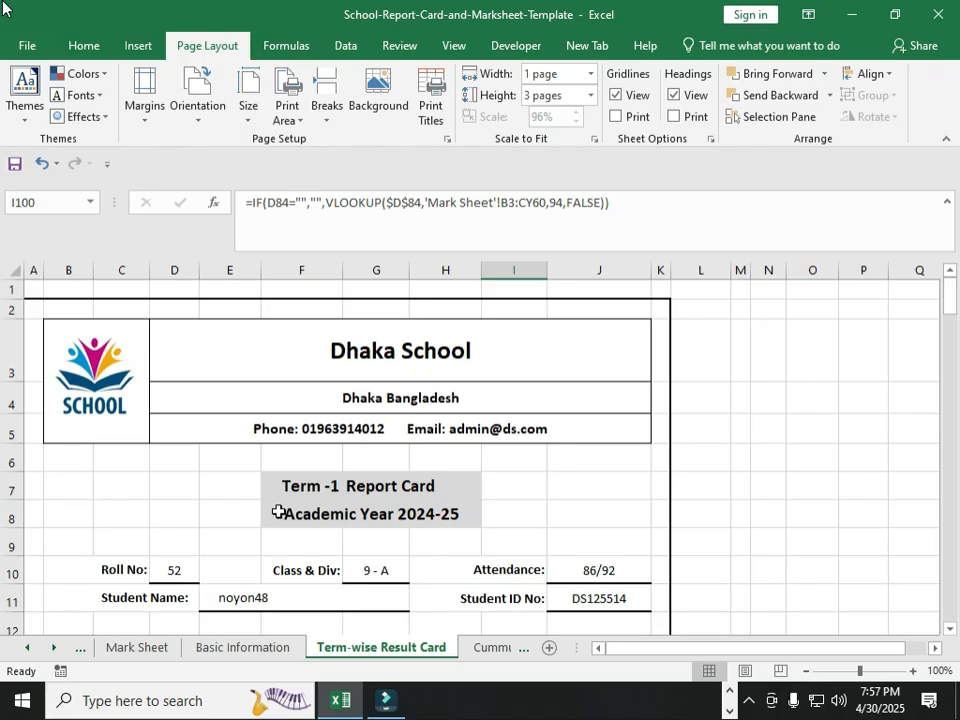
{"action": "left_click", "coordinate": [95, 375]}
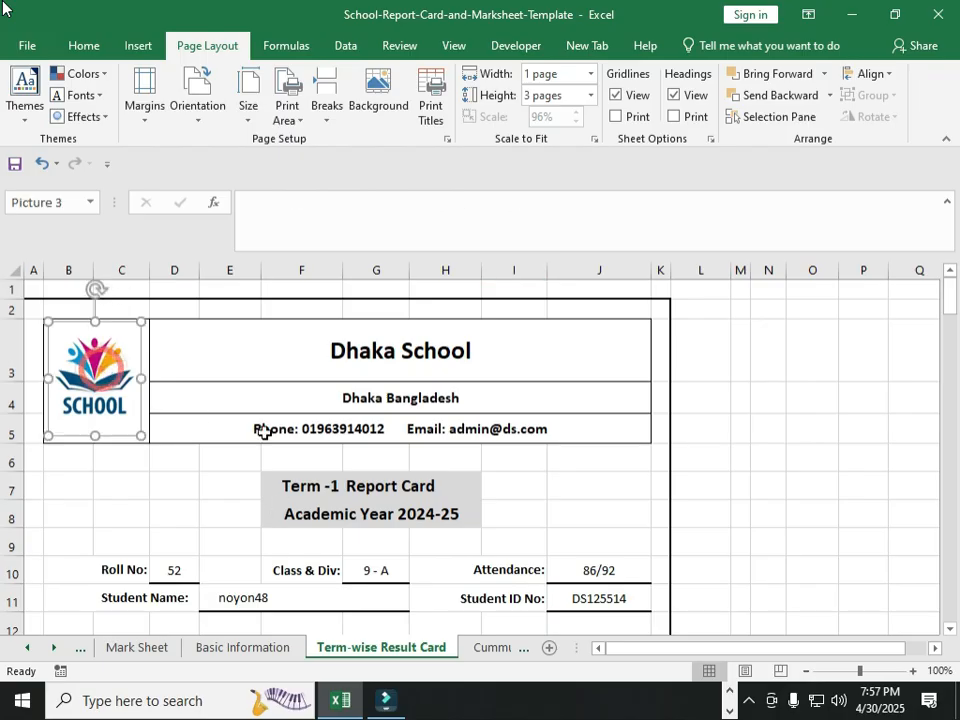
{"action": "scroll", "coordinate": [190, 496], "scroll_direction": "down", "scroll_amount": 3}
{"action": "scroll", "coordinate": [197, 491], "scroll_direction": "down", "scroll_amount": 6}
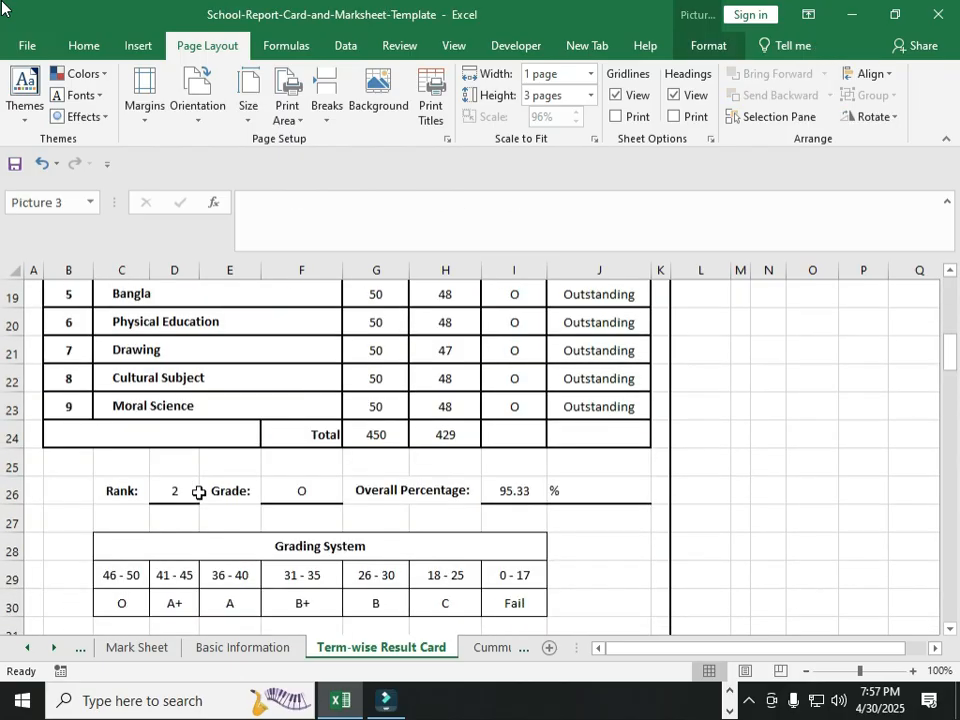
{"action": "scroll", "coordinate": [199, 492], "scroll_direction": "down", "scroll_amount": 2}
Step: Clear the Insert School Logo placeholder text in B40 of the Term-2 card and undo the deletion
{"action": "left_click", "coordinate": [95, 474]}
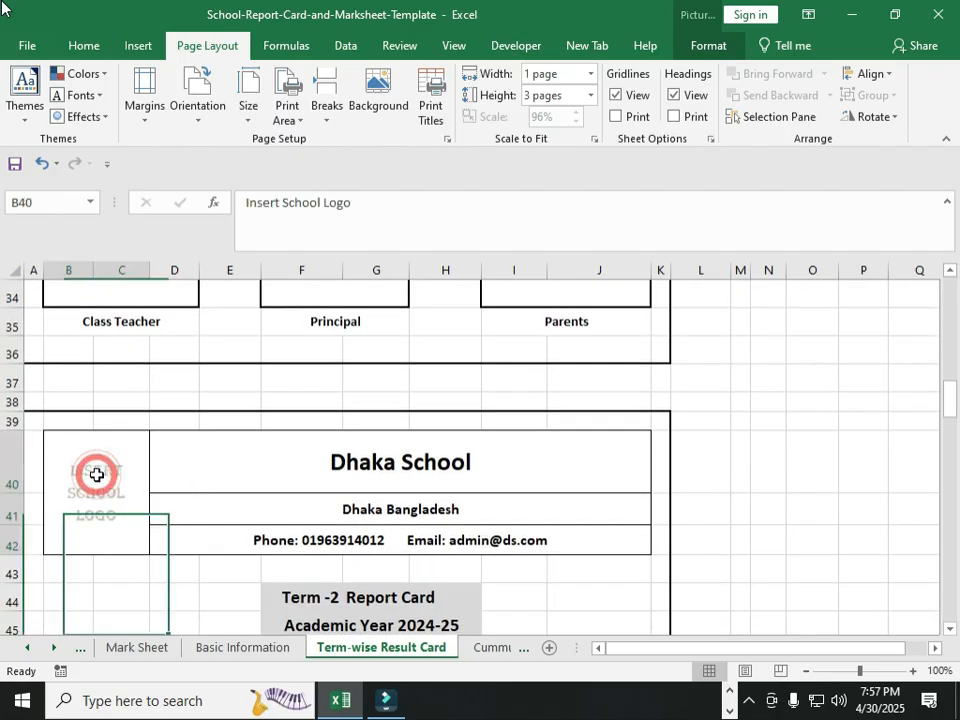
{"action": "double_click", "coordinate": [95, 474]}
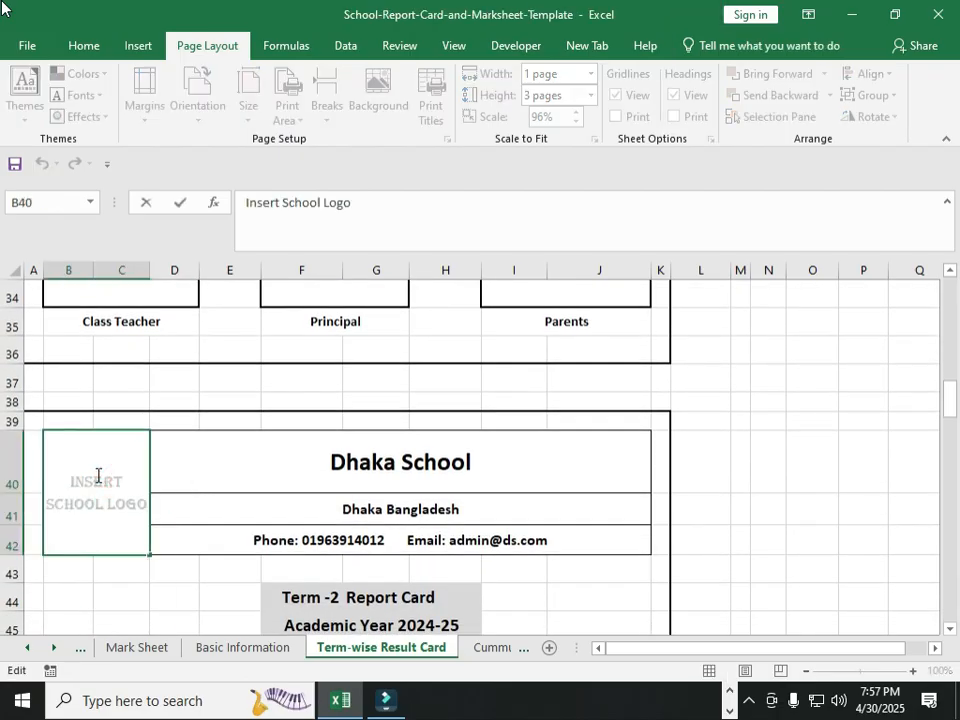
{"action": "left_click_drag", "start_coordinate": [71, 476], "coordinate": [189, 527]}
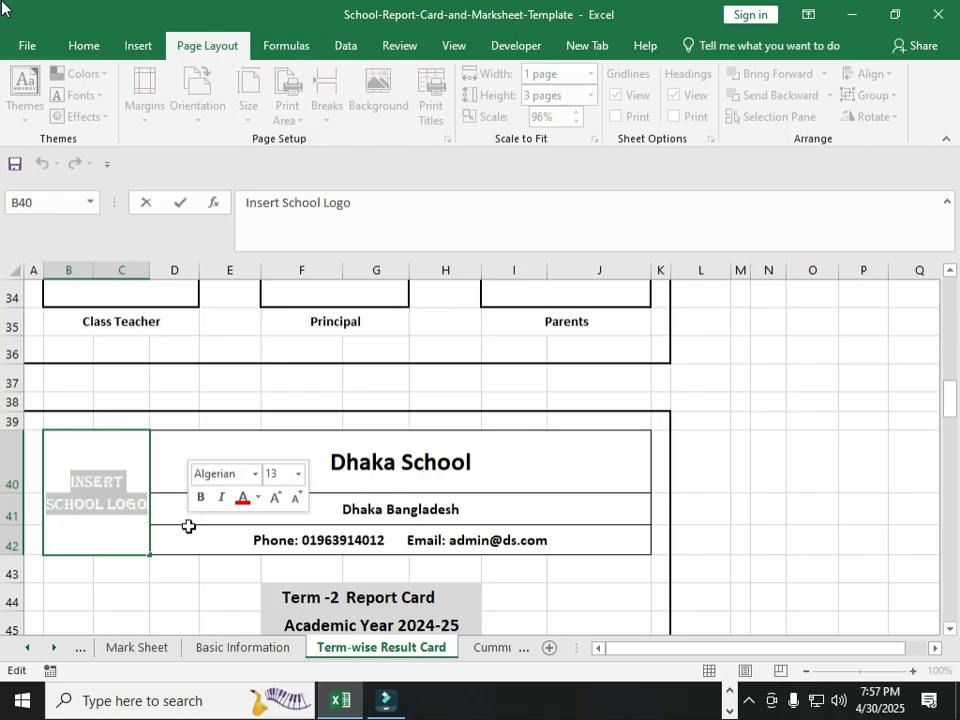
{"action": "key", "text": "Delete"}
{"action": "left_click", "coordinate": [165, 506]}
{"action": "left_click", "coordinate": [94, 480]}
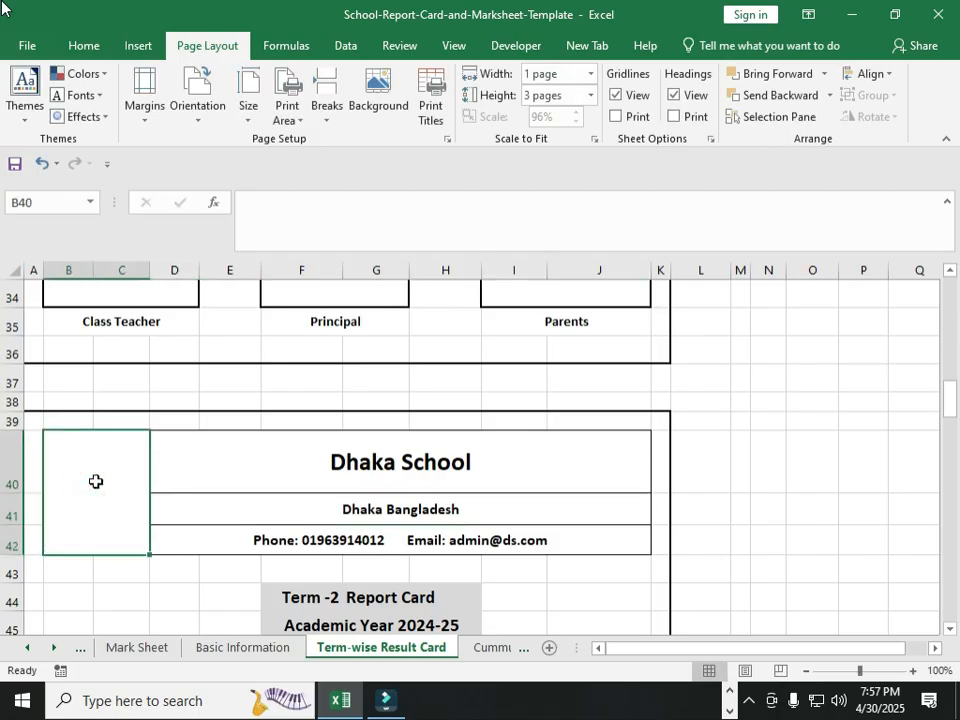
{"action": "key", "text": "ctrl+z"}
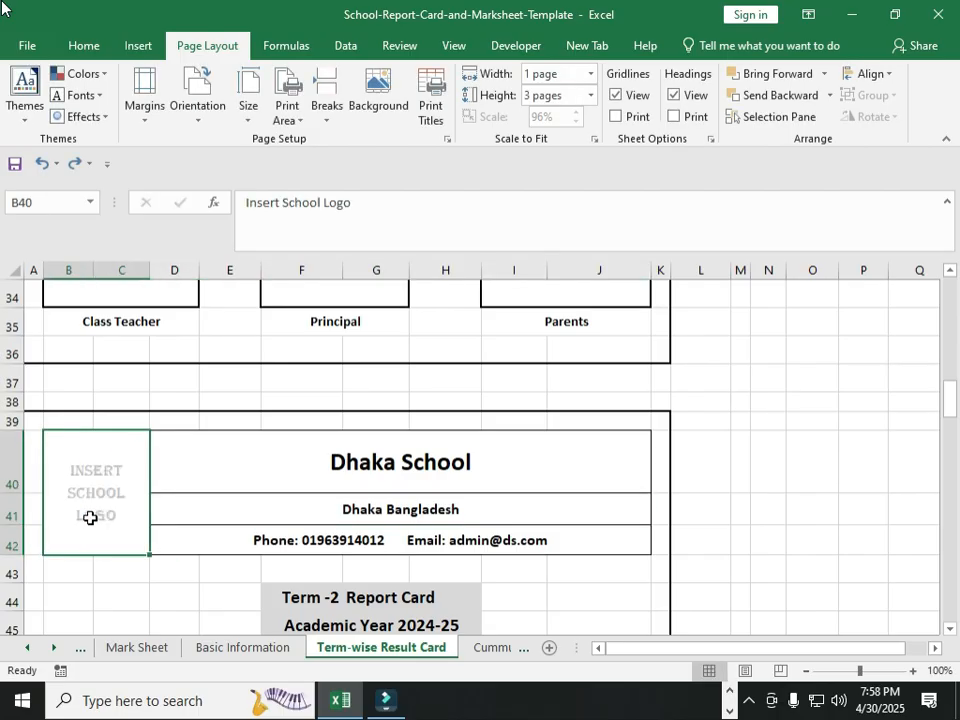
Step: Insert the logo picture from the Downloads folder at the Term-2 card's logo placeholder in B40
{"action": "left_click", "coordinate": [197, 495]}
{"action": "left_click", "coordinate": [99, 478]}
{"action": "left_click", "coordinate": [137, 46]}
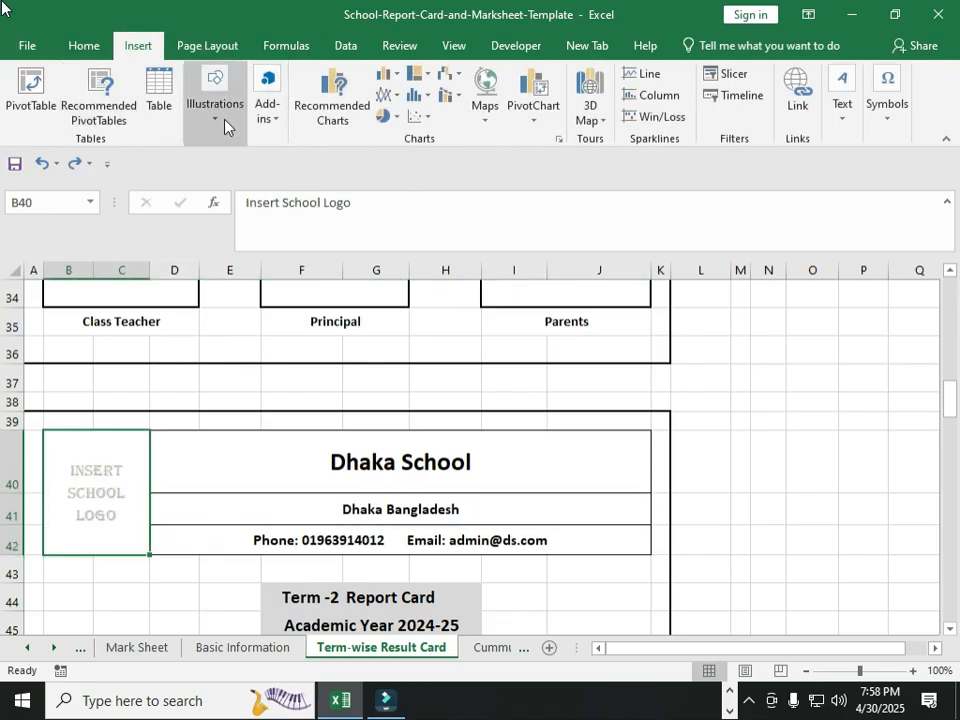
{"action": "left_click", "coordinate": [214, 100]}
{"action": "left_click", "coordinate": [208, 176]}
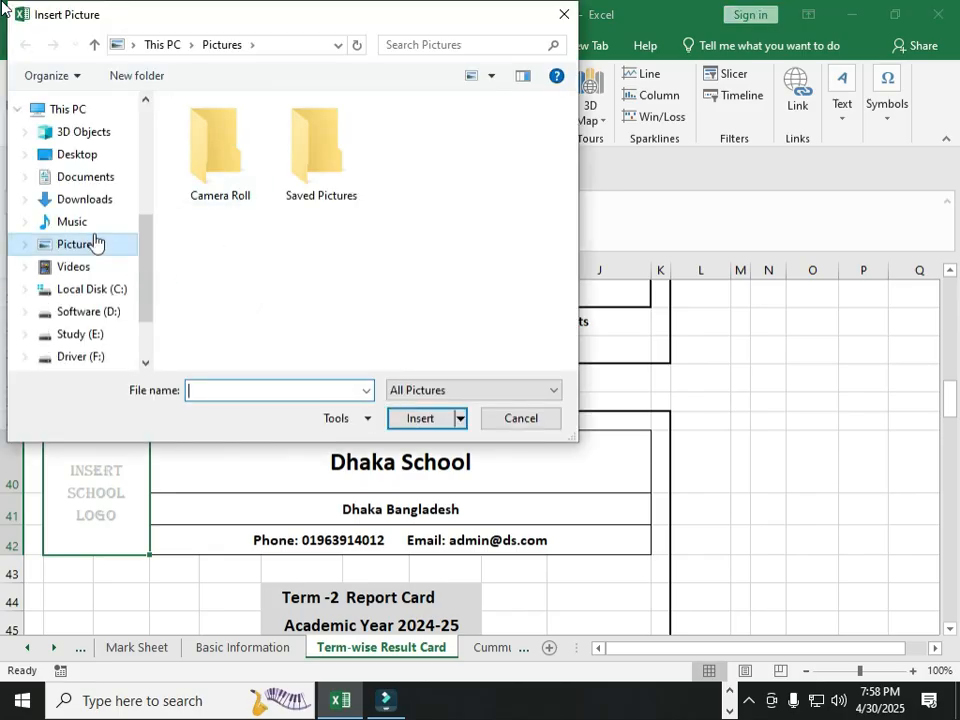
{"action": "left_click", "coordinate": [85, 196]}
{"action": "left_click", "coordinate": [200, 156]}
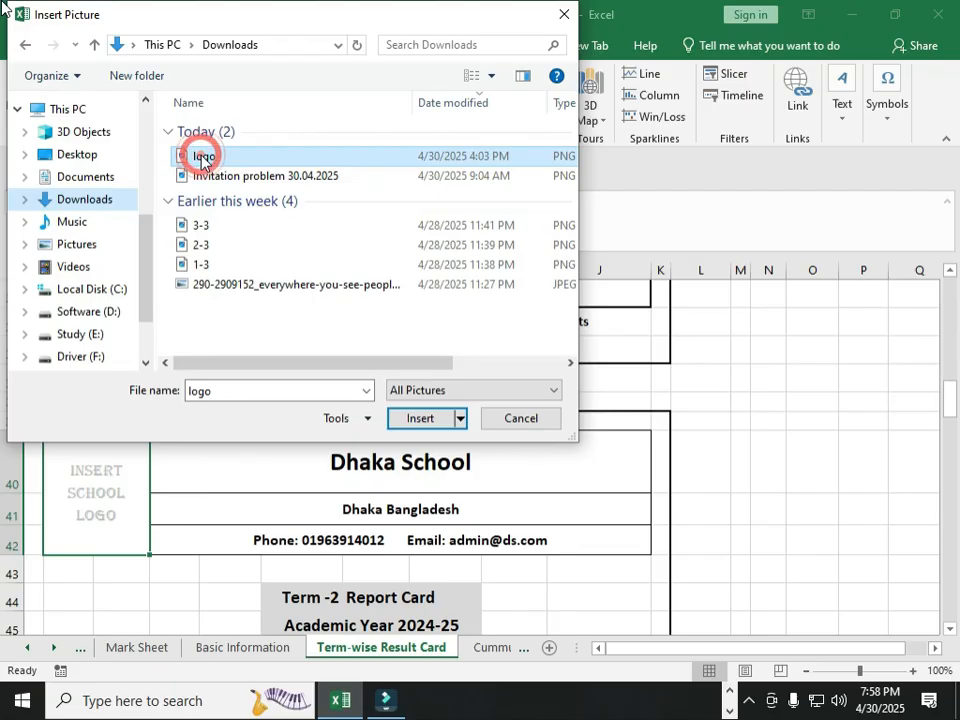
{"action": "left_click", "coordinate": [418, 420]}
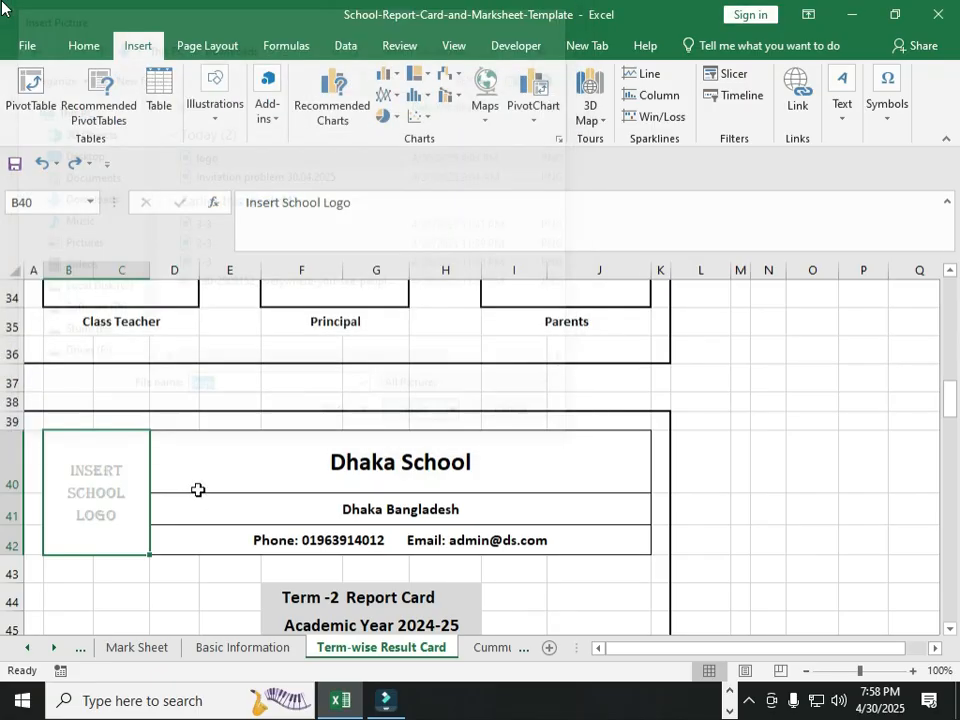
Step: Shrink the inserted logo to about 1.24" by 1" and centre it within the Term-2 card's logo box
{"action": "scroll", "coordinate": [230, 595], "scroll_direction": "down", "scroll_amount": 1}
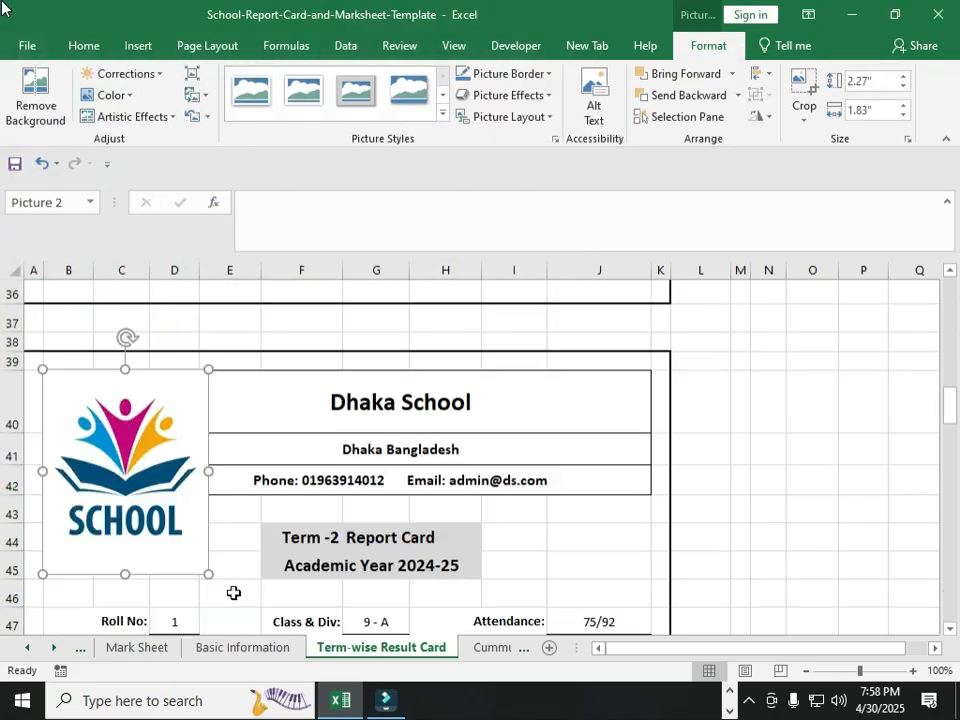
{"action": "left_click_drag", "start_coordinate": [210, 553], "coordinate": [149, 477]}
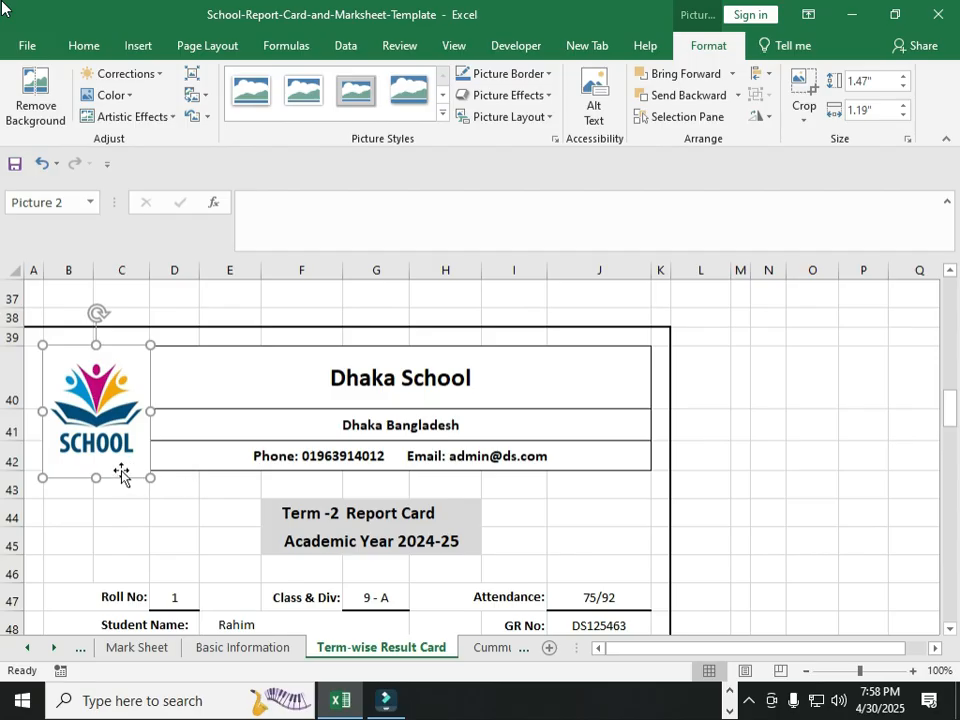
{"action": "left_click_drag", "start_coordinate": [149, 477], "coordinate": [132, 457]}
{"action": "left_click_drag", "start_coordinate": [83, 378], "coordinate": [92, 388]}
{"action": "right_click", "coordinate": [92, 388]}
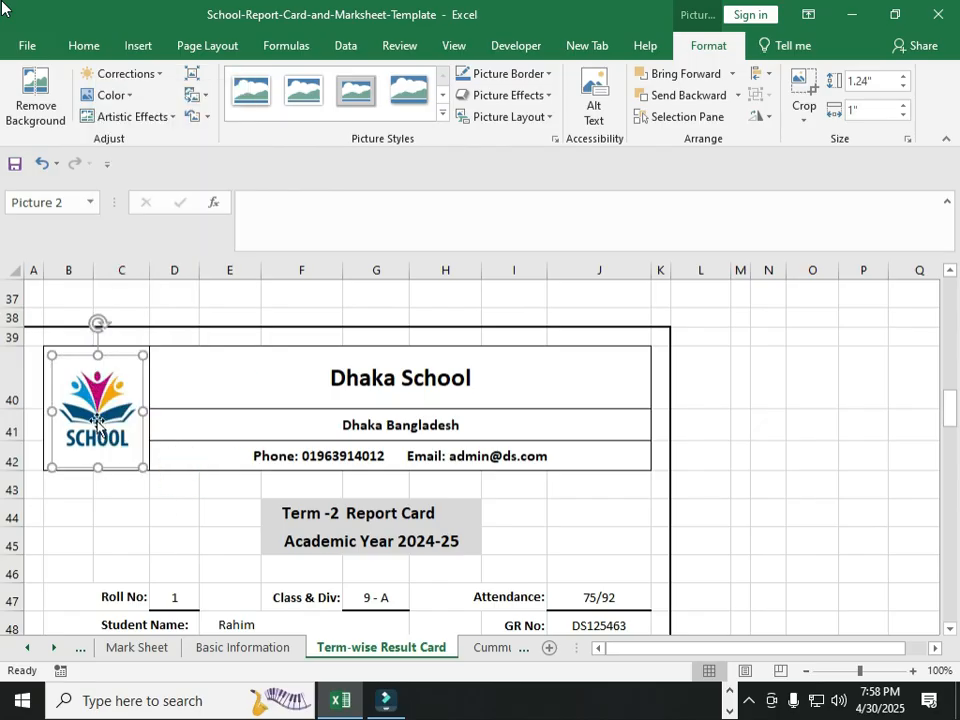
{"action": "left_click", "coordinate": [172, 510]}
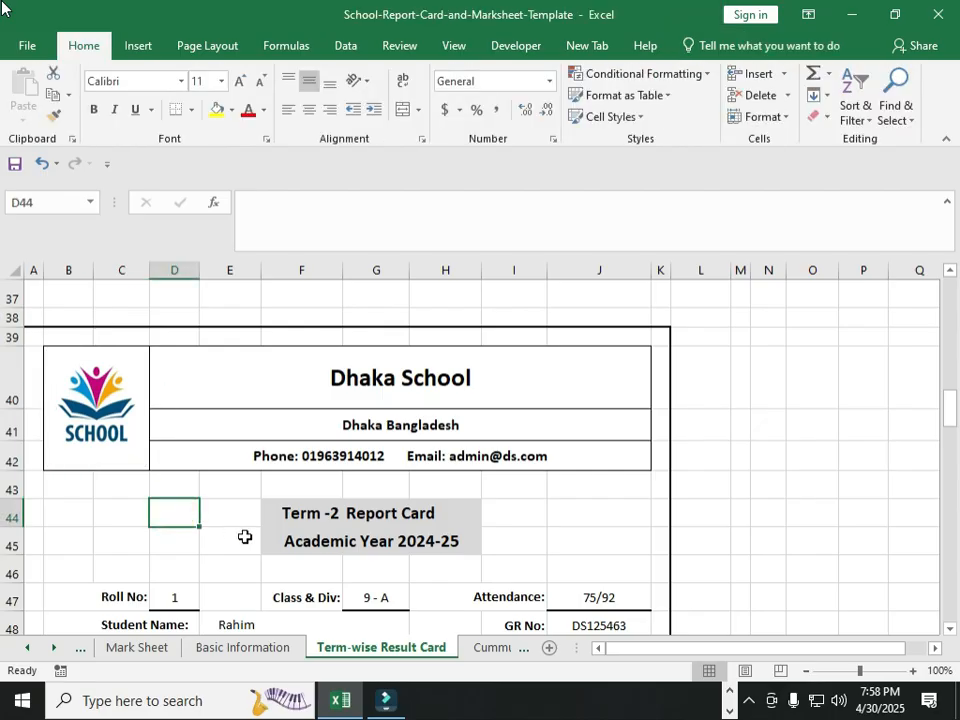
Step: Duplicate the Term-2 card's school logo for the final term card, whose logo box still holds the placeholder
{"action": "scroll", "coordinate": [244, 536], "scroll_direction": "down", "scroll_amount": 7}
{"action": "scroll", "coordinate": [244, 536], "scroll_direction": "down", "scroll_amount": 4}
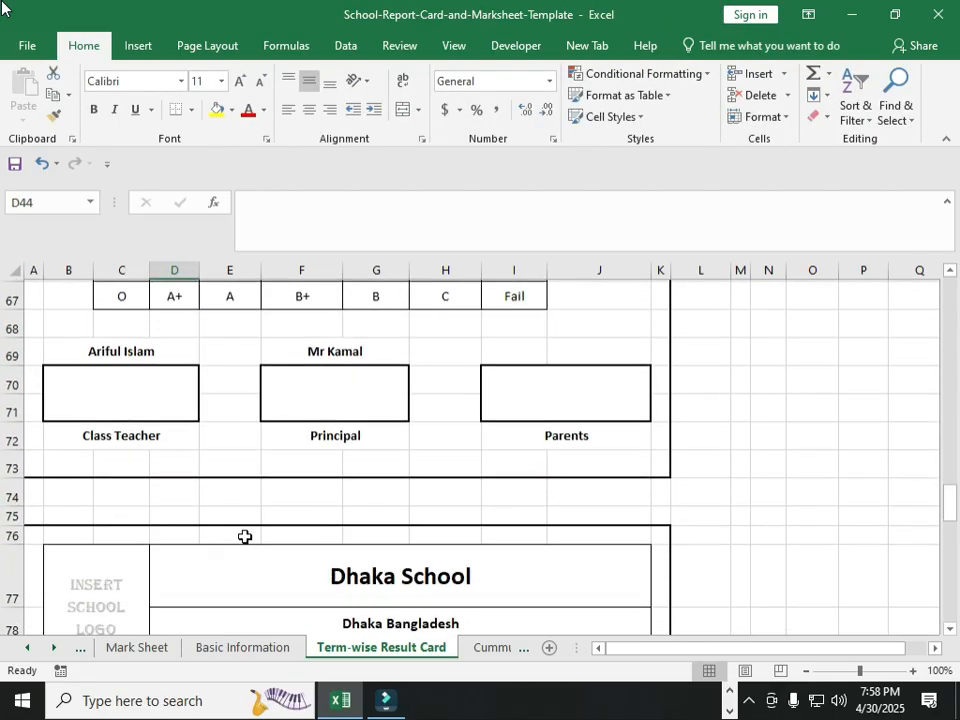
{"action": "scroll", "coordinate": [177, 523], "scroll_direction": "up", "scroll_amount": 2}
{"action": "scroll", "coordinate": [177, 523], "scroll_direction": "up", "scroll_amount": 9}
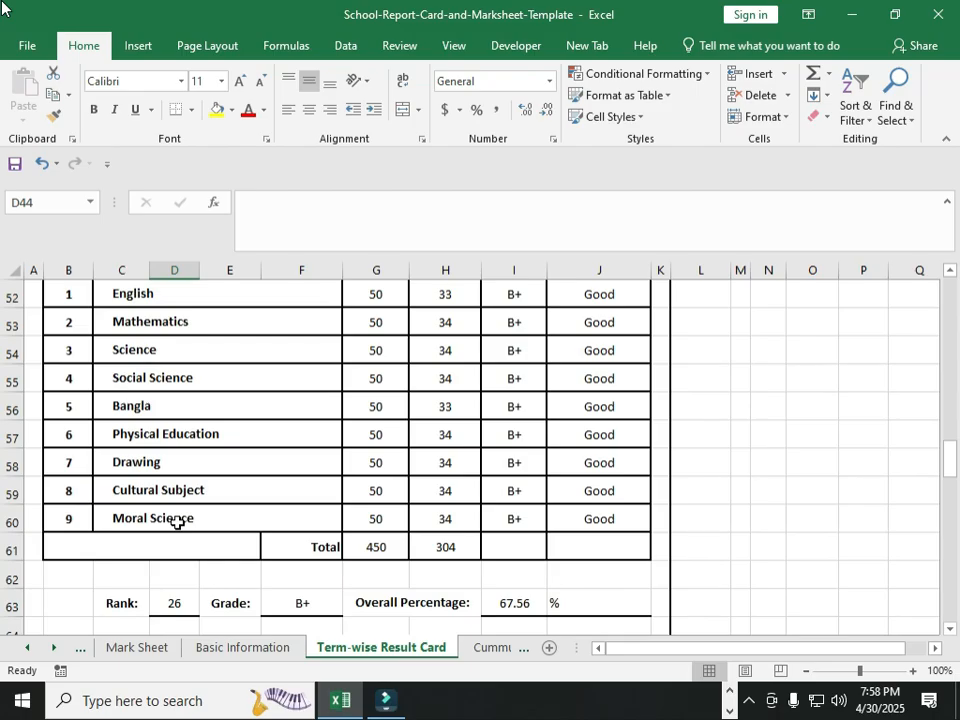
{"action": "left_click", "coordinate": [90, 418]}
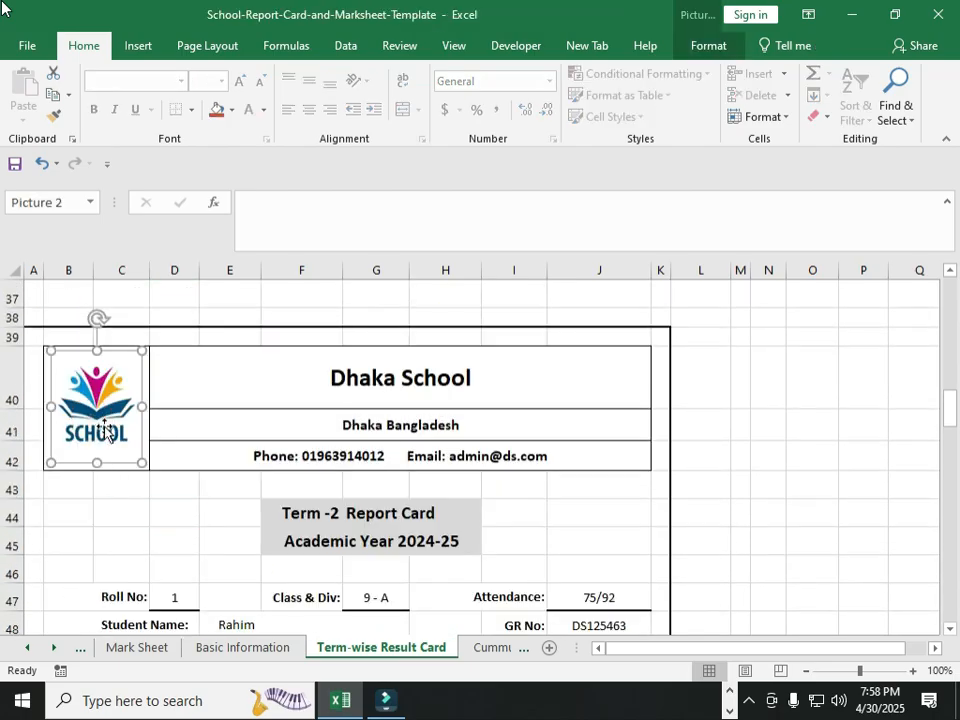
{"action": "key", "text": "ctrl+c"}
{"action": "left_click", "coordinate": [122, 500]}
{"action": "key", "text": "ctrl+v"}
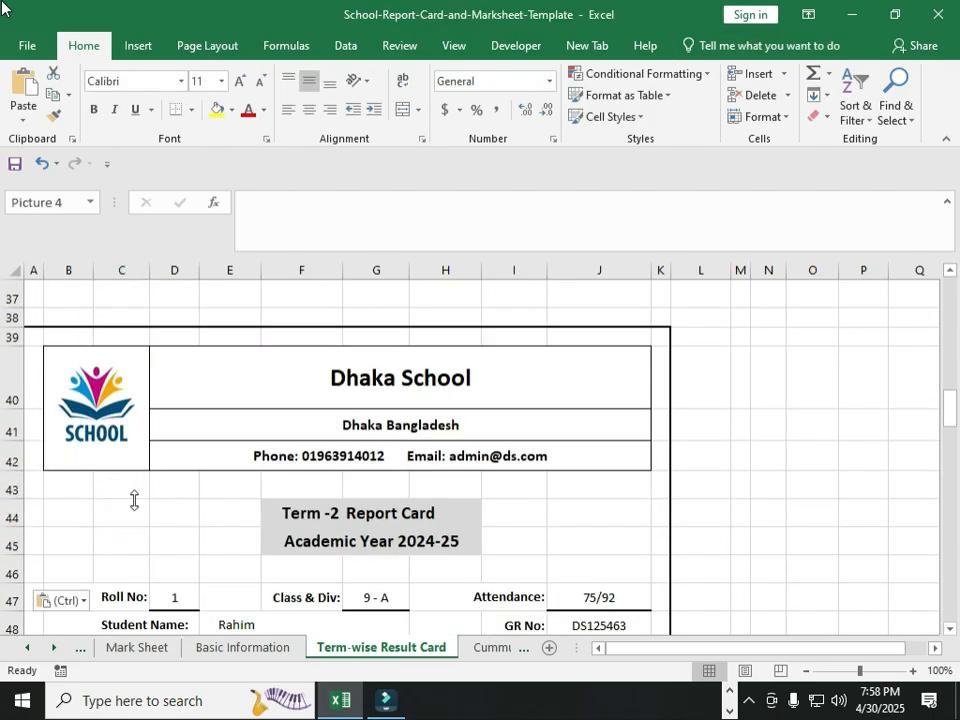
Step: Move the duplicated logo down to the final term card and centre it over the logo placeholder at row 77
{"action": "scroll", "coordinate": [244, 525], "scroll_direction": "down", "scroll_amount": 2}
{"action": "left_click_drag", "start_coordinate": [148, 376], "coordinate": [129, 594]}
{"action": "scroll", "coordinate": [239, 576], "scroll_direction": "down", "scroll_amount": 2}
{"action": "left_click_drag", "start_coordinate": [146, 437], "coordinate": [139, 610]}
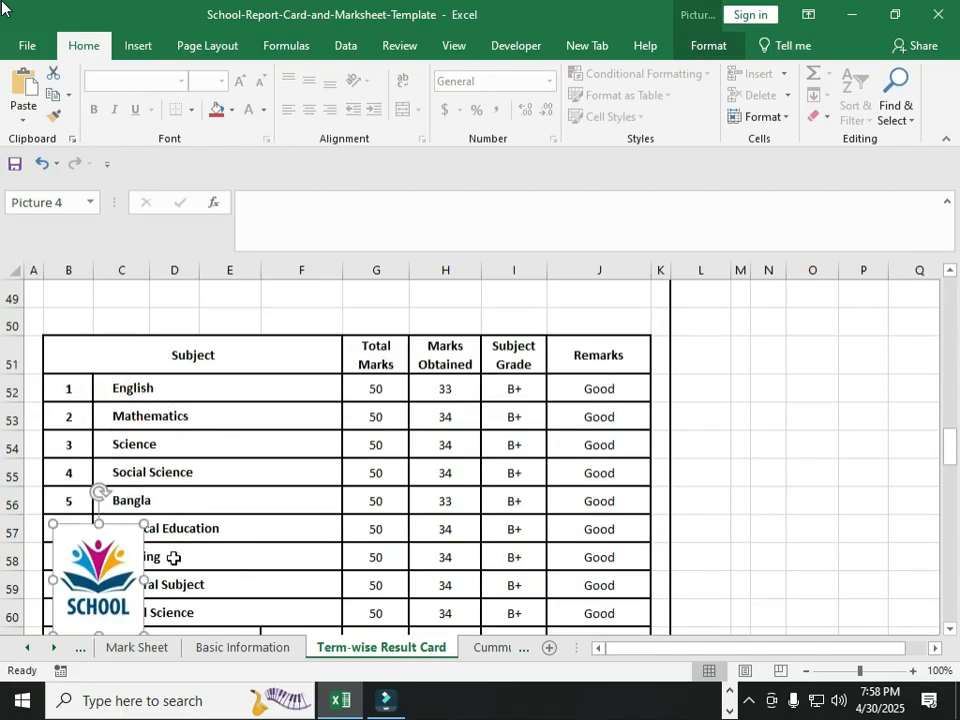
{"action": "scroll", "coordinate": [133, 479], "scroll_direction": "down", "scroll_amount": 3}
{"action": "left_click_drag", "start_coordinate": [104, 344], "coordinate": [93, 581]}
{"action": "scroll", "coordinate": [251, 581], "scroll_direction": "down", "scroll_amount": 2}
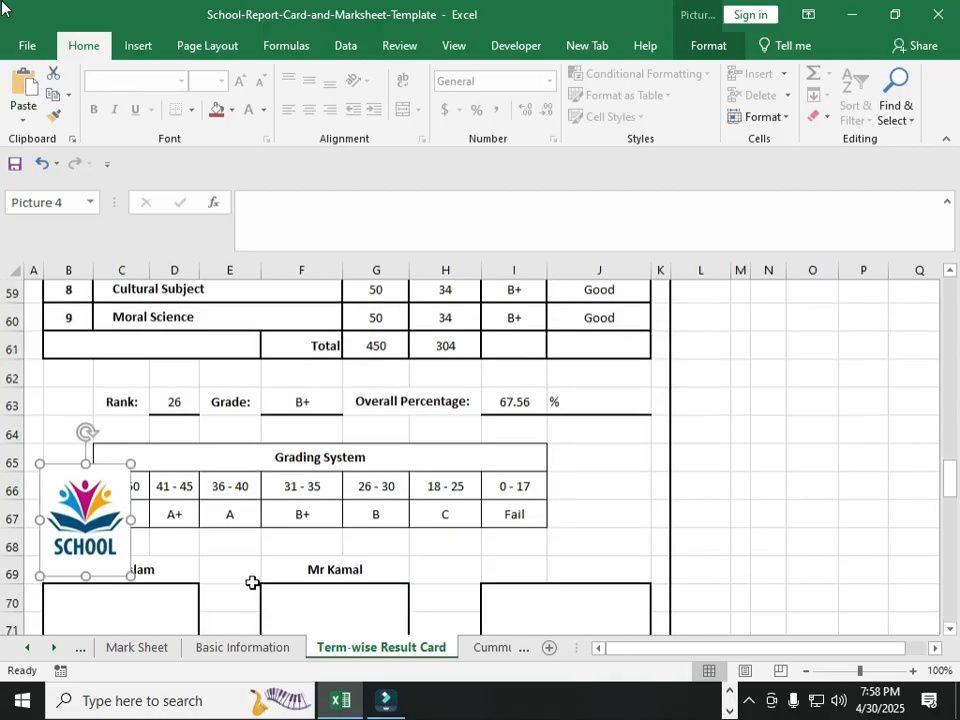
{"action": "left_click_drag", "start_coordinate": [117, 420], "coordinate": [84, 595]}
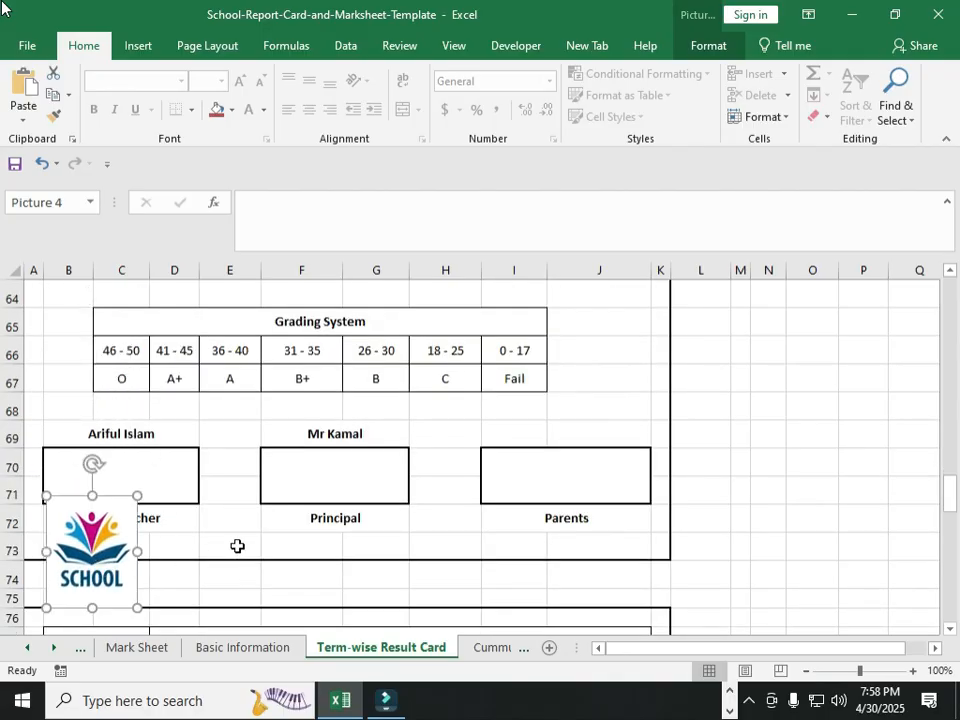
{"action": "scroll", "coordinate": [236, 544], "scroll_direction": "down", "scroll_amount": 1}
{"action": "left_click_drag", "start_coordinate": [88, 465], "coordinate": [88, 599]}
{"action": "scroll", "coordinate": [246, 574], "scroll_direction": "down", "scroll_amount": 2}
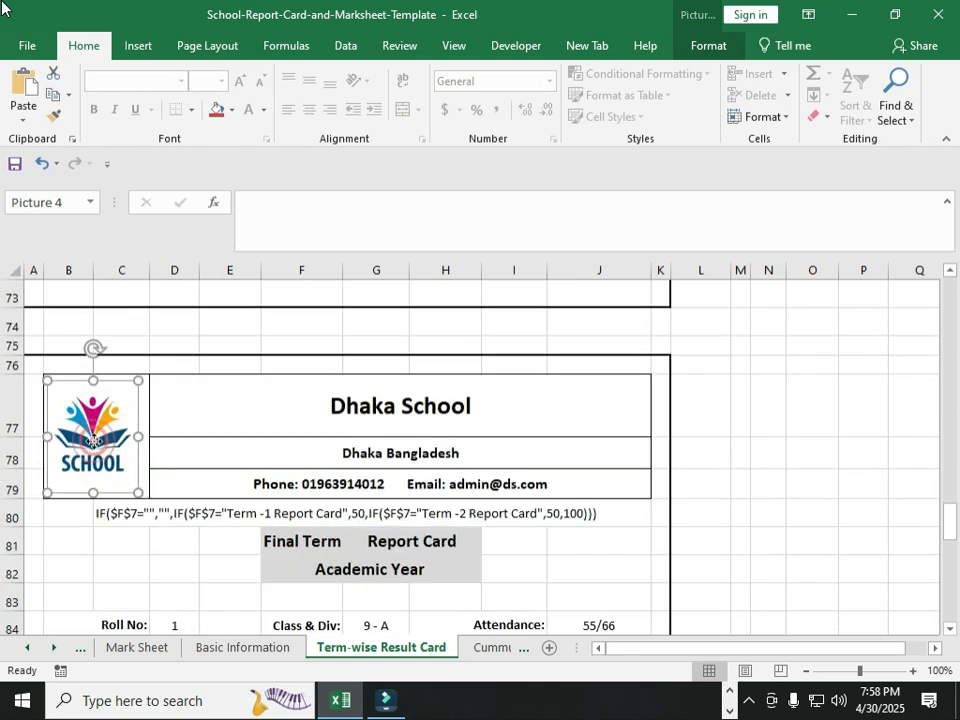
{"action": "left_click_drag", "start_coordinate": [92, 438], "coordinate": [96, 438]}
{"action": "left_click", "coordinate": [213, 410]}
{"action": "left_click", "coordinate": [714, 484]}
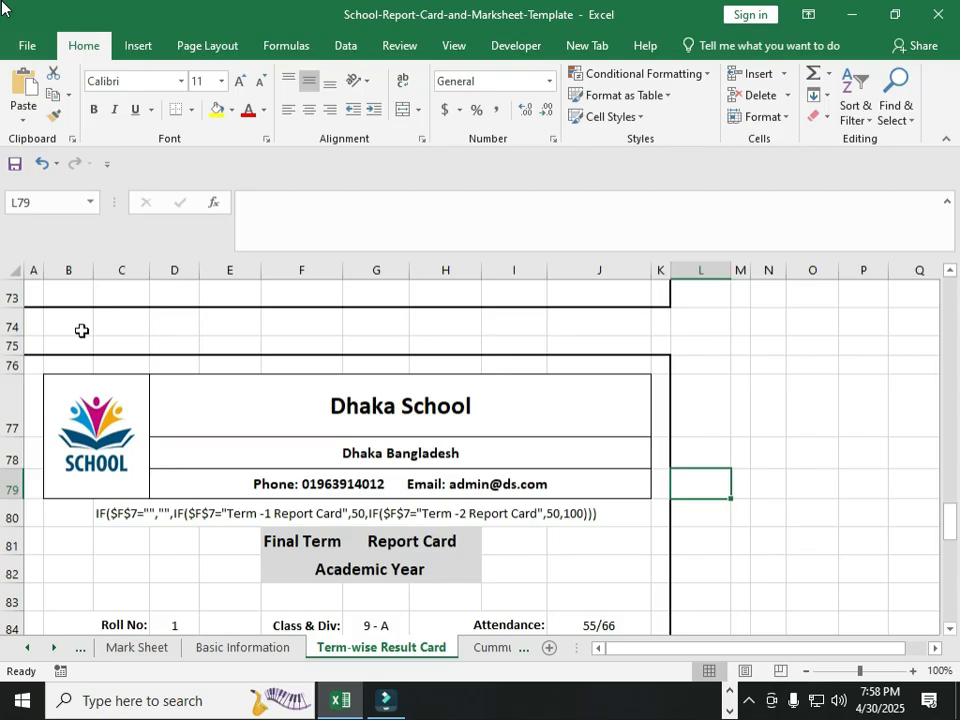
{"action": "left_click", "coordinate": [364, 368]}
{"action": "left_click", "coordinate": [210, 46]}
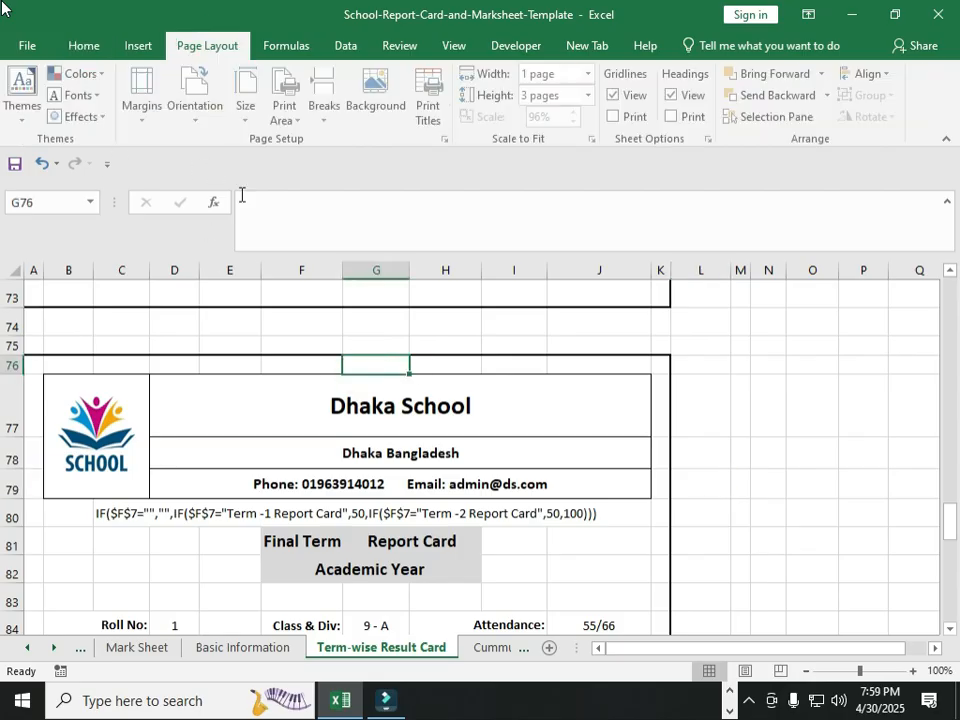
{"action": "left_click", "coordinate": [288, 114]}
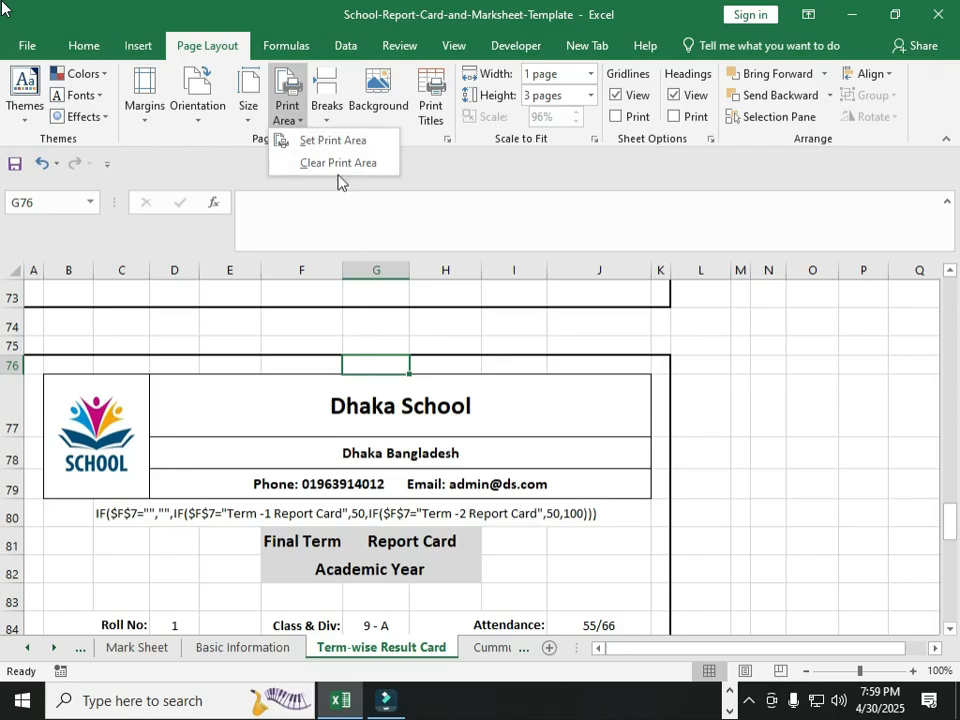
{"action": "left_click", "coordinate": [305, 326]}
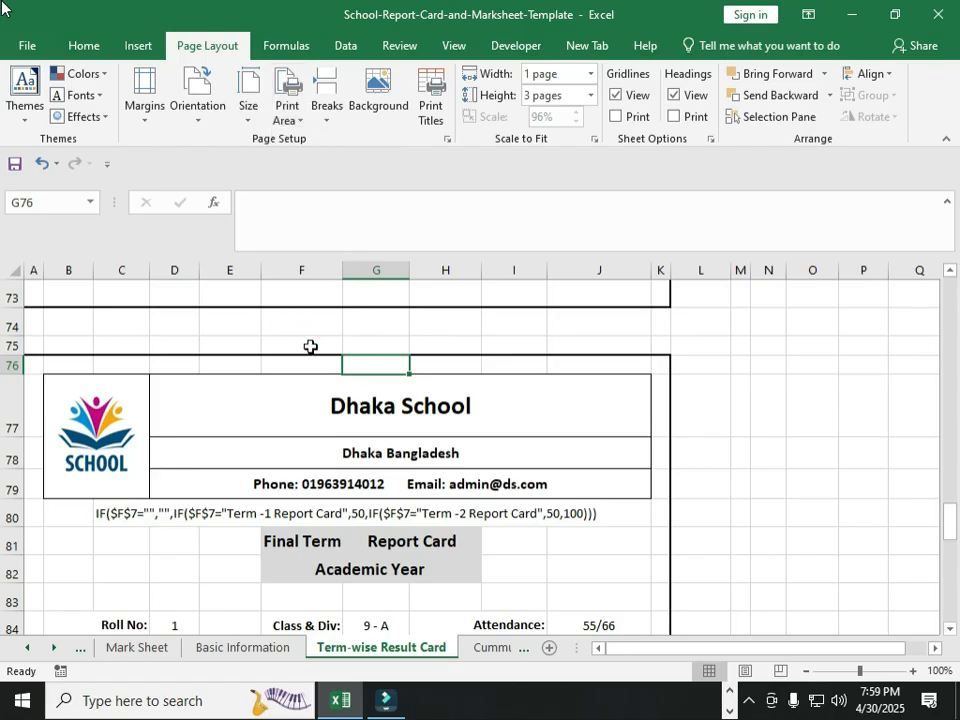
Step: Preview the Term-wise Result Card sheet for printing and review its pages through page 3
{"action": "key", "text": "ctrl+p"}
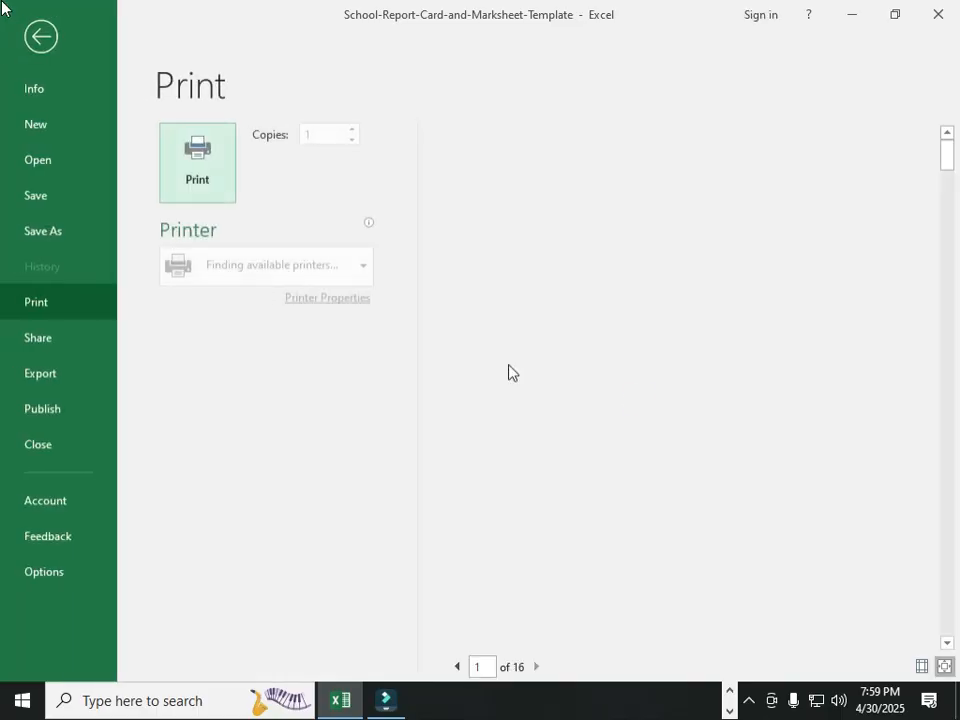
{"action": "left_click", "coordinate": [531, 666]}
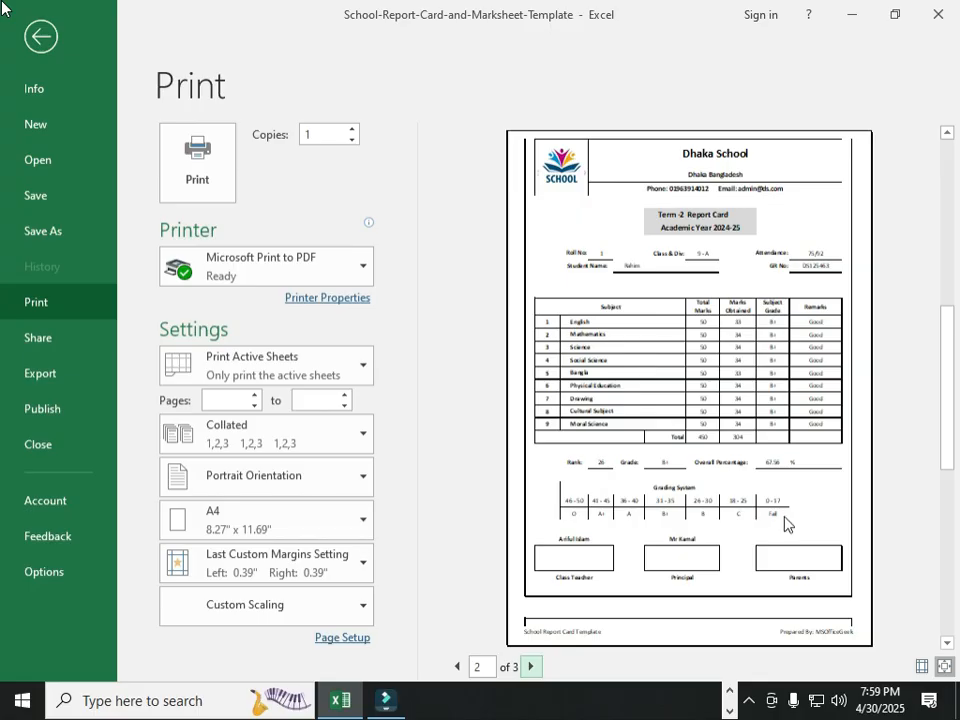
{"action": "left_click", "coordinate": [529, 667]}
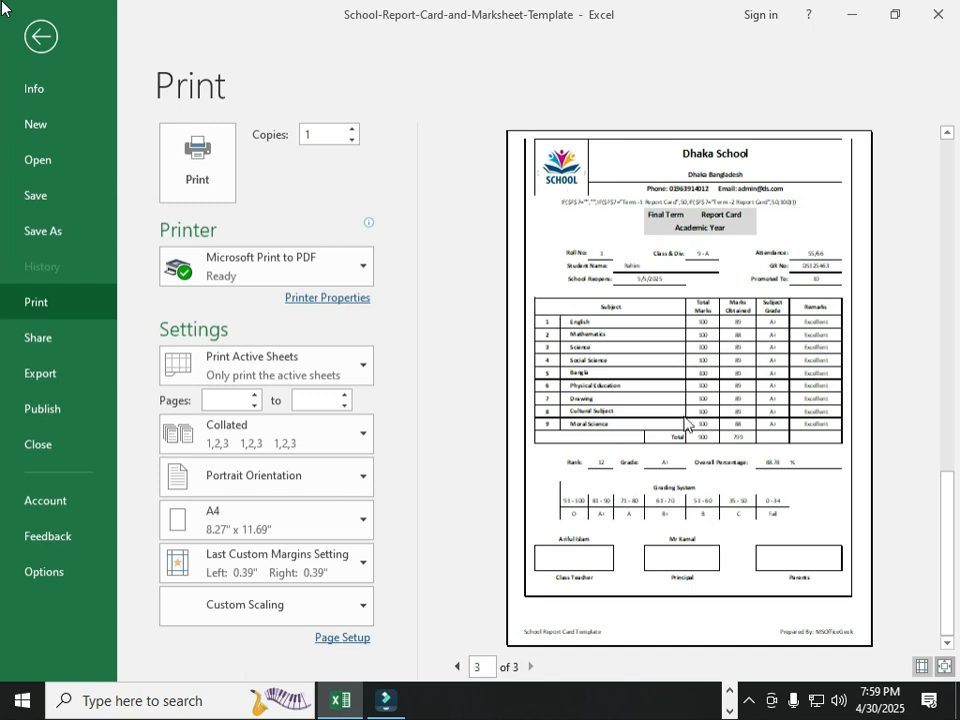
Step: Review the print preview back to page 1, return to the result card sheet and save the workbook
{"action": "left_click", "coordinate": [458, 666]}
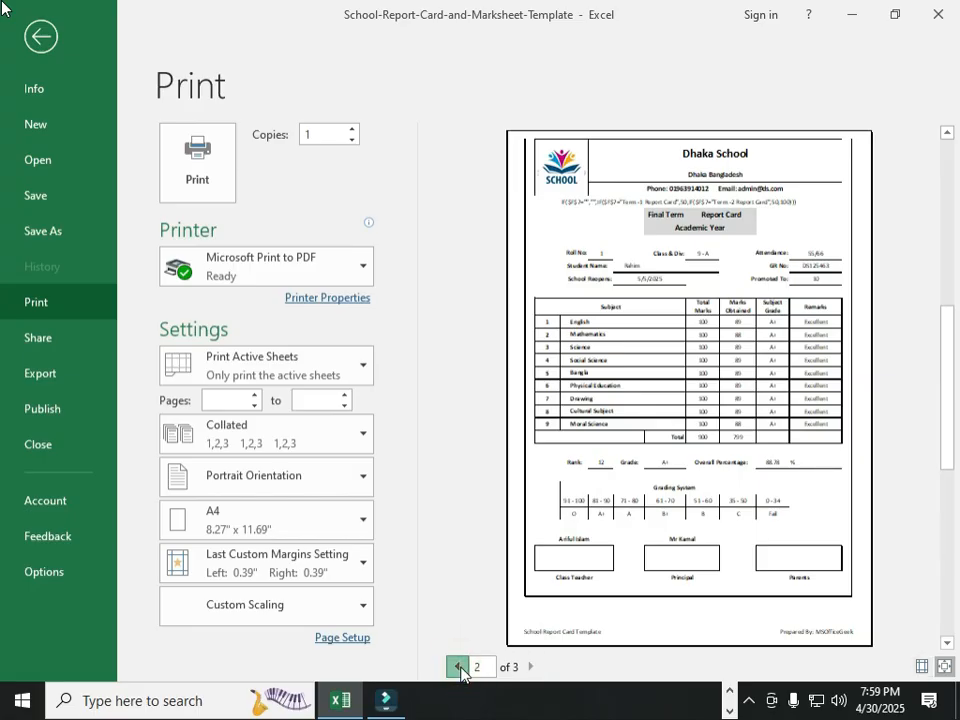
{"action": "left_click", "coordinate": [458, 666]}
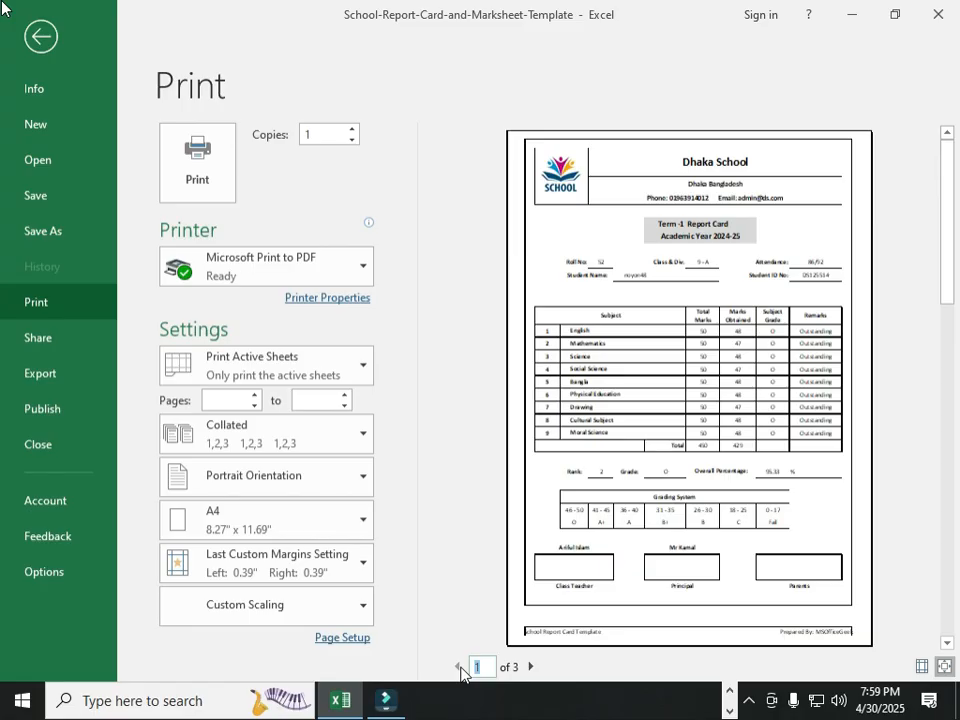
{"action": "left_click", "coordinate": [40, 38]}
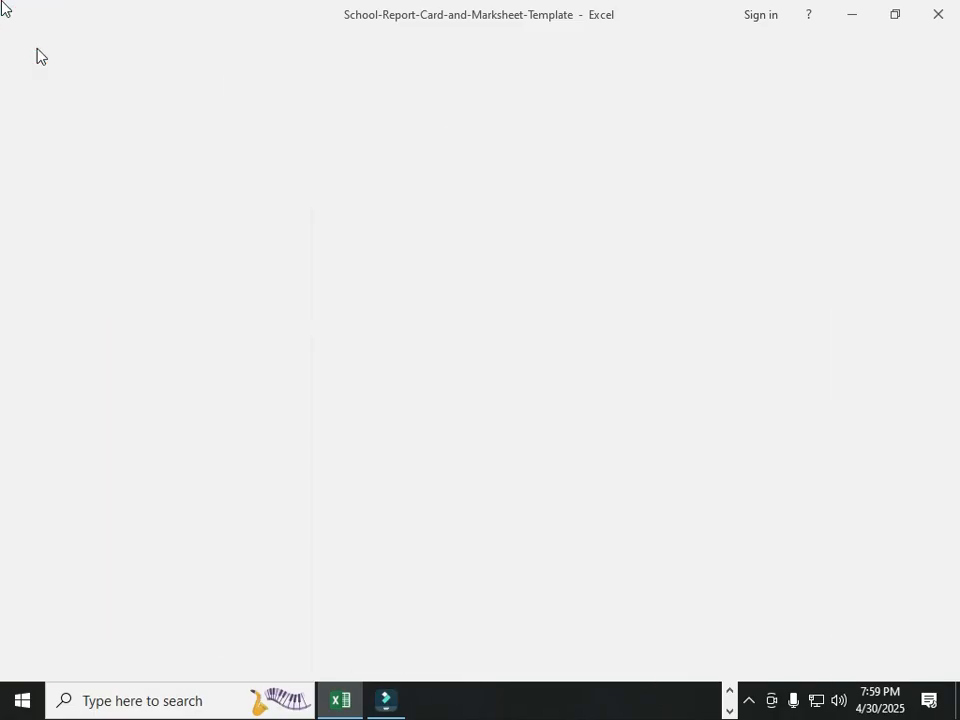
{"action": "left_click", "coordinate": [742, 536]}
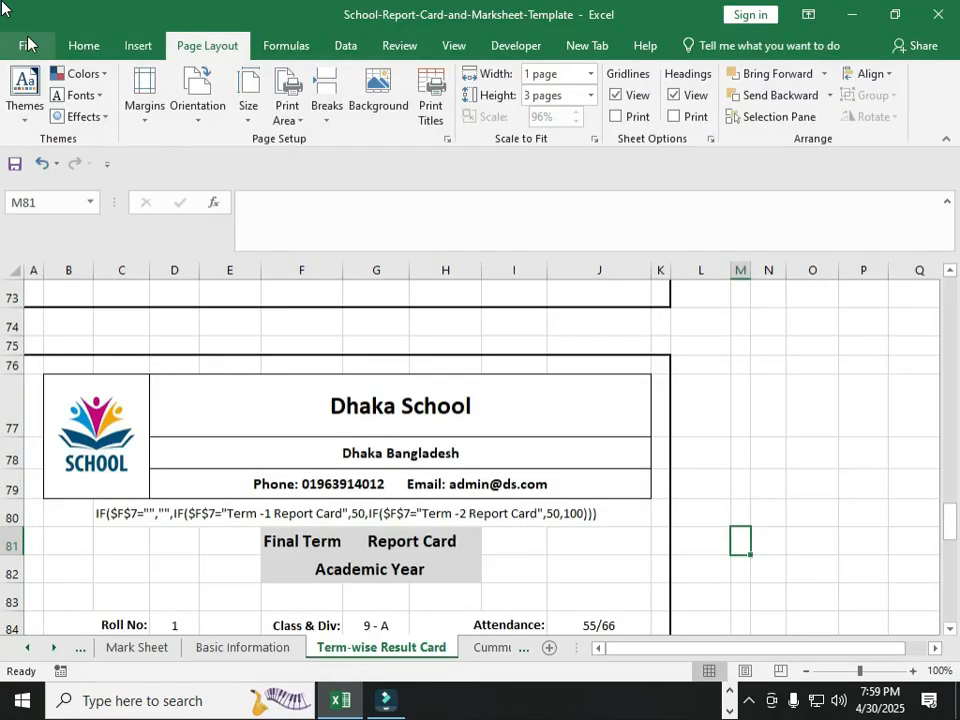
{"action": "left_click", "coordinate": [15, 163]}
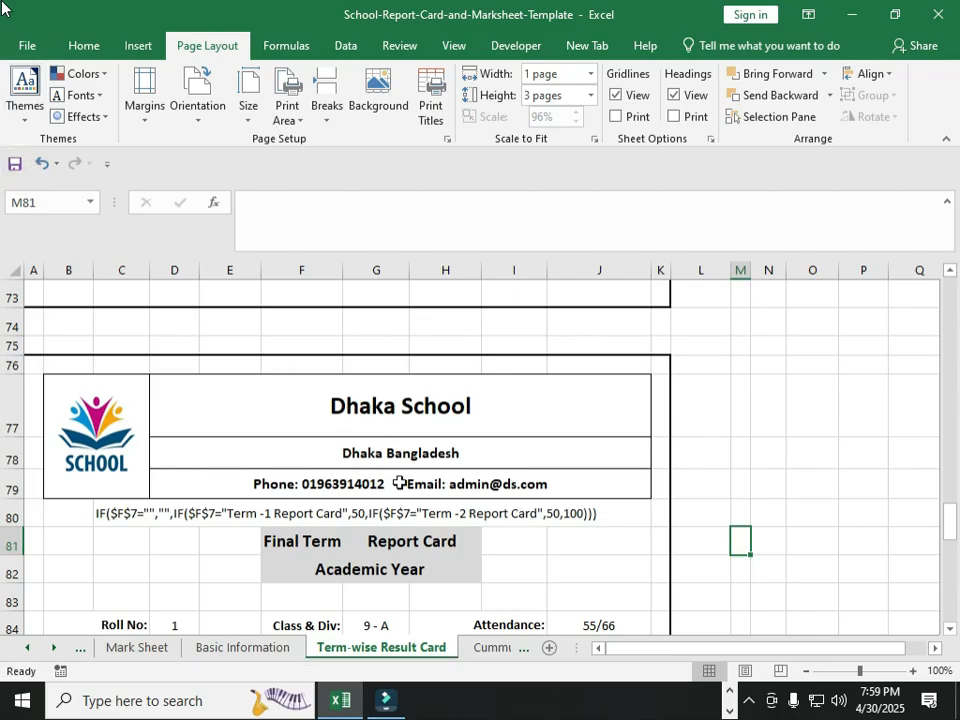
Step: Paste the school logo into the Cummulative Progres Report sheet and move it over the logo placeholder box
{"action": "left_click", "coordinate": [490, 648]}
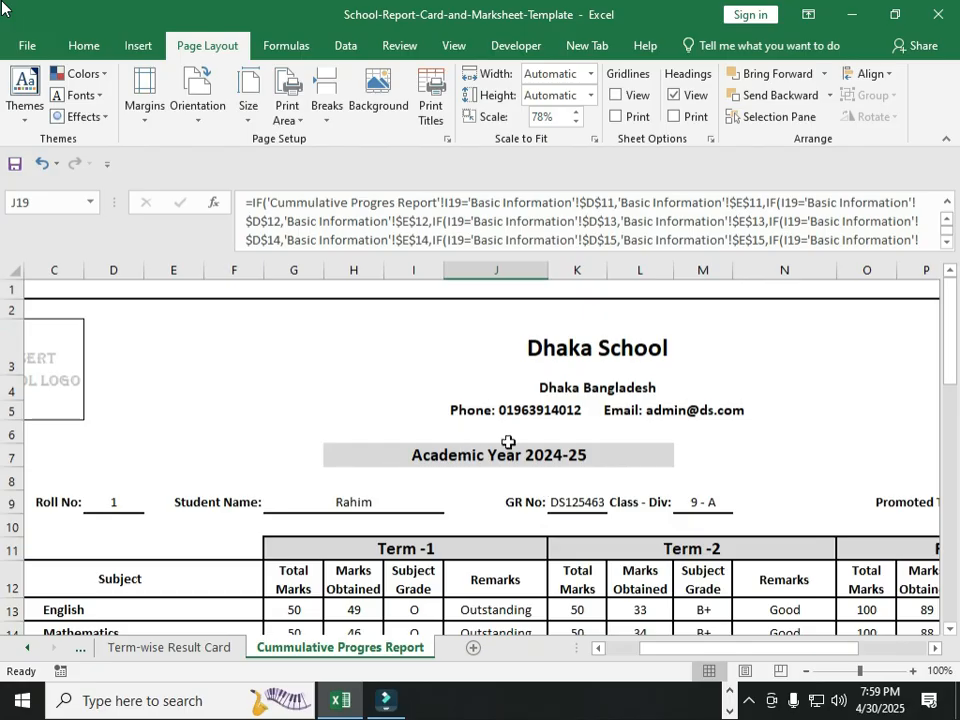
{"action": "key", "text": "ctrl+v"}
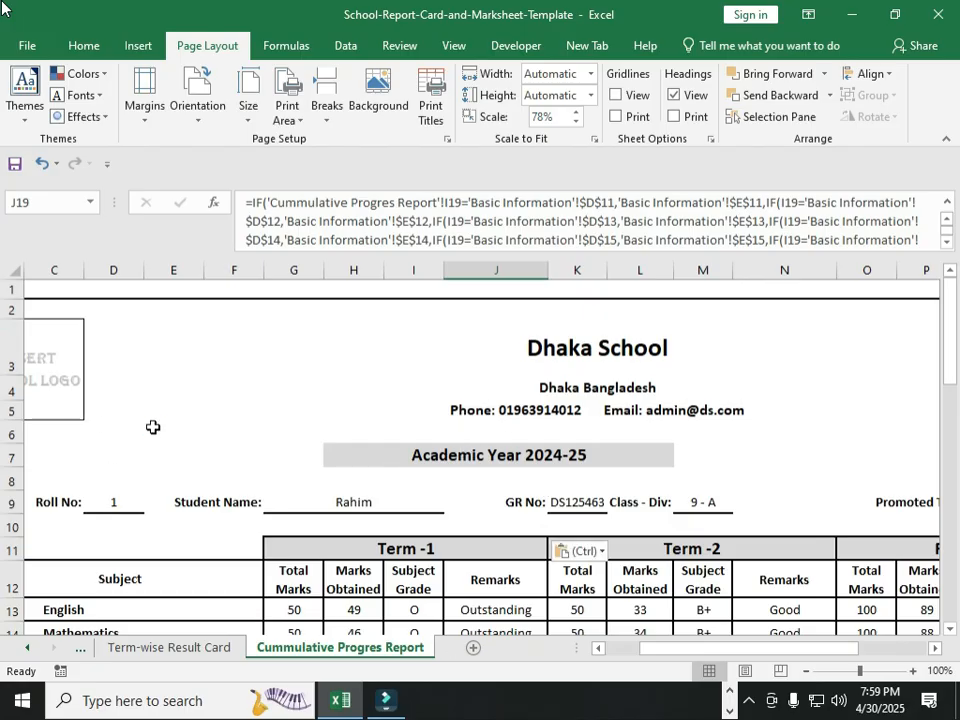
{"action": "left_click_drag", "start_coordinate": [489, 470], "coordinate": [110, 334]}
{"action": "scroll", "coordinate": [214, 489], "scroll_direction": "up", "scroll_amount": 4}
{"action": "left_click_drag", "start_coordinate": [118, 614], "coordinate": [84, 370]}
{"action": "left_click_drag", "start_coordinate": [675, 656], "coordinate": [536, 656]}
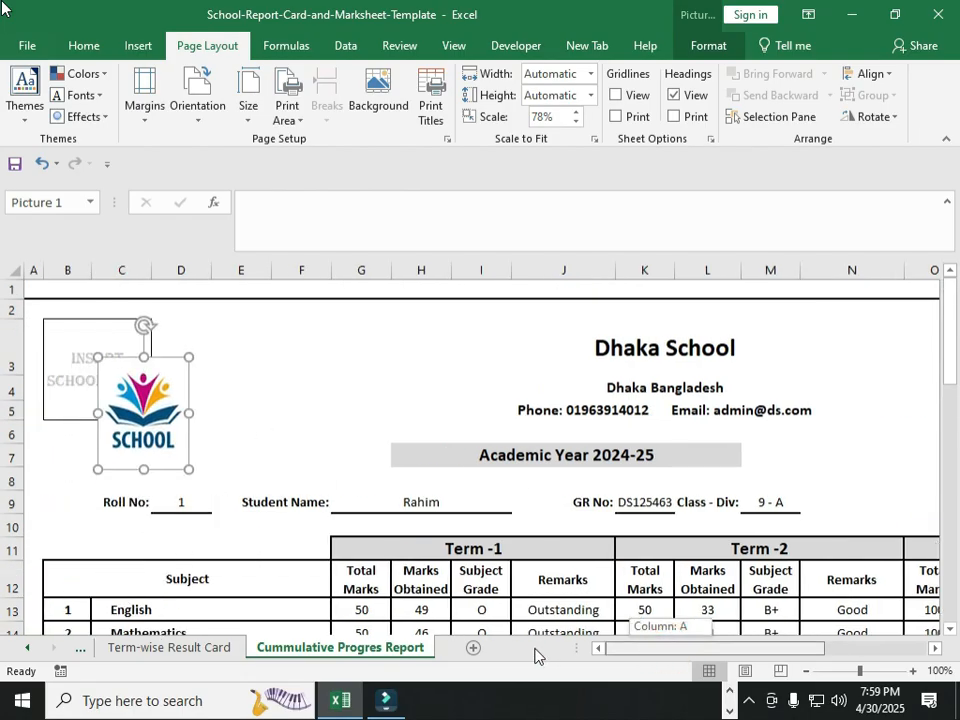
{"action": "left_click_drag", "start_coordinate": [81, 418], "coordinate": [62, 379]}
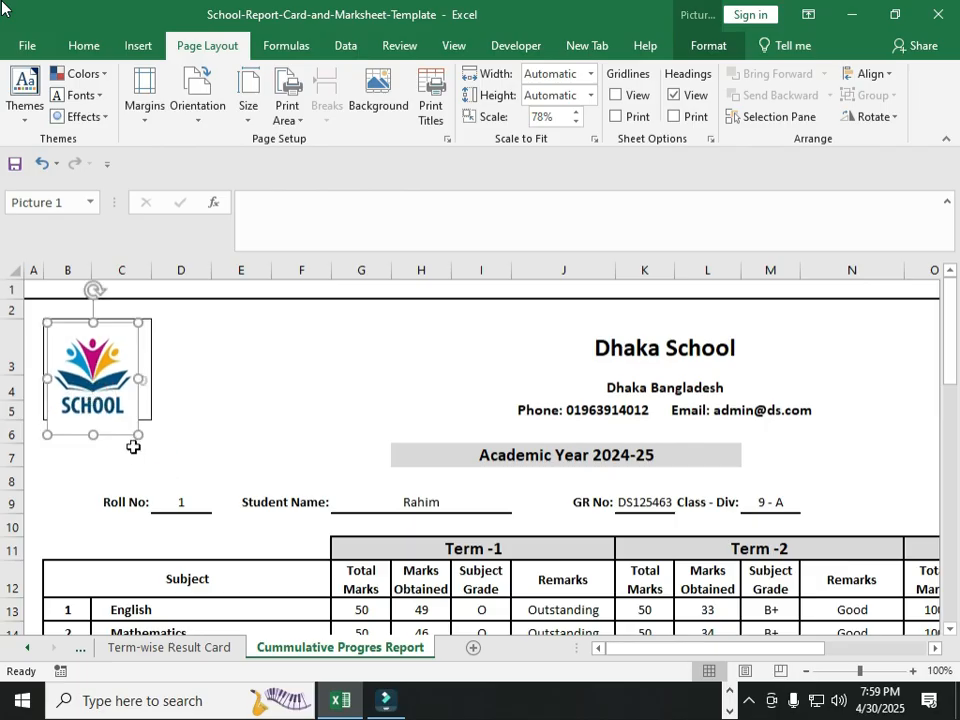
Step: Resize the pasted logo and position it so it fits within the logo box of the cumulative report
{"action": "left_click_drag", "start_coordinate": [138, 437], "coordinate": [121, 414]}
{"action": "left_click_drag", "start_coordinate": [67, 360], "coordinate": [143, 364]}
{"action": "left_click_drag", "start_coordinate": [95, 407], "coordinate": [95, 412]}
{"action": "left_click", "coordinate": [281, 415]}
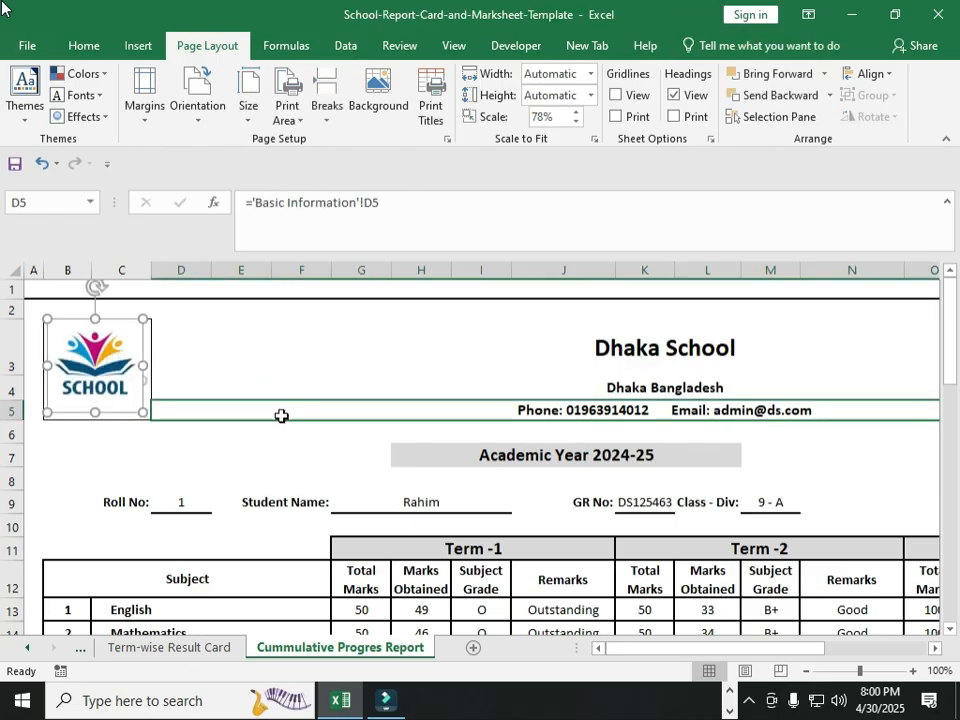
{"action": "left_click", "coordinate": [140, 368]}
{"action": "left_click_drag", "start_coordinate": [143, 366], "coordinate": [148, 366]}
{"action": "left_click", "coordinate": [300, 400]}
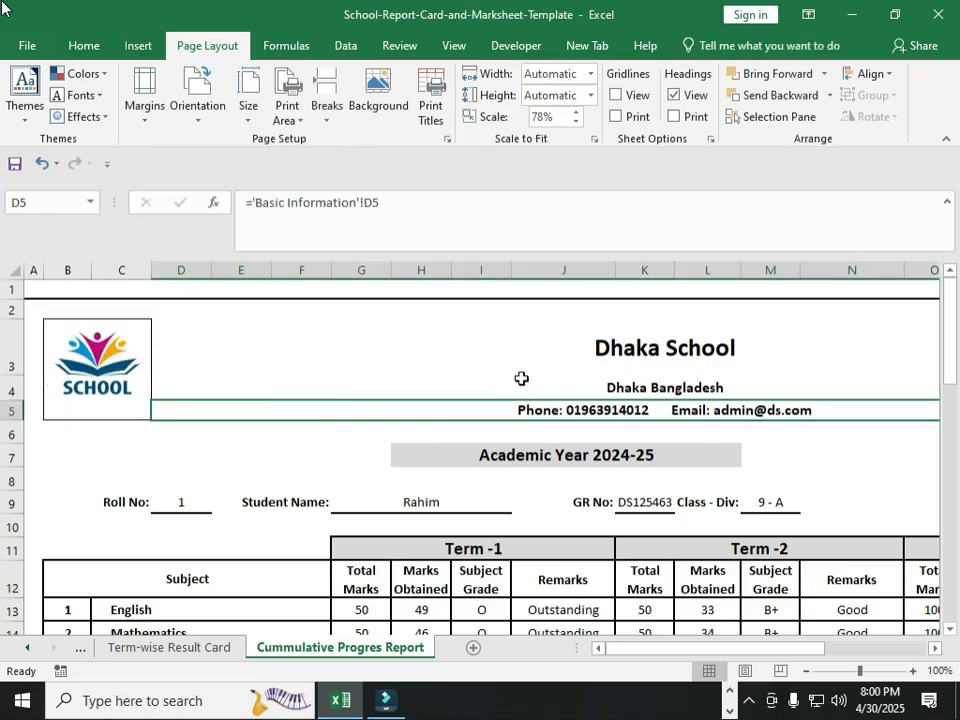
Step: Check the cumulative report's school name formula and Roll No choices, and return to the Term-wise Result Card sheet
{"action": "left_click", "coordinate": [672, 345]}
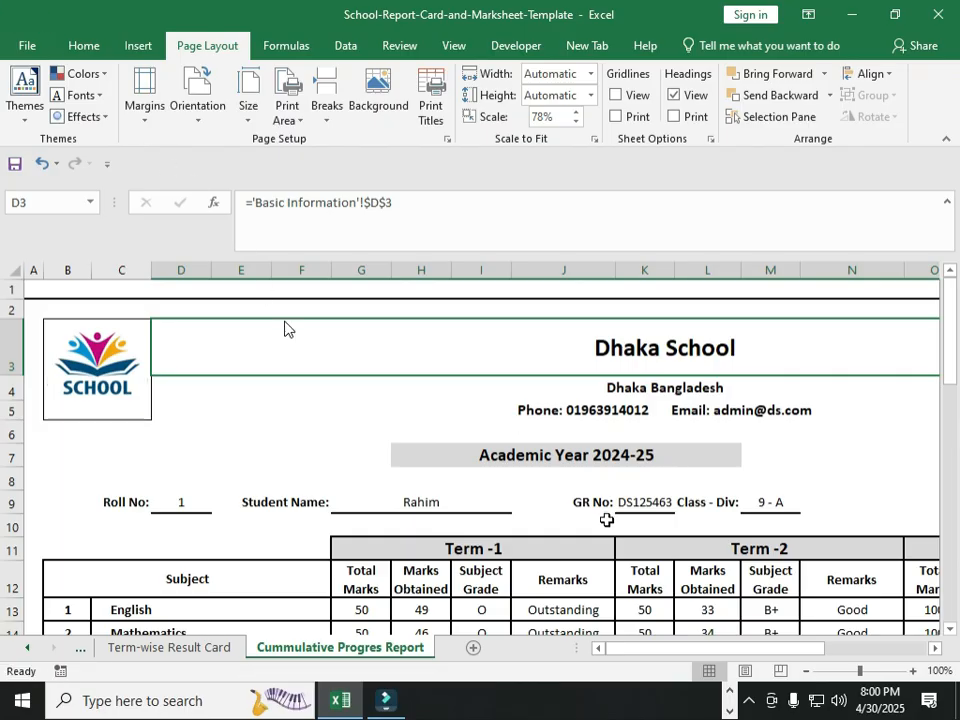
{"action": "left_click", "coordinate": [190, 505]}
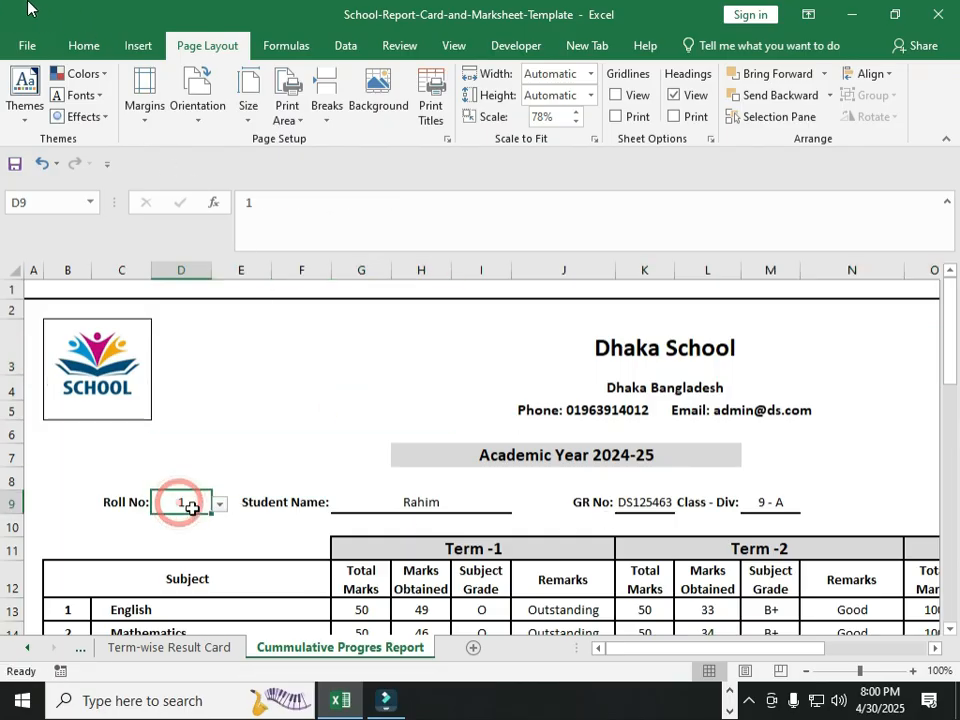
{"action": "left_click", "coordinate": [219, 504]}
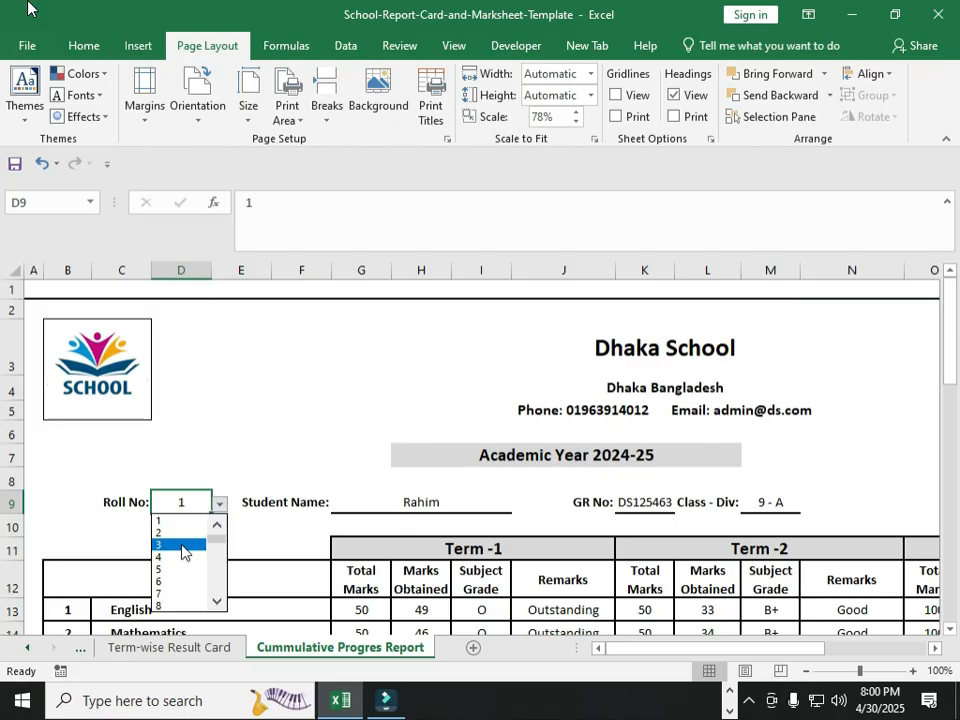
{"action": "left_click", "coordinate": [172, 657]}
{"action": "left_click", "coordinate": [172, 657]}
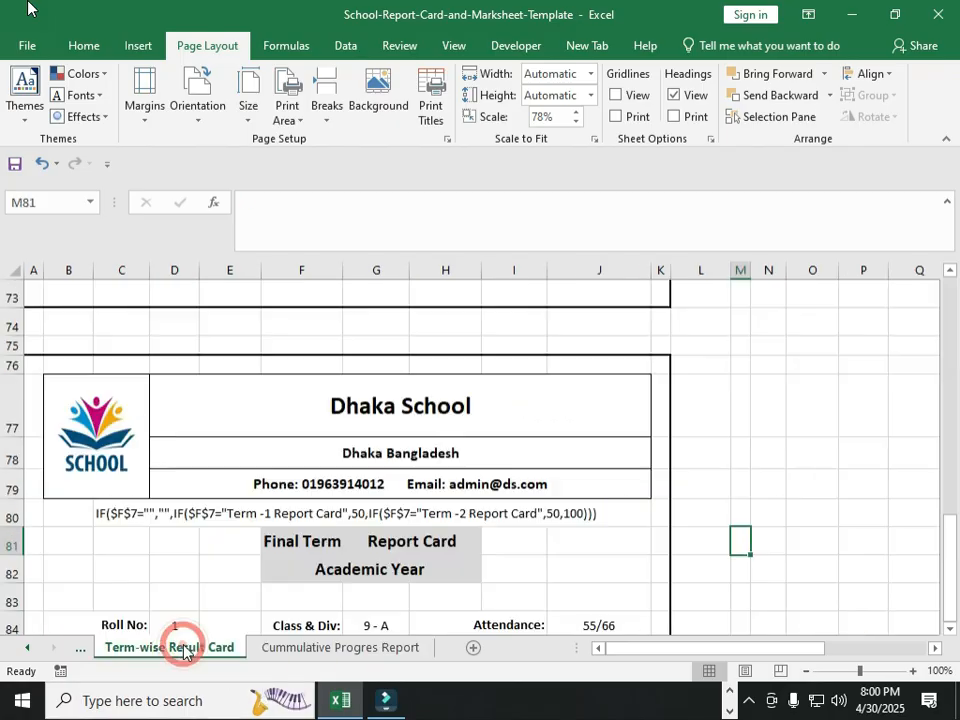
Step: Try deleting row 80, which holds the formula text above the final term card's heading
{"action": "right_click", "coordinate": [12, 517]}
{"action": "left_click", "coordinate": [62, 386]}
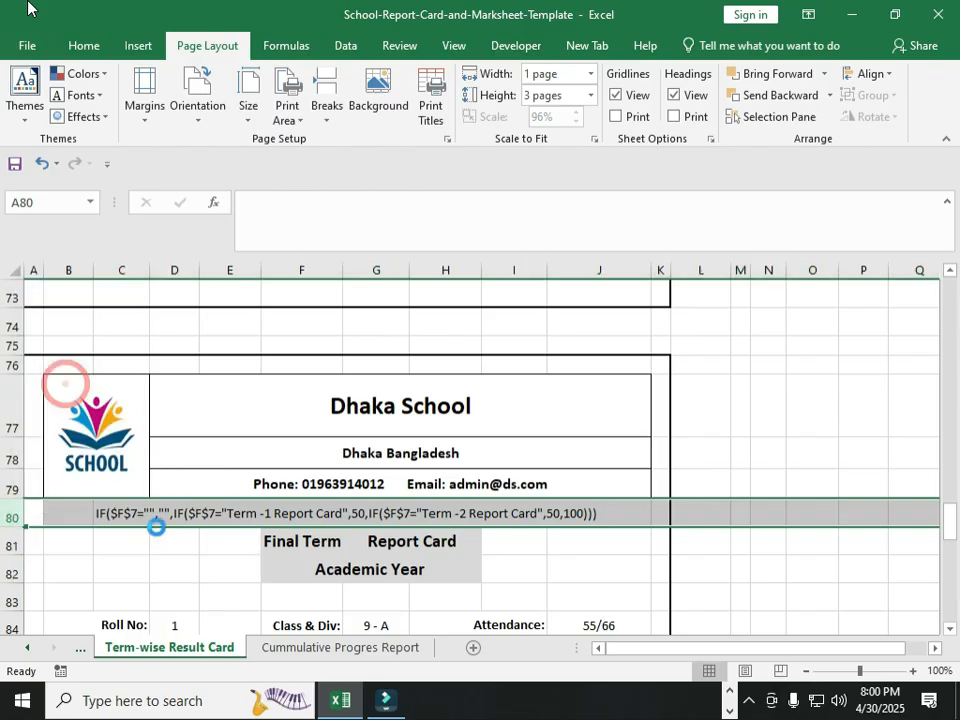
{"action": "left_click", "coordinate": [178, 590]}
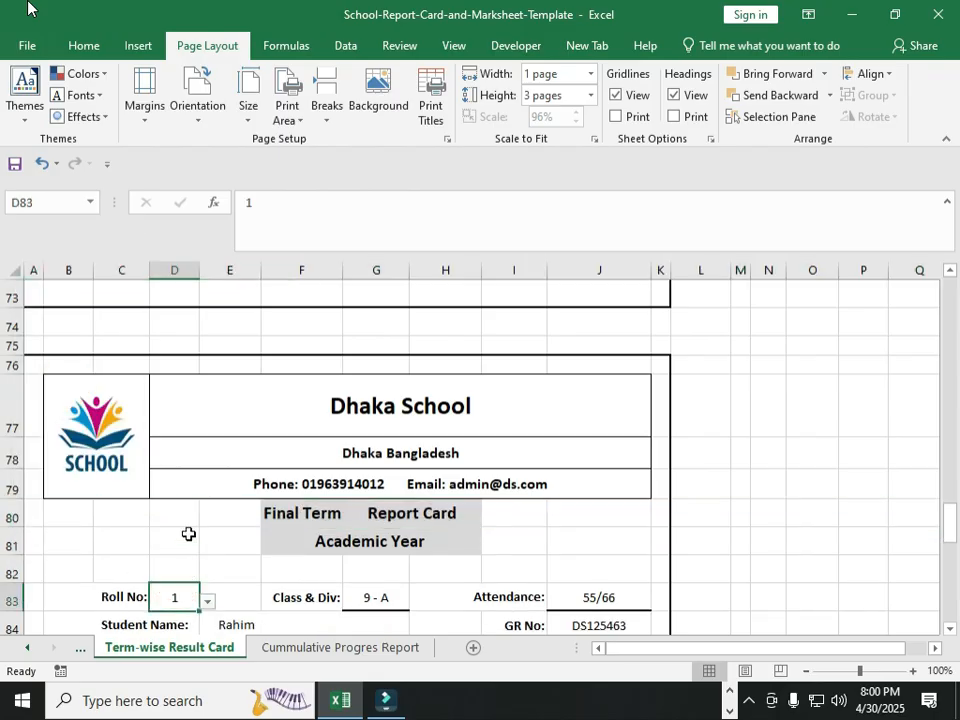
{"action": "key", "text": "ctrl+z"}
{"action": "left_click", "coordinate": [291, 510]}
Step: Examine the formula text in C80 and compare the Term-2 card above with the final term card below
{"action": "left_click", "coordinate": [100, 515]}
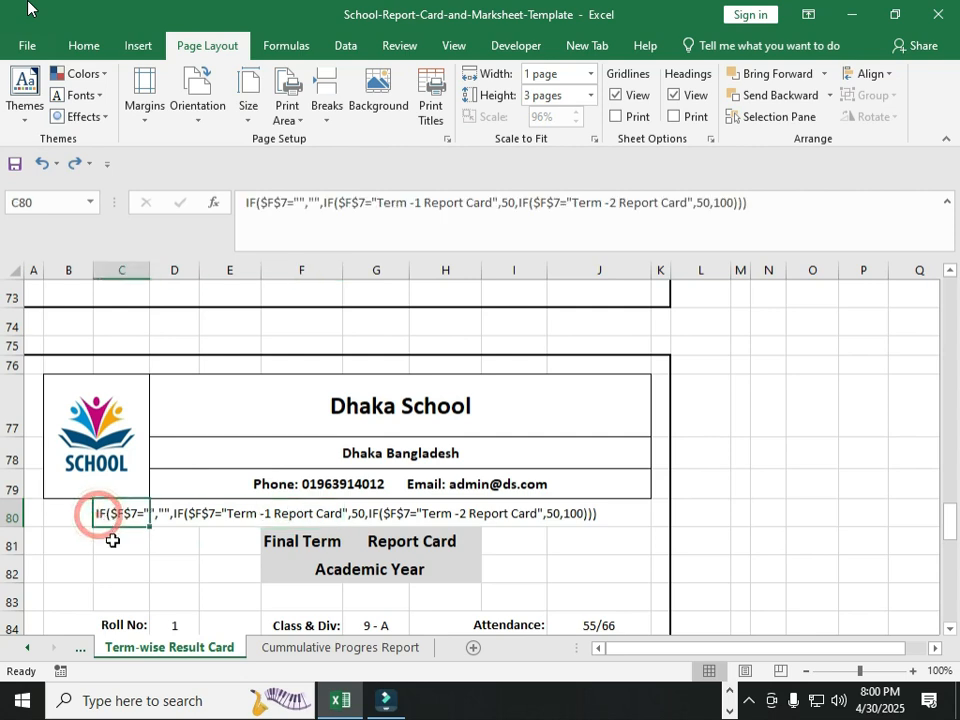
{"action": "scroll", "coordinate": [141, 564], "scroll_direction": "up", "scroll_amount": 7}
{"action": "scroll", "coordinate": [142, 565], "scroll_direction": "down", "scroll_amount": 6}
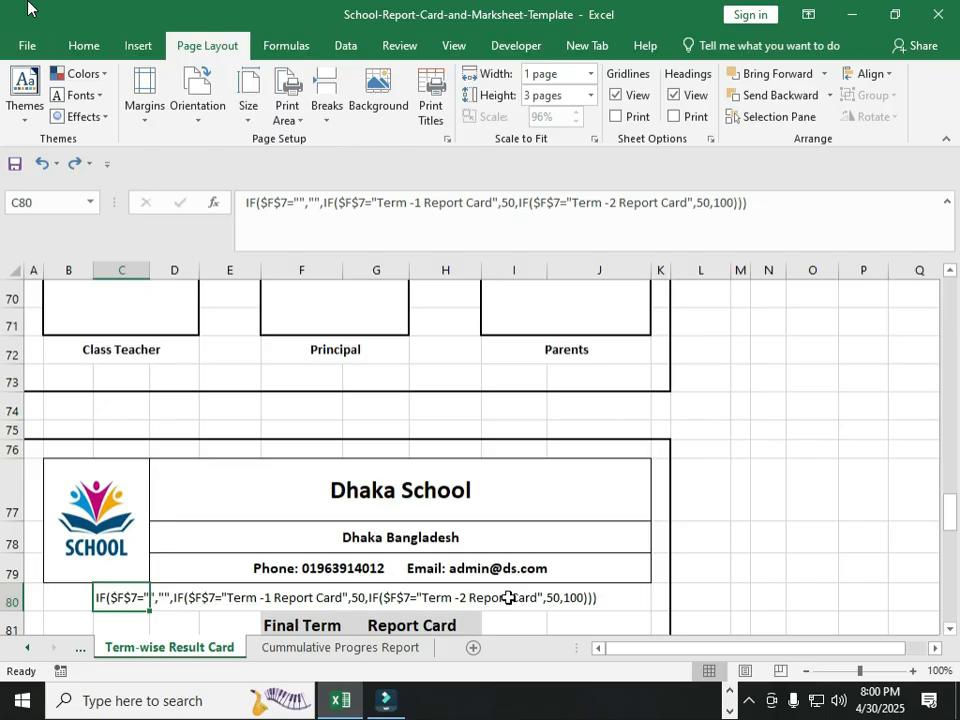
{"action": "scroll", "coordinate": [361, 568], "scroll_direction": "up", "scroll_amount": 1}
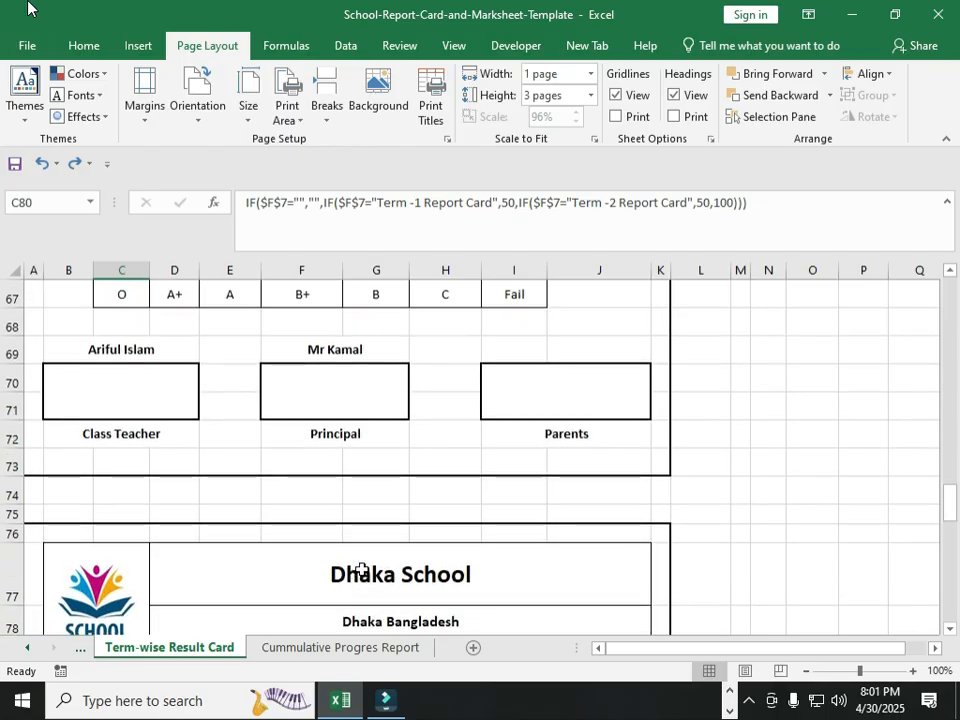
{"action": "scroll", "coordinate": [361, 568], "scroll_direction": "down", "scroll_amount": 2}
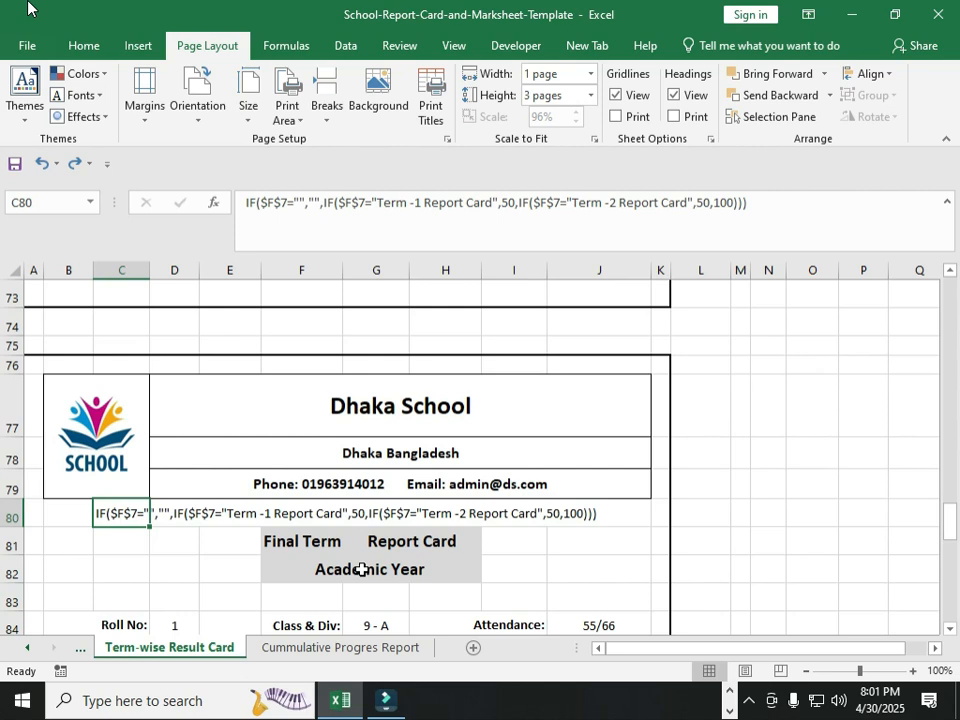
{"action": "scroll", "coordinate": [361, 568], "scroll_direction": "up", "scroll_amount": 2}
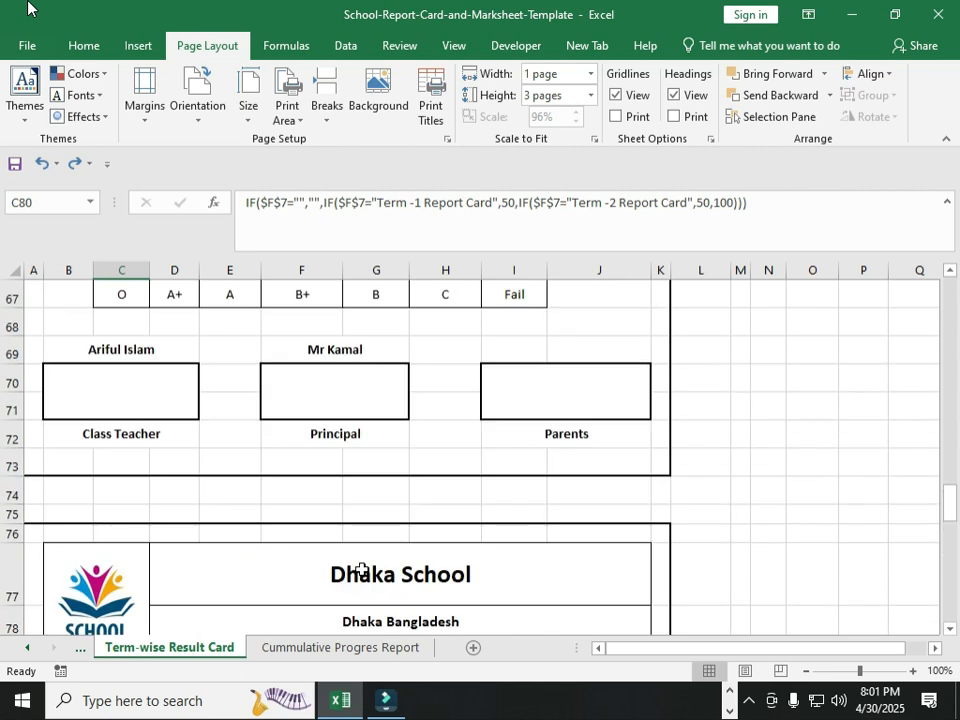
{"action": "scroll", "coordinate": [361, 568], "scroll_direction": "up", "scroll_amount": 5}
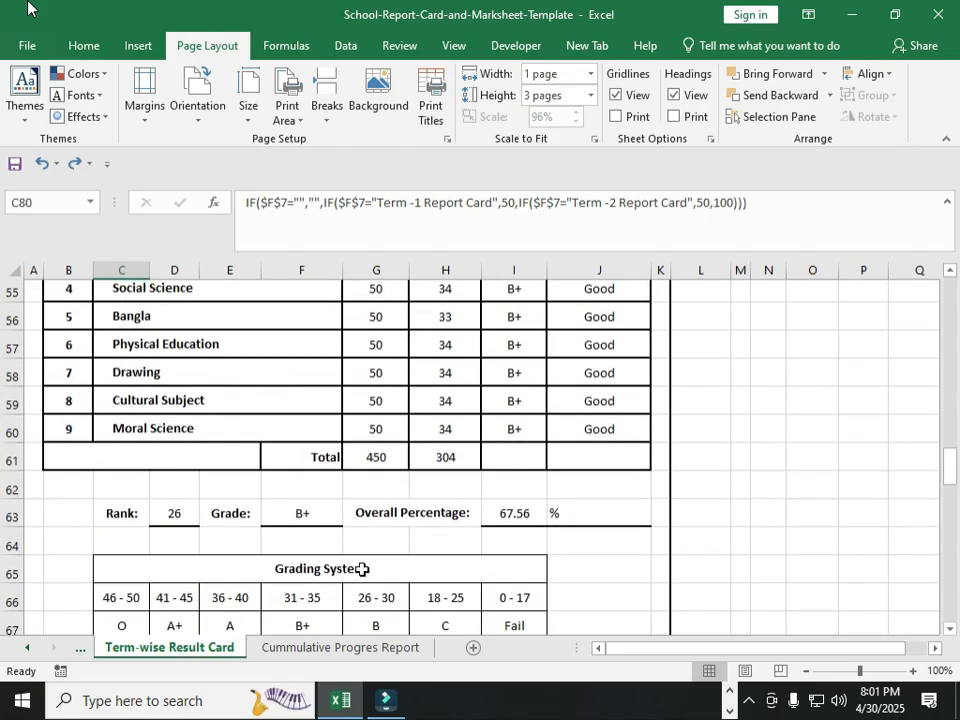
{"action": "scroll", "coordinate": [361, 568], "scroll_direction": "up", "scroll_amount": 1}
{"action": "scroll", "coordinate": [361, 568], "scroll_direction": "down", "scroll_amount": 6}
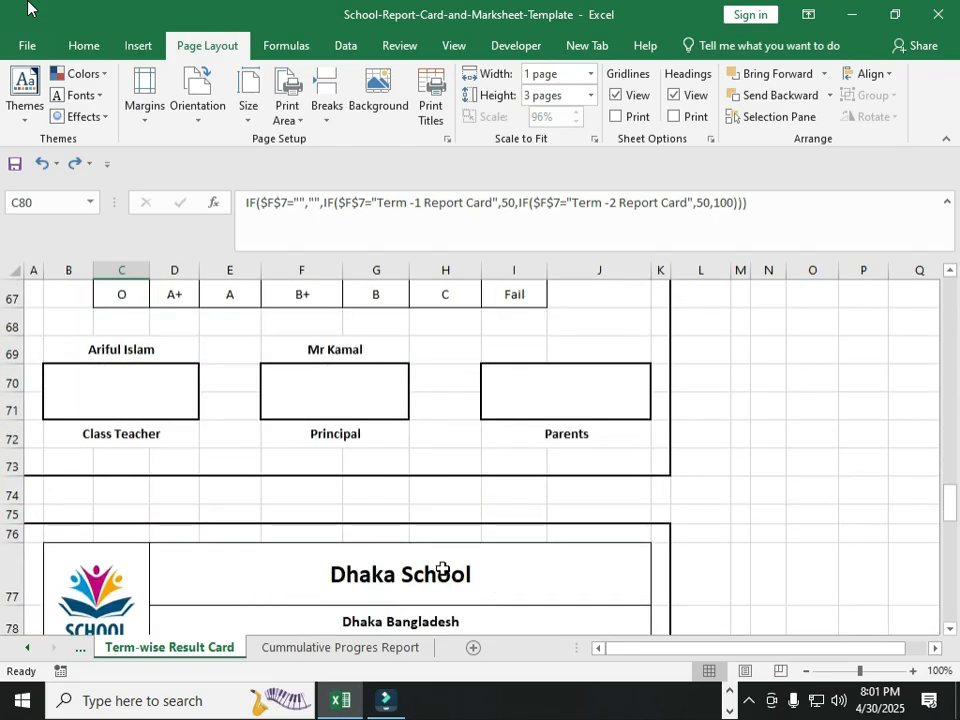
{"action": "scroll", "coordinate": [442, 568], "scroll_direction": "down", "scroll_amount": 4}
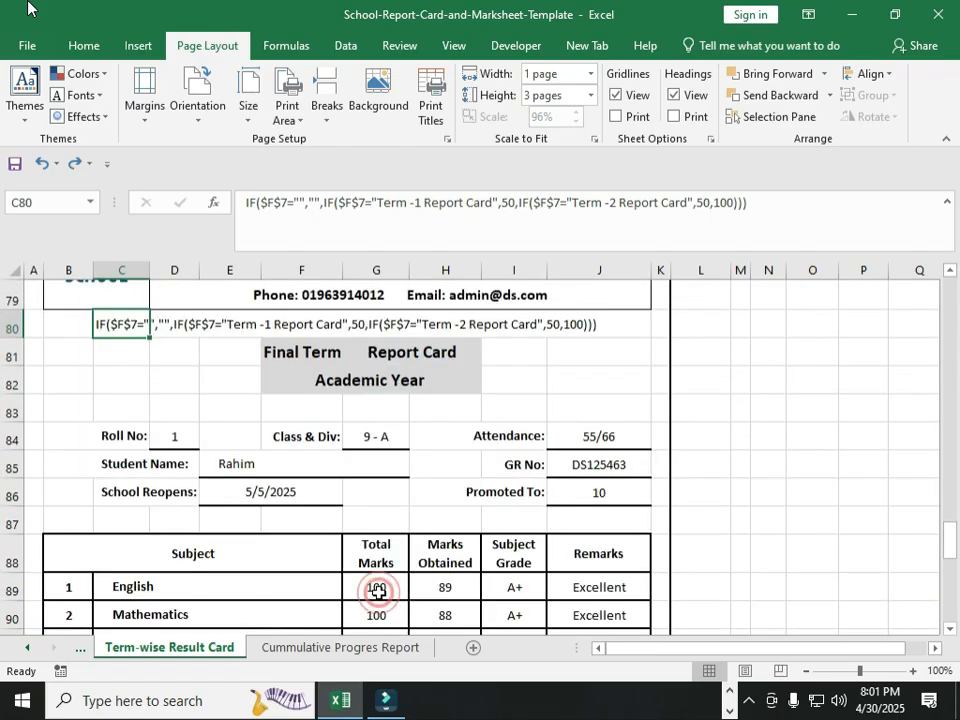
Step: Inspect the English Total Marks formula in G89 and the final term card's heading cells F81 and G81
{"action": "left_click", "coordinate": [377, 591]}
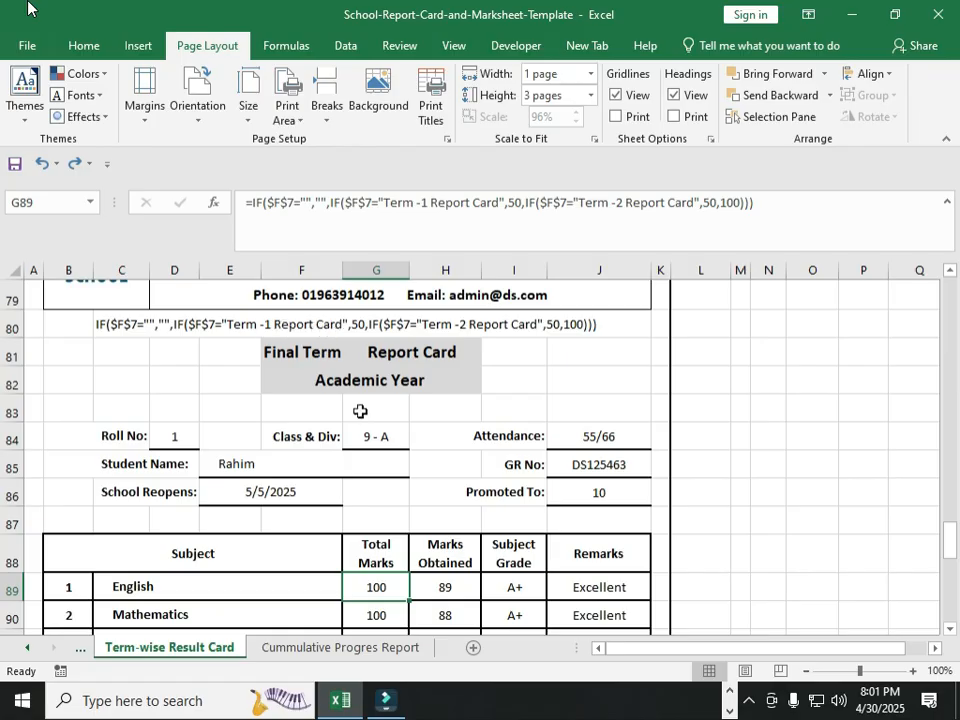
{"action": "left_click", "coordinate": [288, 353]}
{"action": "left_click", "coordinate": [368, 352]}
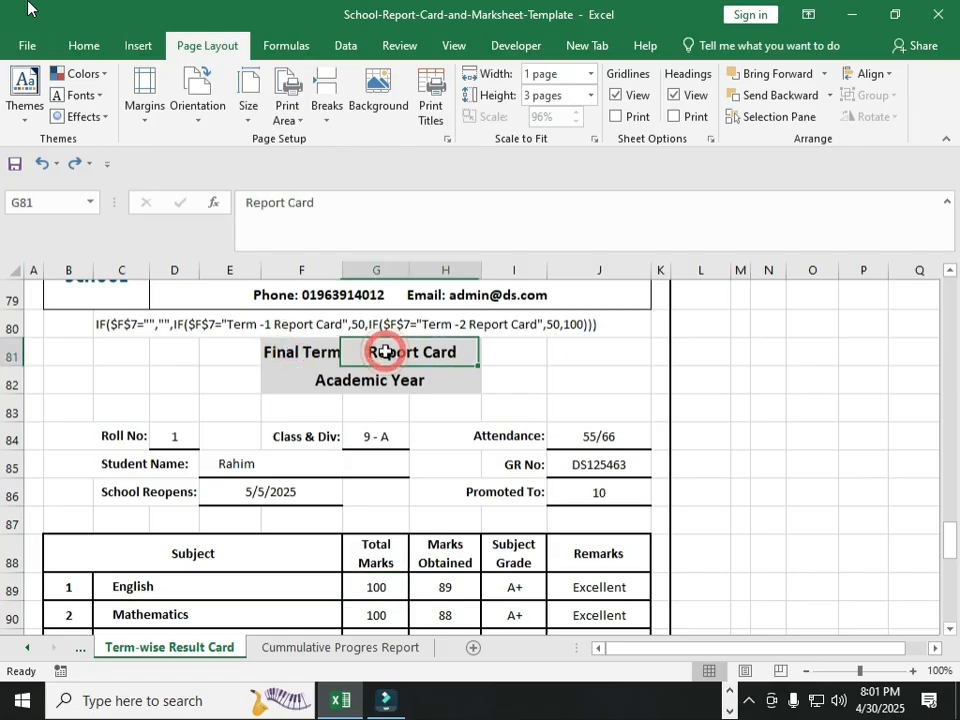
{"action": "left_click", "coordinate": [288, 352]}
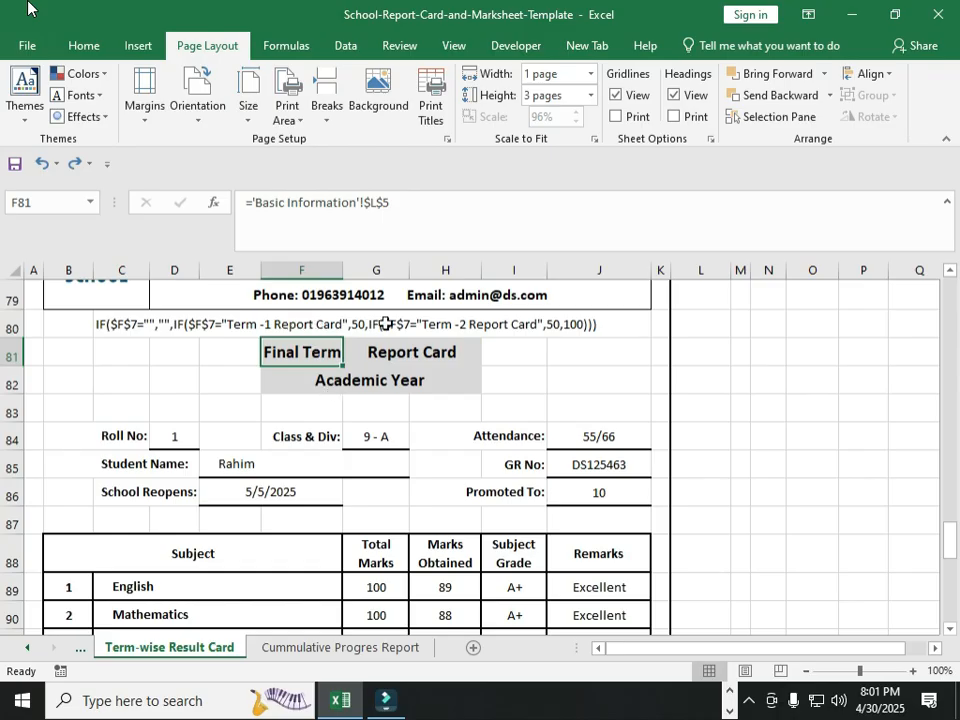
{"action": "left_click", "coordinate": [376, 588]}
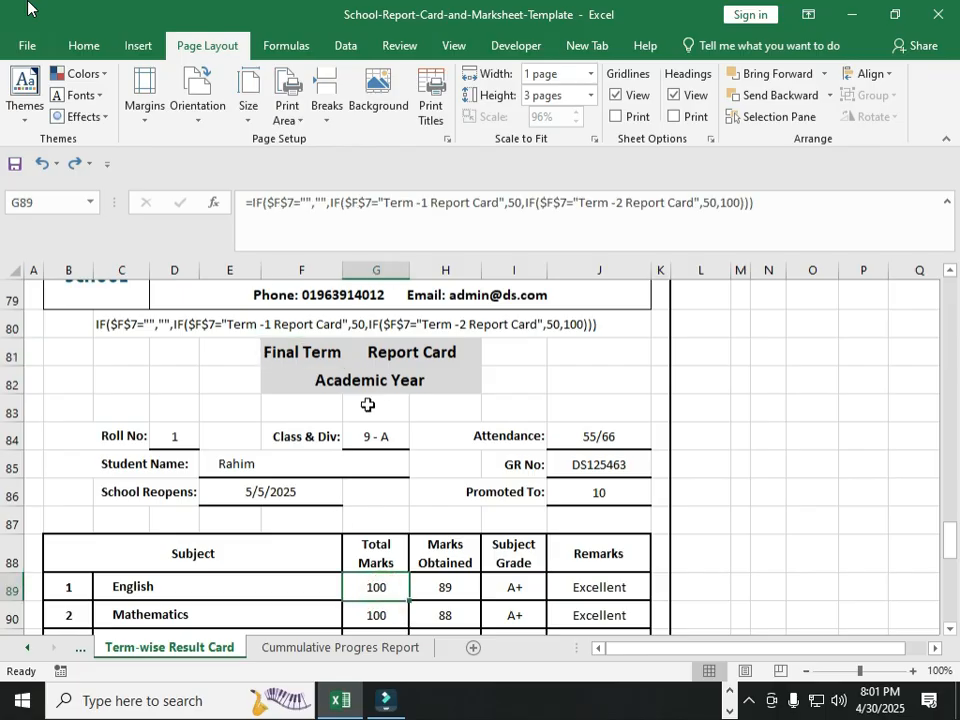
Step: In the G89 Total Marks formula, replace the text "Term -1 Report Card" with "Final Term" and recheck the formula
{"action": "left_click", "coordinate": [378, 201]}
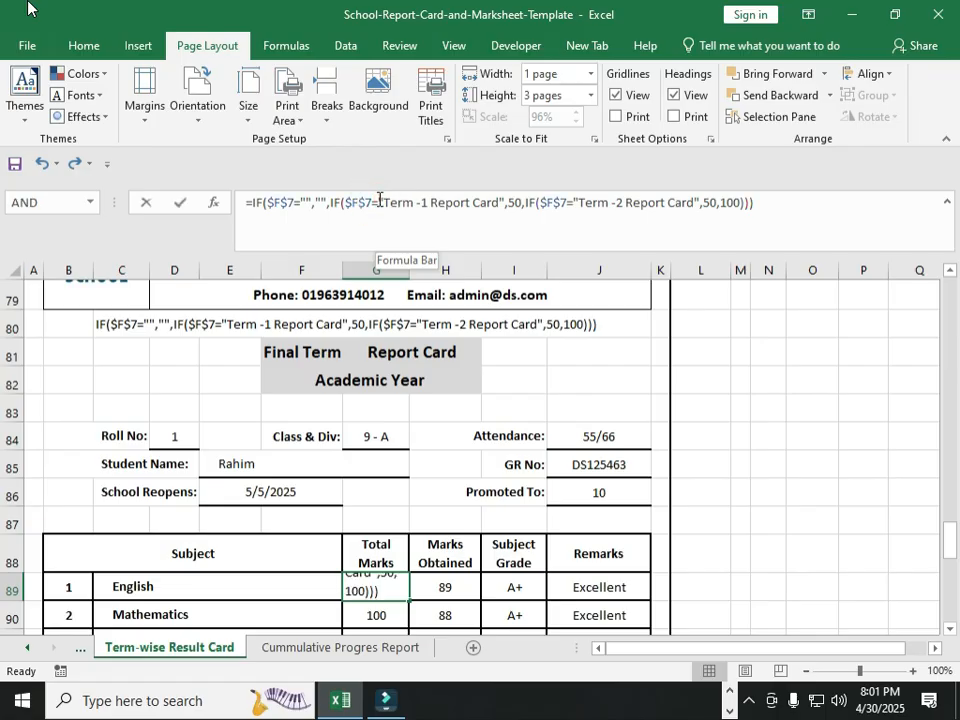
{"action": "left_click_drag", "start_coordinate": [368, 204], "coordinate": [348, 199]}
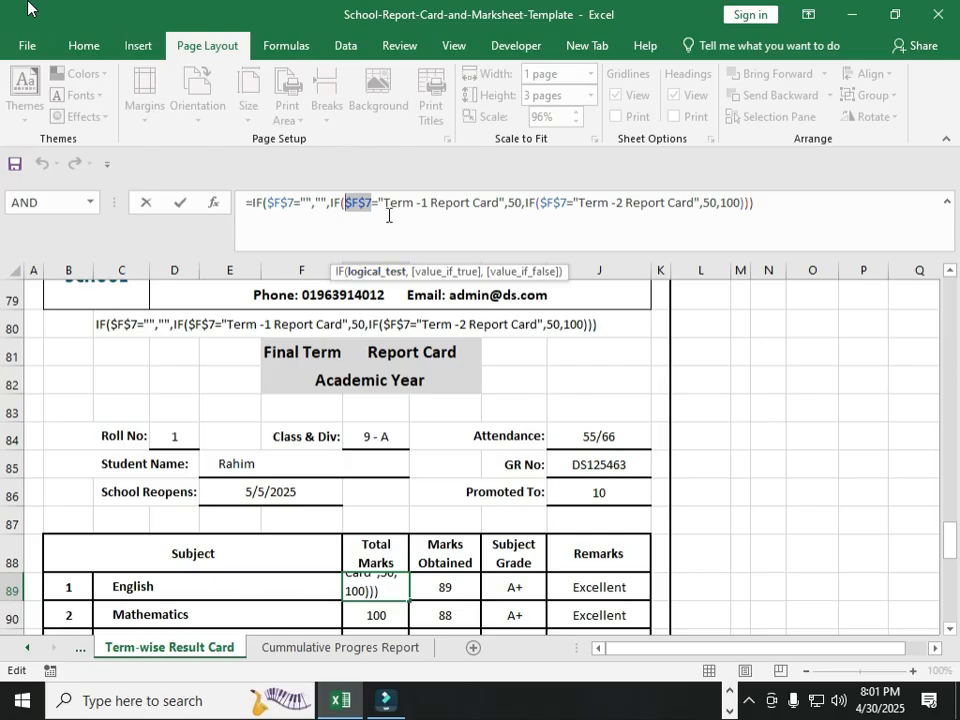
{"action": "left_click_drag", "start_coordinate": [383, 203], "coordinate": [501, 199]}
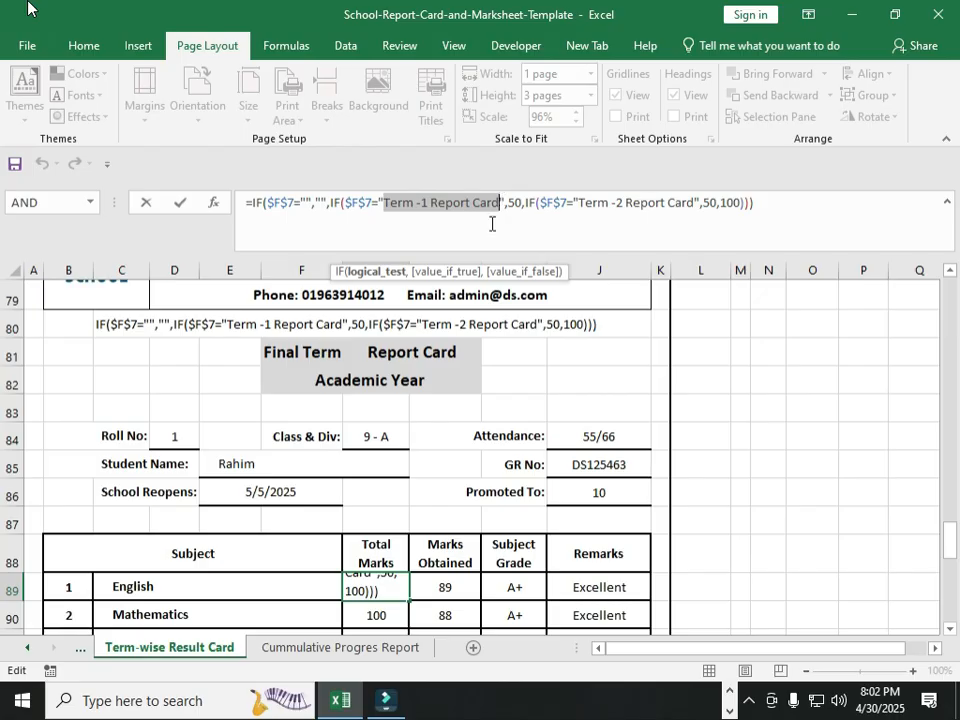
{"action": "type", "text": "Final Term"}
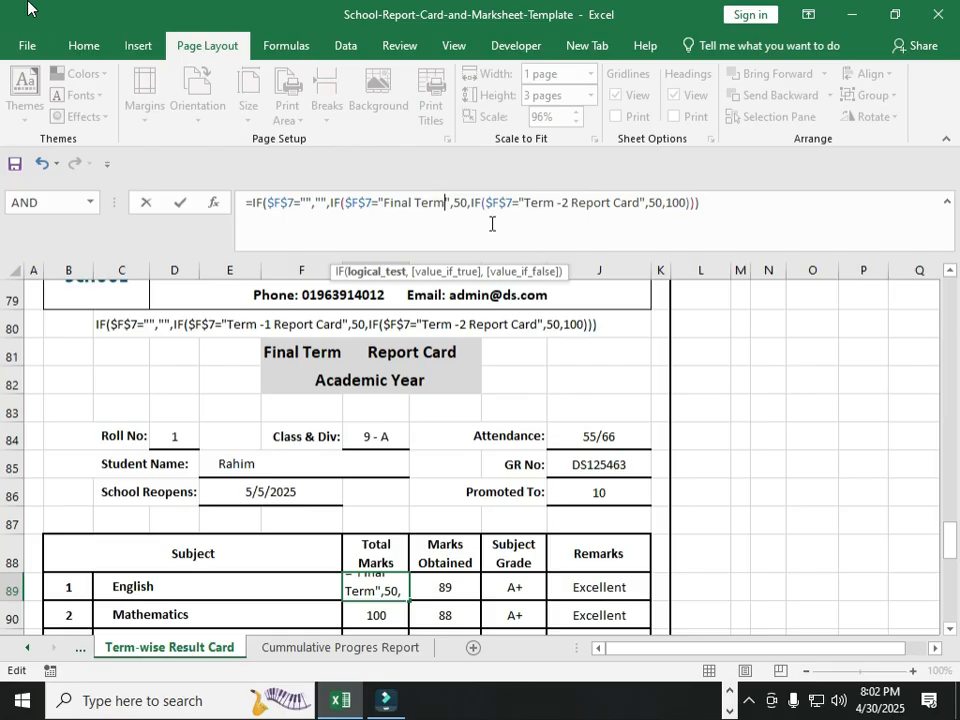
{"action": "key", "text": "Return"}
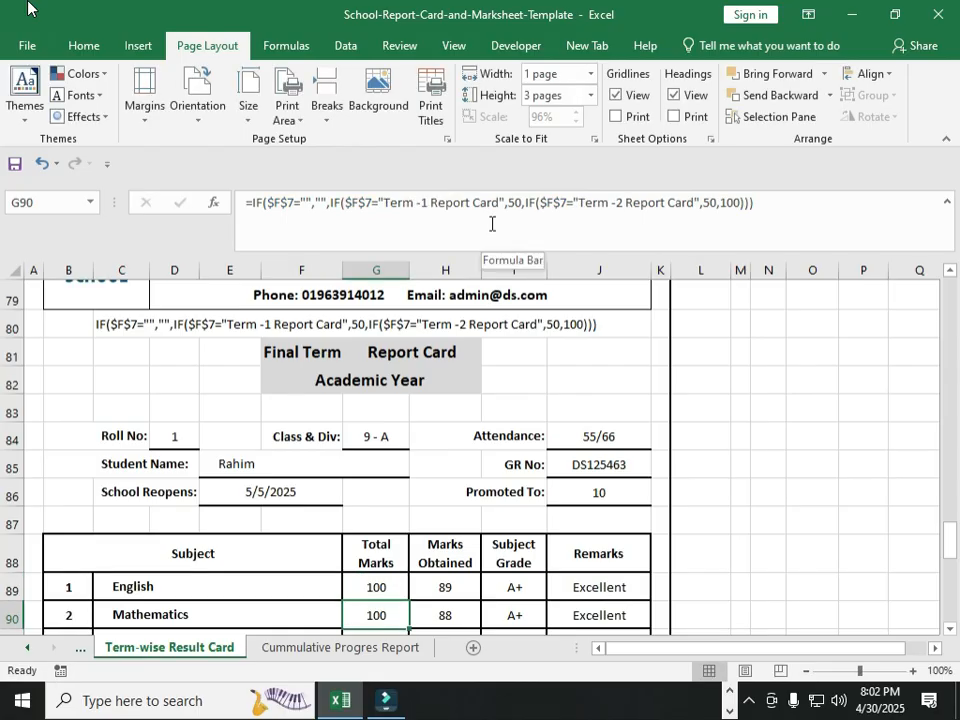
{"action": "left_click", "coordinate": [377, 583]}
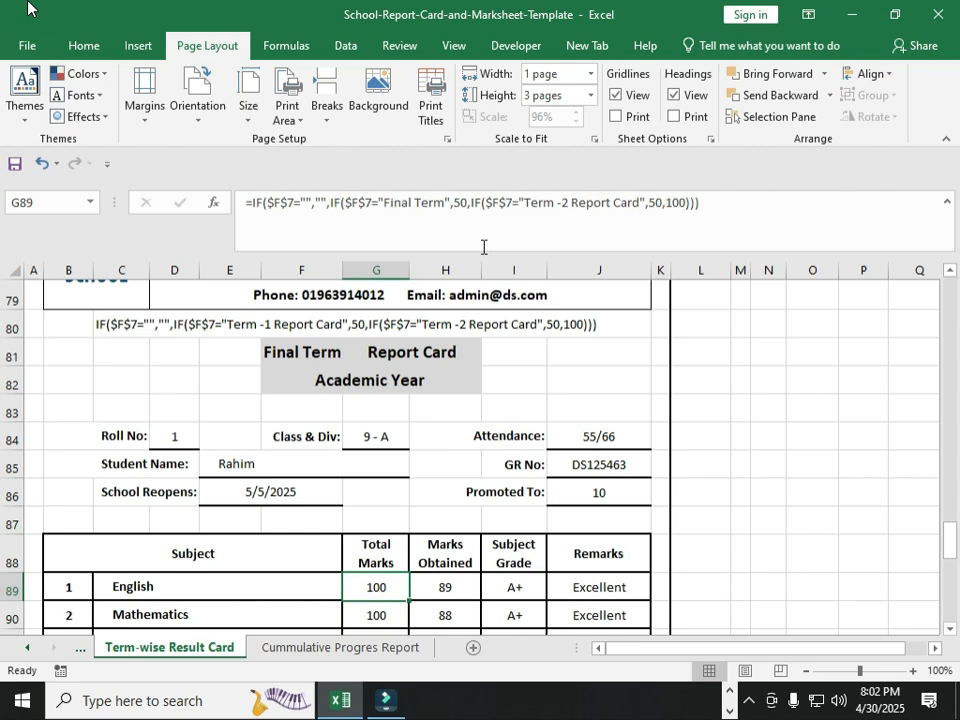
Step: Undo the "Final Term" text replacement in the English Total Marks formula in G89
{"action": "left_click_drag", "start_coordinate": [527, 203], "coordinate": [568, 202]}
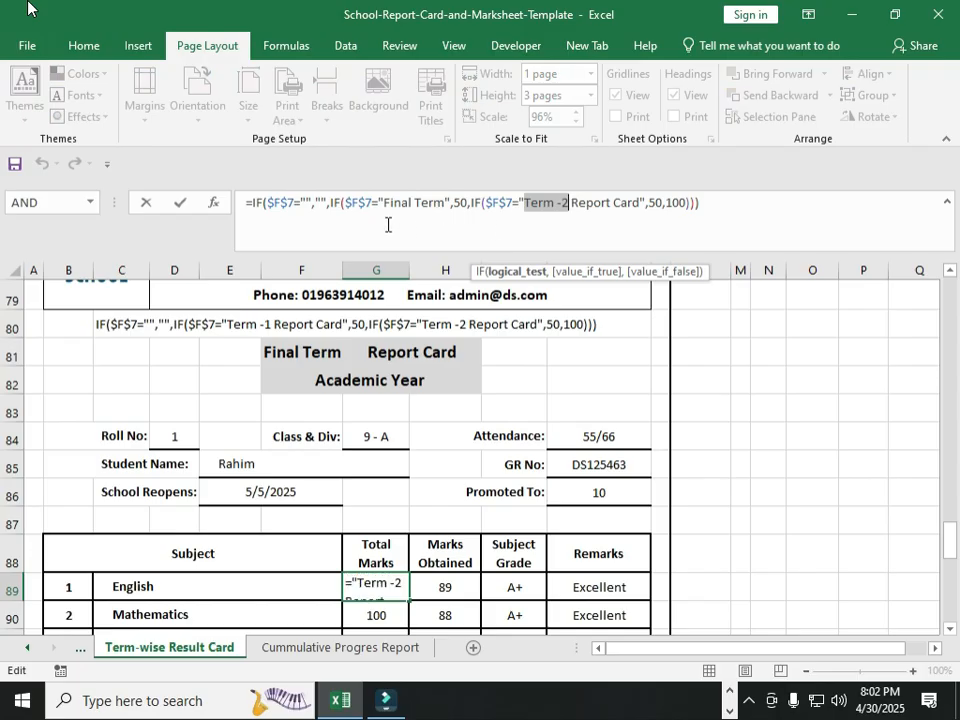
{"action": "left_click", "coordinate": [824, 420]}
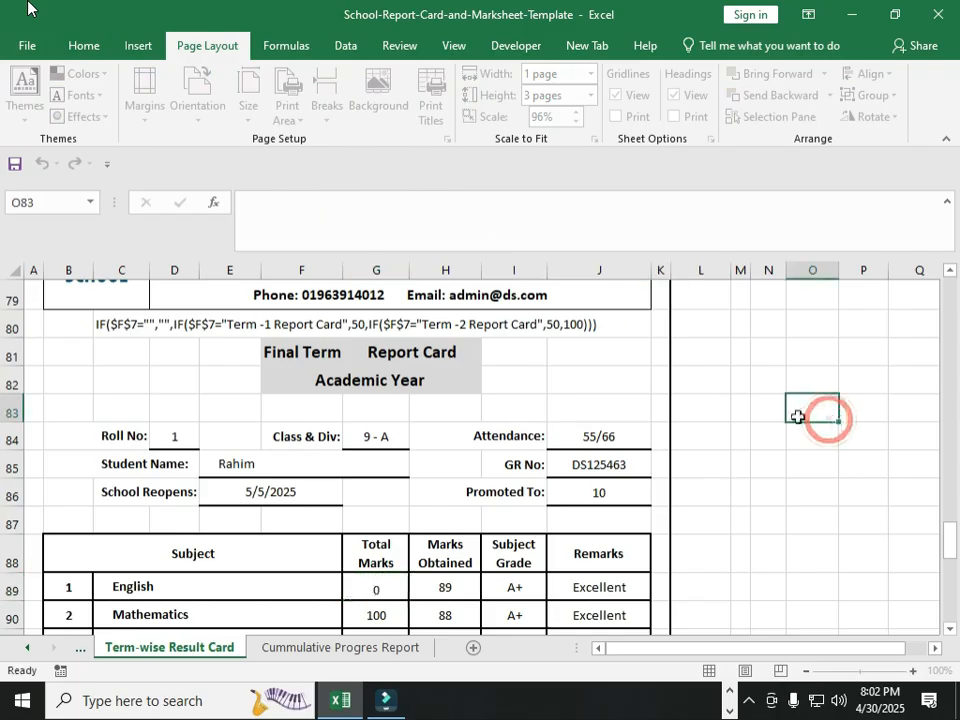
{"action": "left_click", "coordinate": [378, 586]}
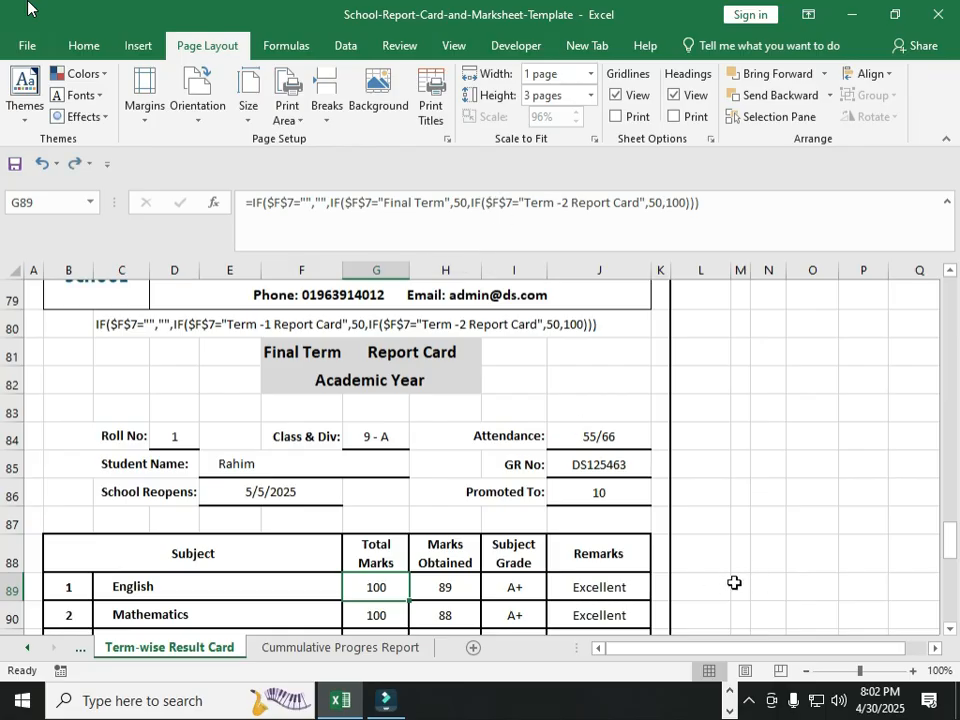
{"action": "left_click", "coordinate": [426, 583]}
{"action": "left_click", "coordinate": [390, 583]}
{"action": "key", "text": "ctrl+z"}
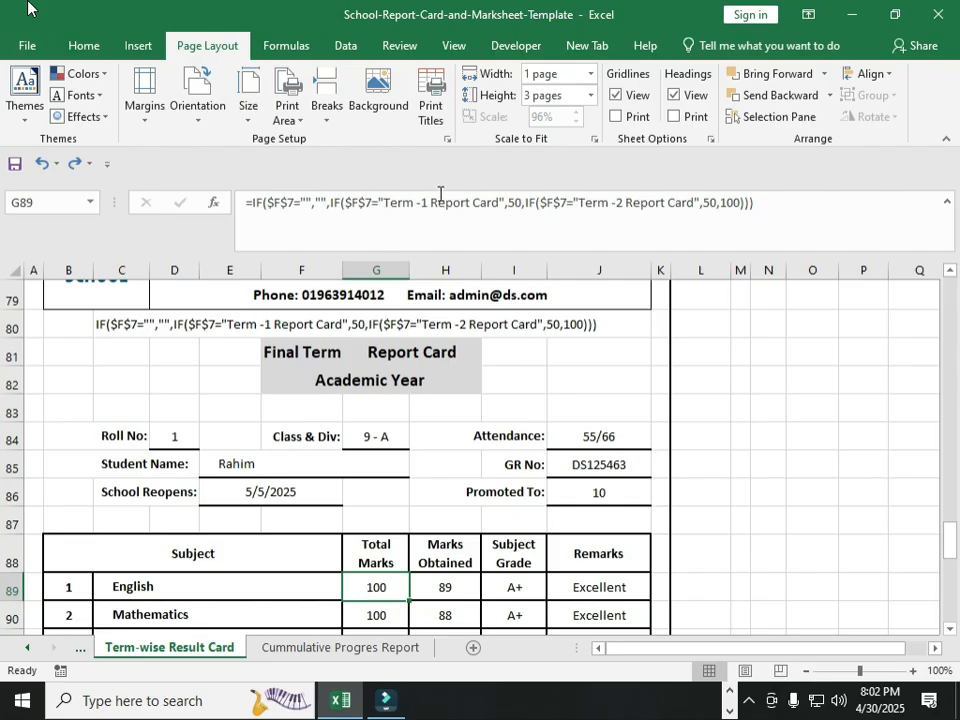
Step: In the G89 Total Marks formula, remove "Report Card" from both the "Term -1" and "Term -2" conditions
{"action": "left_click_drag", "start_coordinate": [431, 200], "coordinate": [495, 204]}
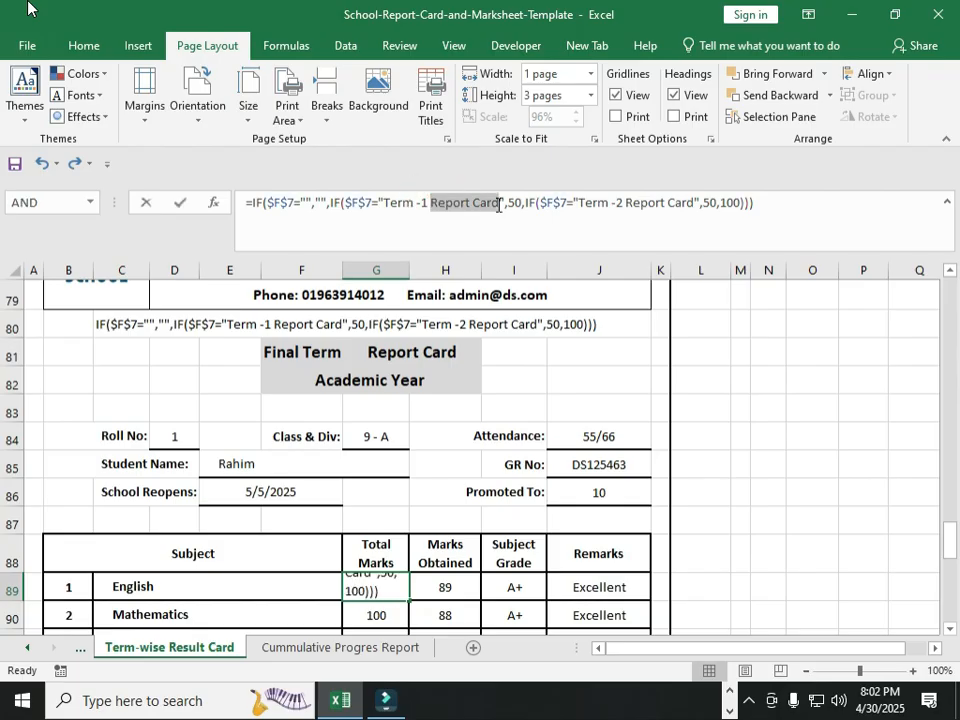
{"action": "key", "text": "BackSpace"}
{"action": "key", "text": "BackSpace"}
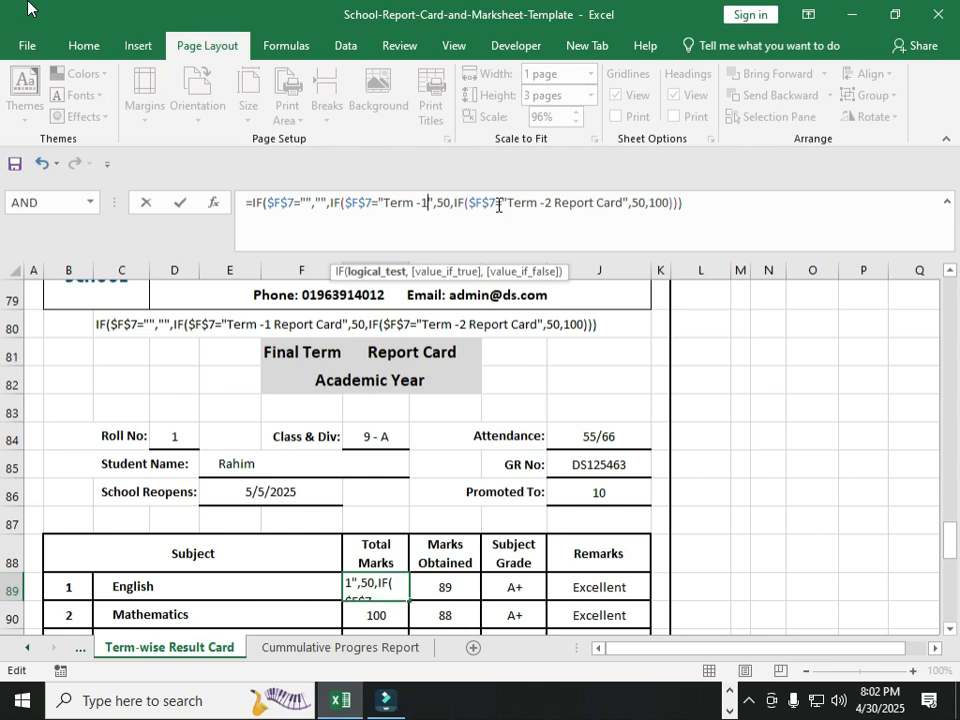
{"action": "key", "text": "Return"}
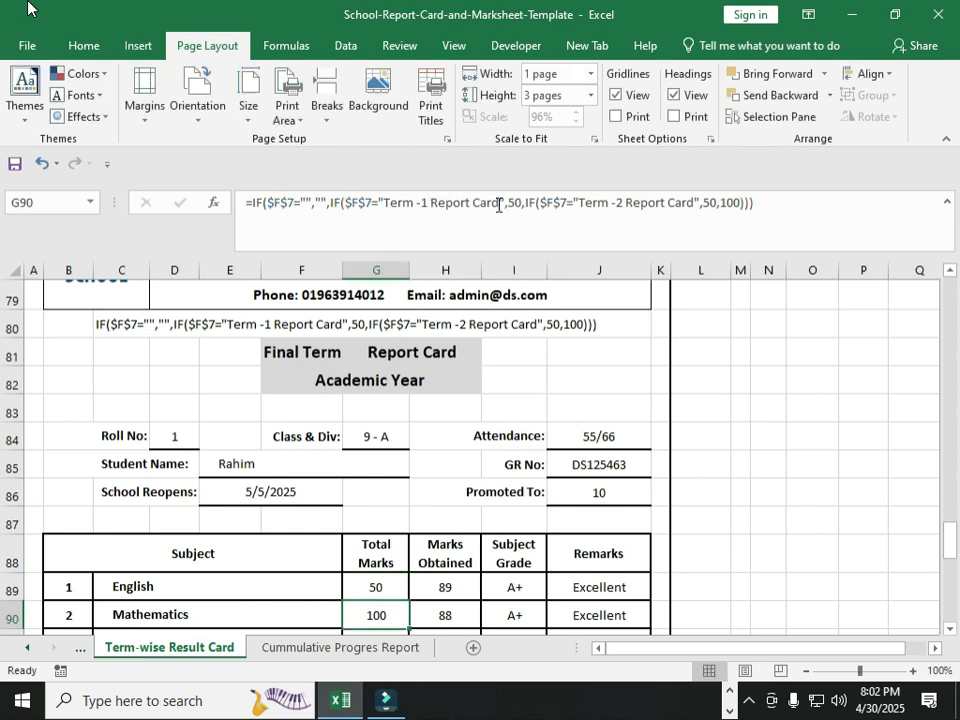
{"action": "left_click", "coordinate": [381, 589]}
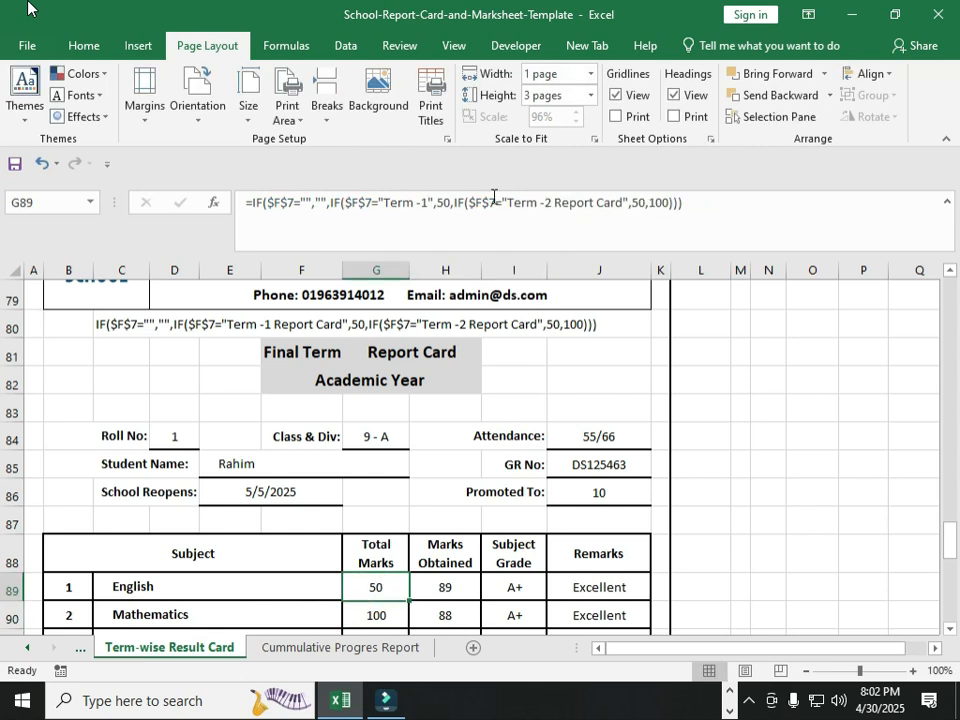
{"action": "left_click_drag", "start_coordinate": [557, 203], "coordinate": [620, 199]}
{"action": "key", "text": "Delete"}
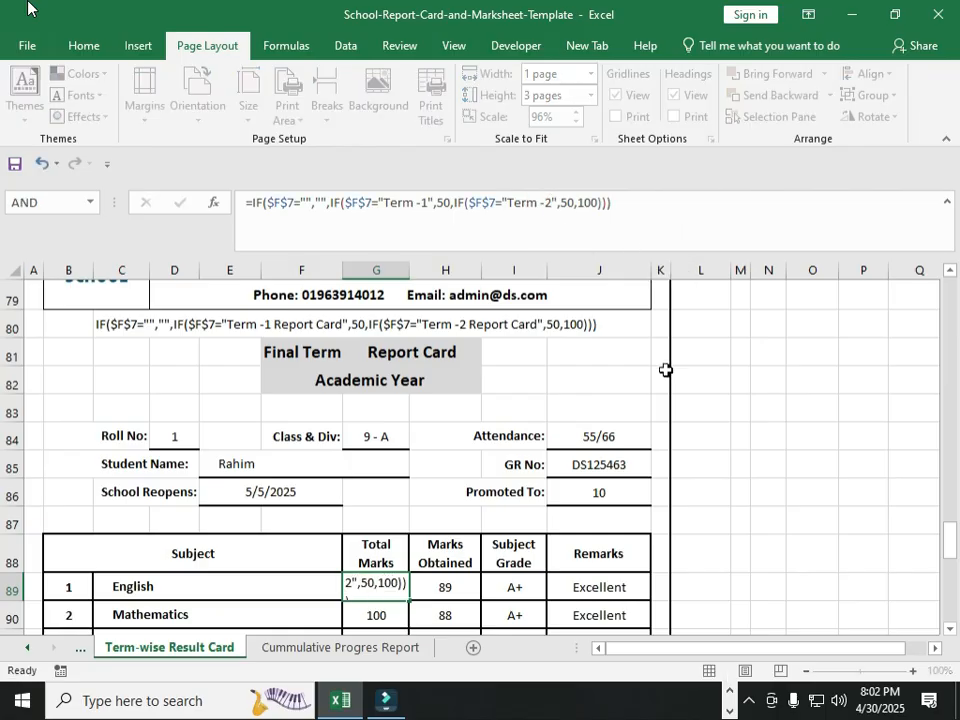
{"action": "key", "text": "Return"}
Step: Add "Report Card" after "Term -1" in the first term condition of the G89 Total Marks formula
{"action": "left_click", "coordinate": [381, 585]}
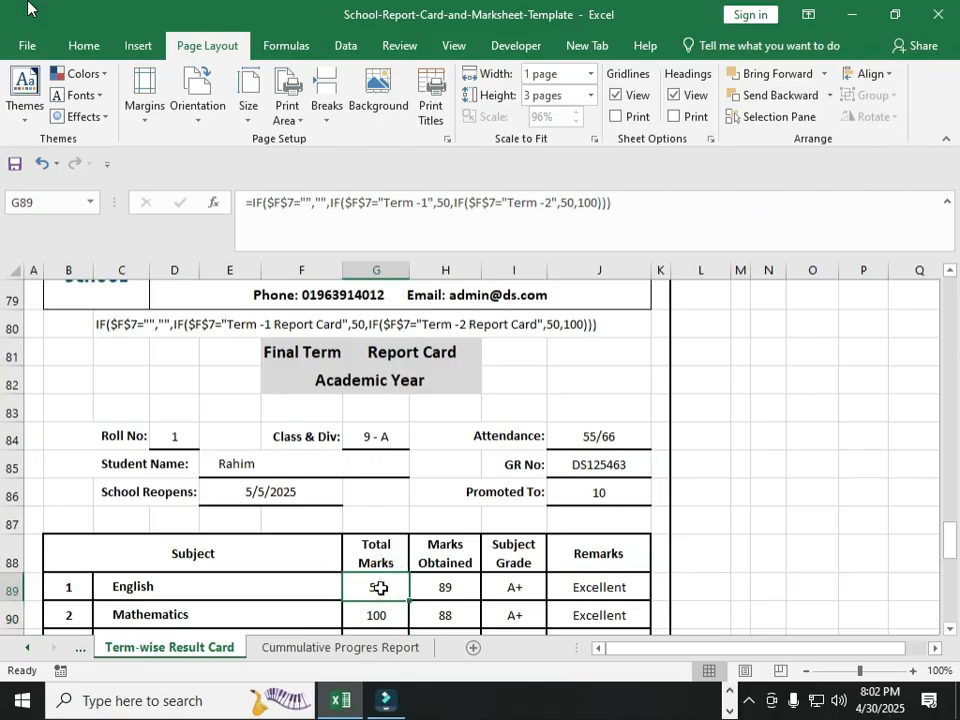
{"action": "left_click", "coordinate": [428, 203]}
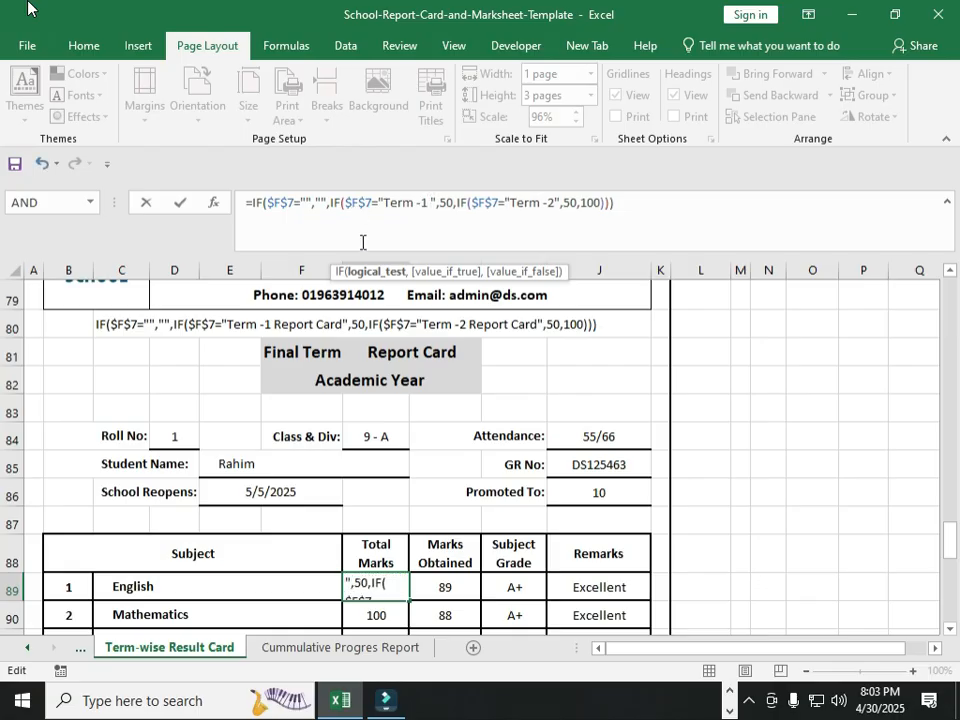
{"action": "type", "text": "Re"}
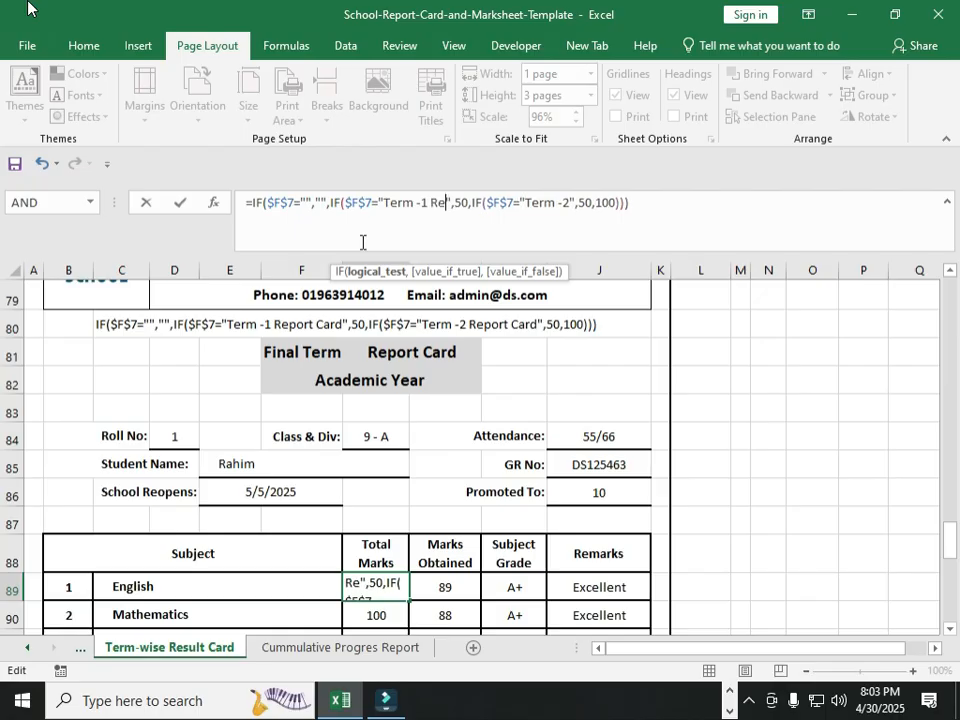
{"action": "key", "text": "BackSpace"}
{"action": "key", "text": "BackSpace"}
{"action": "type", "text": "Report Card"}
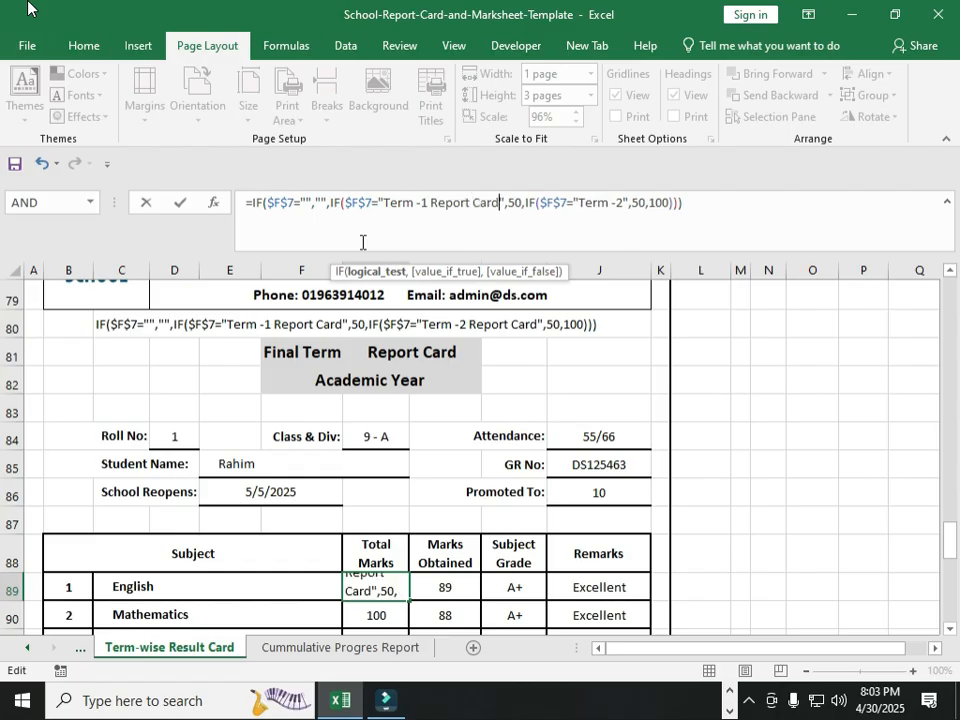
{"action": "key", "text": "Return"}
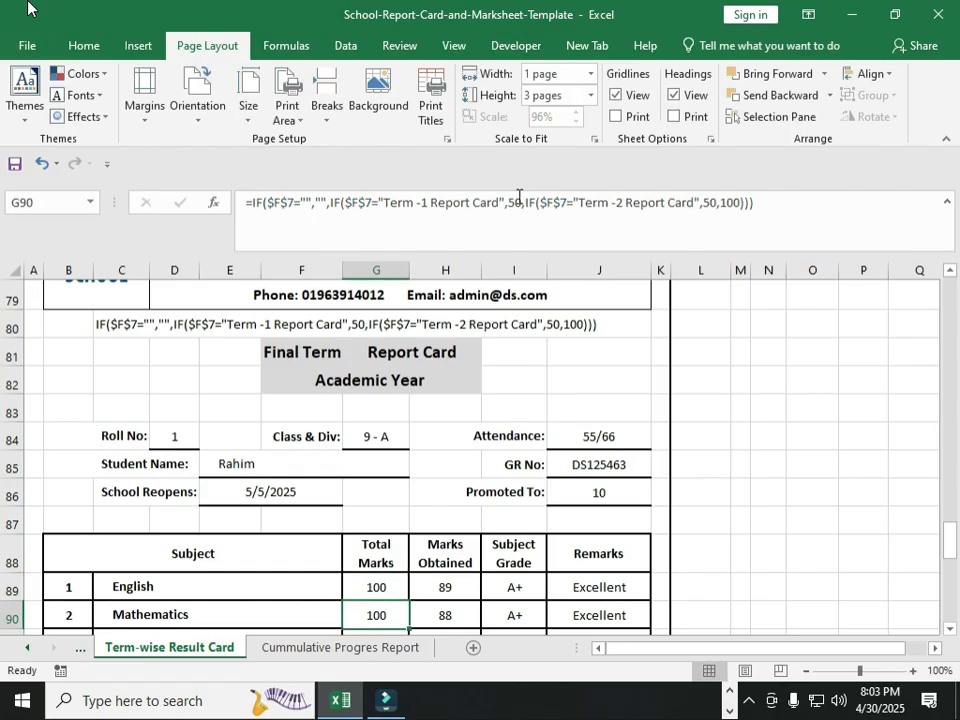
Step: Add "Report" after "Term -2" in the second term condition of the G89 formula and recheck it
{"action": "left_click", "coordinate": [377, 586]}
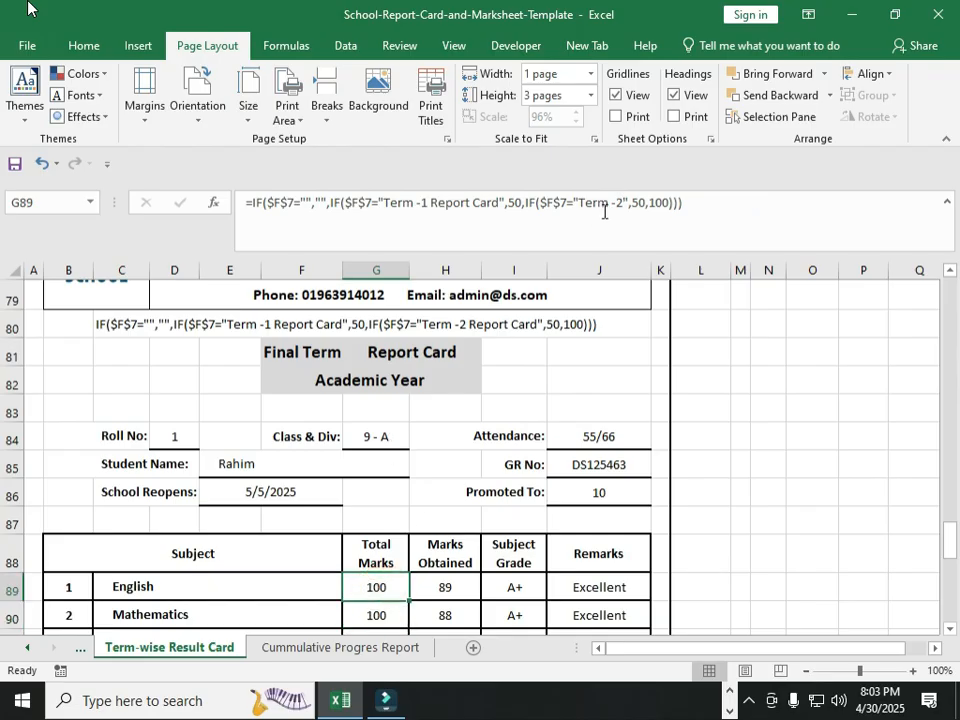
{"action": "left_click", "coordinate": [621, 203]}
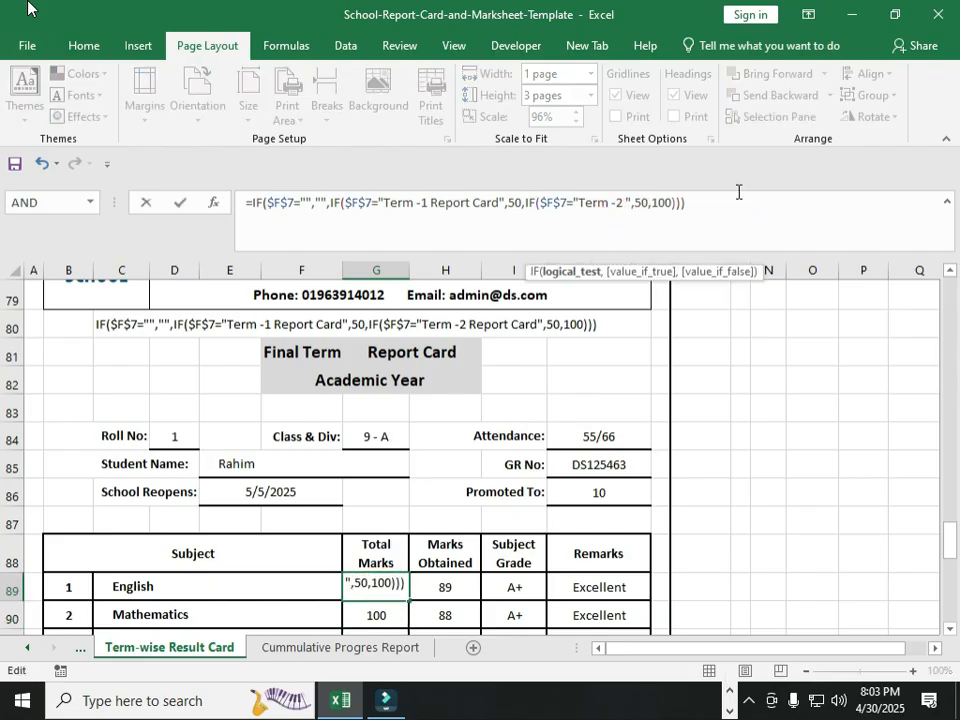
{"action": "type", "text": "Report"}
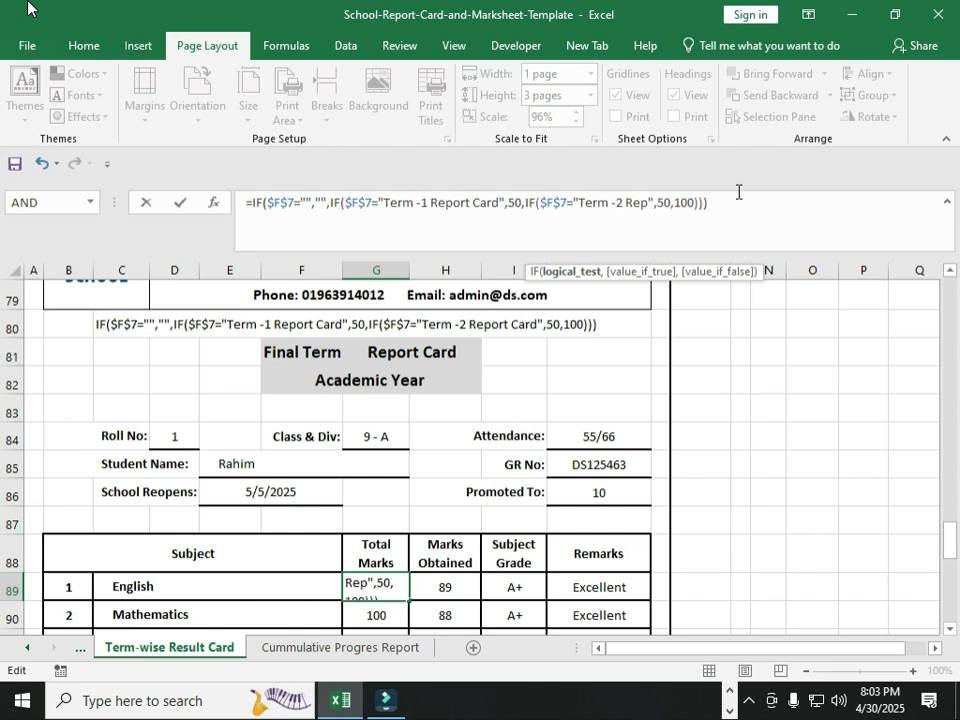
{"action": "left_click", "coordinate": [768, 436]}
{"action": "left_click", "coordinate": [362, 580]}
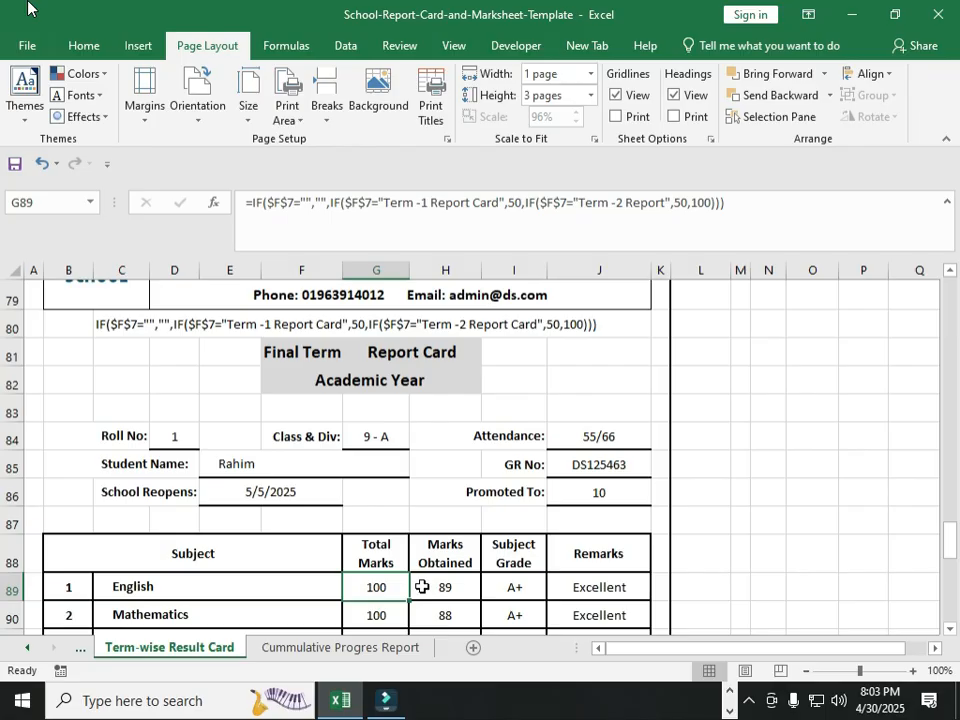
Step: Inspect the English Marks Obtained and Subject Grade formulas in H89 and I89, and the final term card's roll number cell
{"action": "left_click", "coordinate": [442, 585]}
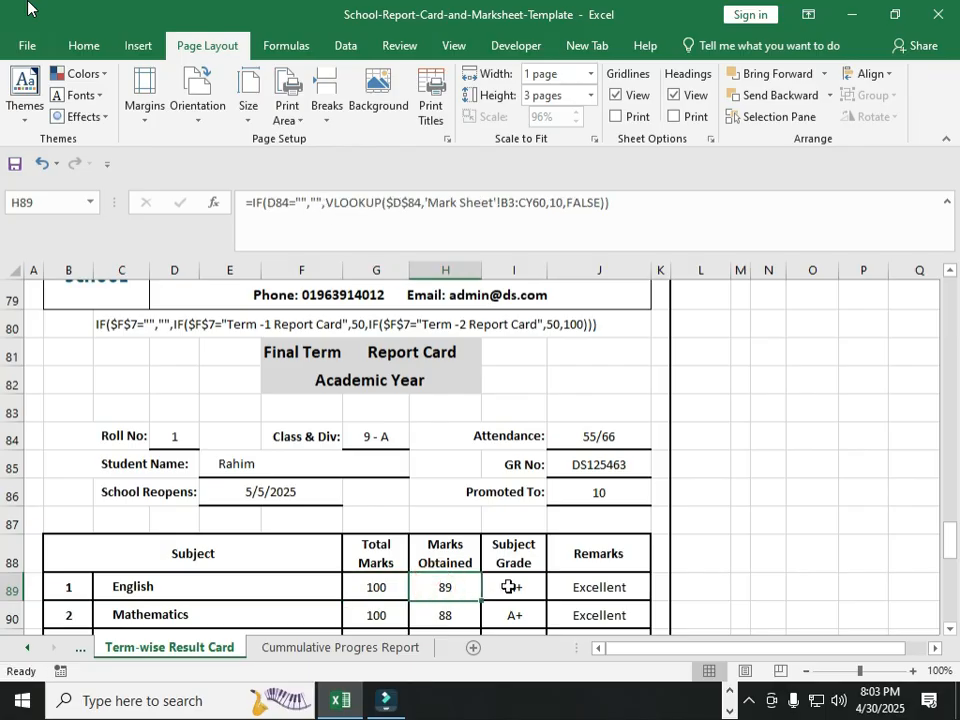
{"action": "left_click", "coordinate": [503, 587]}
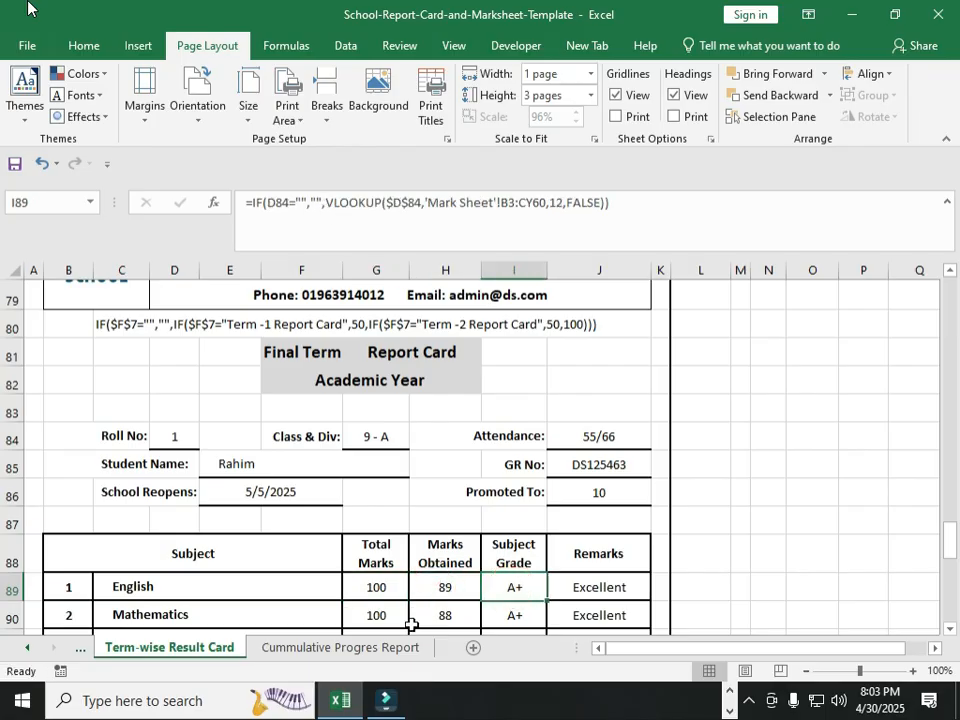
{"action": "left_click", "coordinate": [175, 436]}
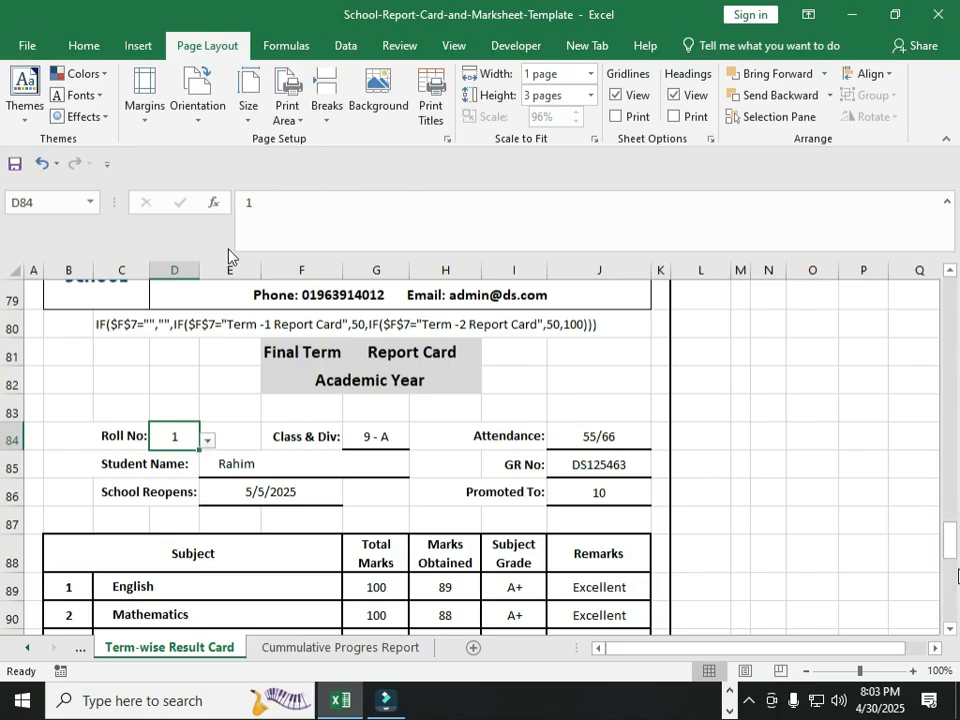
Step: Set the Term-1 card's roll number in D10 to 1 and review that student's marks table
{"action": "left_click_drag", "start_coordinate": [950, 540], "coordinate": [900, 250]}
{"action": "left_click", "coordinate": [164, 568]}
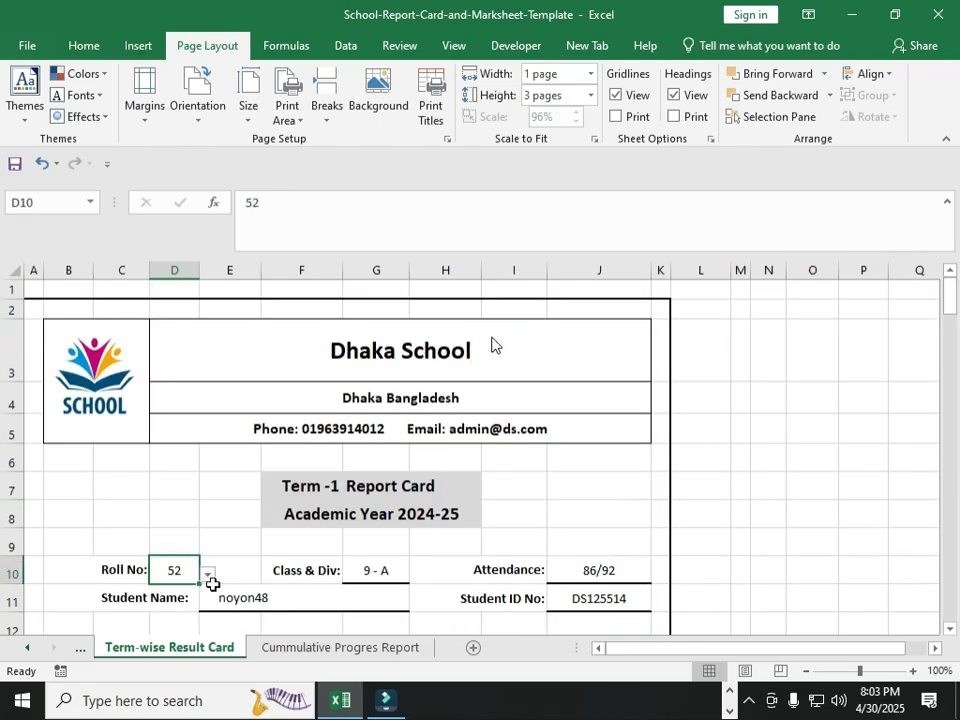
{"action": "left_click", "coordinate": [208, 575]}
{"action": "left_click_drag", "start_coordinate": [207, 525], "coordinate": [195, 450]}
{"action": "left_click", "coordinate": [158, 463]}
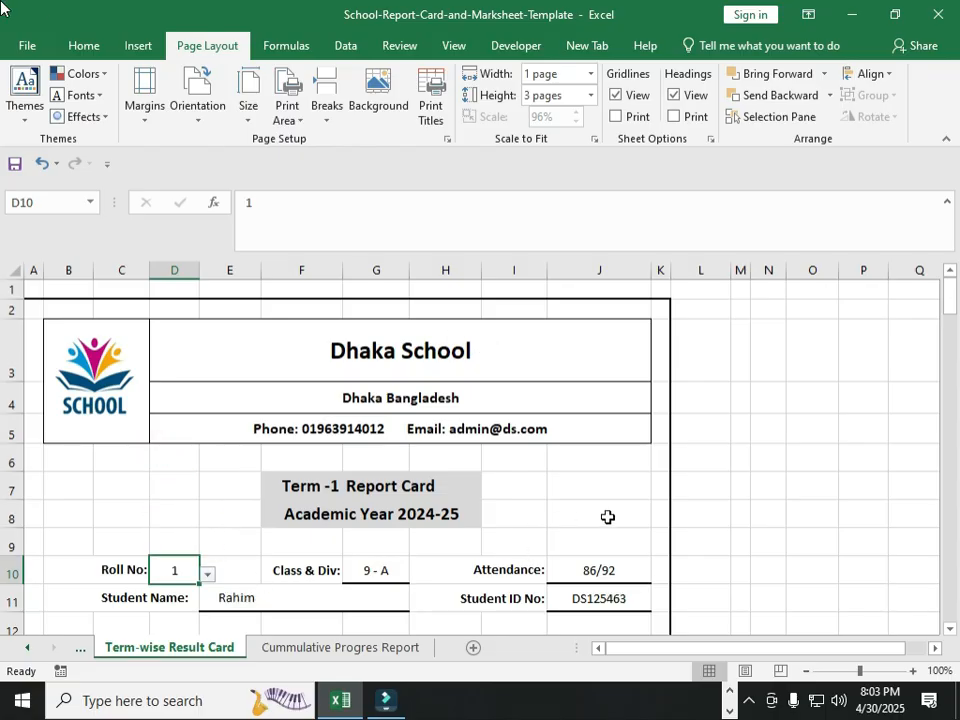
{"action": "scroll", "coordinate": [600, 520], "scroll_direction": "down", "scroll_amount": 2}
{"action": "scroll", "coordinate": [472, 541], "scroll_direction": "down", "scroll_amount": 1}
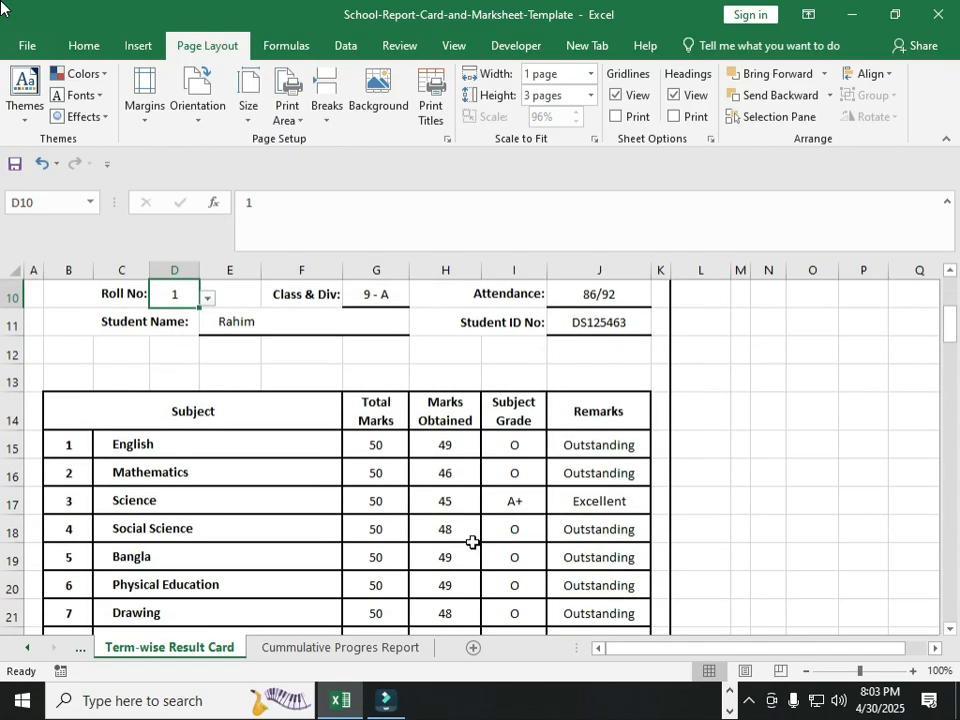
{"action": "scroll", "coordinate": [472, 541], "scroll_direction": "down", "scroll_amount": 3}
{"action": "scroll", "coordinate": [472, 541], "scroll_direction": "up", "scroll_amount": 6}
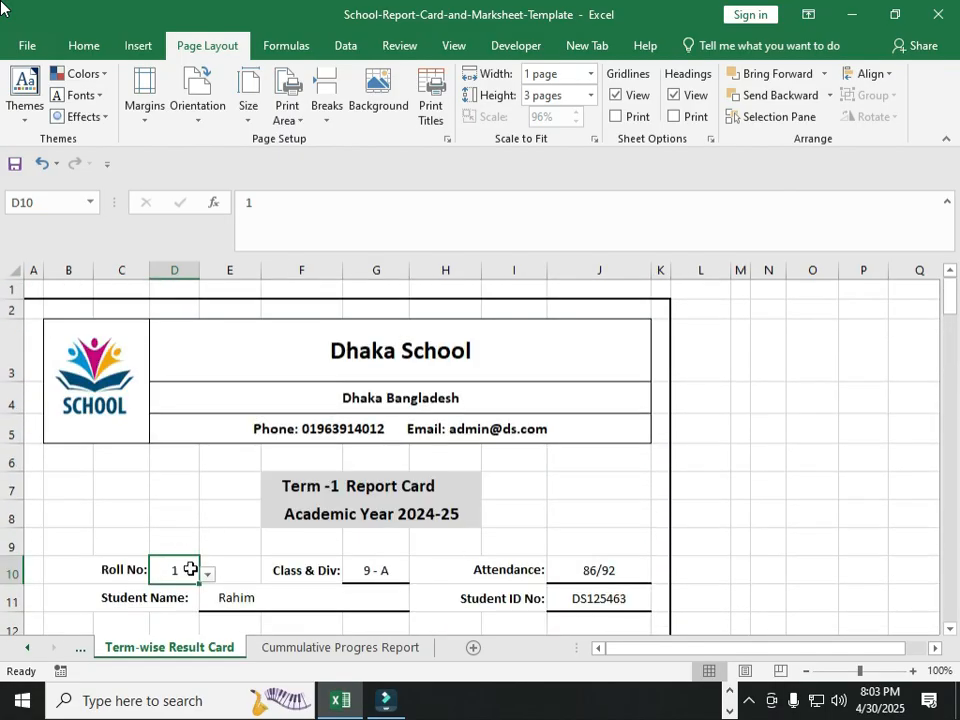
Step: Choose roll number 2 in D10 of the Term-1 report card
{"action": "left_click", "coordinate": [207, 573]}
{"action": "left_click", "coordinate": [153, 475]}
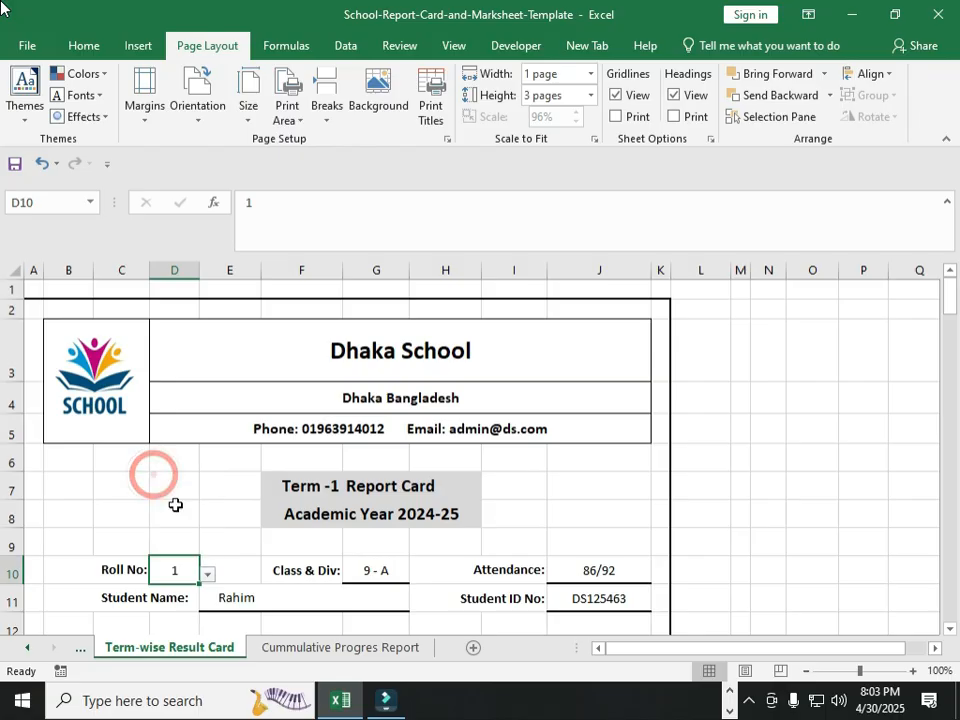
{"action": "key", "text": "Down"}
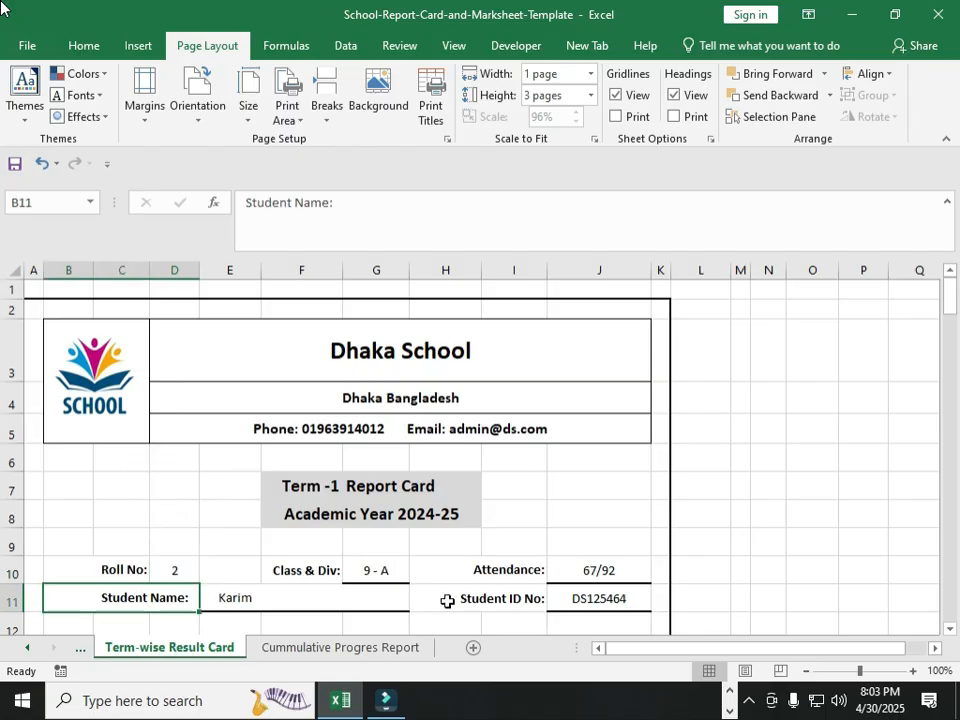
Step: Clear the roll number in D47 of the Term-2 report card
{"action": "scroll", "coordinate": [447, 601], "scroll_direction": "down", "scroll_amount": 9}
{"action": "scroll", "coordinate": [440, 603], "scroll_direction": "down", "scroll_amount": 4}
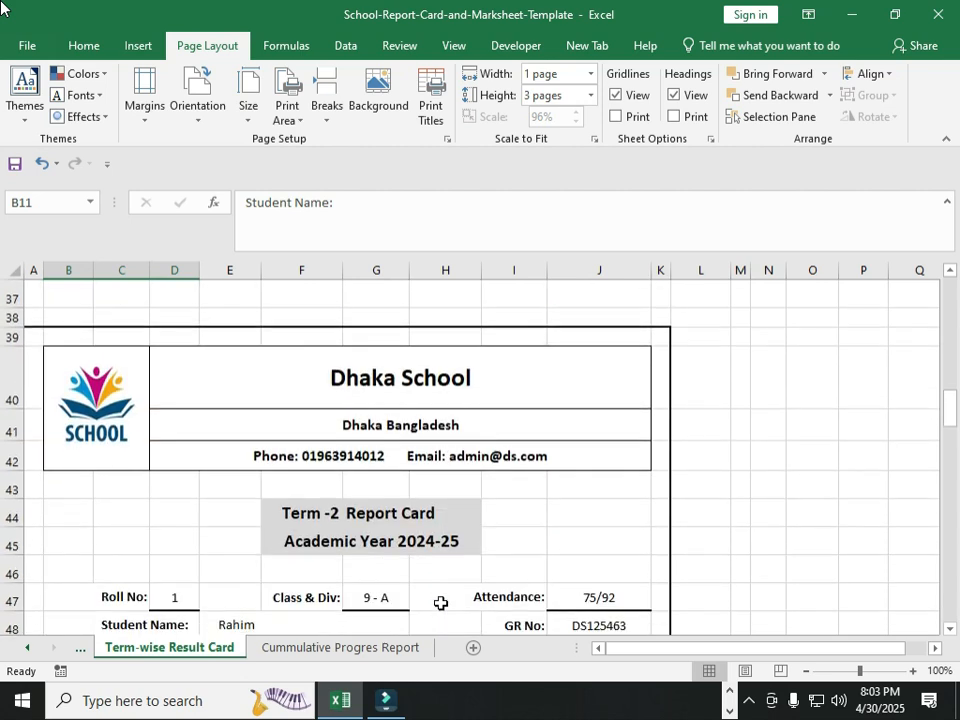
{"action": "left_click", "coordinate": [175, 597]}
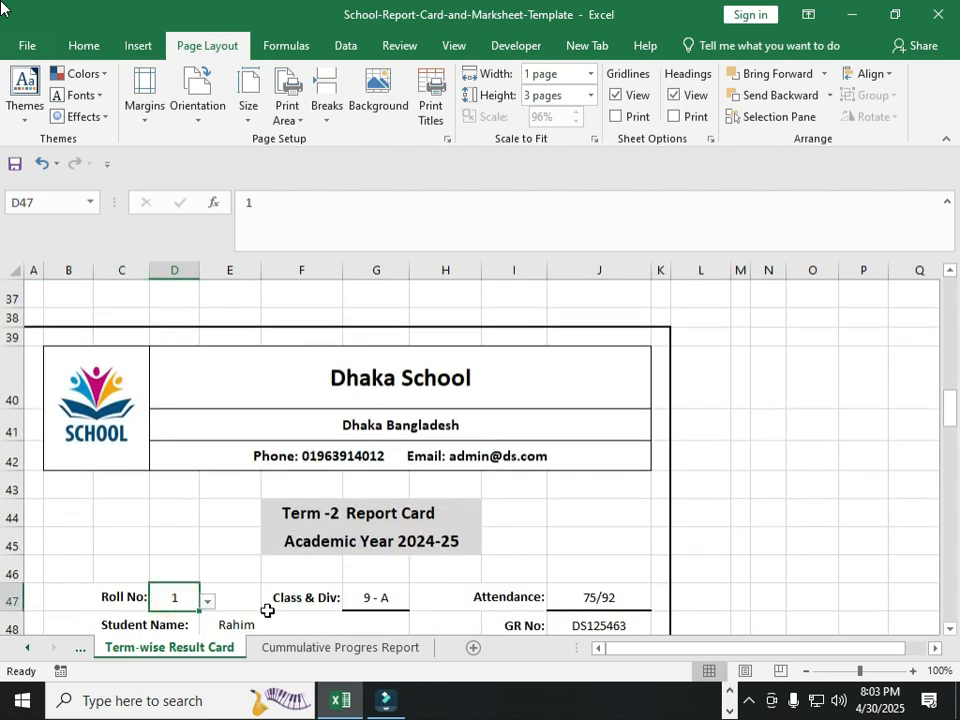
{"action": "right_click", "coordinate": [182, 599]}
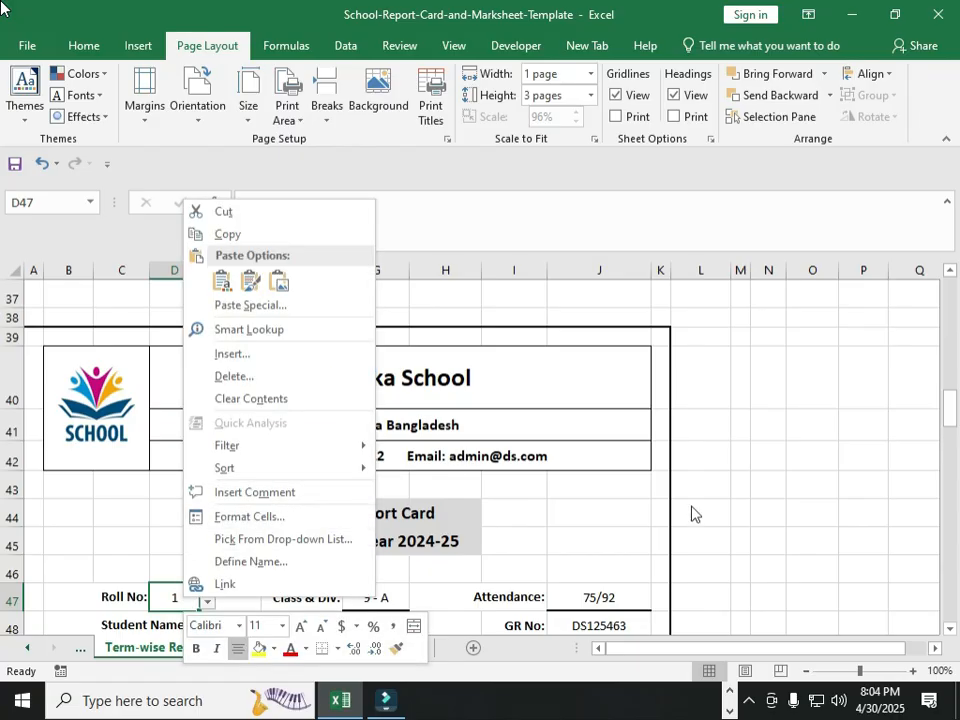
{"action": "left_click", "coordinate": [618, 514]}
{"action": "key", "text": "Delete"}
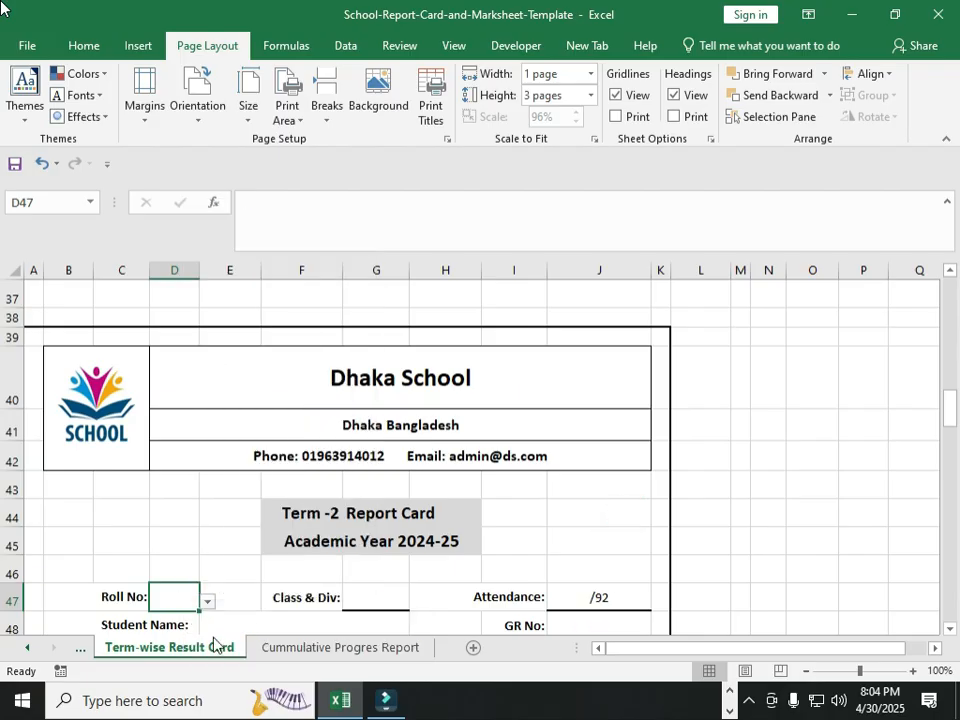
{"action": "right_click", "coordinate": [182, 596]}
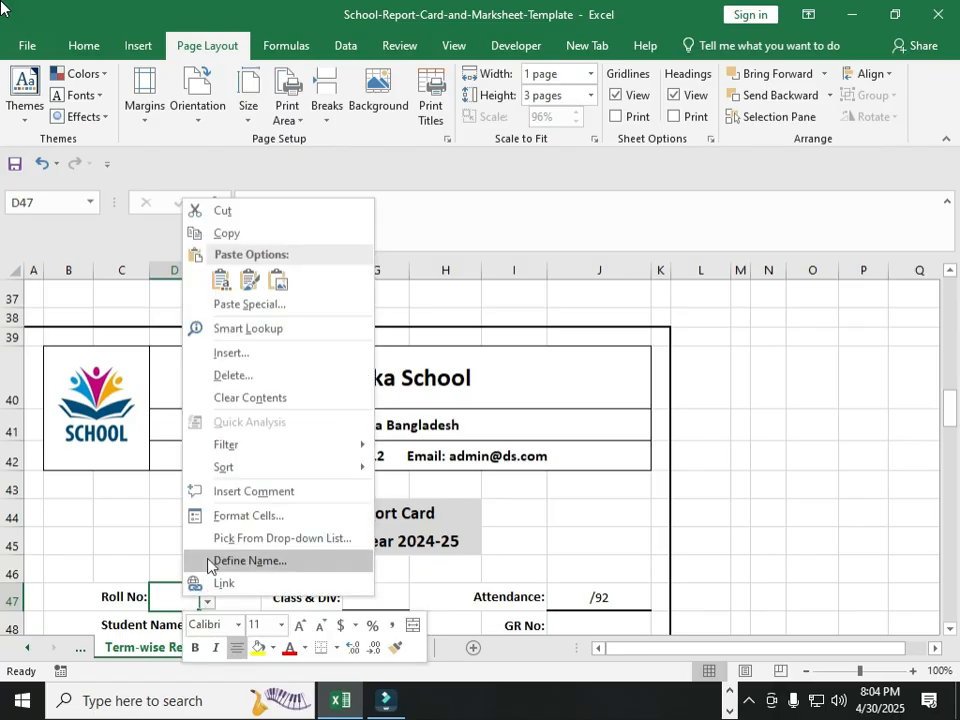
{"action": "left_click", "coordinate": [231, 374]}
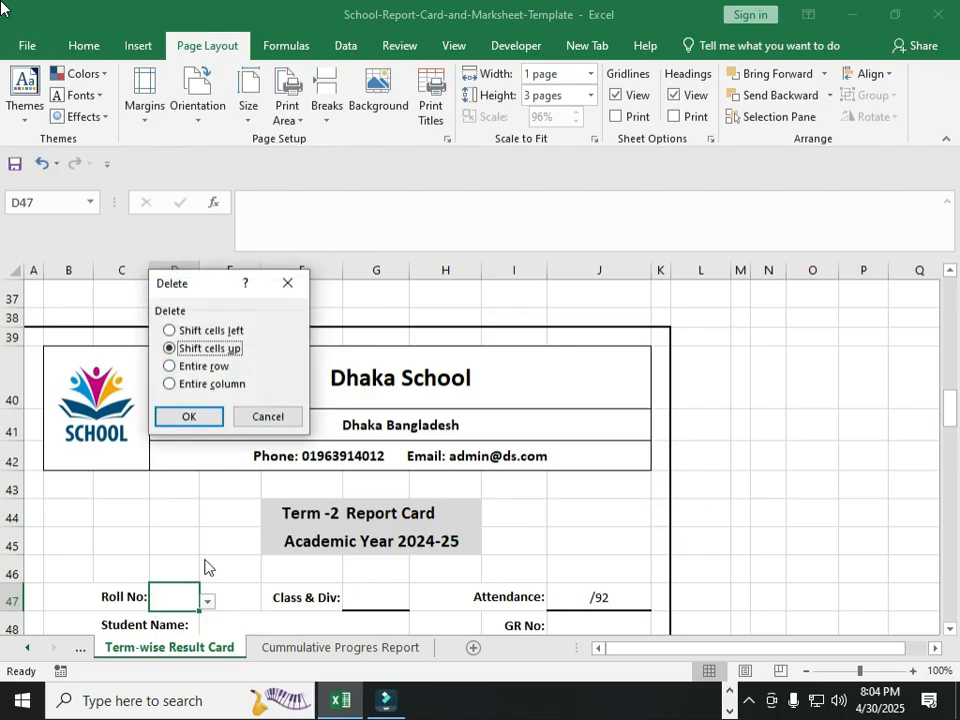
{"action": "left_click", "coordinate": [258, 416]}
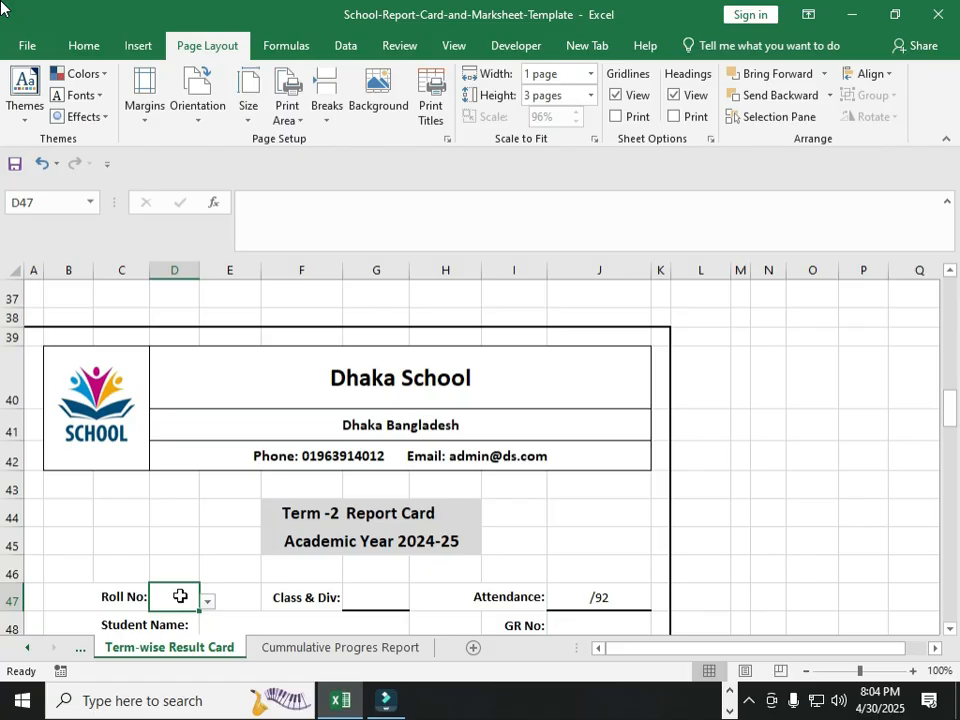
Step: Link the Term-2 card's roll number in D47 to the Term-1 roll number with =D10
{"action": "right_click", "coordinate": [181, 598]}
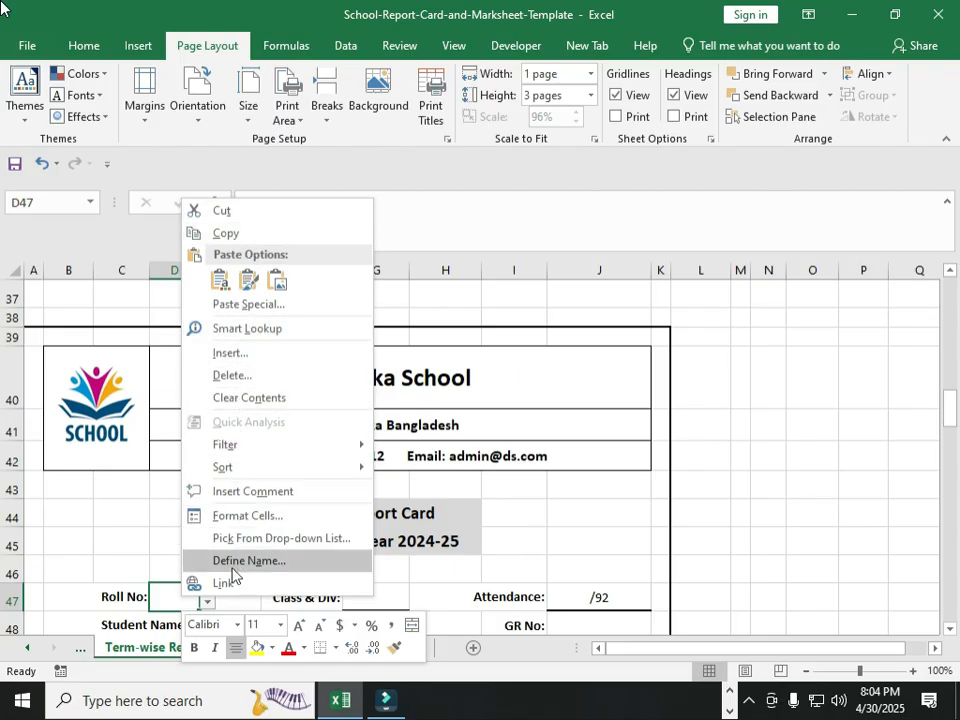
{"action": "key", "text": "Escape"}
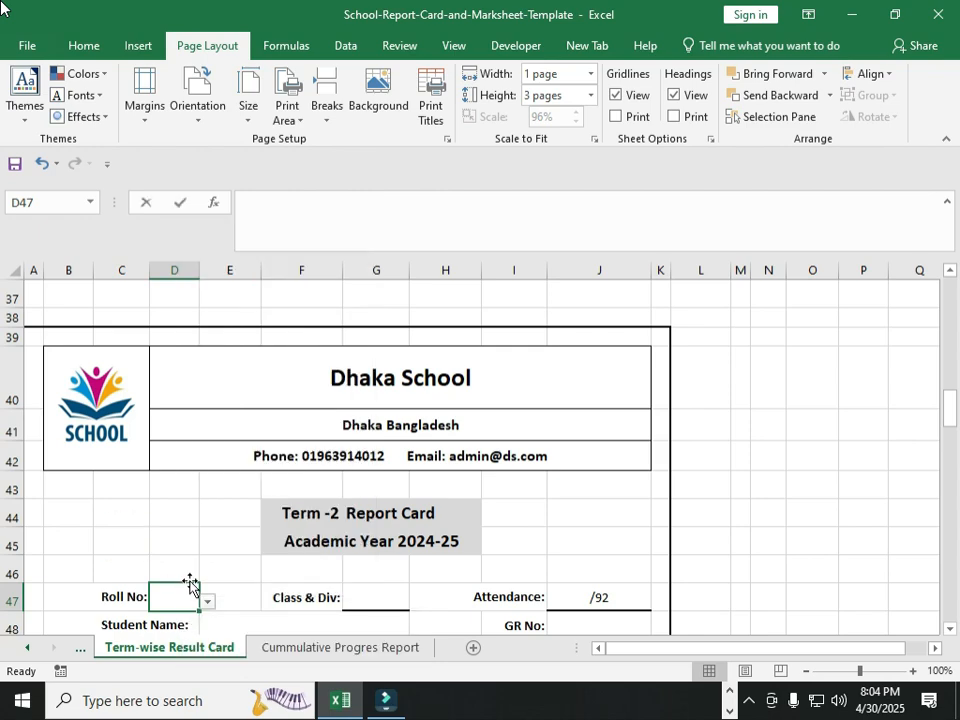
{"action": "type", "text": "="}
{"action": "scroll", "coordinate": [253, 568], "scroll_direction": "up", "scroll_amount": 4}
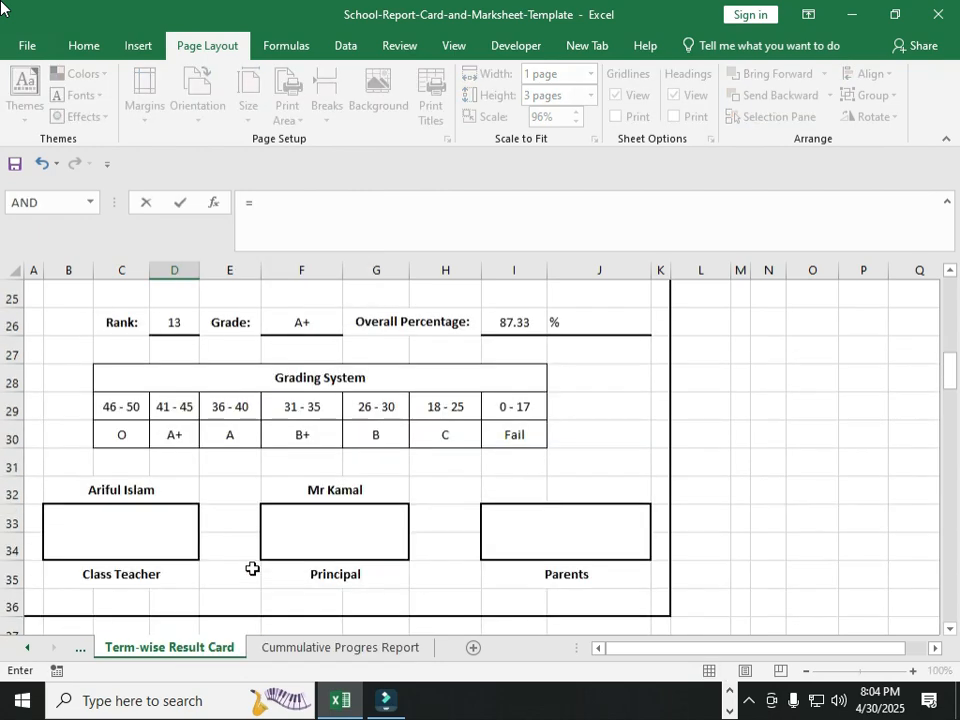
{"action": "scroll", "coordinate": [253, 568], "scroll_direction": "up", "scroll_amount": 8}
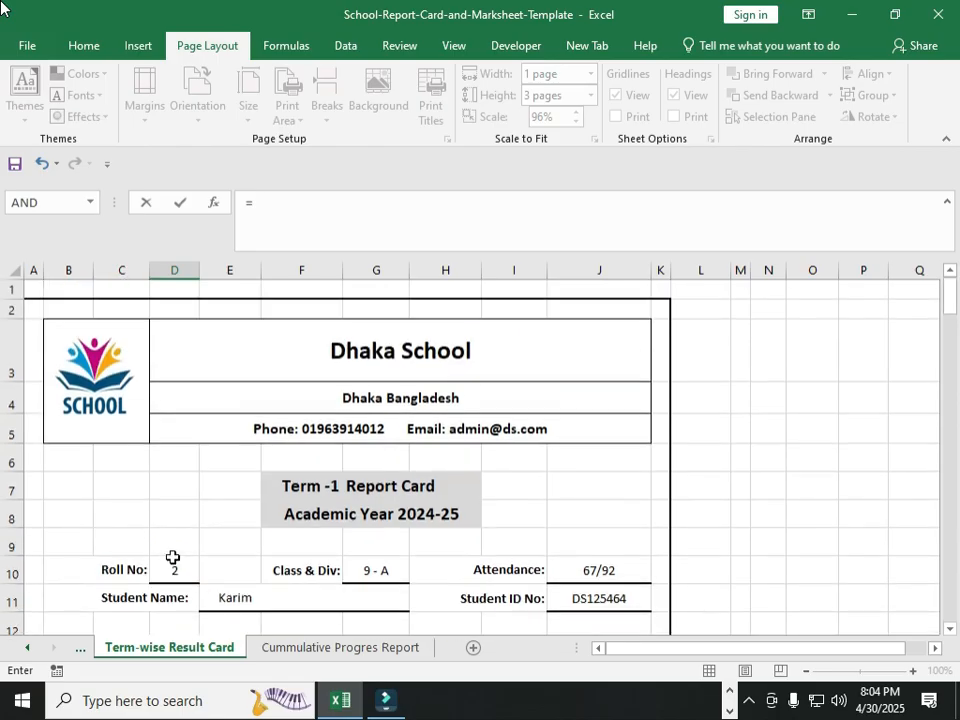
{"action": "left_click", "coordinate": [173, 560]}
{"action": "key", "text": "Return"}
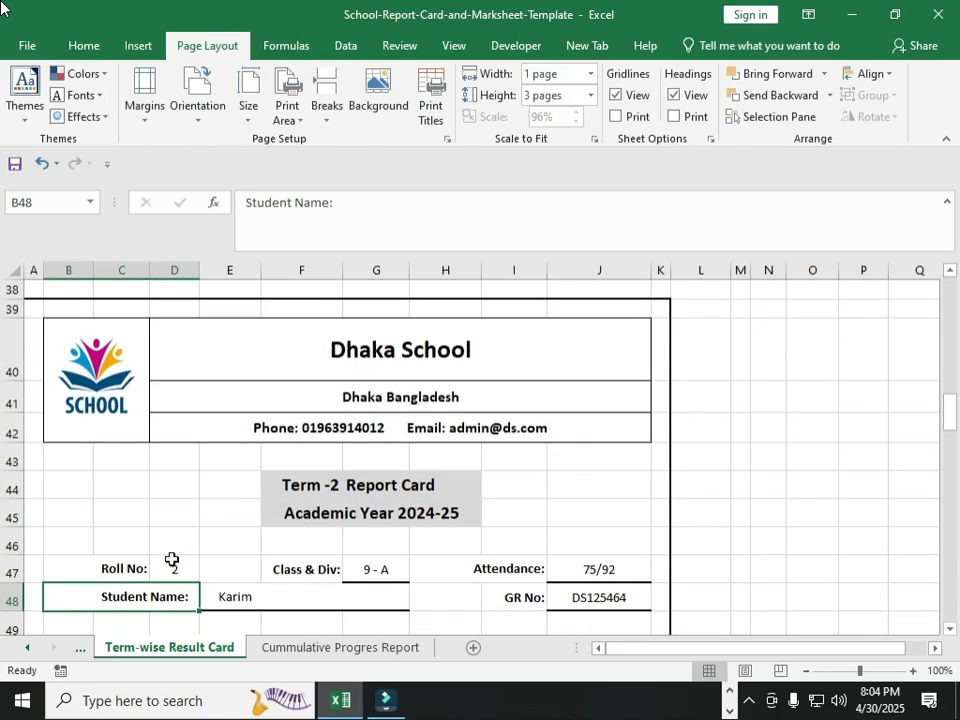
Step: Check the roll number list and formula in D47 and the Rank formula in D63 of the Term-2 card
{"action": "left_click", "coordinate": [169, 566]}
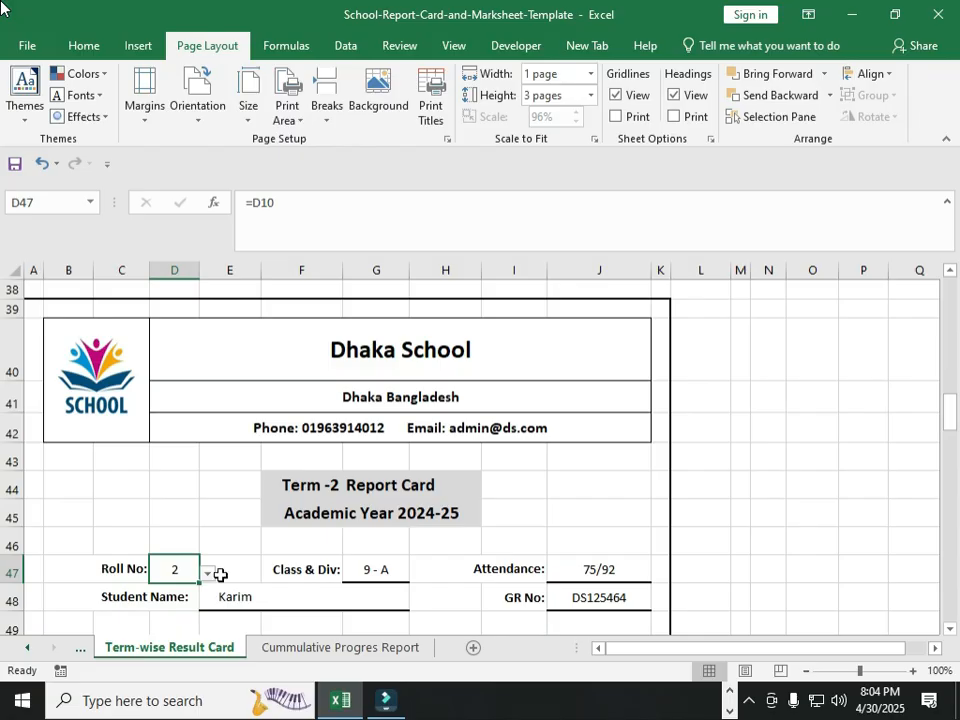
{"action": "left_click", "coordinate": [207, 574]}
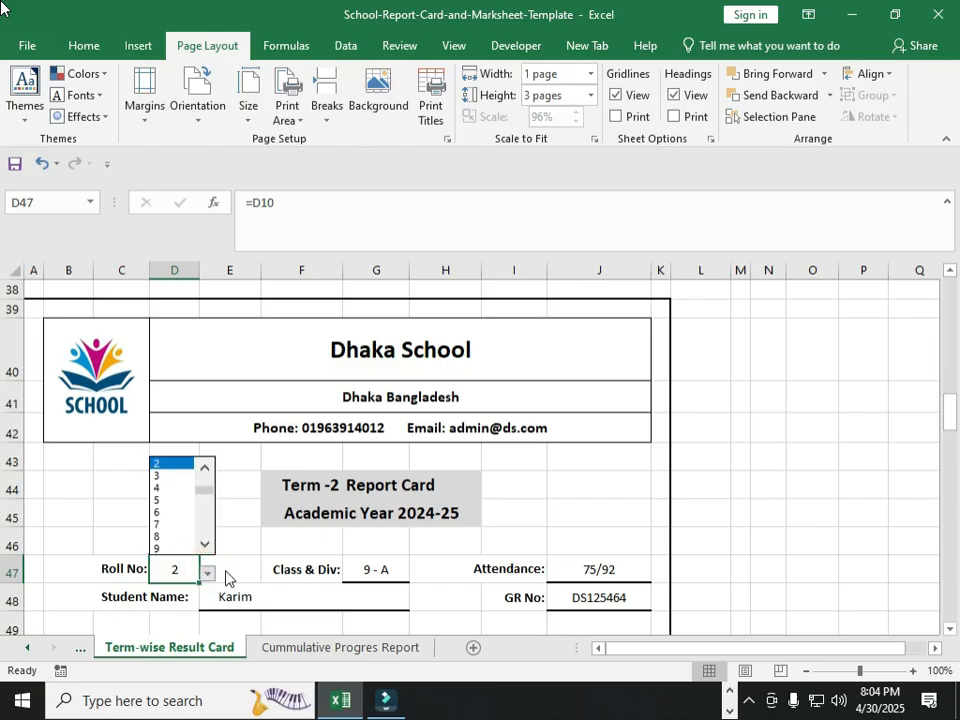
{"action": "key", "text": "Escape"}
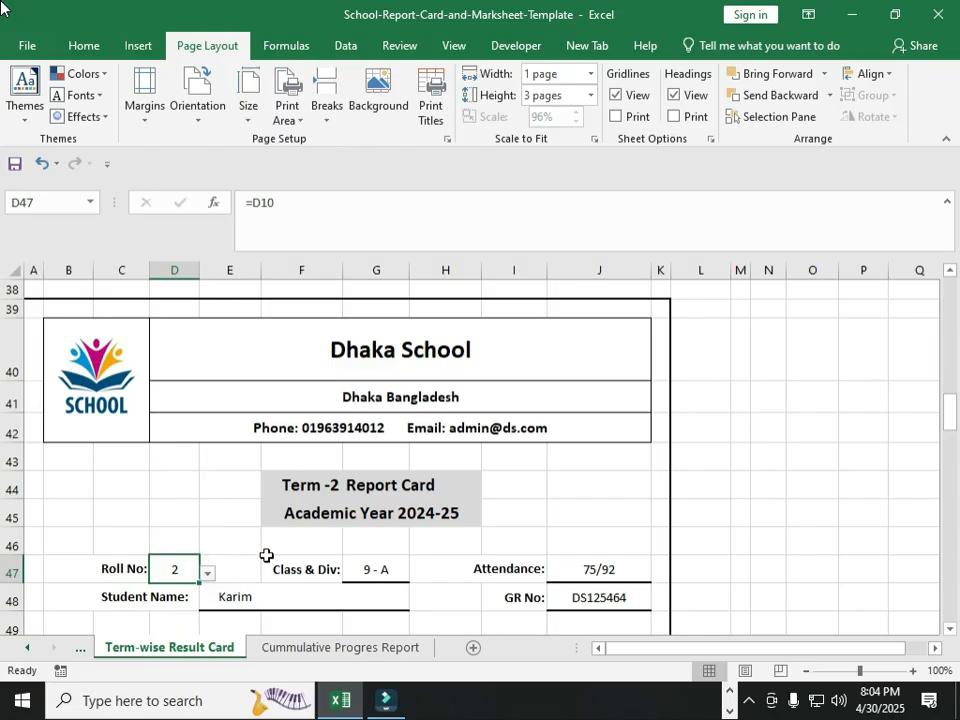
{"action": "left_click", "coordinate": [230, 565]}
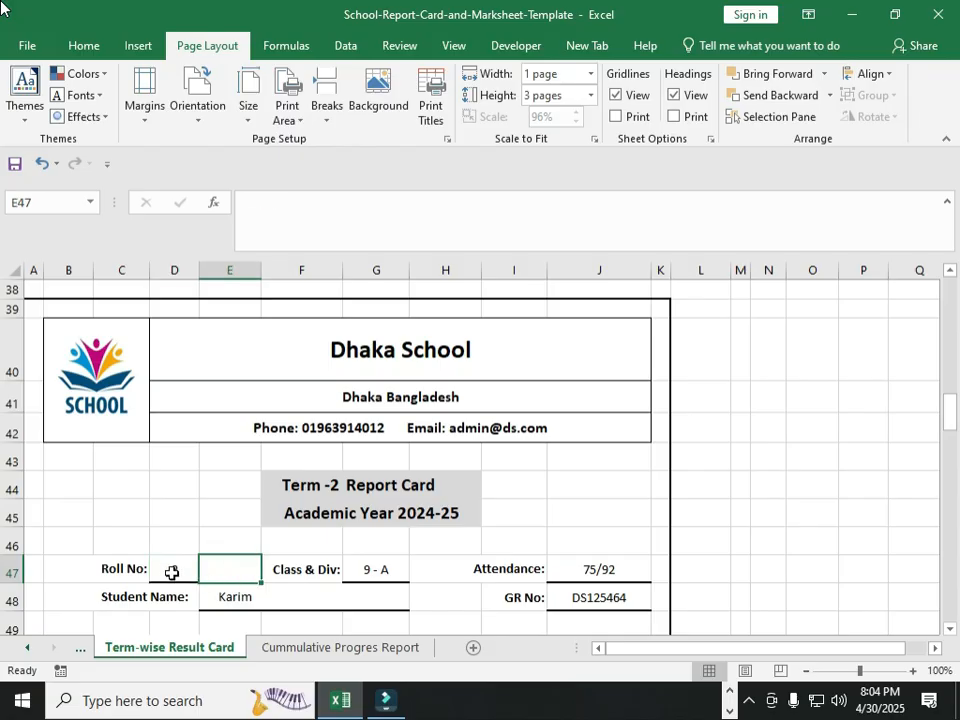
{"action": "left_click", "coordinate": [169, 569]}
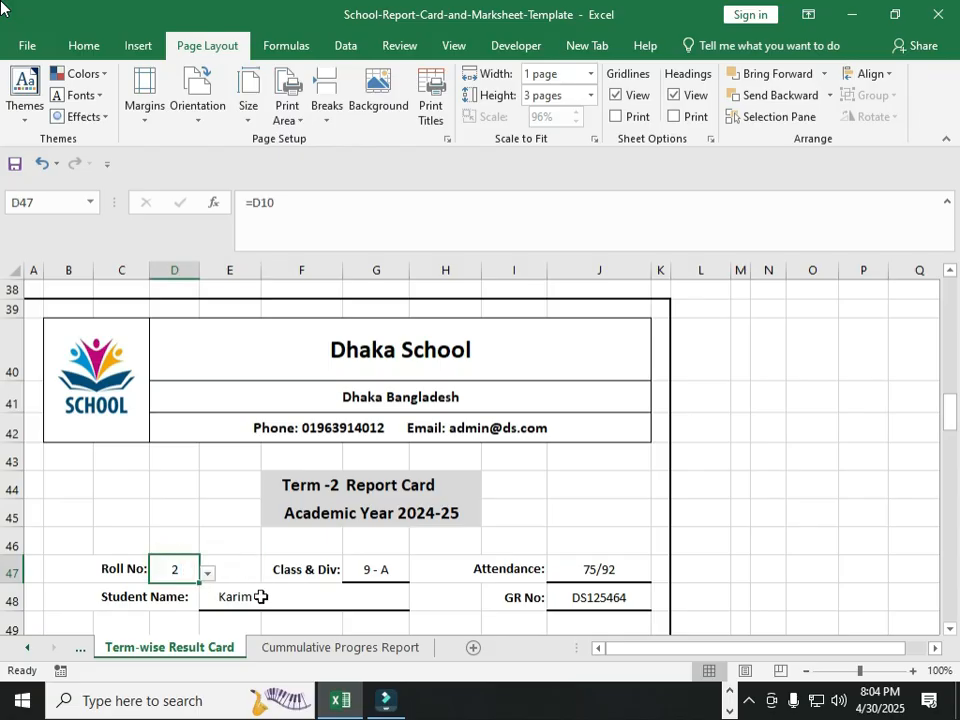
{"action": "scroll", "coordinate": [249, 594], "scroll_direction": "down", "scroll_amount": 5}
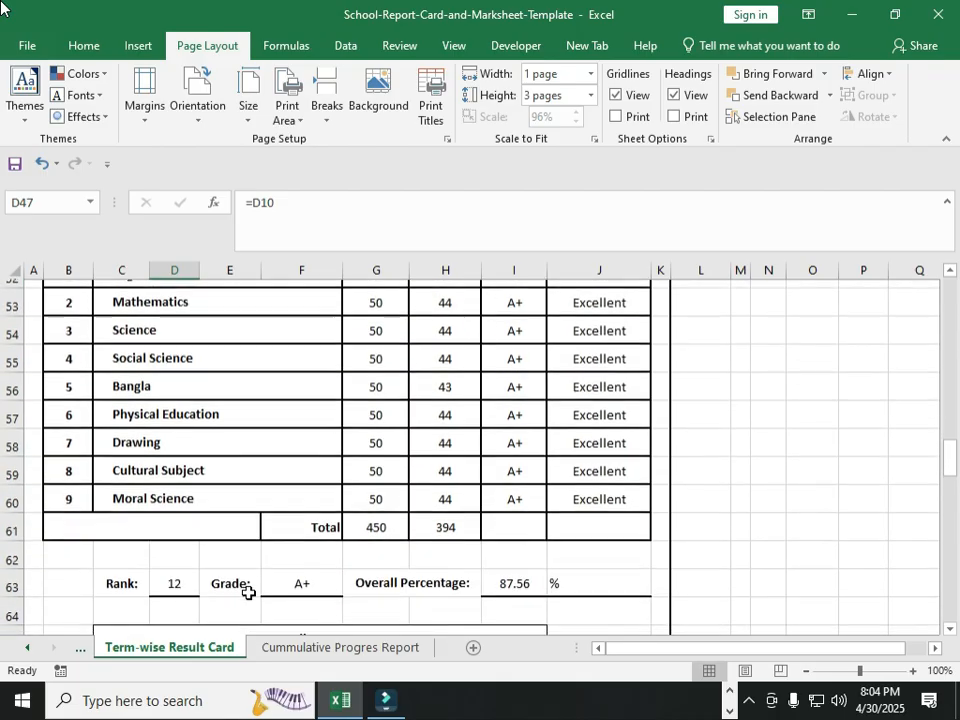
{"action": "scroll", "coordinate": [249, 594], "scroll_direction": "down", "scroll_amount": 1}
{"action": "left_click", "coordinate": [170, 491]}
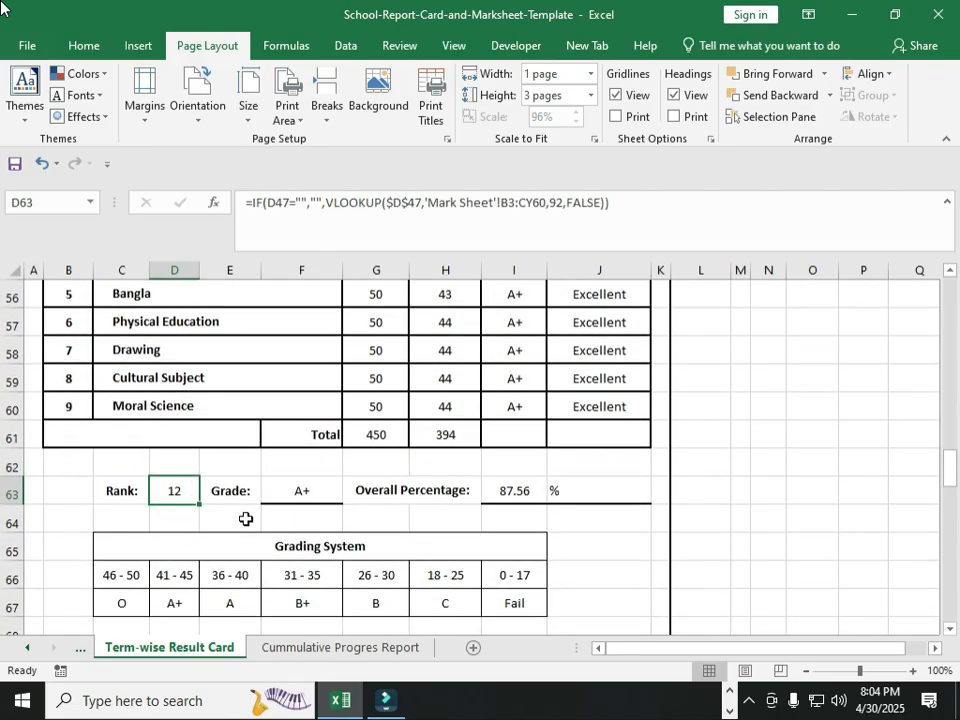
Step: Link the Final Term card's roll number in D84 to the Term-1 roll number with =D10
{"action": "scroll", "coordinate": [245, 519], "scroll_direction": "down", "scroll_amount": 6}
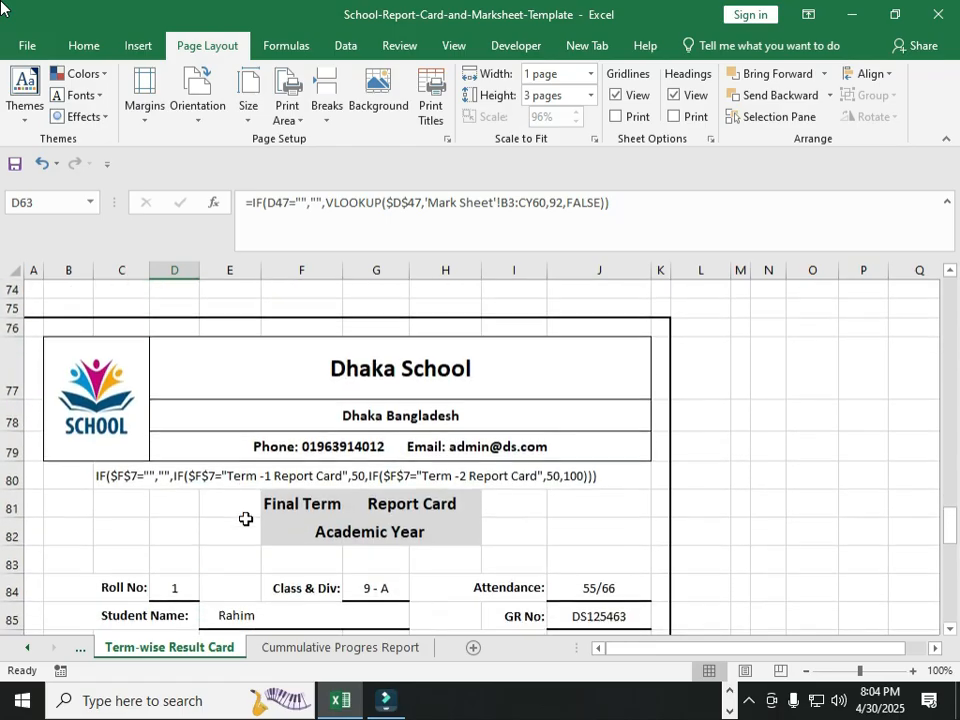
{"action": "scroll", "coordinate": [245, 519], "scroll_direction": "down", "scroll_amount": 1}
{"action": "left_click", "coordinate": [178, 527]}
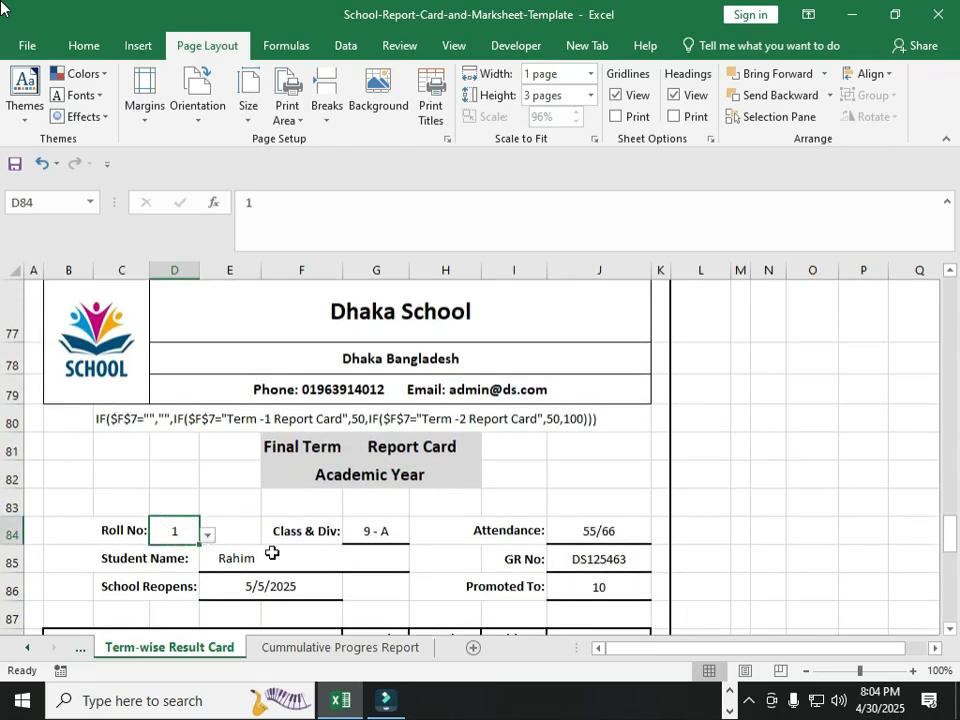
{"action": "type", "text": "="}
{"action": "scroll", "coordinate": [285, 553], "scroll_direction": "up", "scroll_amount": 5}
{"action": "scroll", "coordinate": [285, 552], "scroll_direction": "up", "scroll_amount": 8}
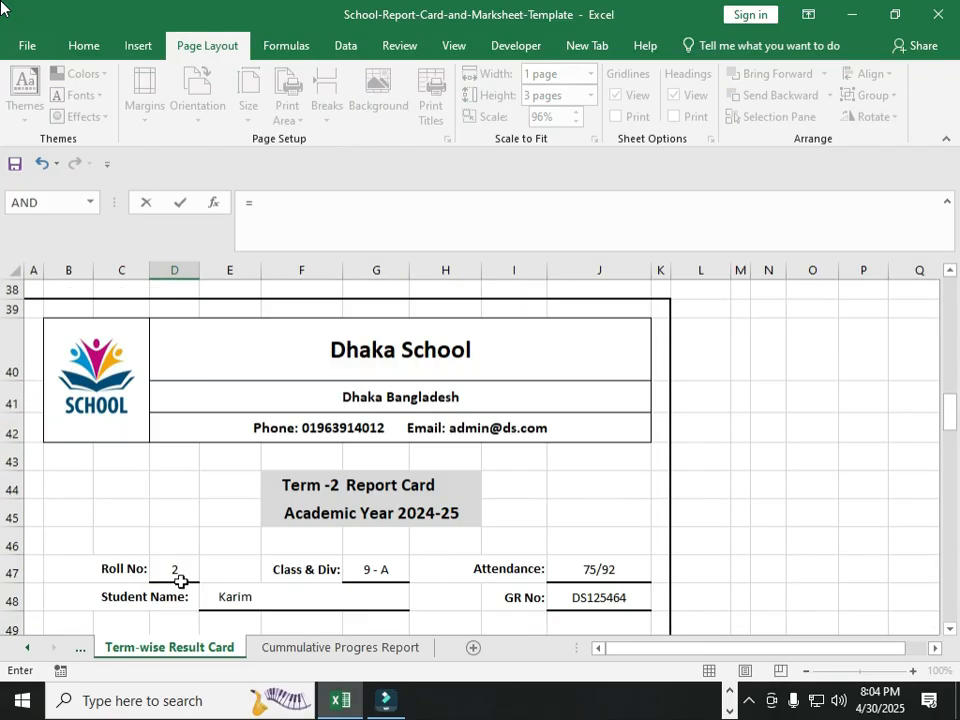
{"action": "scroll", "coordinate": [214, 570], "scroll_direction": "up", "scroll_amount": 12}
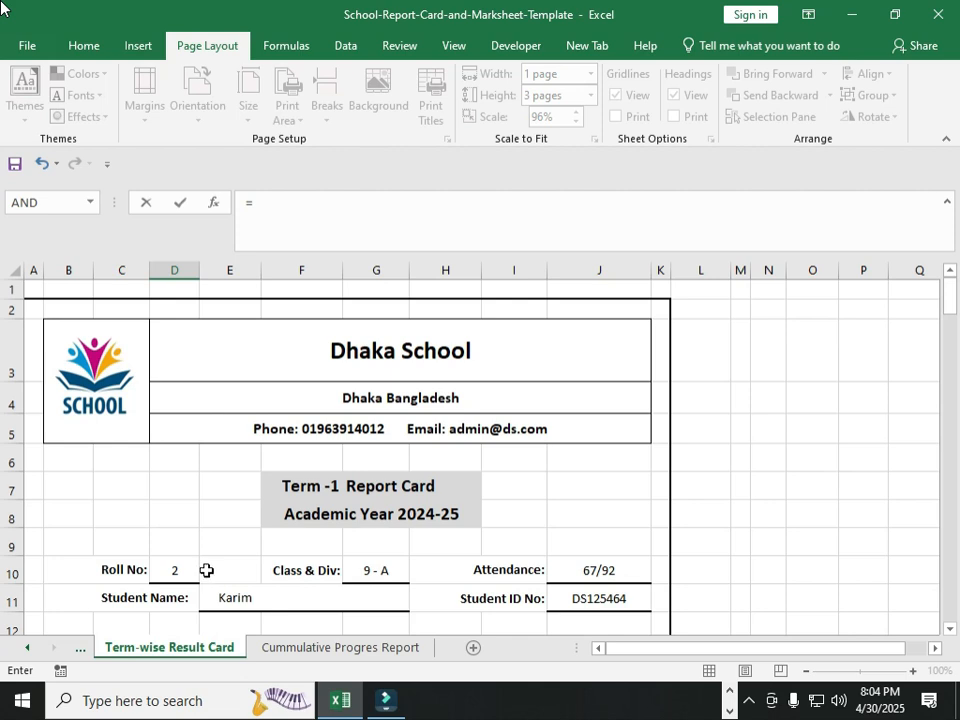
{"action": "left_click", "coordinate": [170, 570]}
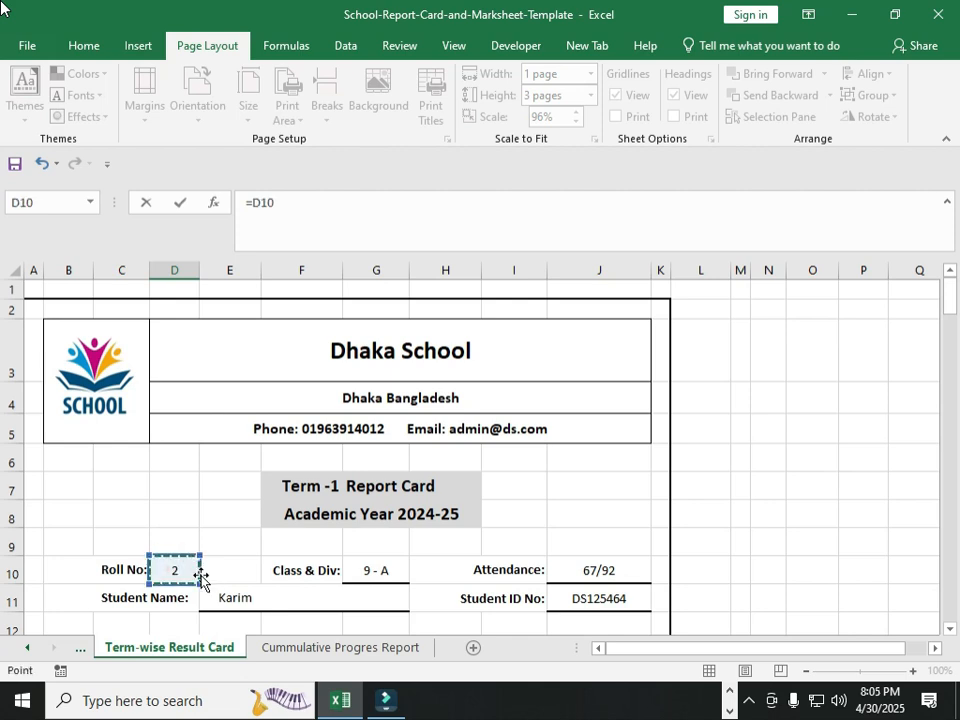
{"action": "key", "text": "Return"}
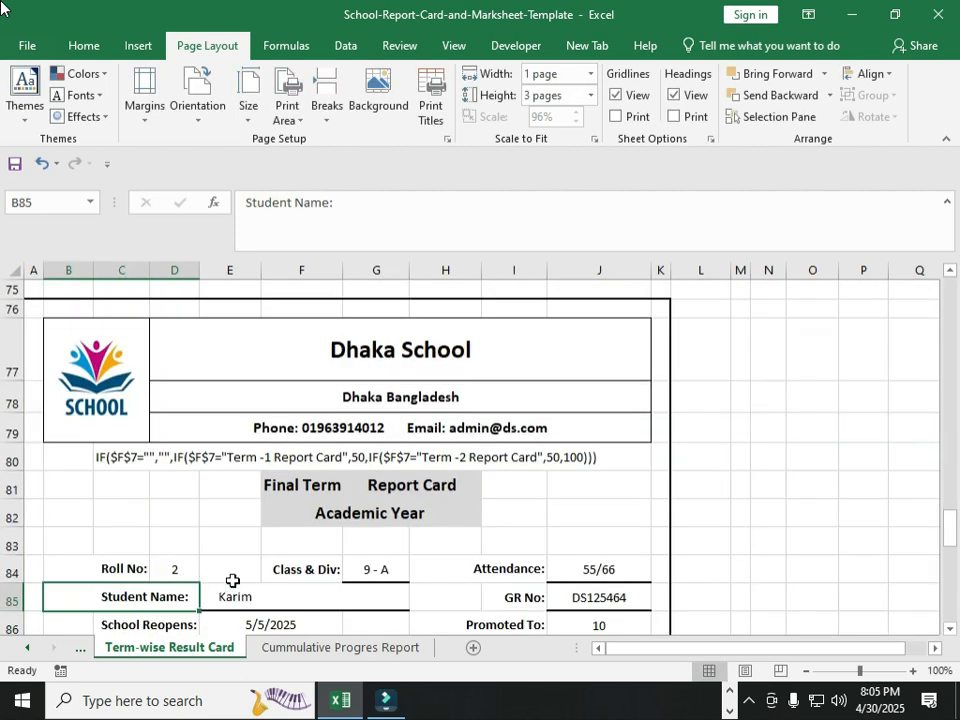
Step: Choose roll number 6 in D10 of the Term-1 report card
{"action": "scroll", "coordinate": [231, 578], "scroll_direction": "up", "scroll_amount": 13}
{"action": "scroll", "coordinate": [232, 580], "scroll_direction": "up", "scroll_amount": 12}
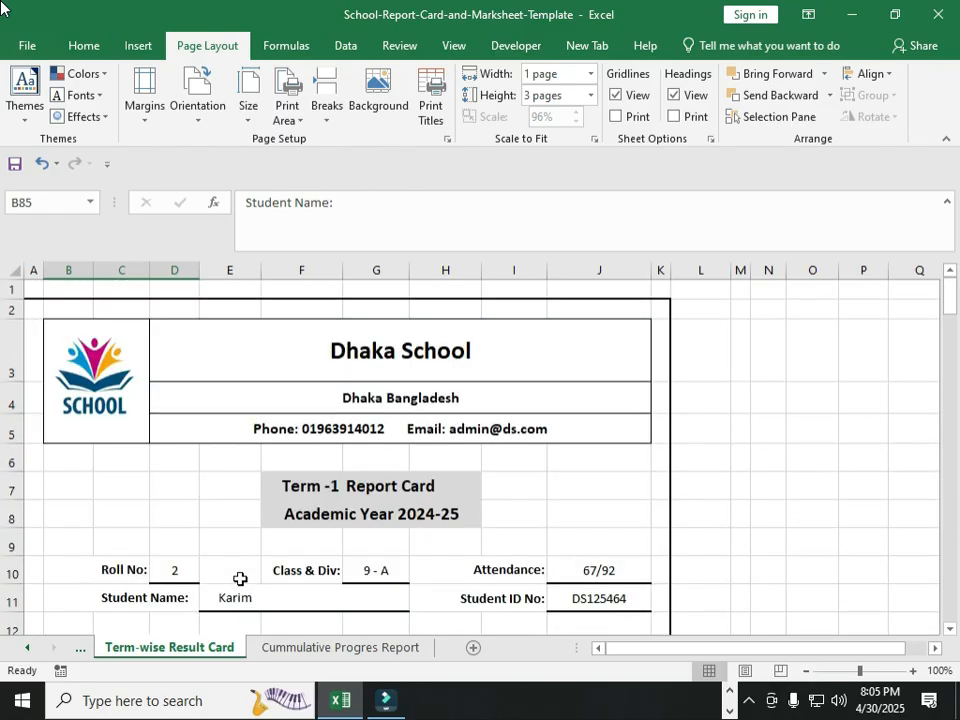
{"action": "left_click", "coordinate": [228, 550]}
{"action": "left_click", "coordinate": [176, 570]}
{"action": "left_click", "coordinate": [208, 577]}
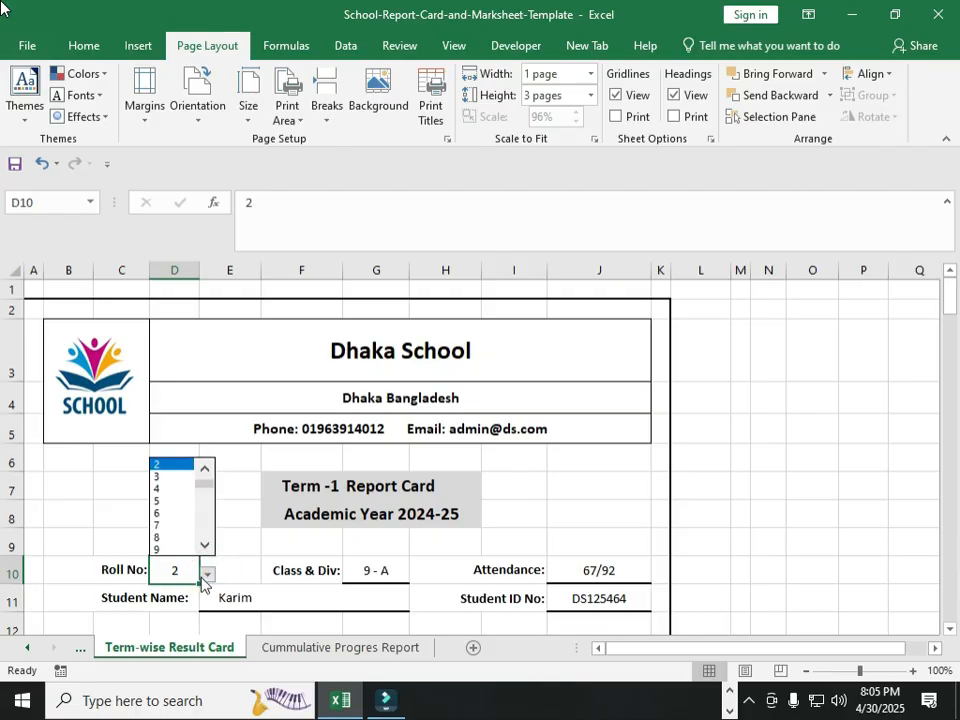
{"action": "left_click", "coordinate": [172, 512]}
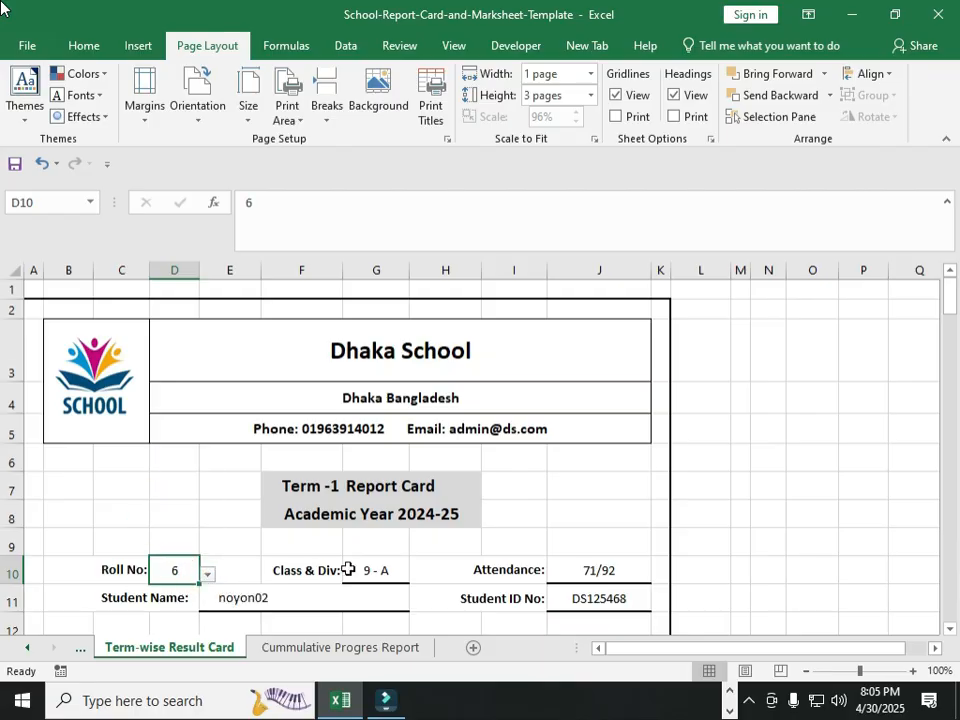
Step: Review the Term-2 and Final Term cards' student details, marks, rank, grade and overall percentage for the selected roll number
{"action": "scroll", "coordinate": [347, 568], "scroll_direction": "down", "scroll_amount": 4}
{"action": "scroll", "coordinate": [348, 568], "scroll_direction": "down", "scroll_amount": 9}
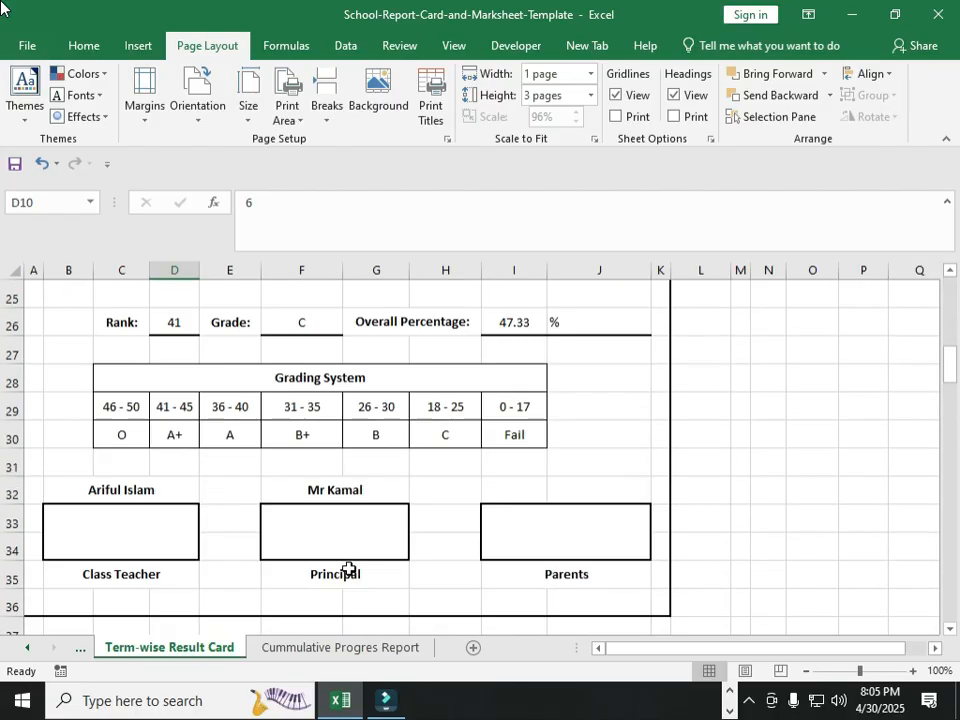
{"action": "scroll", "coordinate": [348, 568], "scroll_direction": "down", "scroll_amount": 1}
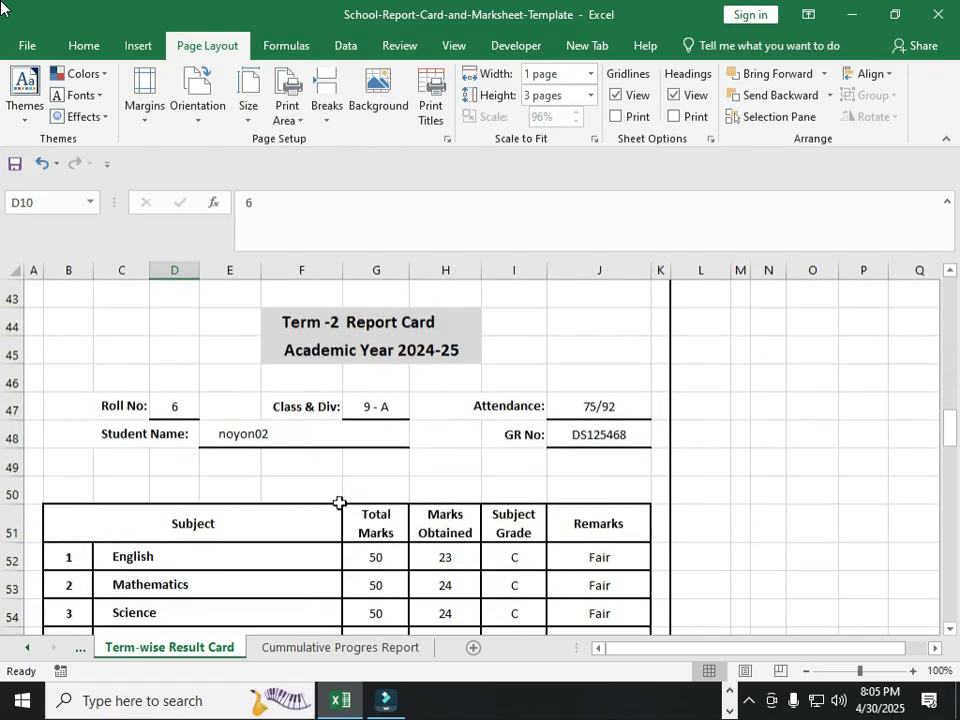
{"action": "scroll", "coordinate": [339, 504], "scroll_direction": "down", "scroll_amount": 9}
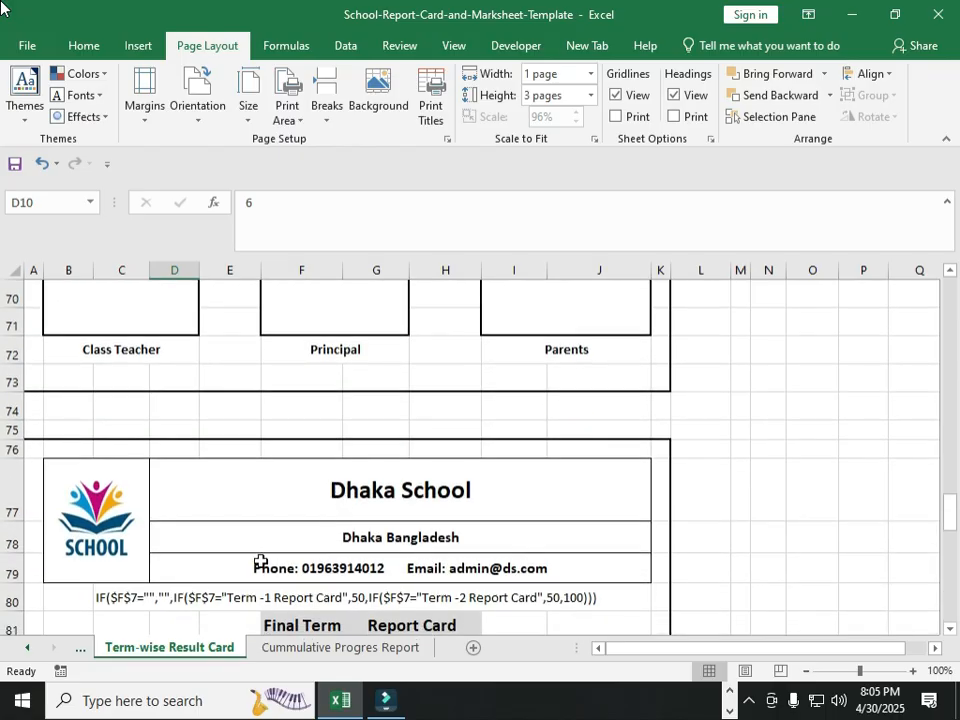
{"action": "scroll", "coordinate": [259, 561], "scroll_direction": "down", "scroll_amount": 2}
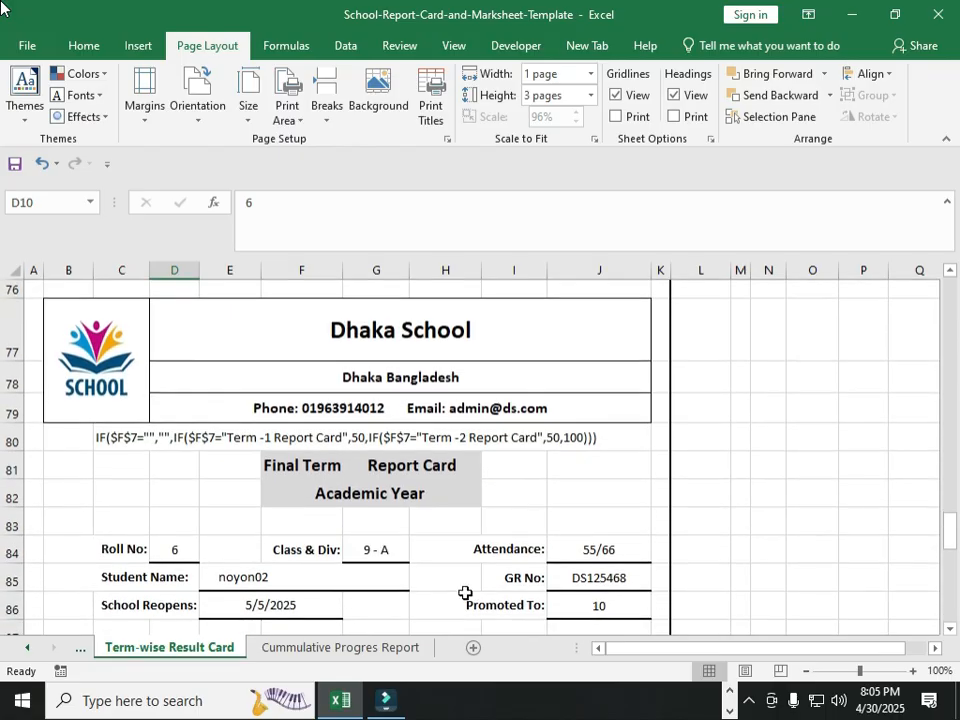
{"action": "scroll", "coordinate": [440, 595], "scroll_direction": "down", "scroll_amount": 3}
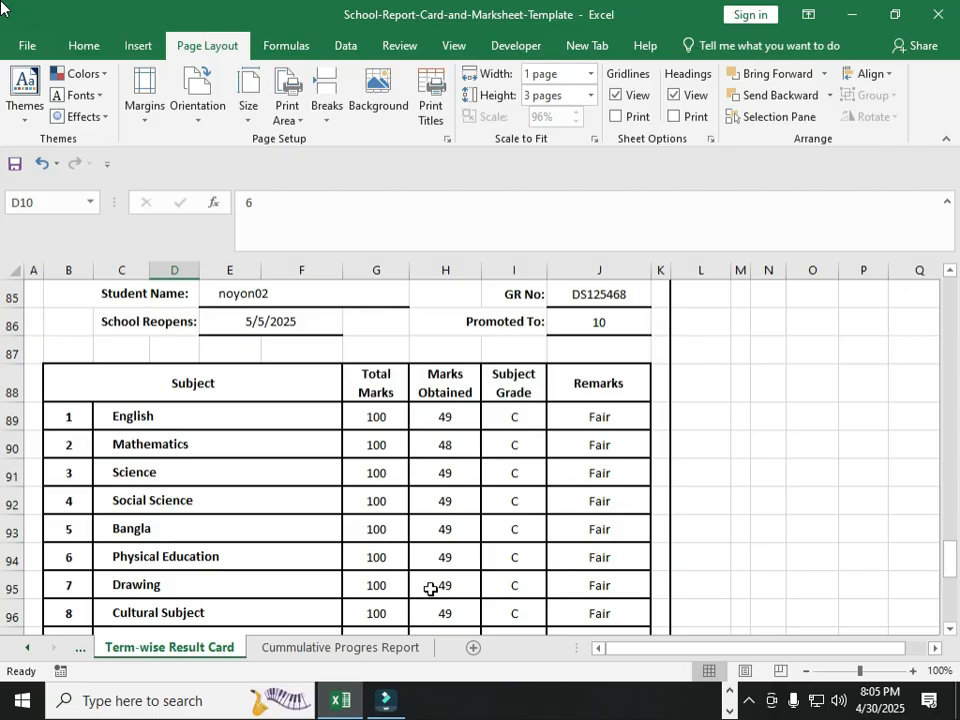
{"action": "scroll", "coordinate": [430, 589], "scroll_direction": "down", "scroll_amount": 2}
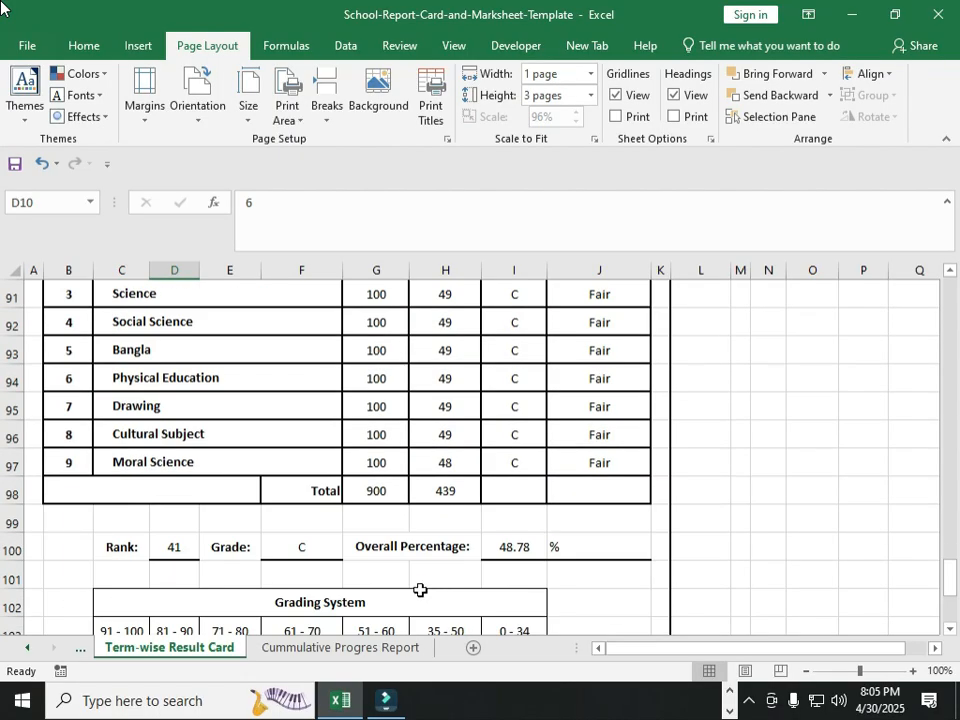
{"action": "left_click", "coordinate": [508, 548]}
{"action": "left_click", "coordinate": [559, 543]}
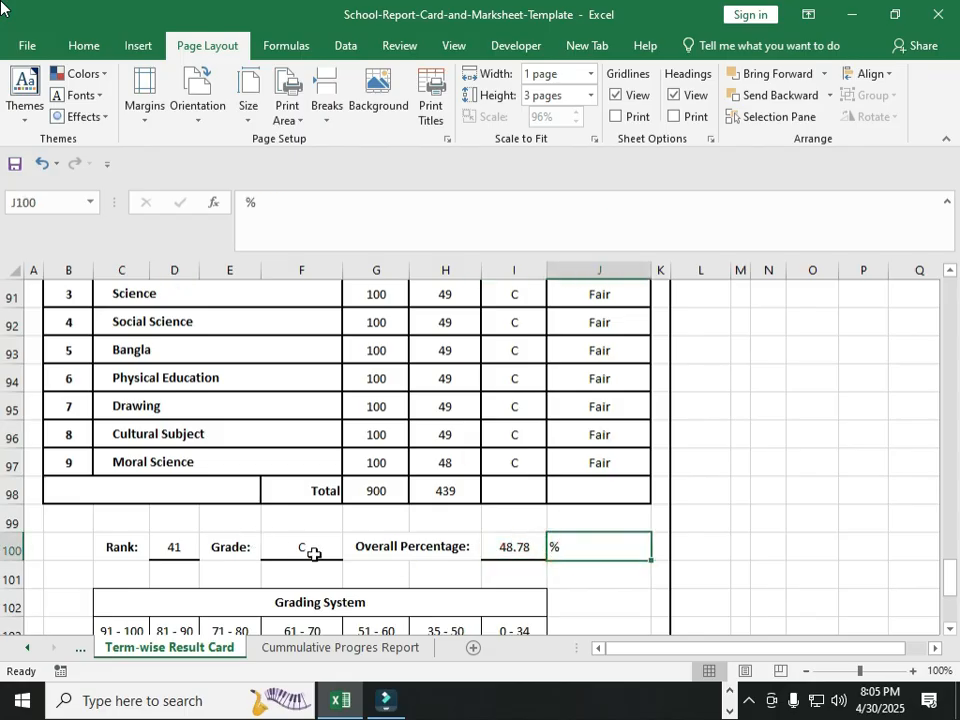
{"action": "scroll", "coordinate": [380, 575], "scroll_direction": "down", "scroll_amount": 3}
{"action": "scroll", "coordinate": [402, 590], "scroll_direction": "up", "scroll_amount": 4}
{"action": "scroll", "coordinate": [400, 590], "scroll_direction": "up", "scroll_amount": 20}
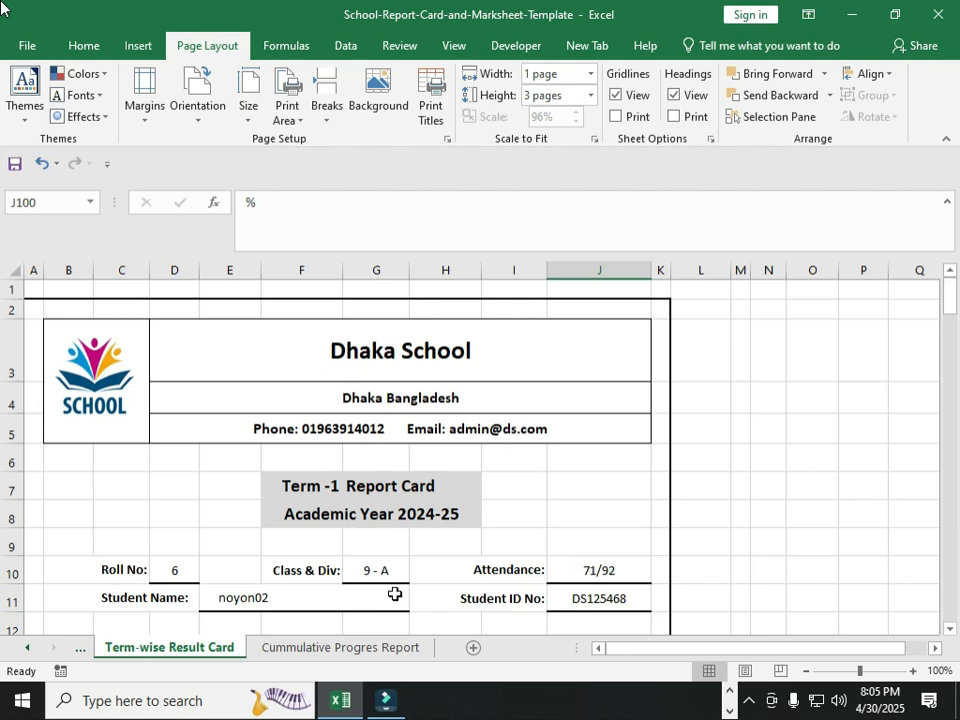
Step: Switch to the Cummulative Progres Report sheet and look over its header and term columns
{"action": "left_click", "coordinate": [345, 630]}
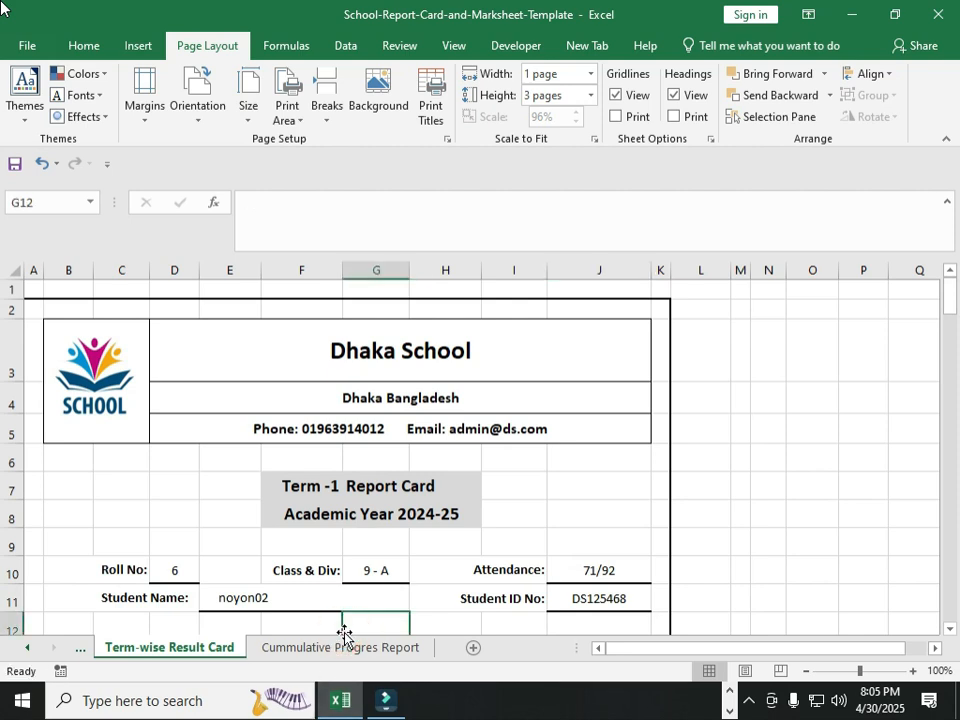
{"action": "left_click", "coordinate": [343, 646]}
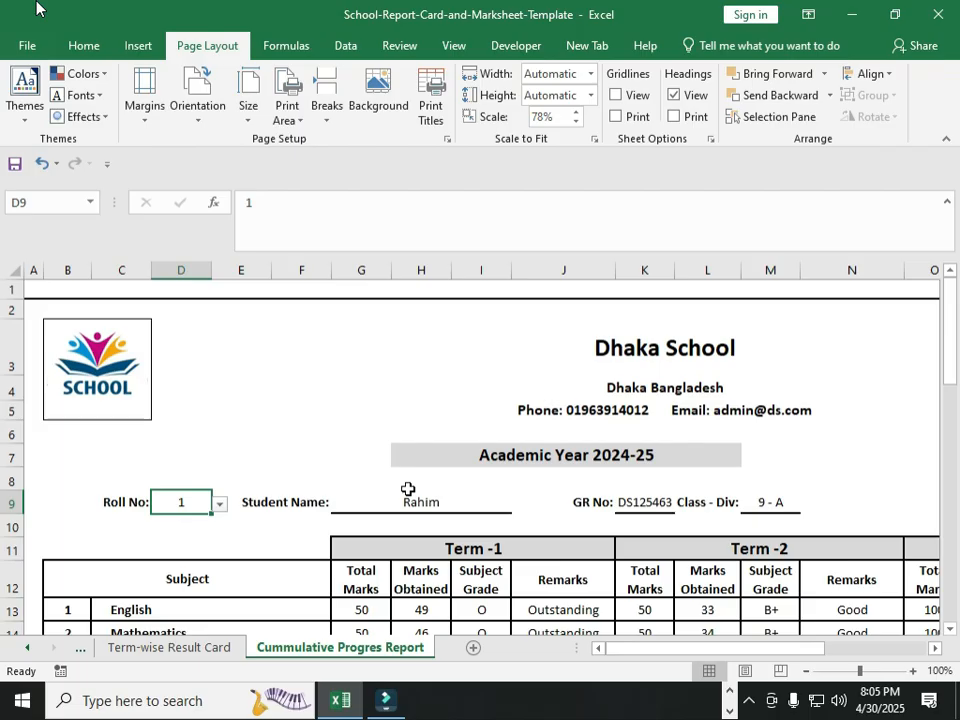
{"action": "left_click_drag", "start_coordinate": [671, 649], "coordinate": [682, 655]}
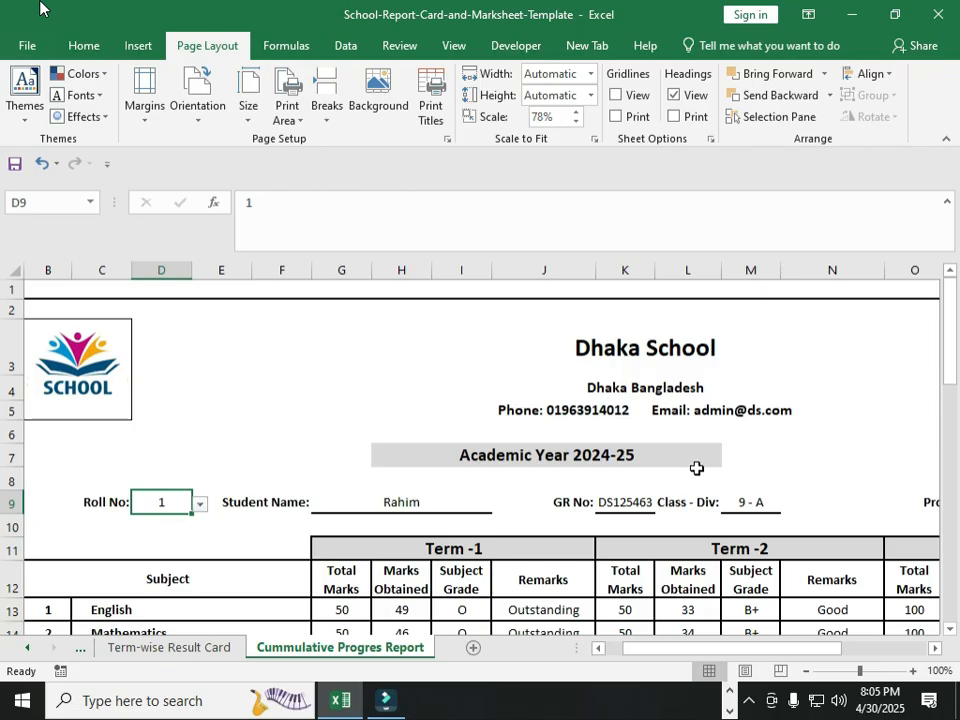
Step: Show the sheet's gridlines, look over the subject marks table, and hide the gridlines again
{"action": "left_click", "coordinate": [615, 95]}
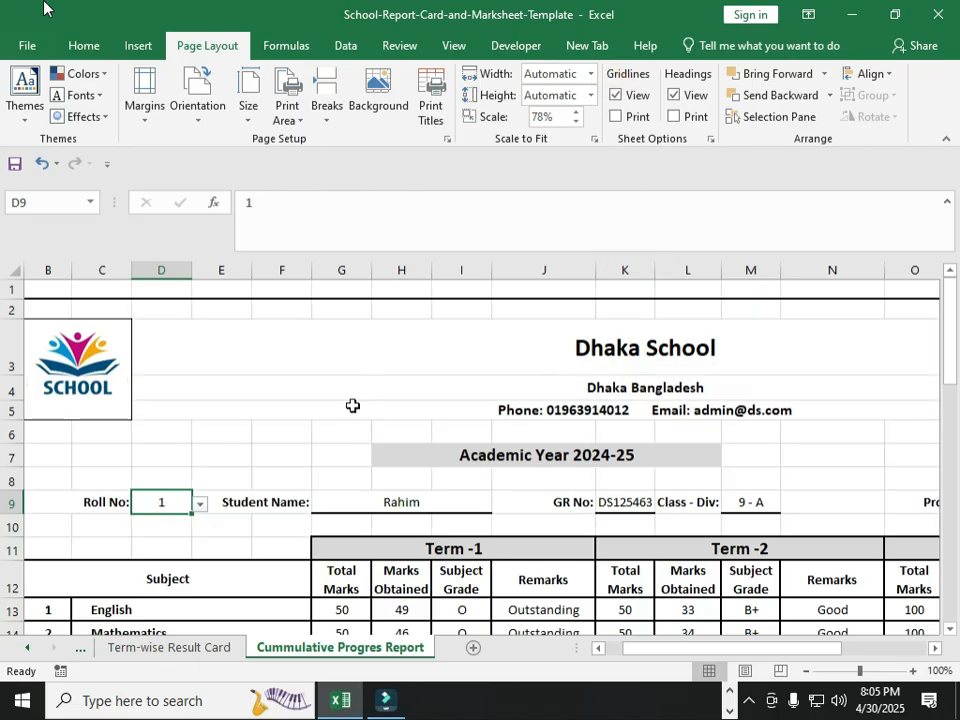
{"action": "scroll", "coordinate": [366, 448], "scroll_direction": "down", "scroll_amount": 2}
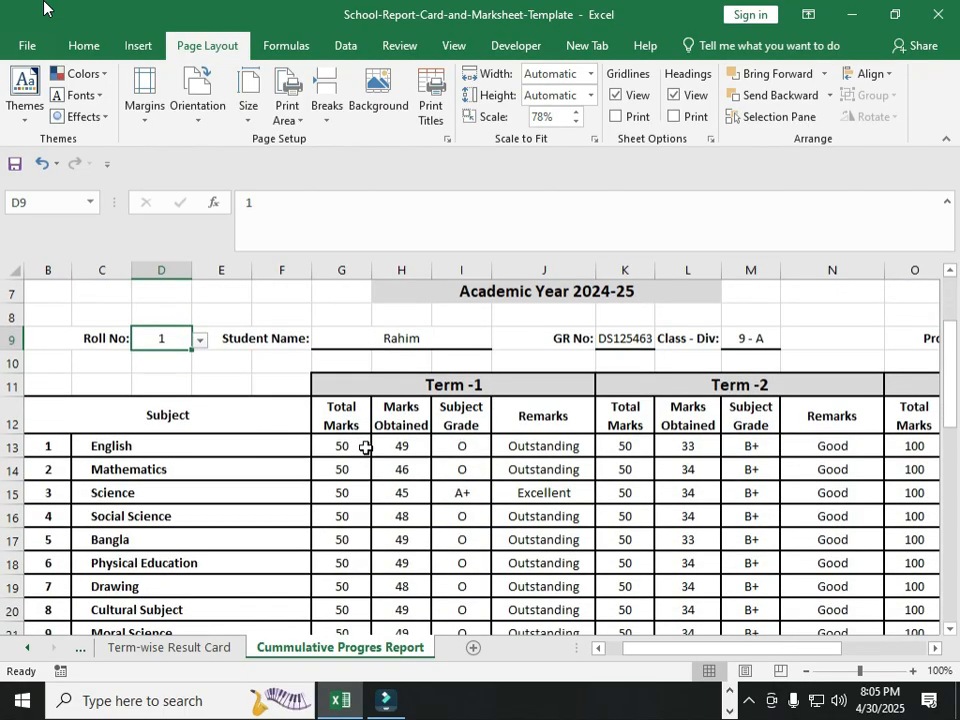
{"action": "left_click", "coordinate": [616, 95]}
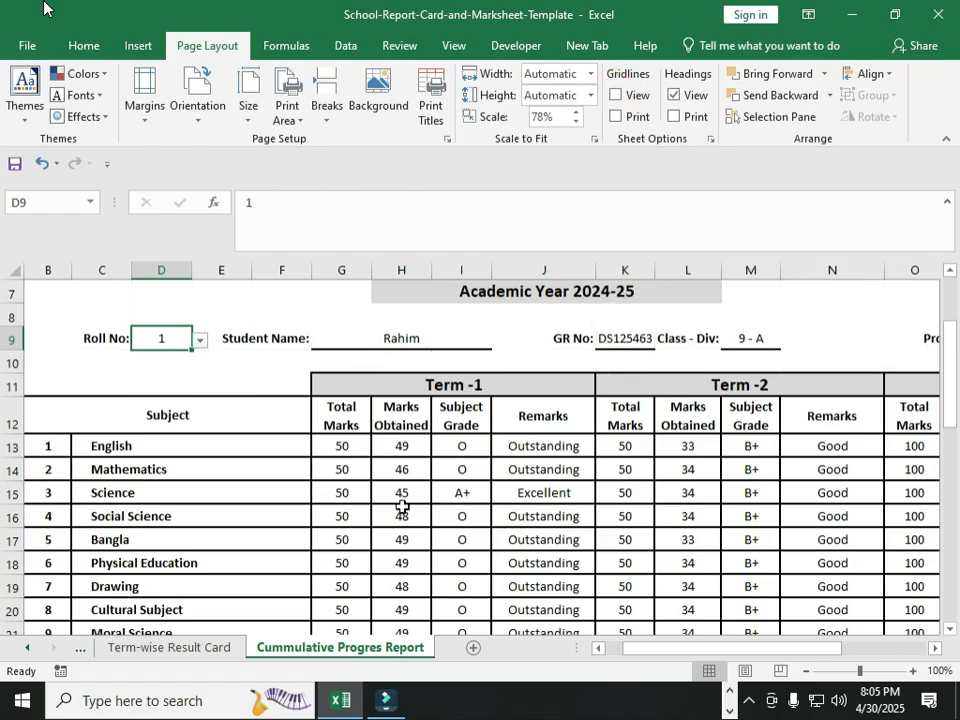
Step: Look over the cumulative report's header, subject list and the Term-1, Term-2 and Final Term marks blocks
{"action": "scroll", "coordinate": [525, 504], "scroll_direction": "up", "scroll_amount": 2}
{"action": "scroll", "coordinate": [525, 504], "scroll_direction": "up", "scroll_amount": 1}
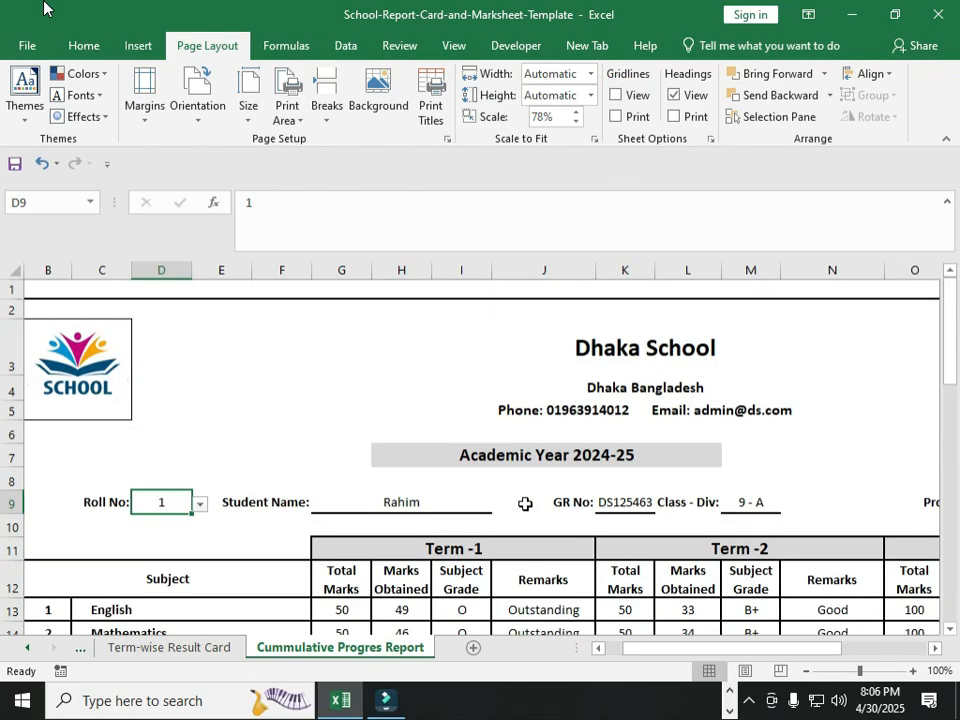
{"action": "scroll", "coordinate": [525, 504], "scroll_direction": "down", "scroll_amount": 5}
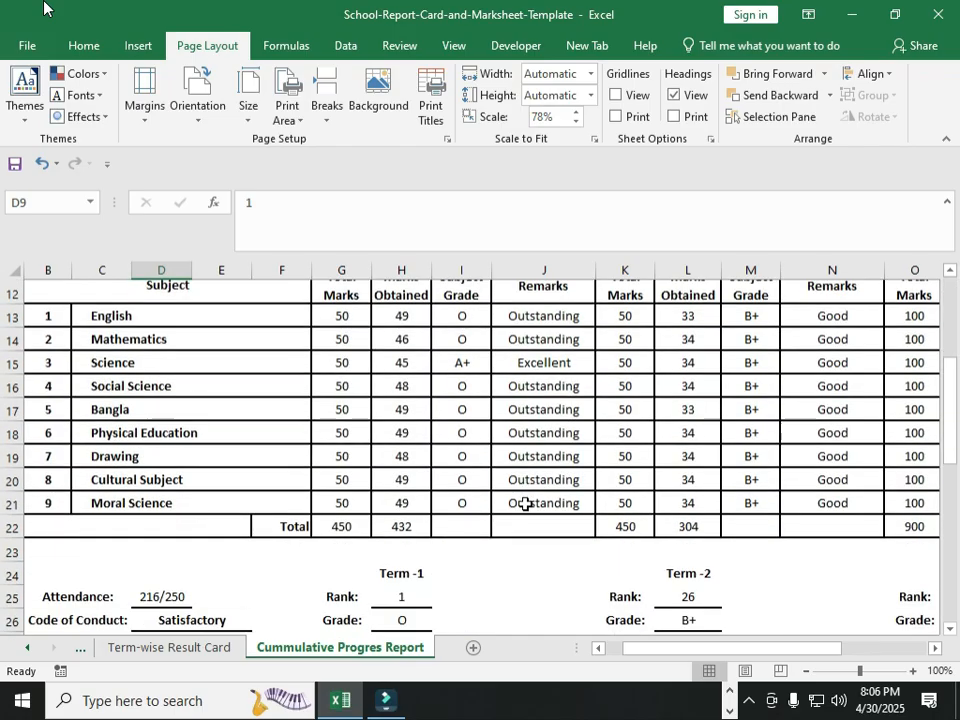
{"action": "scroll", "coordinate": [525, 504], "scroll_direction": "up", "scroll_amount": 2}
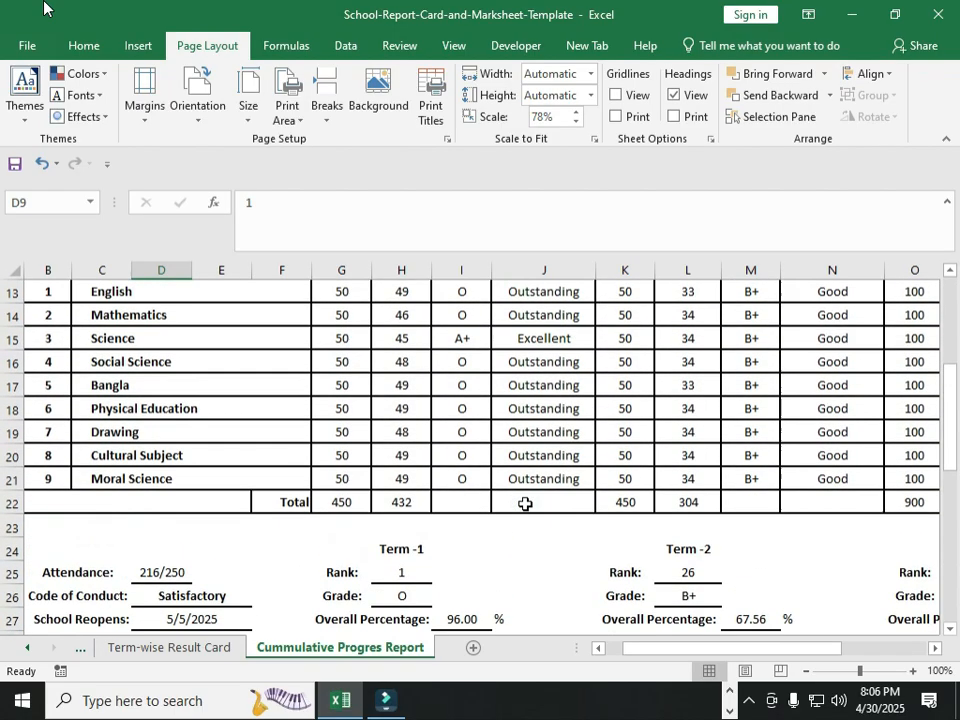
{"action": "left_click", "coordinate": [150, 375]}
{"action": "left_click_drag", "start_coordinate": [148, 514], "coordinate": [141, 559]}
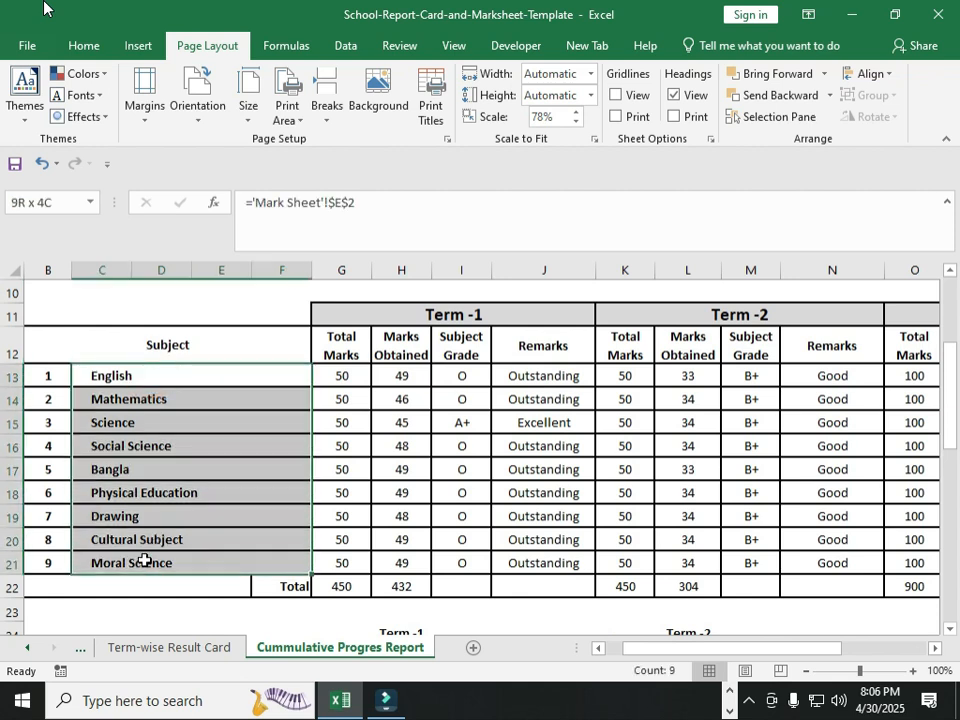
{"action": "left_click_drag", "start_coordinate": [467, 317], "coordinate": [464, 562]}
{"action": "left_click_drag", "start_coordinate": [701, 317], "coordinate": [771, 523]}
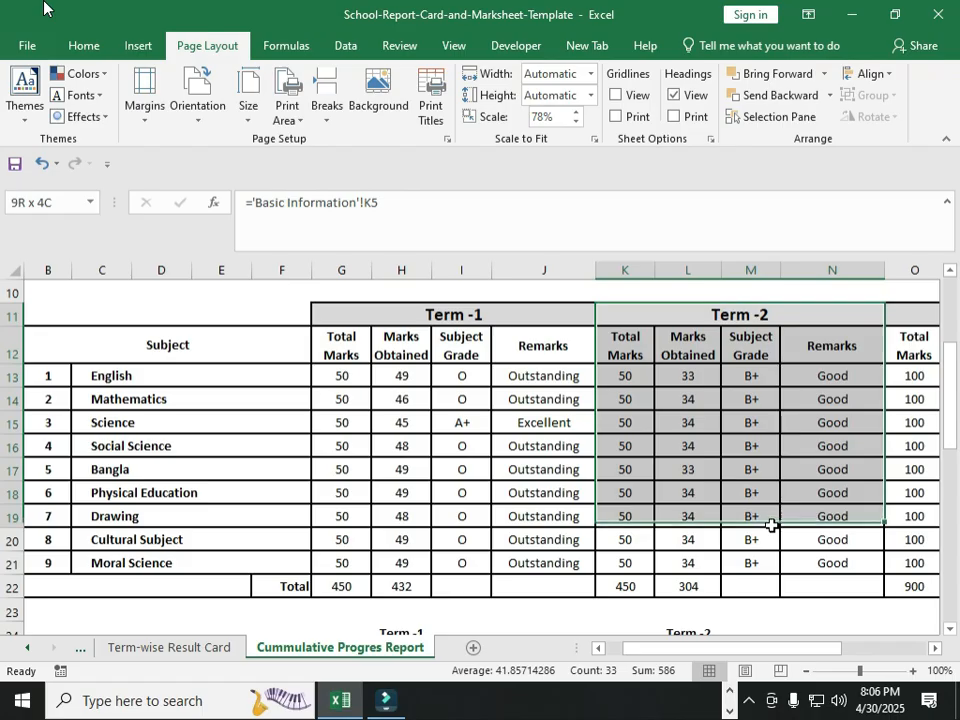
{"action": "left_click_drag", "start_coordinate": [756, 651], "coordinate": [840, 642]}
{"action": "left_click_drag", "start_coordinate": [666, 317], "coordinate": [671, 568]}
{"action": "scroll", "coordinate": [377, 585], "scroll_direction": "down", "scroll_amount": 2}
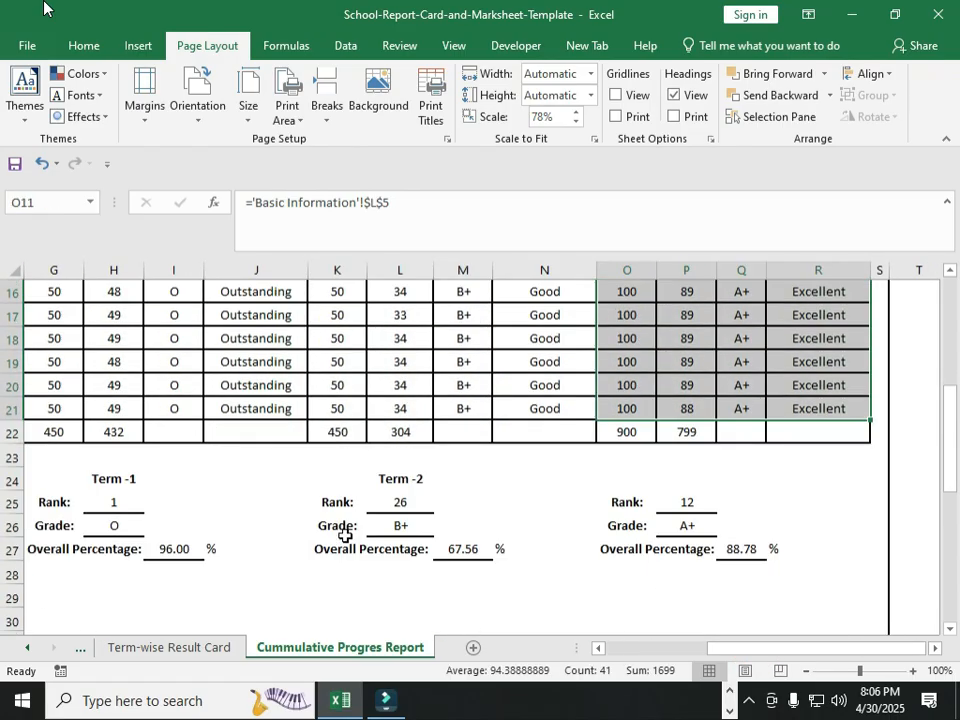
Step: Examine the attendance and rank summaries, grading system tables and signature boxes below the marks table
{"action": "left_click_drag", "start_coordinate": [784, 655], "coordinate": [575, 670]}
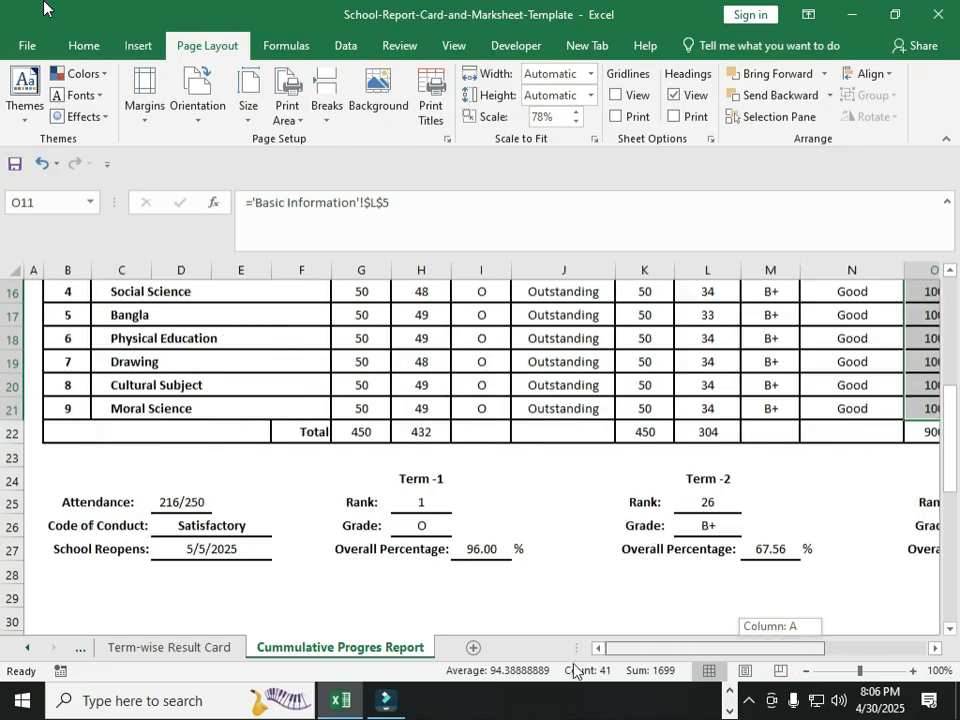
{"action": "scroll", "coordinate": [555, 512], "scroll_direction": "down", "scroll_amount": 5}
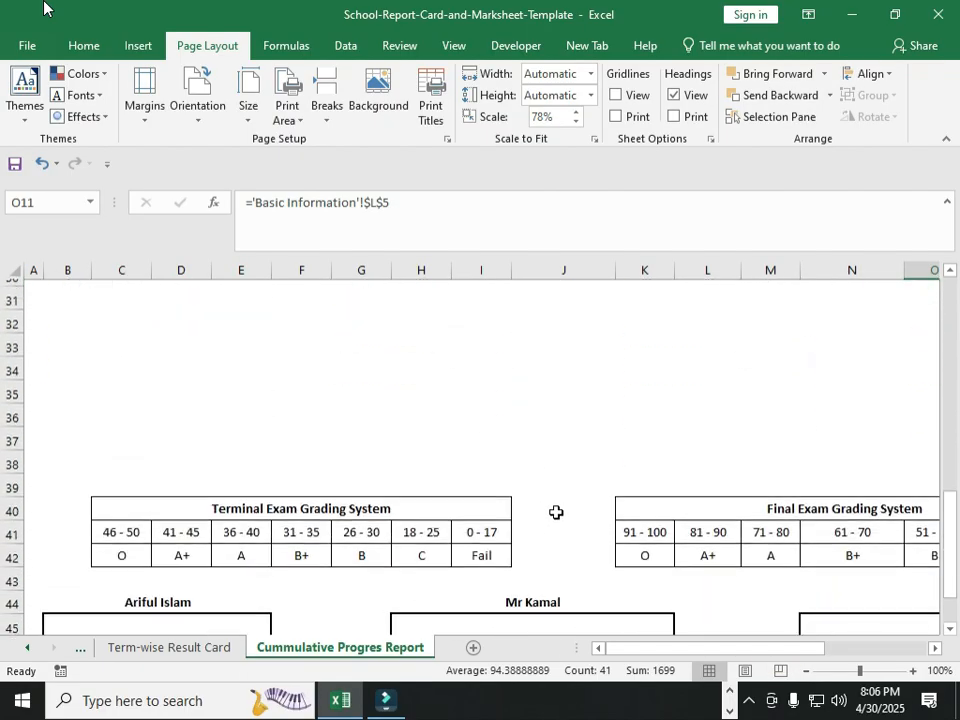
{"action": "scroll", "coordinate": [556, 512], "scroll_direction": "down", "scroll_amount": 2}
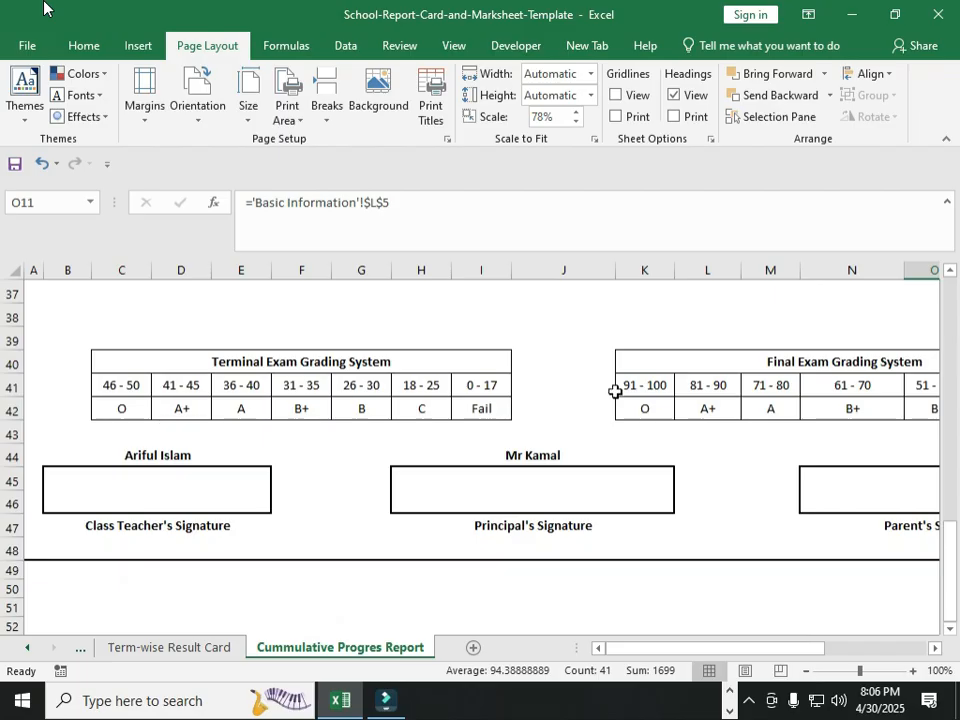
{"action": "left_click_drag", "start_coordinate": [762, 648], "coordinate": [639, 634]}
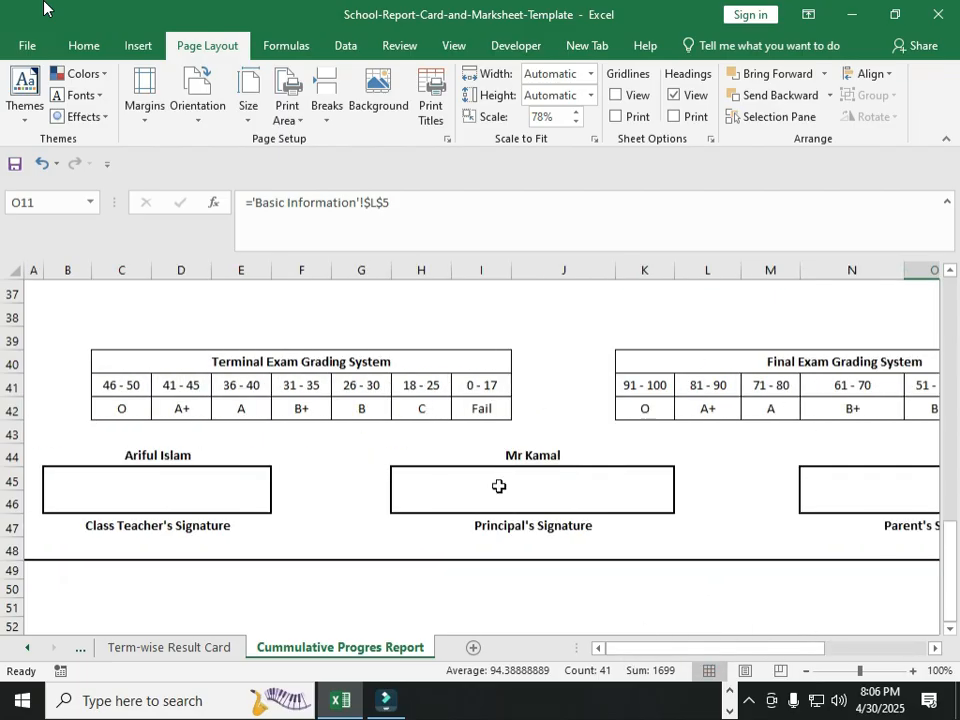
{"action": "scroll", "coordinate": [563, 498], "scroll_direction": "up", "scroll_amount": 2}
{"action": "scroll", "coordinate": [563, 498], "scroll_direction": "up", "scroll_amount": 4}
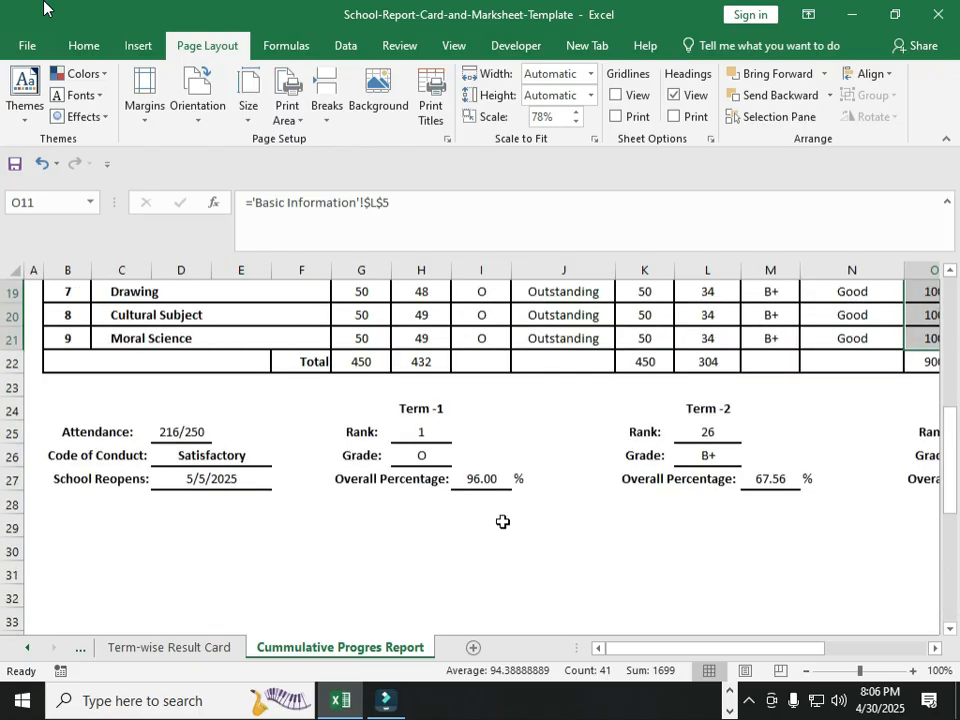
{"action": "scroll", "coordinate": [531, 489], "scroll_direction": "up", "scroll_amount": 6}
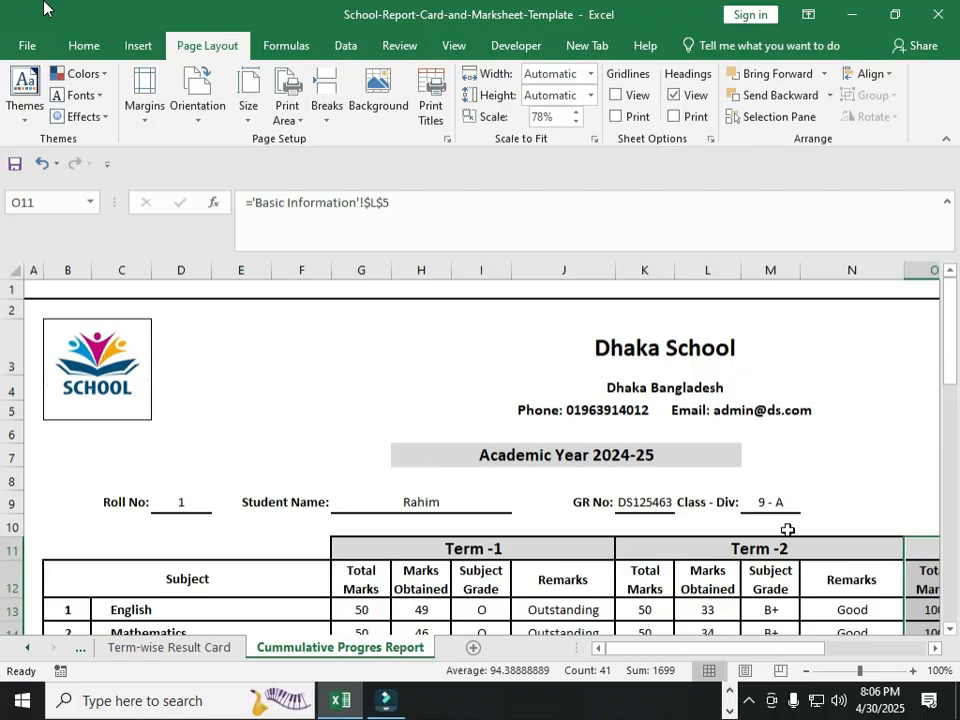
Step: Choose roll number 5 in D9 of the cumulative report and check the report's print preview
{"action": "left_click", "coordinate": [768, 502]}
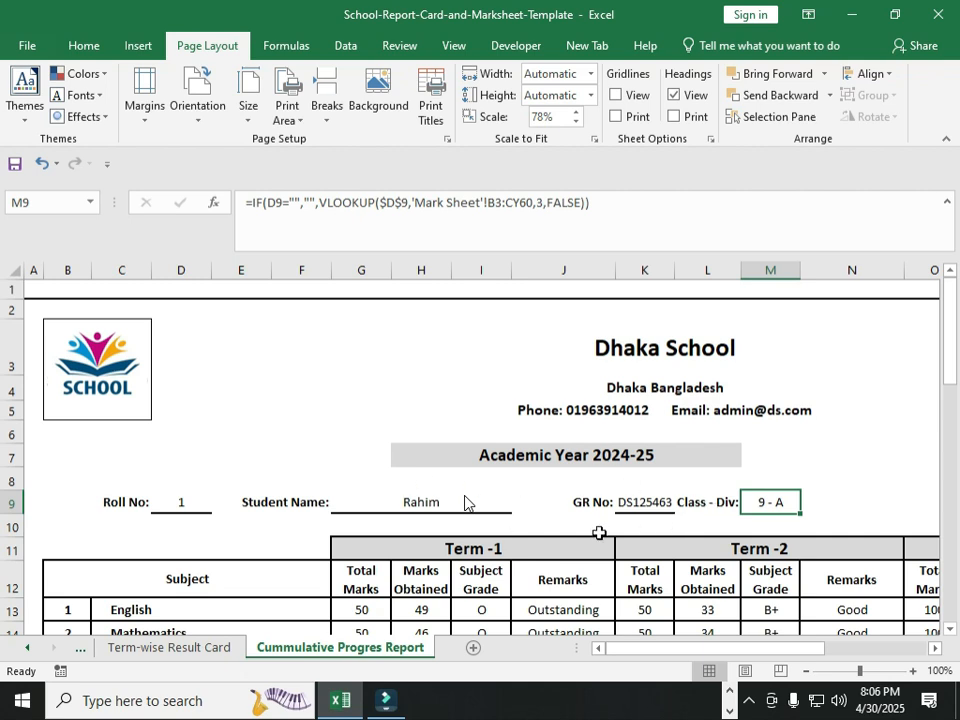
{"action": "left_click", "coordinate": [178, 502]}
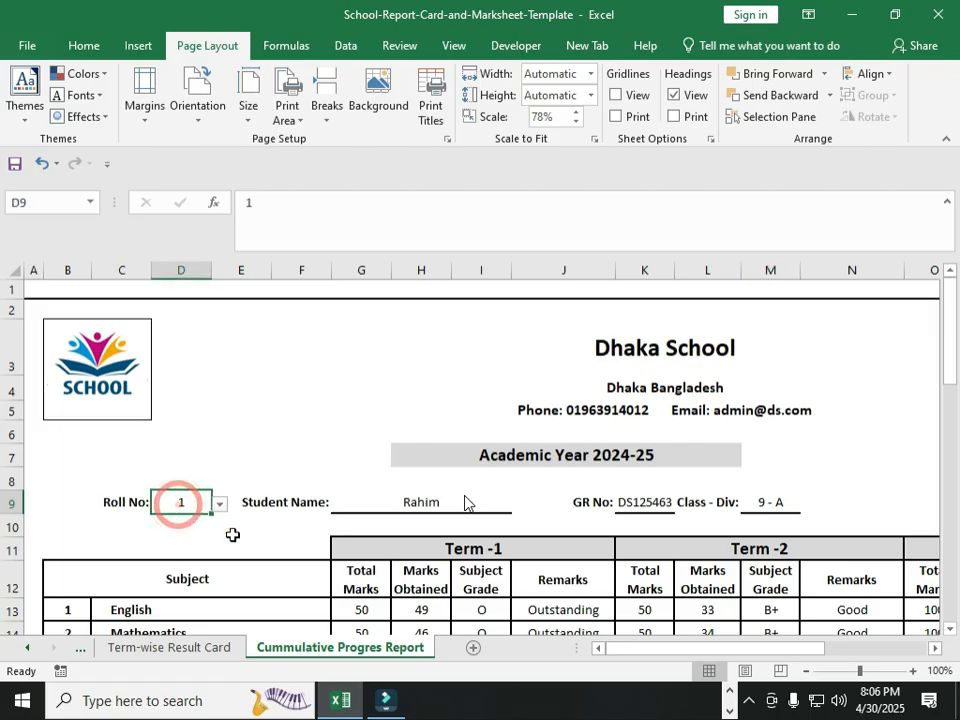
{"action": "left_click", "coordinate": [219, 504]}
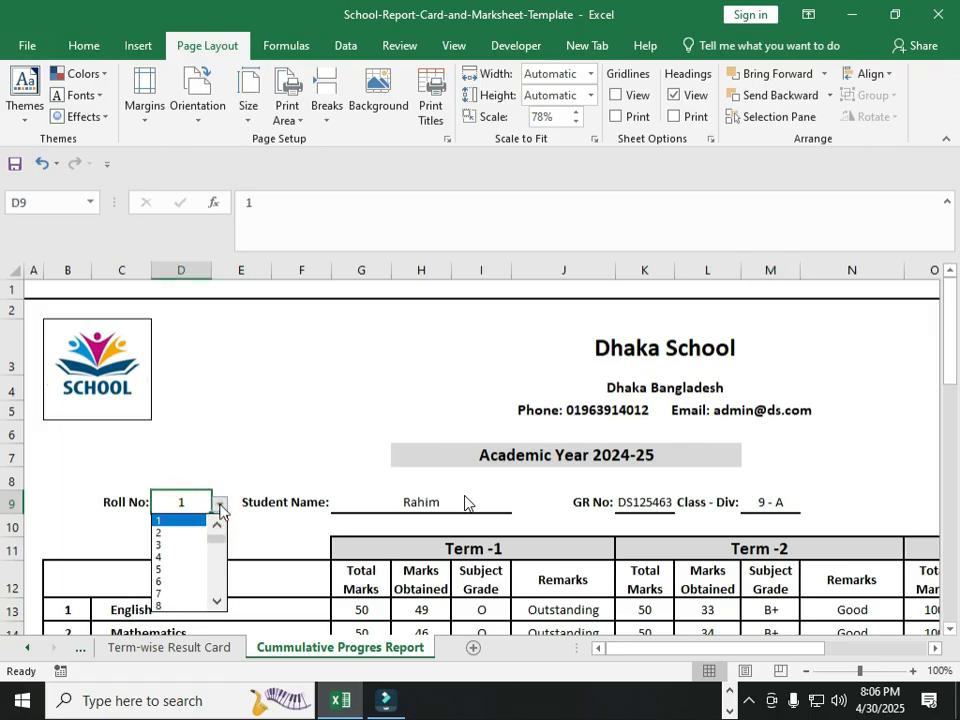
{"action": "left_click", "coordinate": [167, 570]}
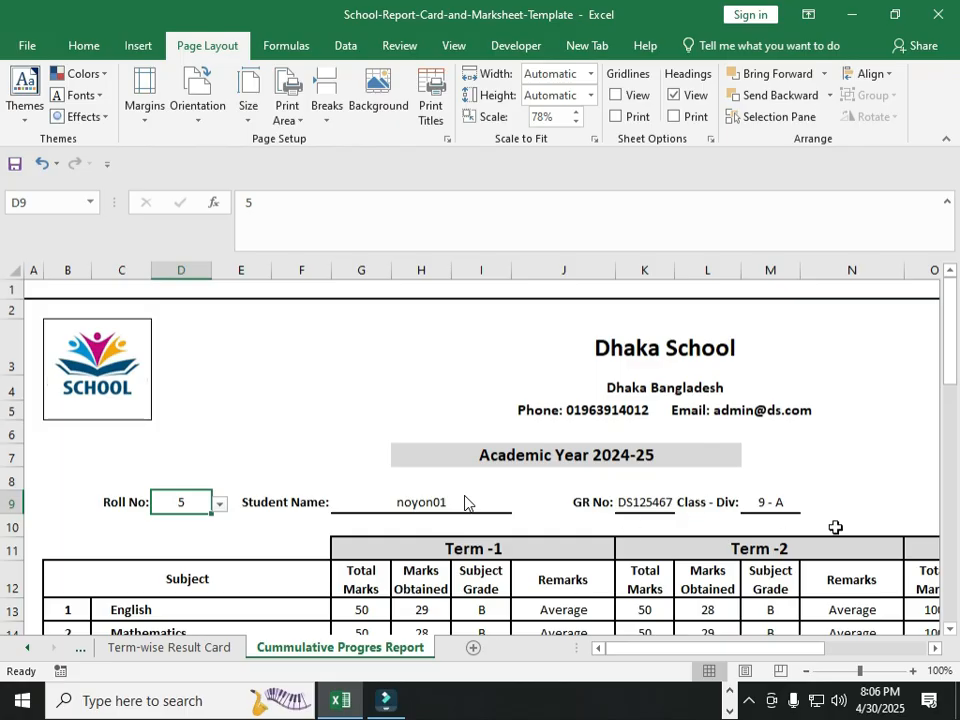
{"action": "scroll", "coordinate": [464, 502], "scroll_direction": "down", "scroll_amount": 4}
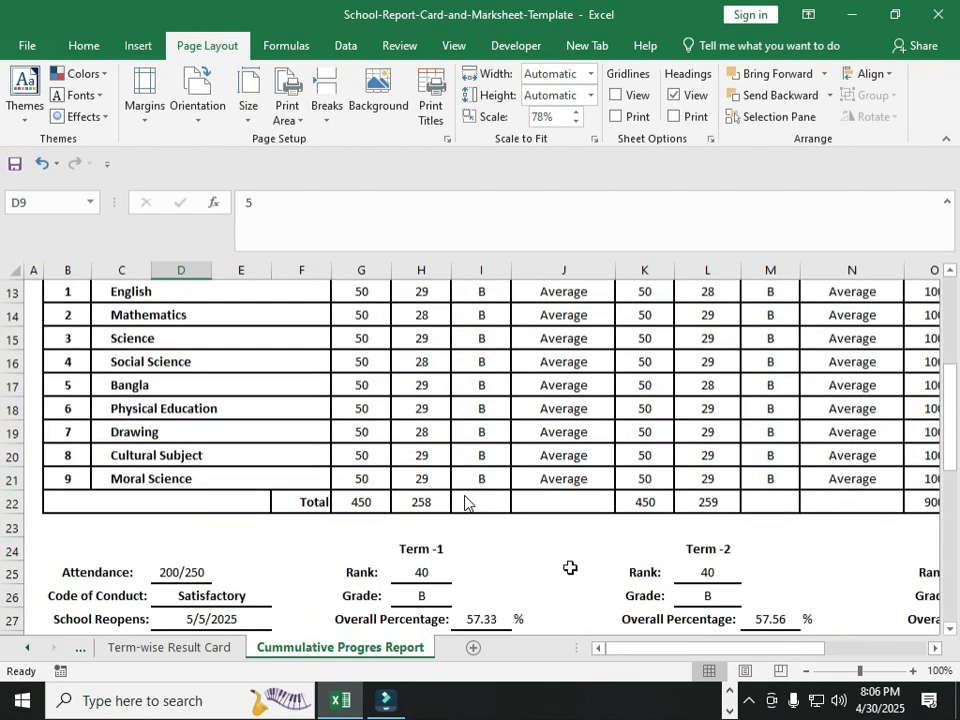
{"action": "key", "text": "ctrl+p"}
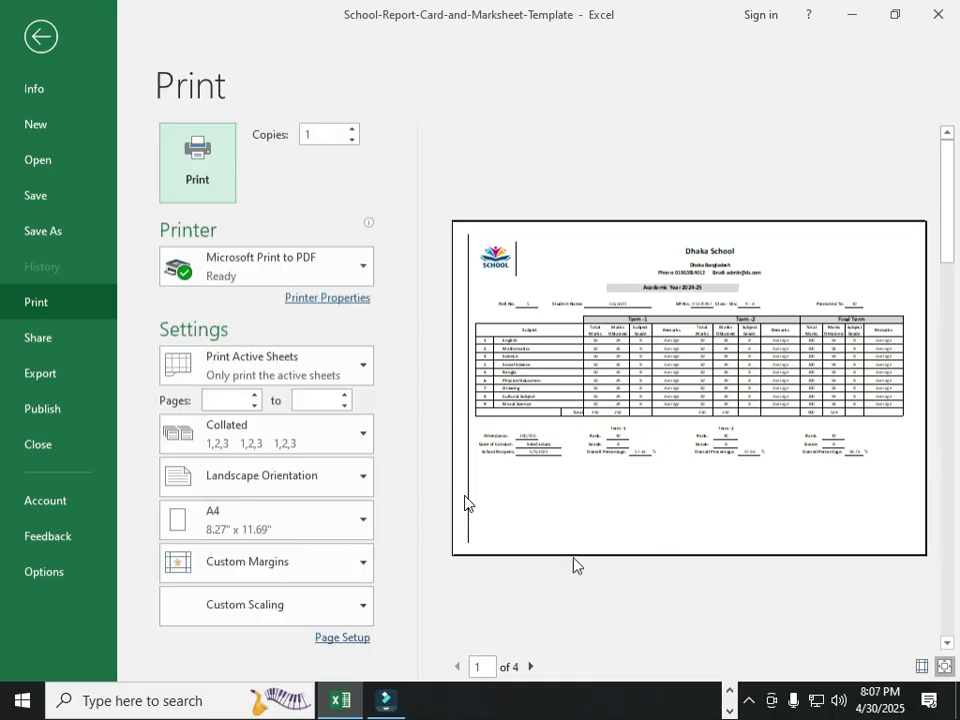
{"action": "left_click", "coordinate": [41, 37]}
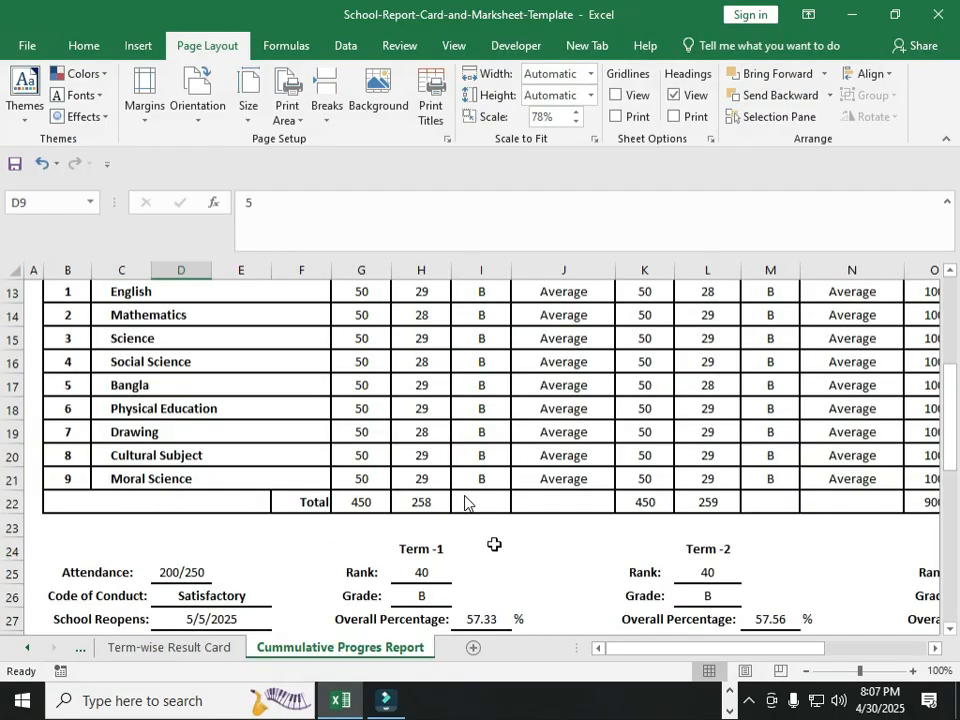
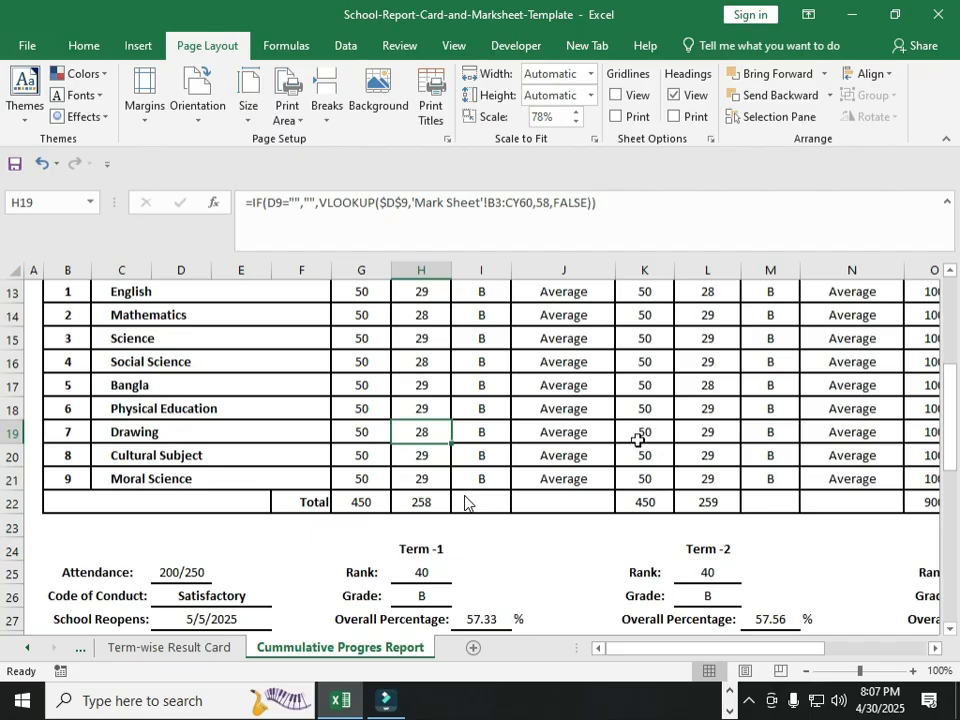
Step: Go to the Mark Sheet and look over its columns from the grand totals back to the student information
{"action": "left_click", "coordinate": [78, 650]}
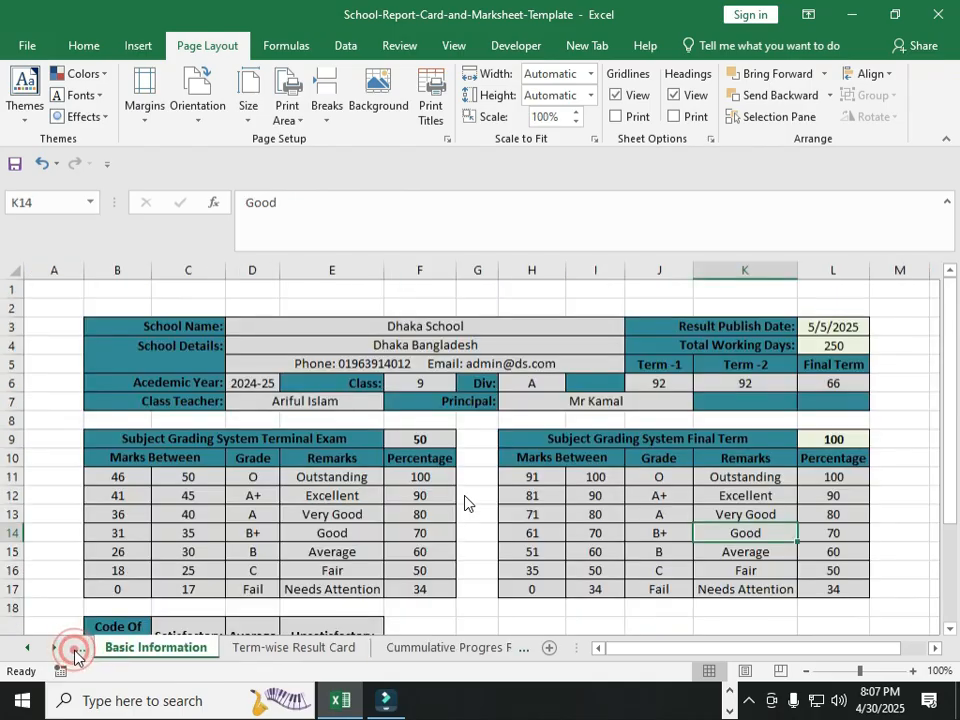
{"action": "left_click", "coordinate": [75, 651]}
{"action": "left_click", "coordinate": [75, 651]}
{"action": "left_click", "coordinate": [200, 650]}
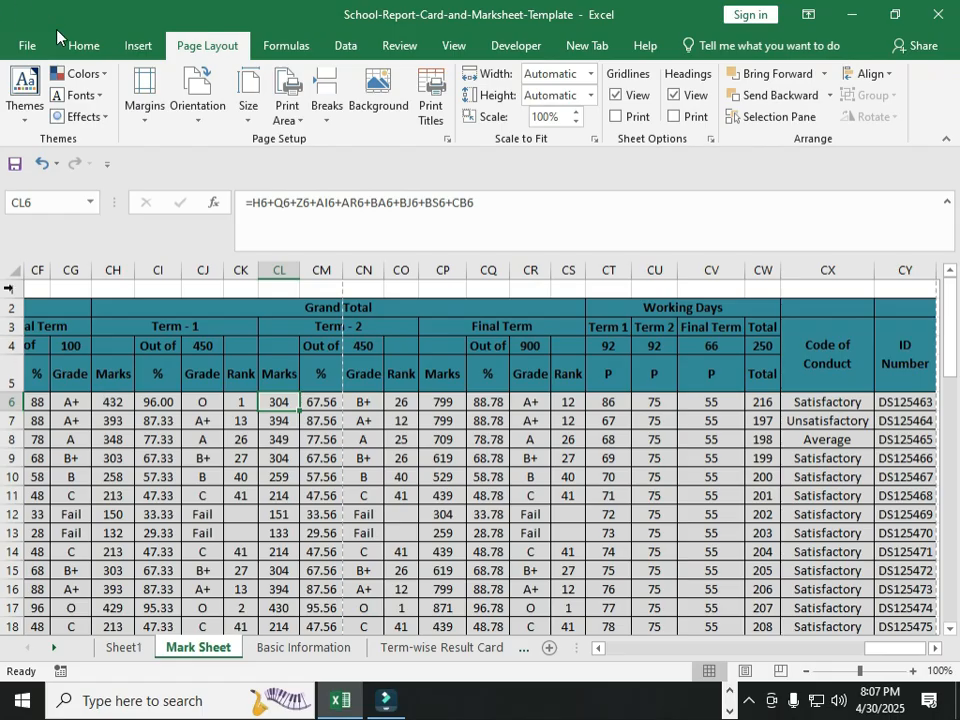
{"action": "left_click", "coordinate": [36, 398]}
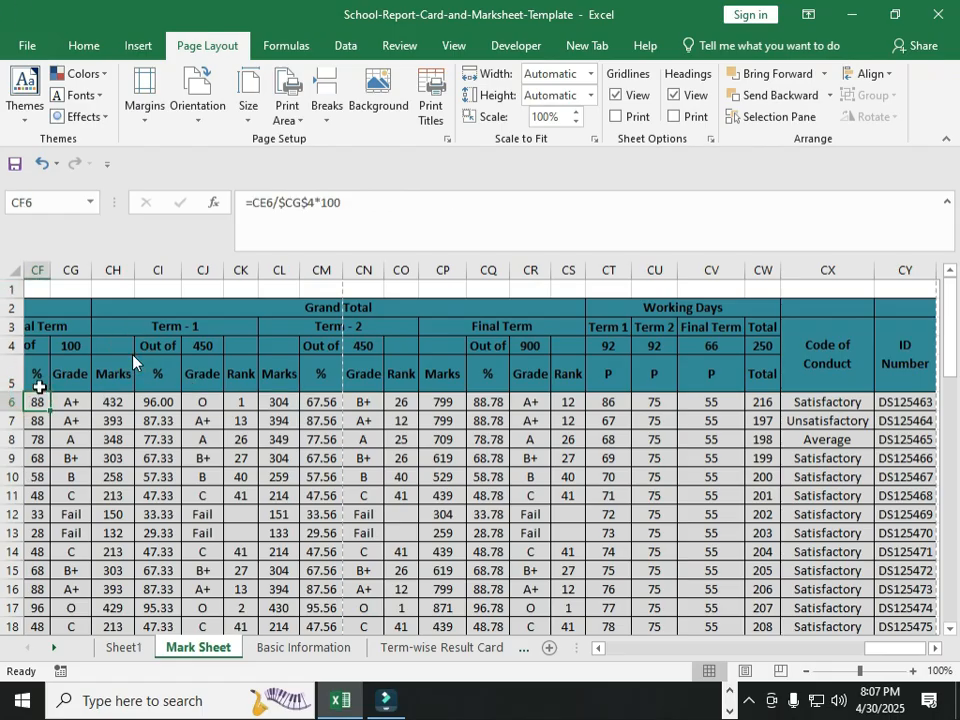
{"action": "left_click_drag", "start_coordinate": [912, 650], "coordinate": [559, 678]}
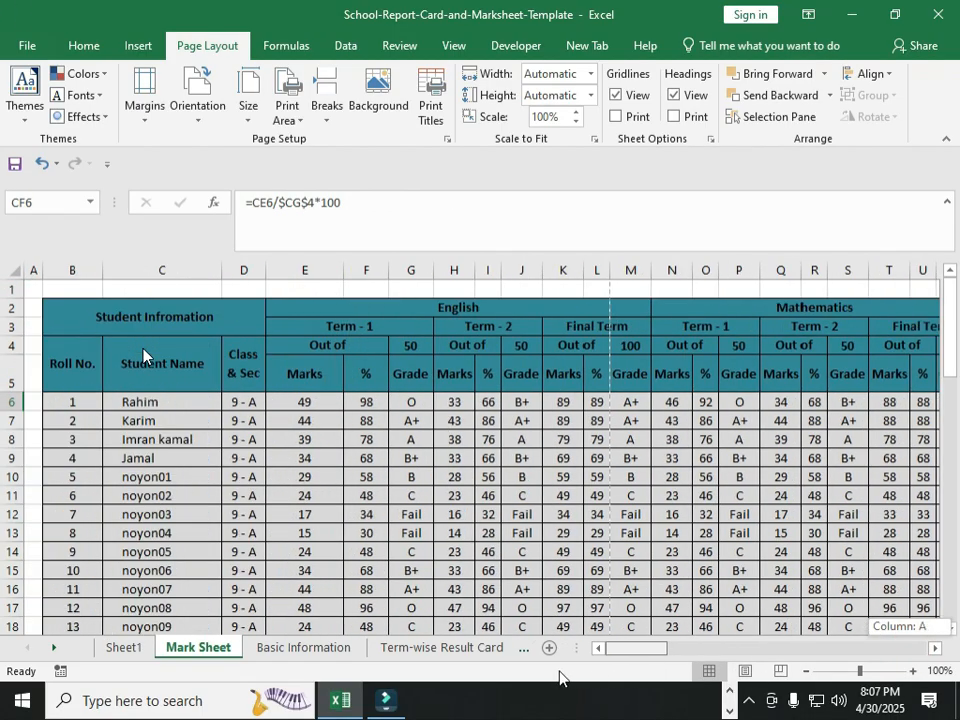
Step: Review the Filtering, Sorting & Filtering and Pivot Table items in the outline on Sheet1
{"action": "left_click", "coordinate": [123, 647]}
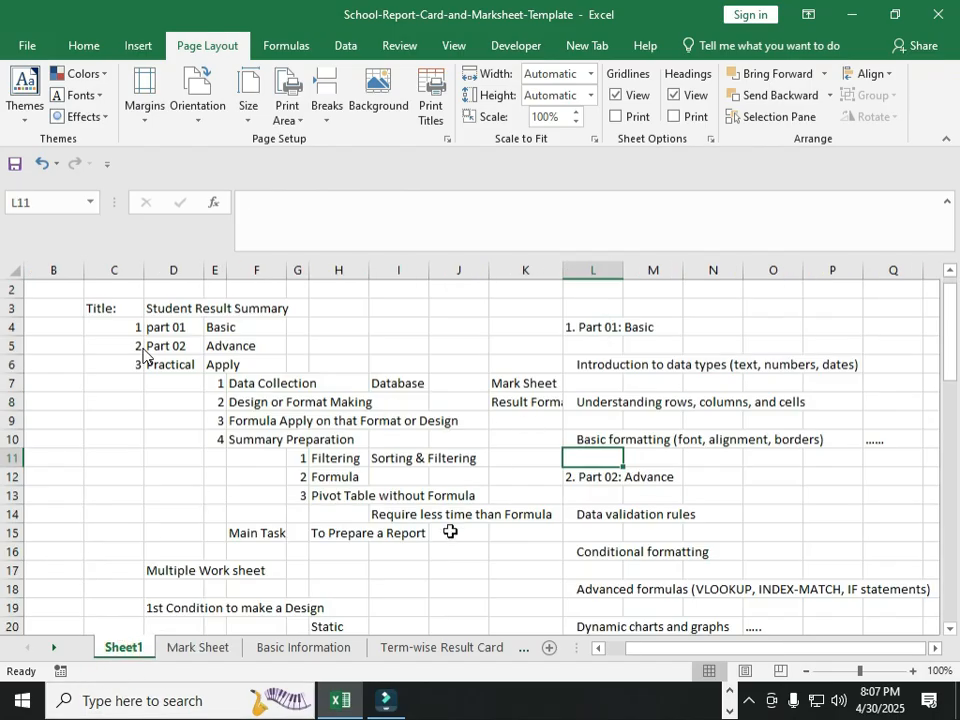
{"action": "left_click", "coordinate": [399, 458]}
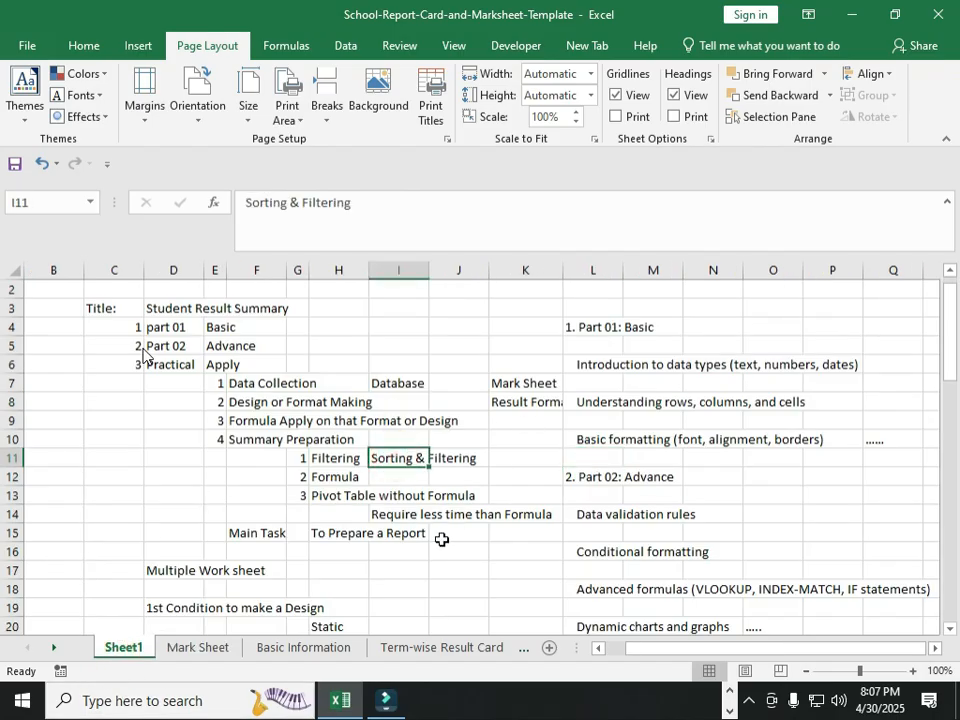
{"action": "left_click", "coordinate": [319, 460]}
{"action": "left_click", "coordinate": [403, 459]}
{"action": "left_click", "coordinate": [336, 495]}
{"action": "left_click", "coordinate": [399, 519]}
{"action": "left_click", "coordinate": [396, 458]}
Step: Apply a filter to header row 5 of the Mark Sheet
{"action": "left_click", "coordinate": [197, 647]}
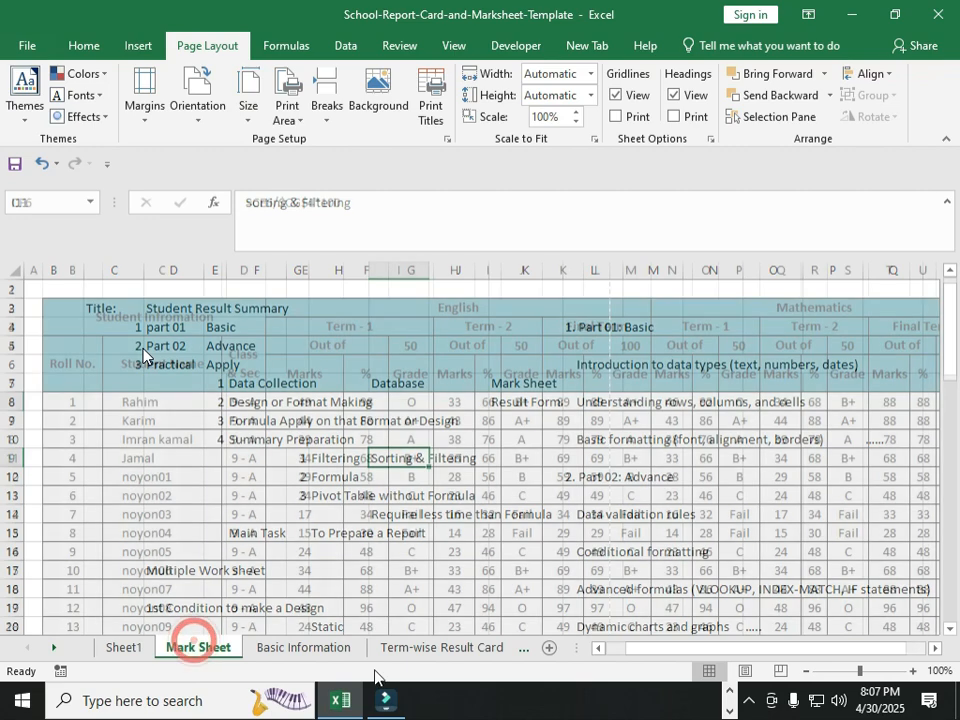
{"action": "left_click", "coordinate": [5, 372]}
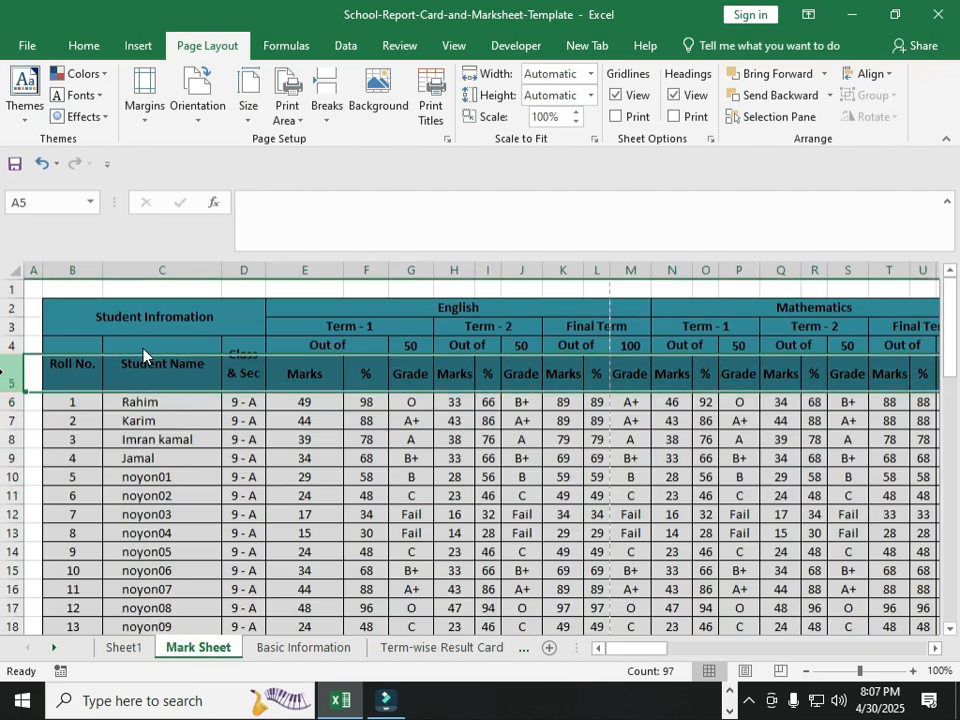
{"action": "left_click", "coordinate": [80, 42]}
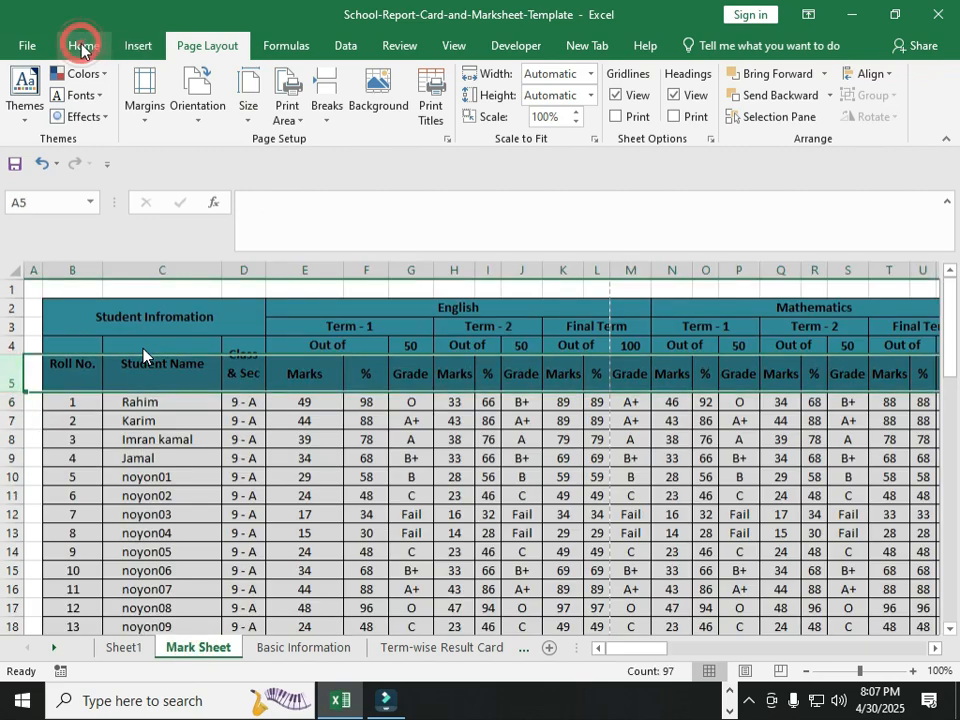
{"action": "left_click", "coordinate": [853, 104]}
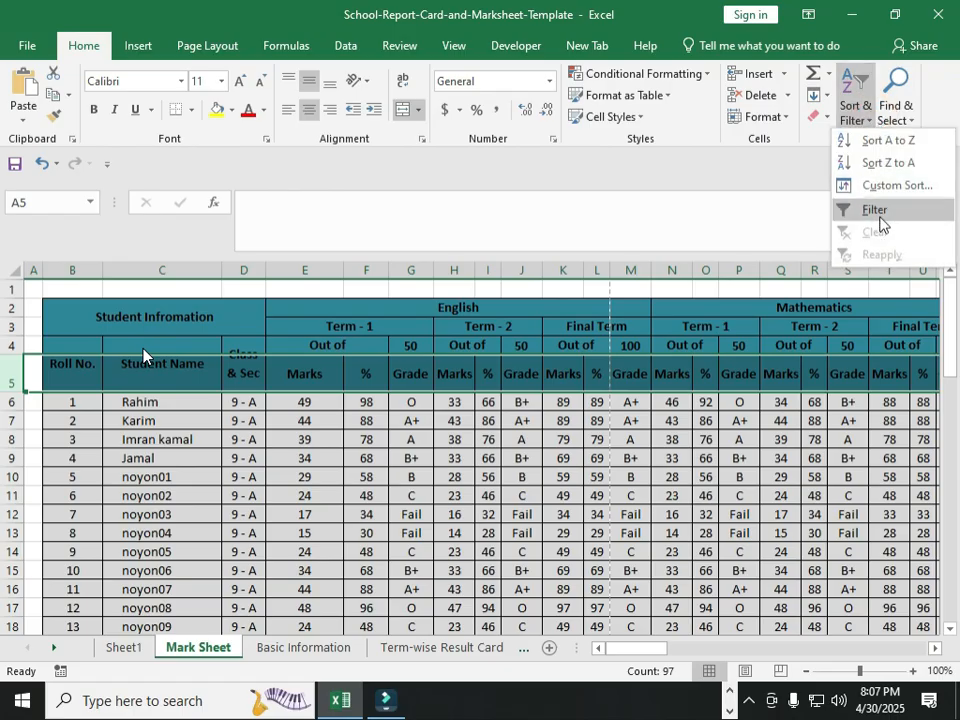
{"action": "left_click", "coordinate": [874, 210]}
{"action": "left_click", "coordinate": [278, 527]}
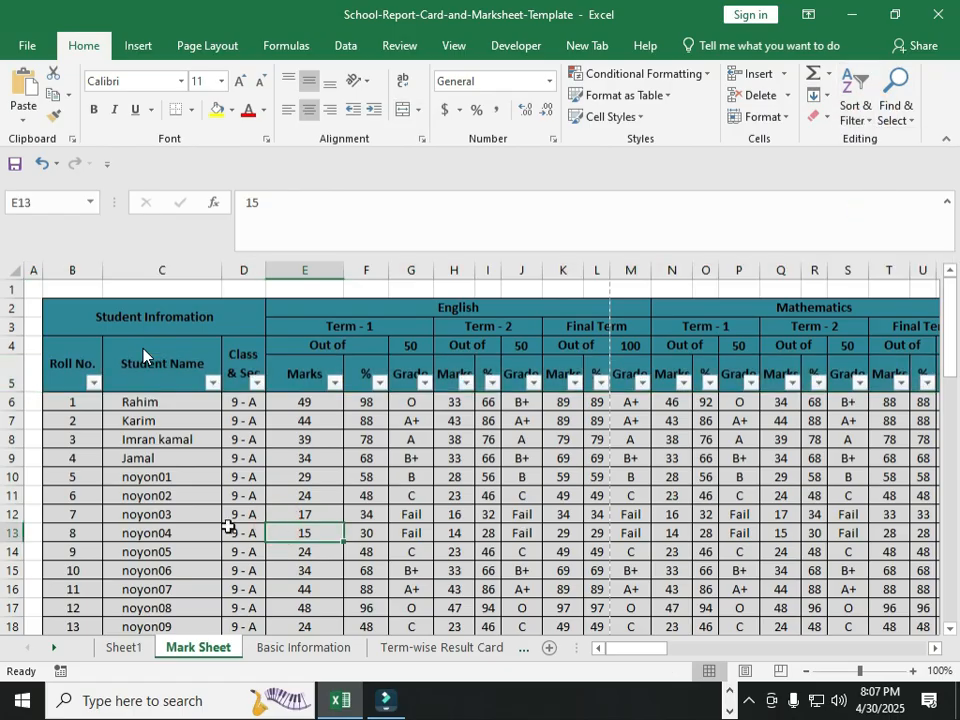
Step: Turn the filter on the Mark Sheet's header row off and back on
{"action": "left_click", "coordinate": [6, 380]}
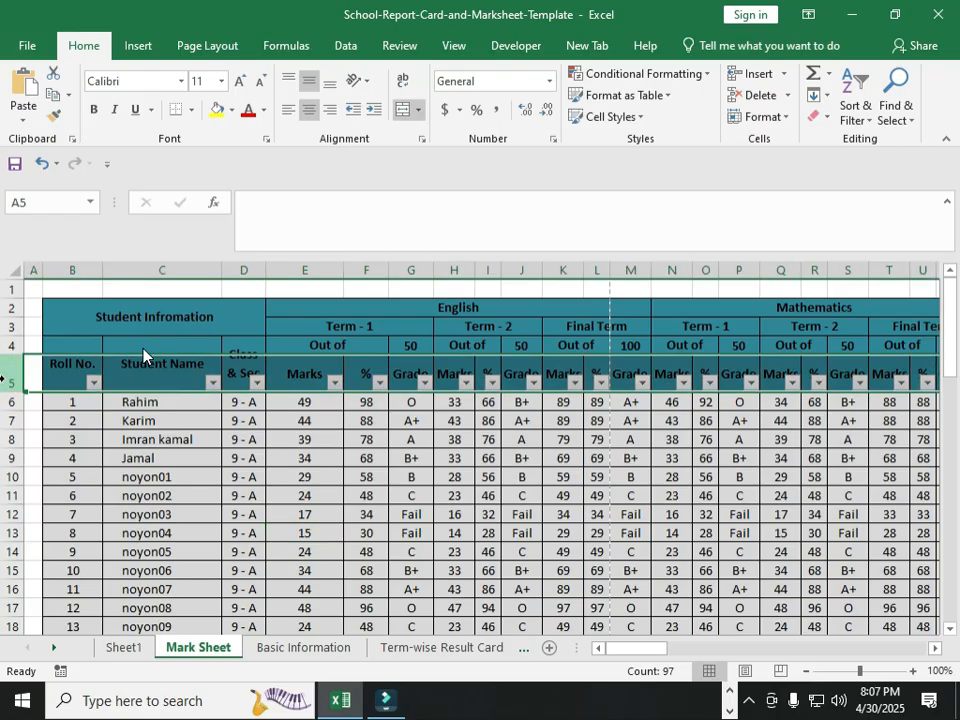
{"action": "left_click", "coordinate": [868, 118]}
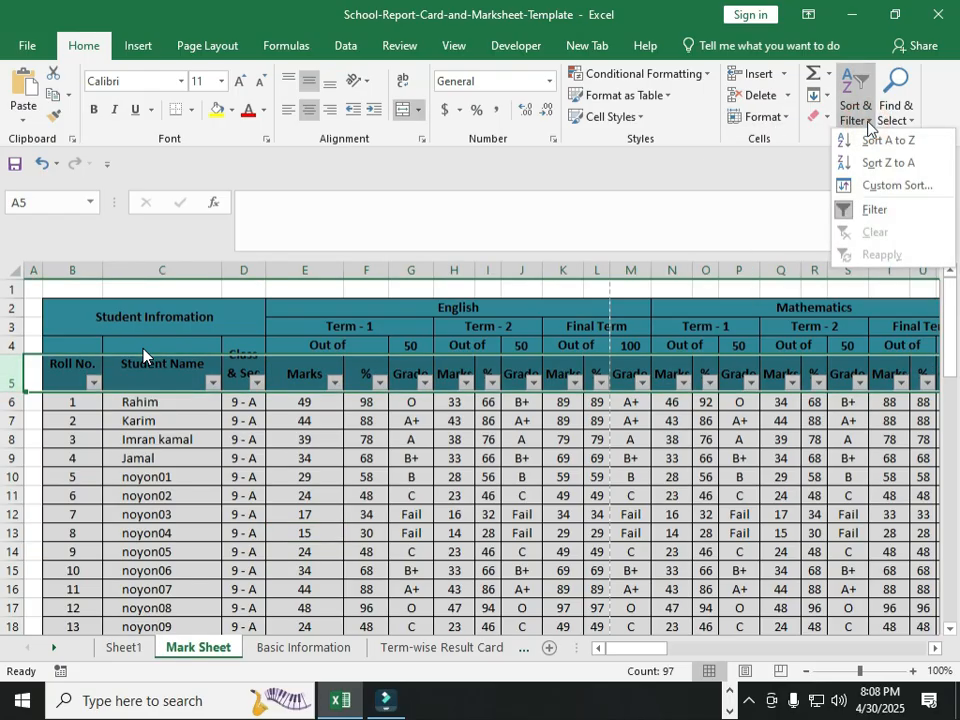
{"action": "left_click", "coordinate": [866, 208]}
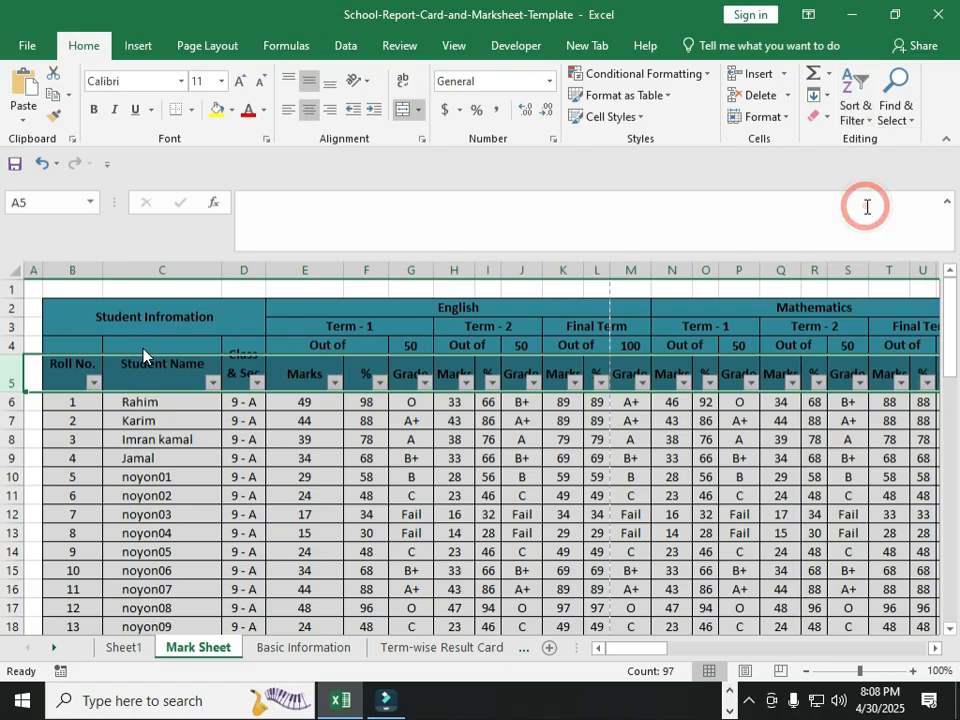
{"action": "left_click", "coordinate": [866, 118]}
{"action": "left_click", "coordinate": [857, 207]}
{"action": "left_click", "coordinate": [310, 495]}
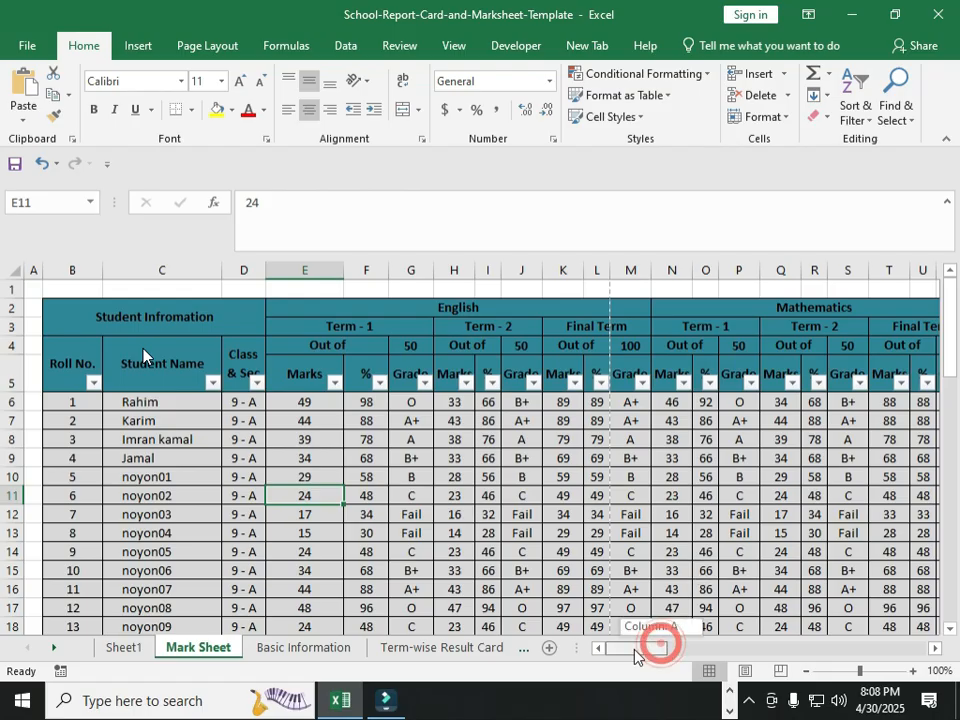
Step: Filter the Student Name column to show only the student with roll number 1
{"action": "left_click", "coordinate": [211, 383]}
{"action": "left_click", "coordinate": [82, 155]}
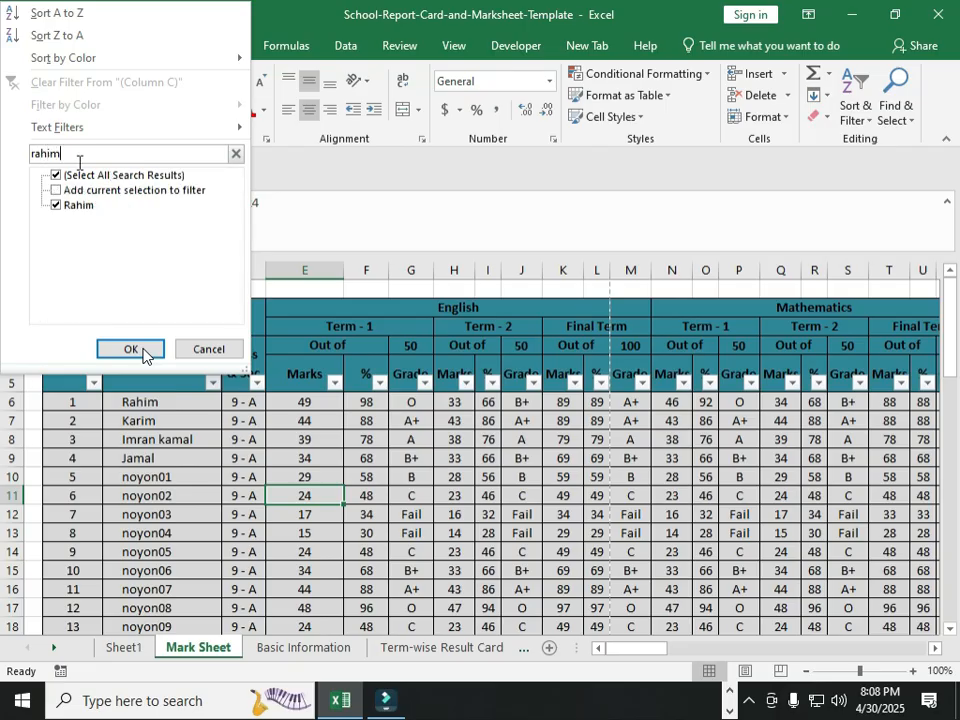
{"action": "left_click", "coordinate": [143, 355]}
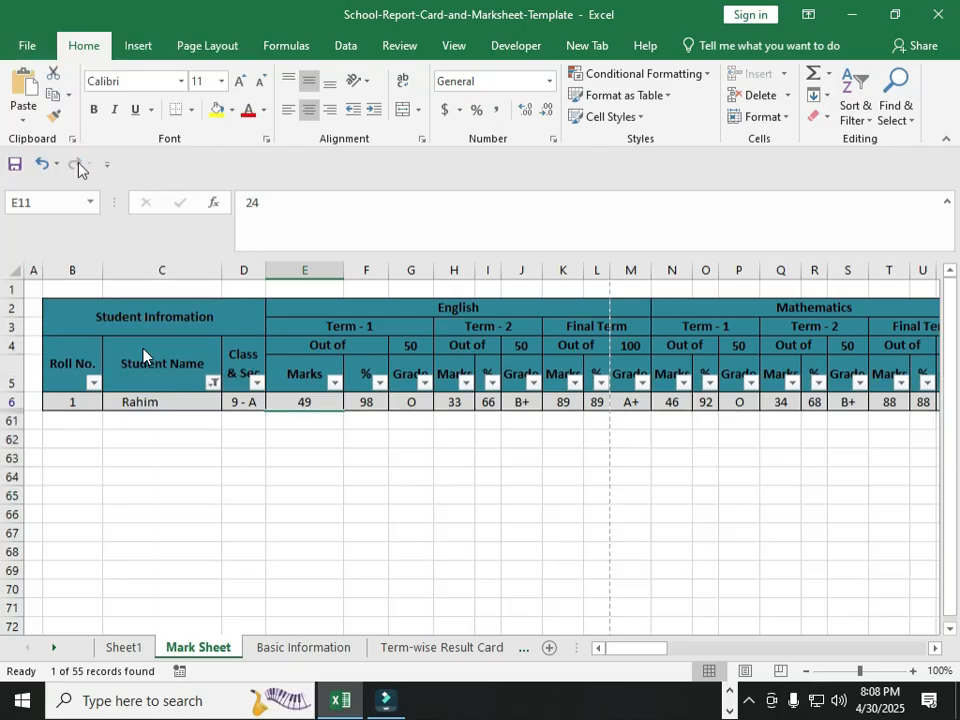
{"action": "left_click", "coordinate": [384, 460]}
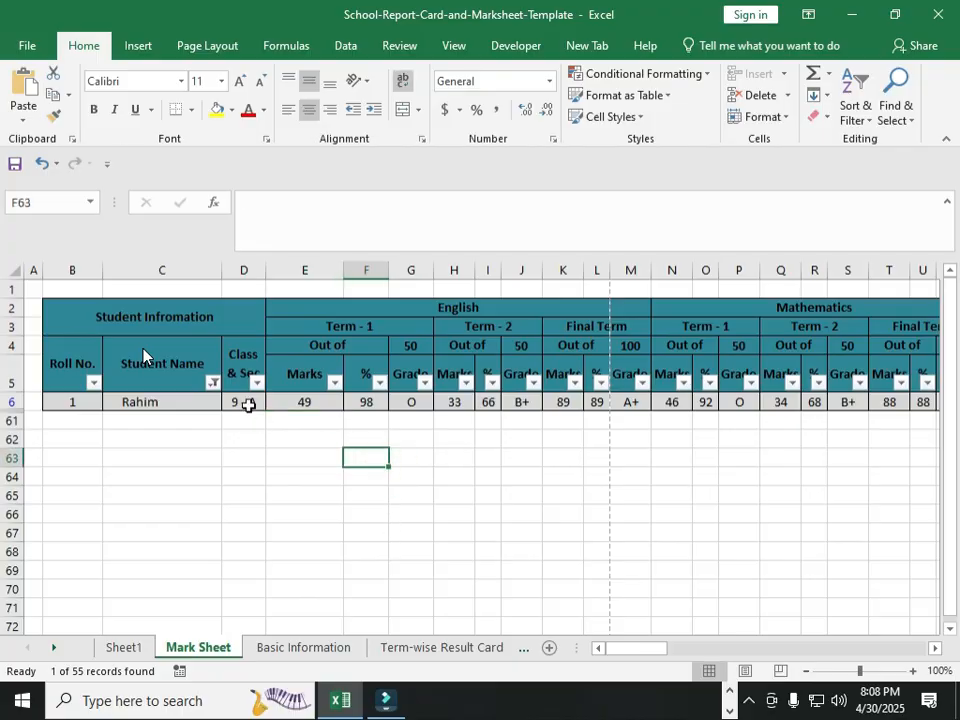
Step: Show all students again in the Student Name filter
{"action": "left_click", "coordinate": [213, 383]}
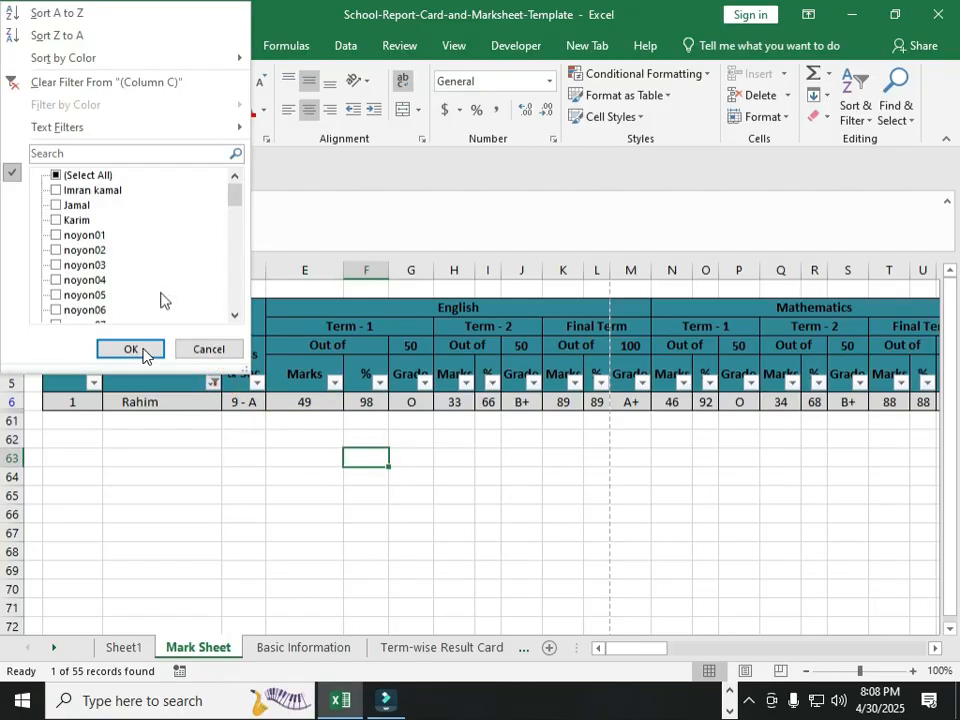
{"action": "left_click", "coordinate": [60, 175]}
{"action": "left_click", "coordinate": [143, 352]}
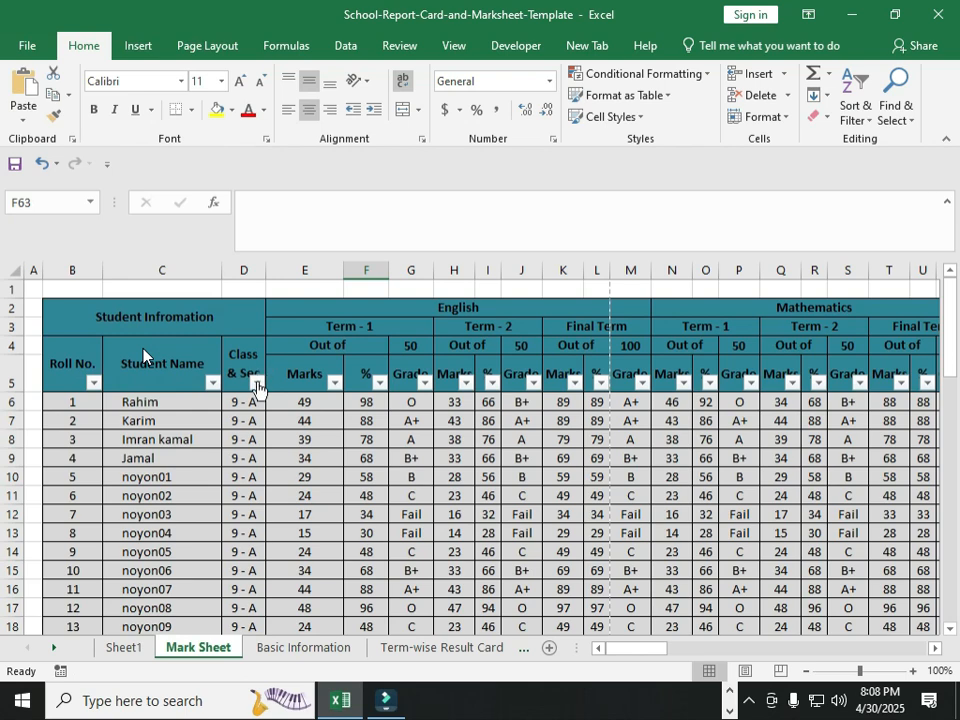
Step: Check the values available in the Class & Sec and Student Name filters without changing them
{"action": "left_click", "coordinate": [257, 382]}
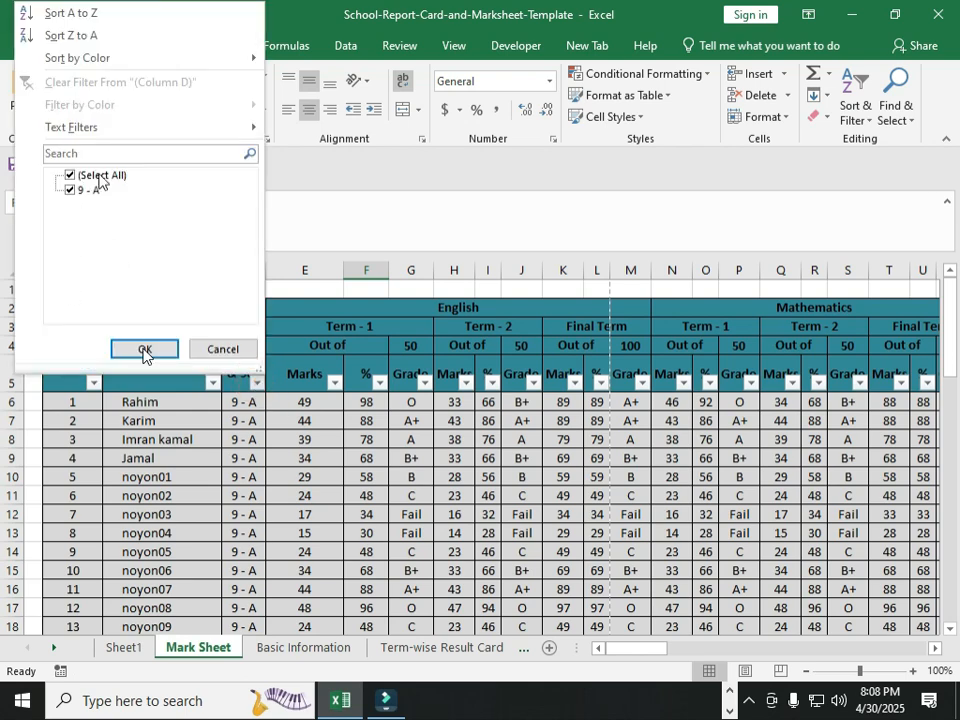
{"action": "left_click", "coordinate": [222, 348]}
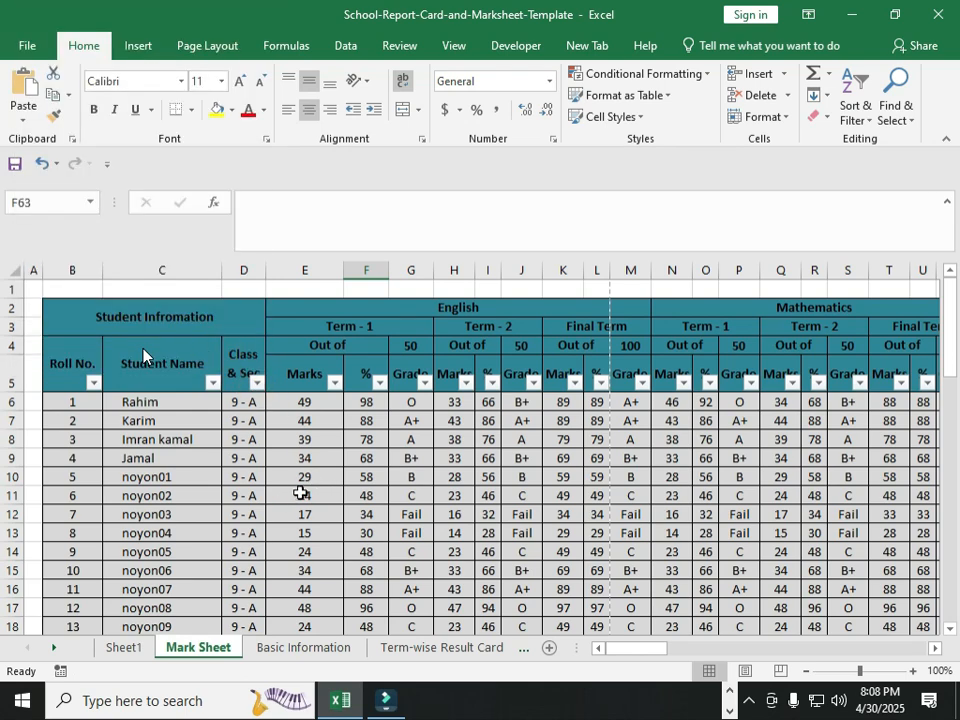
{"action": "left_click", "coordinate": [212, 384]}
{"action": "left_click", "coordinate": [266, 477]}
Step: On Sheet1, enter Abu in cell F26 and Vai in cell D27
{"action": "left_click", "coordinate": [140, 650]}
{"action": "scroll", "coordinate": [426, 548], "scroll_direction": "down", "scroll_amount": 6}
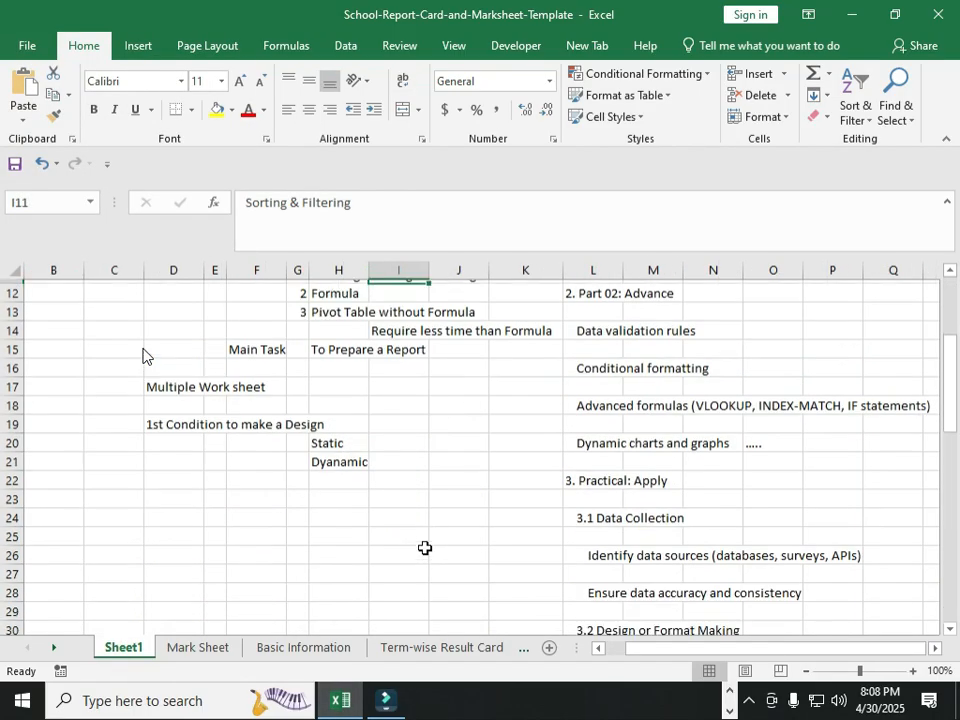
{"action": "left_click", "coordinate": [263, 401]}
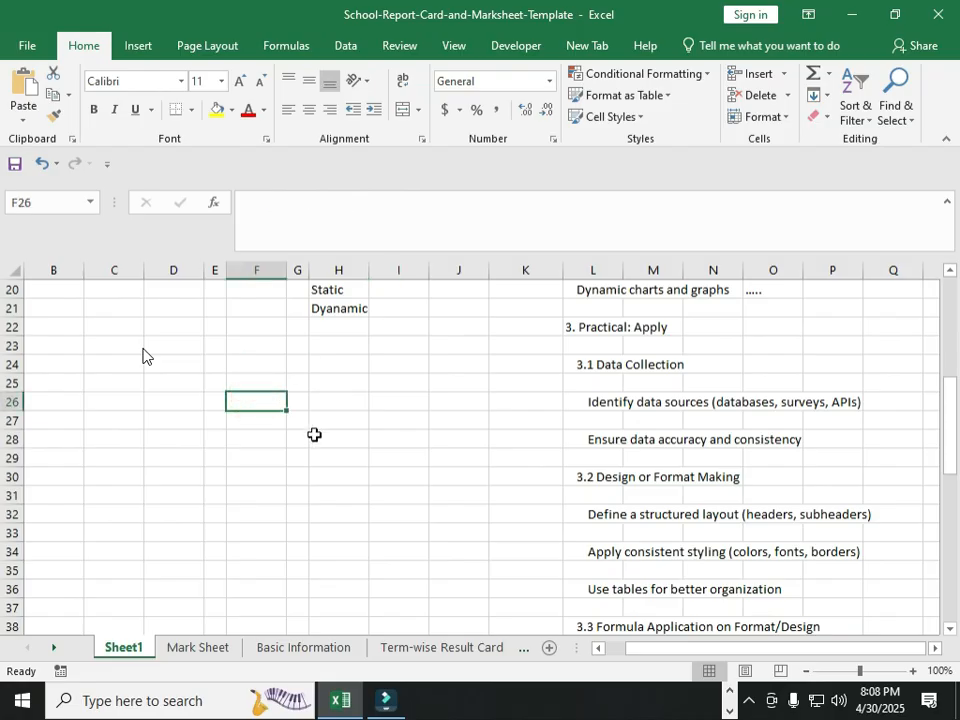
{"action": "type", "text": "Abu"}
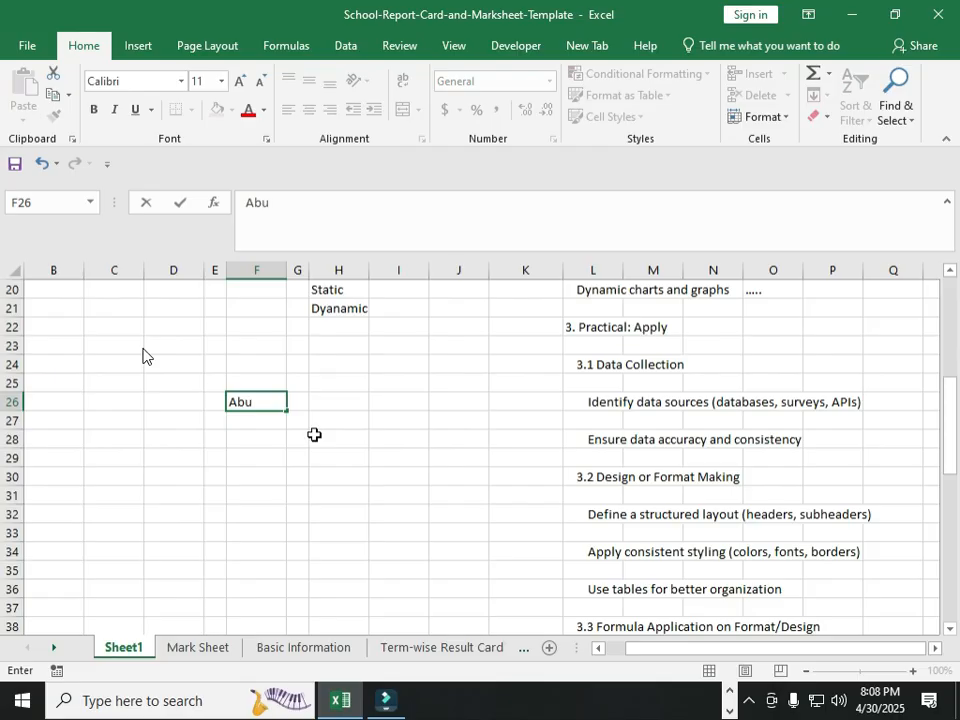
{"action": "key", "text": "Return"}
{"action": "key", "text": "Left"}
{"action": "key", "text": "Left"}
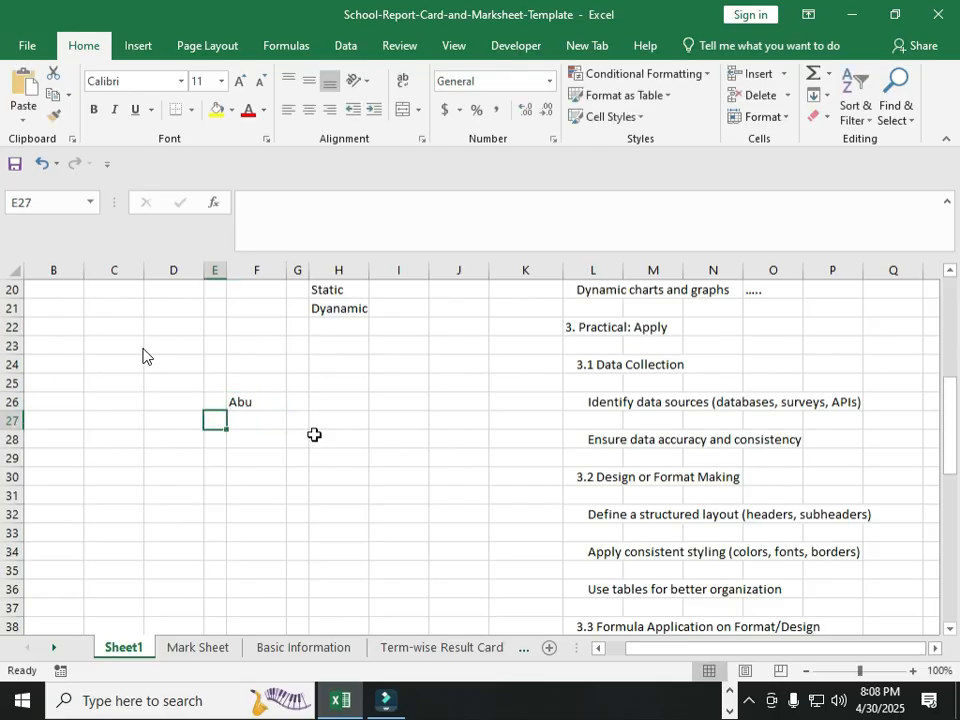
{"action": "type", "text": "a"}
{"action": "key", "text": "BackSpace"}
{"action": "type", "text": "Vai"}
{"action": "key", "text": "Right"}
{"action": "key", "text": "Right"}
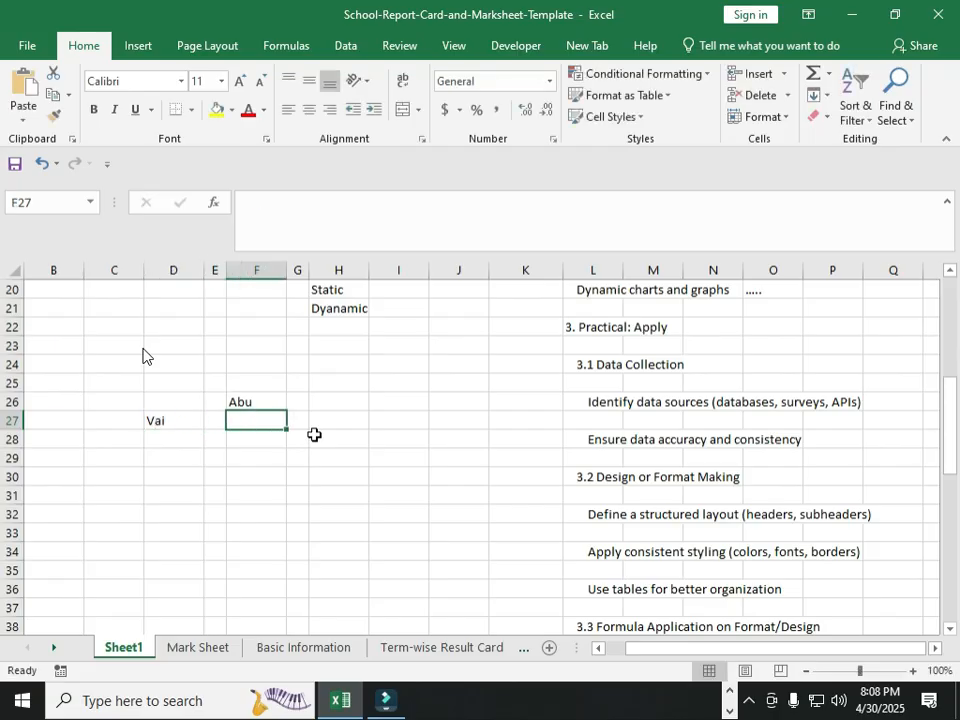
Step: Enter va in cell F27 and change cell F26 to Abbu
{"action": "type", "text": "va"}
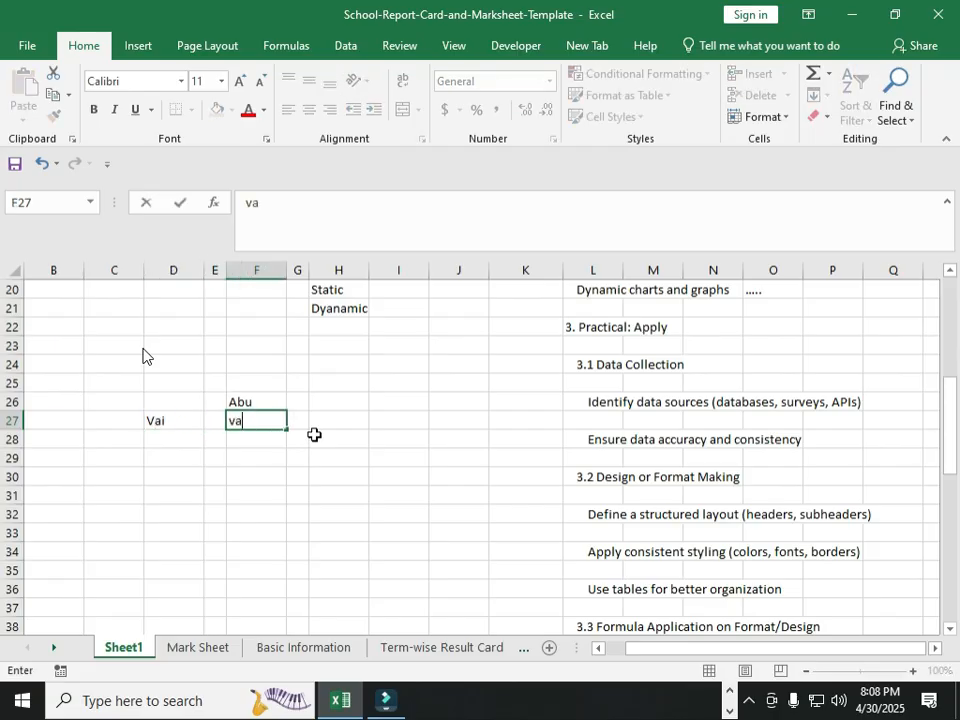
{"action": "key", "text": "Up"}
{"action": "type", "text": "Abbu"}
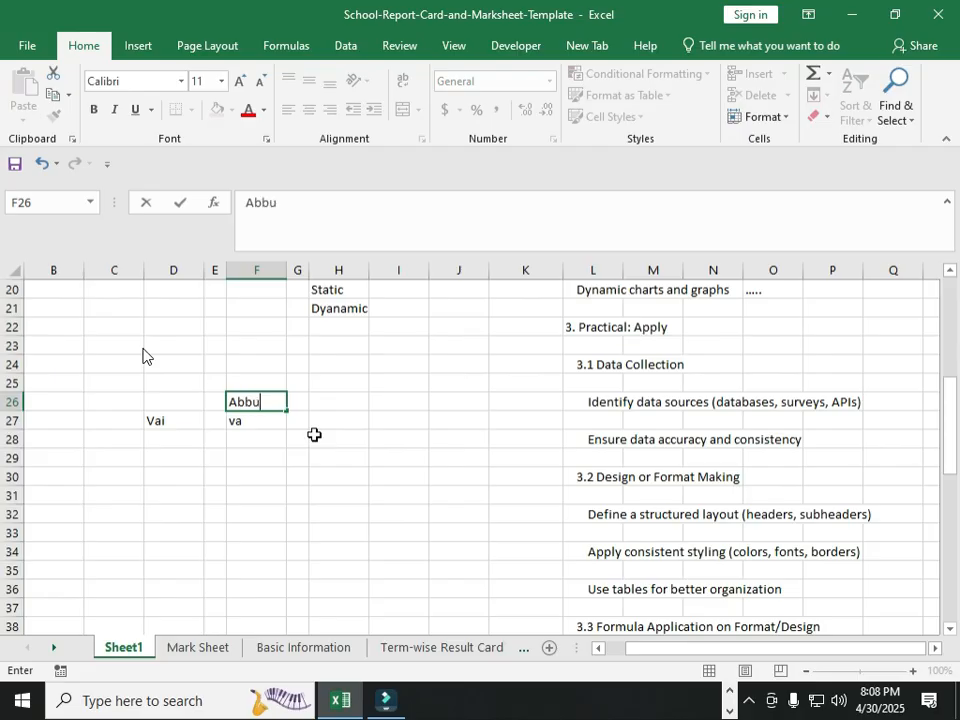
{"action": "key", "text": "Return"}
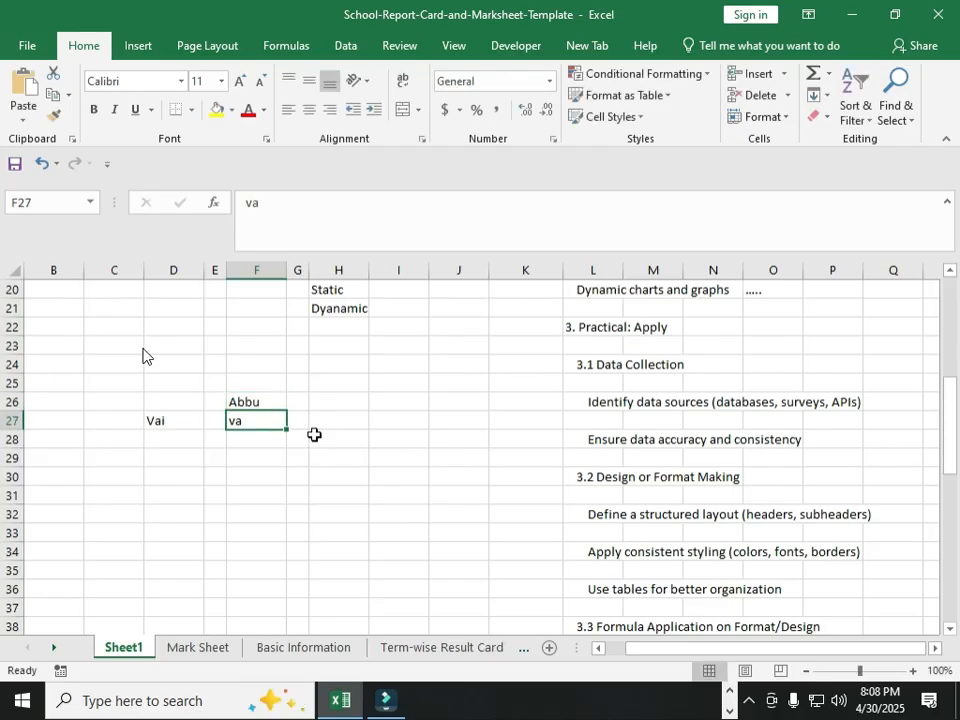
Step: Enter Vai in cells F27 and H27 of Sheet1
{"action": "type", "text": "Vai"}
{"action": "key", "text": "Tab"}
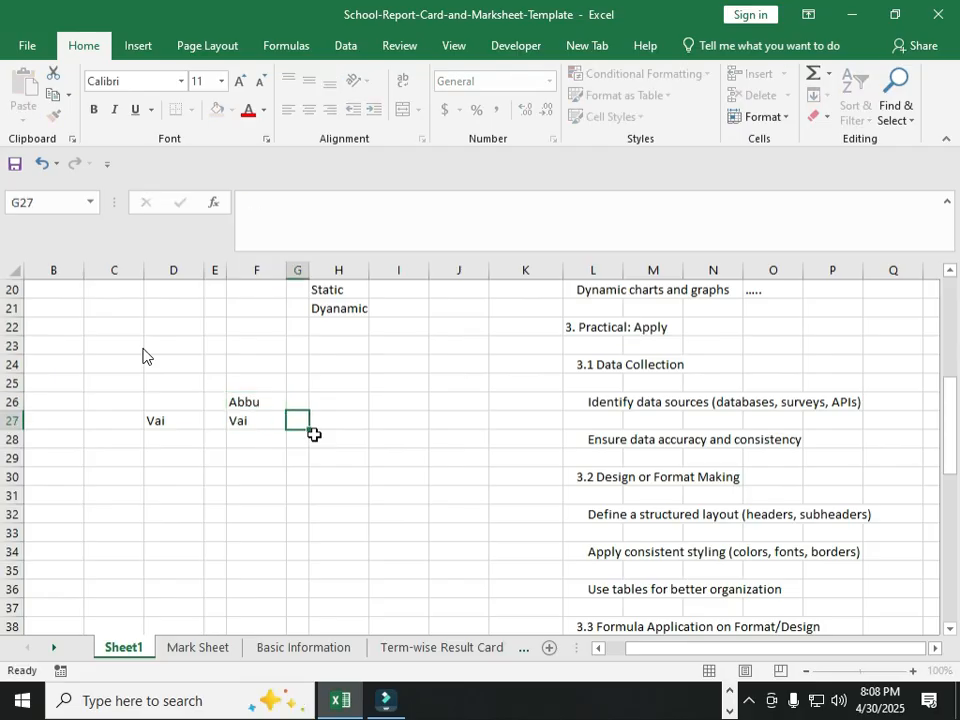
{"action": "key", "text": "Tab"}
{"action": "type", "text": "Vai"}
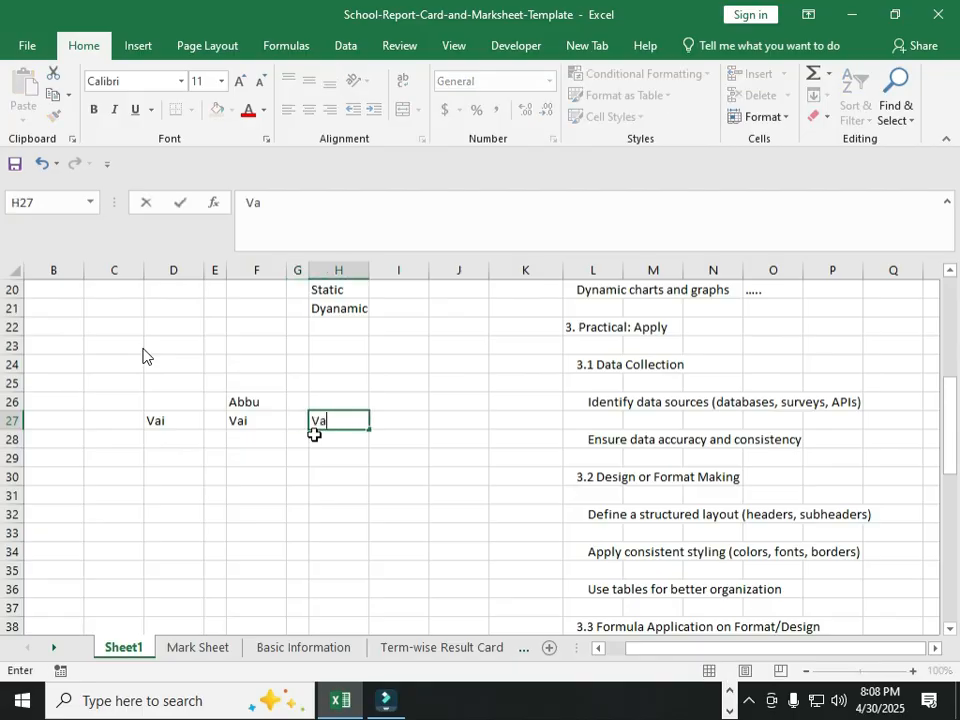
{"action": "key", "text": "Return"}
{"action": "key", "text": "Left"}
{"action": "key", "text": "Left"}
{"action": "key", "text": "Left"}
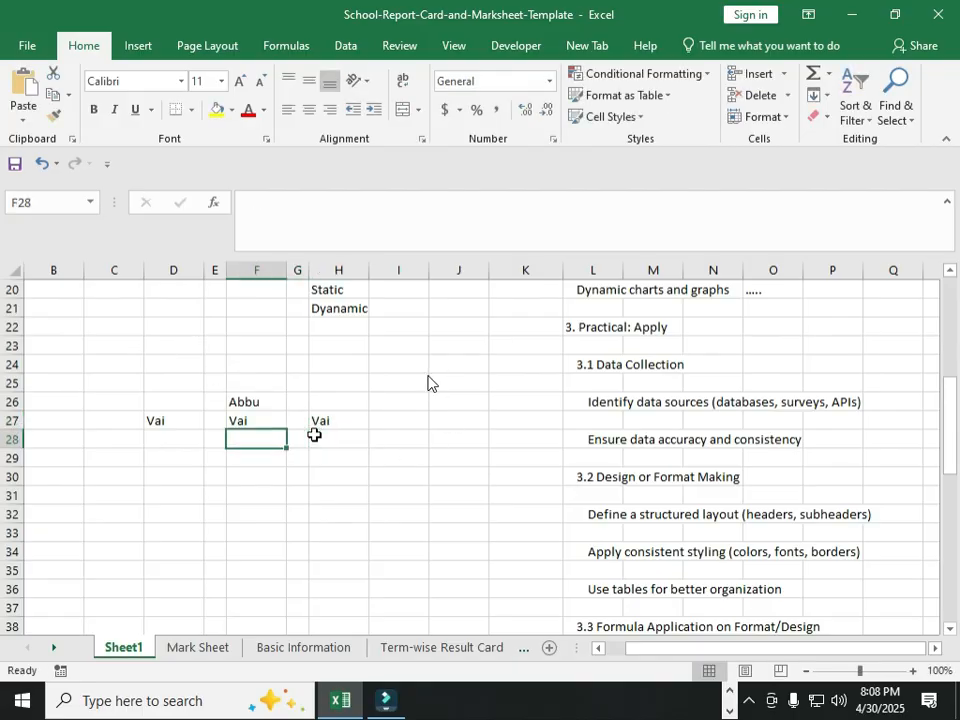
{"action": "key", "text": "Up"}
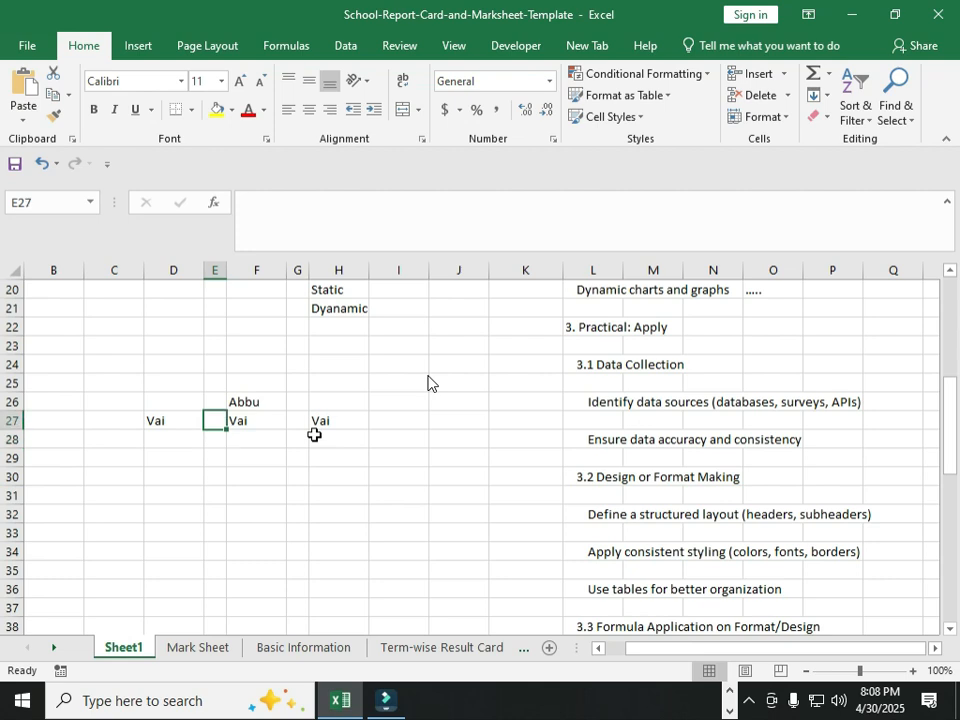
{"action": "key", "text": "Up"}
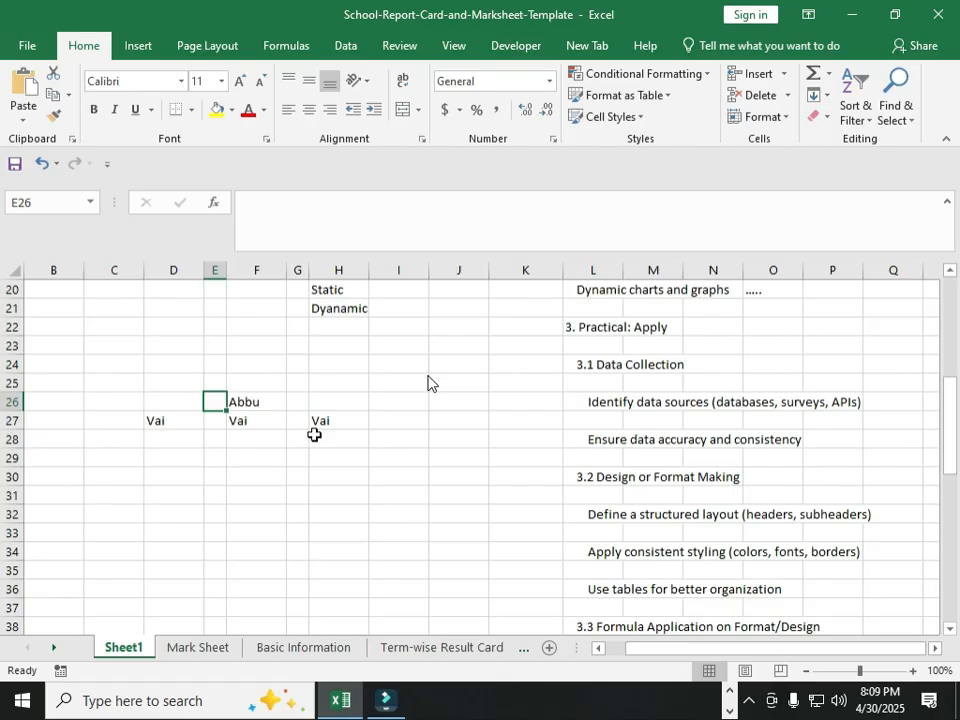
Step: Filter the Mark Sheet's Student Name column to show only the students with roll numbers 2 to 5
{"action": "left_click", "coordinate": [182, 648]}
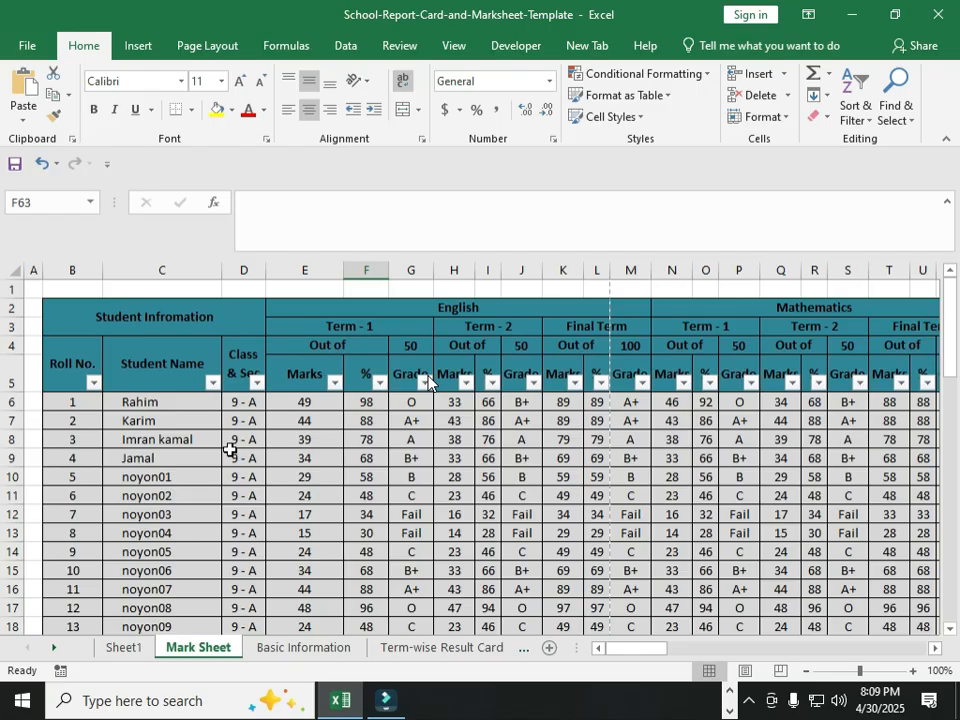
{"action": "left_click", "coordinate": [243, 477]}
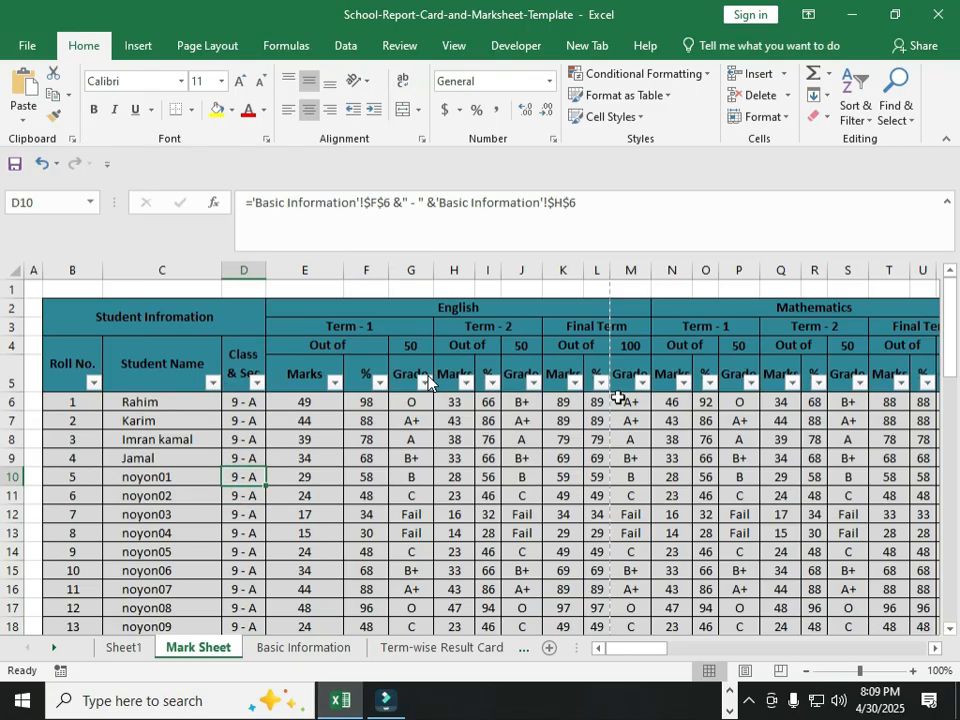
{"action": "left_click", "coordinate": [213, 382]}
{"action": "left_click", "coordinate": [75, 153]}
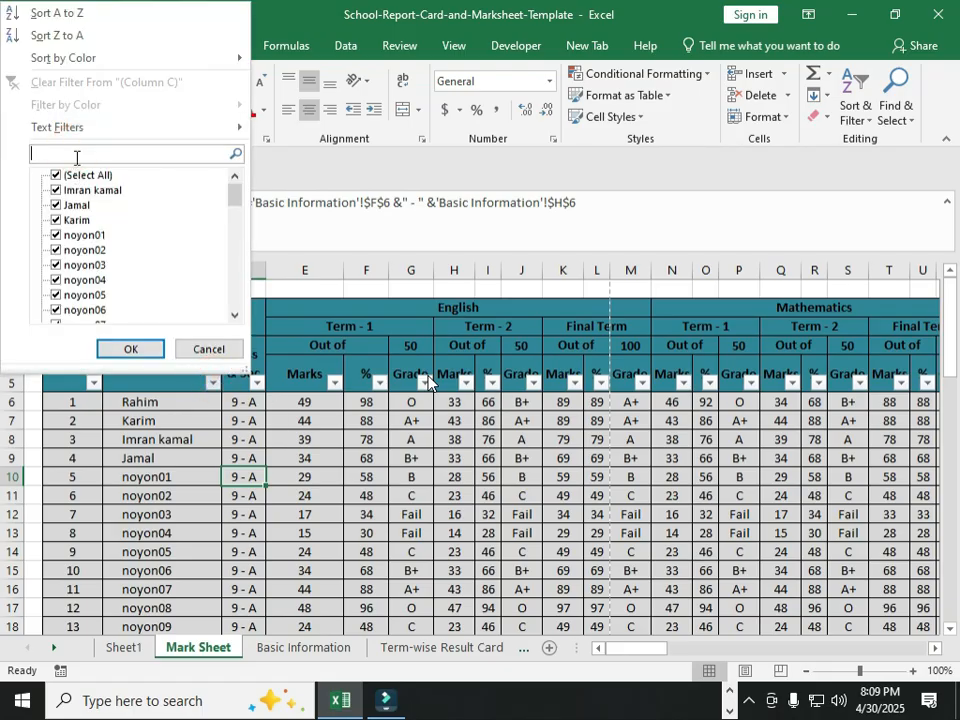
{"action": "left_click", "coordinate": [78, 177]}
{"action": "left_click", "coordinate": [57, 205]}
{"action": "left_click", "coordinate": [57, 220]}
{"action": "left_click", "coordinate": [58, 235]}
{"action": "left_click", "coordinate": [56, 190]}
{"action": "left_click", "coordinate": [128, 347]}
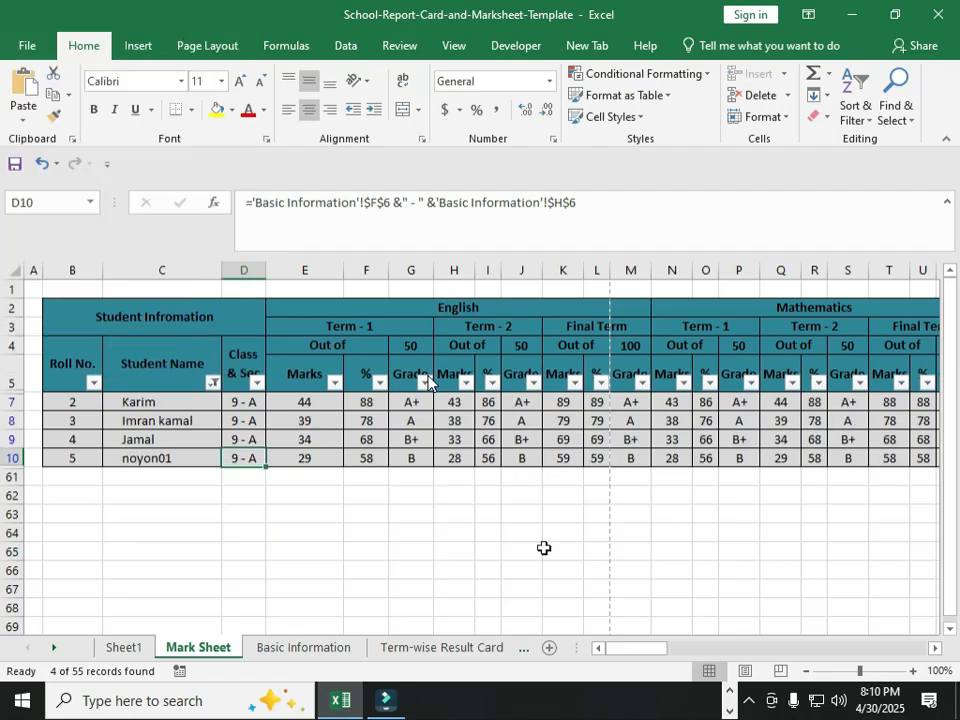
{"action": "left_click", "coordinate": [411, 478]}
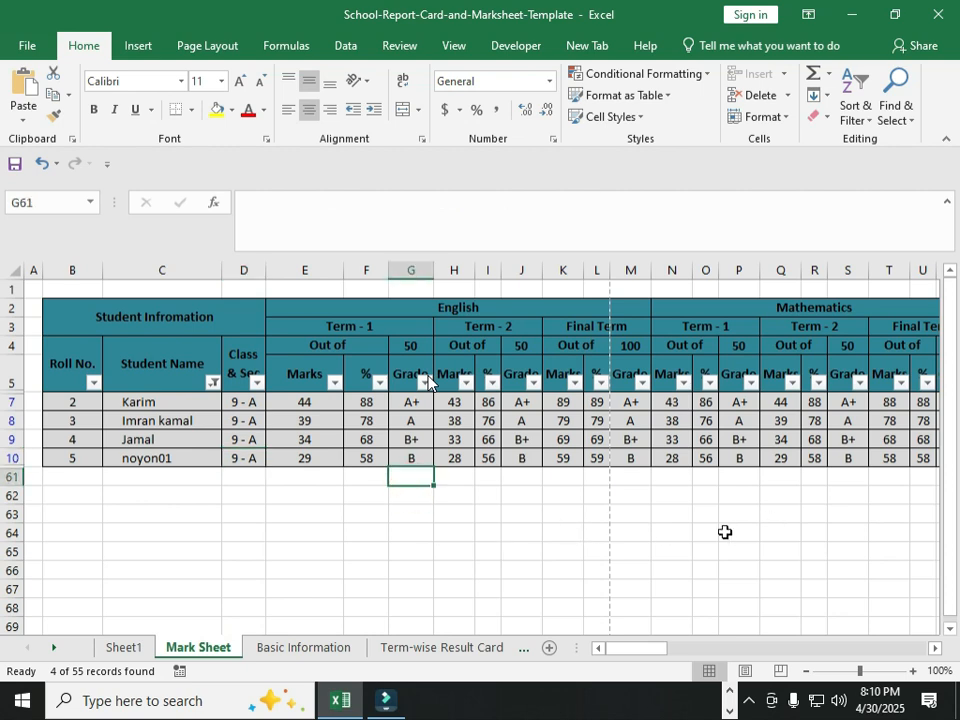
{"action": "left_click", "coordinate": [400, 531]}
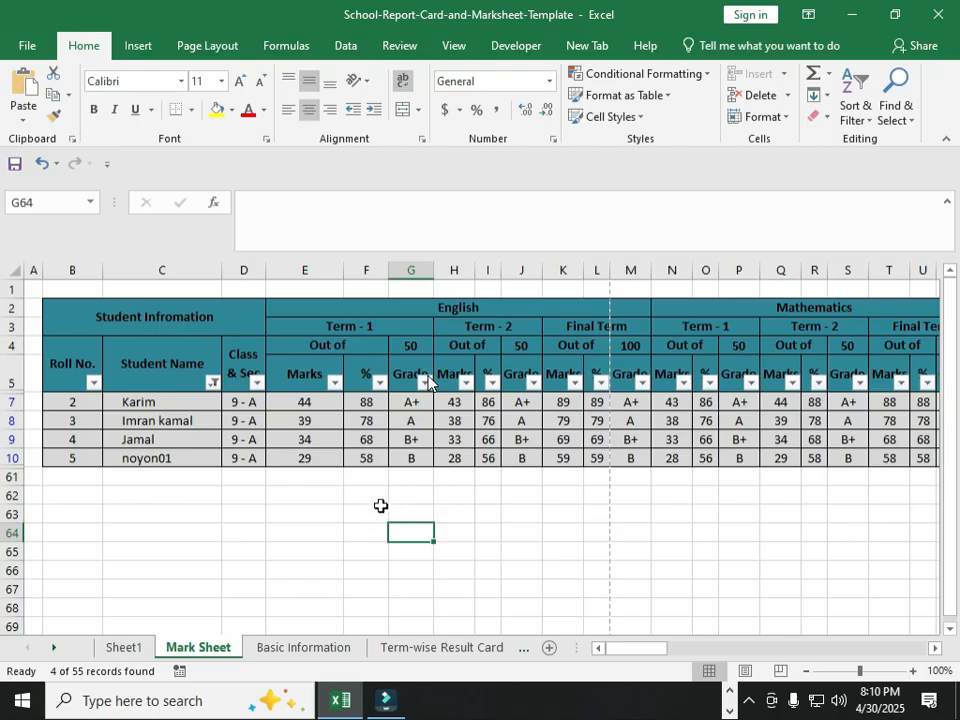
{"action": "left_click", "coordinate": [381, 506]}
{"action": "left_click", "coordinate": [636, 508]}
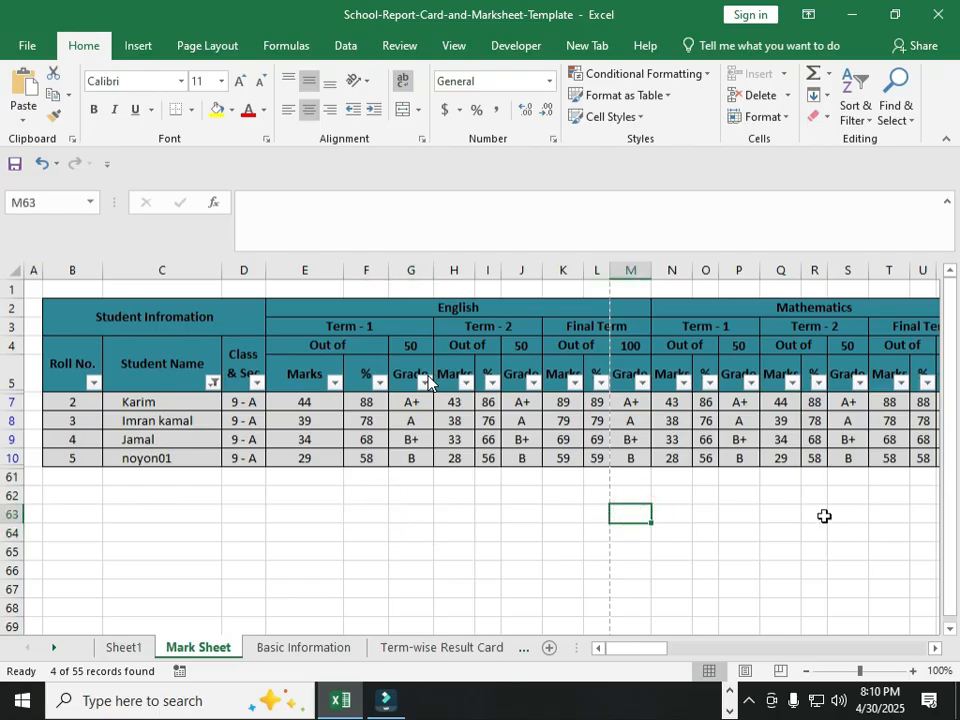
Step: Hide the subject mark columns E through CG, between Class & Sec and Grand Total
{"action": "left_click_drag", "start_coordinate": [640, 652], "coordinate": [911, 645]}
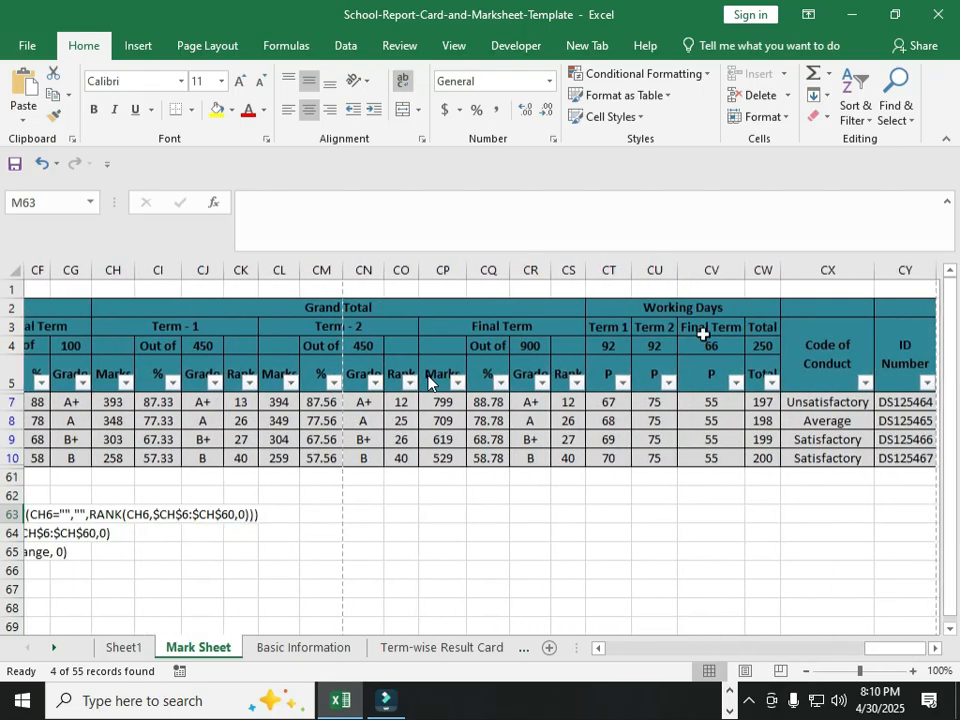
{"action": "left_click", "coordinate": [348, 307]}
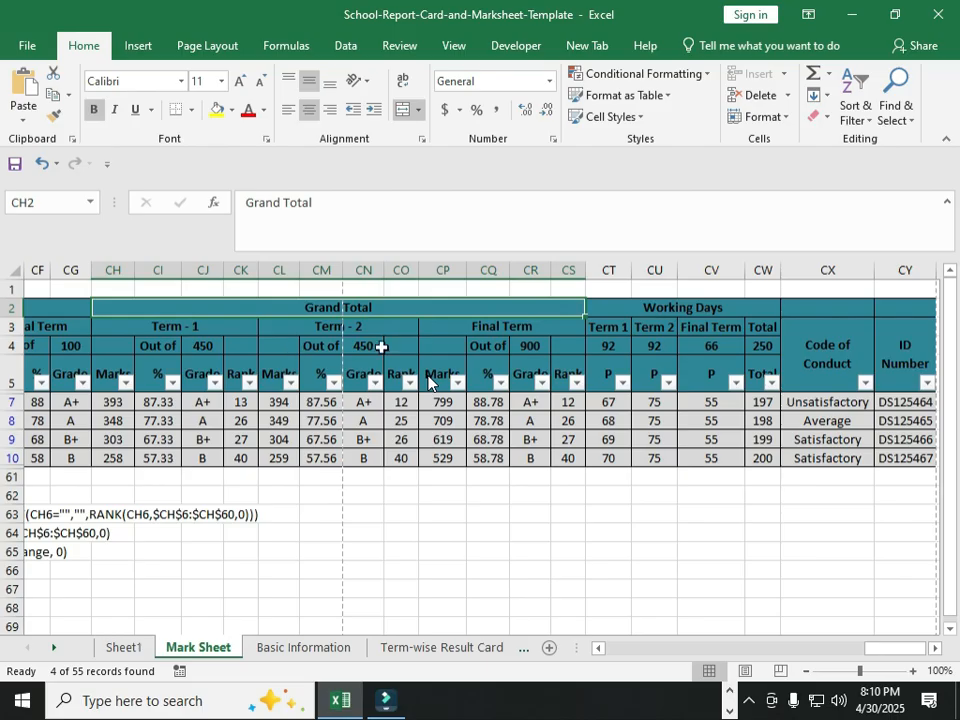
{"action": "left_click_drag", "start_coordinate": [75, 271], "coordinate": [330, 400]}
{"action": "right_click", "coordinate": [383, 530]}
{"action": "left_click", "coordinate": [424, 496]}
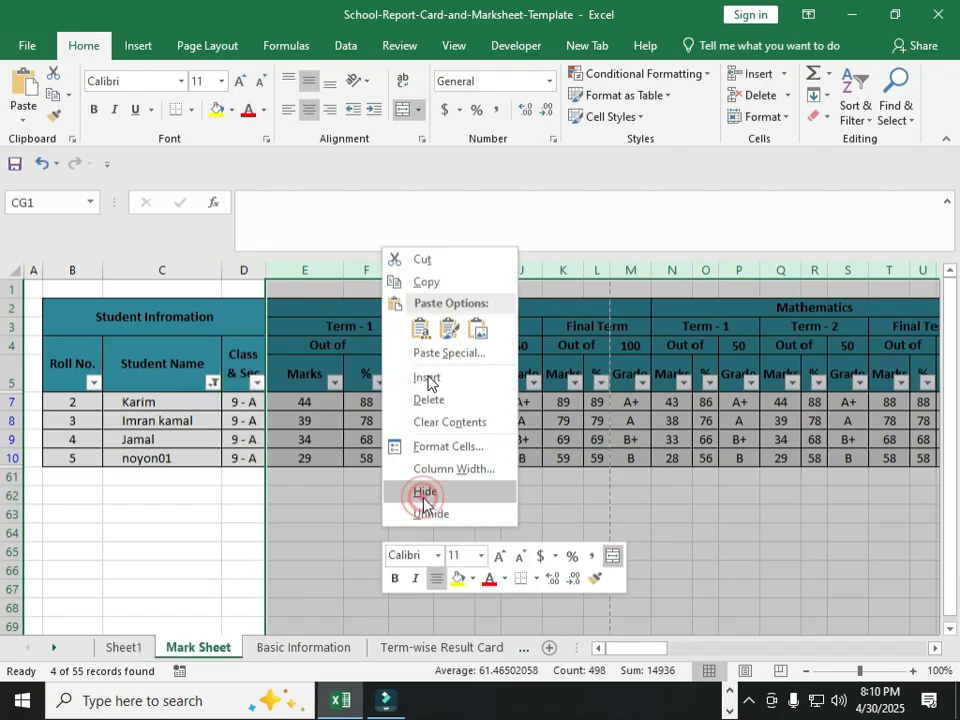
{"action": "left_click", "coordinate": [558, 516]}
Step: Review the Grand Total section and its term headings beside the student information
{"action": "left_click_drag", "start_coordinate": [720, 653], "coordinate": [615, 654]}
{"action": "left_click", "coordinate": [476, 312]}
{"action": "left_click", "coordinate": [476, 325]}
{"action": "left_click", "coordinate": [677, 328]}
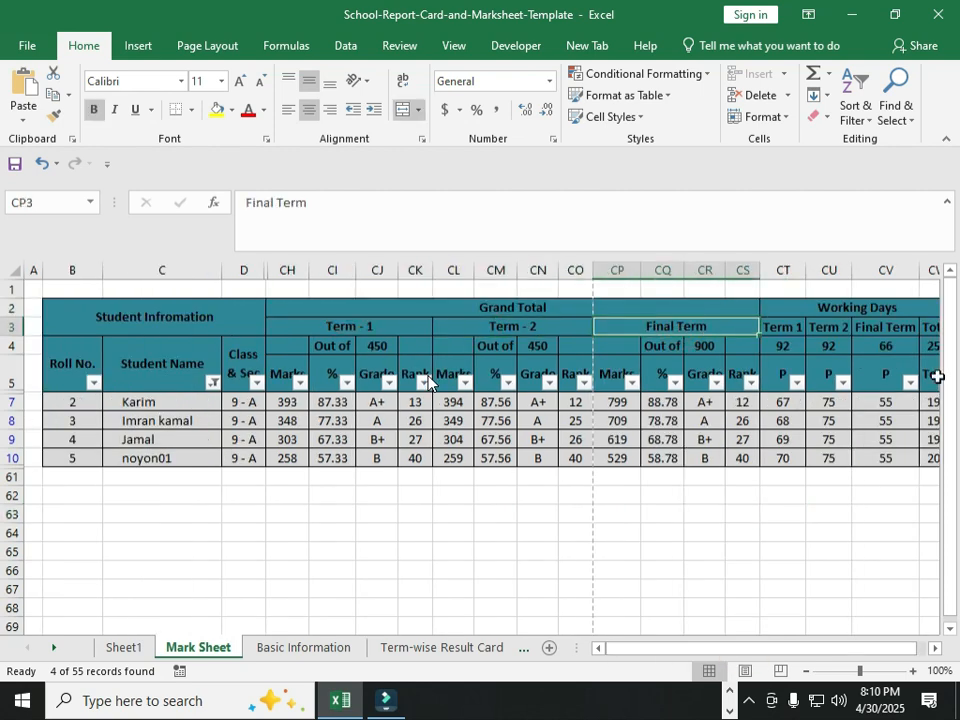
Step: Set the print area of the Mark Sheet to the filtered table range A1:CY61
{"action": "left_click_drag", "start_coordinate": [804, 652], "coordinate": [860, 648]}
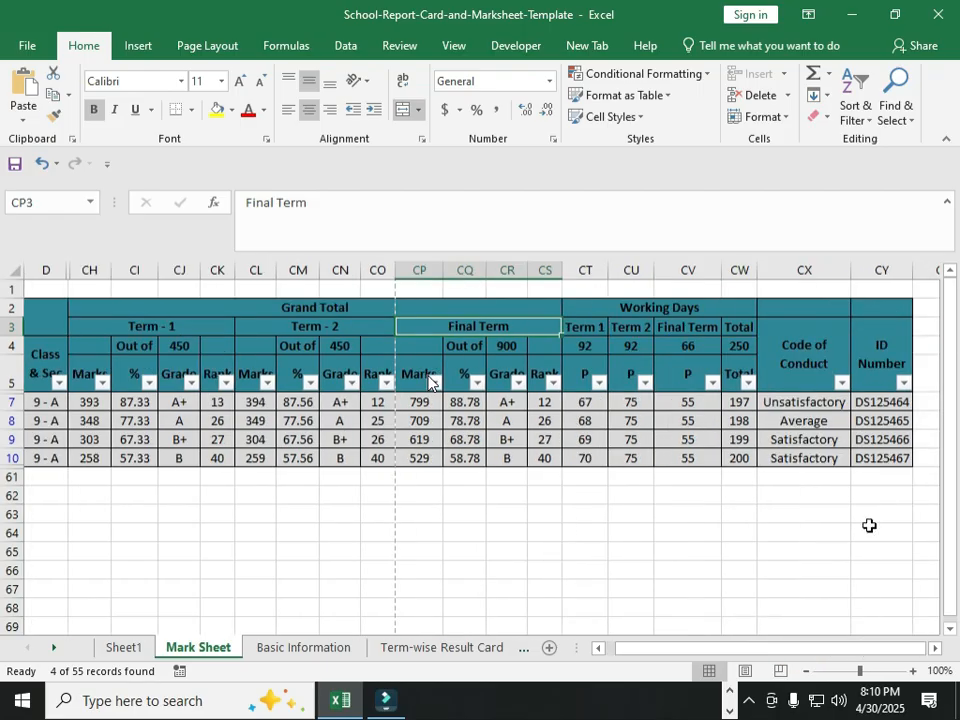
{"action": "left_click_drag", "start_coordinate": [883, 480], "coordinate": [3, 253]}
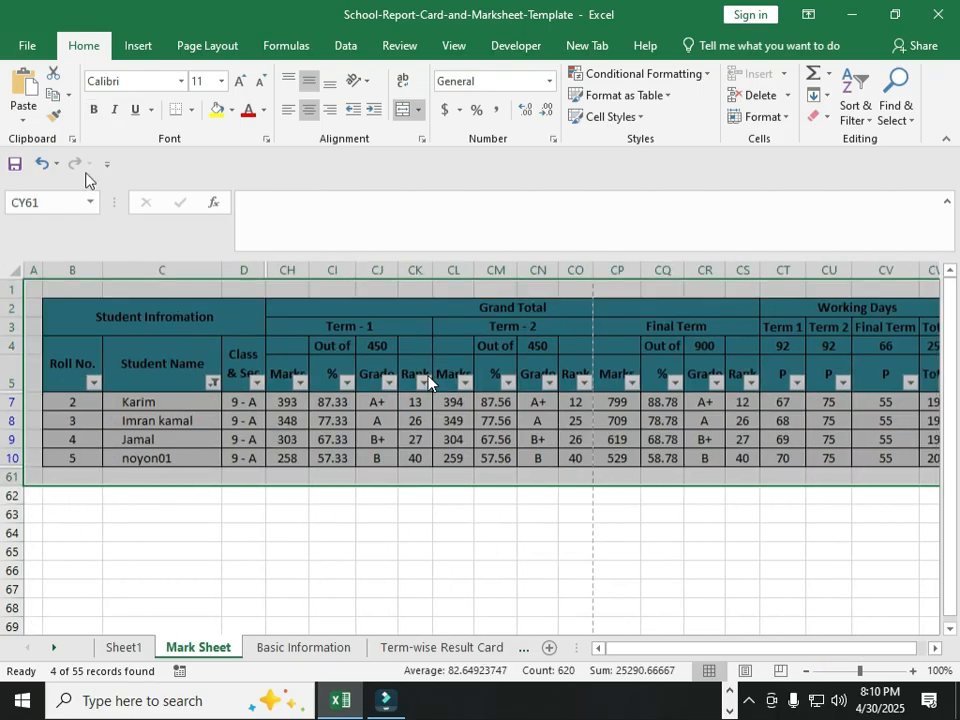
{"action": "left_click", "coordinate": [207, 45]}
{"action": "left_click", "coordinate": [297, 122]}
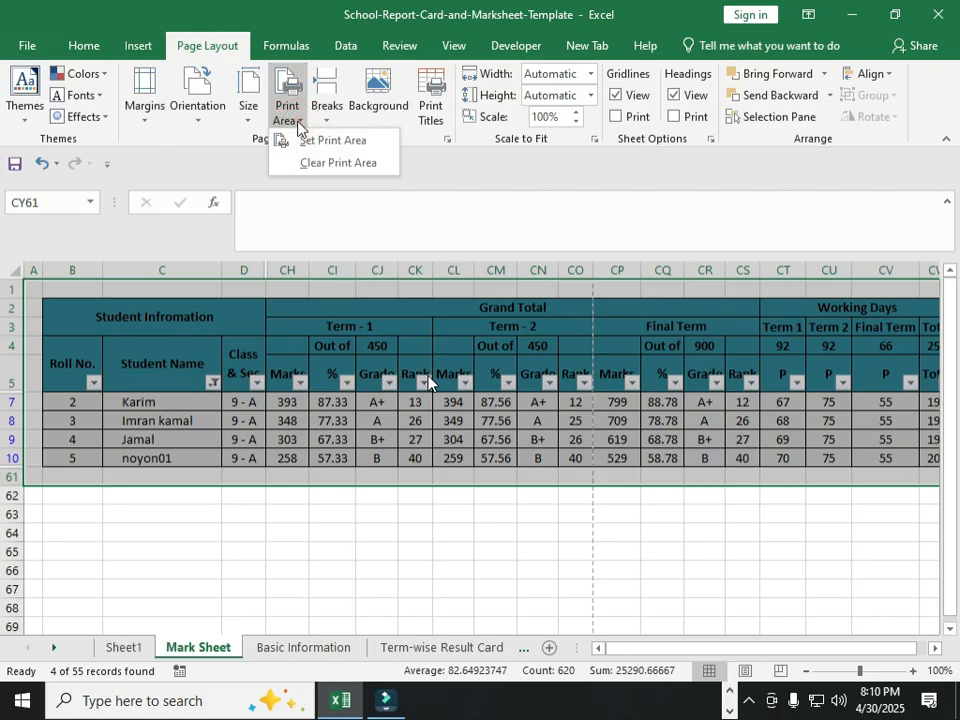
{"action": "left_click", "coordinate": [333, 140]}
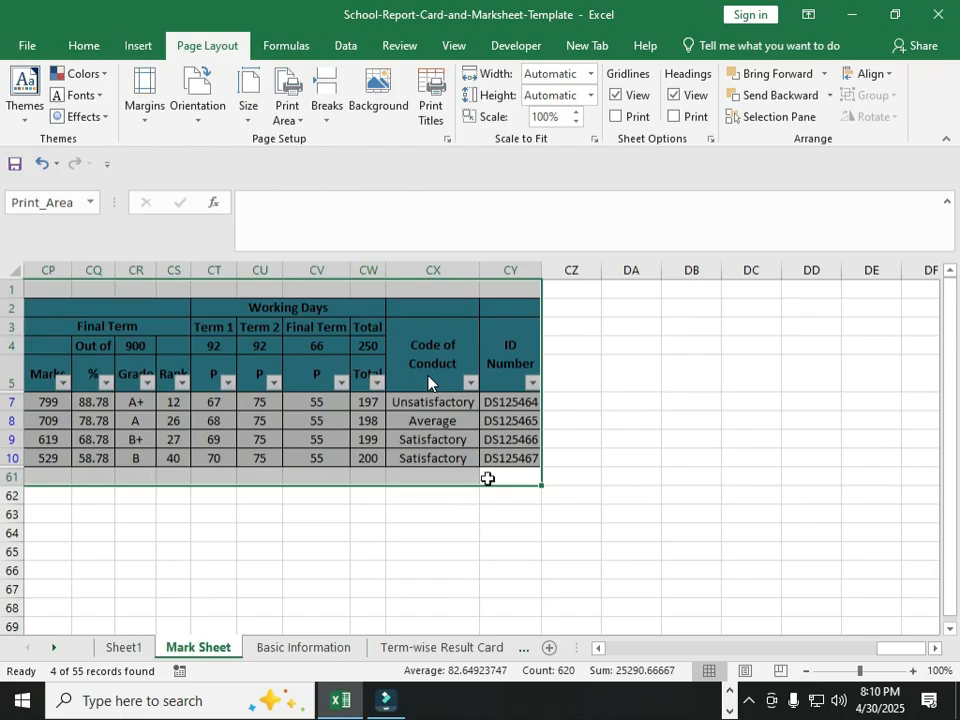
Step: Apply the selected table range A1:CY61 as the print area again and open the print preview
{"action": "key", "text": "Return"}
{"action": "left_click", "coordinate": [299, 122]}
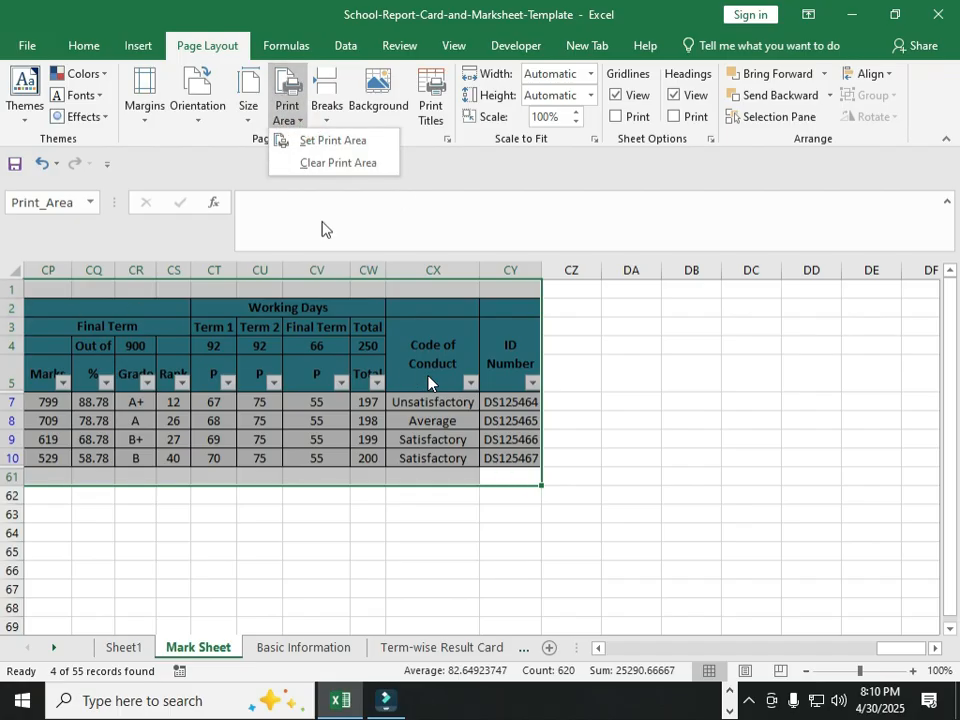
{"action": "left_click", "coordinate": [313, 143]}
{"action": "key", "text": "ctrl+p"}
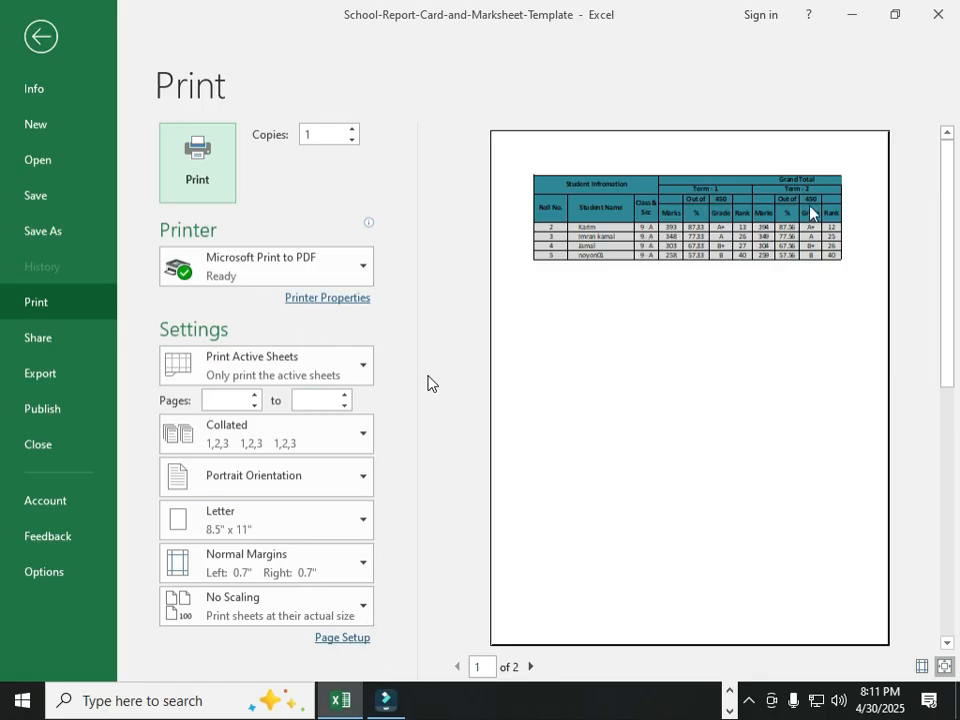
Step: Set the page to landscape orientation and scale the printout to fit 1 page wide by 1 tall
{"action": "left_click", "coordinate": [338, 640]}
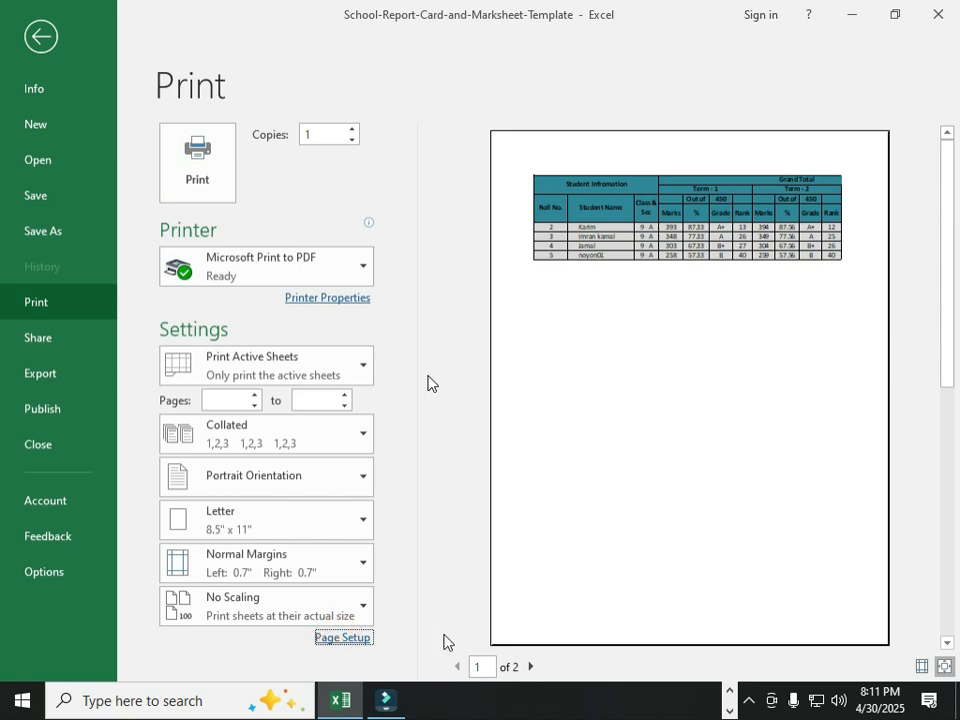
{"action": "left_click", "coordinate": [490, 293]}
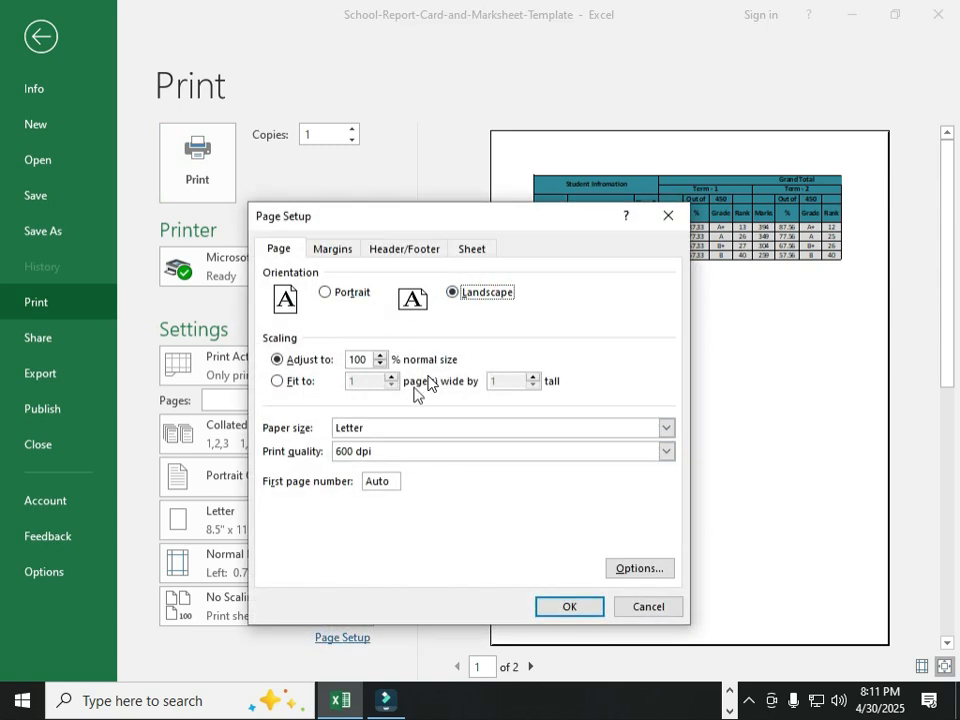
{"action": "left_click", "coordinate": [300, 381]}
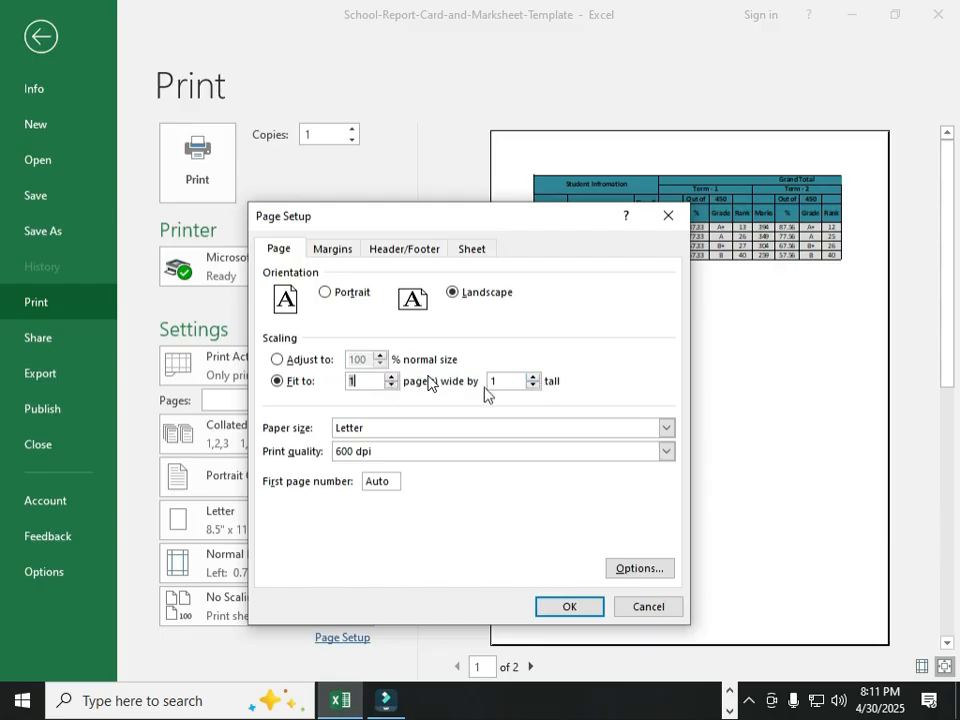
{"action": "left_click", "coordinate": [560, 606]}
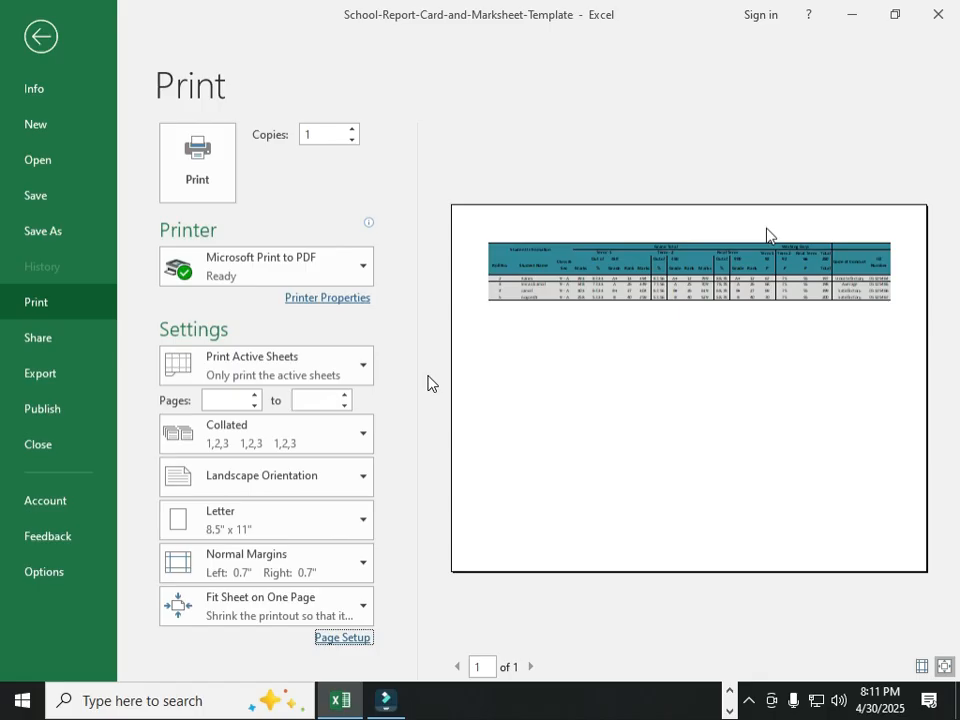
Step: Try scaling the landscape printout to fit 2 pages wide by 2 tall and check the preview pages
{"action": "left_click", "coordinate": [336, 638]}
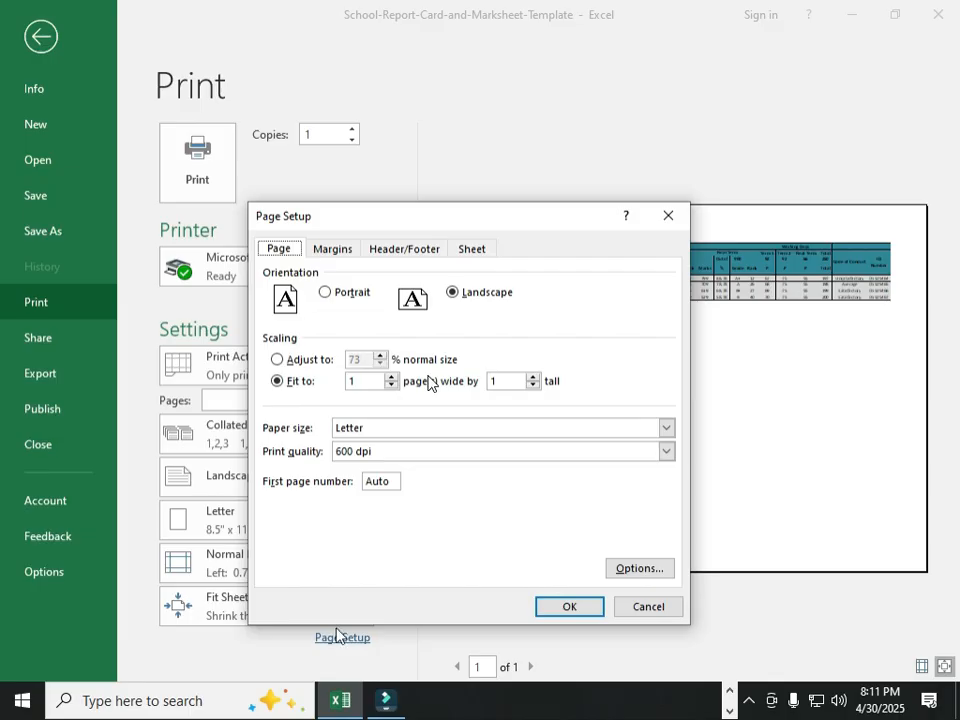
{"action": "left_click", "coordinate": [568, 608]}
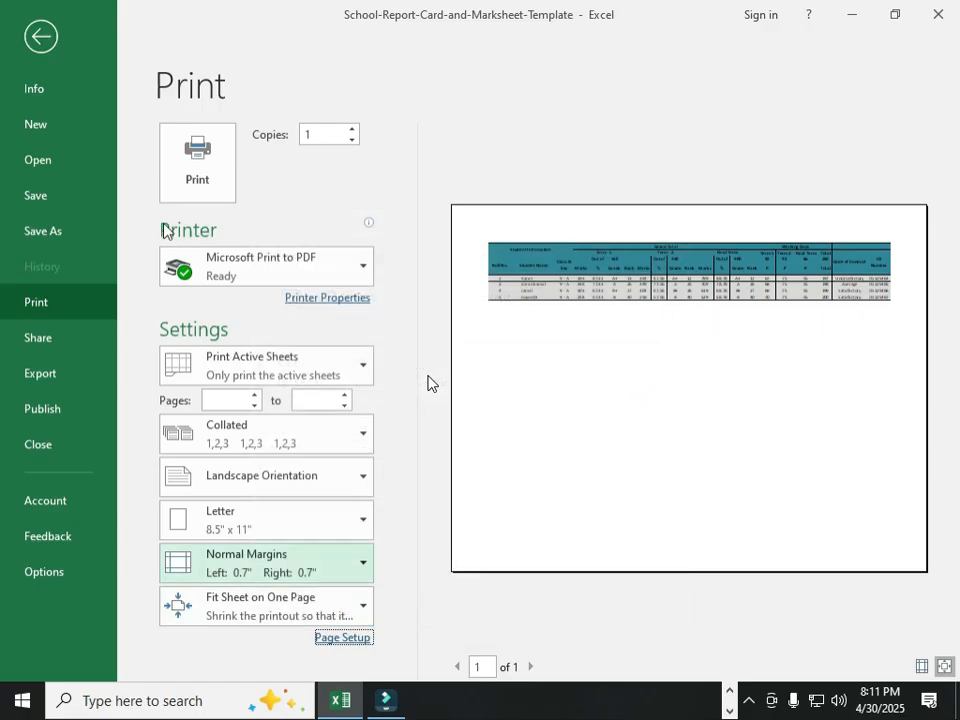
{"action": "left_click", "coordinate": [347, 640]}
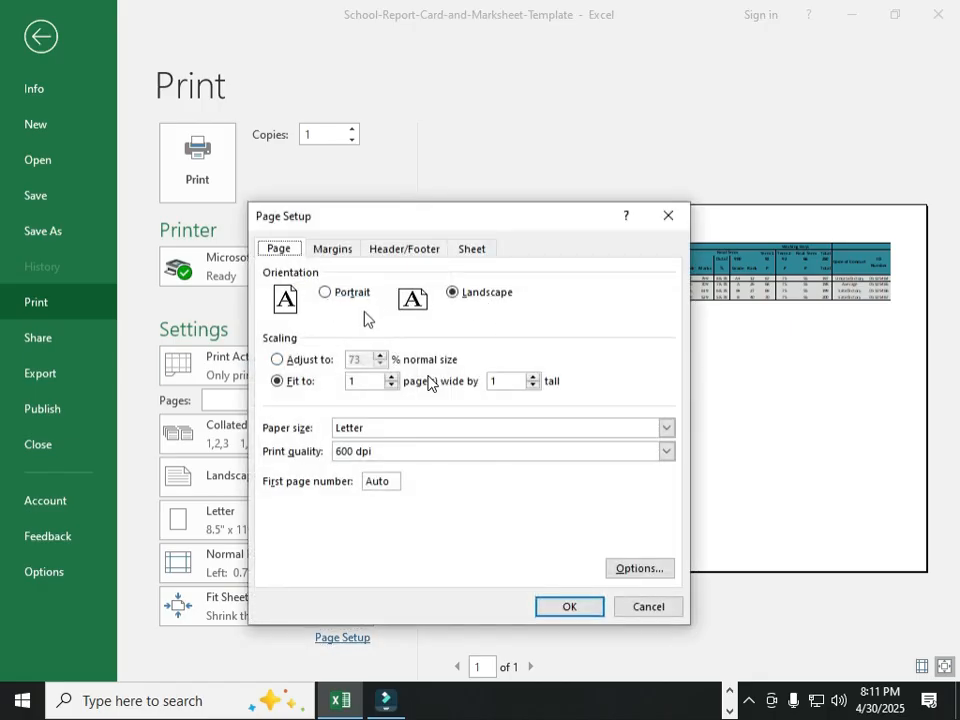
{"action": "left_click", "coordinate": [326, 292]}
{"action": "left_click", "coordinate": [481, 298]}
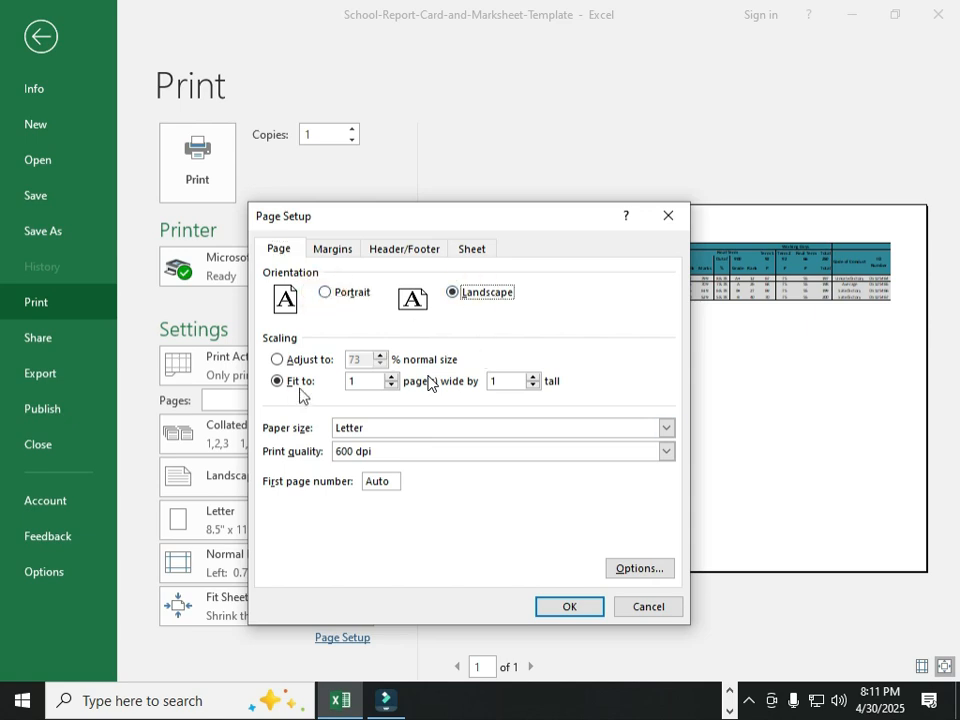
{"action": "left_click_drag", "start_coordinate": [499, 381], "coordinate": [488, 381]}
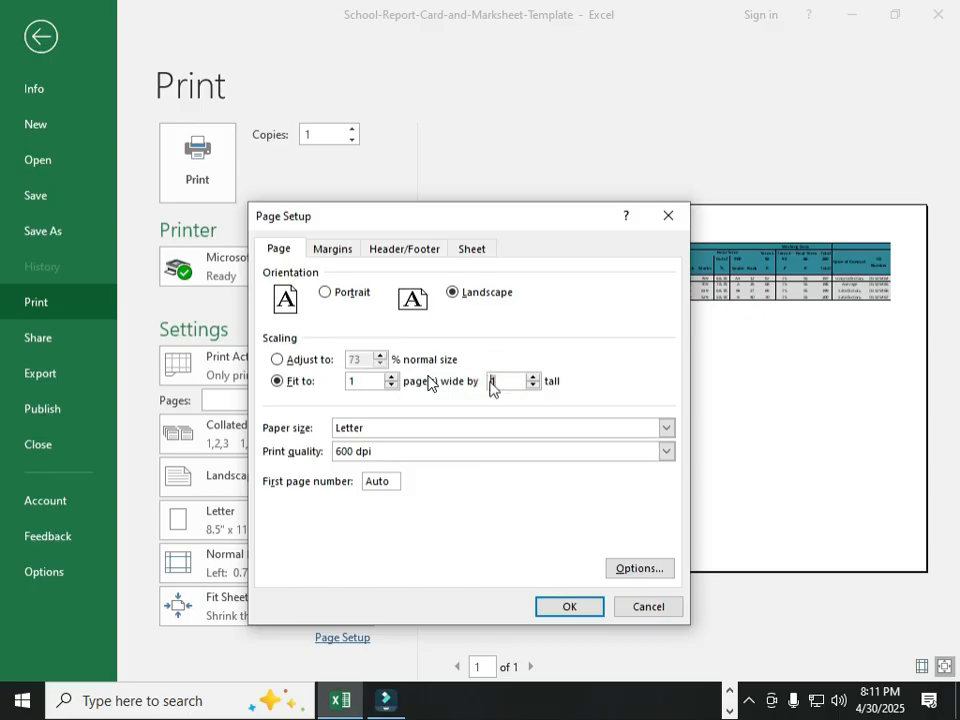
{"action": "type", "text": "2"}
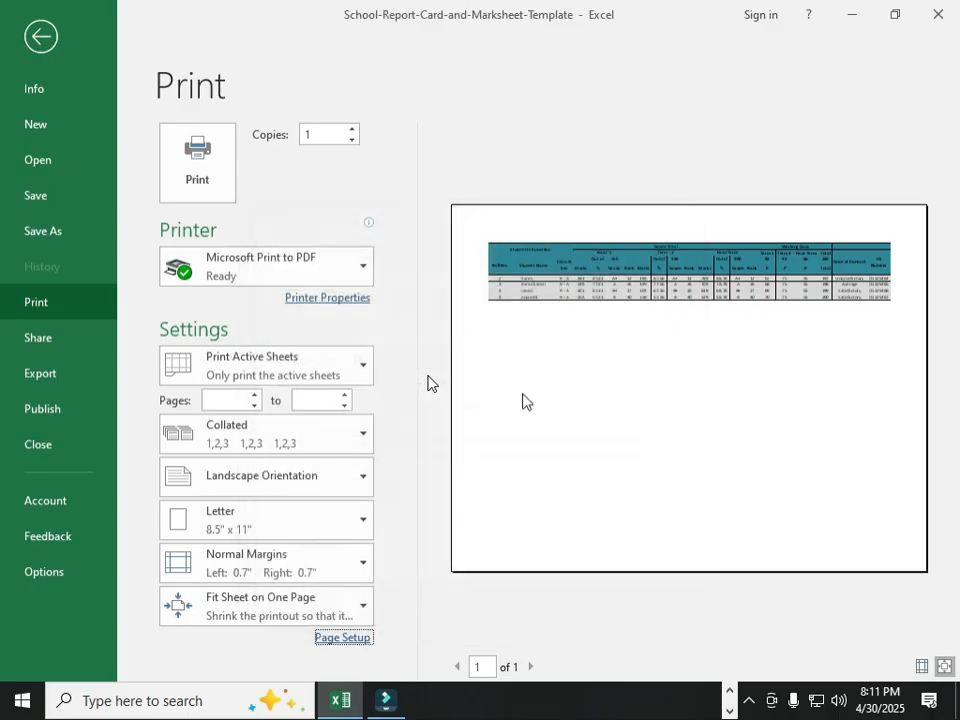
{"action": "left_click", "coordinate": [340, 637]}
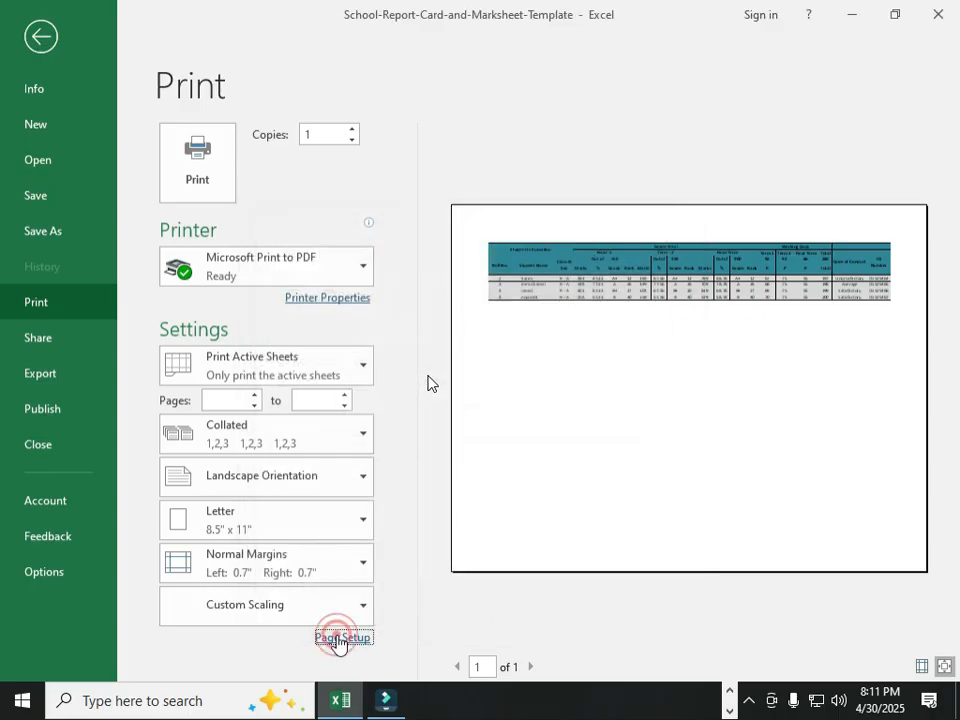
{"action": "left_click", "coordinate": [368, 380]}
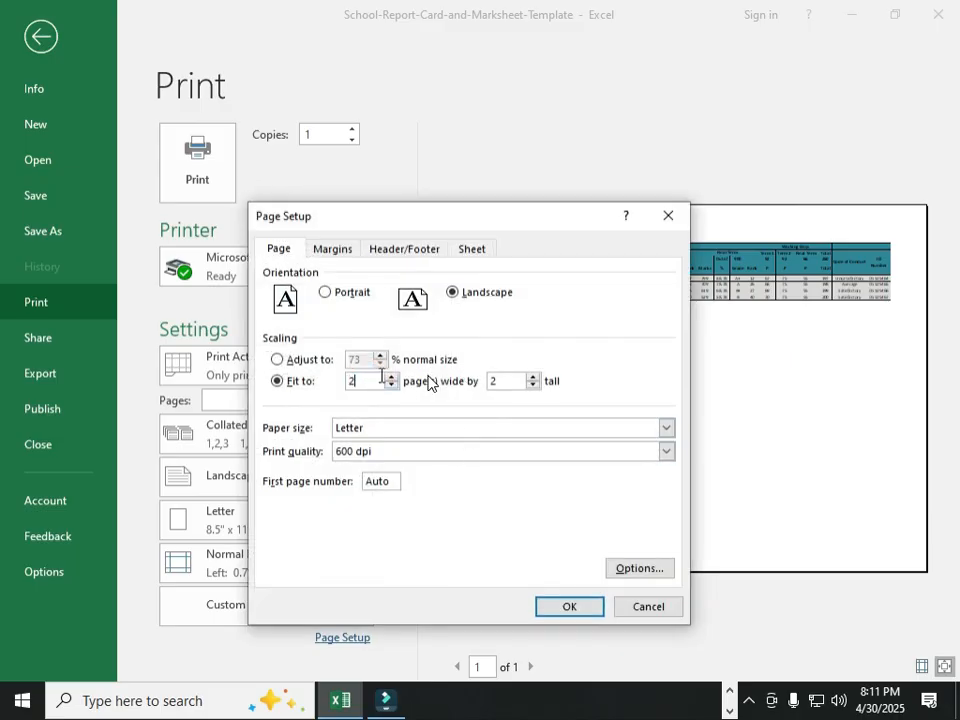
{"action": "key", "text": "Return"}
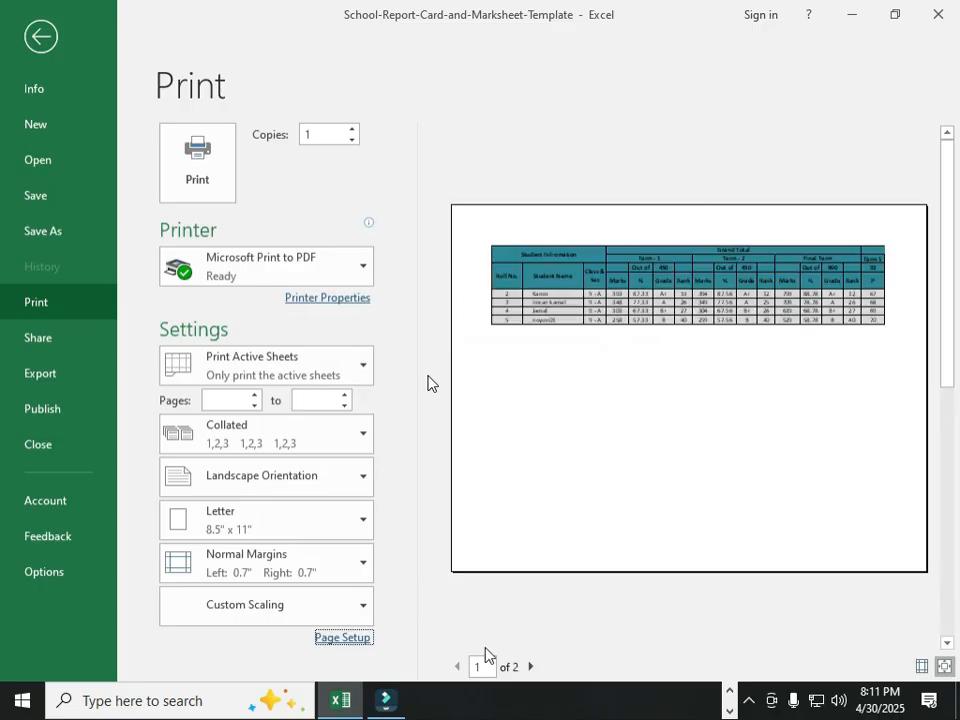
{"action": "left_click", "coordinate": [530, 666]}
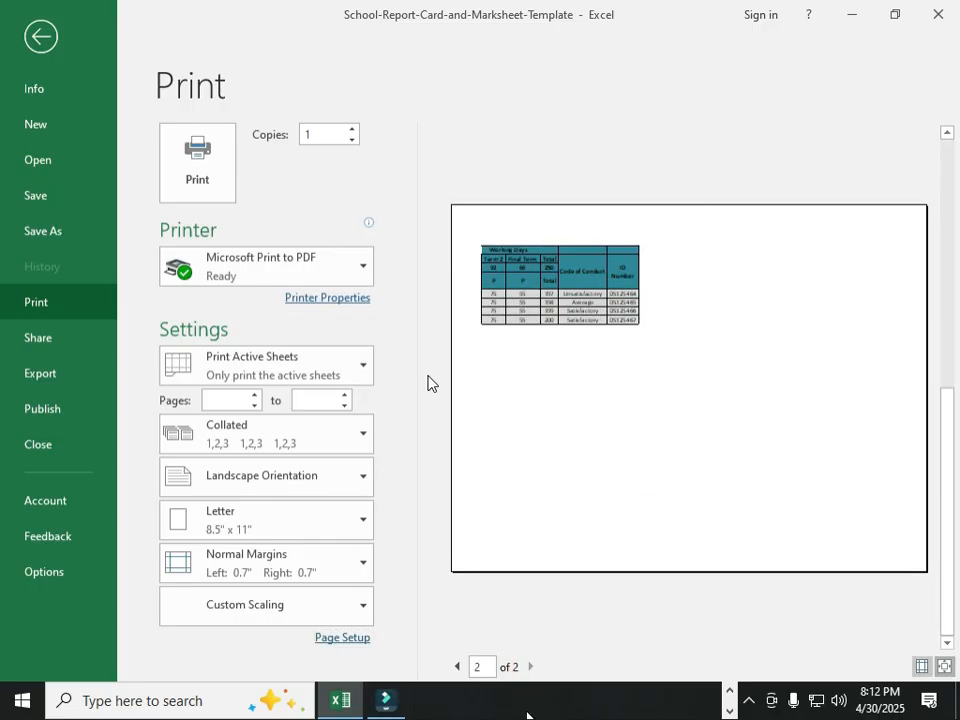
{"action": "left_click", "coordinate": [457, 666]}
Step: Set the print scaling to fit 1 page wide by 1 tall and return to the worksheet
{"action": "left_click", "coordinate": [340, 638]}
{"action": "left_click", "coordinate": [505, 379]}
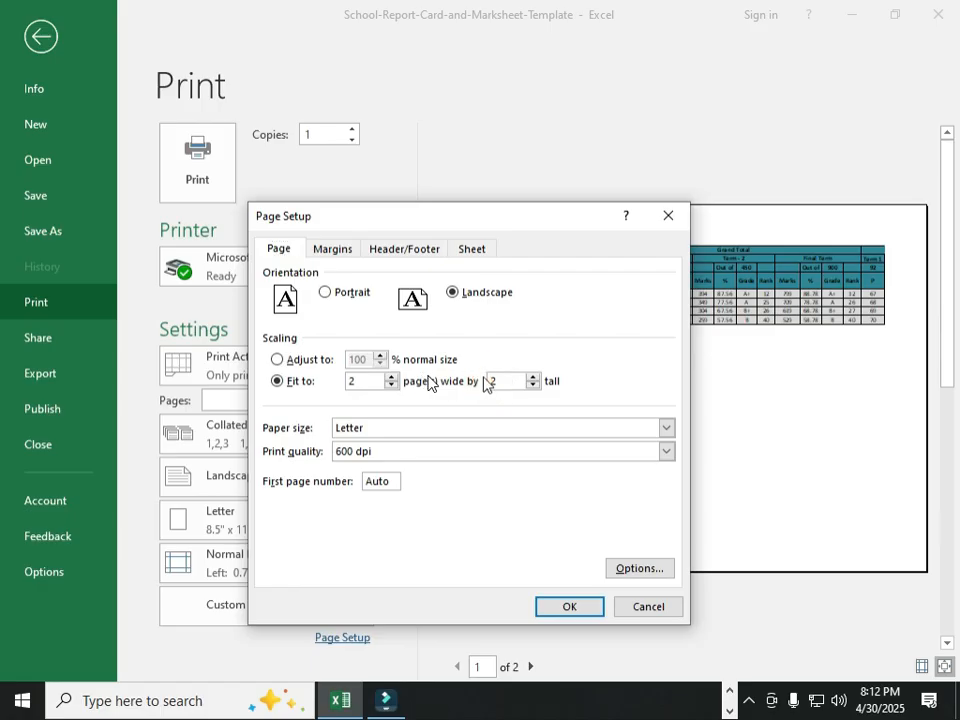
{"action": "double_click", "coordinate": [495, 380]}
{"action": "type", "text": "1"}
{"action": "double_click", "coordinate": [352, 380]}
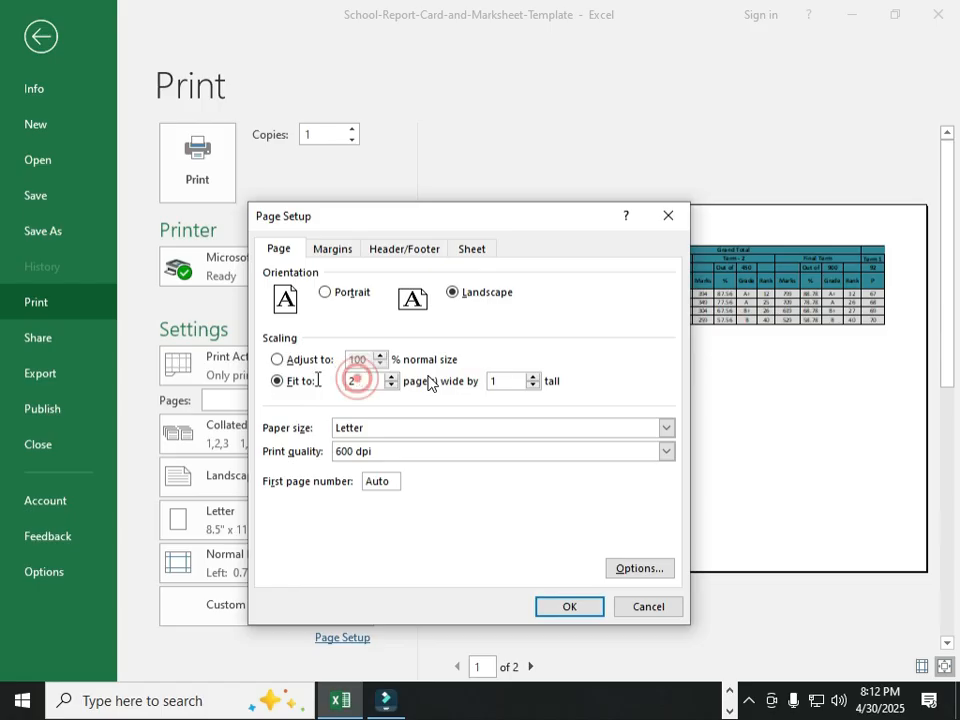
{"action": "left_click", "coordinate": [581, 610]}
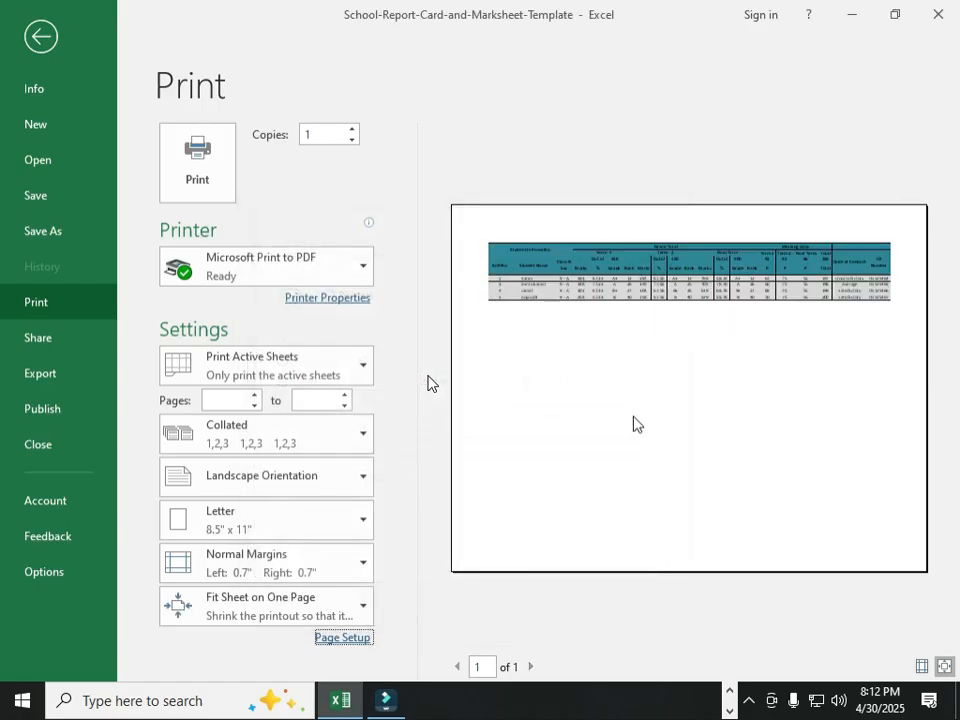
{"action": "left_click", "coordinate": [39, 48]}
Step: Review the filtered result summary on the Mark Sheet, from Student Information across Grand Total to Working Days
{"action": "left_click", "coordinate": [212, 529]}
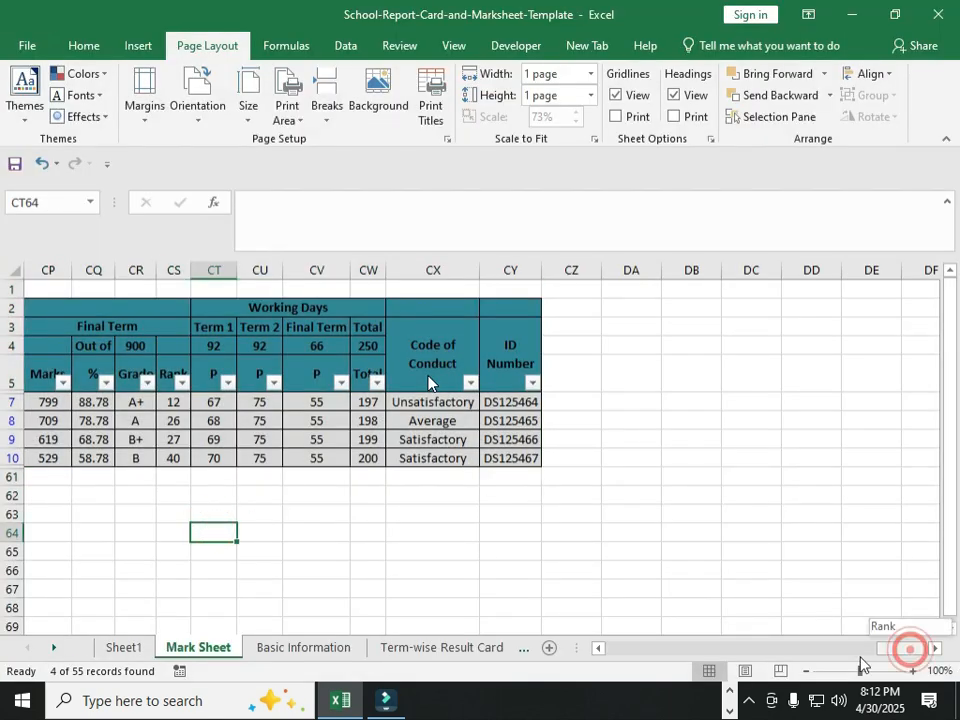
{"action": "left_click_drag", "start_coordinate": [911, 647], "coordinate": [620, 648]}
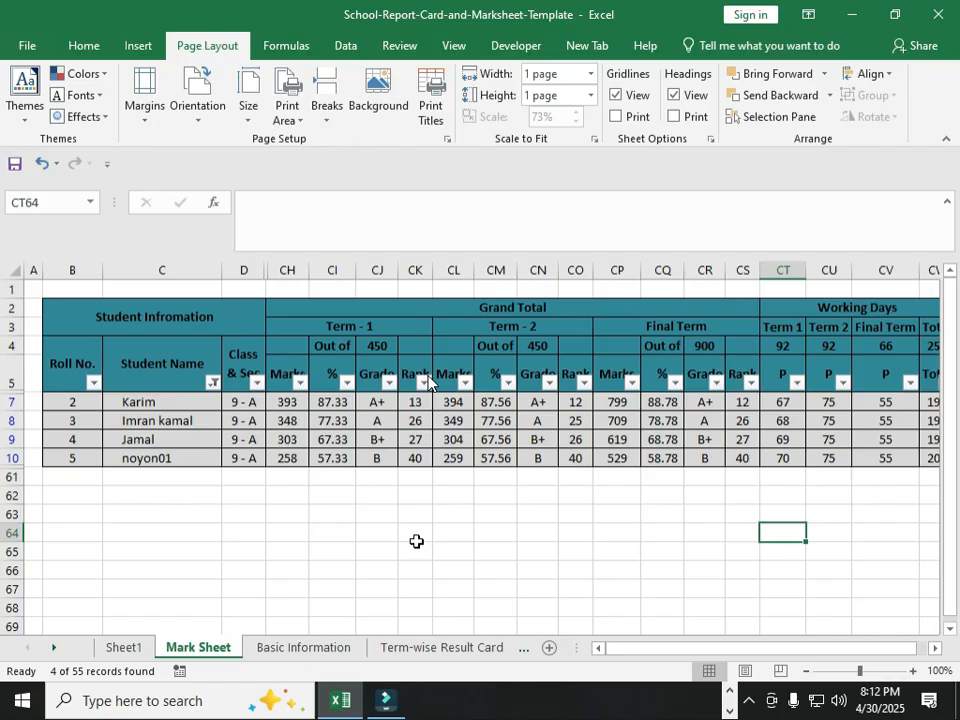
{"action": "left_click", "coordinate": [378, 513]}
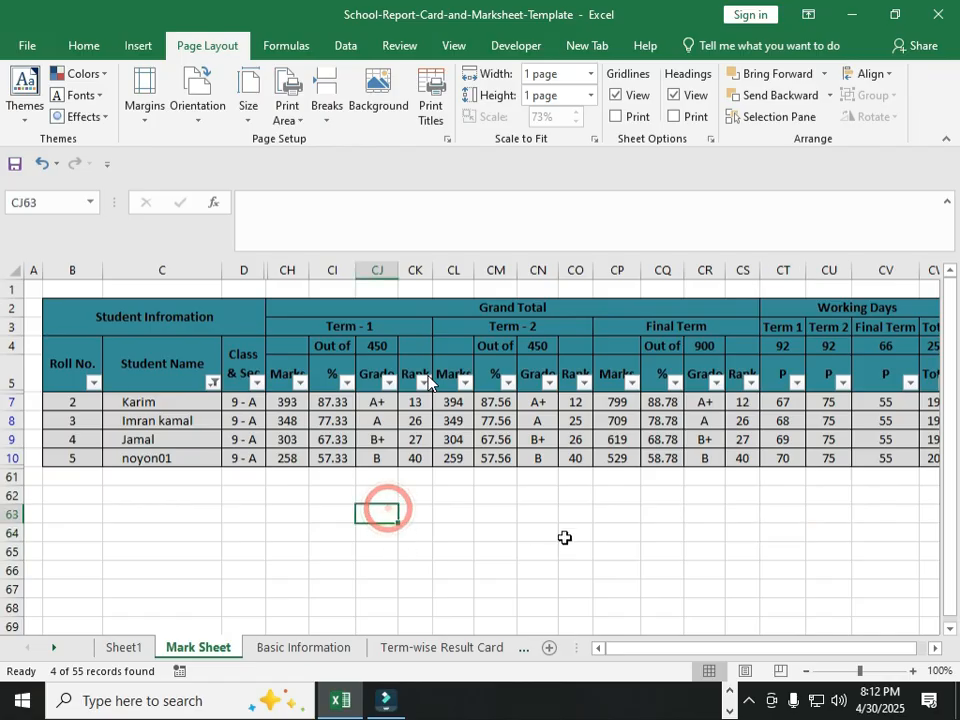
{"action": "left_click", "coordinate": [334, 533]}
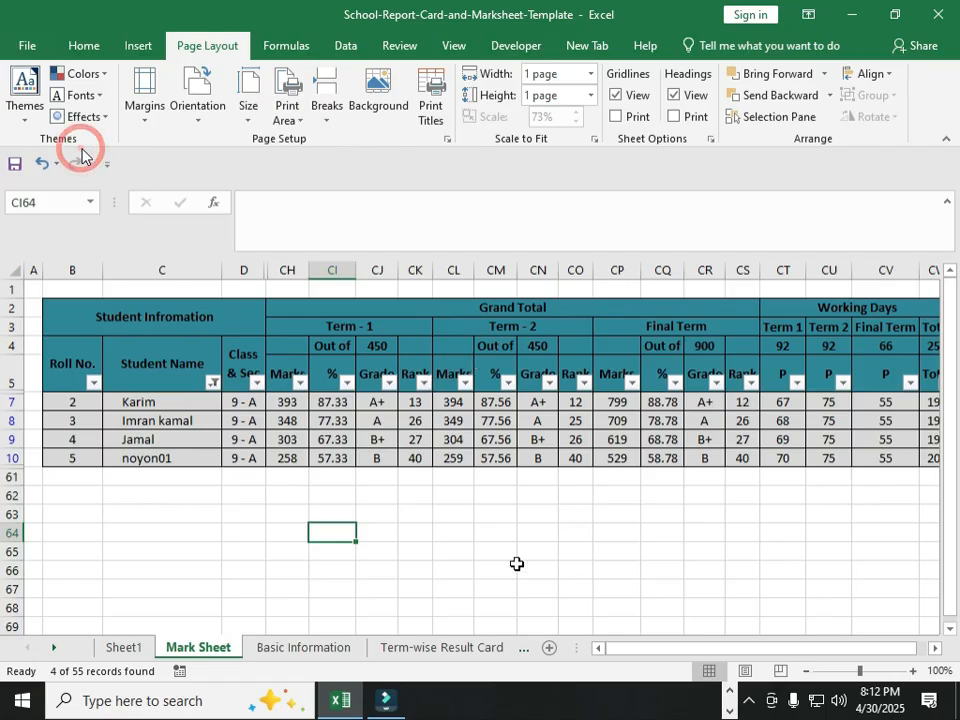
{"action": "left_click", "coordinate": [576, 551]}
{"action": "left_click", "coordinate": [660, 548]}
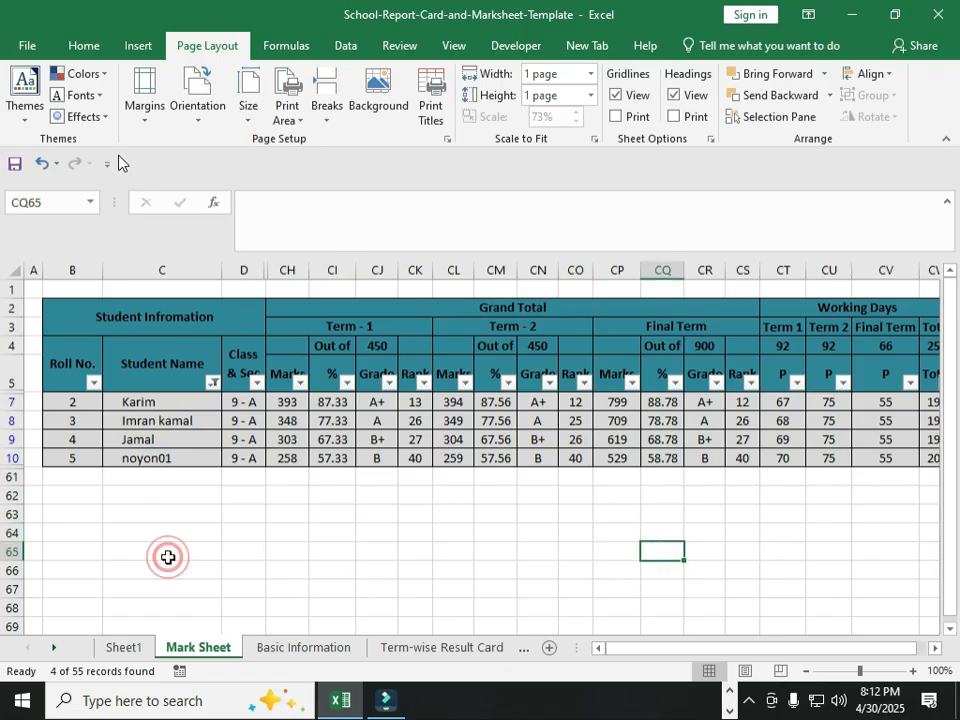
{"action": "left_click", "coordinate": [165, 553]}
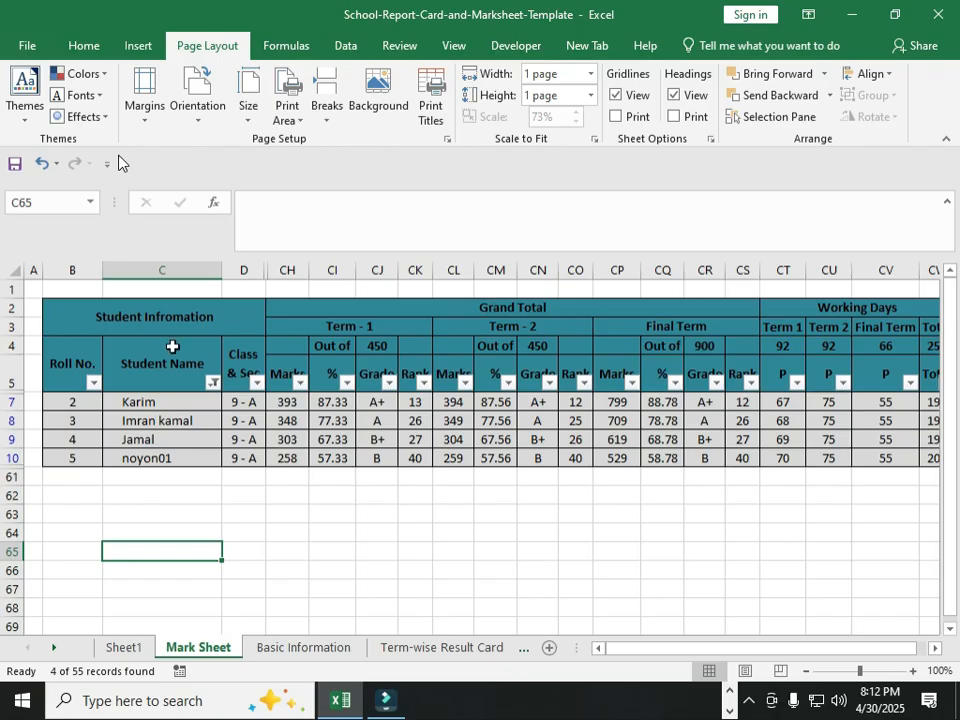
Step: Unhide the subject mark columns within columns B through CY and select header row 5
{"action": "left_click_drag", "start_coordinate": [58, 270], "coordinate": [857, 343]}
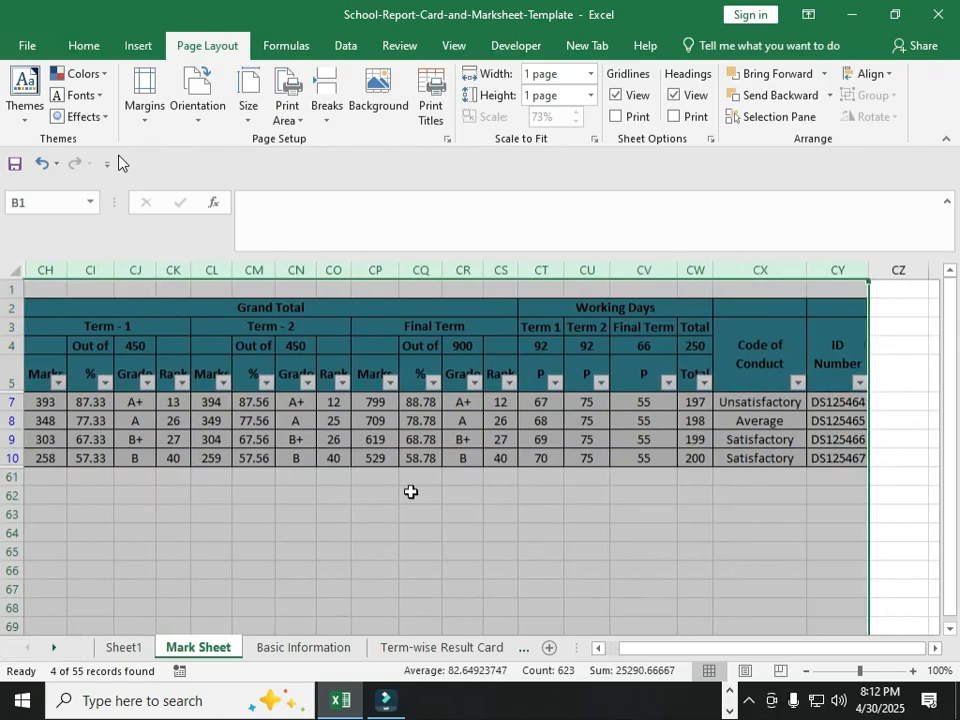
{"action": "right_click", "coordinate": [365, 475]}
{"action": "left_click", "coordinate": [381, 454]}
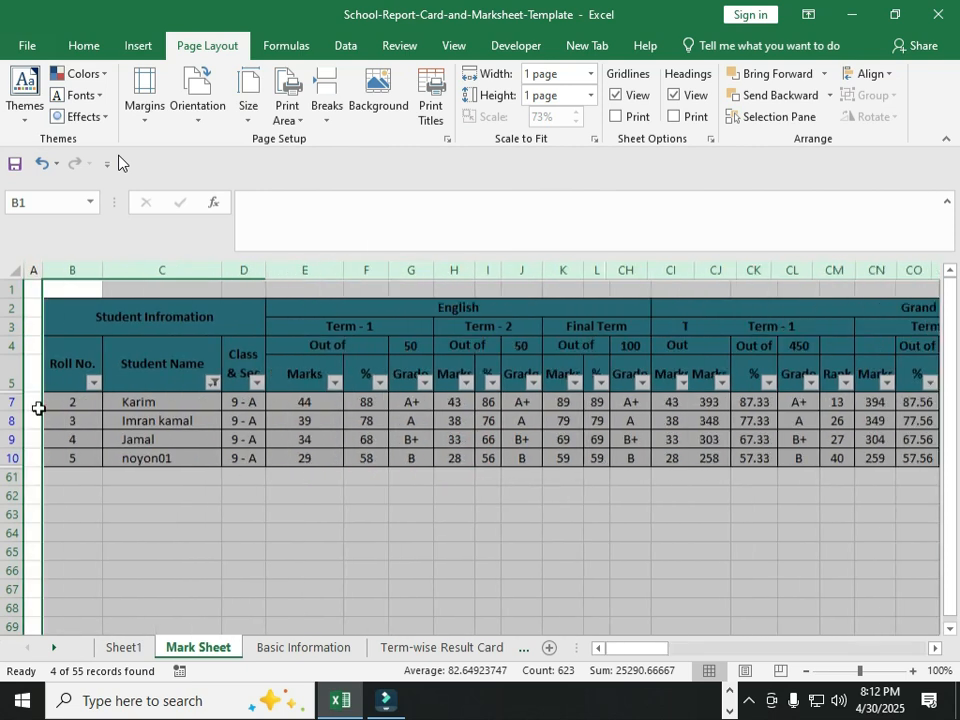
{"action": "left_click", "coordinate": [7, 380]}
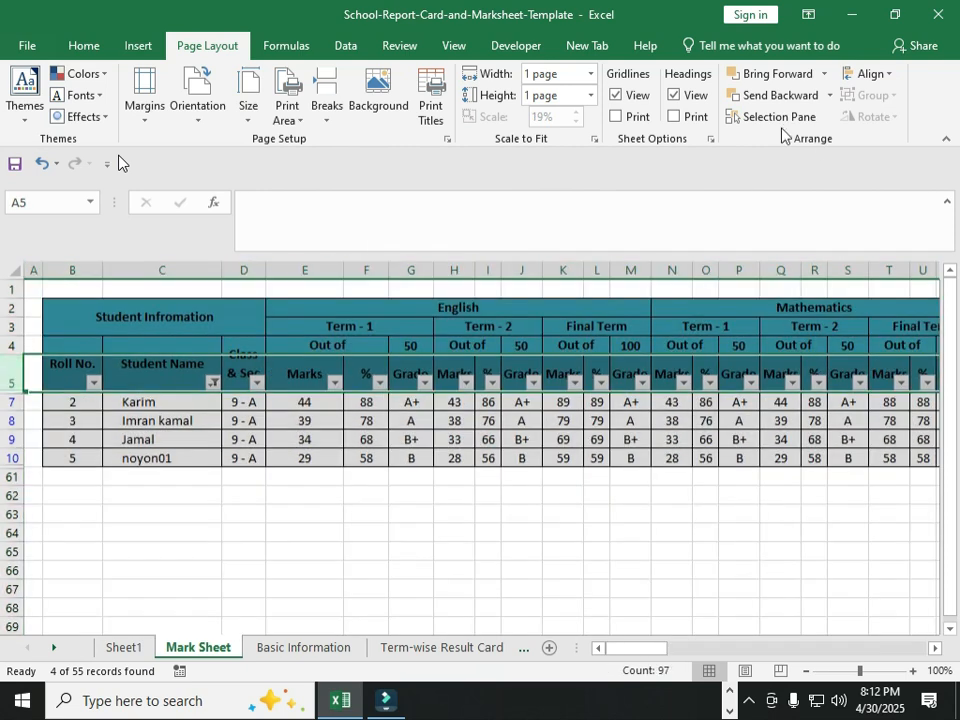
Step: Try viewing the Mark Sheet without its row and column headings and gridlines, and restore both
{"action": "left_click", "coordinate": [674, 95]}
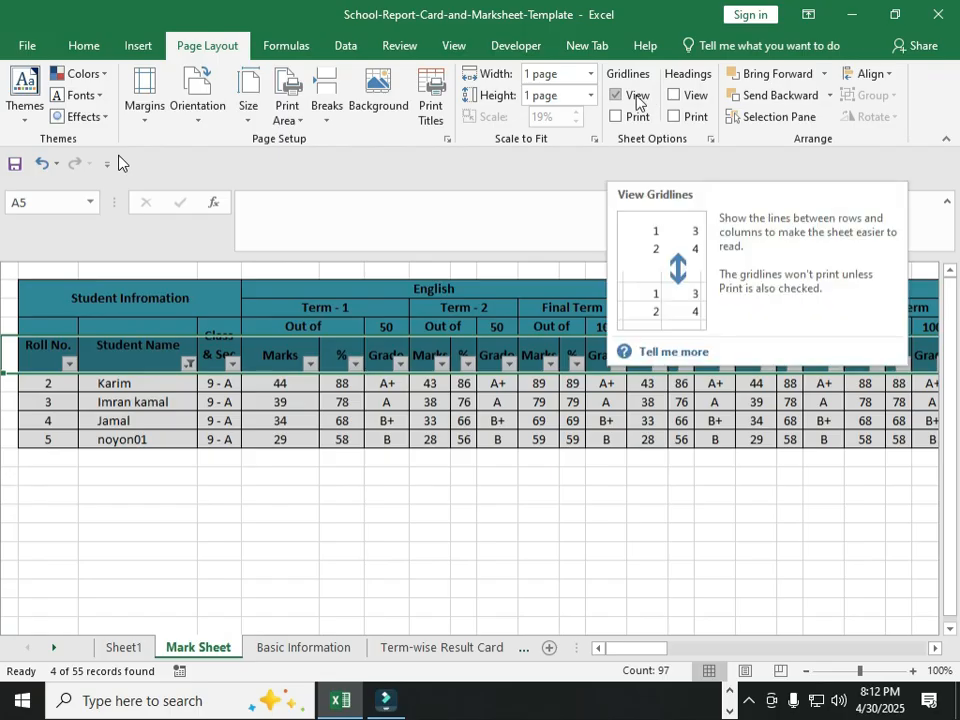
{"action": "left_click", "coordinate": [636, 96]}
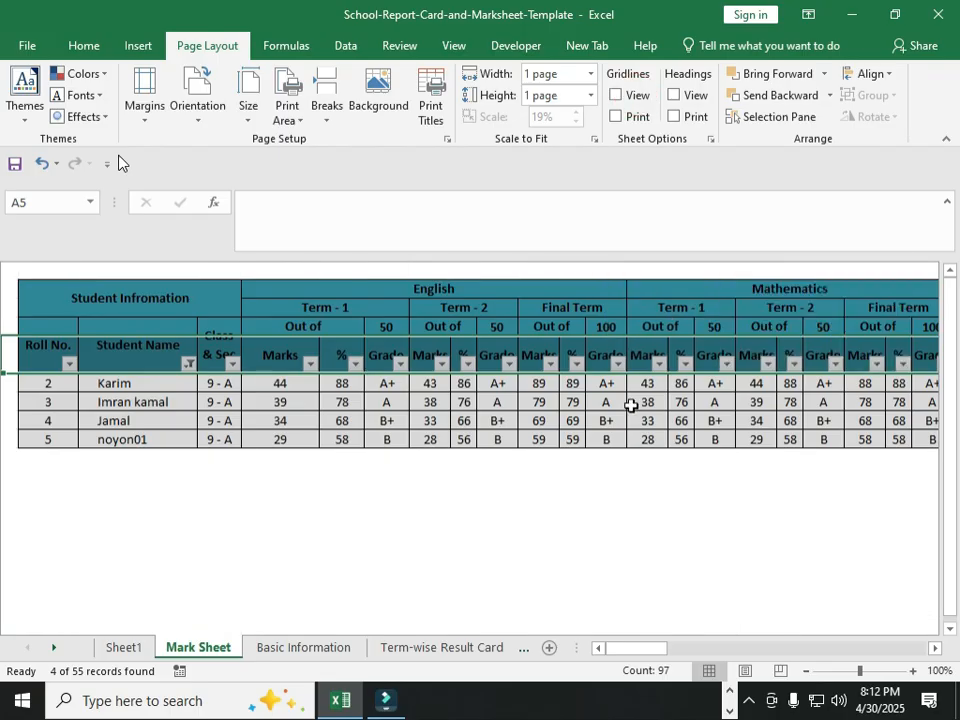
{"action": "left_click", "coordinate": [616, 95]}
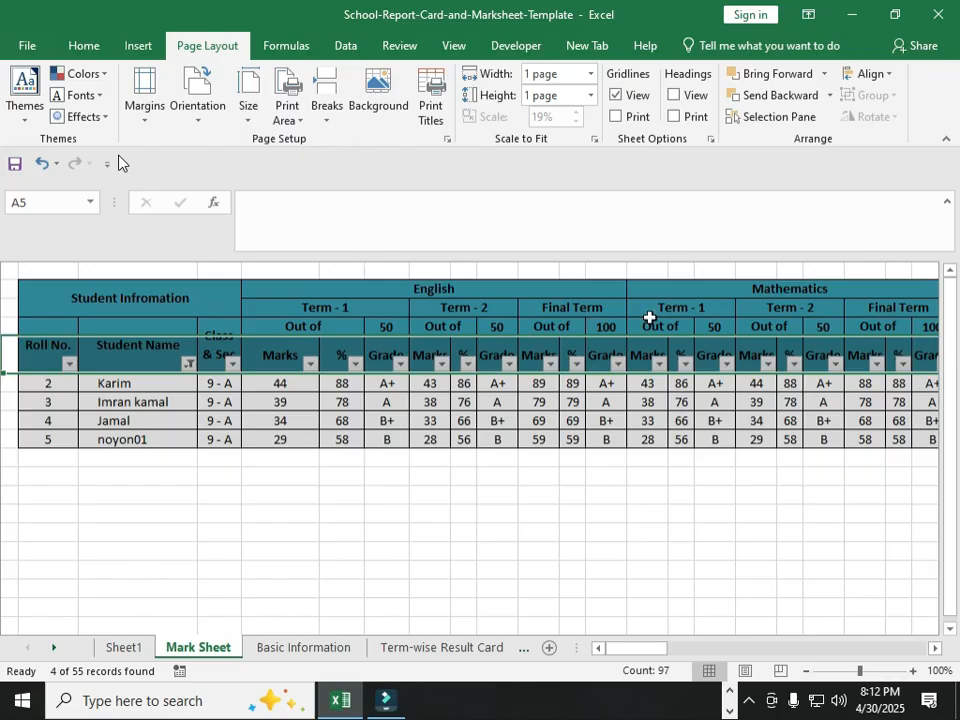
{"action": "left_click", "coordinate": [674, 95]}
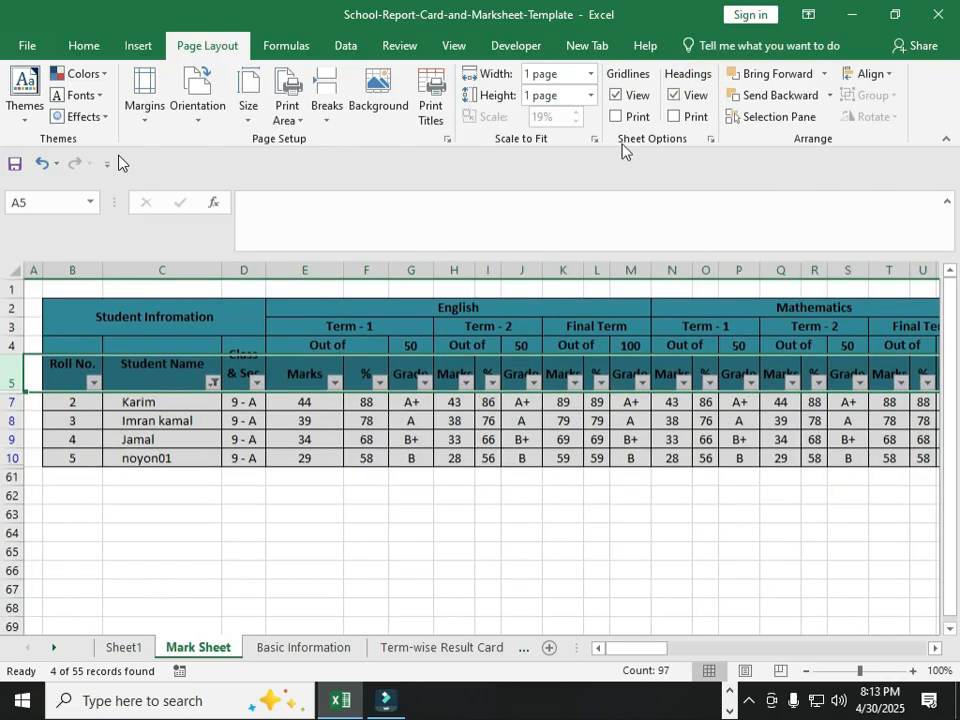
Step: Turn off the filter on header row 5 so the Mark Sheet lists every student
{"action": "left_click", "coordinate": [84, 45]}
{"action": "left_click", "coordinate": [853, 118]}
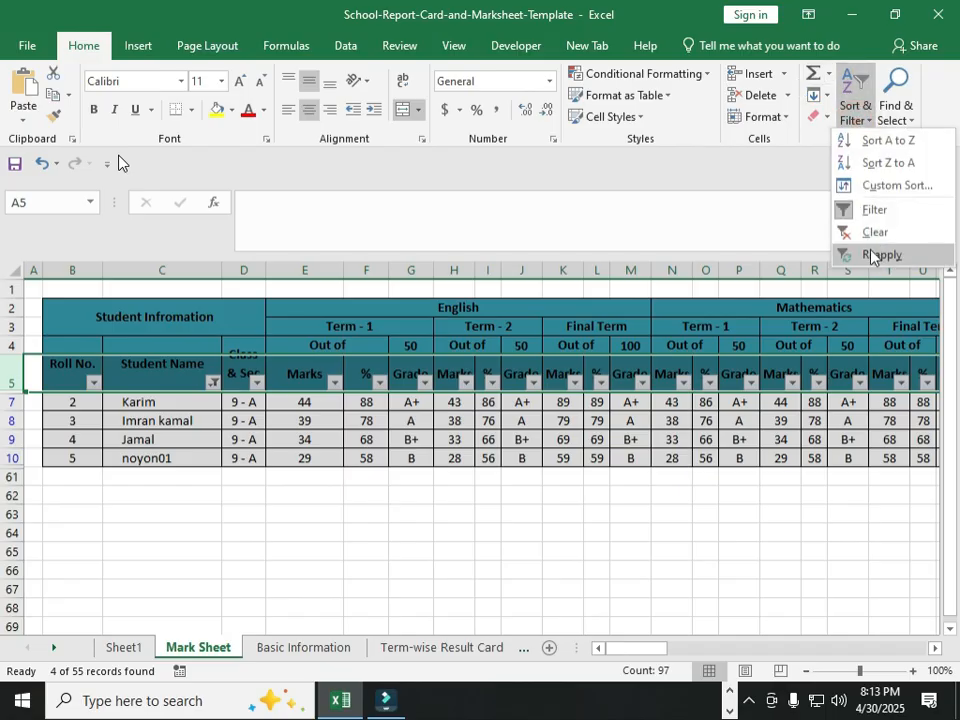
{"action": "left_click", "coordinate": [875, 212]}
{"action": "left_click", "coordinate": [243, 512]}
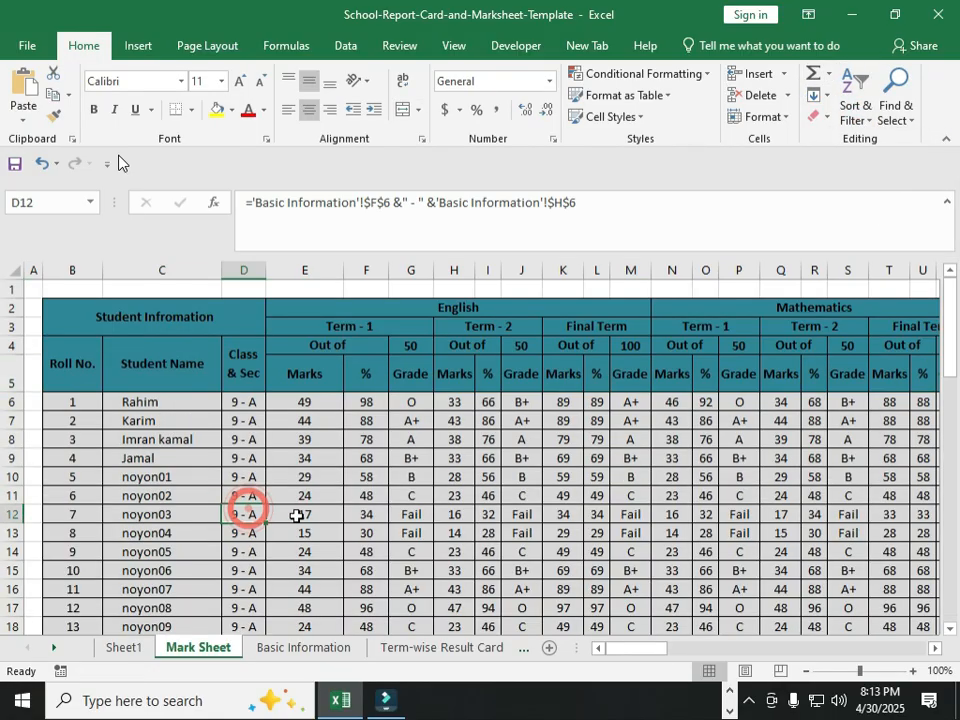
{"action": "left_click", "coordinate": [366, 532]}
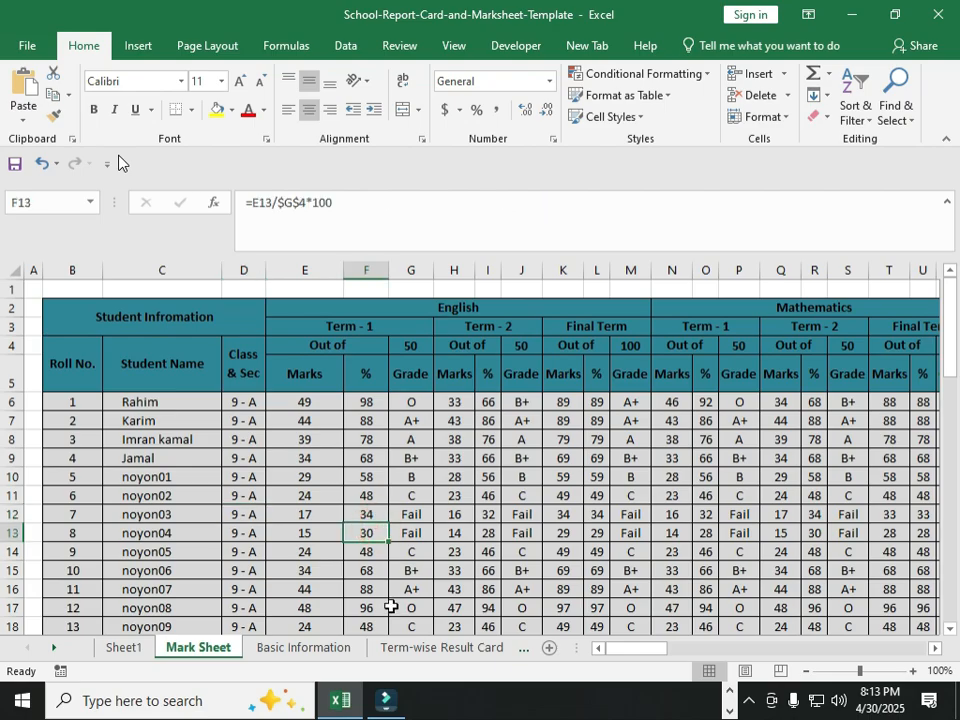
Step: Try to create a PivotTable on a new worksheet from the Mark Sheet range B2:CT60
{"action": "left_click", "coordinate": [180, 435]}
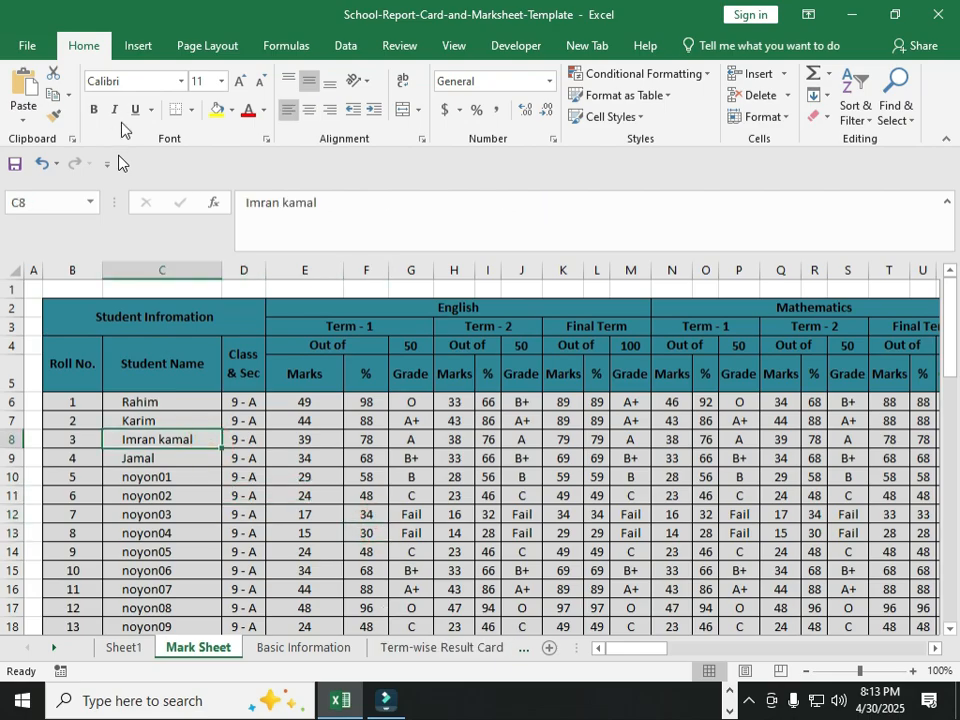
{"action": "left_click", "coordinate": [138, 46]}
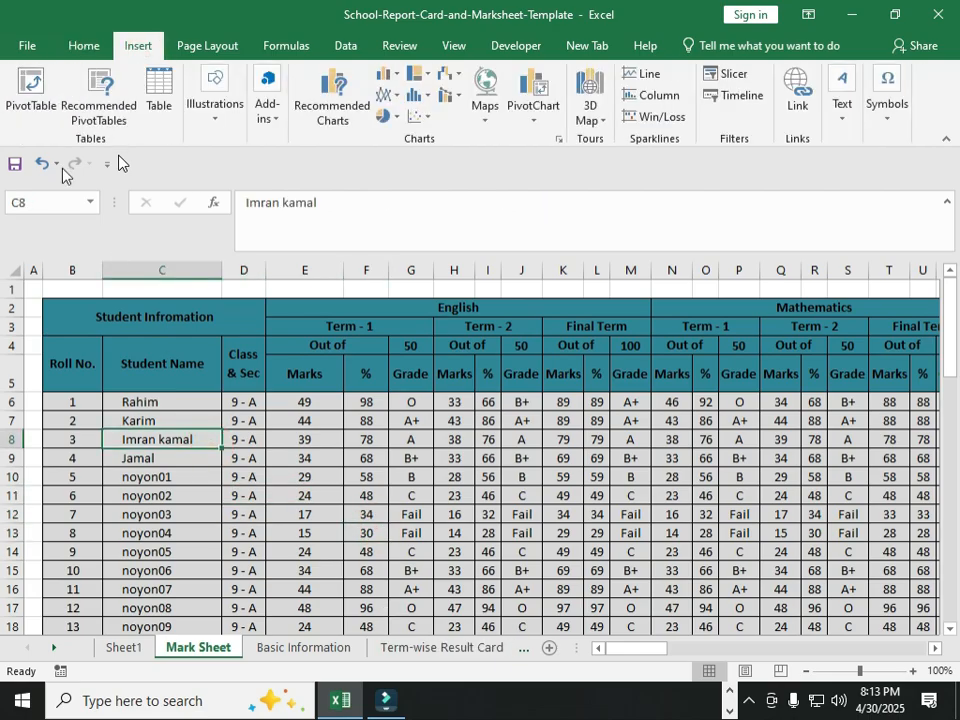
{"action": "left_click", "coordinate": [31, 105]}
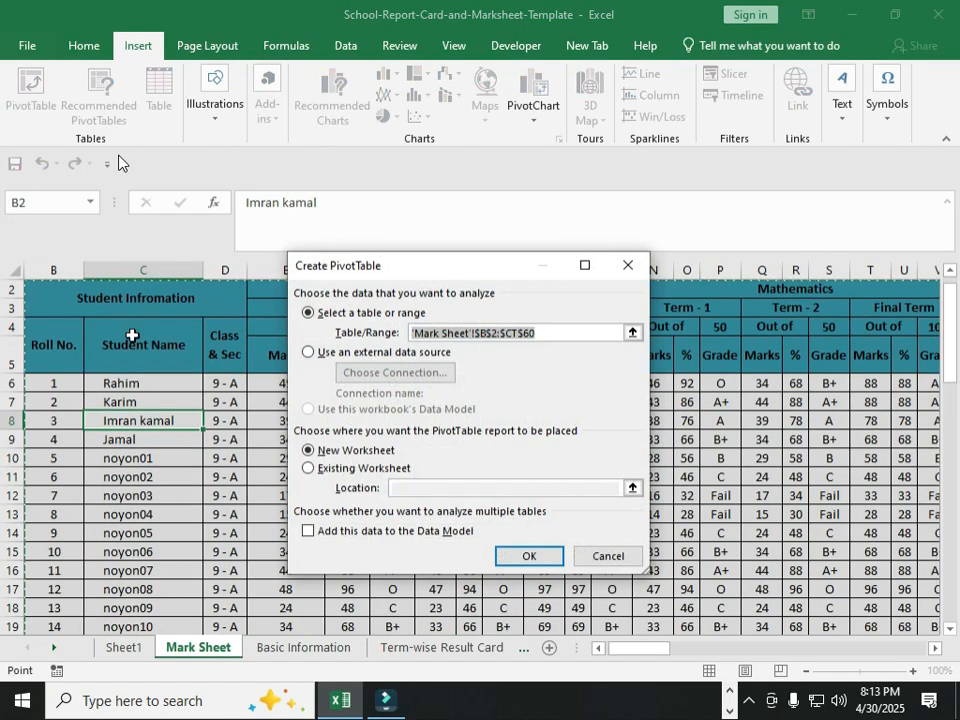
{"action": "left_click", "coordinate": [535, 556]}
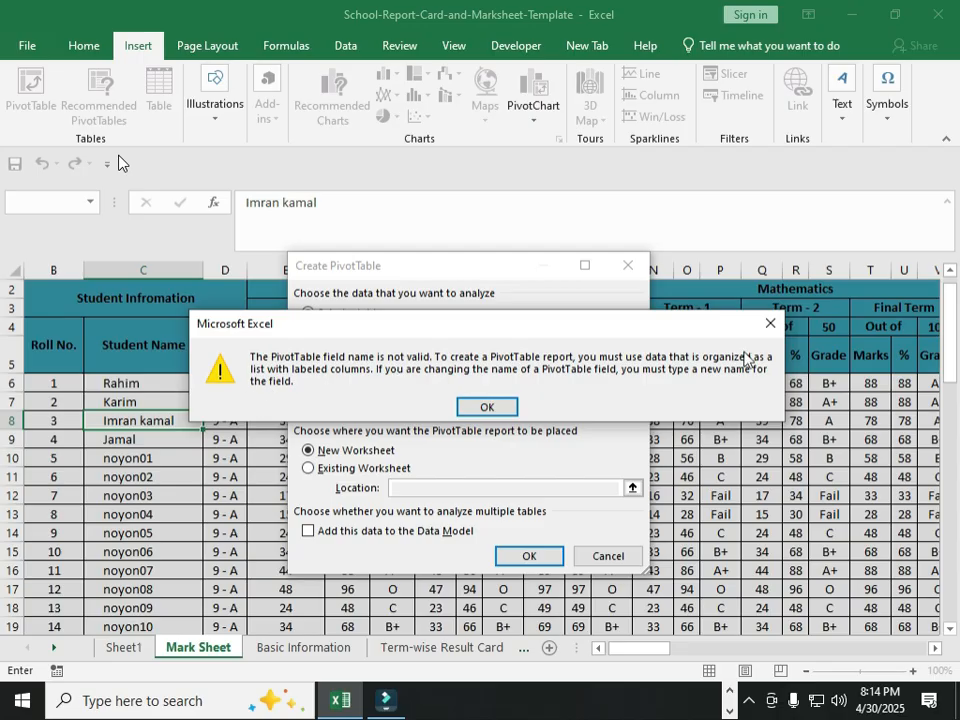
{"action": "left_click", "coordinate": [769, 323]}
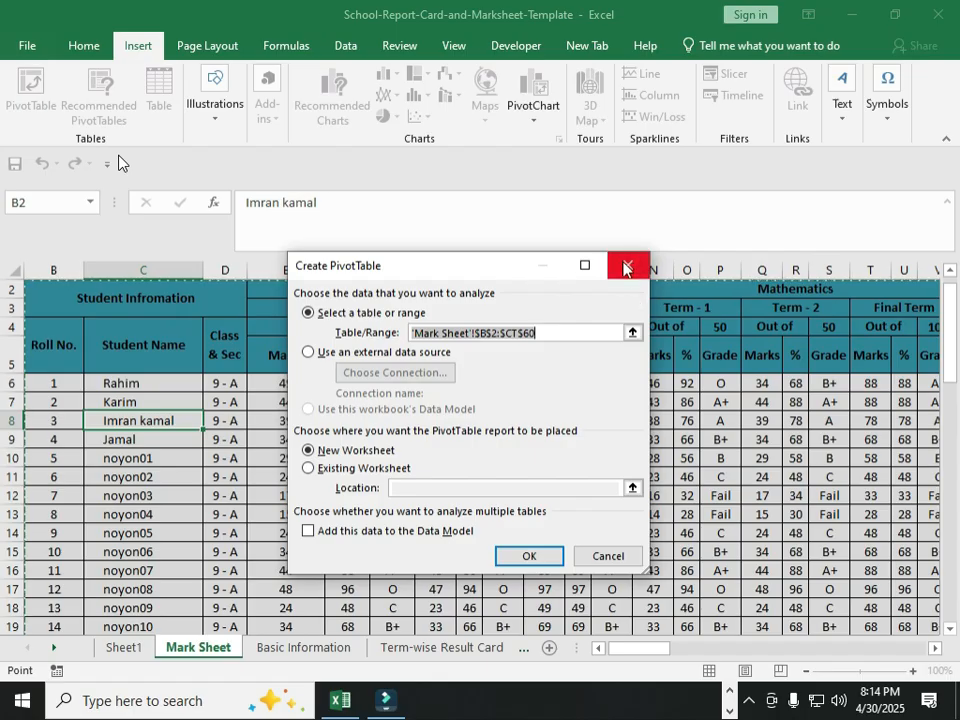
{"action": "left_click", "coordinate": [625, 266]}
{"action": "left_click", "coordinate": [347, 420]}
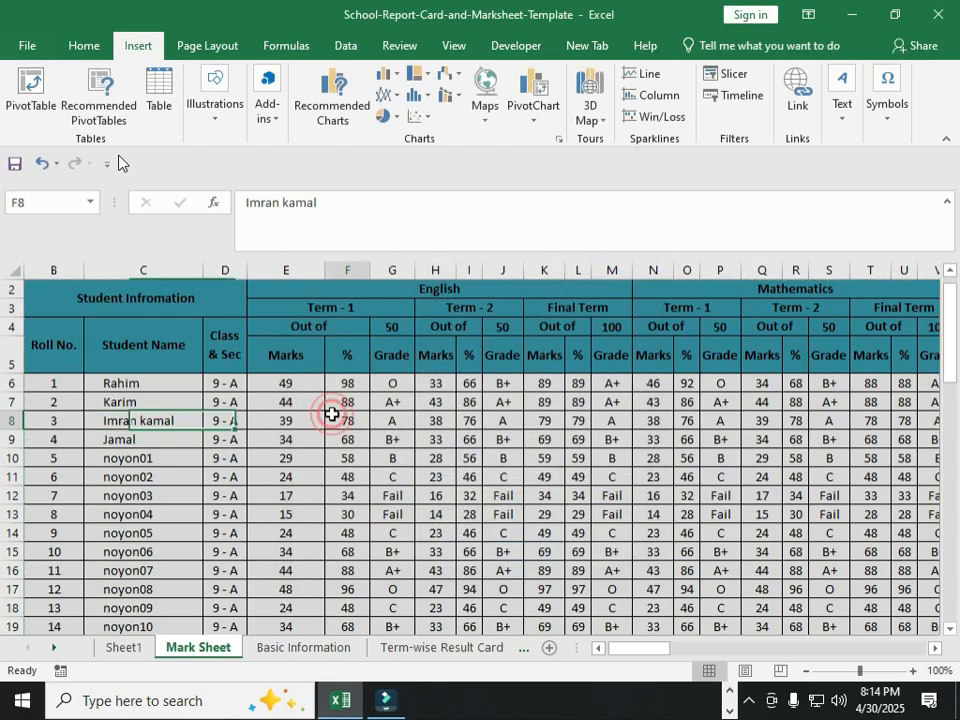
Step: Insert a blank row above the first student record, at row 6 of the Mark Sheet
{"action": "left_click", "coordinate": [8, 383]}
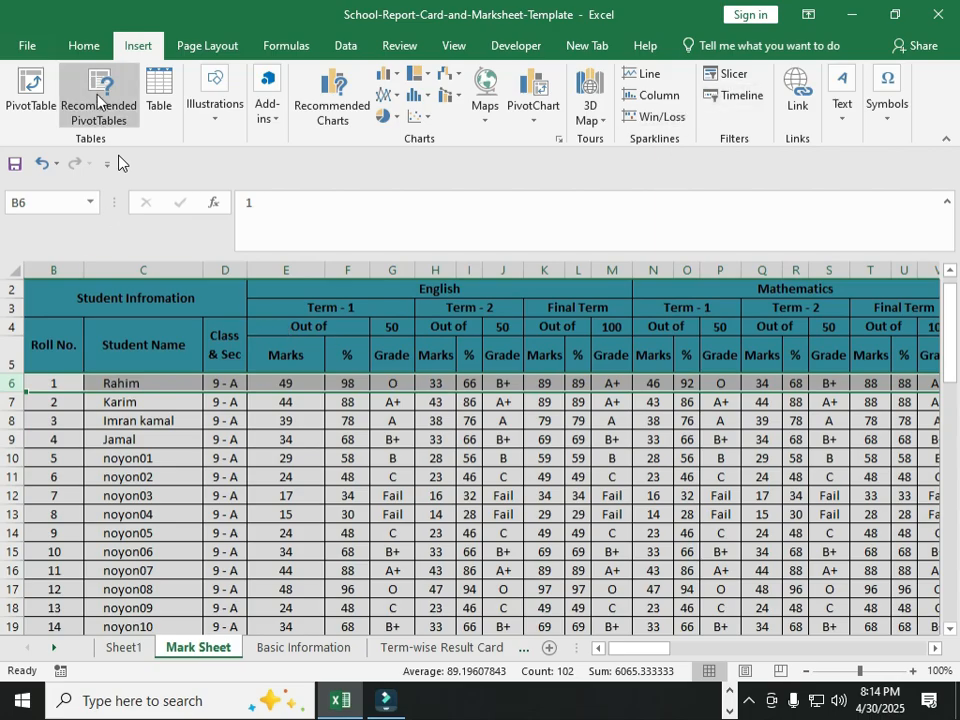
{"action": "left_click", "coordinate": [84, 46]}
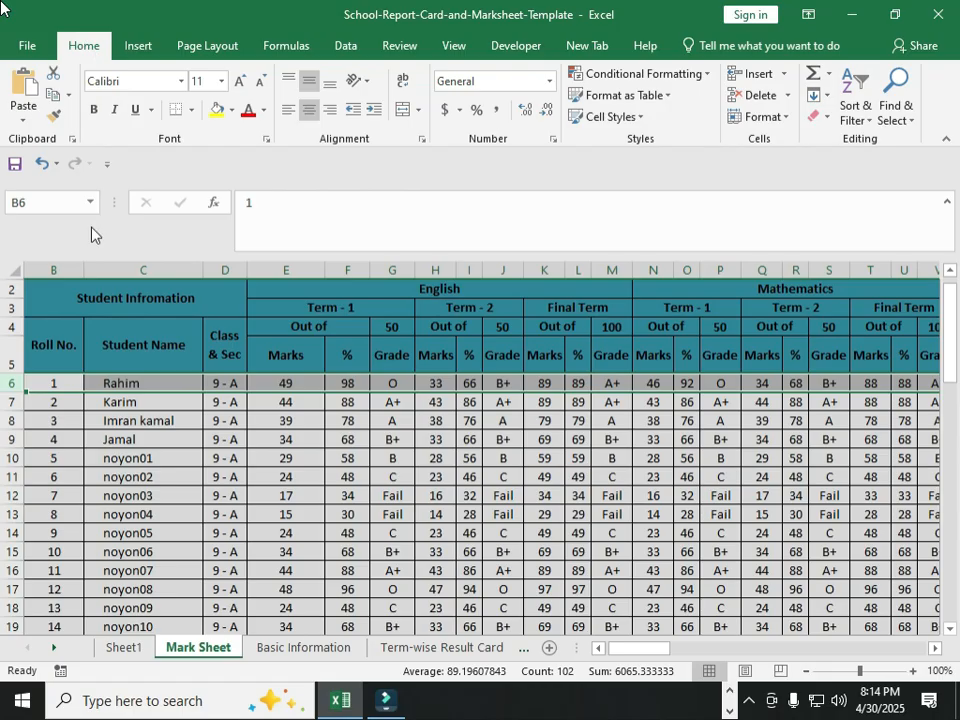
{"action": "left_click", "coordinate": [757, 77]}
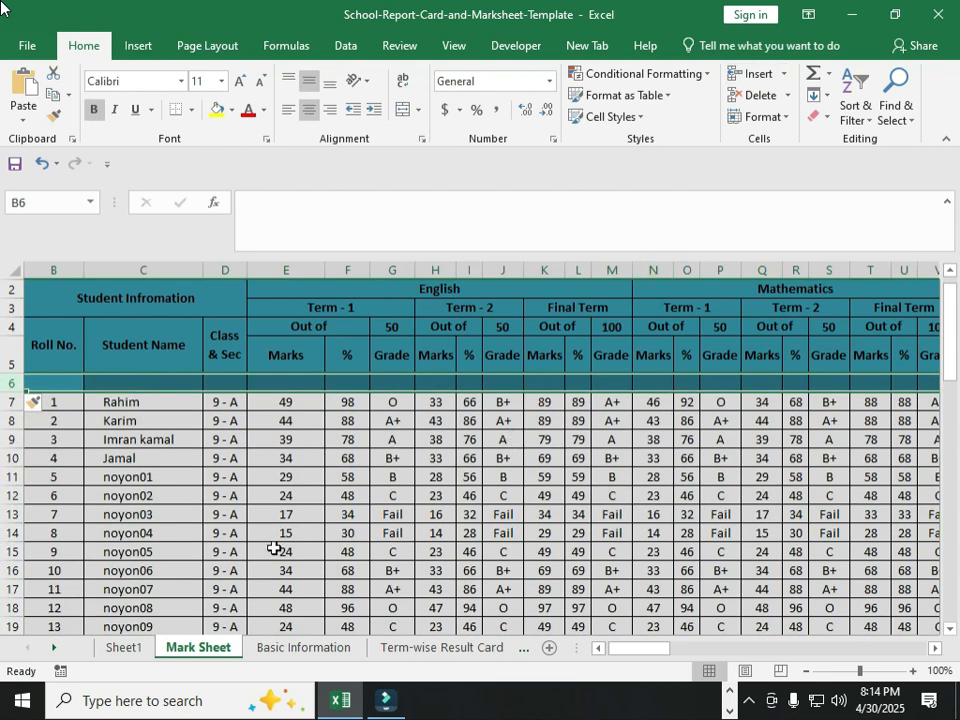
{"action": "left_click", "coordinate": [152, 456]}
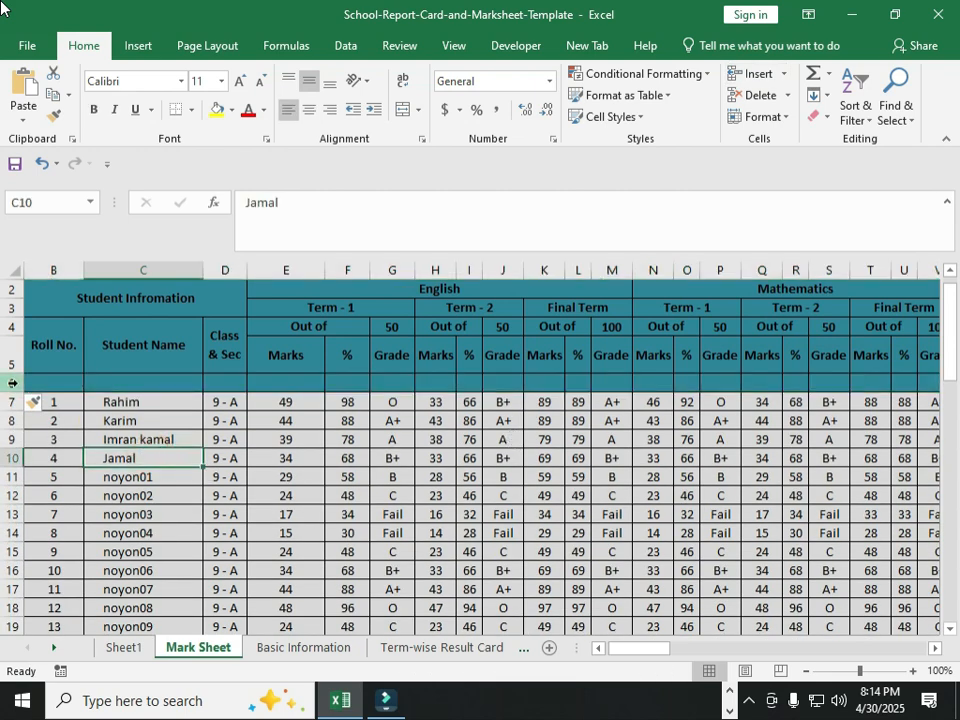
{"action": "left_click", "coordinate": [75, 383]}
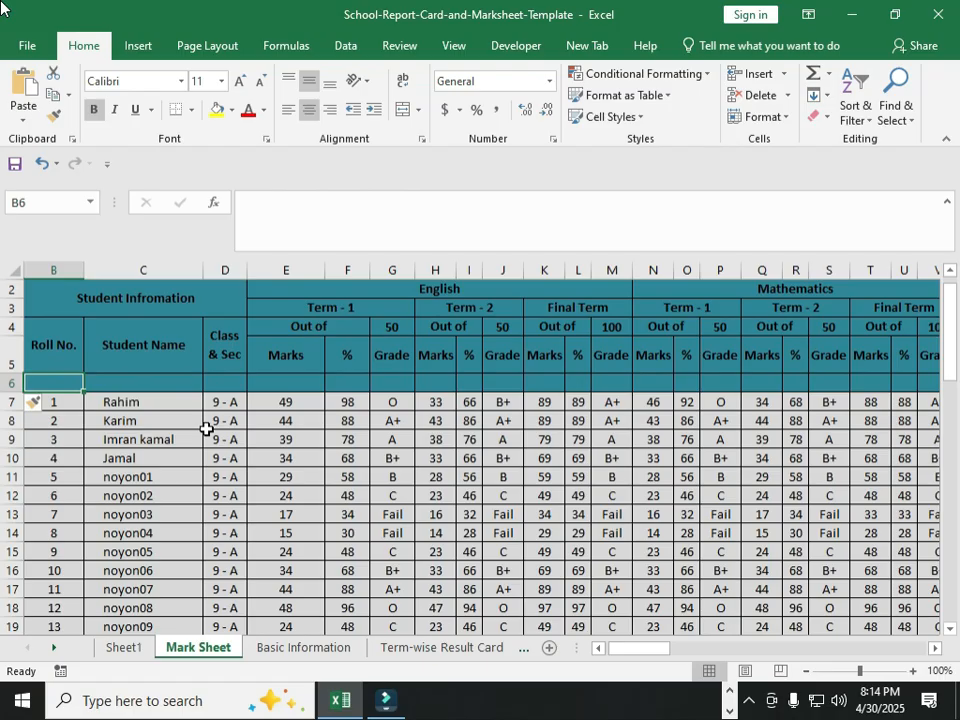
{"action": "left_click_drag", "start_coordinate": [111, 493], "coordinate": [114, 376]}
{"action": "left_click", "coordinate": [114, 378]}
{"action": "left_click", "coordinate": [36, 380]}
{"action": "left_click", "coordinate": [221, 379]}
{"action": "left_click", "coordinate": [350, 383]}
{"action": "left_click", "coordinate": [430, 381]}
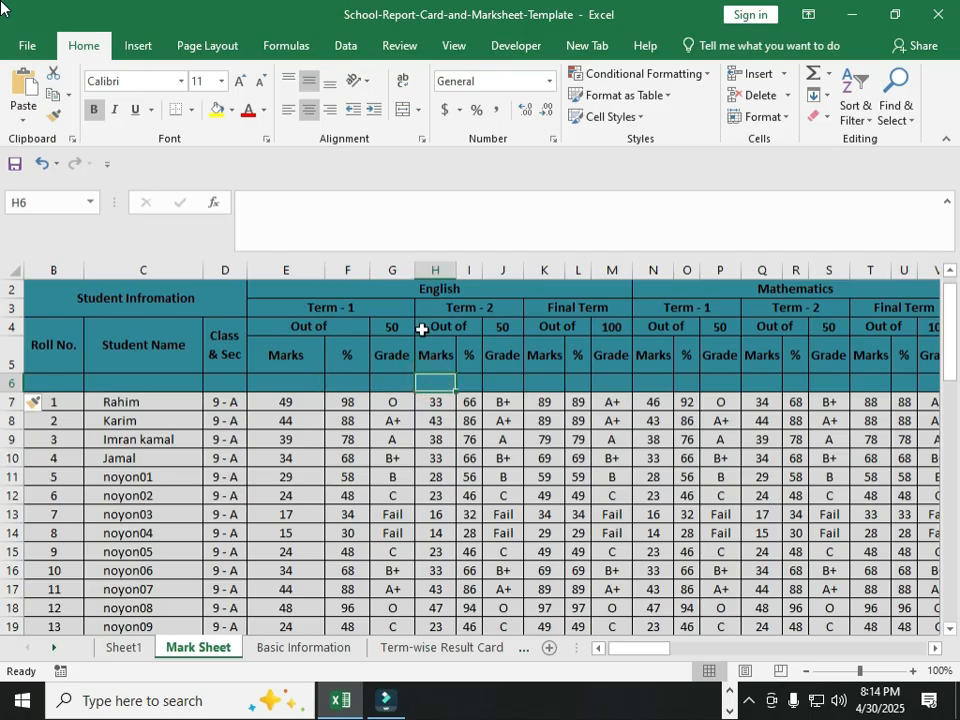
{"action": "left_click", "coordinate": [298, 283]}
{"action": "left_click_drag", "start_coordinate": [312, 330], "coordinate": [305, 355]}
Step: Enter the headings "Roll No." in B6 and "Student Name" in C6 of the new row
{"action": "left_click", "coordinate": [38, 381]}
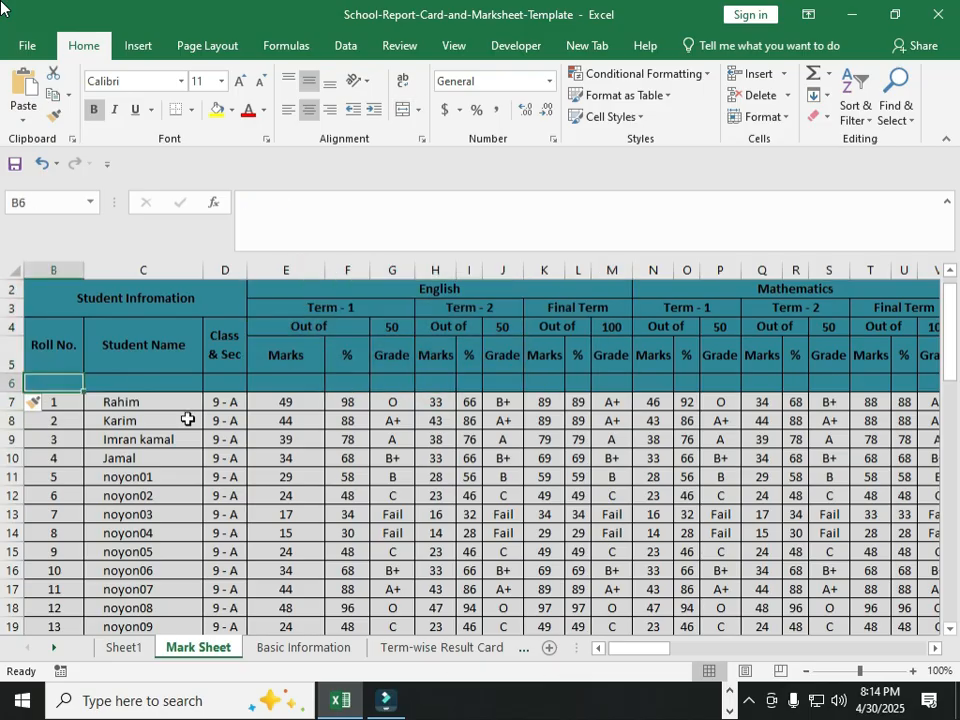
{"action": "type", "text": "roo"}
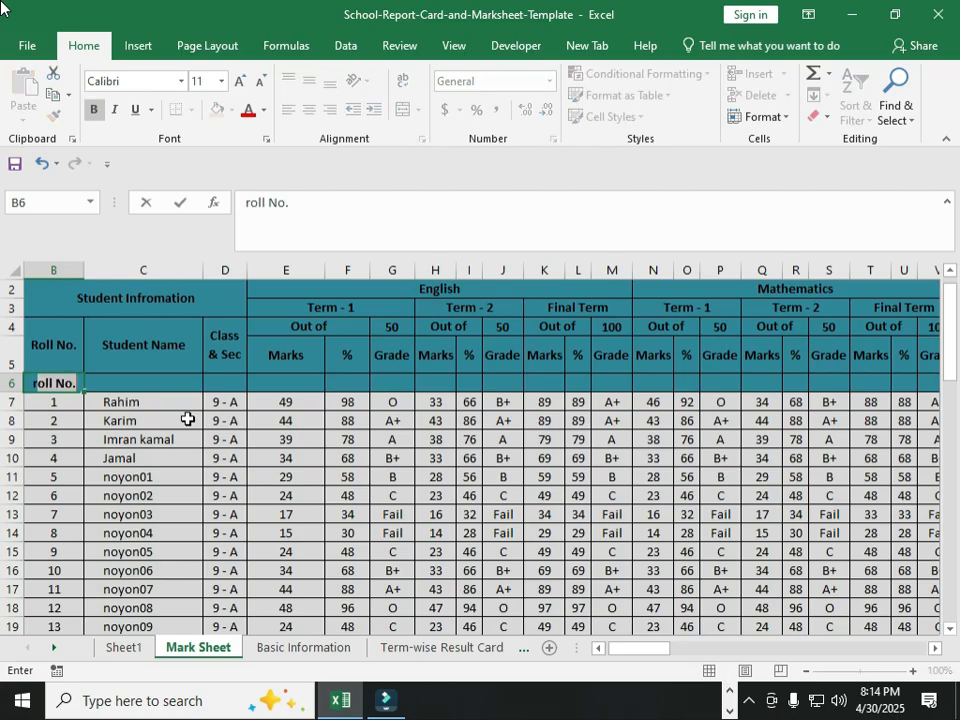
{"action": "key", "text": "BackSpace"}
{"action": "type", "text": "ll"}
{"action": "key", "text": "Tab"}
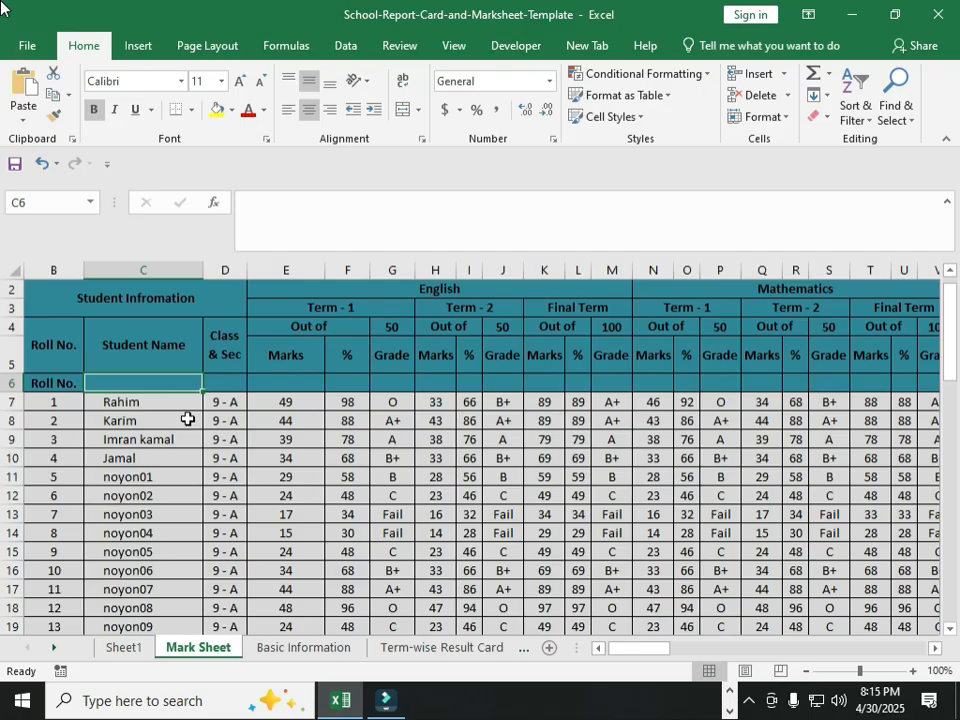
{"action": "type", "text": "Stud"}
{"action": "key", "text": "Tab"}
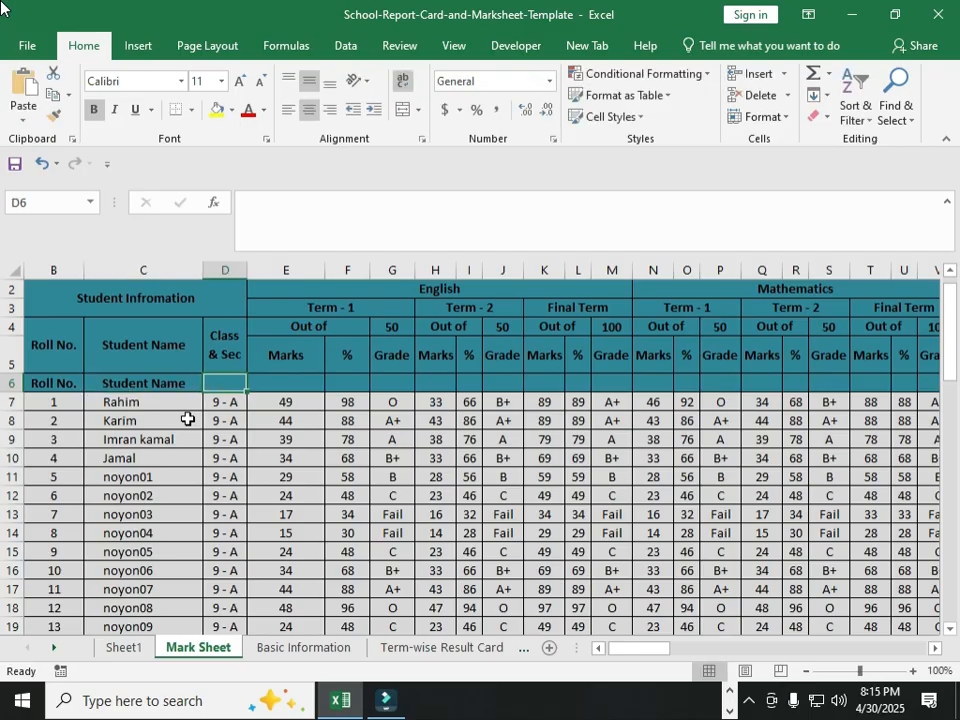
Step: Enter the heading "Class" in D6, without the "& Sec" part
{"action": "type", "text": "C"}
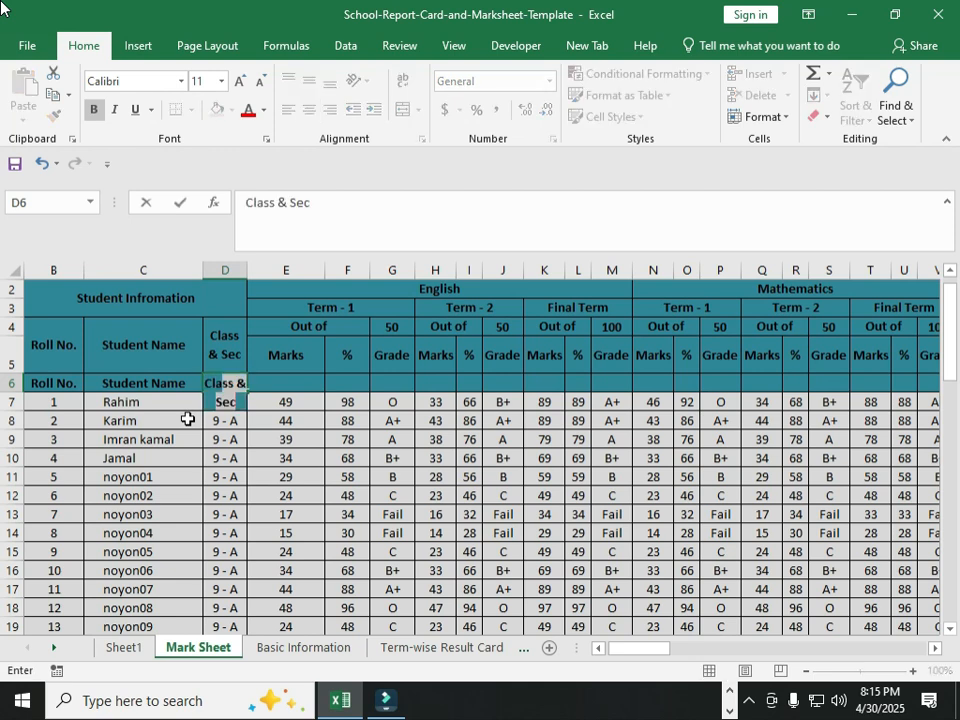
{"action": "type", "text": "laa"}
{"action": "key", "text": "BackSpace"}
{"action": "type", "text": "s"}
{"action": "key", "text": "Delete"}
{"action": "key", "text": "Escape"}
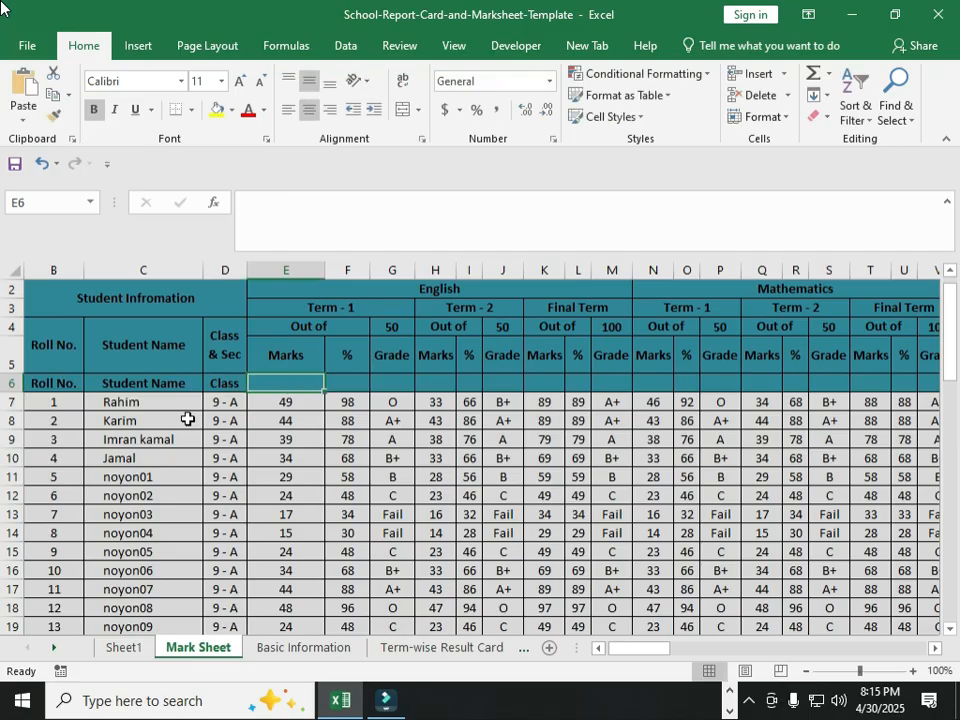
Step: Enter "Eng-Ter1-m-01" in E6 as the unique heading for the English Term 1 marks column
{"action": "type", "text": "marks"}
{"action": "key", "text": "BackSpace"}
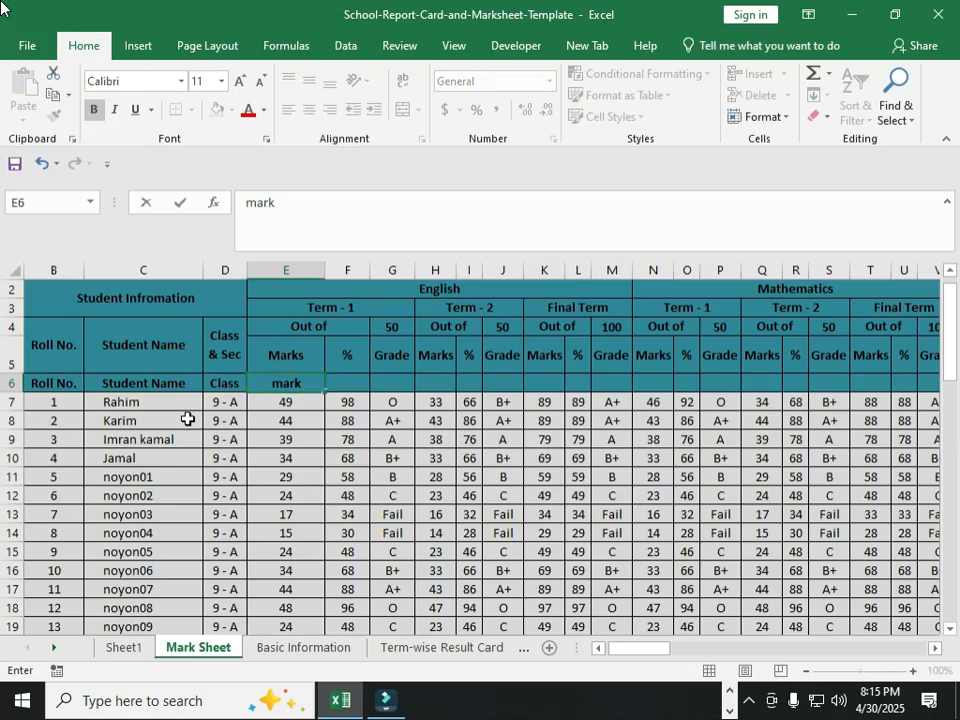
{"action": "type", "text": "E"}
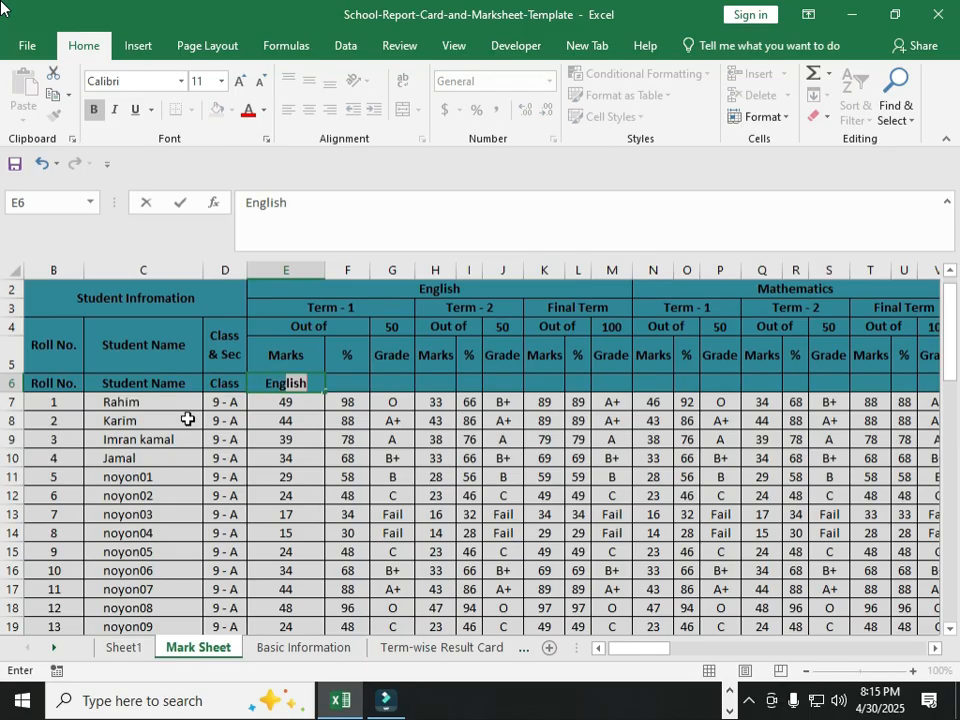
{"action": "type", "text": "ng-Ter"}
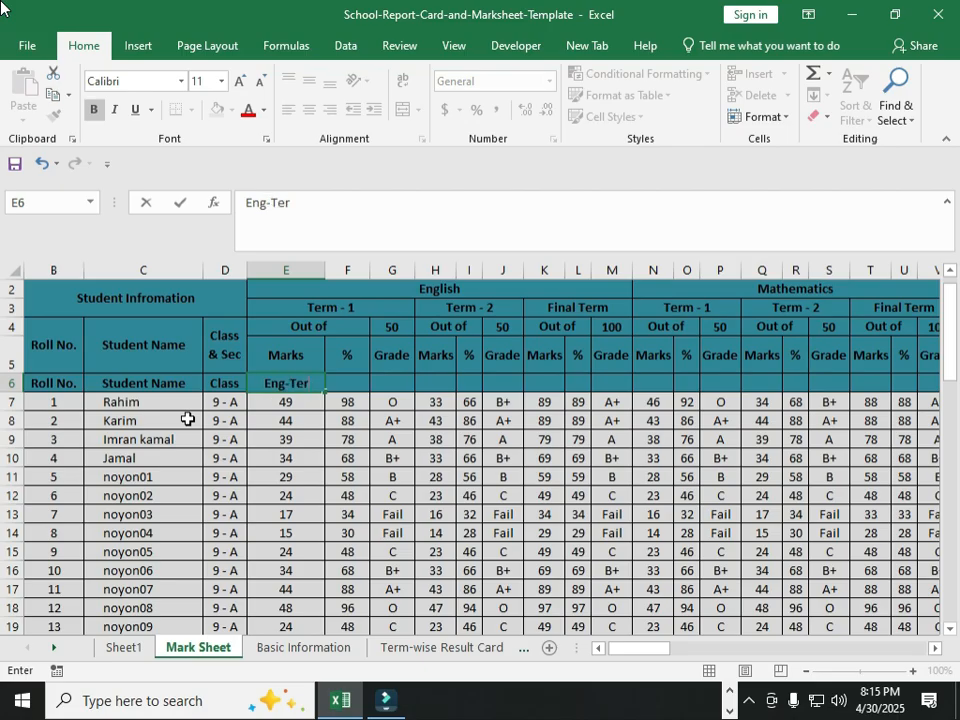
{"action": "type", "text": "1-m-01"}
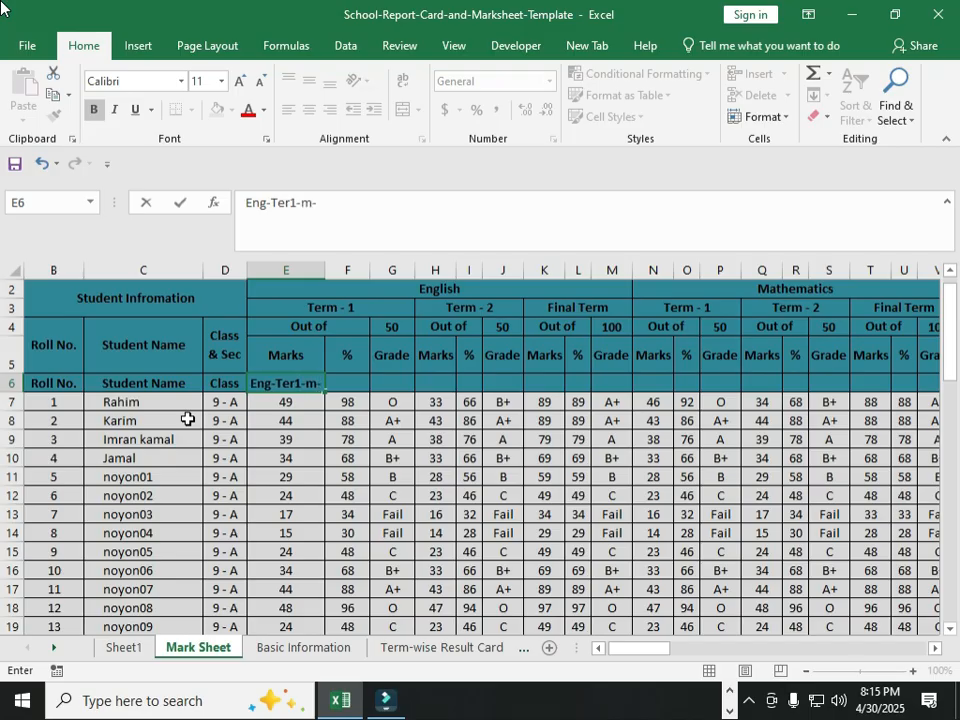
{"action": "key", "text": "Return"}
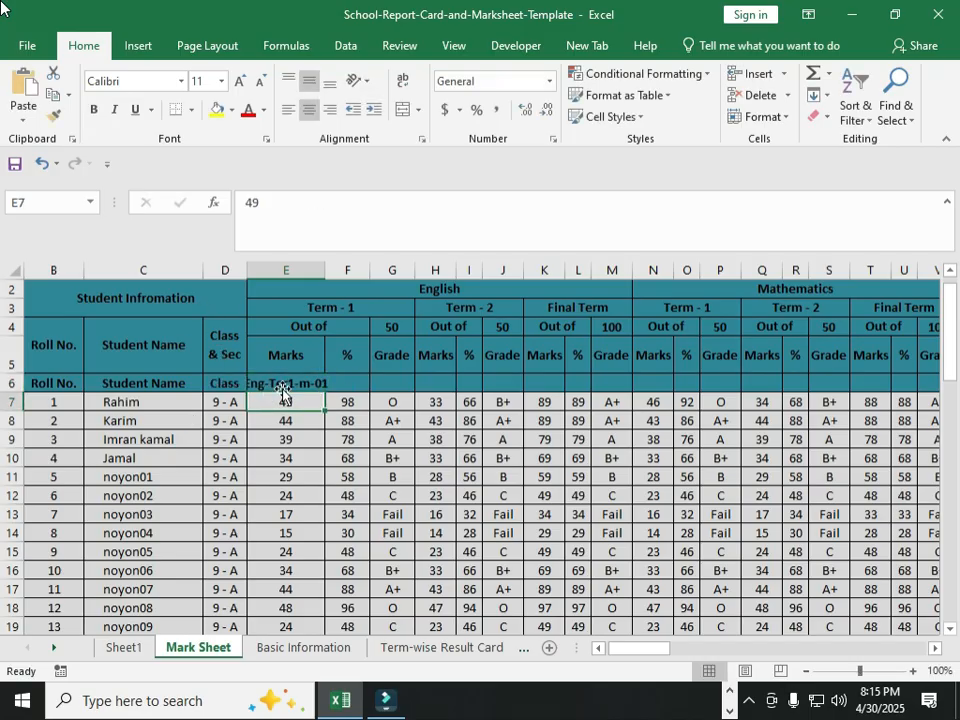
Step: Copy the E6 heading into F6 and change it to "Eng-Ter1-m-02"
{"action": "left_click", "coordinate": [320, 384]}
{"action": "key", "text": "ctrl+c"}
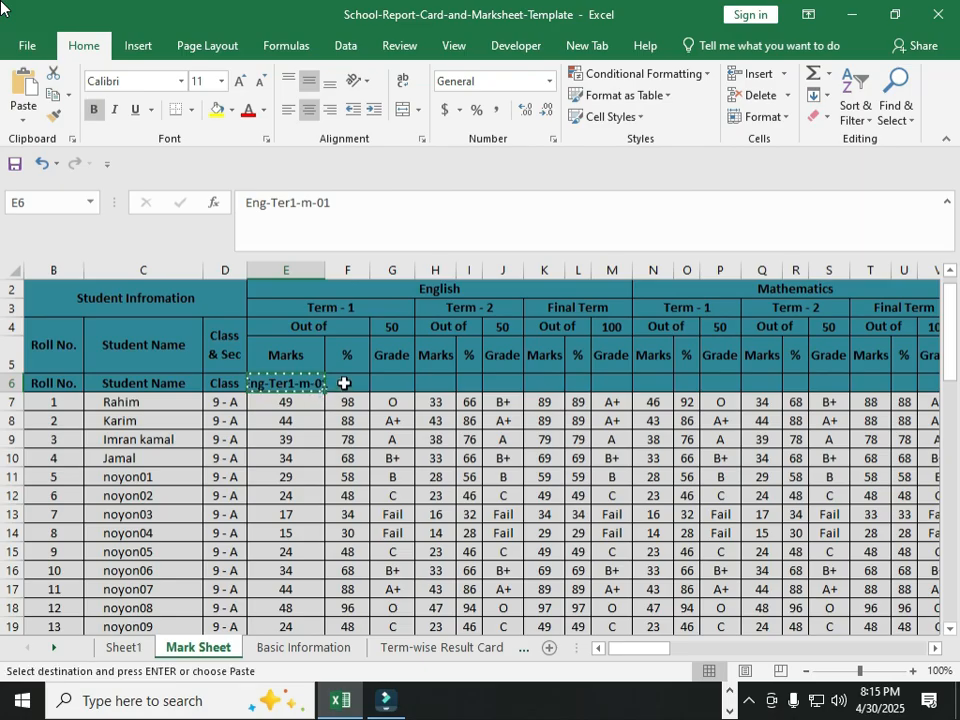
{"action": "left_click", "coordinate": [345, 383]}
{"action": "key", "text": "ctrl+v"}
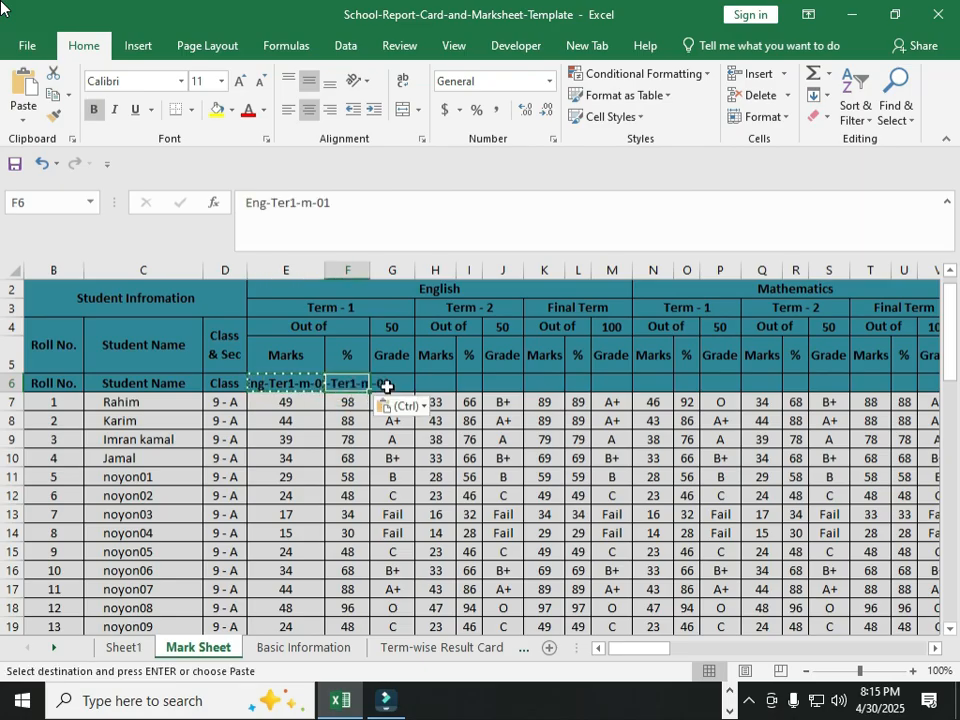
{"action": "left_click", "coordinate": [323, 202]}
{"action": "left_click_drag", "start_coordinate": [323, 202], "coordinate": [362, 208]}
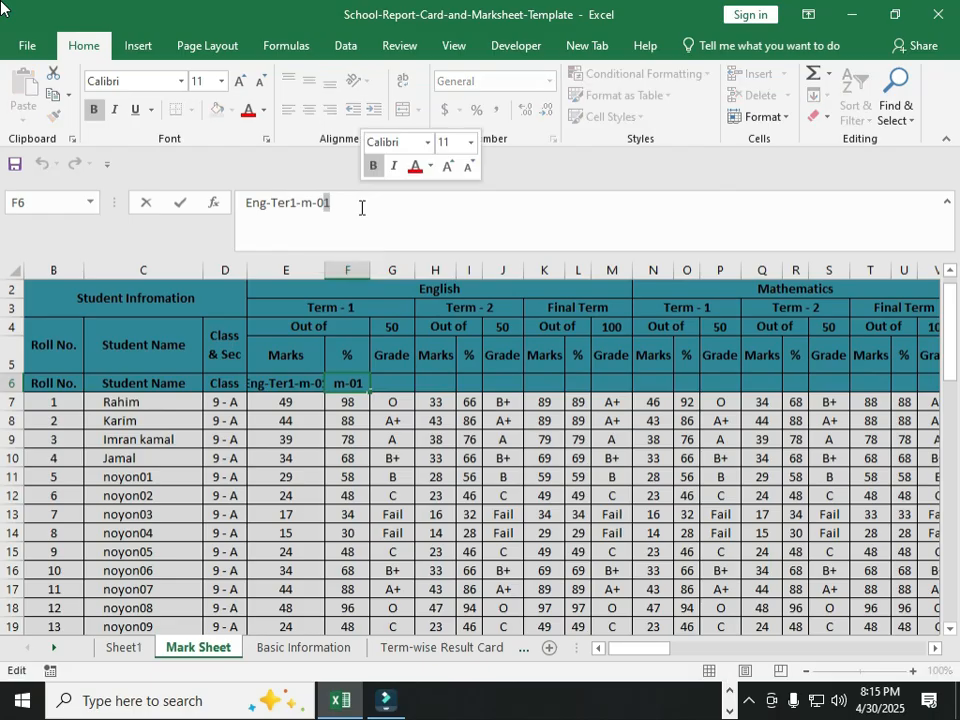
{"action": "type", "text": "2"}
{"action": "key", "text": "Return"}
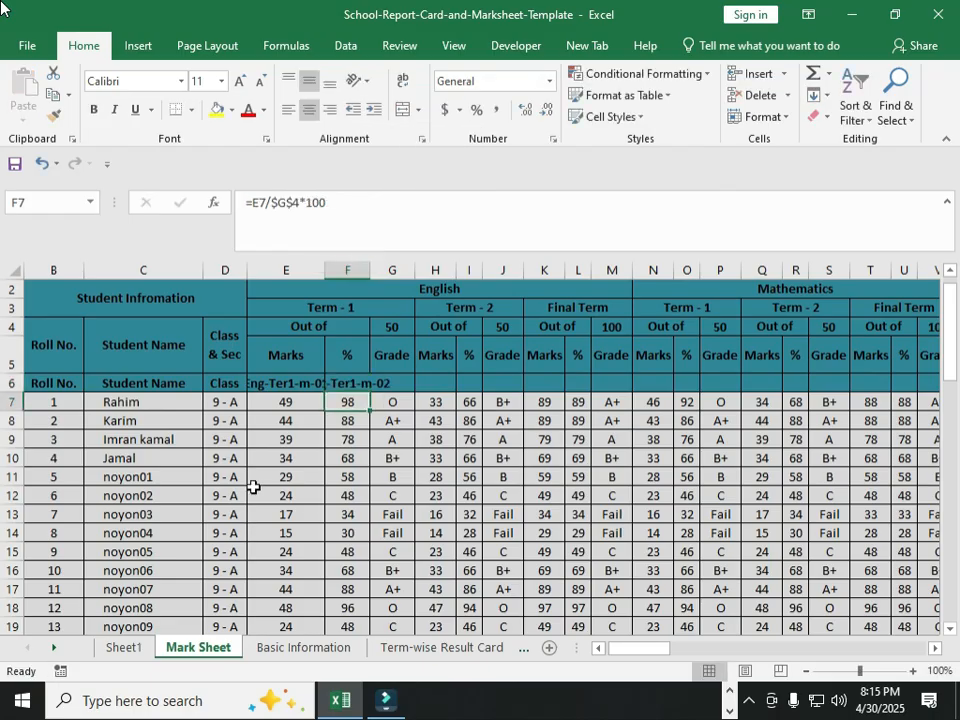
Step: Fill the numbered heading series from F6 across row 6 to the ID Number column, CY
{"action": "left_click", "coordinate": [285, 383]}
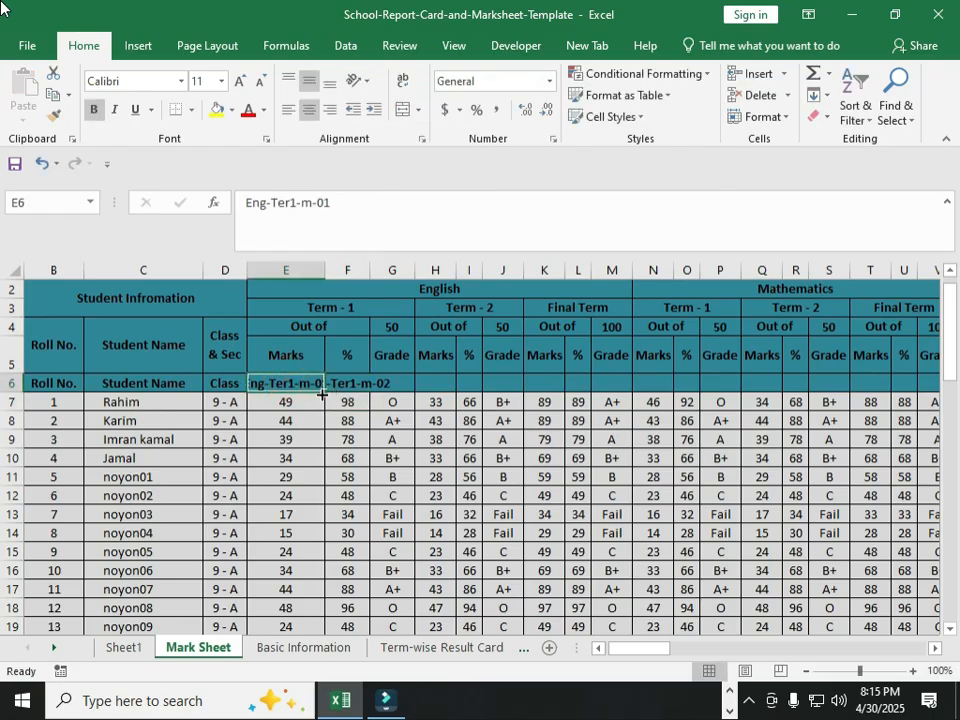
{"action": "left_click_drag", "start_coordinate": [344, 384], "coordinate": [853, 388]}
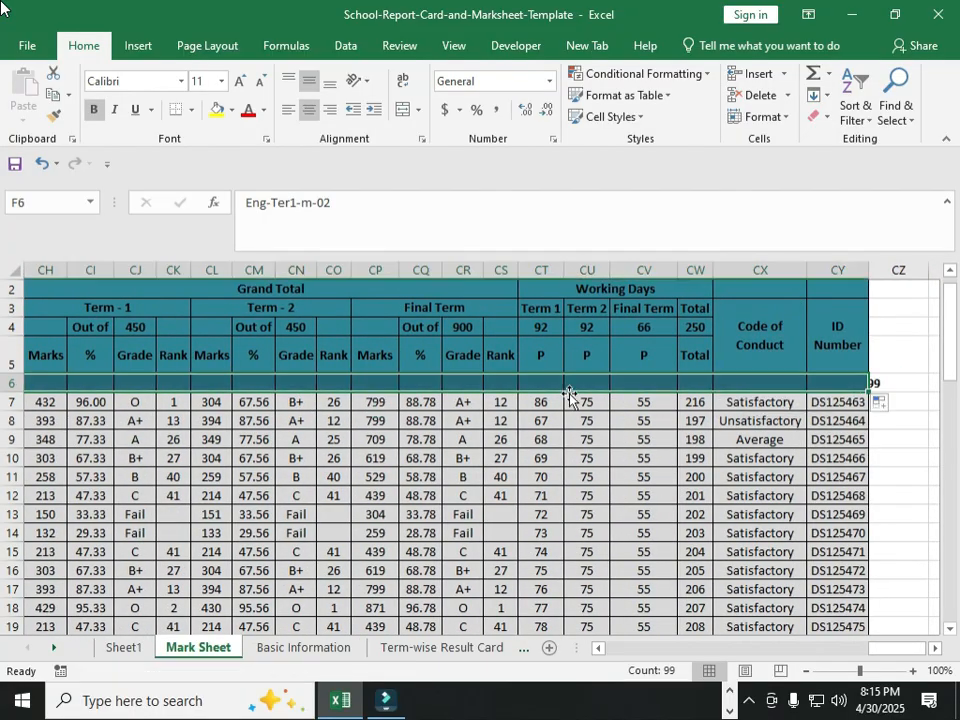
{"action": "left_click", "coordinate": [541, 459]}
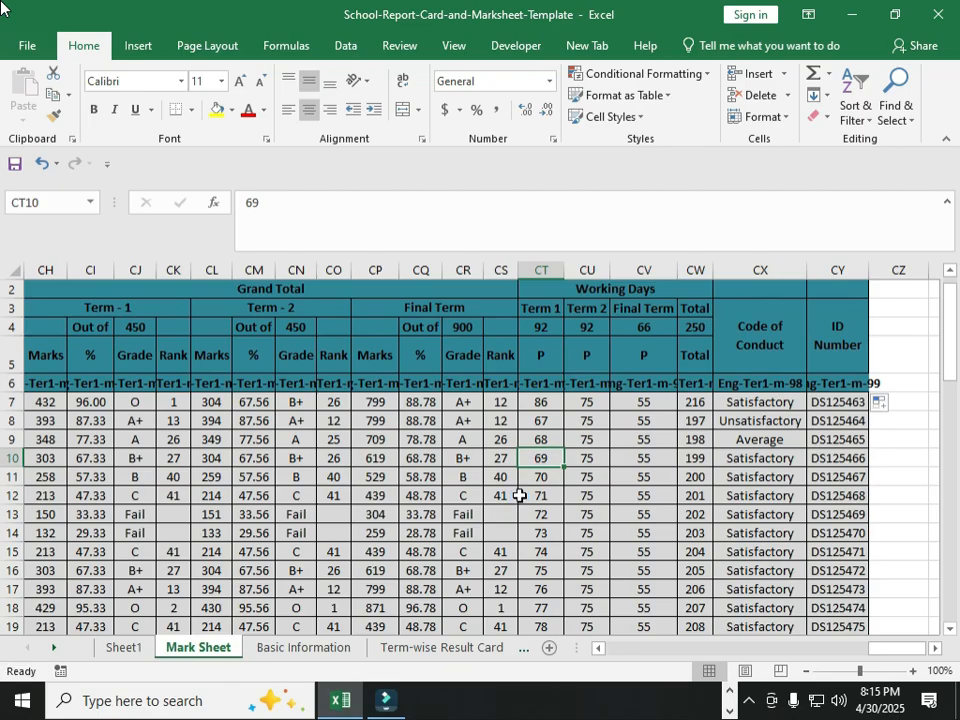
{"action": "left_click", "coordinate": [137, 45]}
{"action": "left_click", "coordinate": [159, 90]}
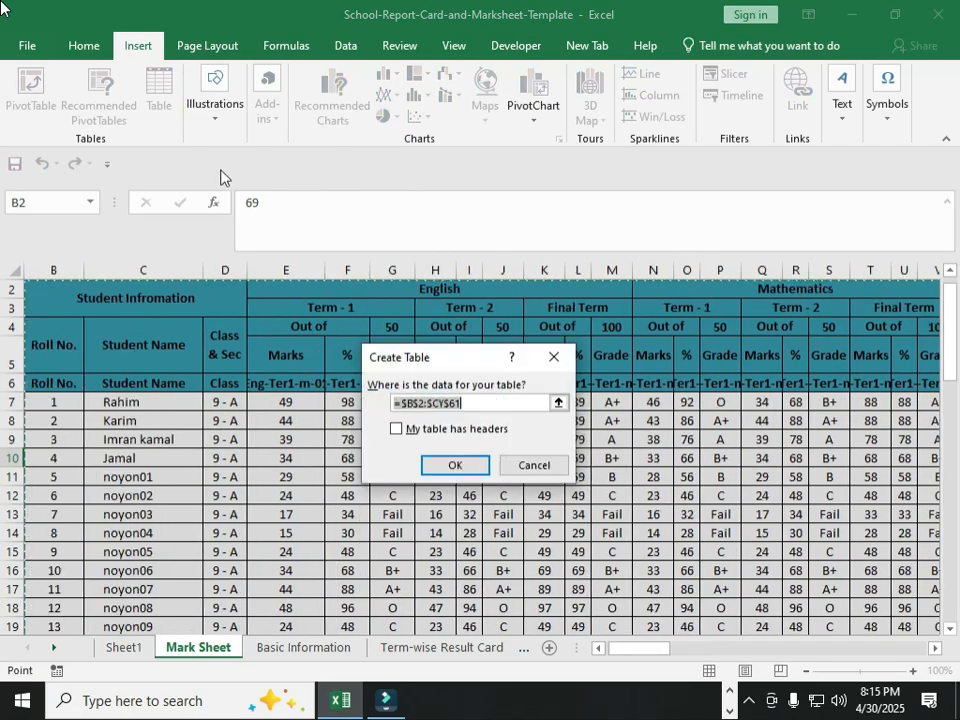
{"action": "left_click", "coordinate": [553, 356]}
Step: Create a PivotTable on a new worksheet from the Mark Sheet range B6:CY61
{"action": "left_click", "coordinate": [28, 90]}
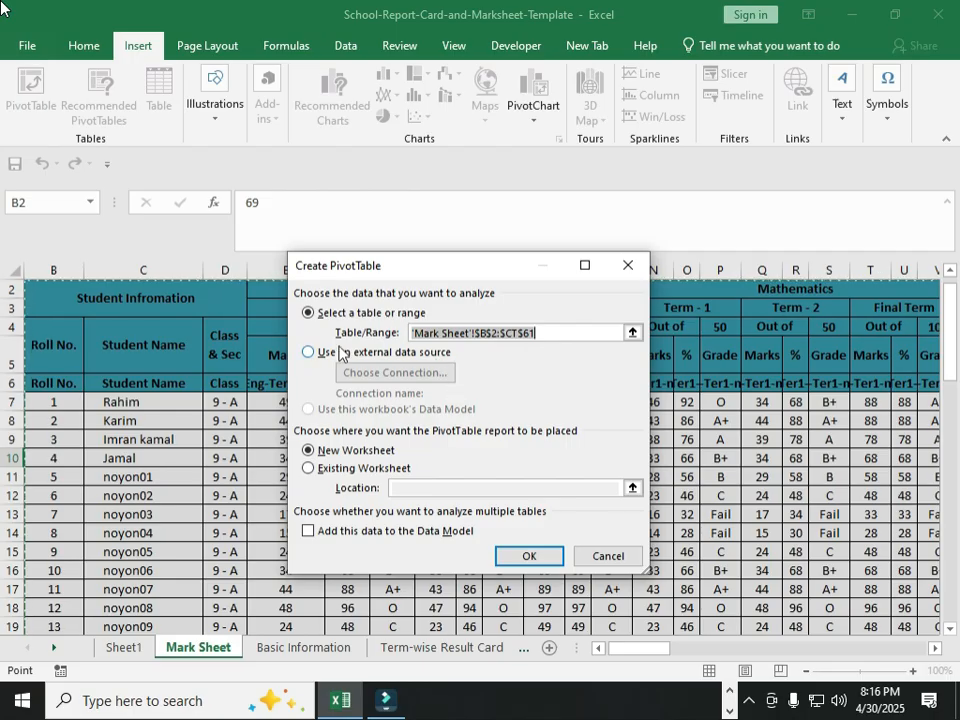
{"action": "left_click", "coordinate": [544, 332]}
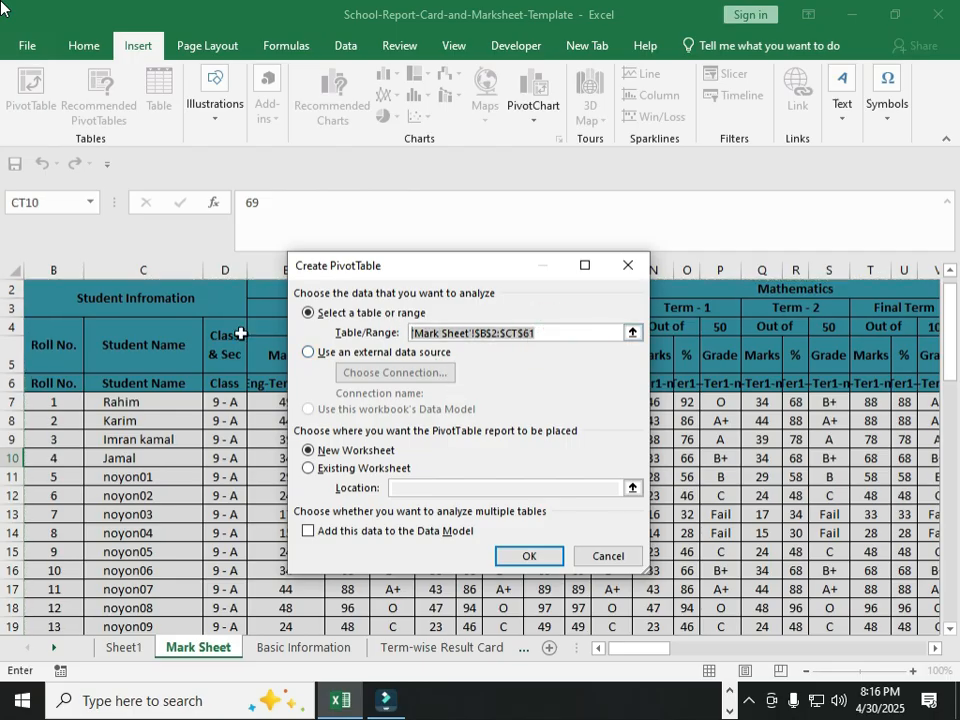
{"action": "key", "text": "BackSpace"}
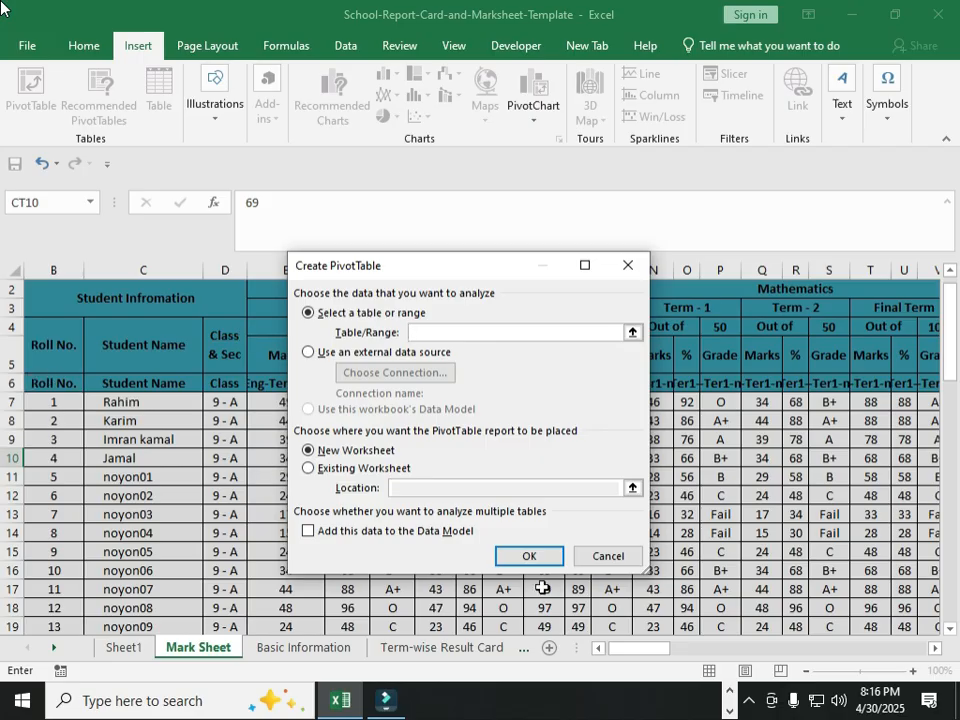
{"action": "left_click", "coordinate": [598, 648]}
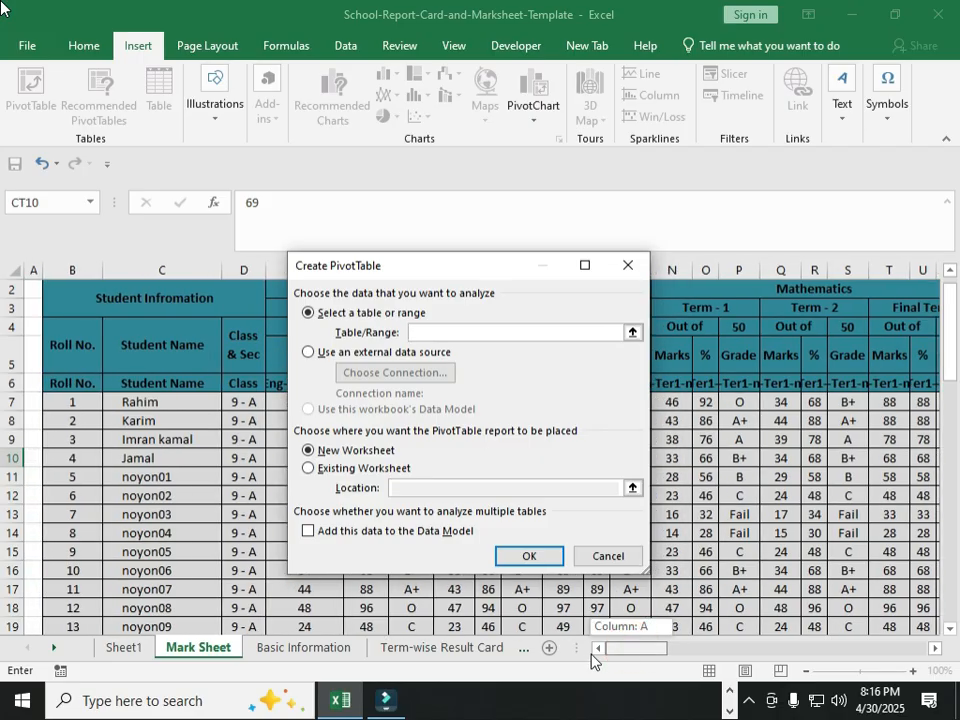
{"action": "left_click", "coordinate": [57, 383]}
{"action": "left_click_drag", "start_coordinate": [57, 383], "coordinate": [845, 592]}
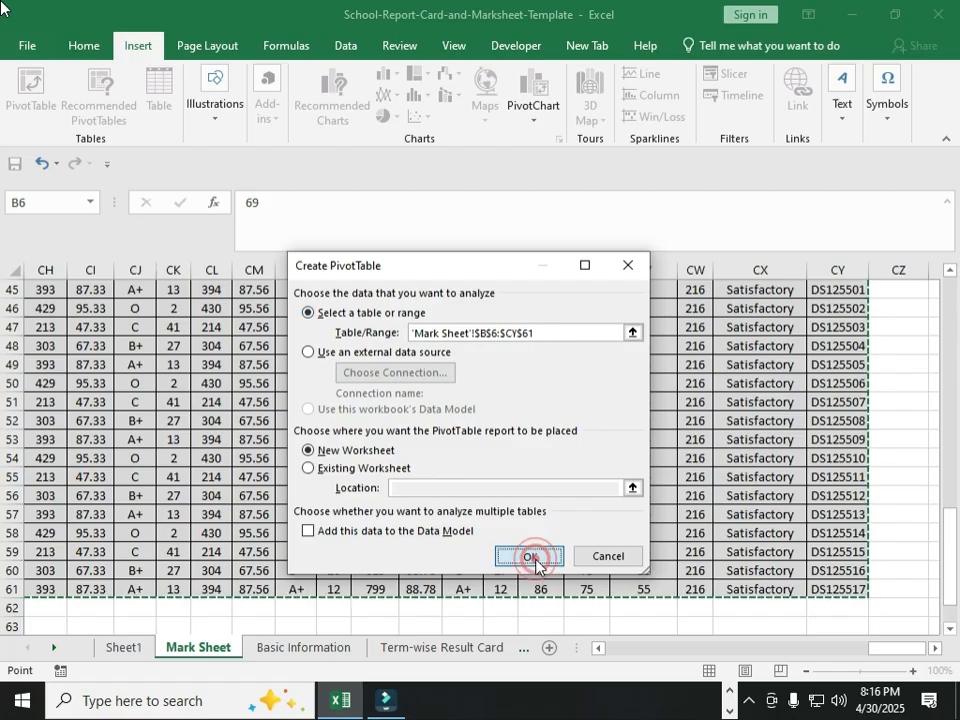
{"action": "left_click", "coordinate": [530, 556]}
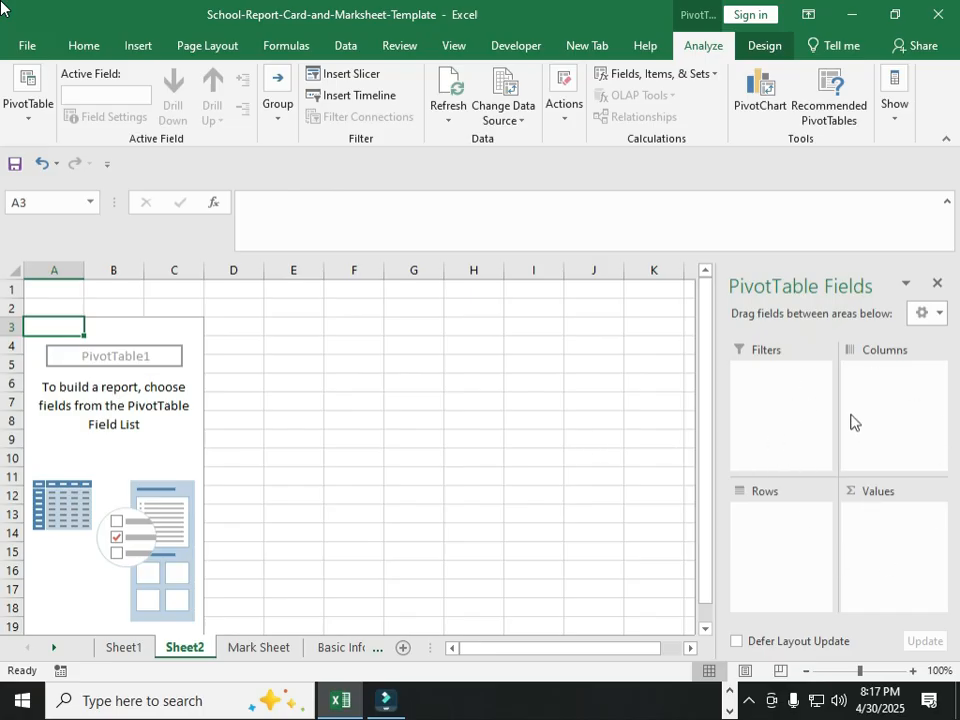
Step: Change the PivotTable field list layout to Fields Section and Areas Section Side-By-Side
{"action": "left_click", "coordinate": [906, 287]}
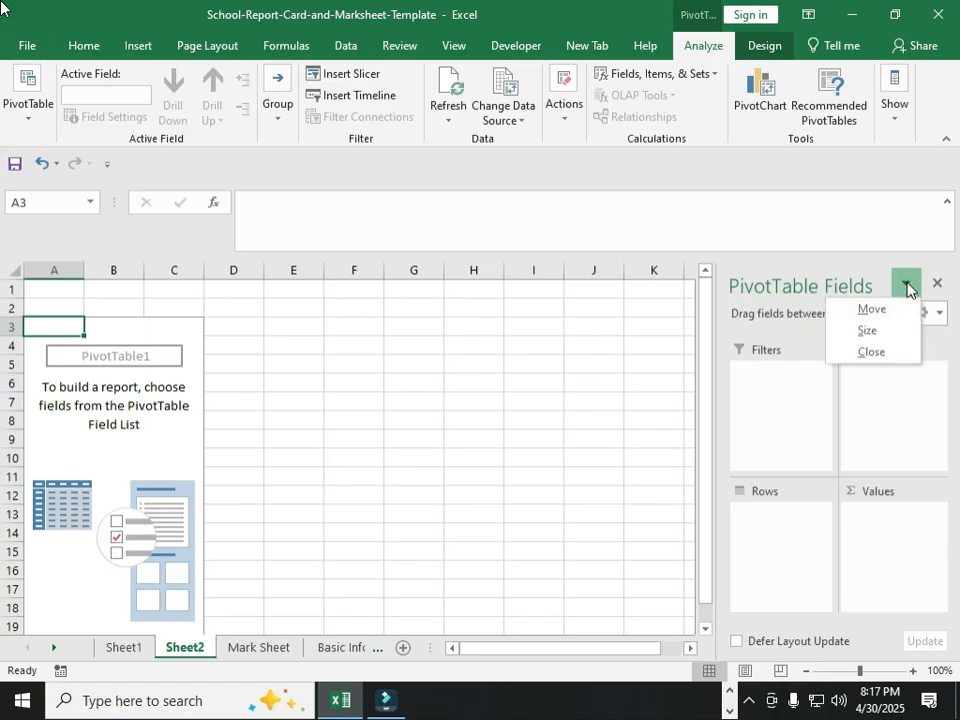
{"action": "left_click", "coordinate": [801, 278]}
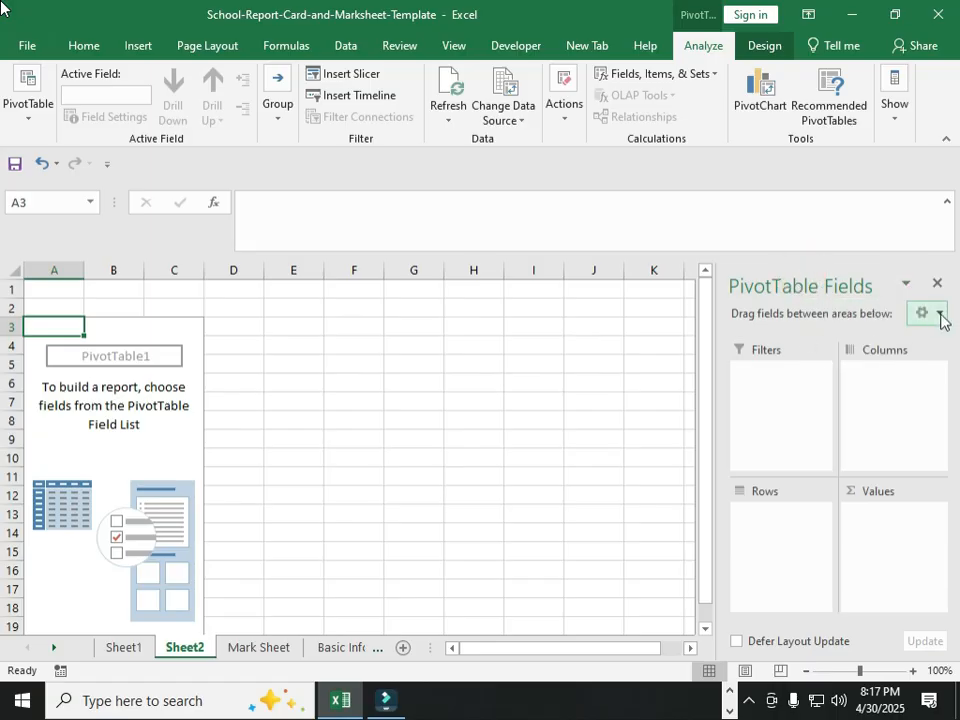
{"action": "left_click", "coordinate": [940, 316]}
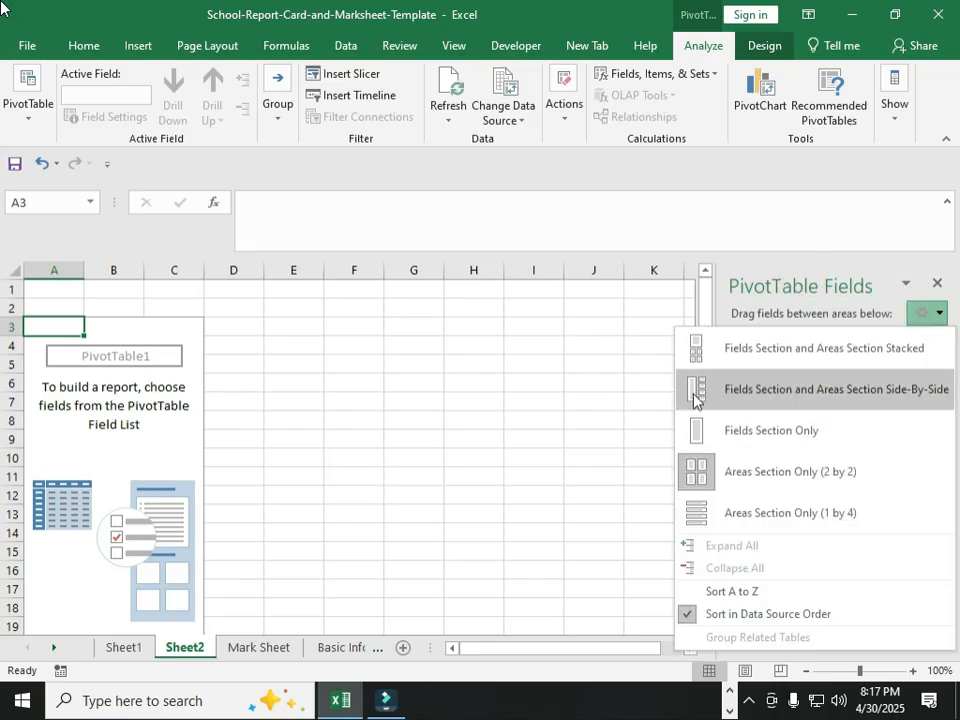
{"action": "left_click", "coordinate": [704, 356]}
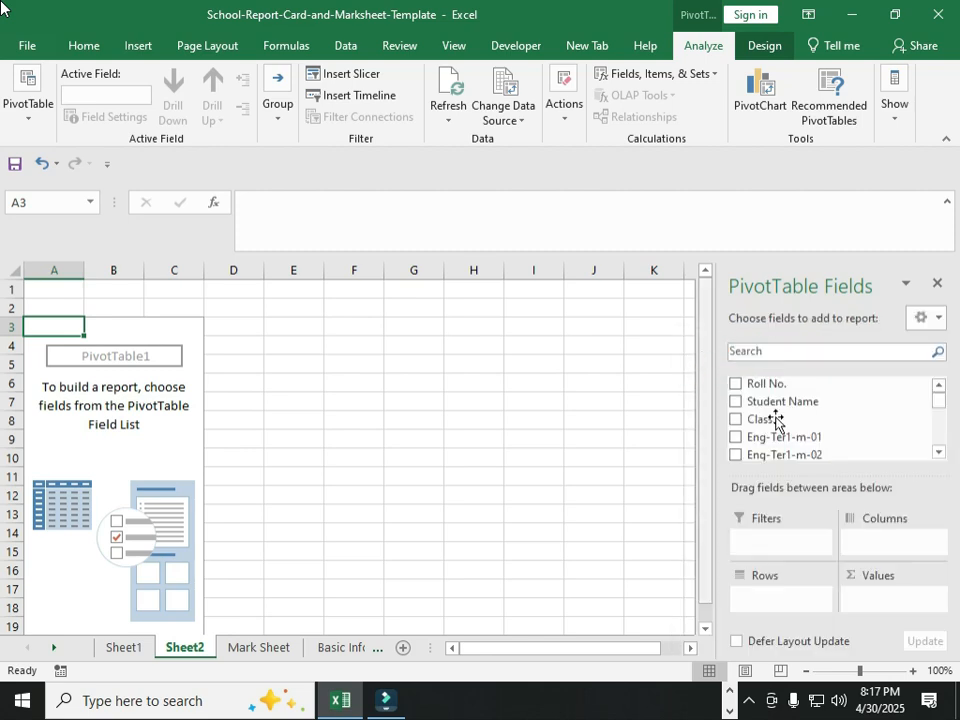
{"action": "left_click", "coordinate": [934, 318]}
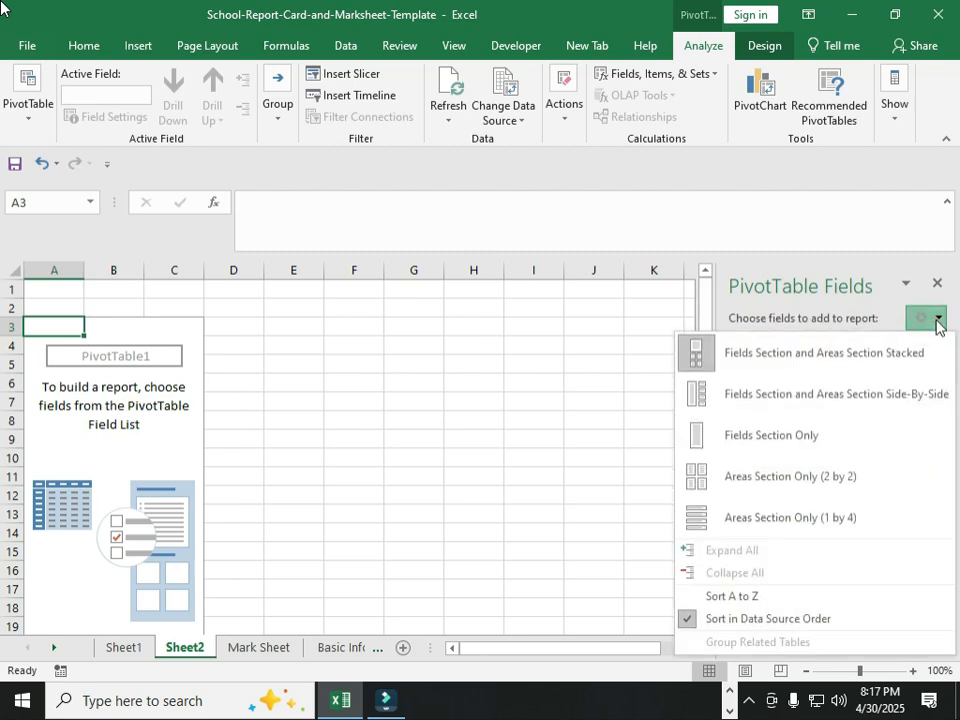
{"action": "left_click", "coordinate": [703, 402]}
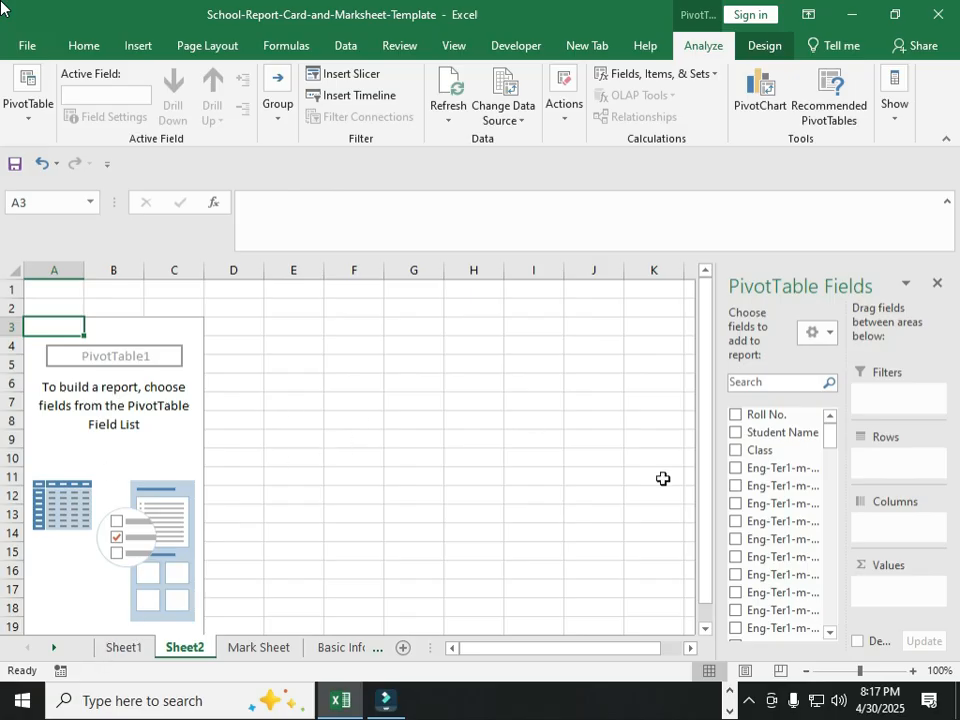
Step: Add the Class field to the PivotTable's filters and the Student Name field to its rows
{"action": "left_click_drag", "start_coordinate": [754, 486], "coordinate": [768, 535]}
{"action": "scroll", "coordinate": [767, 562], "scroll_direction": "down", "scroll_amount": 3}
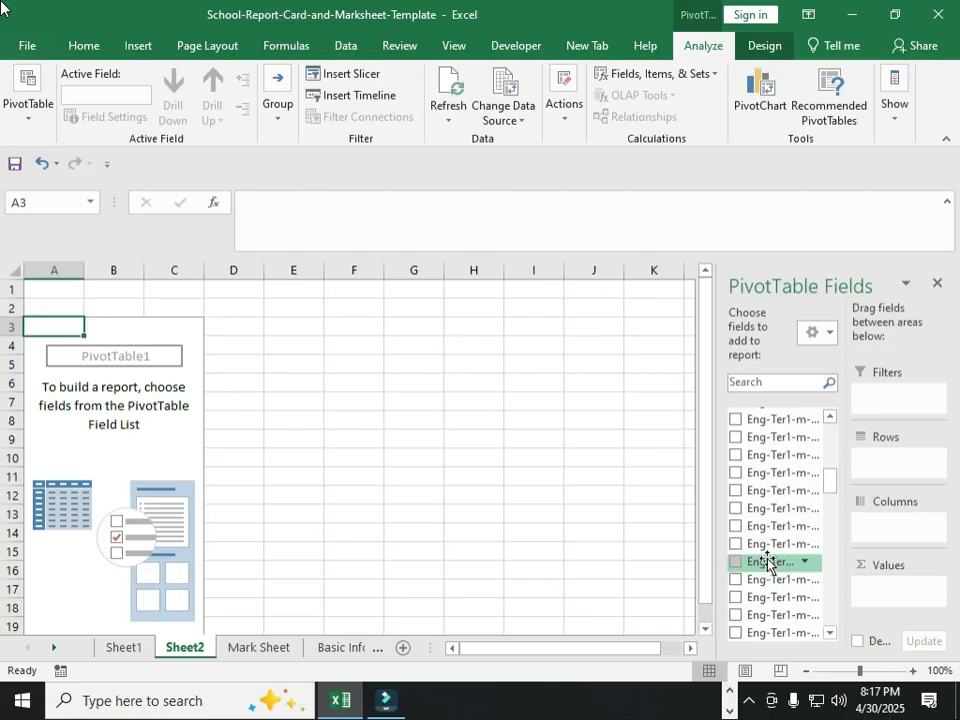
{"action": "scroll", "coordinate": [767, 562], "scroll_direction": "up", "scroll_amount": 3}
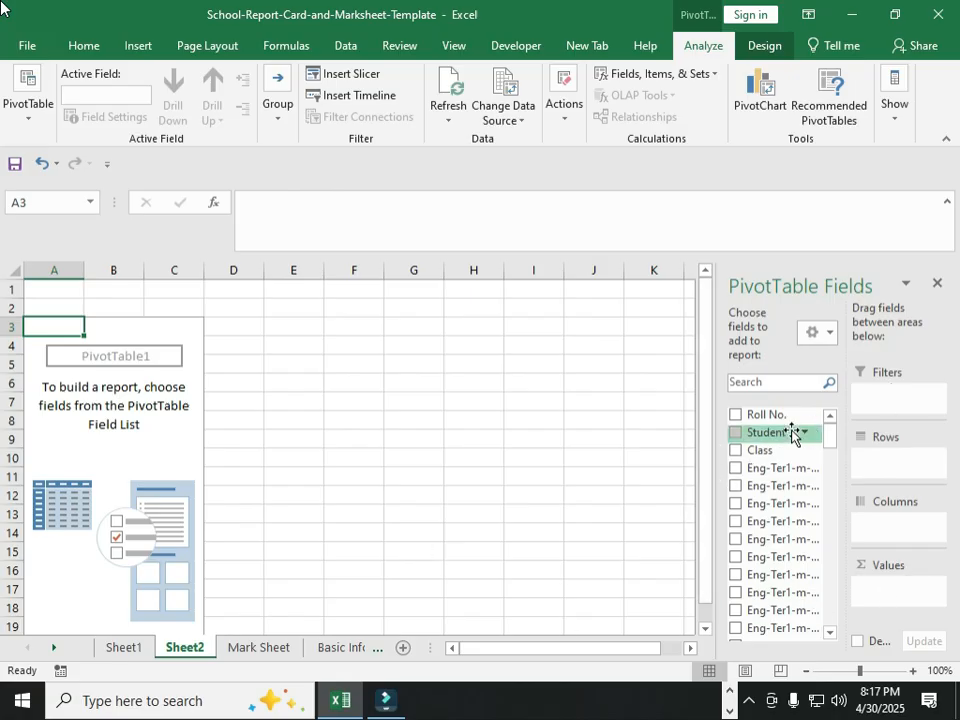
{"action": "left_click_drag", "start_coordinate": [760, 451], "coordinate": [878, 400]}
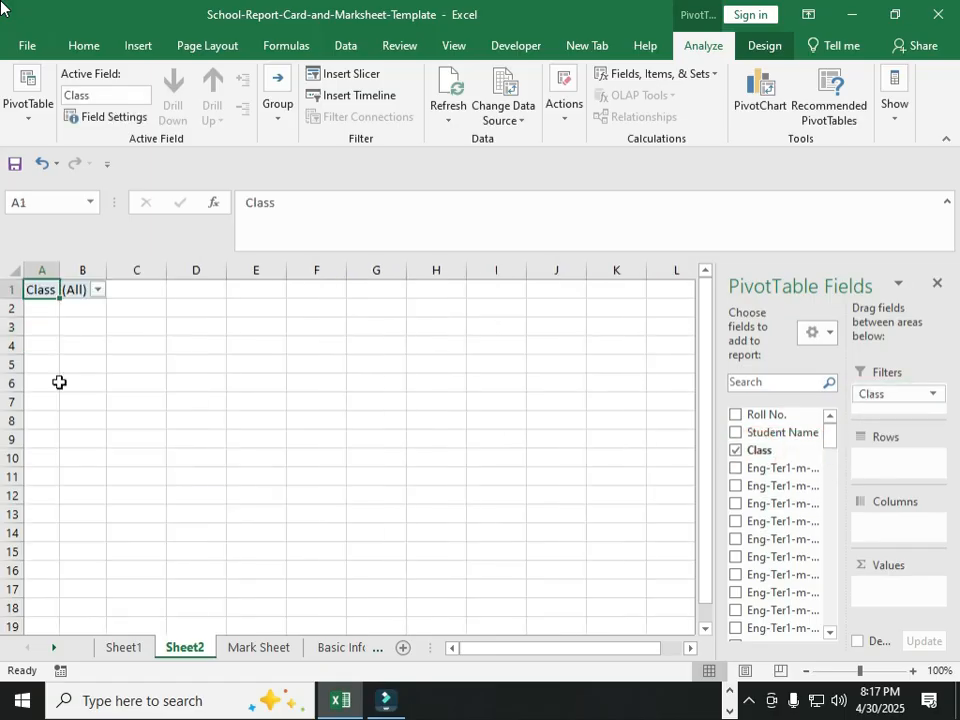
{"action": "left_click", "coordinate": [122, 345]}
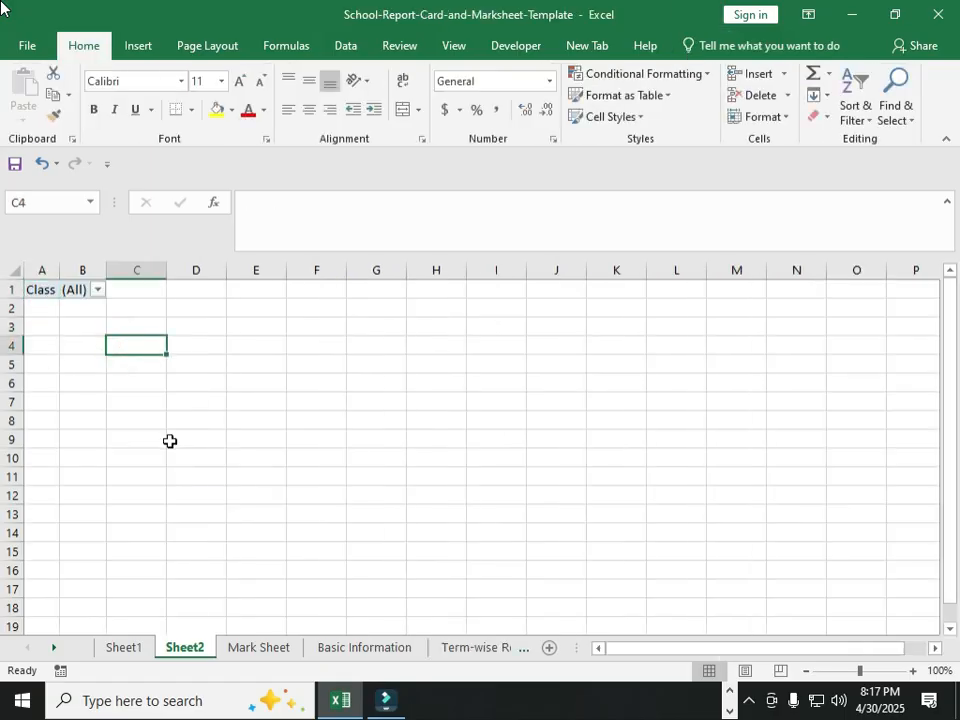
{"action": "left_click", "coordinate": [50, 289]}
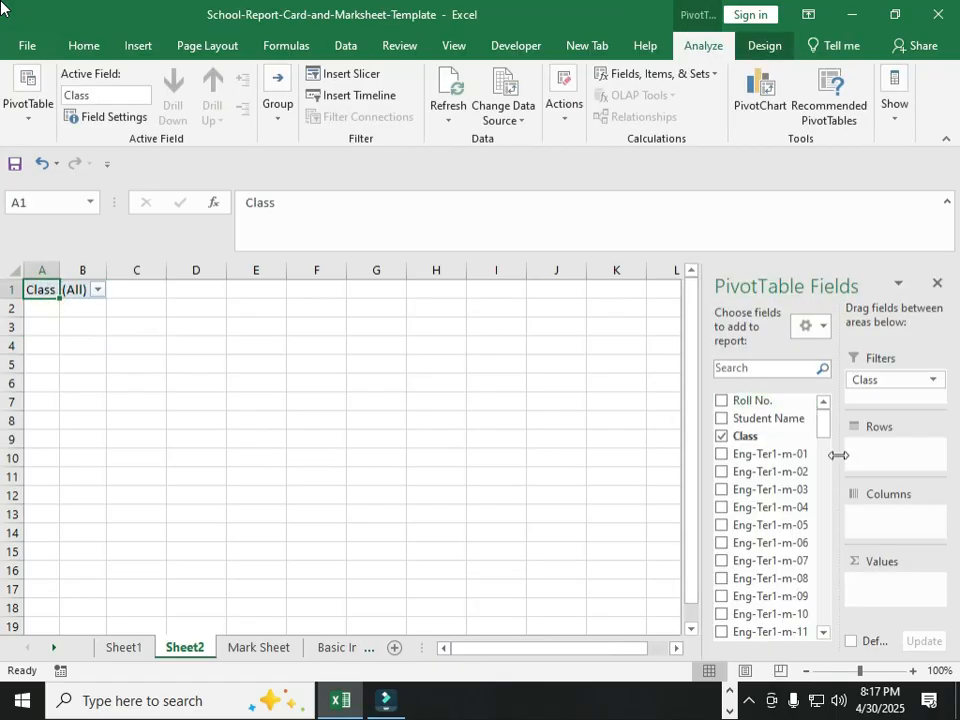
{"action": "mouse_move", "coordinate": [768, 420]}
{"action": "left_mouse_down"}
{"action": "mouse_move", "coordinate": [884, 451]}
{"action": "mouse_move", "coordinate": [888, 520]}
{"action": "mouse_move", "coordinate": [868, 456]}
{"action": "mouse_move", "coordinate": [883, 456]}
{"action": "left_mouse_up"}
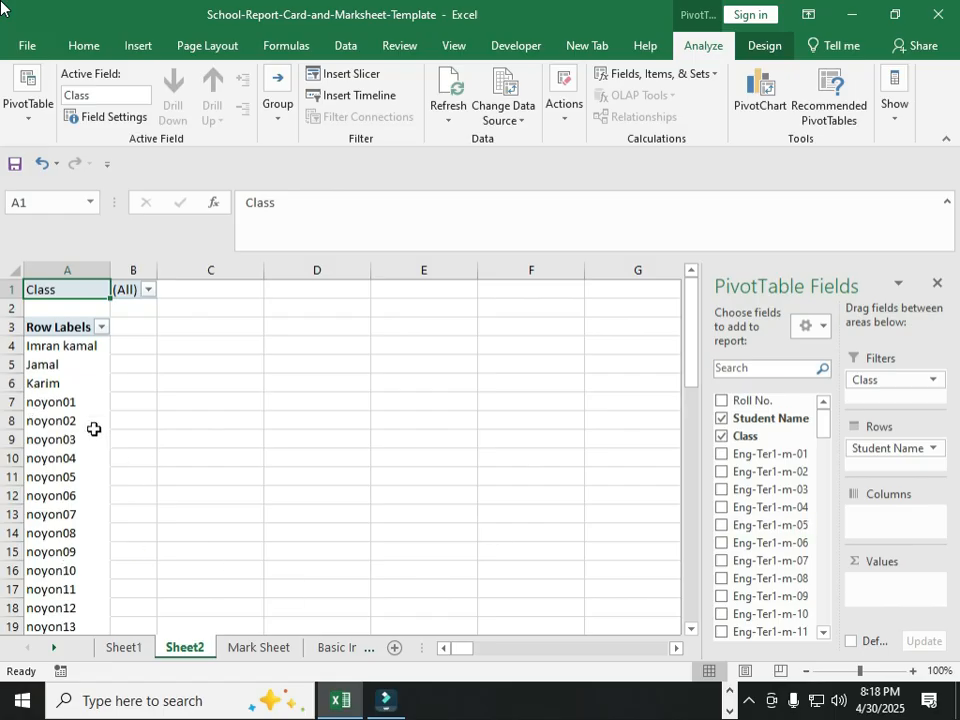
Step: Place the Eng-Ter1-m-02 field in the PivotTable's columns area, leaving Eng-Ter1-m-01 out
{"action": "left_click_drag", "start_coordinate": [755, 455], "coordinate": [896, 522]}
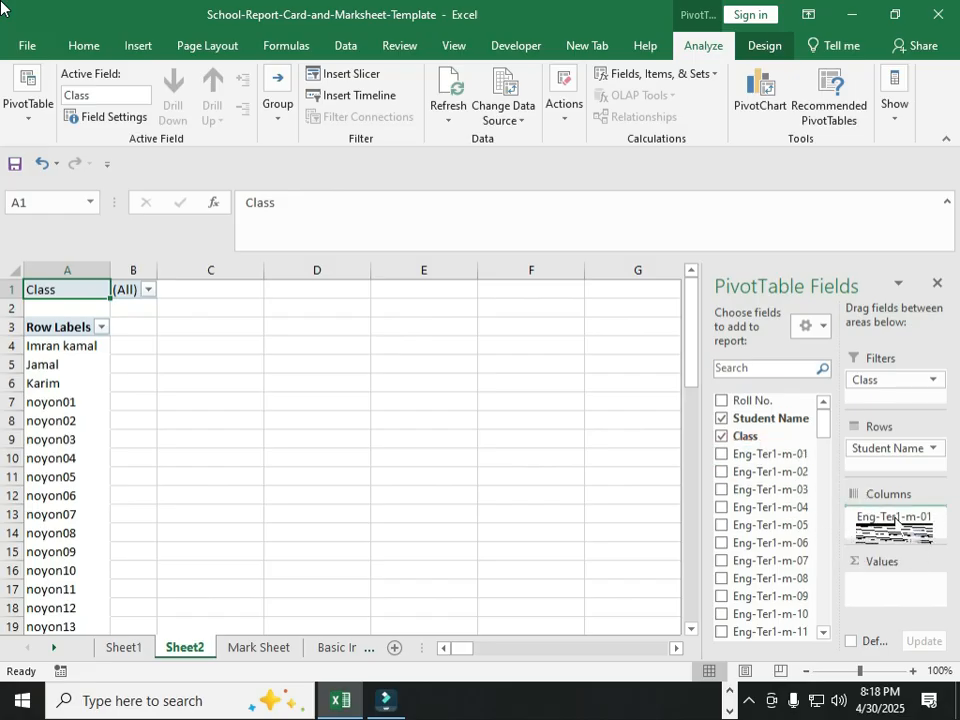
{"action": "left_click_drag", "start_coordinate": [896, 522], "coordinate": [763, 493]}
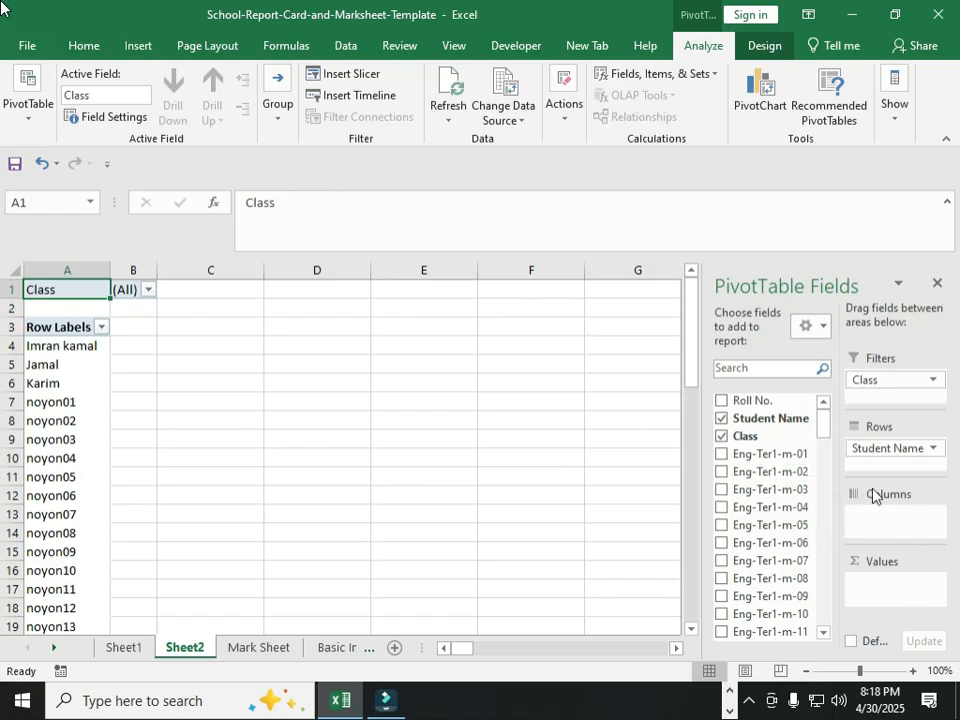
{"action": "left_click_drag", "start_coordinate": [763, 481], "coordinate": [868, 516]}
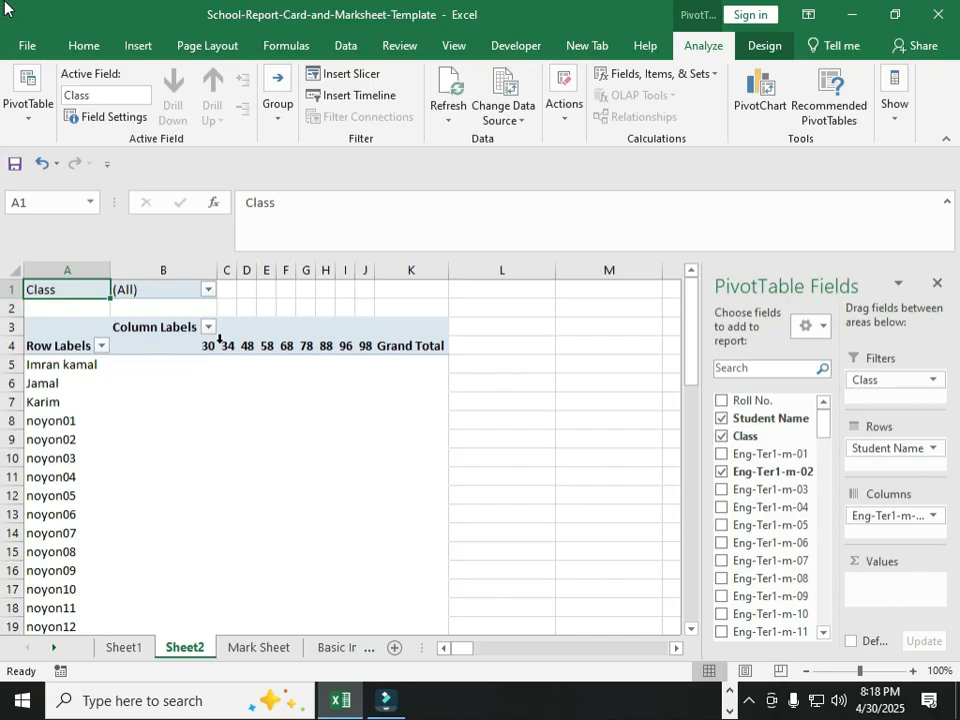
Step: Check the row 6 headings on the Mark Sheet and move Eng-Ter1-m-02 from the columns to the values area on Sheet2
{"action": "left_click_drag", "start_coordinate": [364, 346], "coordinate": [215, 347]}
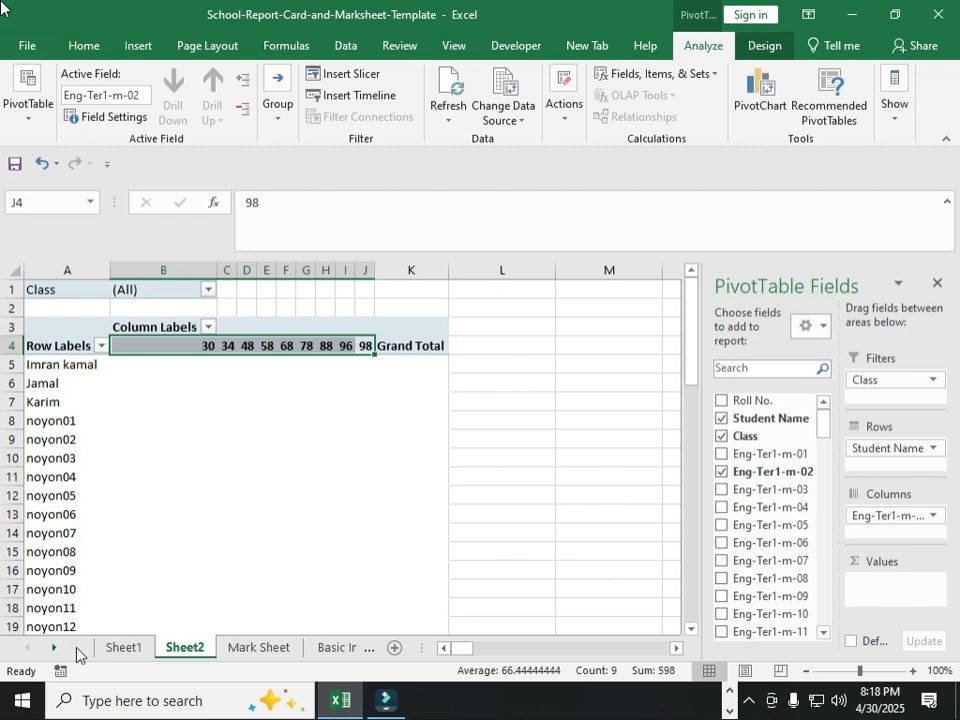
{"action": "left_click", "coordinate": [255, 649]}
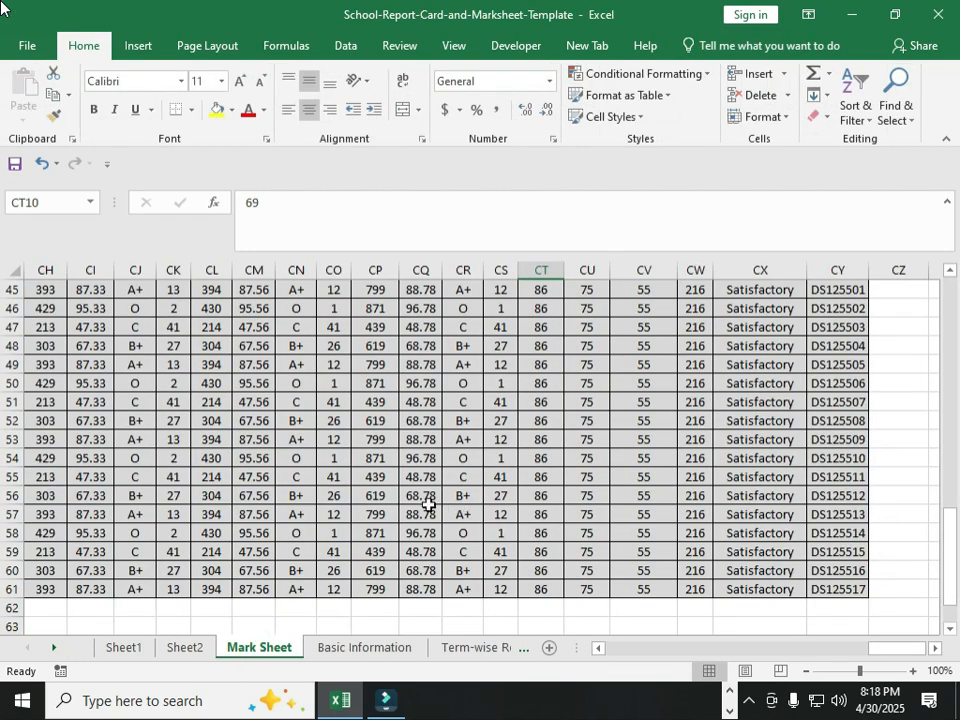
{"action": "scroll", "coordinate": [435, 470], "scroll_direction": "up", "scroll_amount": 15}
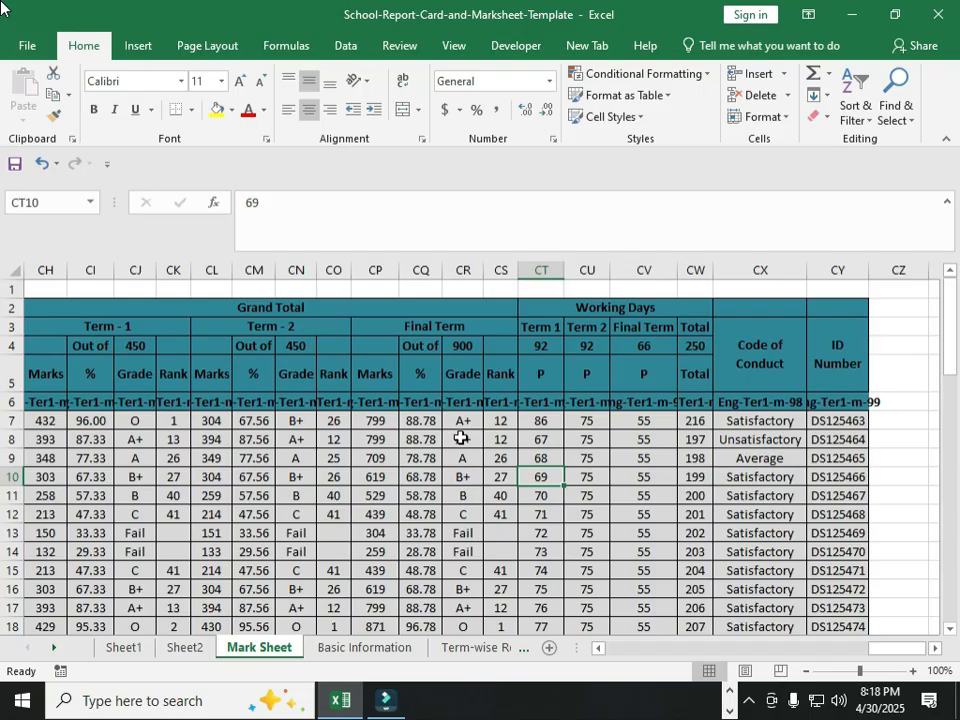
{"action": "left_click", "coordinate": [456, 401]}
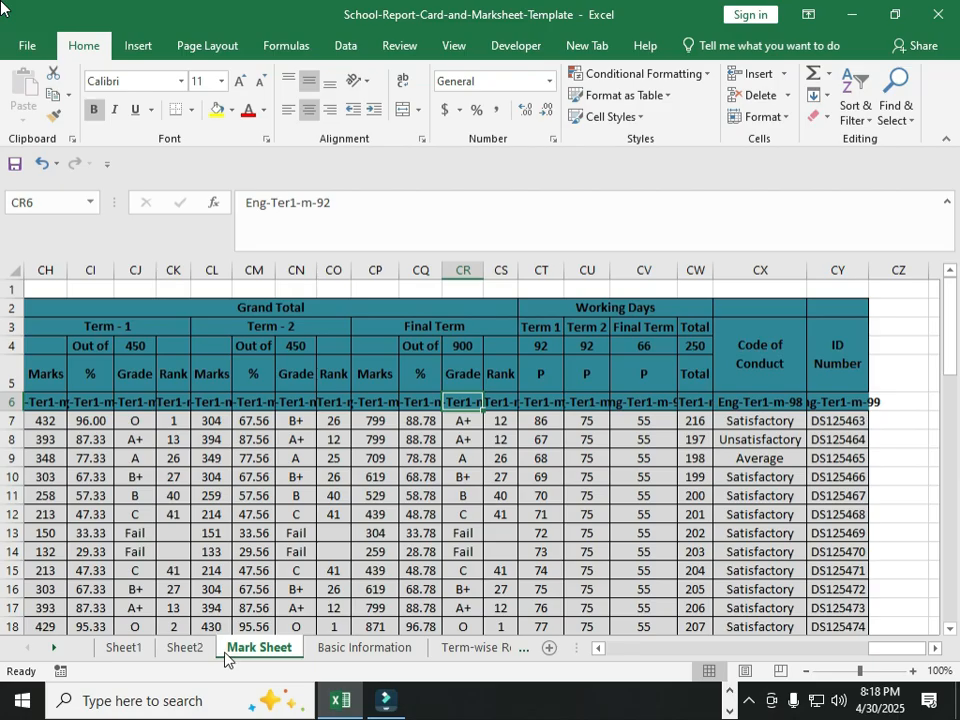
{"action": "left_click", "coordinate": [185, 647]}
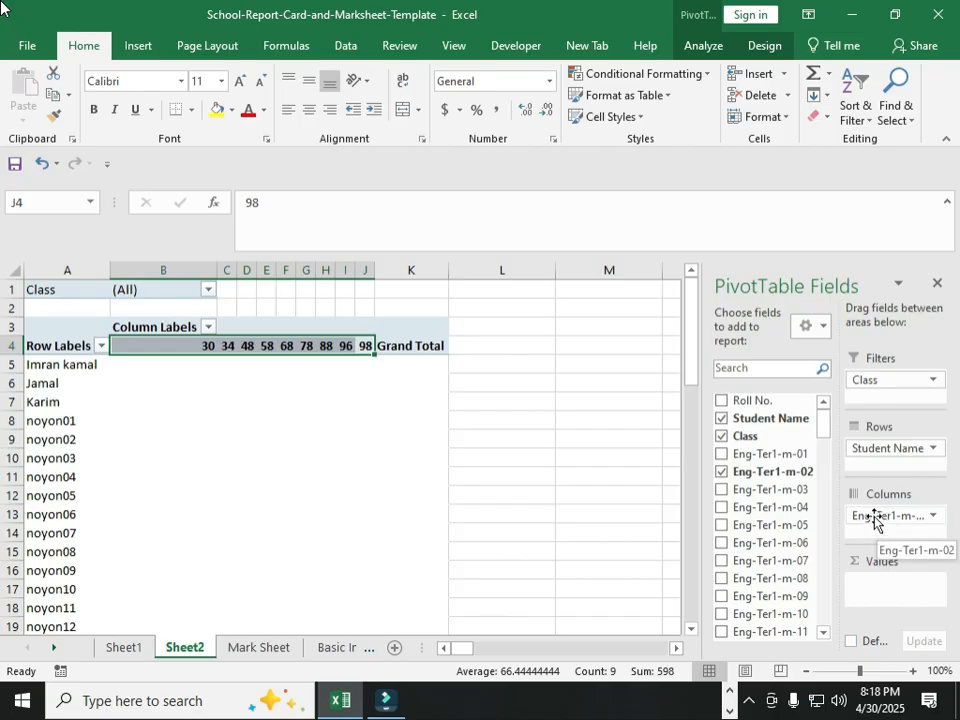
{"action": "left_click_drag", "start_coordinate": [874, 520], "coordinate": [880, 580]}
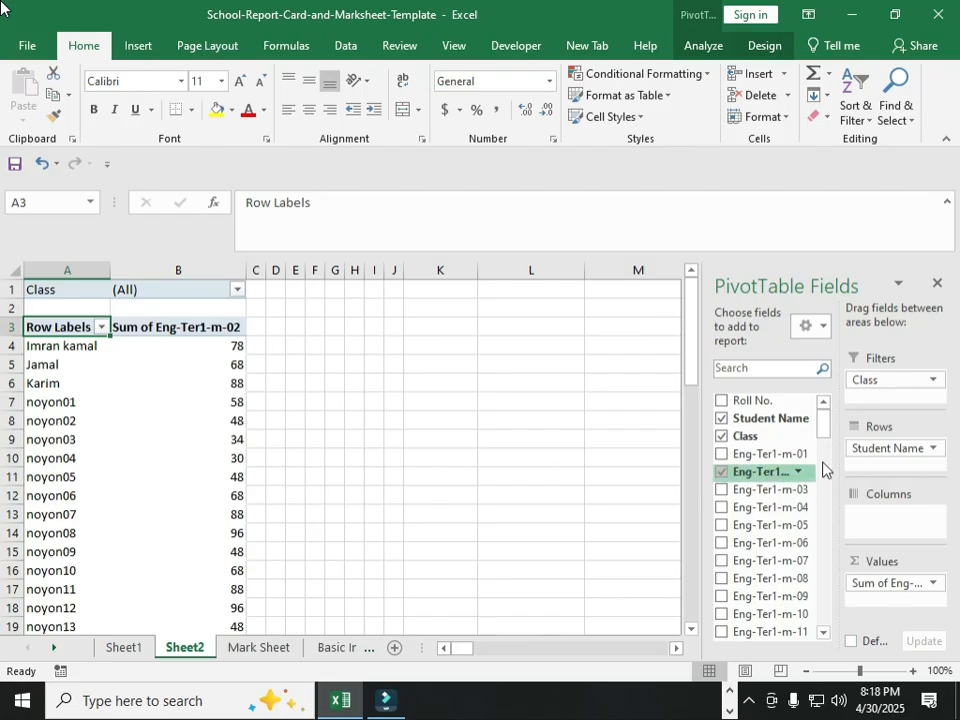
Step: Move the Student Name field into the report filters and filter the PivotTable to the second listed student only
{"action": "left_click_drag", "start_coordinate": [750, 418], "coordinate": [878, 400]}
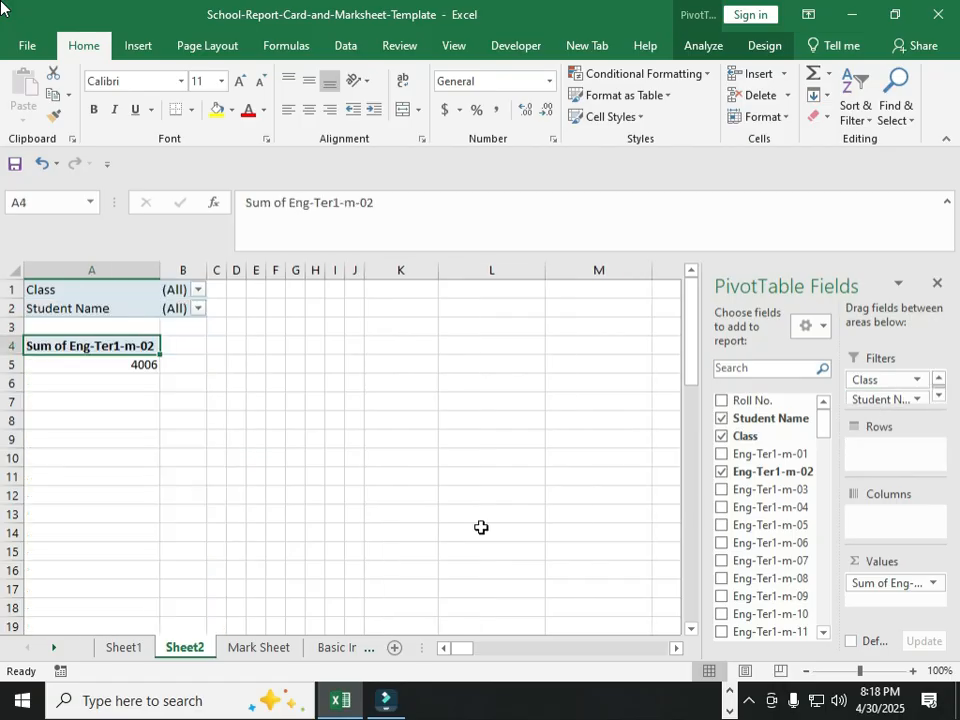
{"action": "left_click", "coordinate": [138, 363]}
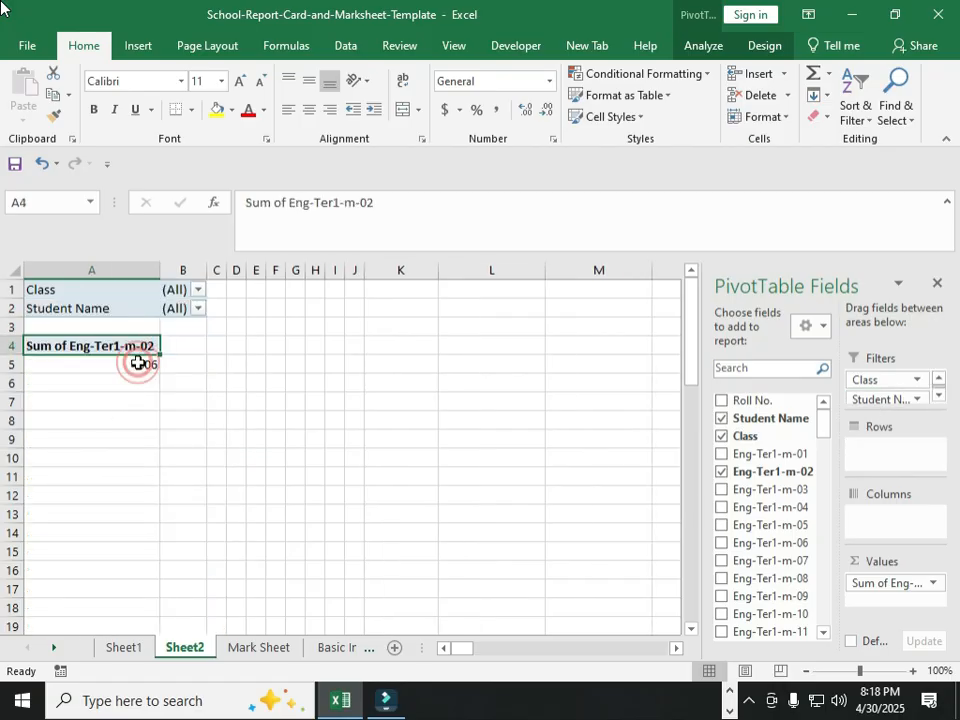
{"action": "left_click", "coordinate": [198, 308]}
{"action": "left_click", "coordinate": [38, 383]}
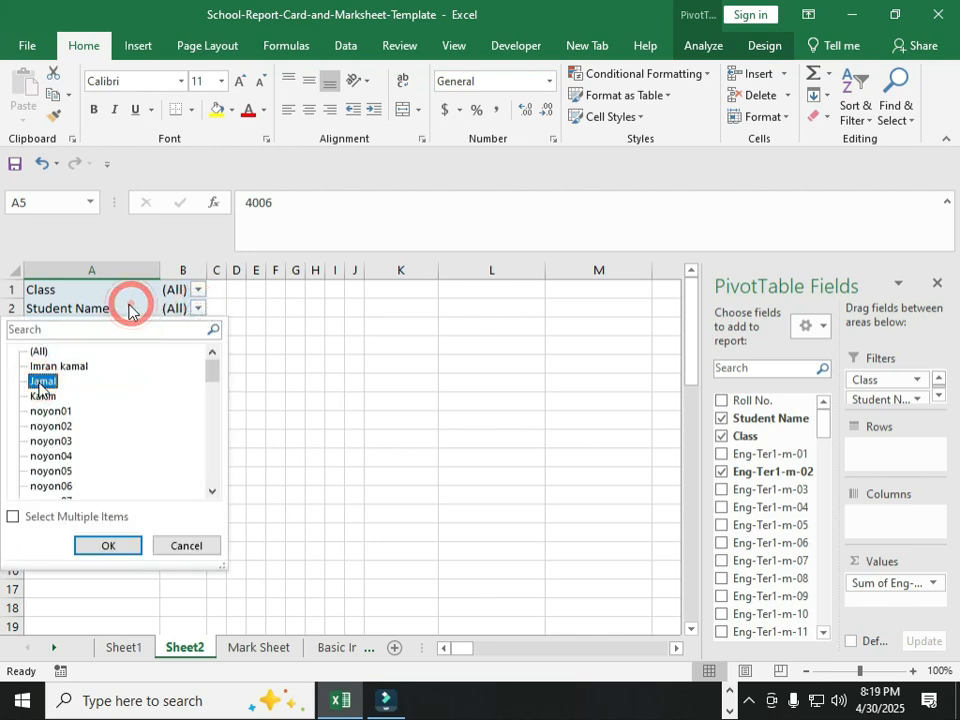
{"action": "left_click", "coordinate": [21, 511]}
{"action": "left_click", "coordinate": [13, 516]}
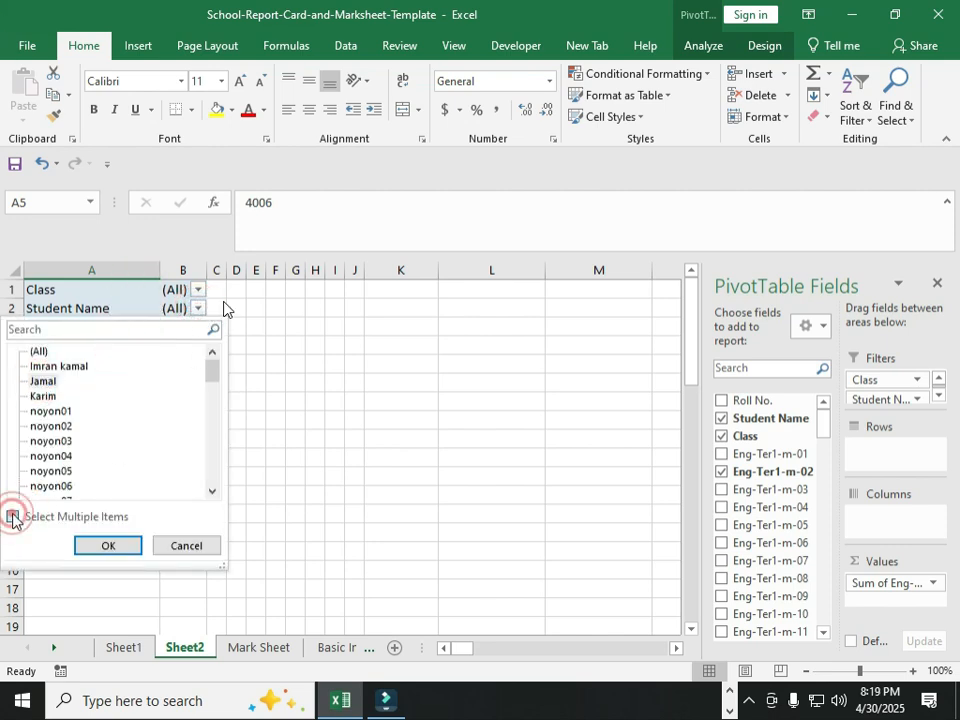
{"action": "left_click", "coordinate": [118, 547]}
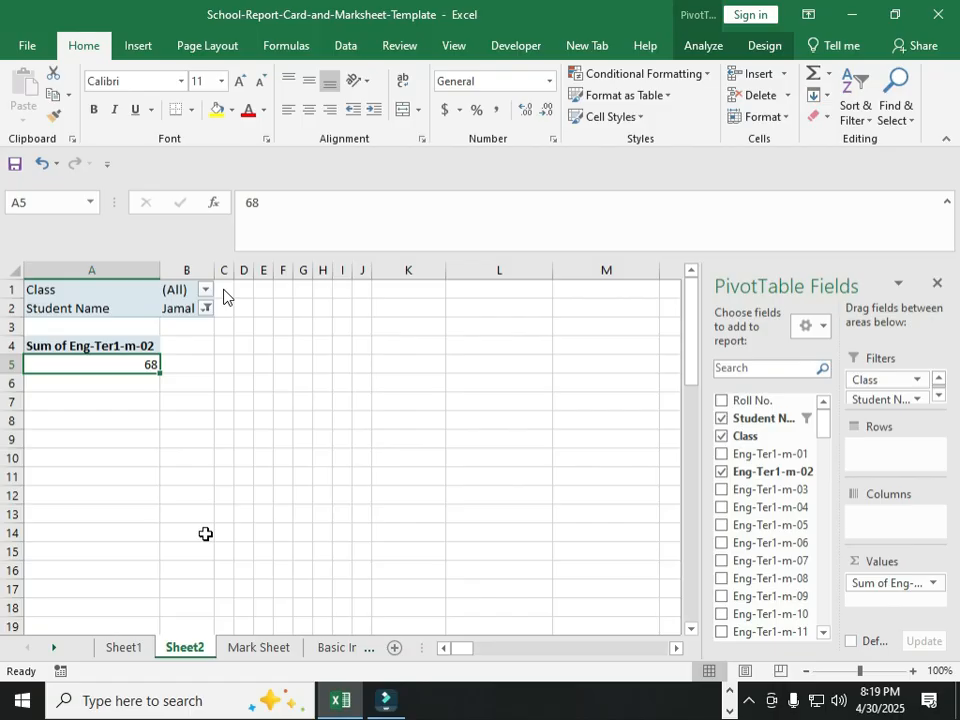
{"action": "left_click", "coordinate": [155, 404]}
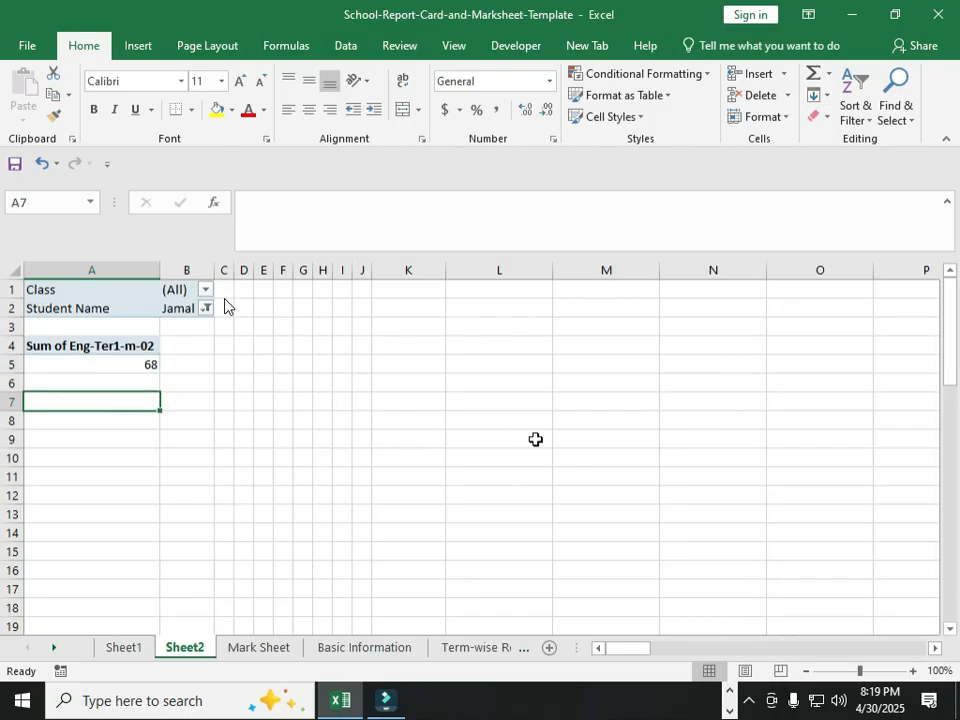
{"action": "left_click", "coordinate": [205, 421]}
{"action": "left_click", "coordinate": [131, 362]}
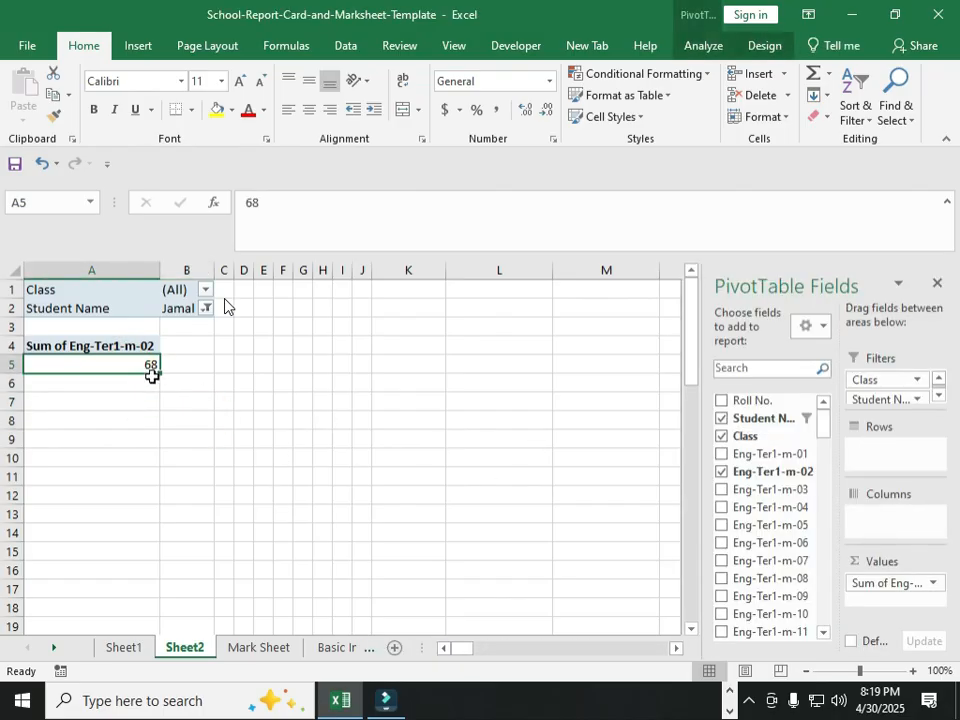
{"action": "left_click_drag", "start_coordinate": [466, 648], "coordinate": [454, 650]}
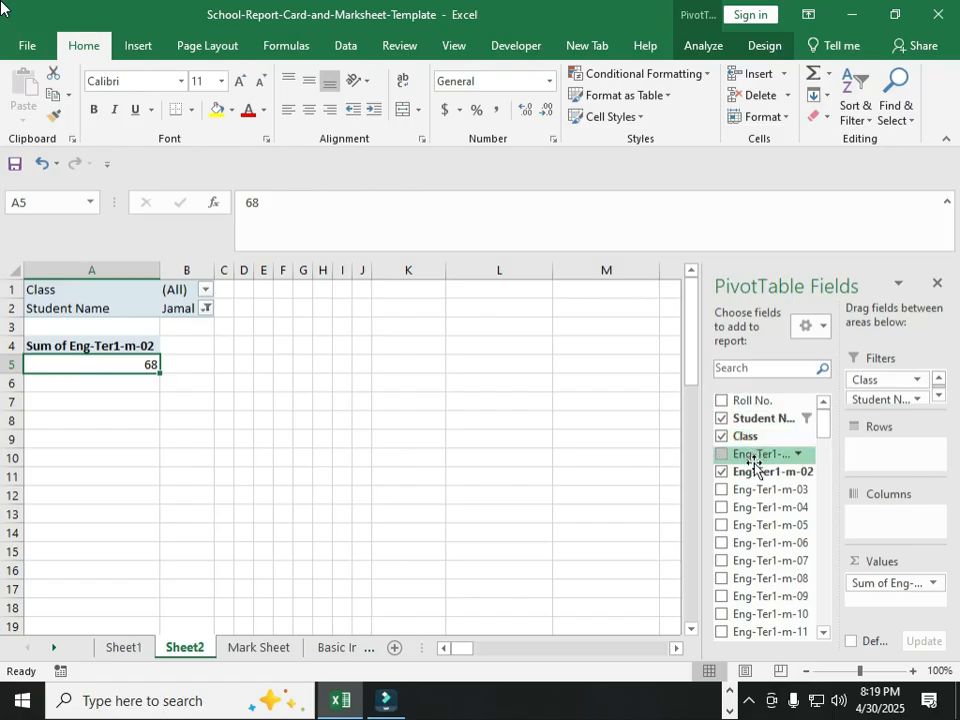
Step: Move the Student Name field from the report filters to the PivotTable's rows
{"action": "left_click_drag", "start_coordinate": [754, 418], "coordinate": [857, 446]}
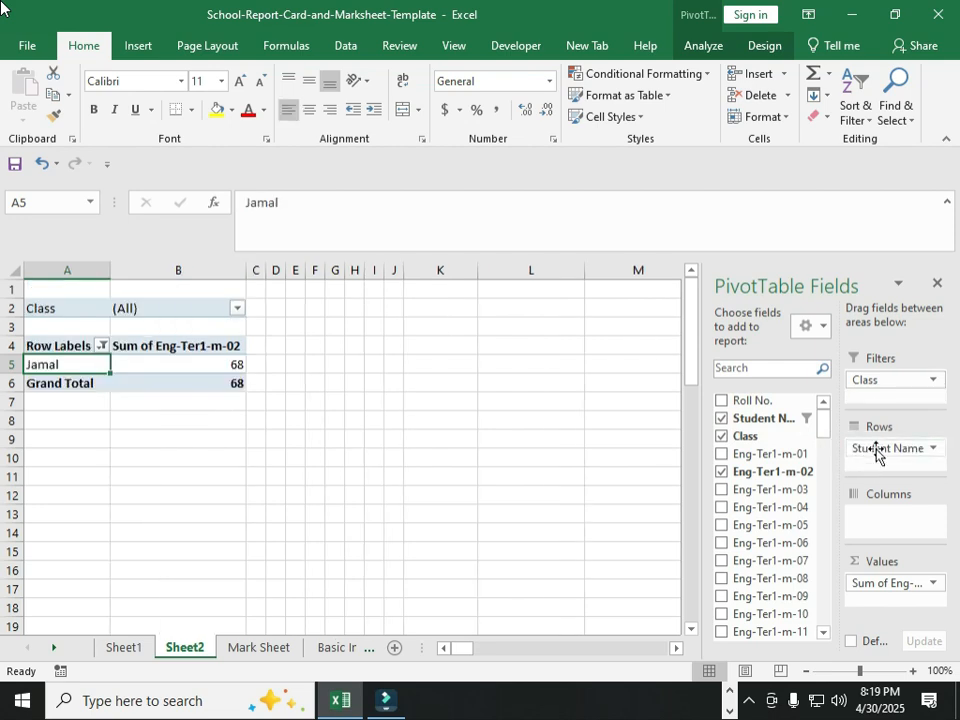
{"action": "left_click_drag", "start_coordinate": [876, 452], "coordinate": [87, 426]}
{"action": "left_click_drag", "start_coordinate": [186, 366], "coordinate": [106, 390]}
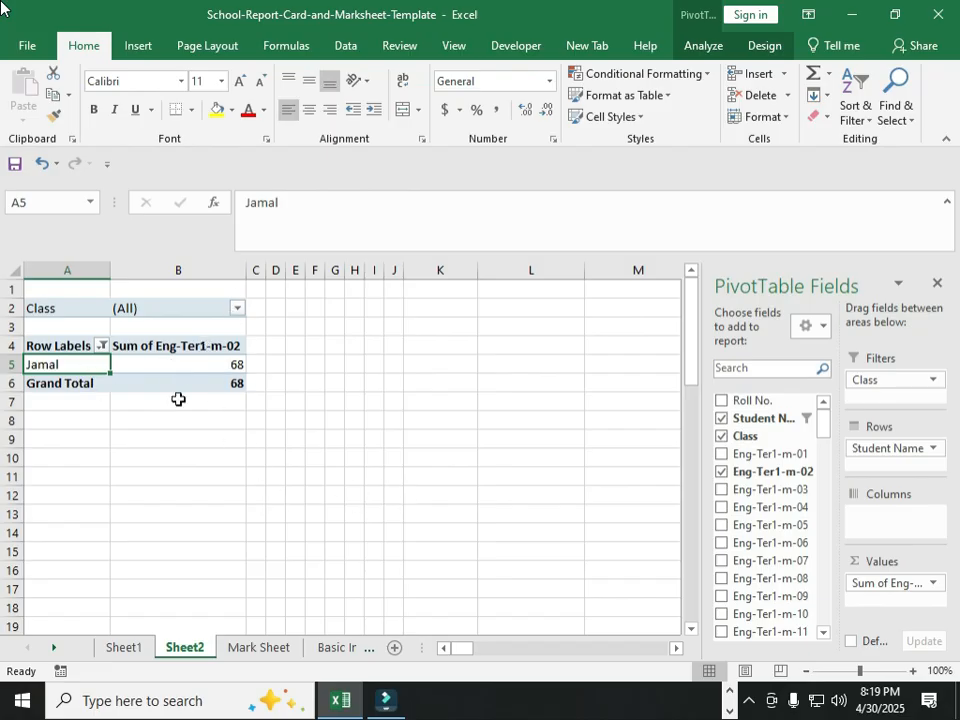
Step: Add the Eng-Ter1-m-07, Eng-Ter1-m-08 and Eng-Ter1-m-09 fields to the PivotTable's values area
{"action": "left_click", "coordinate": [757, 565]}
{"action": "left_click_drag", "start_coordinate": [757, 565], "coordinate": [880, 600]}
{"action": "left_click_drag", "start_coordinate": [750, 596], "coordinate": [870, 638]}
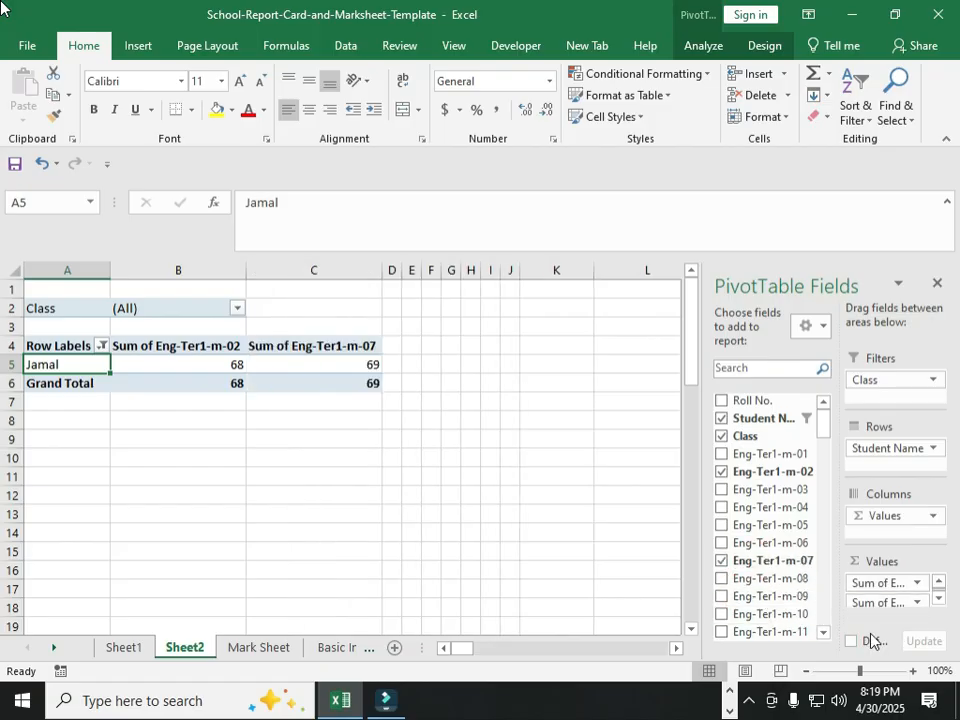
{"action": "left_click_drag", "start_coordinate": [740, 579], "coordinate": [895, 602]}
{"action": "left_click_drag", "start_coordinate": [722, 597], "coordinate": [878, 608]}
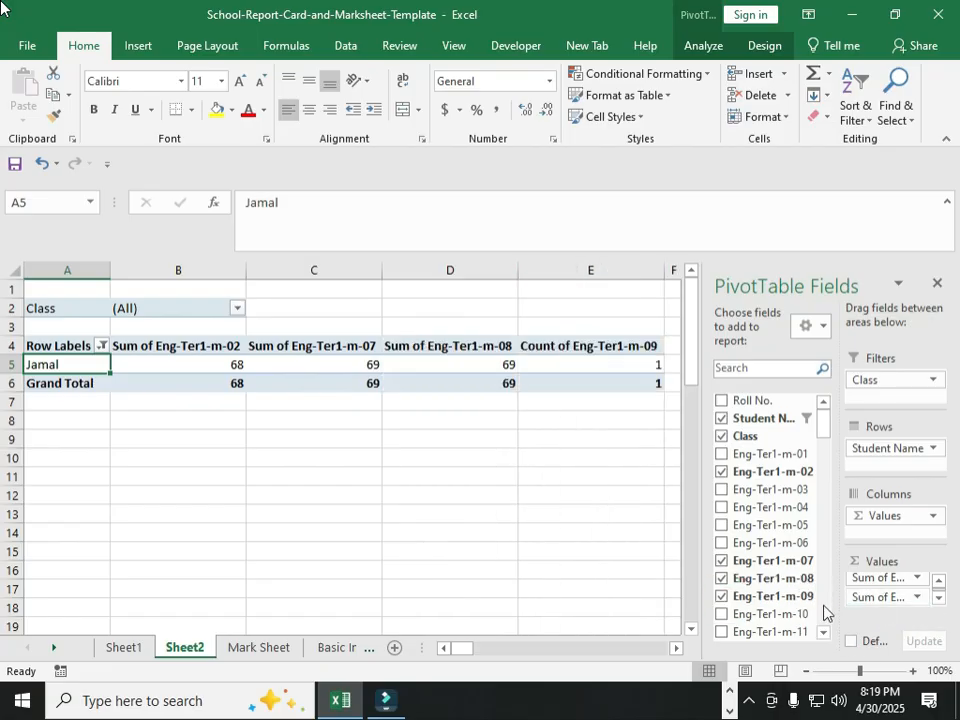
{"action": "left_click_drag", "start_coordinate": [758, 580], "coordinate": [882, 616]}
{"action": "left_click_drag", "start_coordinate": [734, 620], "coordinate": [890, 609]}
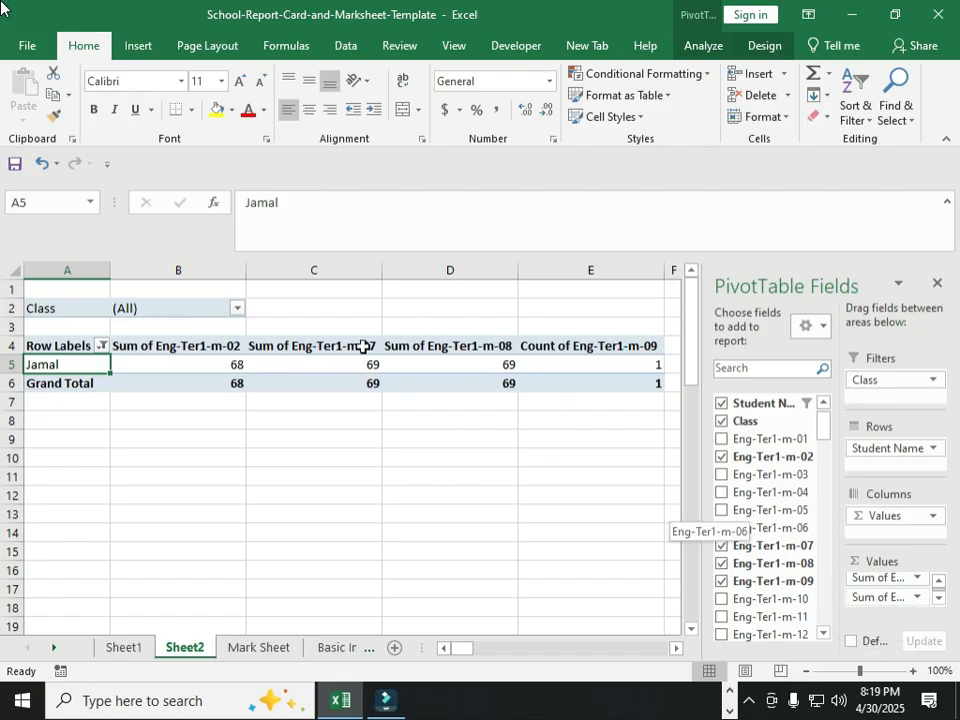
Step: Reorder the PivotTable's value fields so that Eng-Ter1-m-08 comes first, ahead of Eng-Ter1-m-02
{"action": "left_click", "coordinate": [450, 270]}
{"action": "left_click", "coordinate": [296, 289]}
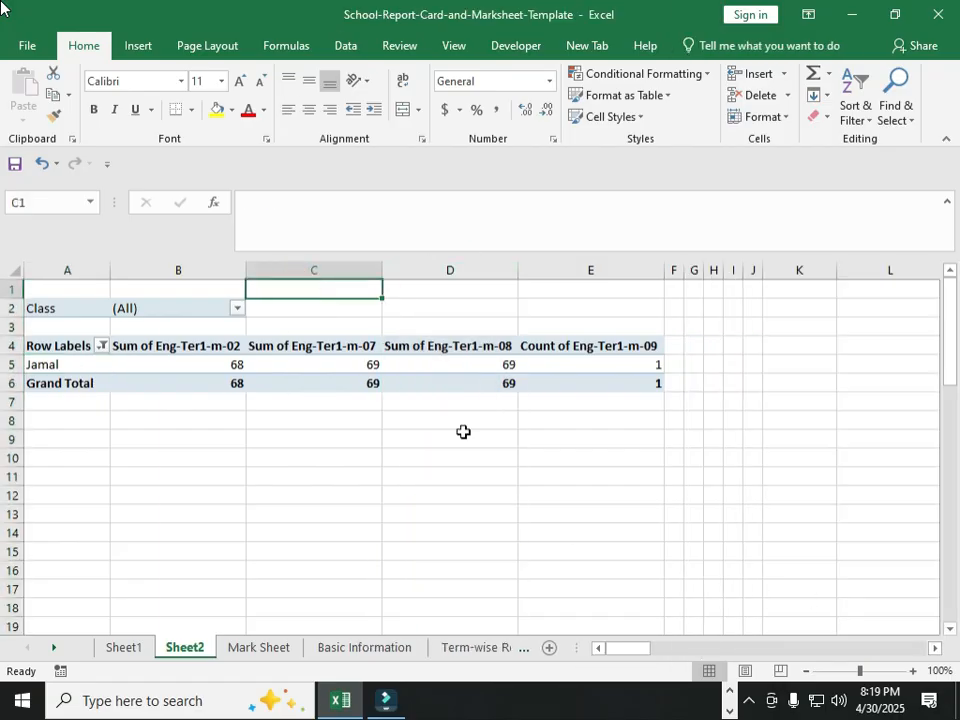
{"action": "left_click", "coordinate": [82, 345]}
{"action": "left_click_drag", "start_coordinate": [890, 612], "coordinate": [874, 572]}
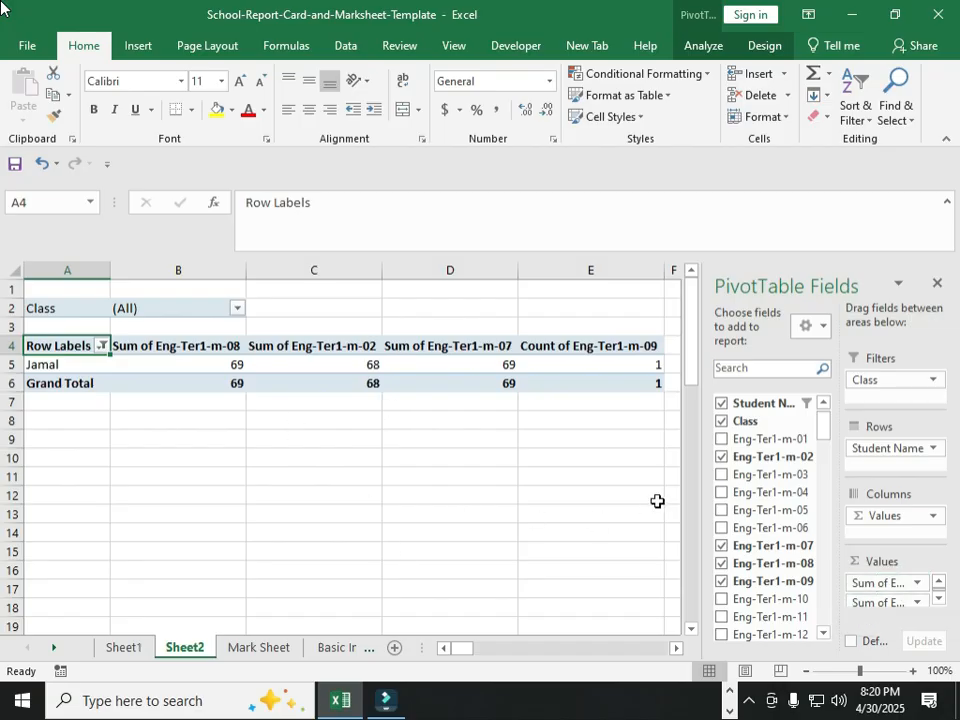
{"action": "left_click", "coordinate": [887, 420]}
{"action": "left_click", "coordinate": [905, 353]}
{"action": "scroll", "coordinate": [909, 580], "scroll_direction": "down", "scroll_amount": 1}
{"action": "scroll", "coordinate": [889, 586], "scroll_direction": "up", "scroll_amount": 1}
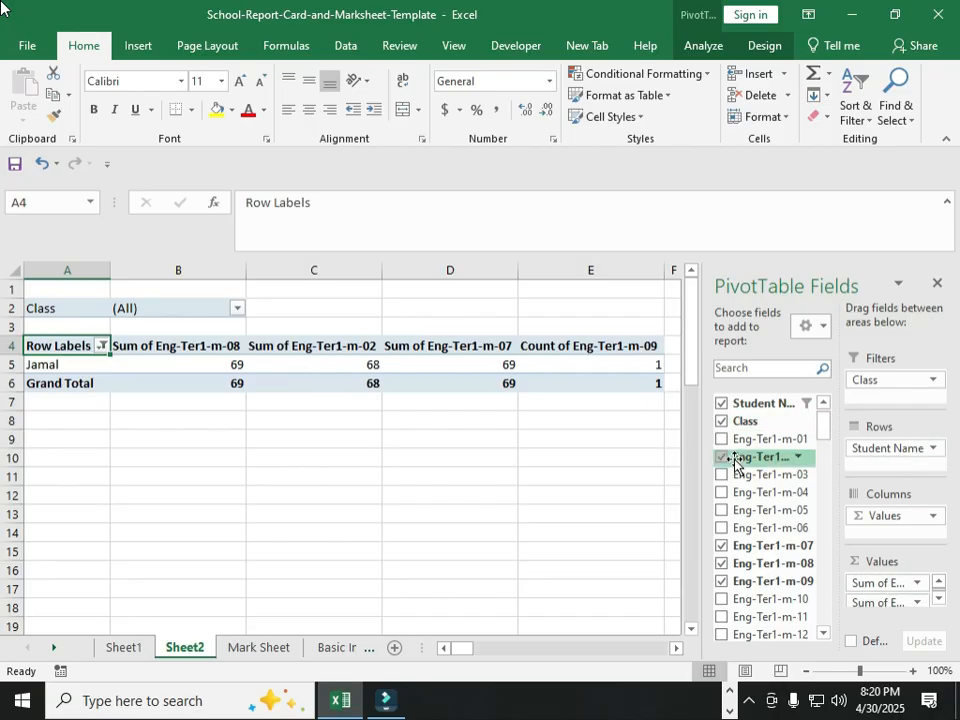
Step: Review the lesson outline on Sheet1 from its beginning and select the Student Result Summary title in D3
{"action": "left_click", "coordinate": [123, 649]}
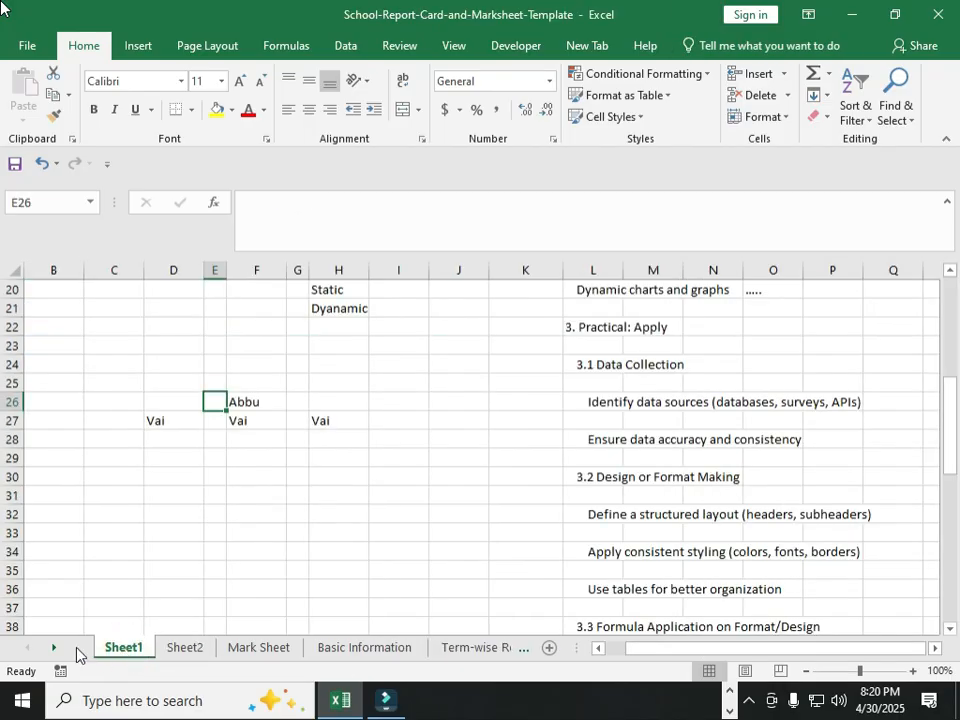
{"action": "left_click", "coordinate": [263, 647]}
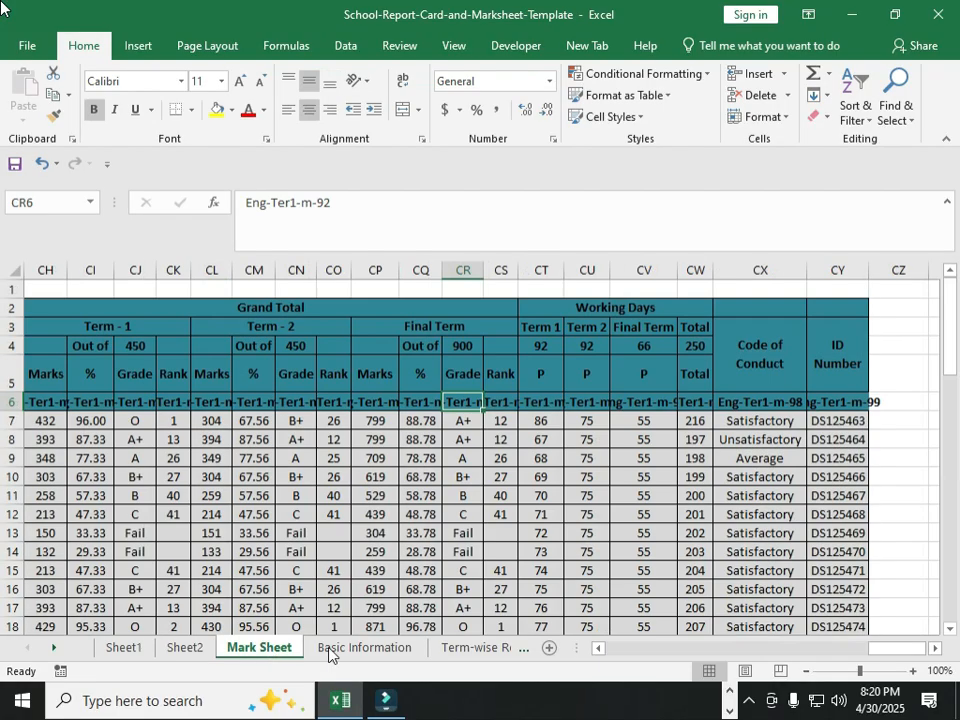
{"action": "left_click", "coordinate": [117, 649]}
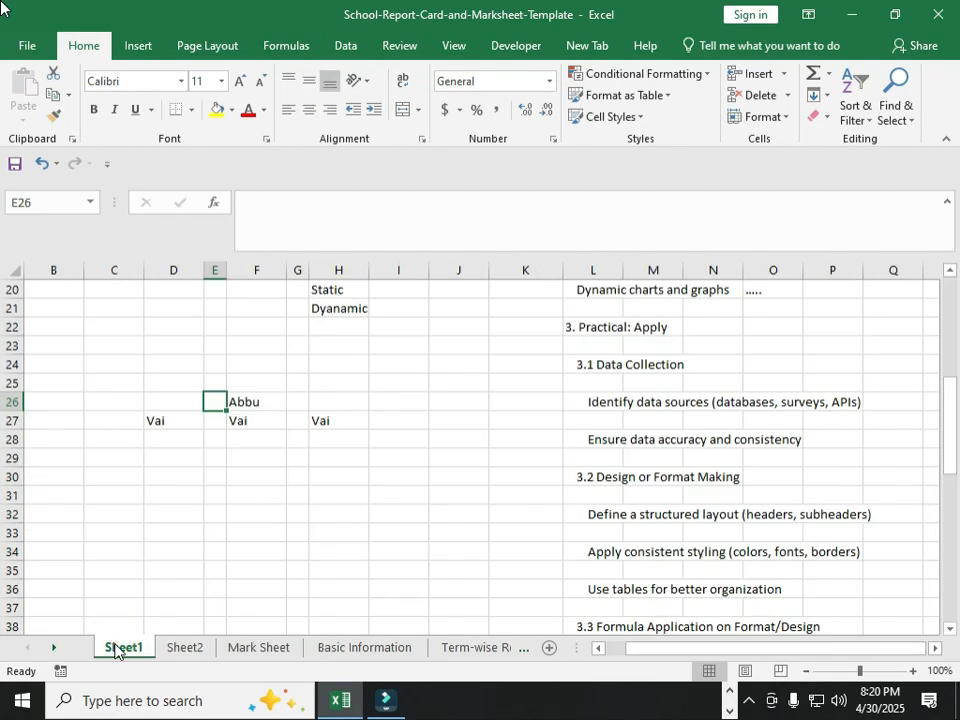
{"action": "scroll", "coordinate": [363, 547], "scroll_direction": "up", "scroll_amount": 4}
{"action": "scroll", "coordinate": [363, 547], "scroll_direction": "up", "scroll_amount": 1}
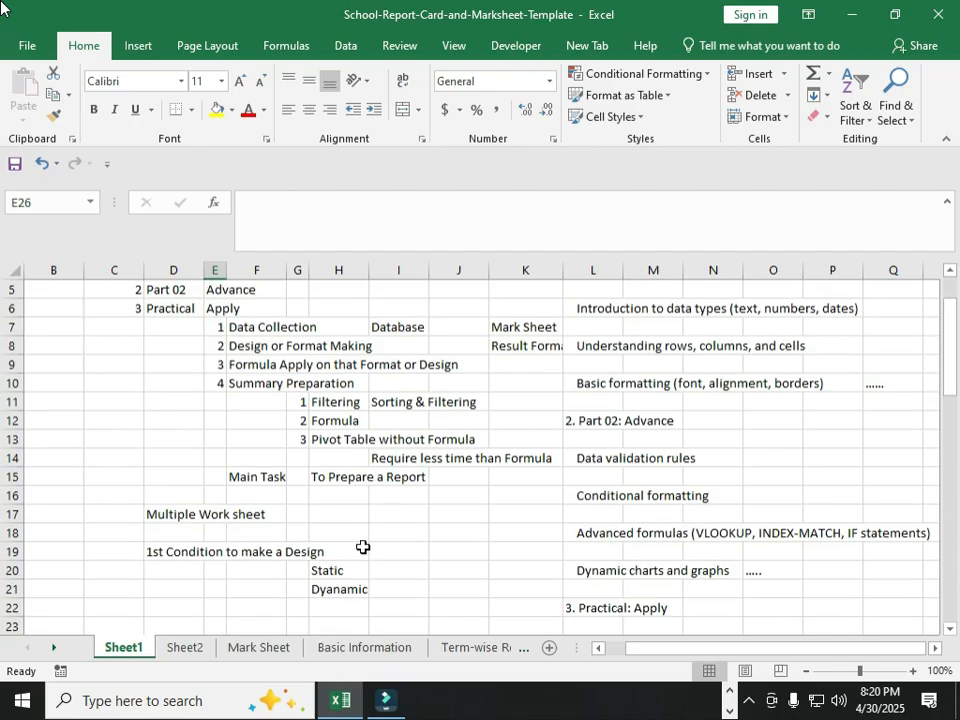
{"action": "scroll", "coordinate": [392, 566], "scroll_direction": "up", "scroll_amount": 1}
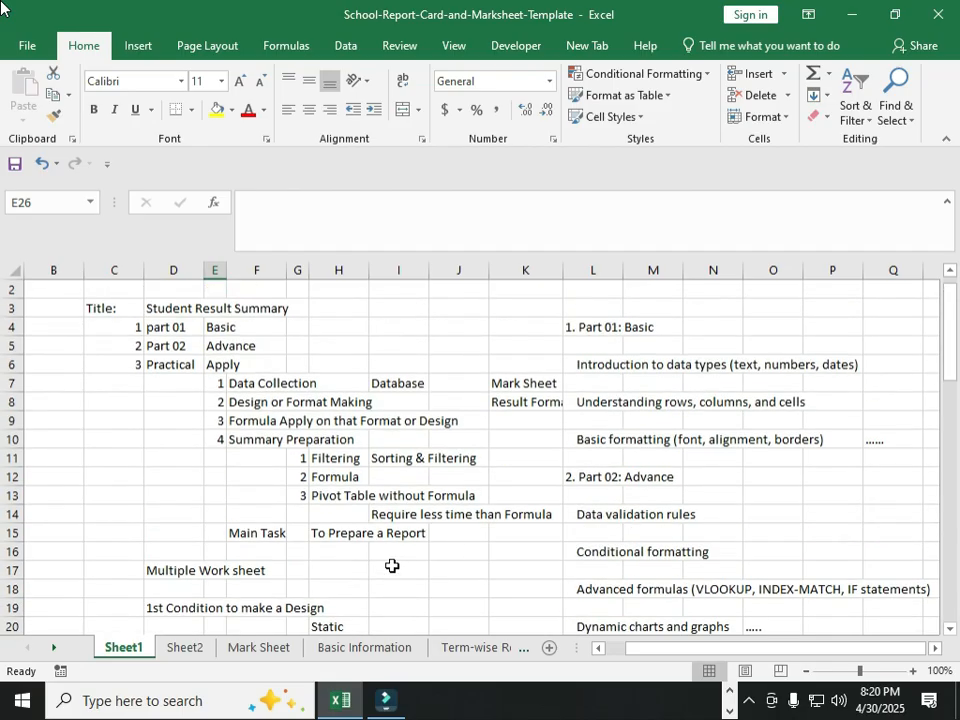
{"action": "left_click", "coordinate": [161, 310]}
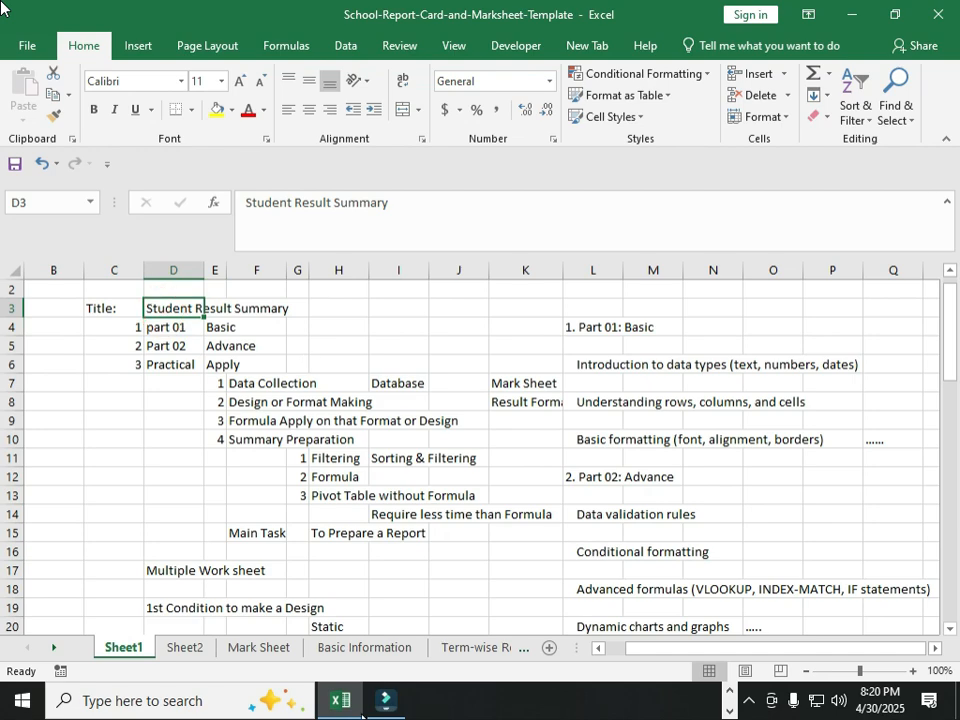
Step: Look through the Mark Sheet, Basic Information, Term-wise Result Card and Cummulative Progres Report sheets, and return to Sheet2
{"action": "left_click", "coordinate": [259, 648]}
{"action": "left_click", "coordinate": [348, 650]}
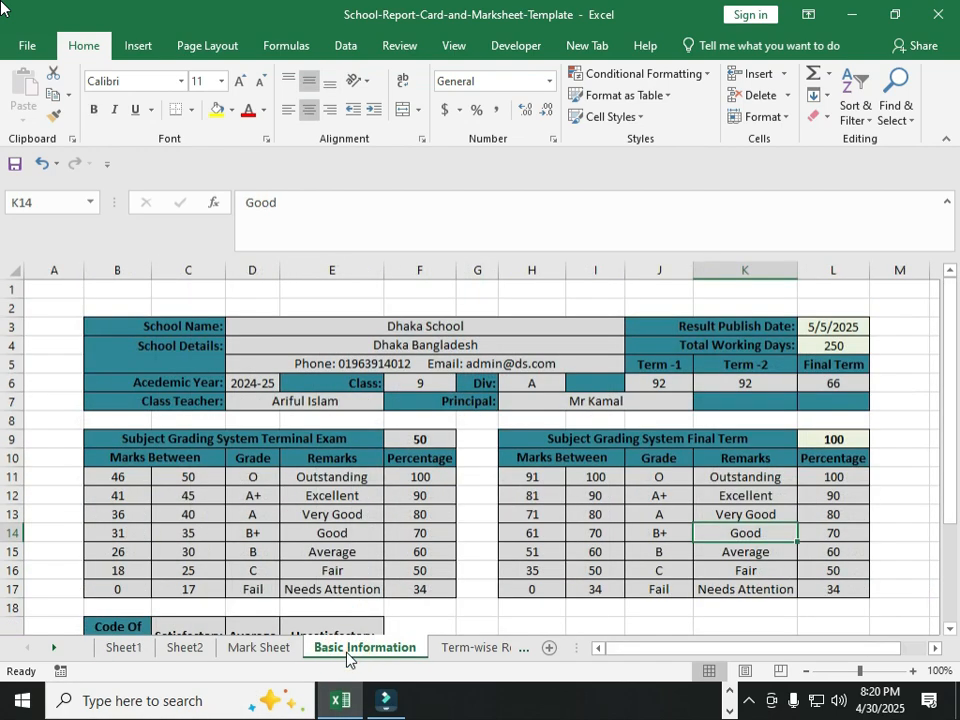
{"action": "left_click", "coordinate": [485, 649]}
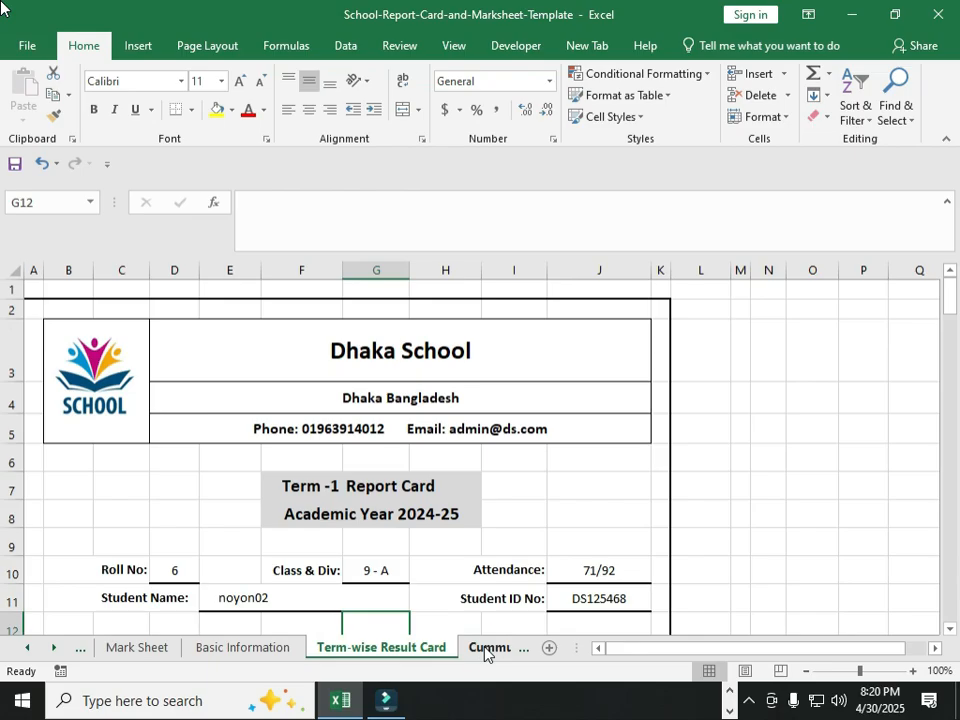
{"action": "left_click", "coordinate": [486, 648]}
{"action": "scroll", "coordinate": [261, 585], "scroll_direction": "up", "scroll_amount": 4}
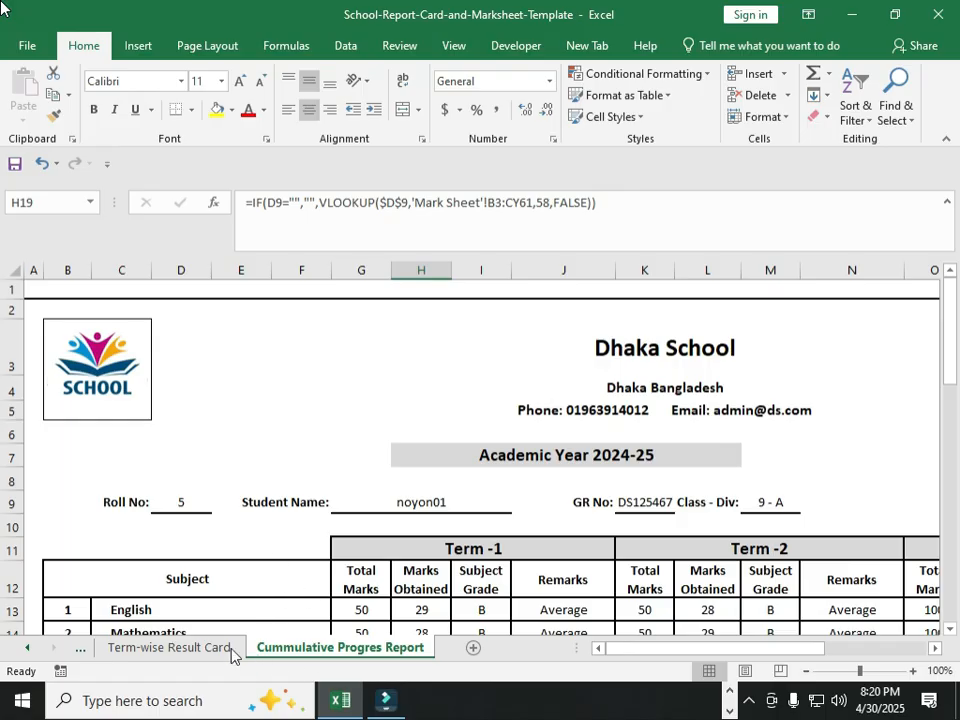
{"action": "left_click", "coordinate": [168, 647]}
{"action": "left_click", "coordinate": [79, 648]}
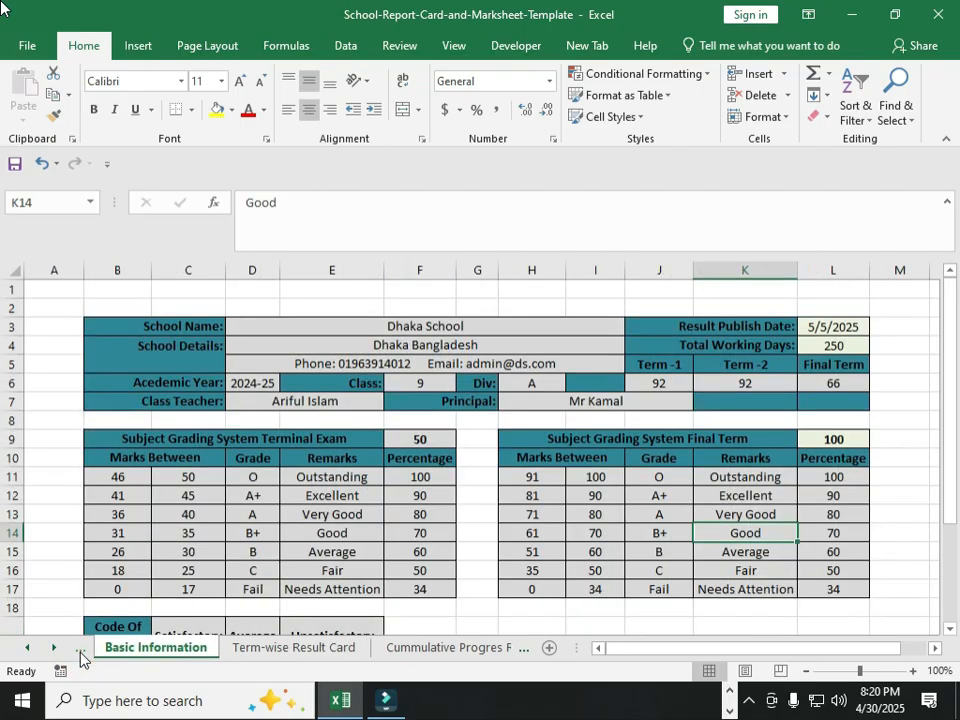
{"action": "left_click", "coordinate": [79, 649]}
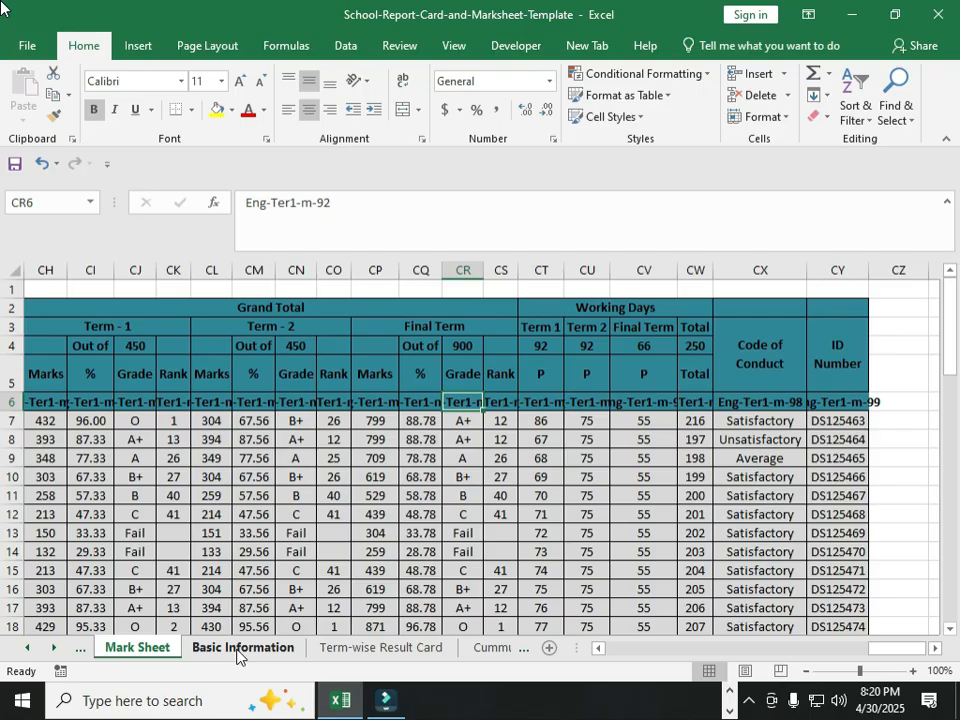
{"action": "left_click", "coordinate": [237, 651]}
{"action": "left_click", "coordinate": [79, 649]}
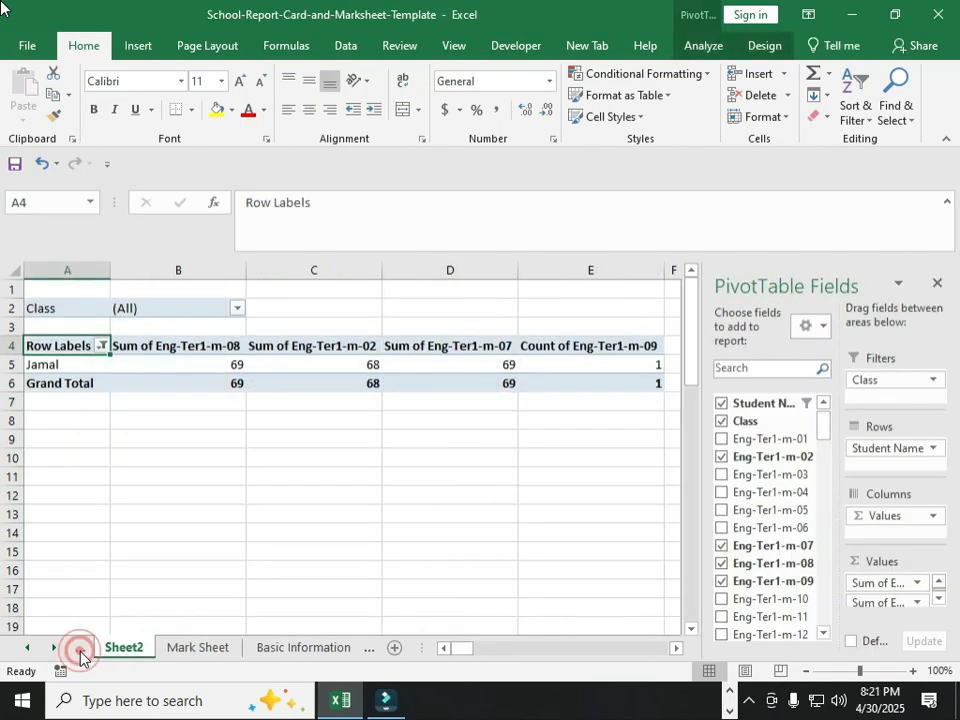
Step: Revisit the outline on Sheet1 and the Mark Sheet data, ending on the PivotTable in Sheet2
{"action": "left_click", "coordinate": [80, 650]}
{"action": "left_click", "coordinate": [185, 652]}
{"action": "left_click", "coordinate": [135, 650]}
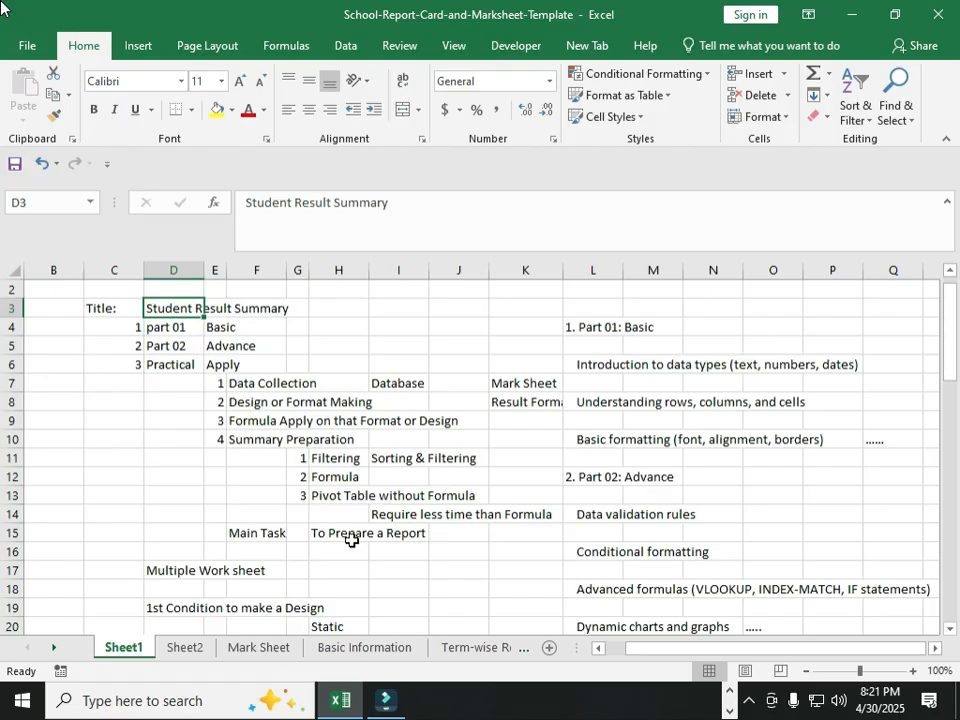
{"action": "left_click", "coordinate": [240, 652]}
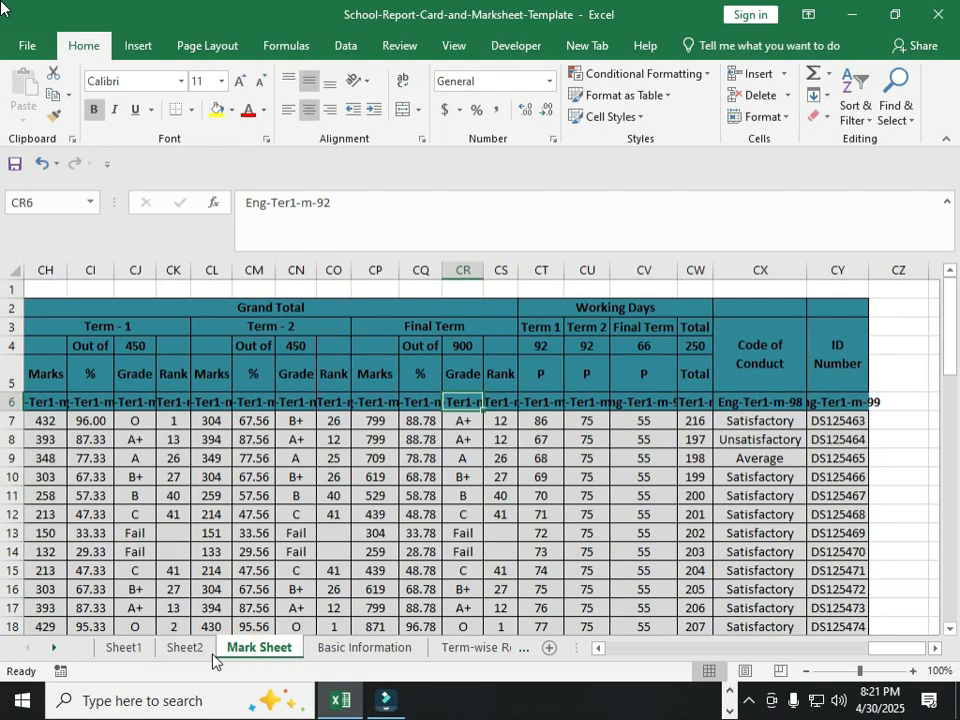
{"action": "left_click", "coordinate": [199, 651]}
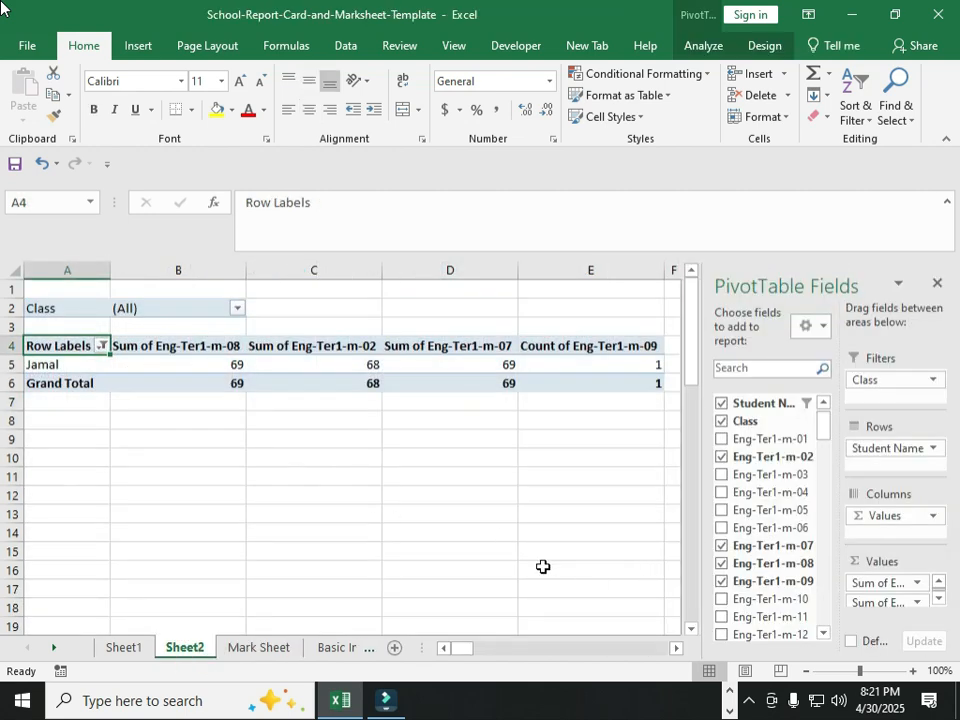
{"action": "left_click", "coordinate": [746, 697]}
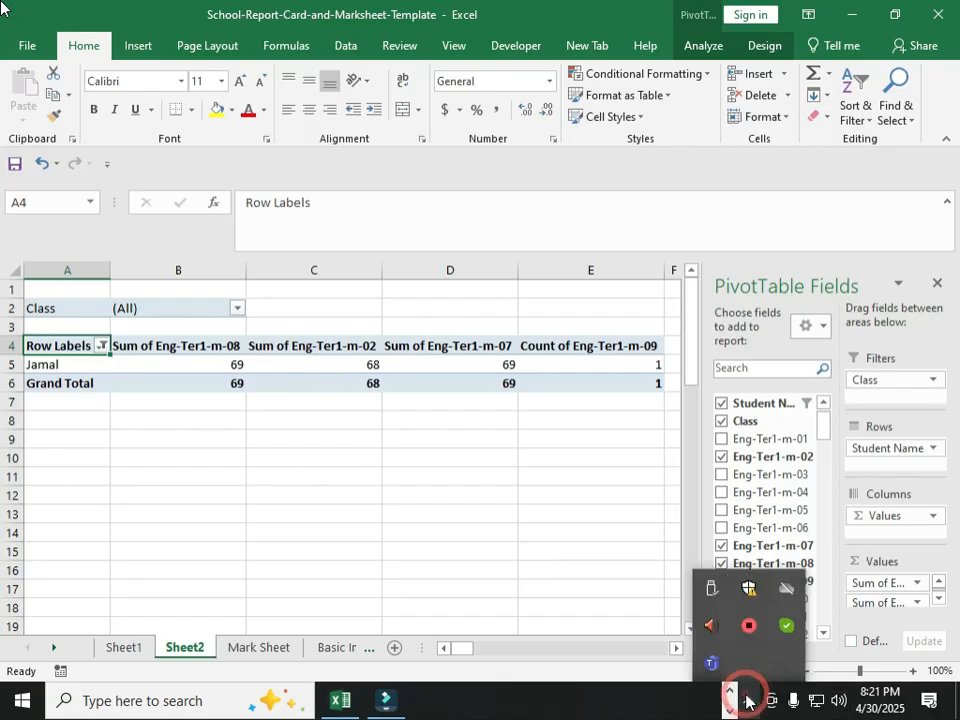
{"action": "right_click", "coordinate": [750, 628]}
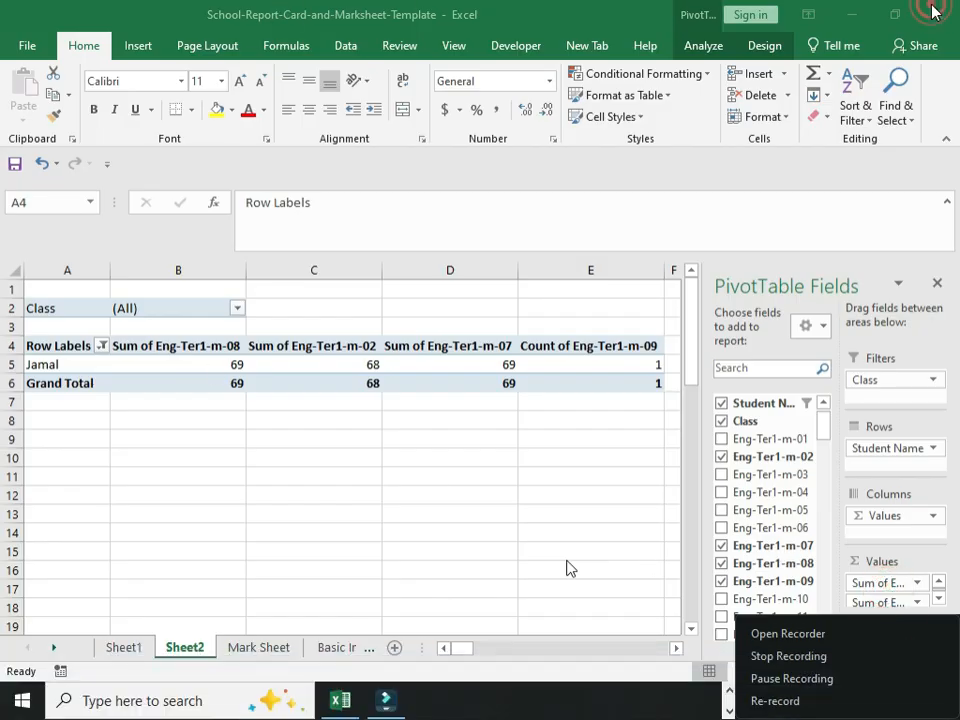
{"action": "right_click", "coordinate": [2, 3]}
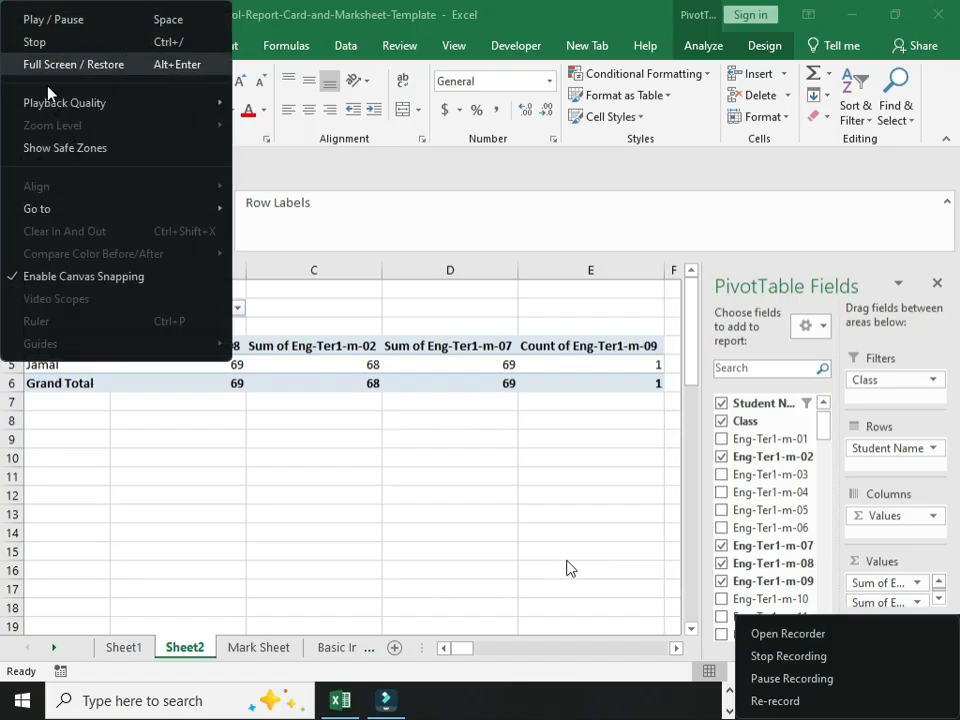
{"action": "left_click", "coordinate": [99, 66]}
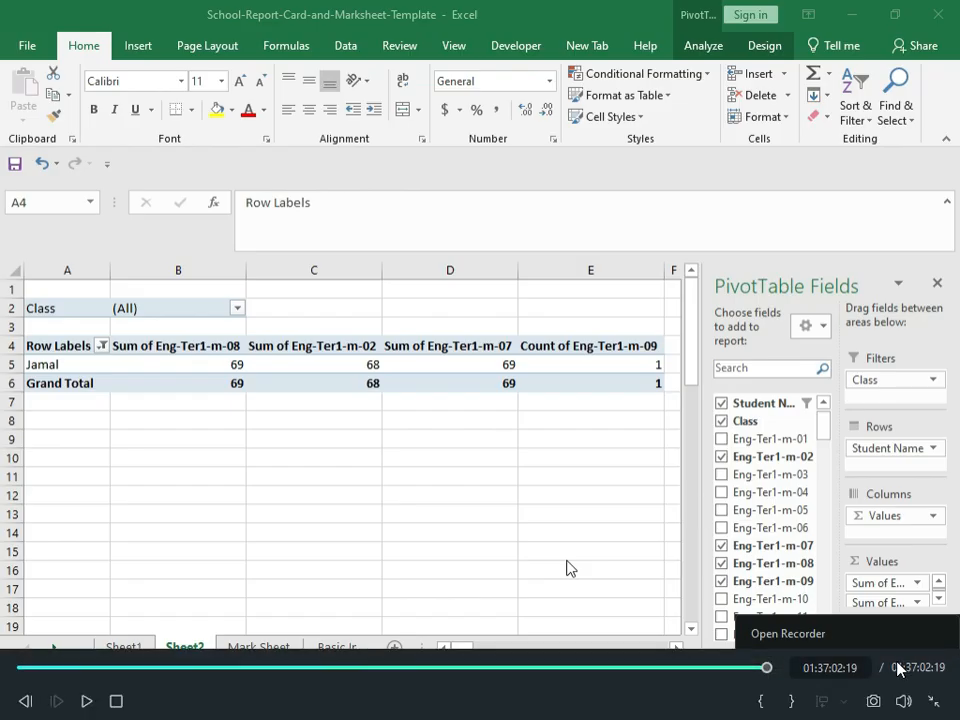
{"action": "left_click", "coordinate": [930, 705]}
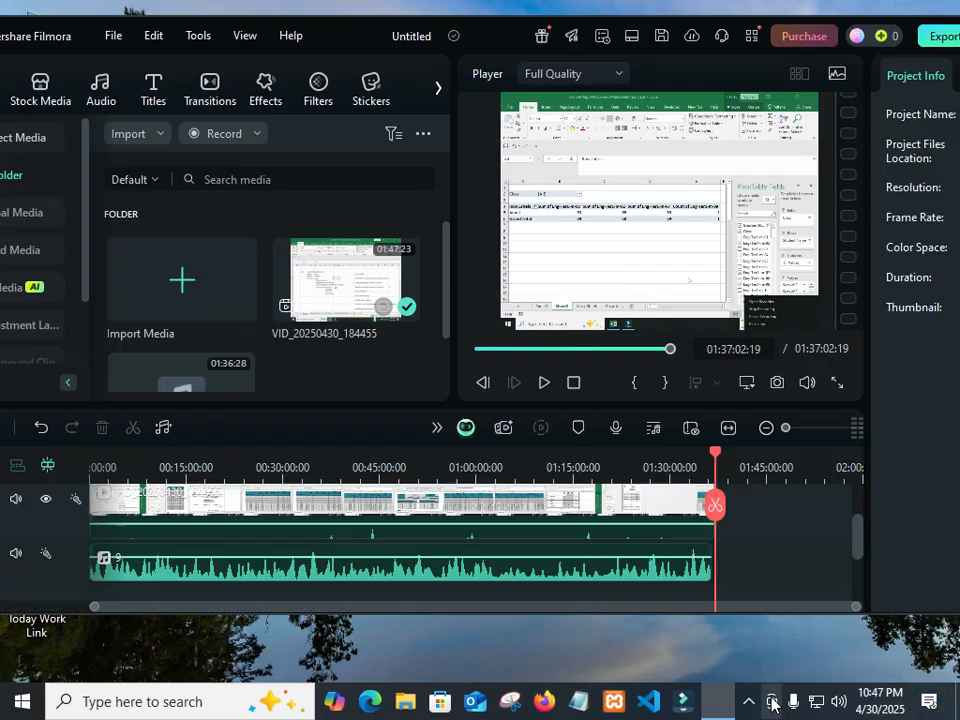
{"action": "left_click", "coordinate": [750, 694]}
{"action": "right_click", "coordinate": [749, 626]}
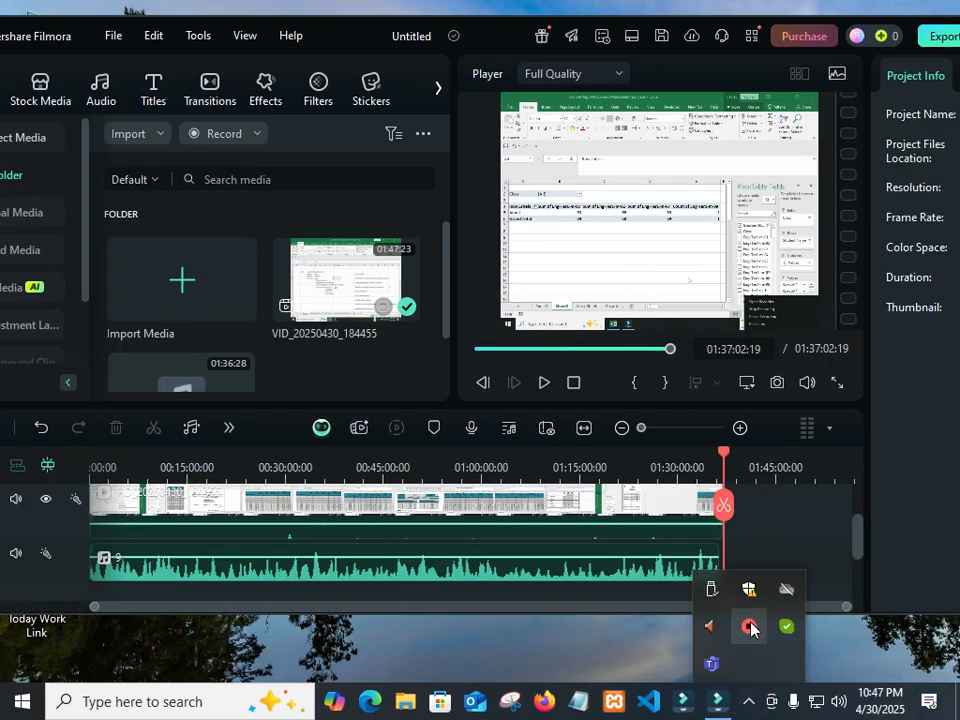